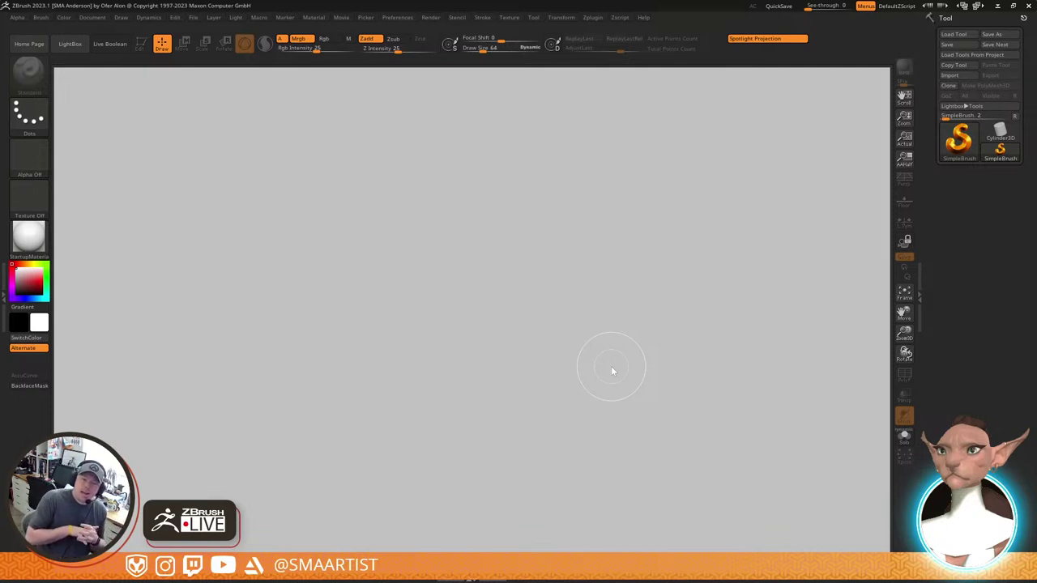
# Load the Sphinx_08 tool from the _Sphinx folder, place it on the canvas in Edit mode and frame it
pyautogui.moveTo(1000, 150)
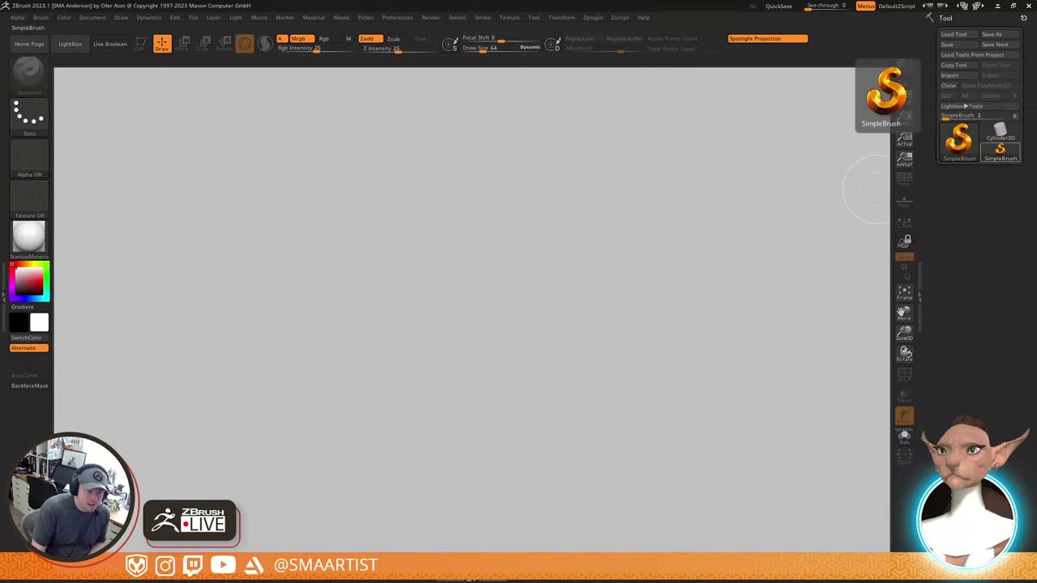
pyautogui.click(957, 35)
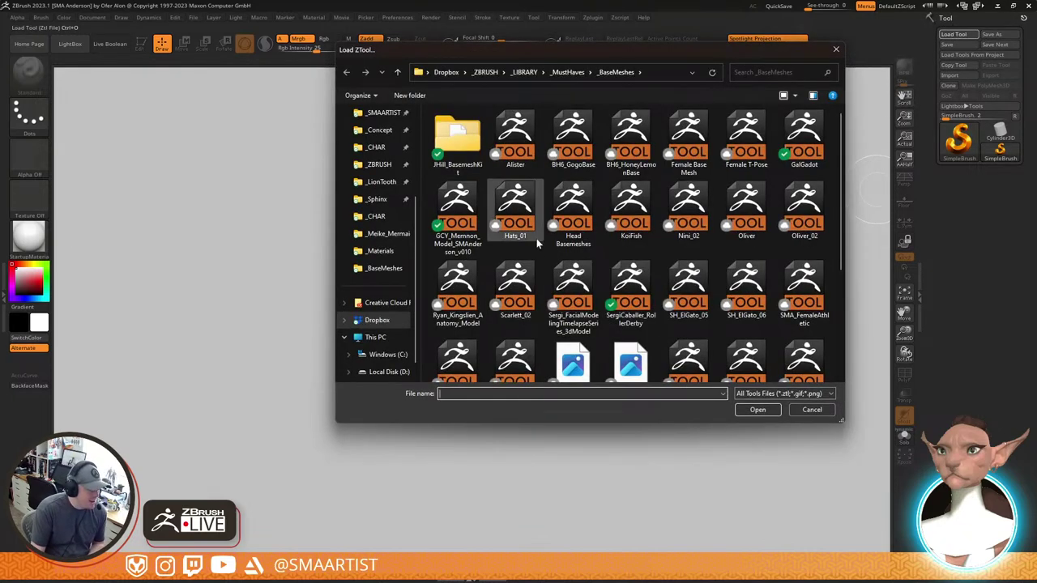
pyautogui.click(376, 200)
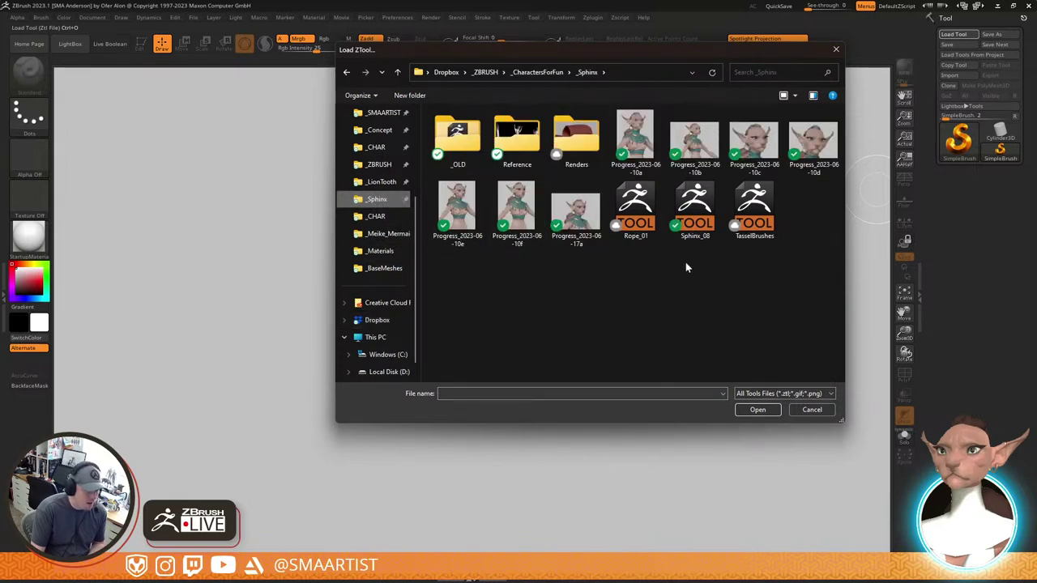
pyautogui.doubleClick(695, 210)
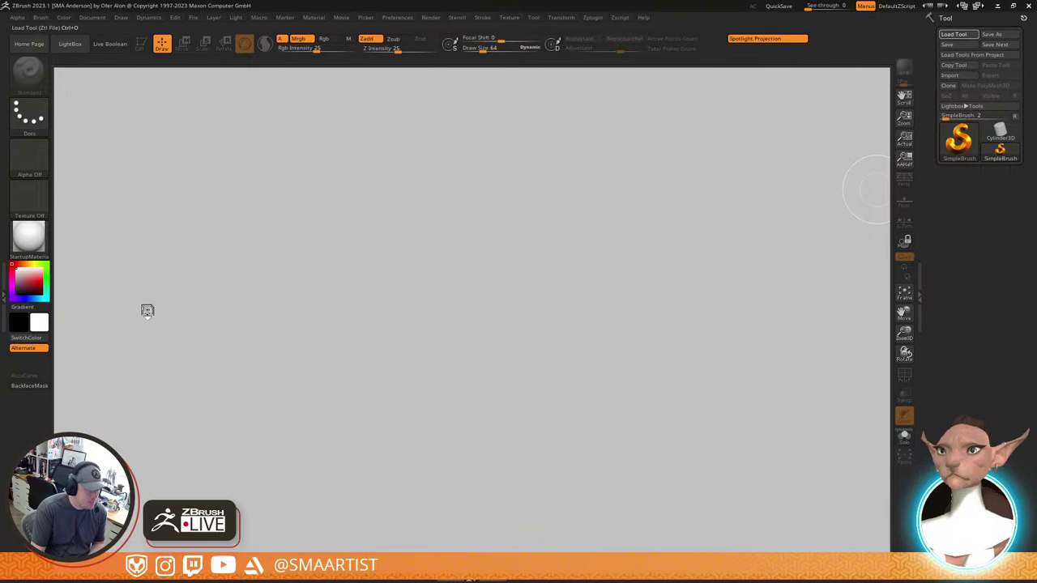
pyautogui.moveTo(473, 274); pyautogui.dragTo(470, 366)
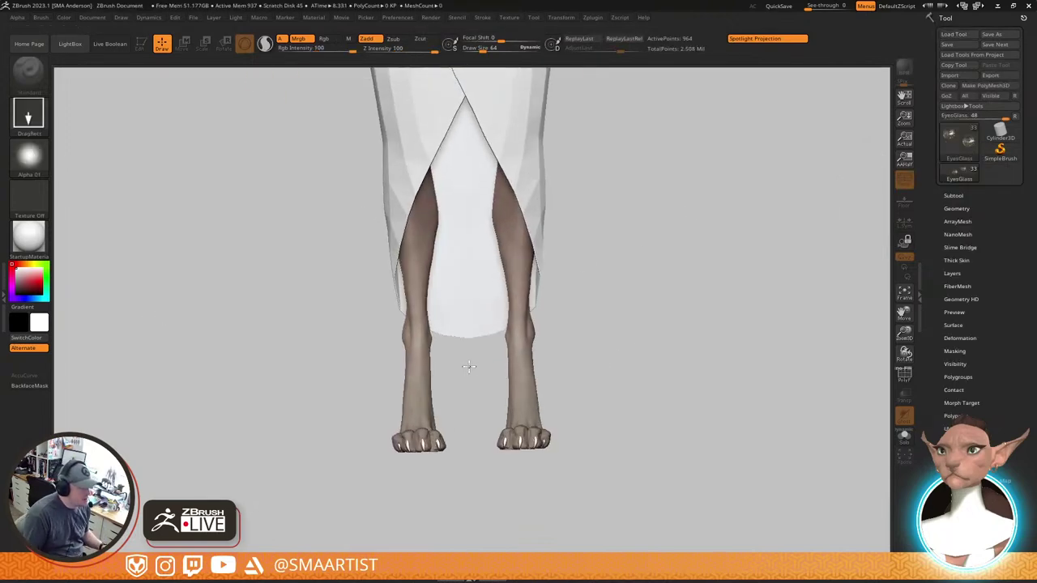
pyautogui.press('t')
pyautogui.press('f')
# Make the Head1 subtool active and view the character's face in close-up
pyautogui.moveTo(508, 132)
pyautogui.mouseDown()
pyautogui.moveTo(477, 157)
pyautogui.moveTo(489, 164)
pyautogui.moveTo(520, 303)
pyautogui.mouseUp()
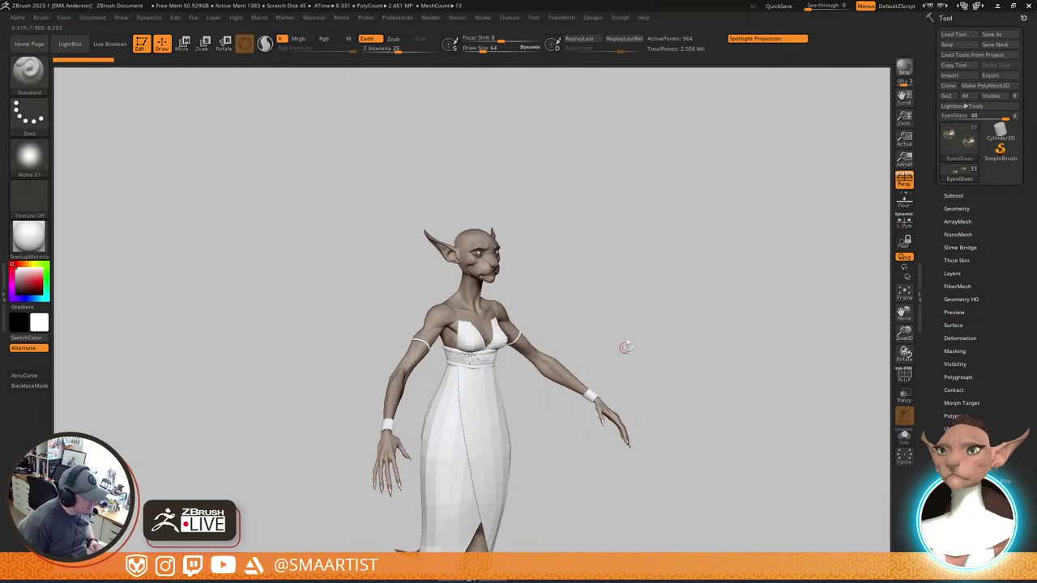
pyautogui.moveTo(737, 290); pyautogui.dragTo(695, 274)
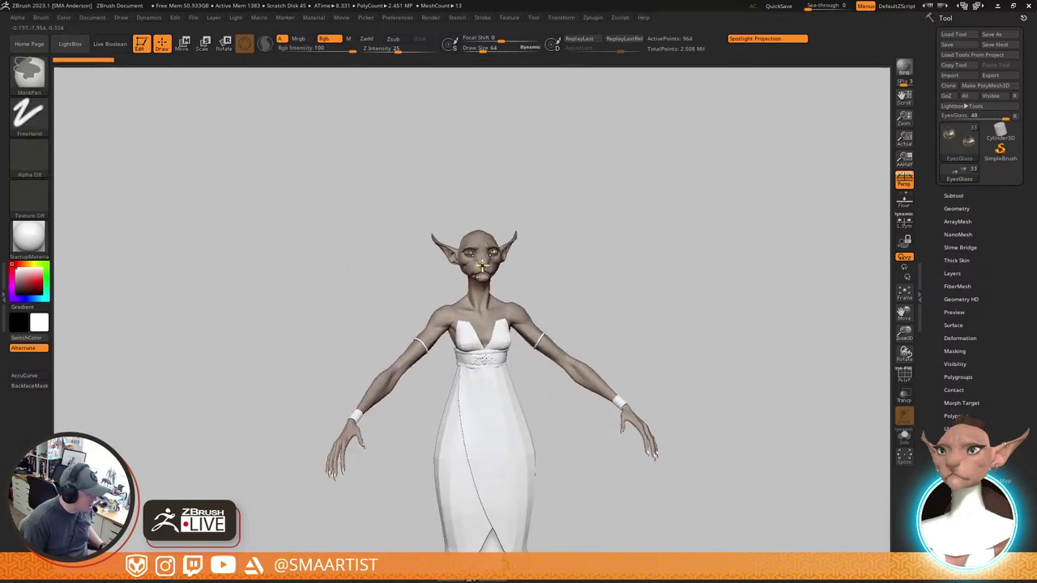
pyautogui.keyDown('ctrl'); pyautogui.moveTo(518, 271); pyautogui.dragTo(515, 333, button='right'); pyautogui.keyUp('ctrl')
pyautogui.keyDown('alt'); pyautogui.click(463, 306); pyautogui.keyUp('alt')
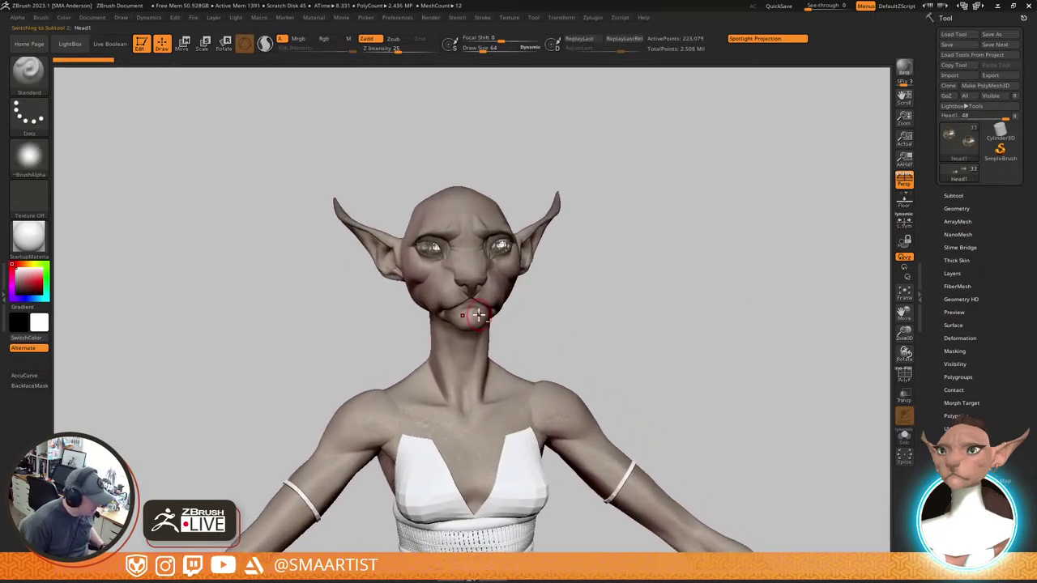
pyautogui.hotkey('shift', 'f')
pyautogui.hotkey('shift', 'f')
pyautogui.keyDown('ctrl'); pyautogui.moveTo(460, 299); pyautogui.dragTo(519, 377, button='right'); pyautogui.keyUp('ctrl')
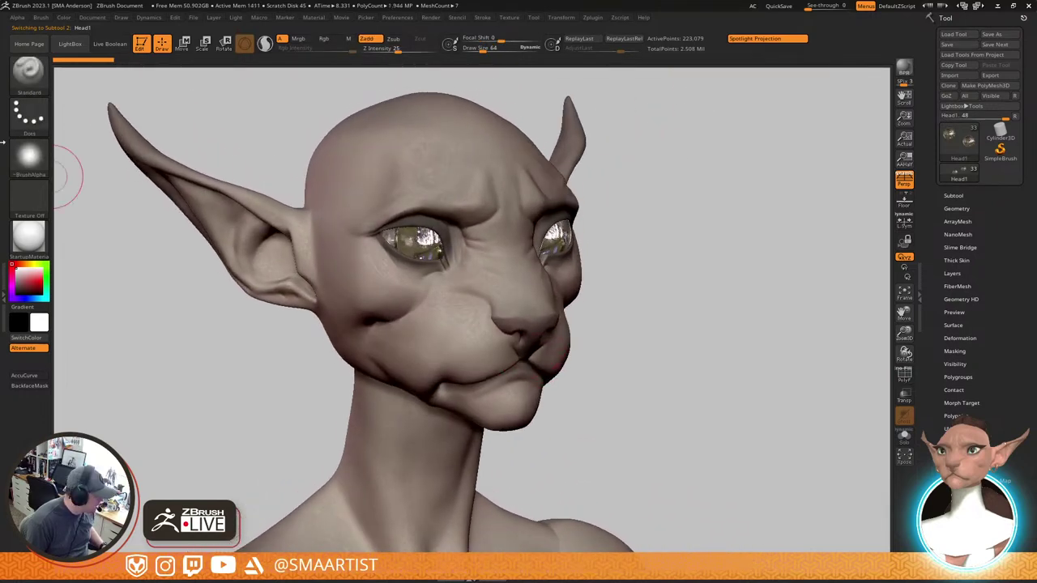
# Sample the SMA_SkinStylizedB material from the head as the current material, skipping the Redshift note until restart
pyautogui.click(32, 235)
pyautogui.click(322, 255)
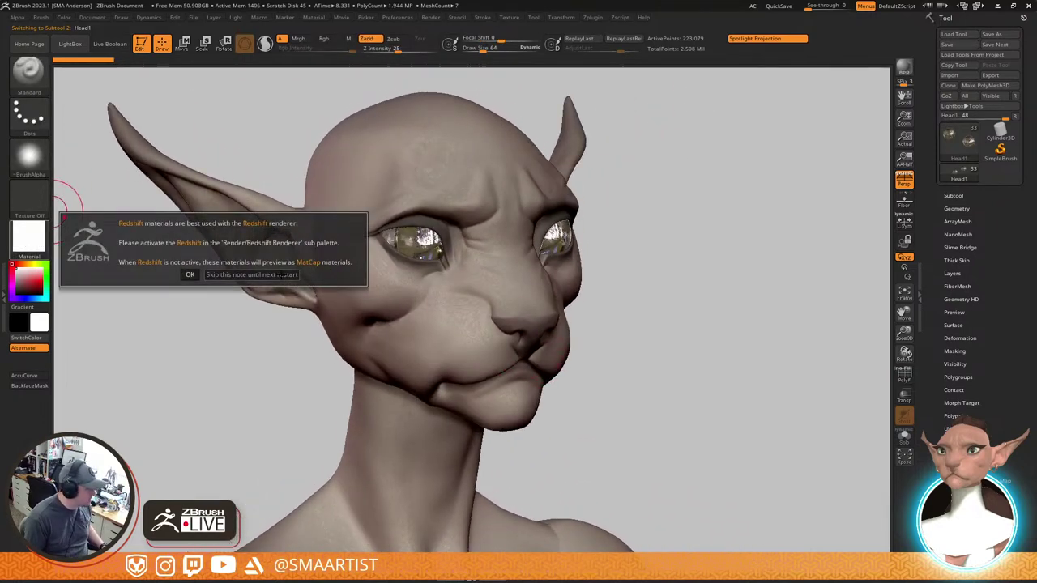
pyautogui.click(239, 275)
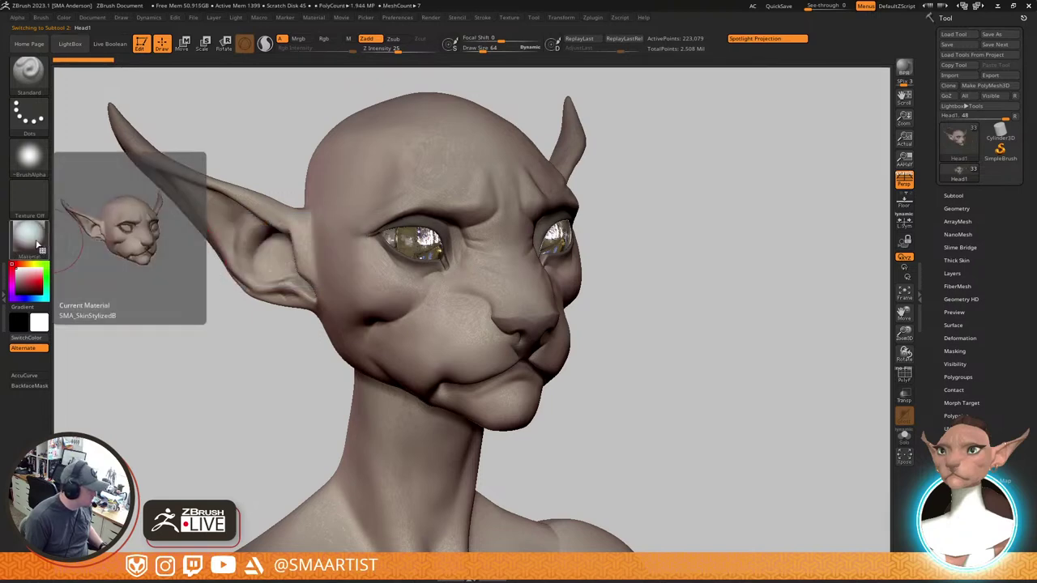
# Render the head in a three-quarter view to preview its skin and eyes
pyautogui.moveTo(676, 197)
pyautogui.mouseDown()
pyautogui.moveTo(669, 267)
pyautogui.moveTo(688, 197)
pyautogui.mouseUp()
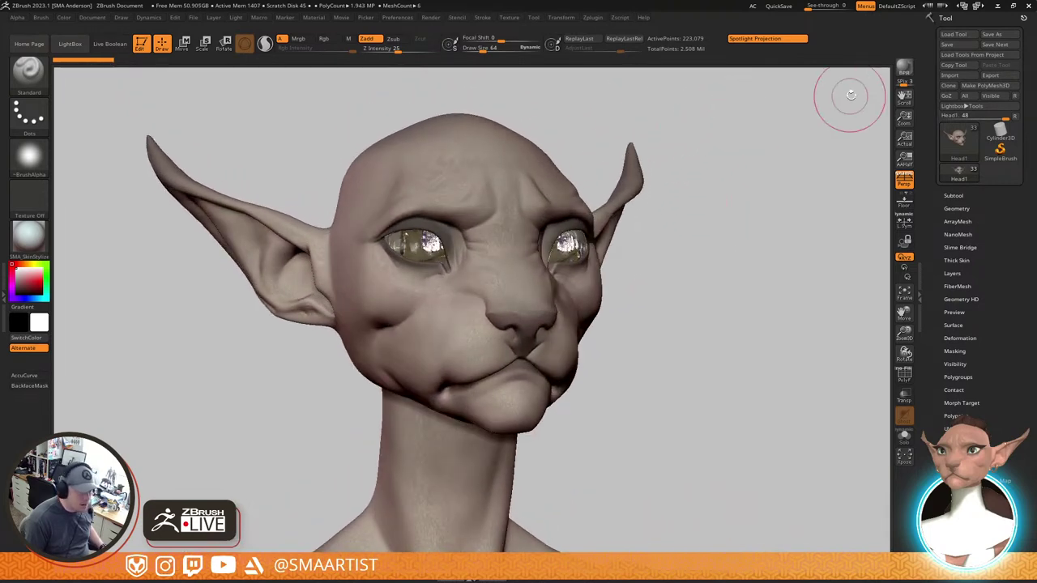
pyautogui.click(431, 18)
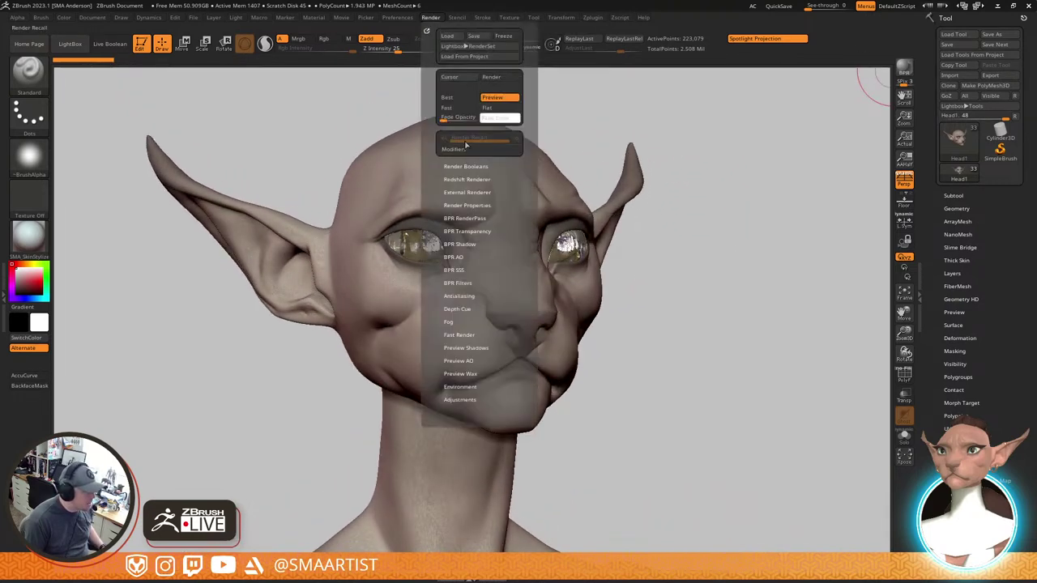
pyautogui.click(470, 167)
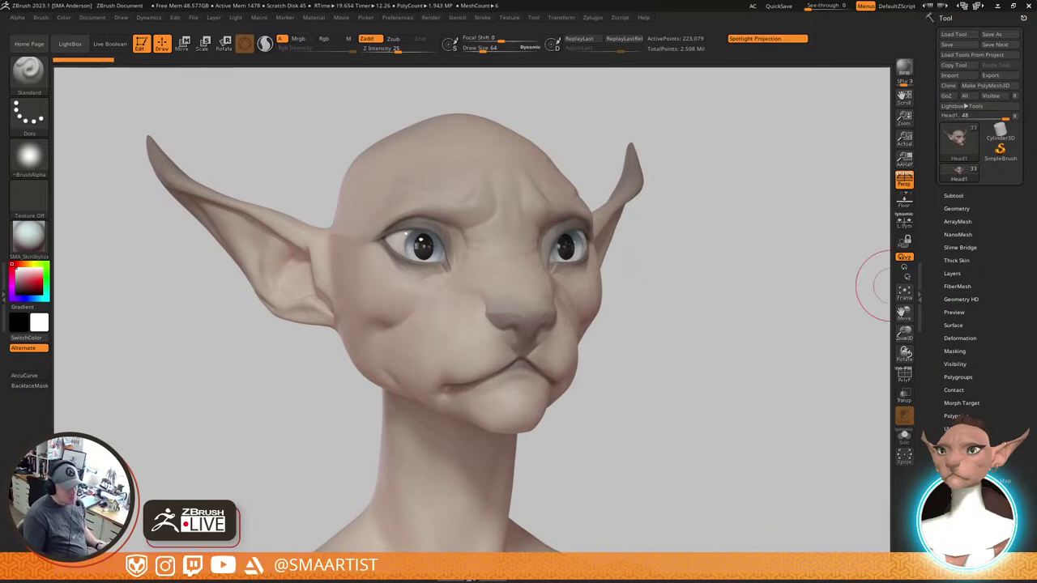
# Expand the Subtool list and hide the EyesGlass subtool in the Sphinx folder
pyautogui.moveTo(684, 317); pyautogui.dragTo(595, 124, button='right')
pyautogui.moveTo(593, 123); pyautogui.dragTo(598, 181)
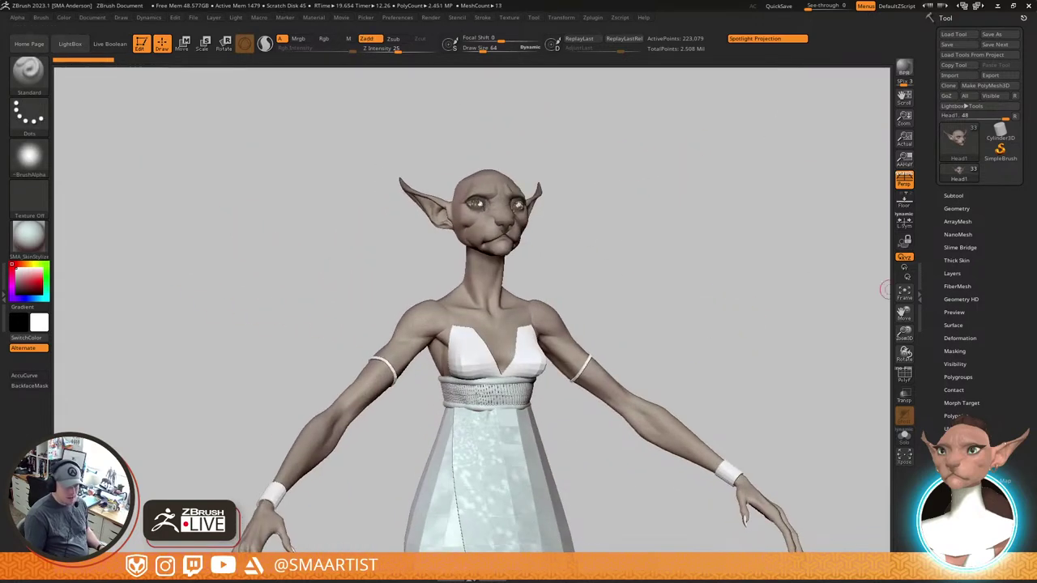
pyautogui.click(961, 198)
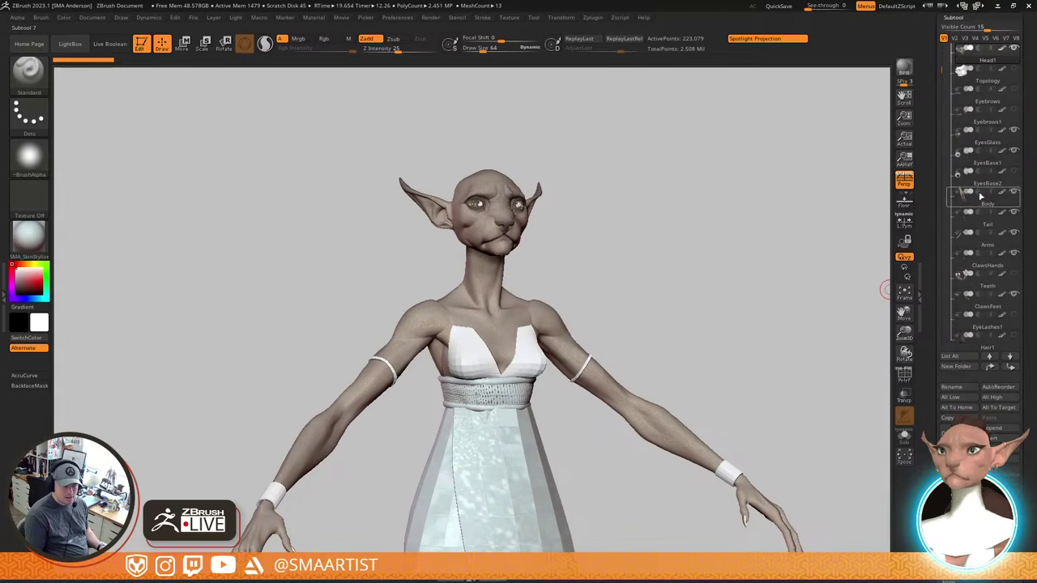
pyautogui.moveTo(943, 70); pyautogui.dragTo(944, 46)
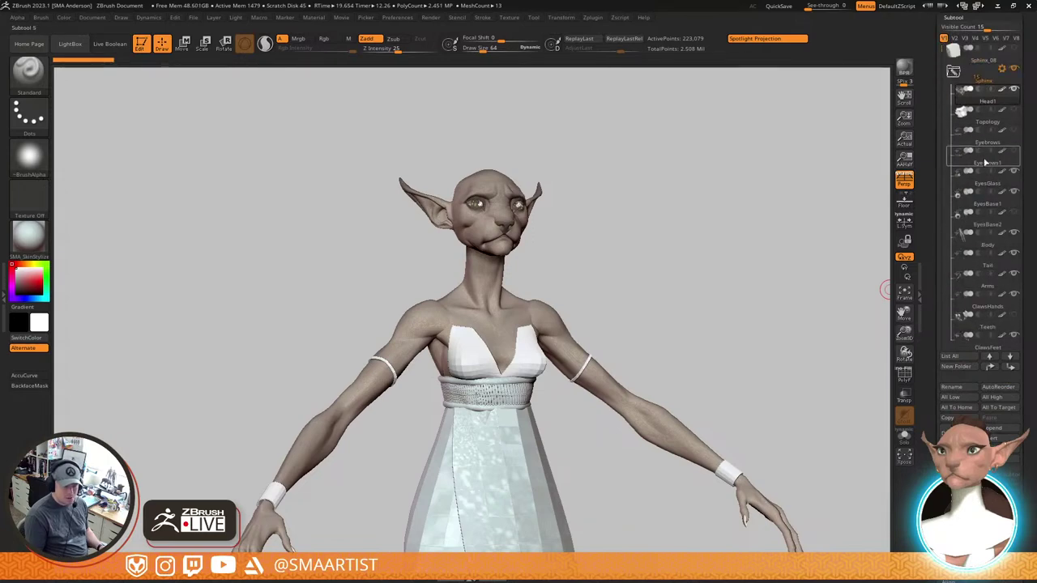
pyautogui.moveTo(998, 180)
pyautogui.moveTo(951, 129)
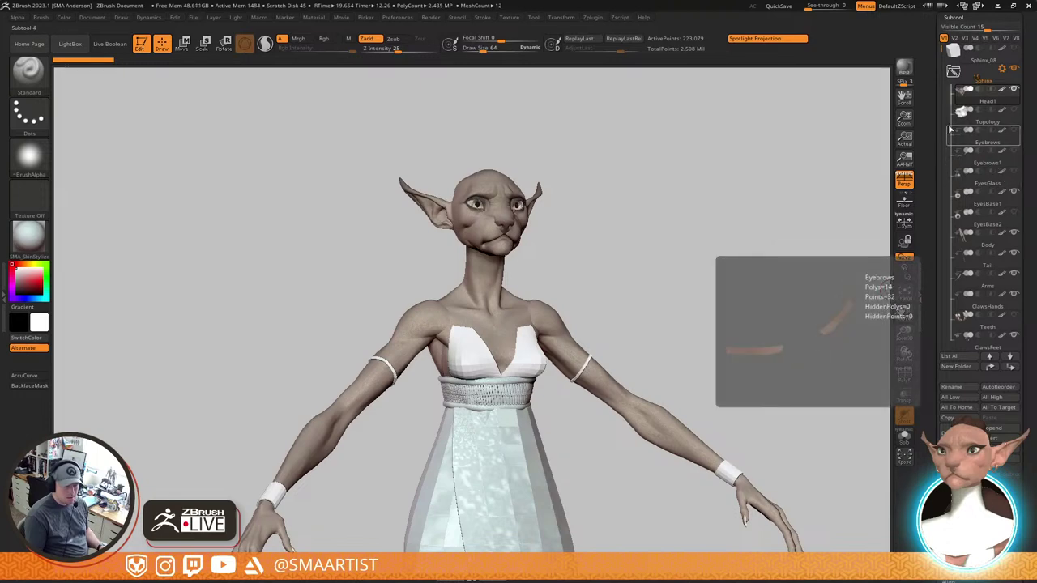
# Collapse the Sphinx folder, expand the Clothes folder and briefly show the Earrings subtool
pyautogui.click(954, 77)
pyautogui.click(969, 276)
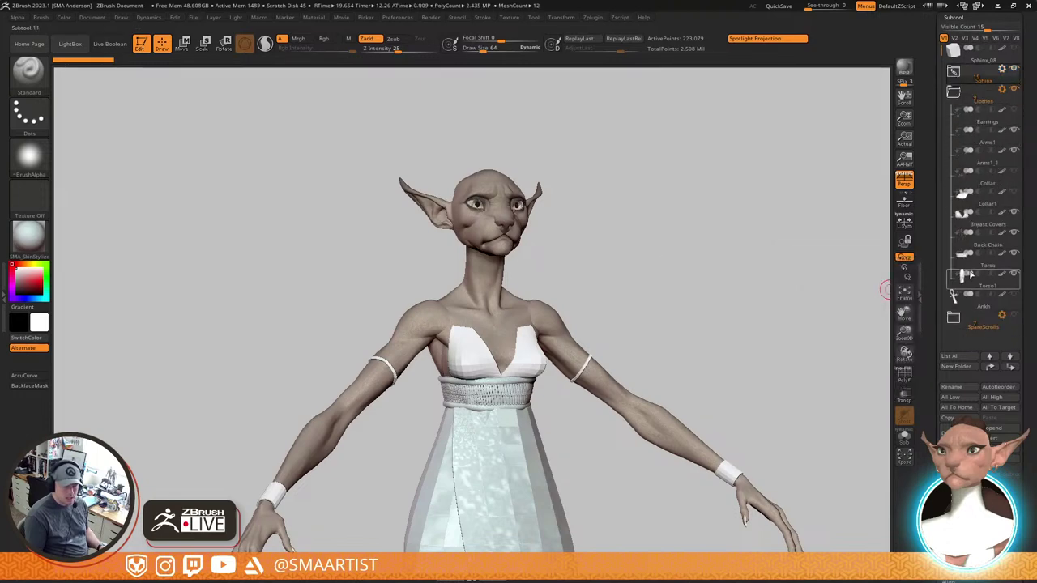
pyautogui.click(1014, 115)
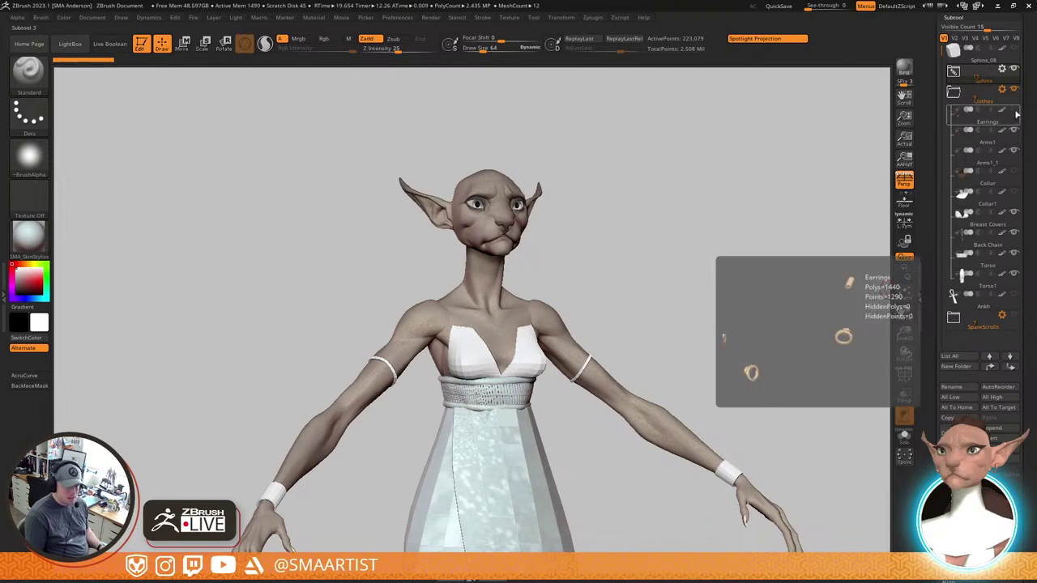
pyautogui.click(1016, 115)
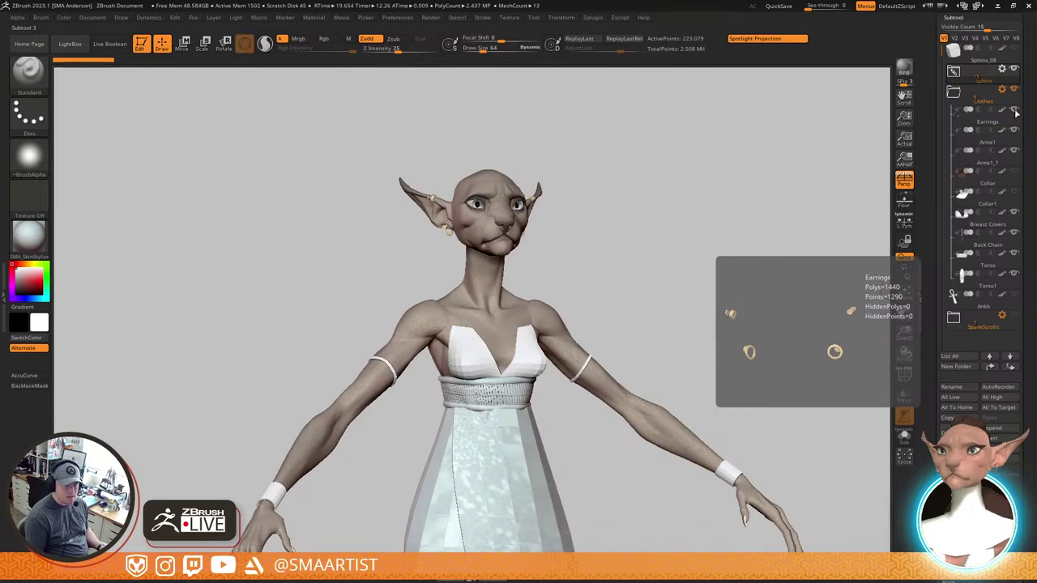
pyautogui.click(1016, 130)
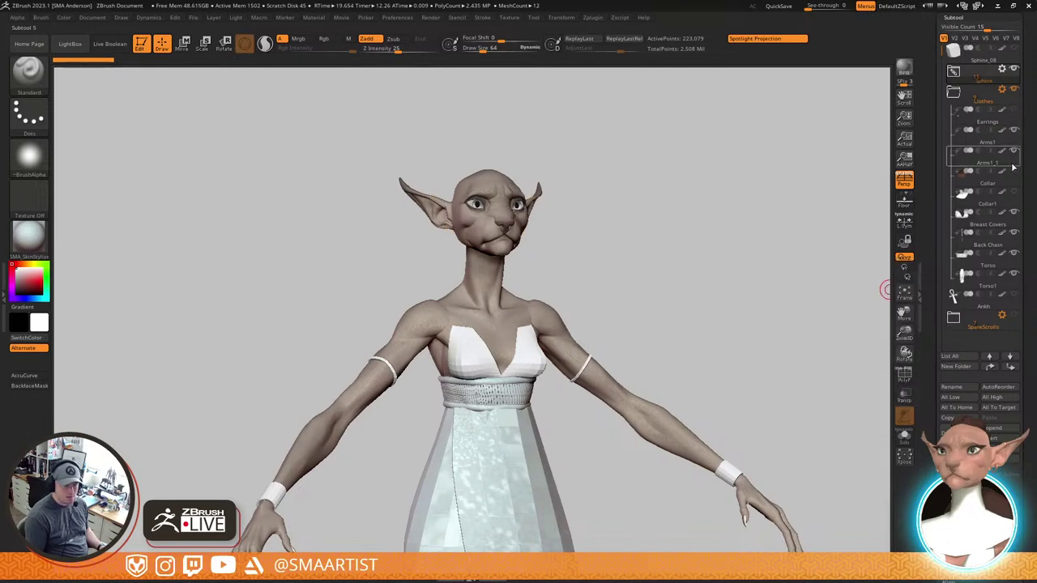
# Show the Collar subtool around the character's neck and shoulders
pyautogui.click(1014, 191)
pyautogui.moveTo(598, 232)
pyautogui.mouseDown()
pyautogui.moveTo(610, 243)
pyautogui.moveTo(664, 227)
pyautogui.moveTo(625, 224)
pyautogui.mouseUp()
pyautogui.moveTo(626, 224)
pyautogui.keyDown('ctrl'); pyautogui.mouseDown(button='right')
pyautogui.moveTo(641, 252)
pyautogui.moveTo(691, 291)
pyautogui.moveTo(694, 245)
pyautogui.moveTo(660, 244)
pyautogui.mouseUp(button='right'); pyautogui.keyUp('ctrl')
pyautogui.moveTo(660, 243); pyautogui.dragTo(672, 267)
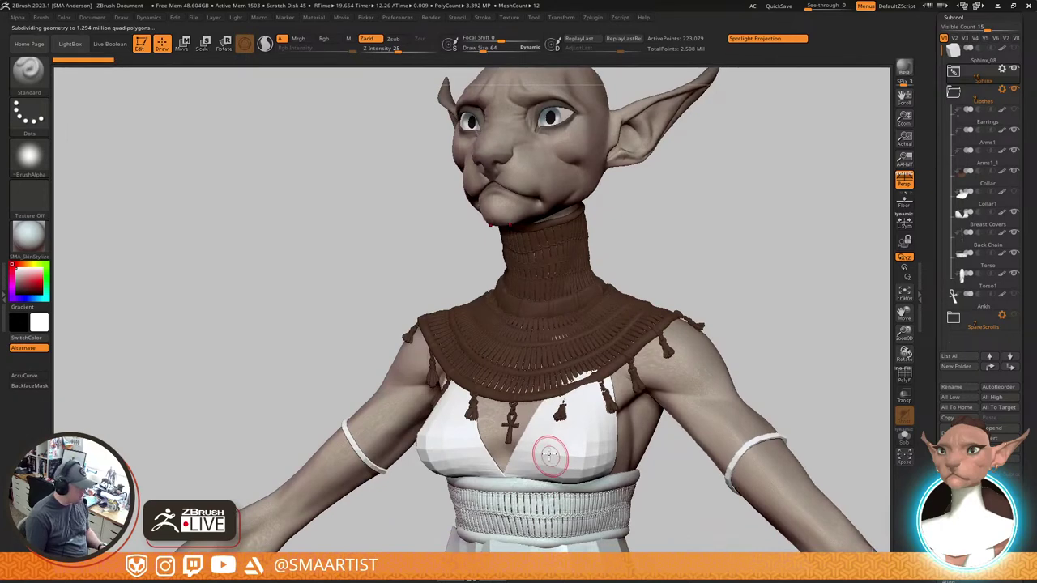
# Select the Collar subtool and fill the whole object with white using Rgb colour only
pyautogui.click(972, 186)
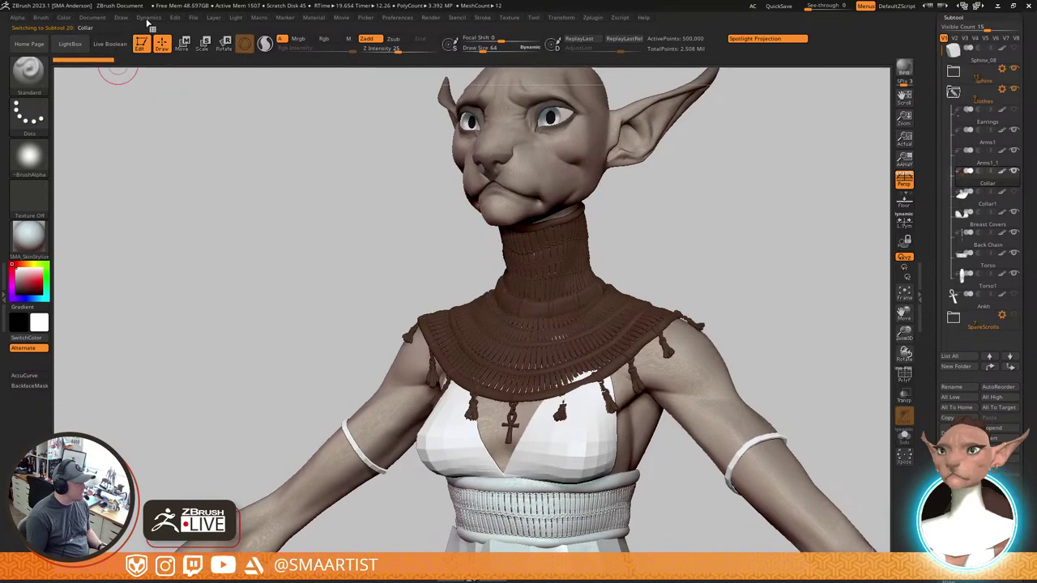
pyautogui.click(298, 39)
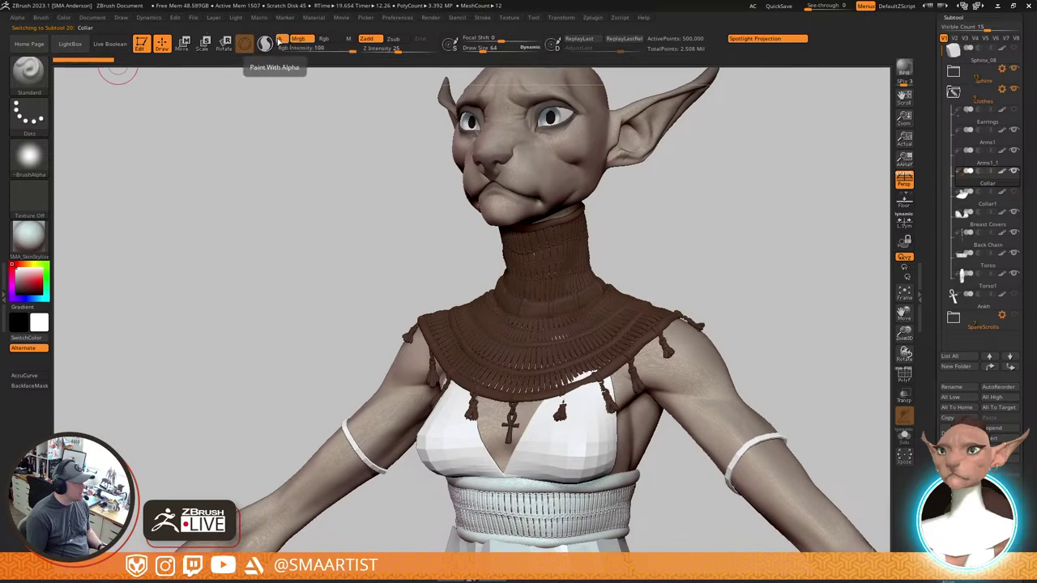
pyautogui.click(331, 40)
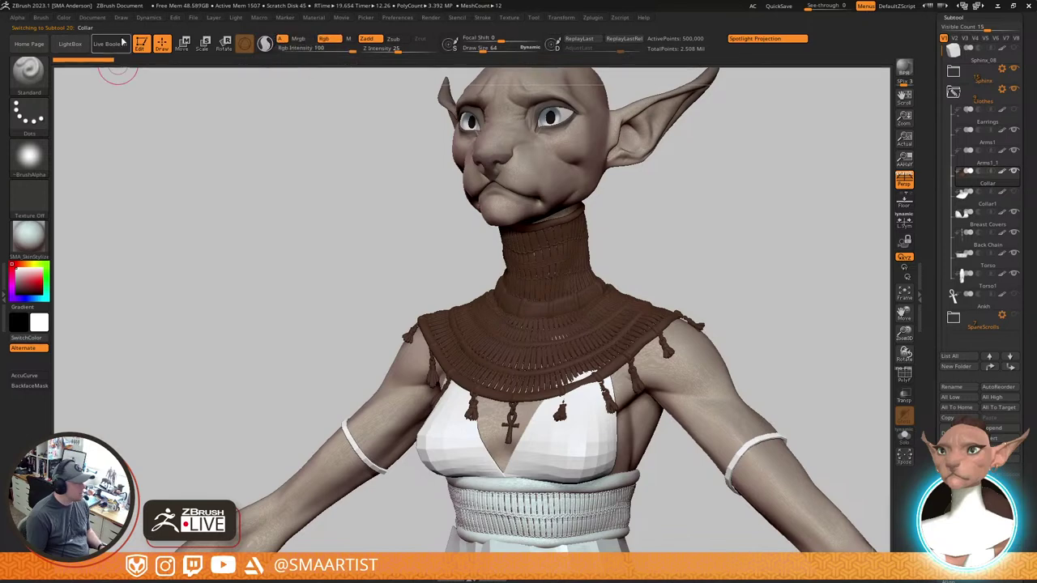
pyautogui.click(66, 18)
pyautogui.click(105, 211)
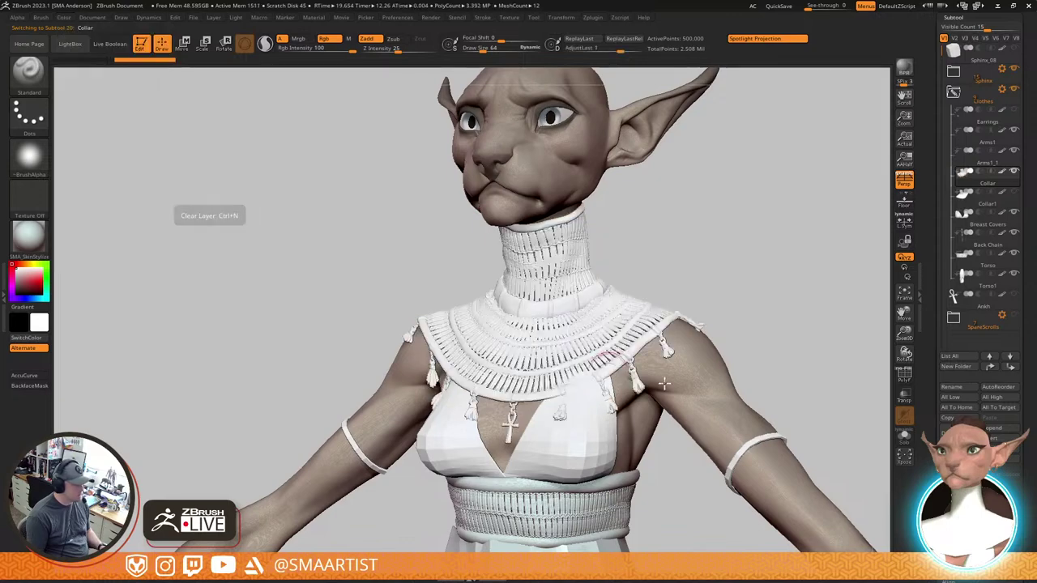
# Sample the Basic material from the white of the character's eye as the current material
pyautogui.moveTo(753, 291); pyautogui.dragTo(722, 277)
pyautogui.keyDown('ctrl'); pyautogui.moveTo(722, 275); pyautogui.dragTo(396, 277, button='right'); pyautogui.keyUp('ctrl')
pyautogui.moveTo(453, 267); pyautogui.dragTo(523, 254)
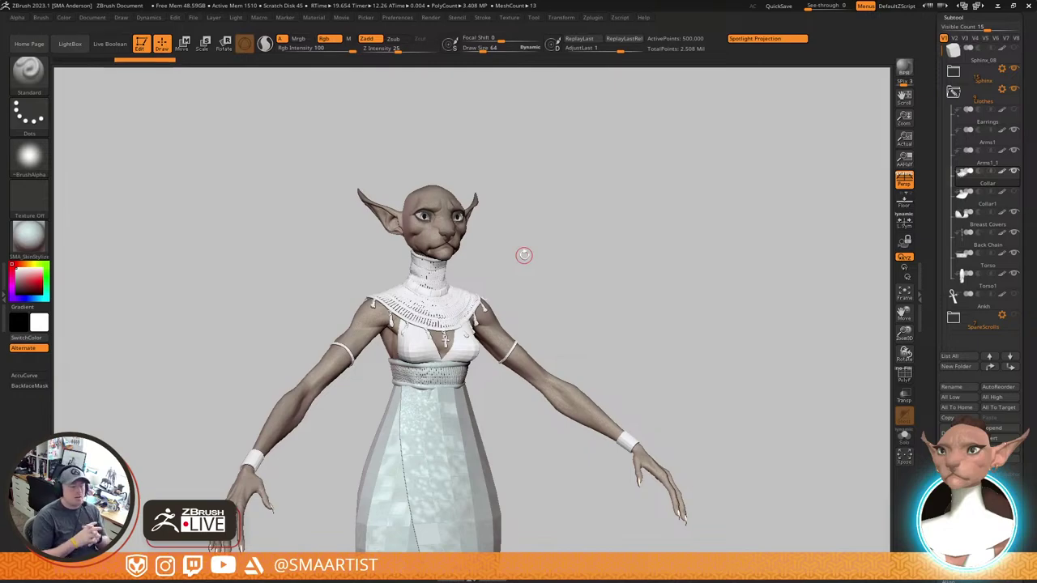
pyautogui.keyDown('ctrl'); pyautogui.moveTo(452, 219); pyautogui.dragTo(553, 546, button='right'); pyautogui.keyUp('ctrl')
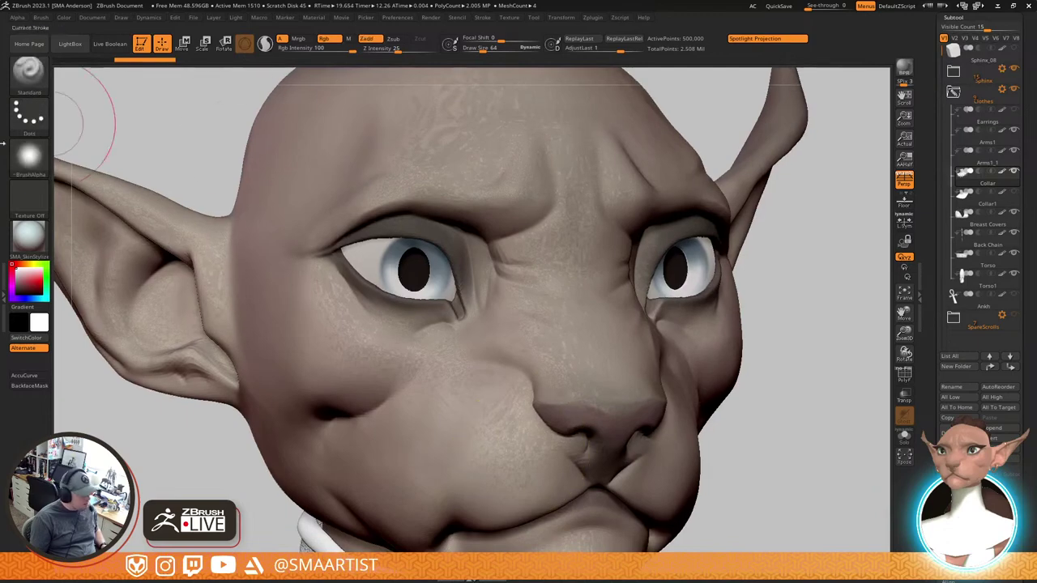
pyautogui.moveTo(243, 247); pyautogui.dragTo(384, 255)
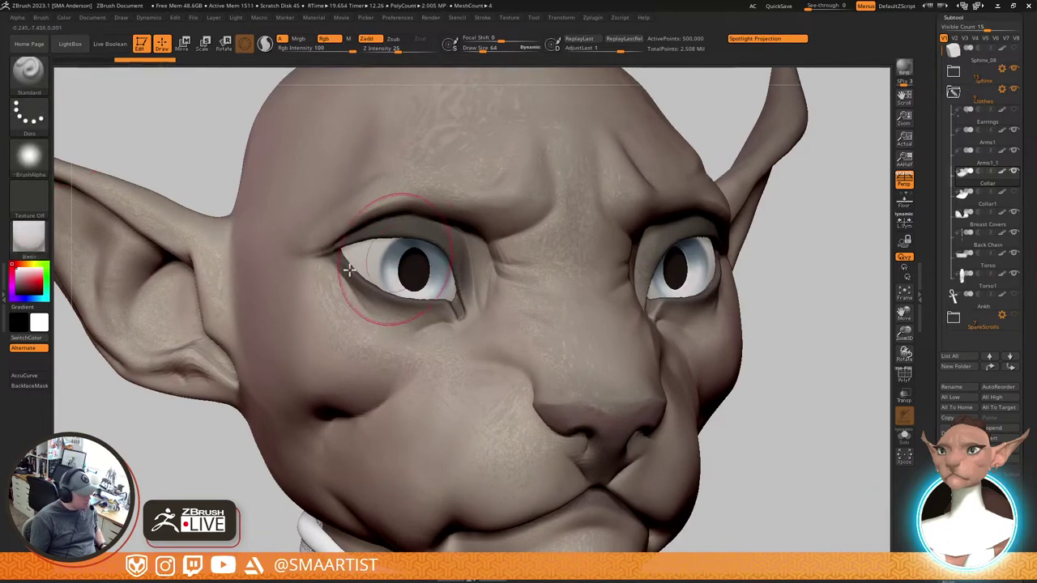
# Make the EyesBase1 subtool active and examine its wireframe and polygroups with PolyFrame
pyautogui.moveTo(389, 311); pyautogui.dragTo(449, 271, button='right')
pyautogui.moveTo(527, 275); pyautogui.dragTo(520, 271, button='right')
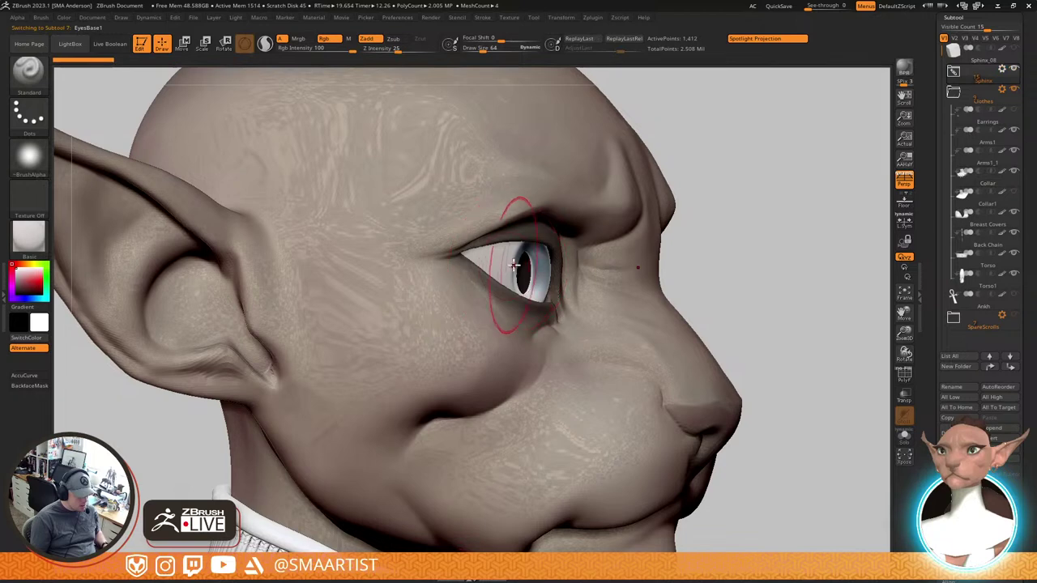
pyautogui.keyDown('alt'); pyautogui.click(507, 273); pyautogui.keyUp('alt')
pyautogui.hotkey('shift', 'f')
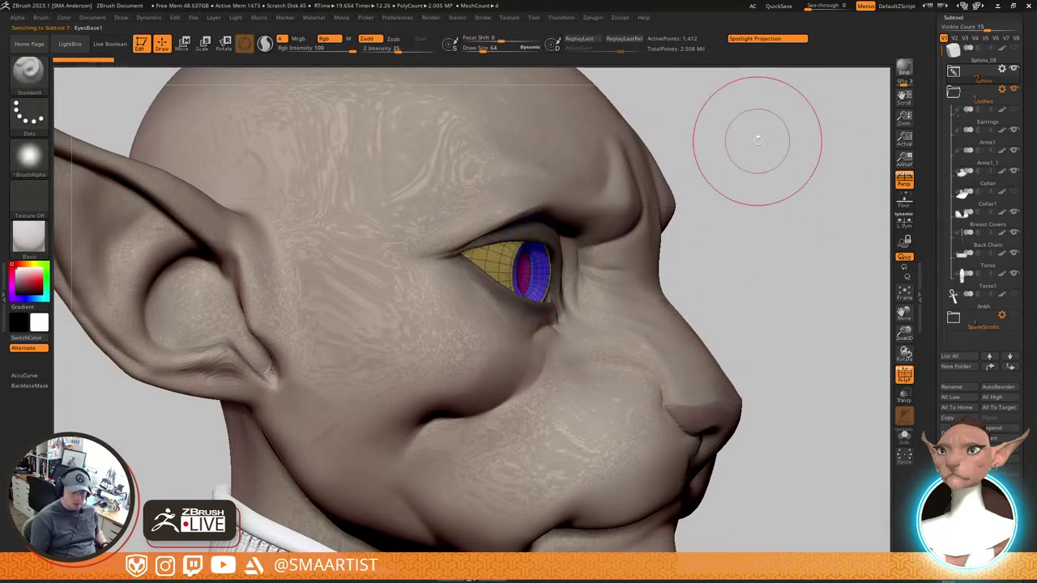
# Show and activate the EyesGlass subtool without PolyFrame, and sample the Glass material from its surface
pyautogui.press('Down')
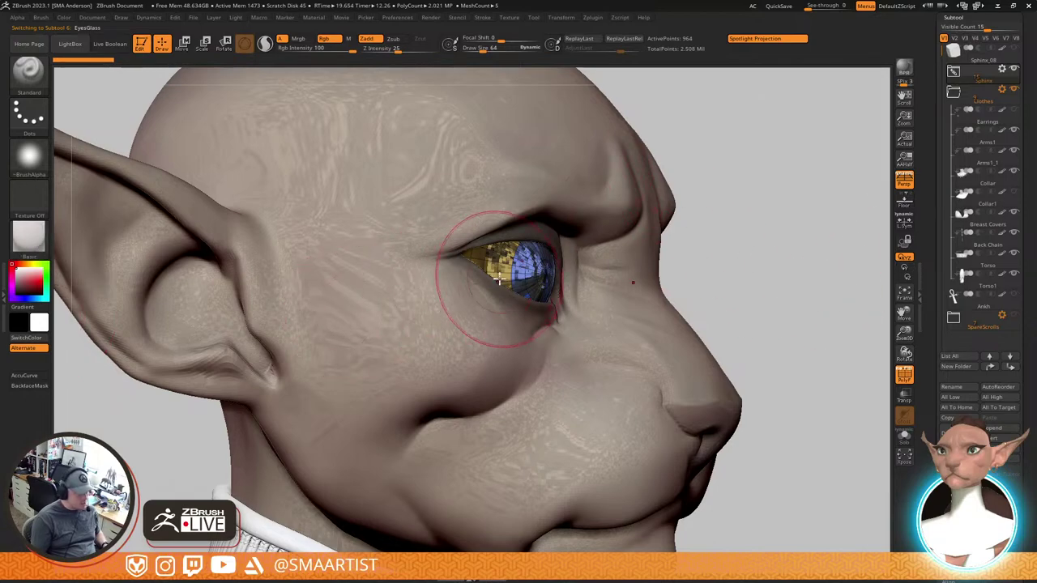
pyautogui.moveTo(475, 254)
pyautogui.mouseDown(button='right')
pyautogui.moveTo(521, 273)
pyautogui.moveTo(512, 284)
pyautogui.moveTo(451, 273)
pyautogui.mouseUp(button='right')
pyautogui.hotkey('shift', 'f')
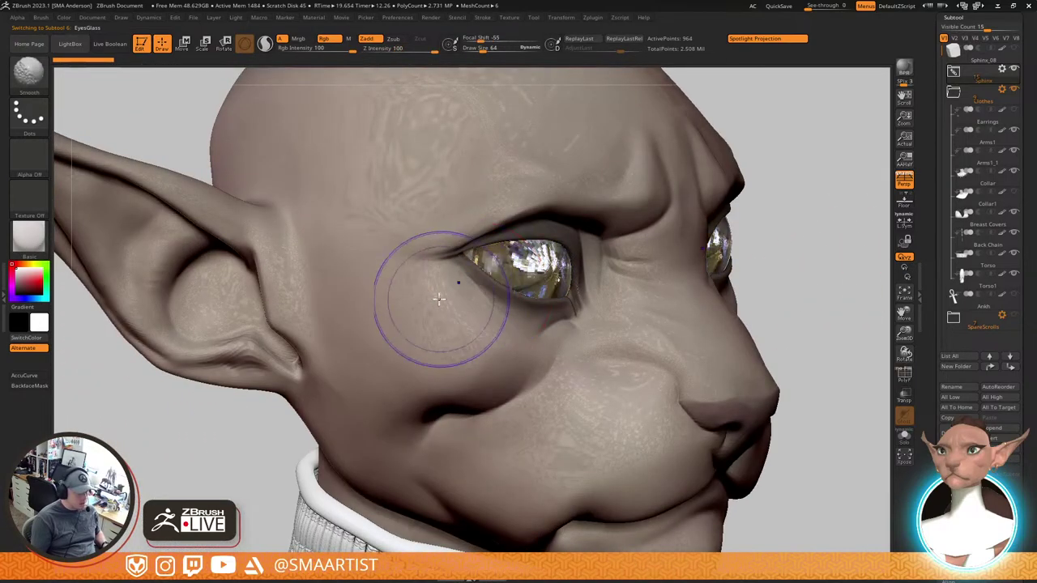
pyautogui.moveTo(23, 241); pyautogui.dragTo(531, 264)
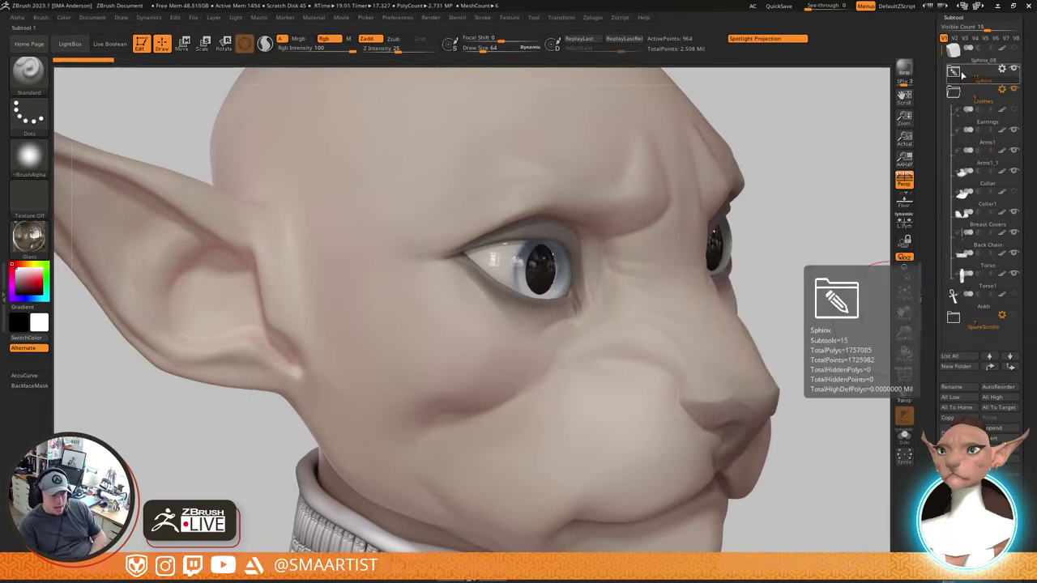
# Expand the Sphinx folder, show and activate the Topology subtool, and isolate it with Solo
pyautogui.click(955, 73)
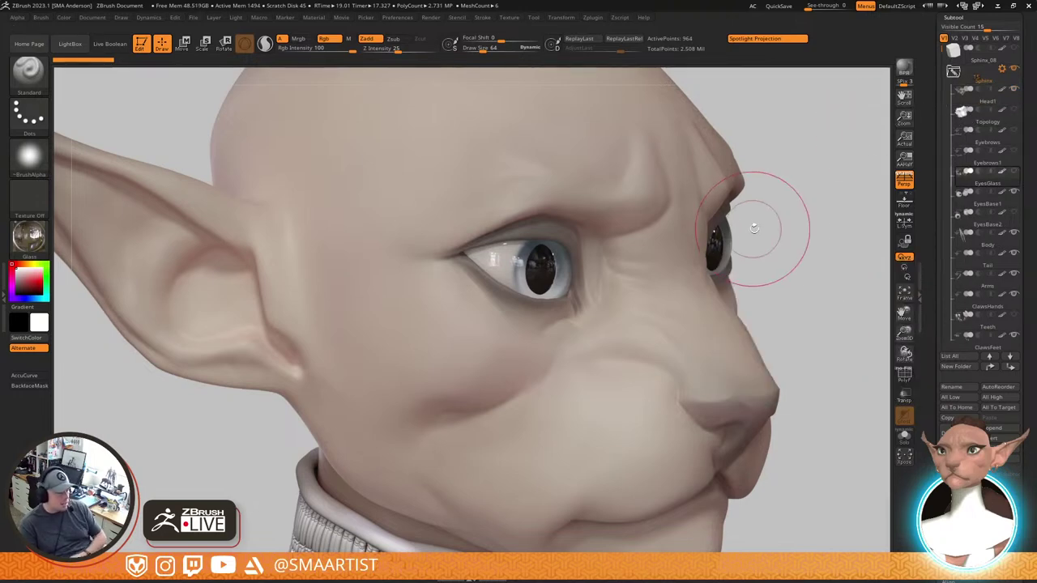
pyautogui.moveTo(788, 249); pyautogui.dragTo(788, 244)
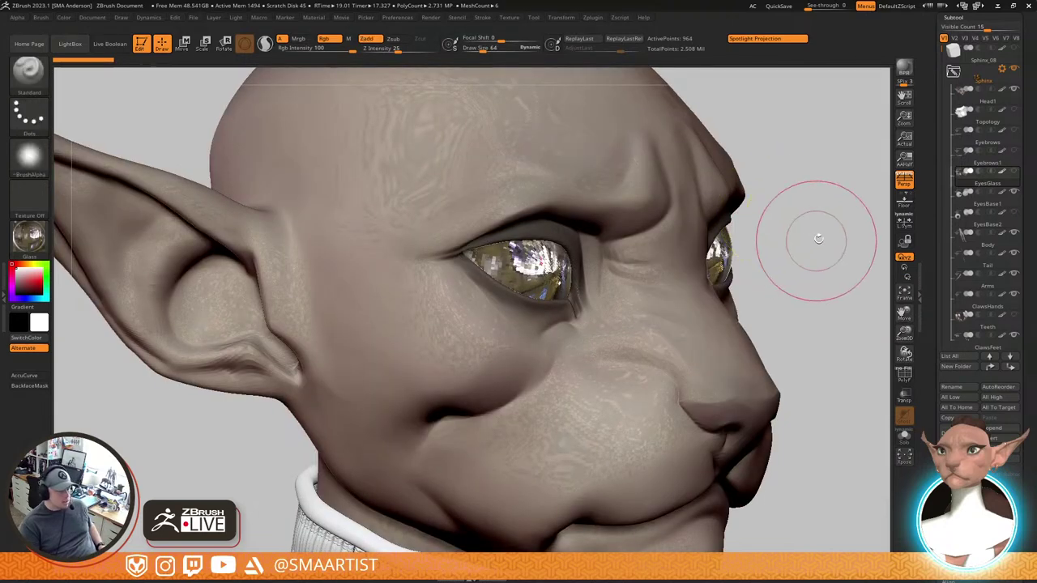
pyautogui.moveTo(978, 162)
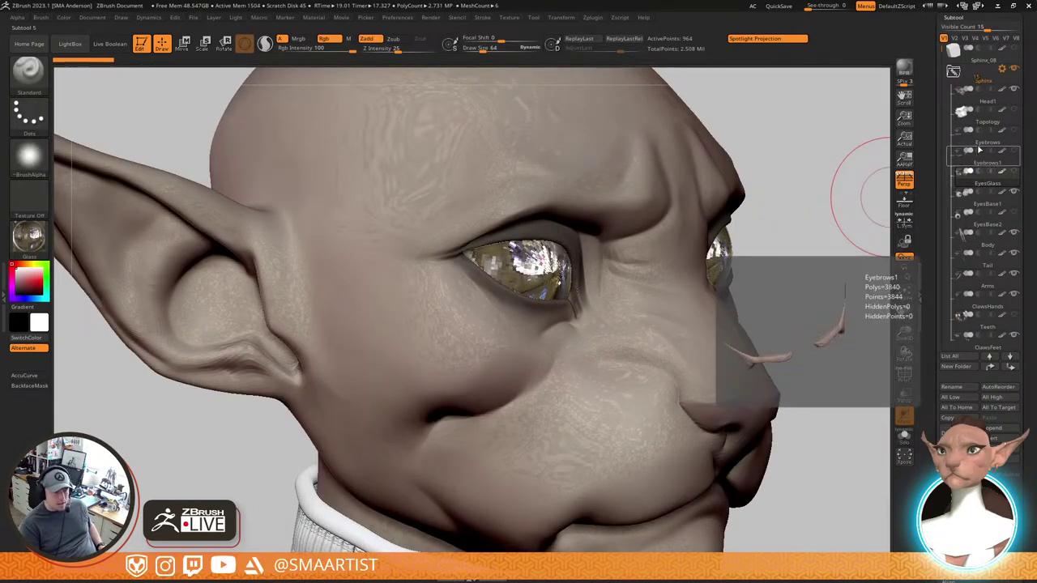
pyautogui.moveTo(987, 123)
pyautogui.click(1014, 111)
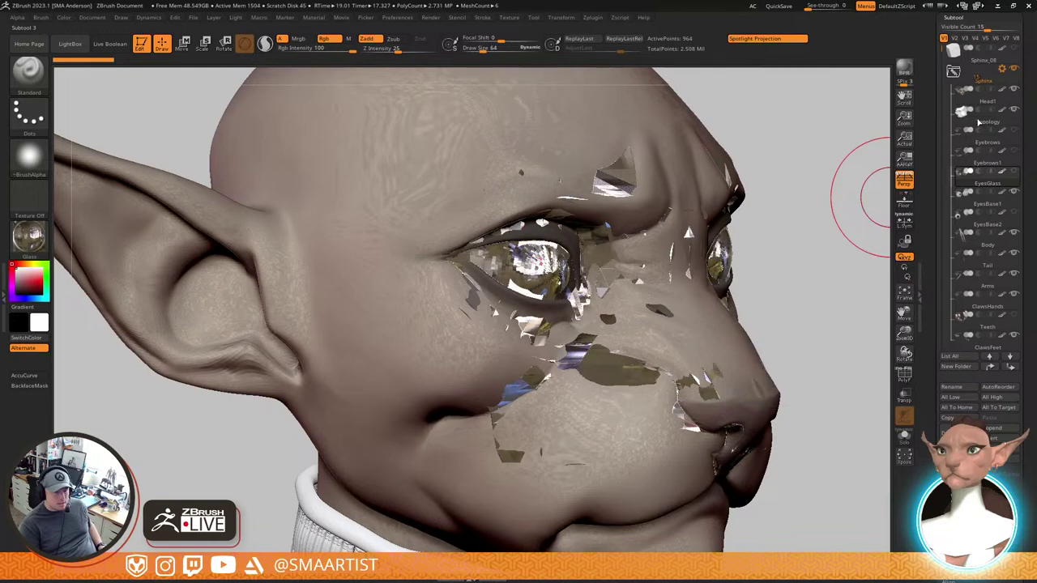
pyautogui.click(978, 122)
pyautogui.moveTo(798, 146); pyautogui.dragTo(774, 144)
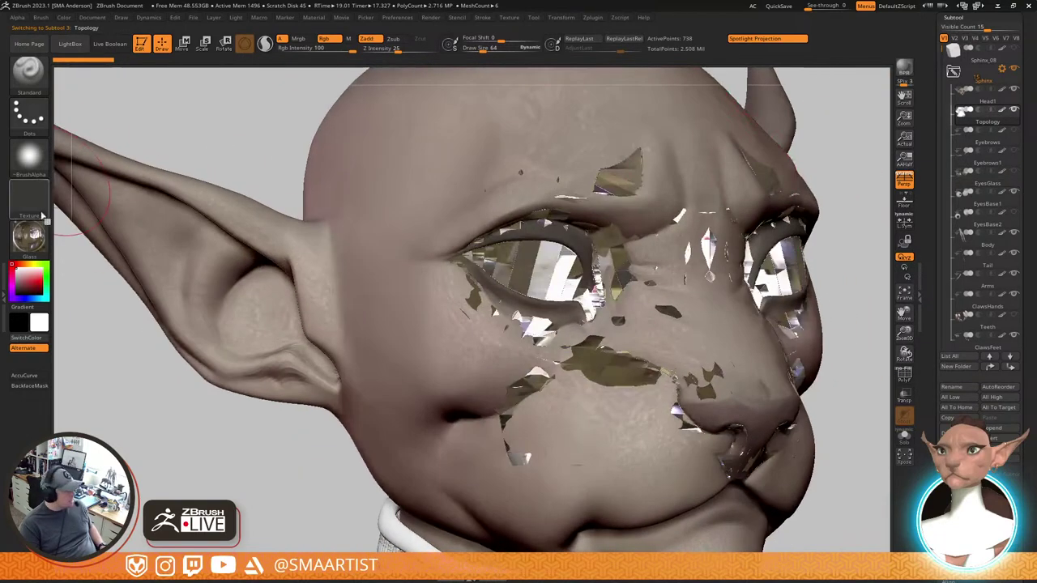
pyautogui.hotkey('ctrl', 's')
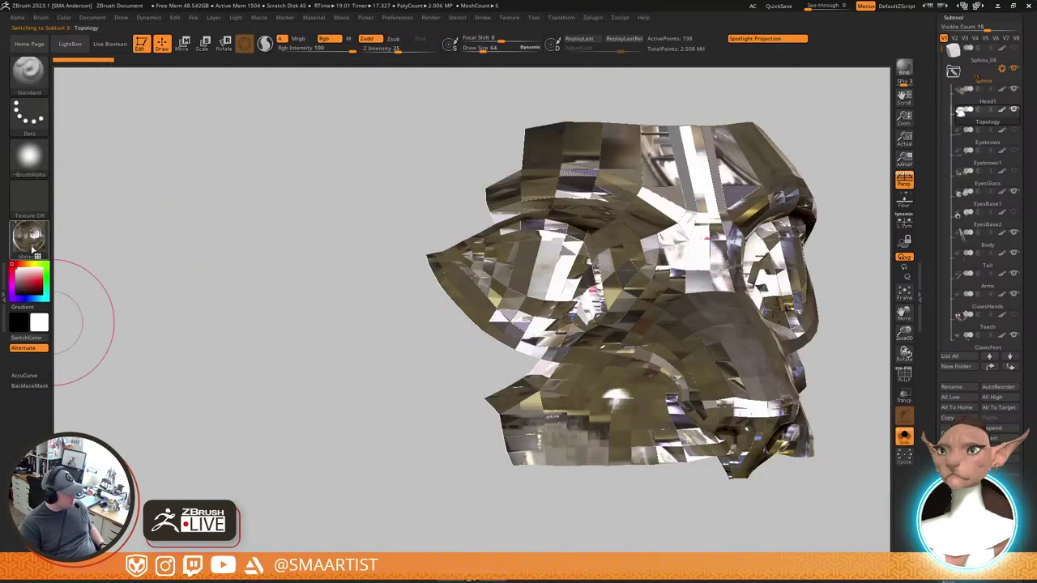
# Display the Topology mesh with BasicMaterial and save that material as the startup material
pyautogui.click(30, 241)
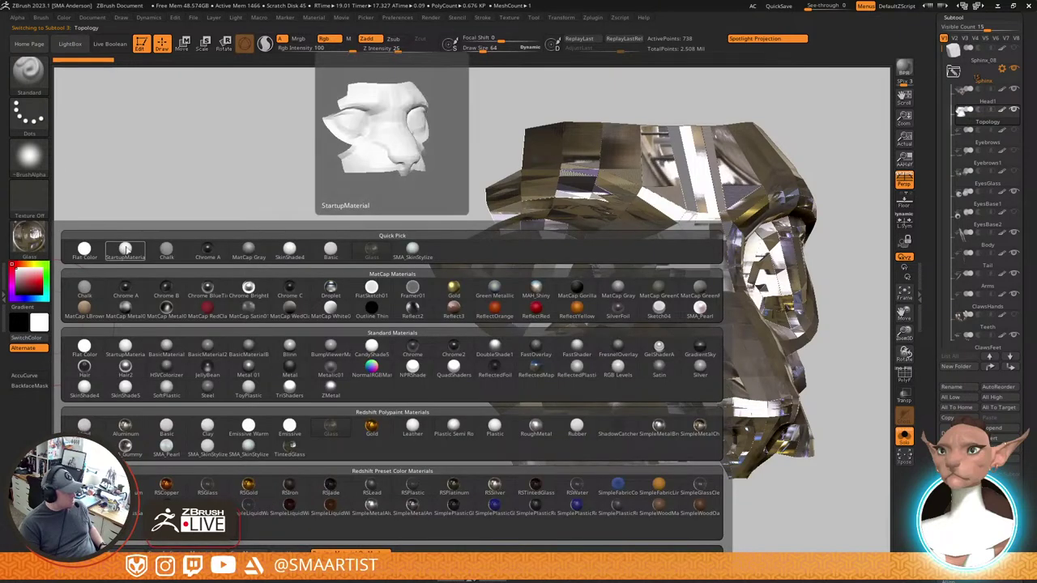
pyautogui.click(125, 249)
pyautogui.click(43, 237)
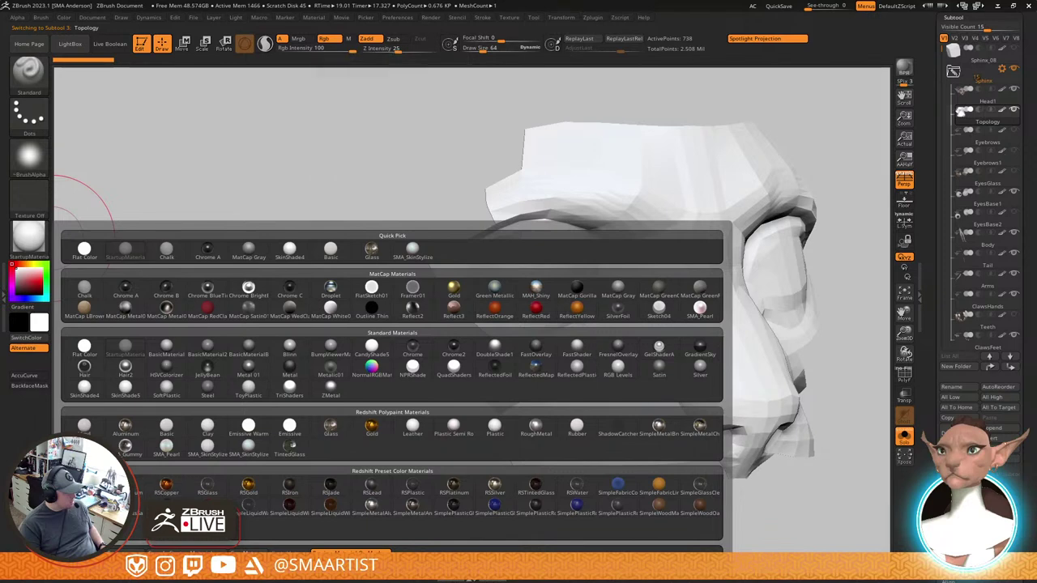
pyautogui.click(166, 350)
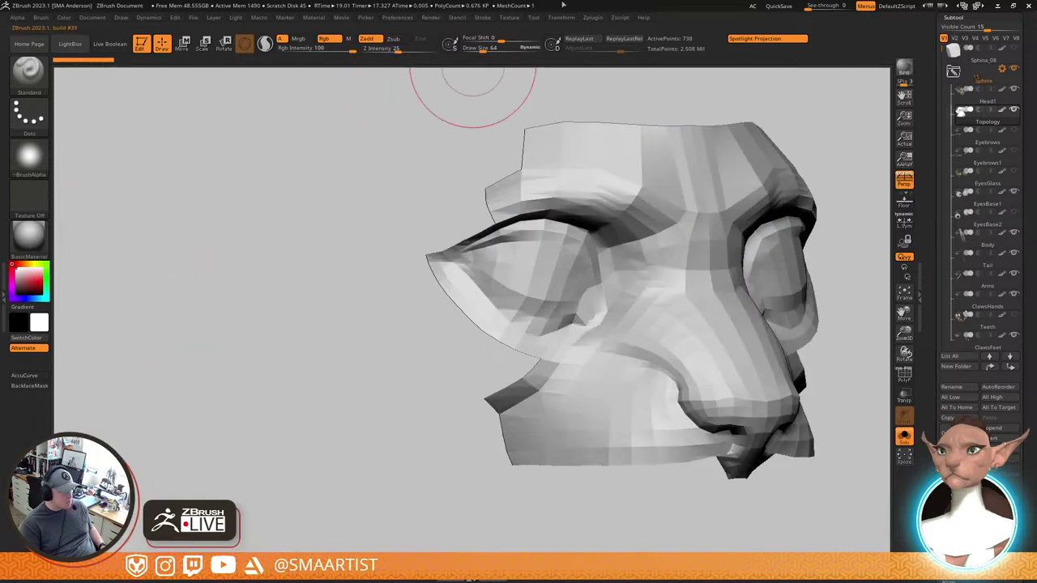
pyautogui.click(35, 248)
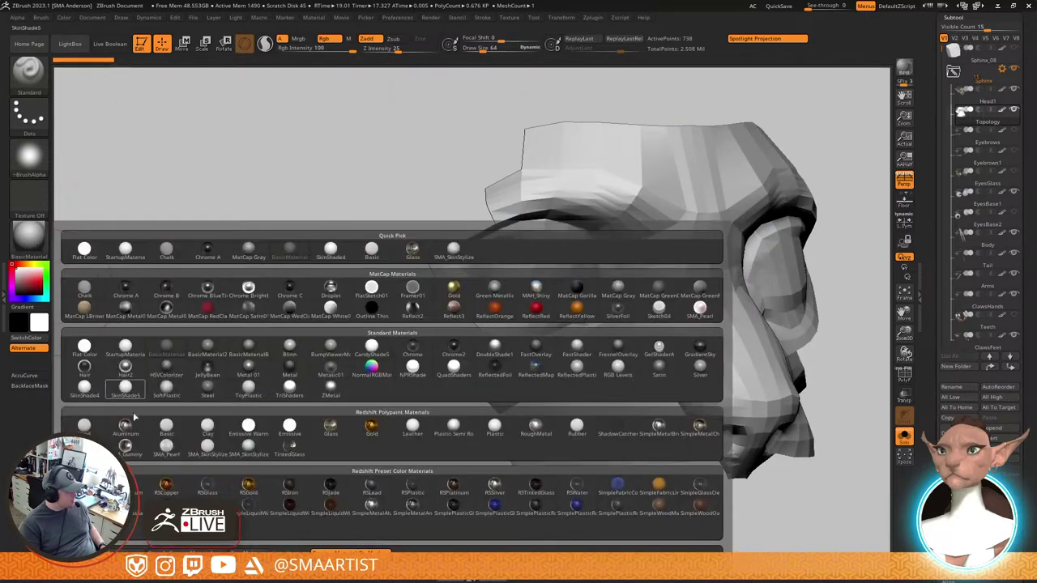
pyautogui.click(350, 554)
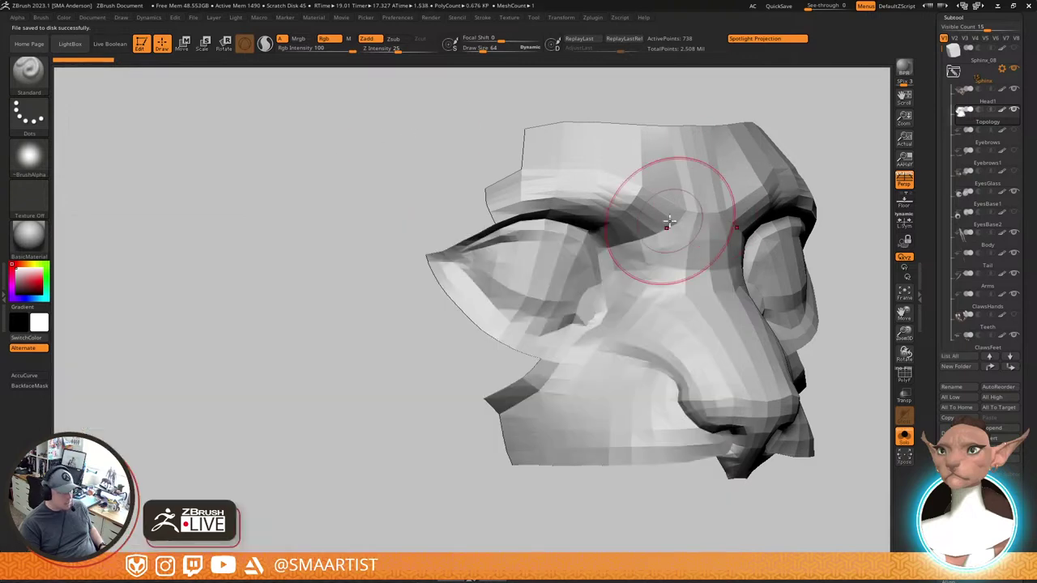
# Turn on PolyFrame for the Topology subtool and bring the rest of the character back from Solo
pyautogui.moveTo(670, 221); pyautogui.dragTo(646, 235, button='right')
pyautogui.hotkey('shift', 'f')
pyautogui.moveTo(783, 302); pyautogui.dragTo(622, 223, button='right')
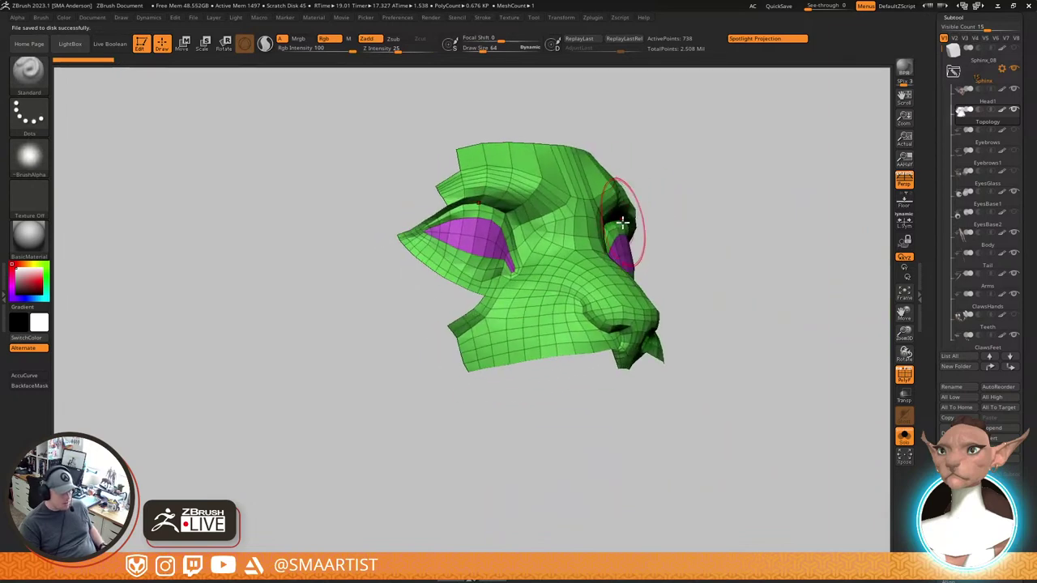
pyautogui.moveTo(694, 208)
pyautogui.keyDown('alt'); pyautogui.mouseDown(button='right')
pyautogui.moveTo(672, 213)
pyautogui.moveTo(672, 225)
pyautogui.moveTo(732, 187)
pyautogui.moveTo(600, 148)
pyautogui.moveTo(672, 176)
pyautogui.moveTo(667, 201)
pyautogui.mouseUp(button='right'); pyautogui.keyUp('alt')
pyautogui.hotkey('ctrl', 's')
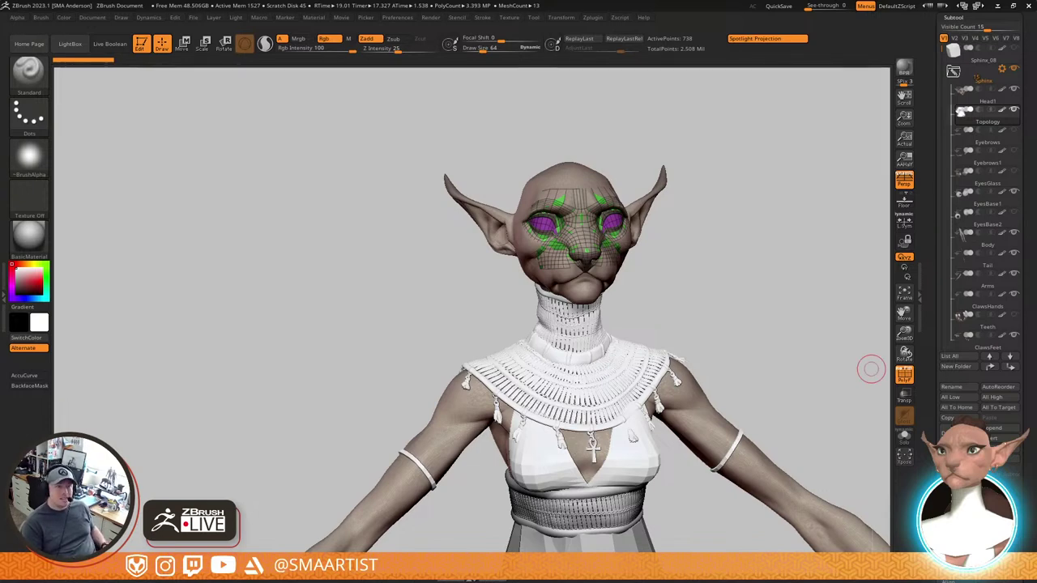
# Examine how the Topology mesh fits over the Sphinx's face, both with the whole character and in Solo
pyautogui.moveTo(632, 231); pyautogui.dragTo(617, 299)
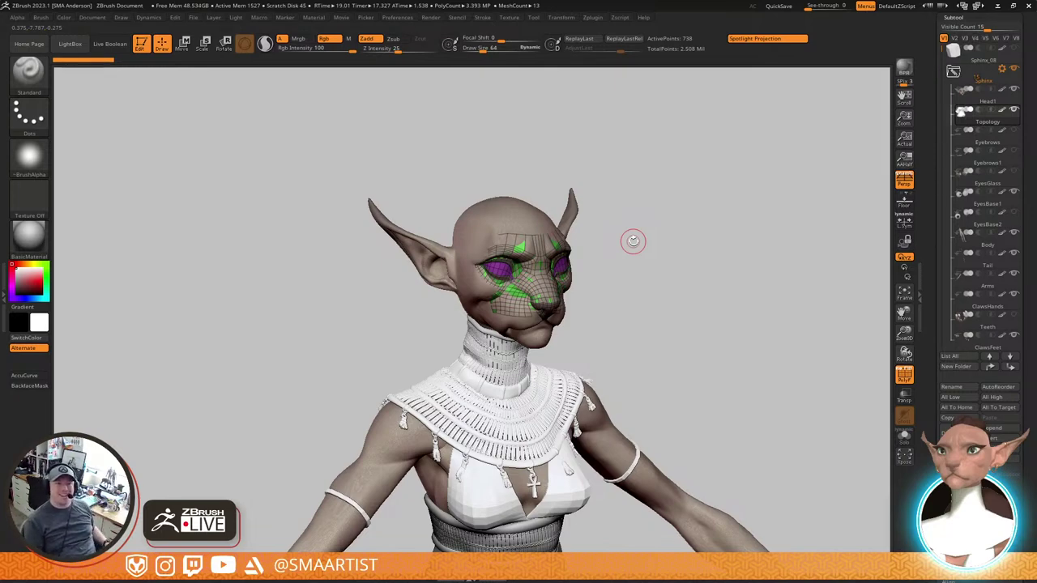
pyautogui.moveTo(632, 238)
pyautogui.mouseDown()
pyautogui.moveTo(660, 262)
pyautogui.moveTo(644, 240)
pyautogui.mouseUp()
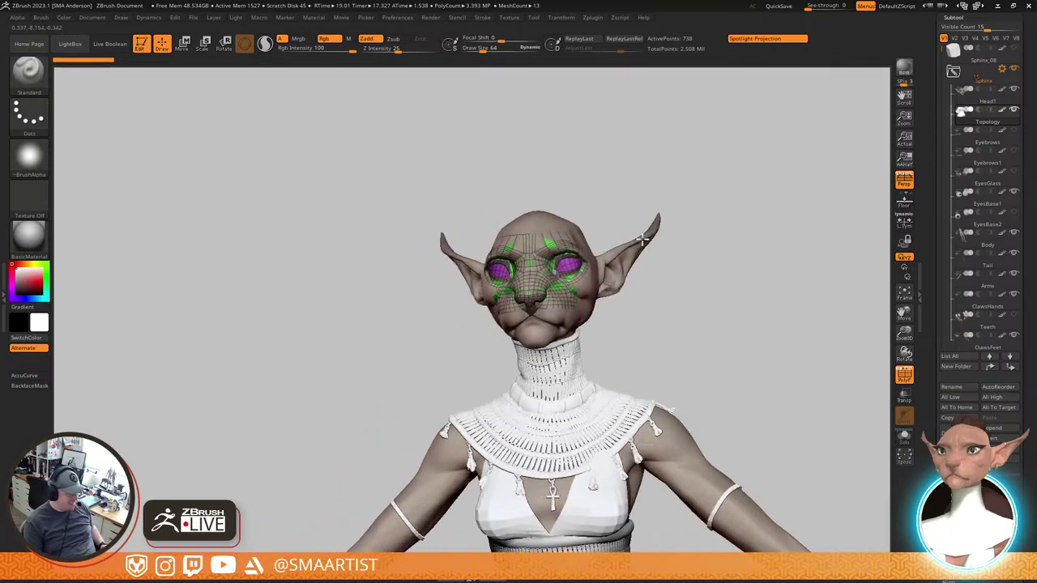
pyautogui.moveTo(642, 239); pyautogui.dragTo(634, 242, button='right')
pyautogui.keyDown('ctrl'); pyautogui.moveTo(541, 256); pyautogui.dragTo(630, 328, button='right'); pyautogui.keyUp('ctrl')
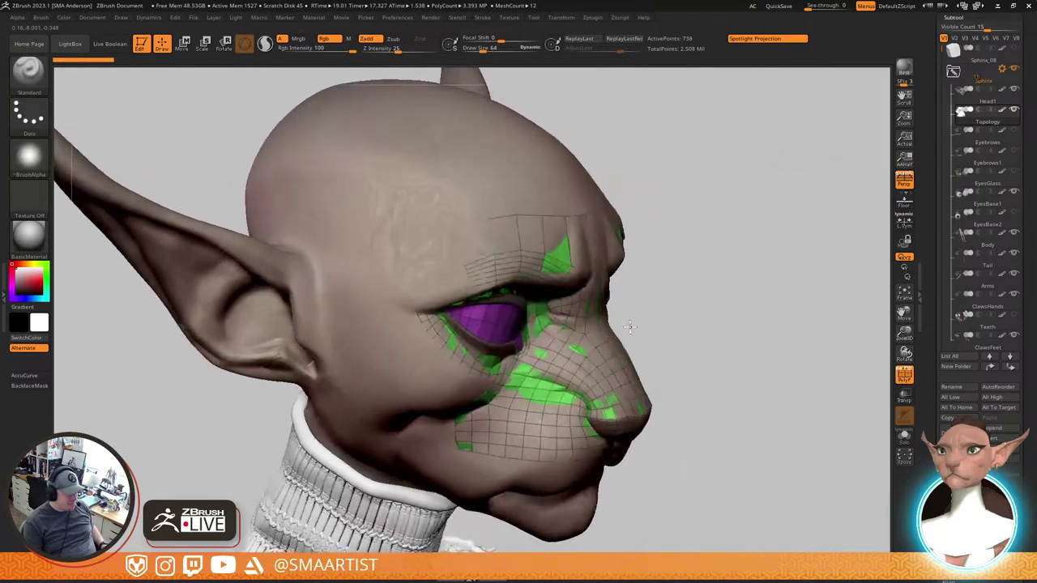
pyautogui.moveTo(630, 327); pyautogui.dragTo(670, 240)
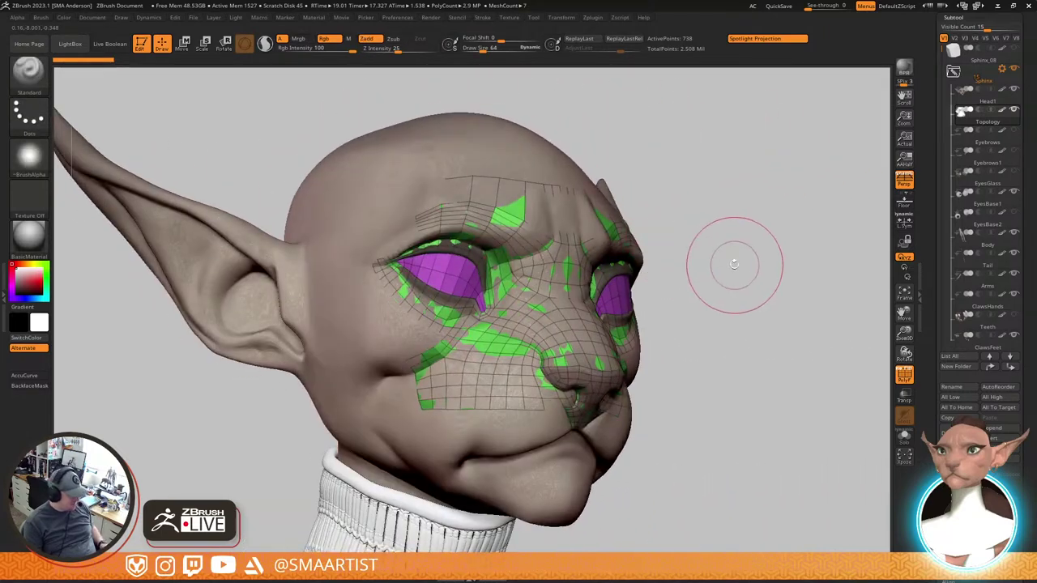
pyautogui.hotkey('ctrl', 'shift', 's')
pyautogui.moveTo(524, 339)
pyautogui.mouseDown(button='right')
pyautogui.moveTo(590, 334)
pyautogui.moveTo(522, 325)
pyautogui.mouseUp(button='right')
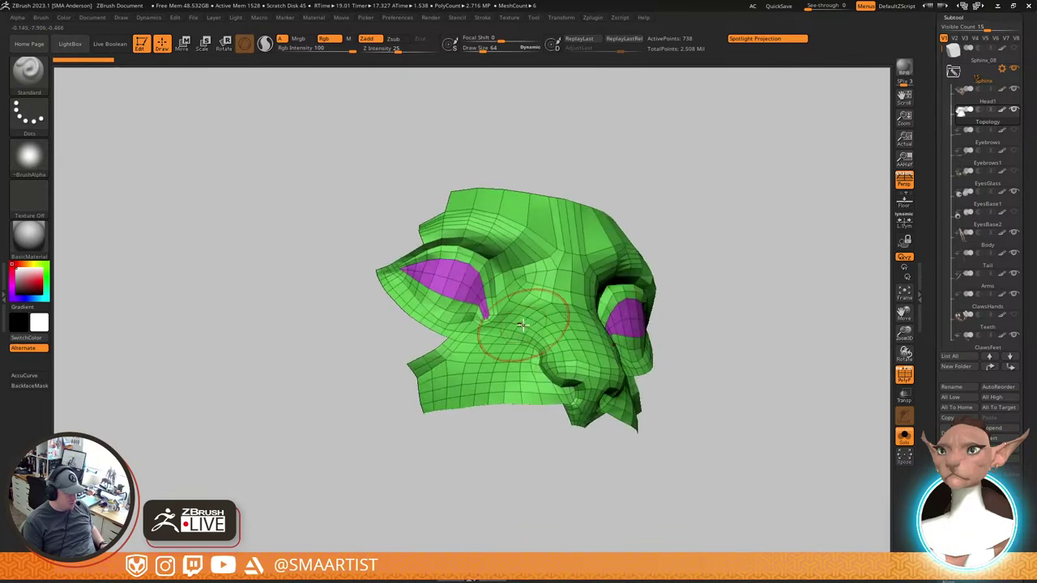
pyautogui.hotkey('ctrl', 'shift', 'f')
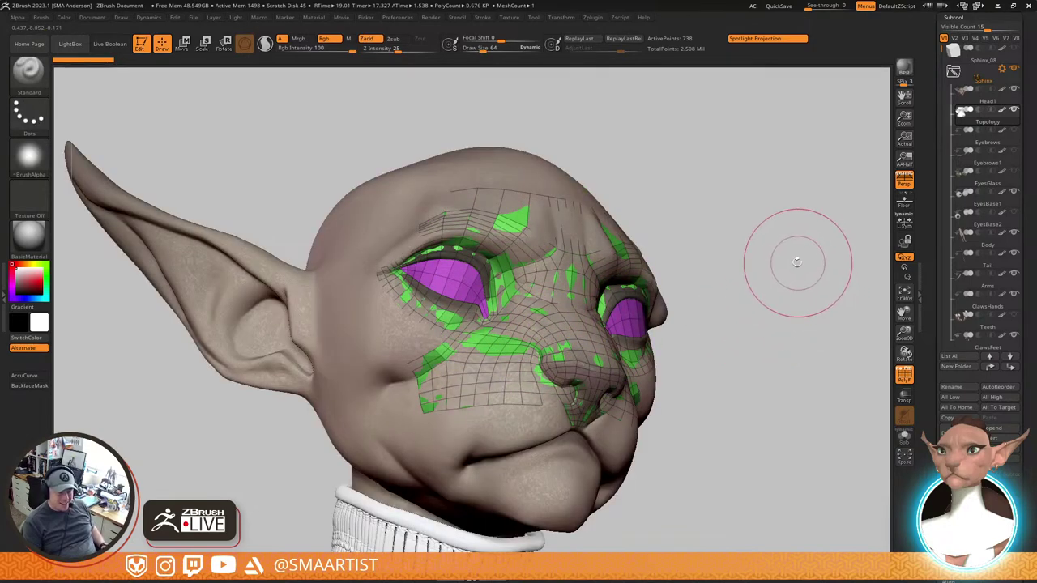
# Turn on ghosted transparency so the Topology mesh stands out against the rest of the character
pyautogui.hotkey('ctrl', 't')
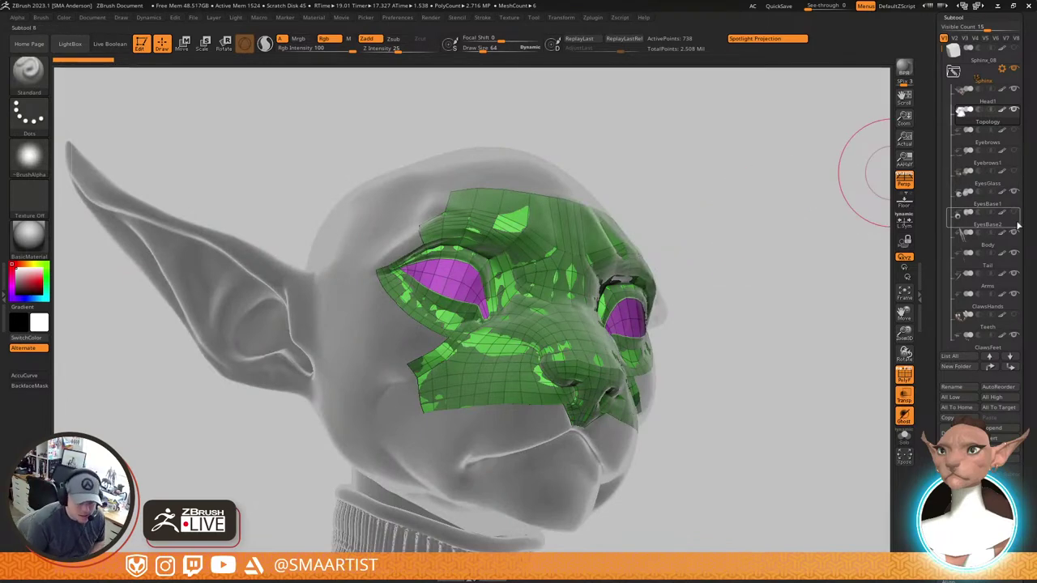
pyautogui.moveTo(794, 359)
pyautogui.keyDown('ctrl'); pyautogui.mouseDown(button='right')
pyautogui.moveTo(683, 273)
pyautogui.moveTo(643, 325)
pyautogui.moveTo(637, 138)
pyautogui.moveTo(559, 167)
pyautogui.moveTo(640, 216)
pyautogui.moveTo(612, 183)
pyautogui.mouseUp(button='right'); pyautogui.keyUp('ctrl')
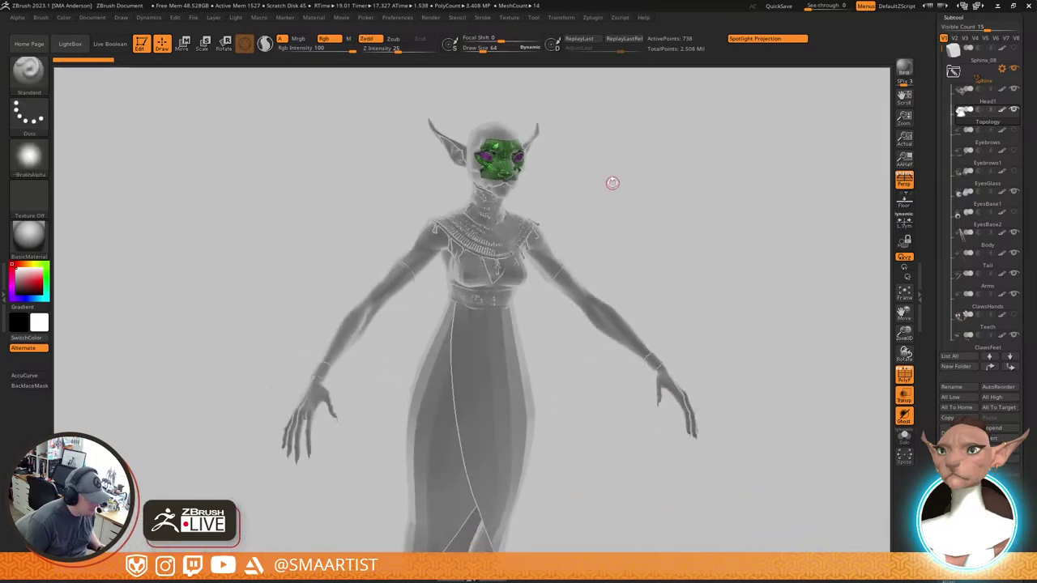
pyautogui.moveTo(613, 182); pyautogui.dragTo(654, 289)
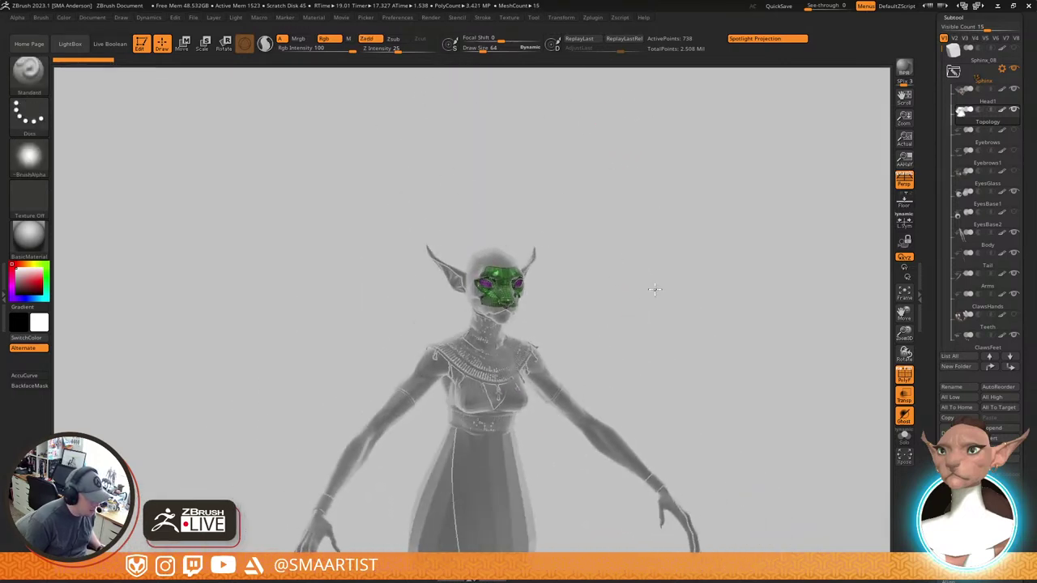
pyautogui.moveTo(654, 289)
pyautogui.mouseDown(button='right')
pyautogui.moveTo(679, 293)
pyautogui.moveTo(694, 484)
pyautogui.mouseUp(button='right')
pyautogui.moveTo(750, 215); pyautogui.dragTo(746, 244, button='right')
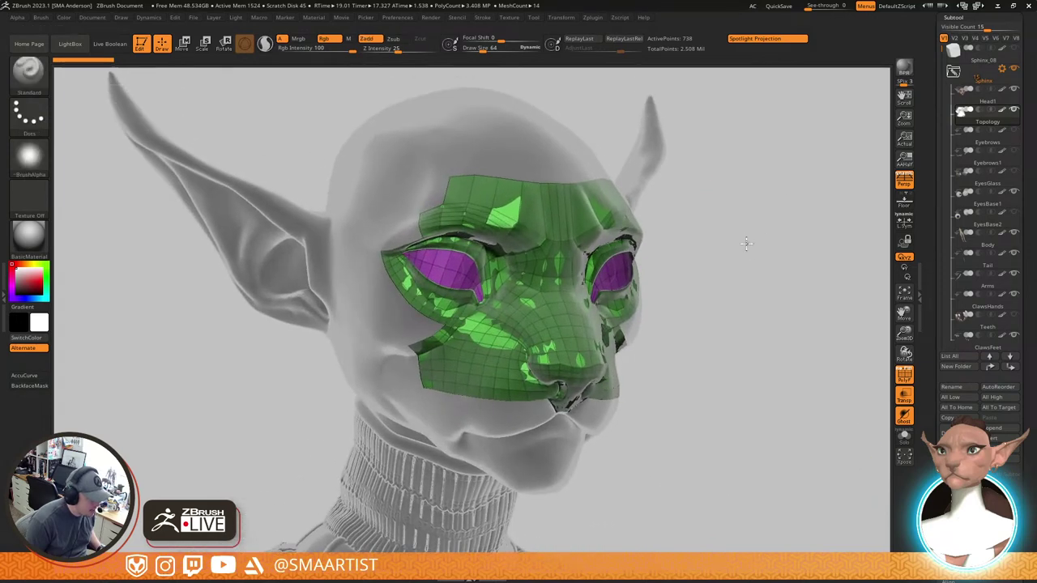
pyautogui.moveTo(746, 243); pyautogui.dragTo(528, 225)
pyautogui.moveTo(672, 312); pyautogui.dragTo(656, 175)
pyautogui.moveTo(648, 204); pyautogui.dragTo(673, 218)
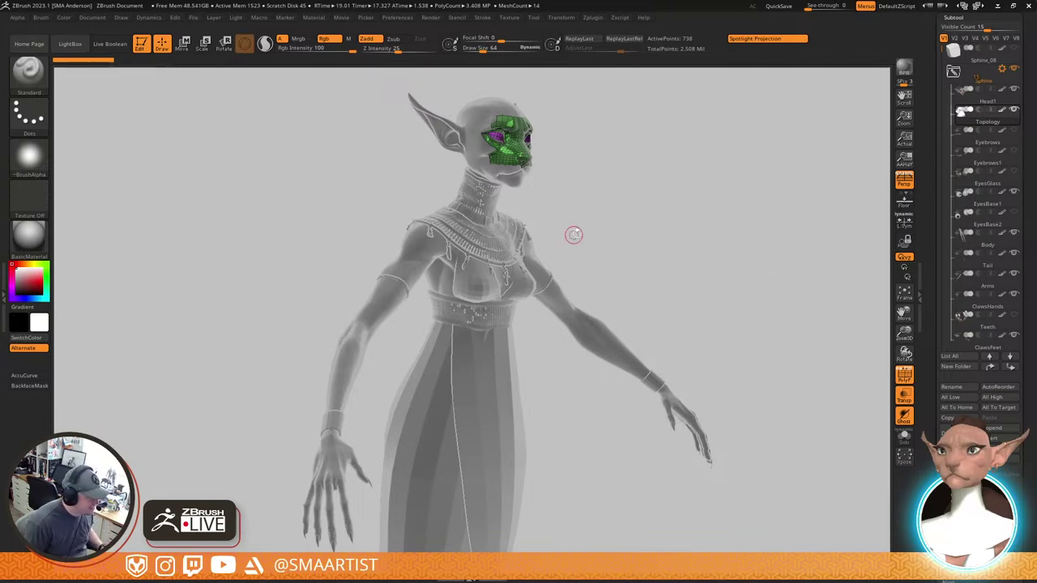
# Examine the Topology mesh's edge flow around the eyes, brow and nose, ghosted over the head and in Solo
pyautogui.keyDown('shift'); pyautogui.moveTo(573, 235); pyautogui.dragTo(585, 208, button='right'); pyautogui.keyUp('shift')
pyautogui.press('f')
pyautogui.keyDown('ctrl'); pyautogui.moveTo(714, 340); pyautogui.dragTo(591, 276, button='right'); pyautogui.keyUp('ctrl')
pyautogui.keyDown('alt'); pyautogui.moveTo(592, 275); pyautogui.dragTo(682, 193, button='right'); pyautogui.keyUp('alt')
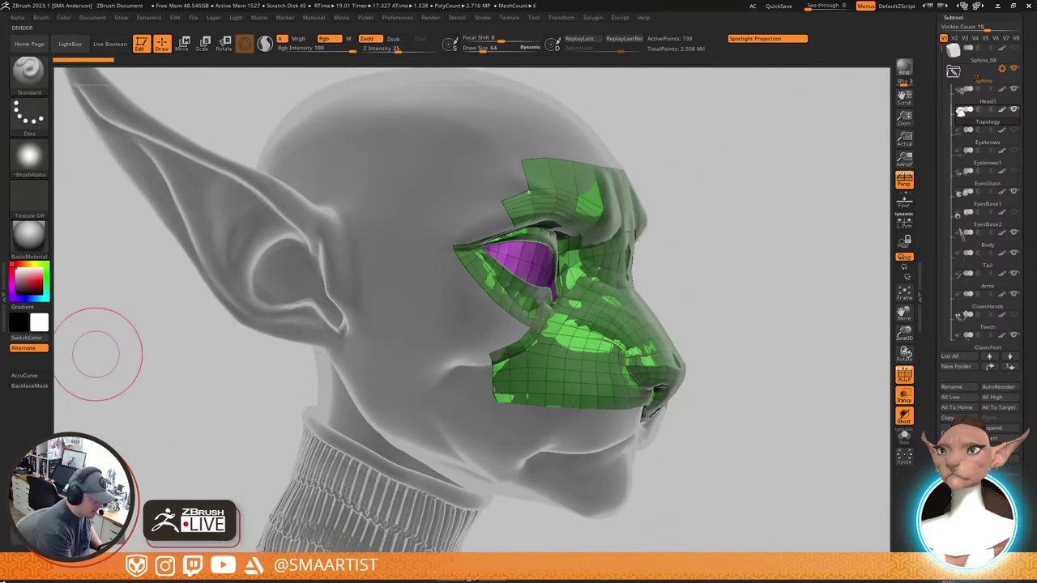
pyautogui.moveTo(698, 254)
pyautogui.mouseDown(button='right')
pyautogui.moveTo(650, 248)
pyautogui.moveTo(717, 247)
pyautogui.moveTo(705, 243)
pyautogui.moveTo(731, 225)
pyautogui.moveTo(764, 224)
pyautogui.moveTo(757, 218)
pyautogui.moveTo(770, 212)
pyautogui.mouseUp(button='right')
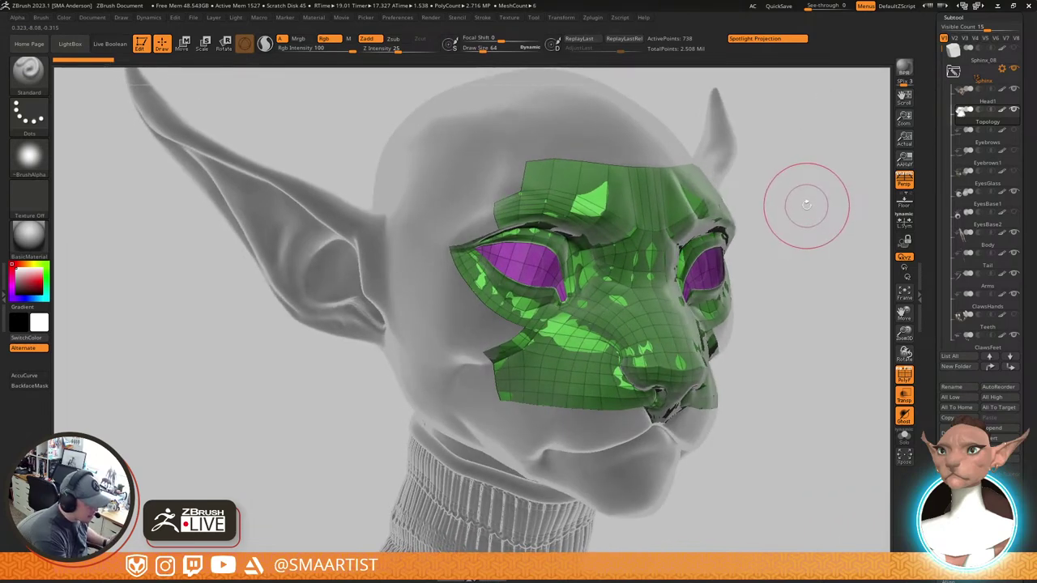
pyautogui.moveTo(806, 205)
pyautogui.mouseDown(button='right')
pyautogui.moveTo(786, 180)
pyautogui.moveTo(831, 186)
pyautogui.moveTo(817, 194)
pyautogui.moveTo(790, 168)
pyautogui.moveTo(756, 248)
pyautogui.moveTo(713, 269)
pyautogui.moveTo(688, 267)
pyautogui.moveTo(711, 282)
pyautogui.moveTo(650, 280)
pyautogui.mouseUp(button='right')
pyautogui.hotkey('ctrl', 'shift', 's')
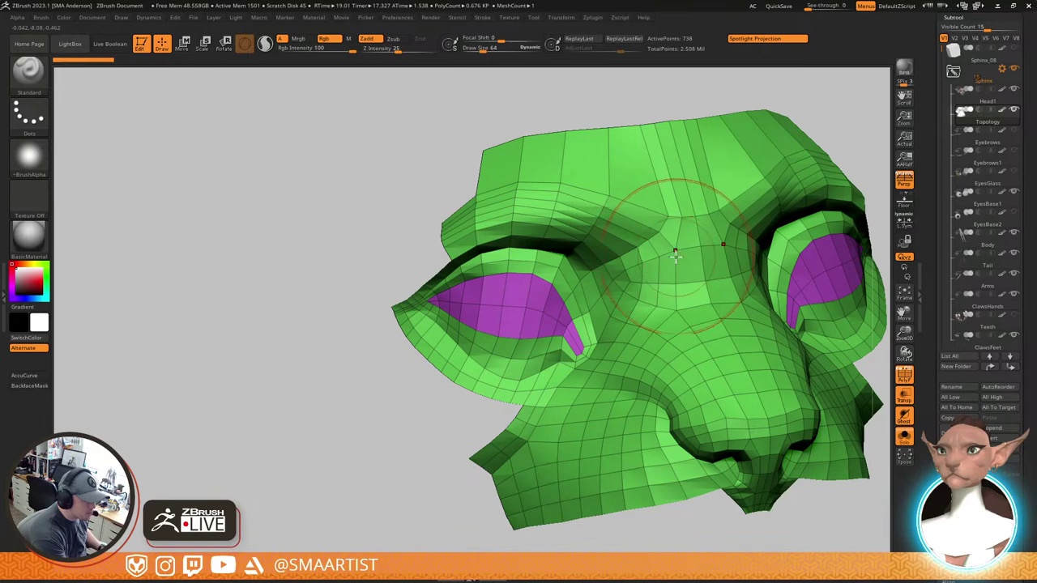
pyautogui.moveTo(672, 241)
pyautogui.mouseDown(button='right')
pyautogui.moveTo(675, 272)
pyautogui.moveTo(640, 277)
pyautogui.mouseUp(button='right')
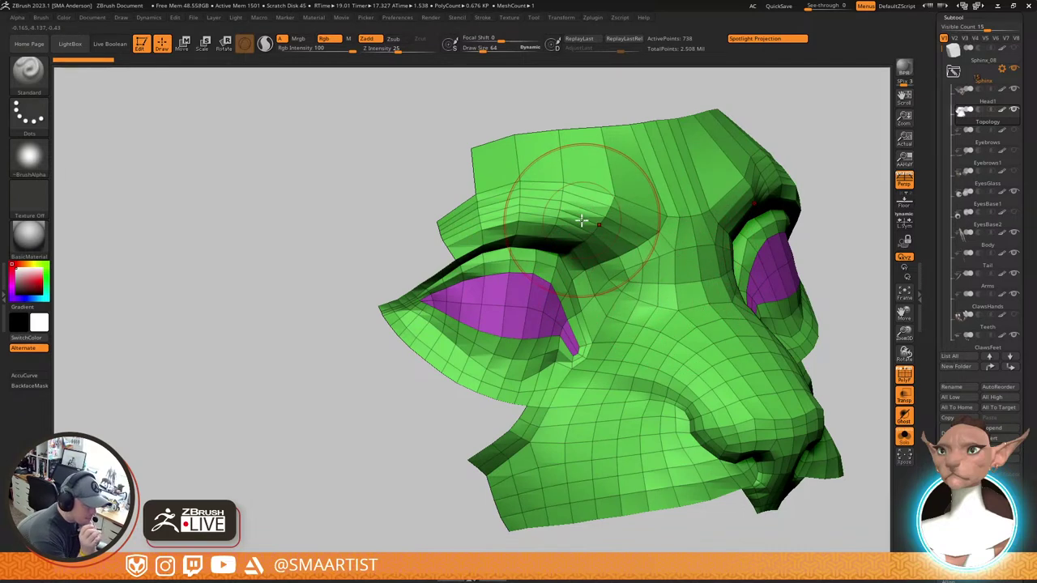
pyautogui.moveTo(704, 274)
pyautogui.mouseDown(button='right')
pyautogui.moveTo(708, 289)
pyautogui.moveTo(709, 243)
pyautogui.moveTo(637, 226)
pyautogui.moveTo(729, 218)
pyautogui.moveTo(678, 243)
pyautogui.moveTo(727, 242)
pyautogui.mouseUp(button='right')
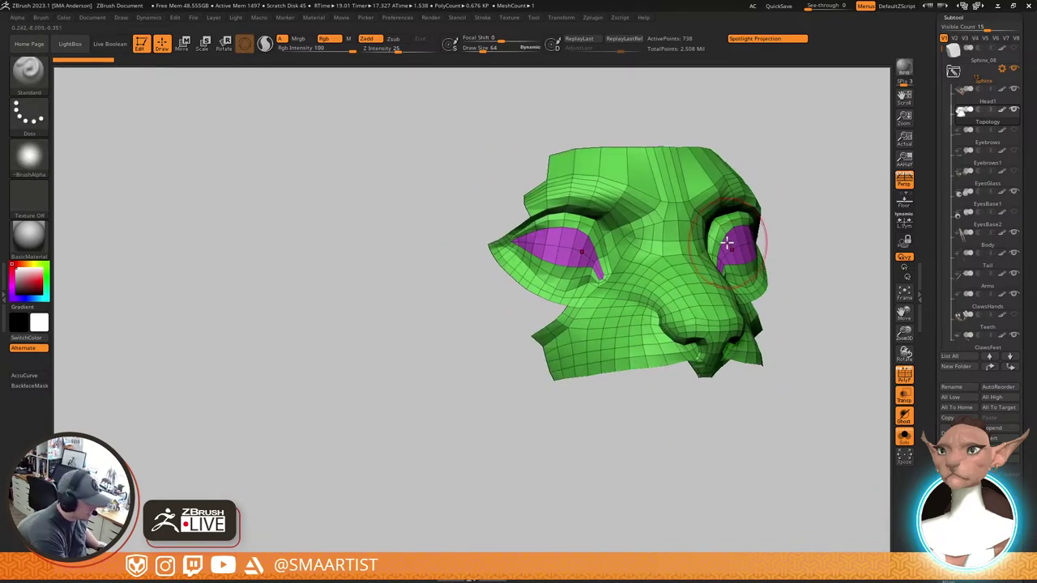
pyautogui.hotkey('shift', 's')
# Switch to the ZModeler brush near the outer eye corner and set its edge Extrude and point Move actions to Snap To Surface
pyautogui.moveTo(590, 244)
pyautogui.mouseDown(button='right')
pyautogui.moveTo(712, 271)
pyautogui.moveTo(726, 232)
pyautogui.moveTo(702, 205)
pyautogui.mouseUp(button='right')
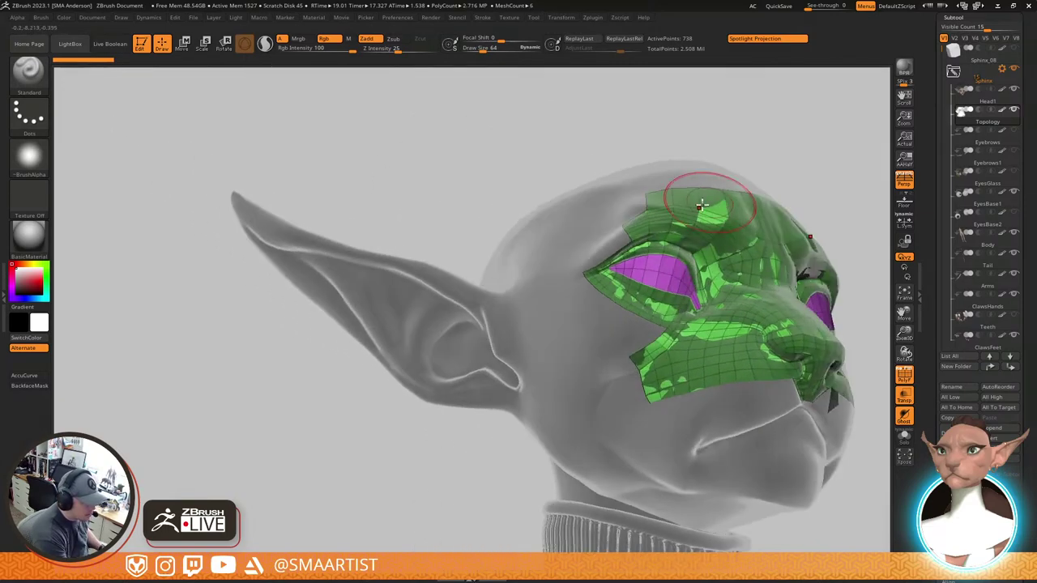
pyautogui.moveTo(635, 261)
pyautogui.keyDown('ctrl'); pyautogui.mouseDown(button='right')
pyautogui.moveTo(694, 349)
pyautogui.moveTo(645, 235)
pyautogui.mouseUp(button='right'); pyautogui.keyUp('ctrl')
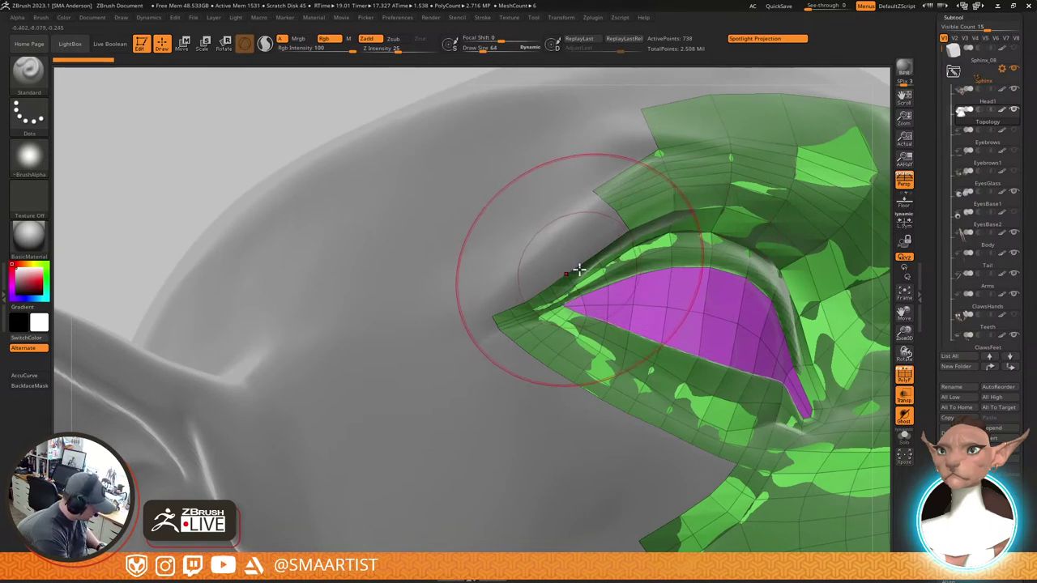
pyautogui.press('b')
pyautogui.press('z')
pyautogui.press('m')
pyautogui.press('space')
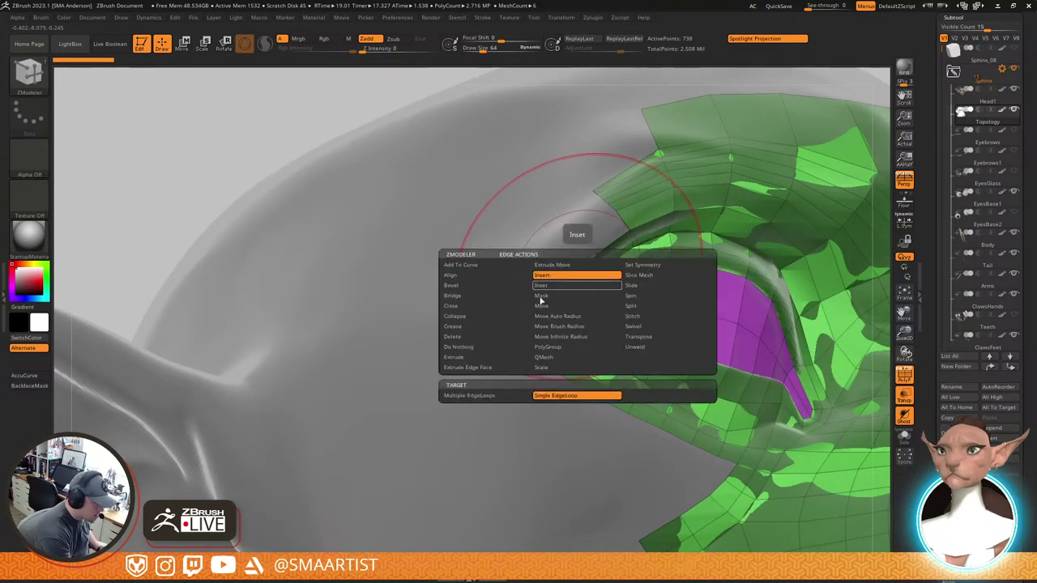
pyautogui.click(455, 357)
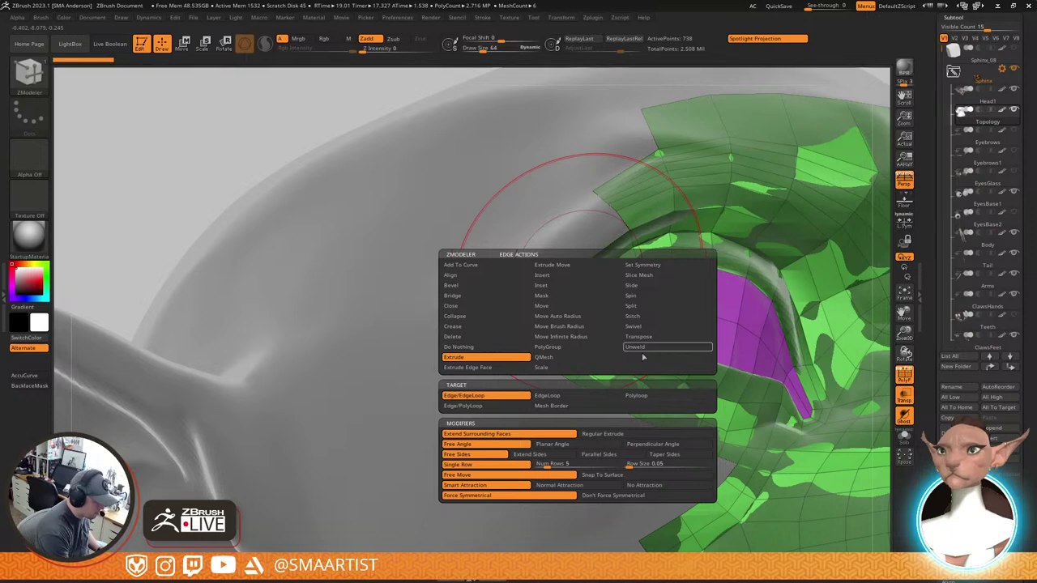
pyautogui.click(677, 477)
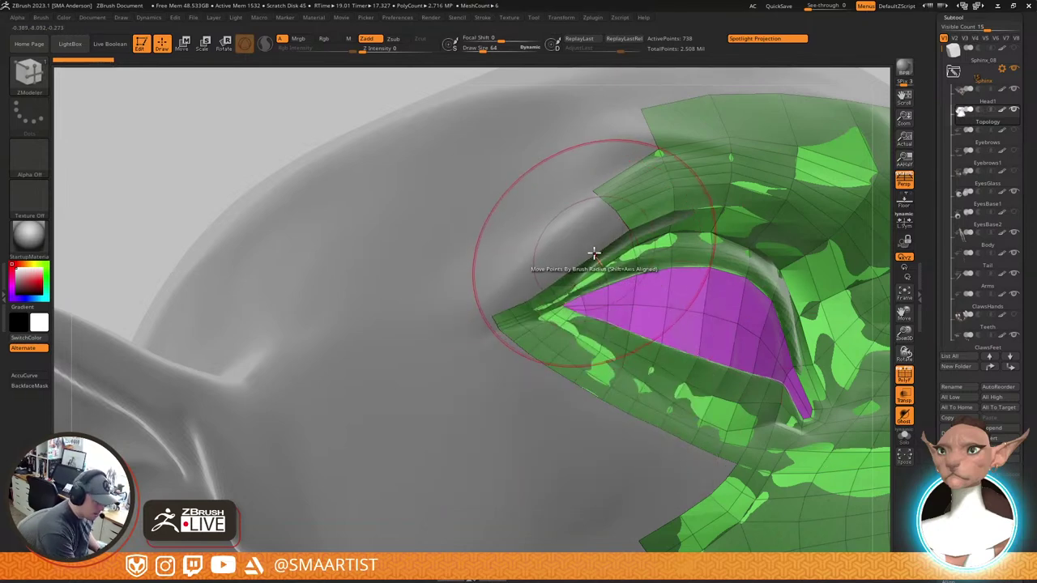
pyautogui.press('space')
pyautogui.click(640, 361)
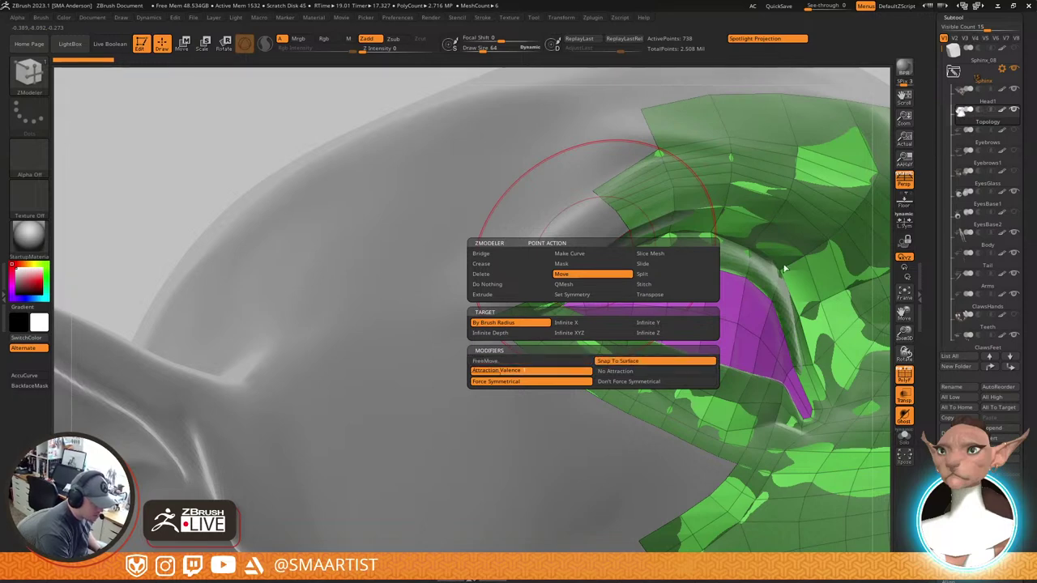
# Reduce the draw size to about 17 and extrude the Topology mesh's outer brow edge outward over the temple
pyautogui.press('space')
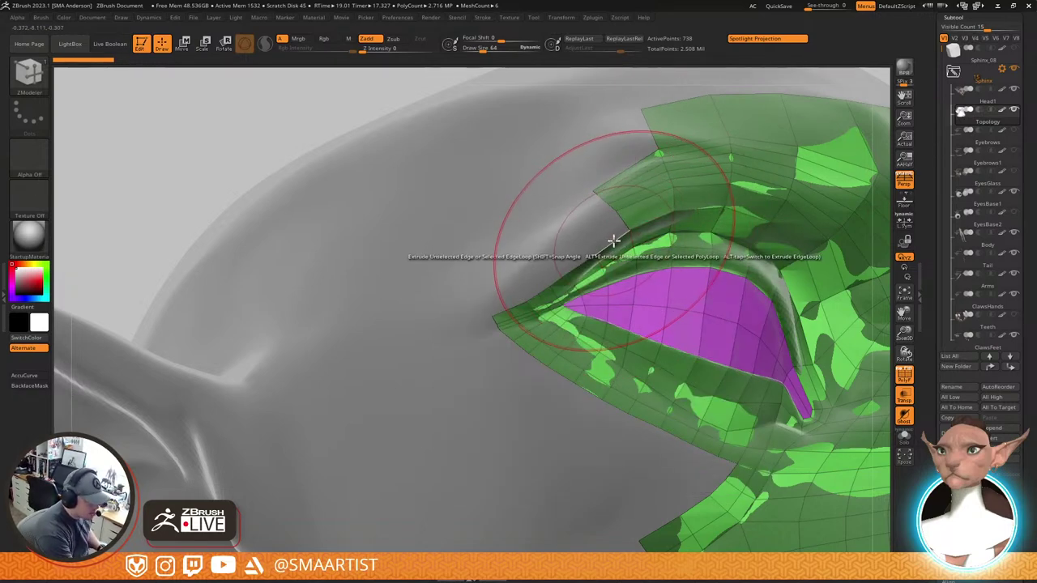
pyautogui.press('s')
pyautogui.moveTo(614, 241); pyautogui.dragTo(599, 237)
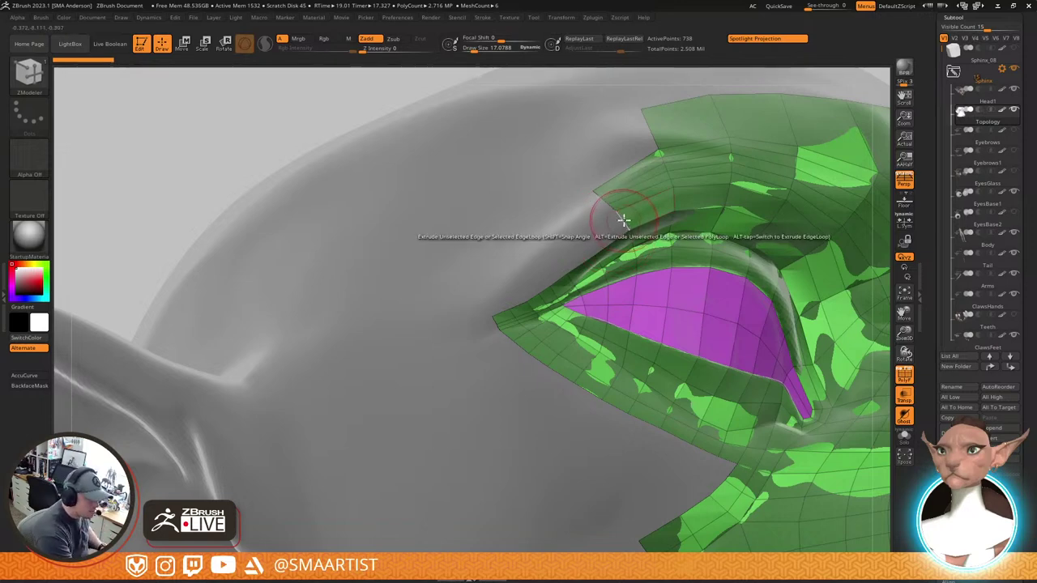
pyautogui.moveTo(615, 230)
pyautogui.mouseDown()
pyautogui.moveTo(628, 266)
pyautogui.moveTo(621, 232)
pyautogui.moveTo(629, 241)
pyautogui.moveTo(634, 268)
pyautogui.moveTo(627, 199)
pyautogui.moveTo(627, 246)
pyautogui.moveTo(579, 181)
pyautogui.moveTo(588, 162)
pyautogui.moveTo(553, 183)
pyautogui.mouseUp()
pyautogui.moveTo(671, 249)
pyautogui.mouseDown(button='right')
pyautogui.moveTo(671, 231)
pyautogui.moveTo(676, 257)
pyautogui.moveTo(696, 224)
pyautogui.moveTo(683, 236)
pyautogui.mouseUp(button='right')
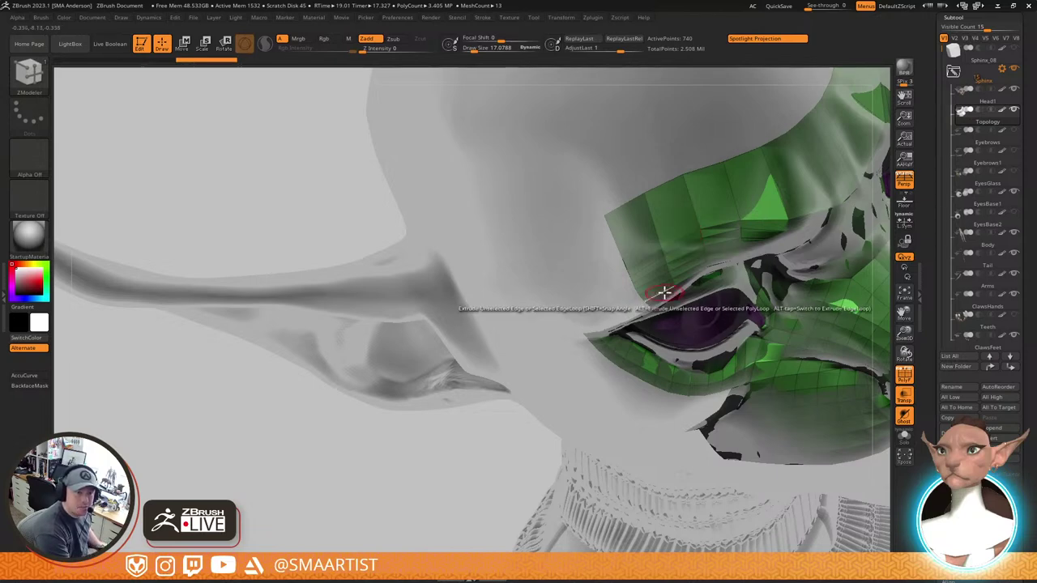
# Examine how the extruded brow polygon sits on the temple and above the outer eye corner from several angles
pyautogui.moveTo(664, 297); pyautogui.dragTo(667, 265, button='right')
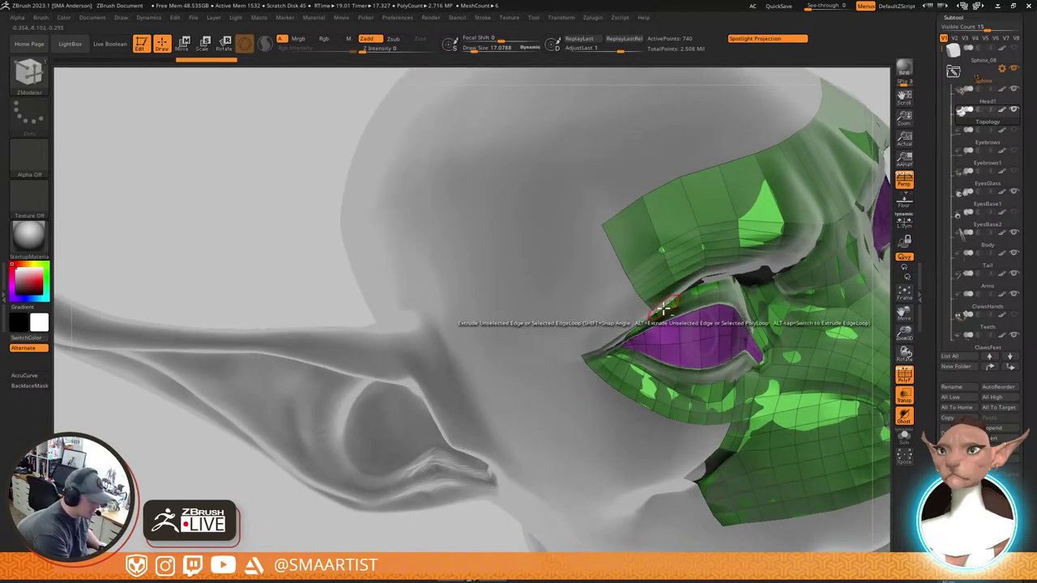
pyautogui.moveTo(659, 303); pyautogui.dragTo(653, 266, button='right')
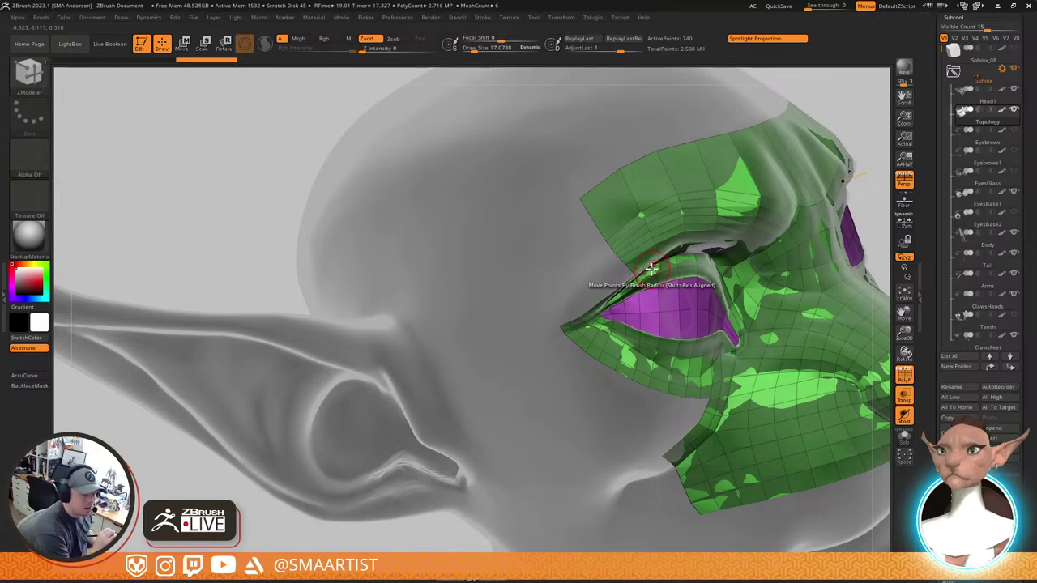
pyautogui.moveTo(651, 268); pyautogui.dragTo(658, 305, button='right')
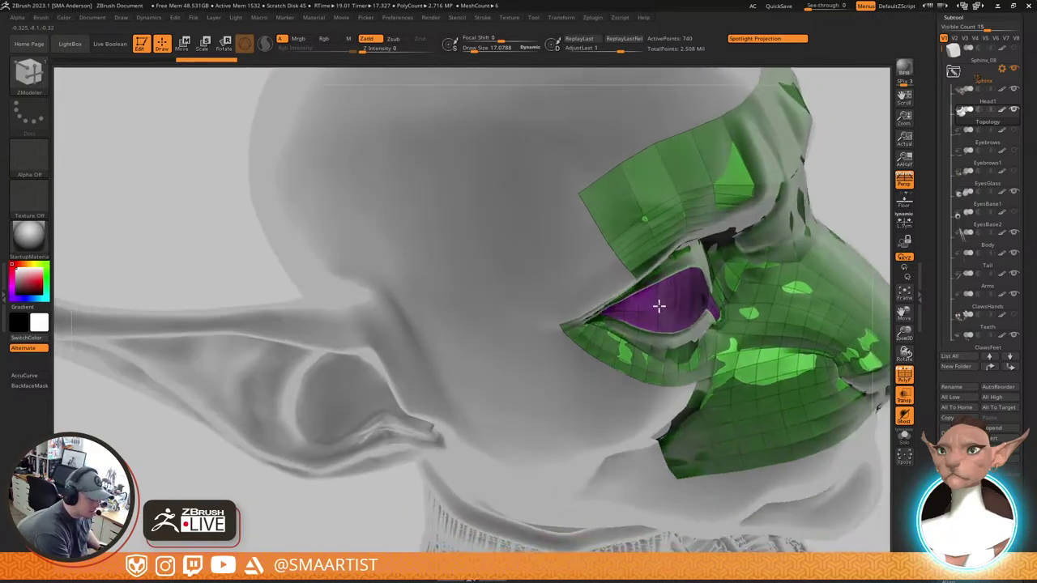
pyautogui.moveTo(627, 220)
pyautogui.mouseDown(button='right')
pyautogui.moveTo(640, 241)
pyautogui.moveTo(621, 169)
pyautogui.mouseUp(button='right')
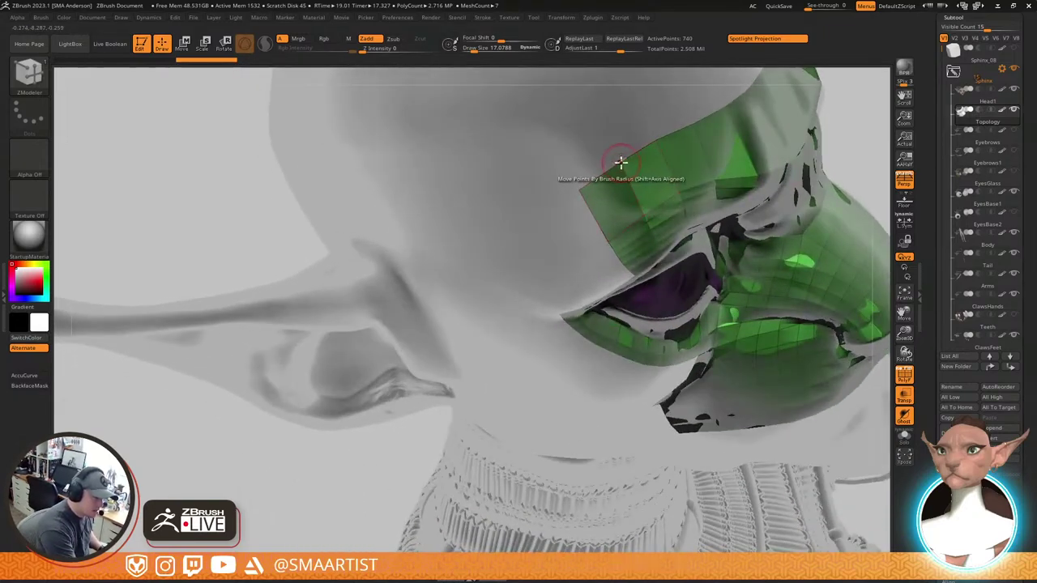
pyautogui.moveTo(674, 197)
pyautogui.mouseDown(button='right')
pyautogui.moveTo(569, 195)
pyautogui.moveTo(678, 220)
pyautogui.moveTo(674, 206)
pyautogui.mouseUp(button='right')
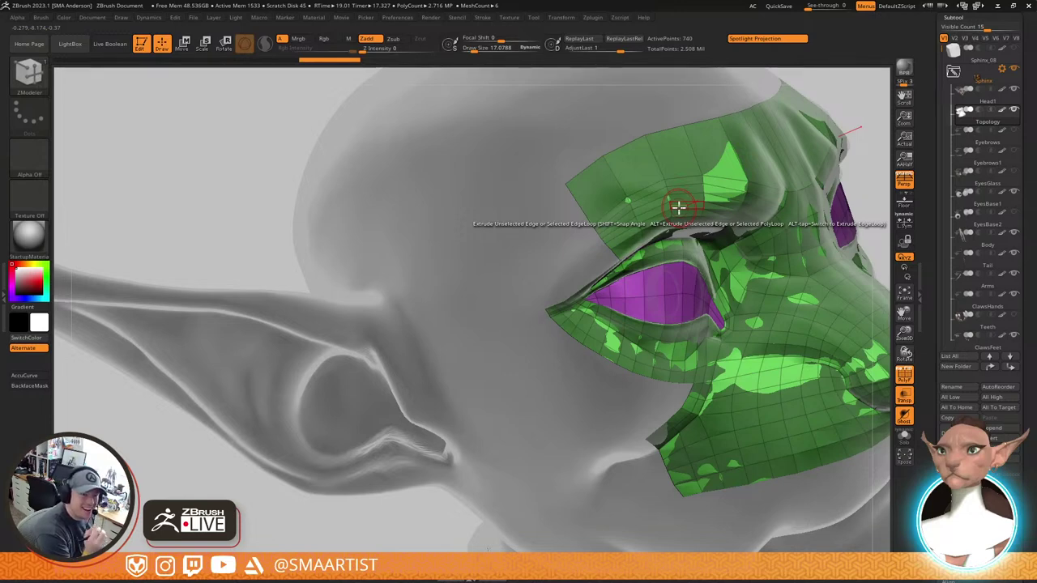
pyautogui.moveTo(639, 267)
pyautogui.mouseDown(button='right')
pyautogui.moveTo(634, 230)
pyautogui.moveTo(575, 293)
pyautogui.moveTo(669, 245)
pyautogui.moveTo(701, 180)
pyautogui.mouseUp(button='right')
pyautogui.keyDown('alt'); pyautogui.moveTo(780, 255); pyautogui.dragTo(659, 220, button='right'); pyautogui.keyUp('alt')
pyautogui.moveTo(721, 238); pyautogui.dragTo(710, 266, button='right')
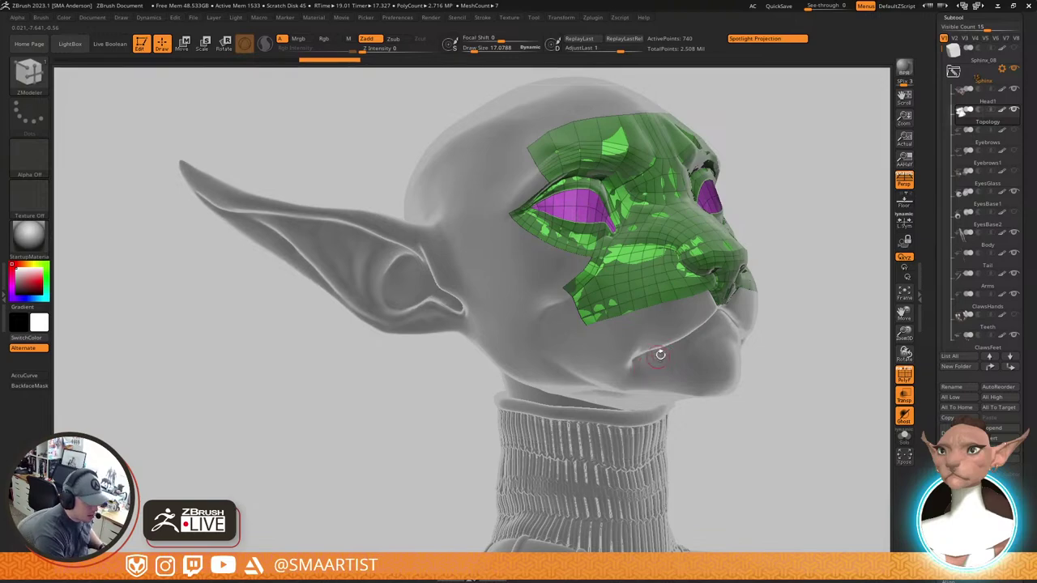
# Make Head1 the active subtool, switch to the Move brush and isolate the head in Solo
pyautogui.moveTo(744, 315)
pyautogui.mouseDown()
pyautogui.moveTo(721, 340)
pyautogui.moveTo(713, 300)
pyautogui.moveTo(715, 358)
pyautogui.moveTo(726, 322)
pyautogui.mouseUp()
pyautogui.moveTo(726, 322); pyautogui.dragTo(662, 297, button='right')
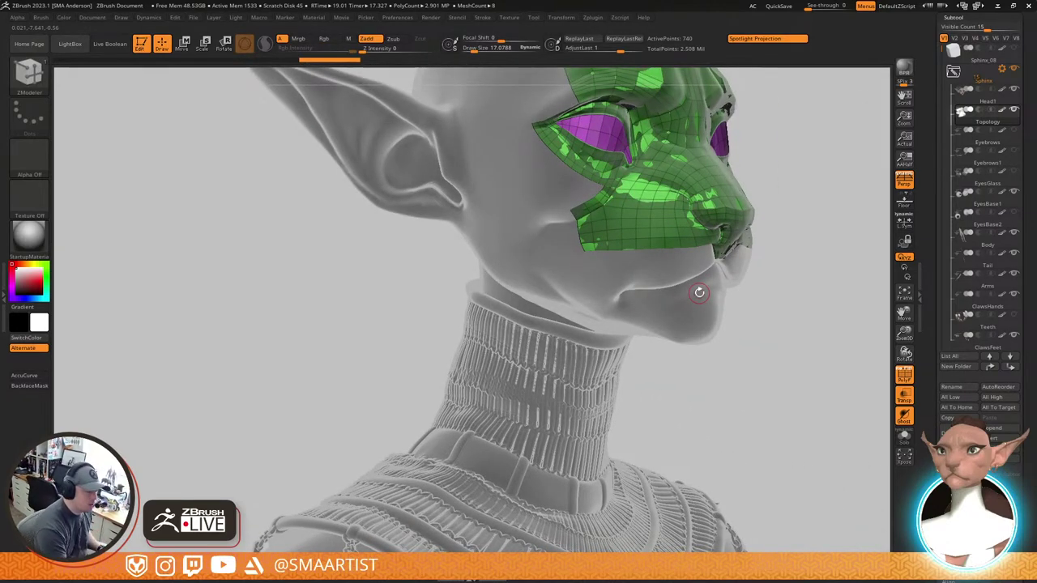
pyautogui.keyDown('alt'); pyautogui.click(686, 297); pyautogui.keyUp('alt')
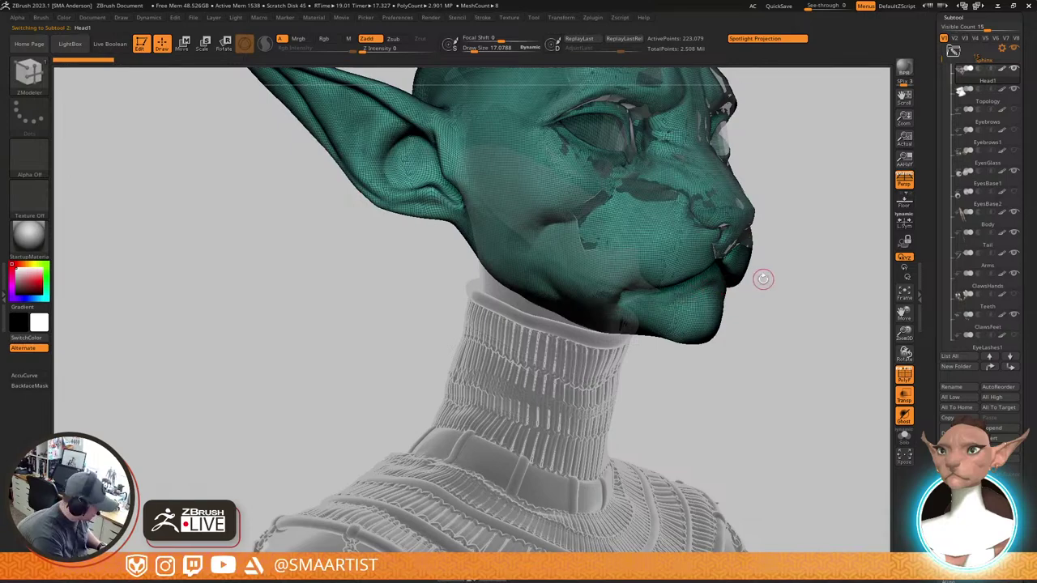
pyautogui.press('b')
pyautogui.press('m')
pyautogui.press('v')
pyautogui.moveTo(754, 287)
pyautogui.mouseDown(button='right')
pyautogui.moveTo(737, 273)
pyautogui.moveTo(732, 287)
pyautogui.moveTo(737, 253)
pyautogui.moveTo(721, 296)
pyautogui.moveTo(715, 275)
pyautogui.moveTo(727, 315)
pyautogui.mouseUp(button='right')
pyautogui.hotkey('ctrl', 'shift', 's')
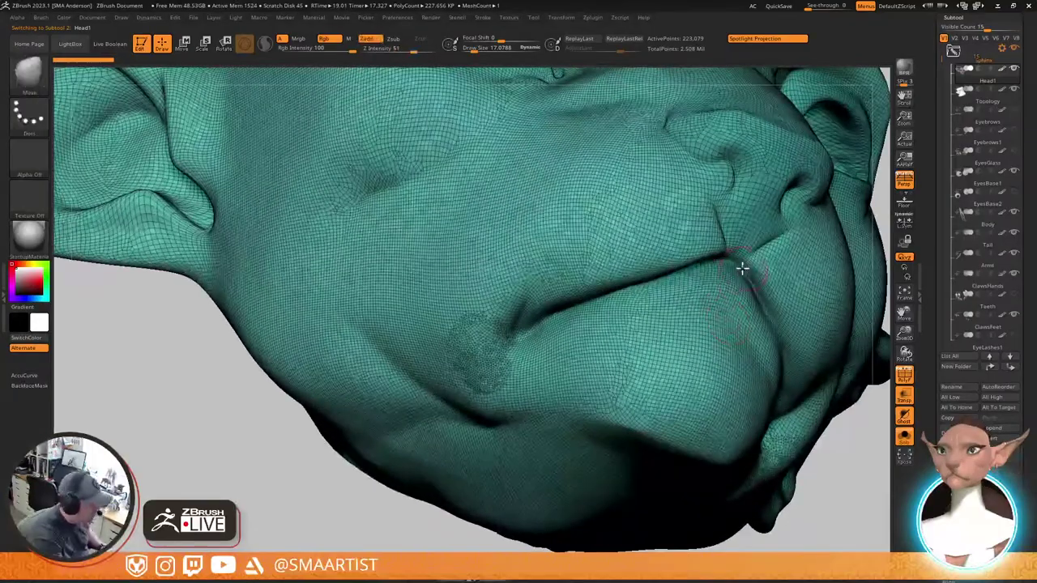
# Using the MaskCurve brush, mask the face above the mouth with a curve from the throat through the mouth corner and along the lip line
pyautogui.moveTo(746, 280)
pyautogui.mouseDown(button='right')
pyautogui.moveTo(741, 262)
pyautogui.moveTo(748, 267)
pyautogui.moveTo(731, 261)
pyautogui.moveTo(724, 310)
pyautogui.moveTo(775, 243)
pyautogui.moveTo(761, 249)
pyautogui.moveTo(768, 324)
pyautogui.mouseUp(button='right')
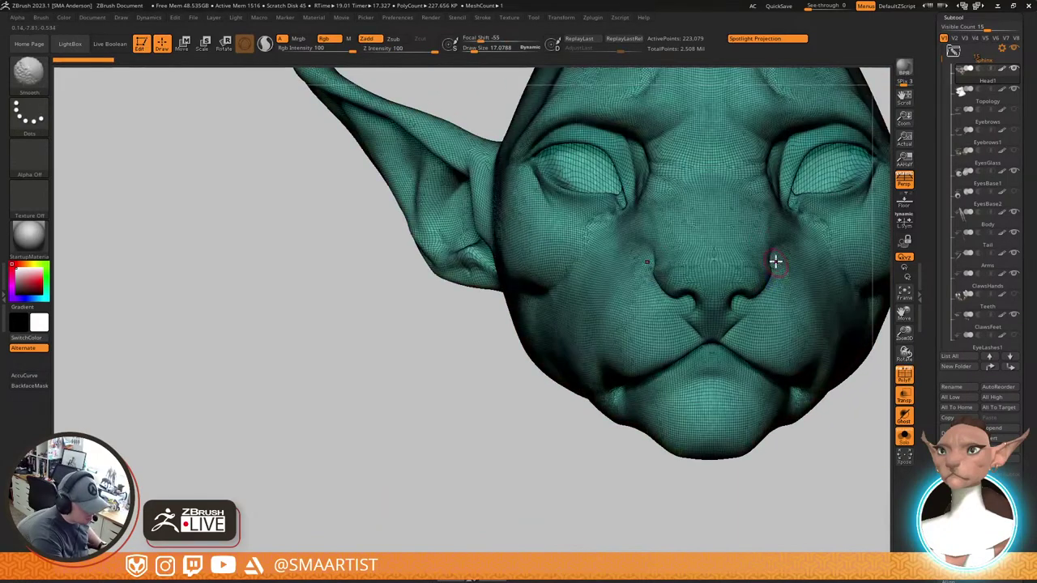
pyautogui.keyDown('ctrl'); pyautogui.moveTo(776, 262); pyautogui.dragTo(748, 292, button='right'); pyautogui.keyUp('ctrl')
pyautogui.keyDown('ctrl'); pyautogui.moveTo(731, 354); pyautogui.dragTo(686, 322, button='right'); pyautogui.keyUp('ctrl')
pyautogui.moveTo(626, 374)
pyautogui.mouseDown(button='right')
pyautogui.moveTo(643, 328)
pyautogui.moveTo(631, 324)
pyautogui.moveTo(648, 407)
pyautogui.moveTo(681, 317)
pyautogui.moveTo(662, 340)
pyautogui.moveTo(635, 284)
pyautogui.mouseUp(button='right')
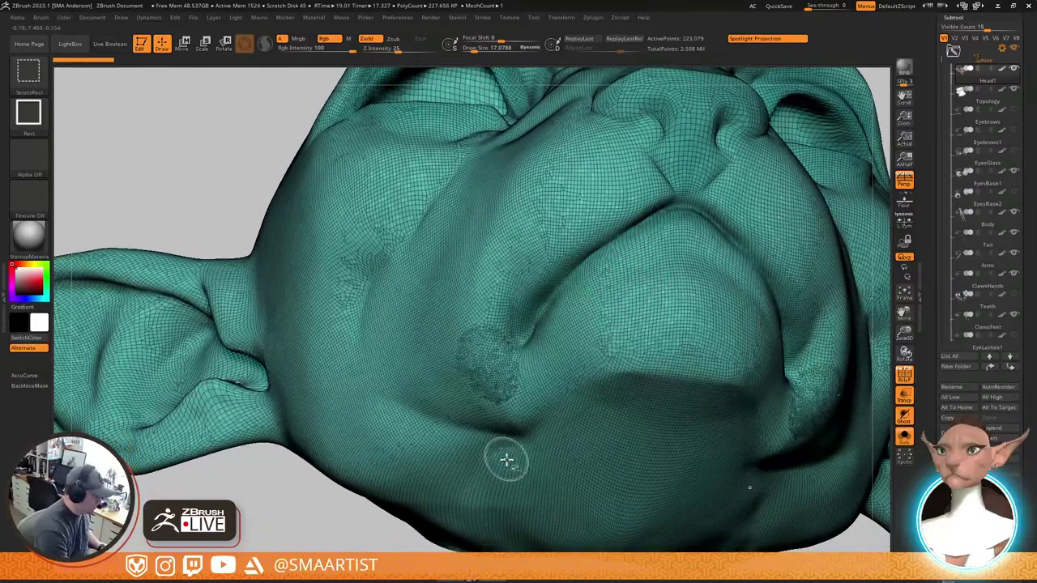
pyautogui.keyDown('alt'); pyautogui.moveTo(589, 359); pyautogui.dragTo(574, 300, button='right'); pyautogui.keyUp('alt')
pyautogui.hotkey('ctrl', 'shift')
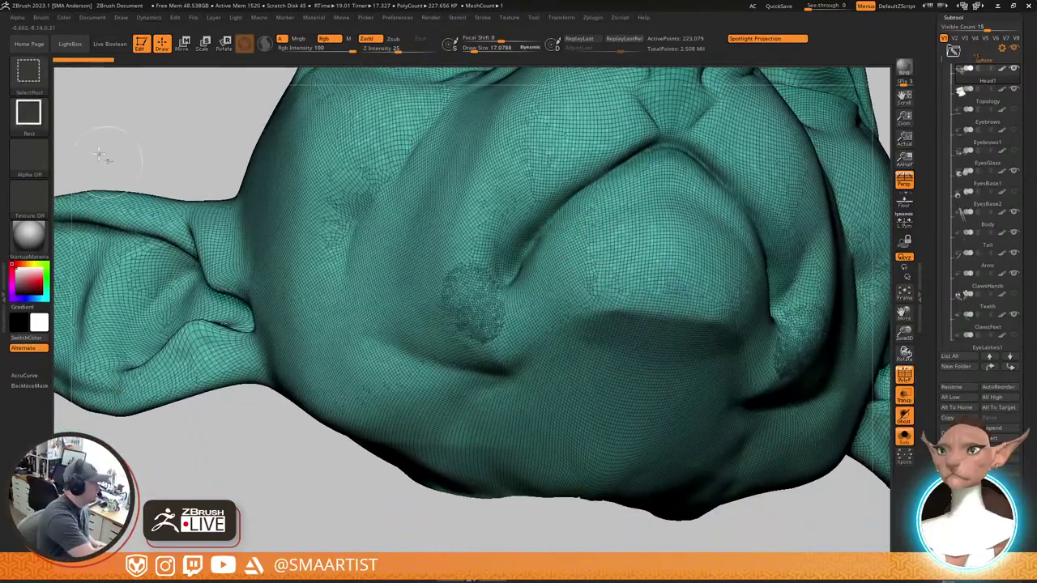
pyautogui.keyDown('ctrl'); pyautogui.click(34, 77); pyautogui.keyUp('ctrl')
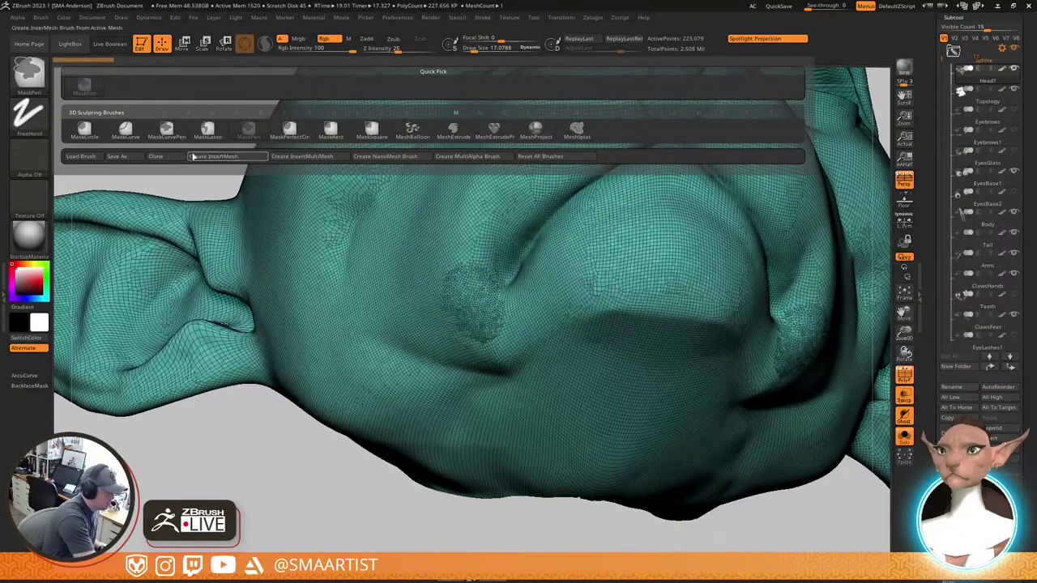
pyautogui.click(125, 129)
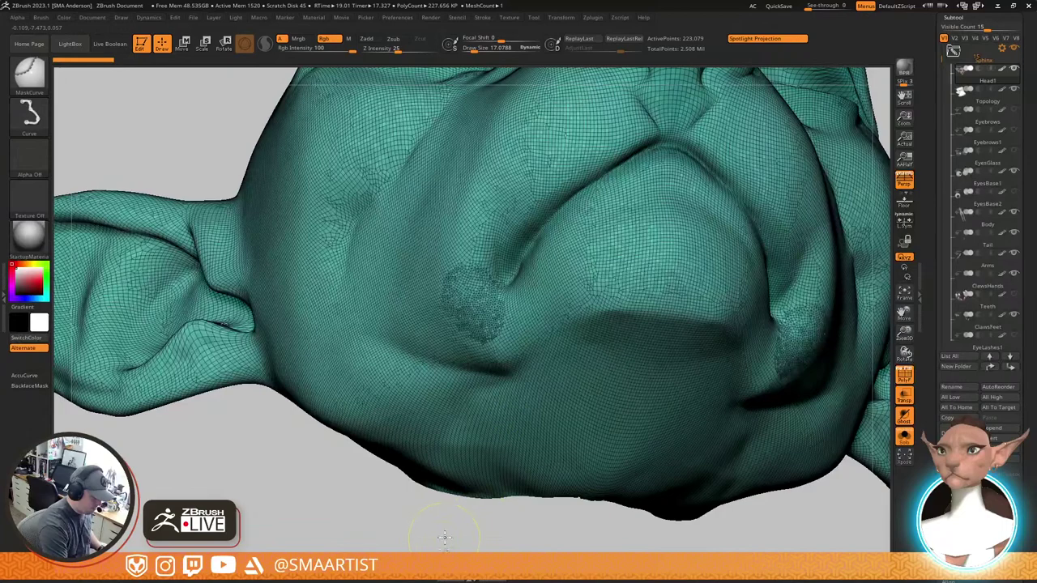
pyautogui.moveTo(429, 529)
pyautogui.mouseDown()
pyautogui.moveTo(504, 342)
pyautogui.moveTo(527, 246)
pyautogui.mouseUp()
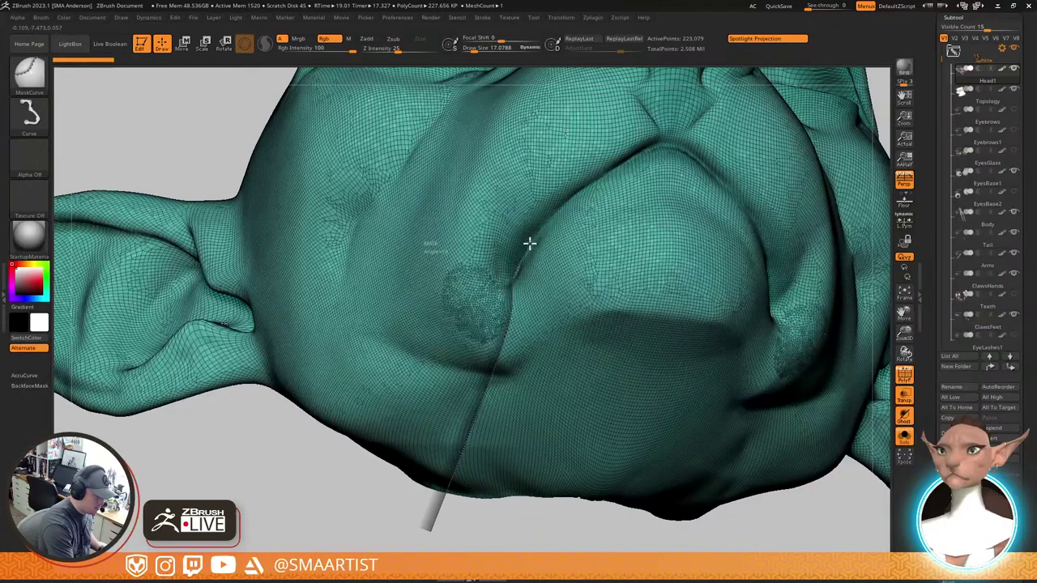
pyautogui.moveTo(571, 198)
pyautogui.mouseDown()
pyautogui.moveTo(621, 157)
pyautogui.moveTo(678, 145)
pyautogui.mouseUp()
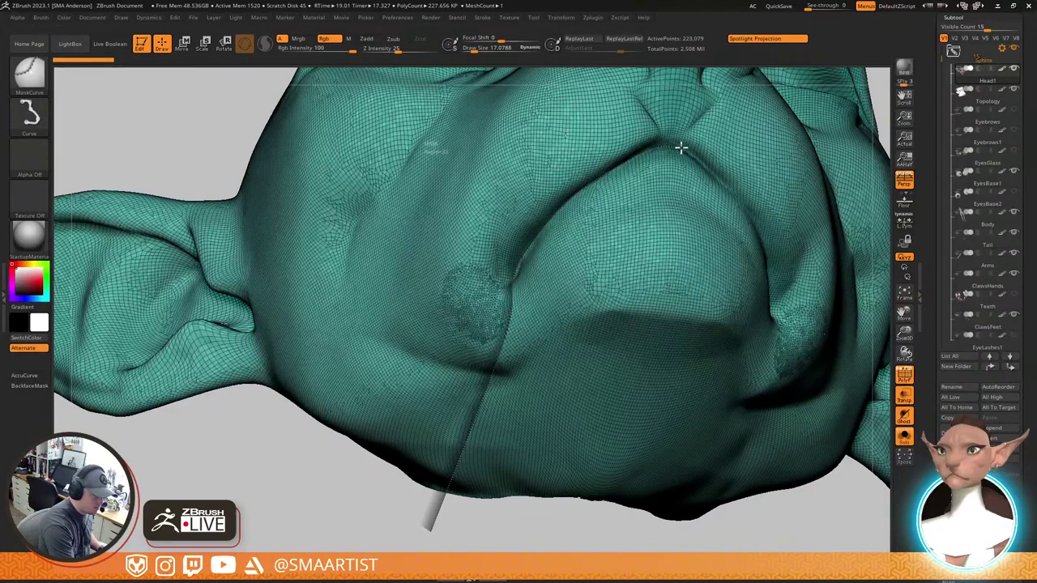
pyautogui.moveTo(756, 162)
pyautogui.mouseDown()
pyautogui.moveTo(780, 171)
pyautogui.moveTo(760, 164)
pyautogui.mouseUp()
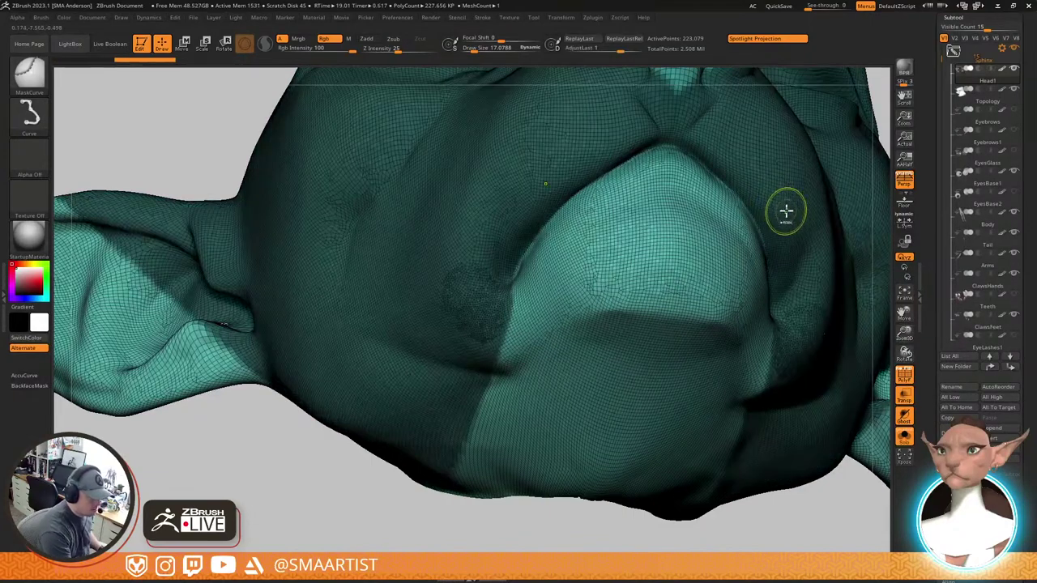
# Add both ears and the top of the head to the mask with further mask curves
pyautogui.moveTo(773, 240)
pyautogui.keyDown('ctrl'); pyautogui.mouseDown(button='right')
pyautogui.moveTo(736, 248)
pyautogui.moveTo(733, 259)
pyautogui.mouseUp(button='right'); pyautogui.keyUp('ctrl')
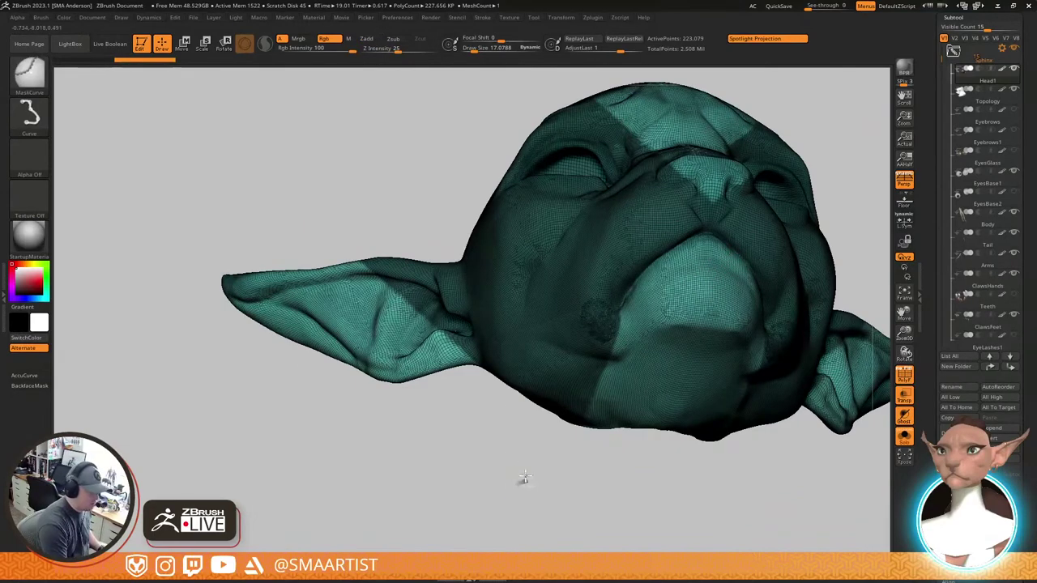
pyautogui.moveTo(521, 479)
pyautogui.keyDown('ctrl'); pyautogui.mouseDown()
pyautogui.moveTo(417, 70)
pyautogui.moveTo(431, 93)
pyautogui.mouseUp(); pyautogui.keyUp('ctrl')
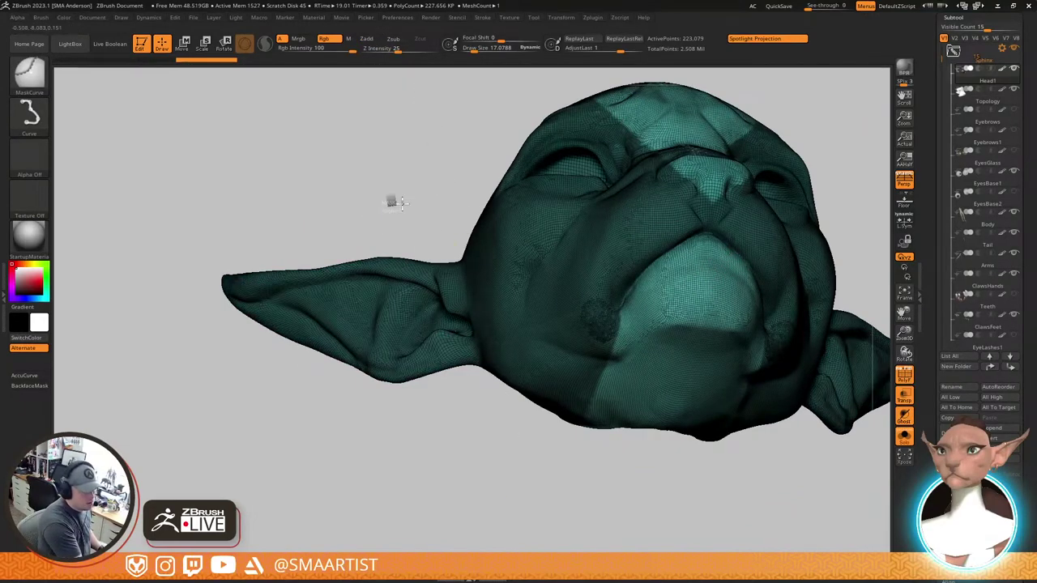
pyautogui.keyDown('ctrl'); pyautogui.moveTo(388, 203); pyautogui.dragTo(847, 215); pyautogui.keyUp('ctrl')
# Refine the mask's lower edge from the side with curves so the unmasked area extends along the jawline to the throat
pyautogui.moveTo(749, 258); pyautogui.dragTo(682, 248, button='right')
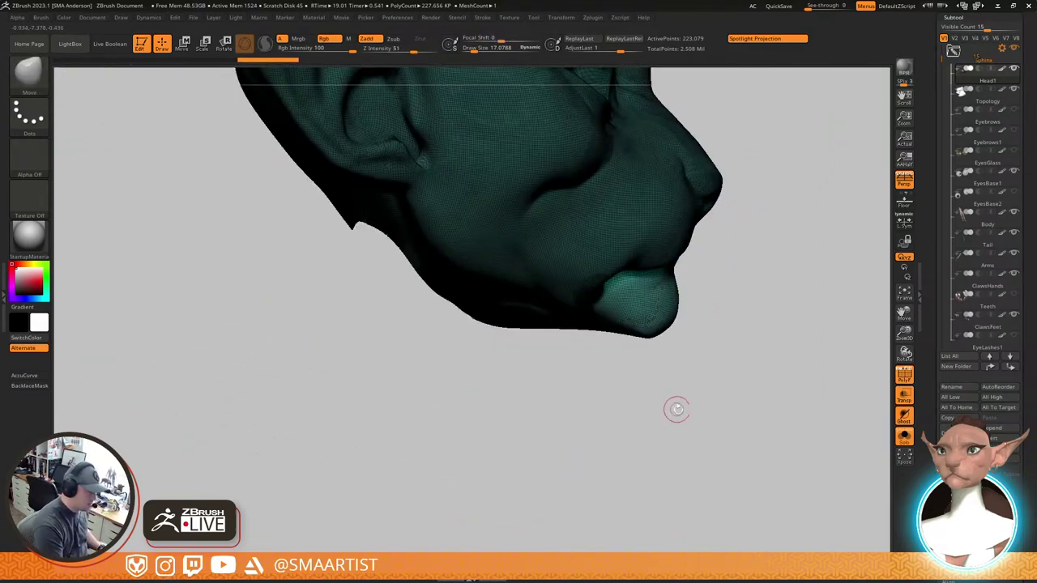
pyautogui.moveTo(675, 410)
pyautogui.mouseDown(button='right')
pyautogui.moveTo(676, 157)
pyautogui.moveTo(732, 227)
pyautogui.moveTo(731, 255)
pyautogui.mouseUp(button='right')
pyautogui.press('b')
pyautogui.press('m')
pyautogui.press('c')
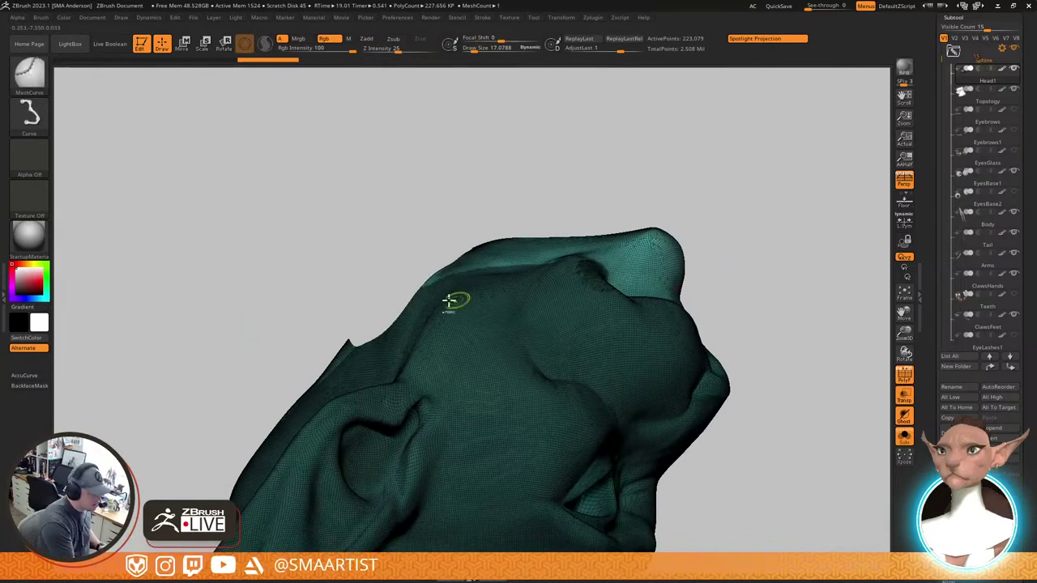
pyautogui.moveTo(317, 306)
pyautogui.mouseDown()
pyautogui.moveTo(690, 246)
pyautogui.moveTo(726, 226)
pyautogui.mouseUp()
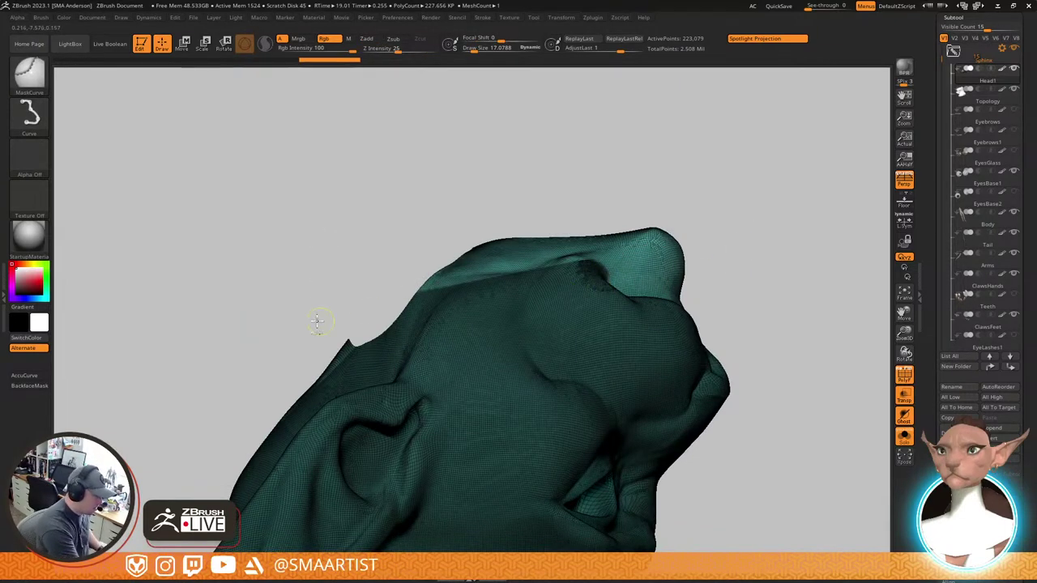
pyautogui.moveTo(280, 297)
pyautogui.mouseDown()
pyautogui.moveTo(409, 306)
pyautogui.moveTo(516, 276)
pyautogui.moveTo(405, 298)
pyautogui.moveTo(403, 306)
pyautogui.moveTo(539, 276)
pyautogui.moveTo(735, 211)
pyautogui.mouseUp()
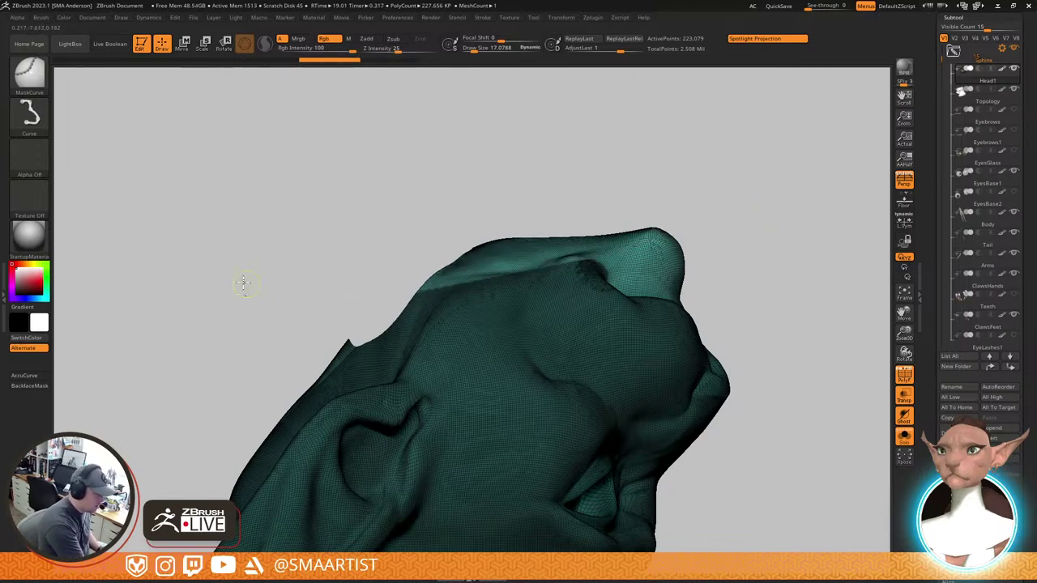
pyautogui.moveTo(220, 274)
pyautogui.mouseDown()
pyautogui.moveTo(327, 308)
pyautogui.moveTo(419, 301)
pyautogui.moveTo(749, 211)
pyautogui.mouseUp()
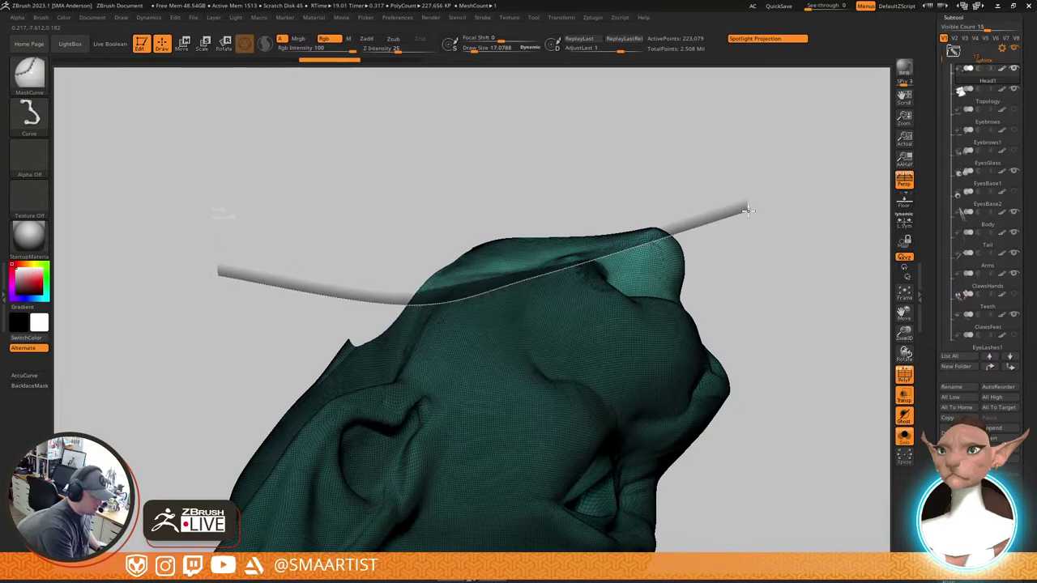
pyautogui.hotkey('ctrl', 'z')
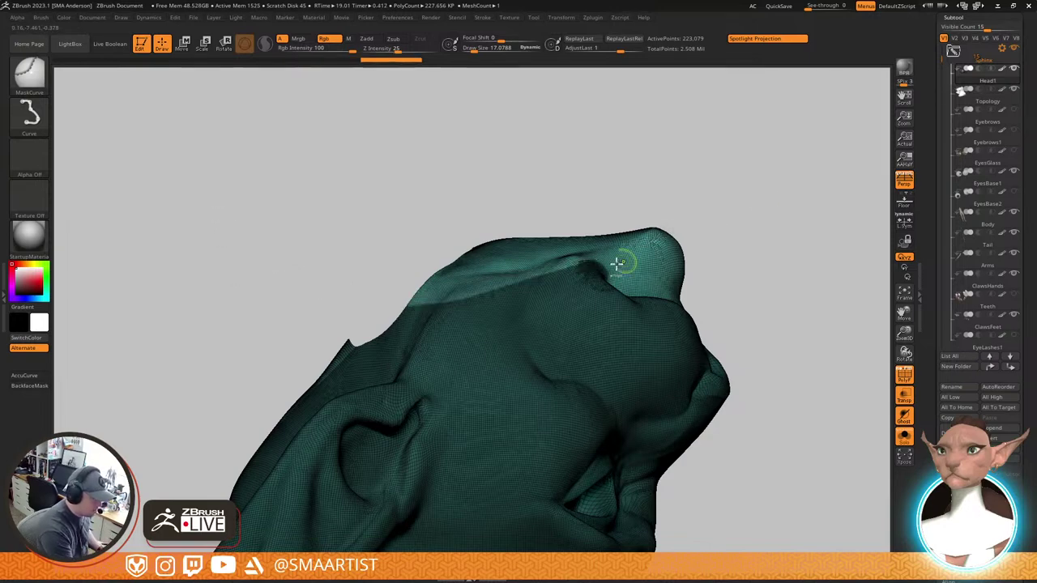
# Switch back to the Move brush and draw a mask curve across the back of the head and neck
pyautogui.press('b')
pyautogui.press('m')
pyautogui.press('v')
pyautogui.moveTo(621, 262)
pyautogui.mouseDown(button='right')
pyautogui.moveTo(537, 313)
pyautogui.moveTo(627, 280)
pyautogui.moveTo(618, 276)
pyautogui.mouseUp(button='right')
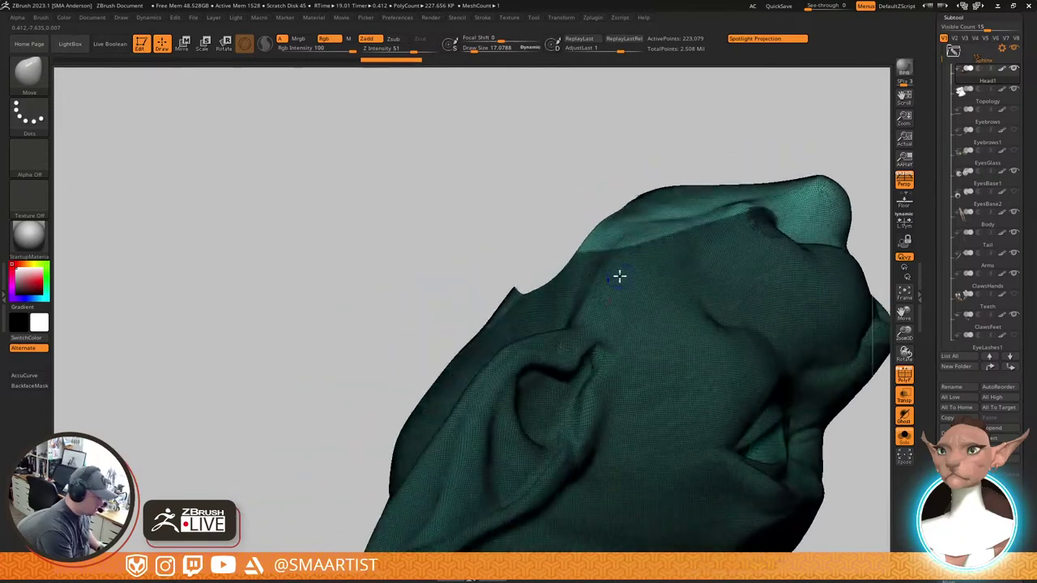
pyautogui.press('ctrl')
pyautogui.moveTo(295, 528)
pyautogui.keyDown('ctrl'); pyautogui.mouseDown()
pyautogui.moveTo(465, 465)
pyautogui.moveTo(528, 291)
pyautogui.moveTo(530, 156)
pyautogui.mouseUp(); pyautogui.keyUp('ctrl')
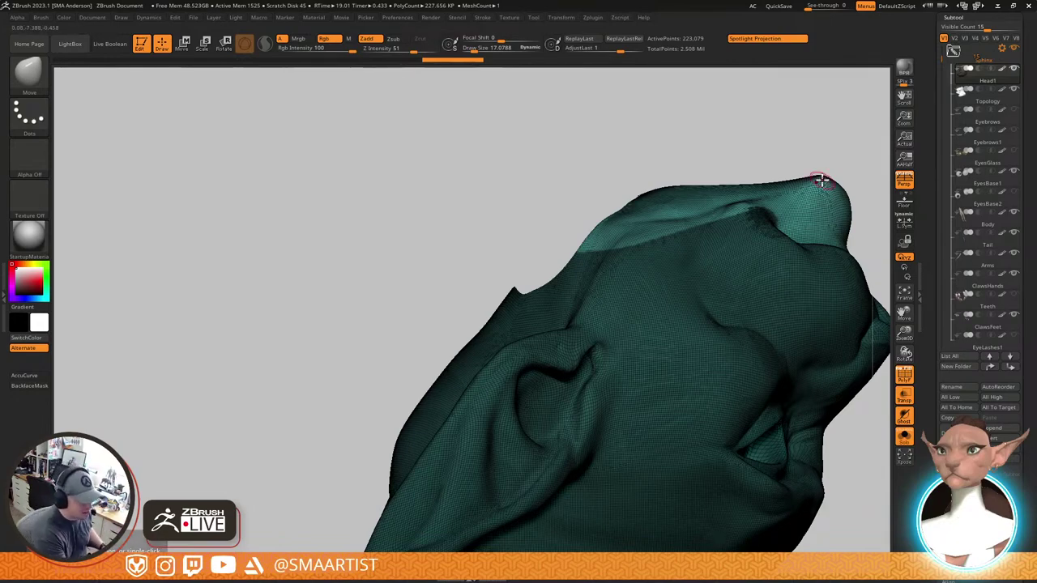
pyautogui.moveTo(857, 167)
pyautogui.mouseDown()
pyautogui.moveTo(848, 202)
pyautogui.moveTo(744, 243)
pyautogui.moveTo(789, 247)
pyautogui.moveTo(759, 266)
pyautogui.moveTo(770, 303)
pyautogui.moveTo(792, 241)
pyautogui.moveTo(794, 283)
pyautogui.moveTo(783, 238)
pyautogui.moveTo(803, 282)
pyautogui.moveTo(776, 239)
pyautogui.moveTo(745, 261)
pyautogui.moveTo(746, 282)
pyautogui.moveTo(781, 222)
pyautogui.moveTo(780, 293)
pyautogui.moveTo(768, 255)
pyautogui.mouseUp()
pyautogui.press('ctrl')
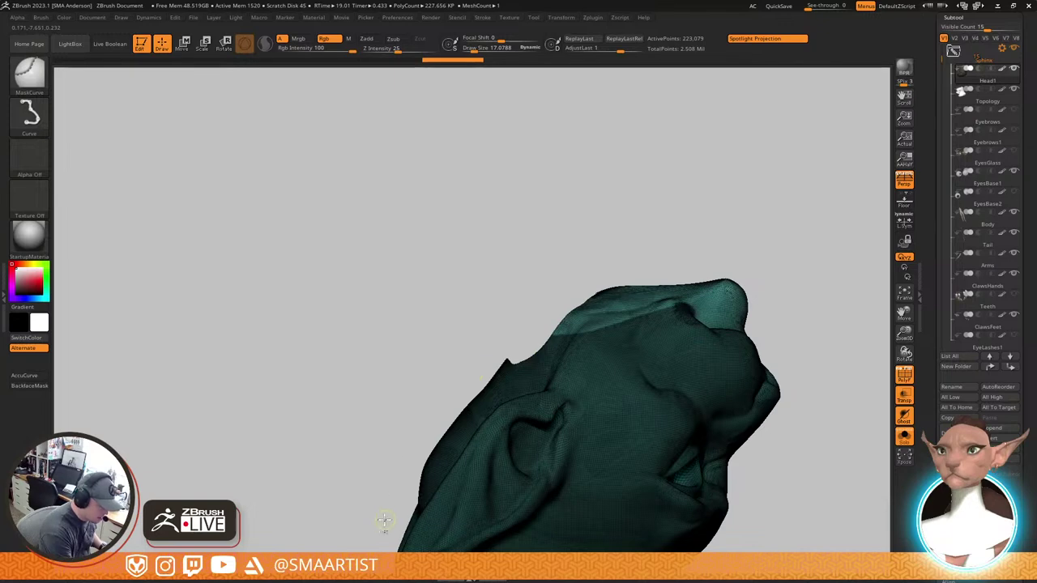
pyautogui.moveTo(492, 449)
pyautogui.keyDown('ctrl'); pyautogui.mouseDown()
pyautogui.moveTo(591, 317)
pyautogui.moveTo(574, 324)
pyautogui.moveTo(628, 285)
pyautogui.moveTo(637, 289)
pyautogui.moveTo(620, 301)
pyautogui.moveTo(712, 270)
pyautogui.moveTo(695, 272)
pyautogui.mouseUp(); pyautogui.keyUp('ctrl')
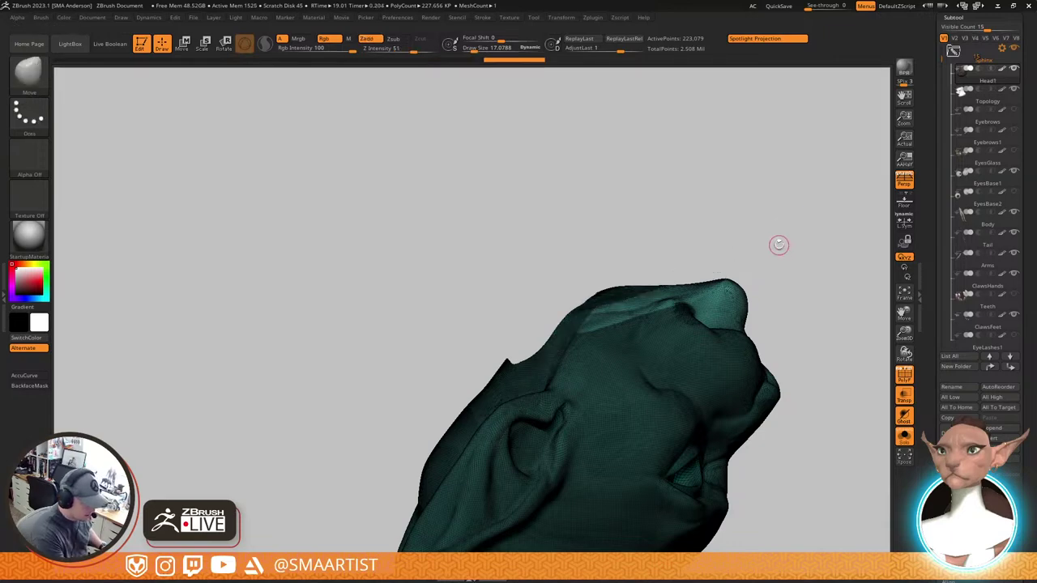
pyautogui.moveTo(780, 243)
pyautogui.mouseDown()
pyautogui.moveTo(777, 356)
pyautogui.moveTo(762, 277)
pyautogui.mouseUp()
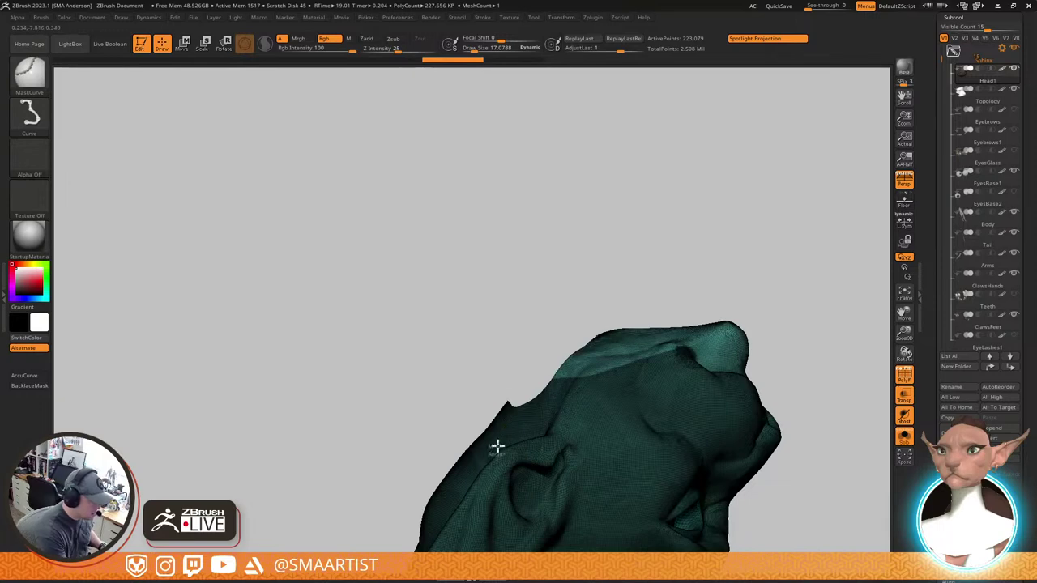
# Mask the throat behind the jaw with a curve and blur the mask's edge around the lower jaw
pyautogui.moveTo(495, 445)
pyautogui.keyDown('ctrl'); pyautogui.mouseDown()
pyautogui.moveTo(608, 332)
pyautogui.moveTo(669, 292)
pyautogui.moveTo(690, 298)
pyautogui.mouseUp(); pyautogui.keyUp('ctrl')
pyautogui.moveTo(745, 262)
pyautogui.mouseDown()
pyautogui.moveTo(692, 342)
pyautogui.moveTo(704, 418)
pyautogui.moveTo(810, 307)
pyautogui.mouseUp()
pyautogui.moveTo(774, 272); pyautogui.dragTo(775, 299)
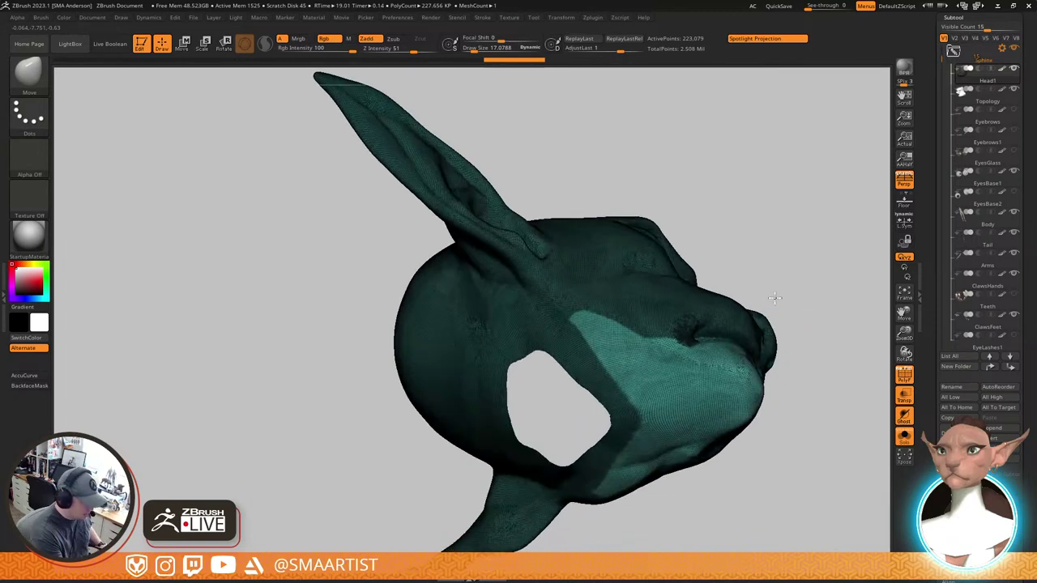
pyautogui.keyDown('ctrl'); pyautogui.click(705, 349); pyautogui.keyUp('ctrl')
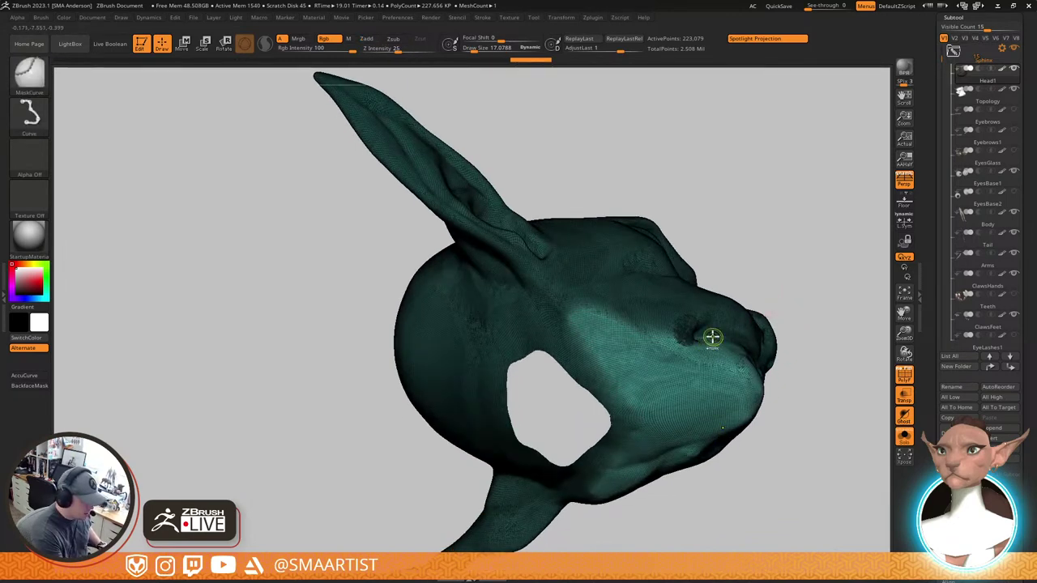
pyautogui.keyDown('ctrl'); pyautogui.click(799, 254); pyautogui.keyUp('ctrl')
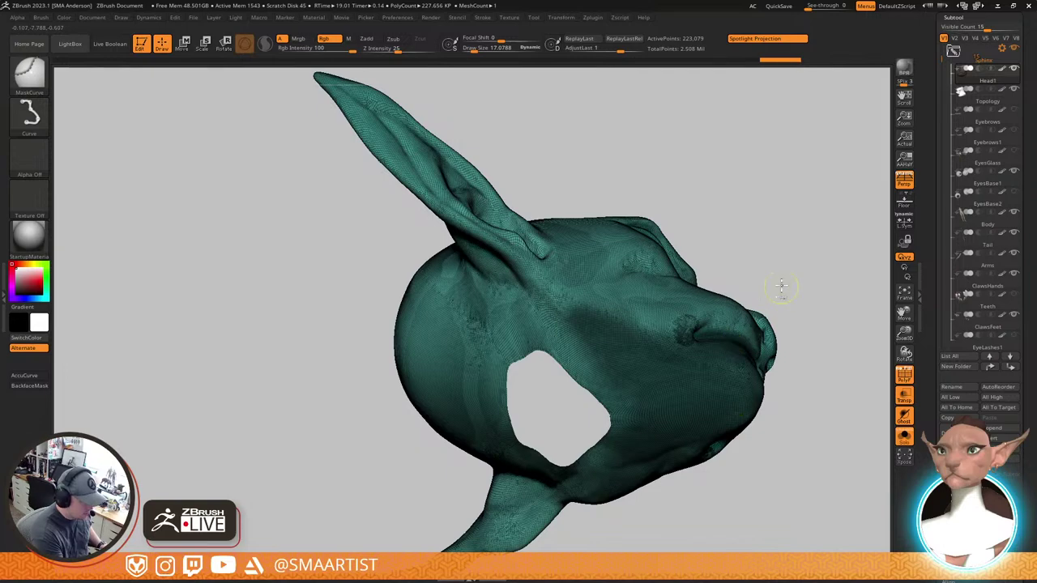
pyautogui.keyDown('ctrl'); pyautogui.click(802, 251); pyautogui.keyUp('ctrl')
pyautogui.moveTo(802, 248); pyautogui.dragTo(774, 359)
pyautogui.press('w')
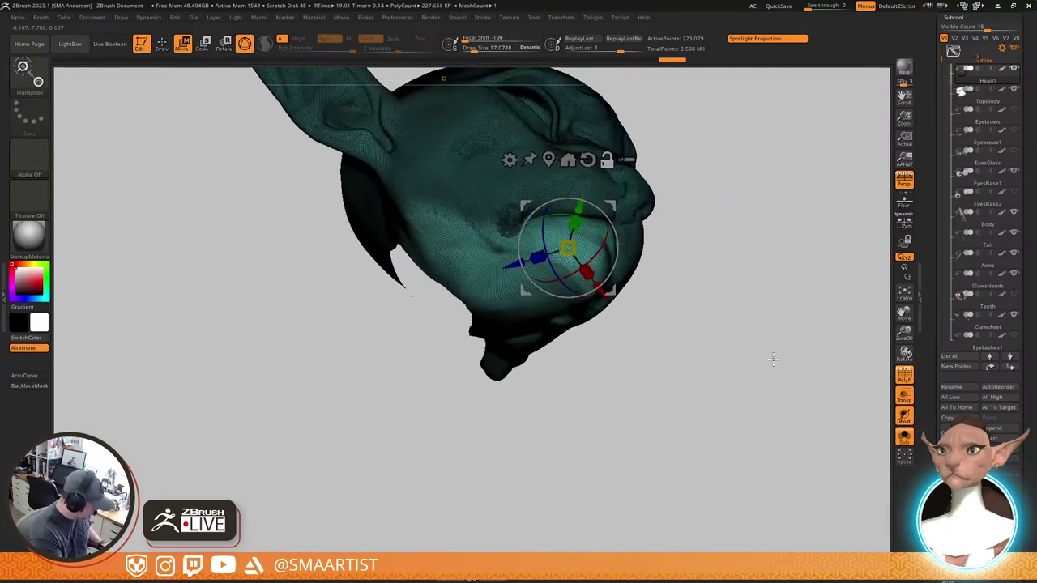
pyautogui.press('q')
# Mask the upper lip along the mouth line with a mask curve, leaving the lower jaw unmasked
pyautogui.moveTo(729, 251); pyautogui.dragTo(729, 389)
pyautogui.moveTo(729, 388)
pyautogui.keyDown('ctrl'); pyautogui.mouseDown(button='right')
pyautogui.moveTo(680, 229)
pyautogui.moveTo(691, 299)
pyautogui.mouseUp(button='right'); pyautogui.keyUp('ctrl')
pyautogui.moveTo(401, 89); pyautogui.dragTo(509, 243)
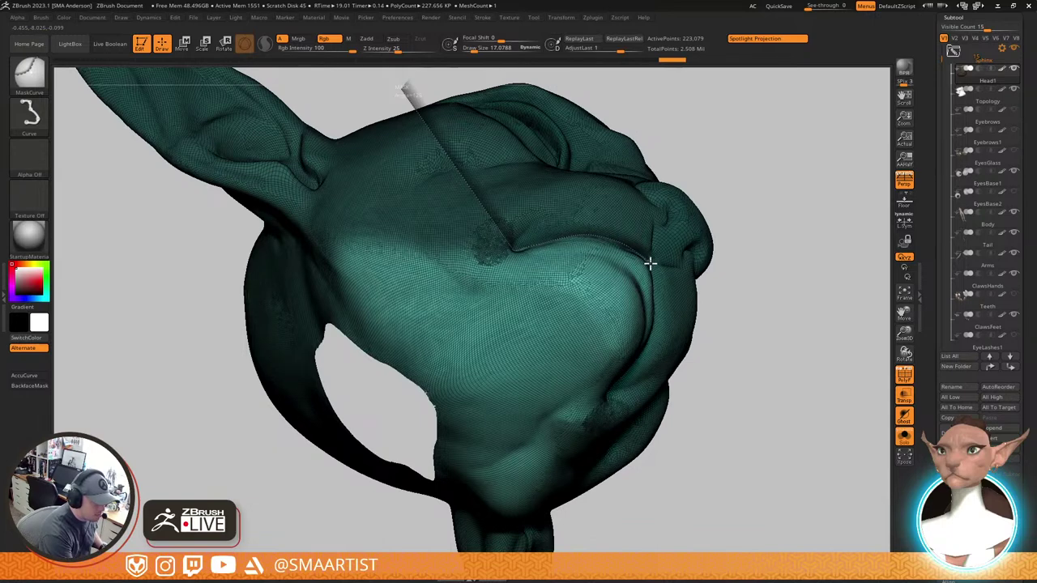
pyautogui.click(790, 237)
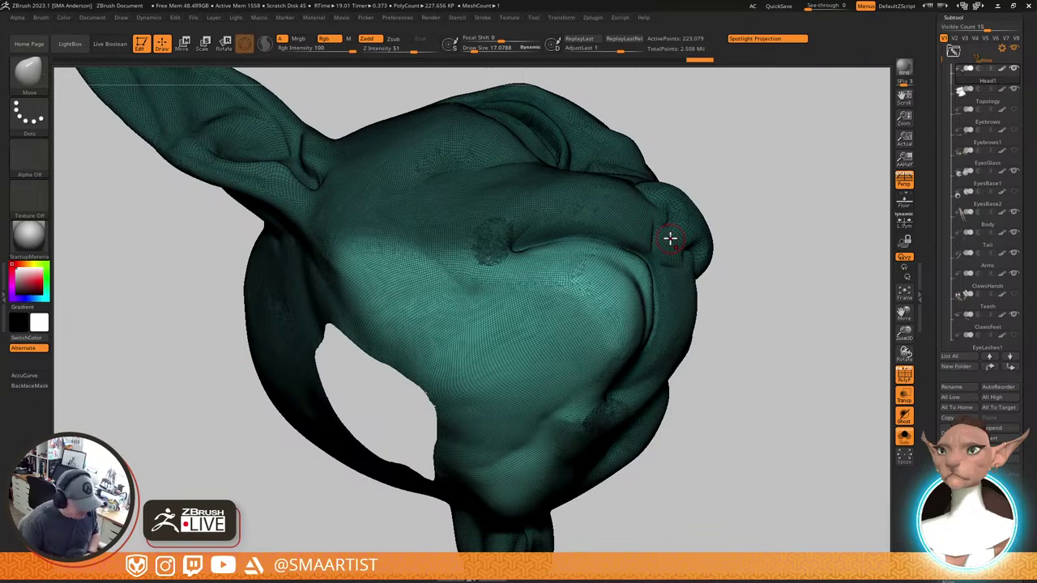
# Place the gizmo at the jaw hinge and rotate the unmasked lower jaw downward to open the mouth
pyautogui.moveTo(655, 257)
pyautogui.mouseDown(button='right')
pyautogui.moveTo(655, 292)
pyautogui.moveTo(711, 289)
pyautogui.moveTo(728, 315)
pyautogui.moveTo(768, 230)
pyautogui.moveTo(750, 268)
pyautogui.moveTo(750, 308)
pyautogui.moveTo(719, 173)
pyautogui.mouseUp(button='right')
pyautogui.press('w')
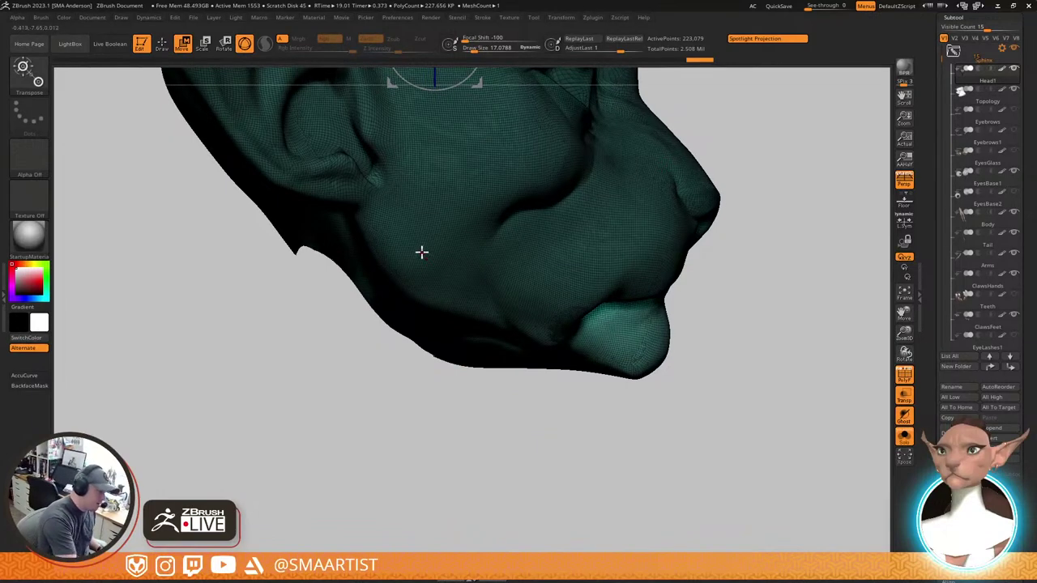
pyautogui.click(420, 247)
pyautogui.moveTo(460, 201); pyautogui.dragTo(458, 221)
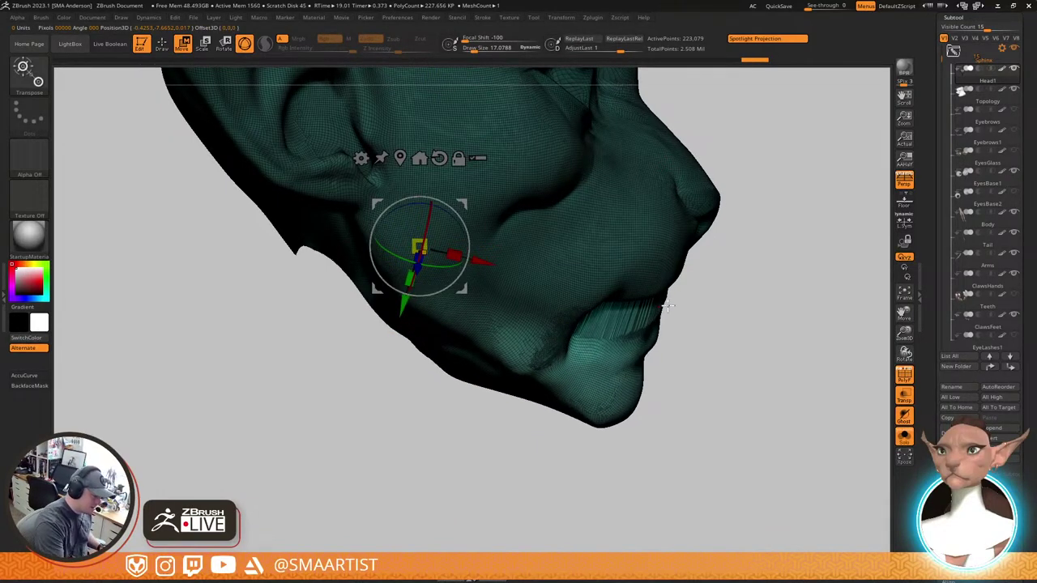
pyautogui.press('q')
# Clear the mask and reshape the lower lip with a larger Move brush, smoothing the stretched area above it
pyautogui.moveTo(717, 333)
pyautogui.mouseDown(button='right')
pyautogui.moveTo(683, 331)
pyautogui.moveTo(721, 256)
pyautogui.mouseUp(button='right')
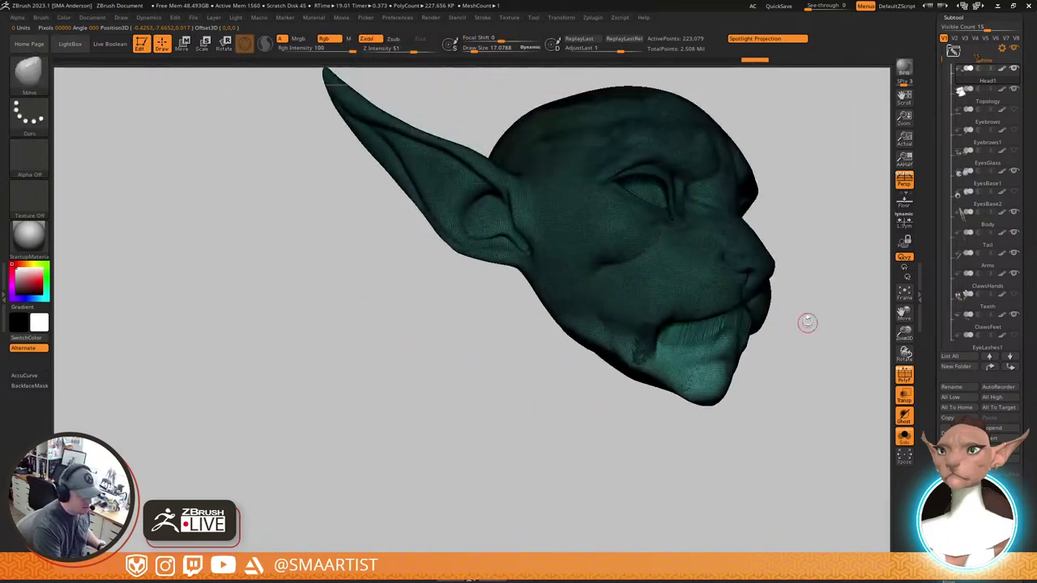
pyautogui.keyDown('alt'); pyautogui.moveTo(805, 322); pyautogui.dragTo(717, 269, button='right'); pyautogui.keyUp('alt')
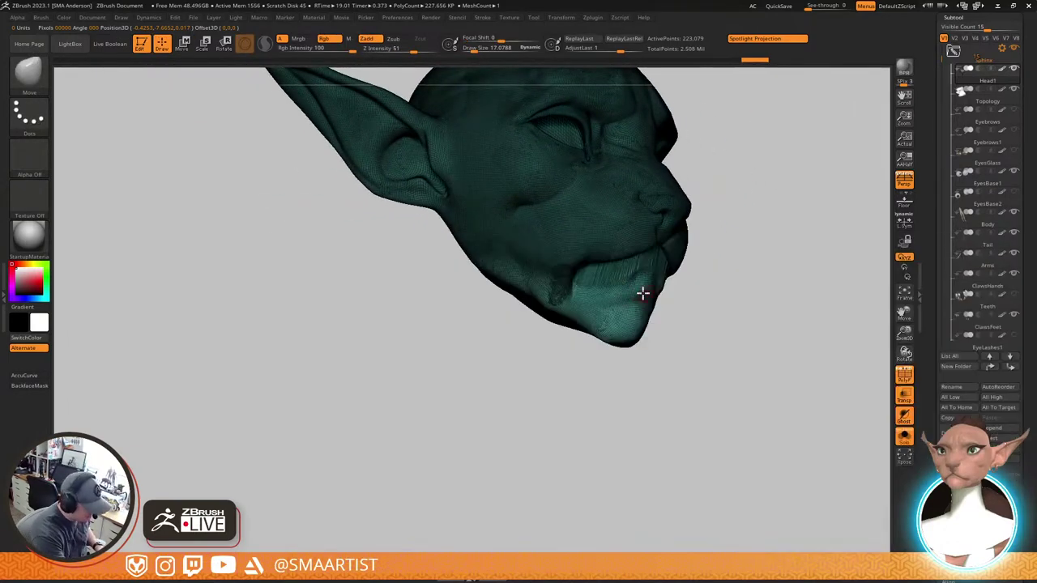
pyautogui.press('s')
pyautogui.keyDown('ctrl'); pyautogui.moveTo(646, 272); pyautogui.dragTo(651, 301, button='right'); pyautogui.keyUp('ctrl')
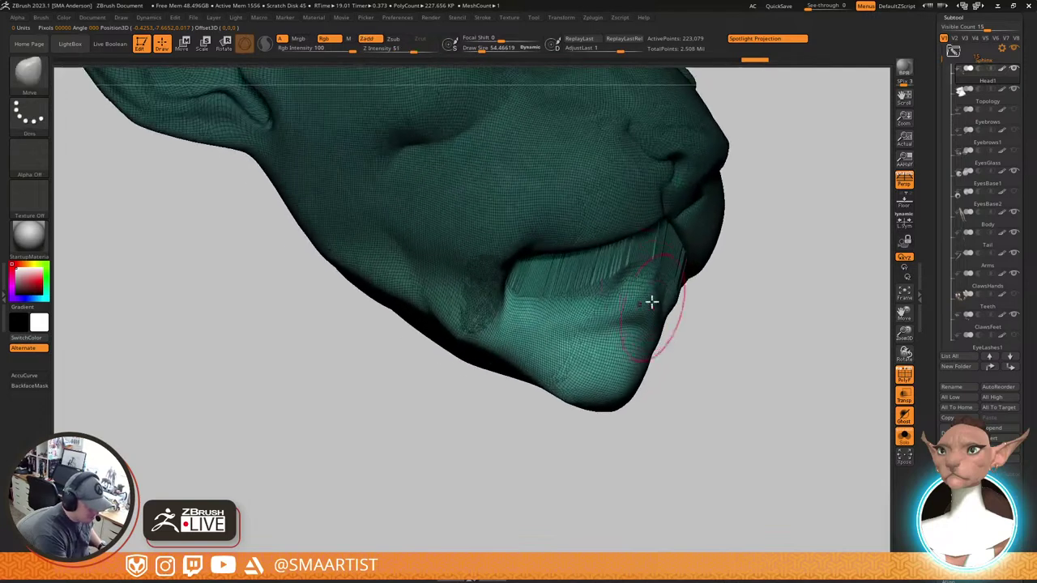
pyautogui.press('s')
pyautogui.moveTo(643, 276)
pyautogui.mouseDown()
pyautogui.moveTo(628, 301)
pyautogui.moveTo(620, 288)
pyautogui.mouseUp()
pyautogui.hotkey('ctrl', 'z')
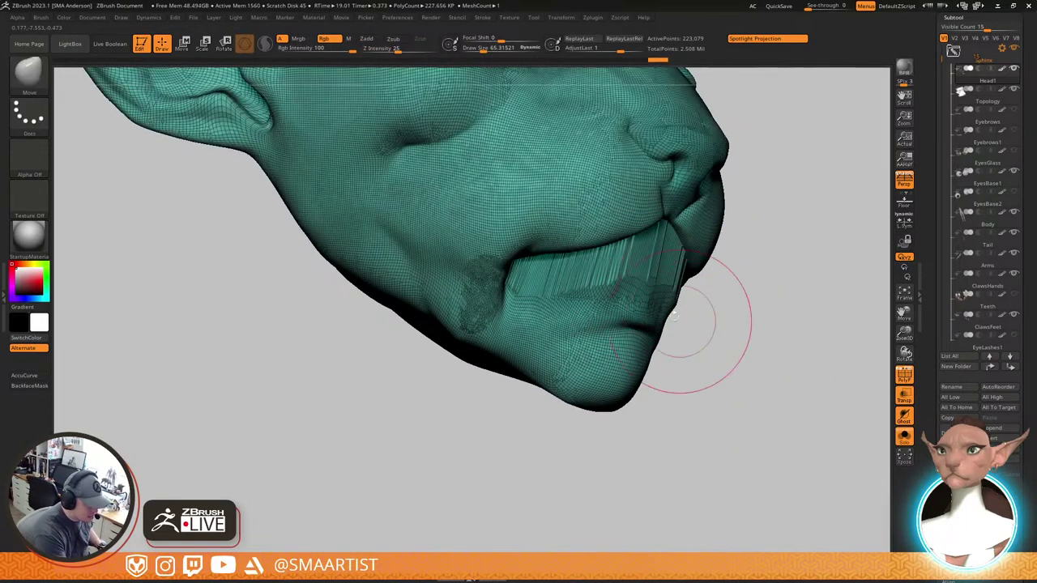
pyautogui.press('s')
pyautogui.moveTo(637, 277)
pyautogui.keyDown('shift'); pyautogui.mouseDown()
pyautogui.moveTo(602, 283)
pyautogui.moveTo(654, 273)
pyautogui.moveTo(525, 290)
pyautogui.moveTo(577, 274)
pyautogui.mouseUp(); pyautogui.keyUp('shift')
# Turn off the polyframe display and the head's polypaint colour
pyautogui.moveTo(798, 255); pyautogui.dragTo(689, 252)
pyautogui.hotkey('shift', 'f')
pyautogui.moveTo(660, 303); pyautogui.dragTo(782, 303, button='right')
pyautogui.click(1003, 70)
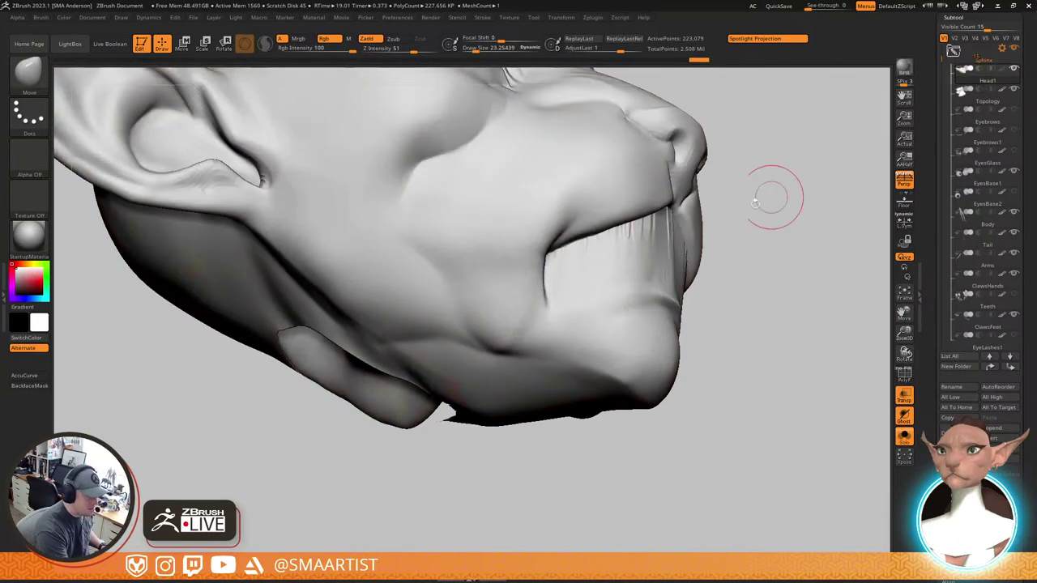
# Smooth the stretched lower lip, the mouth corner and the adjacent jaw surface
pyautogui.moveTo(648, 247)
pyautogui.mouseDown(button='right')
pyautogui.moveTo(651, 228)
pyautogui.moveTo(645, 250)
pyautogui.mouseUp(button='right')
pyautogui.moveTo(645, 250)
pyautogui.keyDown('shift'); pyautogui.mouseDown()
pyautogui.moveTo(575, 254)
pyautogui.moveTo(688, 232)
pyautogui.mouseUp(); pyautogui.keyUp('shift')
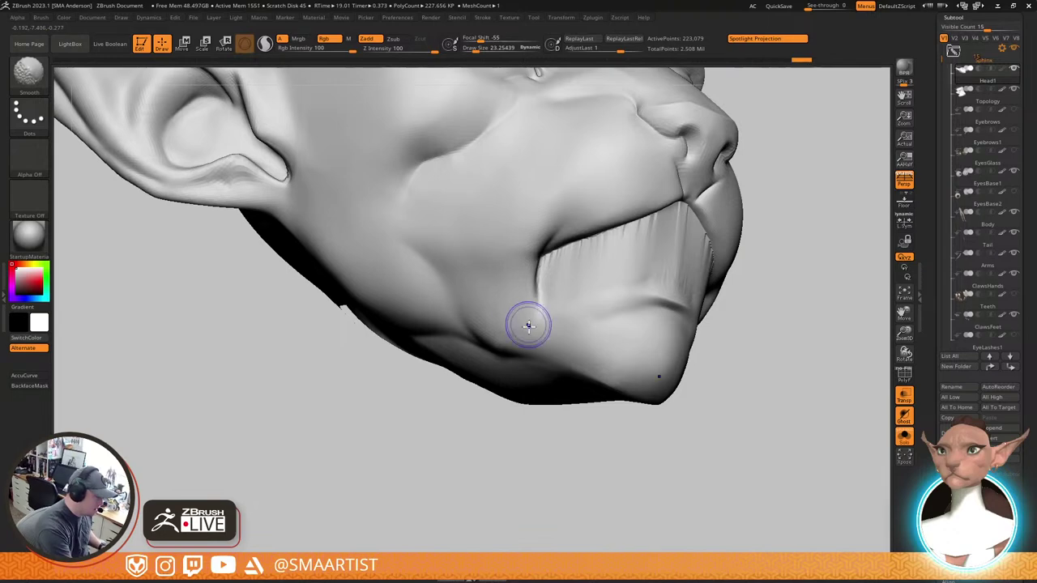
pyautogui.keyDown('shift'); pyautogui.moveTo(479, 325); pyautogui.dragTo(550, 316); pyautogui.keyUp('shift')
# Reshape the cheek and jaw behind the mouth corner with the Move brush at draw sizes from about 48 to 69
pyautogui.moveTo(479, 326)
pyautogui.mouseDown(button='right')
pyautogui.moveTo(504, 330)
pyautogui.moveTo(490, 314)
pyautogui.moveTo(497, 305)
pyautogui.mouseUp(button='right')
pyautogui.press('s')
pyautogui.moveTo(495, 306); pyautogui.dragTo(542, 296)
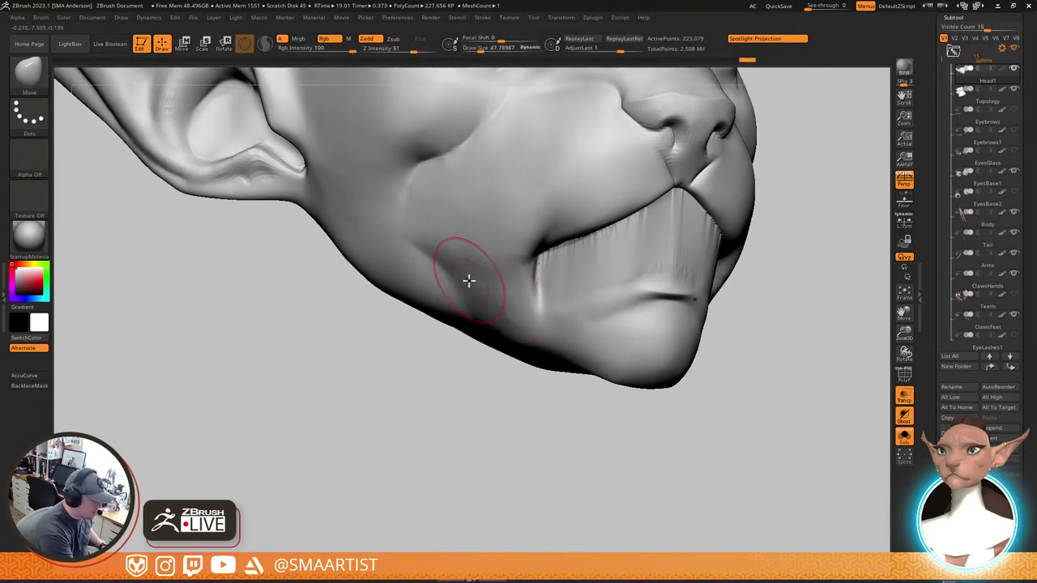
pyautogui.moveTo(469, 278)
pyautogui.mouseDown(button='right')
pyautogui.moveTo(565, 330)
pyautogui.moveTo(530, 324)
pyautogui.mouseUp(button='right')
pyautogui.press('shift')
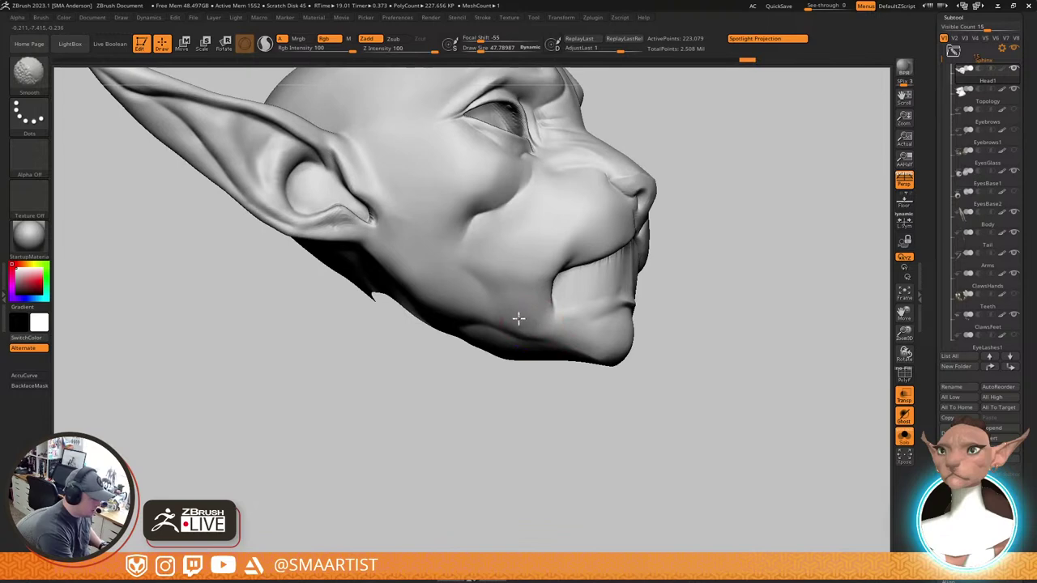
pyautogui.moveTo(524, 272); pyautogui.dragTo(548, 329, button='right')
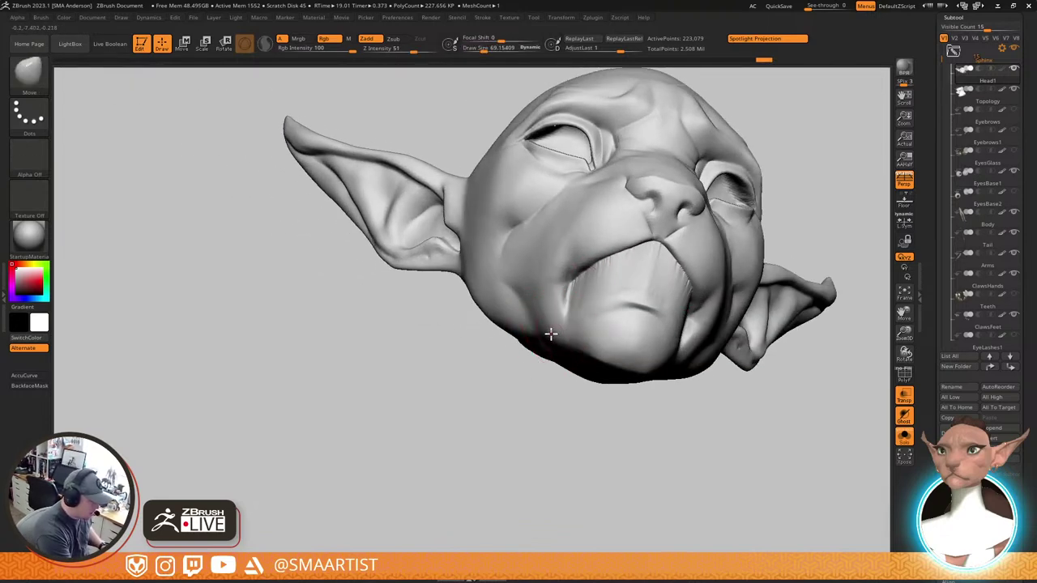
pyautogui.moveTo(547, 300)
pyautogui.mouseDown(button='right')
pyautogui.moveTo(604, 327)
pyautogui.moveTo(592, 339)
pyautogui.moveTo(572, 284)
pyautogui.moveTo(544, 283)
pyautogui.moveTo(548, 312)
pyautogui.moveTo(551, 254)
pyautogui.moveTo(532, 250)
pyautogui.mouseUp(button='right')
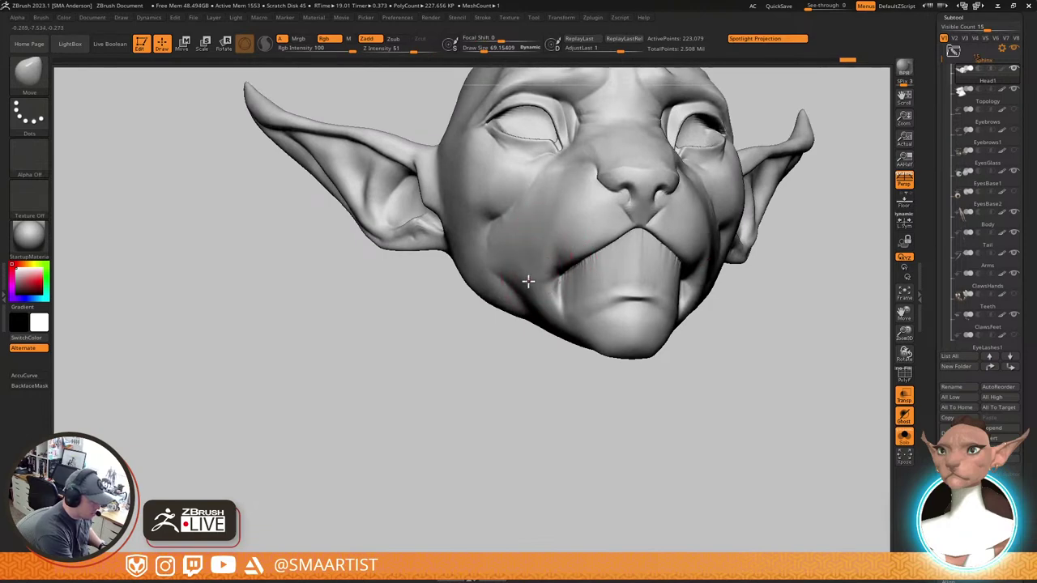
pyautogui.moveTo(535, 244)
pyautogui.mouseDown(button='right')
pyautogui.moveTo(591, 278)
pyautogui.moveTo(572, 247)
pyautogui.mouseUp(button='right')
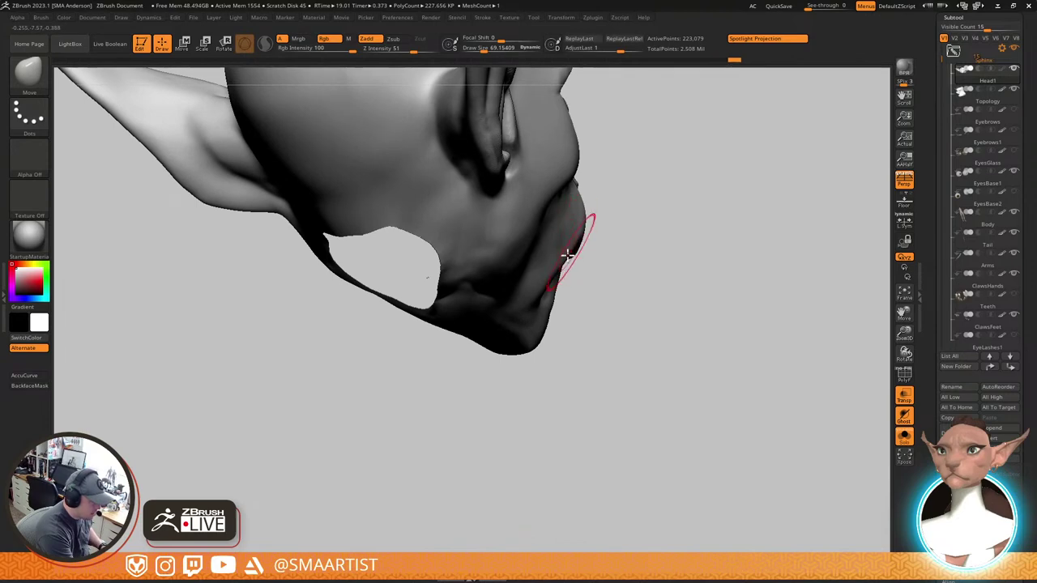
pyautogui.moveTo(535, 294)
pyautogui.mouseDown(button='right')
pyautogui.moveTo(551, 282)
pyautogui.moveTo(524, 265)
pyautogui.mouseUp(button='right')
pyautogui.press('s')
pyautogui.moveTo(509, 256); pyautogui.dragTo(505, 253)
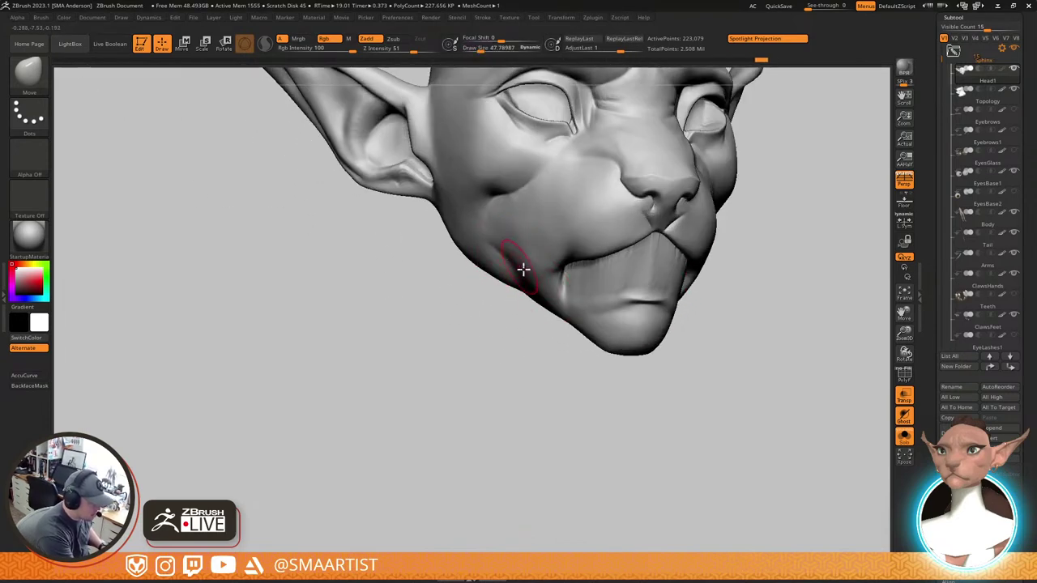
# Reselect the Move brush and smooth the side of the jaw and the cheek behind the mouth corner
pyautogui.moveTo(523, 269)
pyautogui.keyDown('ctrl'); pyautogui.mouseDown(button='right')
pyautogui.moveTo(585, 250)
pyautogui.moveTo(577, 270)
pyautogui.moveTo(544, 261)
pyautogui.moveTo(467, 290)
pyautogui.mouseUp(button='right'); pyautogui.keyUp('ctrl')
pyautogui.press('b')
pyautogui.press('m')
pyautogui.press('v')
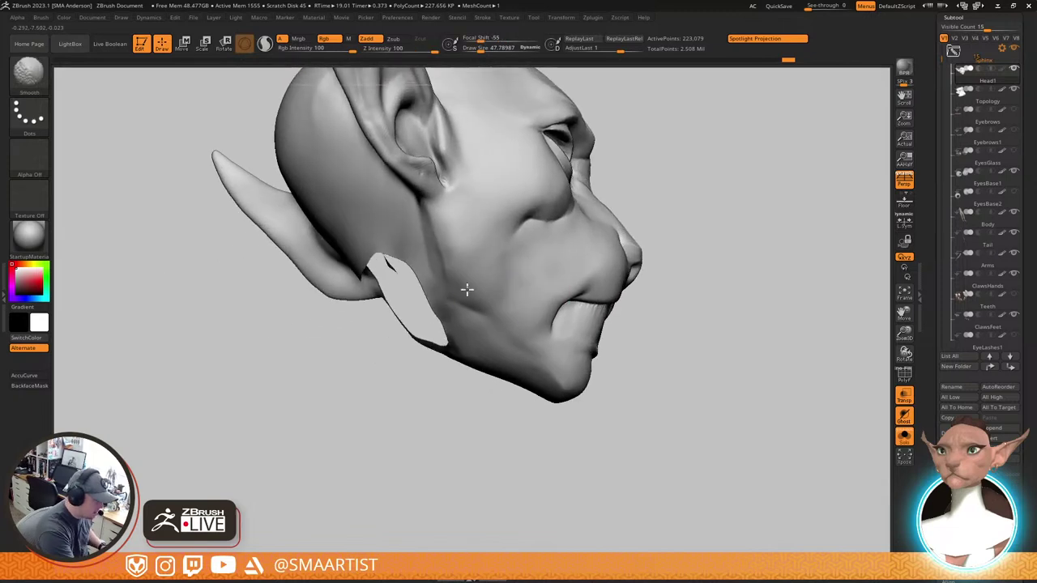
pyautogui.keyDown('shift'); pyautogui.moveTo(452, 240); pyautogui.dragTo(464, 261); pyautogui.keyUp('shift')
pyautogui.keyDown('shift'); pyautogui.moveTo(514, 293); pyautogui.dragTo(531, 308); pyautogui.keyUp('shift')
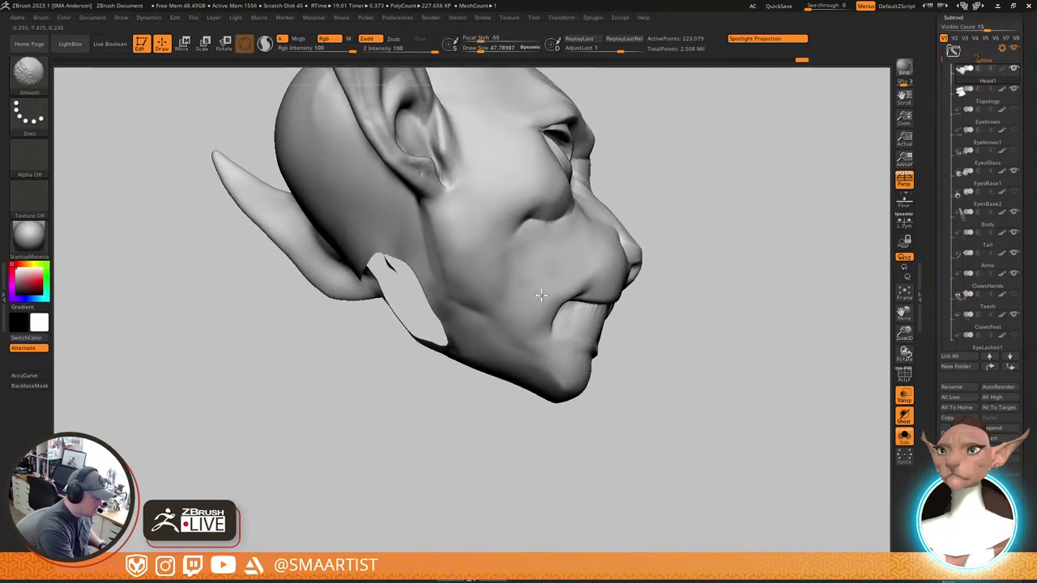
# Smooth the surface inside the mouth corner at a draw size of about 33, with the polyframe shown temporarily
pyautogui.moveTo(541, 295)
pyautogui.mouseDown(button='right')
pyautogui.moveTo(597, 286)
pyautogui.moveTo(539, 295)
pyautogui.mouseUp(button='right')
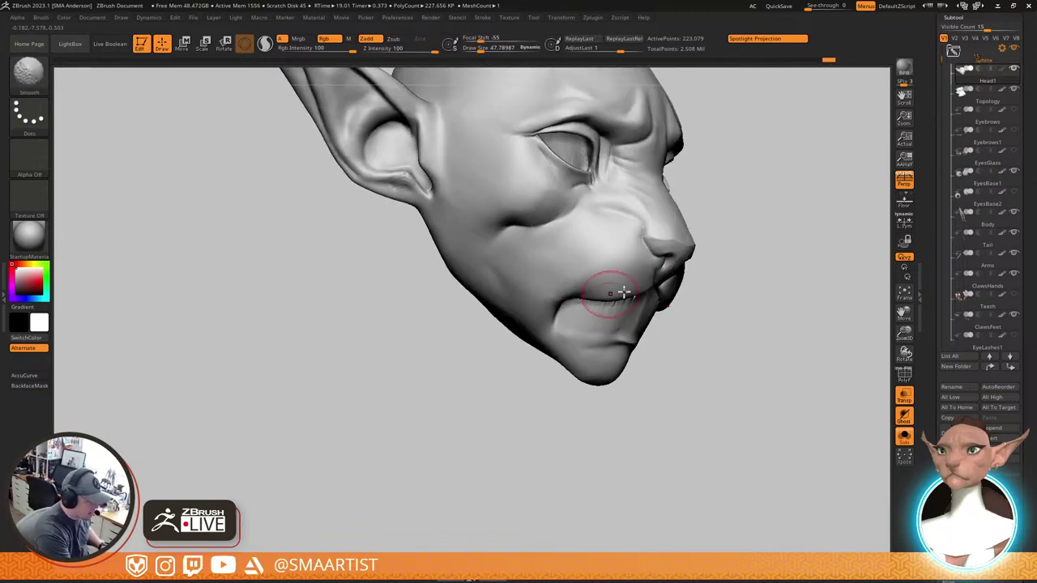
pyautogui.moveTo(621, 294)
pyautogui.mouseDown(button='right')
pyautogui.moveTo(747, 229)
pyautogui.moveTo(730, 289)
pyautogui.moveTo(722, 259)
pyautogui.moveTo(627, 301)
pyautogui.moveTo(608, 295)
pyautogui.mouseUp(button='right')
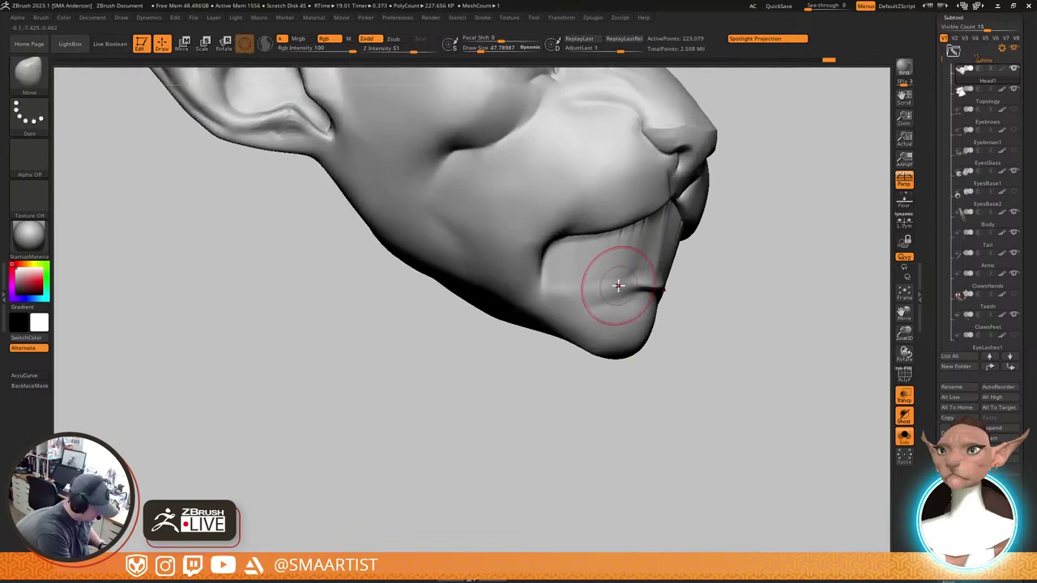
pyautogui.hotkey('shift', 'f')
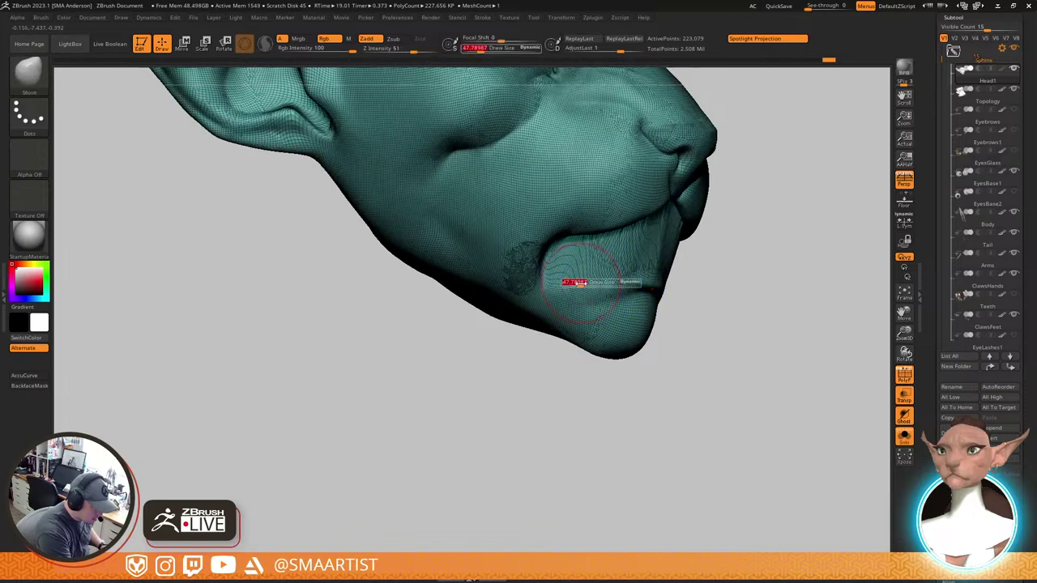
pyautogui.moveTo(570, 287)
pyautogui.keyDown('shift'); pyautogui.mouseDown()
pyautogui.moveTo(600, 273)
pyautogui.moveTo(566, 272)
pyautogui.mouseUp(); pyautogui.keyUp('shift')
pyautogui.hotkey('shift', 'f')
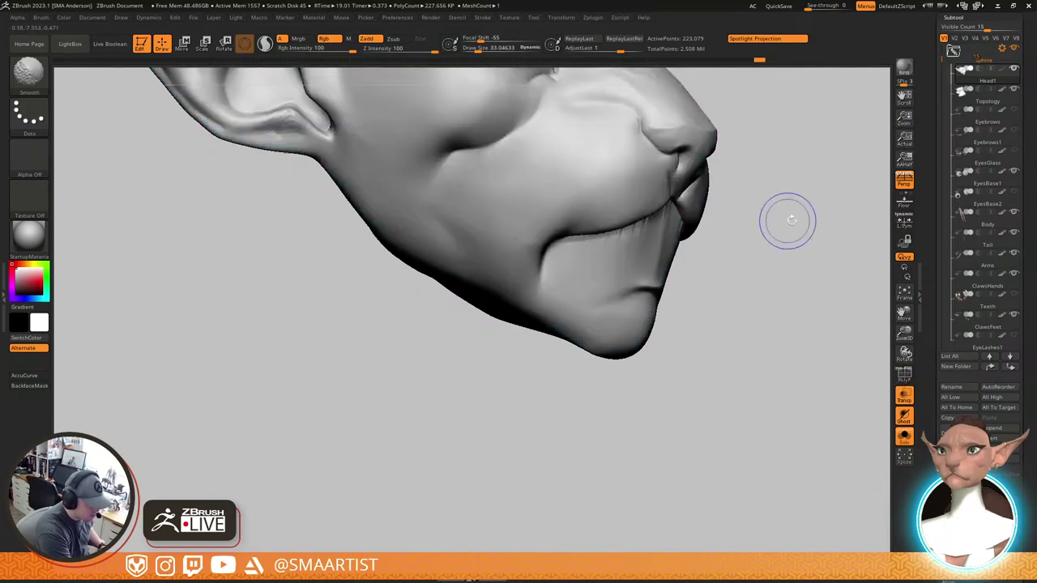
# Build up the lower lip's volume with ClayBuildup strokes from the front of the mouth to its corner
pyautogui.keyDown('ctrl'); pyautogui.moveTo(754, 252); pyautogui.dragTo(759, 272, button='right'); pyautogui.keyUp('ctrl')
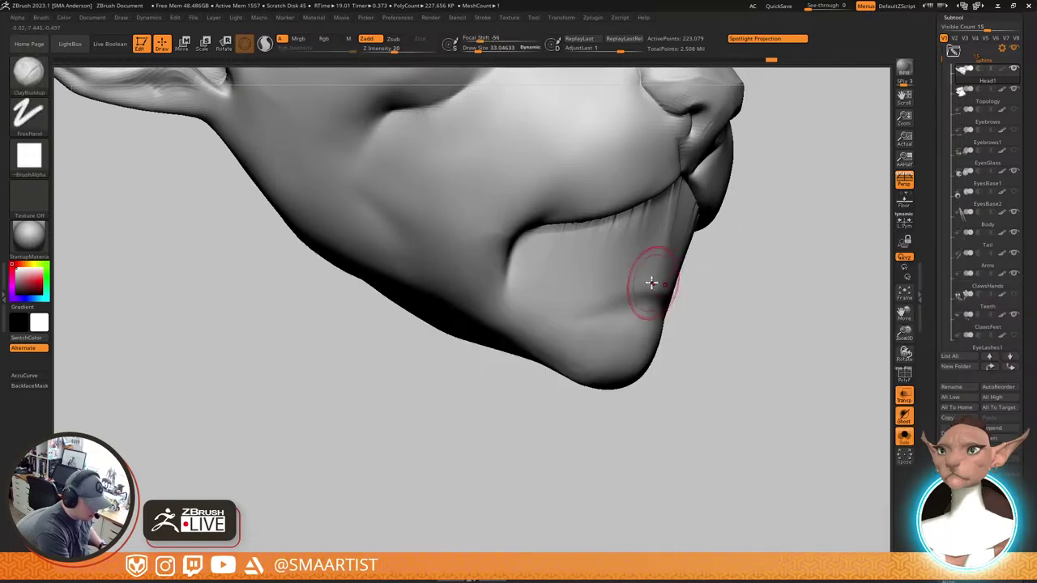
pyautogui.moveTo(662, 281); pyautogui.dragTo(523, 274)
pyautogui.moveTo(596, 289)
pyautogui.mouseDown()
pyautogui.moveTo(528, 274)
pyautogui.moveTo(528, 290)
pyautogui.mouseUp()
pyautogui.moveTo(627, 281)
pyautogui.mouseDown()
pyautogui.moveTo(559, 282)
pyautogui.moveTo(574, 308)
pyautogui.moveTo(559, 306)
pyautogui.mouseUp()
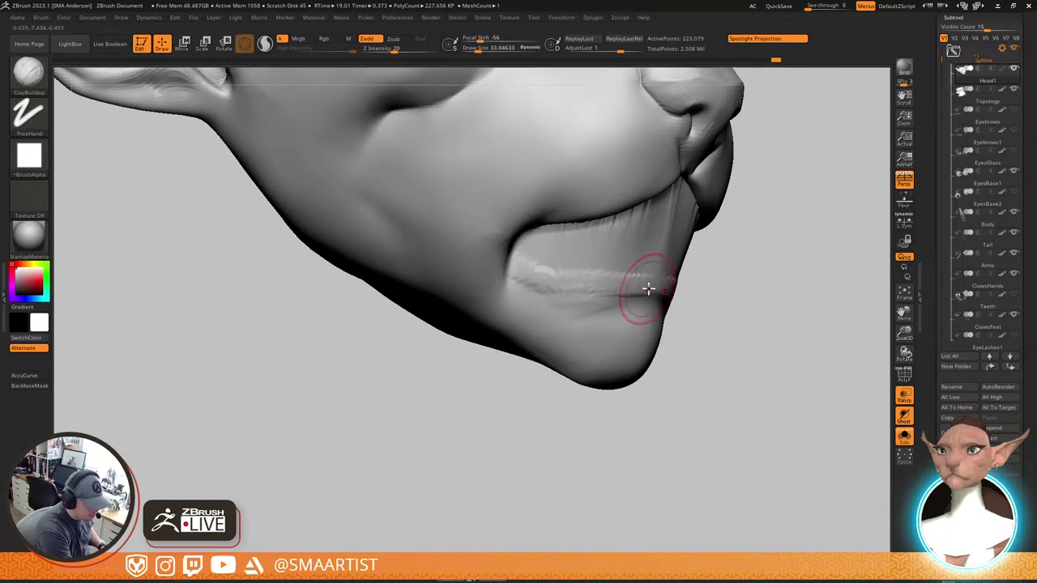
pyautogui.moveTo(651, 291)
pyautogui.mouseDown()
pyautogui.moveTo(613, 312)
pyautogui.moveTo(541, 292)
pyautogui.mouseUp()
pyautogui.moveTo(604, 292)
pyautogui.mouseDown()
pyautogui.moveTo(544, 294)
pyautogui.moveTo(568, 304)
pyautogui.mouseUp()
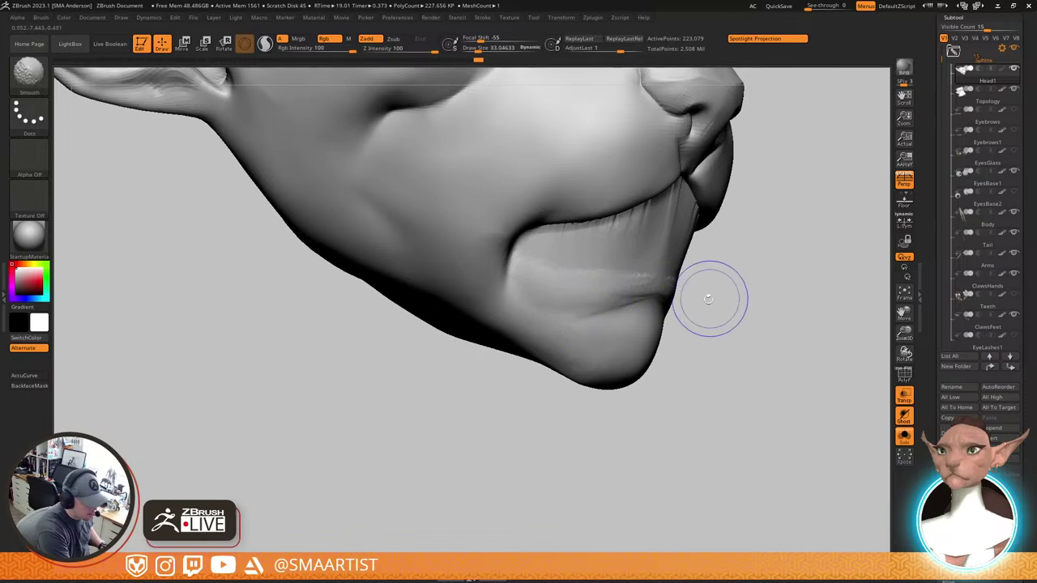
# Smooth the clay strokes on the lower lip and blend them into the mouth corner
pyautogui.keyDown('shift'); pyautogui.moveTo(672, 284); pyautogui.dragTo(554, 328); pyautogui.keyUp('shift')
pyautogui.keyDown('shift'); pyautogui.moveTo(627, 282); pyautogui.dragTo(523, 274); pyautogui.keyUp('shift')
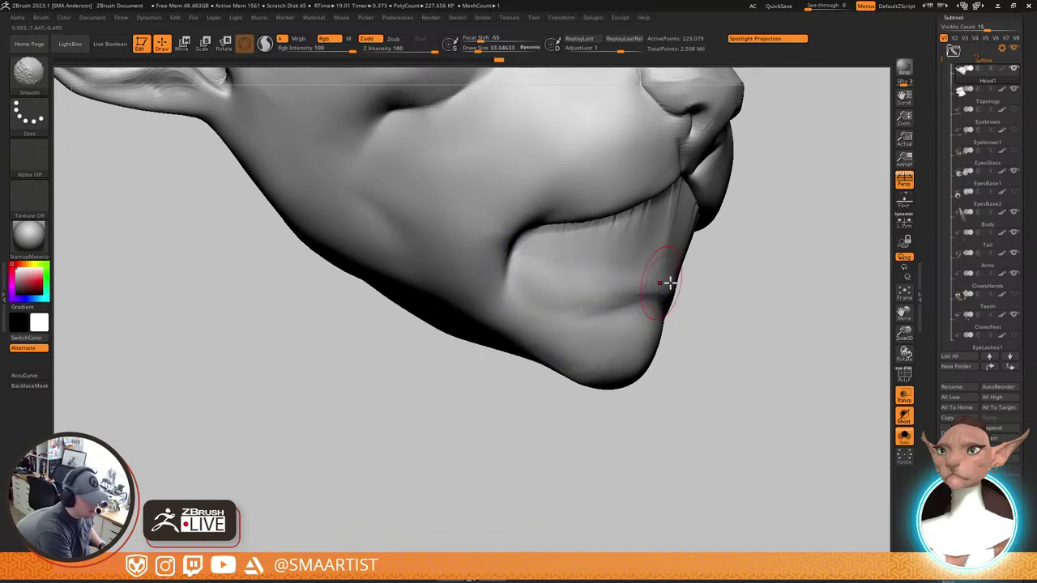
pyautogui.moveTo(753, 288)
pyautogui.keyDown('ctrl'); pyautogui.mouseDown(button='right')
pyautogui.moveTo(722, 213)
pyautogui.moveTo(656, 212)
pyautogui.moveTo(784, 198)
pyautogui.mouseUp(button='right'); pyautogui.keyUp('ctrl')
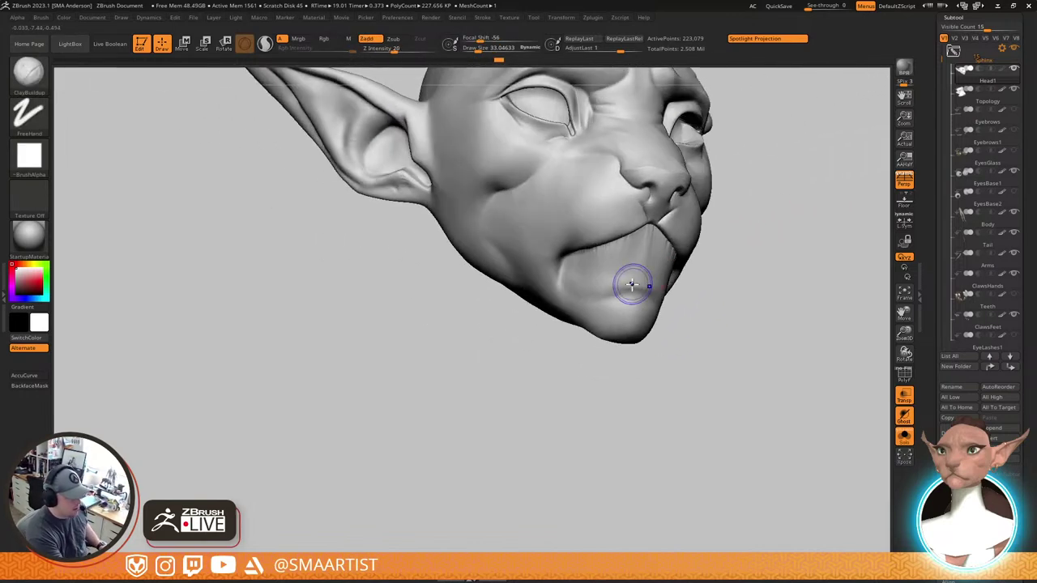
pyautogui.moveTo(617, 289)
pyautogui.keyDown('shift'); pyautogui.mouseDown()
pyautogui.moveTo(565, 284)
pyautogui.moveTo(582, 283)
pyautogui.moveTo(535, 305)
pyautogui.moveTo(546, 247)
pyautogui.moveTo(556, 251)
pyautogui.mouseUp(); pyautogui.keyUp('shift')
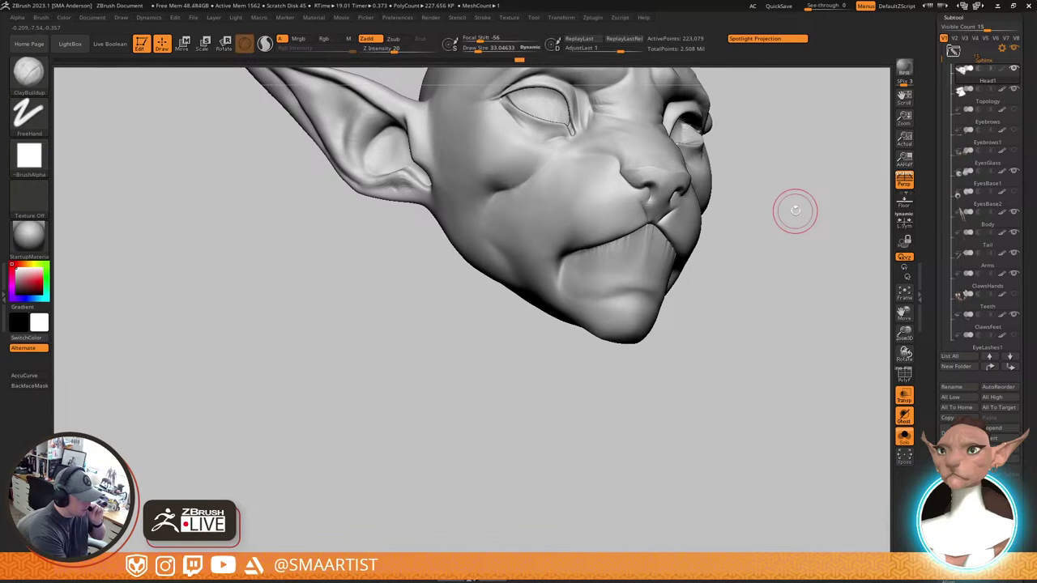
# Leave Solo mode to show the head on the full figure and hide the Collar subtool
pyautogui.moveTo(760, 187)
pyautogui.mouseDown()
pyautogui.moveTo(723, 200)
pyautogui.moveTo(718, 224)
pyautogui.moveTo(764, 234)
pyautogui.moveTo(757, 213)
pyautogui.mouseUp()
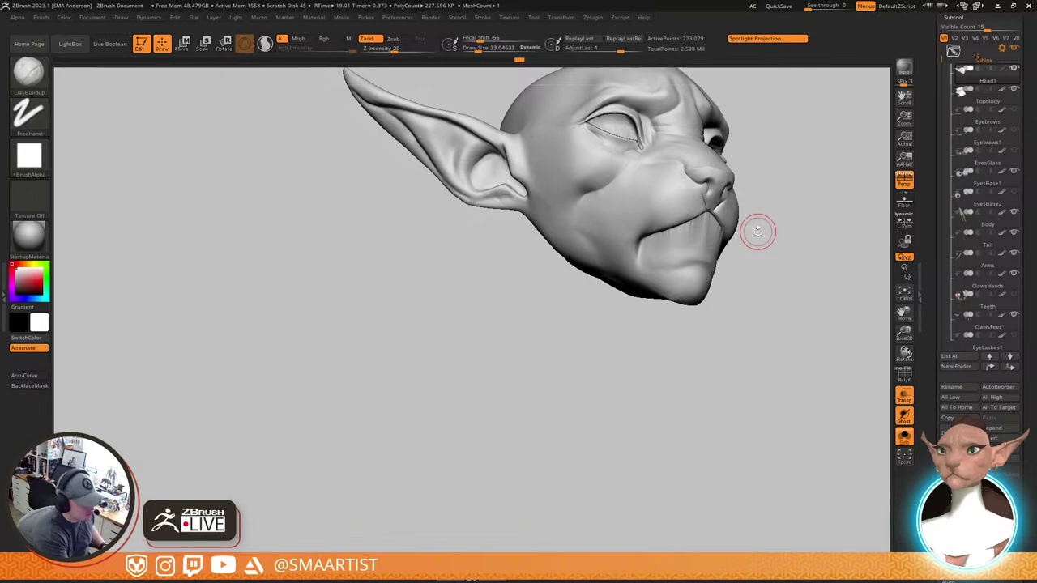
pyautogui.moveTo(757, 232)
pyautogui.mouseDown()
pyautogui.moveTo(752, 186)
pyautogui.moveTo(782, 211)
pyautogui.moveTo(743, 227)
pyautogui.mouseUp()
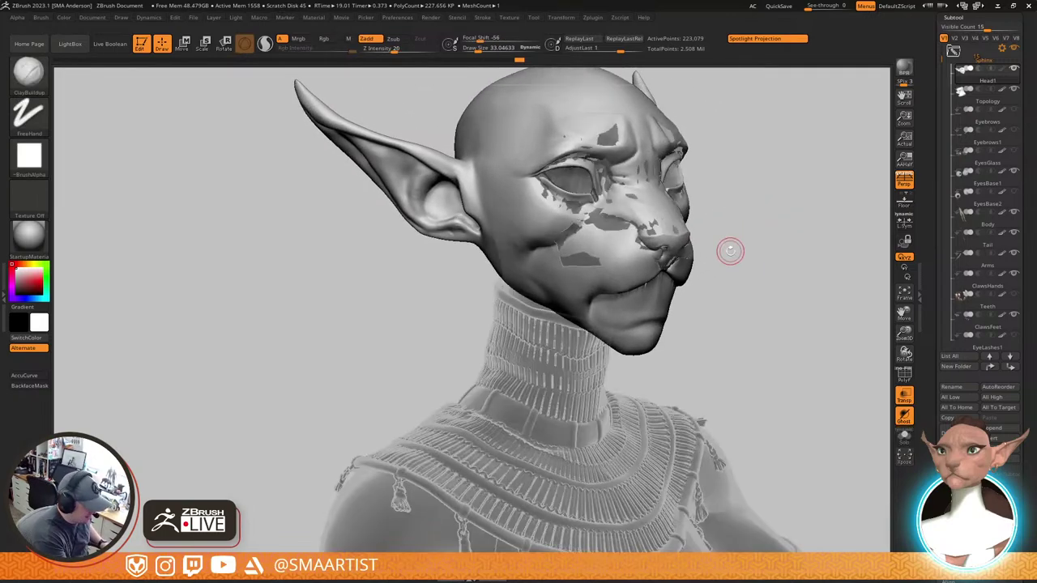
pyautogui.moveTo(729, 248)
pyautogui.mouseDown()
pyautogui.moveTo(732, 208)
pyautogui.moveTo(733, 254)
pyautogui.moveTo(719, 258)
pyautogui.mouseUp()
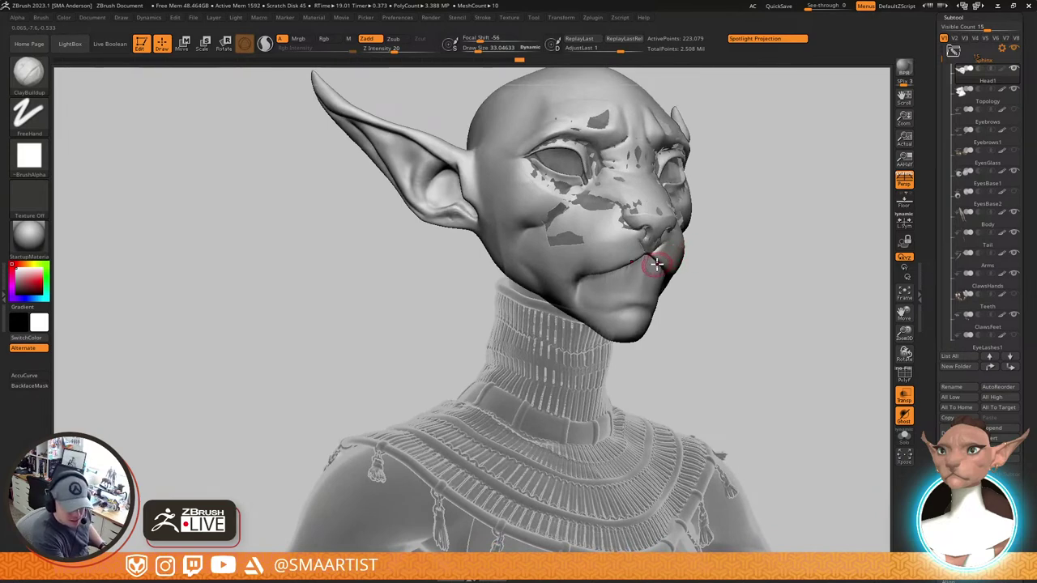
pyautogui.moveTo(943, 61); pyautogui.dragTo(941, 223)
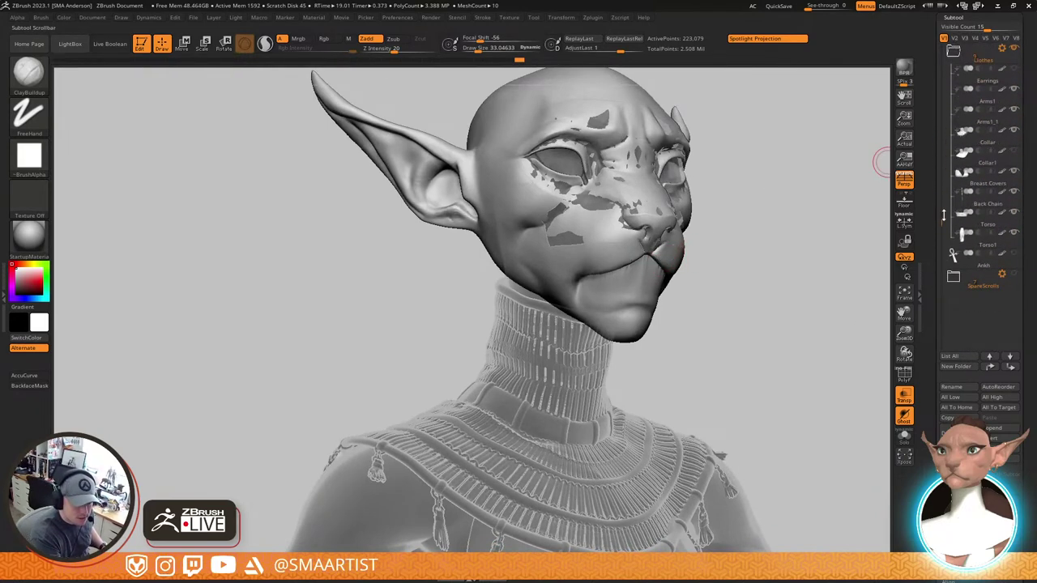
pyautogui.click(1015, 130)
# Turn off the transparency of the inactive subtools and view the head and neck from the front
pyautogui.moveTo(755, 225); pyautogui.dragTo(770, 214)
pyautogui.moveTo(770, 214)
pyautogui.mouseDown(button='right')
pyautogui.moveTo(780, 213)
pyautogui.moveTo(759, 211)
pyautogui.moveTo(784, 220)
pyautogui.mouseUp(button='right')
pyautogui.hotkey('ctrl', 't')
pyautogui.moveTo(784, 218); pyautogui.dragTo(736, 233)
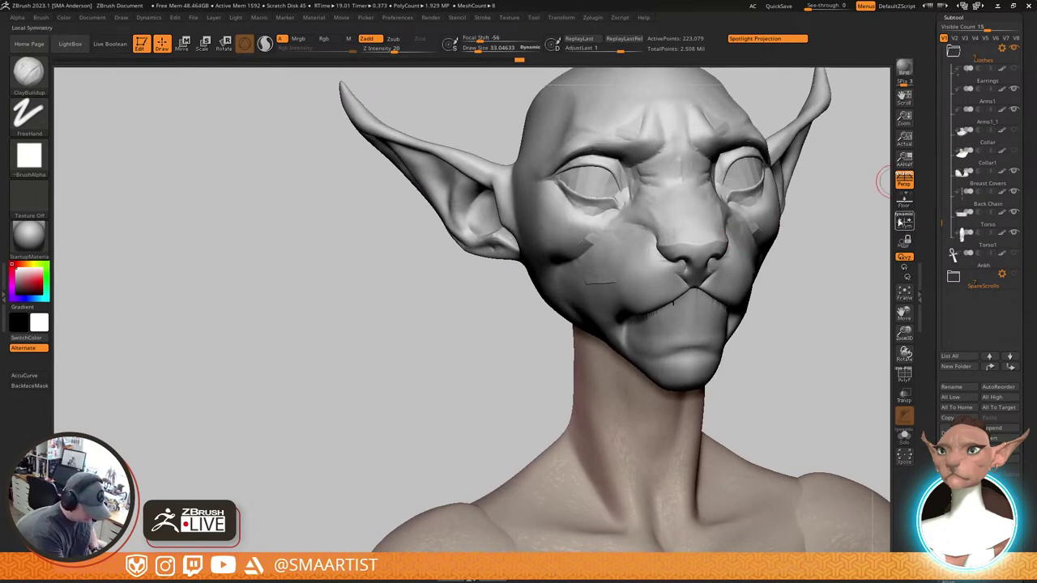
# Select the Head1 subtool and turn on its polypaint colour
pyautogui.keyDown('alt'); pyautogui.click(793, 262); pyautogui.keyUp('alt')
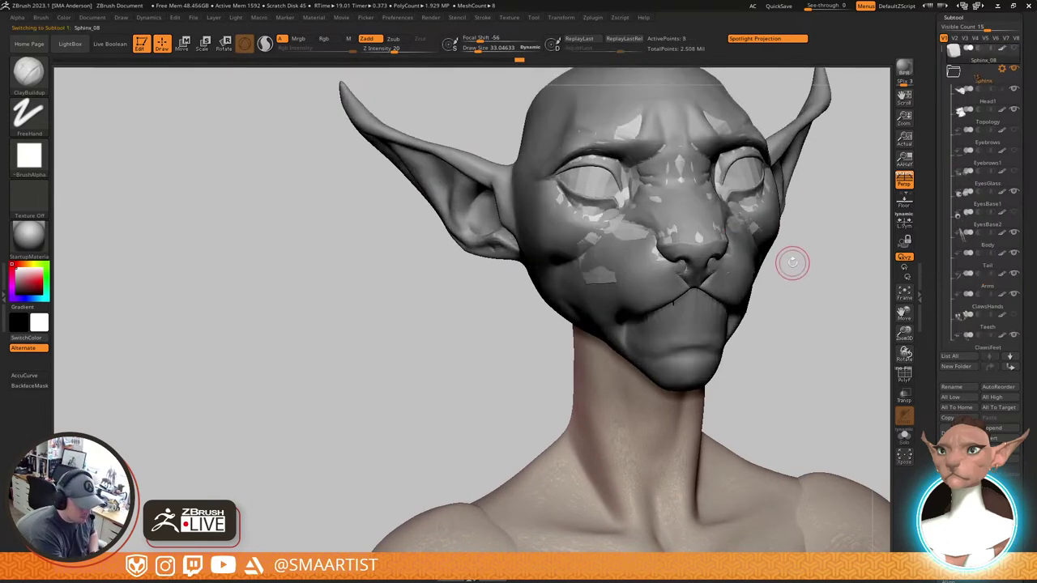
pyautogui.keyDown('alt'); pyautogui.click(793, 262); pyautogui.keyUp('alt')
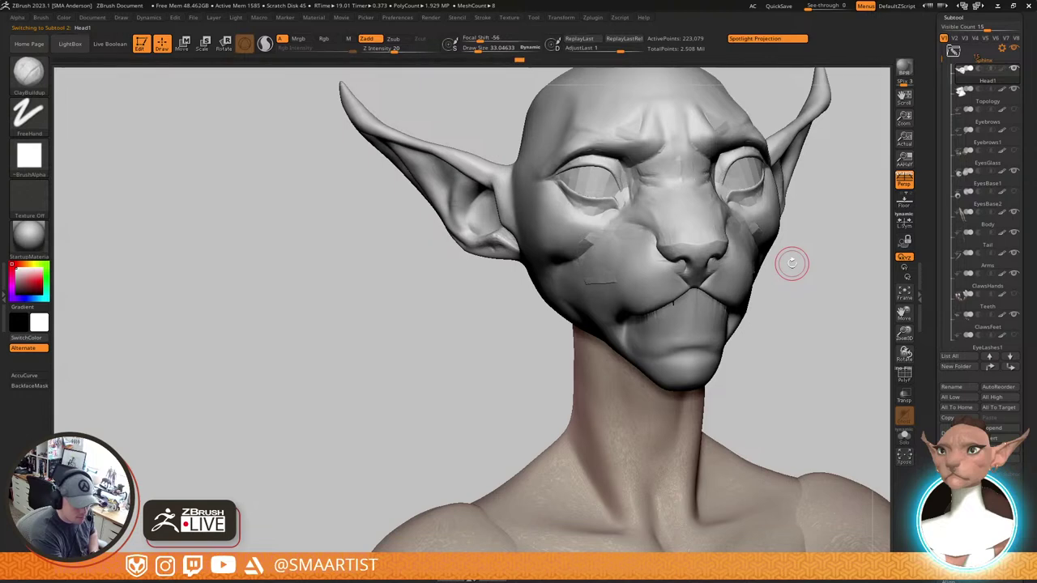
pyautogui.click(1003, 70)
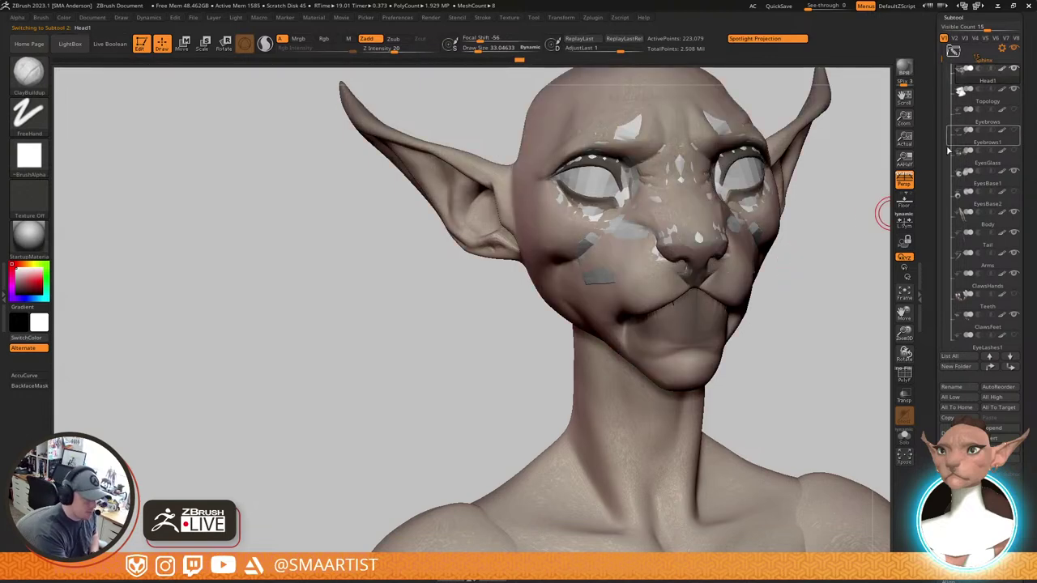
# Examine the head's profile, skull and mouth from the side, from above and in three-quarter view
pyautogui.moveTo(883, 214); pyautogui.dragTo(827, 220)
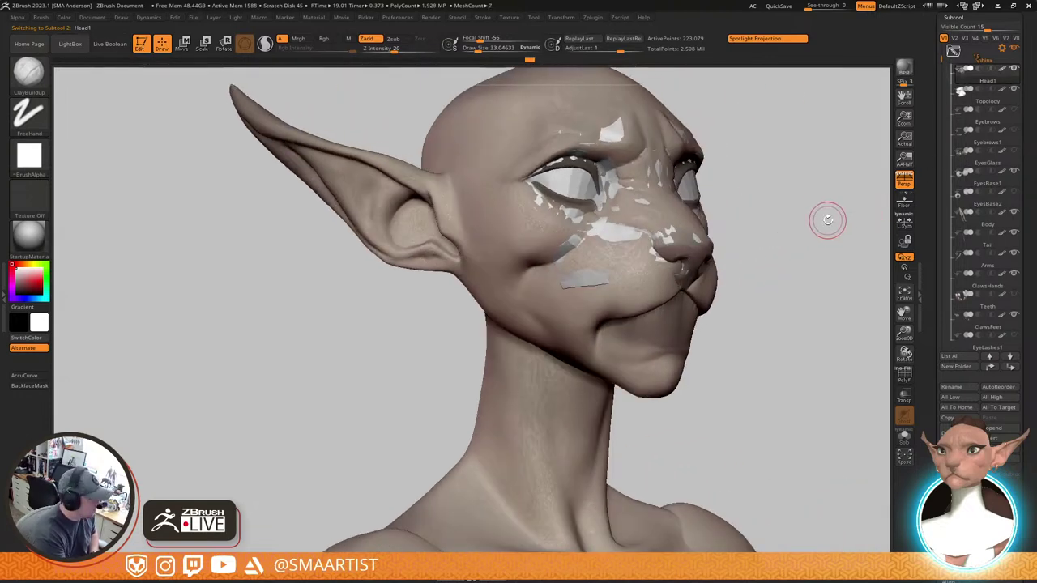
pyautogui.moveTo(557, 269); pyautogui.dragTo(585, 274, button='right')
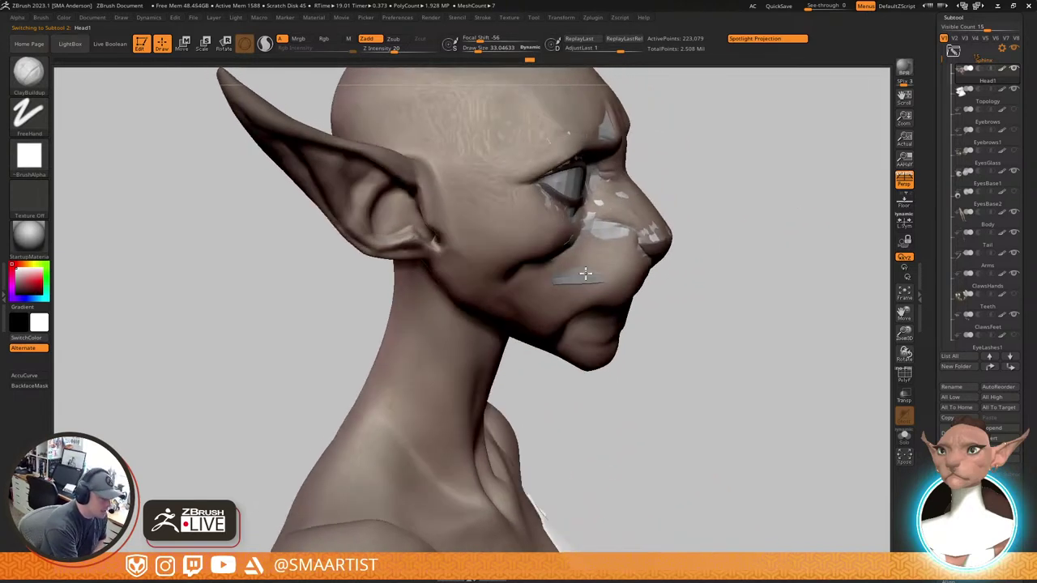
pyautogui.moveTo(539, 247); pyautogui.dragTo(529, 297, button='right')
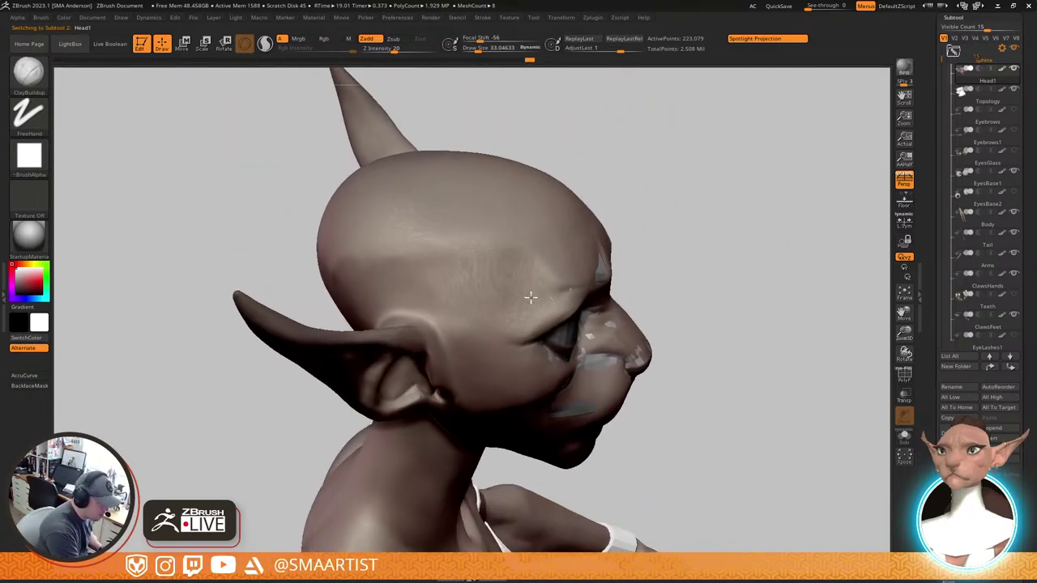
pyautogui.moveTo(503, 243)
pyautogui.mouseDown(button='right')
pyautogui.moveTo(502, 301)
pyautogui.moveTo(484, 213)
pyautogui.mouseUp(button='right')
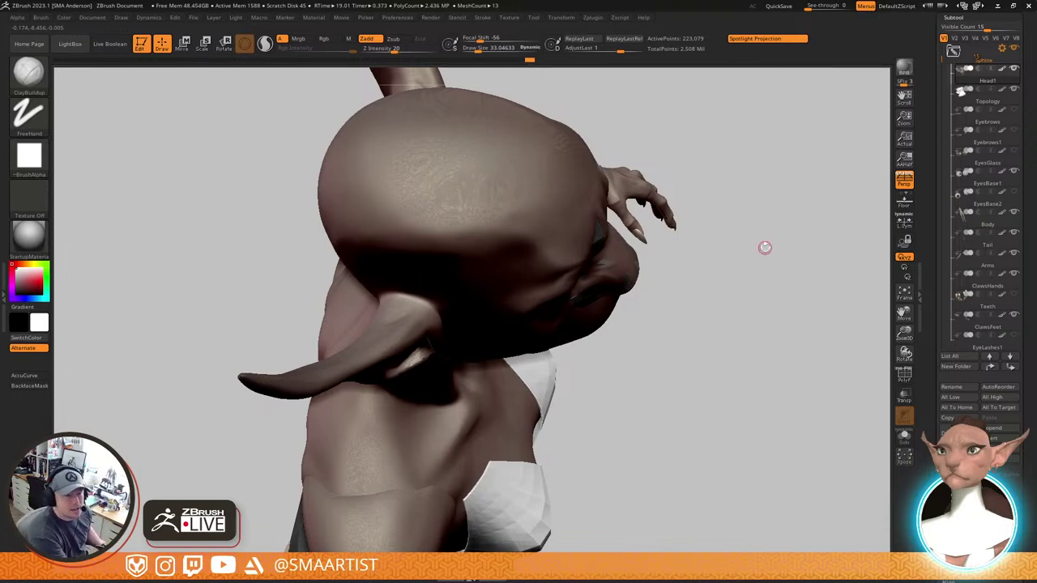
pyautogui.moveTo(764, 245)
pyautogui.mouseDown(button='right')
pyautogui.moveTo(754, 213)
pyautogui.moveTo(782, 213)
pyautogui.moveTo(760, 219)
pyautogui.moveTo(783, 271)
pyautogui.mouseUp(button='right')
pyautogui.moveTo(709, 259)
pyautogui.mouseDown(button='right')
pyautogui.moveTo(740, 243)
pyautogui.moveTo(630, 297)
pyautogui.mouseUp(button='right')
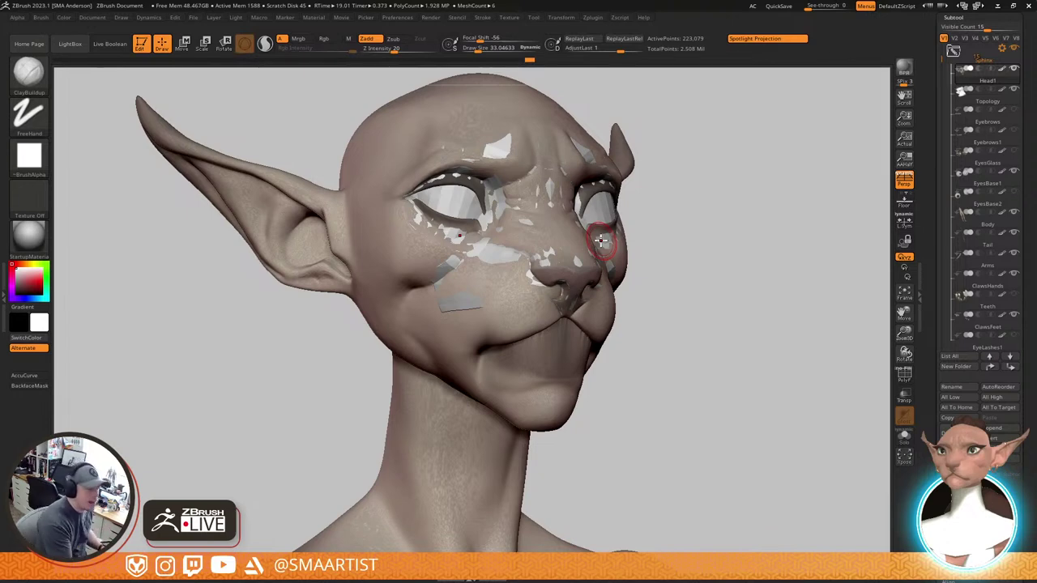
pyautogui.keyDown('shift'); pyautogui.moveTo(600, 229); pyautogui.dragTo(607, 228); pyautogui.keyUp('shift')
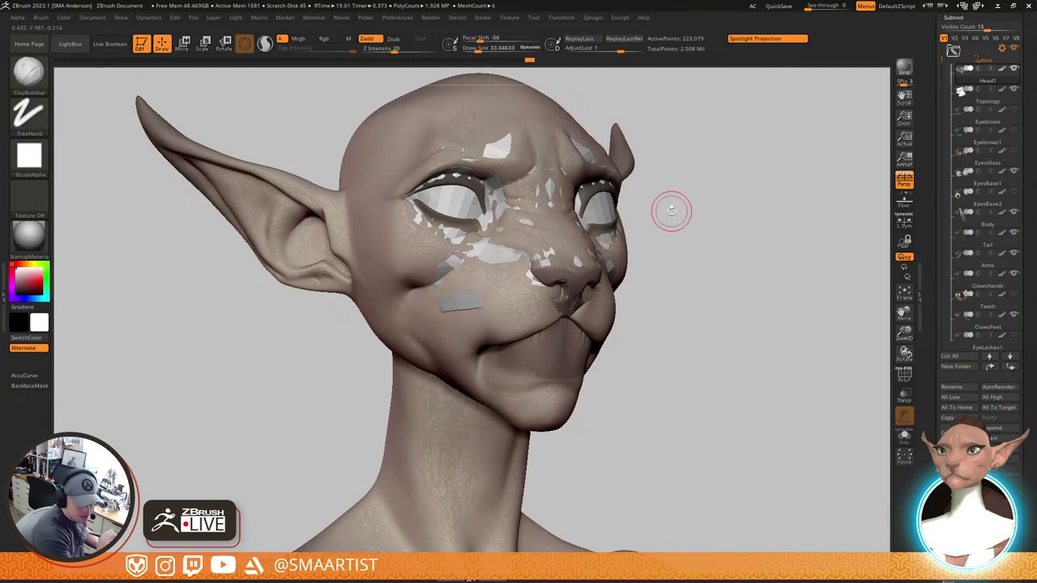
# Select the Topology subtool, show its polyframe, and switch to the ZModeler brush with a draw size of about 25.5
pyautogui.press('Down')
pyautogui.hotkey('shift', 'f')
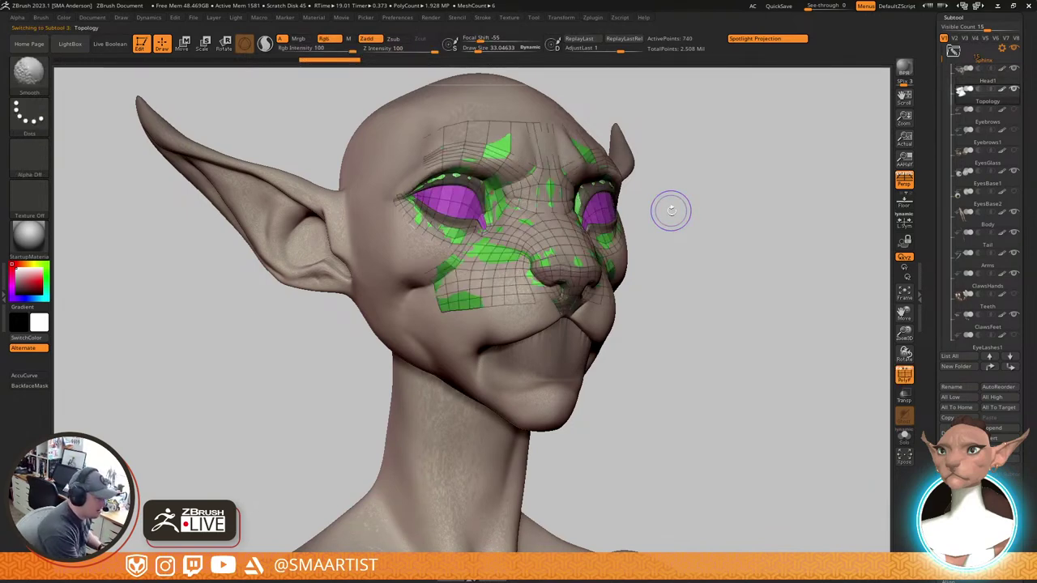
pyautogui.moveTo(566, 255)
pyautogui.mouseDown(button='right')
pyautogui.moveTo(566, 289)
pyautogui.moveTo(563, 274)
pyautogui.mouseUp(button='right')
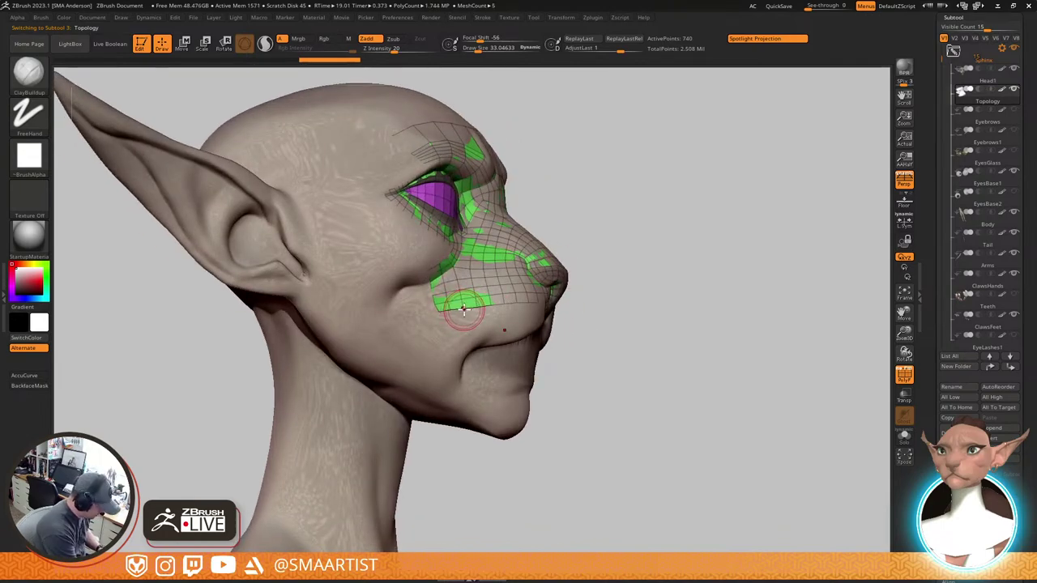
pyautogui.press('b')
pyautogui.press('z')
pyautogui.press('m')
pyautogui.moveTo(450, 306)
pyautogui.keyDown('ctrl'); pyautogui.mouseDown(button='right')
pyautogui.moveTo(434, 320)
pyautogui.moveTo(440, 340)
pyautogui.moveTo(439, 328)
pyautogui.mouseUp(button='right'); pyautogui.keyUp('ctrl')
pyautogui.press('[')
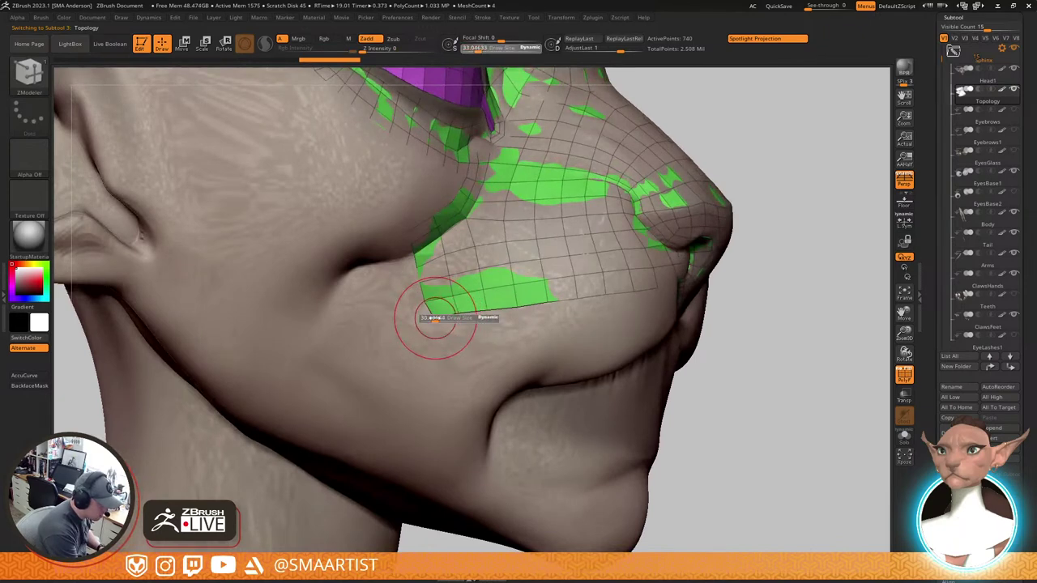
# Reposition the points at the lower rear corner of the cheek topology so they follow the sculpted surface
pyautogui.moveTo(429, 320)
pyautogui.mouseDown()
pyautogui.moveTo(423, 301)
pyautogui.moveTo(454, 297)
pyautogui.mouseUp()
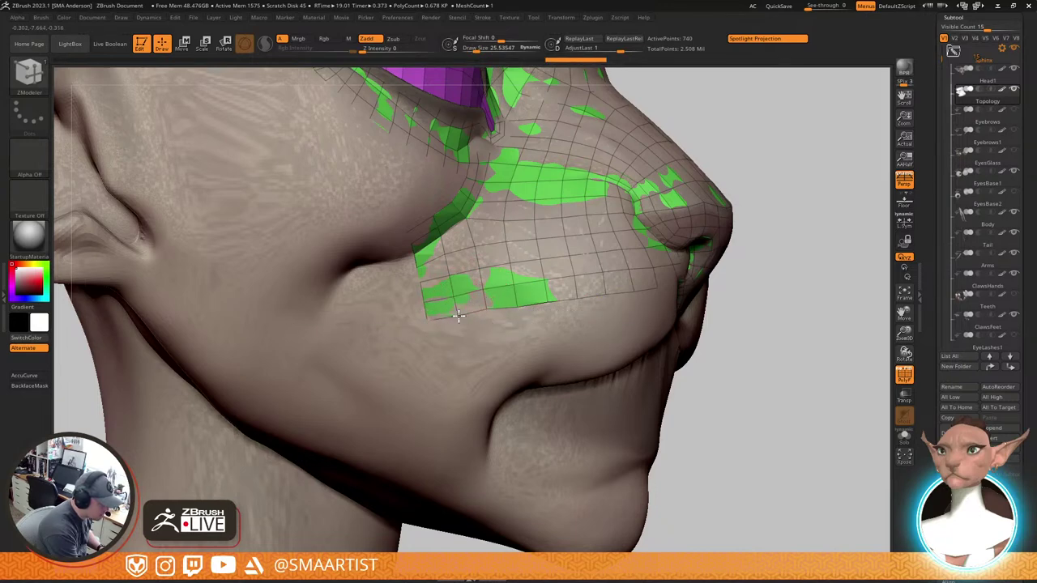
pyautogui.moveTo(478, 289); pyautogui.dragTo(457, 300)
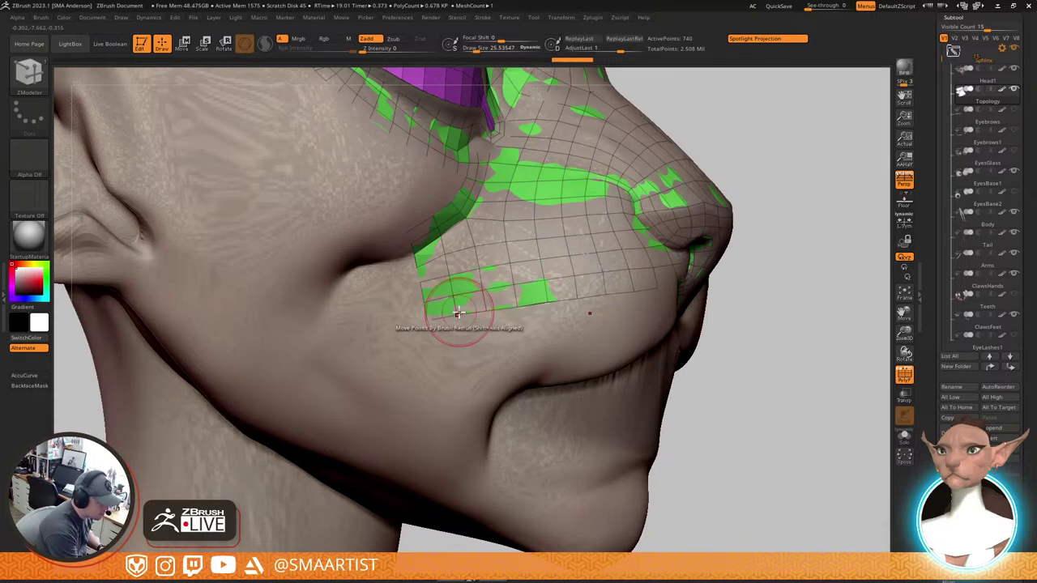
pyautogui.moveTo(429, 326)
pyautogui.keyDown('shift'); pyautogui.mouseDown()
pyautogui.moveTo(514, 294)
pyautogui.moveTo(481, 290)
pyautogui.moveTo(555, 283)
pyautogui.moveTo(519, 306)
pyautogui.moveTo(537, 306)
pyautogui.moveTo(519, 285)
pyautogui.mouseUp(); pyautogui.keyUp('shift')
pyautogui.moveTo(802, 201); pyautogui.dragTo(796, 209)
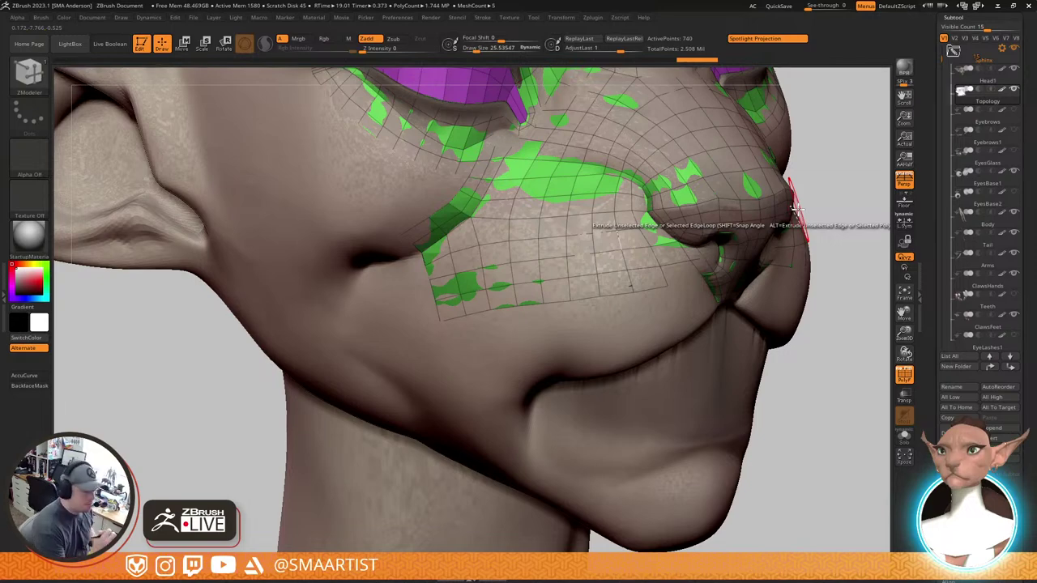
pyautogui.moveTo(733, 284); pyautogui.dragTo(696, 268, button='right')
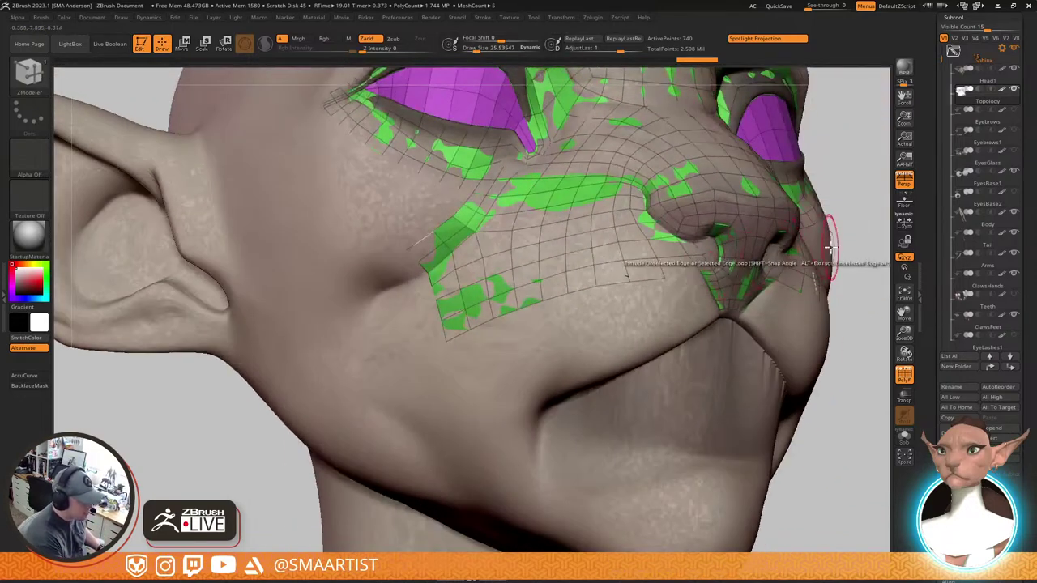
pyautogui.moveTo(822, 267)
pyautogui.keyDown('ctrl'); pyautogui.mouseDown(button='right')
pyautogui.moveTo(793, 248)
pyautogui.moveTo(737, 250)
pyautogui.mouseUp(button='right'); pyautogui.keyUp('ctrl')
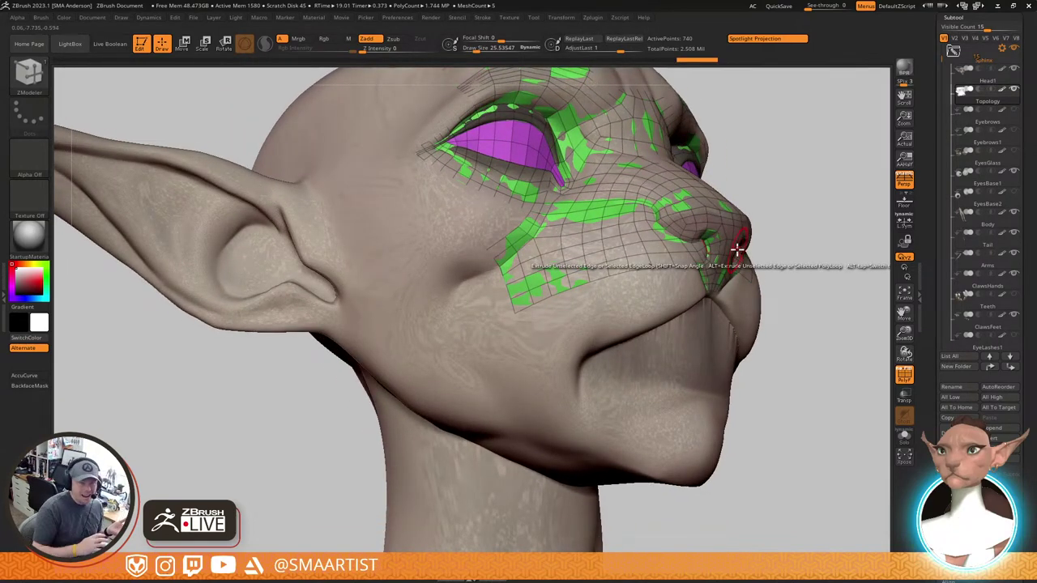
pyautogui.moveTo(673, 278)
pyautogui.mouseDown(button='right')
pyautogui.moveTo(680, 298)
pyautogui.moveTo(692, 291)
pyautogui.moveTo(689, 306)
pyautogui.moveTo(680, 291)
pyautogui.mouseUp(button='right')
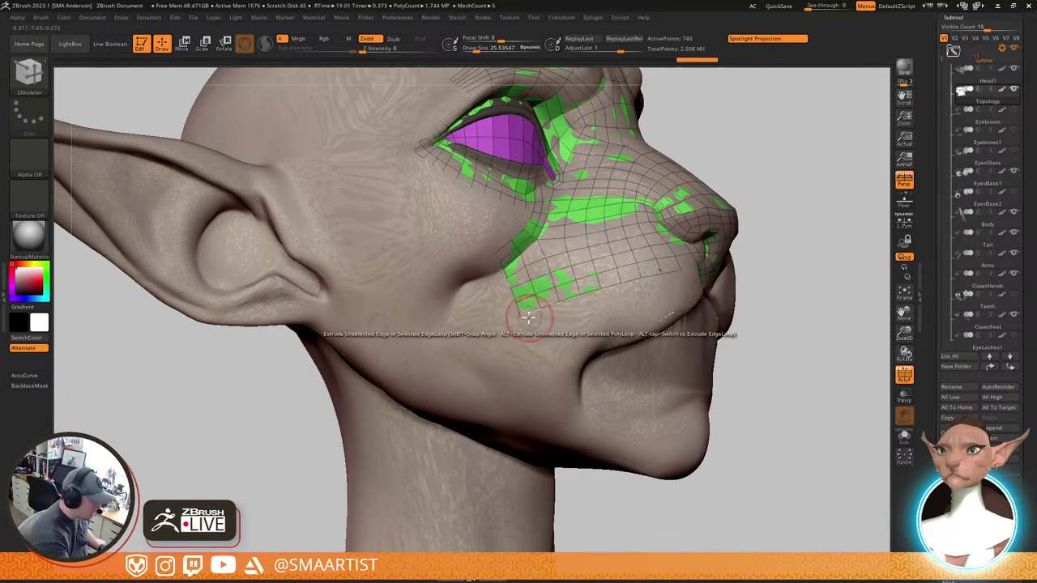
# Even out the lowest row of quads on the cheek patch by moving its border points above the mouth corner
pyautogui.keyDown('ctrl'); pyautogui.moveTo(528, 316); pyautogui.dragTo(527, 340, button='right'); pyautogui.keyUp('ctrl')
pyautogui.moveTo(523, 318); pyautogui.dragTo(614, 298)
pyautogui.moveTo(556, 313); pyautogui.dragTo(557, 321)
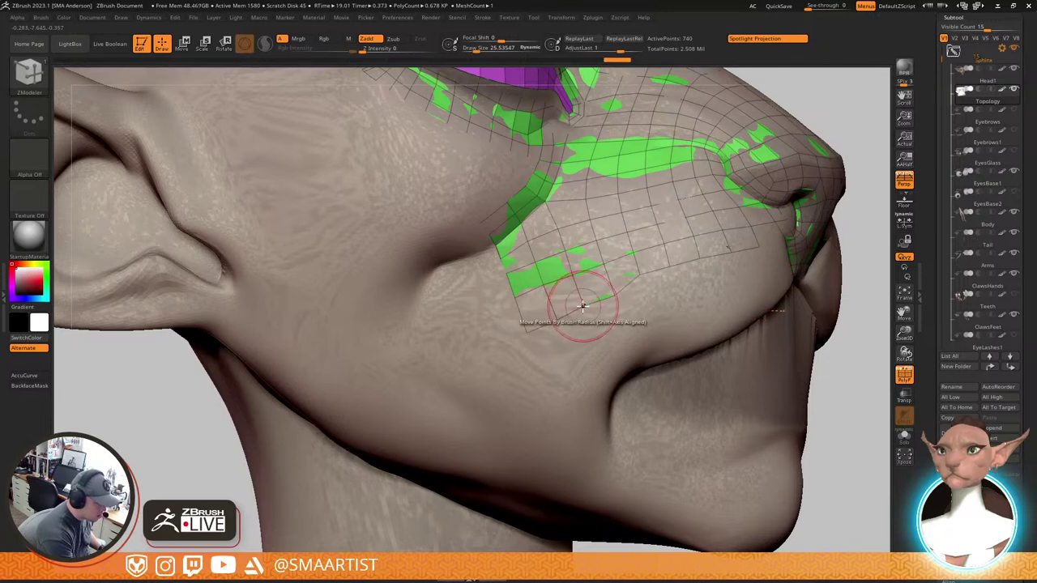
pyautogui.moveTo(640, 276); pyautogui.dragTo(646, 288)
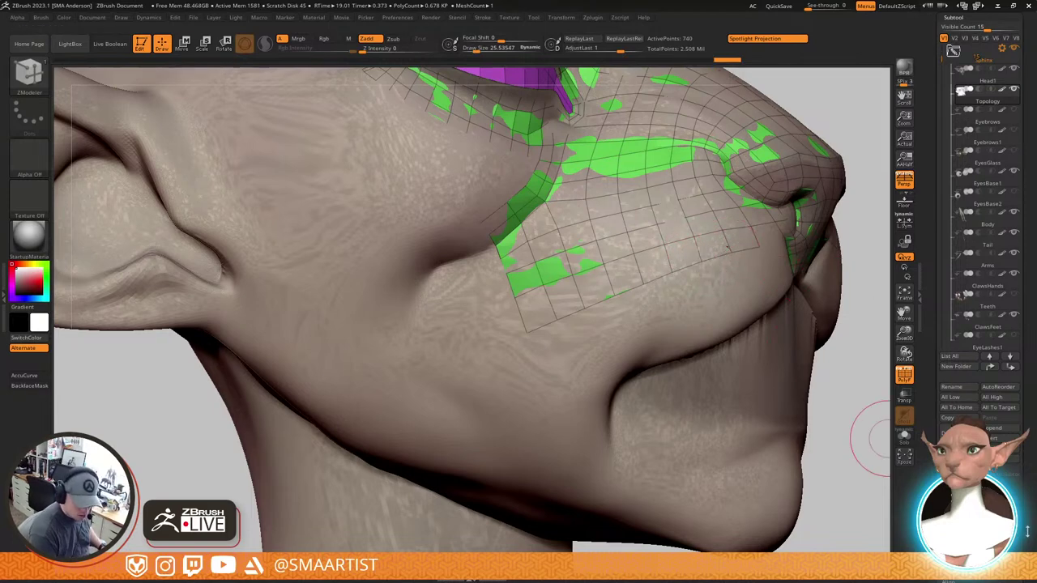
# Apply Mirror And Weld to the Topology mesh to transfer the cheek edits to the other side
pyautogui.moveTo(1027, 531); pyautogui.dragTo(1027, 270)
pyautogui.click(961, 396)
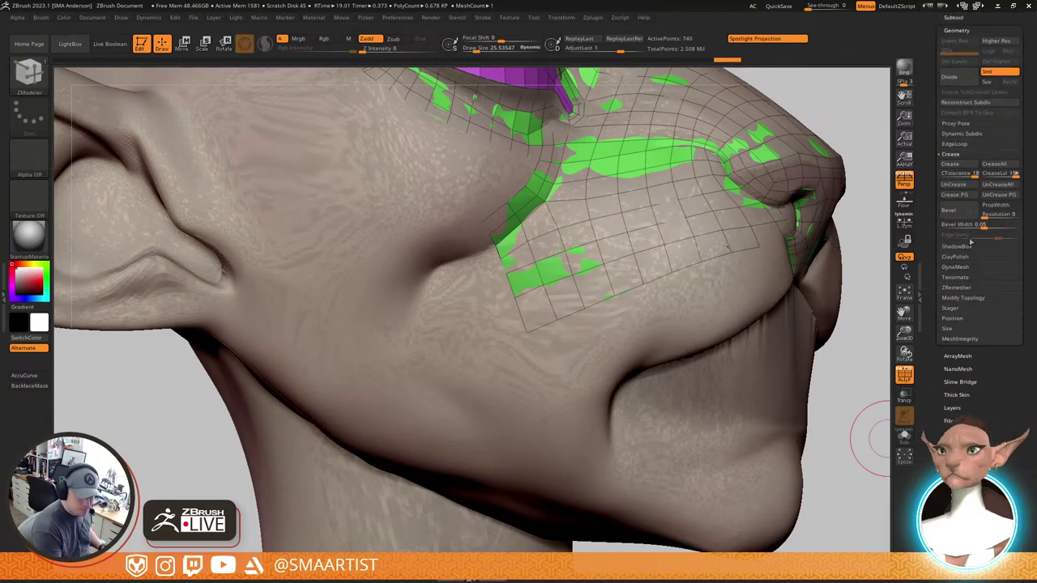
pyautogui.click(964, 298)
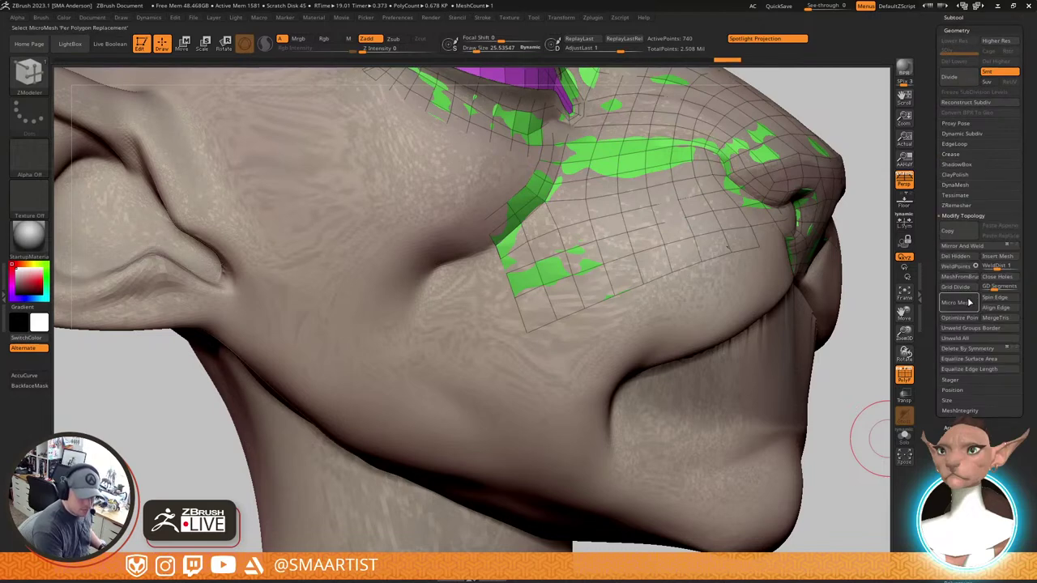
pyautogui.click(964, 246)
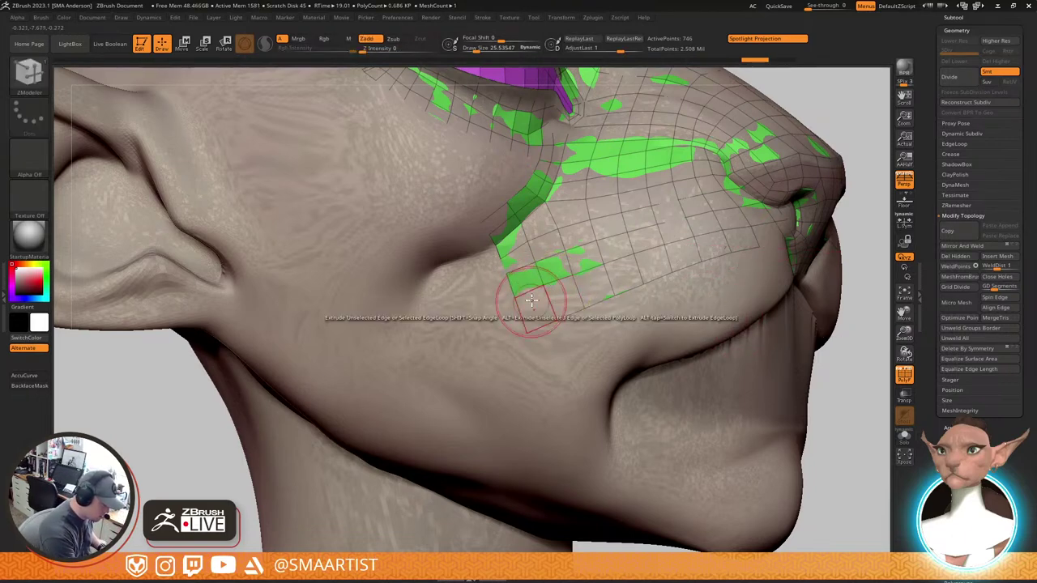
# Adjust the points in the rear columns of the cheek patch and reduce the draw size to about 15
pyautogui.moveTo(516, 296)
pyautogui.mouseDown()
pyautogui.moveTo(521, 306)
pyautogui.moveTo(575, 281)
pyautogui.mouseUp()
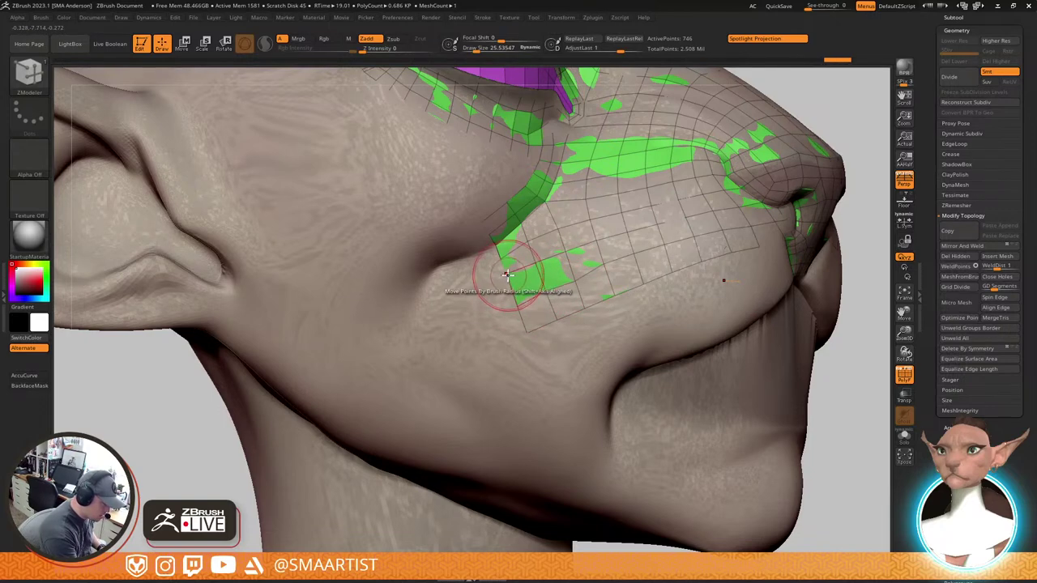
pyautogui.moveTo(507, 274); pyautogui.dragTo(567, 256)
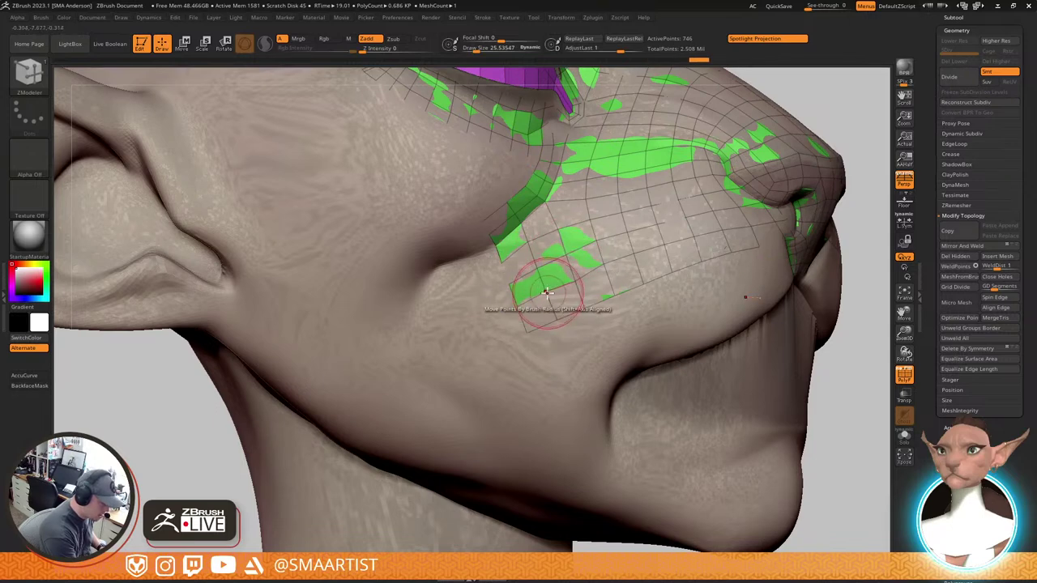
pyautogui.moveTo(549, 293); pyautogui.dragTo(522, 314)
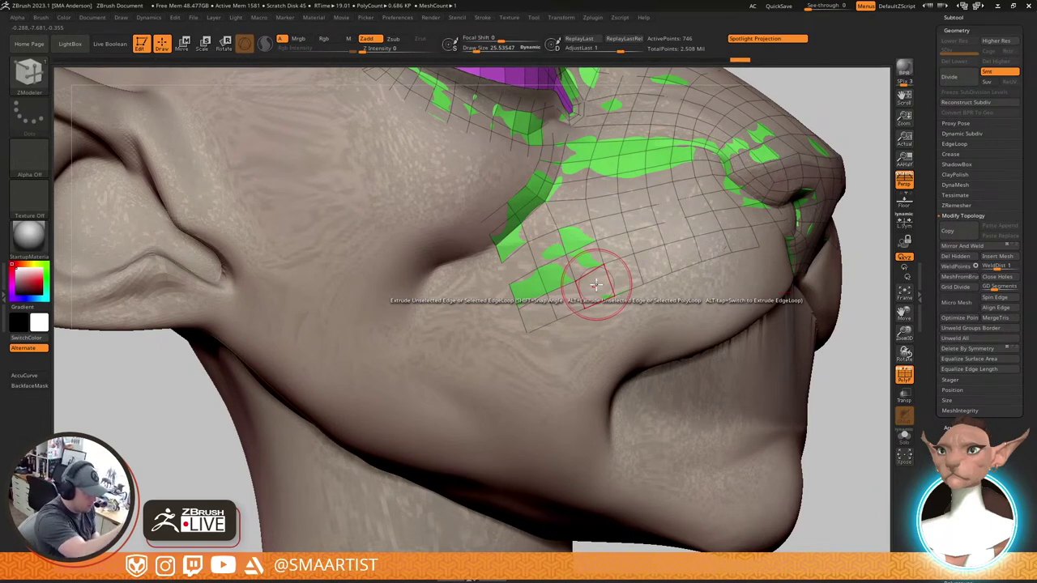
pyautogui.moveTo(595, 243)
pyautogui.mouseDown()
pyautogui.moveTo(606, 270)
pyautogui.moveTo(640, 255)
pyautogui.moveTo(597, 246)
pyautogui.mouseUp()
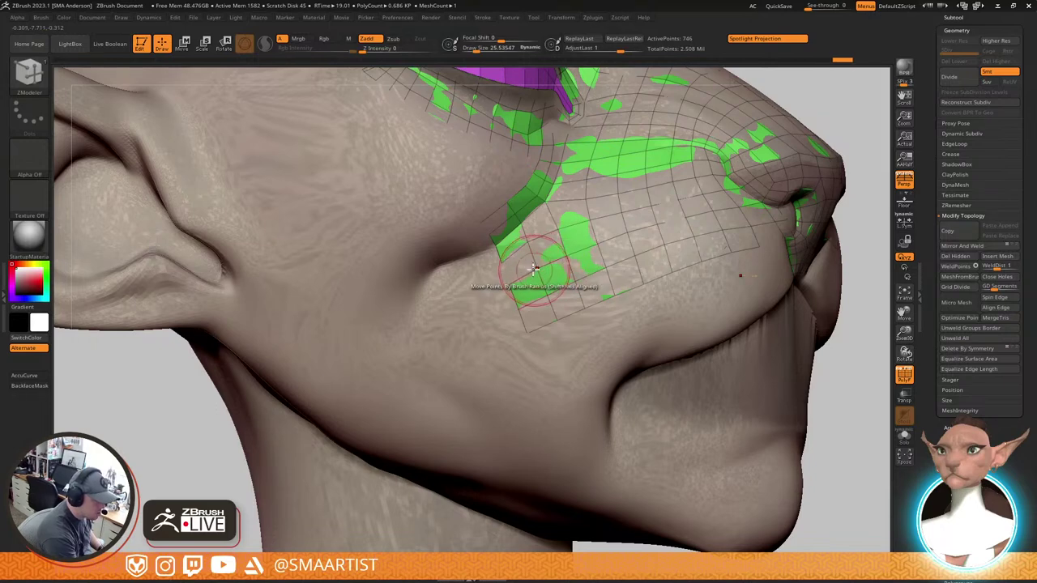
pyautogui.press('s')
pyautogui.moveTo(530, 245); pyautogui.dragTo(529, 245)
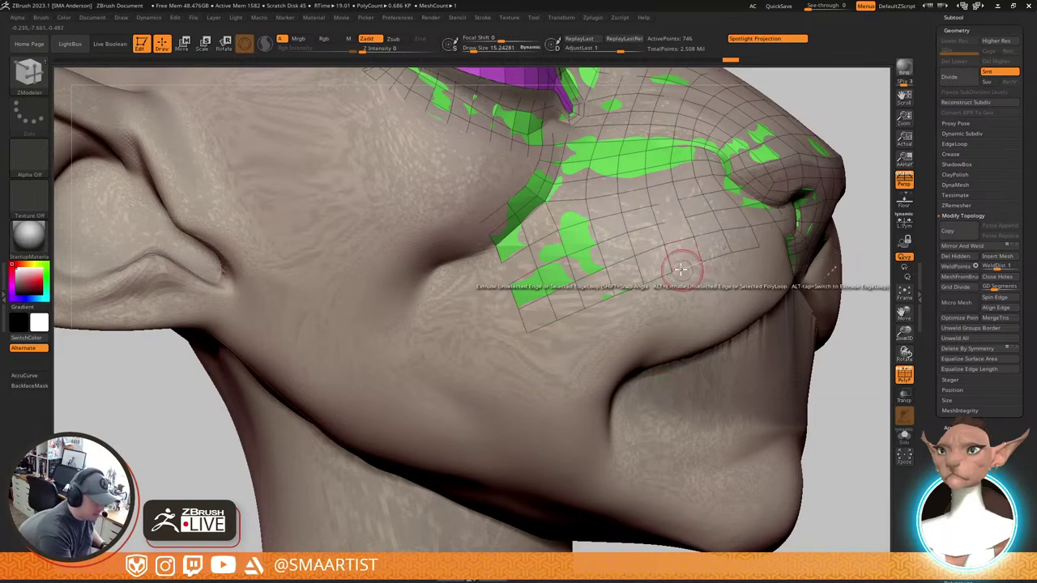
# Isolate the Topology mesh, delete the stray polygons bridging the cheeks below the nose, and bring back the full head
pyautogui.moveTo(683, 270); pyautogui.dragTo(751, 230, button='right')
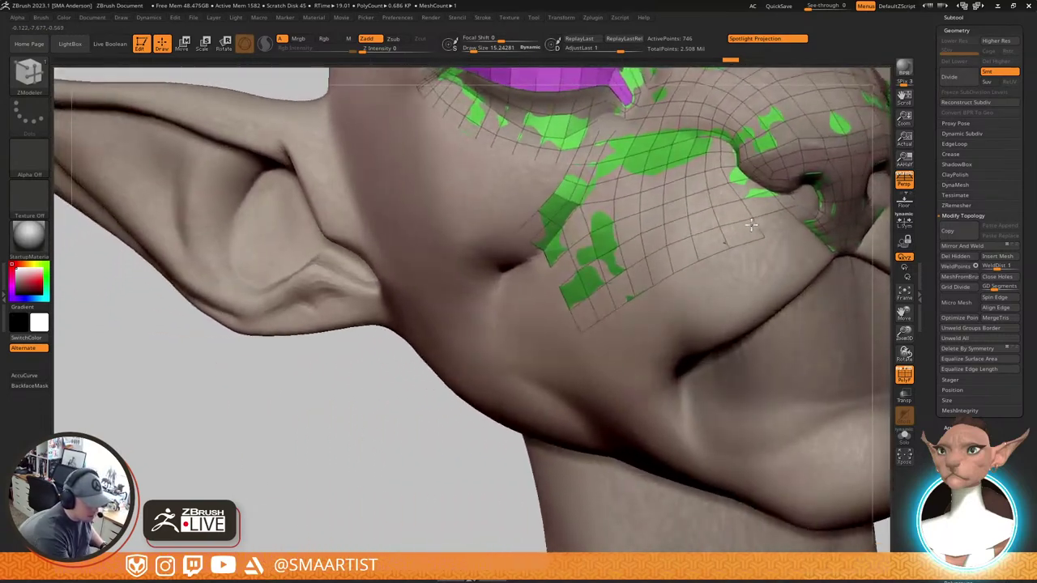
pyautogui.hotkey('shift', 's')
pyautogui.moveTo(759, 270)
pyautogui.mouseDown(button='right')
pyautogui.moveTo(776, 206)
pyautogui.moveTo(835, 209)
pyautogui.moveTo(828, 232)
pyautogui.moveTo(829, 222)
pyautogui.moveTo(718, 302)
pyautogui.mouseUp(button='right')
pyautogui.hotkey('ctrl', 'shift')
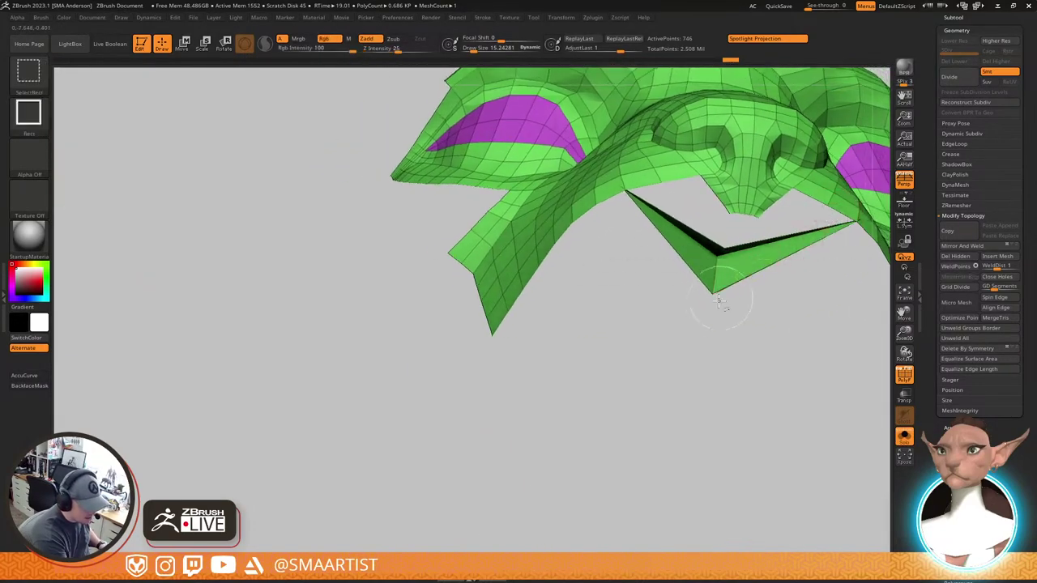
pyautogui.moveTo(697, 240)
pyautogui.keyDown('ctrl'); pyautogui.keyDown('alt'); pyautogui.keyDown('shift'); pyautogui.mouseDown()
pyautogui.moveTo(745, 243)
pyautogui.moveTo(729, 297)
pyautogui.mouseUp(); pyautogui.keyUp('shift'); pyautogui.keyUp('alt'); pyautogui.keyUp('ctrl')
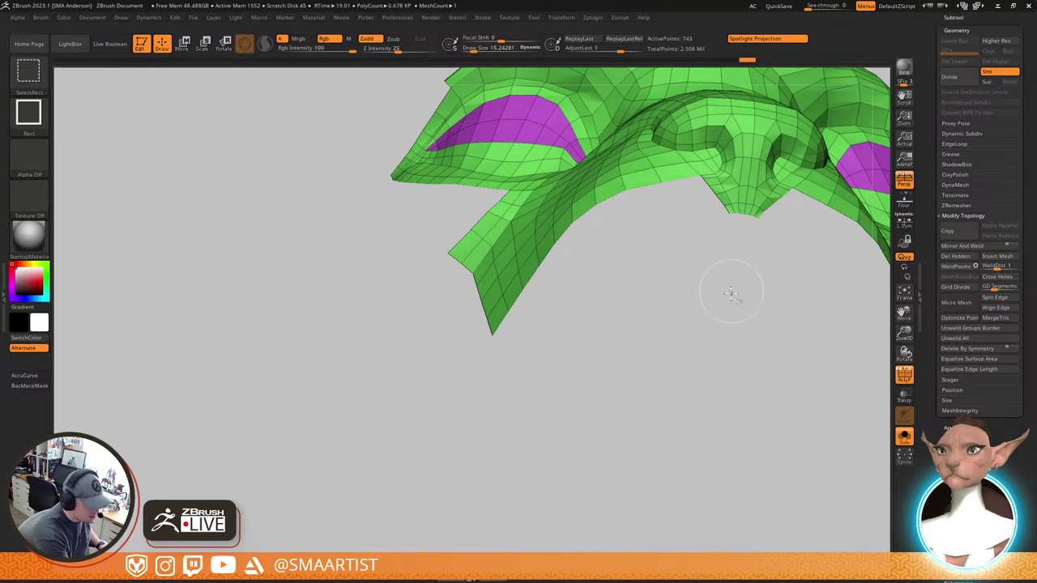
pyautogui.moveTo(760, 258); pyautogui.dragTo(613, 311, button='right')
pyautogui.click(964, 258)
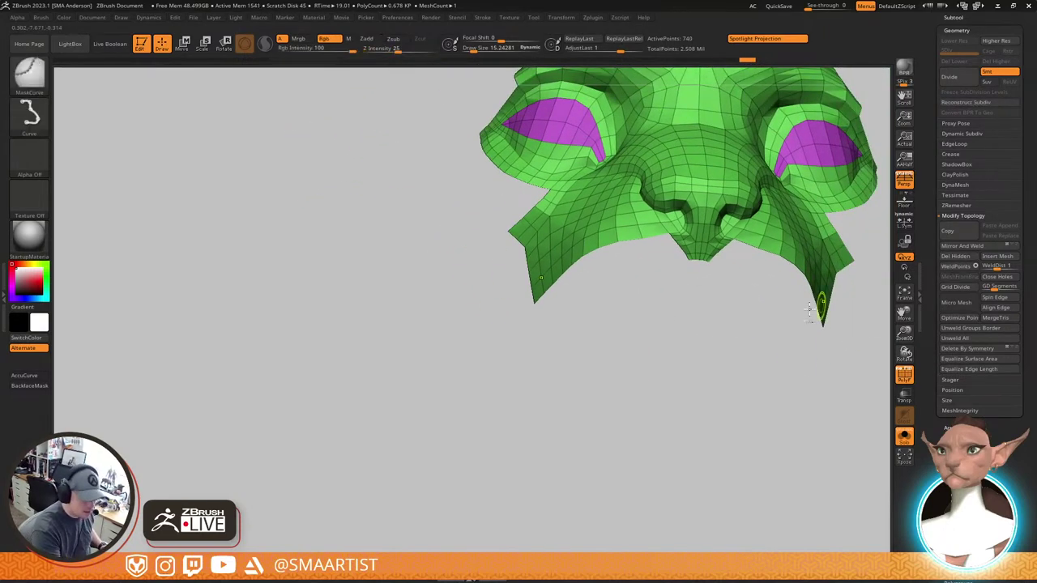
pyautogui.moveTo(820, 301)
pyautogui.keyDown('ctrl'); pyautogui.mouseDown(button='right')
pyautogui.moveTo(732, 210)
pyautogui.moveTo(782, 236)
pyautogui.moveTo(764, 324)
pyautogui.moveTo(754, 315)
pyautogui.mouseUp(button='right'); pyautogui.keyUp('ctrl')
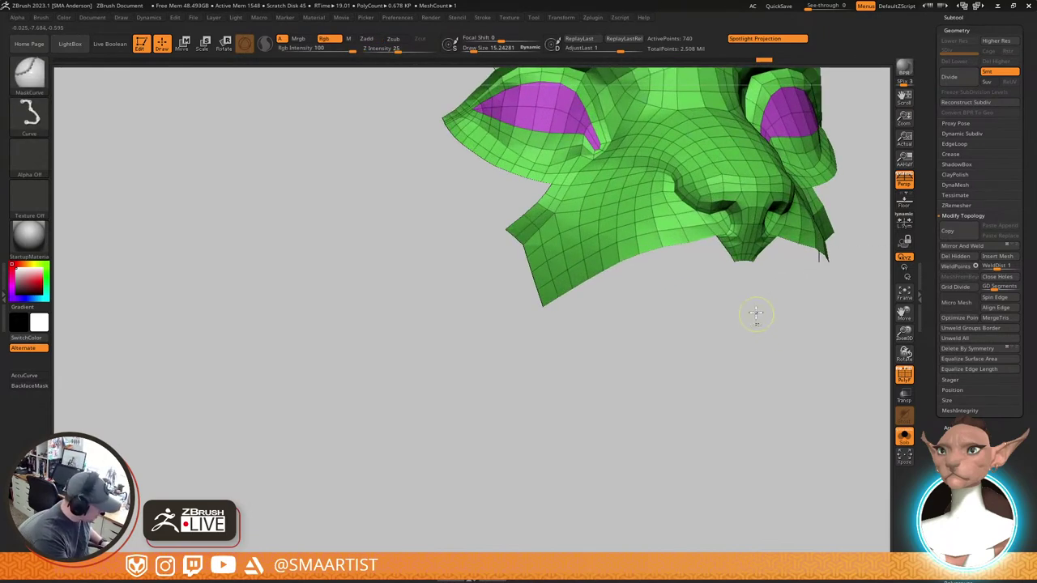
pyautogui.hotkey('ctrl', 'shift', 's')
pyautogui.moveTo(749, 245)
pyautogui.mouseDown(button='right')
pyautogui.moveTo(671, 296)
pyautogui.moveTo(681, 303)
pyautogui.moveTo(613, 278)
pyautogui.mouseUp(button='right')
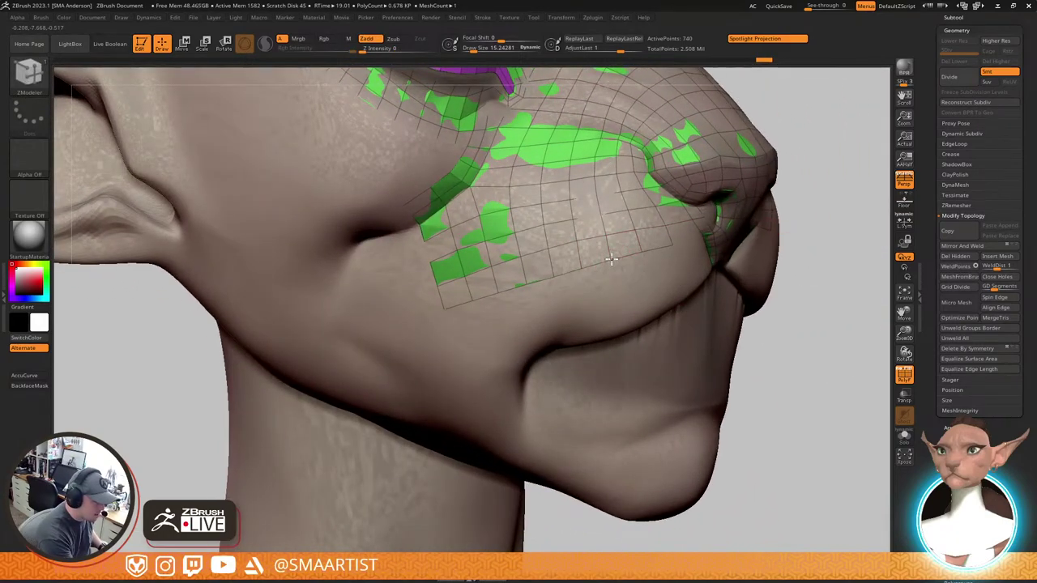
pyautogui.moveTo(613, 260); pyautogui.dragTo(638, 251, button='right')
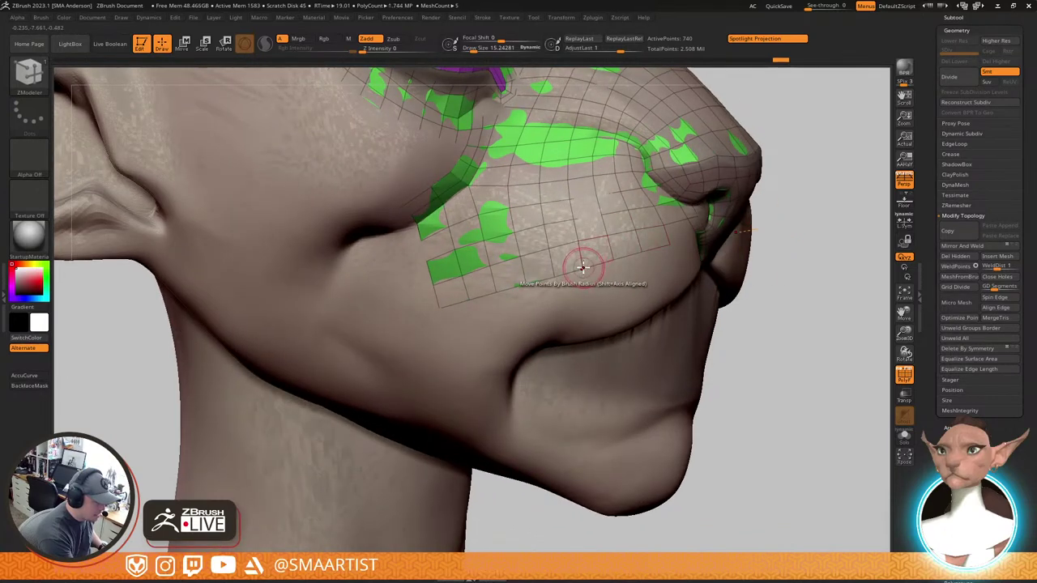
# Smooth and reposition the points along the cheek patch's lower border and beside the nostril, using a draw size of about 15
pyautogui.moveTo(554, 278); pyautogui.dragTo(556, 277)
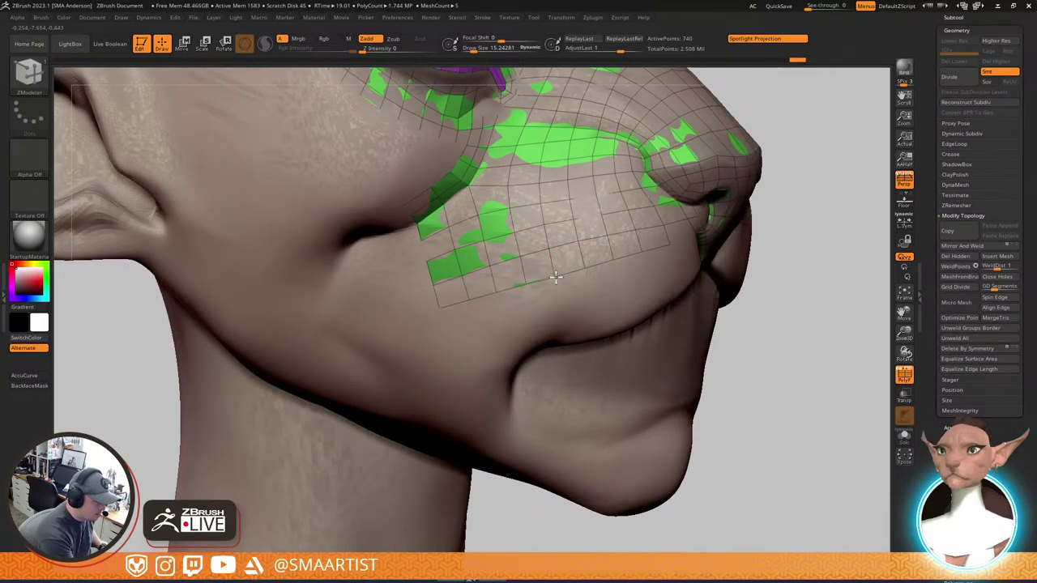
pyautogui.moveTo(556, 276); pyautogui.dragTo(551, 303, button='right')
pyautogui.keyDown('shift'); pyautogui.moveTo(551, 303); pyautogui.dragTo(591, 282); pyautogui.keyUp('shift')
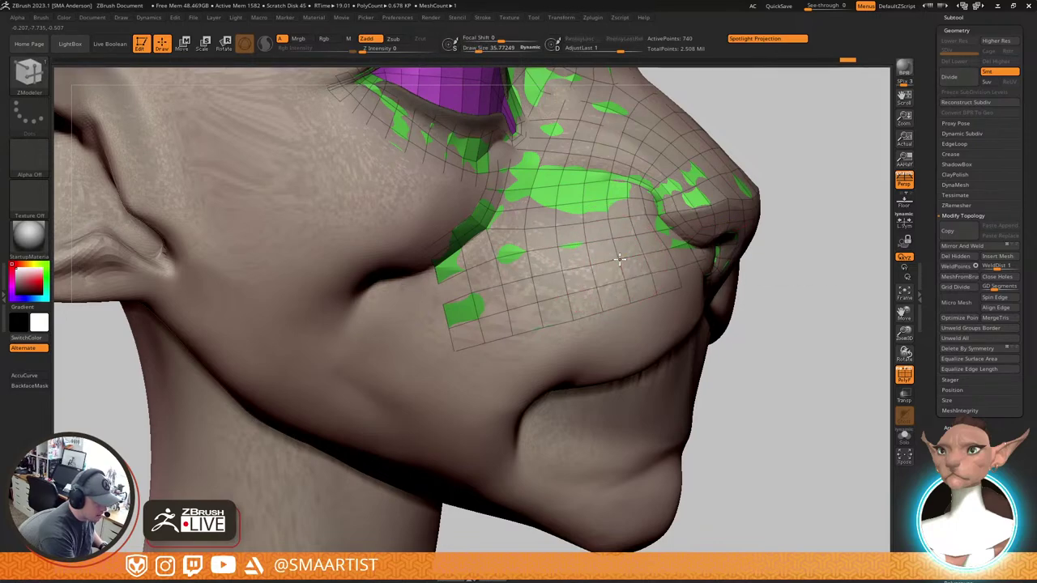
pyautogui.moveTo(625, 259)
pyautogui.mouseDown(button='right')
pyautogui.moveTo(692, 289)
pyautogui.moveTo(660, 252)
pyautogui.mouseUp(button='right')
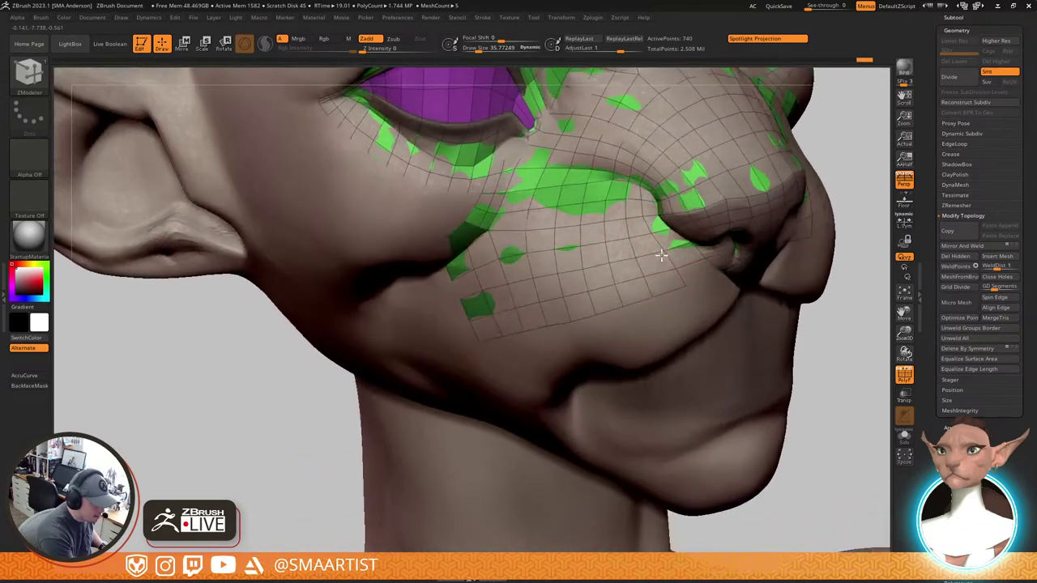
pyautogui.press('s')
pyautogui.moveTo(658, 252); pyautogui.dragTo(657, 251)
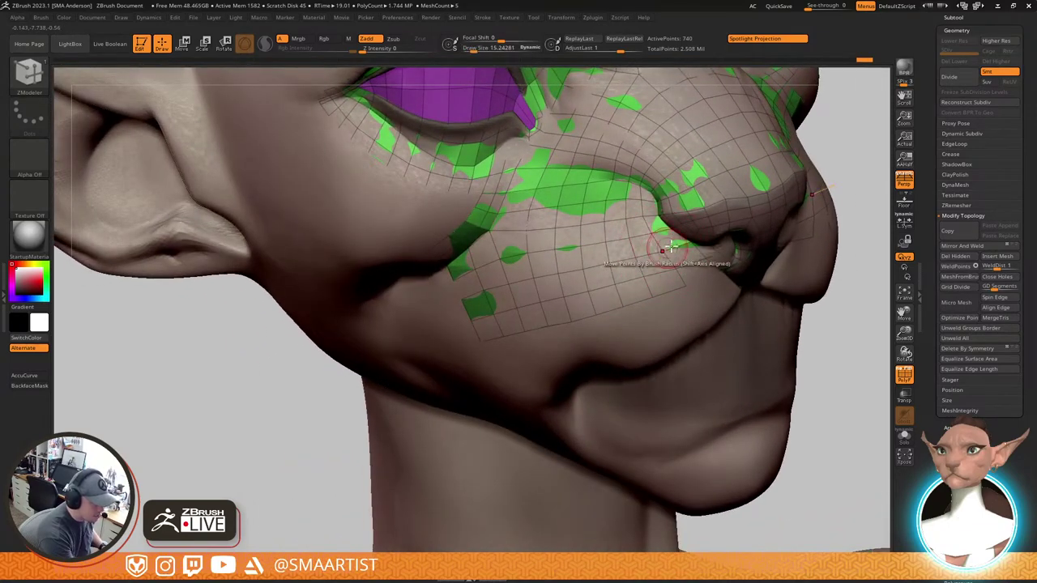
# Examine the muzzle, cheek and eye topology from the side, front and below to plan how the patches should connect
pyautogui.moveTo(673, 269); pyautogui.dragTo(705, 266, button='right')
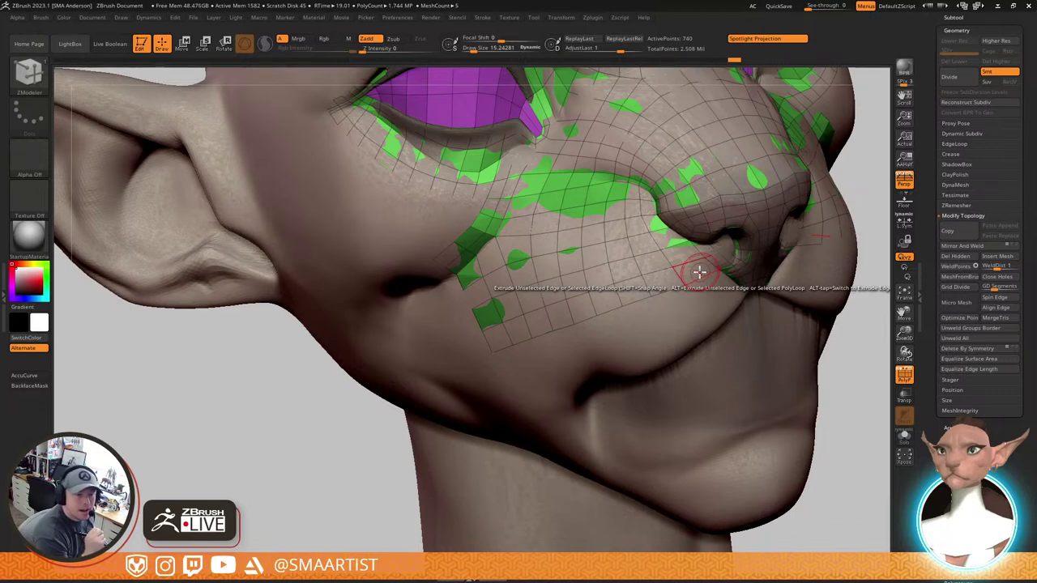
pyautogui.moveTo(666, 294); pyautogui.dragTo(655, 322, button='right')
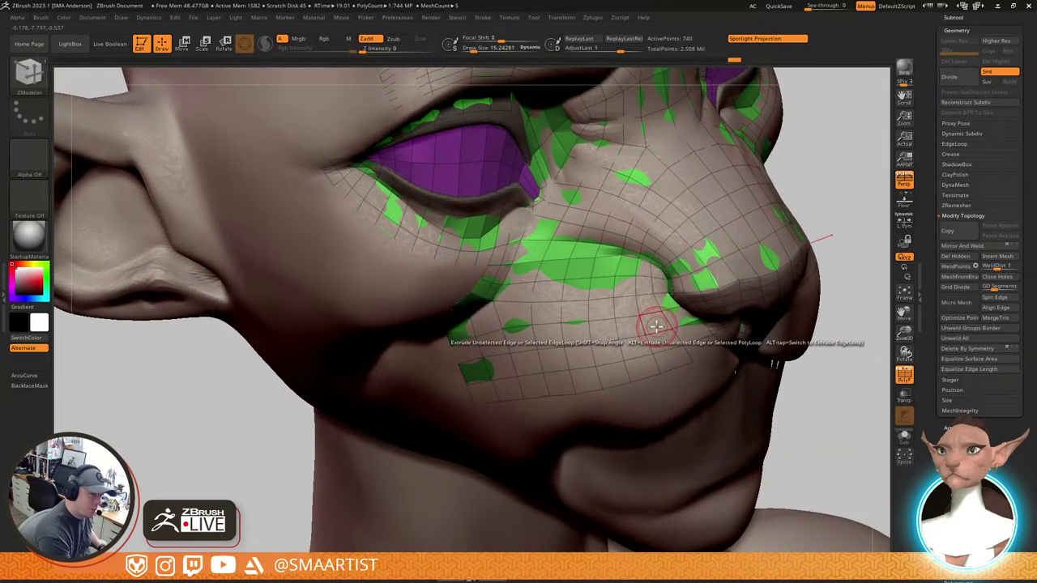
pyautogui.moveTo(654, 342); pyautogui.dragTo(697, 258, button='right')
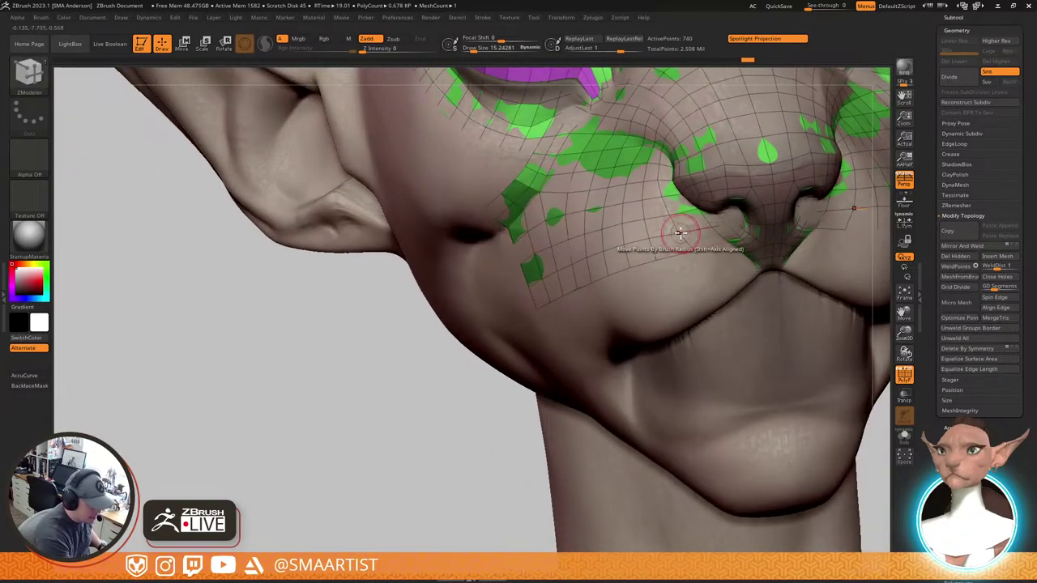
pyautogui.moveTo(708, 257); pyautogui.dragTo(656, 259, button='right')
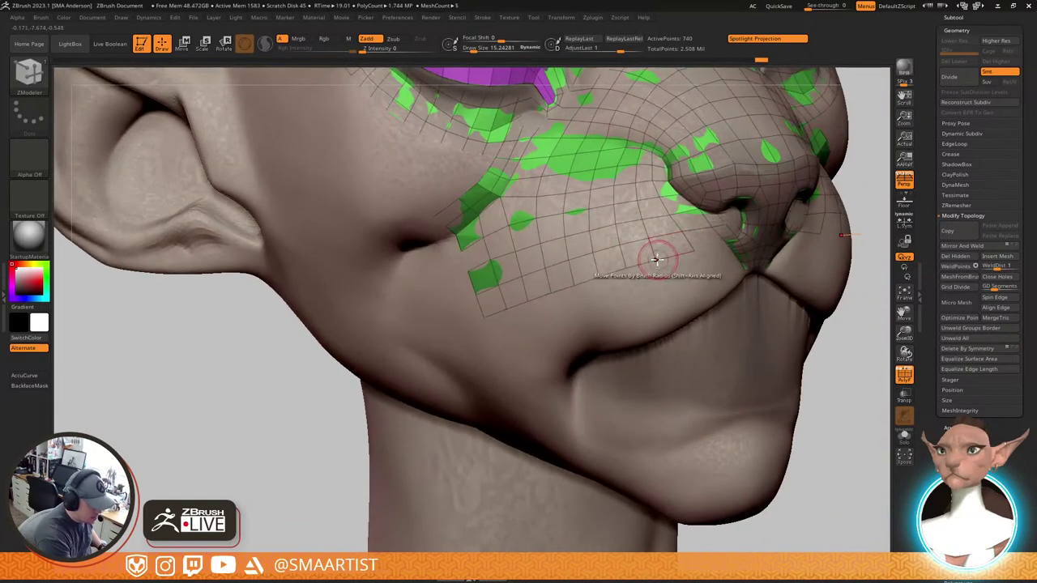
pyautogui.moveTo(721, 245)
pyautogui.mouseDown(button='right')
pyautogui.moveTo(766, 232)
pyautogui.moveTo(764, 259)
pyautogui.moveTo(764, 230)
pyautogui.moveTo(793, 247)
pyautogui.moveTo(775, 271)
pyautogui.moveTo(757, 234)
pyautogui.moveTo(763, 272)
pyautogui.moveTo(640, 355)
pyautogui.mouseUp(button='right')
pyautogui.hotkey('ctrl', 'alt', 's')
pyautogui.hotkey('ctrl', 'shift', 's')
pyautogui.press('b')
pyautogui.press('z')
pyautogui.press('m')
pyautogui.moveTo(685, 293)
pyautogui.mouseDown(button='right')
pyautogui.moveTo(721, 276)
pyautogui.moveTo(726, 339)
pyautogui.moveTo(697, 280)
pyautogui.mouseUp(button='right')
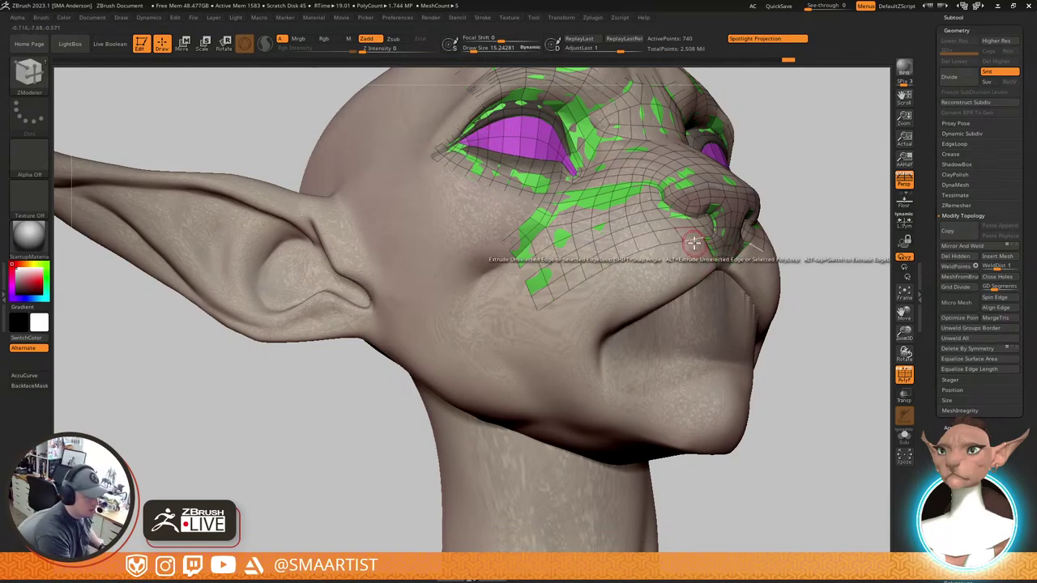
pyautogui.moveTo(682, 298); pyautogui.dragTo(765, 296, button='right')
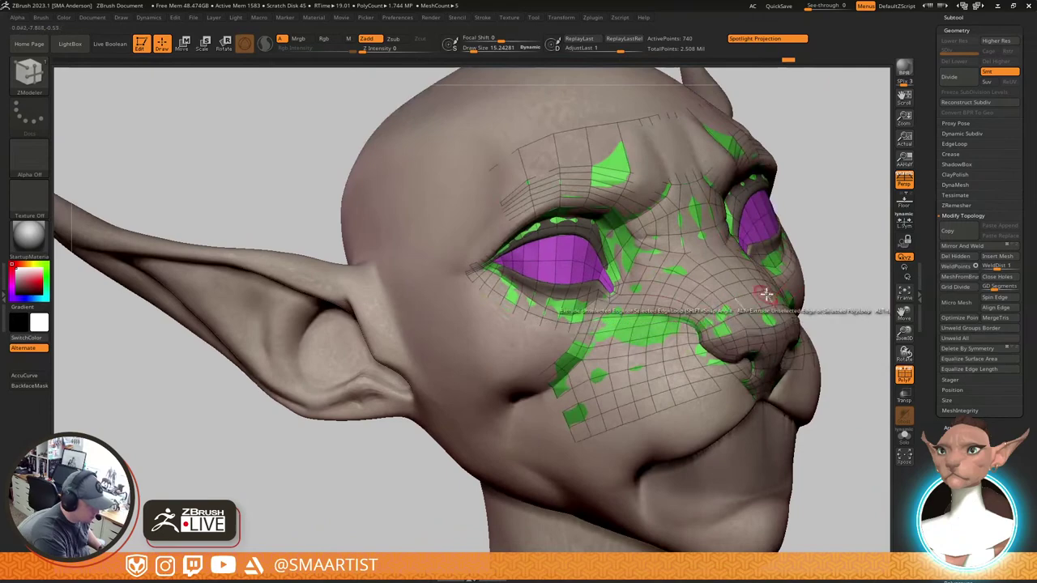
pyautogui.moveTo(772, 256); pyautogui.dragTo(771, 331, button='right')
pyautogui.moveTo(725, 294)
pyautogui.mouseDown(button='right')
pyautogui.moveTo(734, 254)
pyautogui.moveTo(688, 273)
pyautogui.moveTo(710, 291)
pyautogui.moveTo(702, 302)
pyautogui.moveTo(734, 410)
pyautogui.moveTo(592, 362)
pyautogui.moveTo(655, 308)
pyautogui.moveTo(645, 305)
pyautogui.moveTo(683, 301)
pyautogui.moveTo(675, 288)
pyautogui.mouseUp(button='right')
# Extrude the first quads down onto the cheek from the border strip below the eye's outer corner with ZModeler
pyautogui.press('ctrl')
pyautogui.press('b')
pyautogui.press('z')
pyautogui.press('m')
pyautogui.hotkey('ctrl', 's')
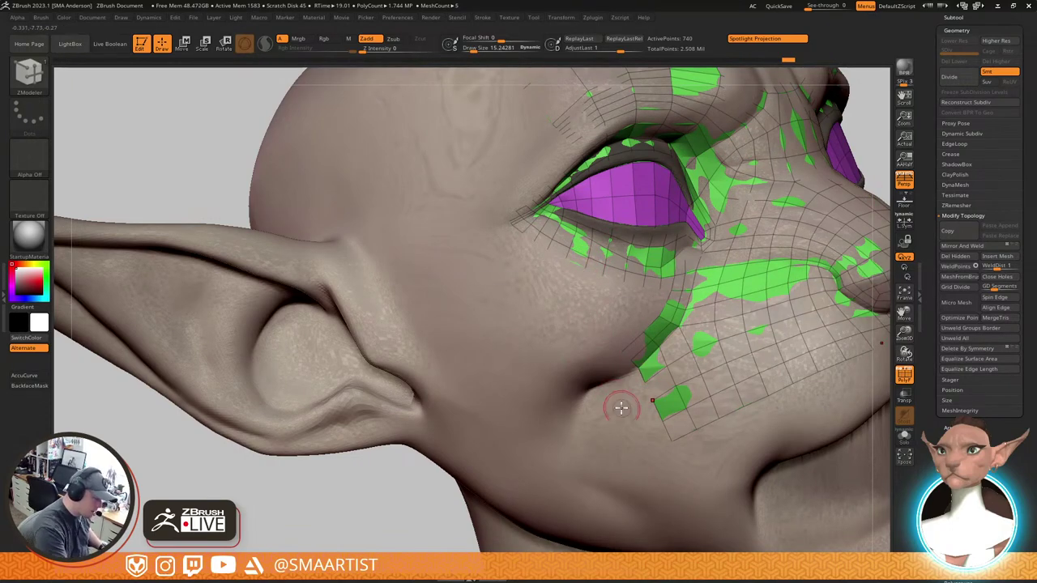
pyautogui.moveTo(646, 424); pyautogui.dragTo(633, 359, button='right')
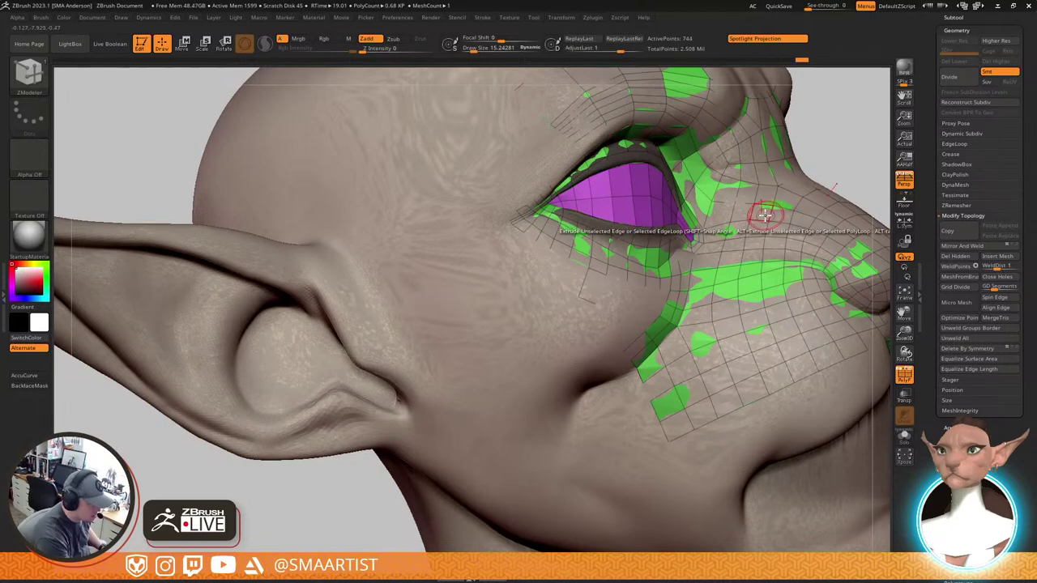
pyautogui.moveTo(578, 264); pyautogui.dragTo(568, 293)
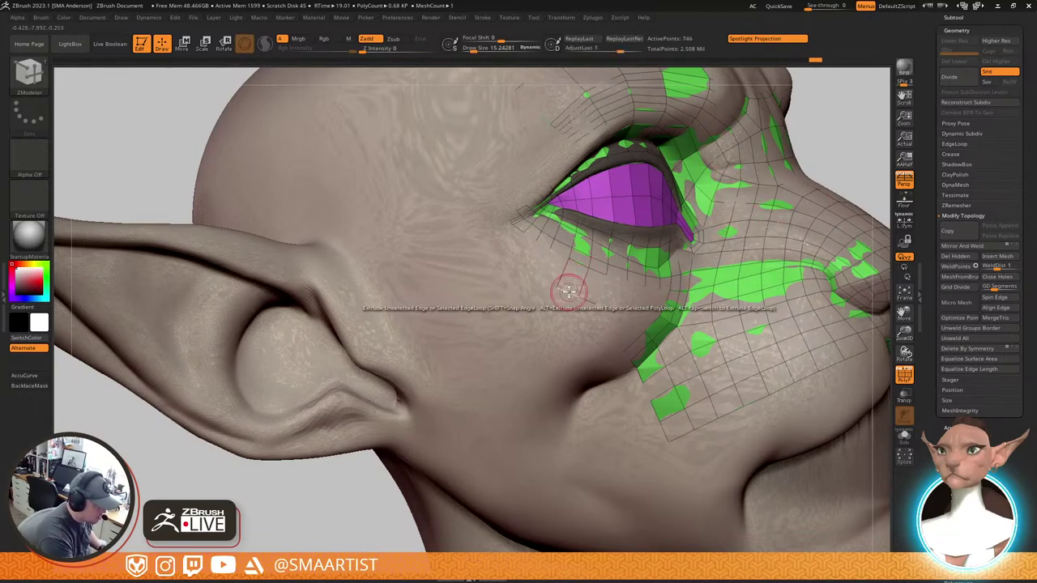
# Ghost the head sculpt behind the topology, continue extruding the quad row below the eye, and reduce the draw size to about 8
pyautogui.hotkey('shift', 't')
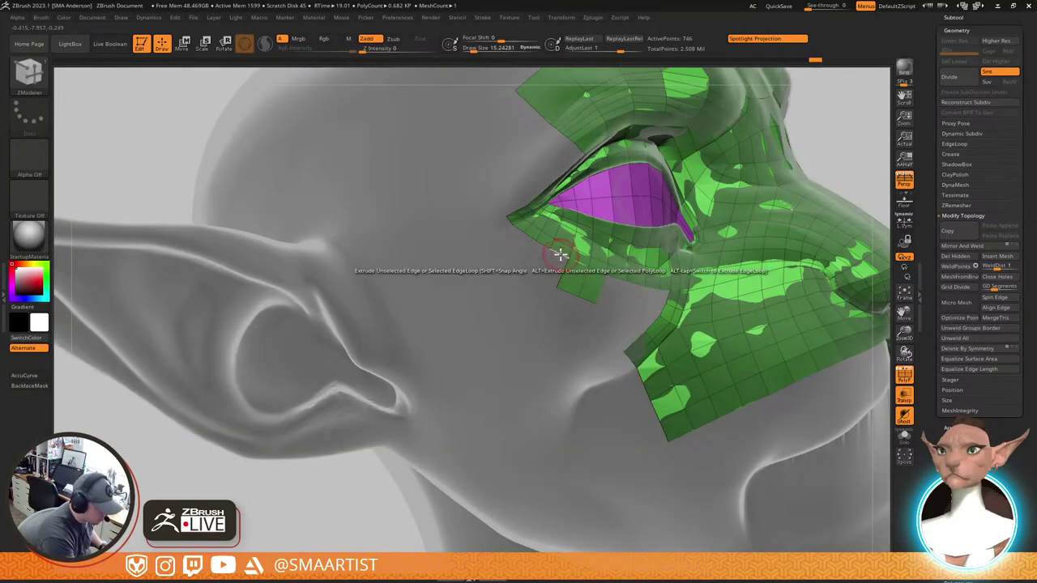
pyautogui.moveTo(559, 254); pyautogui.dragTo(550, 282)
pyautogui.click(597, 284)
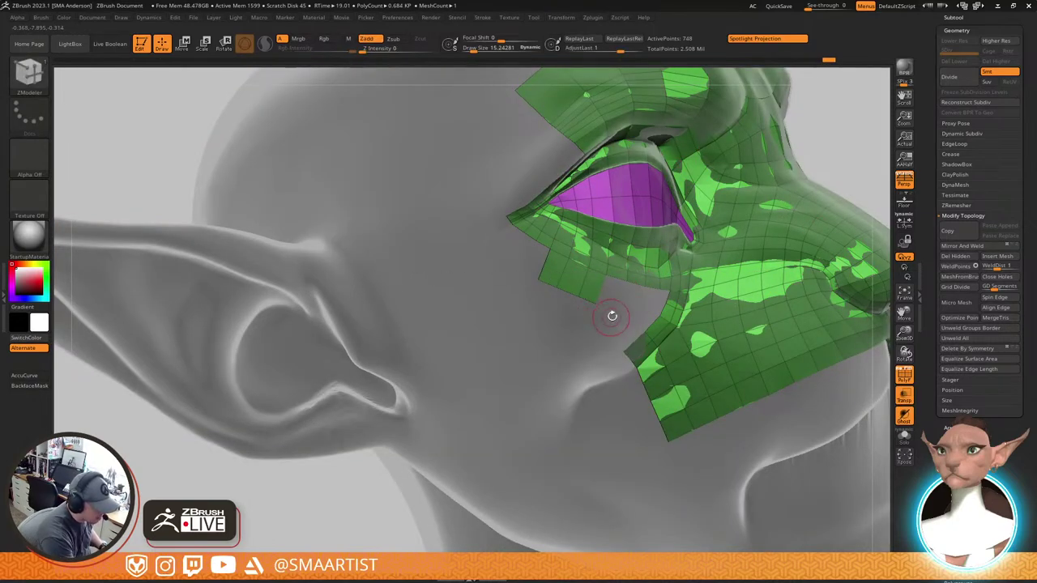
pyautogui.moveTo(611, 315); pyautogui.dragTo(641, 271)
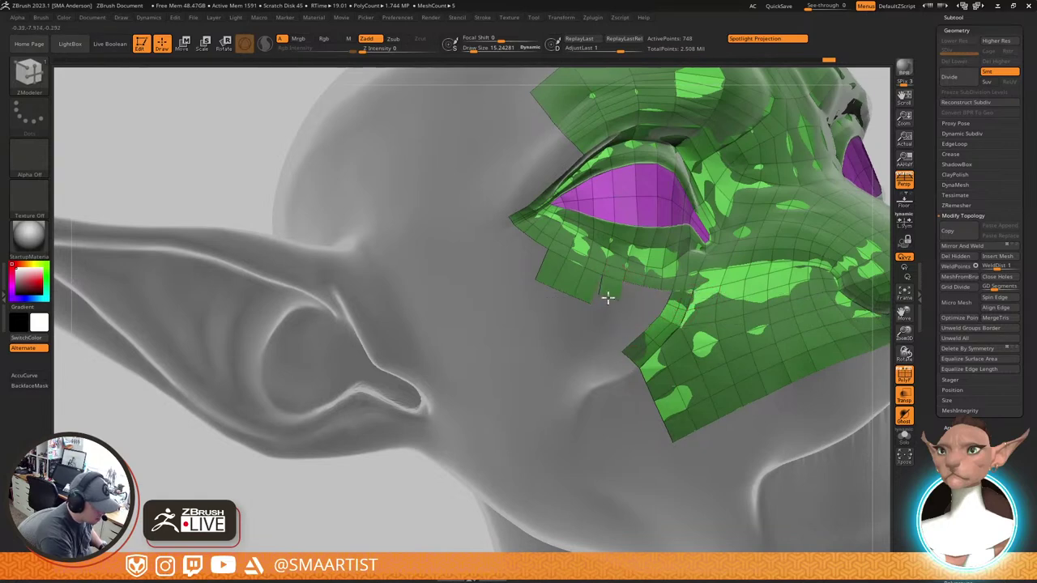
pyautogui.press('s')
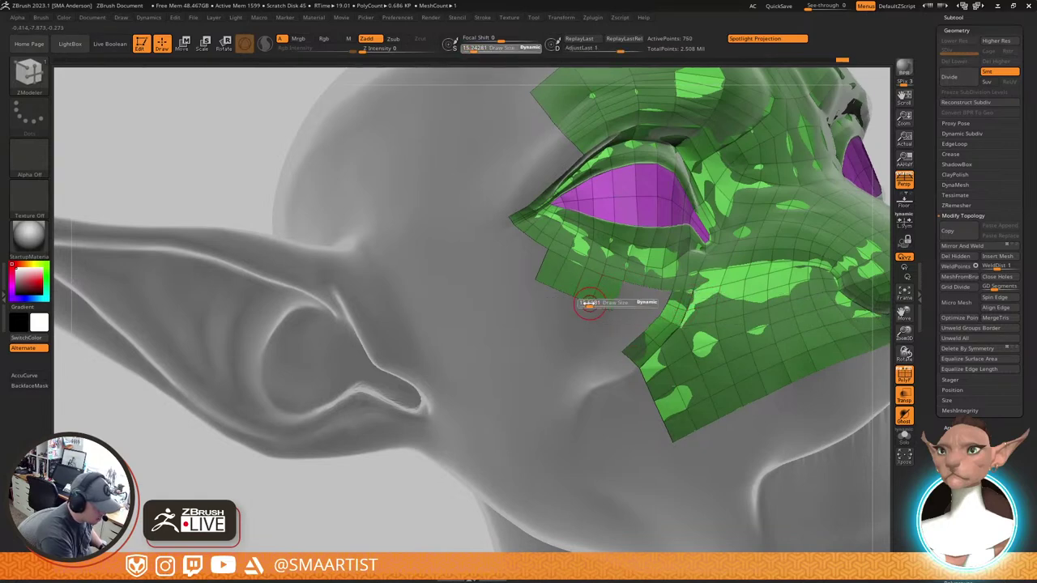
pyautogui.moveTo(590, 304)
pyautogui.mouseDown()
pyautogui.moveTo(576, 319)
pyautogui.moveTo(576, 295)
pyautogui.mouseUp()
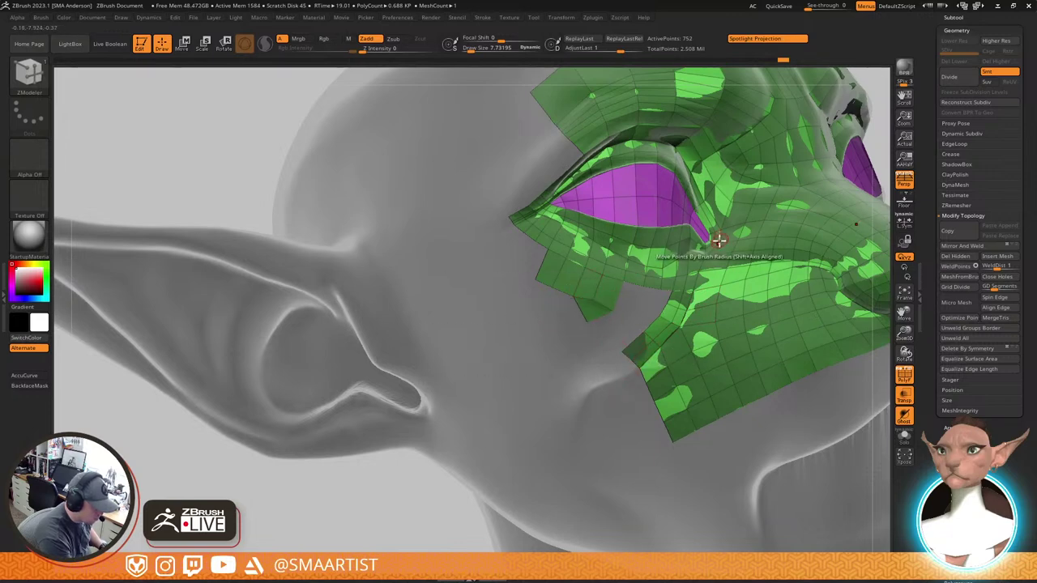
pyautogui.moveTo(647, 335); pyautogui.dragTo(623, 342, button='right')
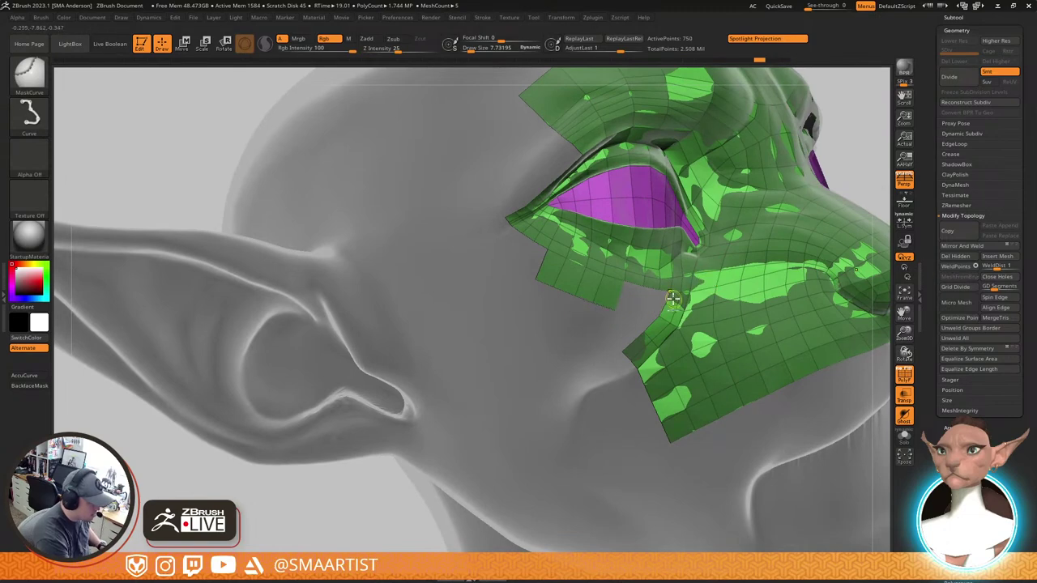
# Extrude quads backward and upward from the rear corner of the cheek strip with ZModeler and adjust their corner points
pyautogui.press('b')
pyautogui.press('z')
pyautogui.press('m')
pyautogui.moveTo(683, 293)
pyautogui.mouseDown(button='right')
pyautogui.moveTo(641, 284)
pyautogui.moveTo(640, 267)
pyautogui.moveTo(624, 278)
pyautogui.mouseUp(button='right')
pyautogui.moveTo(594, 284); pyautogui.dragTo(595, 307)
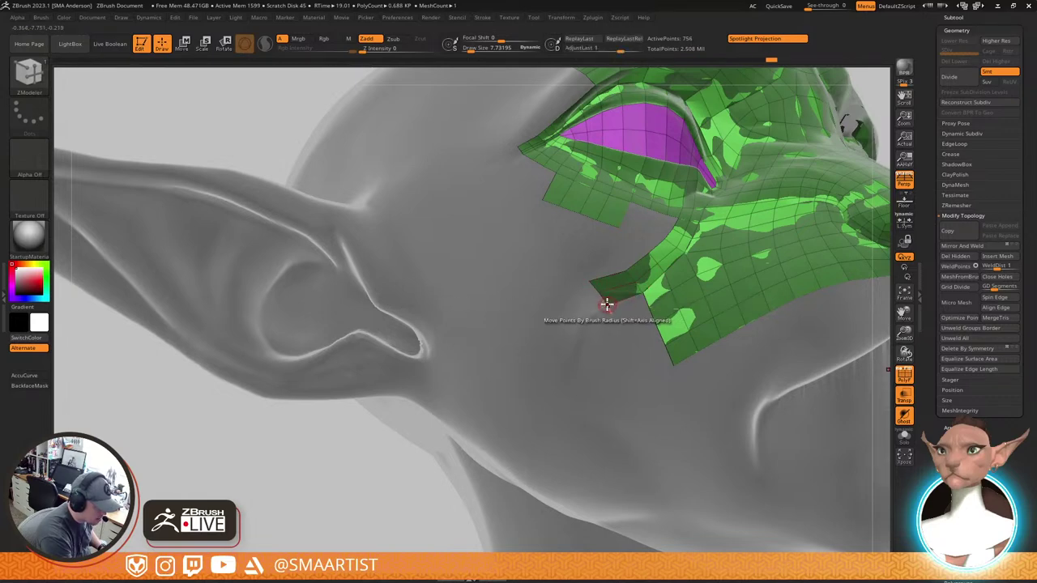
pyautogui.moveTo(607, 304)
pyautogui.mouseDown()
pyautogui.moveTo(595, 311)
pyautogui.moveTo(584, 282)
pyautogui.moveTo(594, 313)
pyautogui.mouseUp()
pyautogui.click(594, 295)
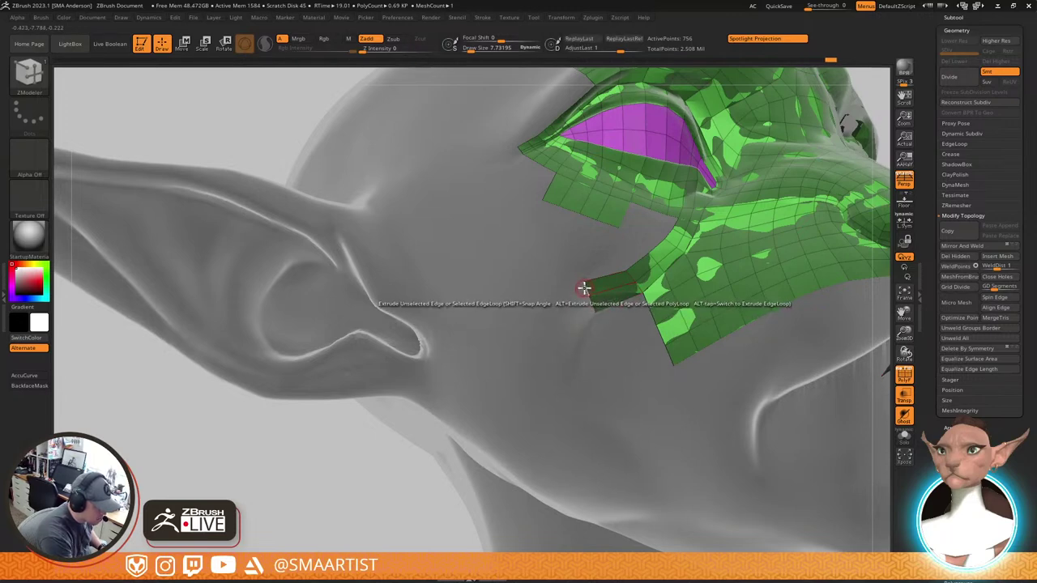
pyautogui.moveTo(584, 290)
pyautogui.mouseDown()
pyautogui.moveTo(564, 301)
pyautogui.moveTo(584, 326)
pyautogui.moveTo(558, 290)
pyautogui.moveTo(539, 290)
pyautogui.moveTo(598, 273)
pyautogui.moveTo(603, 257)
pyautogui.moveTo(573, 260)
pyautogui.moveTo(621, 256)
pyautogui.mouseUp()
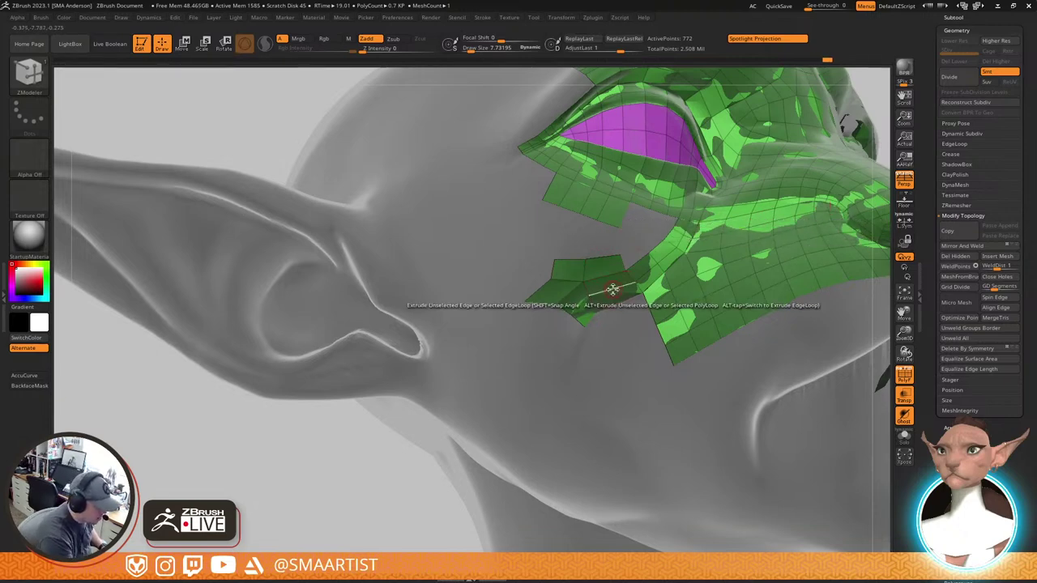
# Set the ZModeler edge action to Insert and add edge loops to the newly extruded rear cheek quads
pyautogui.press('space')
pyautogui.click(592, 278)
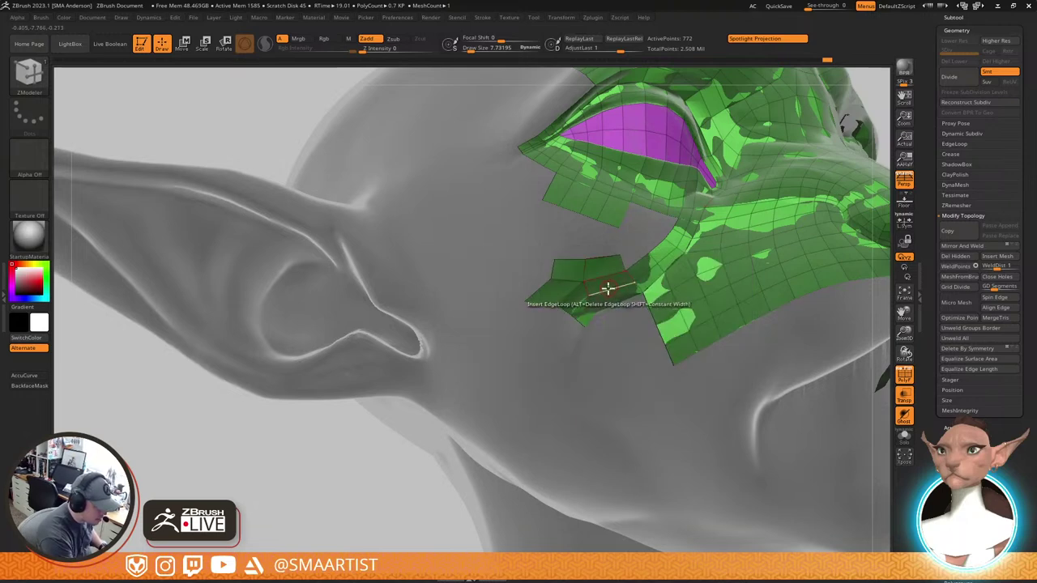
pyautogui.click(609, 288)
pyautogui.moveTo(599, 278)
pyautogui.mouseDown()
pyautogui.moveTo(582, 282)
pyautogui.moveTo(579, 264)
pyautogui.moveTo(598, 259)
pyautogui.moveTo(615, 304)
pyautogui.moveTo(625, 297)
pyautogui.moveTo(621, 256)
pyautogui.mouseUp()
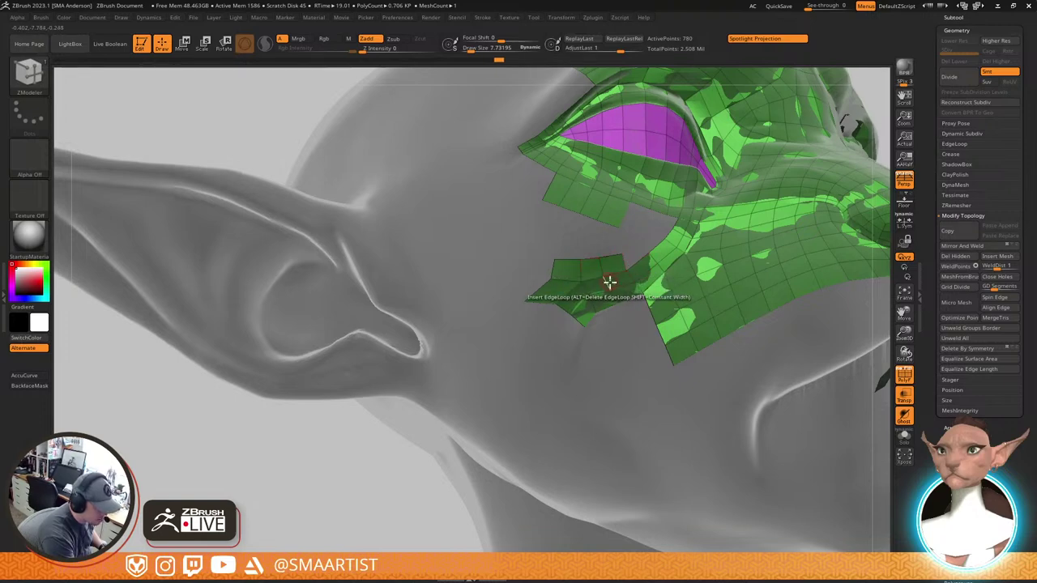
pyautogui.moveTo(719, 268)
pyautogui.mouseDown(button='right')
pyautogui.moveTo(718, 283)
pyautogui.moveTo(670, 299)
pyautogui.mouseUp(button='right')
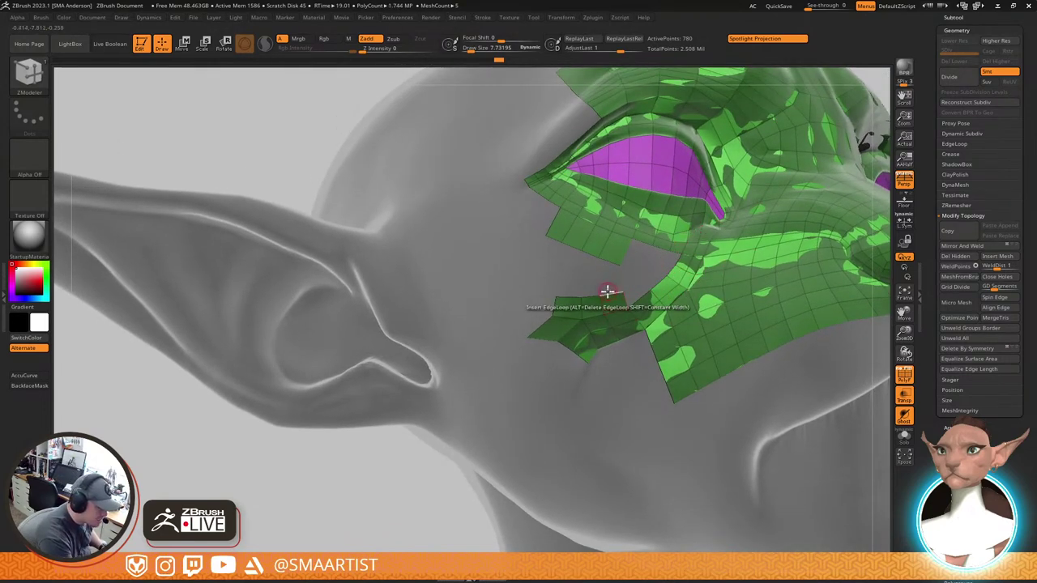
# Switch the edge action to Extrude and connect the strip below the eye to the rear cheek strip with a column of quads
pyautogui.press('space')
pyautogui.click(490, 357)
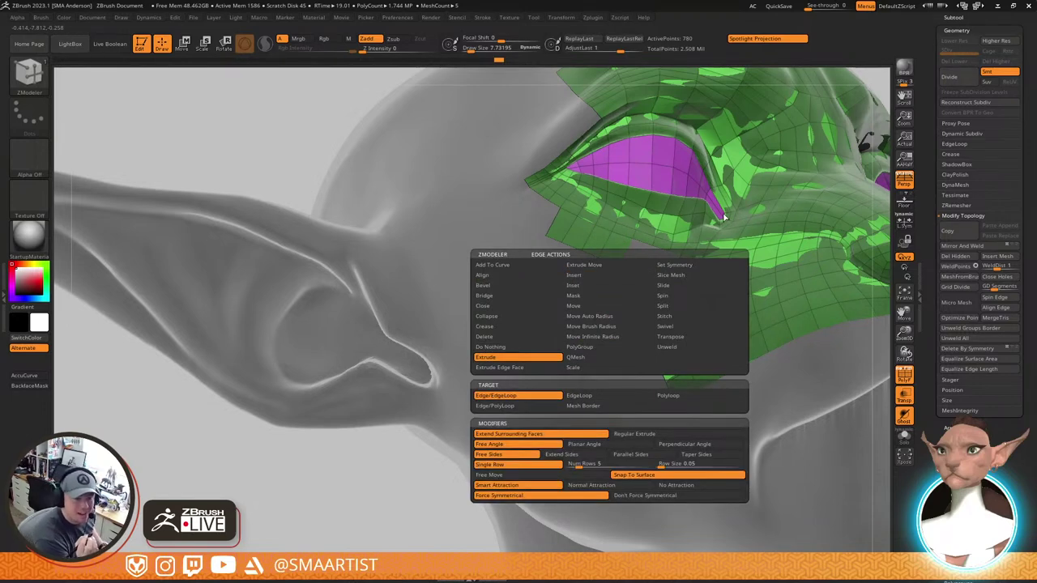
pyautogui.moveTo(608, 237); pyautogui.dragTo(612, 264)
pyautogui.moveTo(612, 264)
pyautogui.mouseDown(button='right')
pyautogui.moveTo(625, 281)
pyautogui.moveTo(610, 277)
pyautogui.mouseUp(button='right')
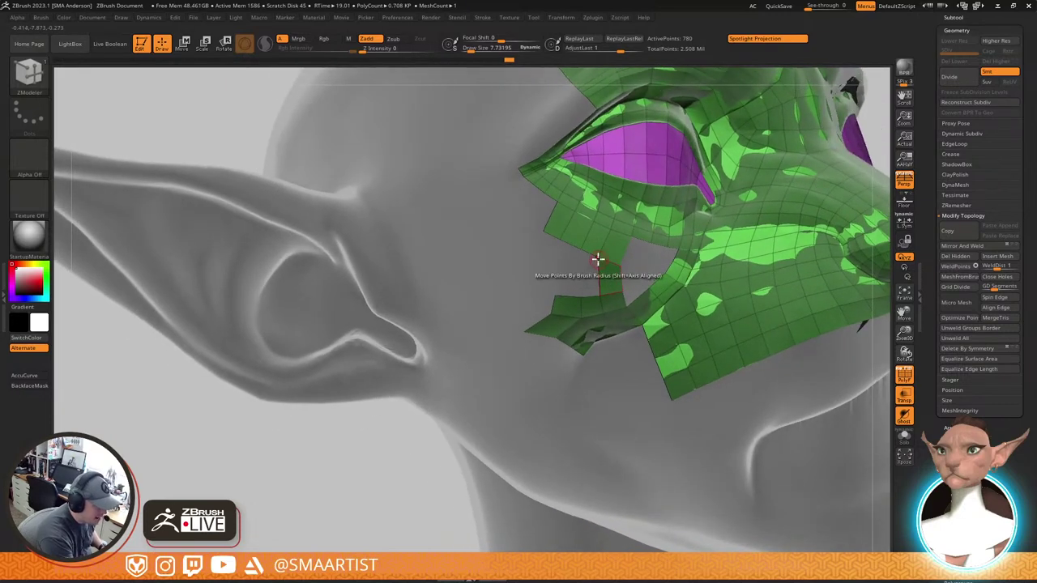
pyautogui.moveTo(597, 259); pyautogui.dragTo(622, 262)
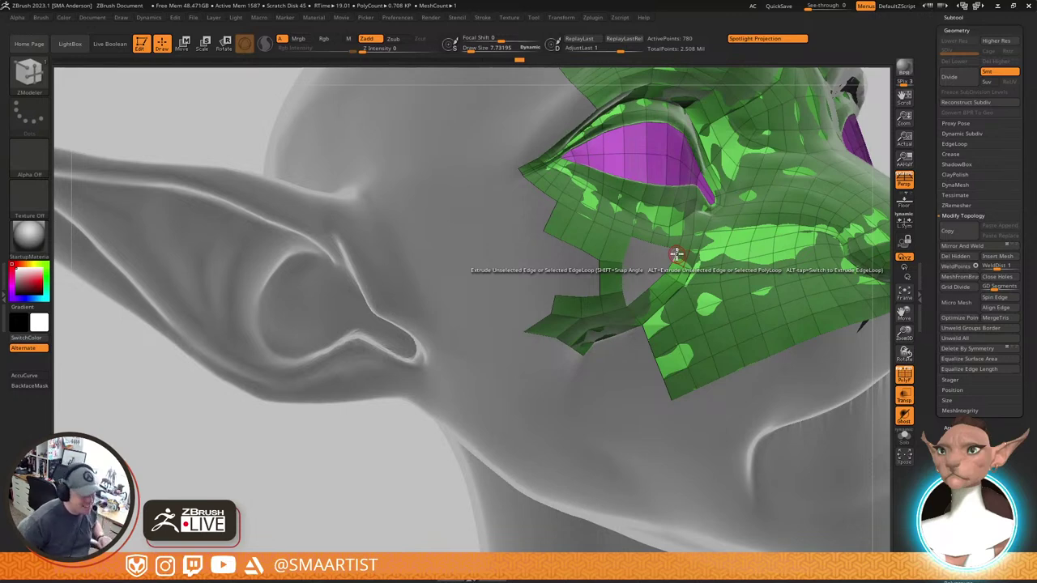
# Add quads along the inner edge of the curved cheek strip and adjust their points with a draw size of about 5.5
pyautogui.moveTo(683, 277)
pyautogui.mouseDown(button='right')
pyautogui.moveTo(673, 304)
pyautogui.moveTo(673, 281)
pyautogui.moveTo(672, 294)
pyautogui.moveTo(687, 296)
pyautogui.mouseUp(button='right')
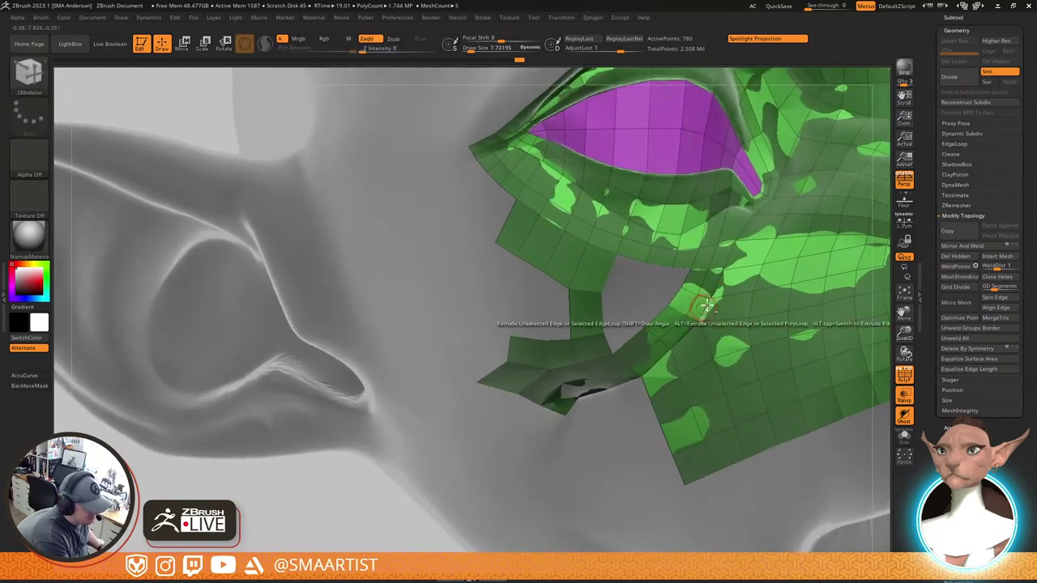
pyautogui.moveTo(681, 271)
pyautogui.mouseDown()
pyautogui.moveTo(668, 282)
pyautogui.moveTo(673, 294)
pyautogui.moveTo(657, 297)
pyautogui.moveTo(612, 353)
pyautogui.mouseUp()
pyautogui.press('s')
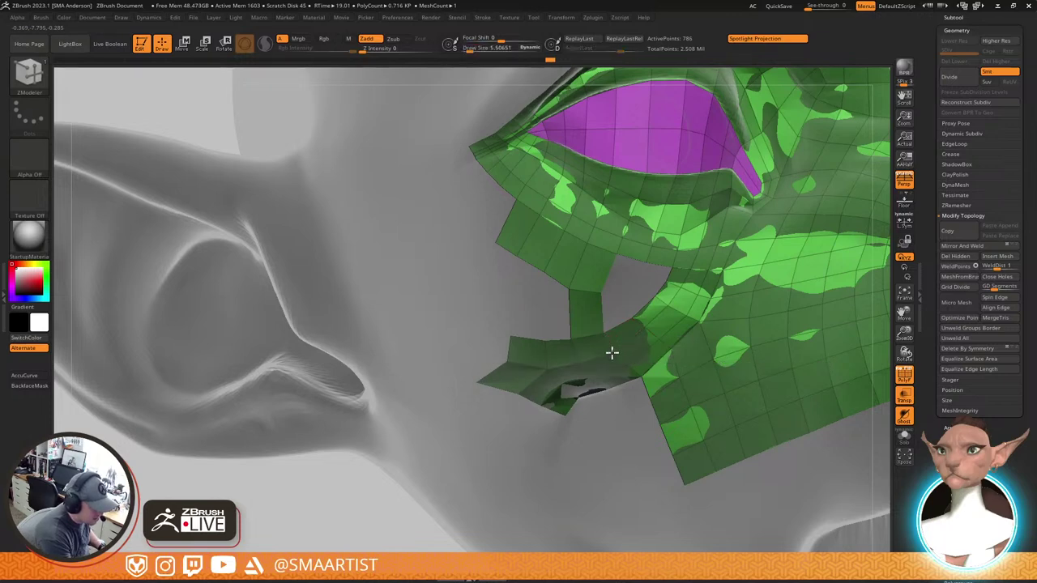
pyautogui.moveTo(634, 318); pyautogui.dragTo(636, 315)
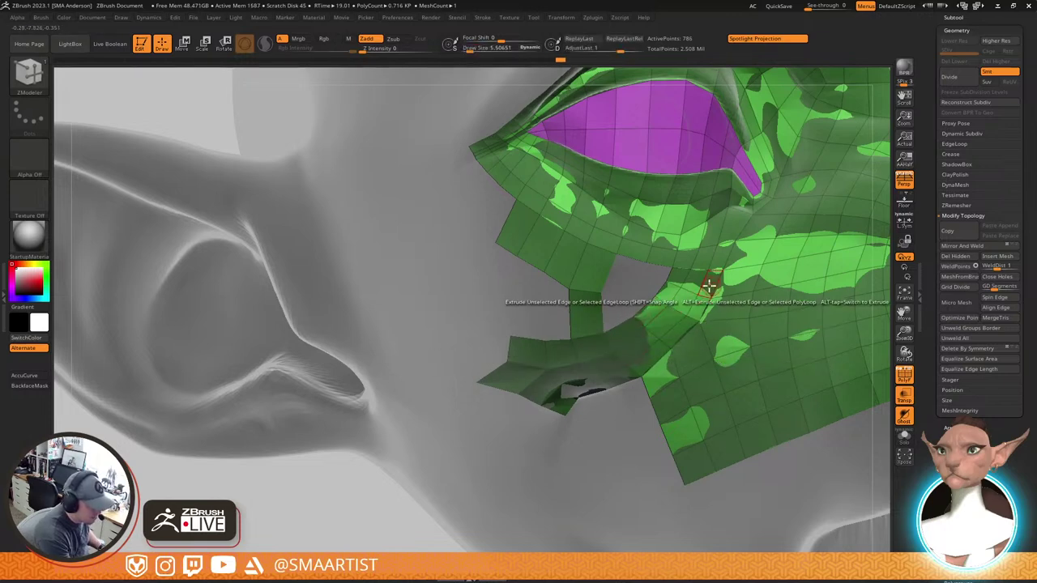
pyautogui.keyDown('alt'); pyautogui.moveTo(678, 303); pyautogui.dragTo(671, 324, button='right'); pyautogui.keyUp('alt')
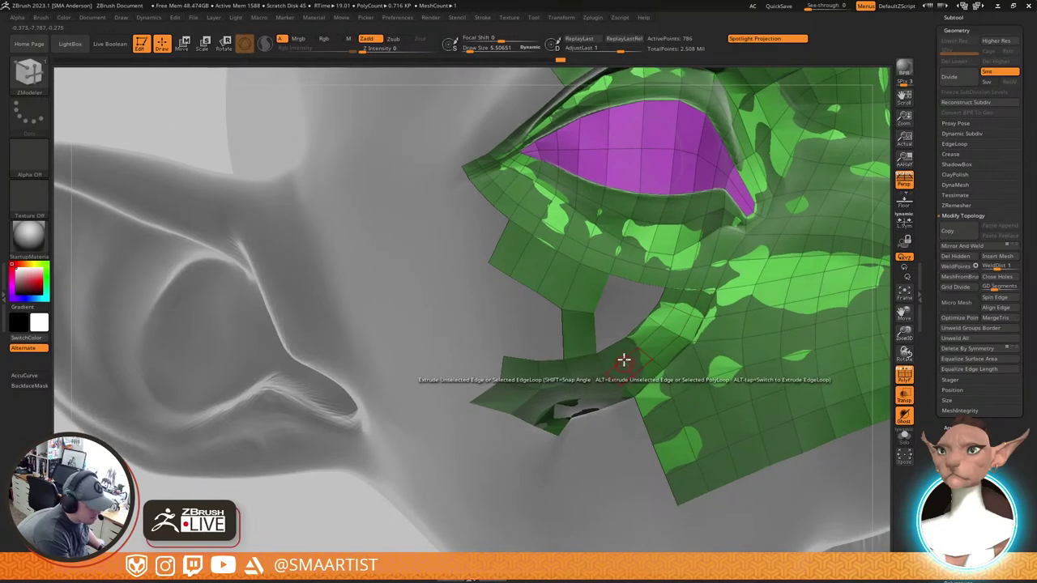
# Set the edge action to Insert with a Single EdgeLoop target and add a loop to the quads below the eye
pyautogui.press('space')
pyautogui.click(571, 285)
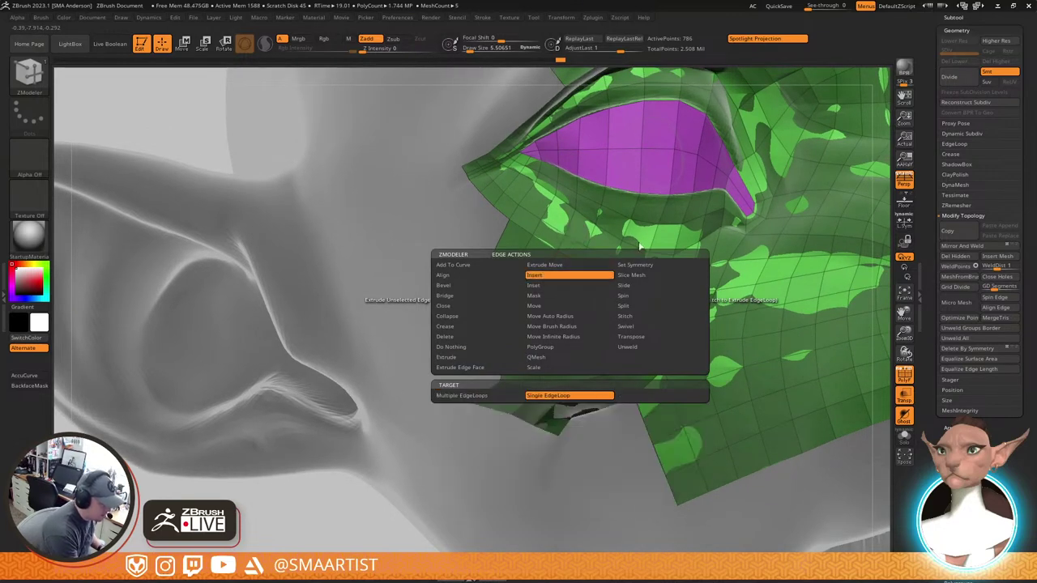
pyautogui.click(569, 285)
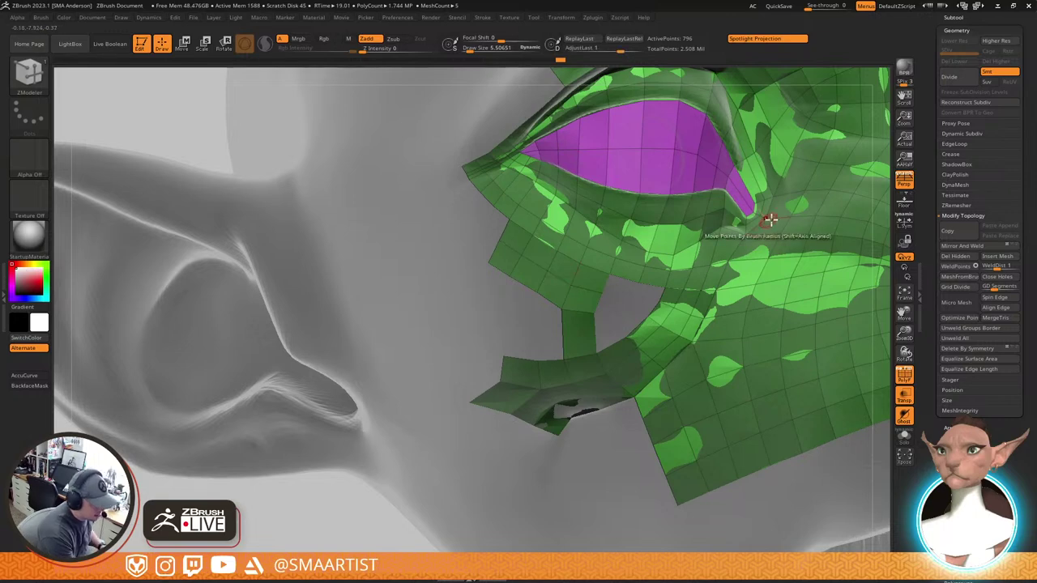
pyautogui.moveTo(711, 270)
pyautogui.mouseDown(button='right')
pyautogui.moveTo(688, 274)
pyautogui.moveTo(710, 283)
pyautogui.mouseUp(button='right')
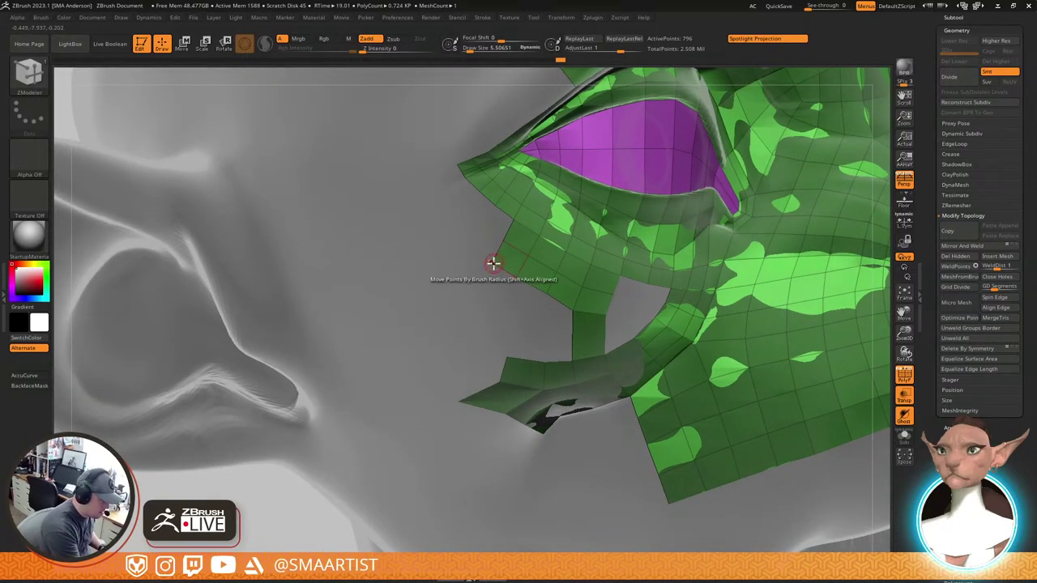
# Move the rear points of the strip below the eye to even out its outer quads
pyautogui.moveTo(494, 264); pyautogui.dragTo(516, 287)
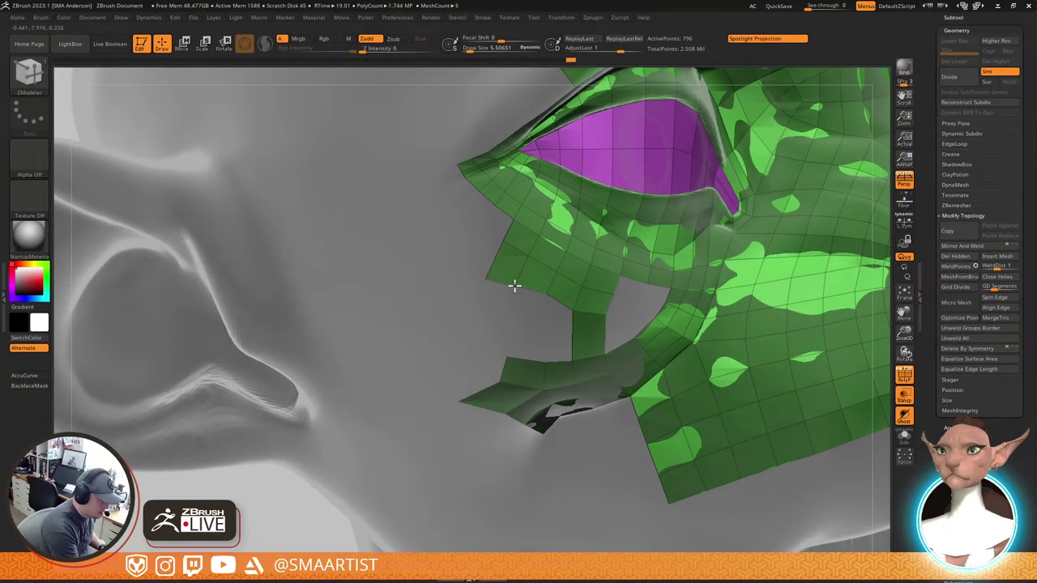
pyautogui.moveTo(502, 241); pyautogui.dragTo(495, 255)
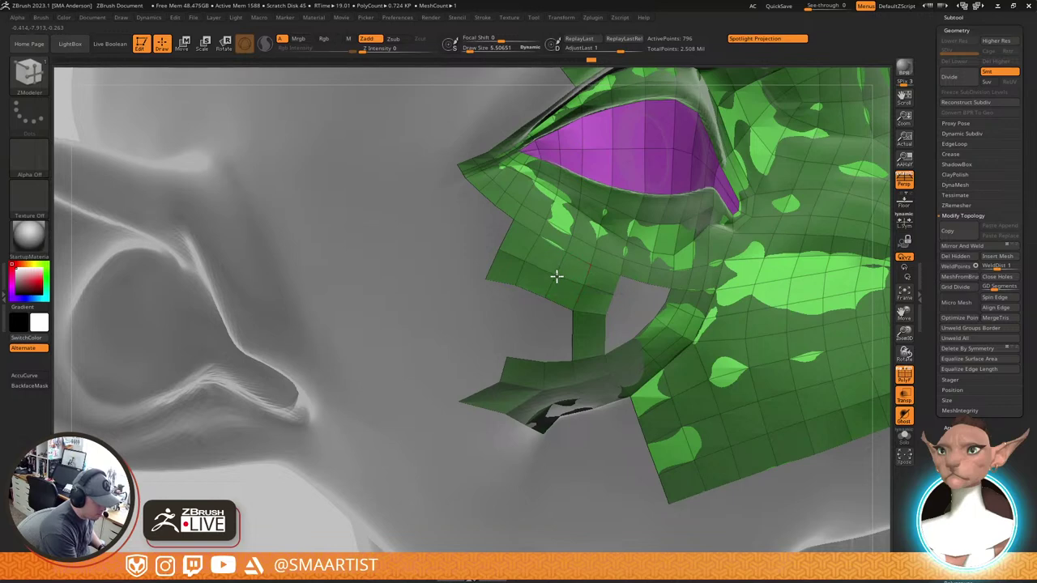
pyautogui.moveTo(660, 301); pyautogui.dragTo(682, 307)
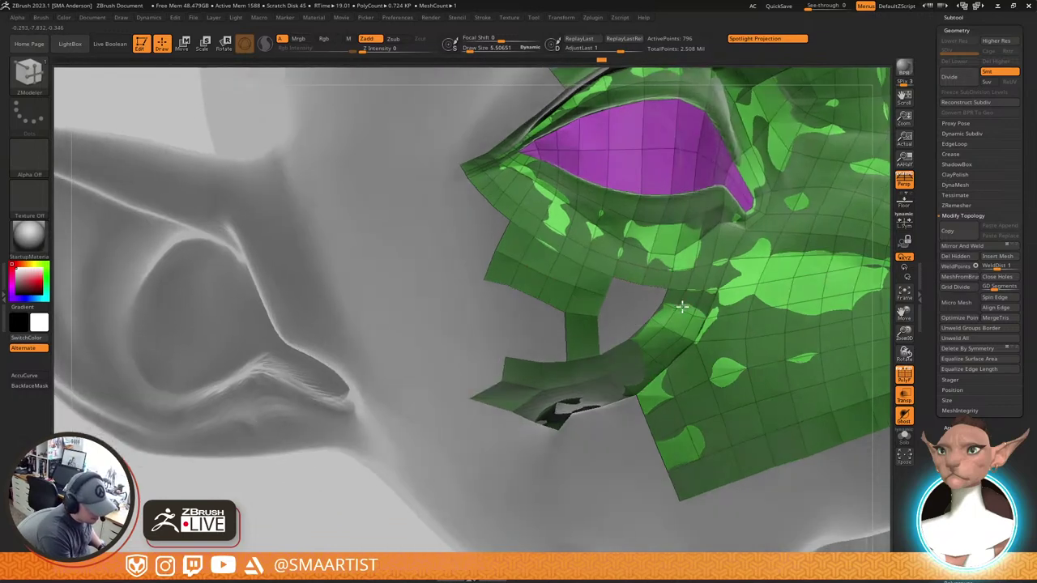
pyautogui.moveTo(682, 306); pyautogui.dragTo(668, 299, button='right')
# Extrude a row of quads along the upper edge of the gap between the eye strip and the curved cheek strip
pyautogui.moveTo(618, 280); pyautogui.dragTo(619, 290)
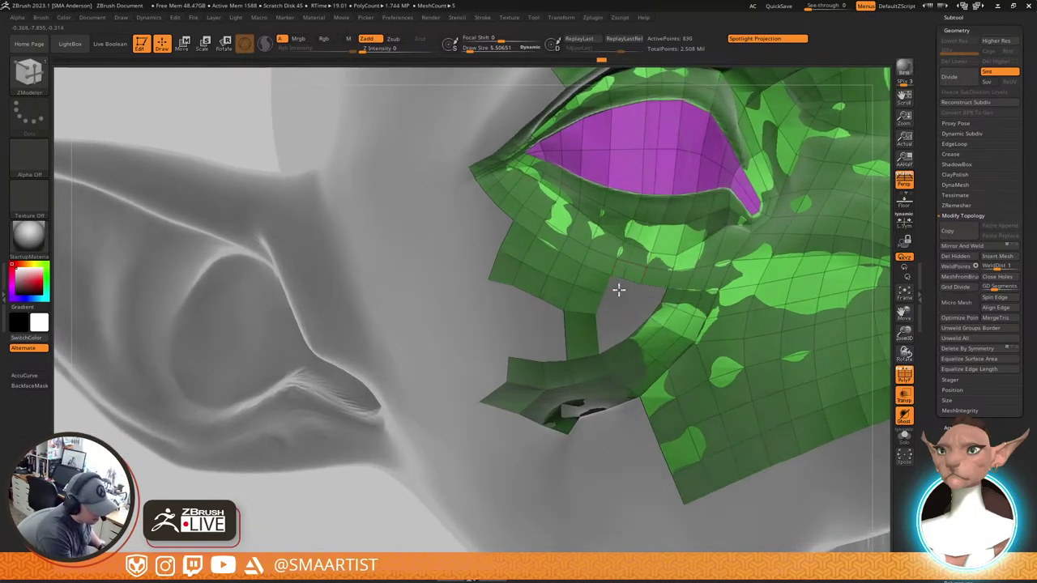
pyautogui.press('space')
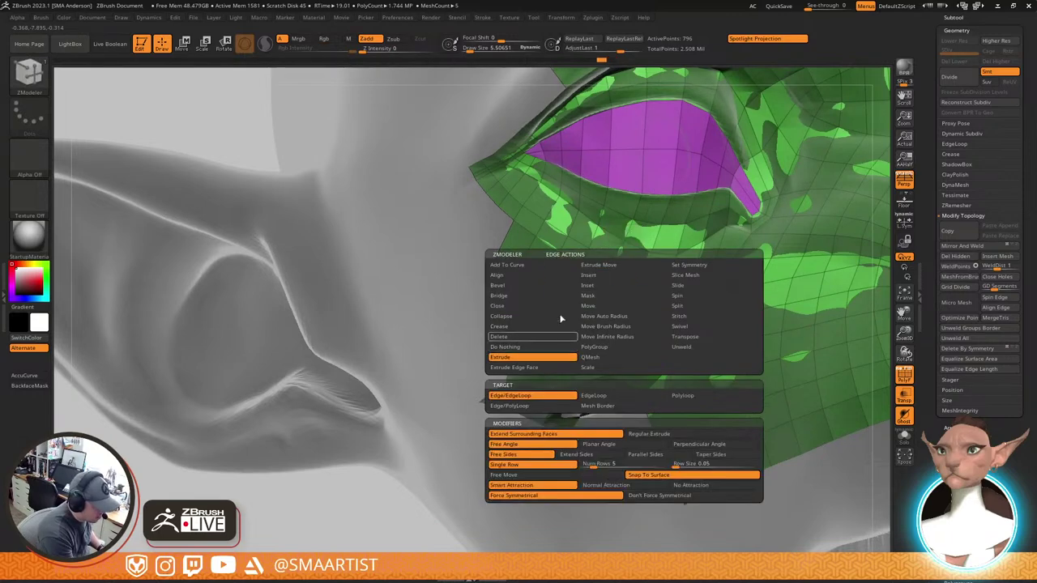
pyautogui.moveTo(622, 283); pyautogui.dragTo(613, 301)
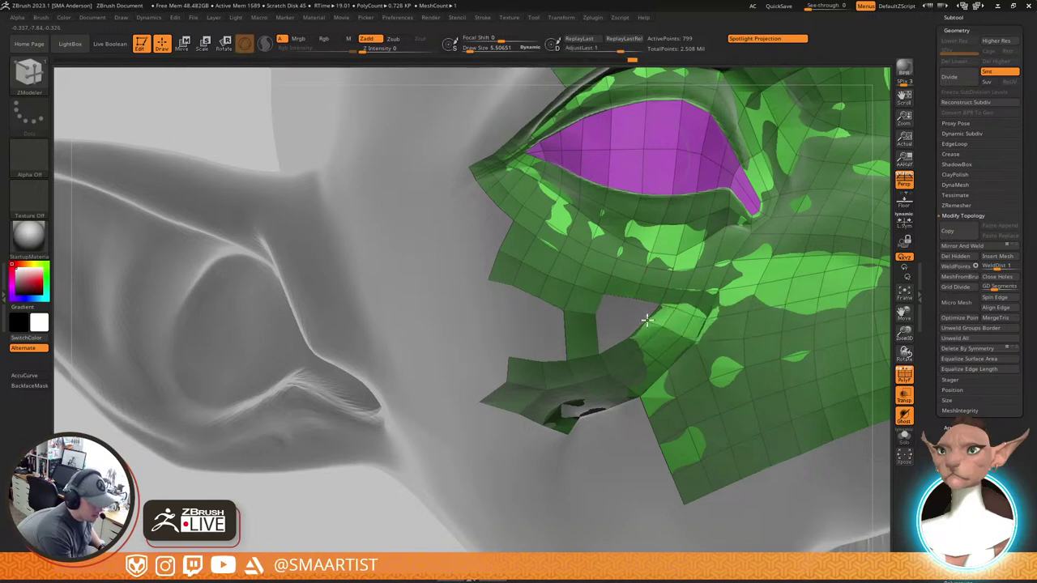
pyautogui.keyDown('alt'); pyautogui.moveTo(705, 358); pyautogui.dragTo(710, 319, button='right'); pyautogui.keyUp('alt')
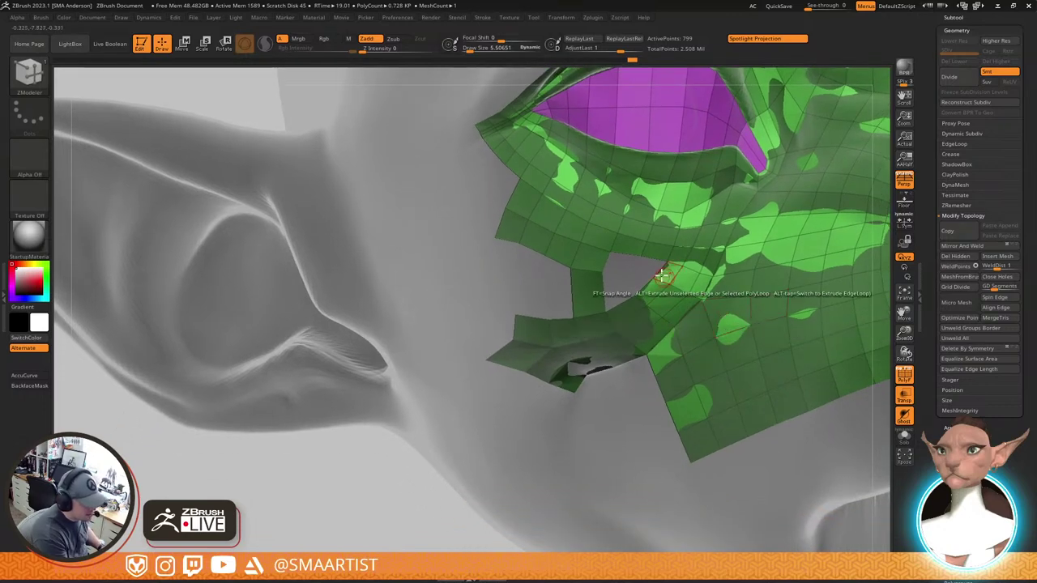
pyautogui.click(635, 269)
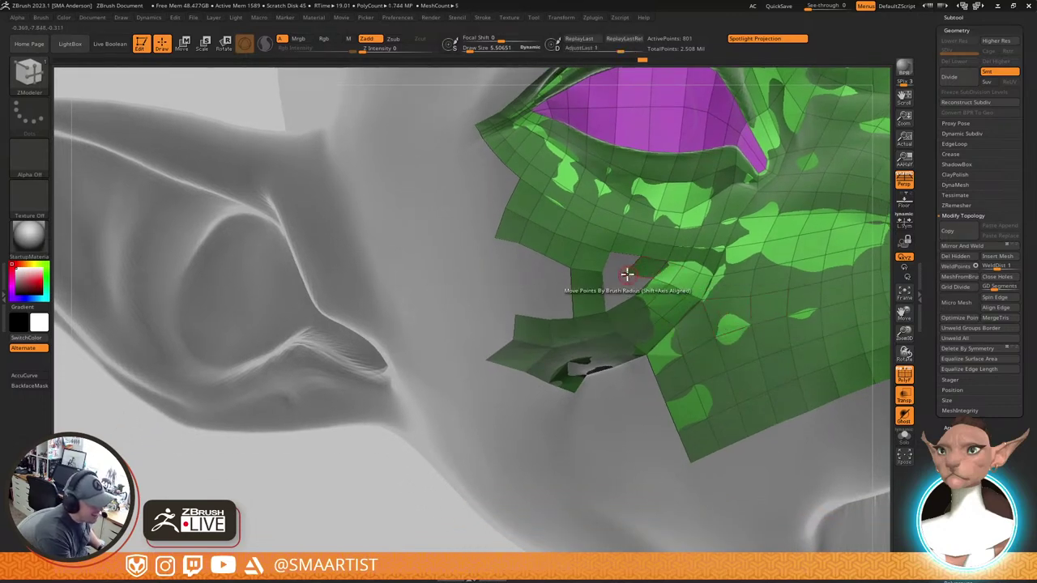
pyautogui.click(612, 265)
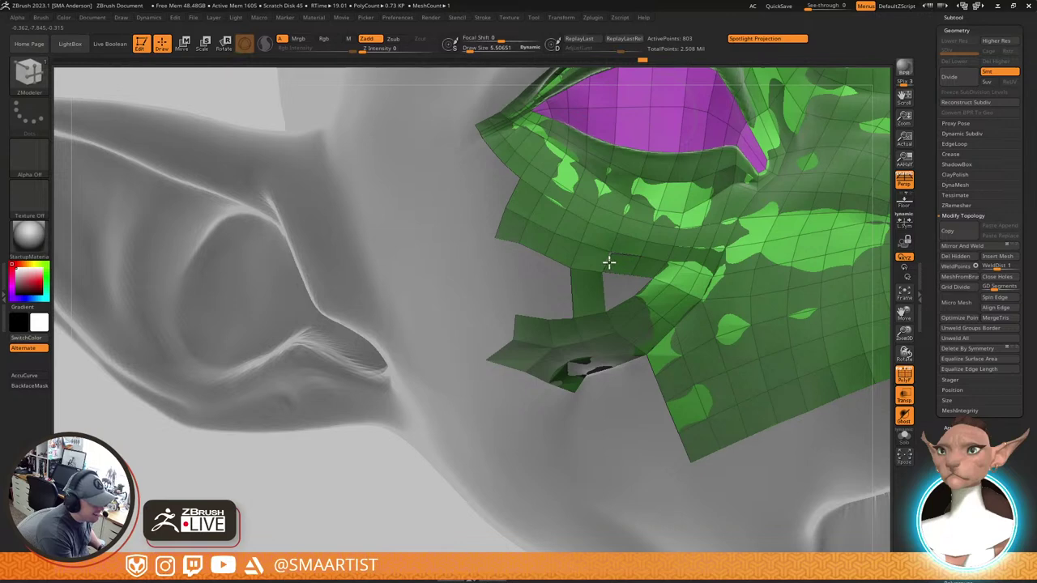
pyautogui.keyDown('alt'); pyautogui.click(614, 257); pyautogui.keyUp('alt')
pyautogui.keyDown('alt'); pyautogui.click(611, 255); pyautogui.keyUp('alt')
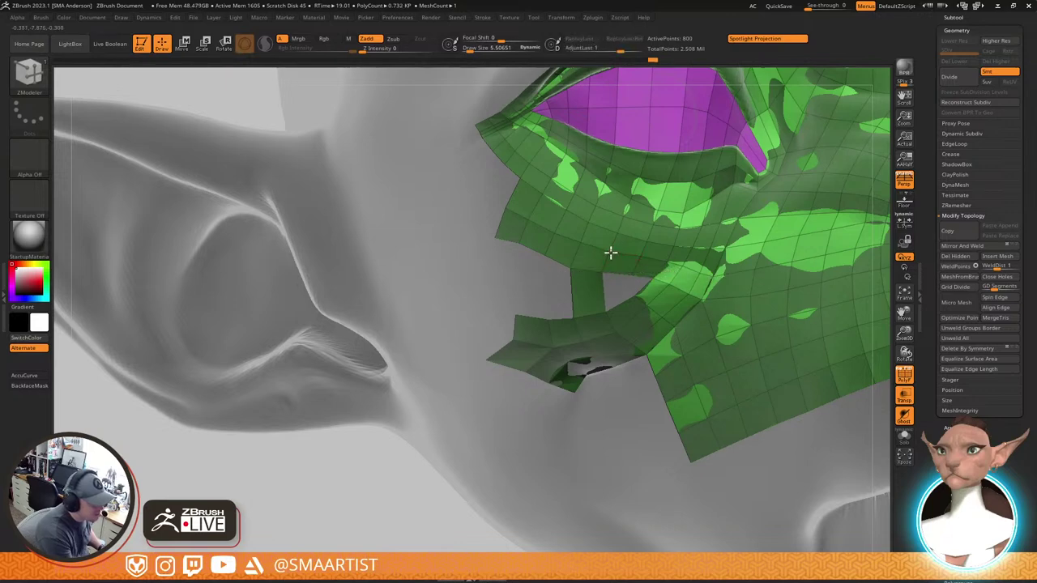
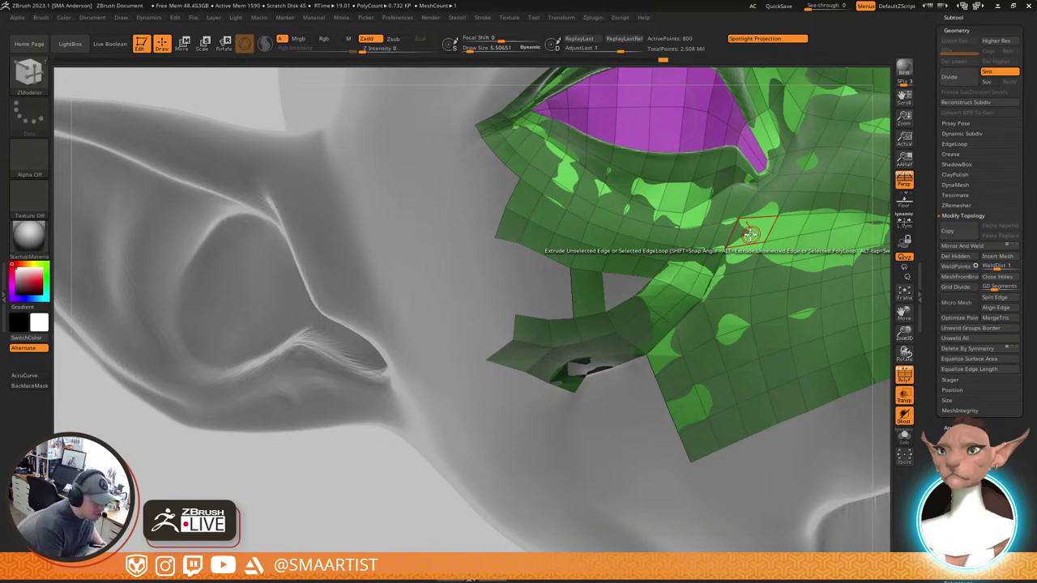
# Extrude a quad from the curved cheek strip's inner edge into the remaining gap below the eye
pyautogui.moveTo(625, 334)
pyautogui.mouseDown(button='right')
pyautogui.moveTo(639, 299)
pyautogui.moveTo(622, 328)
pyautogui.mouseUp(button='right')
pyautogui.moveTo(623, 340); pyautogui.dragTo(643, 308, button='right')
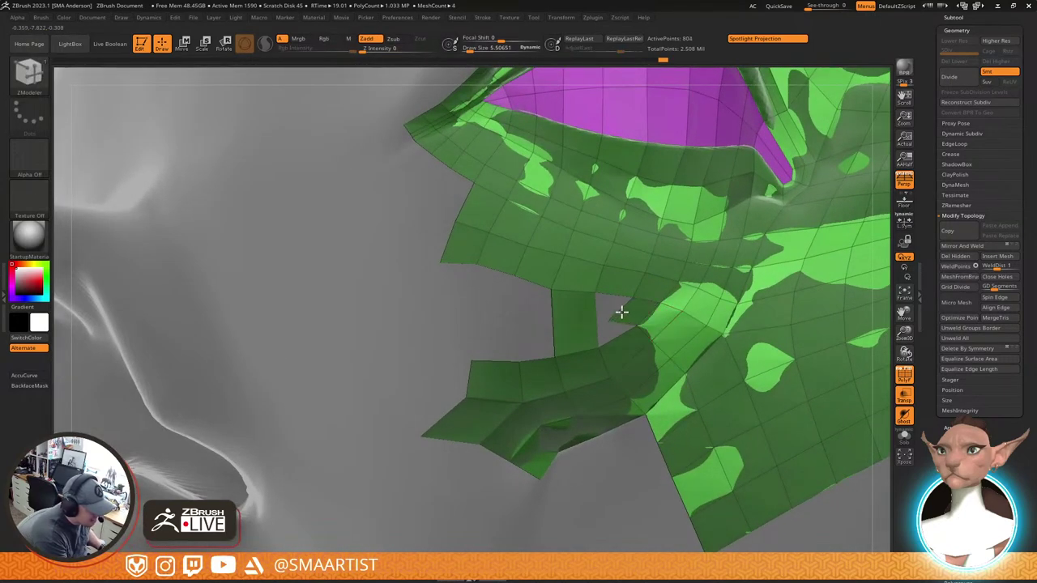
pyautogui.moveTo(621, 312); pyautogui.dragTo(620, 312)
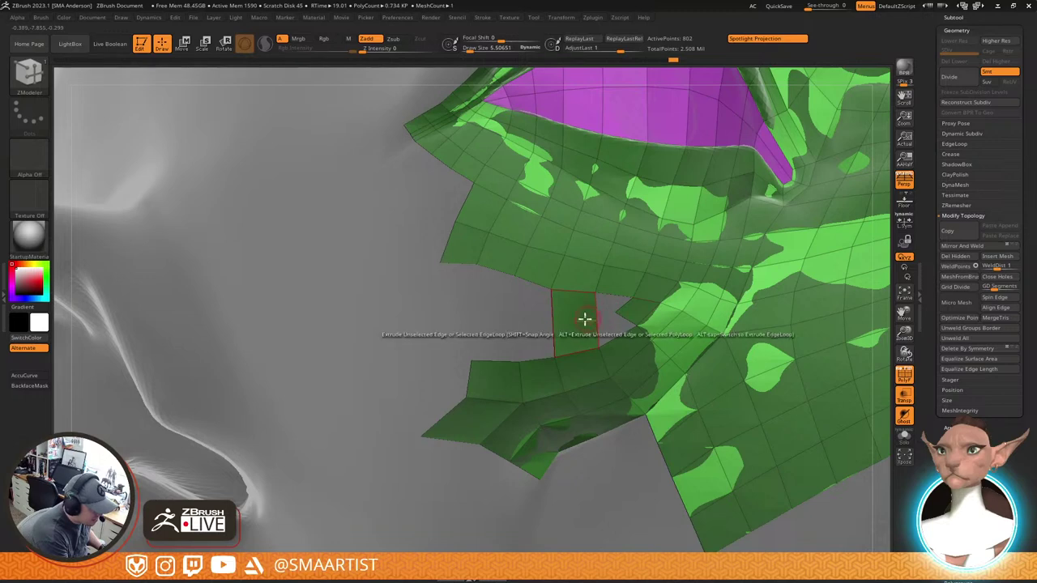
# Insert an edge loop across the connecting column, switch the edge action back to Extrude and fill the remaining gap with quads
pyautogui.press('space')
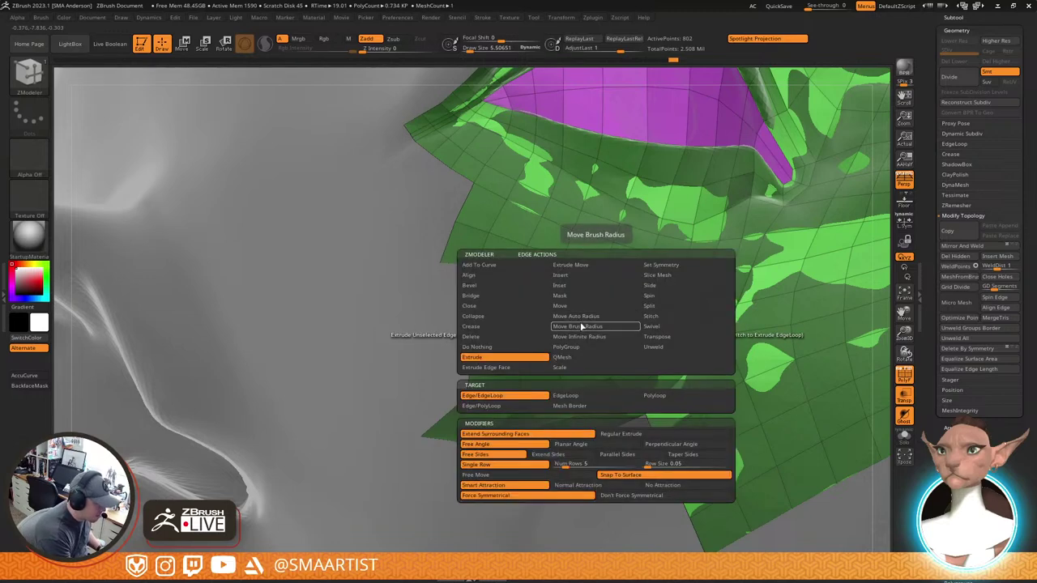
pyautogui.click(560, 275)
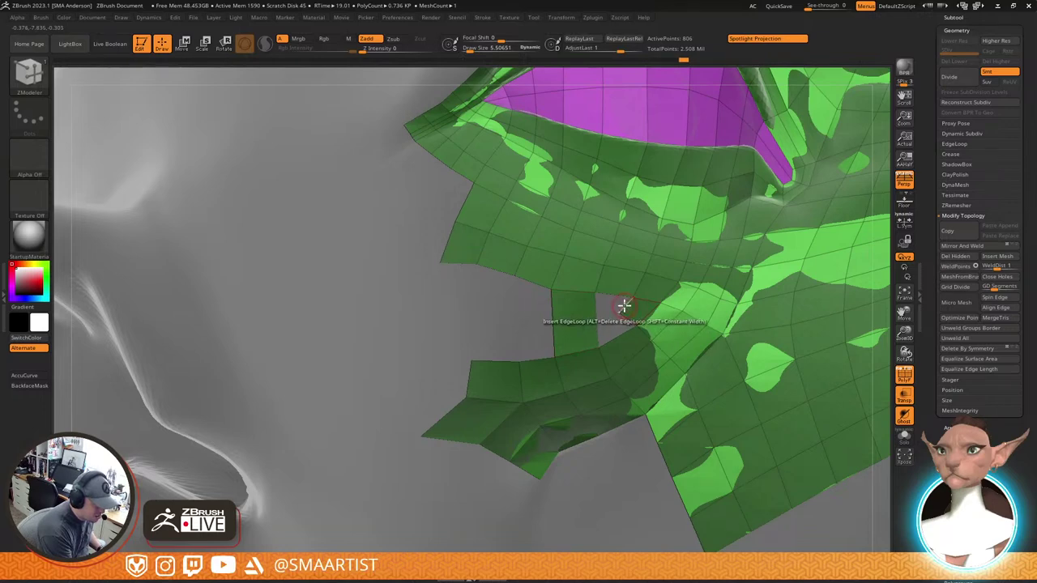
pyautogui.press('space')
pyautogui.click(523, 357)
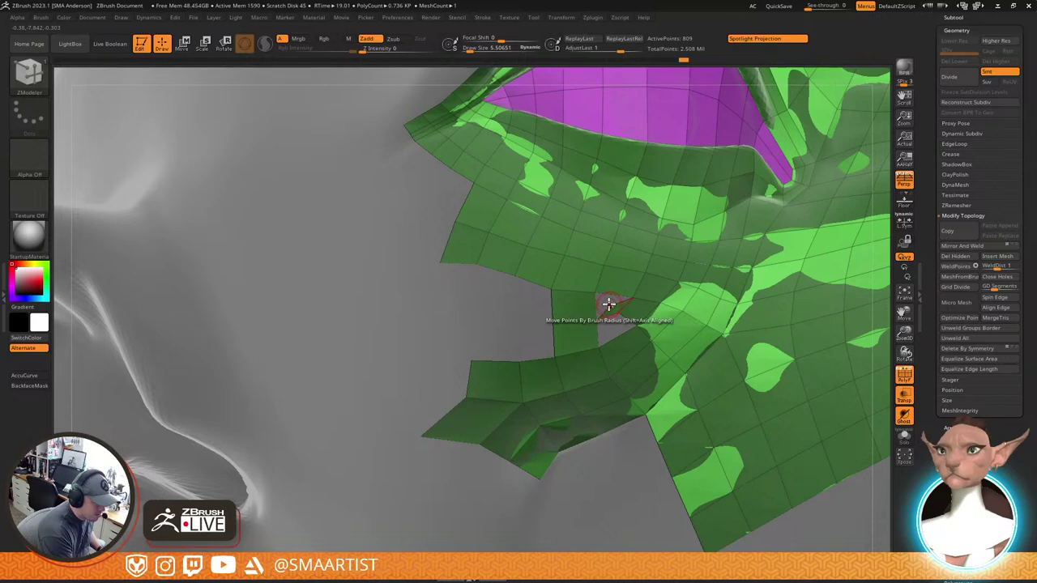
pyautogui.moveTo(593, 293)
pyautogui.mouseDown()
pyautogui.moveTo(607, 333)
pyautogui.moveTo(599, 345)
pyautogui.mouseUp()
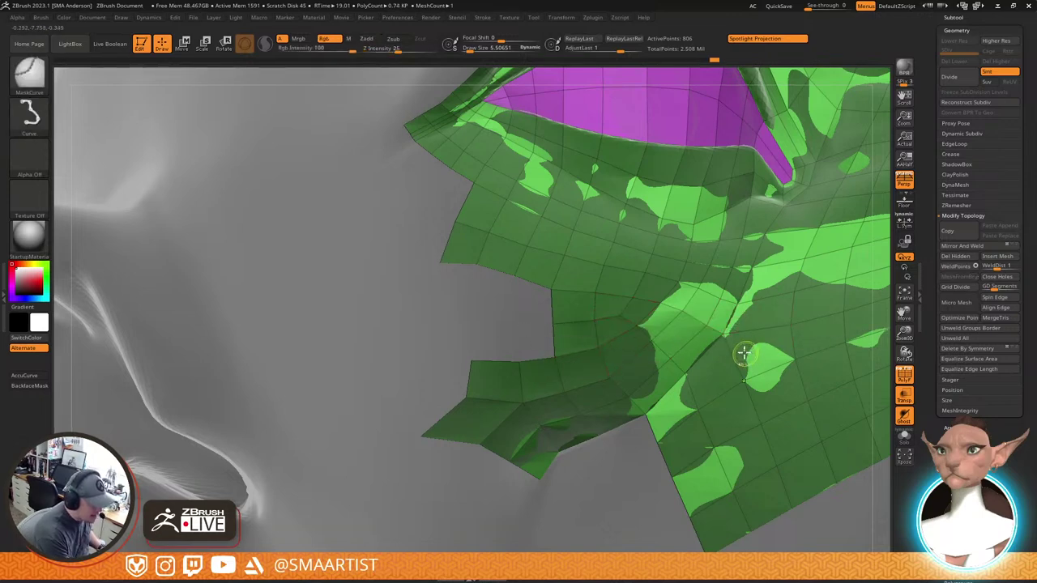
# Raise the draw size to about 25.5 and smooth the newly filled quads between the eye and cheek strips
pyautogui.moveTo(744, 353)
pyautogui.keyDown('ctrl'); pyautogui.mouseDown(button='right')
pyautogui.moveTo(667, 335)
pyautogui.moveTo(640, 341)
pyautogui.mouseUp(button='right'); pyautogui.keyUp('ctrl')
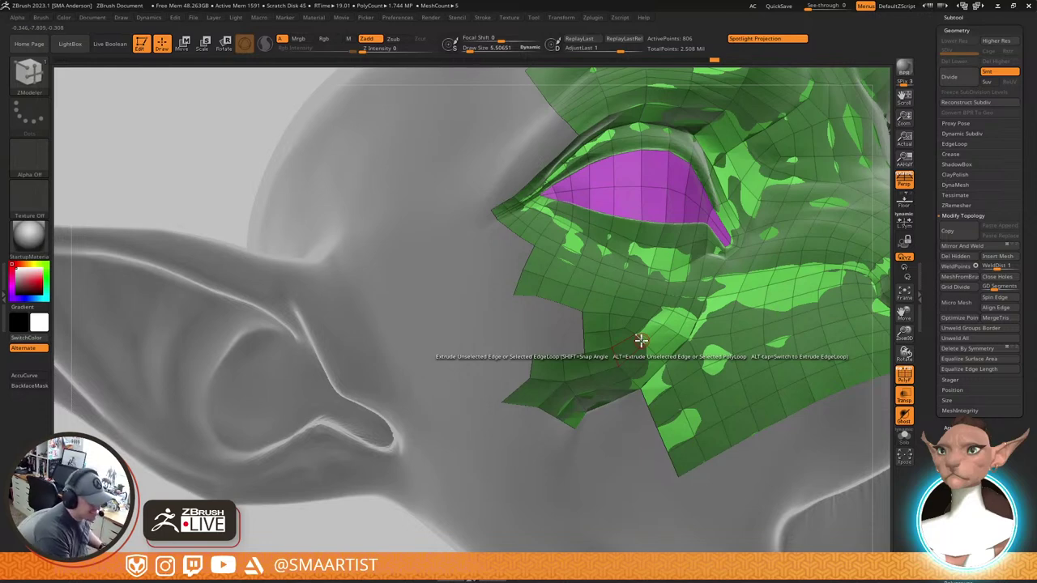
pyautogui.moveTo(640, 311); pyautogui.dragTo(641, 335, button='right')
pyautogui.press('s')
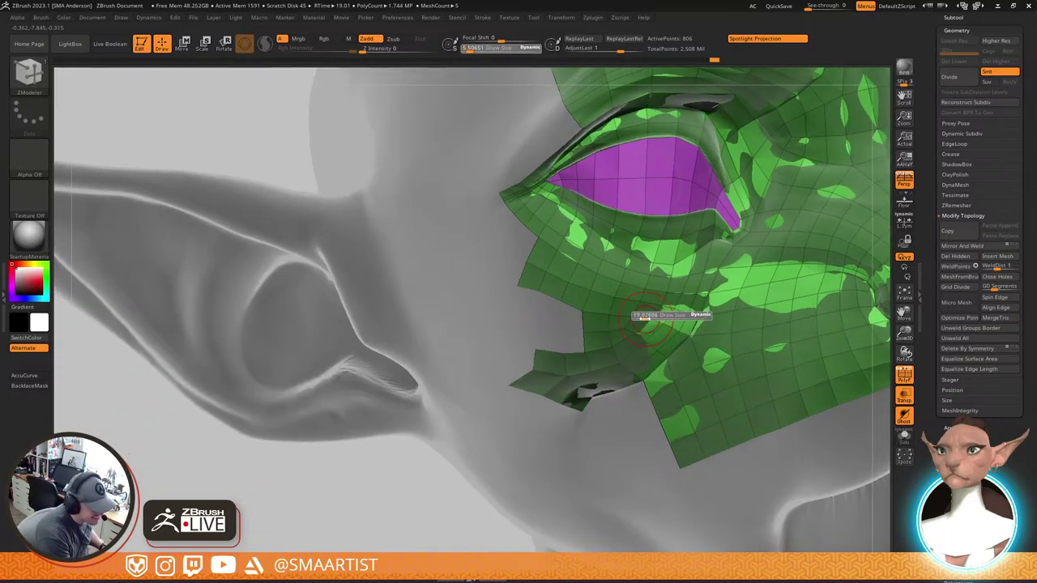
pyautogui.press('shift')
pyautogui.moveTo(646, 308); pyautogui.dragTo(660, 315)
pyautogui.press('shift')
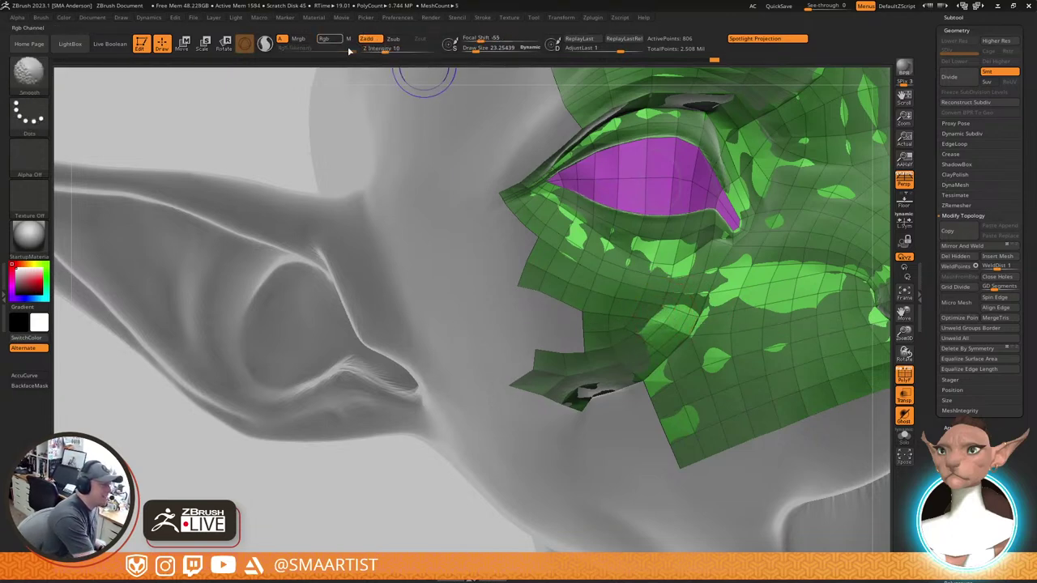
pyautogui.moveTo(645, 314)
pyautogui.mouseDown(button='right')
pyautogui.moveTo(715, 301)
pyautogui.moveTo(725, 273)
pyautogui.moveTo(695, 287)
pyautogui.moveTo(678, 313)
pyautogui.moveTo(724, 294)
pyautogui.moveTo(681, 326)
pyautogui.moveTo(632, 308)
pyautogui.mouseUp(button='right')
pyautogui.press('s')
pyautogui.click(638, 307)
pyautogui.click(639, 306)
pyautogui.press('s')
pyautogui.click(664, 292)
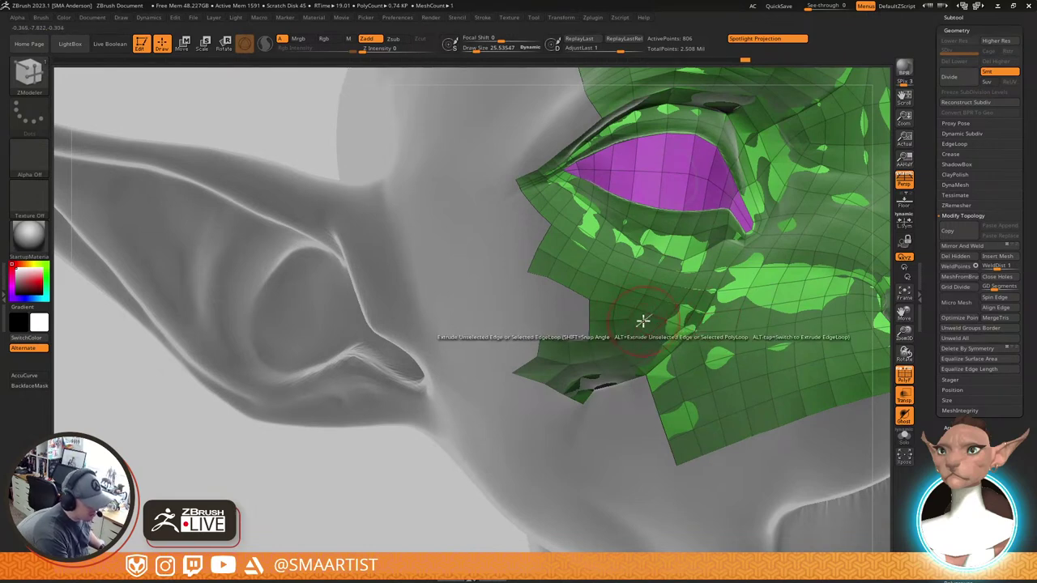
# Extrude a column of quads from the filled patch's rear edge and join its points with a draw size of about 9
pyautogui.moveTo(623, 313); pyautogui.dragTo(617, 354, button='right')
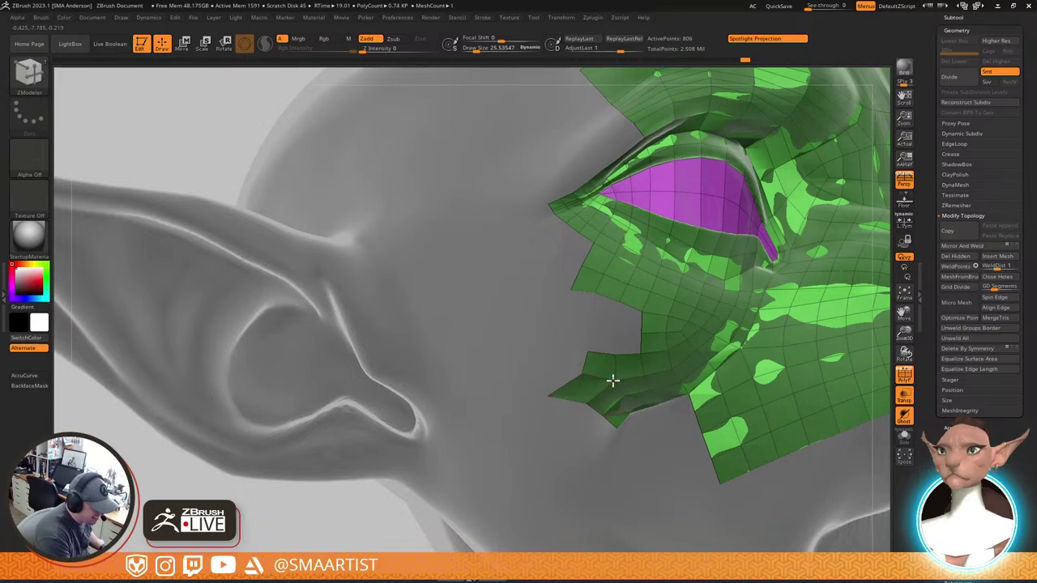
pyautogui.click(624, 328)
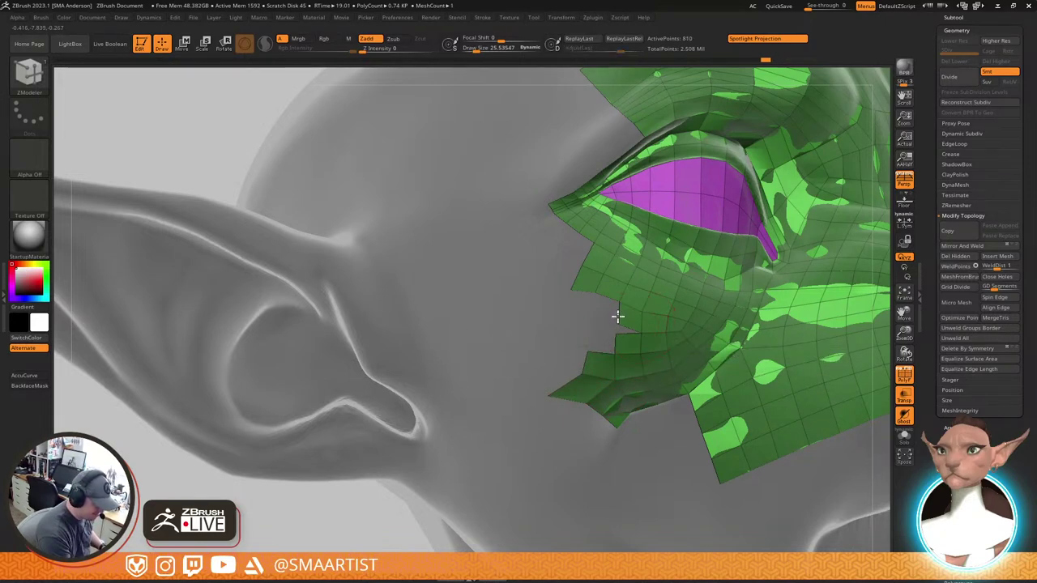
pyautogui.press('s')
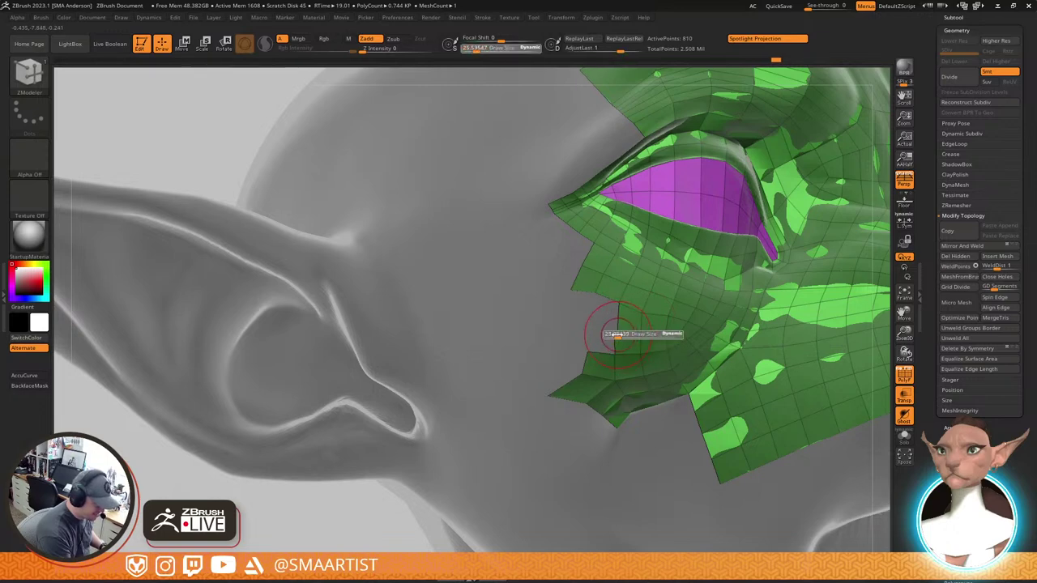
pyautogui.click(613, 335)
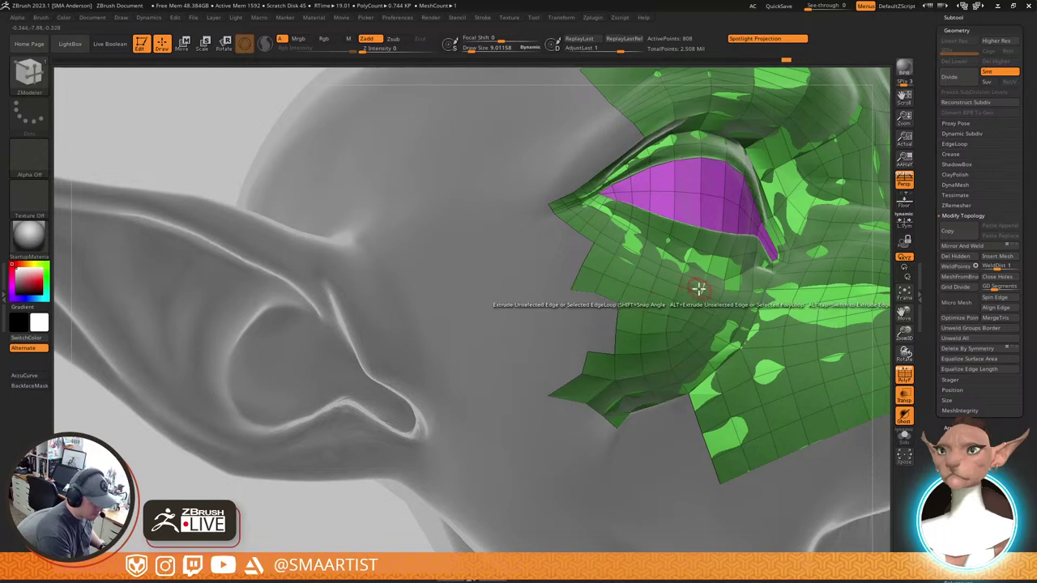
# Smooth the widened cheek patch with draw sizes of about 25.5 and 33, finishing at about 19
pyautogui.press('s')
pyautogui.press('shift')
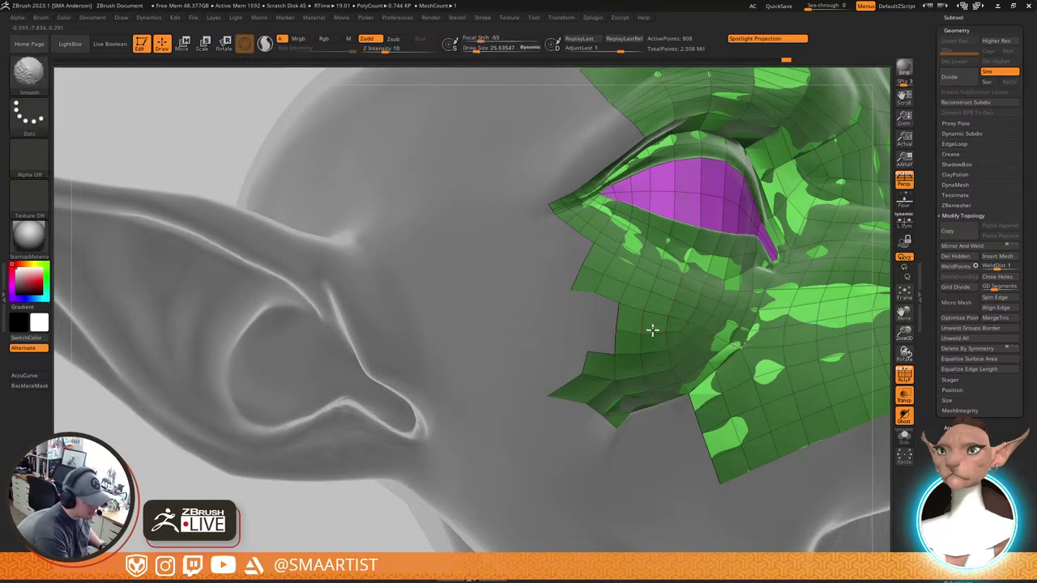
pyautogui.press('s')
pyautogui.click(653, 316)
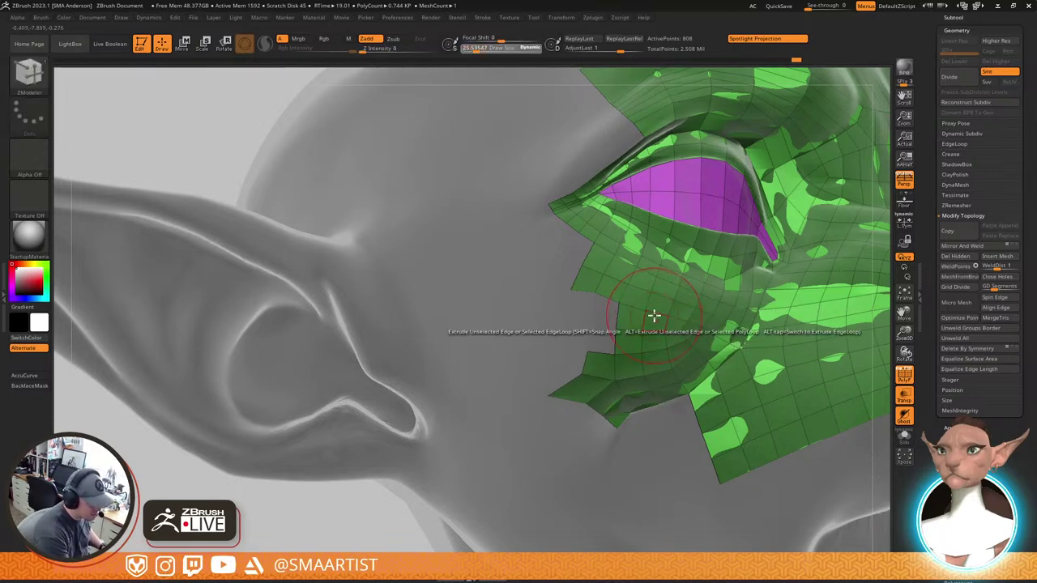
pyautogui.press('s')
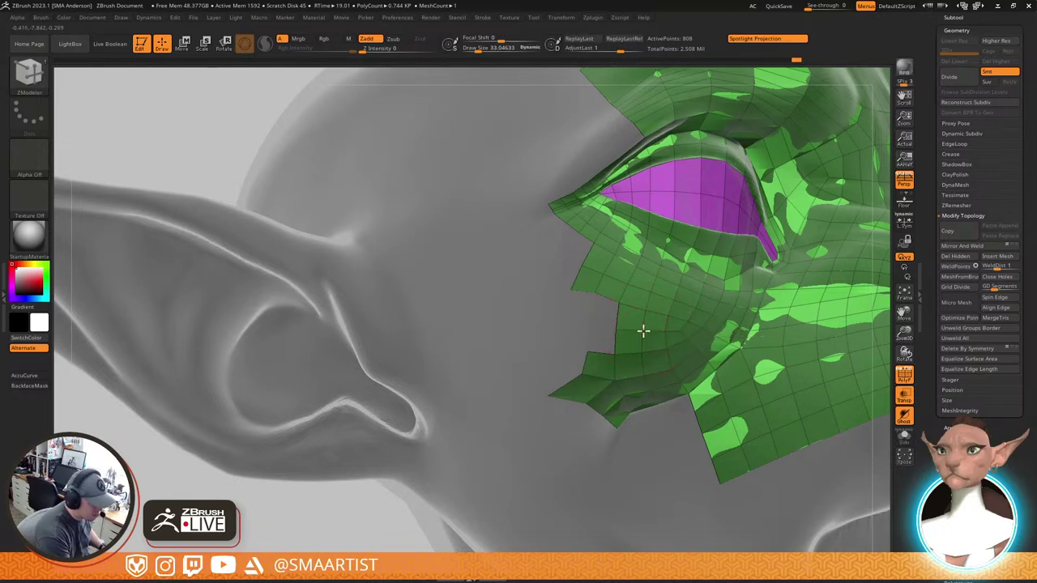
pyautogui.moveTo(682, 333); pyautogui.dragTo(649, 315, button='right')
pyautogui.press('s')
pyautogui.moveTo(634, 293); pyautogui.dragTo(631, 294)
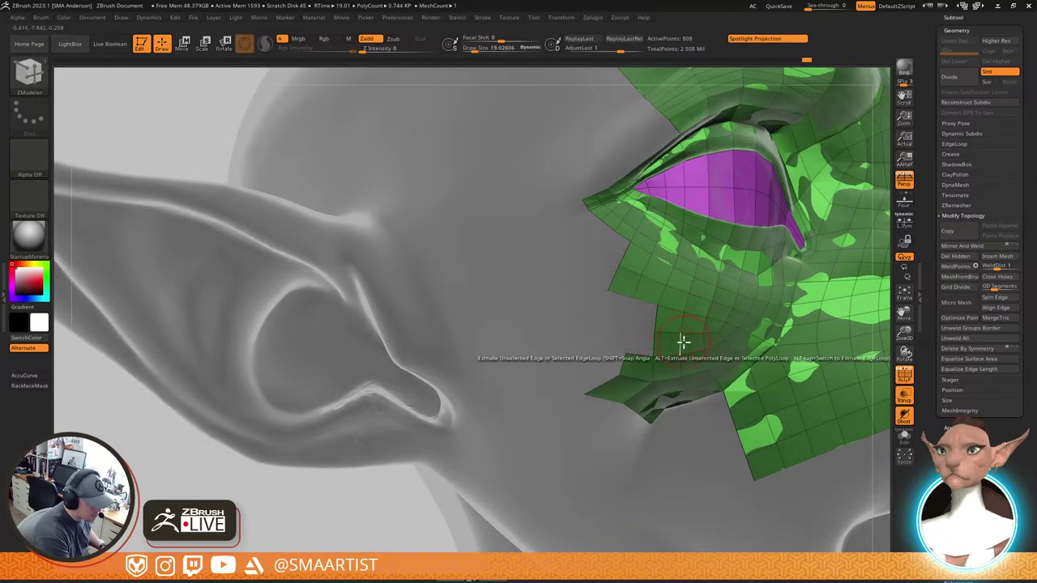
# Extrude a quad from the lower edge of the rear cheek strip and fit its points with a draw size of about 7.7
pyautogui.moveTo(670, 352)
pyautogui.mouseDown(button='right')
pyautogui.moveTo(702, 291)
pyautogui.moveTo(609, 343)
pyautogui.mouseUp(button='right')
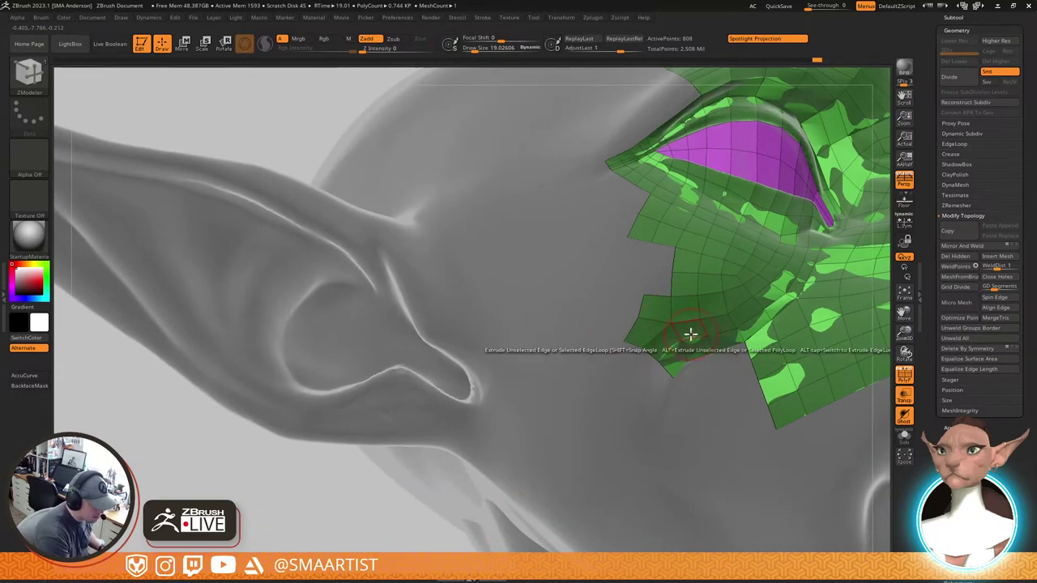
pyautogui.moveTo(741, 331); pyautogui.dragTo(625, 351, button='right')
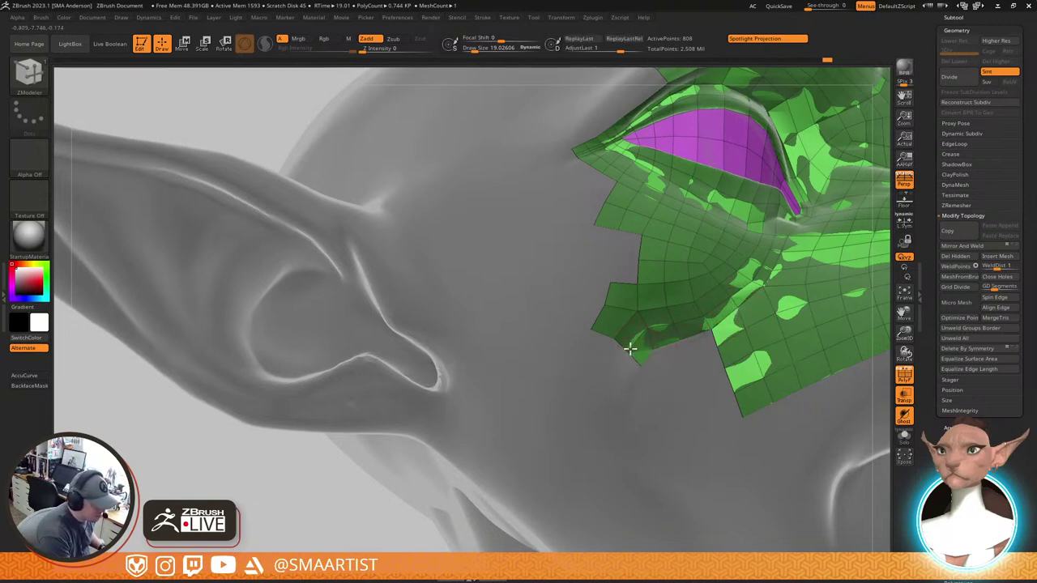
pyautogui.keyDown('alt'); pyautogui.moveTo(723, 302); pyautogui.dragTo(720, 280, button='right'); pyautogui.keyUp('alt')
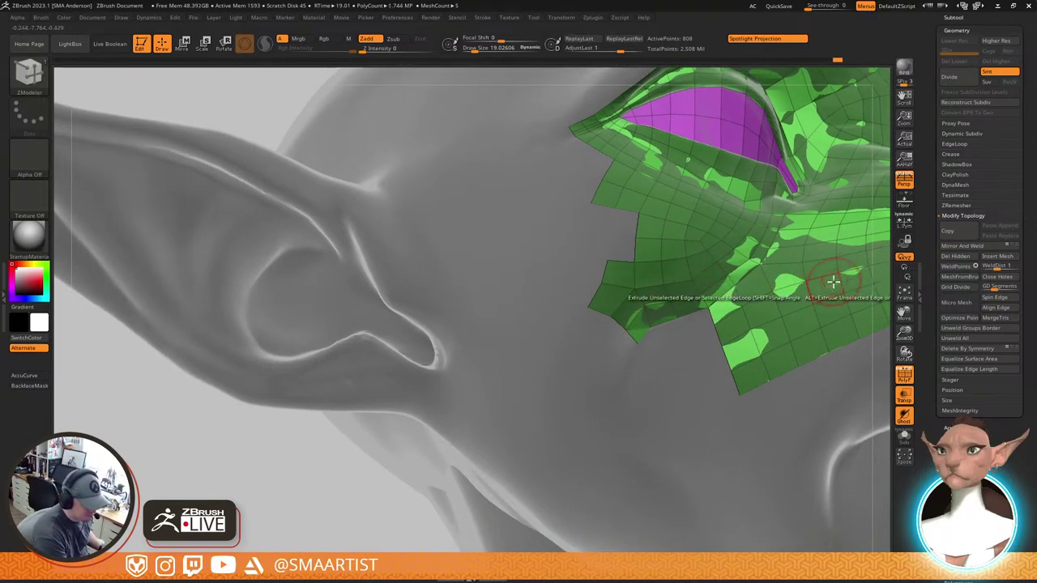
pyautogui.keyDown('alt'); pyautogui.moveTo(788, 304); pyautogui.dragTo(731, 306, button='right'); pyautogui.keyUp('alt')
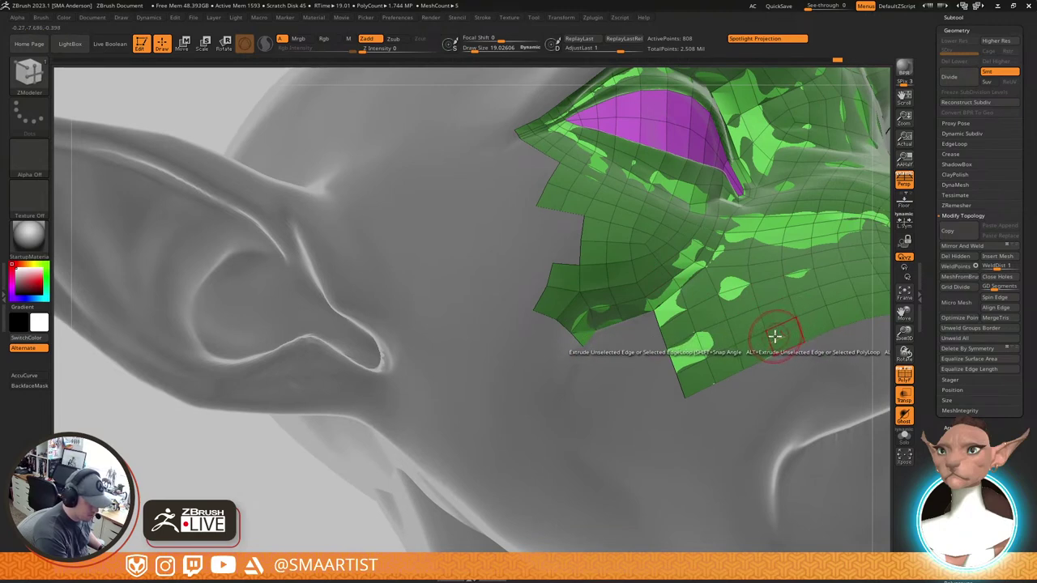
pyautogui.click(611, 336)
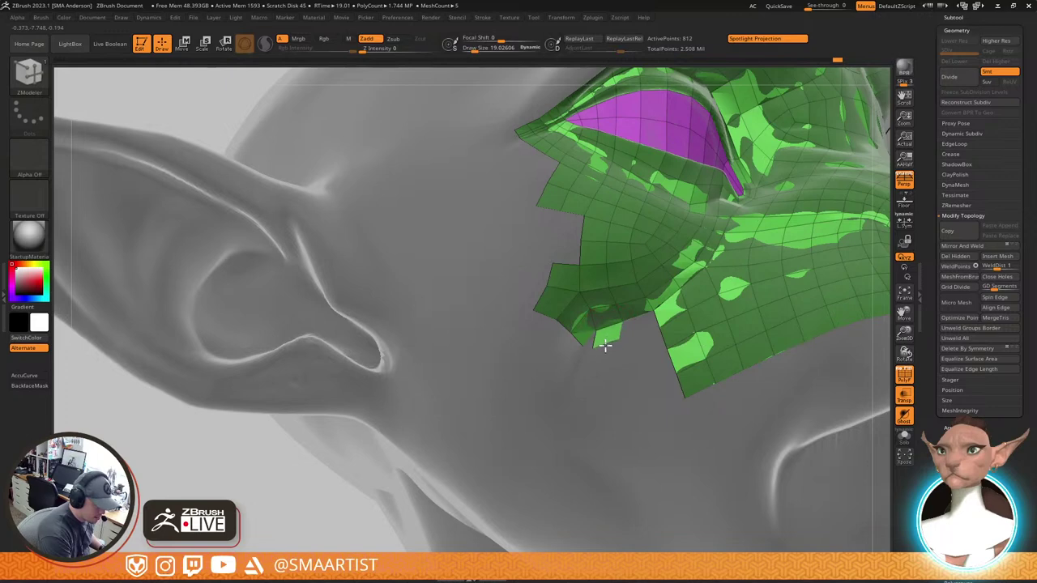
pyautogui.press('s')
pyautogui.moveTo(615, 338); pyautogui.dragTo(611, 337)
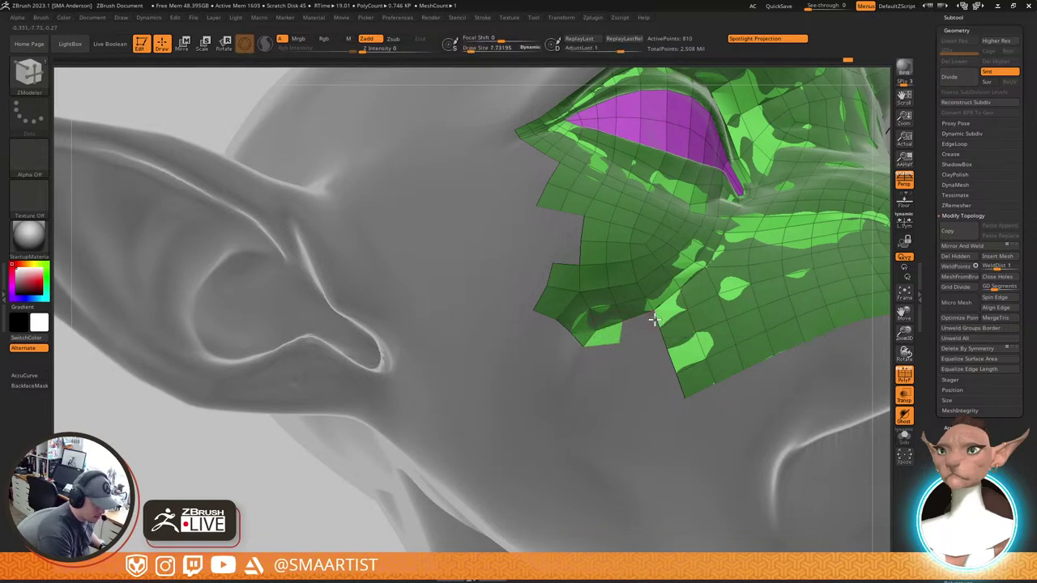
# Extrude quads between the rear cheek strip and the muzzle patch's rear edge, joining them and aligning the lower corner points
pyautogui.moveTo(629, 339); pyautogui.dragTo(623, 343)
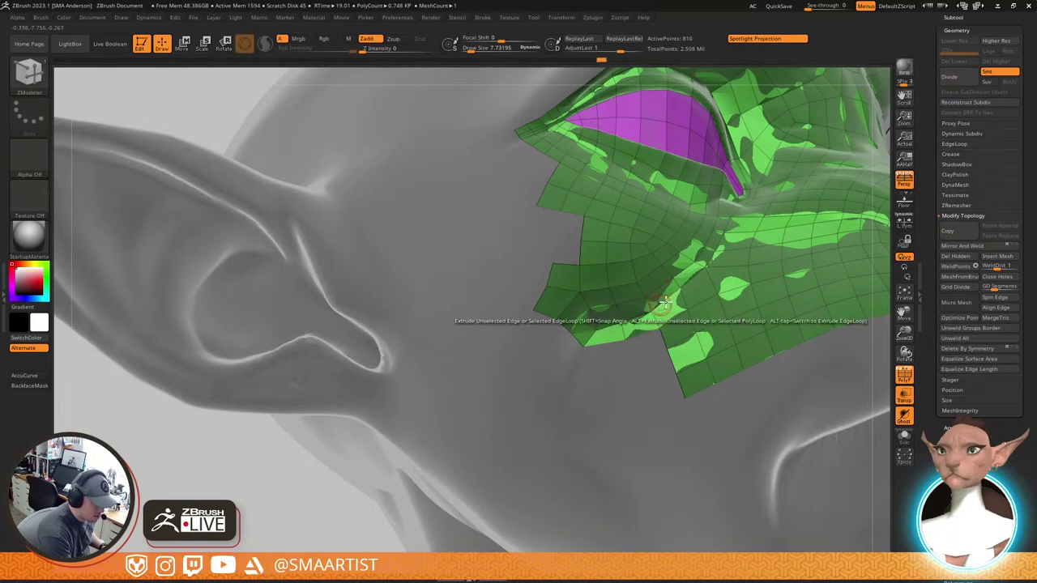
pyautogui.moveTo(729, 337)
pyautogui.keyDown('alt'); pyautogui.mouseDown(button='right')
pyautogui.moveTo(735, 299)
pyautogui.moveTo(703, 300)
pyautogui.moveTo(725, 307)
pyautogui.moveTo(718, 357)
pyautogui.moveTo(764, 356)
pyautogui.moveTo(771, 278)
pyautogui.moveTo(705, 299)
pyautogui.moveTo(710, 324)
pyautogui.moveTo(711, 306)
pyautogui.moveTo(651, 350)
pyautogui.moveTo(595, 322)
pyautogui.moveTo(600, 285)
pyautogui.mouseUp(button='right'); pyautogui.keyUp('alt')
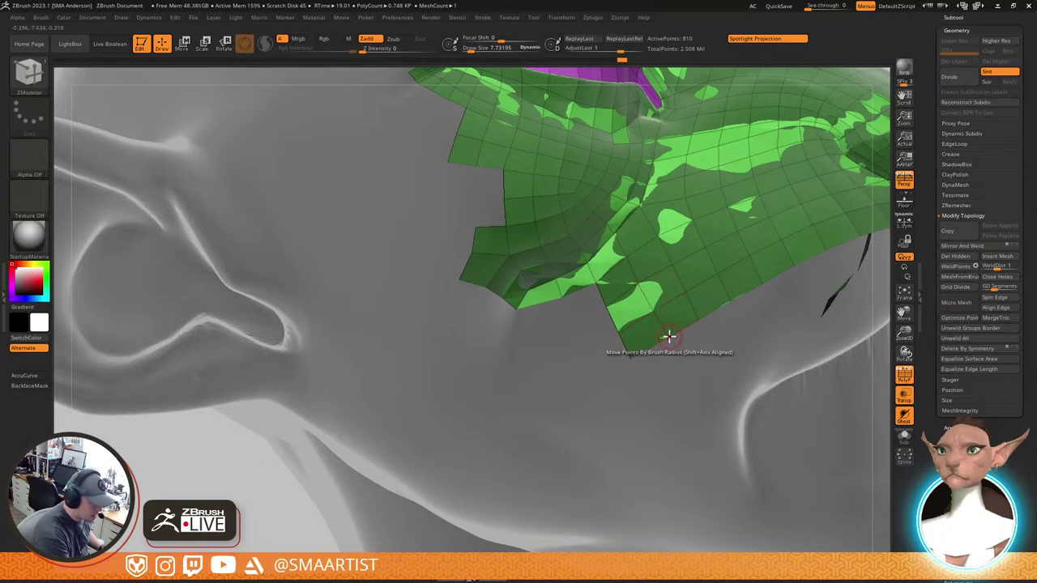
pyautogui.moveTo(669, 336); pyautogui.dragTo(665, 338)
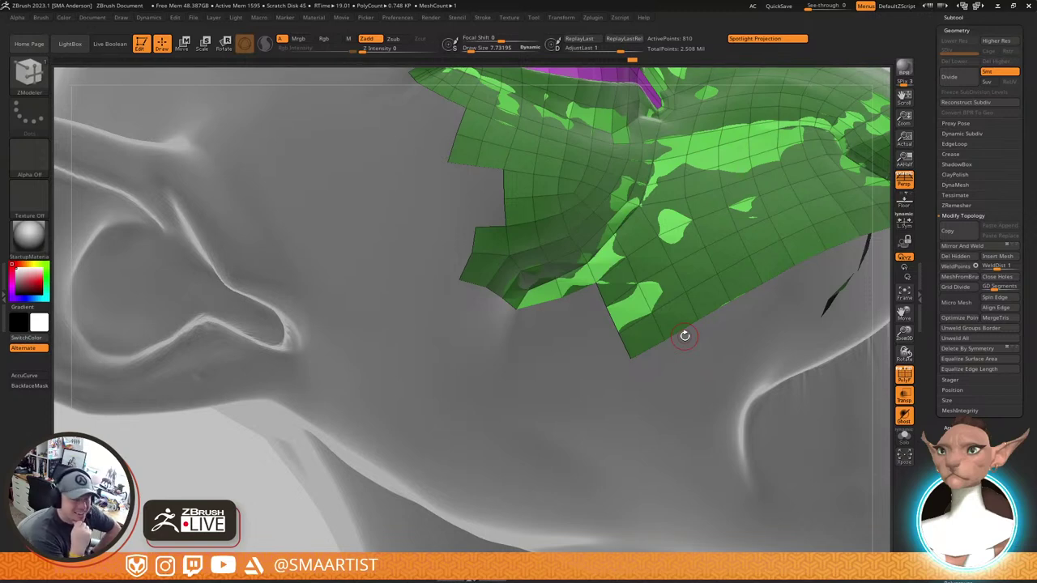
pyautogui.moveTo(602, 295); pyautogui.dragTo(571, 350)
pyautogui.moveTo(565, 312); pyautogui.dragTo(509, 369)
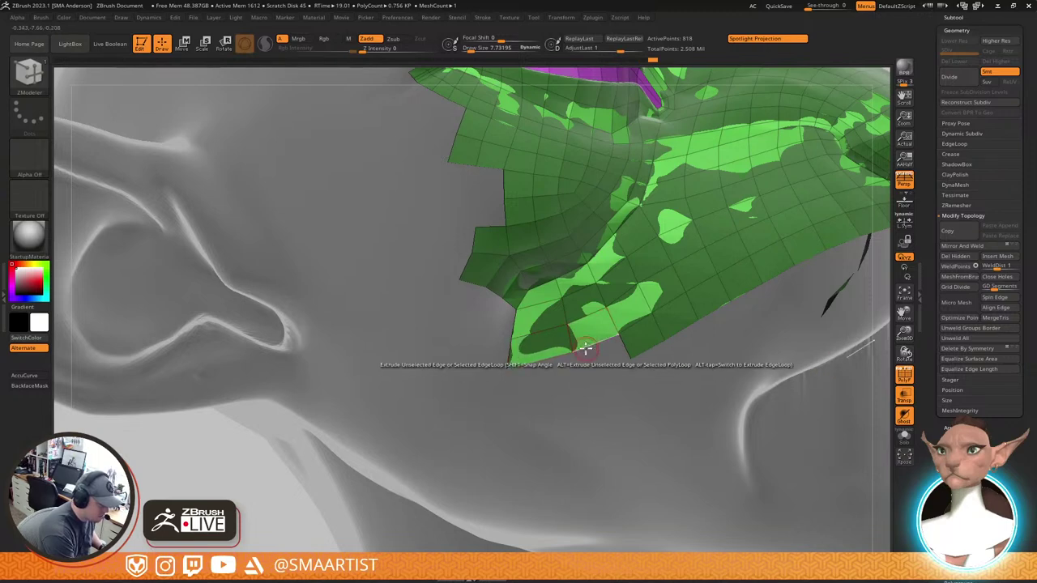
pyautogui.moveTo(572, 352); pyautogui.dragTo(631, 357)
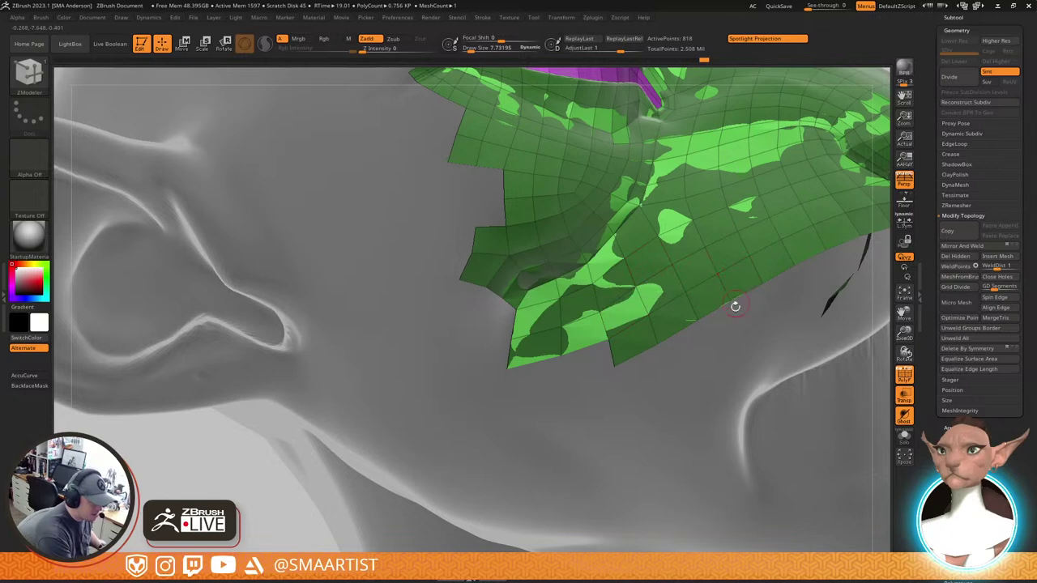
# Extrude quads beneath the rear cheek strip and join them to the muzzle patch's rear edge to even out the outer border
pyautogui.moveTo(641, 340); pyautogui.dragTo(663, 298, button='right')
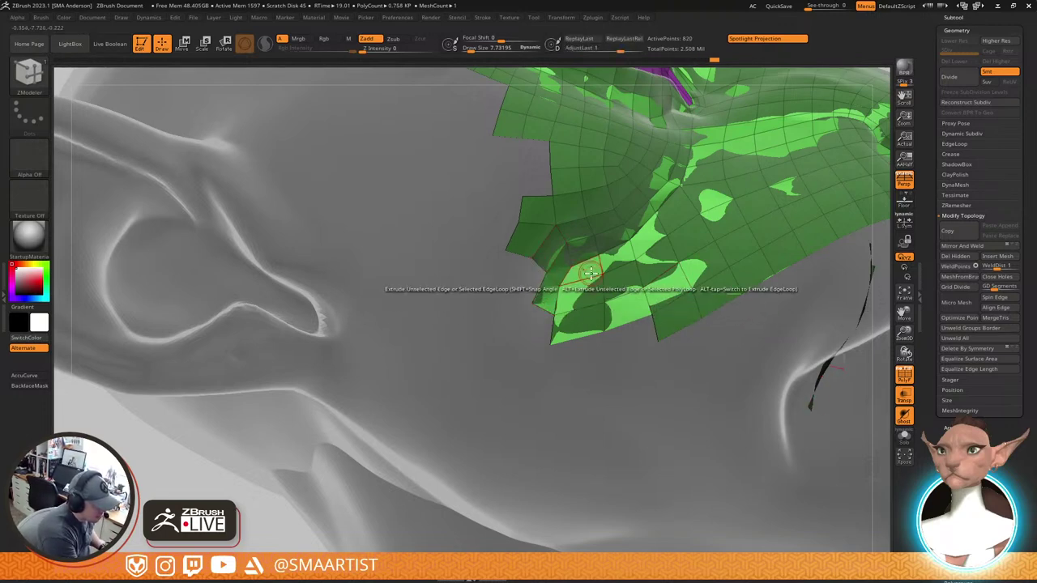
pyautogui.moveTo(591, 273); pyautogui.dragTo(632, 286, button='right')
pyautogui.moveTo(529, 258); pyautogui.dragTo(490, 268)
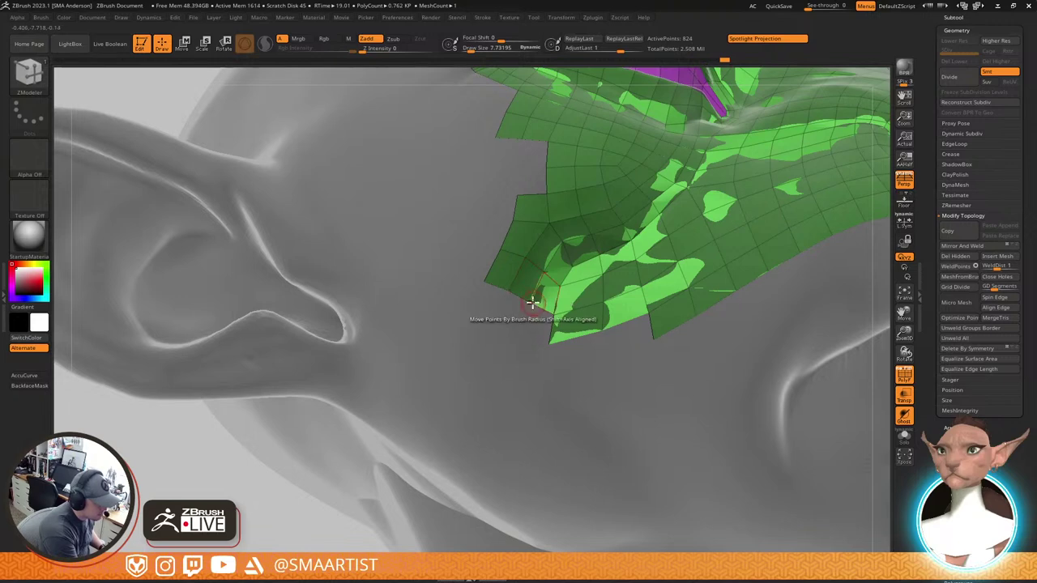
pyautogui.moveTo(598, 289); pyautogui.dragTo(618, 300, button='right')
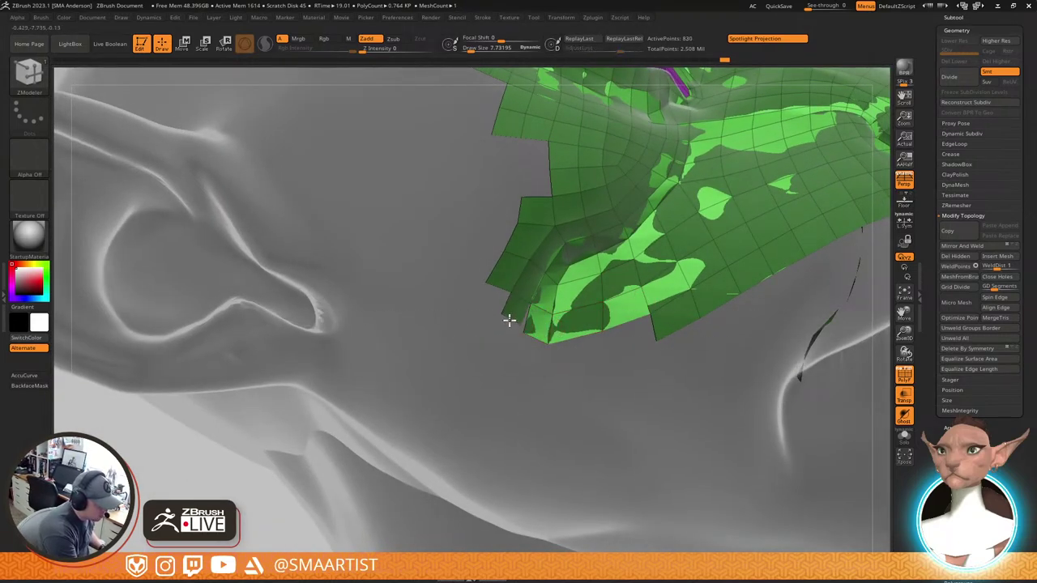
pyautogui.click(507, 321)
pyautogui.moveTo(500, 291); pyautogui.dragTo(489, 318)
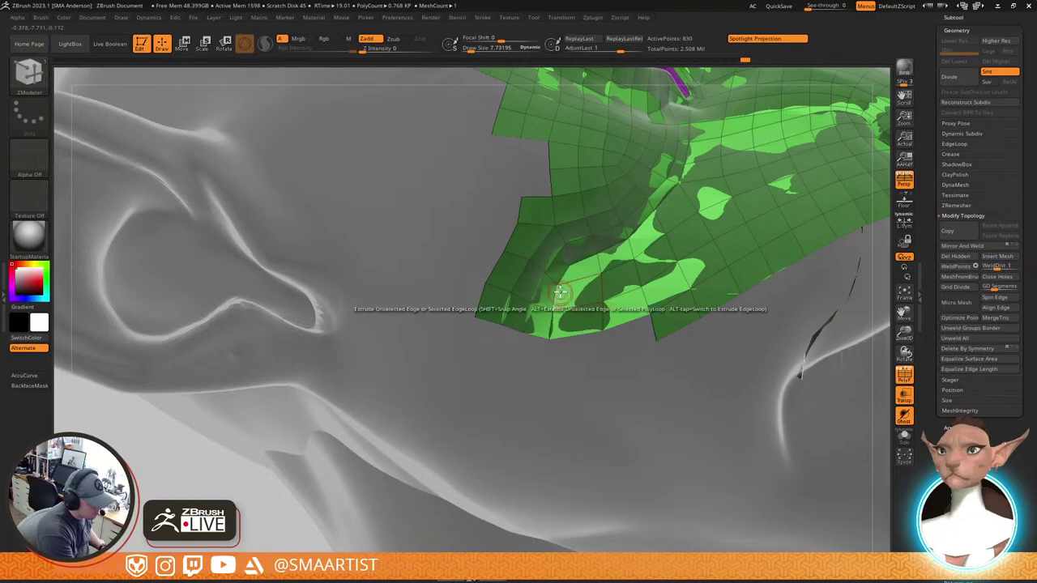
pyautogui.moveTo(619, 282)
pyautogui.mouseDown(button='right')
pyautogui.moveTo(614, 303)
pyautogui.moveTo(635, 270)
pyautogui.moveTo(635, 282)
pyautogui.mouseUp(button='right')
# Extrude a row of quads along the muzzle patch's lower rear edge and join it to the cheek border
pyautogui.moveTo(755, 263); pyautogui.dragTo(665, 292, button='right')
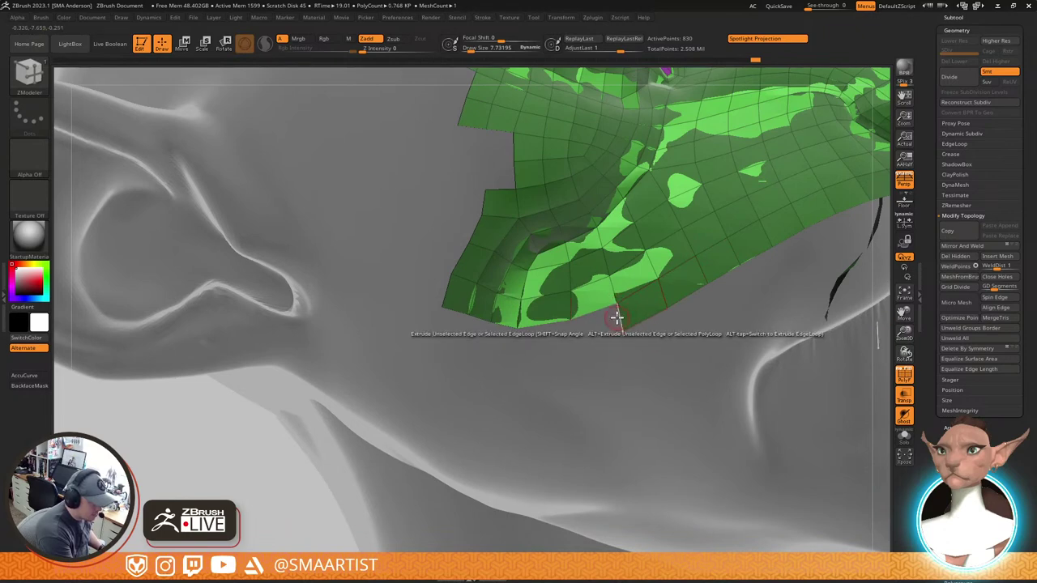
pyautogui.moveTo(617, 317); pyautogui.dragTo(572, 345)
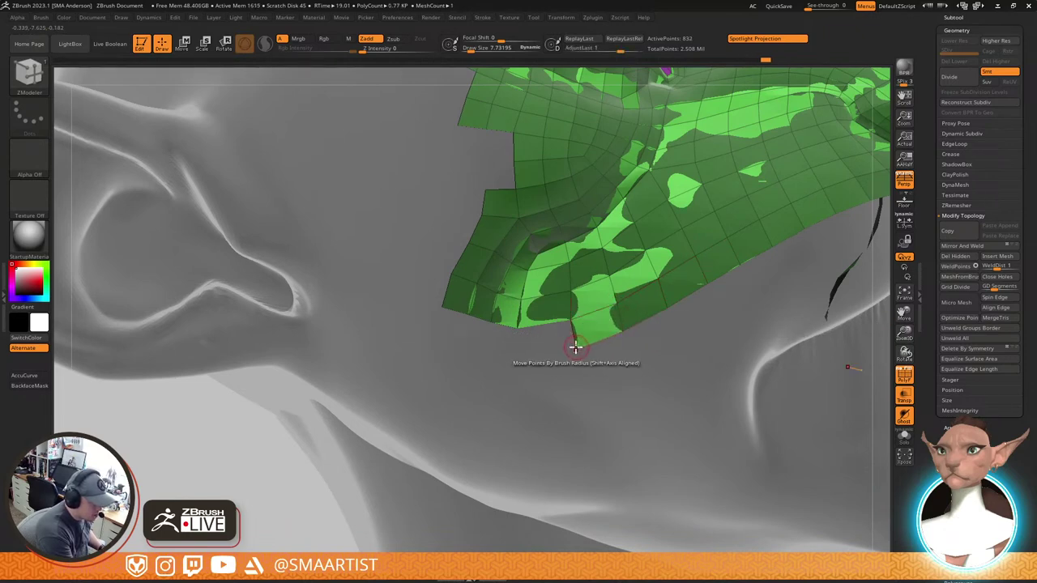
pyautogui.moveTo(571, 348); pyautogui.dragTo(621, 324, button='right')
pyautogui.moveTo(611, 321); pyautogui.dragTo(560, 343)
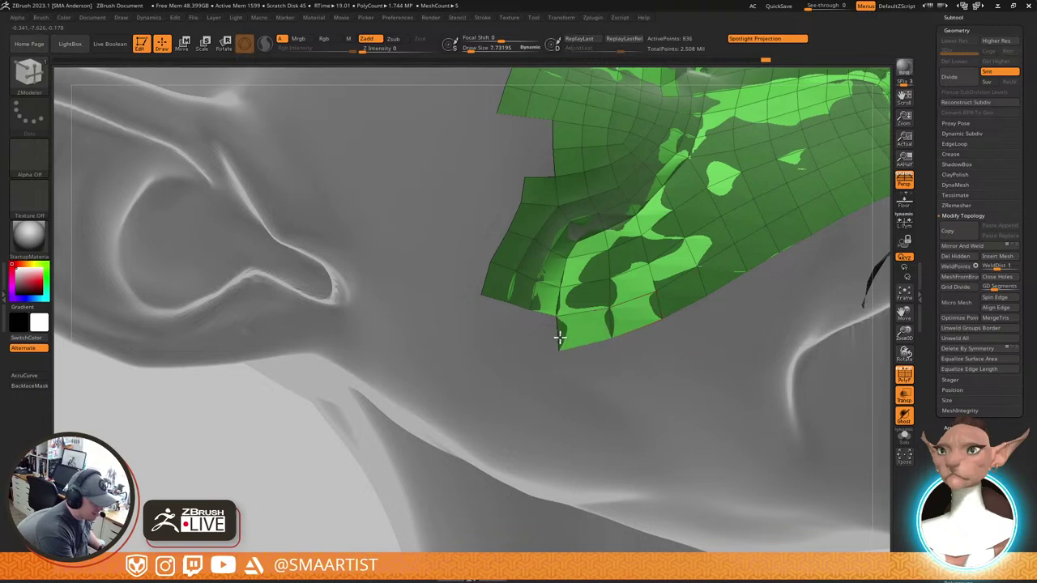
pyautogui.moveTo(592, 328)
pyautogui.mouseDown(button='right')
pyautogui.moveTo(602, 289)
pyautogui.moveTo(597, 329)
pyautogui.mouseUp(button='right')
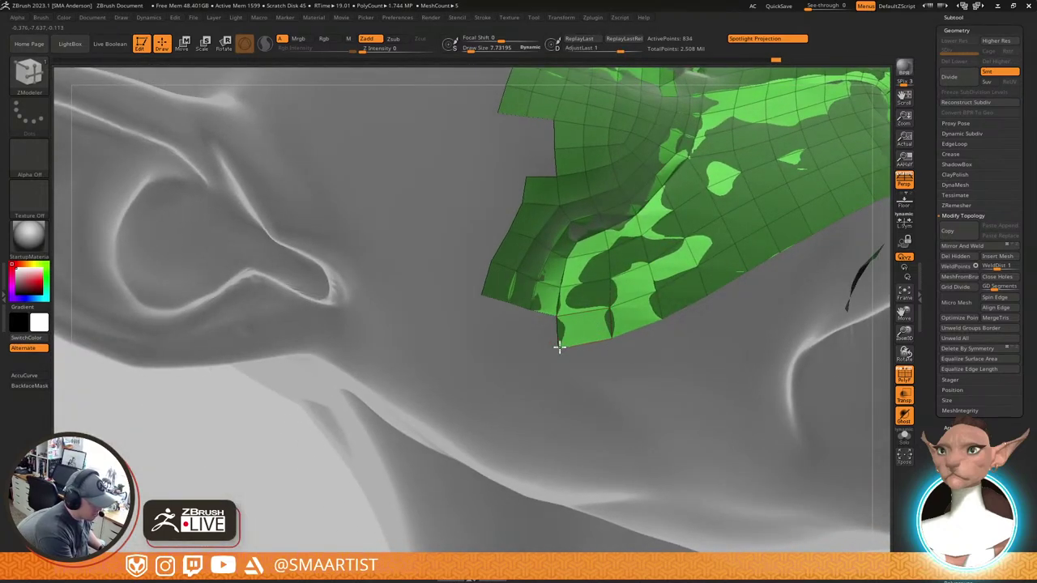
pyautogui.moveTo(538, 353); pyautogui.dragTo(544, 346)
pyautogui.moveTo(674, 333)
pyautogui.mouseDown(button='right')
pyautogui.moveTo(684, 340)
pyautogui.moveTo(660, 356)
pyautogui.moveTo(663, 335)
pyautogui.mouseUp(button='right')
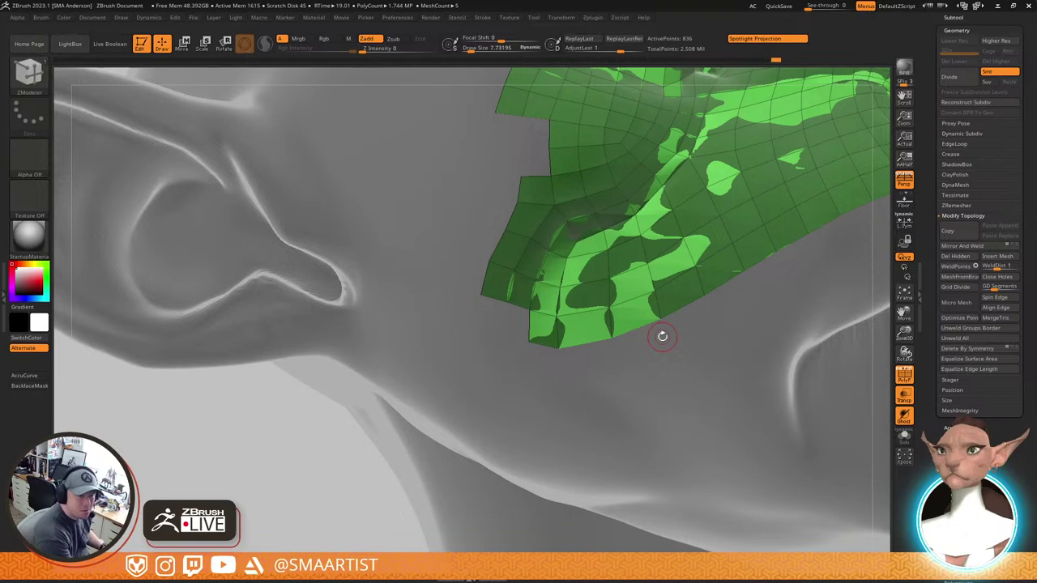
pyautogui.moveTo(604, 315)
pyautogui.mouseDown(button='right')
pyautogui.moveTo(597, 294)
pyautogui.moveTo(591, 301)
pyautogui.mouseUp(button='right')
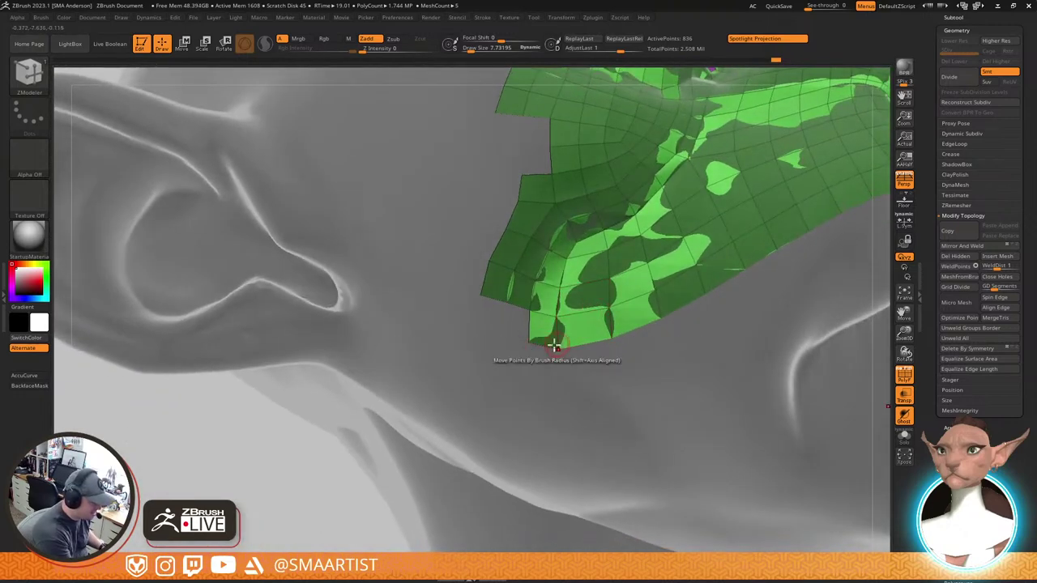
# Extrude a two-quad strip from the philtrum along the upper lip and bridge its end to the muzzle's lower edge
pyautogui.moveTo(673, 326)
pyautogui.mouseDown(button='right')
pyautogui.moveTo(669, 345)
pyautogui.moveTo(777, 275)
pyautogui.moveTo(701, 284)
pyautogui.mouseUp(button='right')
pyautogui.moveTo(702, 283); pyautogui.dragTo(702, 300)
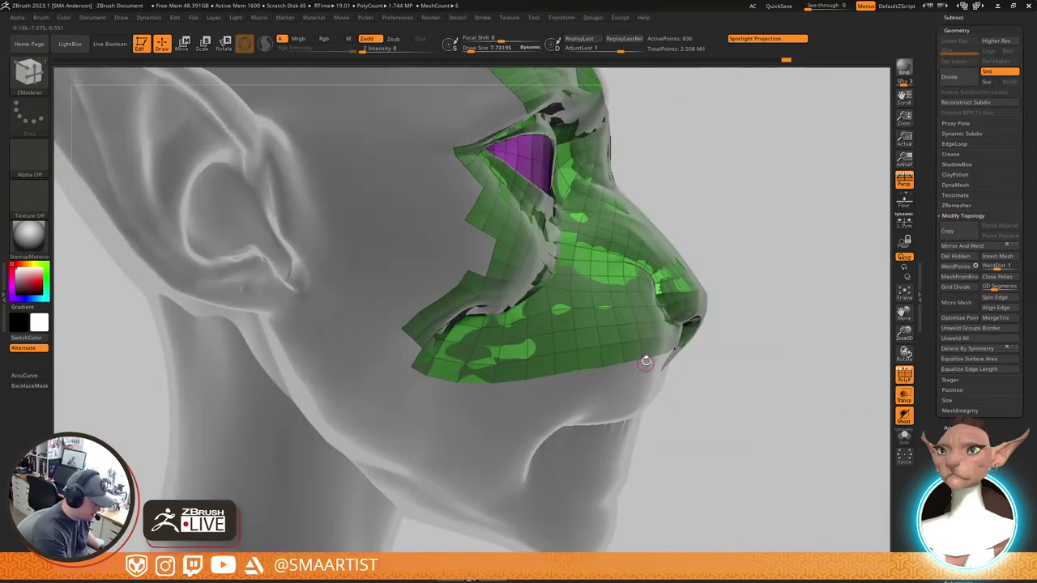
pyautogui.moveTo(648, 359); pyautogui.dragTo(714, 352)
pyautogui.moveTo(606, 387)
pyautogui.mouseDown(button='right')
pyautogui.moveTo(767, 281)
pyautogui.moveTo(742, 273)
pyautogui.mouseUp(button='right')
pyautogui.moveTo(742, 273)
pyautogui.mouseDown()
pyautogui.moveTo(721, 283)
pyautogui.moveTo(731, 287)
pyautogui.mouseUp()
pyautogui.moveTo(731, 287)
pyautogui.mouseDown(button='right')
pyautogui.moveTo(680, 363)
pyautogui.moveTo(752, 282)
pyautogui.mouseUp(button='right')
pyautogui.moveTo(751, 282); pyautogui.dragTo(732, 303)
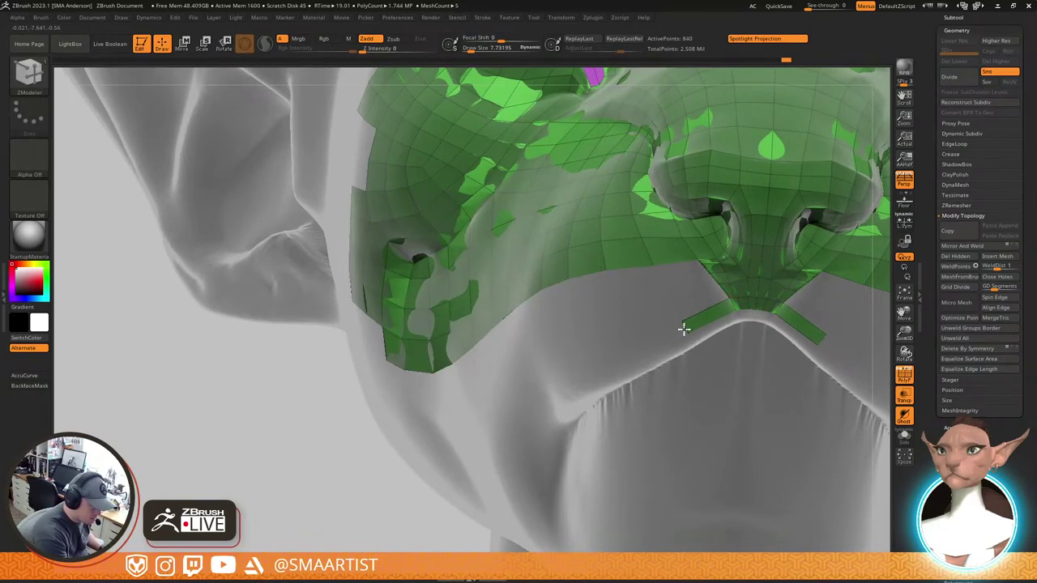
pyautogui.moveTo(695, 324); pyautogui.dragTo(731, 303)
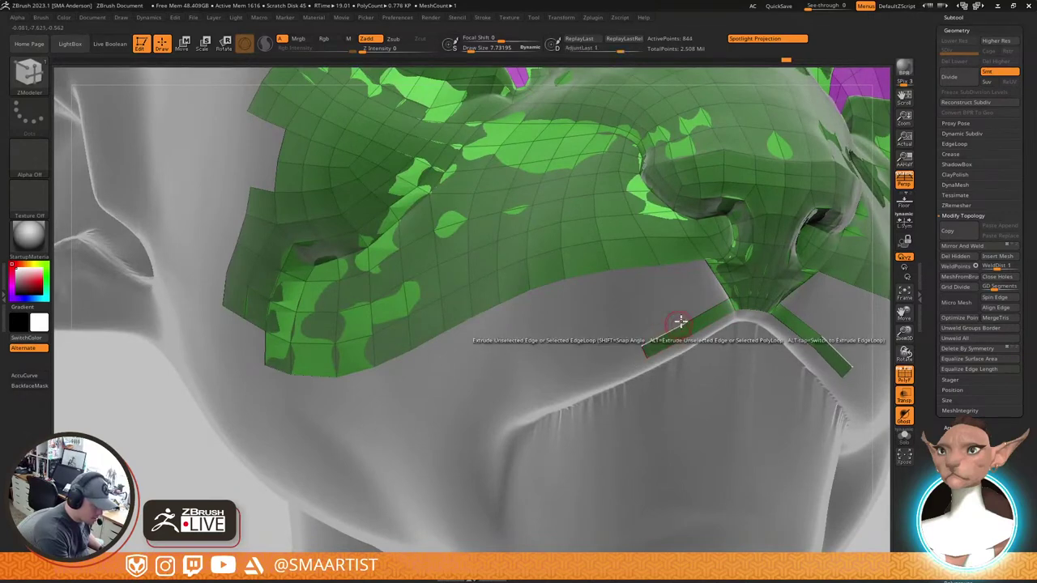
pyautogui.moveTo(634, 267); pyautogui.dragTo(658, 324)
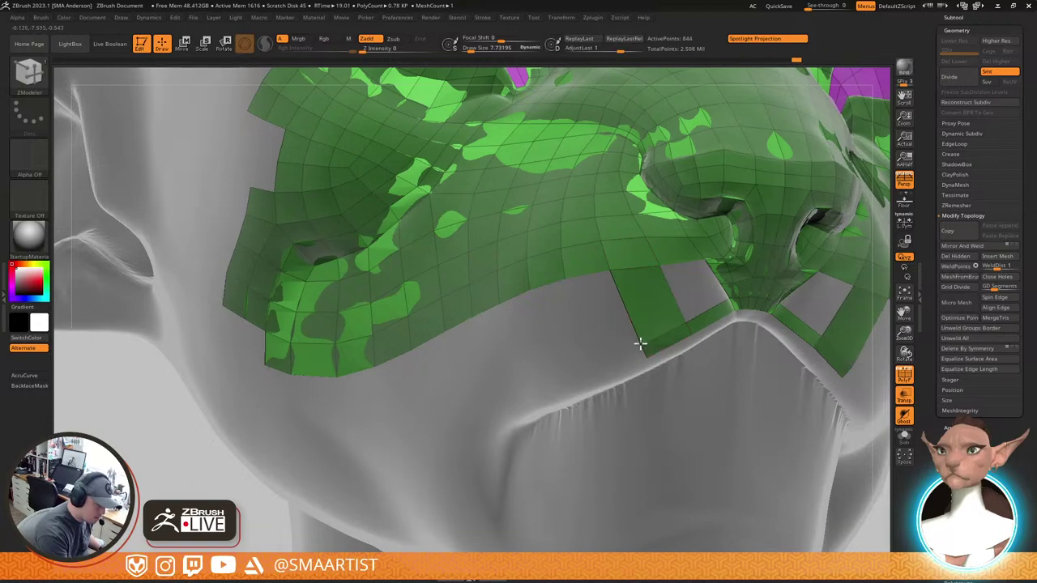
# Try extruding a long quad down from the muzzle's lower edge behind the mouth corner, and undo it
pyautogui.keyDown('ctrl'); pyautogui.moveTo(739, 330); pyautogui.dragTo(707, 282, button='right'); pyautogui.keyUp('ctrl')
pyautogui.moveTo(625, 319); pyautogui.dragTo(685, 304)
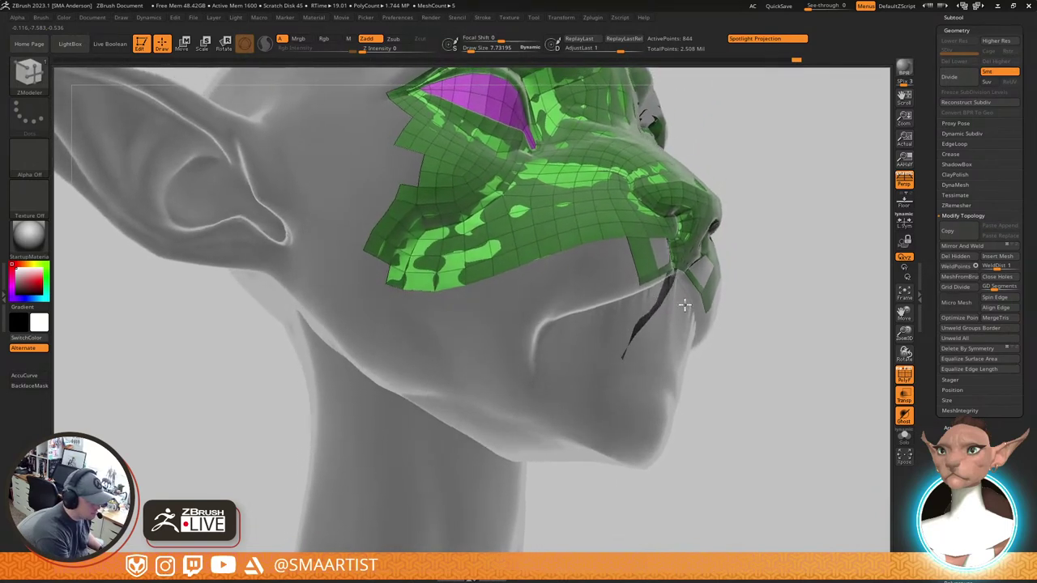
pyautogui.moveTo(529, 267); pyautogui.dragTo(514, 323)
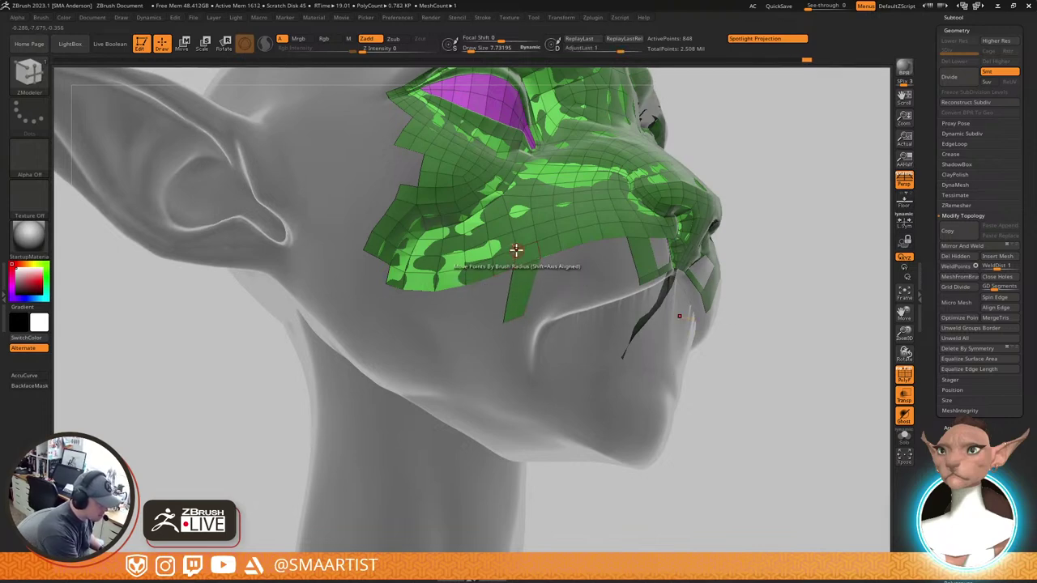
pyautogui.keyDown('alt'); pyautogui.moveTo(521, 263); pyautogui.dragTo(579, 302, button='right'); pyautogui.keyUp('alt')
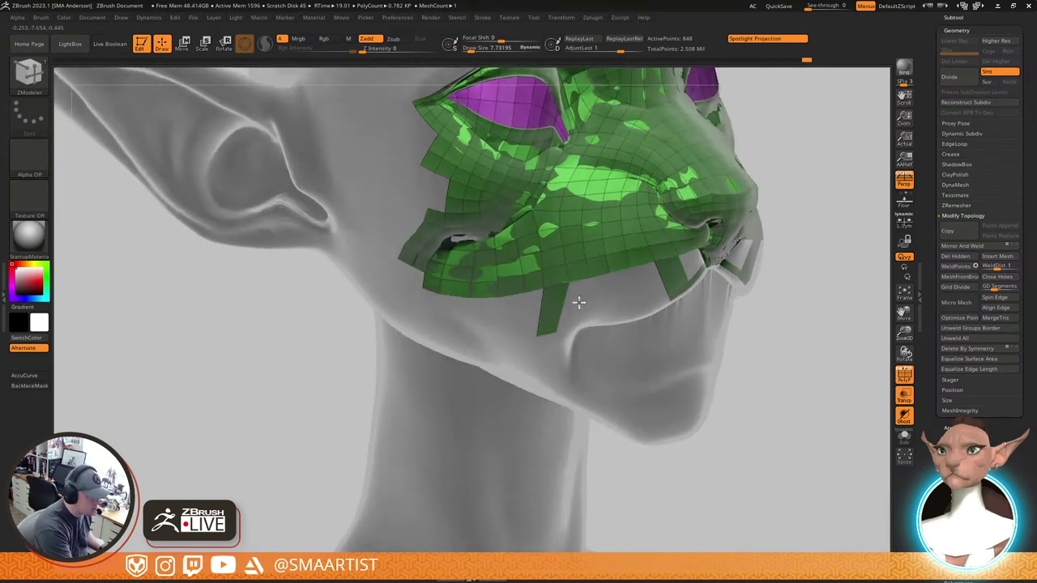
pyautogui.moveTo(578, 303); pyautogui.dragTo(597, 329)
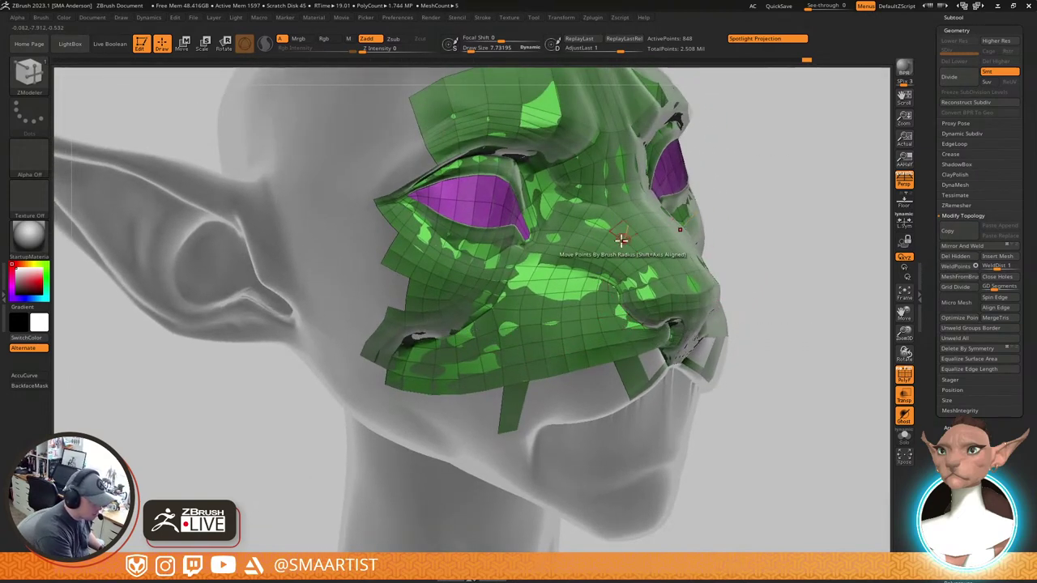
pyautogui.press('ctrl')
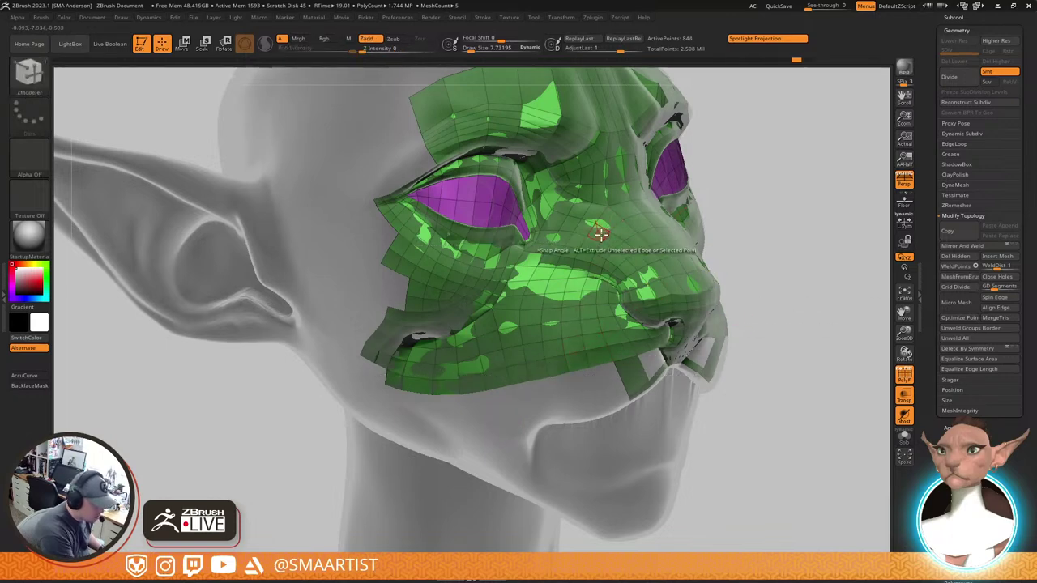
# Try extruding a slanted quad from the muzzle's lower edge toward the mouth corner, and undo it
pyautogui.moveTo(563, 387); pyautogui.dragTo(536, 412)
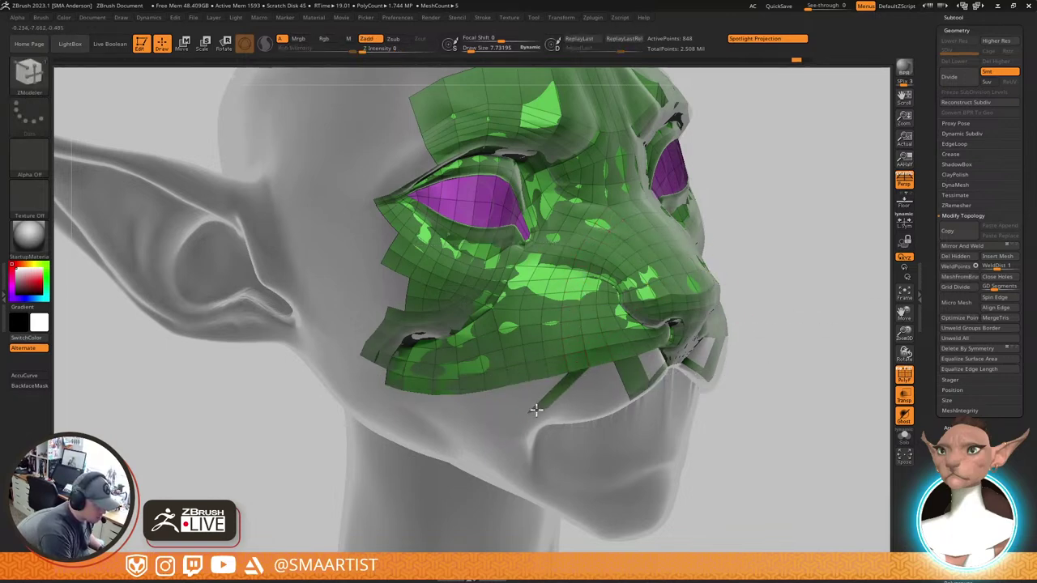
pyautogui.moveTo(576, 373); pyautogui.dragTo(593, 340, button='right')
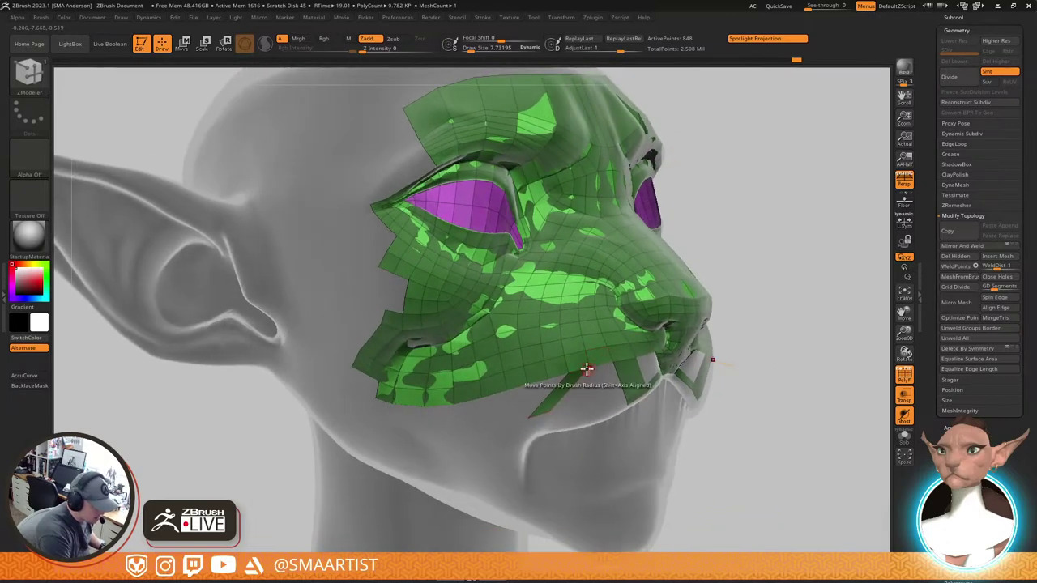
pyautogui.keyDown('alt'); pyautogui.moveTo(777, 306); pyautogui.dragTo(772, 275); pyautogui.keyUp('alt')
pyautogui.moveTo(774, 276)
pyautogui.mouseDown(button='right')
pyautogui.moveTo(737, 273)
pyautogui.moveTo(750, 248)
pyautogui.moveTo(728, 281)
pyautogui.moveTo(740, 269)
pyautogui.moveTo(747, 276)
pyautogui.moveTo(751, 259)
pyautogui.moveTo(741, 294)
pyautogui.mouseUp(button='right')
pyautogui.press('ctrl')
pyautogui.press('ctrl')
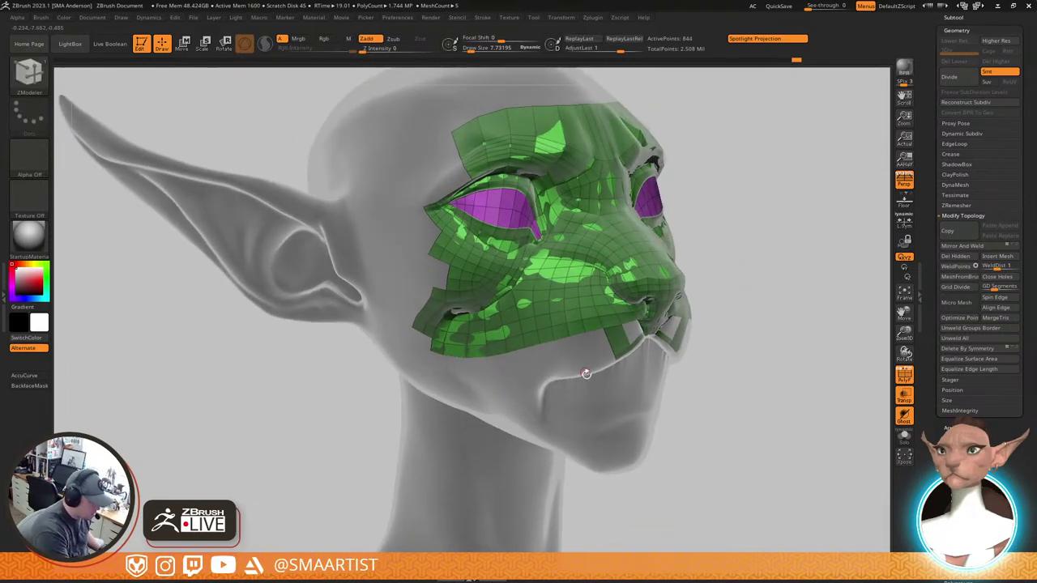
# Switch to the head subtool and reshape the mouth corner with the Move brush at a draw size of about 69
pyautogui.moveTo(575, 330); pyautogui.dragTo(667, 349, button='right')
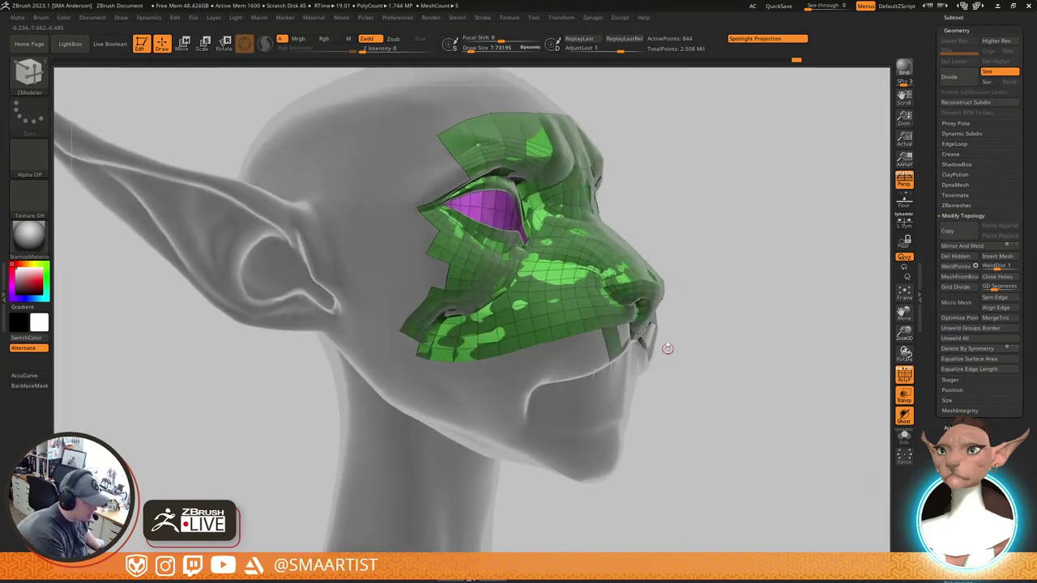
pyautogui.keyDown('alt'); pyautogui.click(568, 397); pyautogui.keyUp('alt')
pyautogui.press('b')
pyautogui.press('m')
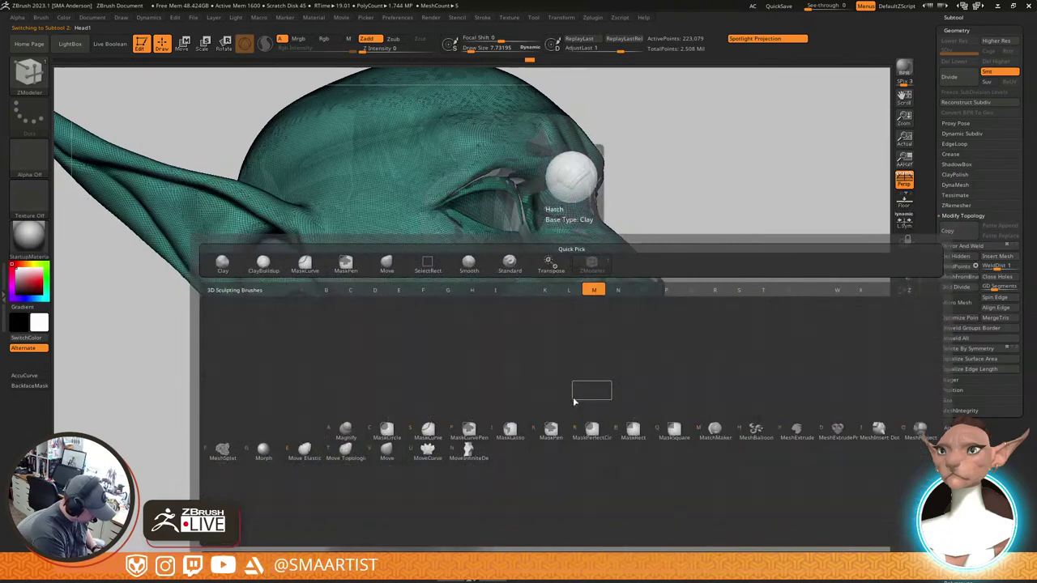
pyautogui.press('v')
pyautogui.moveTo(546, 409); pyautogui.dragTo(535, 389, button='right')
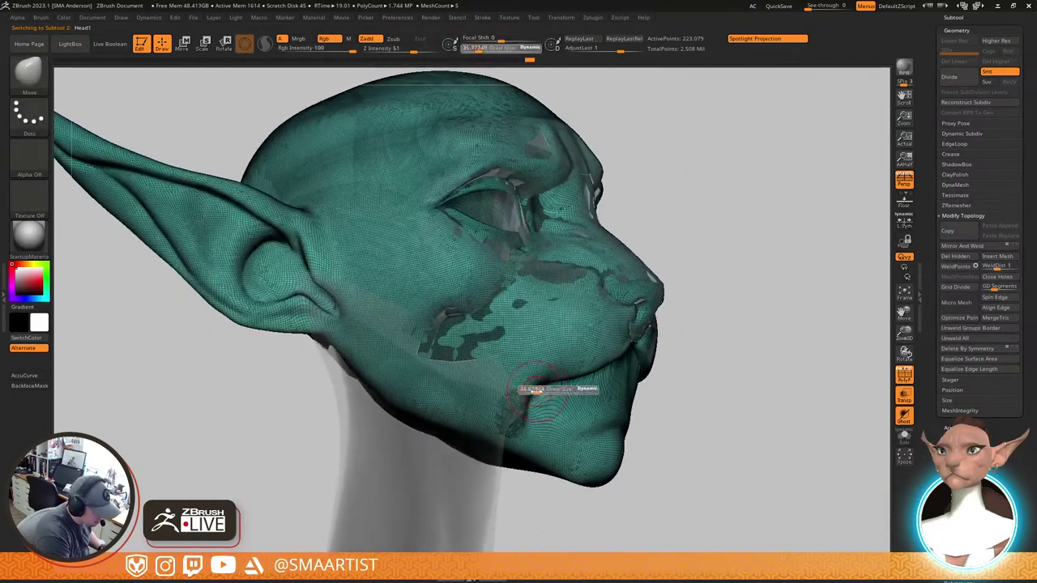
pyautogui.moveTo(534, 398); pyautogui.dragTo(547, 397)
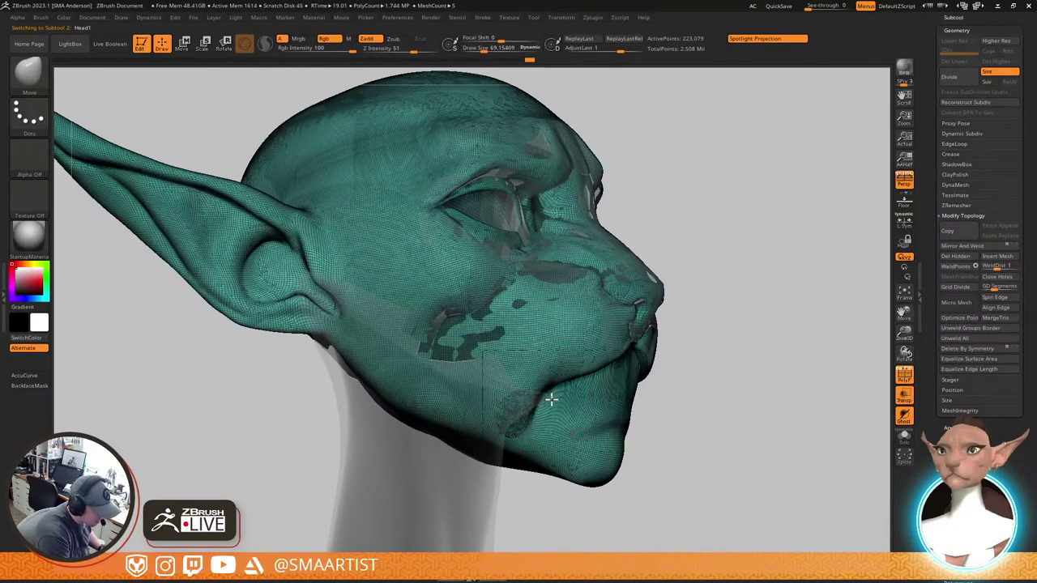
pyautogui.moveTo(544, 396)
pyautogui.mouseDown(button='right')
pyautogui.moveTo(570, 412)
pyautogui.moveTo(588, 359)
pyautogui.moveTo(577, 354)
pyautogui.moveTo(574, 389)
pyautogui.moveTo(525, 420)
pyautogui.mouseUp(button='right')
# Isolate the head with its polyframe hidden and reduce the Move brush's draw size to about 44.6
pyautogui.moveTo(630, 394); pyautogui.dragTo(640, 365, button='right')
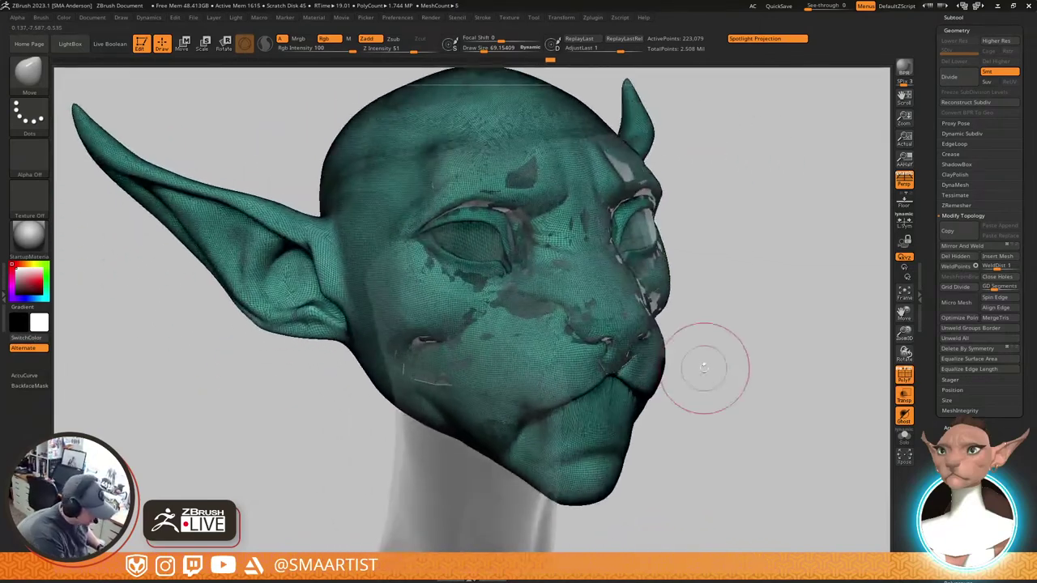
pyautogui.hotkey('shift', 'f')
pyautogui.keyDown('ctrl'); pyautogui.moveTo(734, 368); pyautogui.dragTo(740, 301, button='right'); pyautogui.keyUp('ctrl')
pyautogui.hotkey('alt', 'shift', 's')
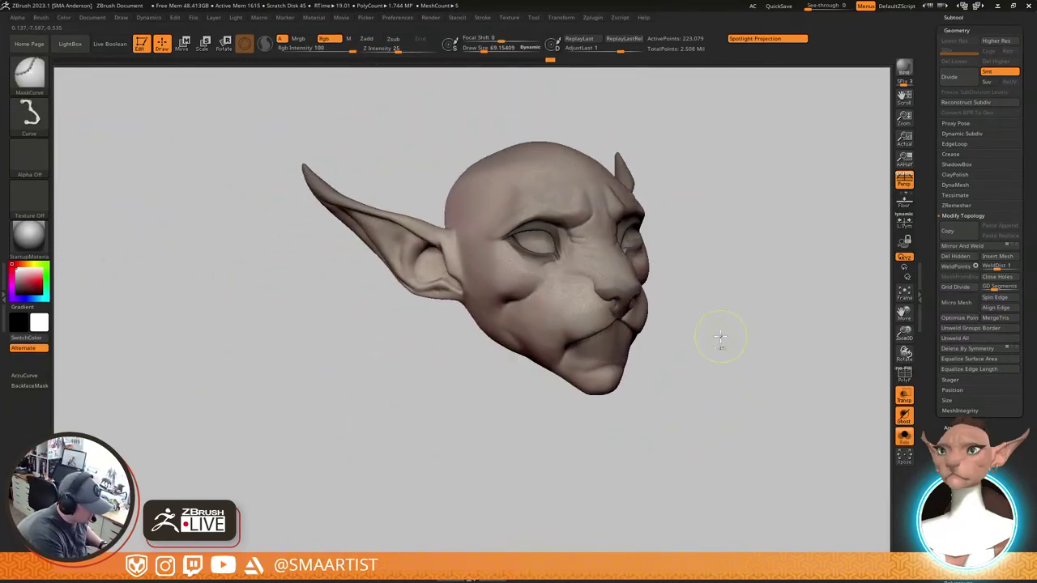
pyautogui.moveTo(722, 340)
pyautogui.mouseDown(button='right')
pyautogui.moveTo(690, 326)
pyautogui.moveTo(694, 342)
pyautogui.moveTo(701, 331)
pyautogui.moveTo(640, 375)
pyautogui.moveTo(679, 370)
pyautogui.mouseUp(button='right')
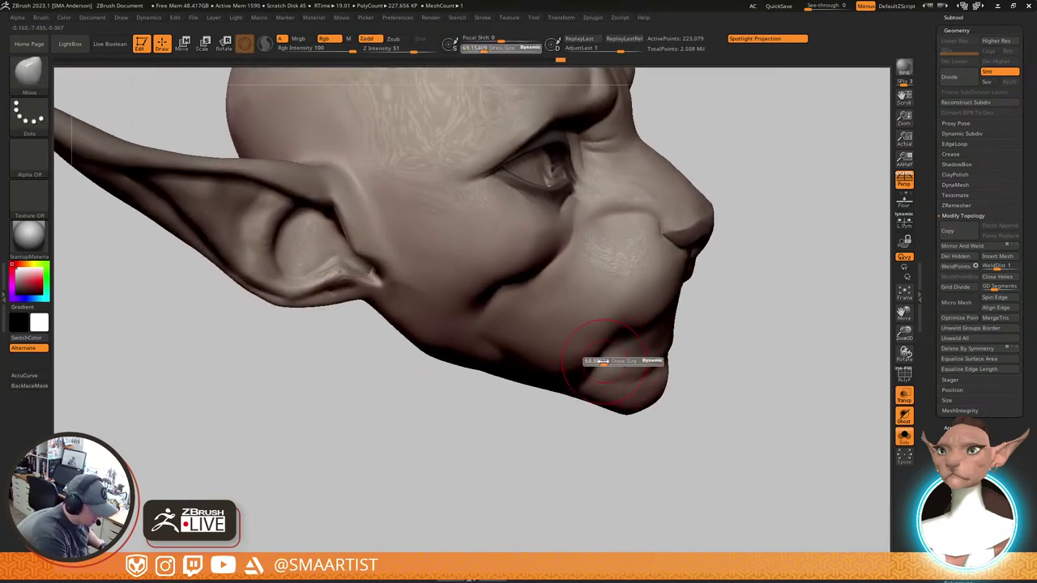
pyautogui.moveTo(593, 372)
pyautogui.mouseDown(button='right')
pyautogui.moveTo(627, 343)
pyautogui.moveTo(613, 377)
pyautogui.moveTo(599, 373)
pyautogui.moveTo(609, 343)
pyautogui.moveTo(629, 371)
pyautogui.moveTo(619, 339)
pyautogui.moveTo(620, 350)
pyautogui.moveTo(672, 340)
pyautogui.moveTo(723, 297)
pyautogui.mouseUp(button='right')
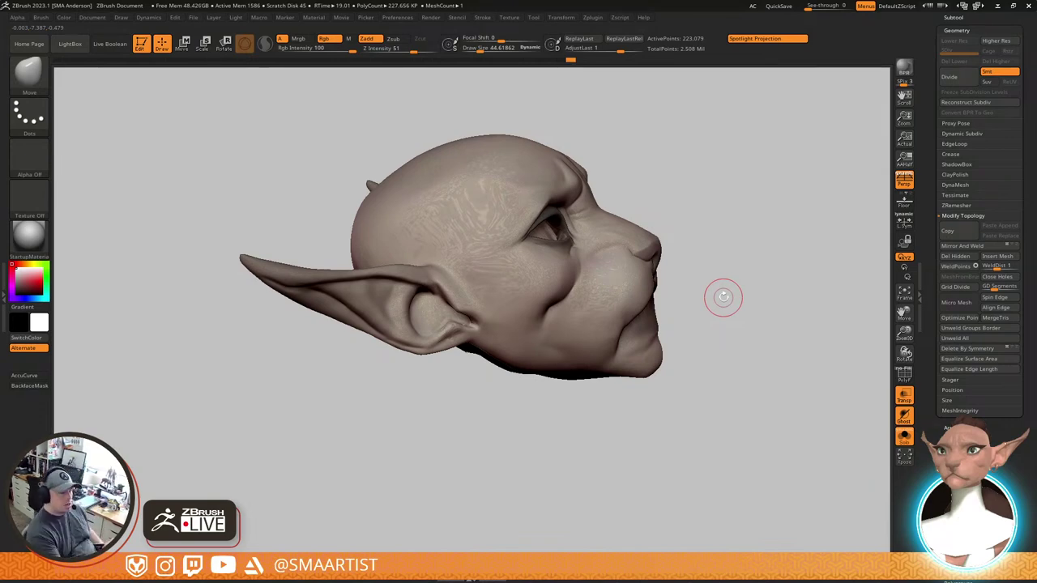
# Turn off the Head1 subtool's polypaint display and smooth the sculpted mouth corner with a brush draw size of about 35.8
pyautogui.moveTo(723, 298); pyautogui.dragTo(655, 300, button='right')
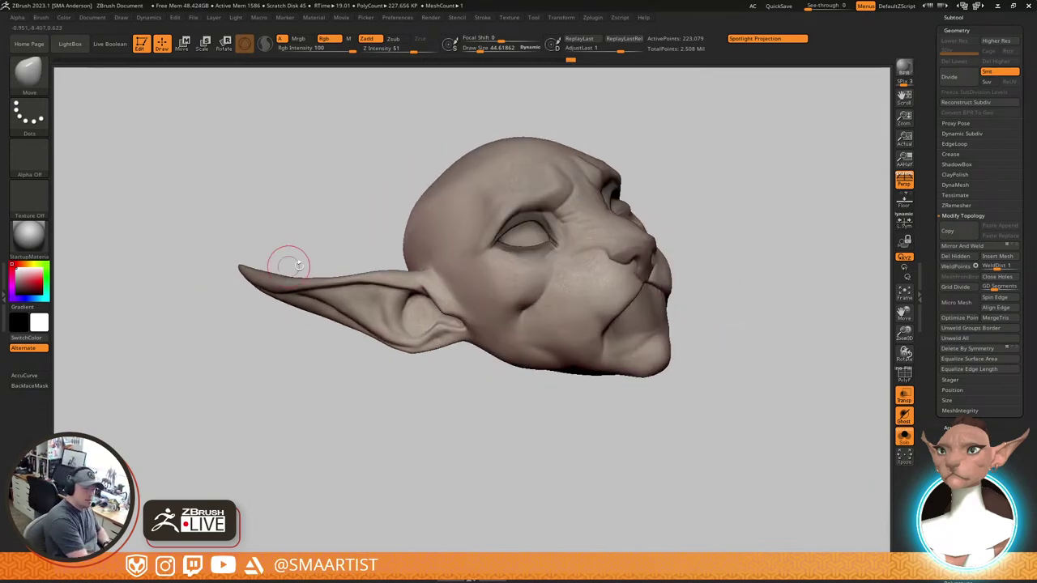
pyautogui.click(954, 17)
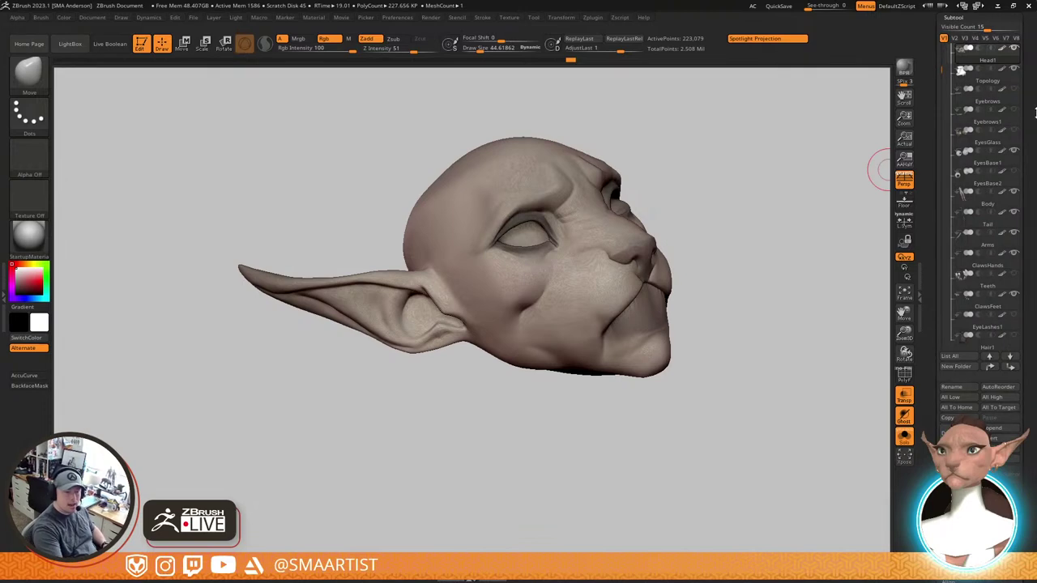
pyautogui.click(1004, 50)
pyautogui.moveTo(757, 194)
pyautogui.mouseDown(button='right')
pyautogui.moveTo(696, 199)
pyautogui.moveTo(678, 313)
pyautogui.moveTo(648, 251)
pyautogui.moveTo(646, 288)
pyautogui.moveTo(598, 318)
pyautogui.moveTo(648, 341)
pyautogui.moveTo(585, 384)
pyautogui.mouseUp(button='right')
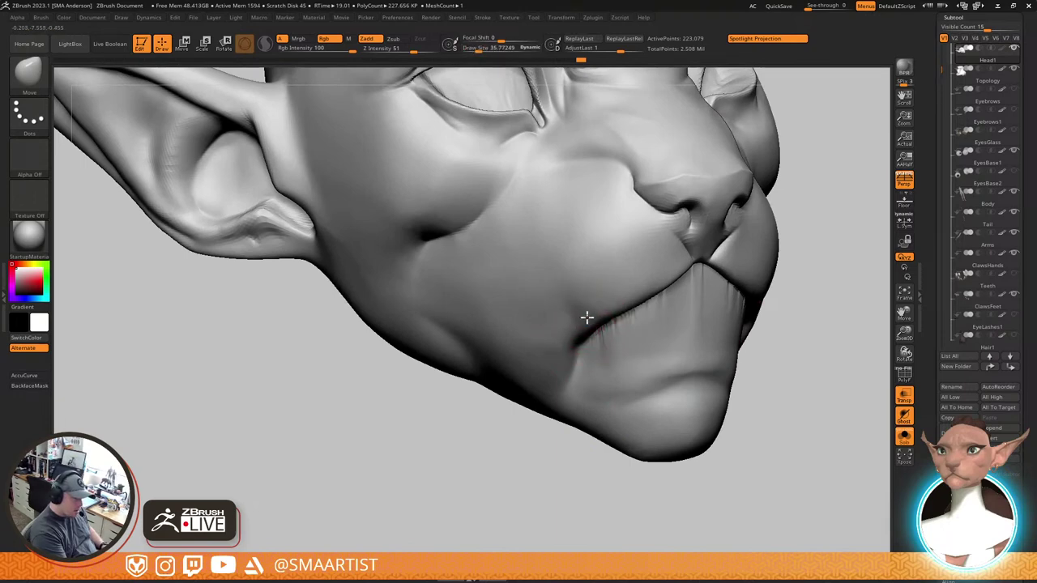
pyautogui.keyDown('shift'); pyautogui.moveTo(581, 307); pyautogui.dragTo(585, 311); pyautogui.keyUp('shift')
pyautogui.keyDown('ctrl'); pyautogui.moveTo(671, 308); pyautogui.dragTo(661, 224, button='right'); pyautogui.keyUp('ctrl')
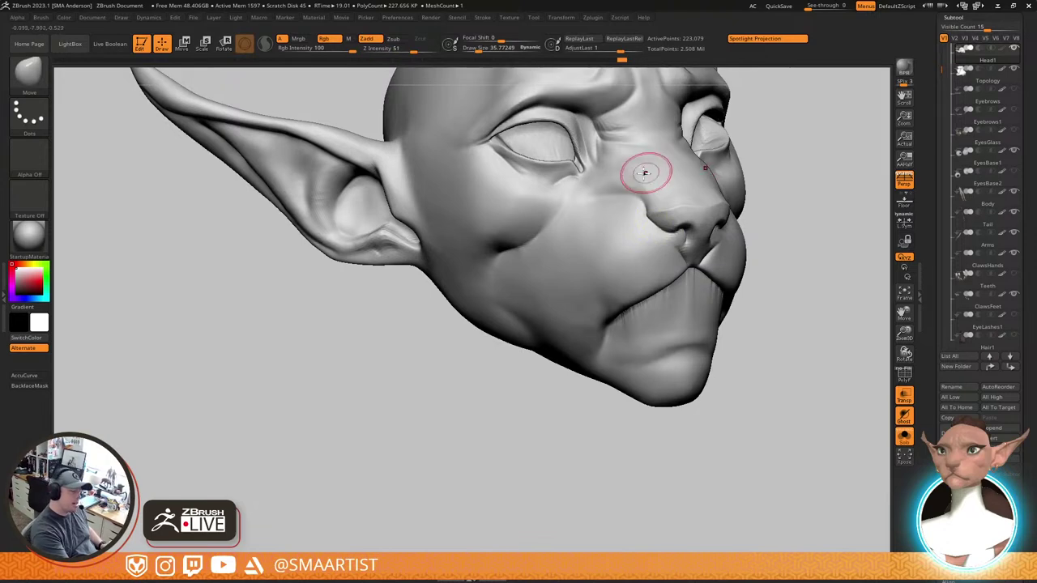
pyautogui.moveTo(584, 274); pyautogui.dragTo(613, 213, button='right')
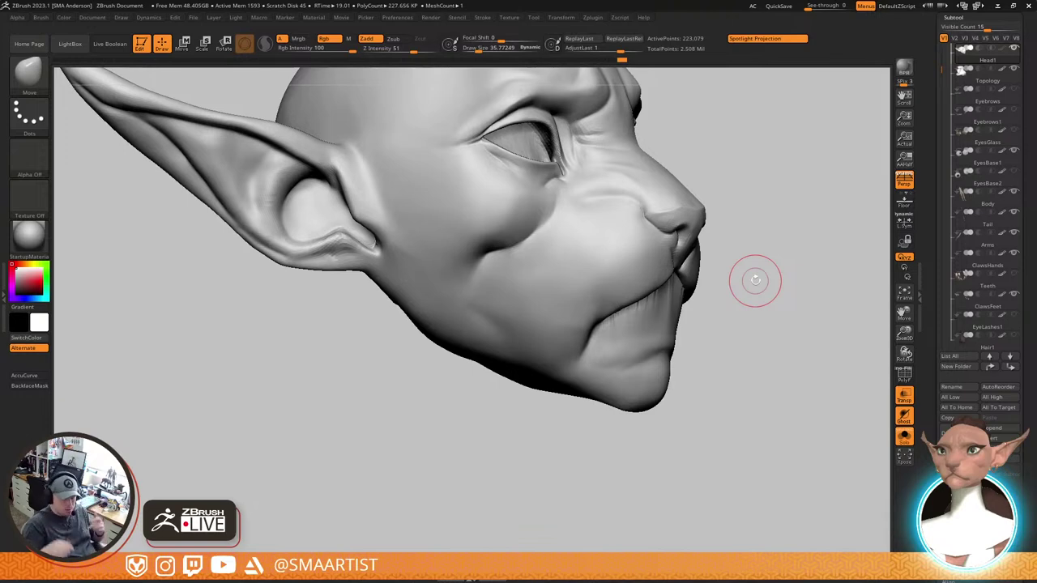
pyautogui.moveTo(769, 238)
pyautogui.mouseDown()
pyautogui.moveTo(764, 283)
pyautogui.moveTo(748, 277)
pyautogui.moveTo(782, 260)
pyautogui.moveTo(747, 286)
pyautogui.mouseUp()
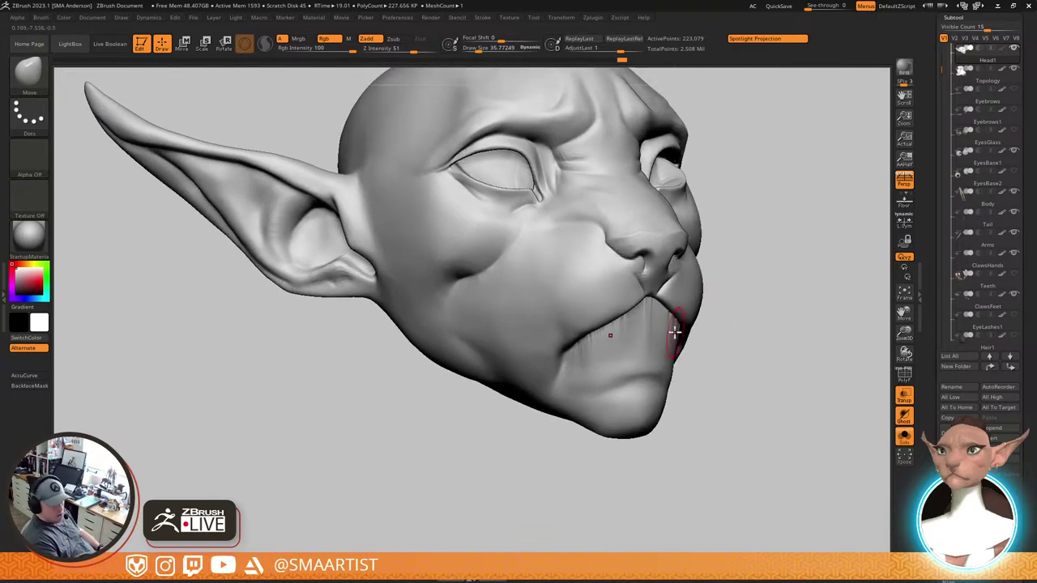
# Leave the isolated head view and switch to the Topology subtool with its polyframe shown
pyautogui.hotkey('ctrl', 's')
pyautogui.press('Down')
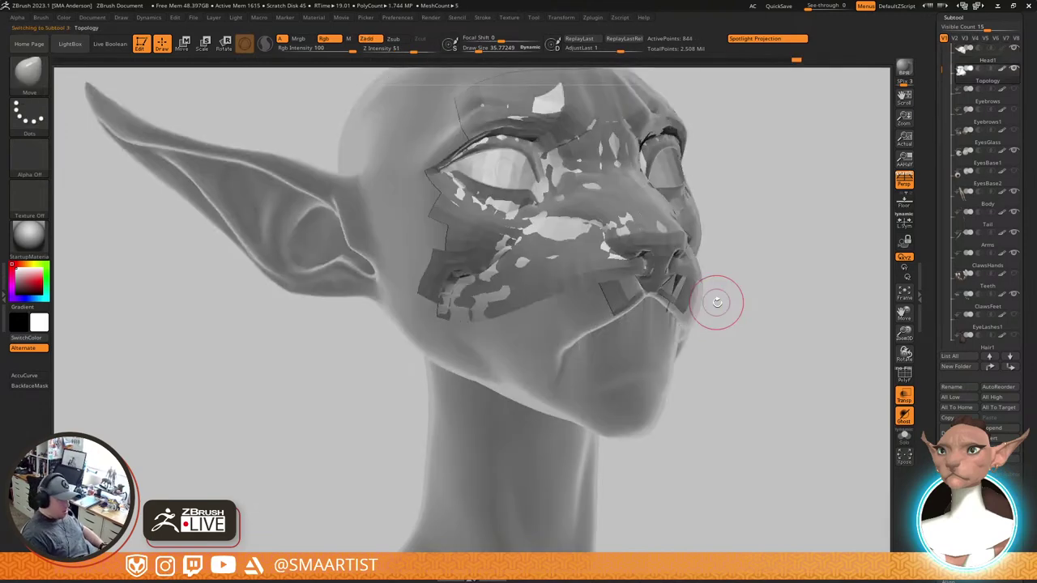
pyautogui.hotkey('shift', 'f')
pyautogui.moveTo(717, 302); pyautogui.dragTo(660, 328)
pyautogui.moveTo(662, 328); pyautogui.dragTo(662, 329, button='right')
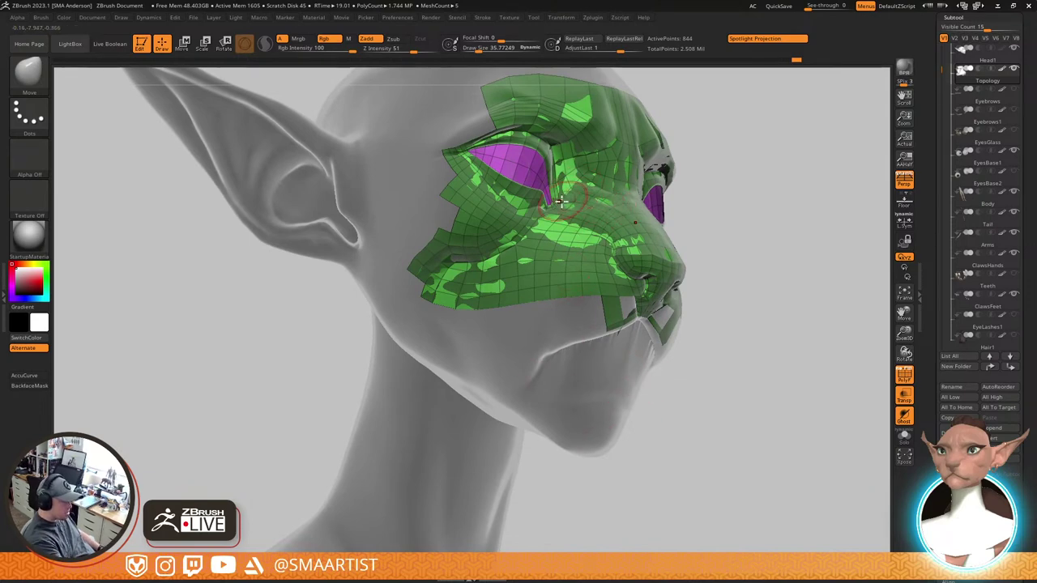
# Extrude a long quad with ZModeler from the muzzle's lower edge down behind the mouth corner
pyautogui.press('b')
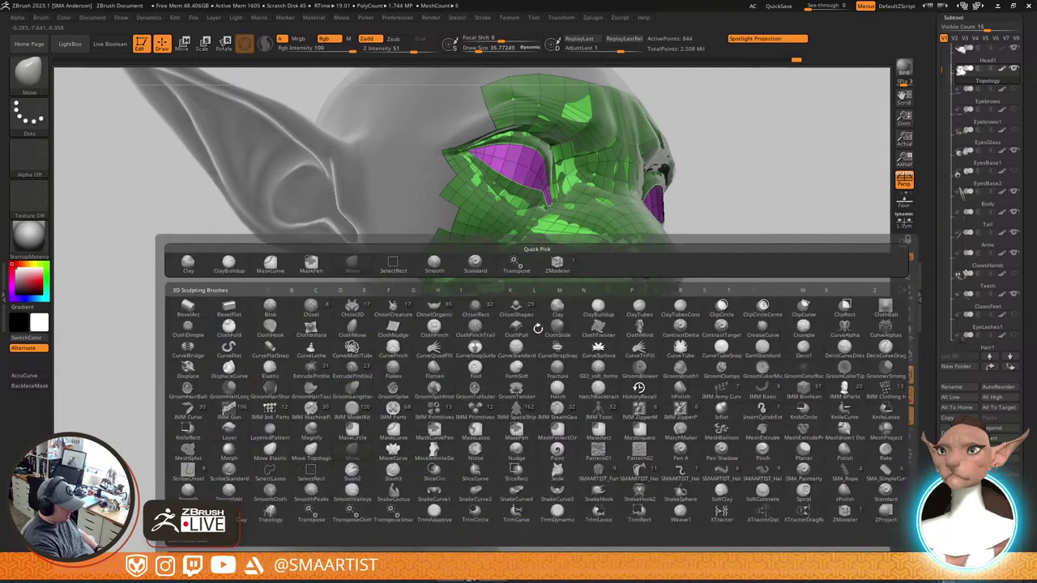
pyautogui.press('z')
pyautogui.press('m')
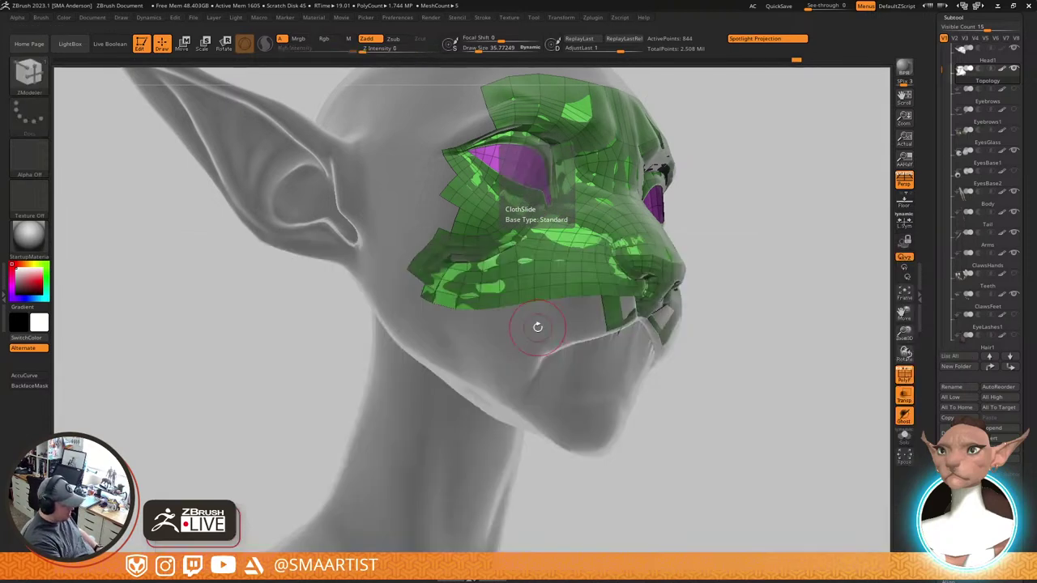
pyautogui.keyDown('ctrl'); pyautogui.moveTo(549, 304); pyautogui.dragTo(559, 344, button='right'); pyautogui.keyUp('ctrl')
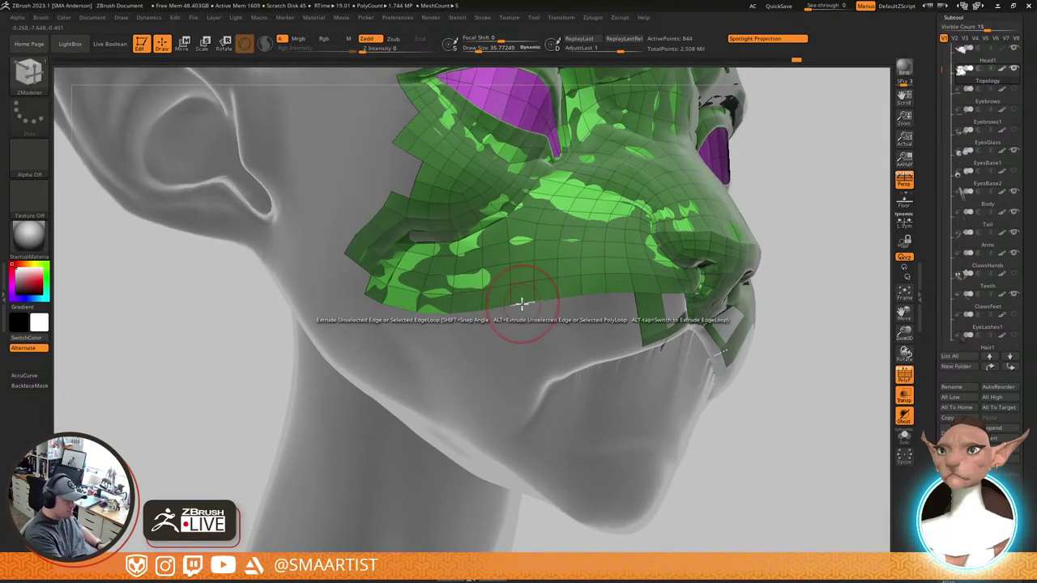
pyautogui.moveTo(525, 305); pyautogui.dragTo(515, 380)
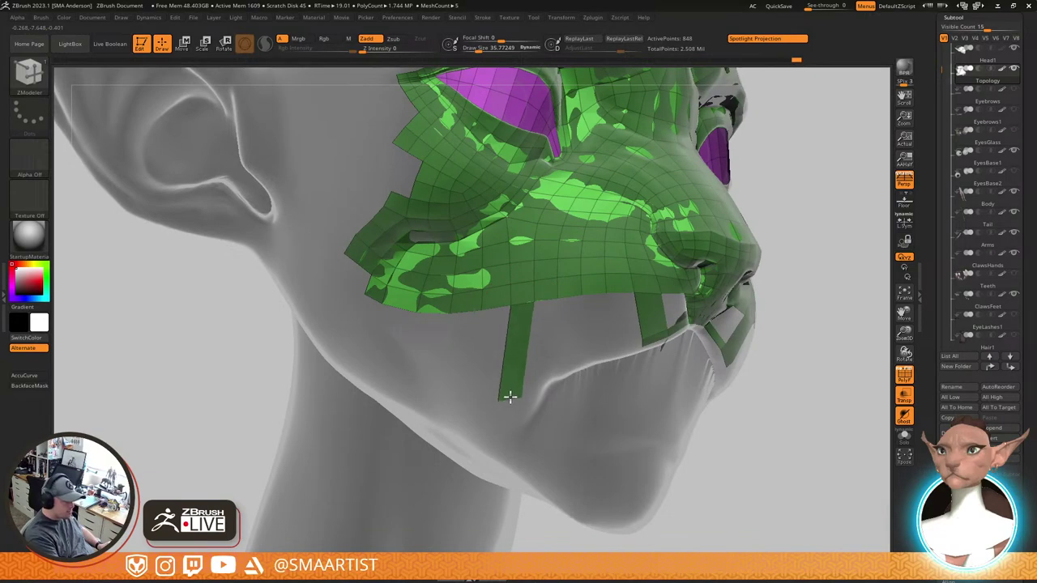
# Adjust the long quad's lower corners at a draw size of about 15.2 and extrude quads from its end around the mouth corner
pyautogui.moveTo(598, 359)
pyautogui.mouseDown(button='right')
pyautogui.moveTo(724, 294)
pyautogui.moveTo(720, 267)
pyautogui.moveTo(711, 276)
pyautogui.moveTo(716, 359)
pyautogui.moveTo(702, 391)
pyautogui.moveTo(637, 370)
pyautogui.moveTo(621, 342)
pyautogui.moveTo(584, 365)
pyautogui.mouseUp(button='right')
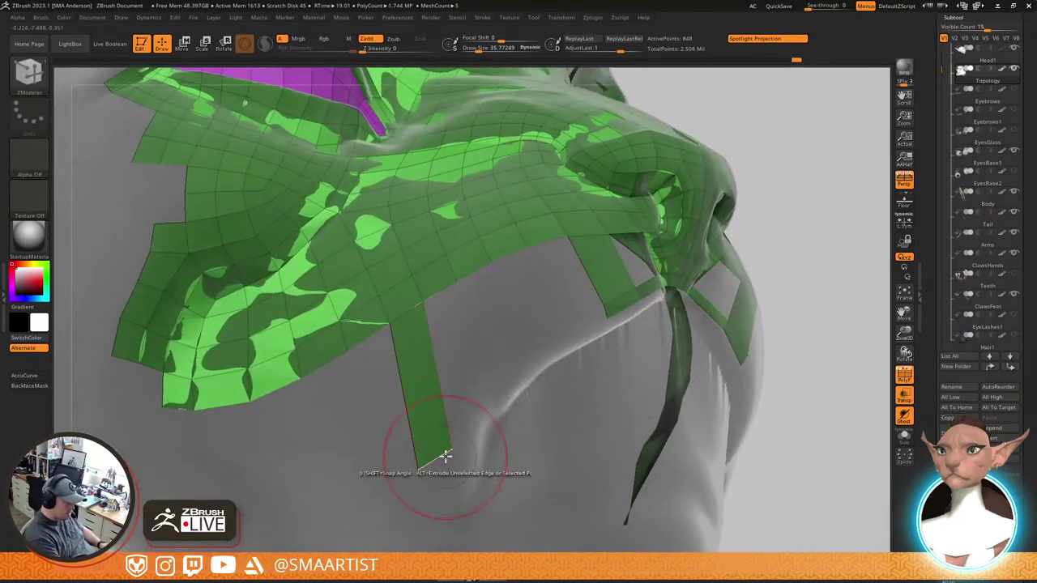
pyautogui.press('[')
pyautogui.press('[')
pyautogui.press('[')
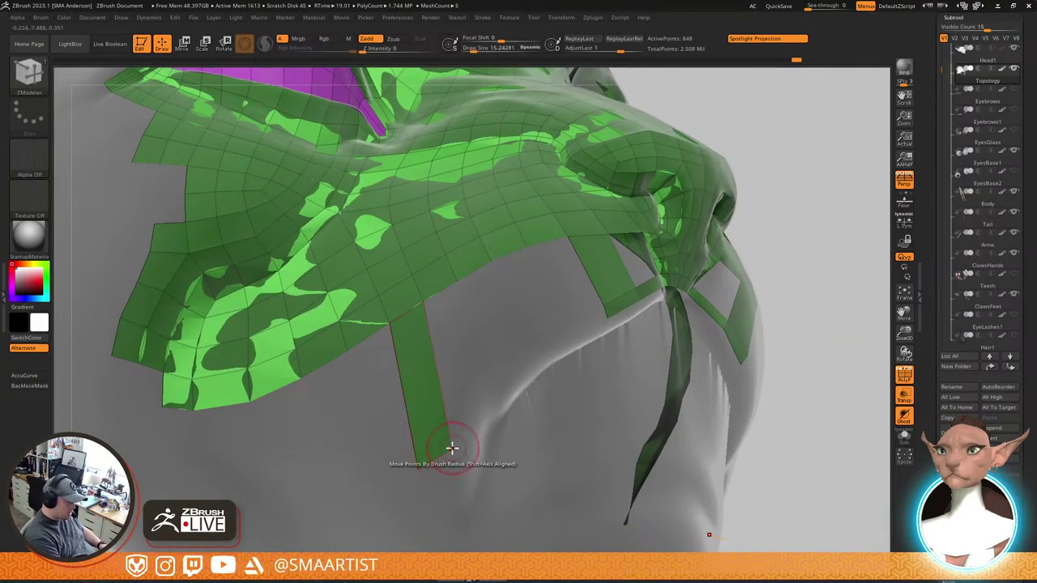
pyautogui.moveTo(452, 447); pyautogui.dragTo(450, 451)
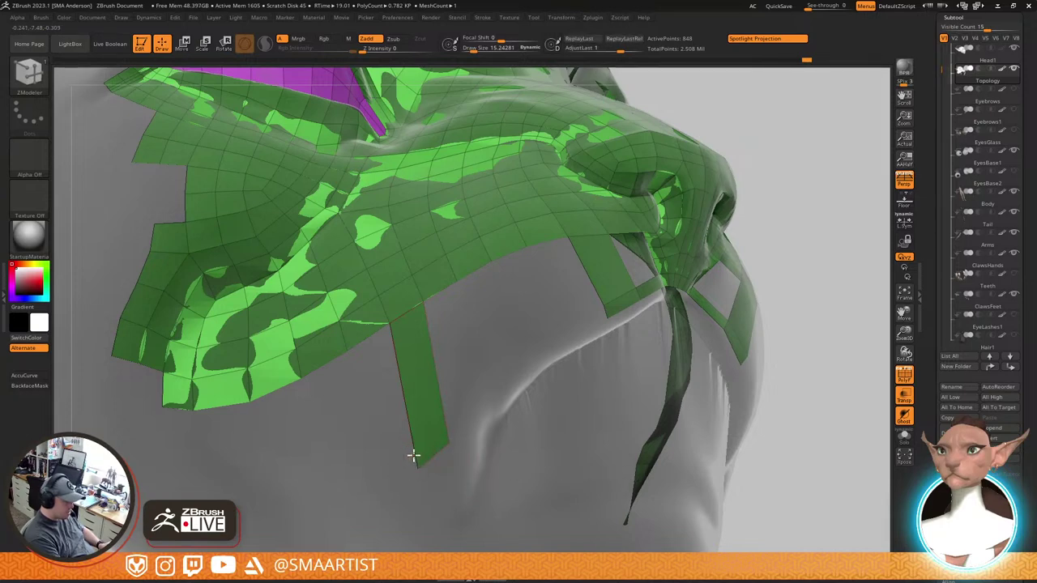
pyautogui.moveTo(414, 450); pyautogui.dragTo(435, 469)
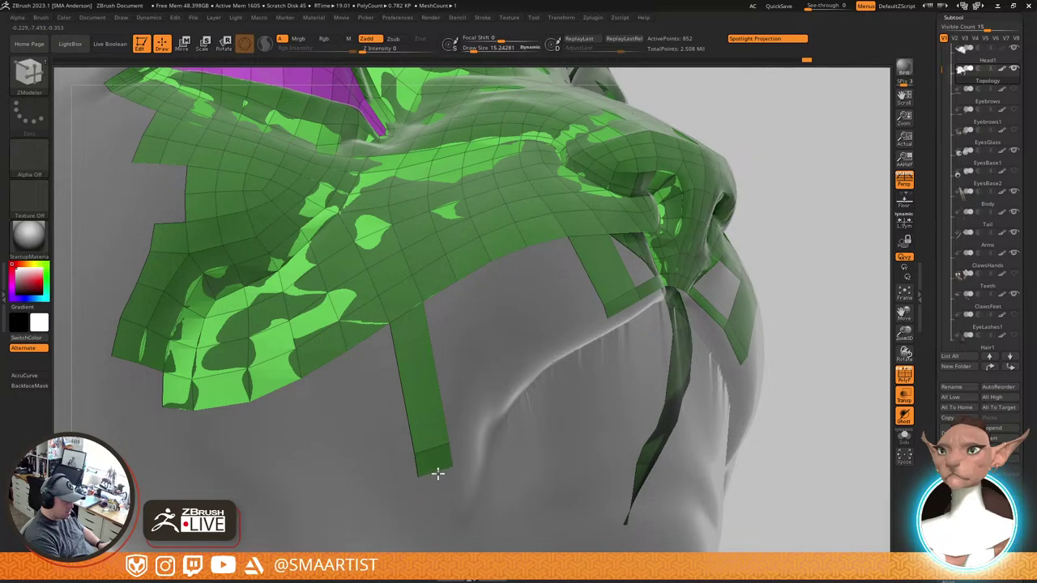
pyautogui.moveTo(438, 480)
pyautogui.mouseDown()
pyautogui.moveTo(470, 456)
pyautogui.moveTo(486, 400)
pyautogui.mouseUp()
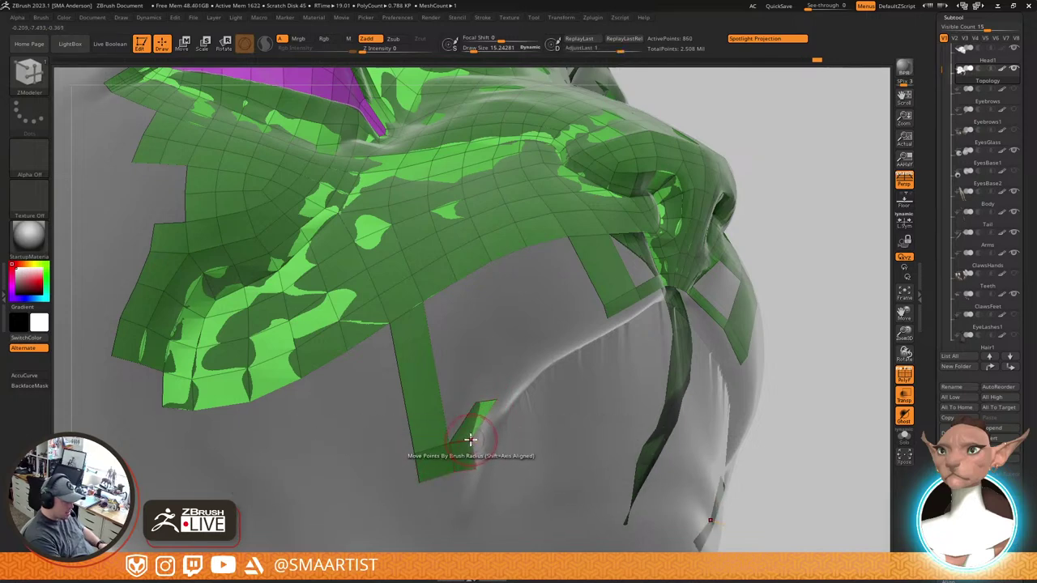
# Tidy the mouth-corner quads and extend them along the upper lip to the front muzzle strip, reducing the draw size to about 4.6
pyautogui.press('s')
pyautogui.moveTo(474, 440); pyautogui.dragTo(470, 440)
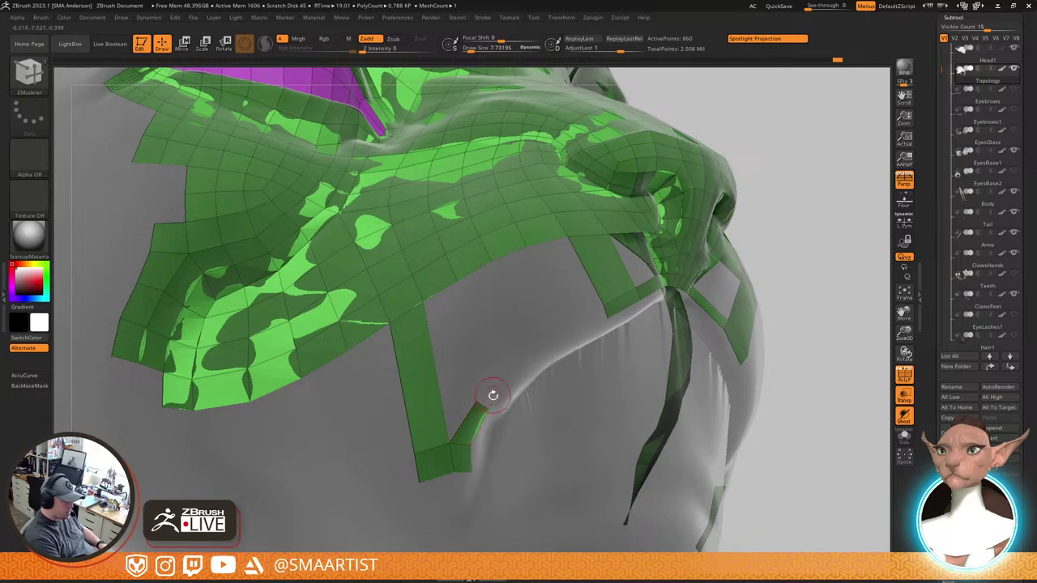
pyautogui.moveTo(481, 405); pyautogui.dragTo(601, 304)
pyautogui.press('s')
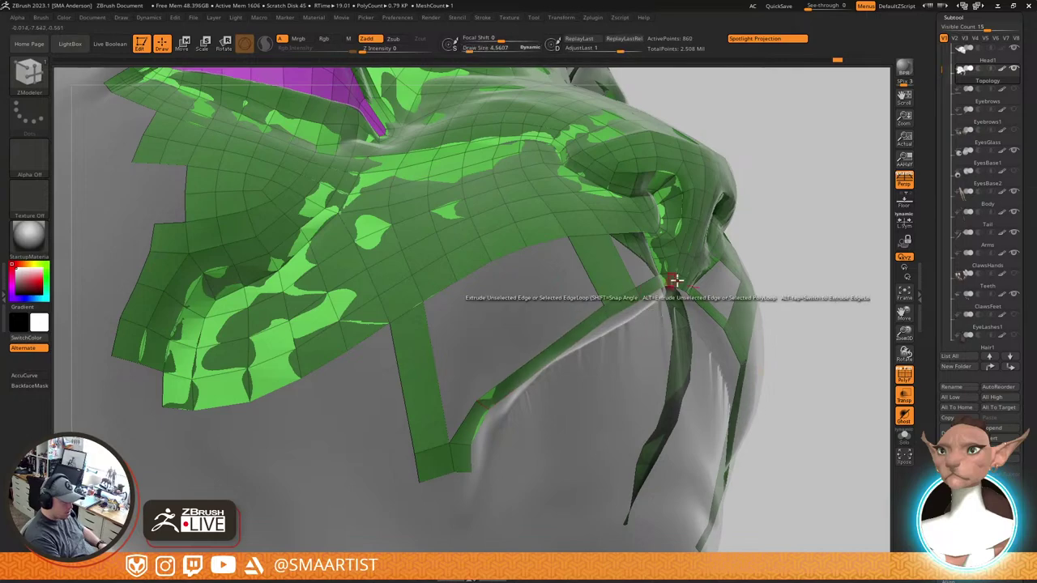
# Extrude ZModeler quads beneath the mouth corner, closing the corner patch and continuing forward along the lower lip
pyautogui.moveTo(567, 440)
pyautogui.mouseDown(button='right')
pyautogui.moveTo(512, 408)
pyautogui.moveTo(583, 405)
pyautogui.moveTo(608, 426)
pyautogui.moveTo(581, 365)
pyautogui.moveTo(571, 395)
pyautogui.mouseUp(button='right')
pyautogui.press('b')
pyautogui.press('z')
pyautogui.press('m')
pyautogui.moveTo(581, 426)
pyautogui.mouseDown()
pyautogui.moveTo(620, 387)
pyautogui.moveTo(488, 392)
pyautogui.mouseUp()
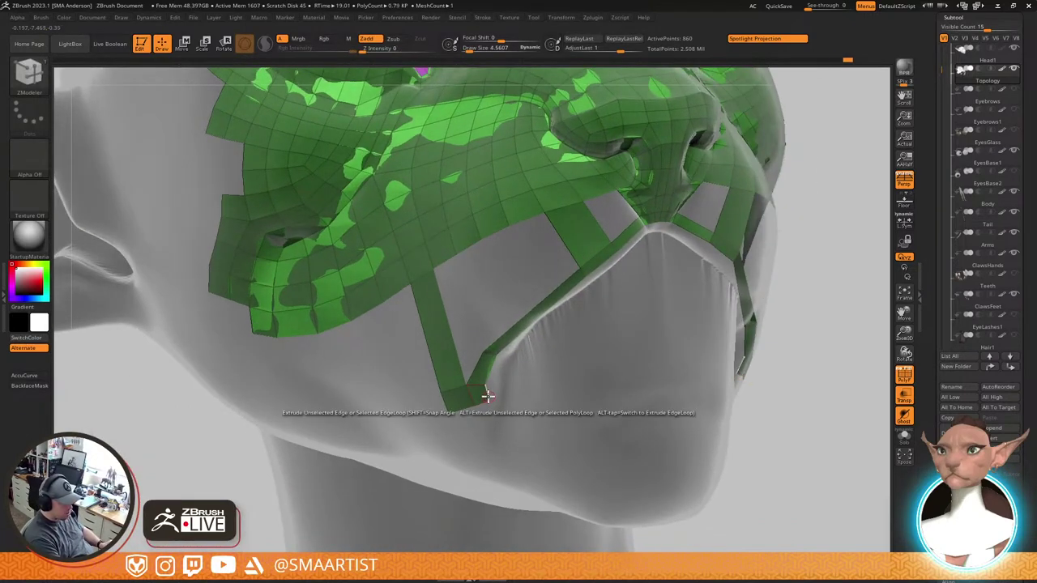
pyautogui.moveTo(483, 407); pyautogui.dragTo(493, 416)
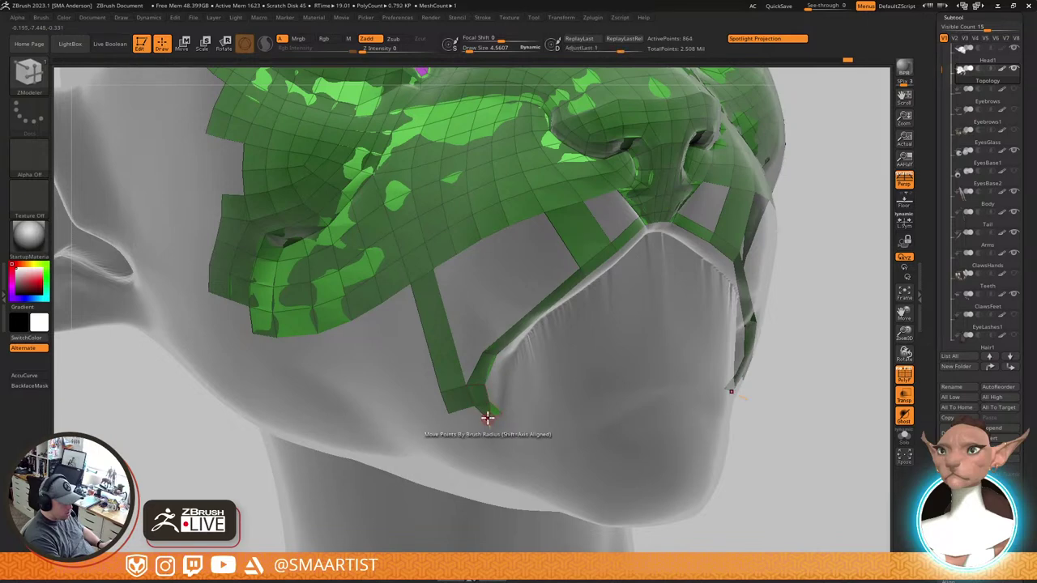
pyautogui.moveTo(481, 418); pyautogui.dragTo(460, 438)
pyautogui.moveTo(551, 397)
pyautogui.mouseDown(button='right')
pyautogui.moveTo(565, 380)
pyautogui.moveTo(541, 396)
pyautogui.mouseUp(button='right')
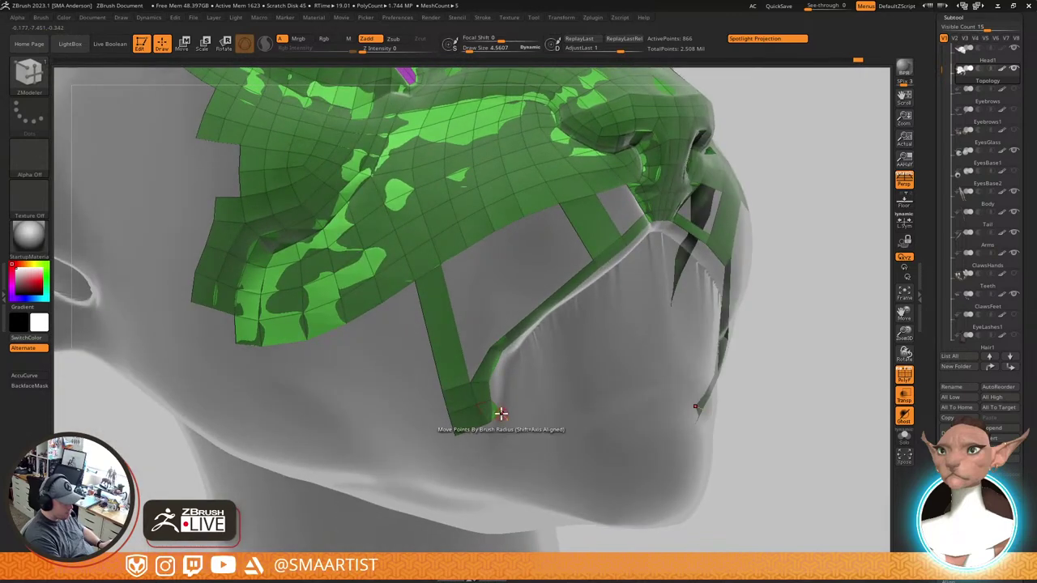
pyautogui.click(519, 419)
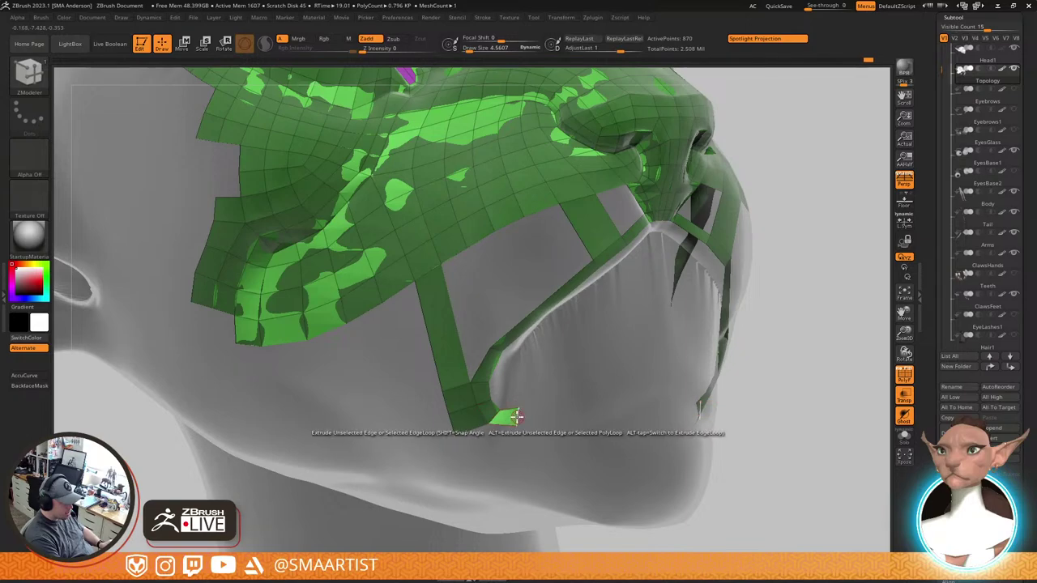
pyautogui.moveTo(516, 424); pyautogui.dragTo(563, 403)
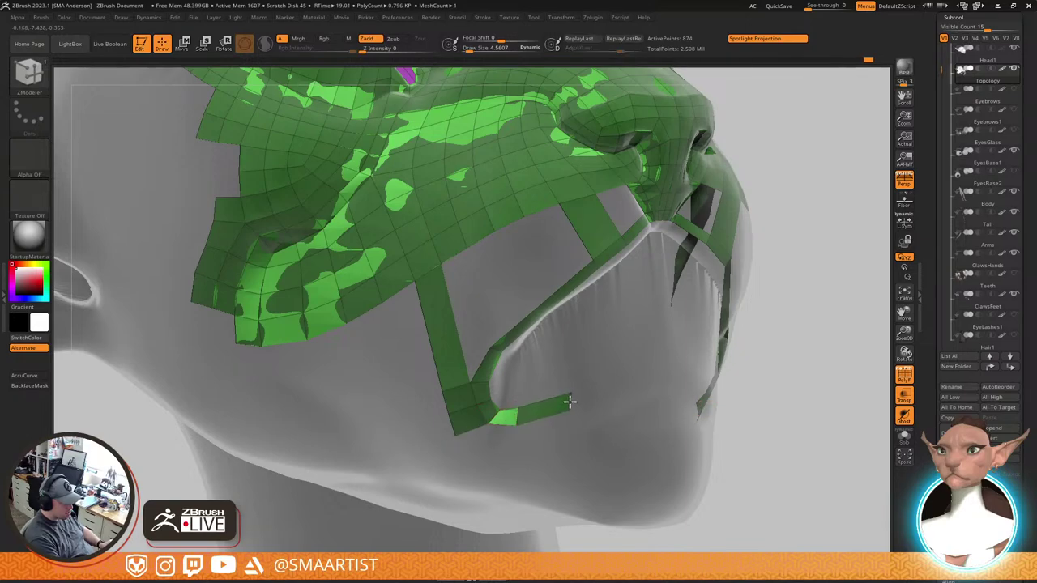
# Preview the face topology smoothed with Dynamic Subdiv, always allowing its auto-activation, and return to the unsmoothed mesh
pyautogui.moveTo(677, 332)
pyautogui.mouseDown()
pyautogui.moveTo(665, 340)
pyautogui.moveTo(687, 343)
pyautogui.mouseUp()
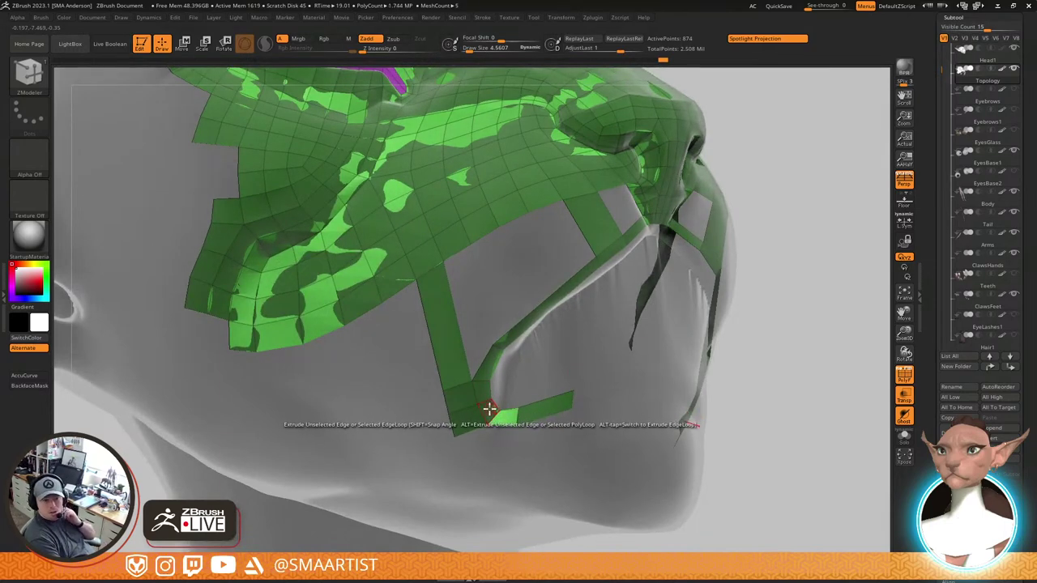
pyautogui.moveTo(489, 412); pyautogui.dragTo(564, 363)
pyautogui.keyDown('alt'); pyautogui.moveTo(602, 332); pyautogui.dragTo(603, 364, button='right'); pyautogui.keyUp('alt')
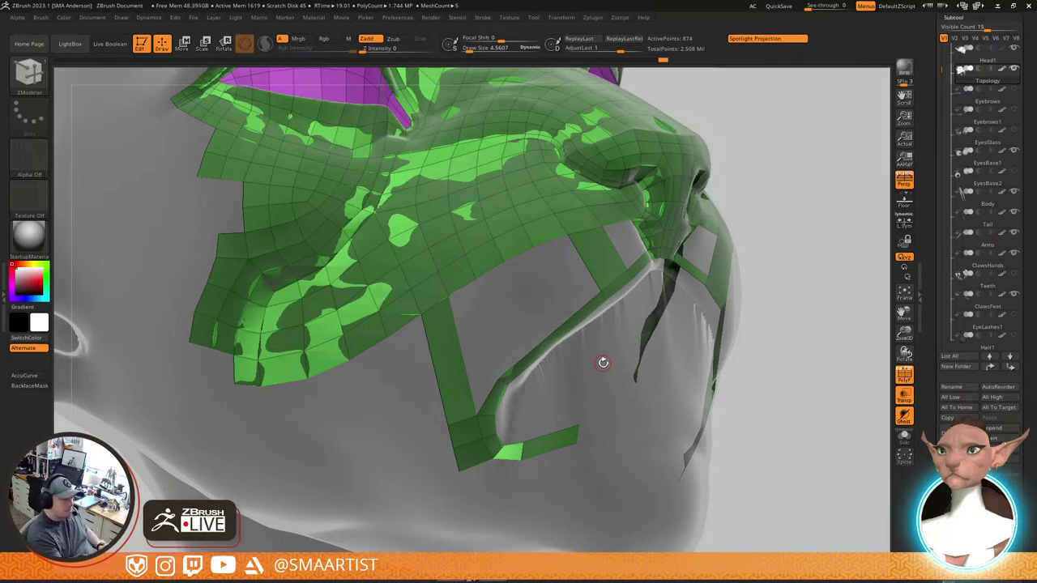
pyautogui.moveTo(622, 302); pyautogui.dragTo(652, 294)
pyautogui.press('d')
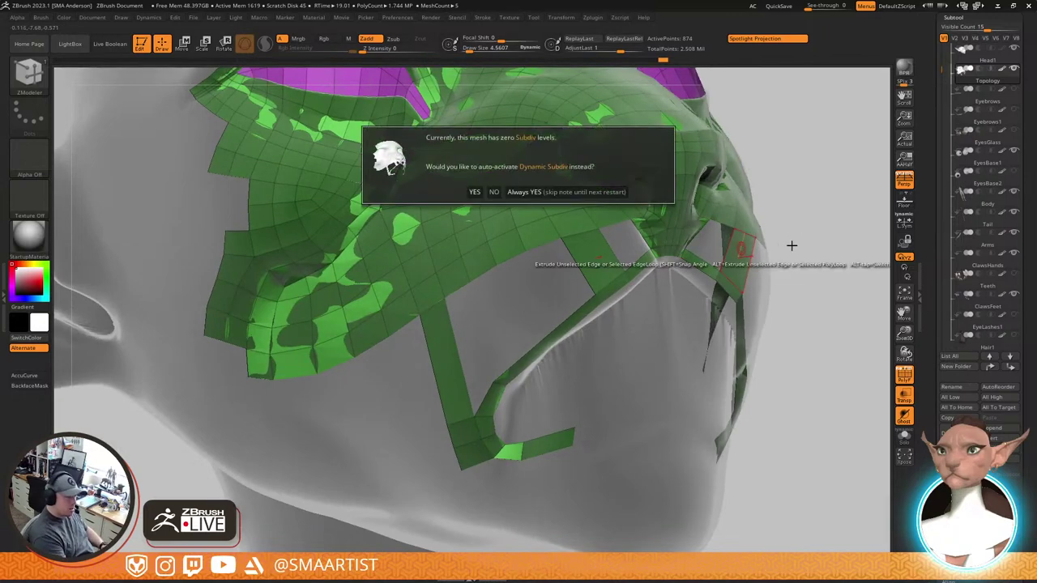
pyautogui.click(580, 192)
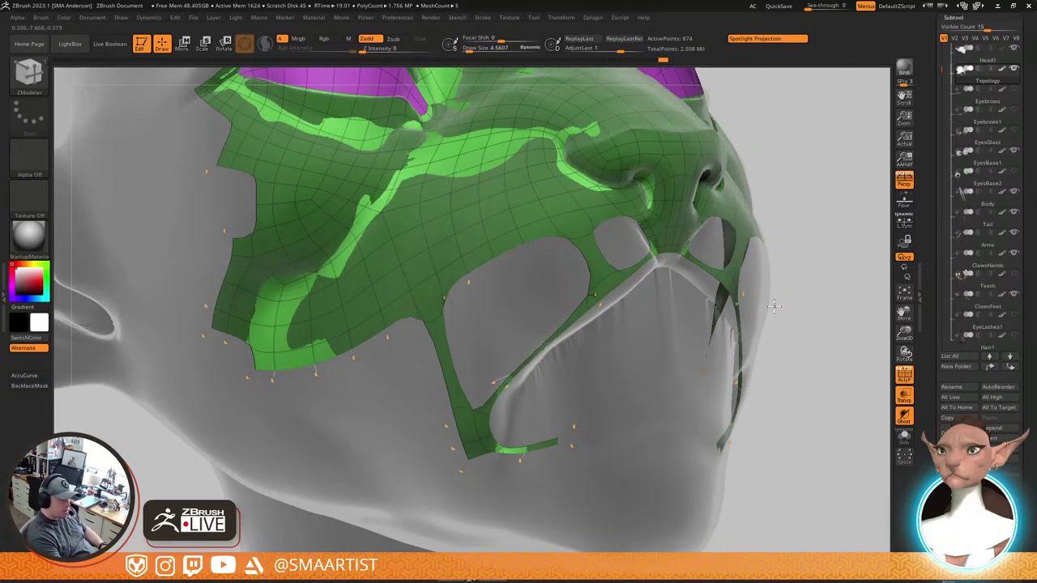
pyautogui.moveTo(774, 307); pyautogui.dragTo(766, 305, button='right')
pyautogui.hotkey('shift', 'd')
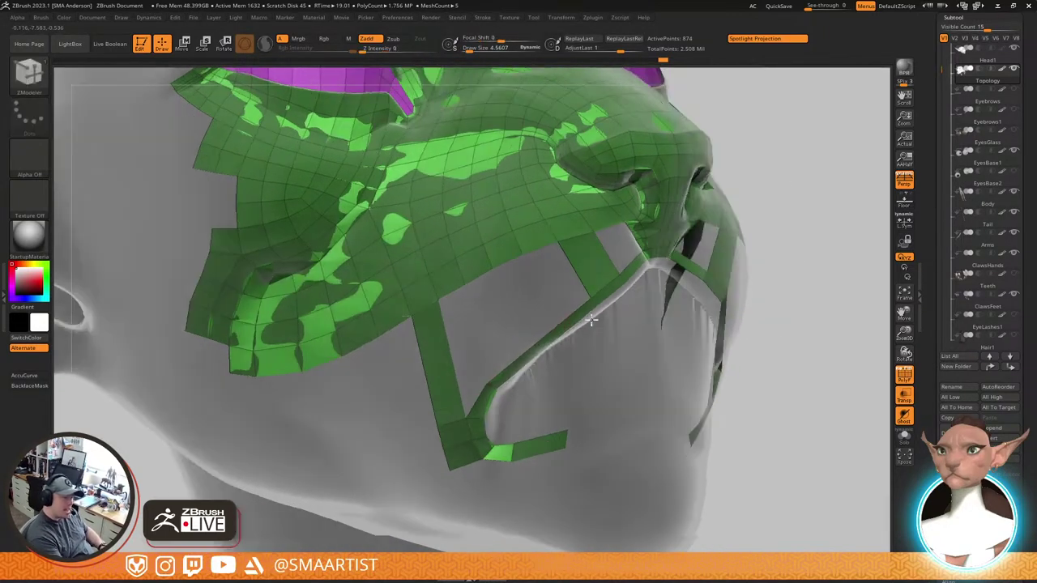
# Insert three single edge loops across the long upper-lip quad between the front muzzle strip and the mouth corner
pyautogui.moveTo(591, 320); pyautogui.dragTo(565, 317, button='right')
pyautogui.press('space')
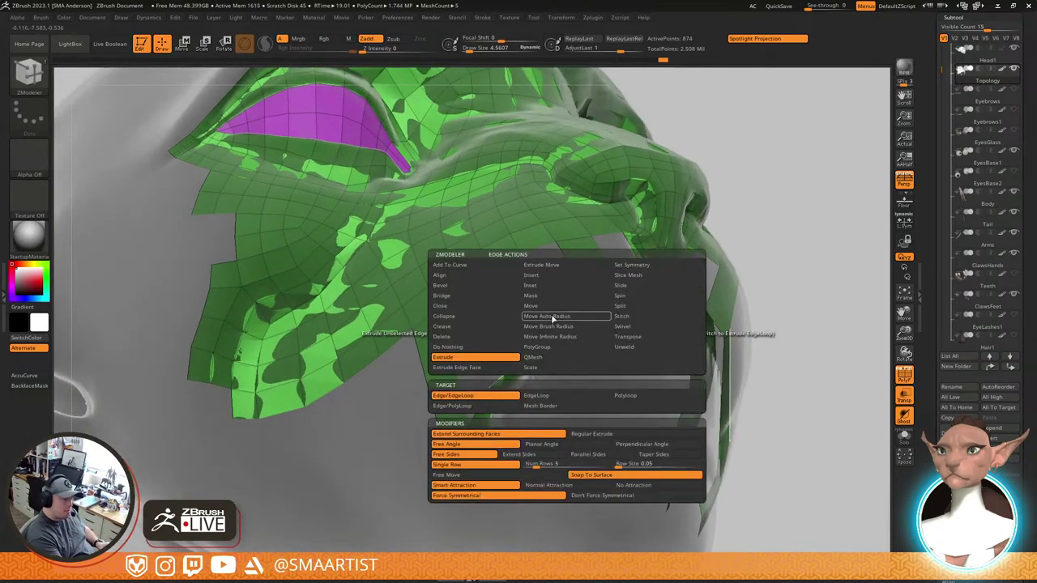
pyautogui.click(559, 277)
pyautogui.click(566, 319)
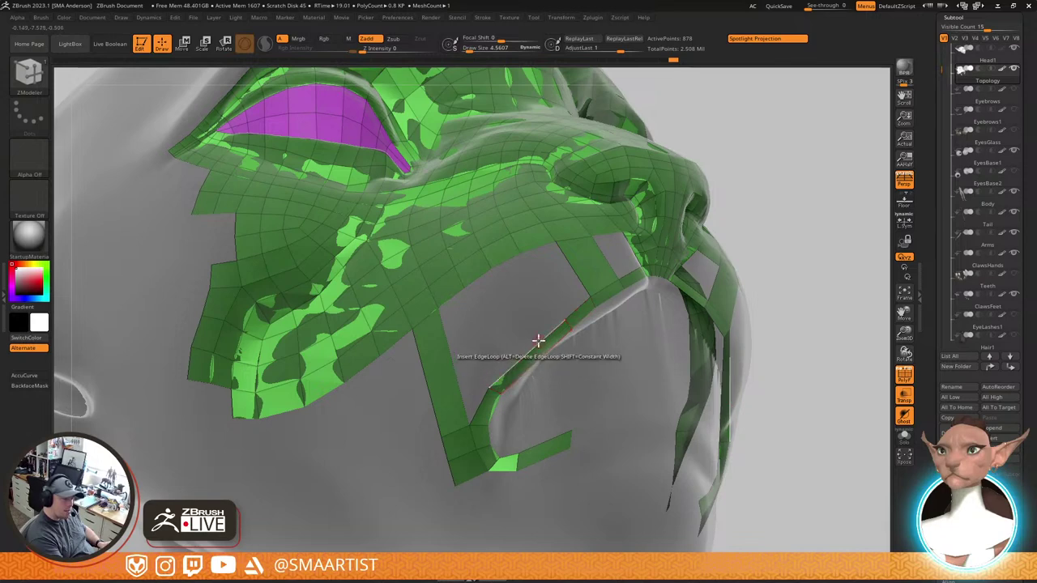
pyautogui.click(537, 341)
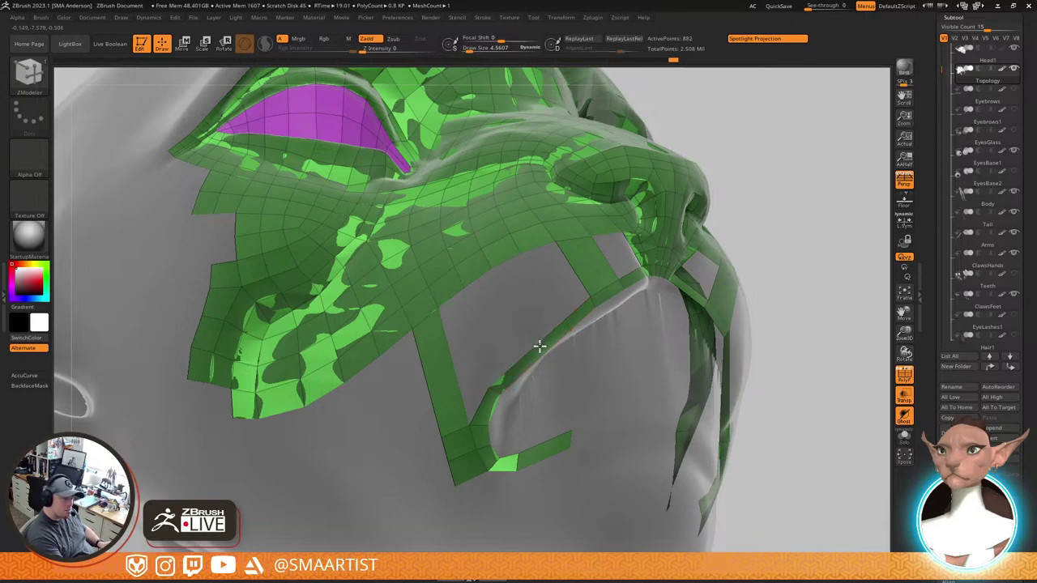
pyautogui.click(538, 351)
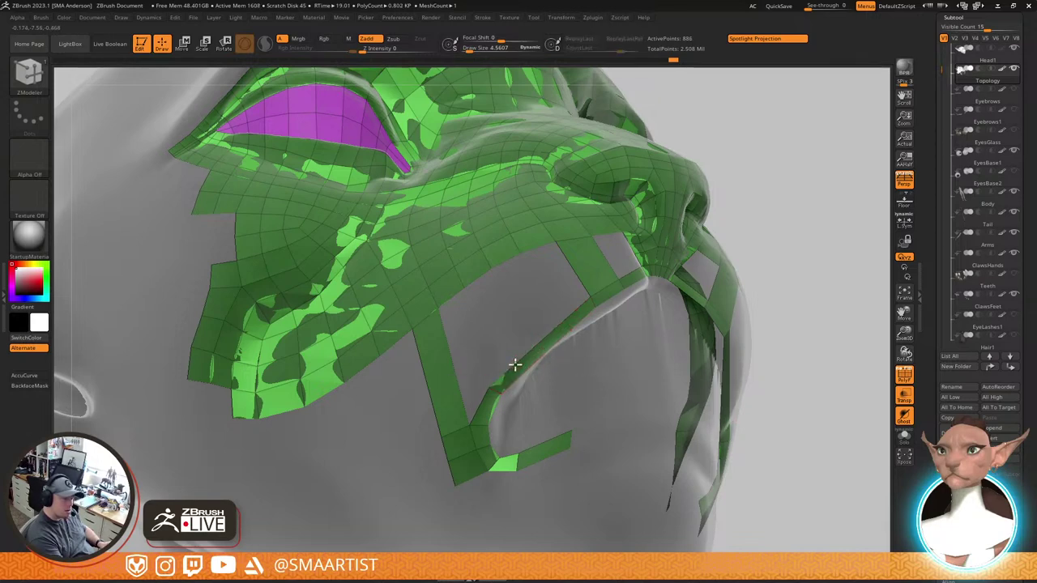
# Set the ZModeler edge action to Extrude for building quads between the cheek strip and the front muzzle strip
pyautogui.press('space')
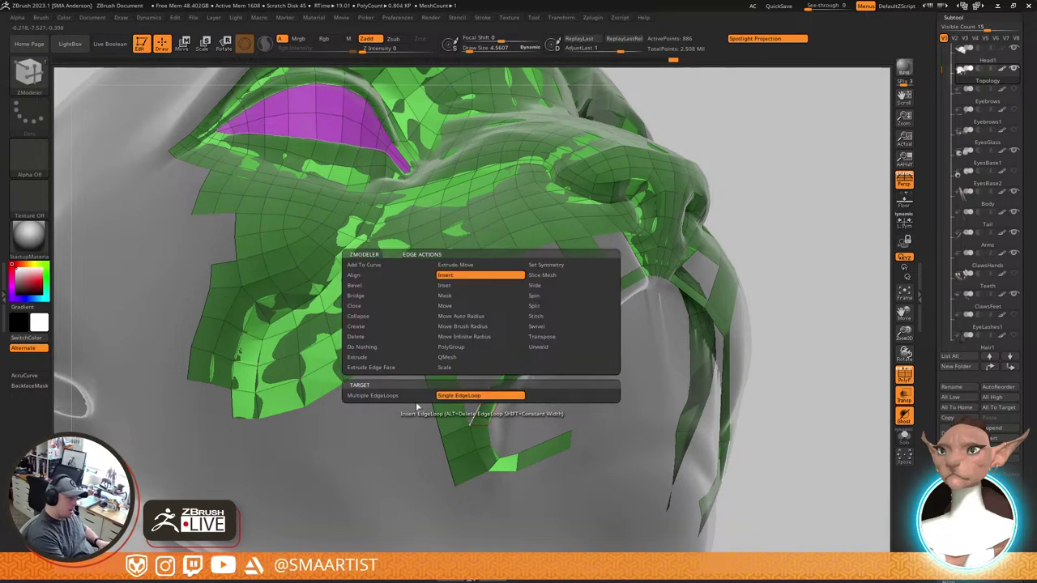
pyautogui.click(378, 355)
pyautogui.click(474, 405)
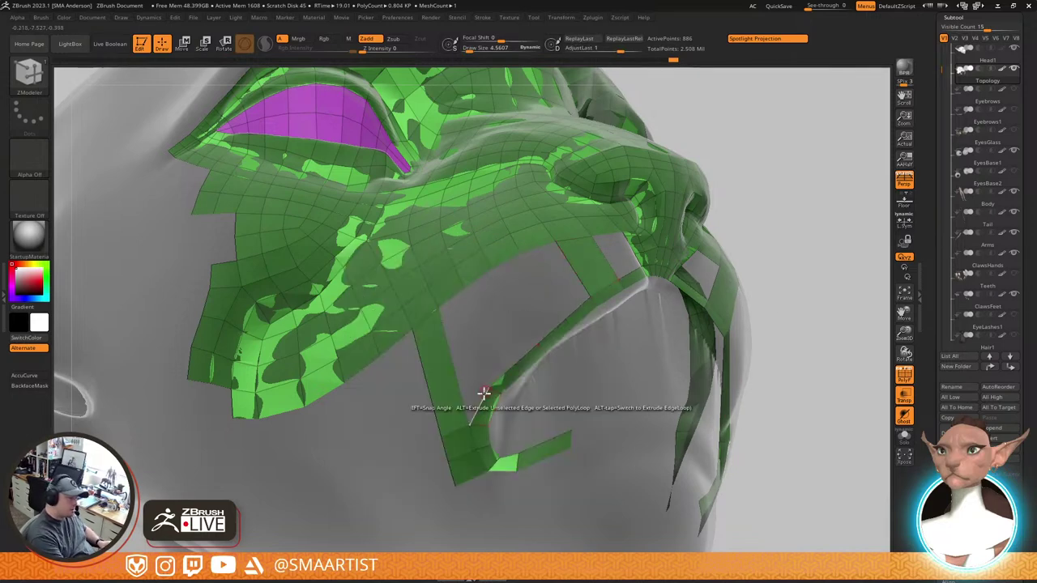
# Try extruding three quad columns forward from the cheek strip across the muzzle gap above the upper lip, then undo them
pyautogui.moveTo(474, 405); pyautogui.dragTo(445, 314)
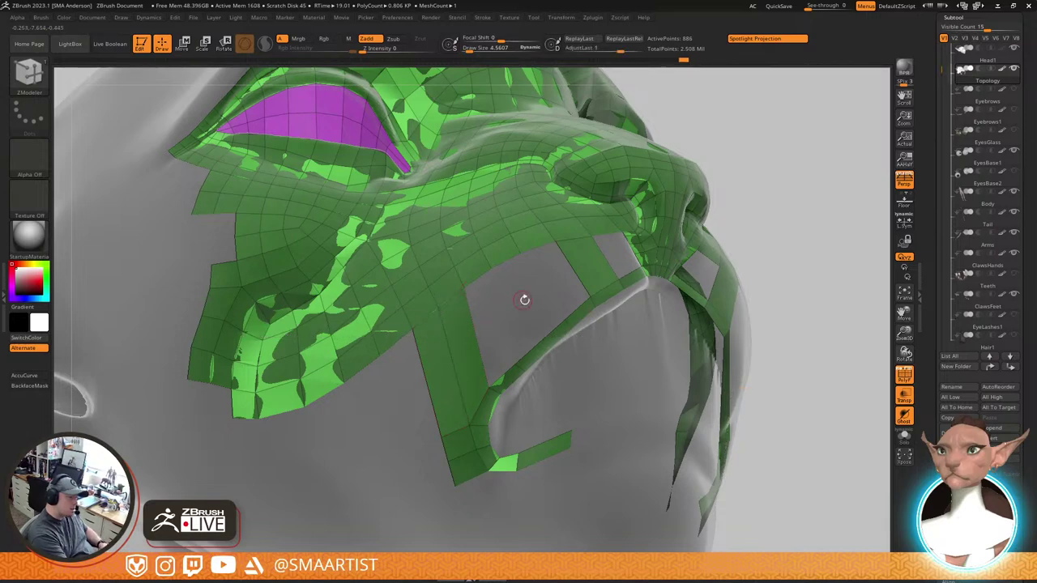
pyautogui.press('d')
pyautogui.hotkey('shift', 'd')
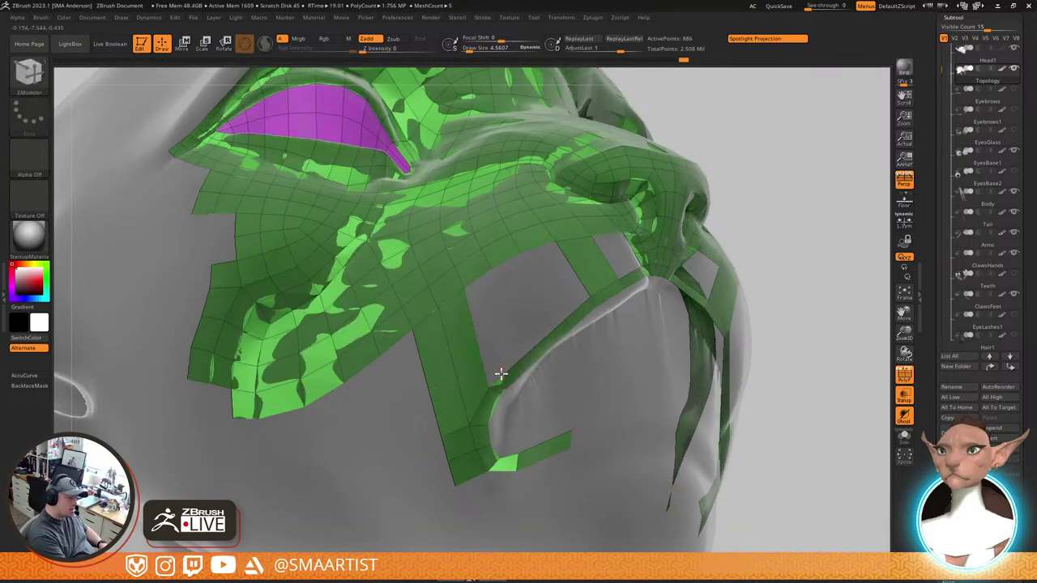
pyautogui.moveTo(500, 374); pyautogui.dragTo(481, 281)
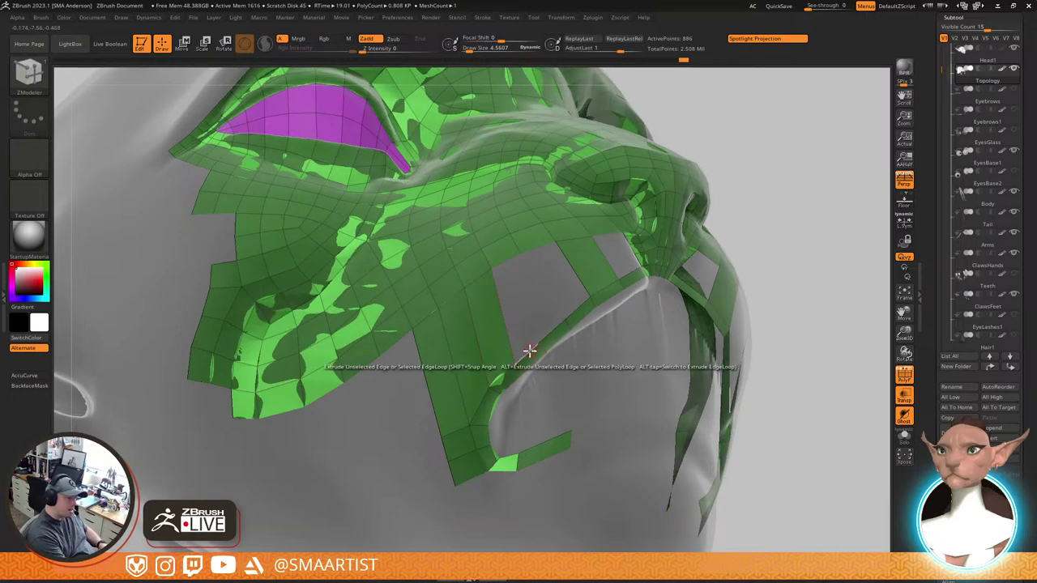
pyautogui.moveTo(529, 350); pyautogui.dragTo(510, 260)
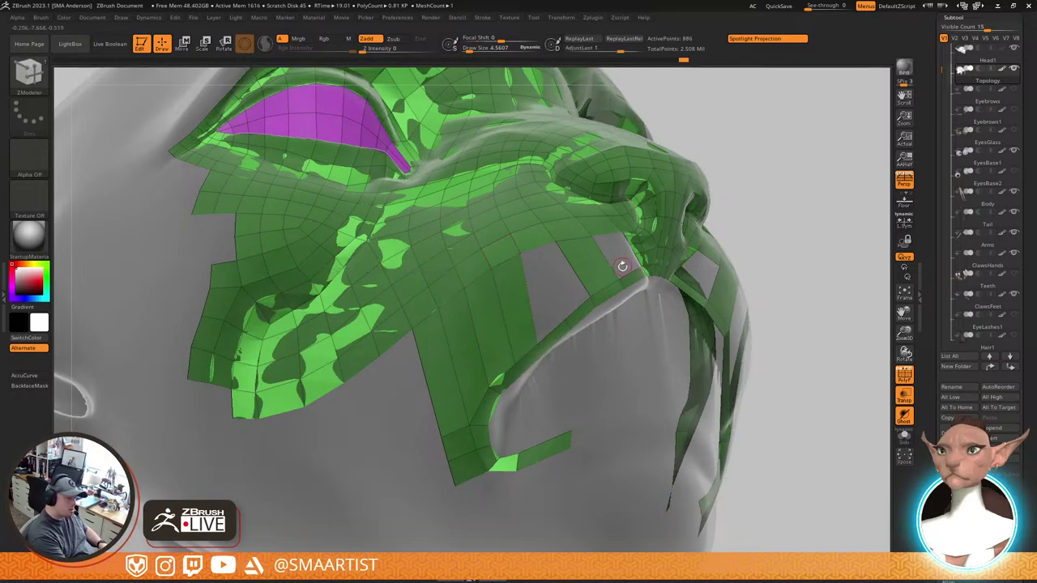
pyautogui.hotkey('ctrl', 'z')
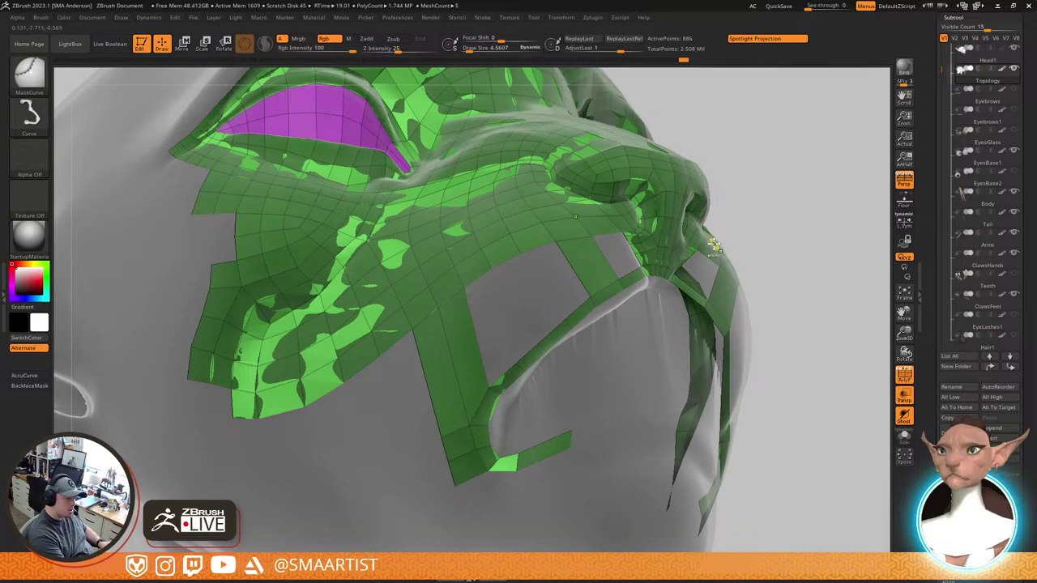
pyautogui.hotkey('ctrl', 'z')
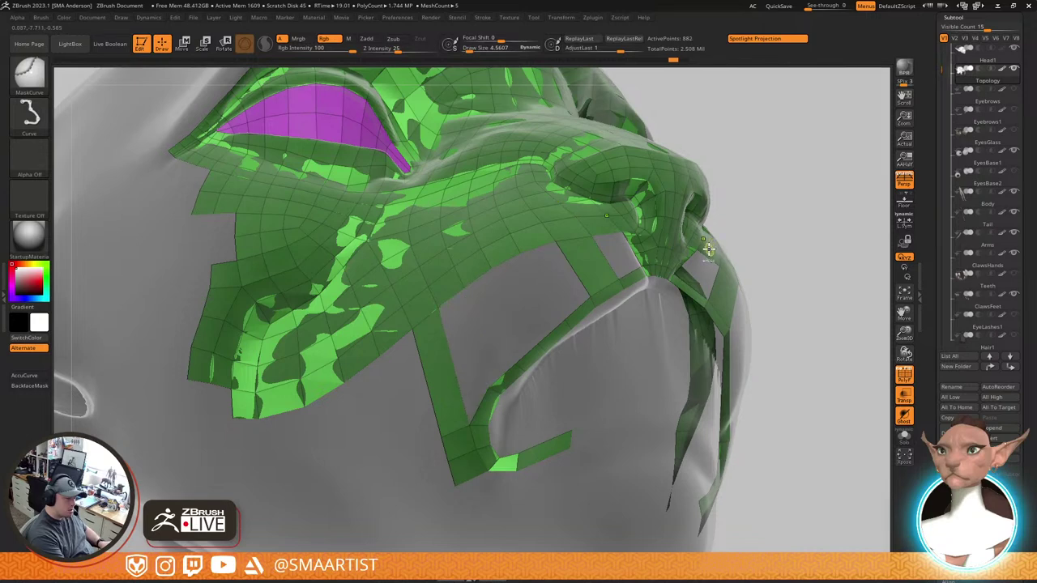
# Extrude two wider quads forward from the cheek strip, welding them to the muzzle edge above and the upper-lip strip below
pyautogui.moveTo(480, 406); pyautogui.dragTo(446, 314)
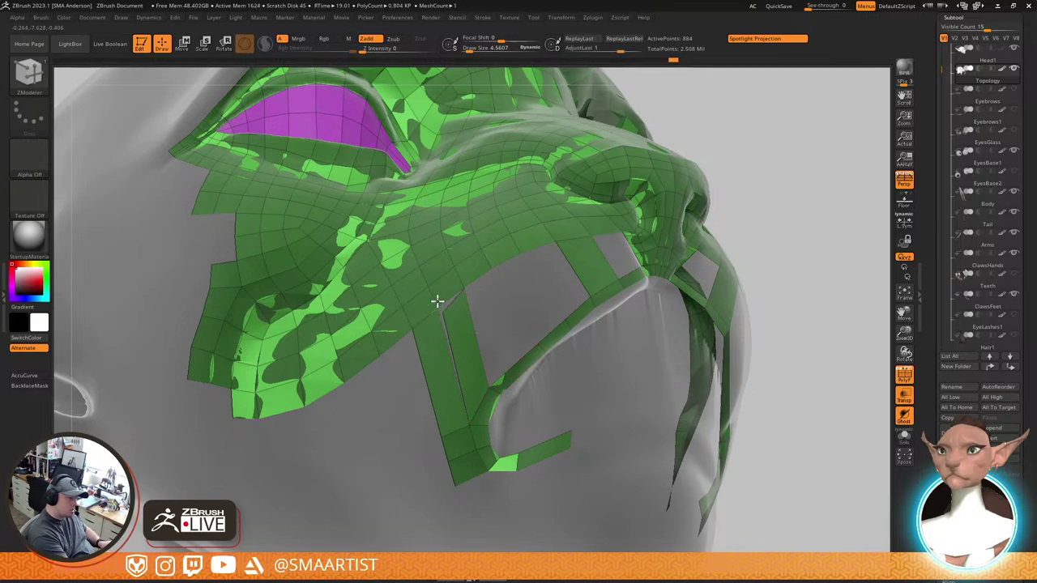
pyautogui.moveTo(502, 358); pyautogui.dragTo(470, 286)
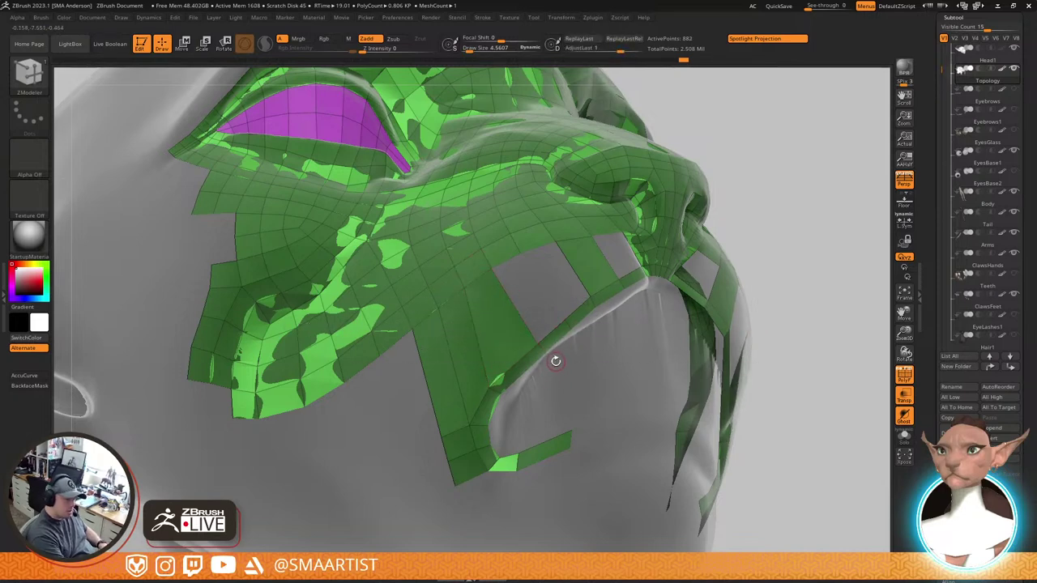
pyautogui.moveTo(532, 376); pyautogui.dragTo(507, 380)
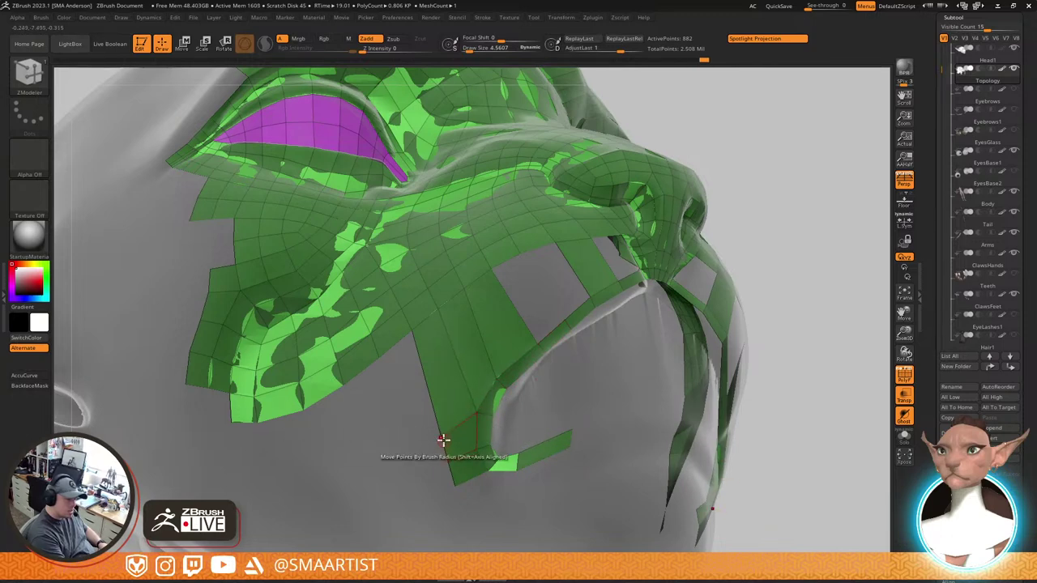
# Extrude the remaining quads up to the front muzzle strip, closing the large muzzle gap and adjusting the points along the upper lip
pyautogui.moveTo(597, 313); pyautogui.dragTo(527, 370, button='right')
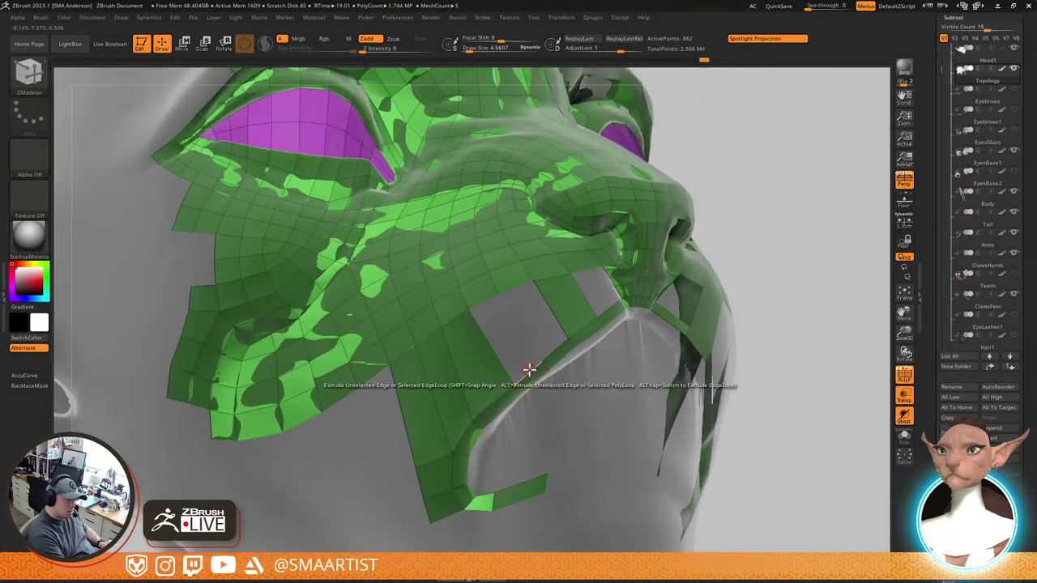
pyautogui.click(491, 316)
pyautogui.click(474, 308)
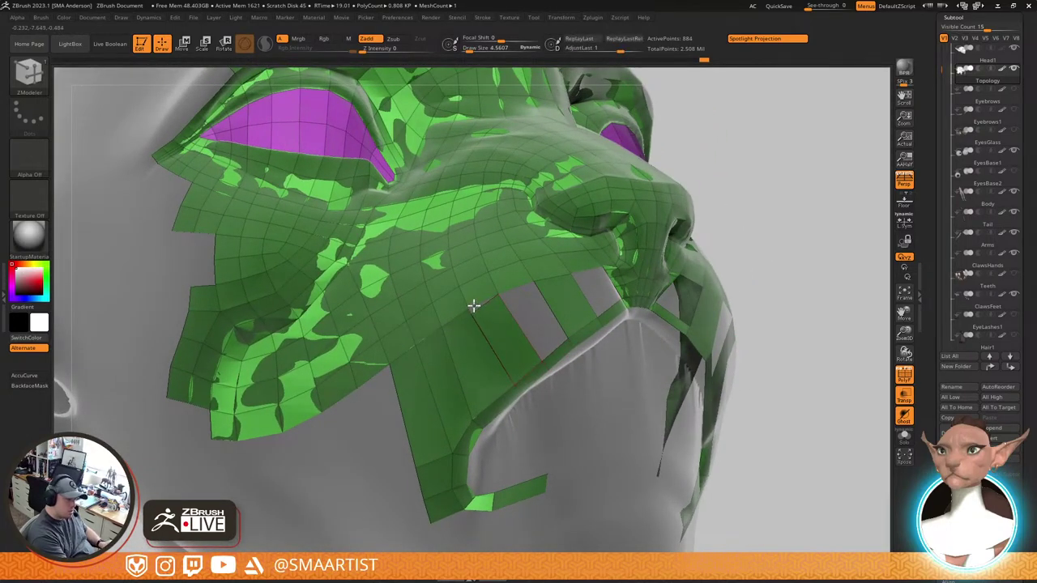
pyautogui.click(515, 319)
pyautogui.moveTo(523, 330); pyautogui.dragTo(515, 384, button='right')
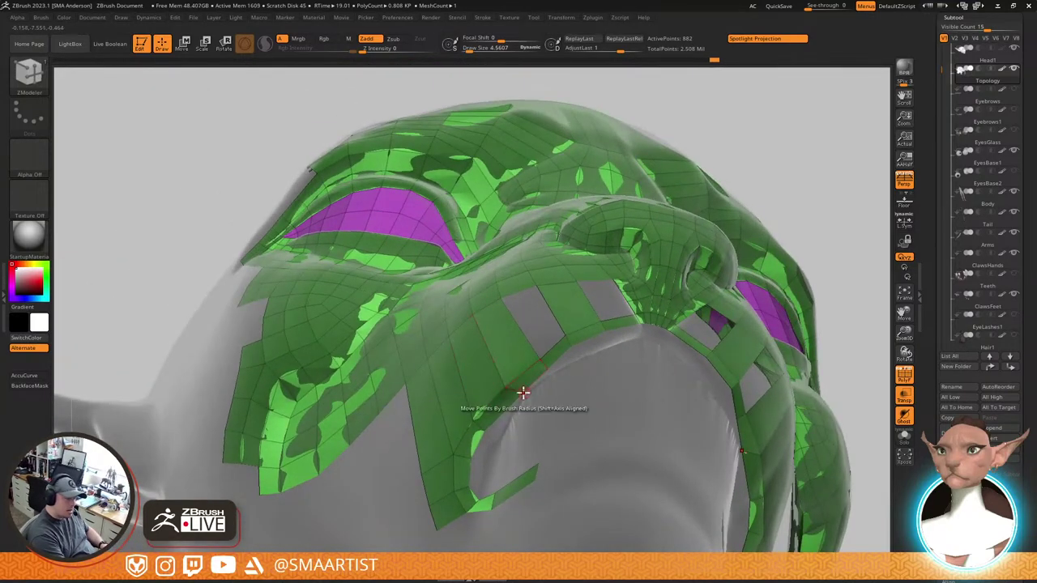
pyautogui.moveTo(507, 397); pyautogui.dragTo(551, 351, button='right')
pyautogui.moveTo(540, 356); pyautogui.dragTo(517, 361)
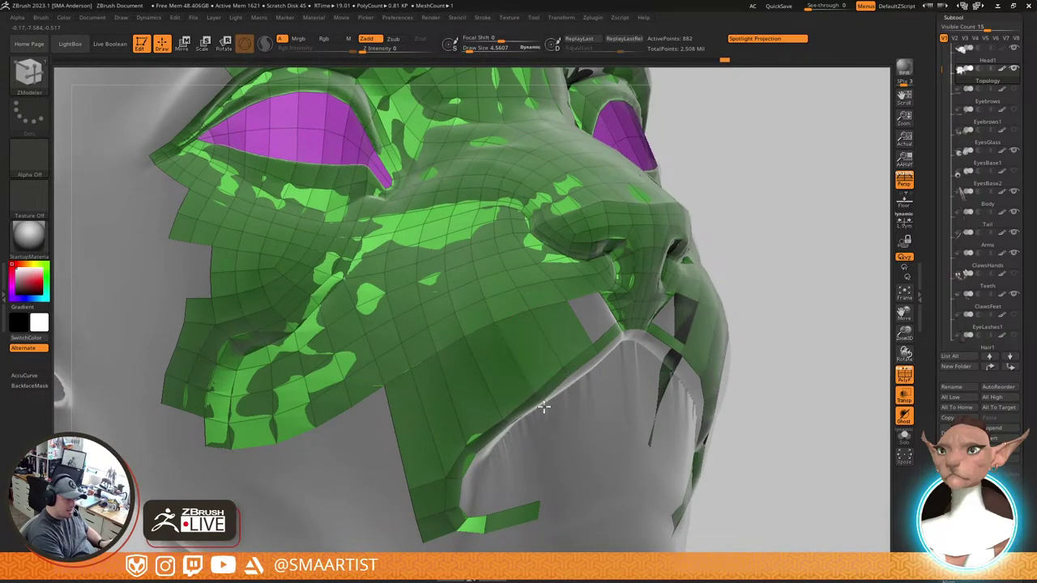
# Preview the filled muzzle with Dynamic Subdiv smoothing, toggling the polyframe, and return to the unsmoothed mesh
pyautogui.moveTo(564, 357); pyautogui.dragTo(637, 333, button='right')
pyautogui.press('d')
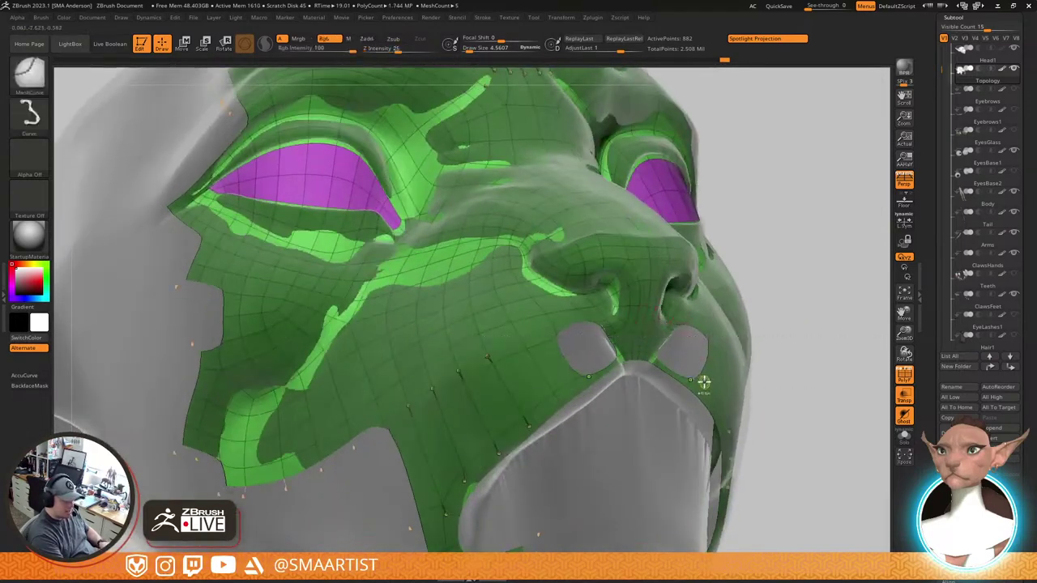
pyautogui.moveTo(704, 382)
pyautogui.keyDown('ctrl'); pyautogui.mouseDown(button='right')
pyautogui.moveTo(716, 310)
pyautogui.moveTo(695, 312)
pyautogui.moveTo(722, 310)
pyautogui.mouseUp(button='right'); pyautogui.keyUp('ctrl')
pyautogui.hotkey('shift', 'f')
pyautogui.hotkey('shift', 'd')
pyautogui.hotkey('shift', 'f')
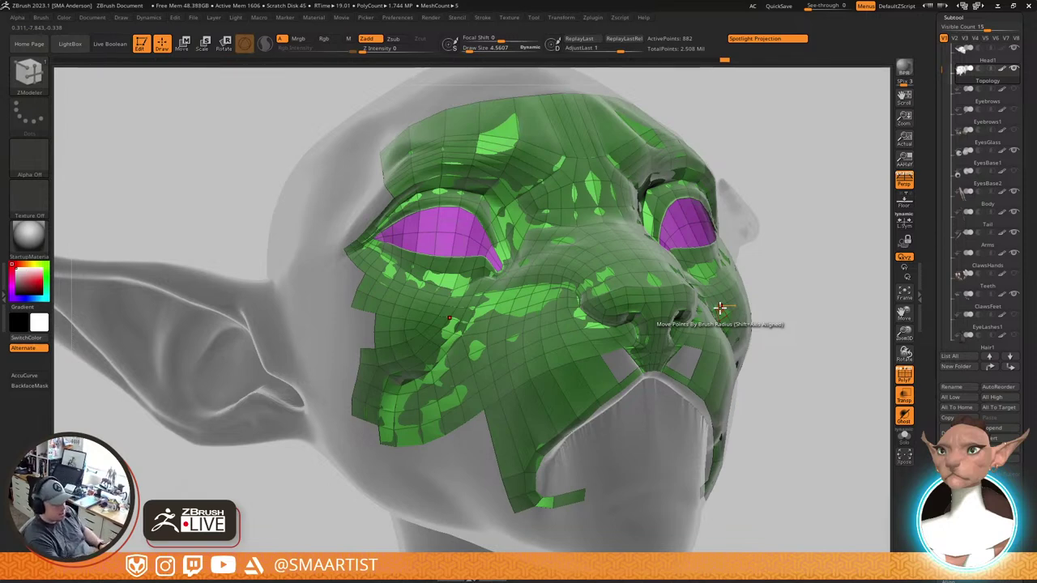
# Insert three single edge loops across the tall muzzle quads beside the open gap under the nose
pyautogui.moveTo(721, 308); pyautogui.dragTo(700, 301, button='right')
pyautogui.keyDown('ctrl'); pyautogui.moveTo(718, 325); pyautogui.dragTo(676, 324, button='right'); pyautogui.keyUp('ctrl')
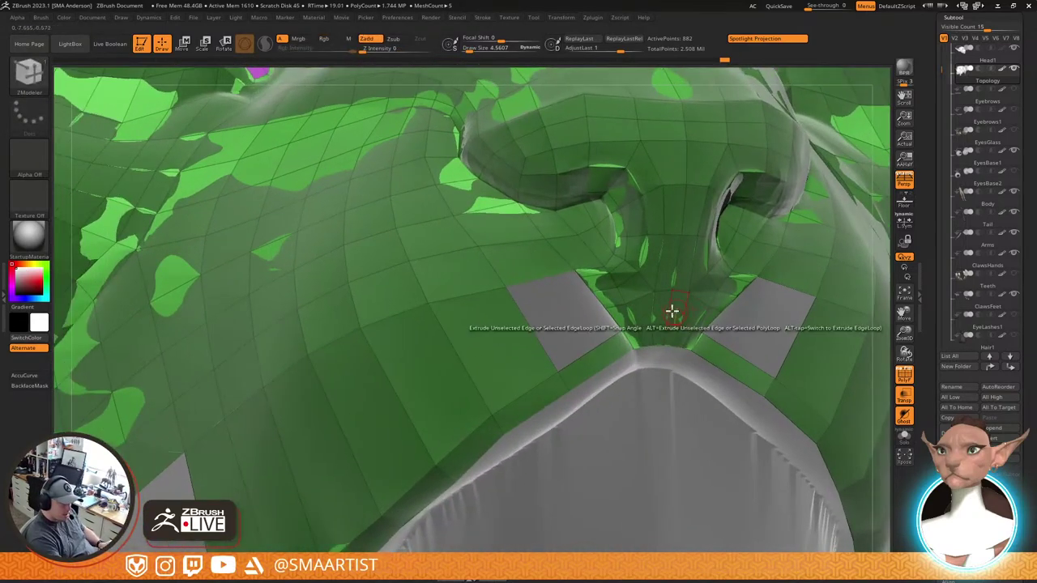
pyautogui.press('space')
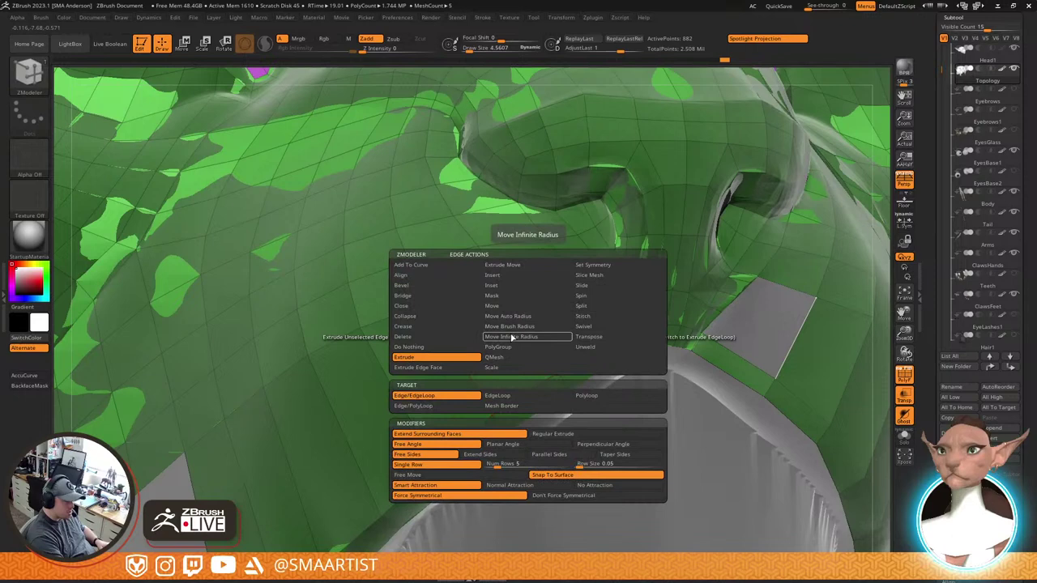
pyautogui.click(535, 276)
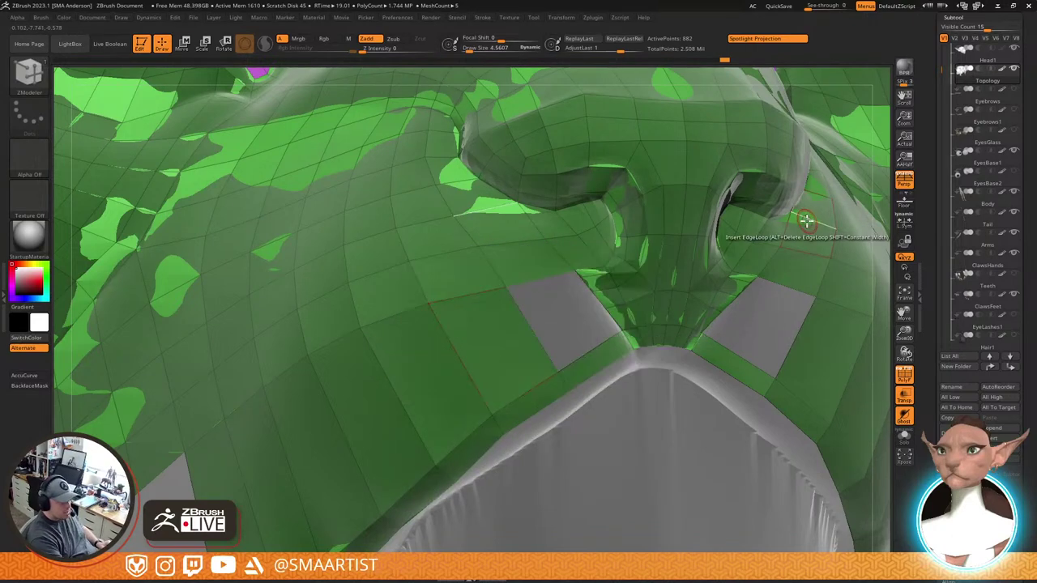
pyautogui.moveTo(738, 258); pyautogui.dragTo(557, 346, button='right')
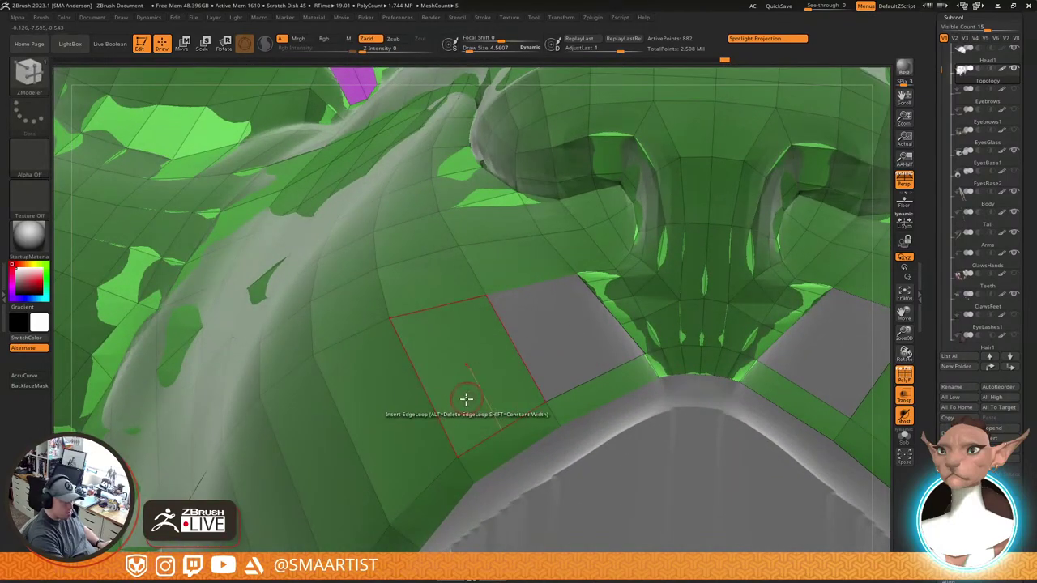
pyautogui.moveTo(428, 440); pyautogui.dragTo(504, 331, button='right')
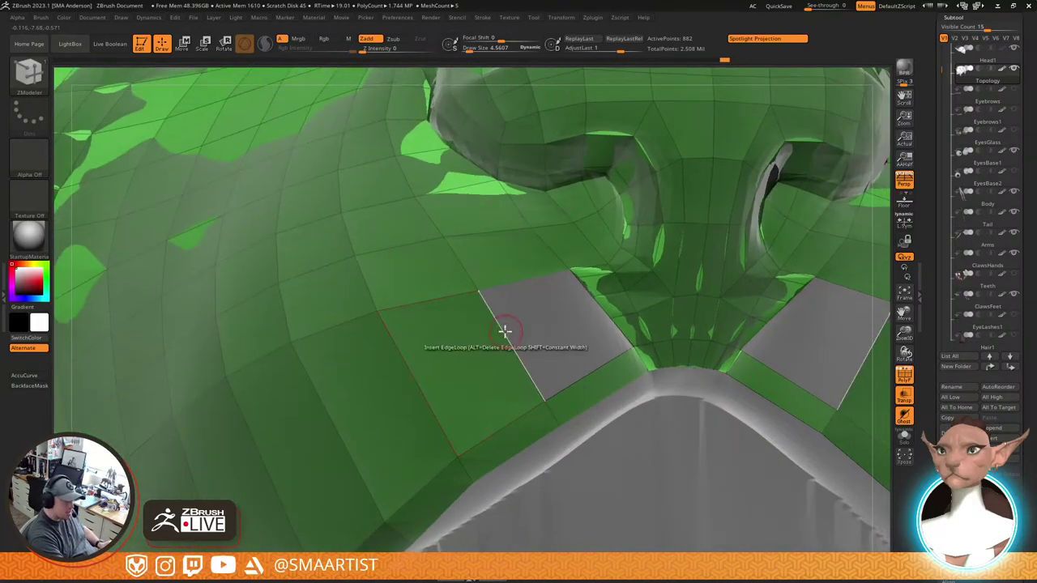
pyautogui.click(503, 331)
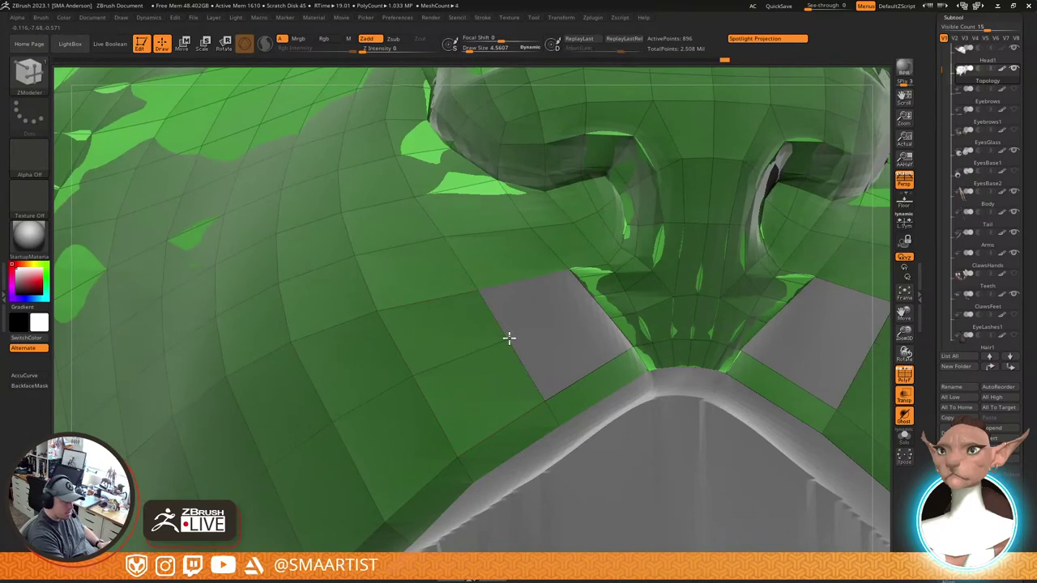
pyautogui.click(489, 310)
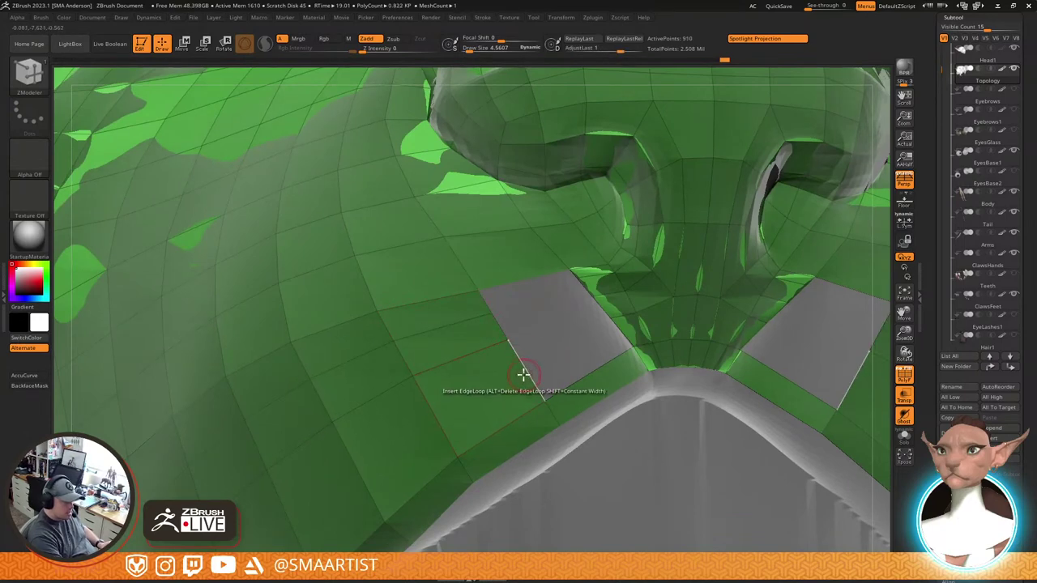
pyautogui.click(792, 257)
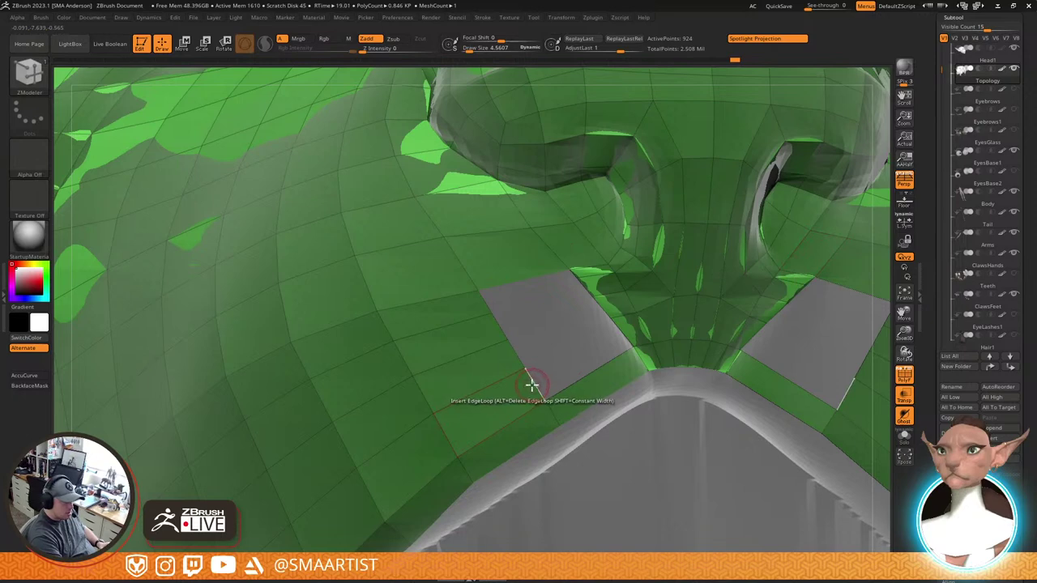
# Bridge the opposing edges beneath the nose, filling the remaining gap on both sides with rows of quads
pyautogui.press('space')
pyautogui.click(415, 297)
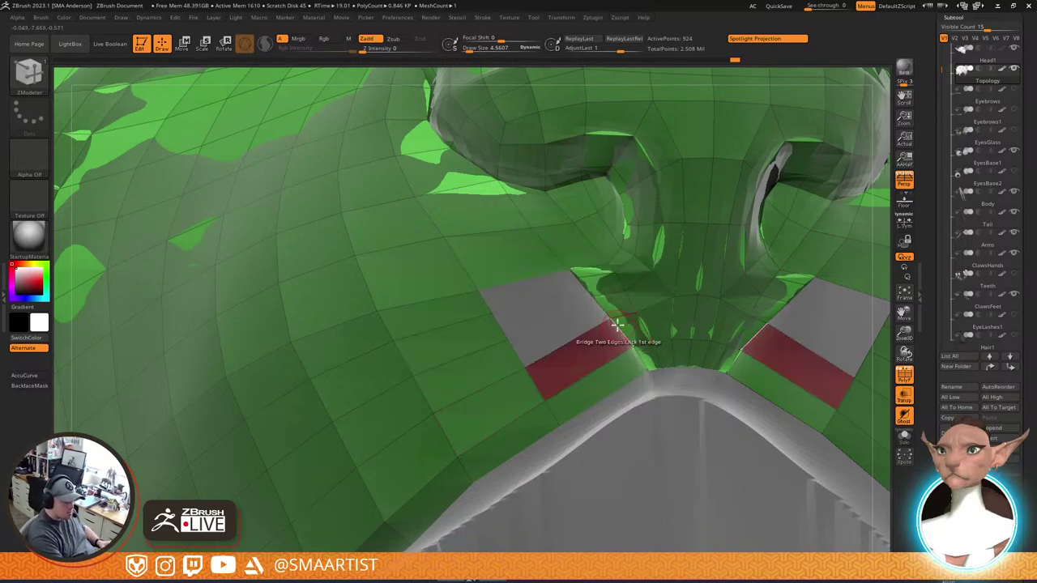
pyautogui.click(516, 354)
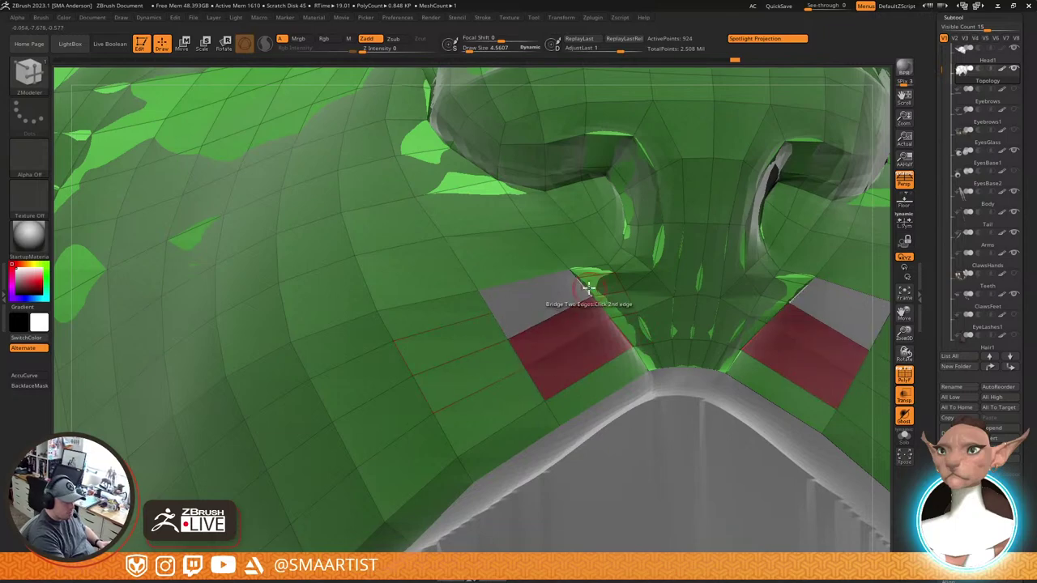
pyautogui.click(587, 288)
pyautogui.click(493, 301)
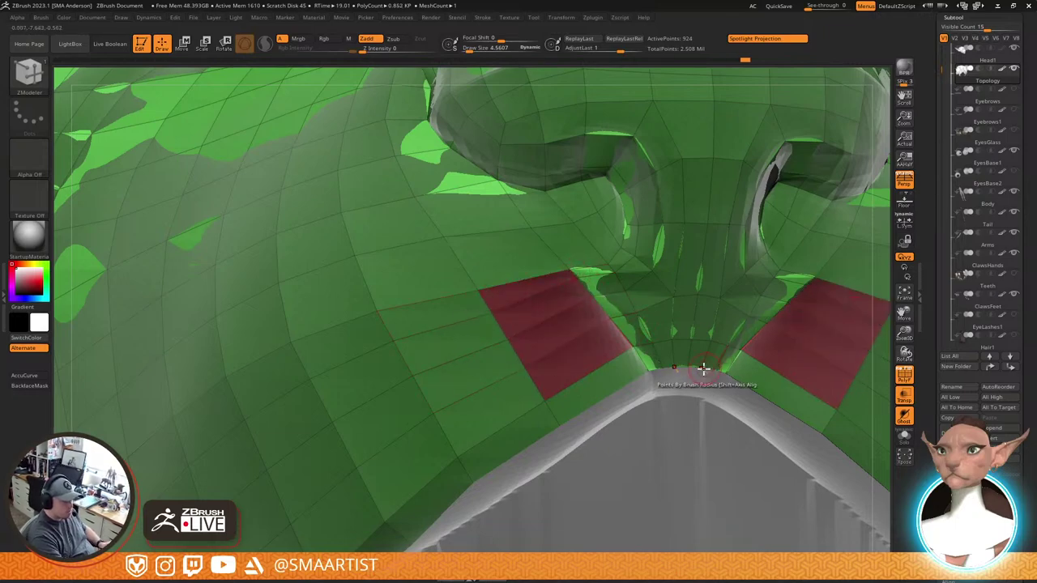
# Regroup the face mesh into one polygroup separate from the eye patches and isolate the topology in Solo mode
pyautogui.moveTo(706, 371)
pyautogui.keyDown('ctrl'); pyautogui.mouseDown(button='right')
pyautogui.moveTo(646, 300)
pyautogui.moveTo(665, 305)
pyautogui.moveTo(685, 338)
pyautogui.moveTo(705, 403)
pyautogui.mouseUp(button='right'); pyautogui.keyUp('ctrl')
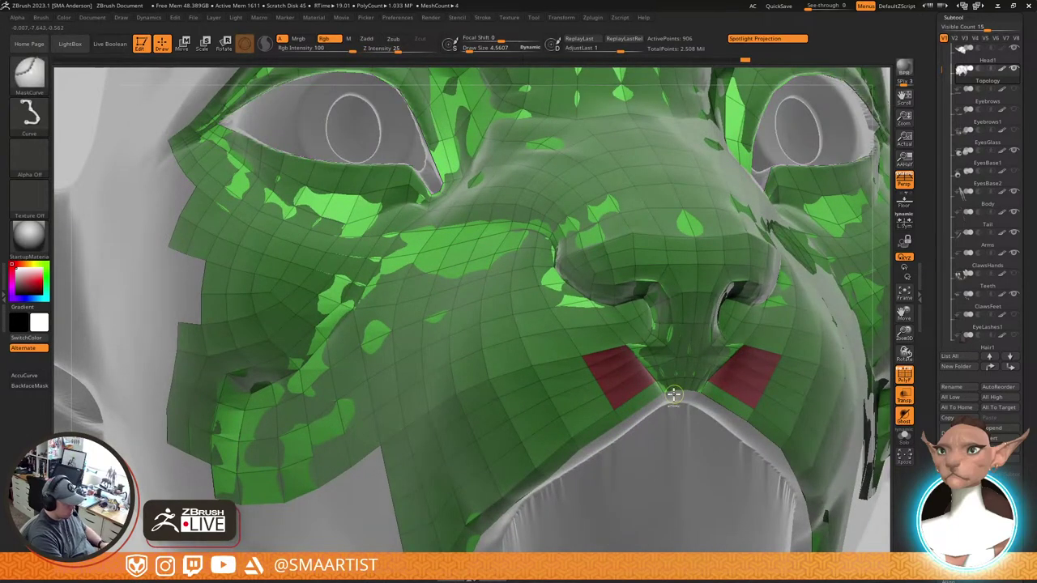
pyautogui.hotkey('ctrl', 'w')
pyautogui.keyDown('ctrl'); pyautogui.moveTo(702, 404); pyautogui.dragTo(623, 348, button='right'); pyautogui.keyUp('ctrl')
pyautogui.hotkey('shift', 'f')
pyautogui.keyDown('ctrl'); pyautogui.moveTo(785, 389); pyautogui.dragTo(733, 345, button='right'); pyautogui.keyUp('ctrl')
pyautogui.hotkey('alt', 'shift', 's')
pyautogui.hotkey('shift', 'f')
# Set the ZModeler point action to Slide by brush radius and slide a muzzle point below the nostril toward the nose
pyautogui.moveTo(729, 387); pyautogui.dragTo(597, 280, button='right')
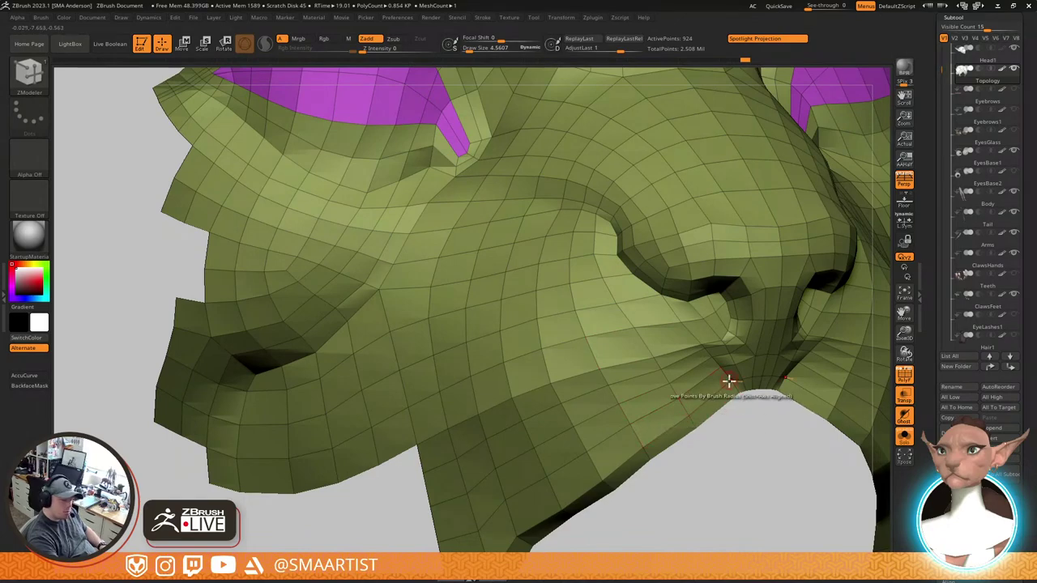
pyautogui.moveTo(780, 356); pyautogui.dragTo(679, 417, button='right')
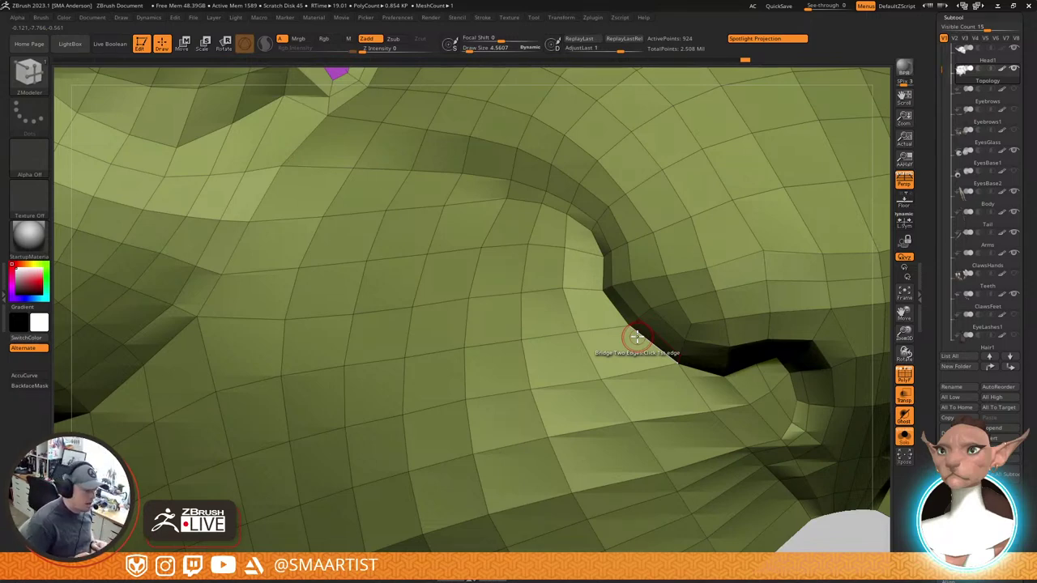
pyautogui.keyDown('ctrl'); pyautogui.moveTo(776, 445); pyautogui.dragTo(685, 317, button='right'); pyautogui.keyUp('ctrl')
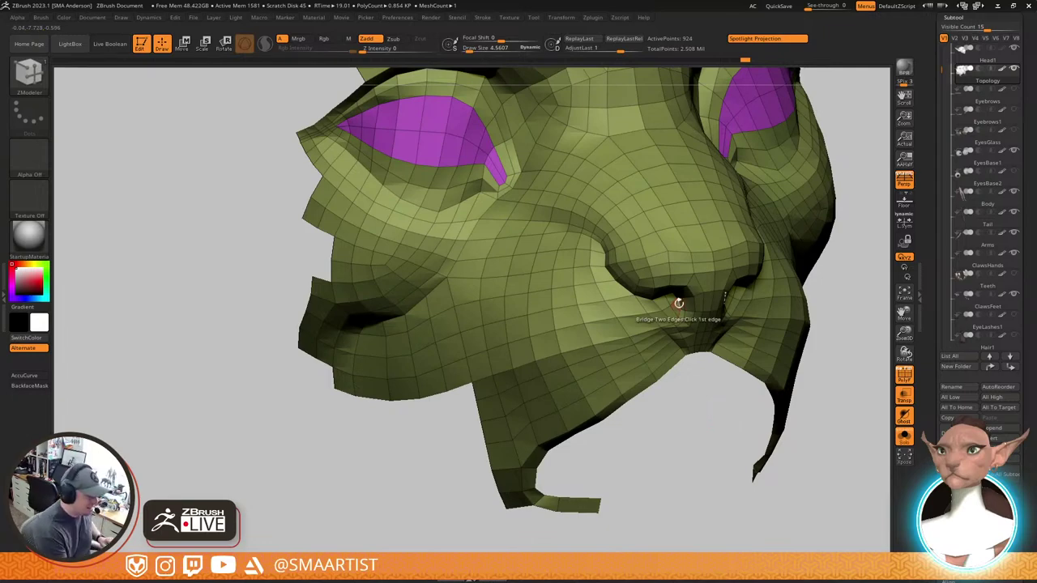
pyautogui.moveTo(679, 303); pyautogui.dragTo(631, 337, button='right')
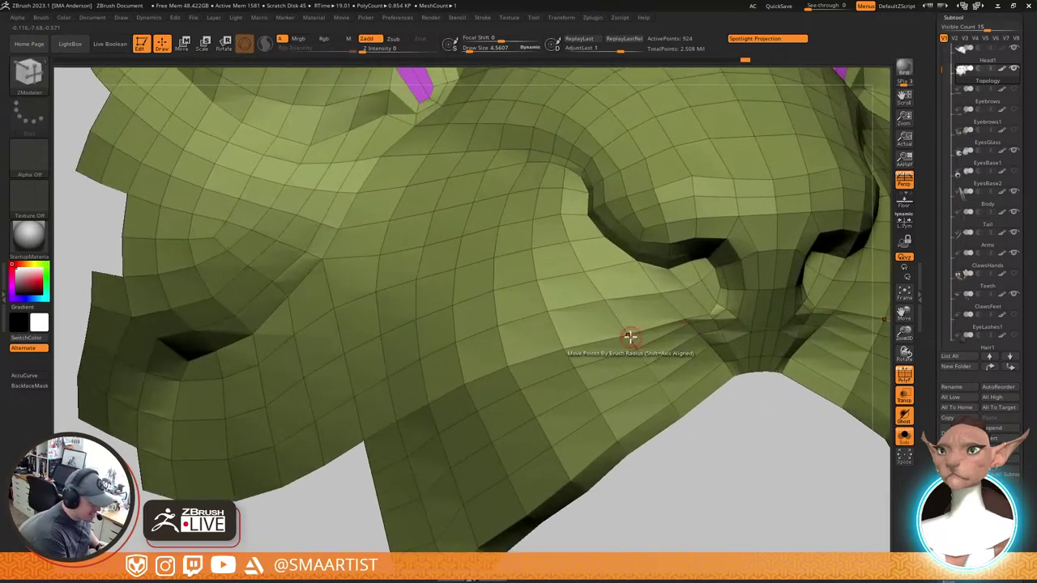
pyautogui.press('space')
pyautogui.click(689, 348)
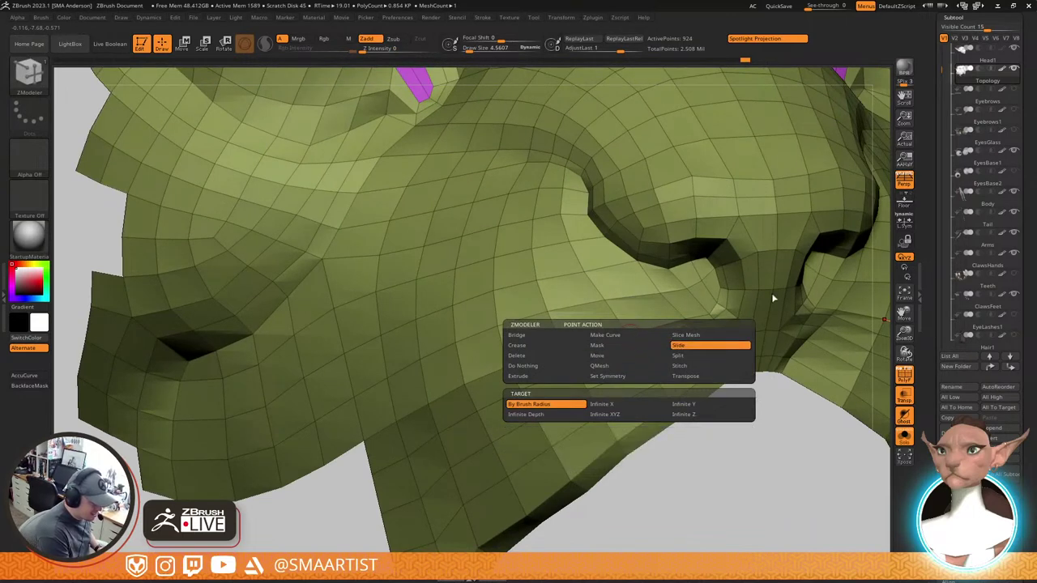
pyautogui.moveTo(629, 335); pyautogui.dragTo(684, 333)
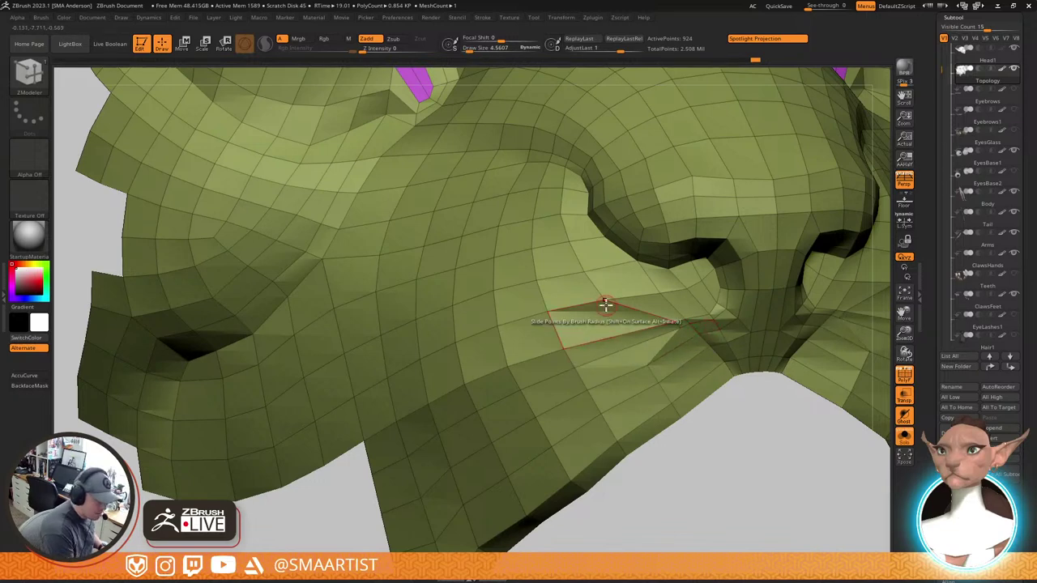
# Slide a muzzle point below the nostril closer to the nose, and preview the face subdivided with the polyframe hidden
pyautogui.moveTo(608, 302); pyautogui.dragTo(662, 302)
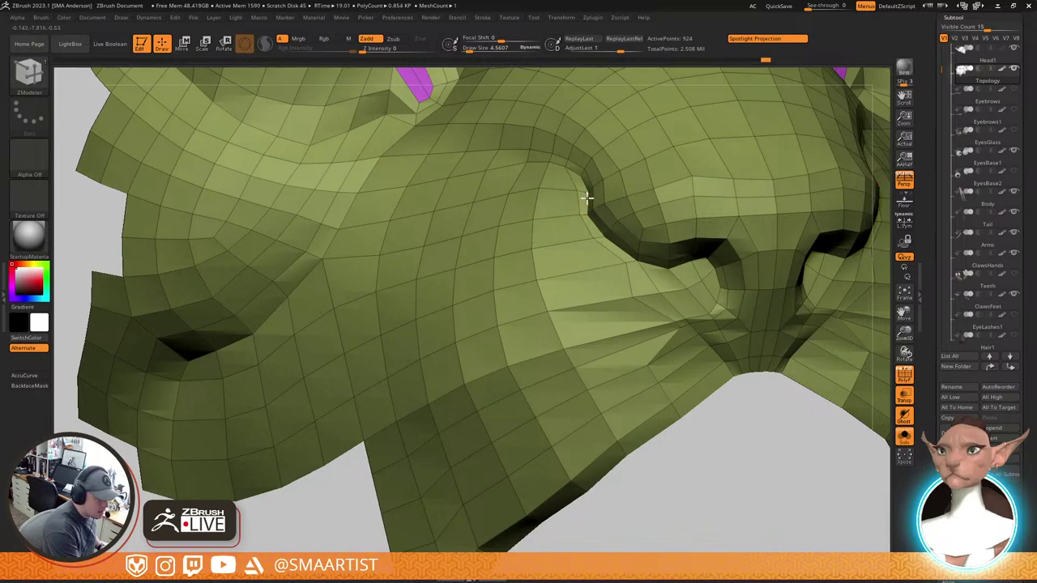
pyautogui.press('d')
pyautogui.hotkey('shift', 'f')
pyautogui.moveTo(785, 278)
pyautogui.keyDown('ctrl'); pyautogui.mouseDown(button='right')
pyautogui.moveTo(780, 297)
pyautogui.moveTo(709, 273)
pyautogui.moveTo(737, 296)
pyautogui.moveTo(724, 297)
pyautogui.mouseUp(button='right'); pyautogui.keyUp('ctrl')
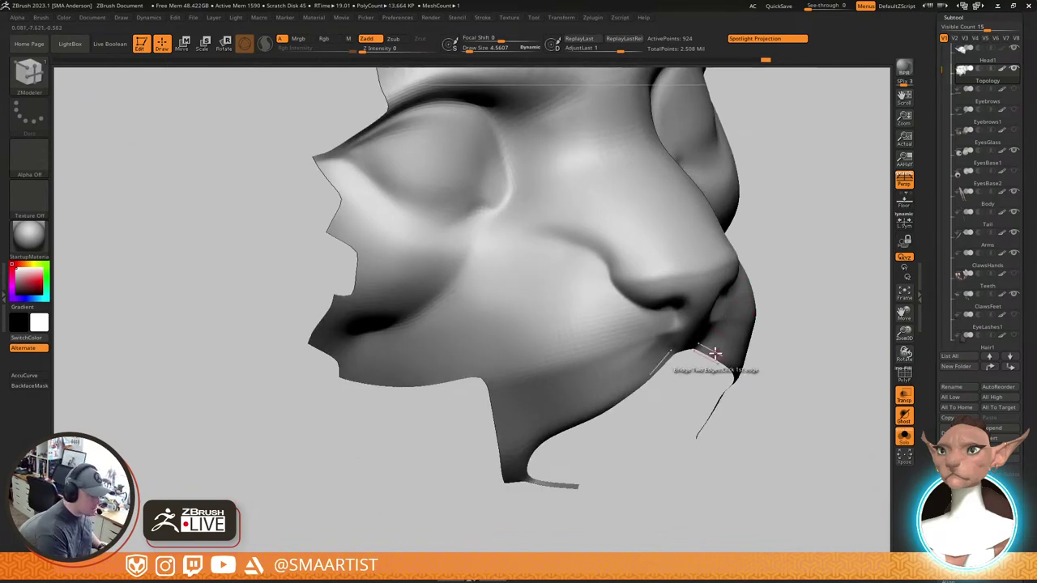
pyautogui.moveTo(712, 354); pyautogui.dragTo(675, 306, button='right')
pyautogui.hotkey('shift', 'f')
pyautogui.keyDown('alt'); pyautogui.moveTo(751, 369); pyautogui.dragTo(731, 321, button='right'); pyautogui.keyUp('alt')
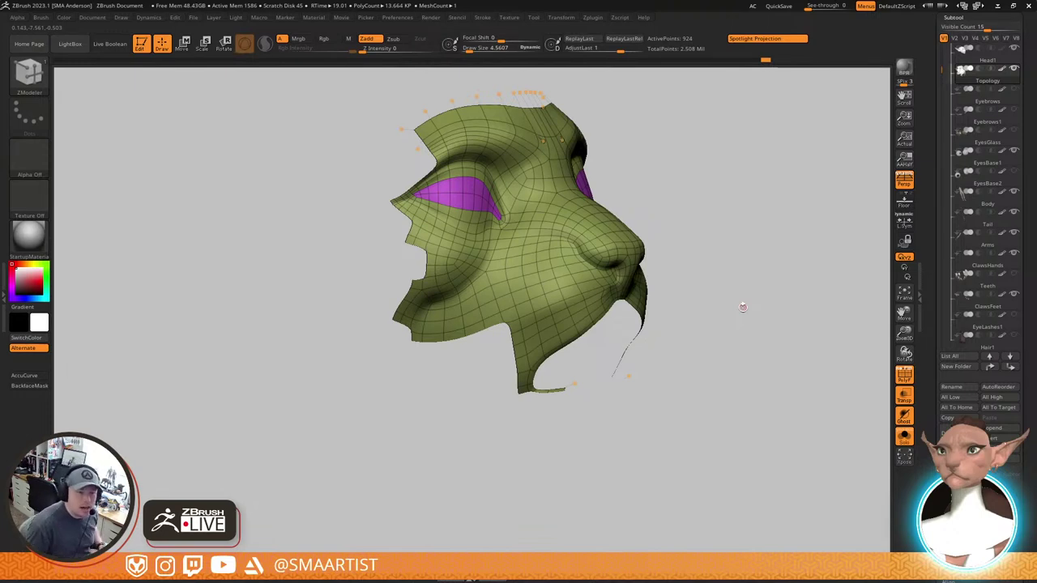
pyautogui.moveTo(561, 301)
pyautogui.mouseDown(button='right')
pyautogui.moveTo(543, 305)
pyautogui.moveTo(563, 297)
pyautogui.mouseUp(button='right')
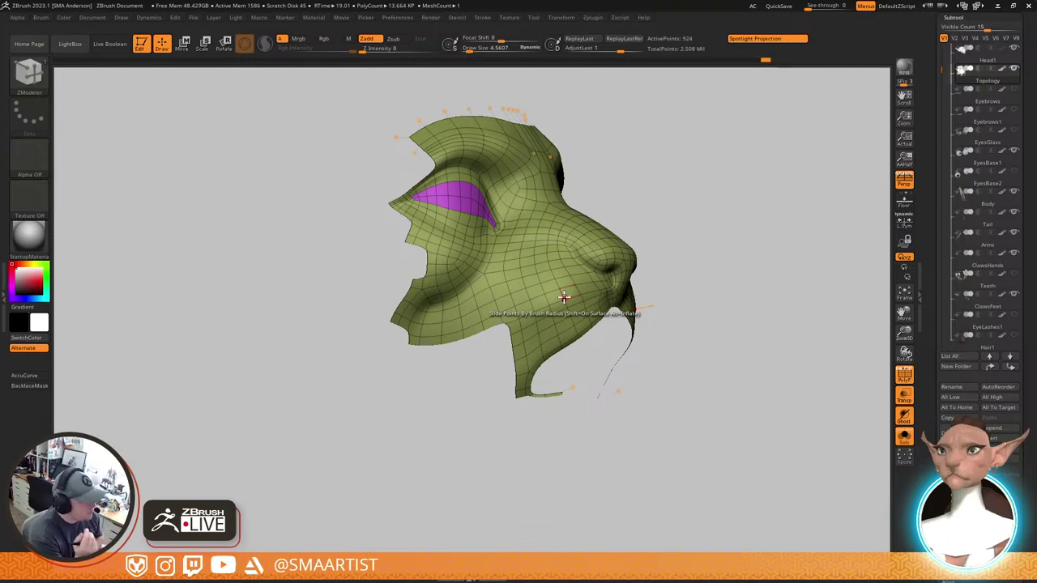
# Leave Solo mode and the subdivision preview, and examine the low-poly topology around the nose and muzzle against the head sculpt
pyautogui.moveTo(626, 302); pyautogui.dragTo(618, 391, button='right')
pyautogui.hotkey('alt', 's')
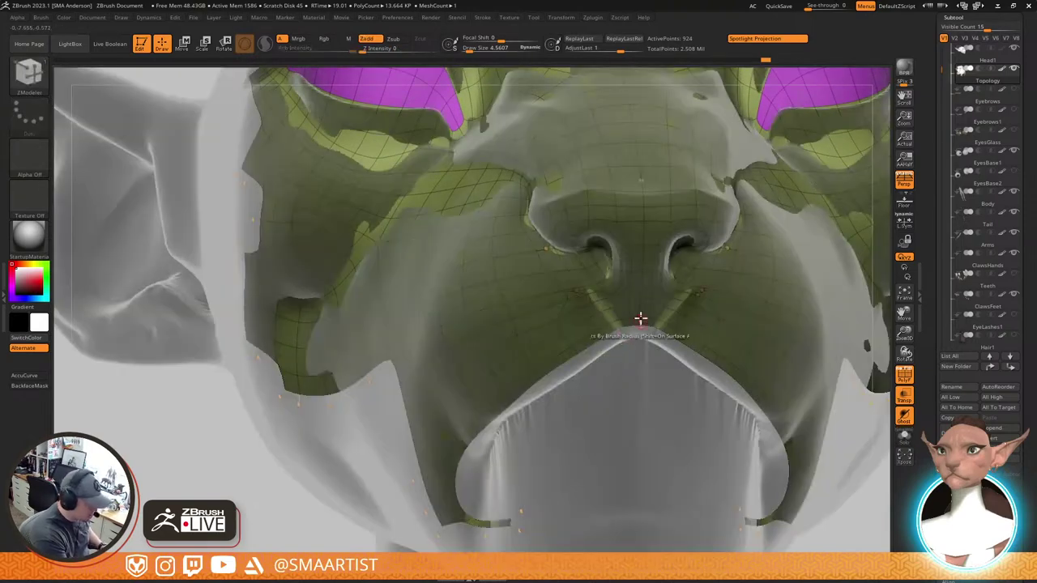
pyautogui.moveTo(640, 319); pyautogui.dragTo(612, 364, button='right')
pyautogui.hotkey('shift', 'd')
pyautogui.press('b')
pyautogui.press('z')
pyautogui.press('m')
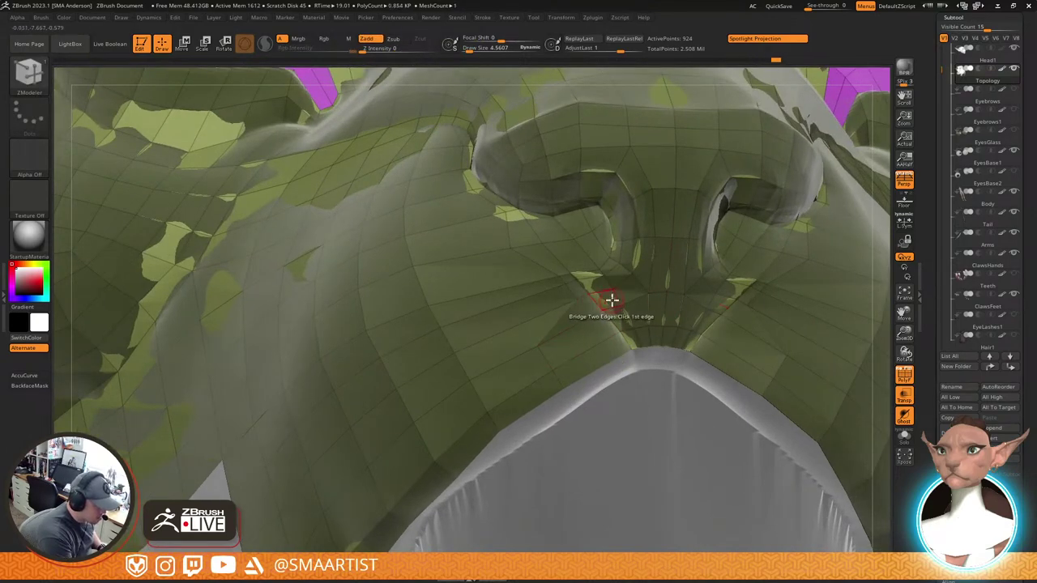
pyautogui.moveTo(611, 299)
pyautogui.mouseDown(button='right')
pyautogui.moveTo(608, 313)
pyautogui.moveTo(604, 297)
pyautogui.mouseUp(button='right')
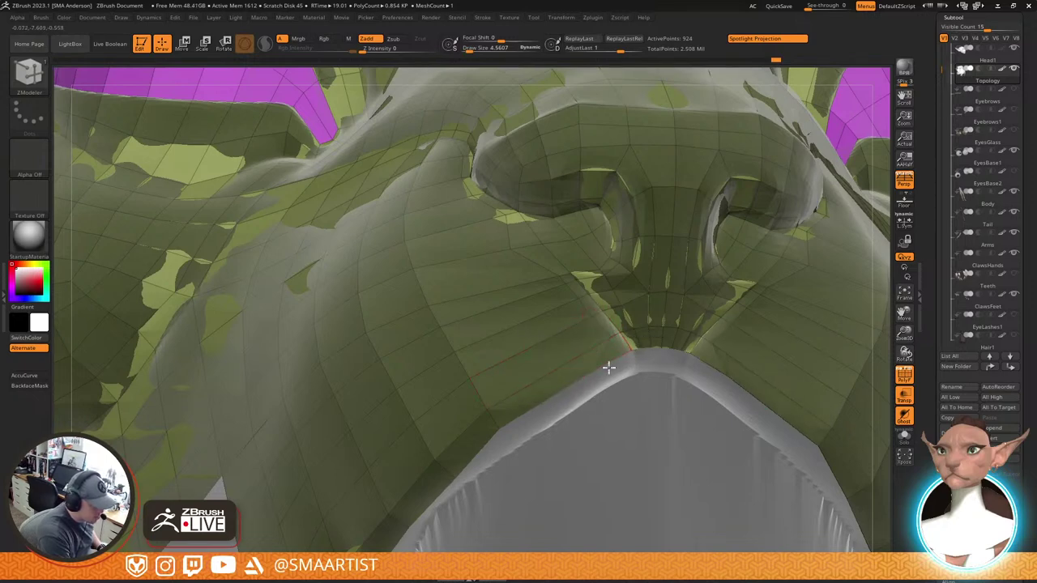
pyautogui.keyDown('ctrl'); pyautogui.moveTo(644, 361); pyautogui.dragTo(581, 290, button='right'); pyautogui.keyUp('ctrl')
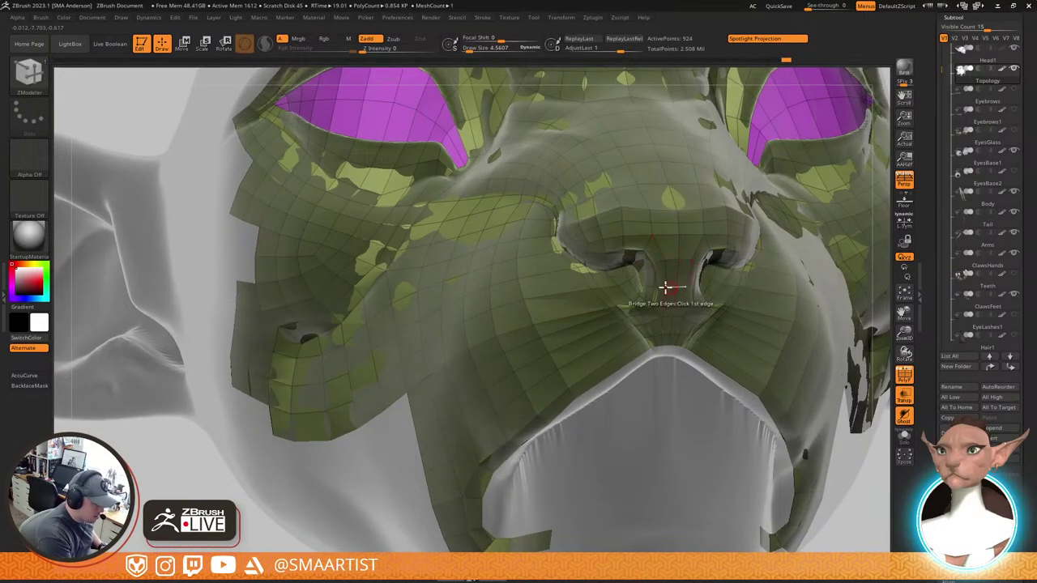
pyautogui.moveTo(664, 287); pyautogui.dragTo(586, 299, button='right')
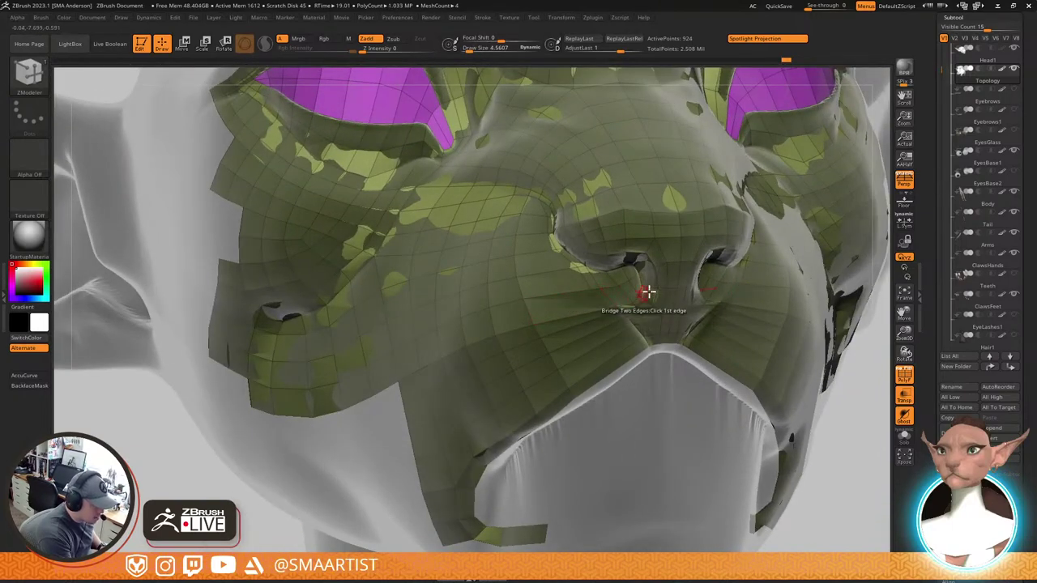
pyautogui.moveTo(648, 291); pyautogui.dragTo(592, 338, button='right')
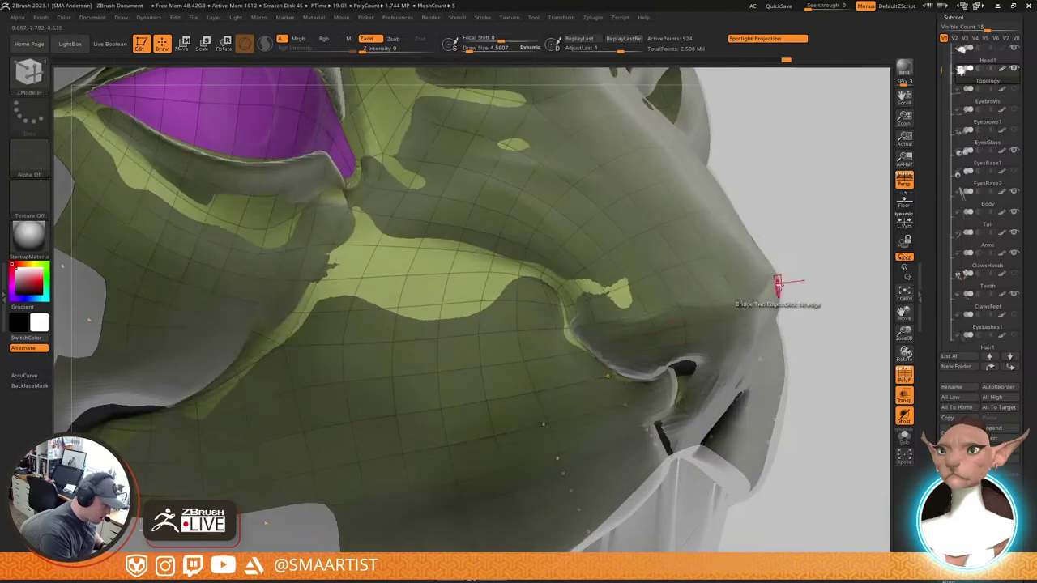
# Isolate the topology and examine its smoothed surface around the cheek and nose fold without the polyframe
pyautogui.hotkey('shift', 'f')
pyautogui.press('f')
pyautogui.hotkey('shift', 's')
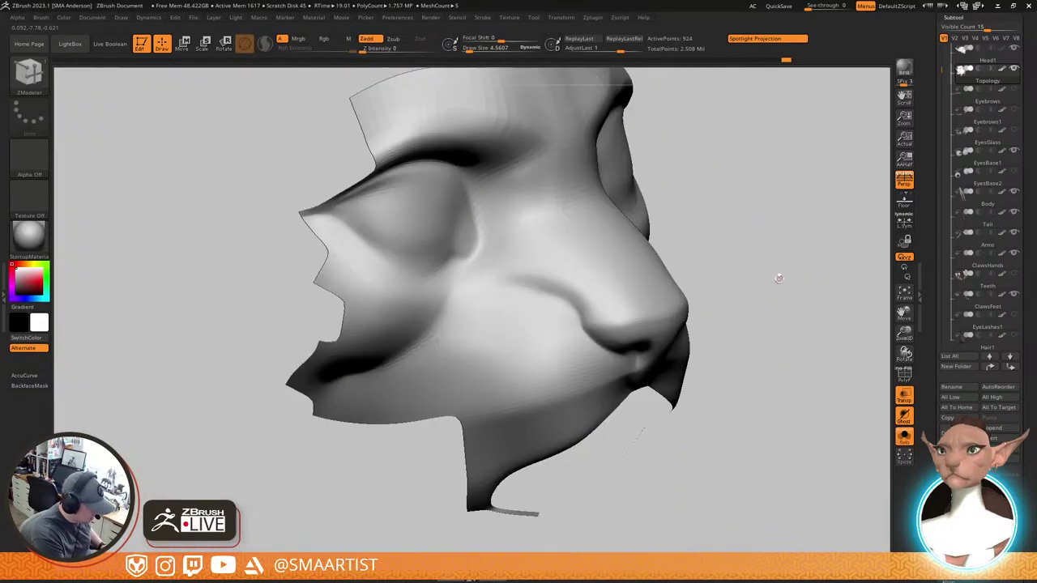
pyautogui.moveTo(779, 278)
pyautogui.mouseDown(button='right')
pyautogui.moveTo(762, 276)
pyautogui.moveTo(785, 283)
pyautogui.mouseUp(button='right')
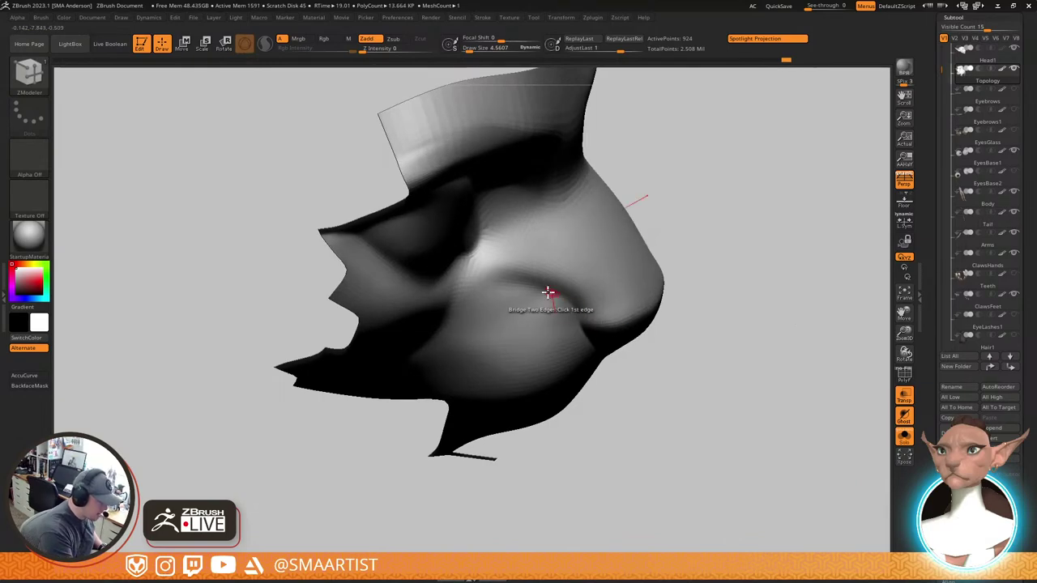
pyautogui.moveTo(585, 309)
pyautogui.mouseDown(button='right')
pyautogui.moveTo(558, 296)
pyautogui.moveTo(580, 324)
pyautogui.moveTo(577, 278)
pyautogui.moveTo(565, 287)
pyautogui.moveTo(581, 342)
pyautogui.moveTo(564, 336)
pyautogui.moveTo(532, 283)
pyautogui.mouseUp(button='right')
pyautogui.hotkey('shift', 'f')
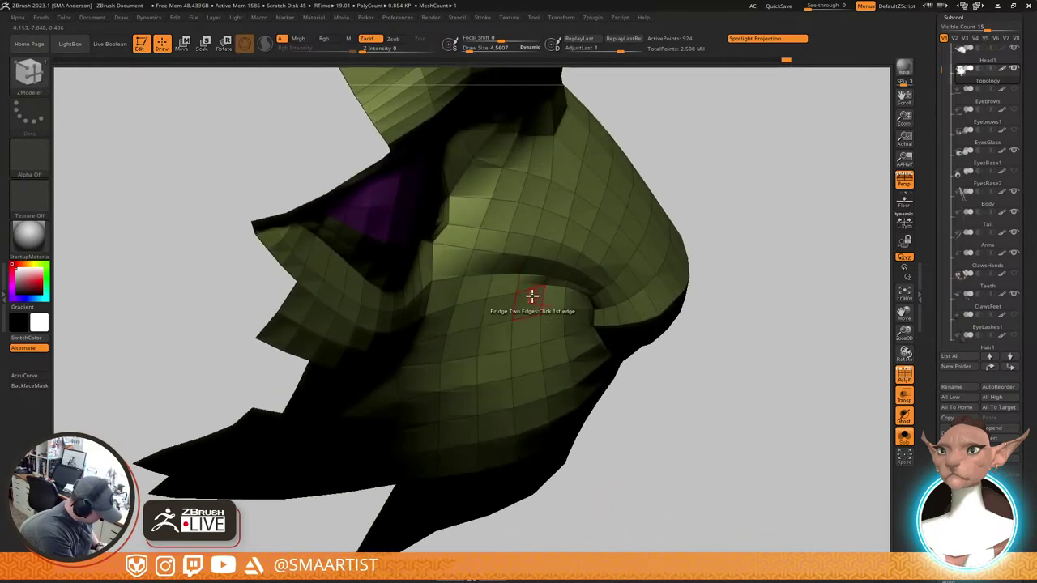
# Choose the Move brush, check the crease beside the nose, and mirror and weld the face topology
pyautogui.press('b')
pyautogui.press('v')
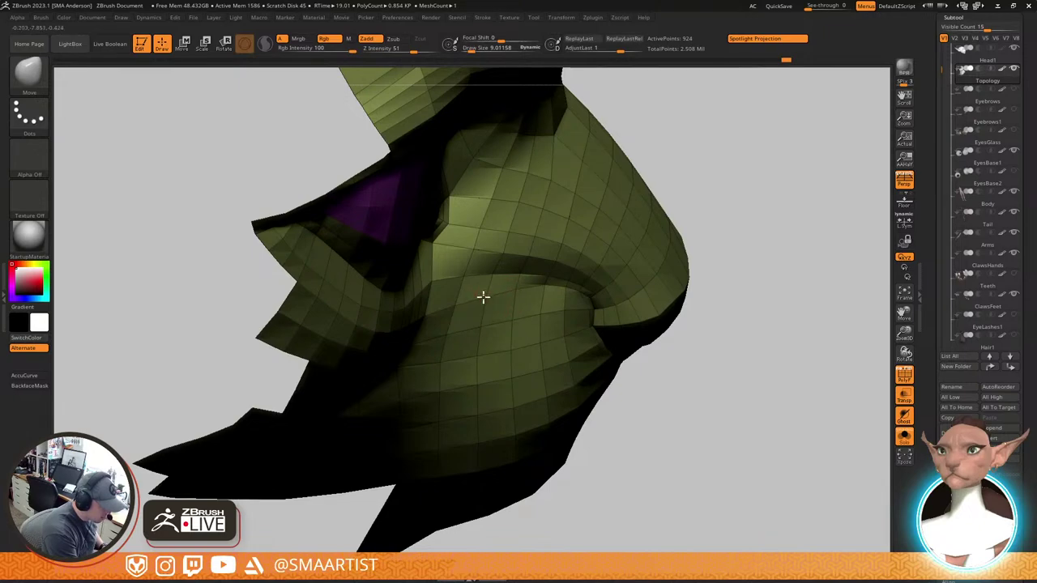
pyautogui.moveTo(487, 299); pyautogui.dragTo(581, 365, button='right')
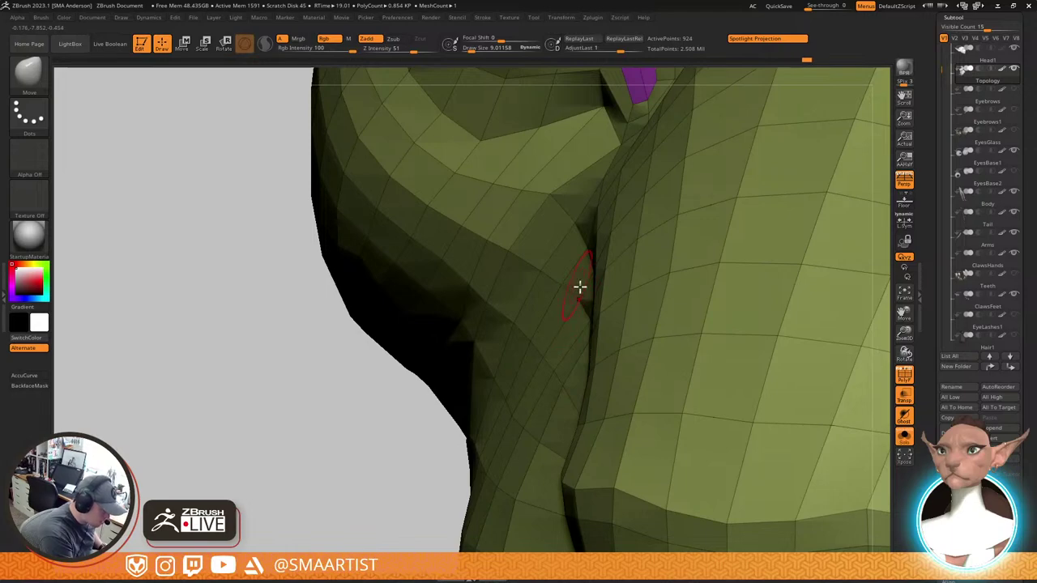
pyautogui.moveTo(580, 286); pyautogui.dragTo(615, 292, button='right')
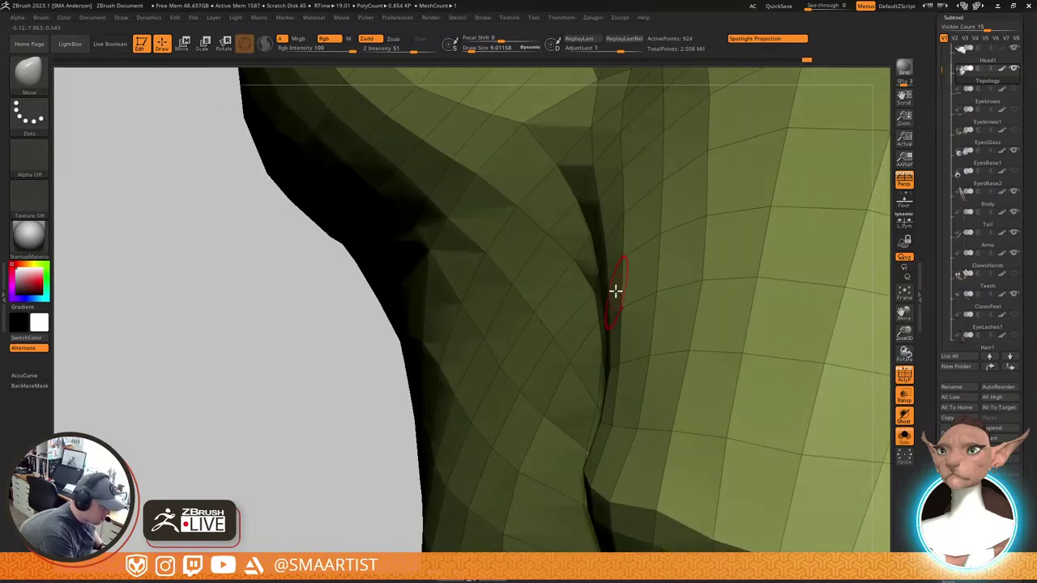
pyautogui.moveTo(534, 226); pyautogui.dragTo(659, 330, button='right')
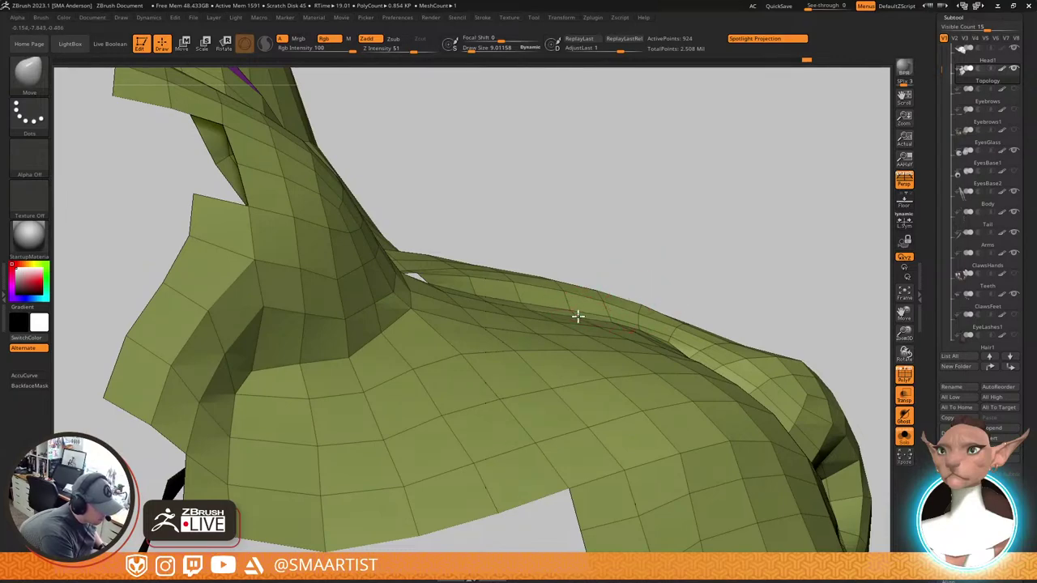
pyautogui.moveTo(613, 292); pyautogui.dragTo(736, 282, button='right')
pyautogui.moveTo(1025, 405); pyautogui.dragTo(1026, 205)
pyautogui.click(957, 436)
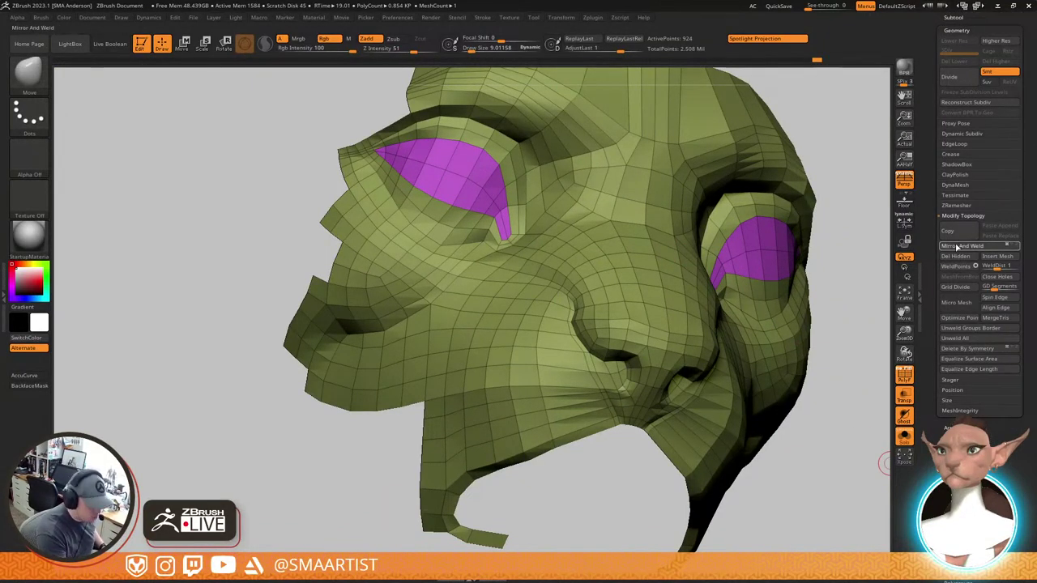
# Even out the muzzle points below the nostril with ZModeler's Slide action, using draw sizes of about 23.25 and 13.52
pyautogui.moveTo(837, 262); pyautogui.dragTo(589, 374, button='right')
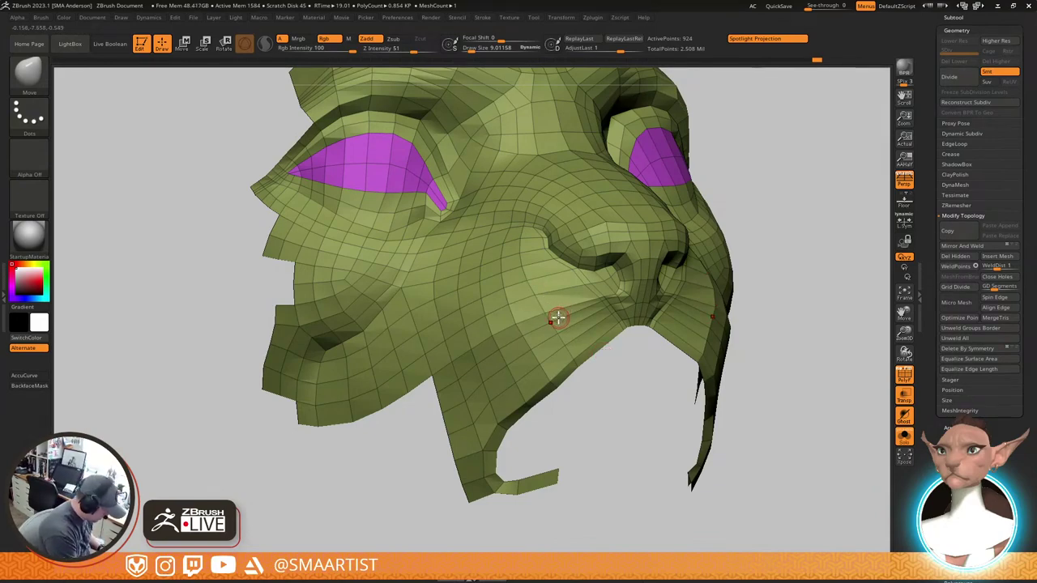
pyautogui.press('b')
pyautogui.press('z')
pyautogui.press('m')
pyautogui.moveTo(550, 319)
pyautogui.mouseDown(button='right')
pyautogui.moveTo(556, 326)
pyautogui.moveTo(561, 318)
pyautogui.mouseUp(button='right')
pyautogui.press('s')
pyautogui.moveTo(542, 313)
pyautogui.mouseDown()
pyautogui.moveTo(558, 307)
pyautogui.moveTo(546, 294)
pyautogui.mouseUp()
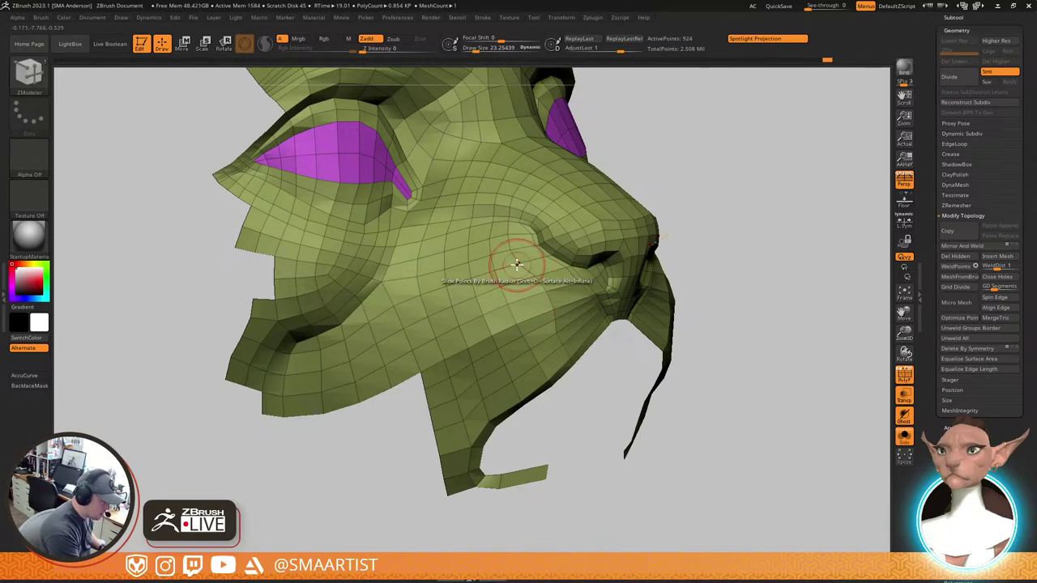
pyautogui.press('s')
pyautogui.moveTo(510, 250); pyautogui.dragTo(510, 236)
pyautogui.moveTo(556, 286); pyautogui.dragTo(537, 307, button='right')
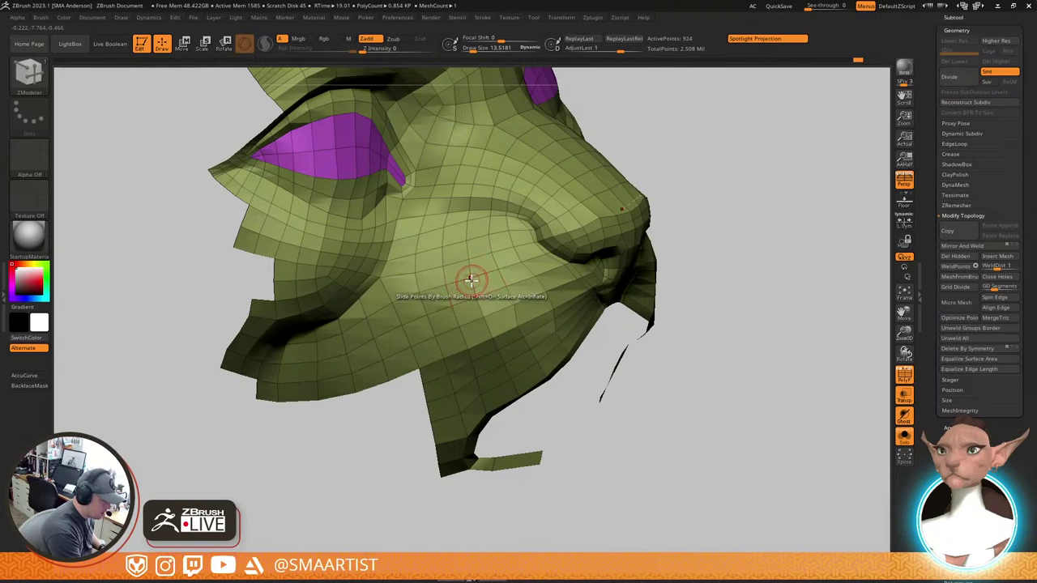
# Set the draw size to about 35.77 and smooth the muzzle and cheek quads
pyautogui.moveTo(532, 335); pyautogui.dragTo(514, 307, button='right')
pyautogui.press('s')
pyautogui.moveTo(498, 307); pyautogui.dragTo(509, 309)
pyautogui.press('shift')
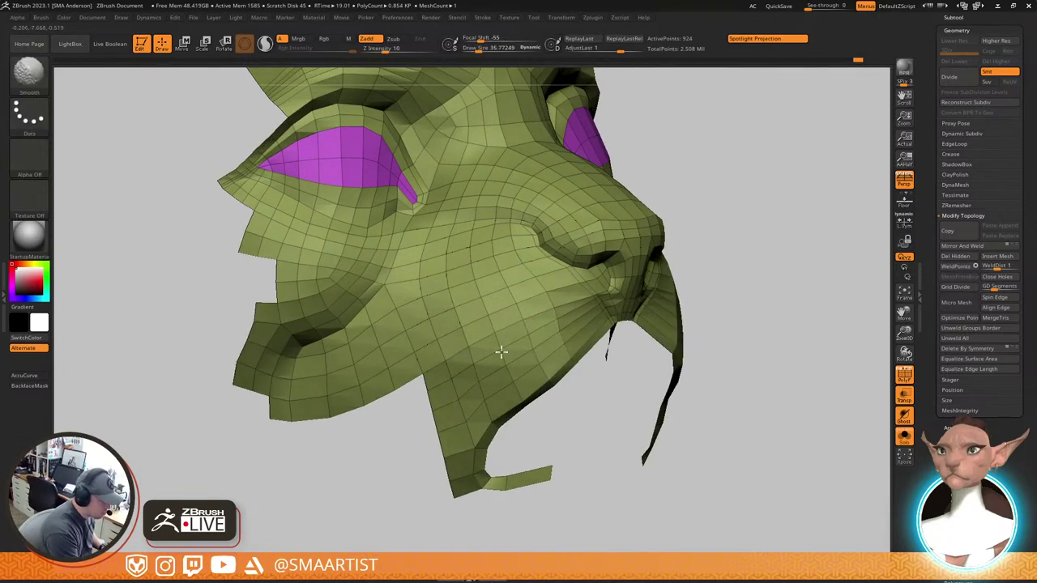
pyautogui.moveTo(497, 313)
pyautogui.mouseDown(button='right')
pyautogui.moveTo(600, 308)
pyautogui.moveTo(556, 357)
pyautogui.mouseUp(button='right')
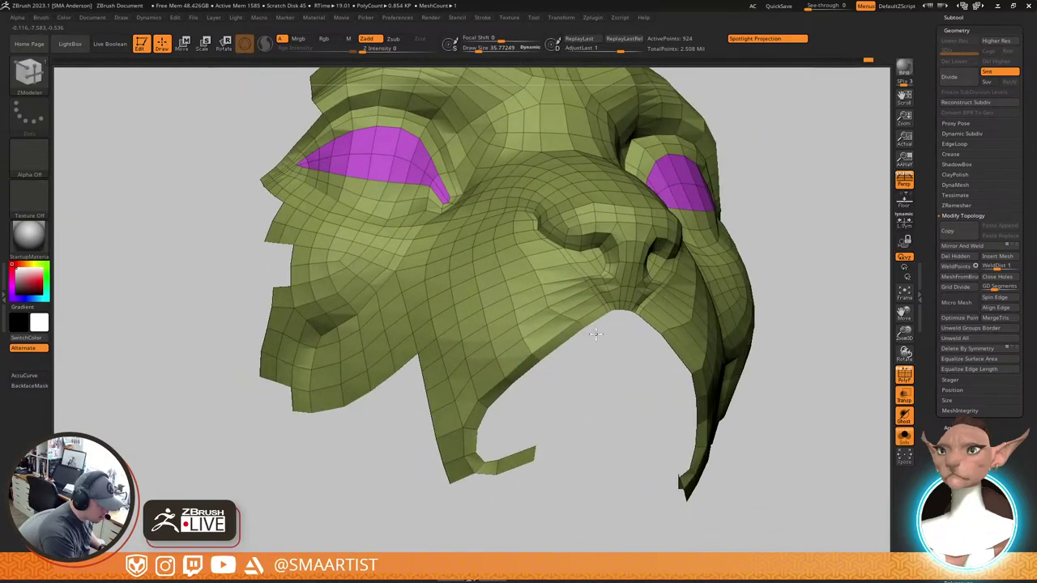
# Refine the quads beside the nostril and along the upper lip with draw sizes of about 25.54 and 19.03
pyautogui.press('s')
pyautogui.click(544, 301)
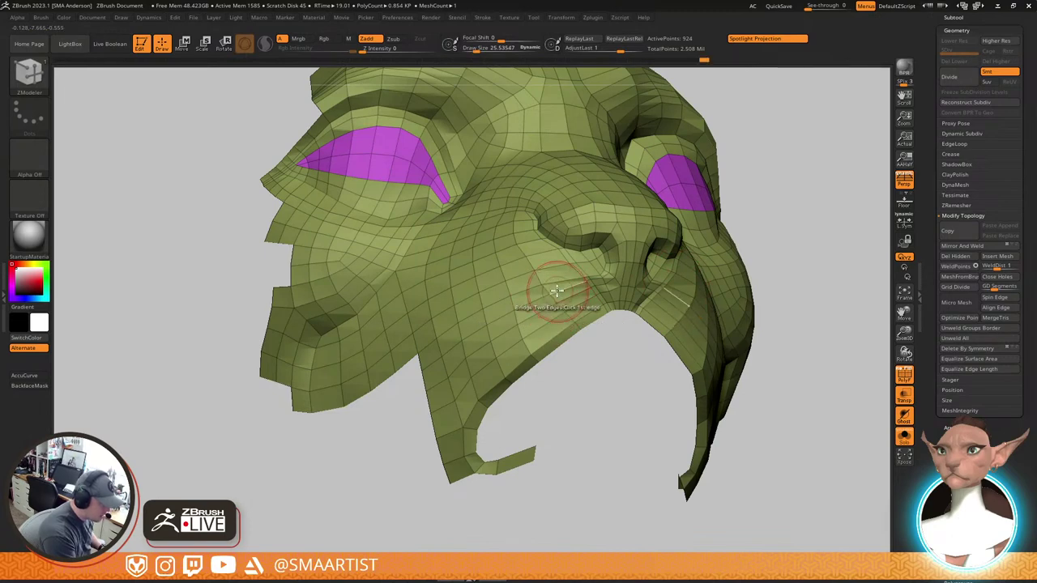
pyautogui.moveTo(525, 243); pyautogui.dragTo(536, 272, button='right')
pyautogui.press('s')
pyautogui.click(508, 229)
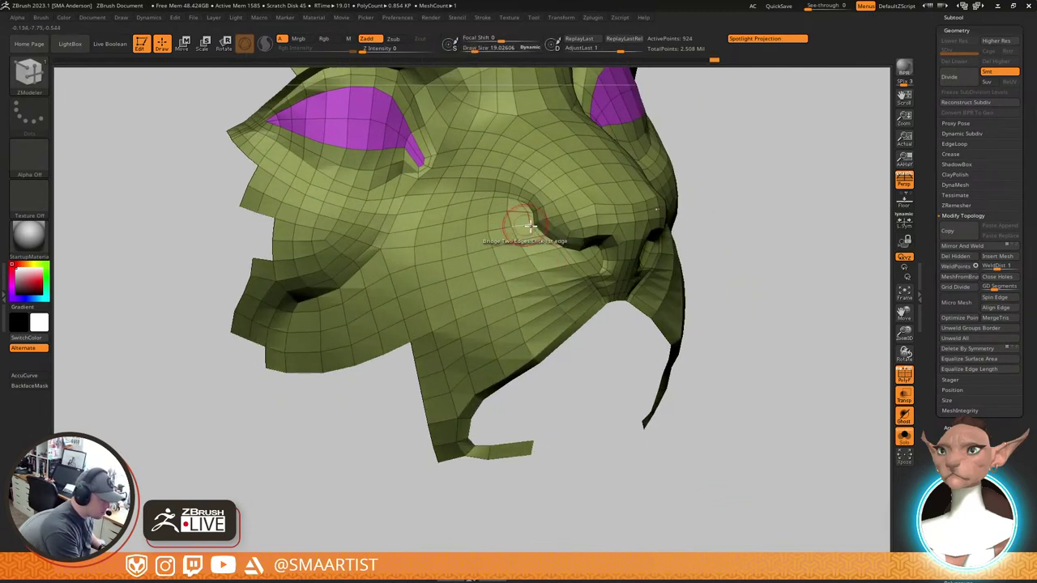
pyautogui.moveTo(612, 342)
pyautogui.mouseDown()
pyautogui.moveTo(547, 310)
pyautogui.moveTo(609, 373)
pyautogui.mouseUp()
pyautogui.moveTo(608, 373)
pyautogui.keyDown('ctrl'); pyautogui.mouseDown(button='right')
pyautogui.moveTo(593, 340)
pyautogui.moveTo(600, 344)
pyautogui.mouseUp(button='right'); pyautogui.keyUp('ctrl')
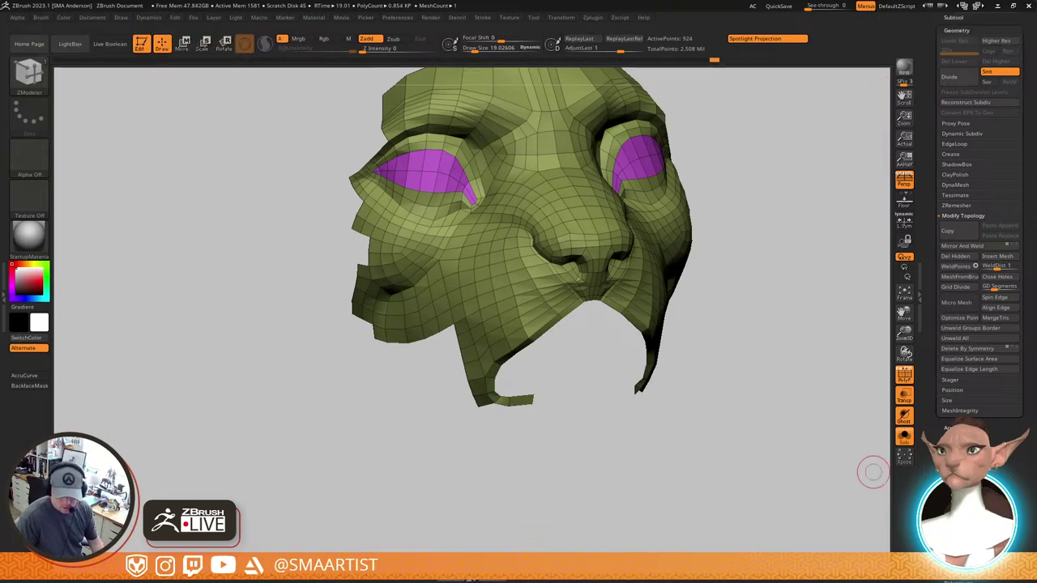
# Switch to the web browser and close the duplicate ZBrushLIVE calendar and artist bio pages
pyautogui.hotkey('alt', 'Tab')
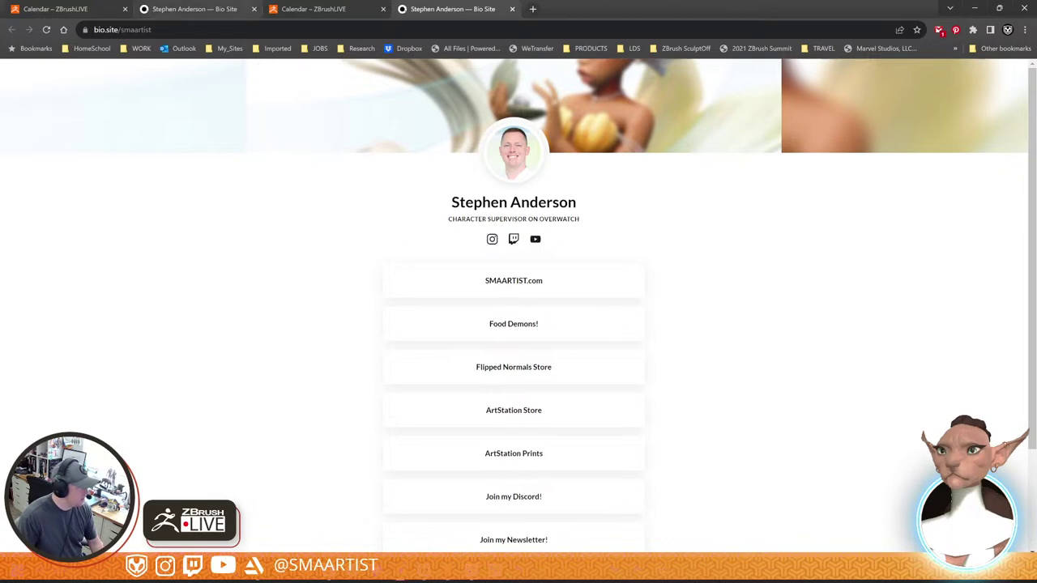
pyautogui.click(384, 9)
pyautogui.click(384, 9)
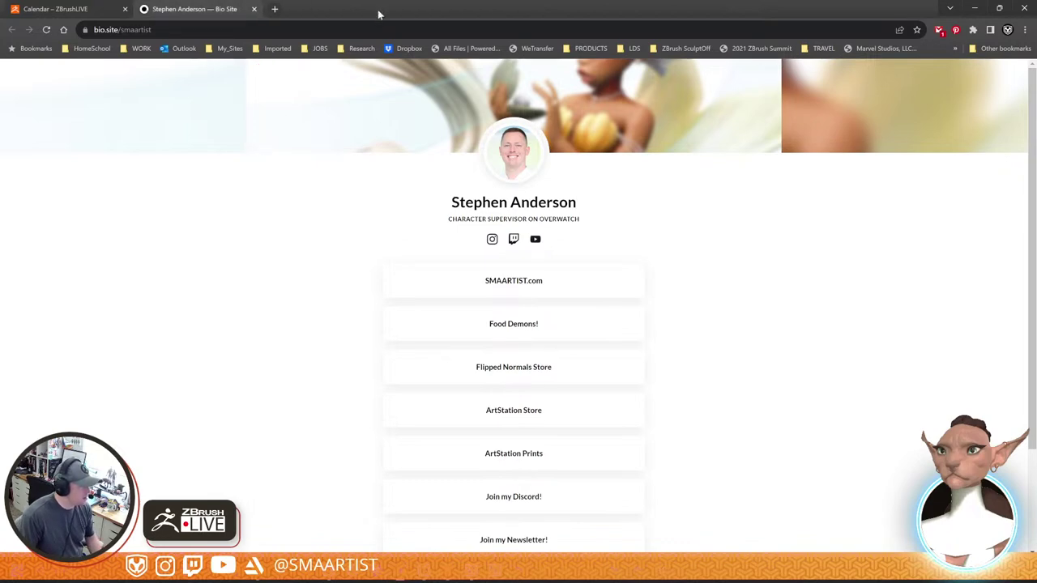
# Look through the August 2023 agenda on the ZBrushLIVE calendar and return to the artist's bio page
pyautogui.click(105, 9)
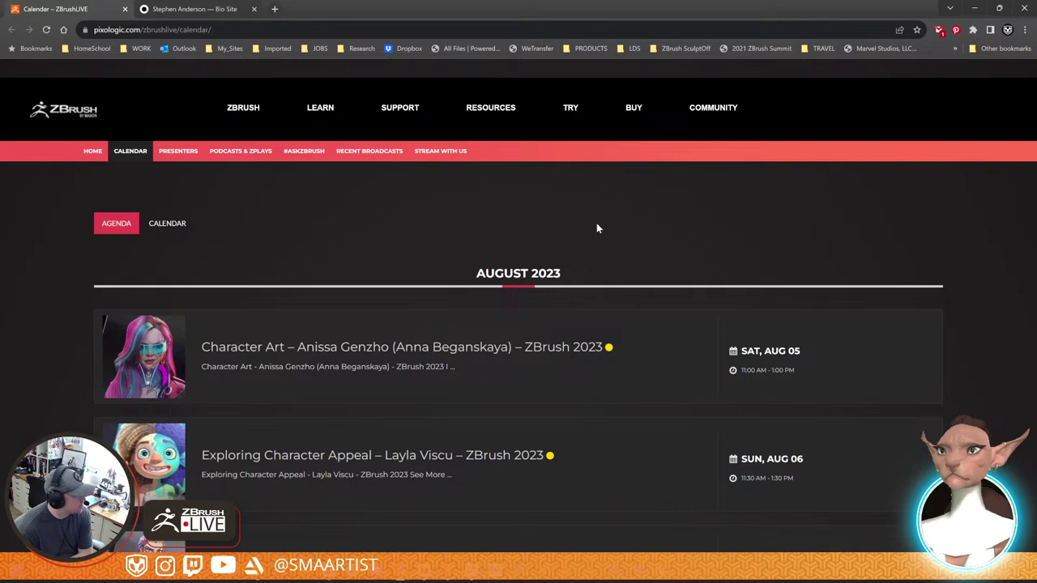
pyautogui.scroll(-3, 595, 226)
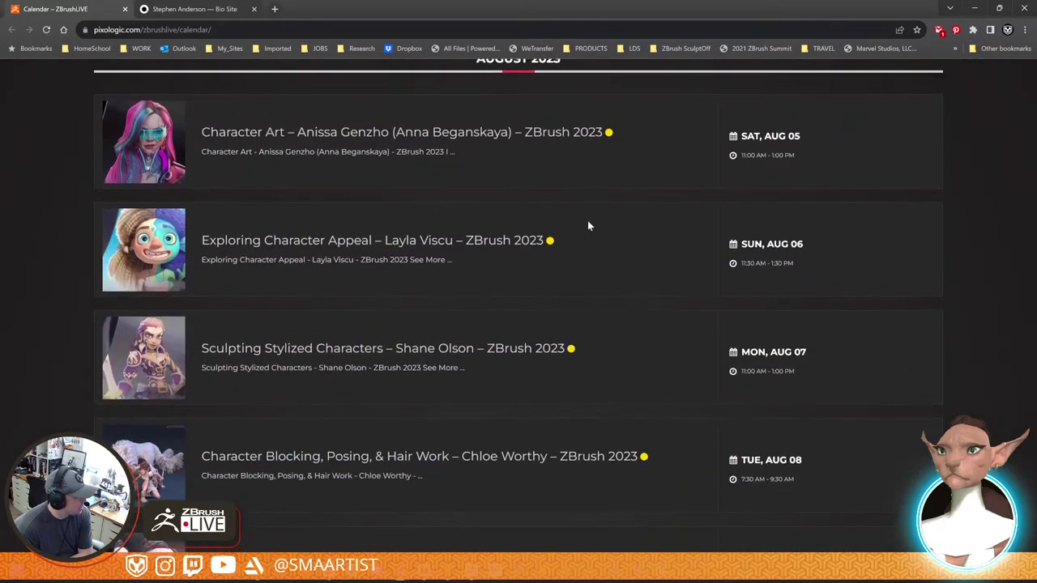
pyautogui.scroll(3, 587, 220)
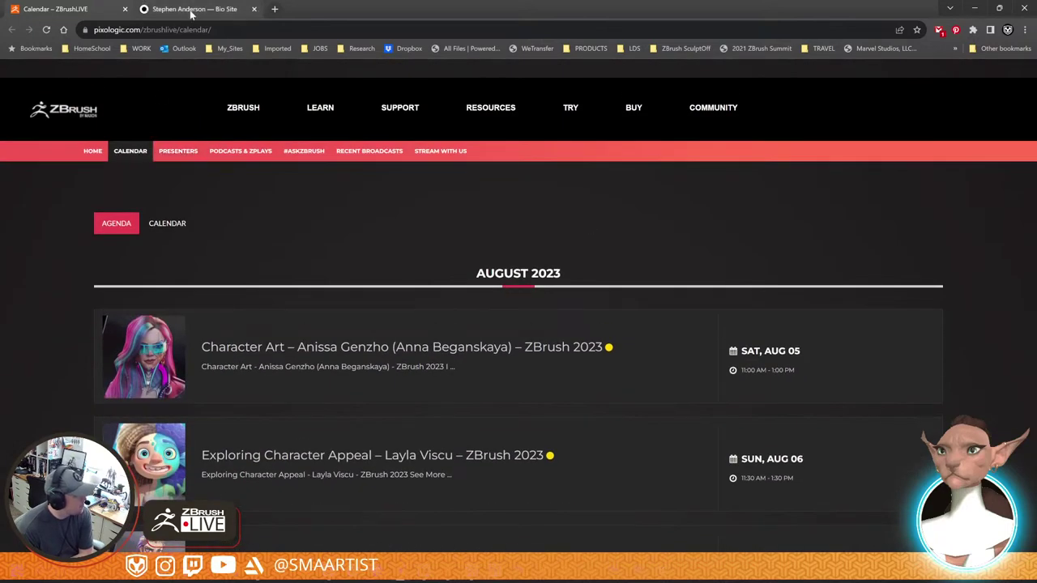
pyautogui.click(215, 12)
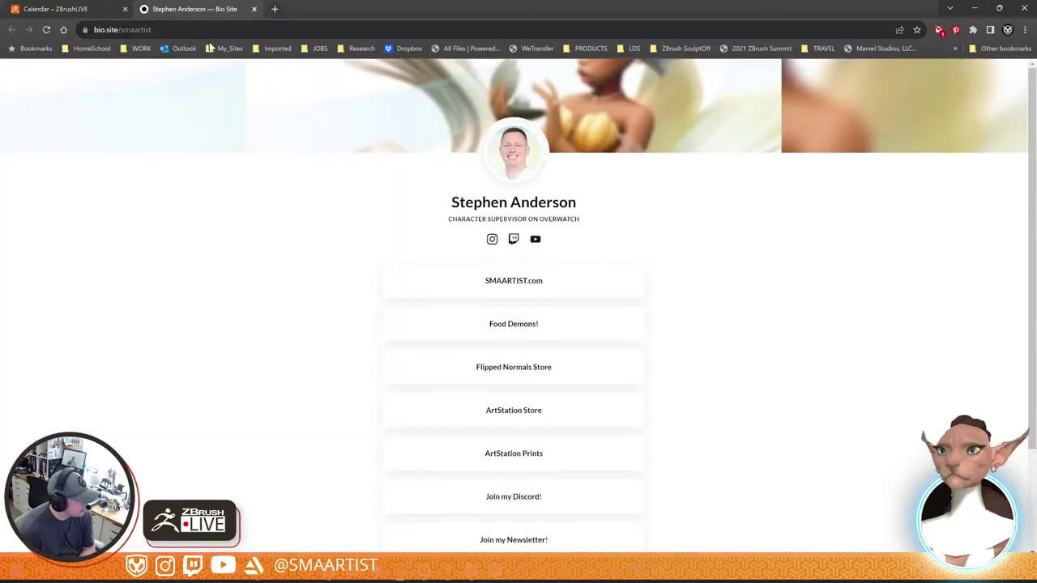
# Search Google for "lion face topology" from the bio page
pyautogui.click(208, 30)
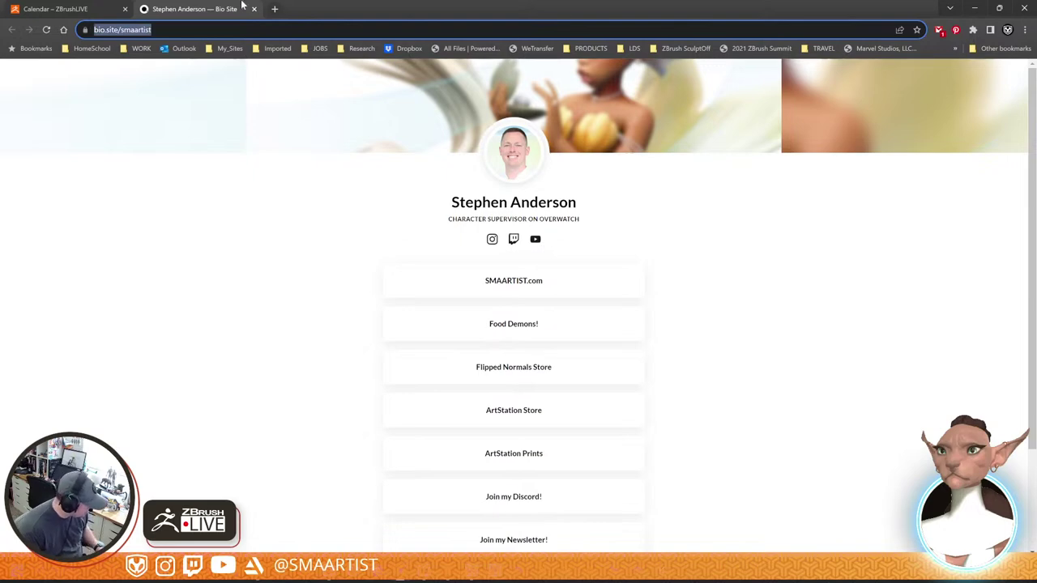
pyautogui.hotkey('alt', 'Tab')
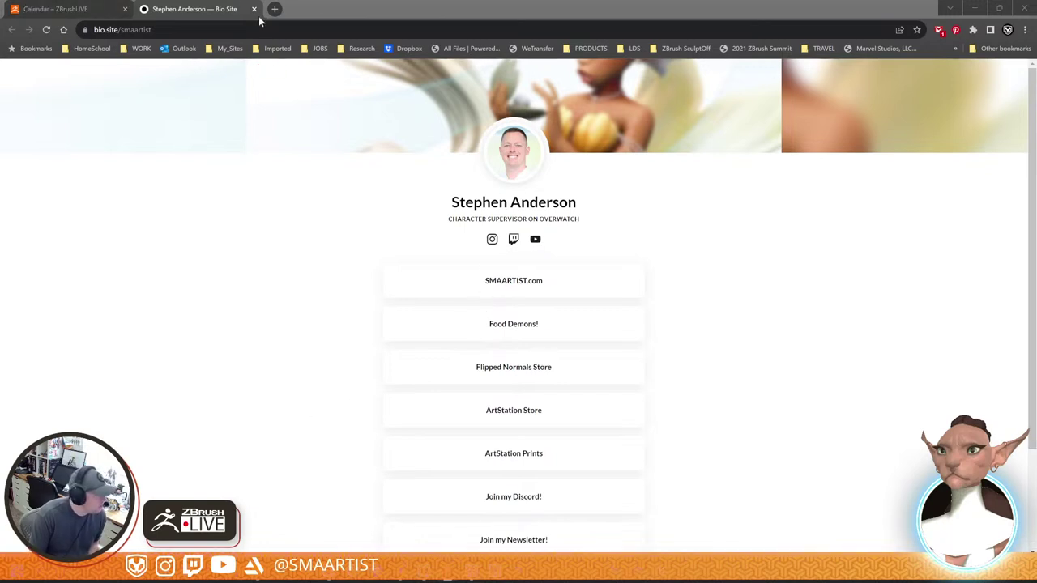
pyautogui.click(177, 30)
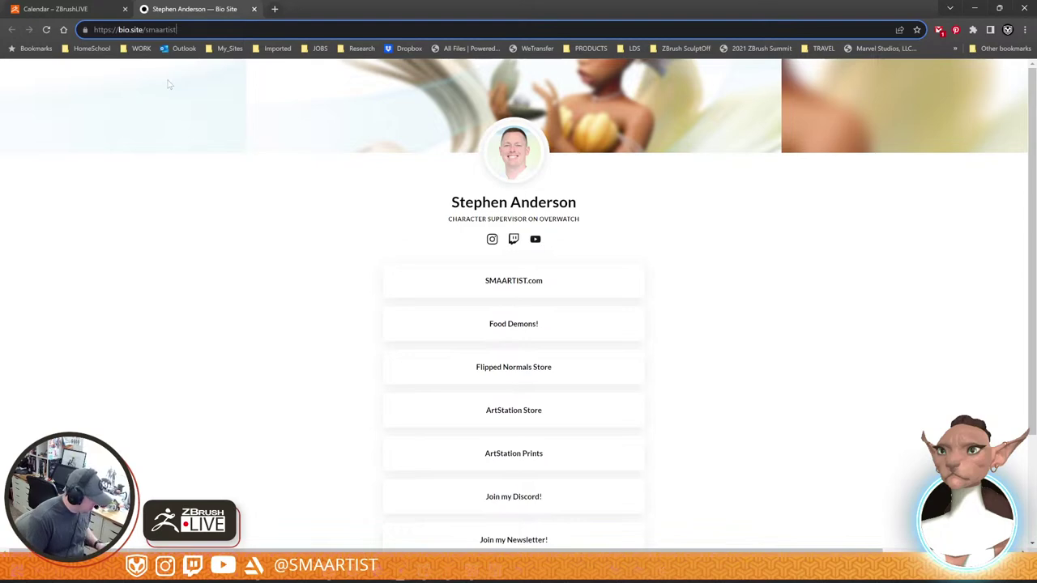
pyautogui.hotkey('ctrl', 'a')
pyautogui.write('lion')
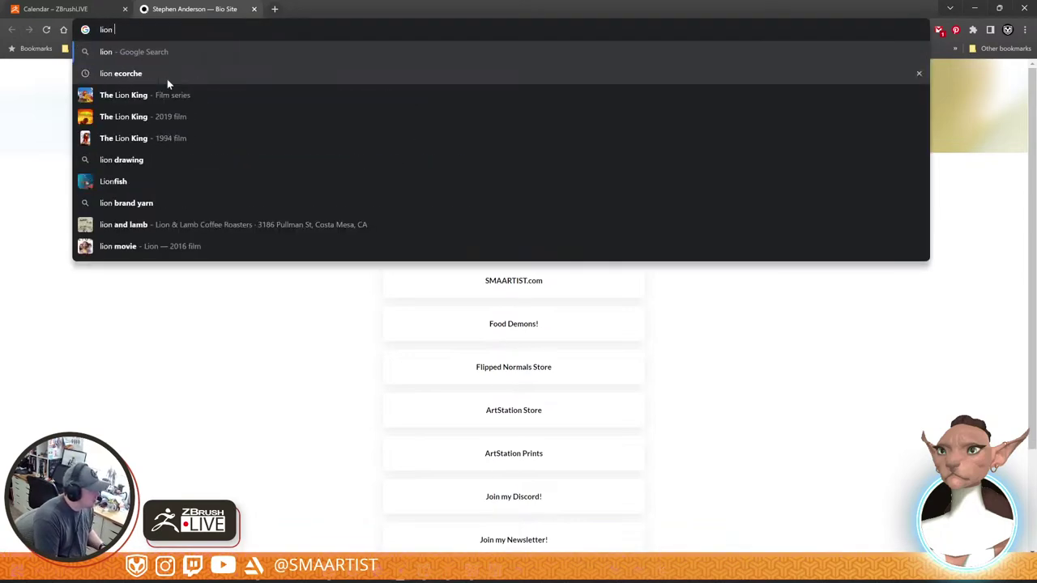
pyautogui.write(' face topo')
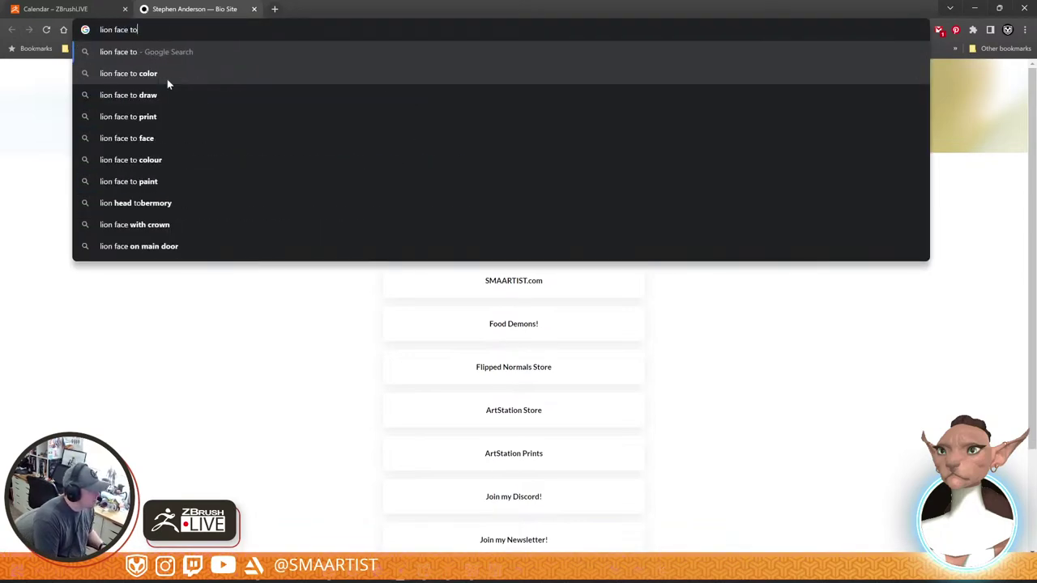
pyautogui.write('y')
pyautogui.press('Return')
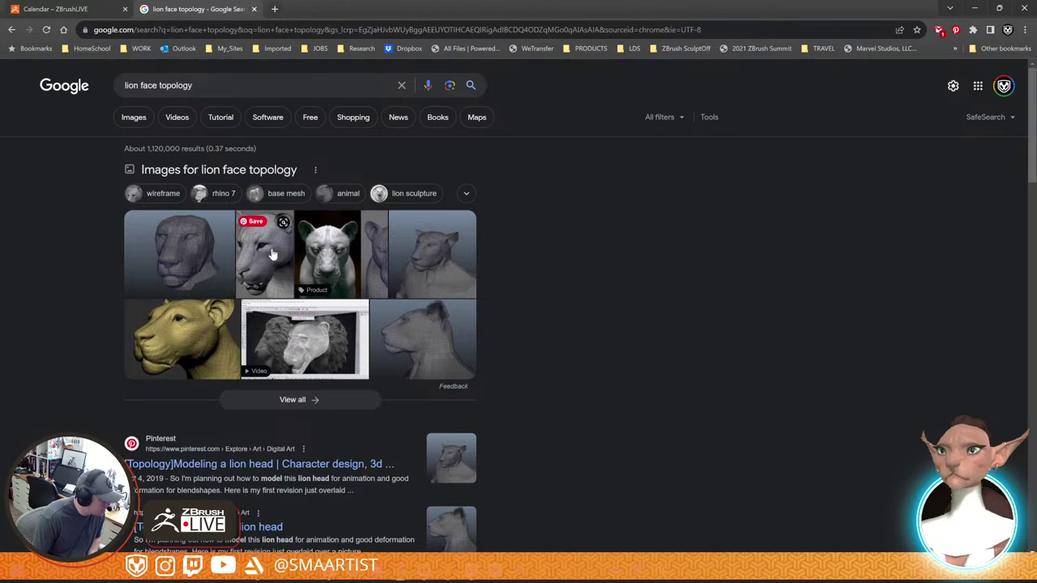
# Open the Pinterest lioness head wireframe from the image results and copy the image to the clipboard
pyautogui.click(273, 254)
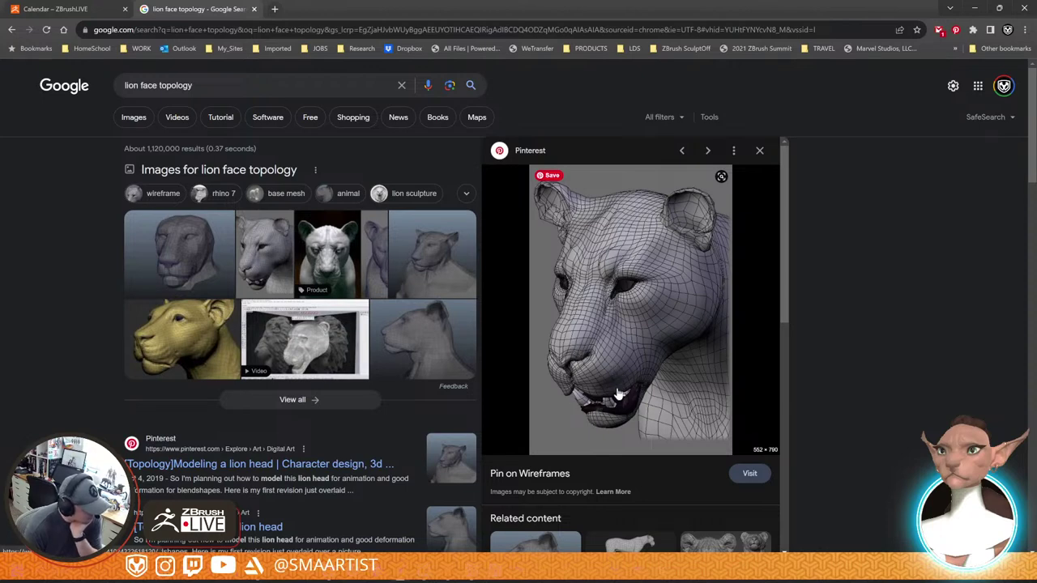
pyautogui.rightClick(621, 360)
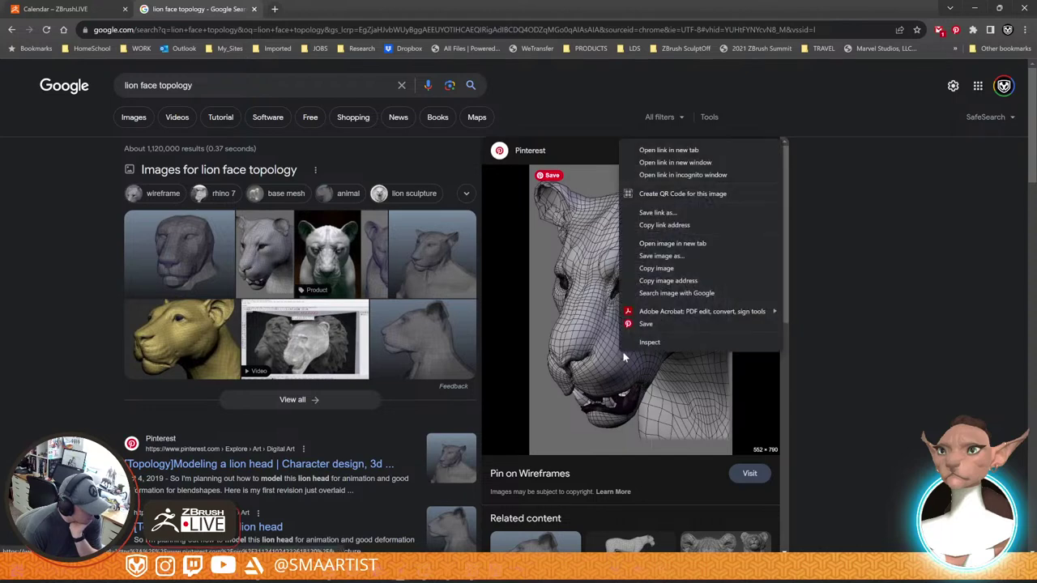
pyautogui.click(667, 269)
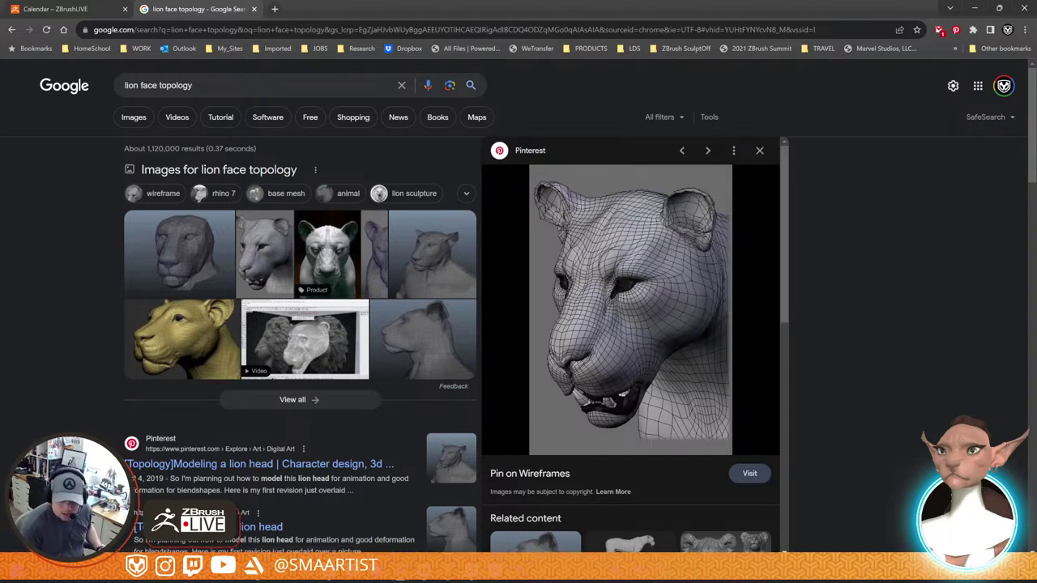
pyautogui.hotkey('alt', 'Tab')
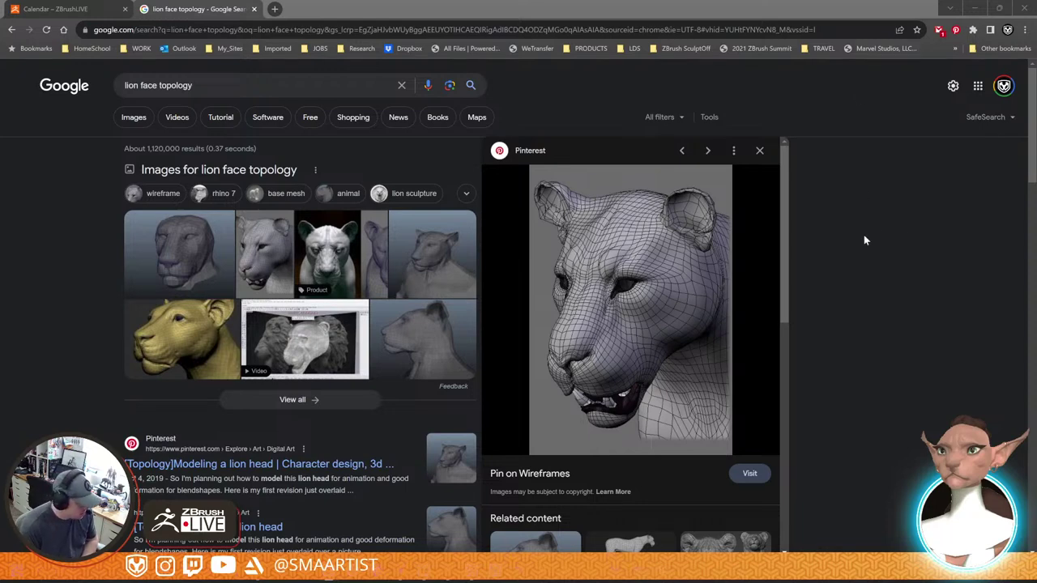
# Examine the face topology on the TurboSquid lion head, then return to the Pinterest lioness wireframe for comparison
pyautogui.scroll(-1, 818, 262)
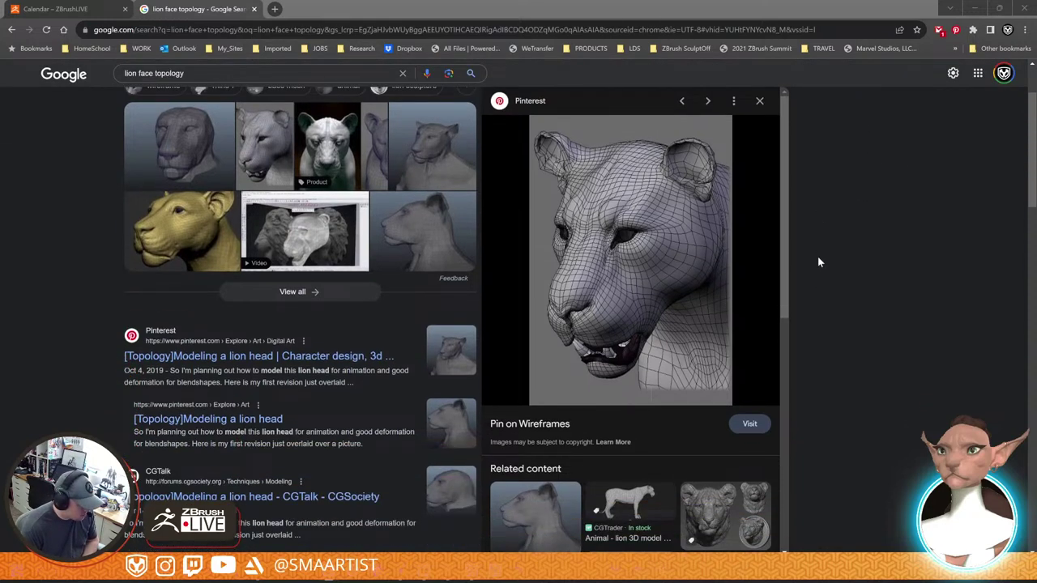
pyautogui.scroll(1, 819, 259)
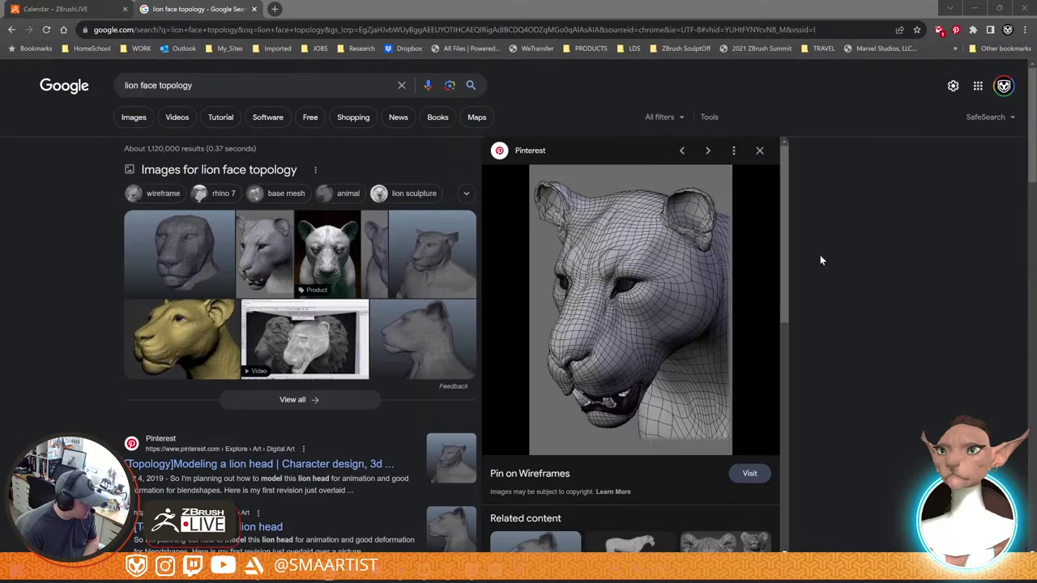
pyautogui.click(193, 354)
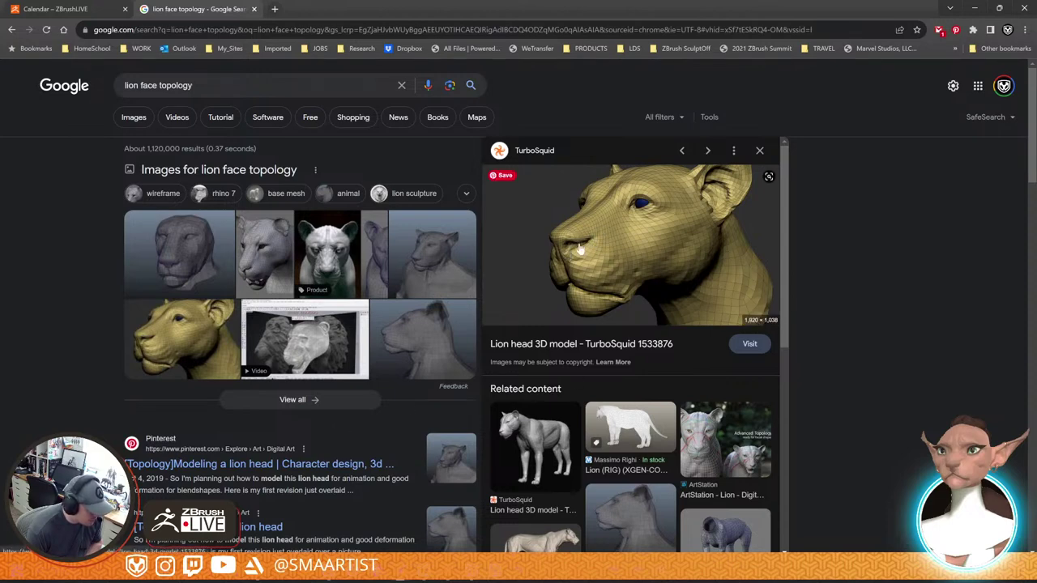
pyautogui.scroll(-3, 422, 413)
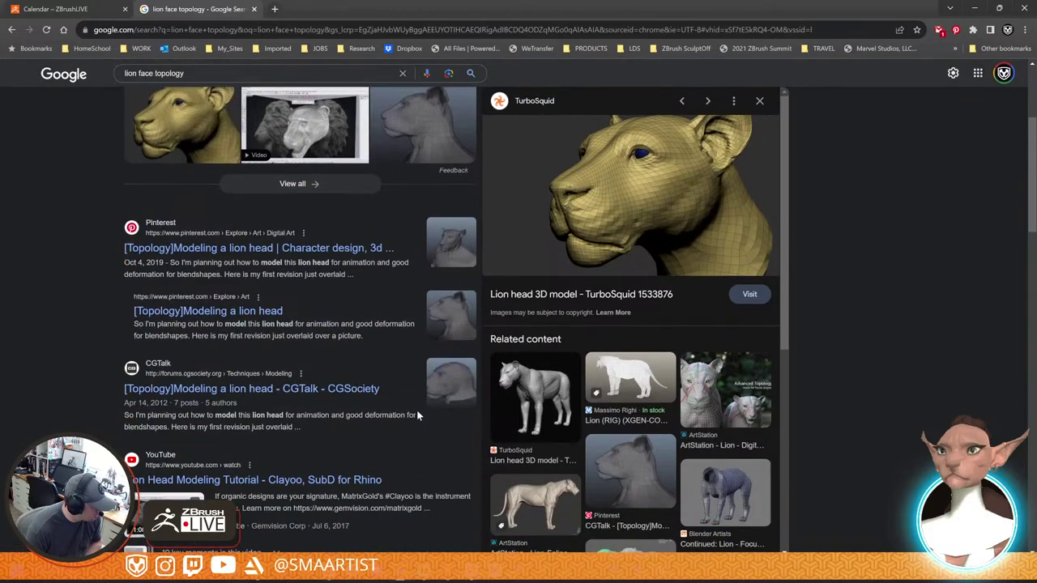
pyautogui.scroll(3, 416, 410)
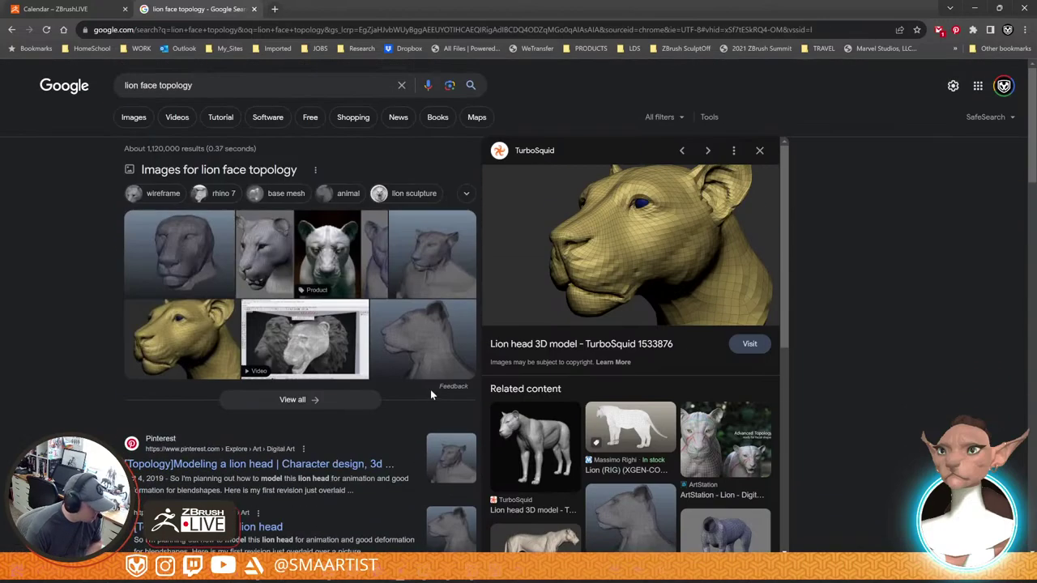
pyautogui.click(256, 267)
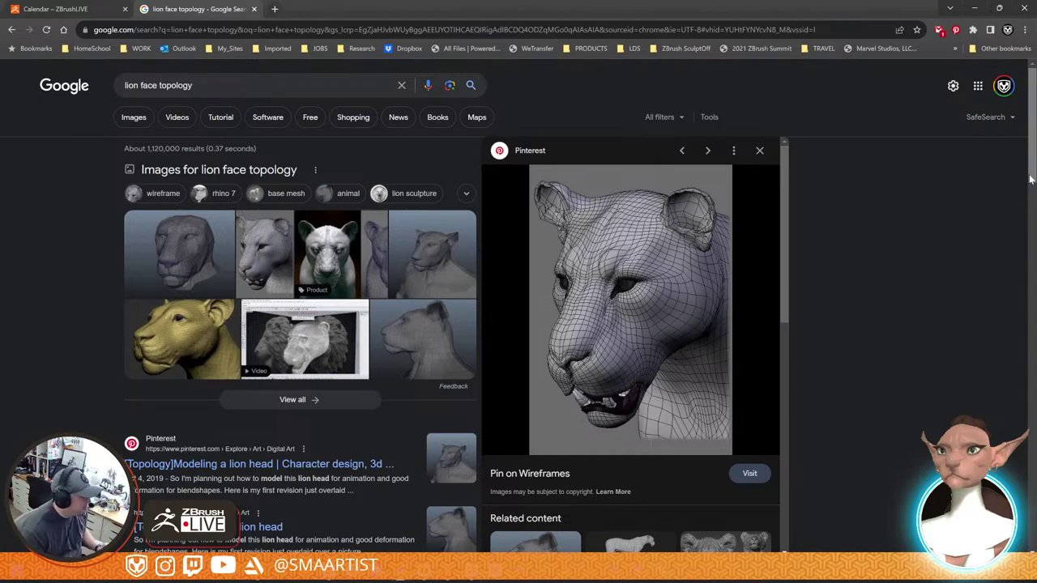
# Switch to ZBrush and turn off Solo mode to show the sculpted head beneath the face retopology mesh
pyautogui.click(978, 8)
pyautogui.moveTo(824, 209); pyautogui.dragTo(634, 179)
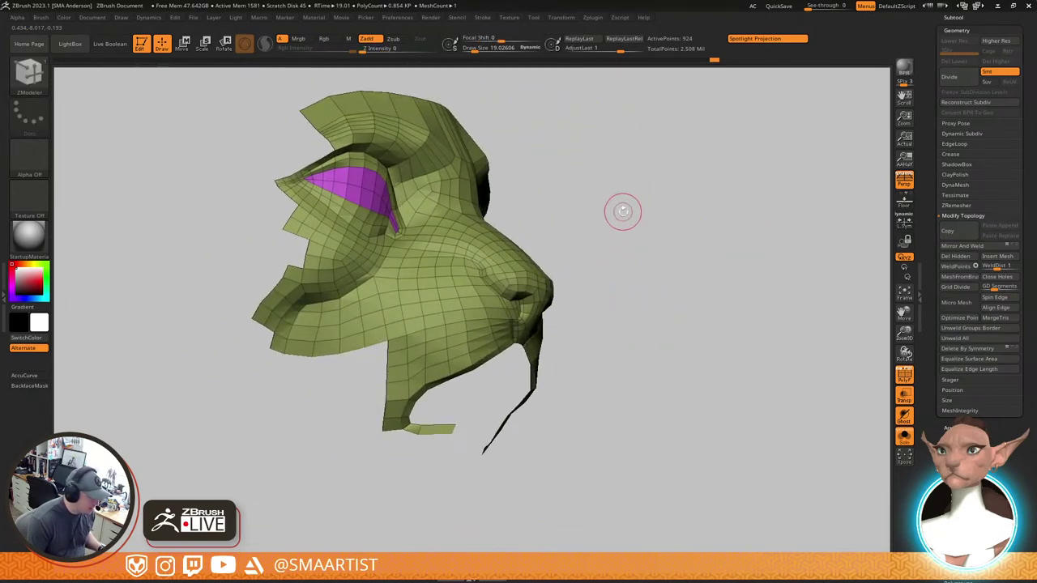
pyautogui.hotkey('ctrl', 'shift', 's')
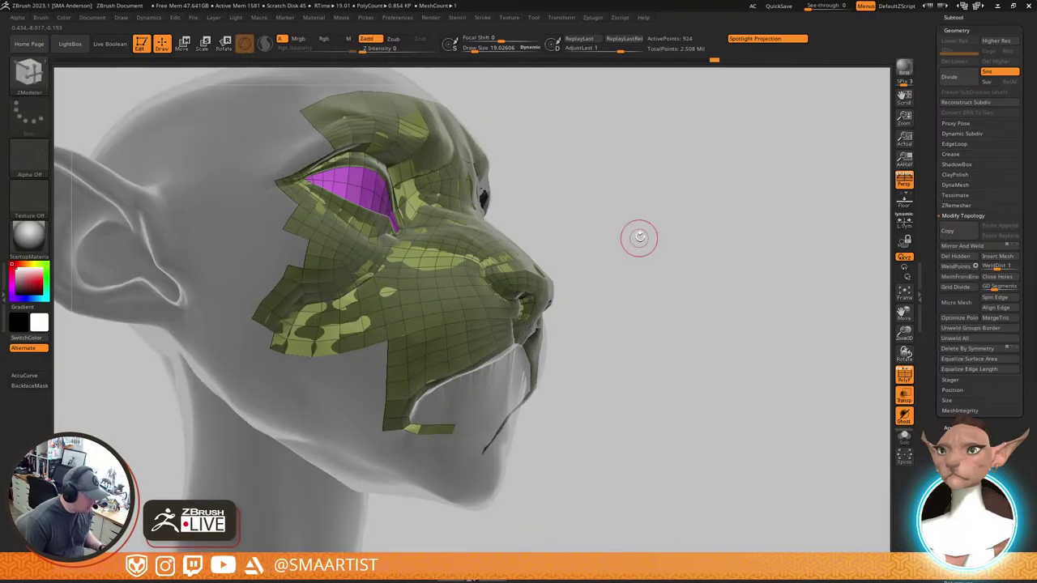
pyautogui.moveTo(639, 235); pyautogui.dragTo(750, 117)
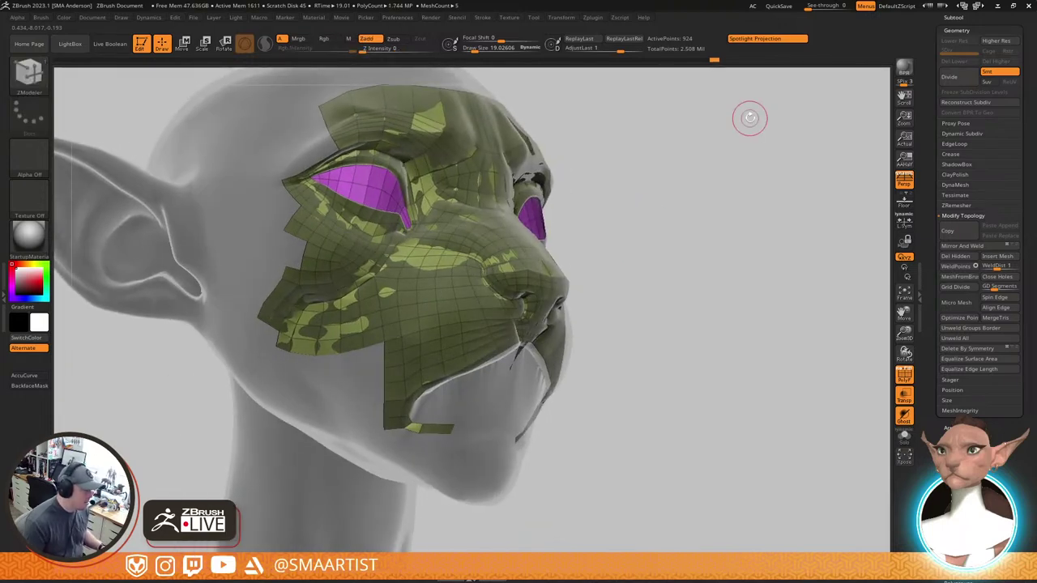
# Set the ZModeler edge action to Insert and add an edge loop across the side of the muzzle
pyautogui.moveTo(615, 333)
pyautogui.mouseDown()
pyautogui.moveTo(592, 343)
pyautogui.moveTo(613, 343)
pyautogui.moveTo(554, 312)
pyautogui.mouseUp()
pyautogui.moveTo(554, 312)
pyautogui.keyDown('ctrl'); pyautogui.mouseDown(button='right')
pyautogui.moveTo(516, 359)
pyautogui.moveTo(536, 404)
pyautogui.mouseUp(button='right'); pyautogui.keyUp('ctrl')
pyautogui.moveTo(534, 403); pyautogui.dragTo(530, 430)
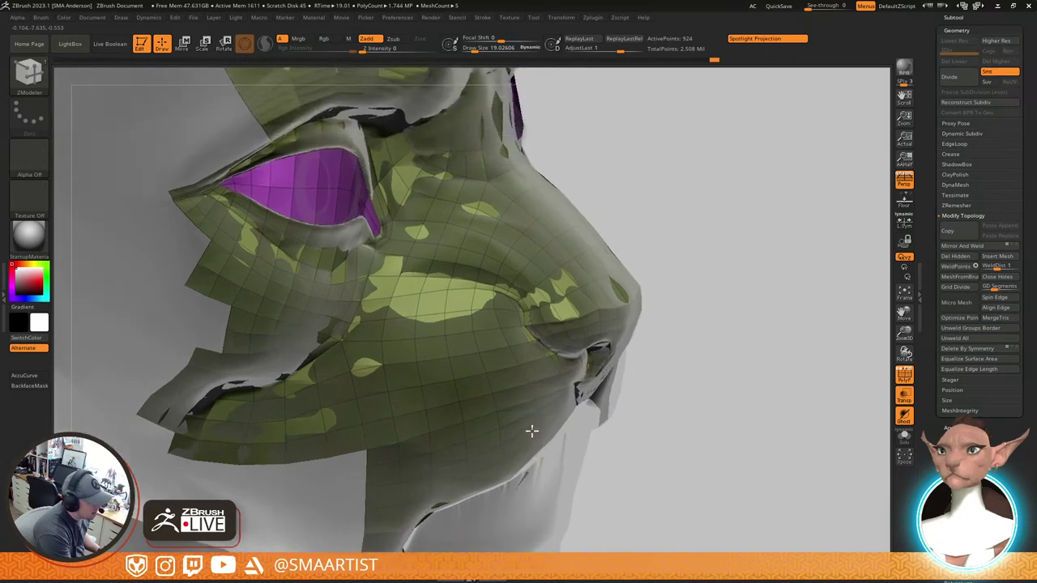
pyautogui.press('space')
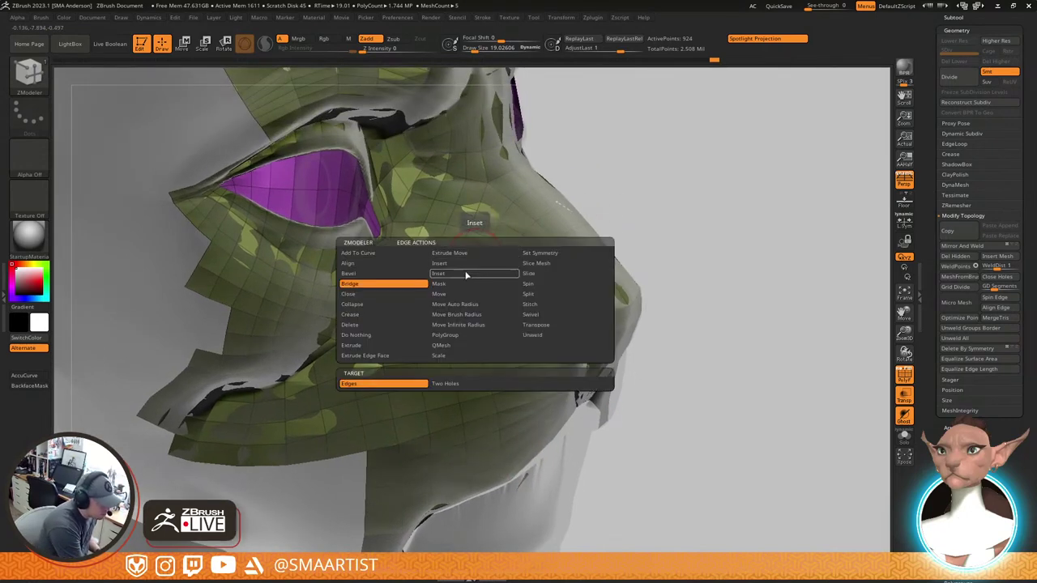
pyautogui.click(474, 262)
pyautogui.click(486, 236)
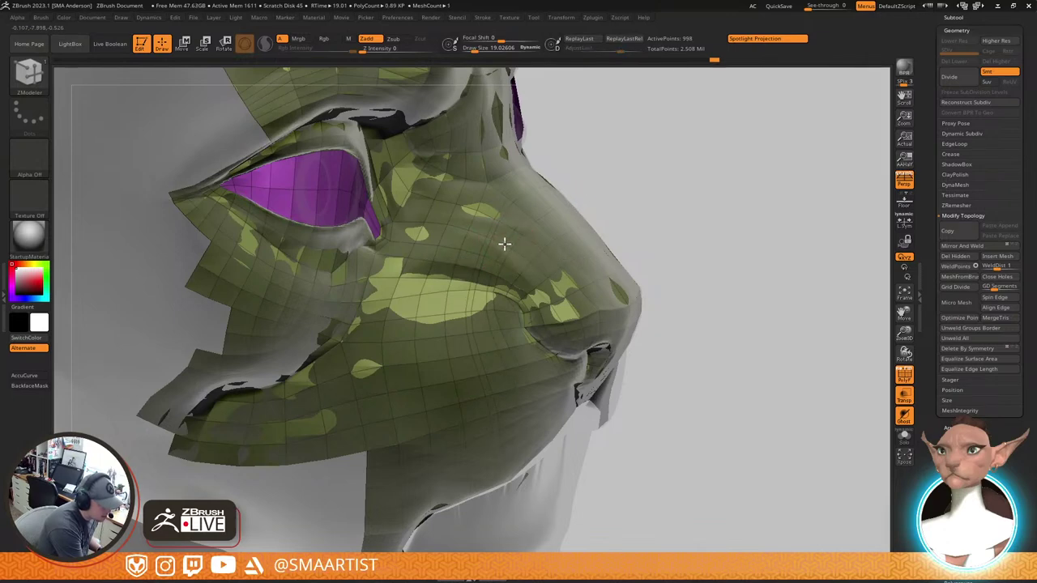
# Undo the edge loop inserted on the muzzle and redo it to compare the mesh density
pyautogui.moveTo(521, 235); pyautogui.dragTo(562, 238, button='right')
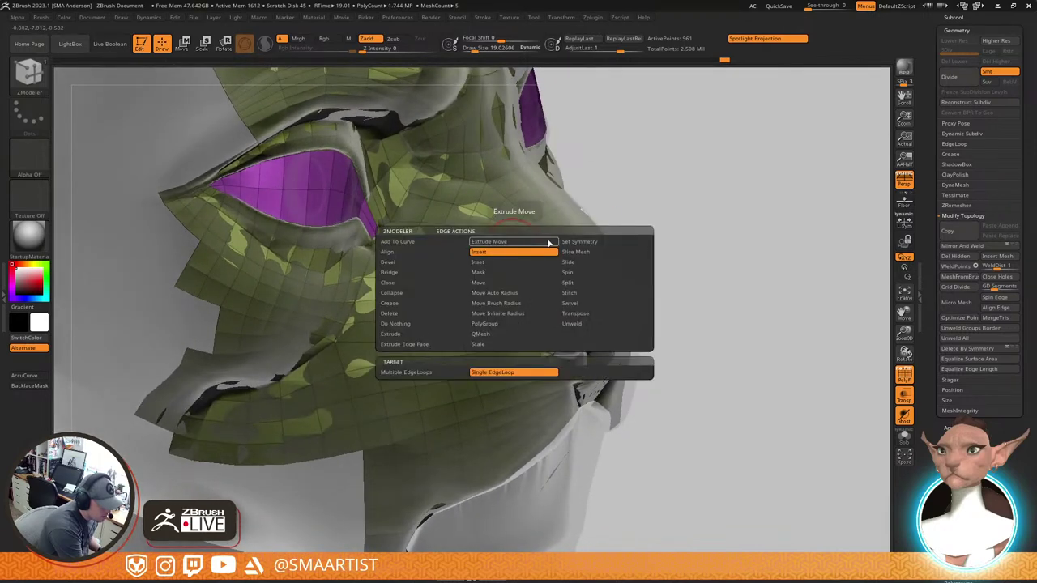
pyautogui.press('space')
pyautogui.press('ctrl')
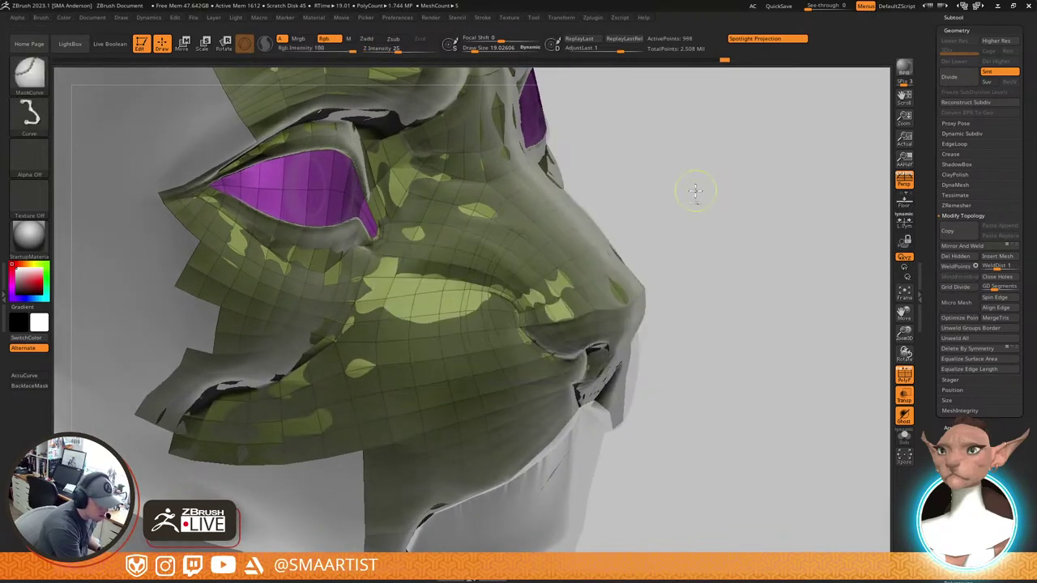
pyautogui.hotkey('ctrl', 'shift')
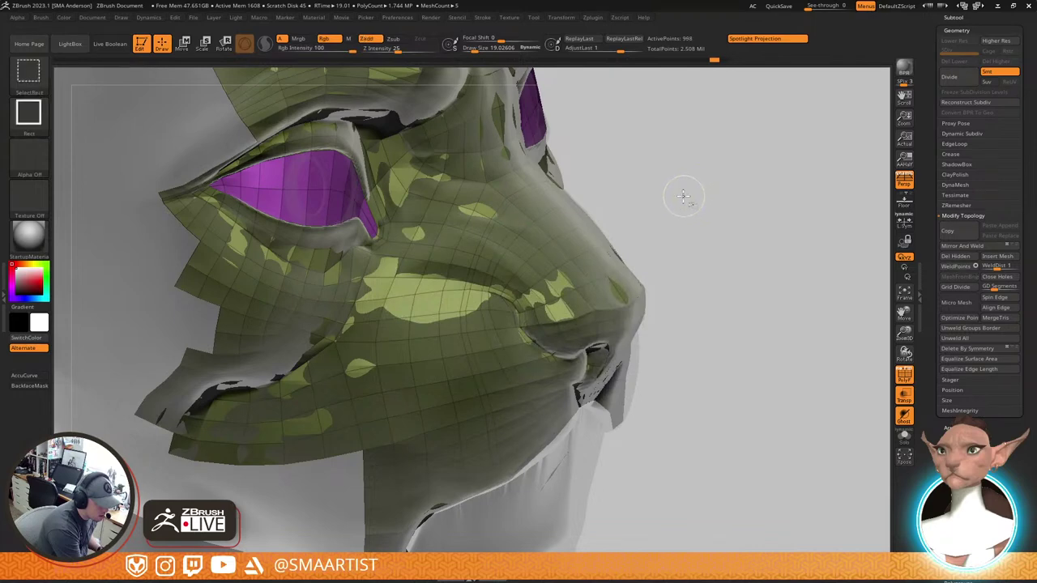
pyautogui.moveTo(627, 238)
pyautogui.mouseDown()
pyautogui.moveTo(597, 238)
pyautogui.moveTo(613, 232)
pyautogui.mouseUp()
pyautogui.press('ctrl')
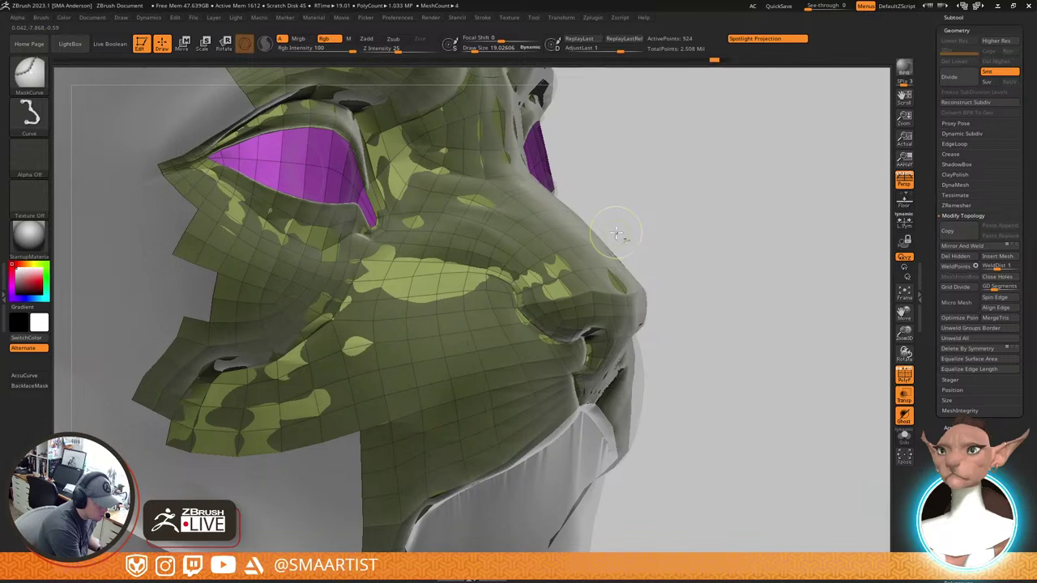
pyautogui.hotkey('ctrl', 'shift')
pyautogui.hotkey('ctrl', 'shift', 'z')
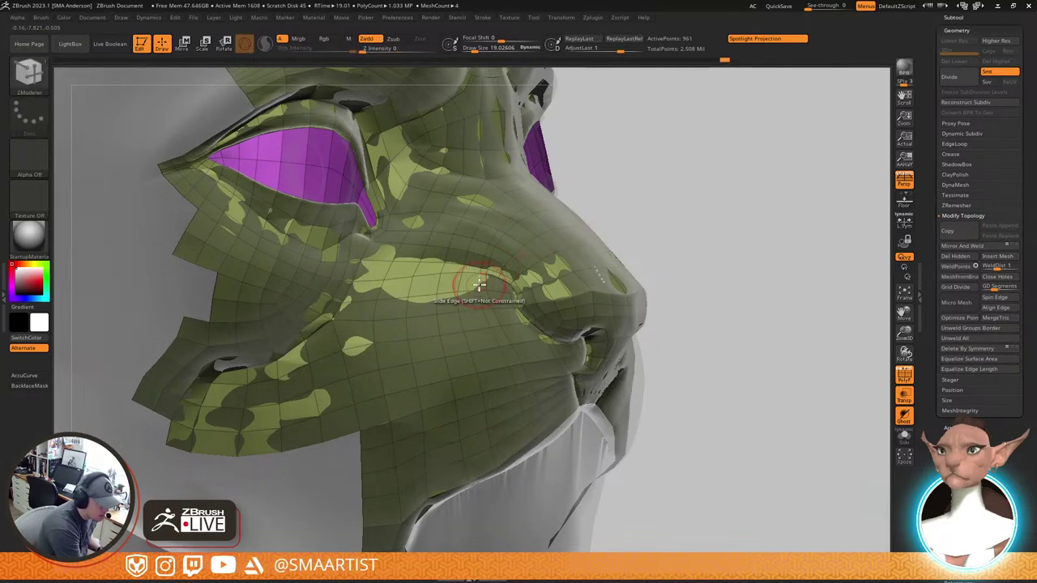
# Set the ZModeler Slide edge action's target to EdgeLoop Complete and slide the edge loop beside the nostril
pyautogui.press('space')
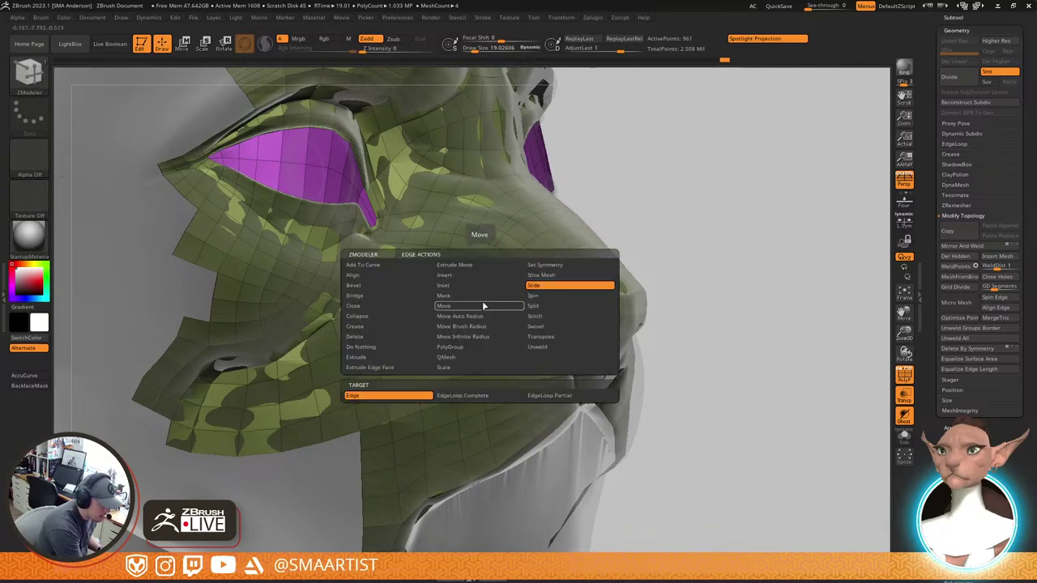
pyautogui.click(484, 398)
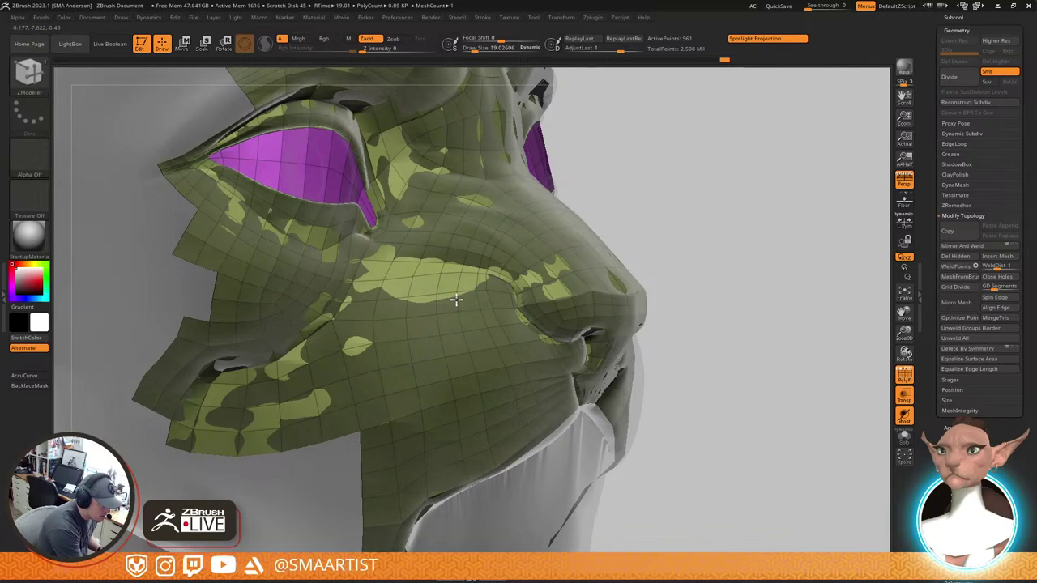
pyautogui.moveTo(486, 287); pyautogui.dragTo(489, 284)
pyautogui.moveTo(489, 282); pyautogui.dragTo(539, 243, button='right')
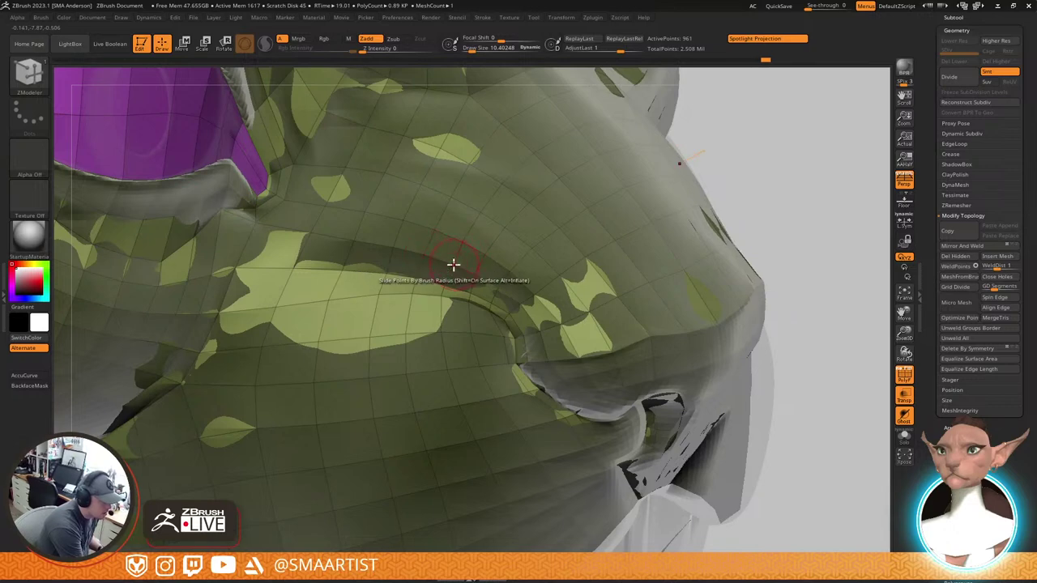
# Slide the edge loops along the side of the nose bridge and cheek to even out their spacing
pyautogui.keyDown('alt'); pyautogui.moveTo(503, 231); pyautogui.dragTo(510, 327, button='right'); pyautogui.keyUp('alt')
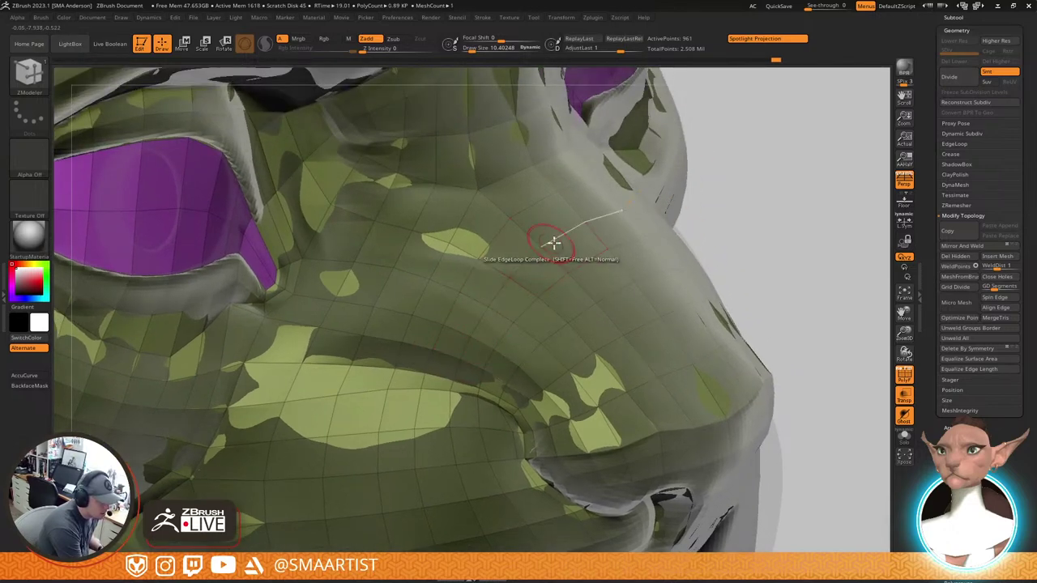
pyautogui.moveTo(551, 234); pyautogui.dragTo(412, 345, button='right')
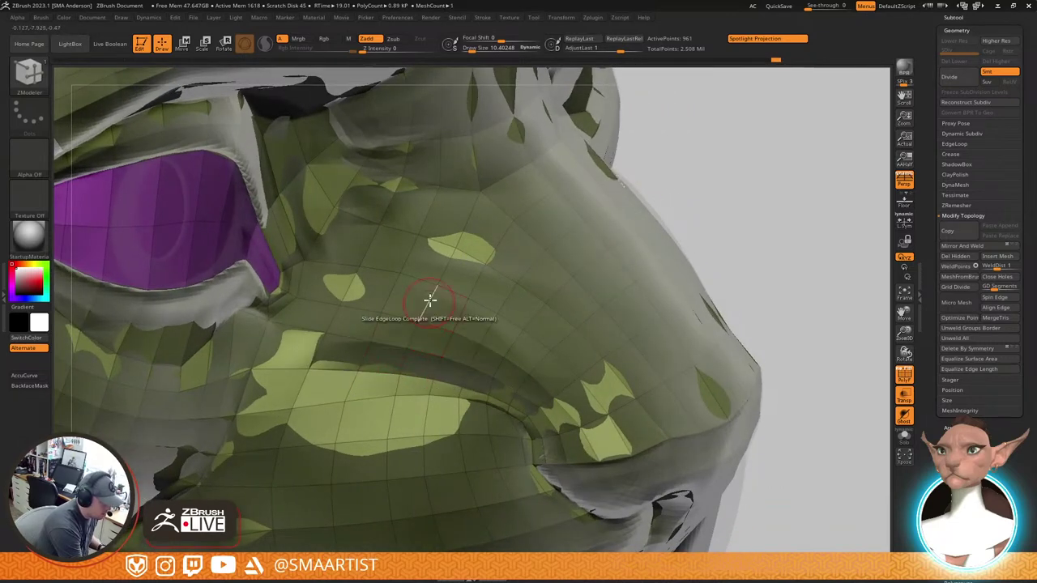
pyautogui.moveTo(463, 245); pyautogui.dragTo(586, 253, button='right')
pyautogui.moveTo(583, 301); pyautogui.dragTo(584, 317, button='right')
pyautogui.moveTo(585, 317); pyautogui.dragTo(502, 343)
pyautogui.keyDown('ctrl'); pyautogui.moveTo(504, 332); pyautogui.dragTo(523, 363, button='right'); pyautogui.keyUp('ctrl')
# Enlarge the draw size to about 30 and smooth the mesh points across the side of the muzzle
pyautogui.hotkey('ctrl', 'shift')
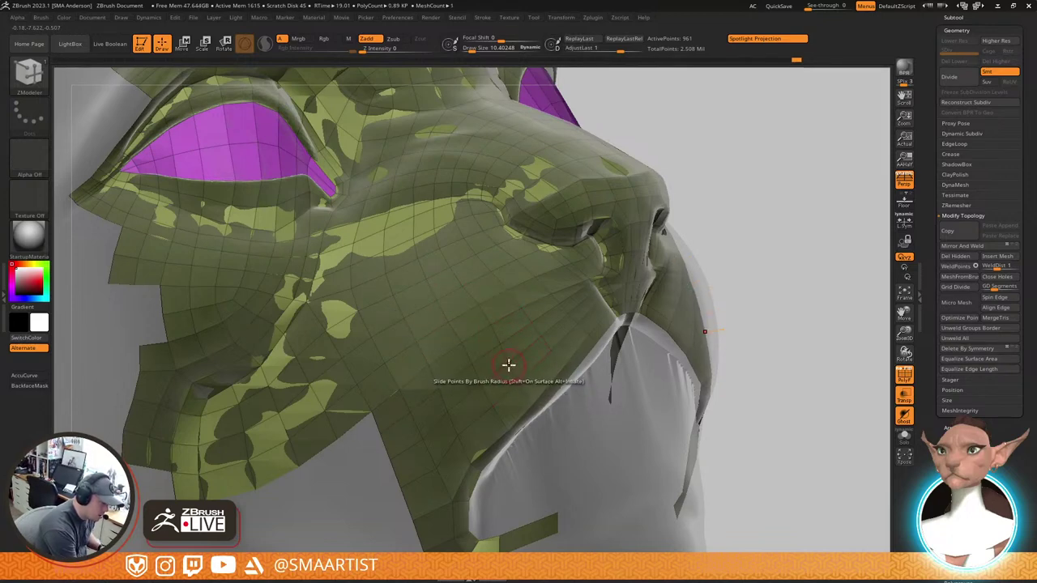
pyautogui.press('s')
pyautogui.press('shift')
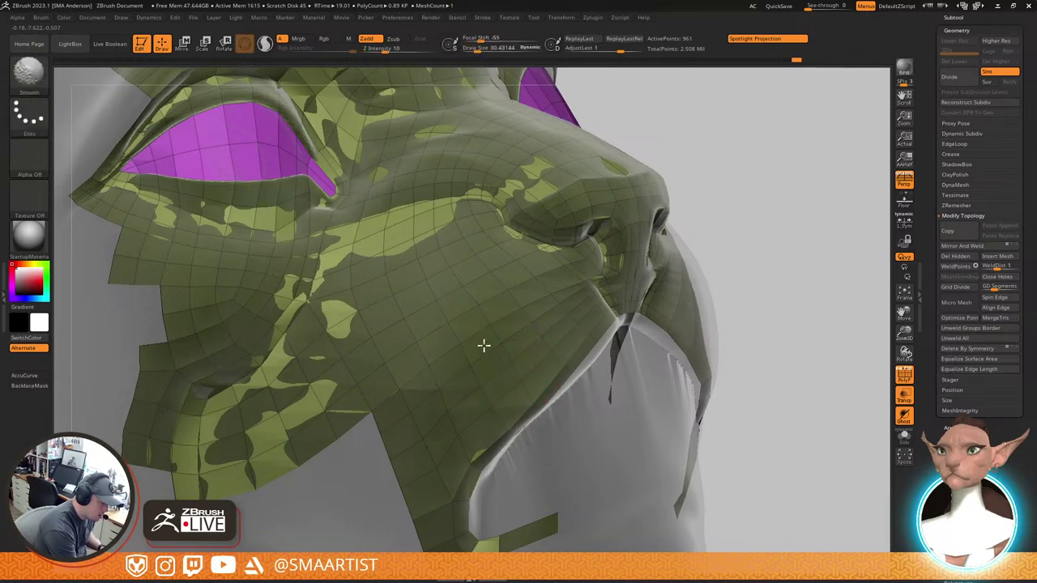
pyautogui.moveTo(520, 298); pyautogui.dragTo(505, 338, button='right')
pyautogui.press('shift')
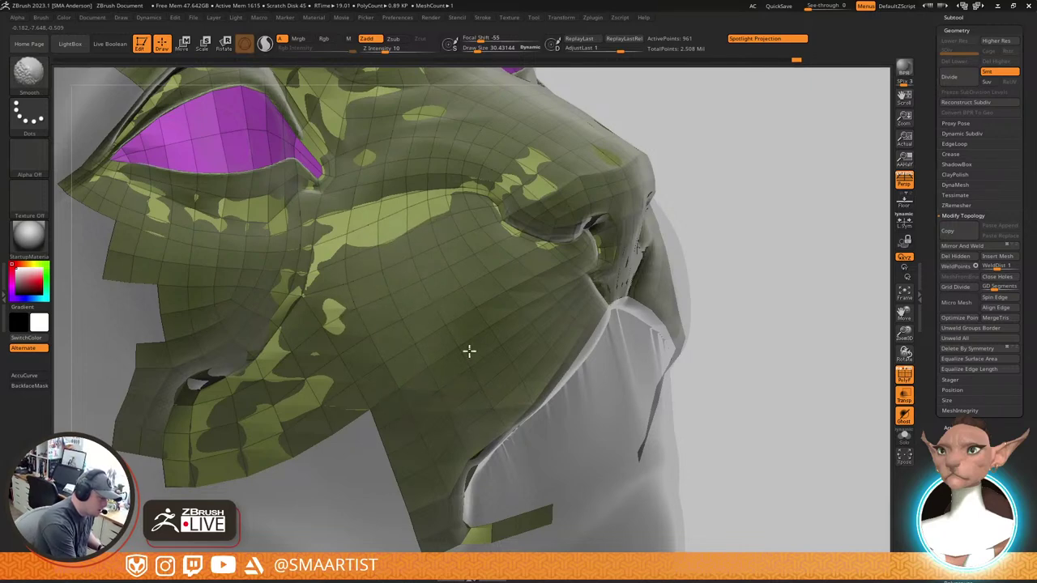
pyautogui.moveTo(469, 351); pyautogui.dragTo(459, 395, button='right')
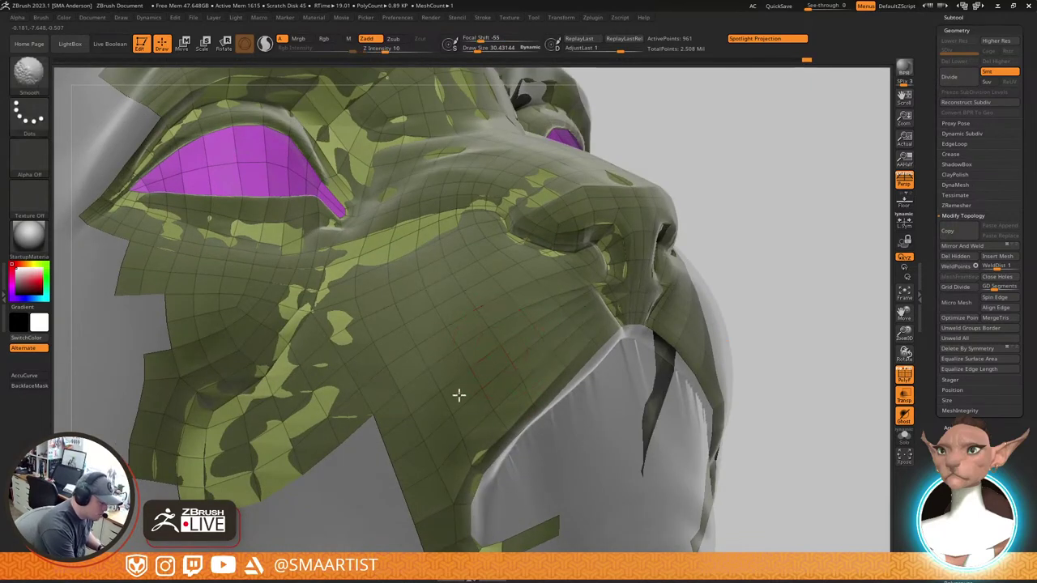
pyautogui.moveTo(520, 417)
pyautogui.mouseDown(button='right')
pyautogui.moveTo(500, 386)
pyautogui.moveTo(481, 423)
pyautogui.mouseUp(button='right')
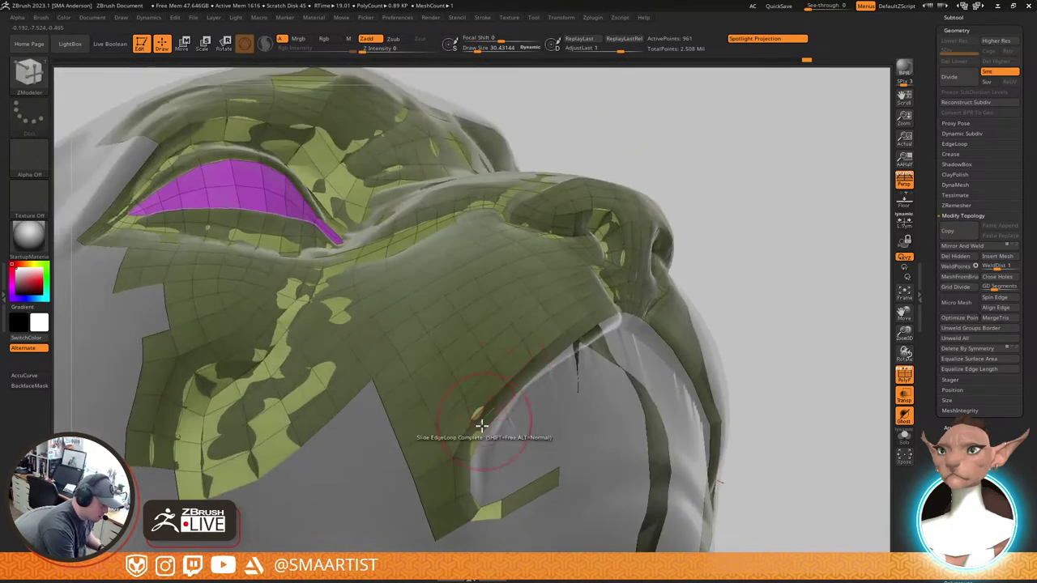
# Slide the mesh at the mouth corner to even out the edges along the lip
pyautogui.moveTo(474, 421); pyautogui.dragTo(488, 423)
pyautogui.moveTo(456, 456); pyautogui.dragTo(454, 445)
pyautogui.moveTo(488, 430)
pyautogui.mouseDown(button='right')
pyautogui.moveTo(514, 440)
pyautogui.moveTo(505, 423)
pyautogui.moveTo(502, 438)
pyautogui.moveTo(532, 354)
pyautogui.mouseUp(button='right')
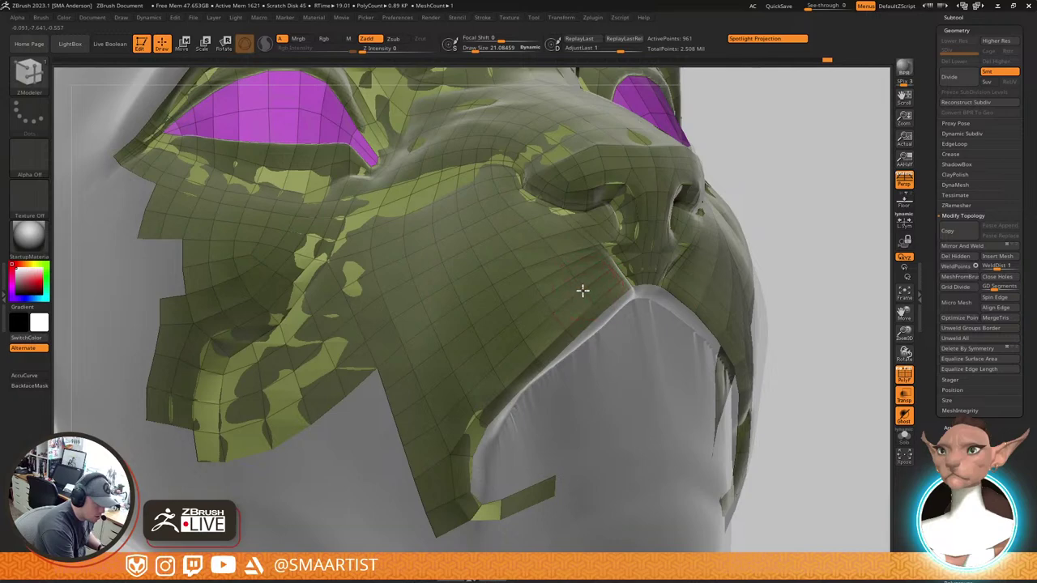
# Reduce the draw size to about 9, set the ZModeler point action to Move and reshape the polygons below the mouth corner
pyautogui.keyDown('ctrl'); pyautogui.moveTo(567, 265); pyautogui.dragTo(652, 325, button='right'); pyautogui.keyUp('ctrl')
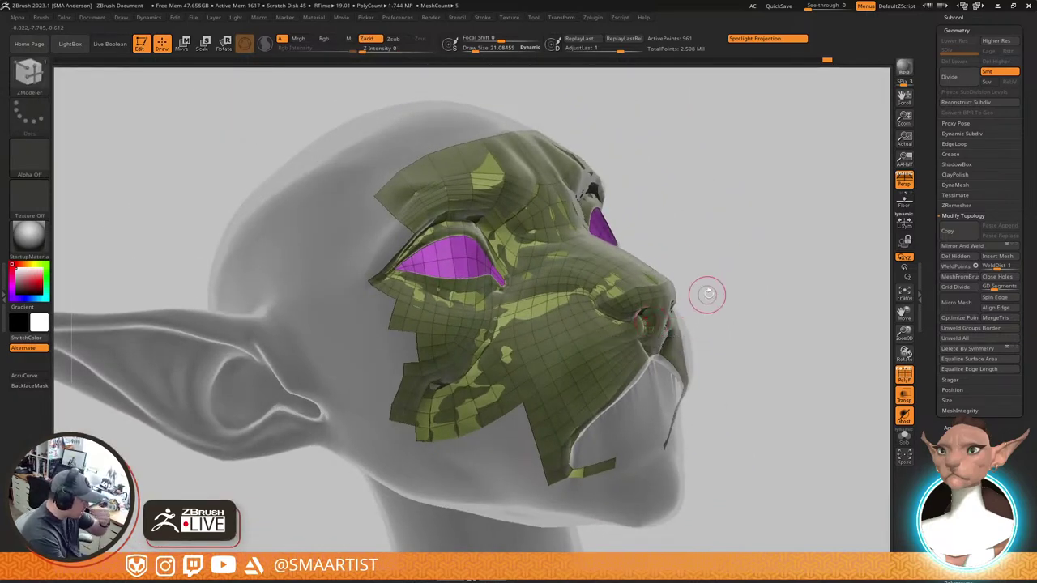
pyautogui.moveTo(753, 271); pyautogui.dragTo(598, 404, button='right')
pyautogui.moveTo(634, 364)
pyautogui.mouseDown(button='right')
pyautogui.moveTo(639, 337)
pyautogui.moveTo(623, 325)
pyautogui.moveTo(584, 359)
pyautogui.moveTo(595, 324)
pyautogui.moveTo(563, 323)
pyautogui.moveTo(578, 364)
pyautogui.moveTo(581, 331)
pyautogui.moveTo(594, 328)
pyautogui.moveTo(604, 351)
pyautogui.moveTo(584, 343)
pyautogui.mouseUp(button='right')
pyautogui.press('b')
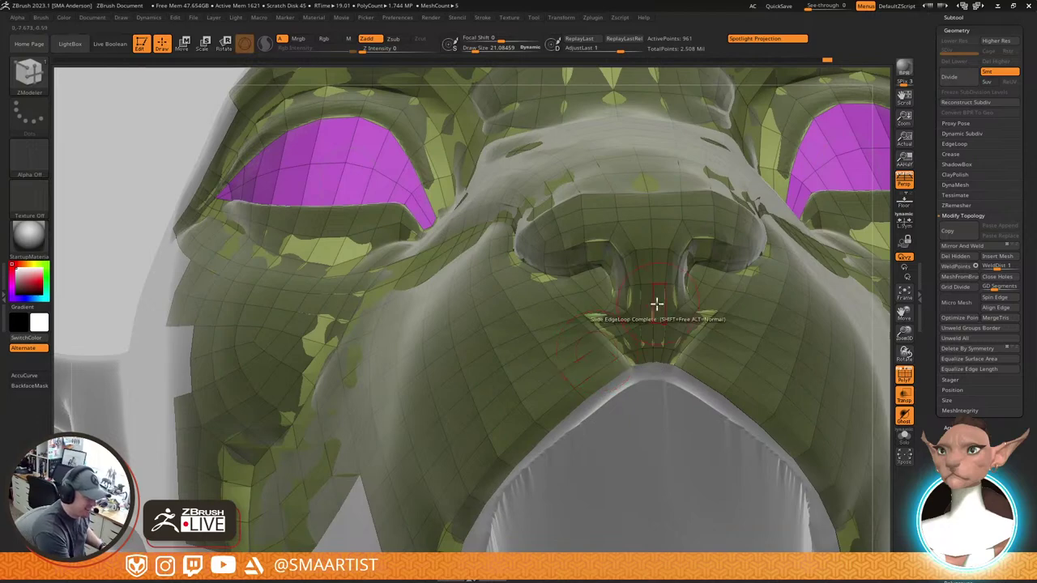
pyautogui.moveTo(658, 303)
pyautogui.mouseDown(button='right')
pyautogui.moveTo(653, 352)
pyautogui.moveTo(658, 331)
pyautogui.moveTo(649, 335)
pyautogui.moveTo(686, 294)
pyautogui.moveTo(673, 343)
pyautogui.moveTo(637, 313)
pyautogui.moveTo(653, 280)
pyautogui.moveTo(572, 377)
pyautogui.moveTo(538, 348)
pyautogui.mouseUp(button='right')
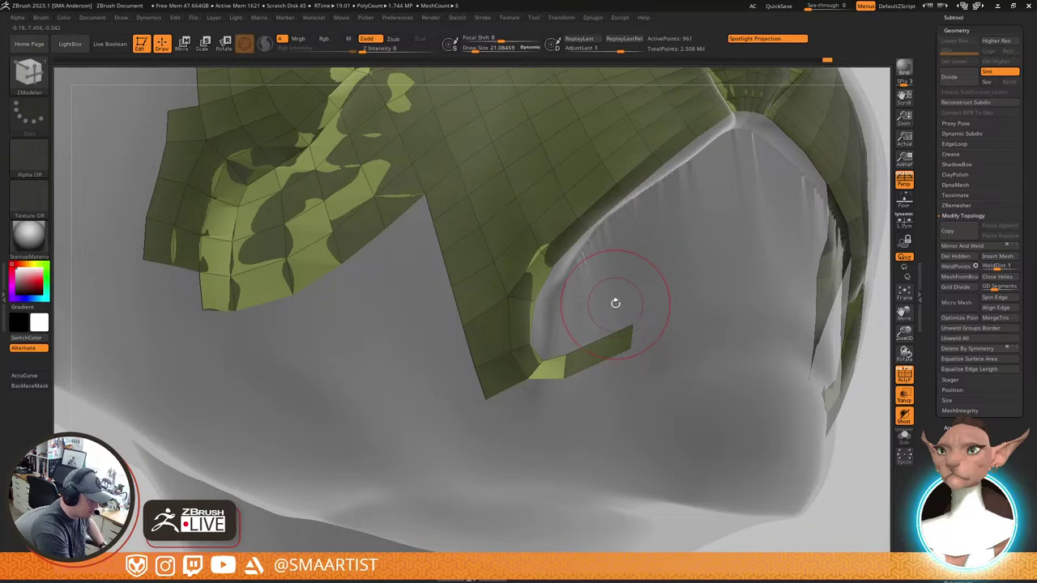
pyautogui.moveTo(586, 381)
pyautogui.mouseDown(button='right')
pyautogui.moveTo(548, 342)
pyautogui.moveTo(564, 345)
pyautogui.moveTo(554, 382)
pyautogui.mouseUp(button='right')
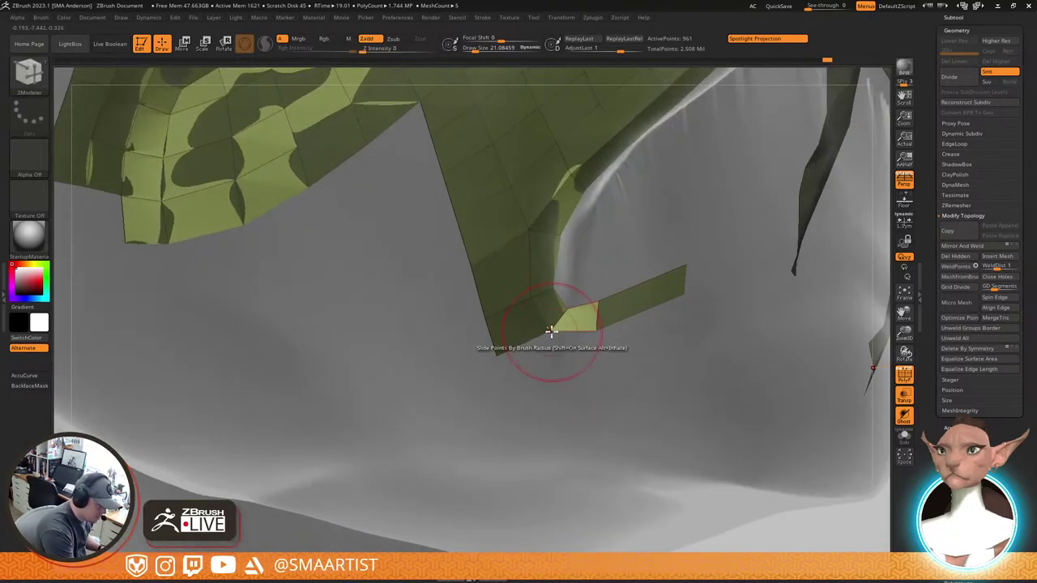
pyautogui.press('s')
pyautogui.moveTo(552, 331); pyautogui.dragTo(561, 335)
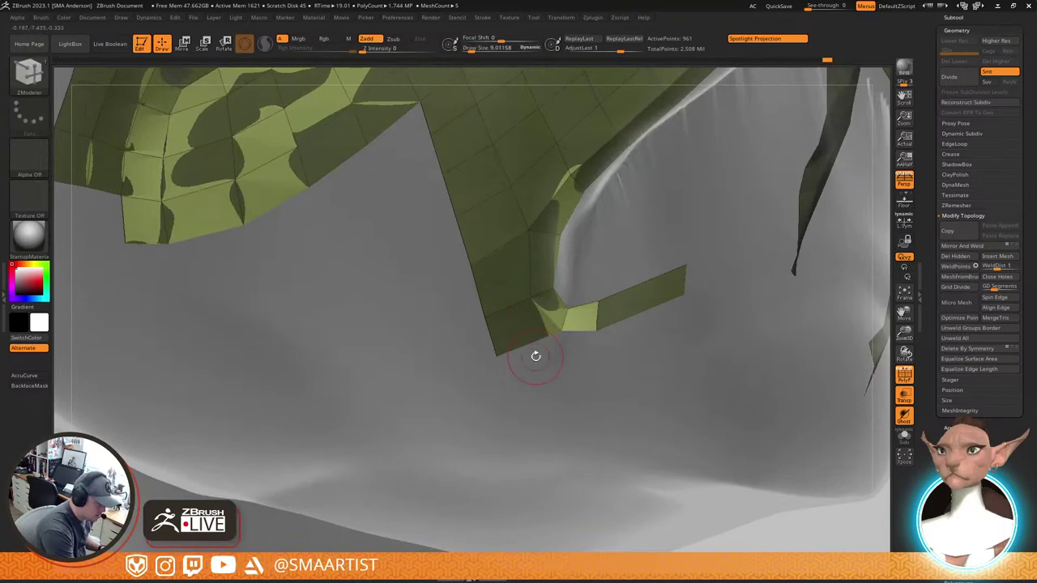
pyautogui.press('space')
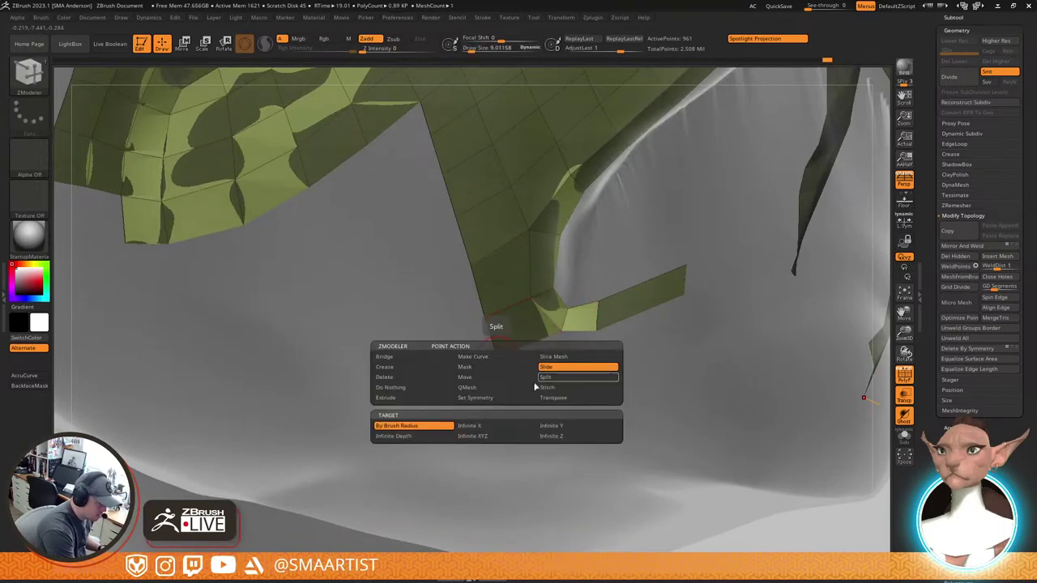
pyautogui.click(477, 377)
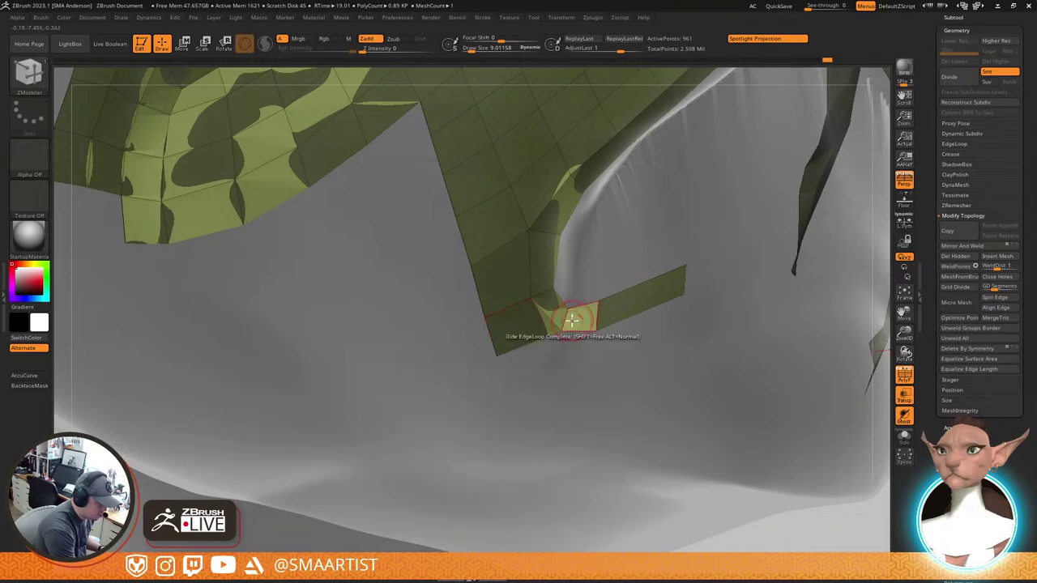
pyautogui.moveTo(491, 341); pyautogui.dragTo(522, 364)
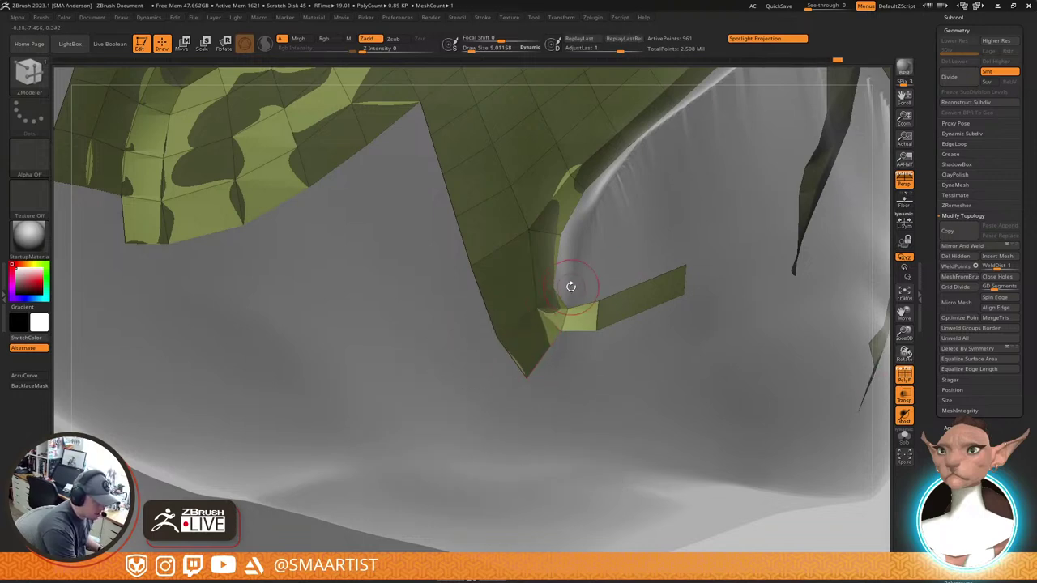
# Set the ZModeler edge action to Insert with Single EdgeLoop and add an edge loop through the polygons at the mouth corner
pyautogui.press('space')
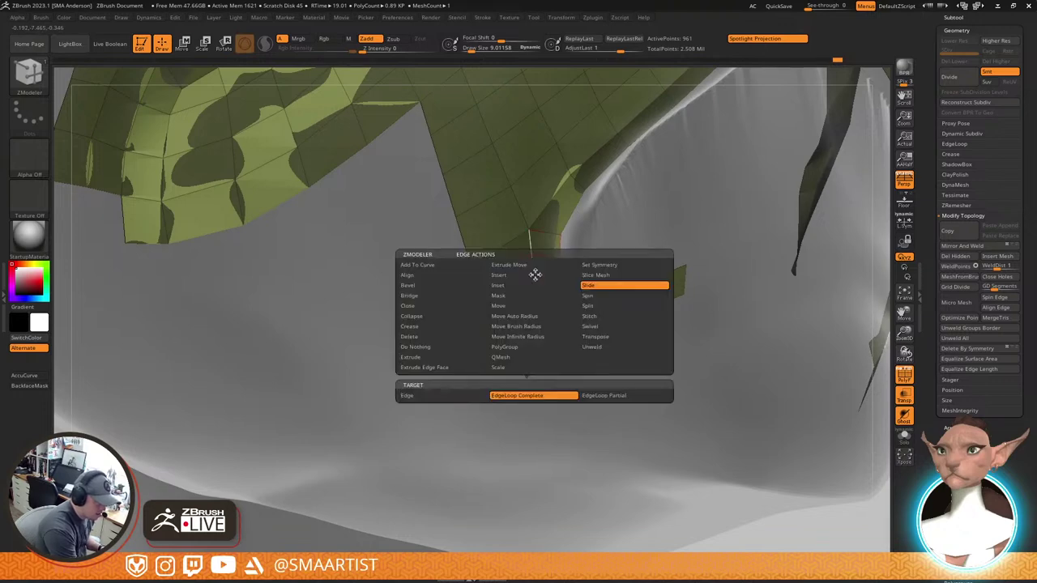
pyautogui.click(537, 285)
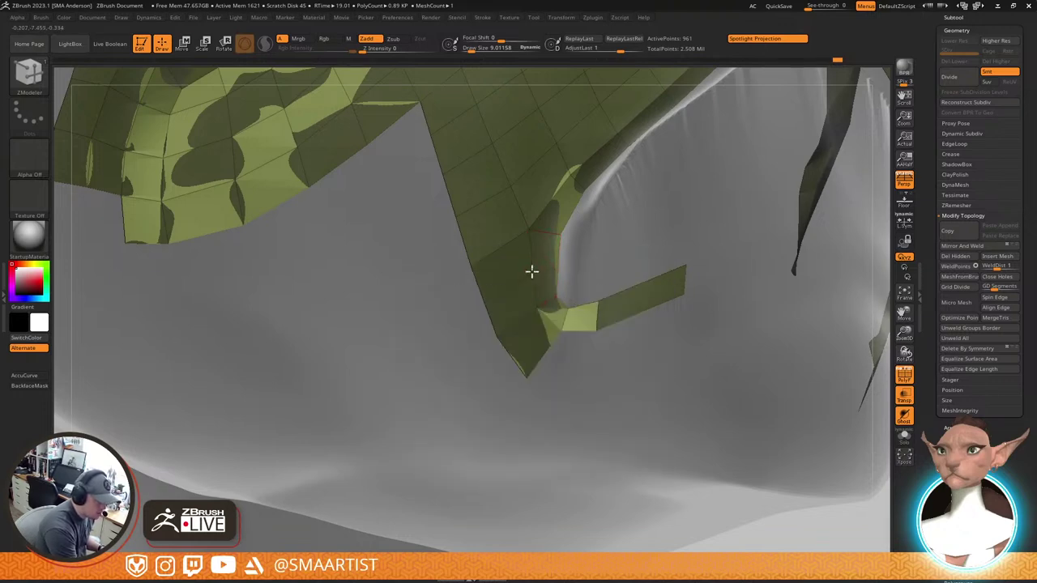
pyautogui.click(530, 267)
pyautogui.moveTo(683, 294); pyautogui.dragTo(609, 304)
# Set the ZModeler edge action to Extrude and extrude new polygons below and behind the mouth corner onto the jaw
pyautogui.press('space')
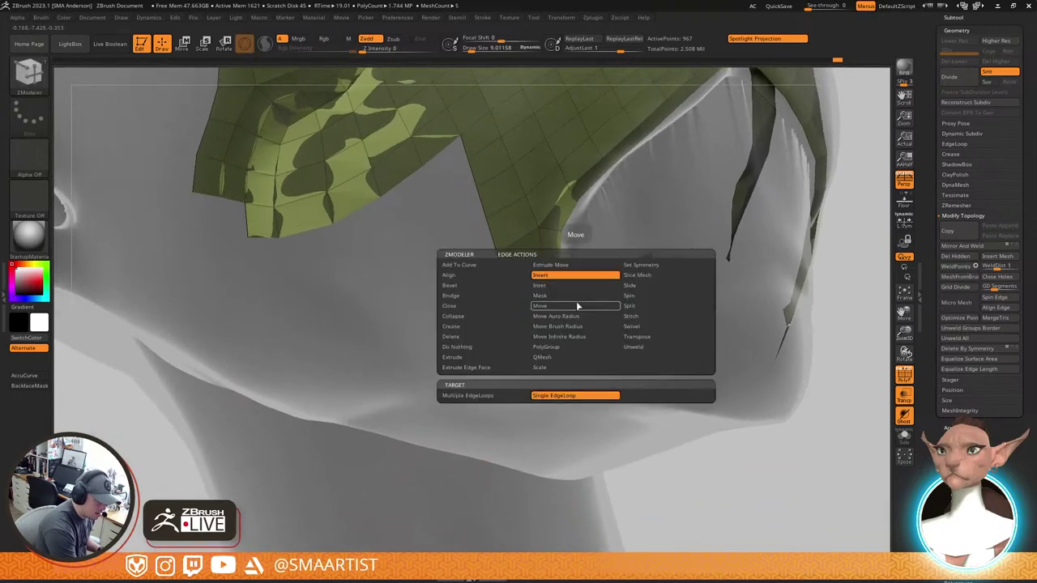
pyautogui.click(468, 358)
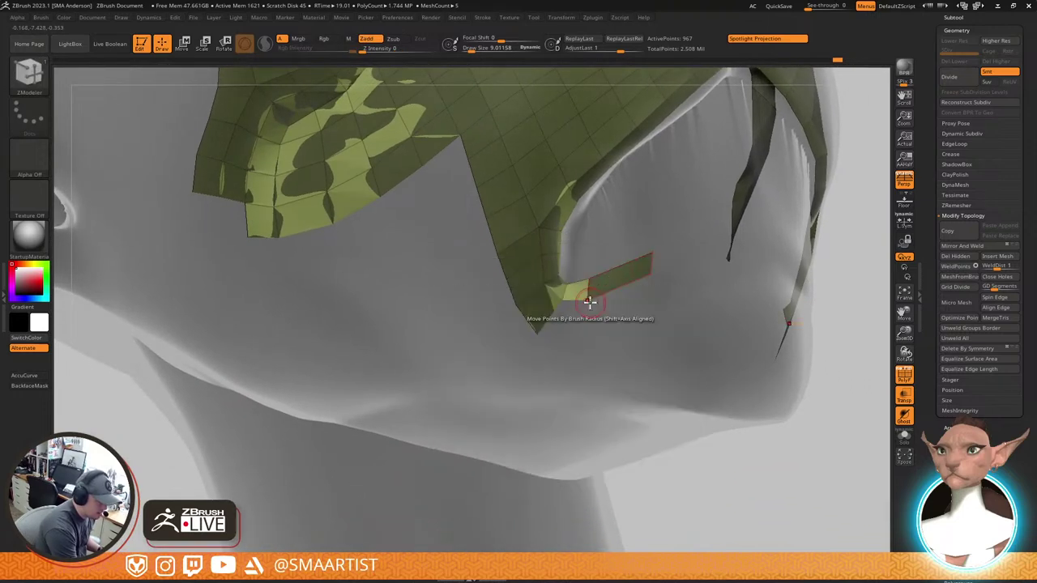
pyautogui.moveTo(585, 300); pyautogui.dragTo(477, 384)
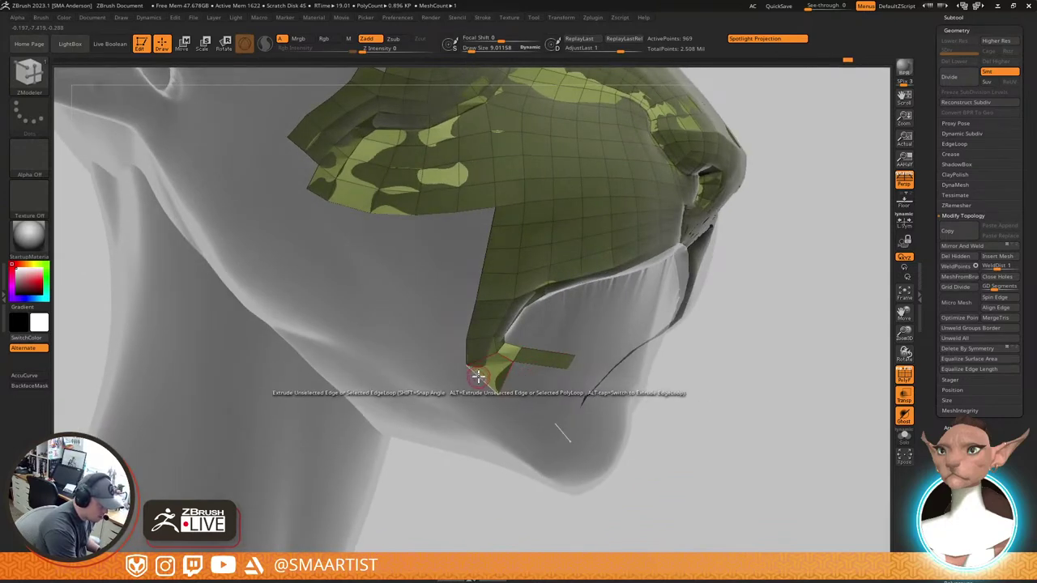
pyautogui.moveTo(479, 377); pyautogui.dragTo(464, 418)
pyautogui.moveTo(466, 352); pyautogui.dragTo(439, 348)
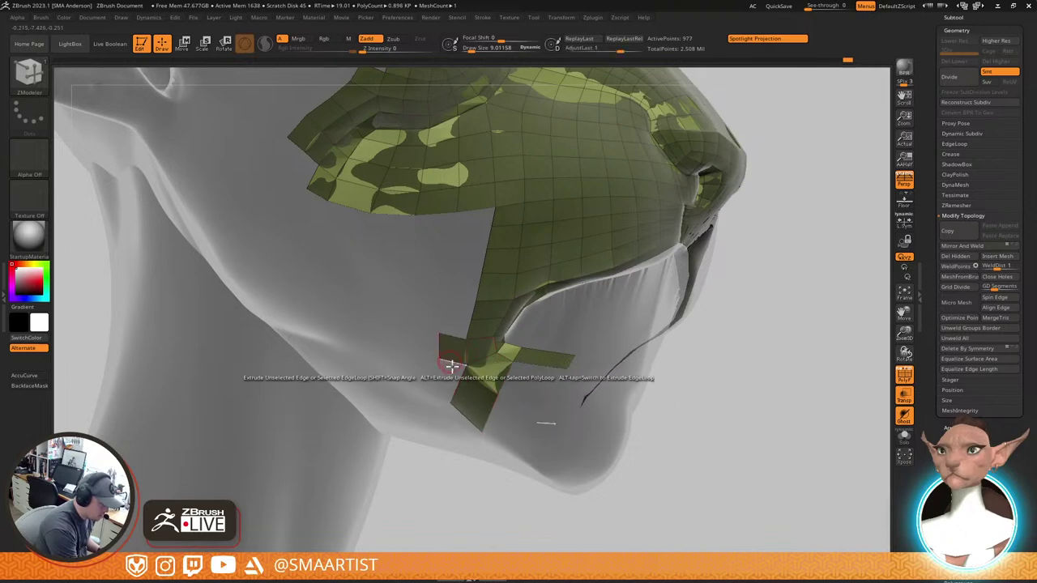
pyautogui.moveTo(456, 384); pyautogui.dragTo(434, 382)
pyautogui.moveTo(474, 363); pyautogui.dragTo(599, 391, button='right')
pyautogui.moveTo(599, 392); pyautogui.dragTo(475, 347)
# Try deleting the polygons below the mouth corner with the polygon Delete action and extruding replacements from the lower lip strip
pyautogui.moveTo(648, 310); pyautogui.dragTo(684, 308, button='right')
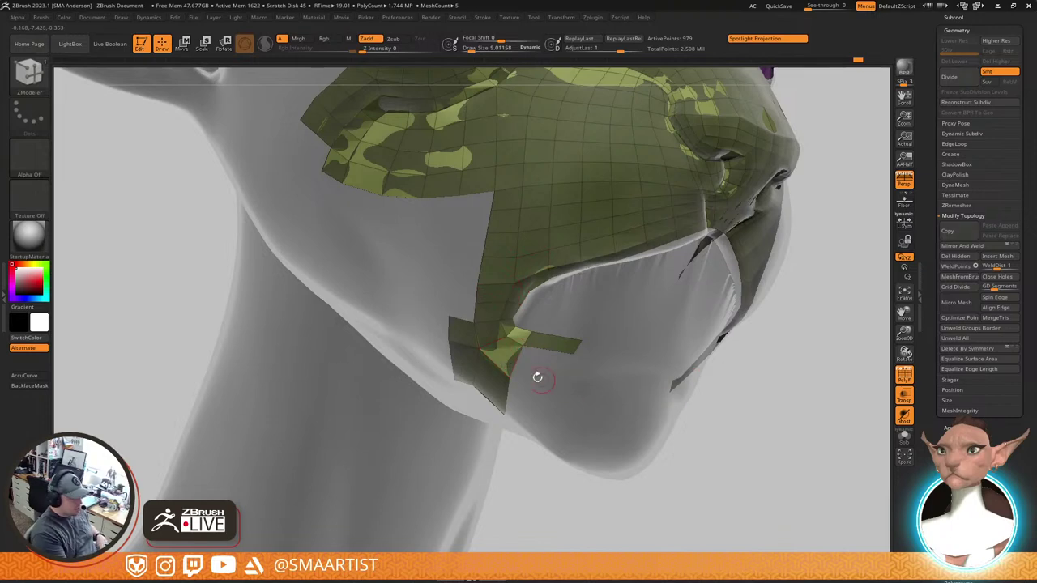
pyautogui.moveTo(537, 375)
pyautogui.mouseDown(button='right')
pyautogui.moveTo(521, 325)
pyautogui.moveTo(503, 344)
pyautogui.moveTo(511, 361)
pyautogui.mouseUp(button='right')
pyautogui.press('space')
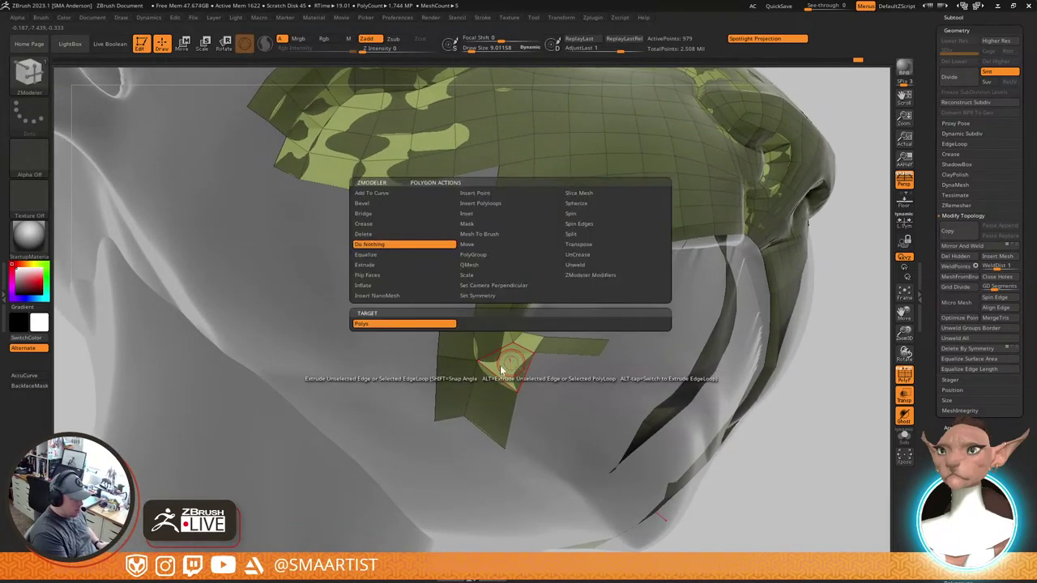
pyautogui.click(368, 234)
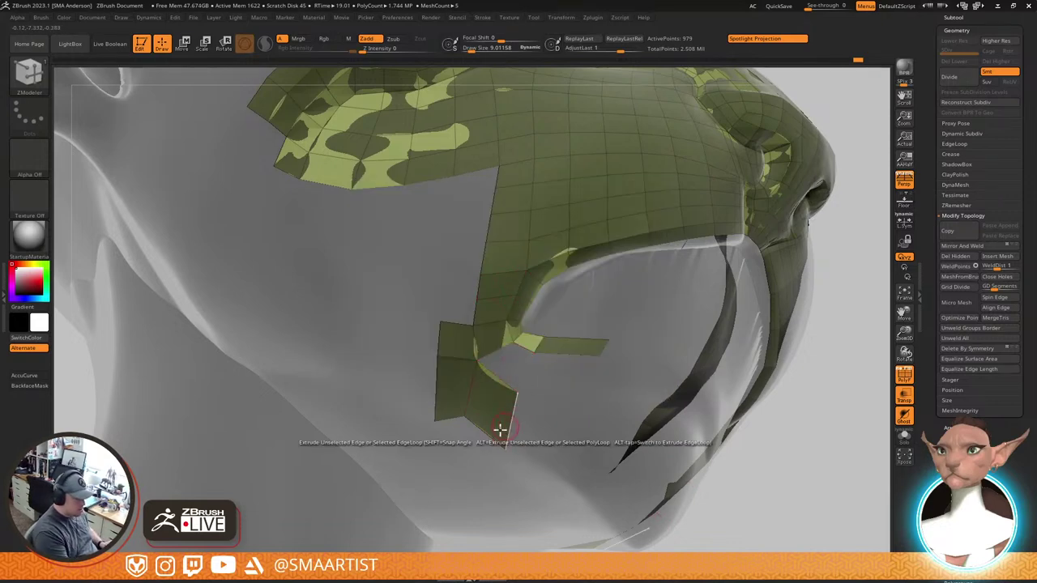
pyautogui.click(491, 411)
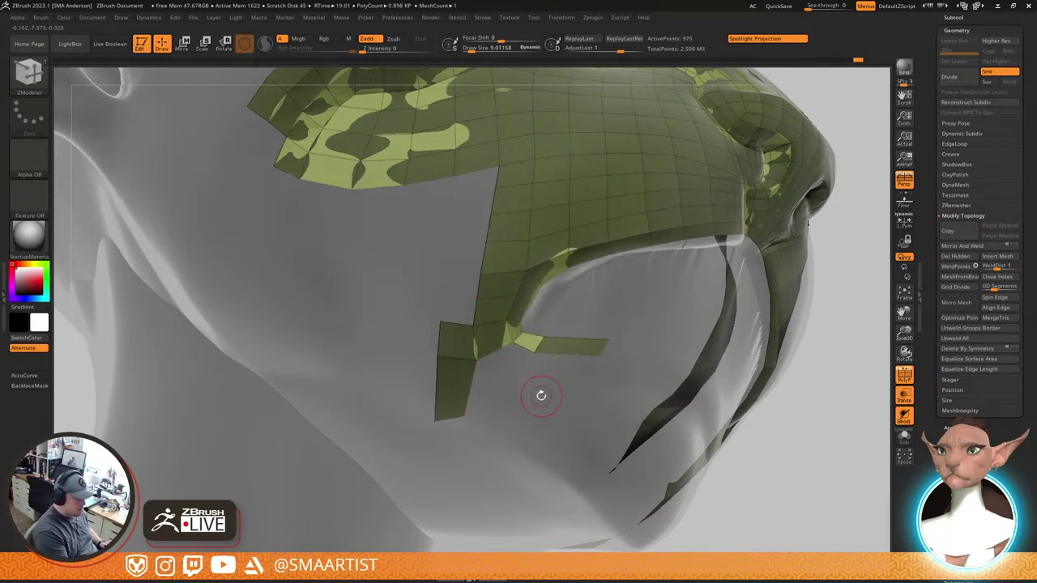
pyautogui.moveTo(525, 350); pyautogui.dragTo(526, 384)
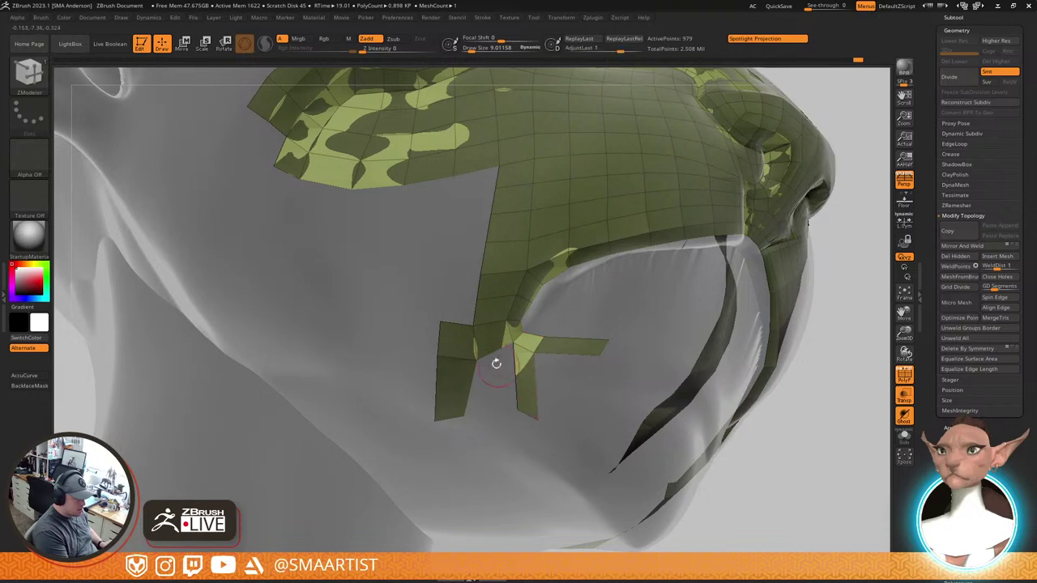
pyautogui.moveTo(496, 351); pyautogui.dragTo(492, 419)
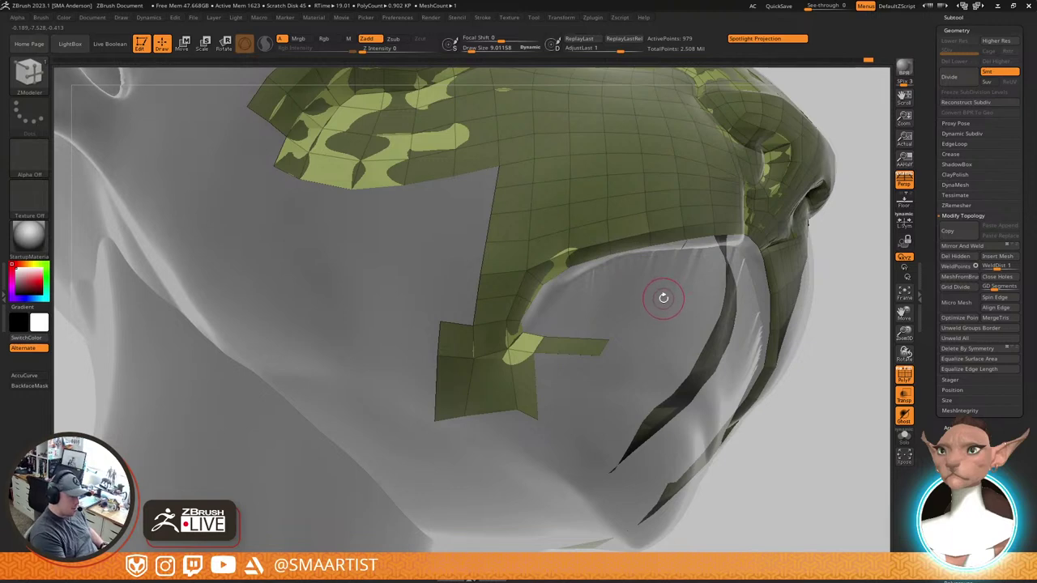
# Undo the deleted and re-extruded polygons below the mouth corner, stepping through the edit history to compare the topology
pyautogui.moveTo(524, 360); pyautogui.dragTo(524, 389, button='right')
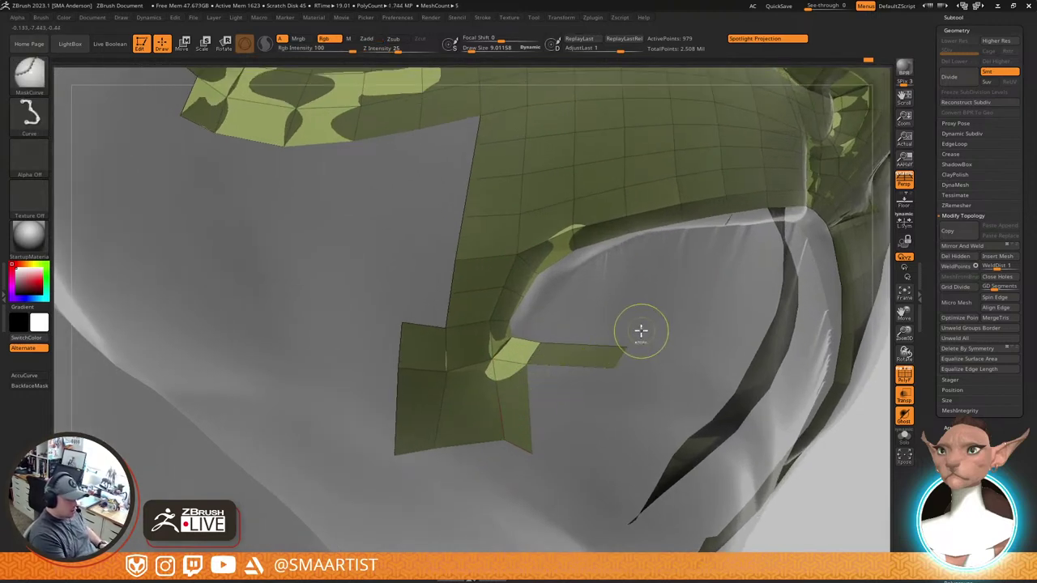
pyautogui.hotkey('ctrl', 'z')
pyautogui.hotkey('ctrl', 'z')
pyautogui.hotkey('ctrl', 'z')
pyautogui.hotkey('ctrl', 'z')
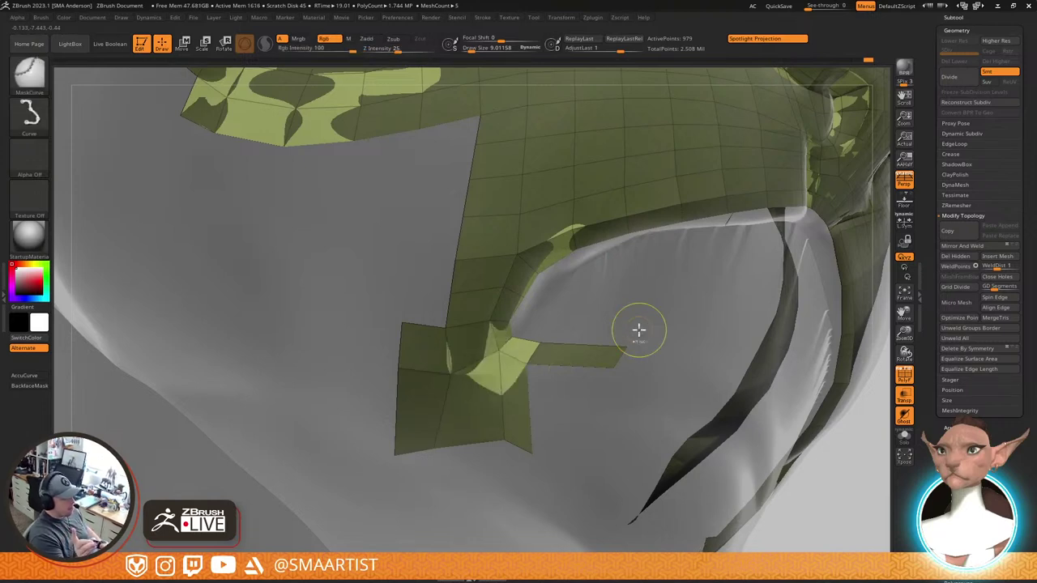
pyautogui.hotkey('ctrl', 'shift', 'z')
pyautogui.hotkey('ctrl', 'shift', 'z')
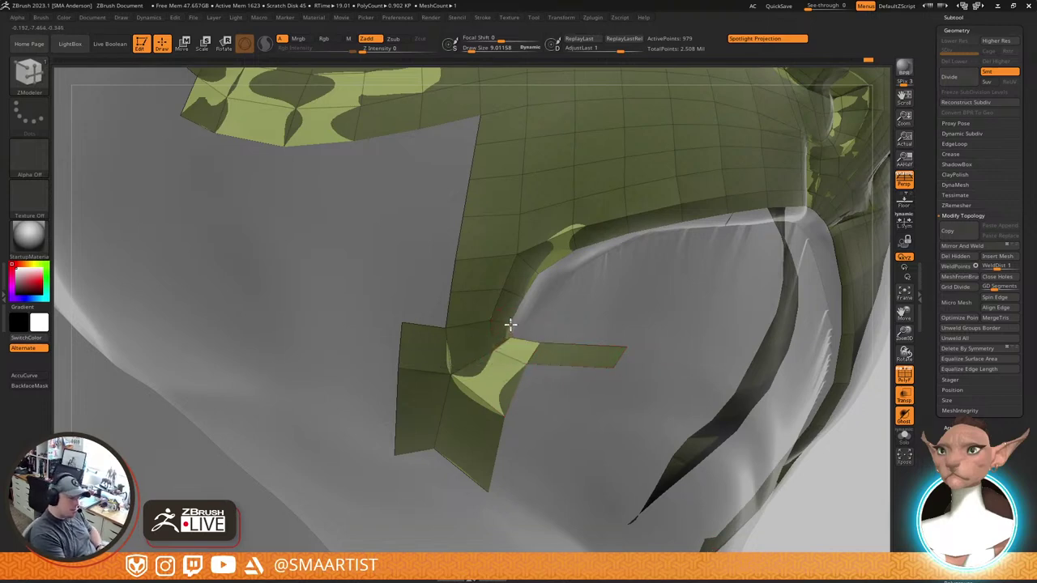
# Move the points where the lower lip strip meets the mouth corner and set the ZModeler edge action to Insert
pyautogui.moveTo(525, 367); pyautogui.dragTo(535, 346)
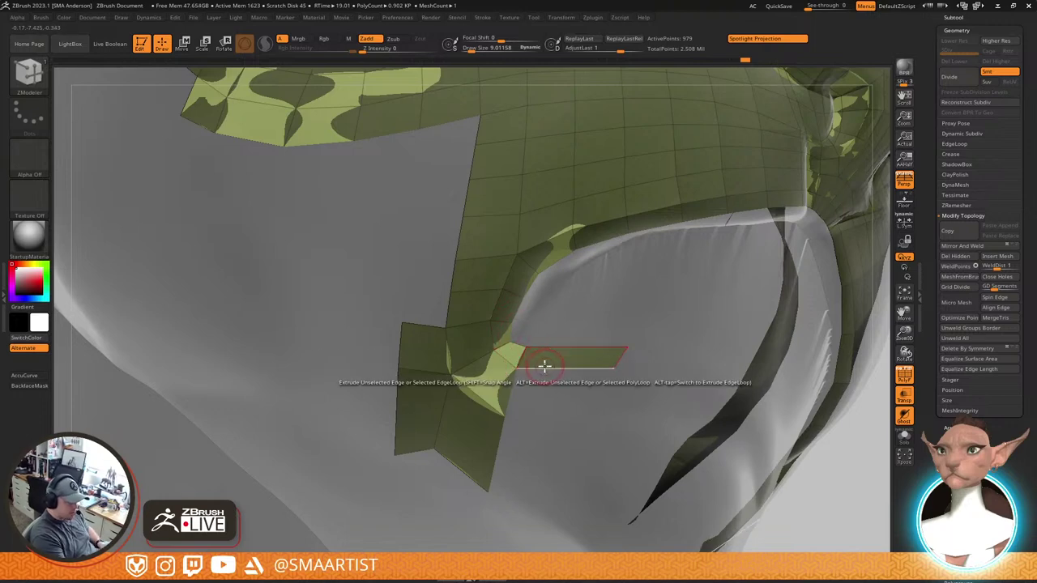
pyautogui.press('space')
pyautogui.click(535, 274)
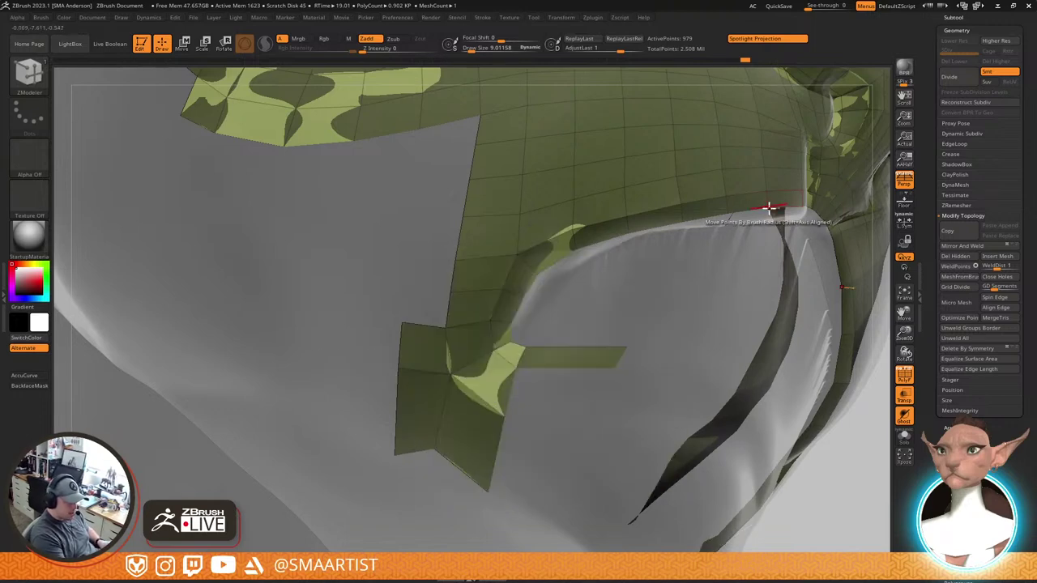
# Set the edge action to Extrude, shorten the lower lip strip and extrude polygons from its end up to the upper lip edge
pyautogui.press('space')
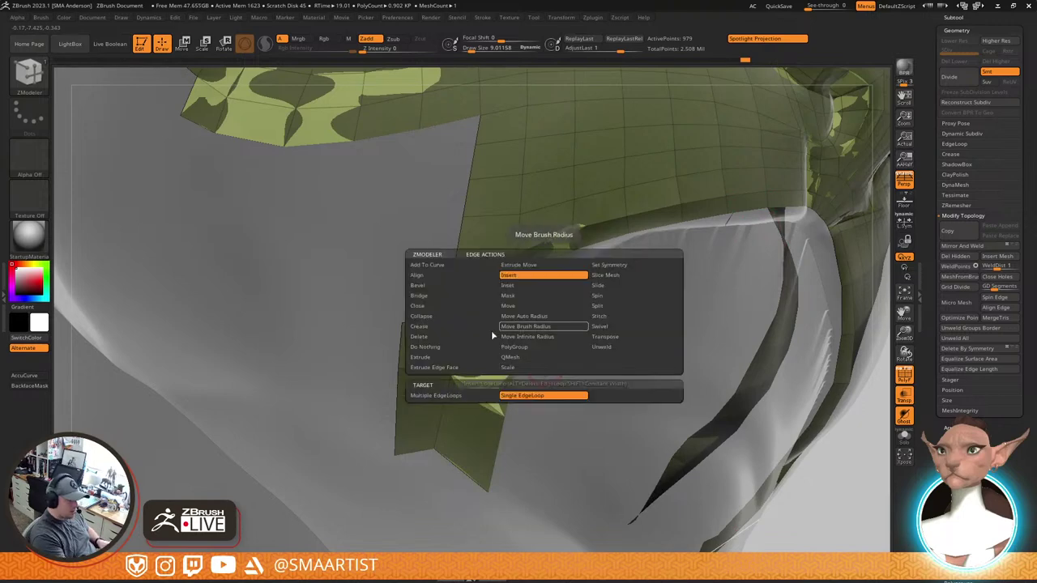
pyautogui.click(420, 356)
pyautogui.moveTo(522, 356); pyautogui.dragTo(627, 350)
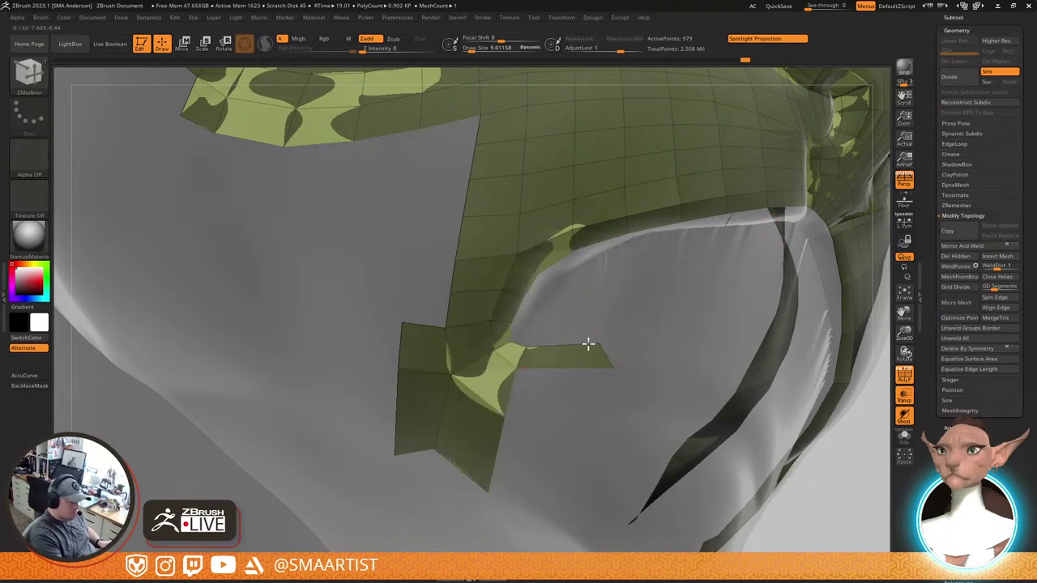
pyautogui.moveTo(551, 346); pyautogui.dragTo(624, 372)
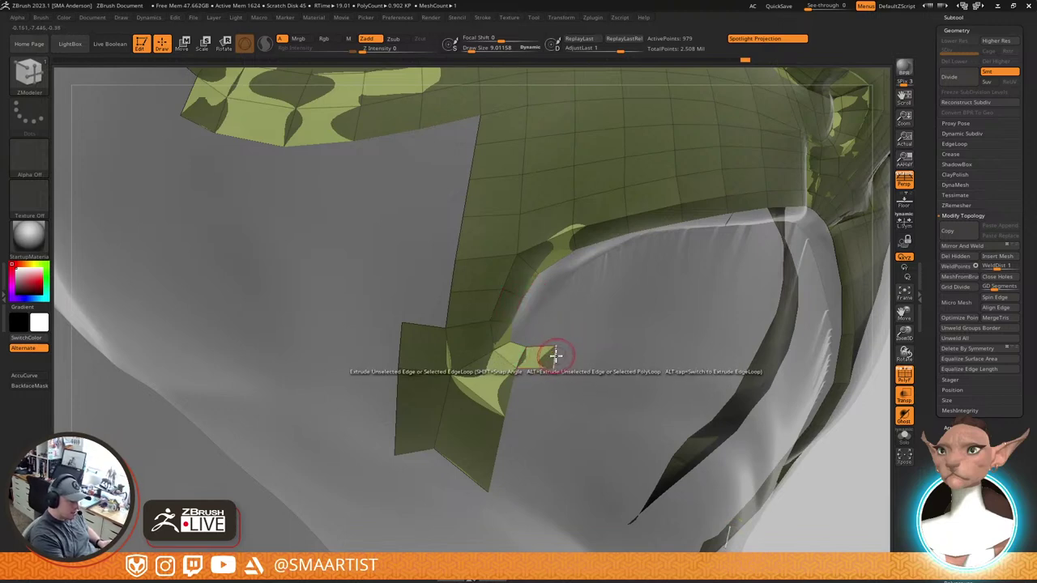
pyautogui.moveTo(555, 354); pyautogui.dragTo(576, 252)
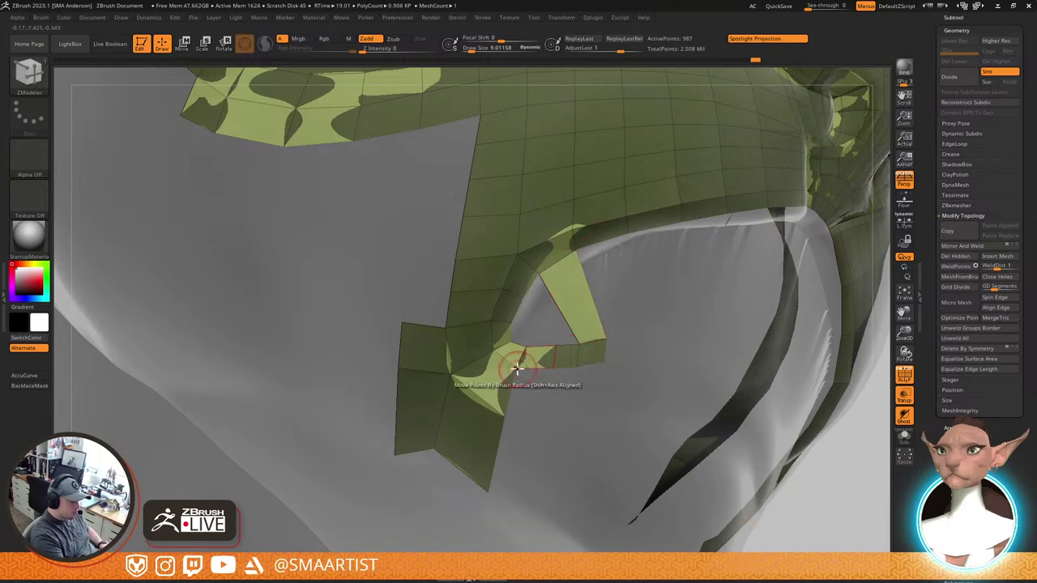
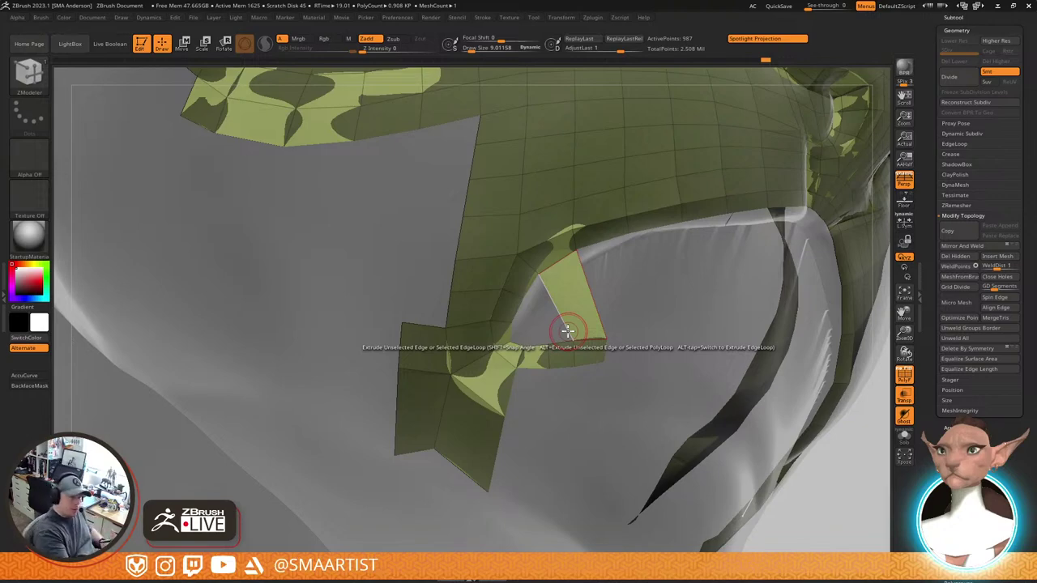
# With the ZModeler brush, move the upper lip edge points above the new bridging polygon inward over the mouth corner
pyautogui.moveTo(625, 278); pyautogui.dragTo(539, 324, button='right')
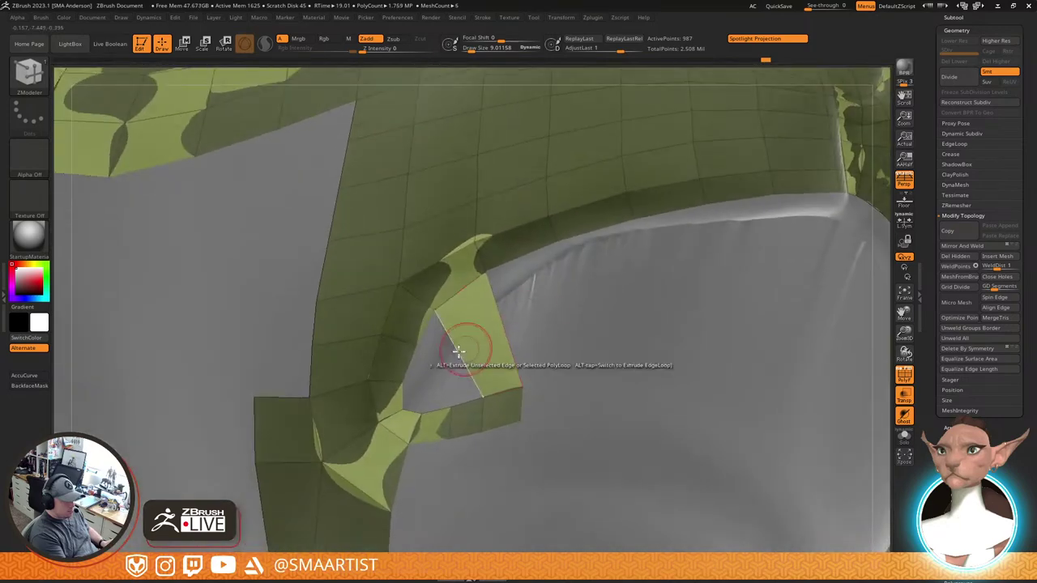
pyautogui.moveTo(713, 234)
pyautogui.mouseDown(button='right')
pyautogui.moveTo(729, 254)
pyautogui.moveTo(708, 224)
pyautogui.moveTo(692, 259)
pyautogui.moveTo(556, 301)
pyautogui.moveTo(599, 324)
pyautogui.moveTo(605, 368)
pyautogui.moveTo(404, 319)
pyautogui.moveTo(386, 326)
pyautogui.mouseUp(button='right')
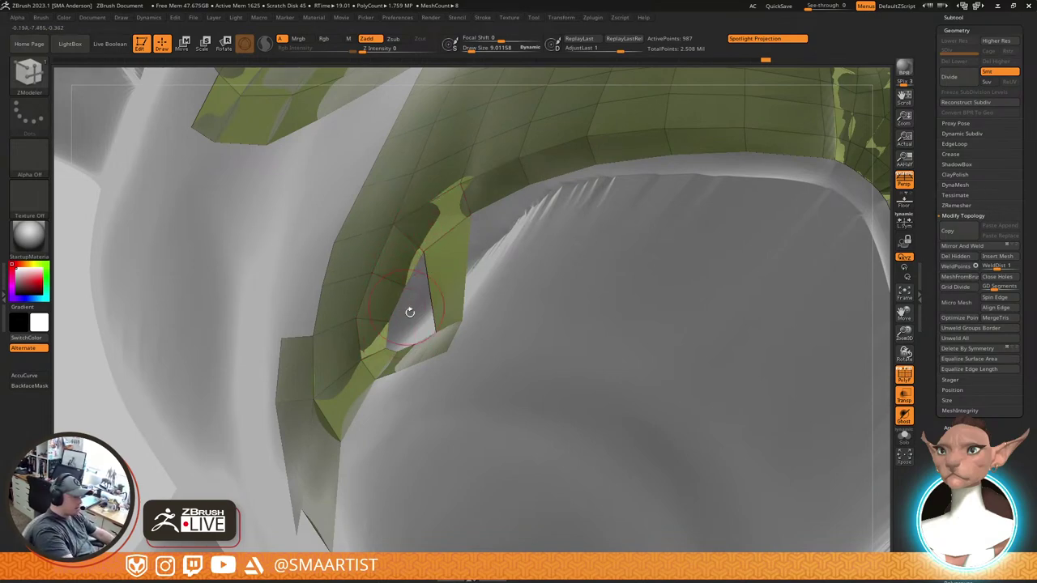
pyautogui.moveTo(563, 312); pyautogui.dragTo(555, 357, button='right')
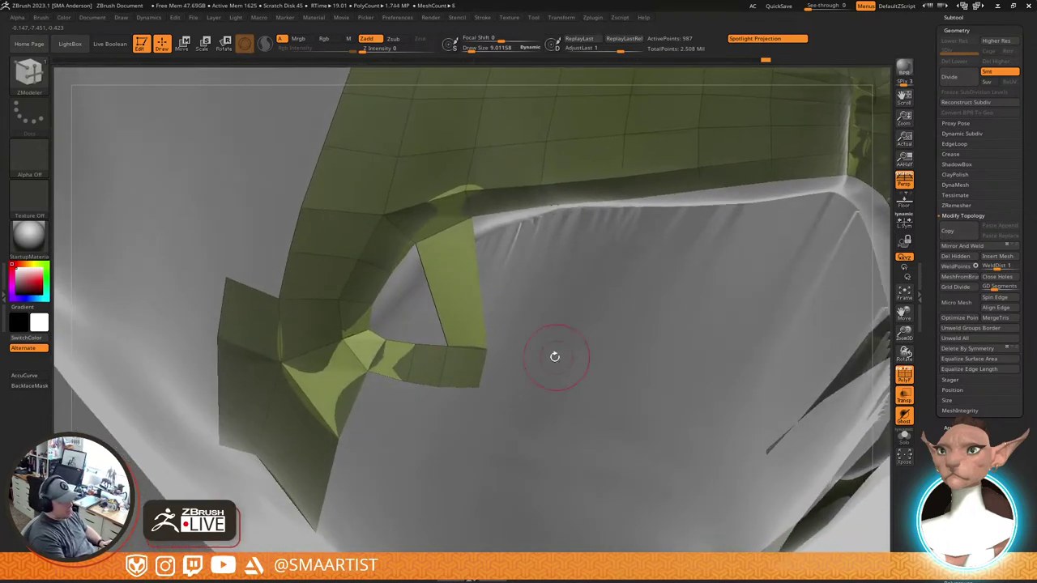
pyautogui.moveTo(398, 387)
pyautogui.mouseDown(button='right')
pyautogui.moveTo(370, 273)
pyautogui.moveTo(669, 292)
pyautogui.moveTo(681, 246)
pyautogui.moveTo(624, 315)
pyautogui.moveTo(623, 297)
pyautogui.moveTo(640, 310)
pyautogui.moveTo(589, 362)
pyautogui.moveTo(558, 345)
pyautogui.moveTo(453, 357)
pyautogui.mouseUp(button='right')
pyautogui.press('b')
pyautogui.press('z')
pyautogui.press('m')
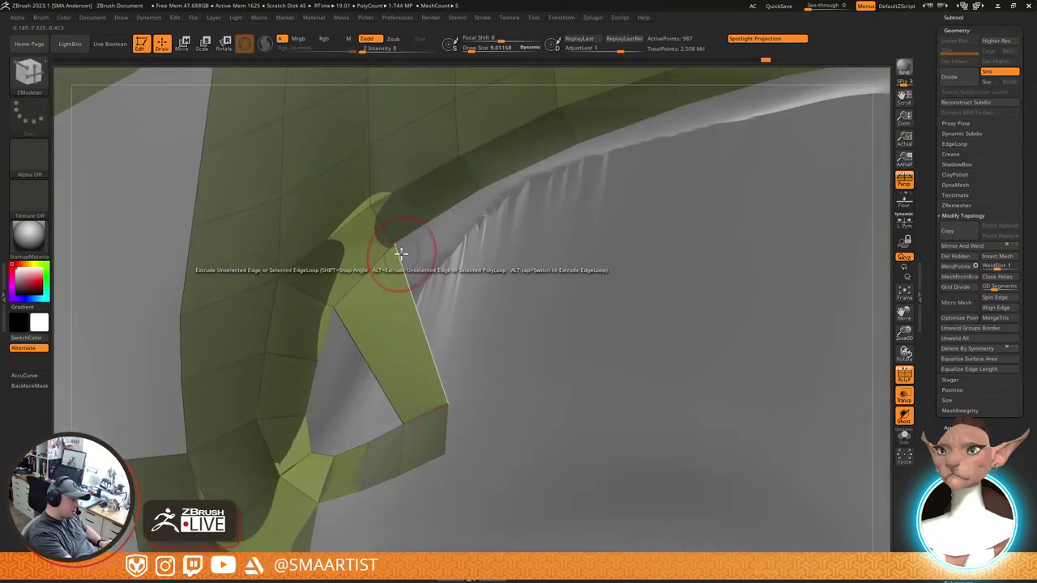
pyautogui.moveTo(393, 241); pyautogui.dragTo(422, 278)
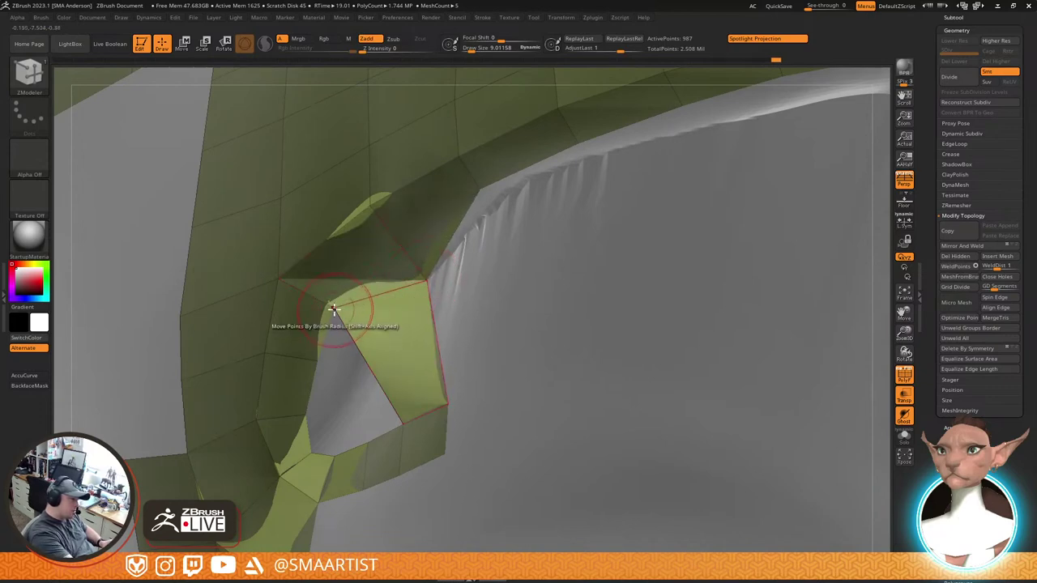
pyautogui.moveTo(336, 308); pyautogui.dragTo(377, 341)
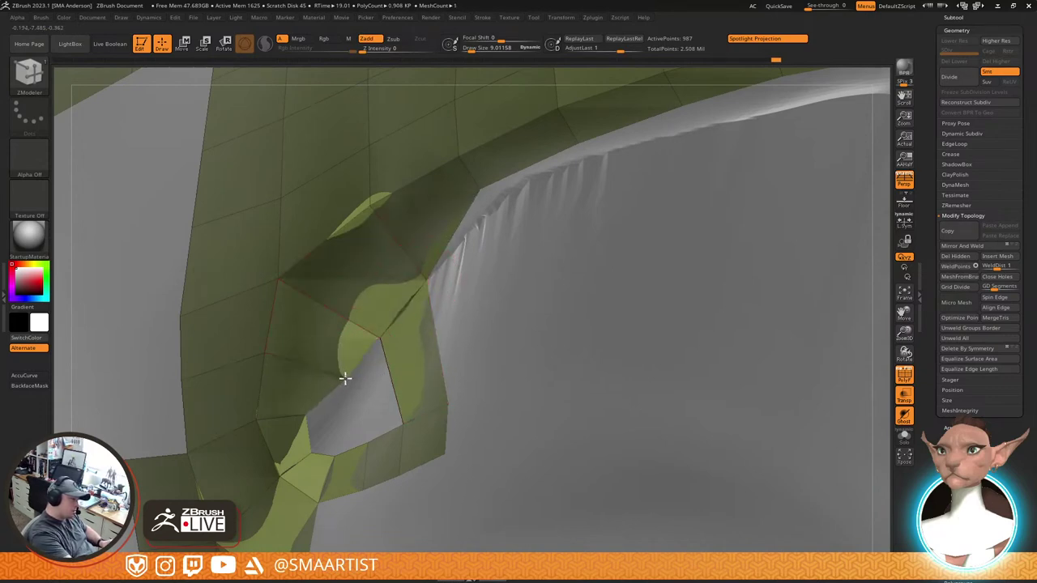
# Reposition the points around the gap at the mouth corner, where the lower lip strip joins the cheek polygons
pyautogui.moveTo(306, 416); pyautogui.dragTo(327, 425)
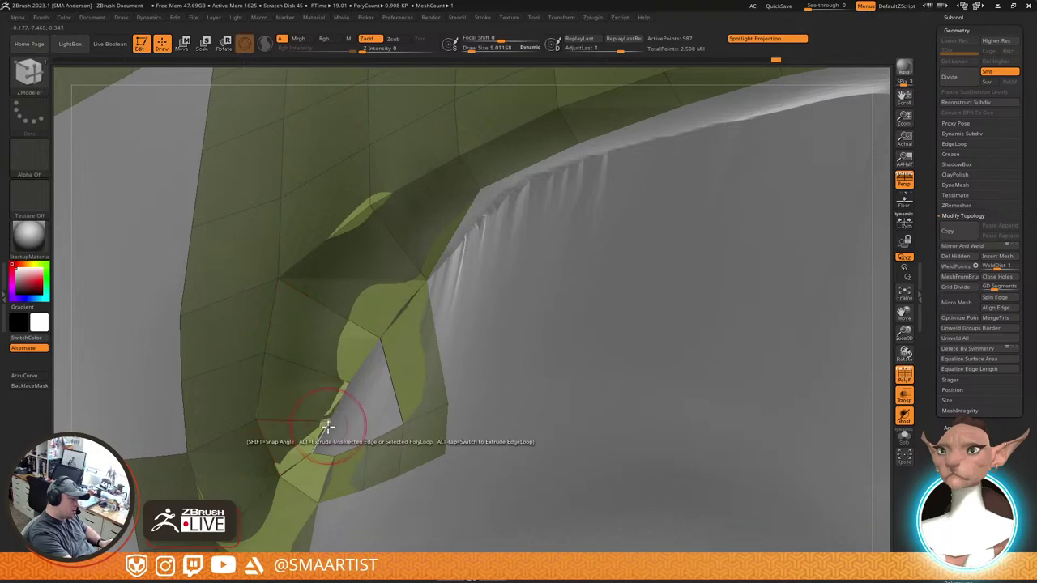
pyautogui.moveTo(327, 426); pyautogui.dragTo(334, 495, button='right')
pyautogui.moveTo(313, 446); pyautogui.dragTo(326, 442)
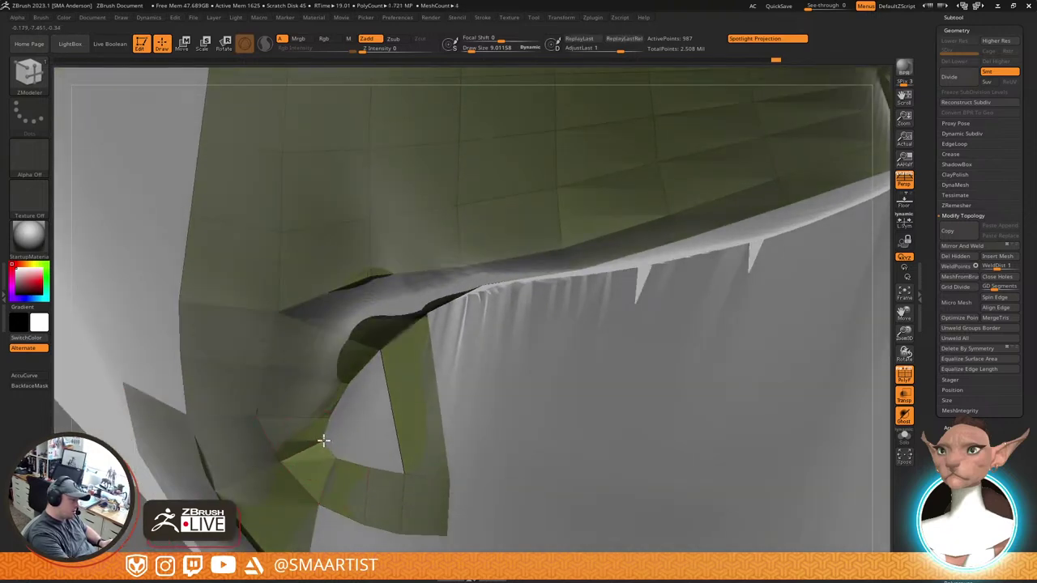
pyautogui.moveTo(324, 440)
pyautogui.mouseDown(button='right')
pyautogui.moveTo(365, 435)
pyautogui.moveTo(373, 424)
pyautogui.moveTo(324, 440)
pyautogui.mouseUp(button='right')
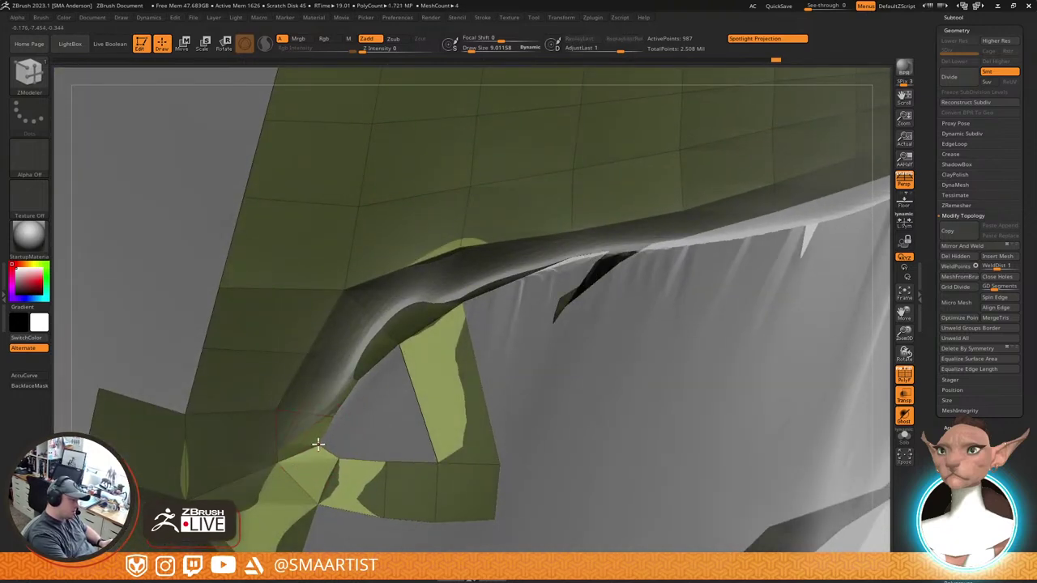
pyautogui.moveTo(338, 458); pyautogui.dragTo(342, 444)
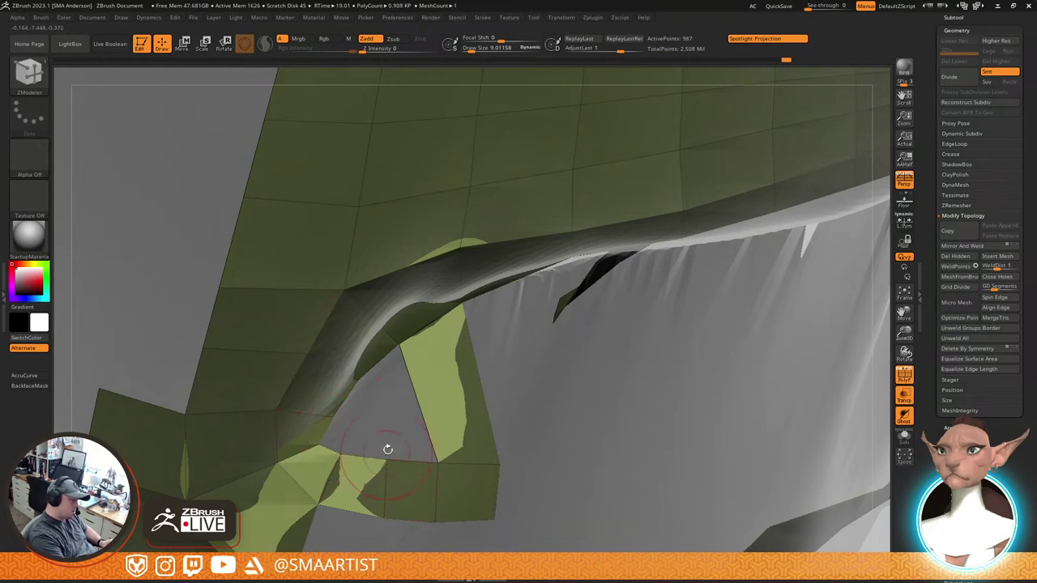
# Move the border points along the upper lip down onto the lip edge, from the mouth corner toward the nose
pyautogui.moveTo(387, 448); pyautogui.dragTo(509, 352, button='right')
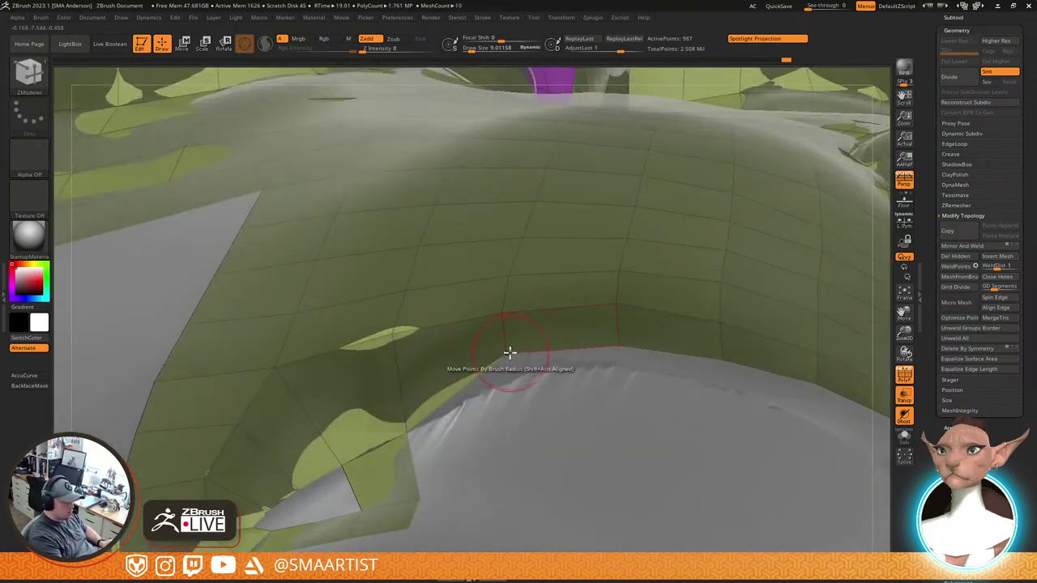
pyautogui.moveTo(510, 352); pyautogui.dragTo(513, 375)
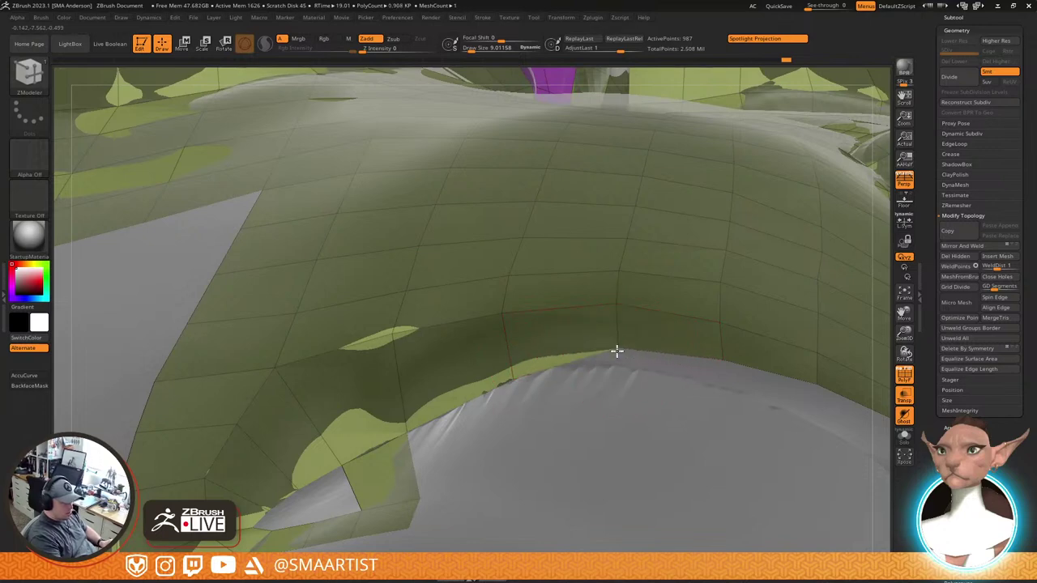
pyautogui.moveTo(616, 352); pyautogui.dragTo(616, 367)
pyautogui.moveTo(726, 349); pyautogui.dragTo(654, 350, button='right')
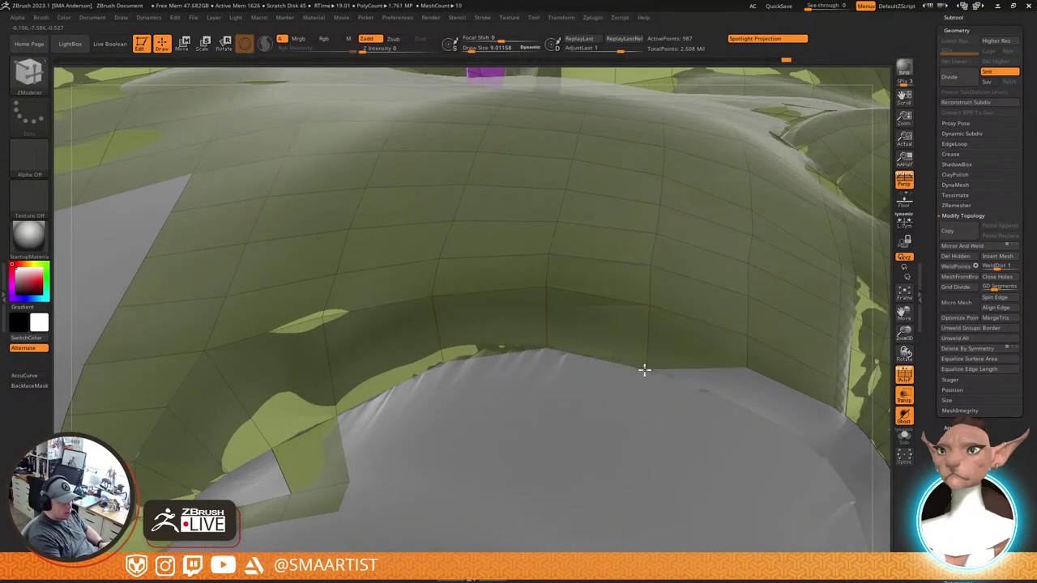
pyautogui.keyDown('alt'); pyautogui.moveTo(692, 359); pyautogui.dragTo(645, 333, button='right'); pyautogui.keyUp('alt')
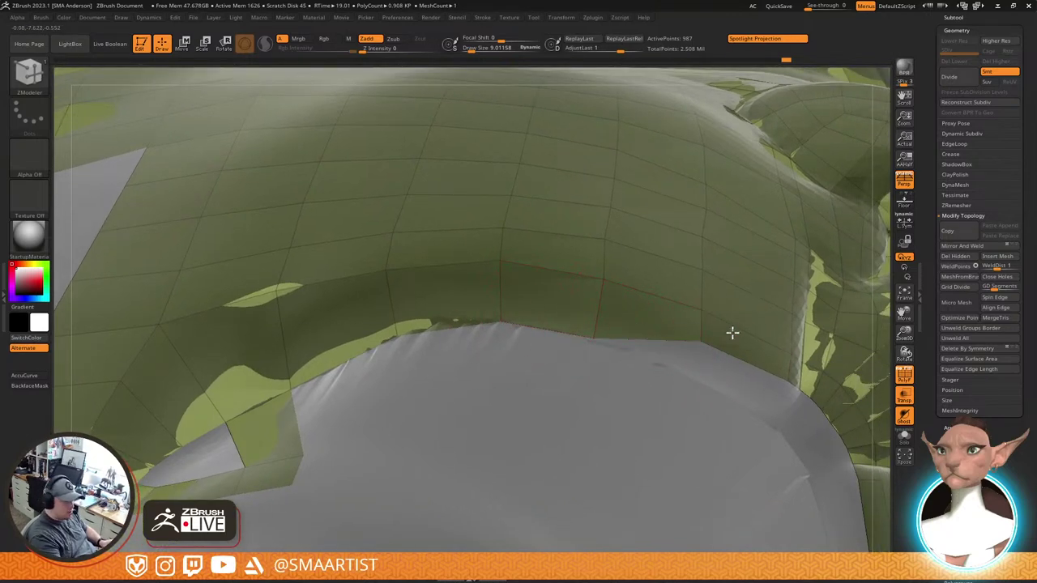
pyautogui.moveTo(731, 335); pyautogui.dragTo(623, 333, button='right')
pyautogui.moveTo(615, 333); pyautogui.dragTo(603, 367)
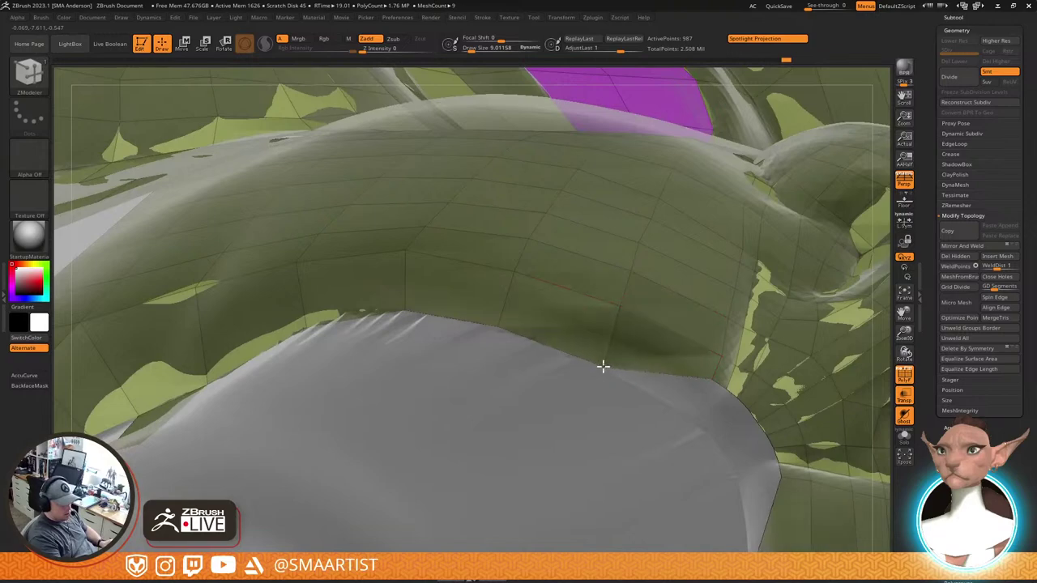
pyautogui.moveTo(685, 331); pyautogui.dragTo(591, 412, button='right')
pyautogui.moveTo(583, 401); pyautogui.dragTo(586, 413)
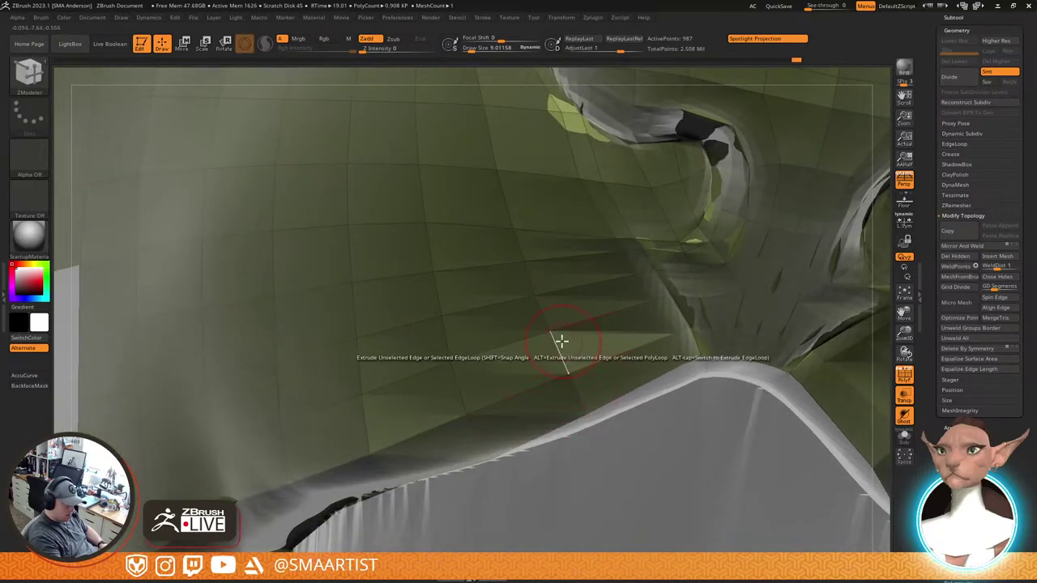
# Adjust the points on the front of the muzzle above the upper lip to even out the edge flow
pyautogui.moveTo(551, 330); pyautogui.dragTo(550, 333)
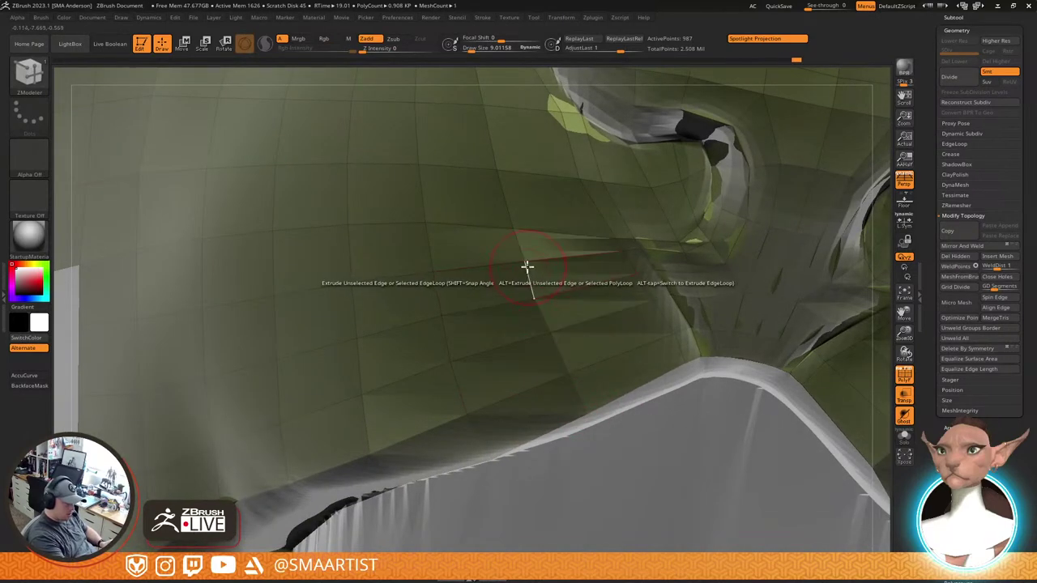
pyautogui.moveTo(527, 267); pyautogui.dragTo(468, 326, button='right')
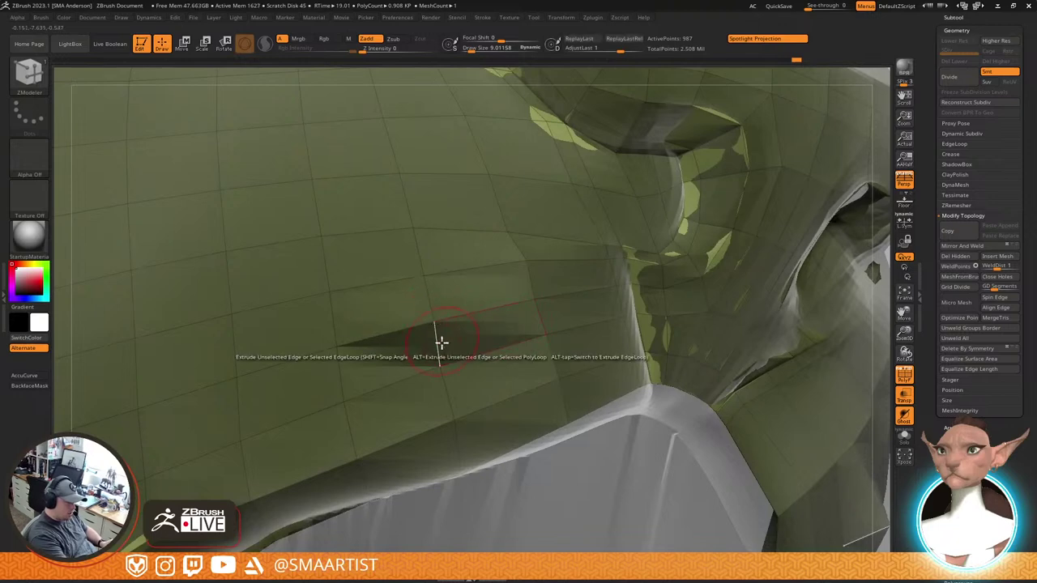
pyautogui.moveTo(456, 421); pyautogui.dragTo(463, 447, button='right')
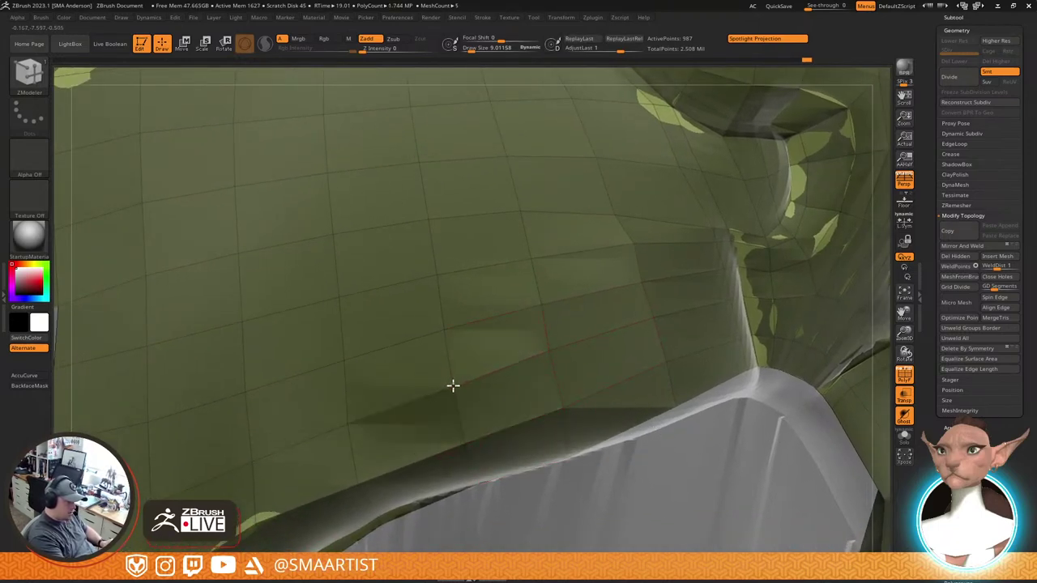
# Set the Draw Size to about 33 and even out the points on the muzzle above the upper lip
pyautogui.press('s')
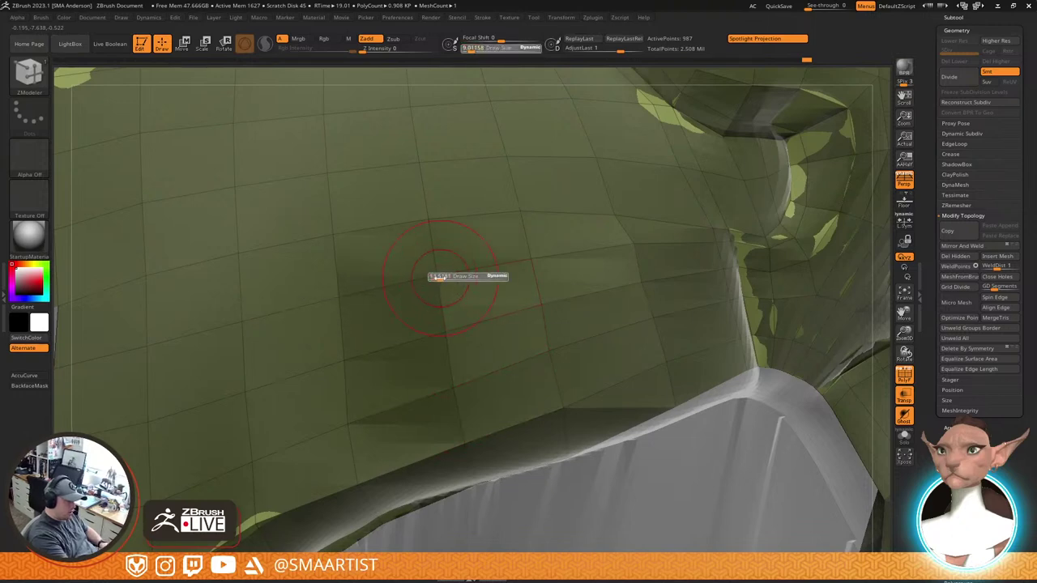
pyautogui.moveTo(445, 278); pyautogui.dragTo(444, 277)
pyautogui.moveTo(429, 221); pyautogui.dragTo(428, 221)
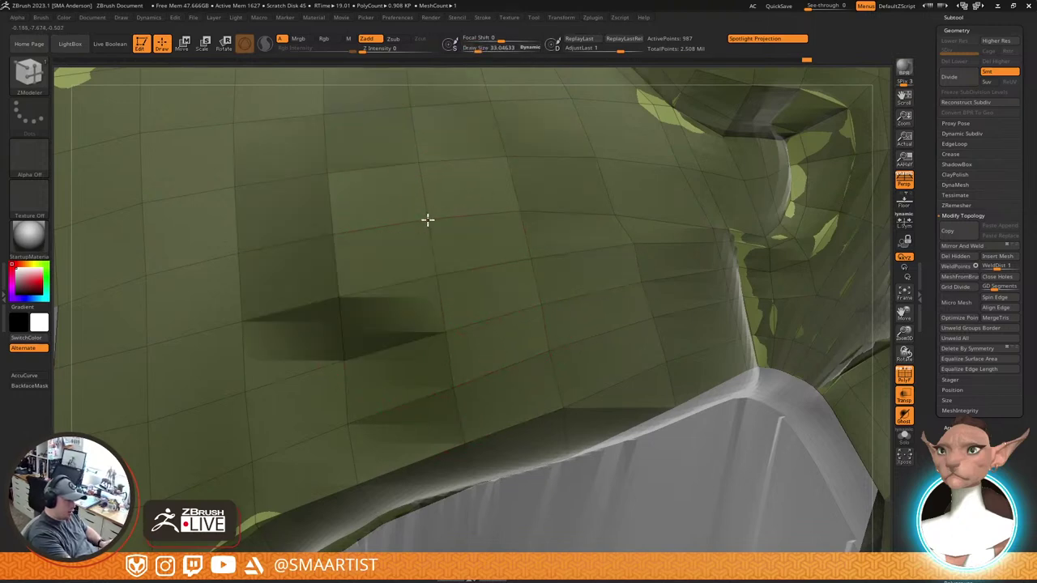
pyautogui.keyDown('alt'); pyautogui.moveTo(404, 309); pyautogui.dragTo(467, 268, button='right'); pyautogui.keyUp('alt')
pyautogui.click(402, 319)
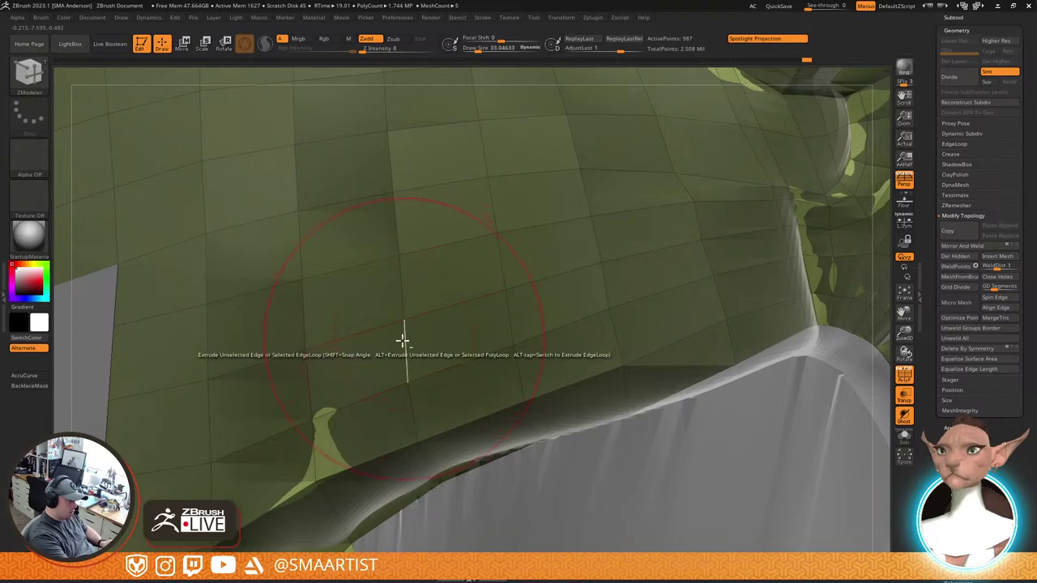
pyautogui.moveTo(403, 341); pyautogui.dragTo(486, 343, button='right')
# Shift the points on the side of the muzzle toward the cheek to space the polygon rows more evenly
pyautogui.moveTo(437, 287); pyautogui.dragTo(526, 315, button='right')
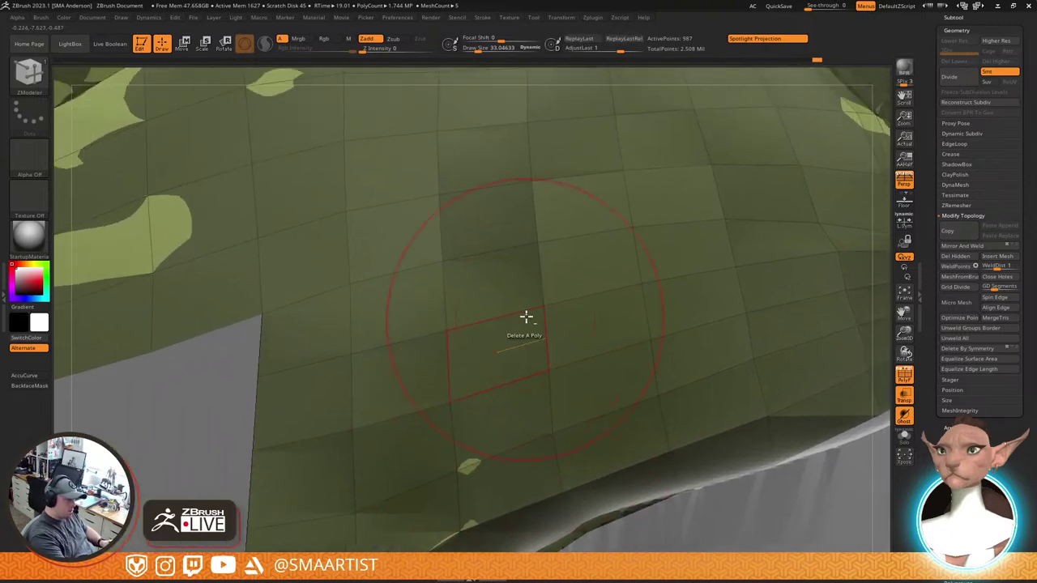
pyautogui.moveTo(556, 232)
pyautogui.mouseDown(button='right')
pyautogui.moveTo(539, 375)
pyautogui.moveTo(518, 342)
pyautogui.moveTo(401, 278)
pyautogui.mouseUp(button='right')
pyautogui.moveTo(401, 279); pyautogui.dragTo(403, 279)
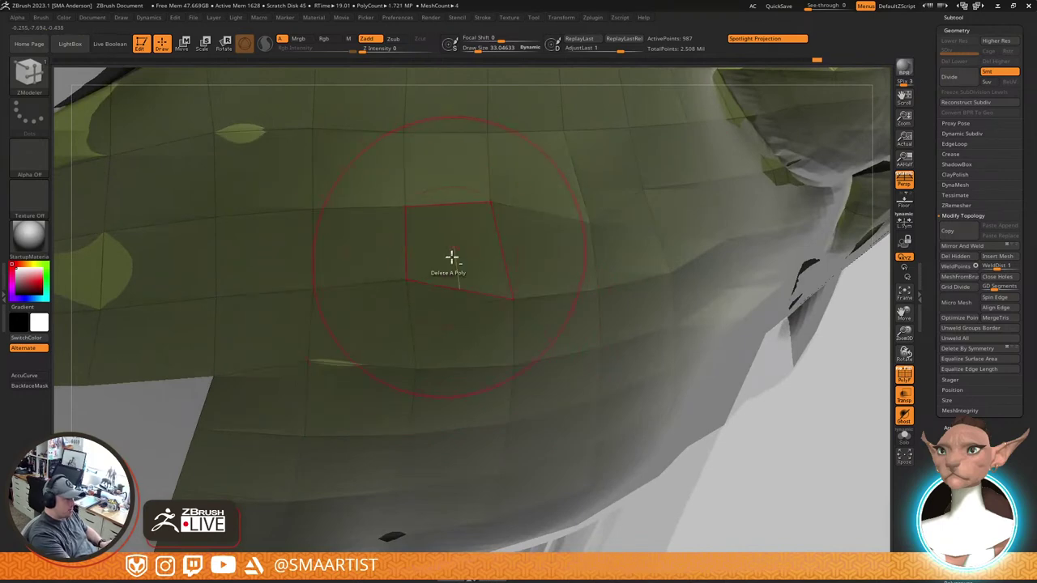
pyautogui.moveTo(452, 257)
pyautogui.mouseDown(button='right')
pyautogui.moveTo(443, 294)
pyautogui.moveTo(445, 284)
pyautogui.moveTo(398, 328)
pyautogui.mouseUp(button='right')
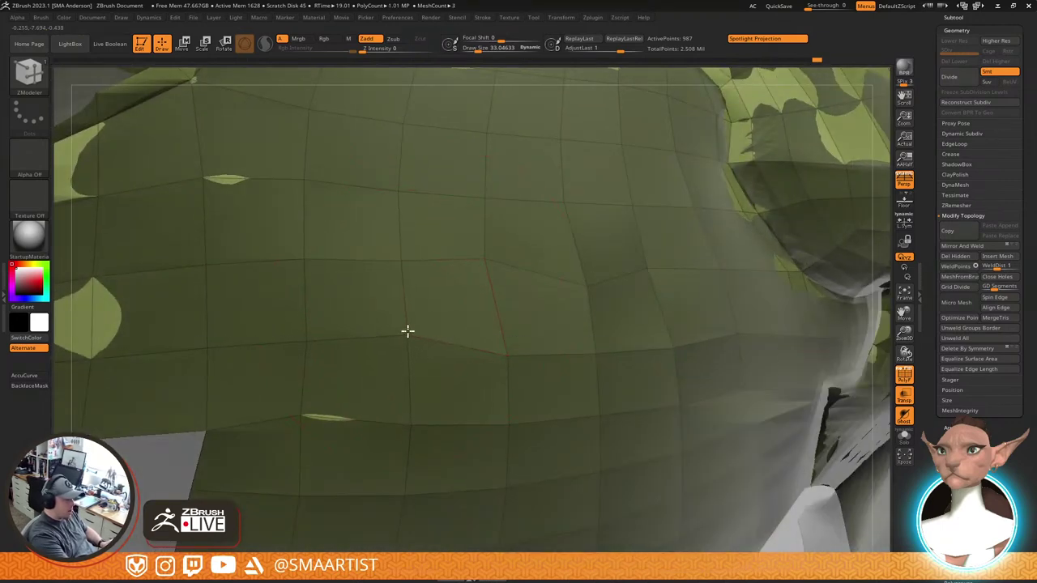
pyautogui.moveTo(505, 260); pyautogui.dragTo(607, 372, button='right')
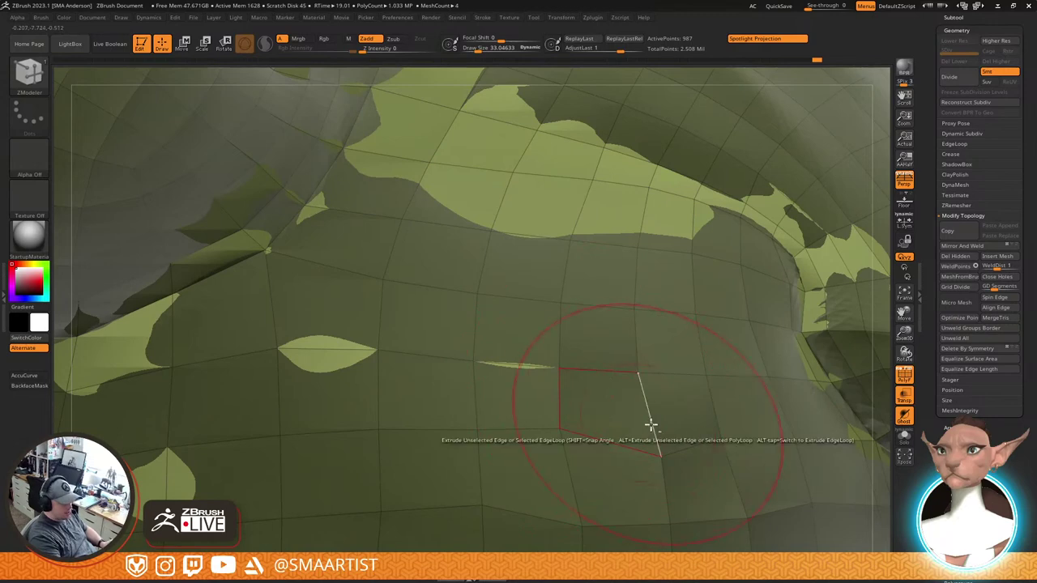
pyautogui.moveTo(650, 424)
pyautogui.mouseDown(button='right')
pyautogui.moveTo(637, 354)
pyautogui.moveTo(597, 364)
pyautogui.moveTo(629, 405)
pyautogui.moveTo(651, 386)
pyautogui.moveTo(597, 365)
pyautogui.mouseUp(button='right')
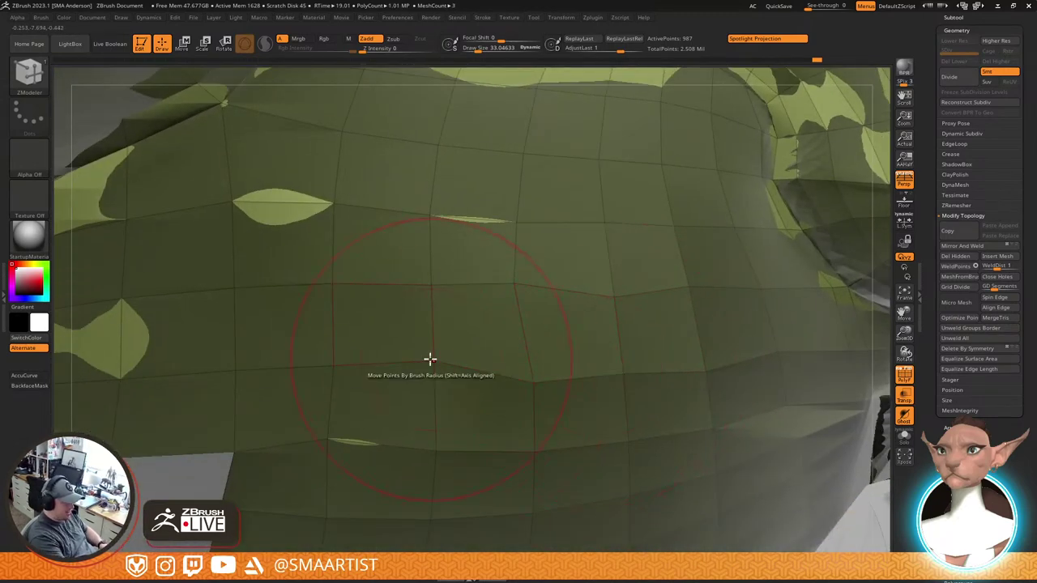
pyautogui.moveTo(608, 316); pyautogui.dragTo(565, 311, button='right')
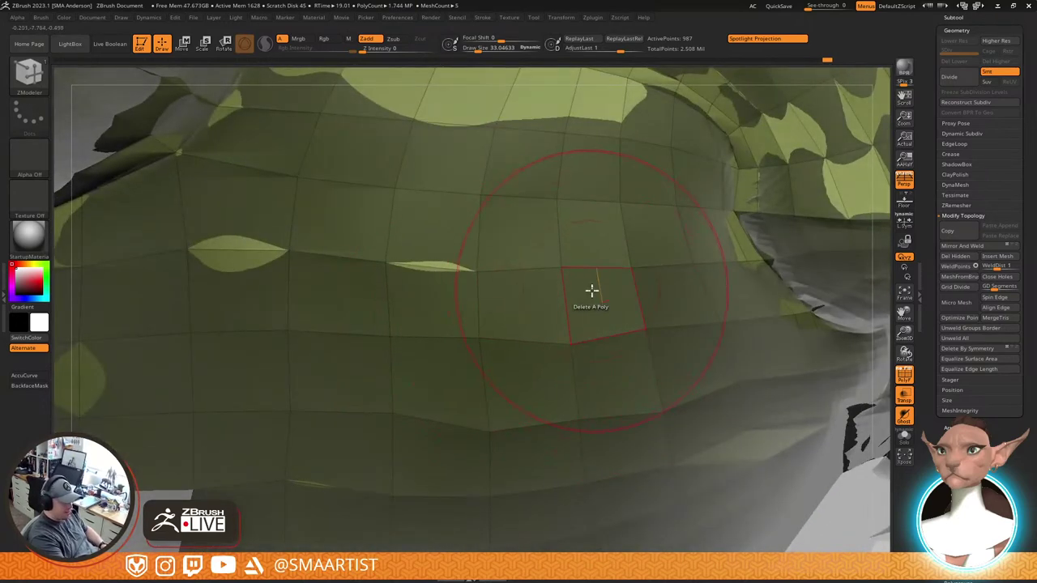
# Reduce the Draw Size to about 17 and fine-tune individual points on the upper side of the muzzle
pyautogui.press('s')
pyautogui.moveTo(547, 359); pyautogui.dragTo(543, 363)
pyautogui.moveTo(544, 364); pyautogui.dragTo(546, 356, button='right')
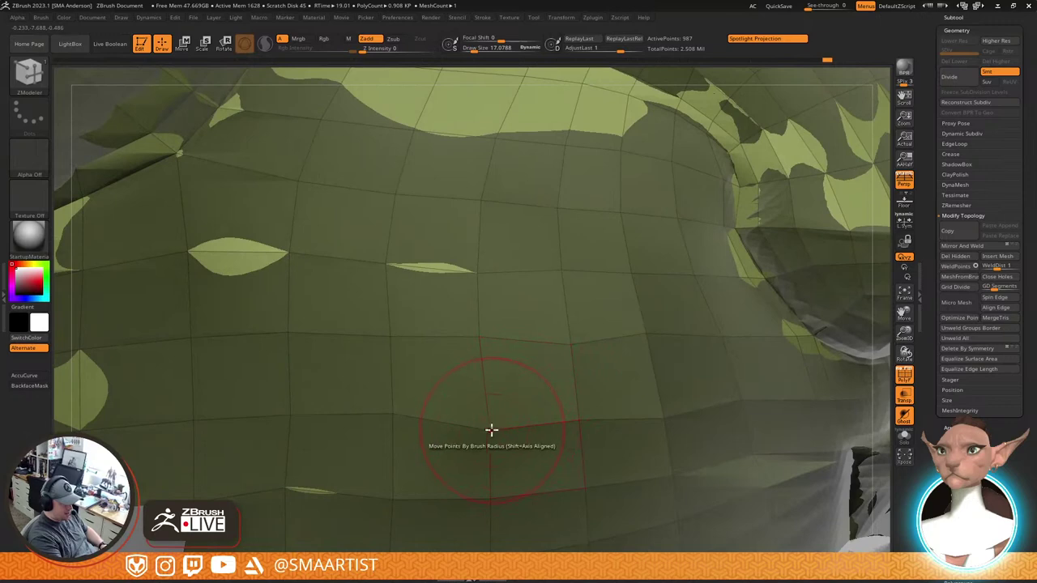
pyautogui.moveTo(487, 417)
pyautogui.mouseDown(button='right')
pyautogui.moveTo(611, 389)
pyautogui.moveTo(609, 365)
pyautogui.mouseUp(button='right')
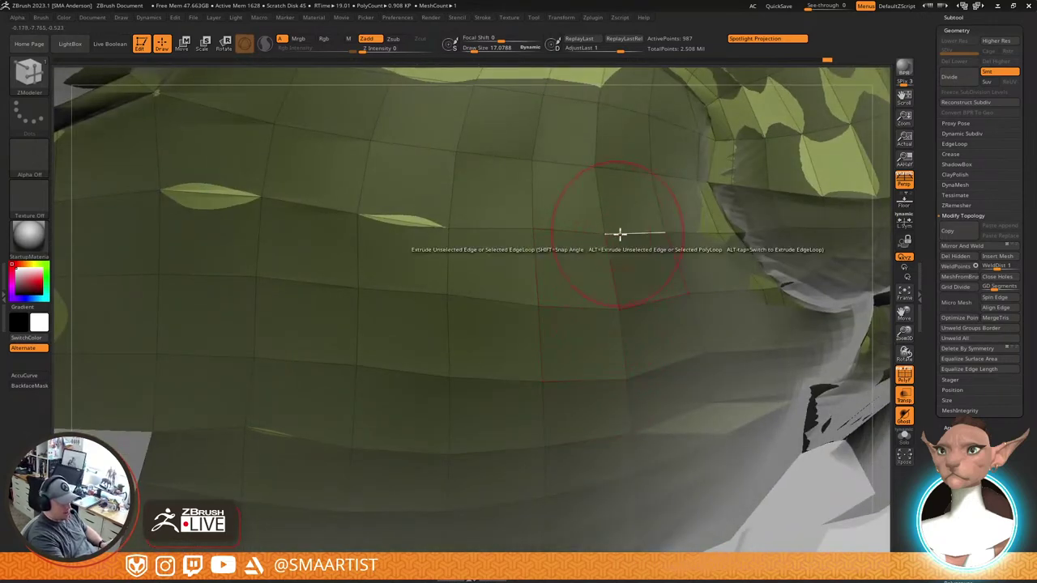
pyautogui.moveTo(621, 234)
pyautogui.mouseDown(button='right')
pyautogui.moveTo(597, 234)
pyautogui.moveTo(516, 359)
pyautogui.moveTo(583, 375)
pyautogui.moveTo(611, 348)
pyautogui.moveTo(513, 359)
pyautogui.mouseUp(button='right')
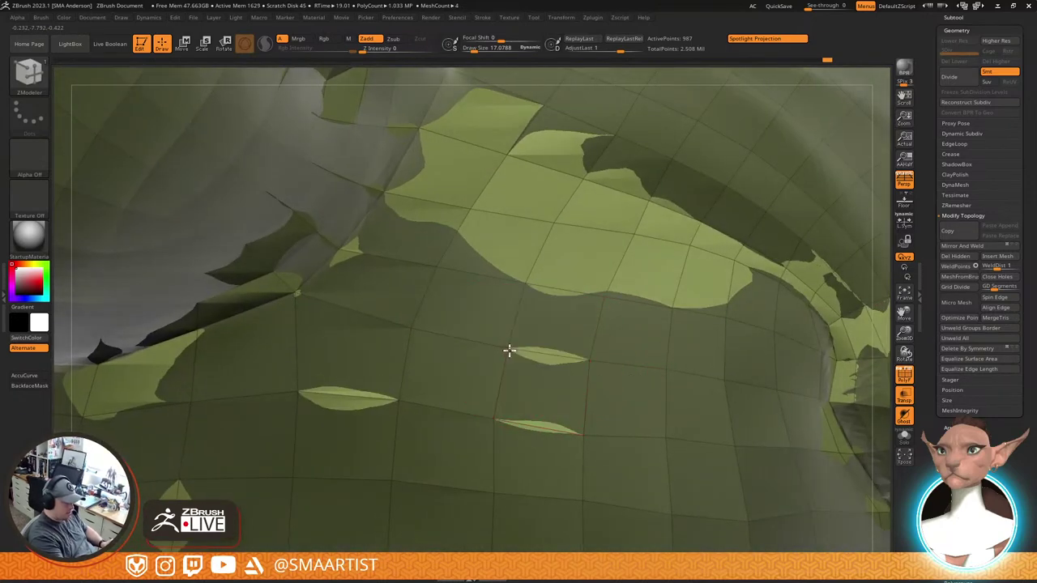
pyautogui.moveTo(597, 331)
pyautogui.mouseDown(button='right')
pyautogui.moveTo(632, 344)
pyautogui.moveTo(659, 338)
pyautogui.moveTo(597, 335)
pyautogui.mouseUp(button='right')
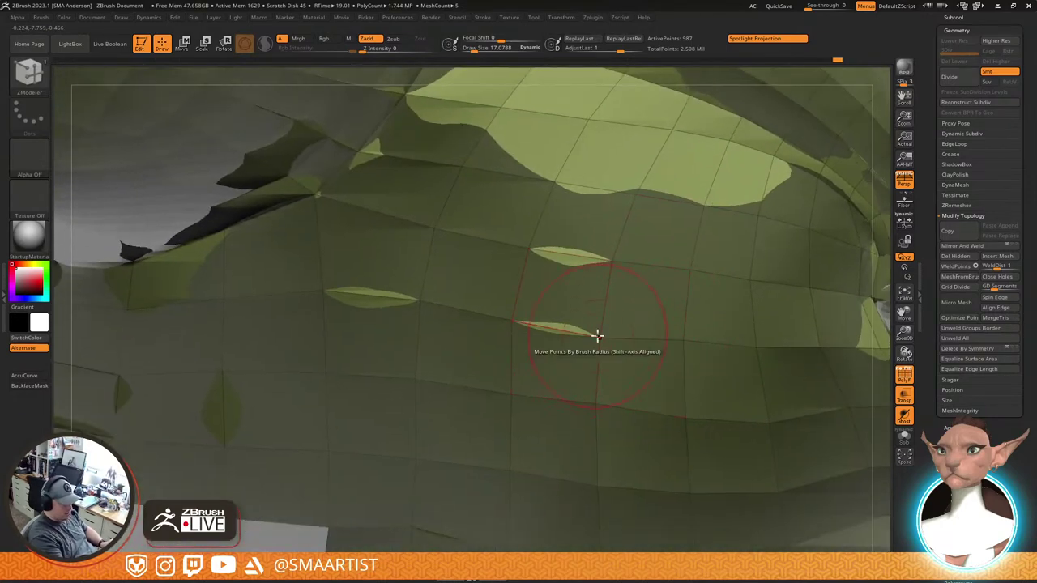
pyautogui.moveTo(514, 321); pyautogui.dragTo(516, 318)
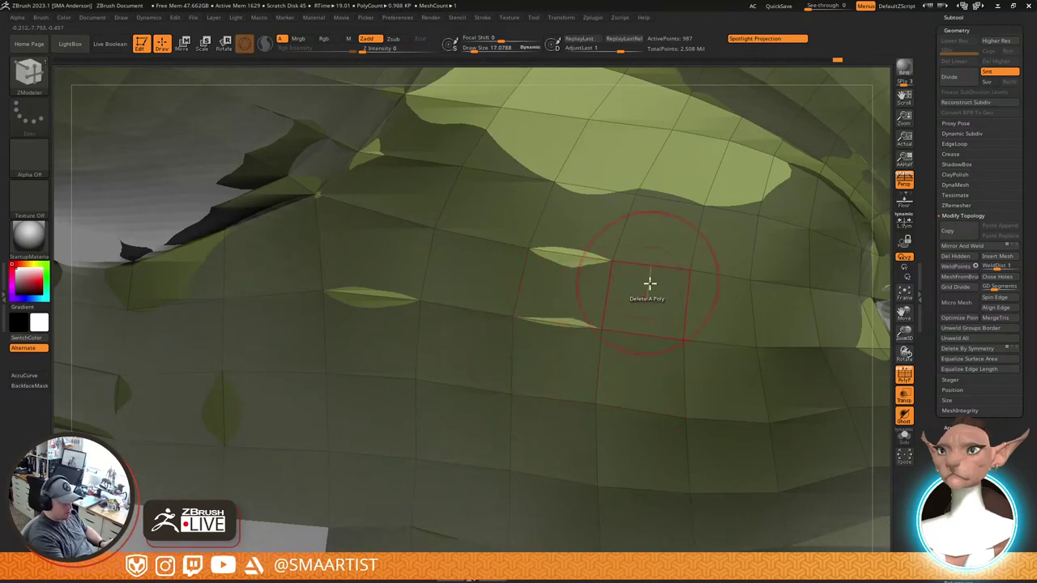
pyautogui.moveTo(650, 283)
pyautogui.mouseDown(button='right')
pyautogui.moveTo(653, 317)
pyautogui.moveTo(761, 375)
pyautogui.moveTo(703, 290)
pyautogui.moveTo(585, 294)
pyautogui.mouseUp(button='right')
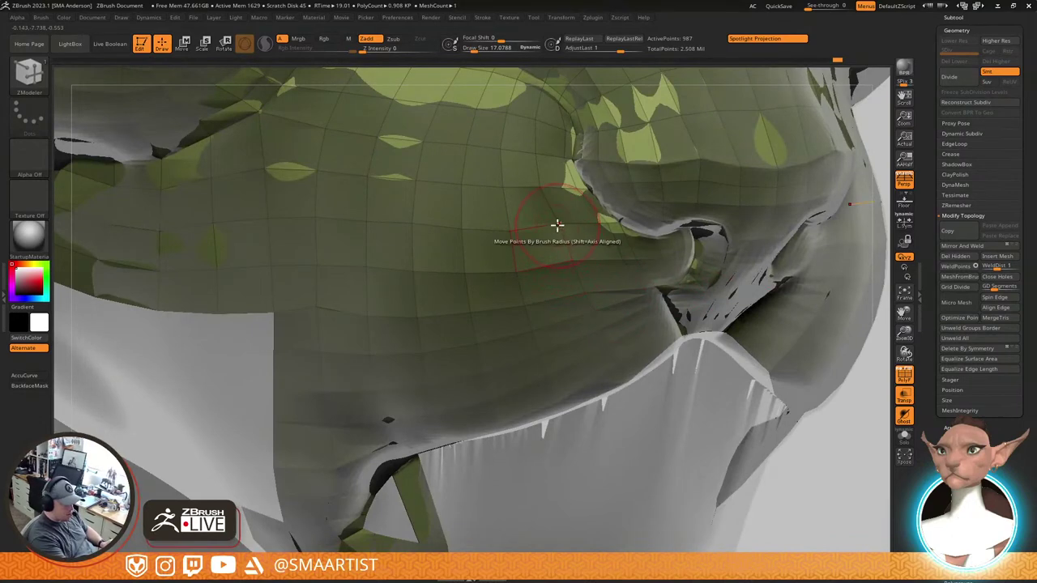
pyautogui.moveTo(558, 227); pyautogui.dragTo(573, 321, button='right')
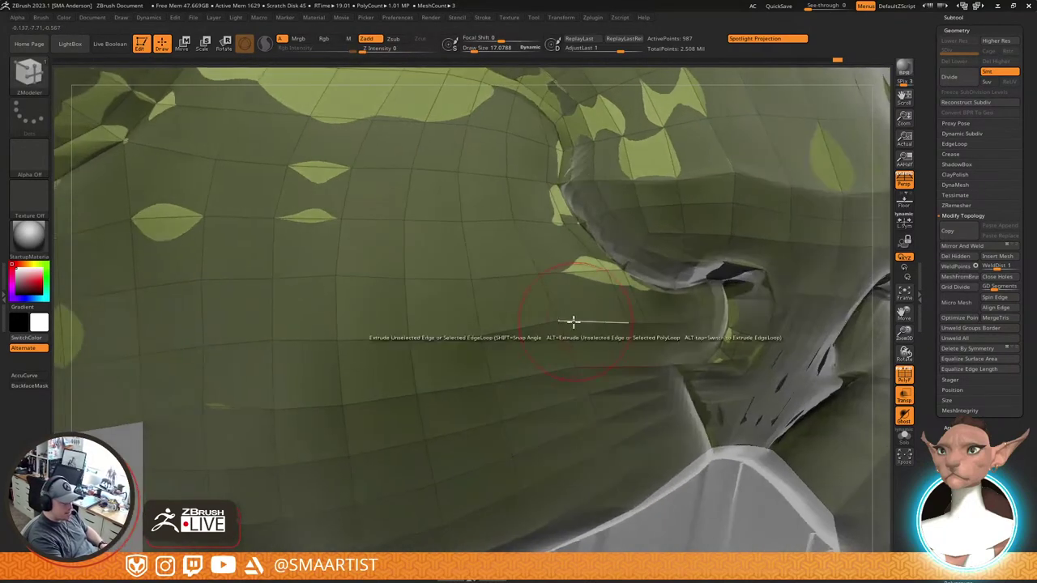
pyautogui.click(584, 367)
pyautogui.hotkey('ctrl', 'z')
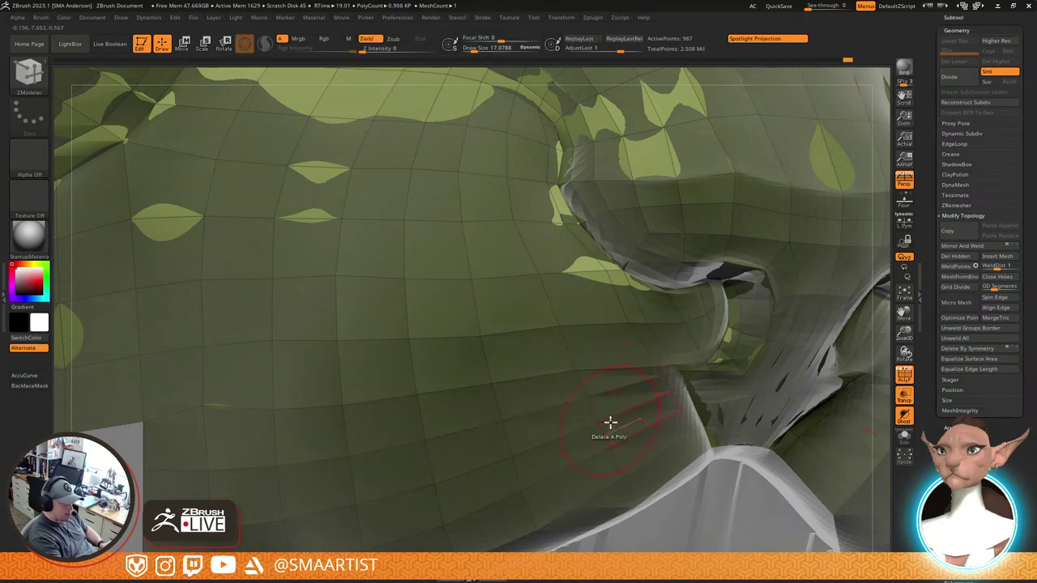
# Adjust the points along the lower side of the muzzle above the lip edge to even out the polygon rows
pyautogui.moveTo(638, 511); pyautogui.dragTo(555, 371, button='right')
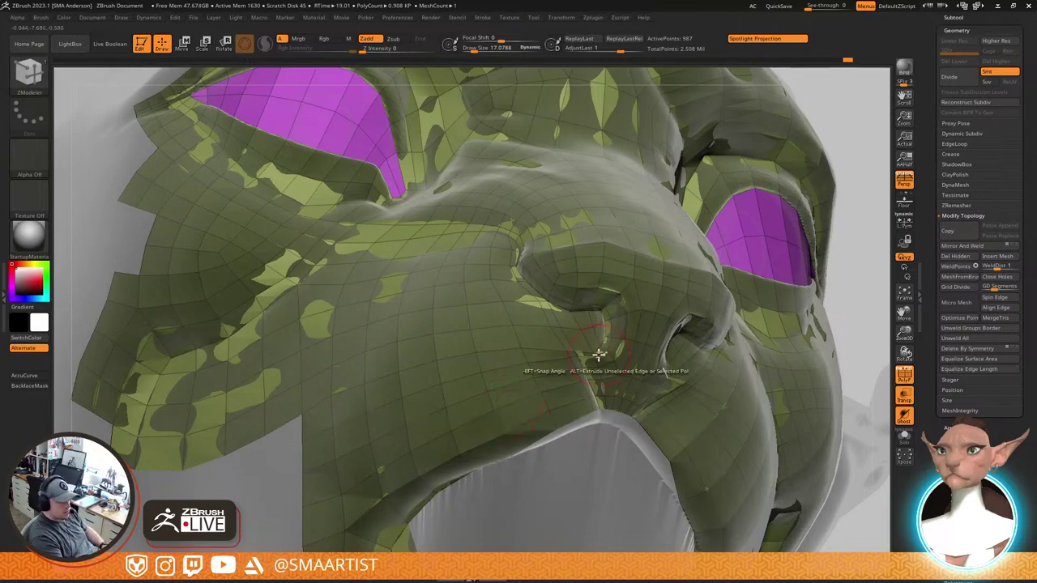
pyautogui.moveTo(597, 354); pyautogui.dragTo(504, 369, button='right')
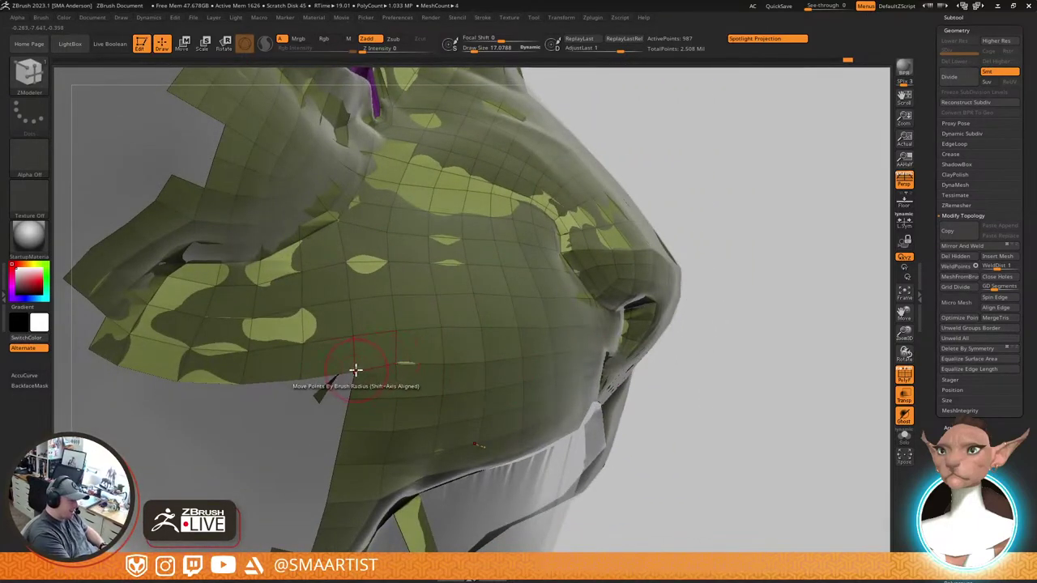
pyautogui.moveTo(393, 358); pyautogui.dragTo(382, 397, button='right')
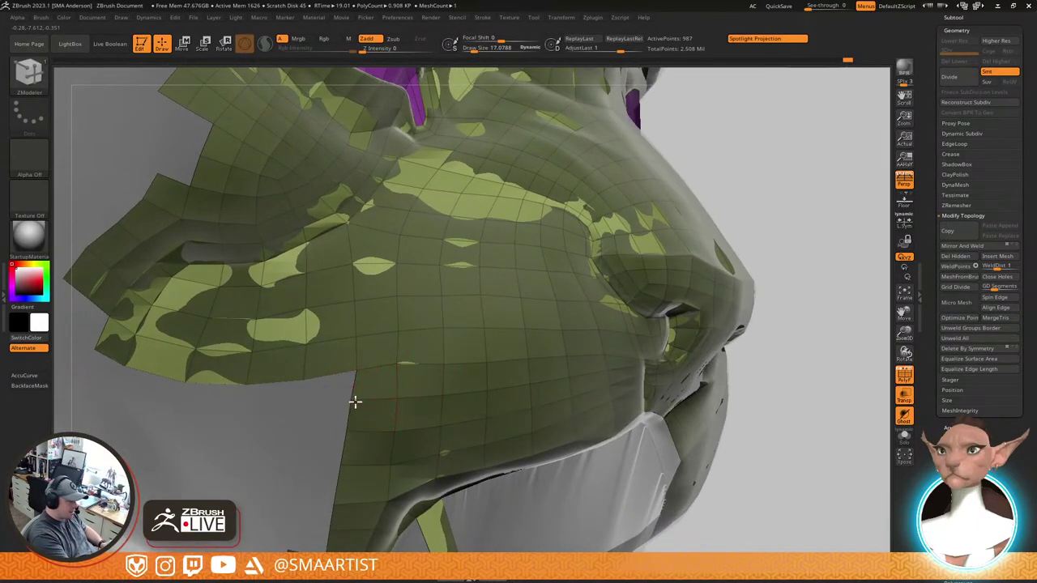
pyautogui.moveTo(397, 445); pyautogui.dragTo(430, 403, button='right')
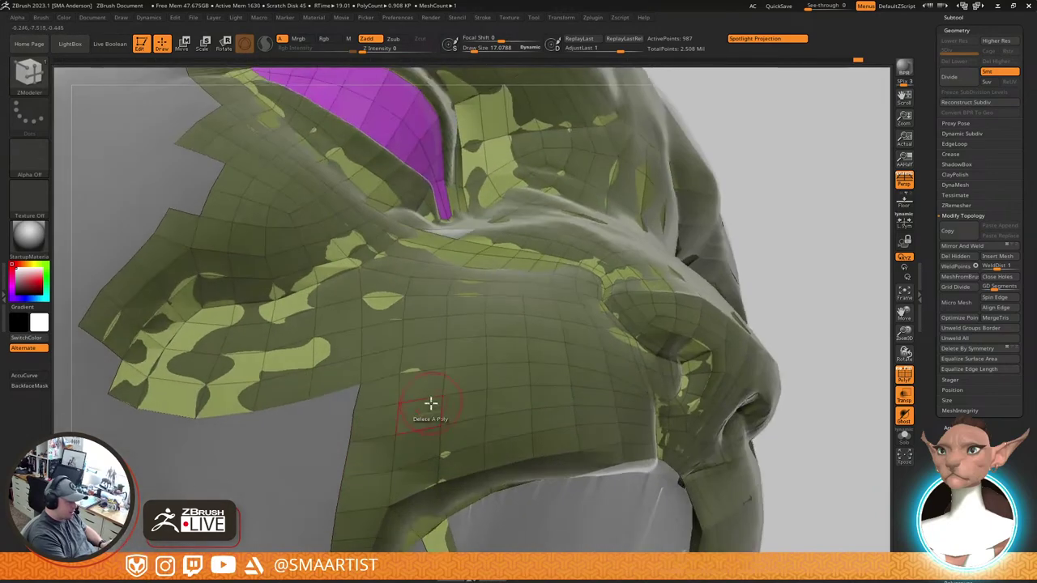
pyautogui.moveTo(441, 478); pyautogui.dragTo(438, 457)
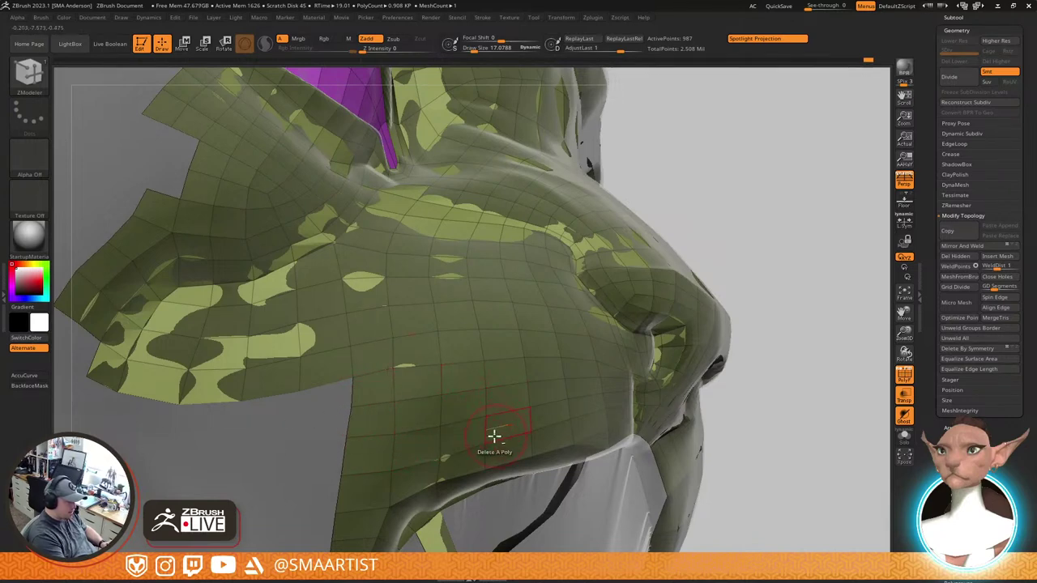
# Reduce the Draw Size to about 3.7 and move the points beside the philtrum down onto the upper lip edge
pyautogui.moveTo(495, 435); pyautogui.dragTo(611, 301, button='right')
pyautogui.press('s')
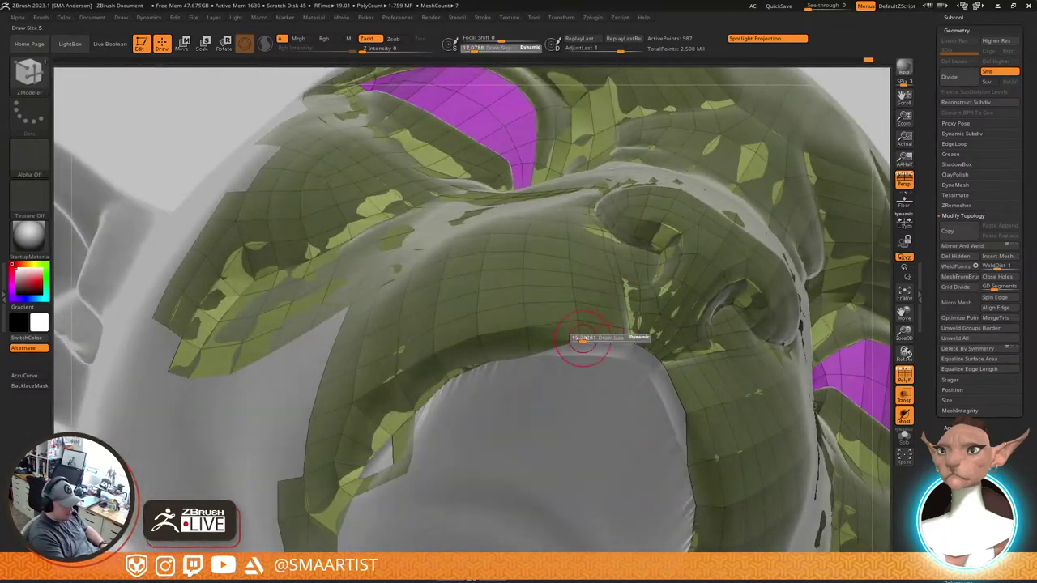
pyautogui.moveTo(585, 338); pyautogui.dragTo(580, 358)
pyautogui.moveTo(580, 354); pyautogui.dragTo(576, 325, button='right')
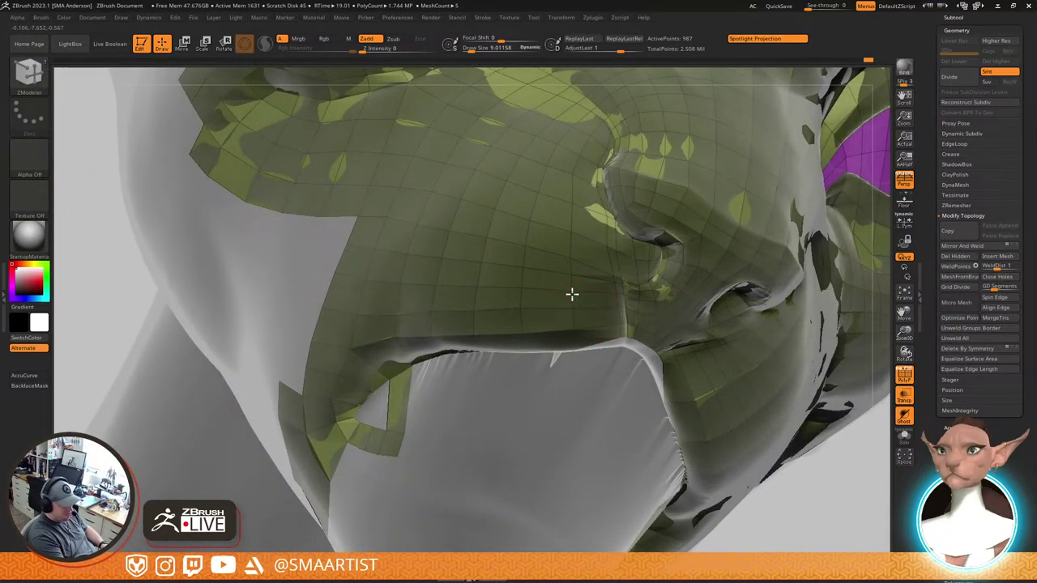
pyautogui.moveTo(616, 262); pyautogui.dragTo(550, 339, button='right')
pyautogui.moveTo(565, 379); pyautogui.dragTo(550, 336, button='right')
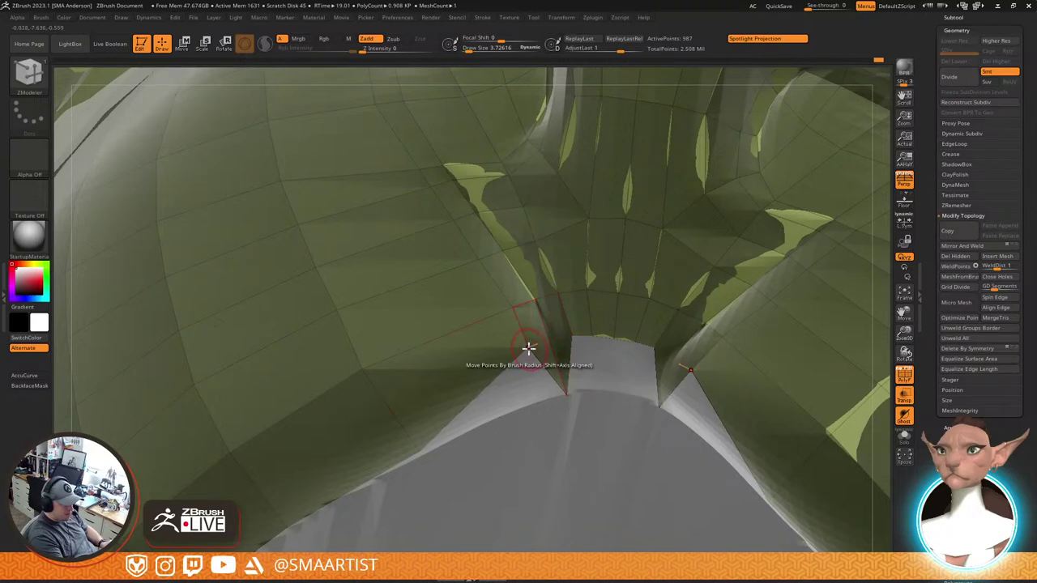
pyautogui.moveTo(528, 349); pyautogui.dragTo(542, 405)
pyautogui.moveTo(573, 395); pyautogui.dragTo(590, 308, button='right')
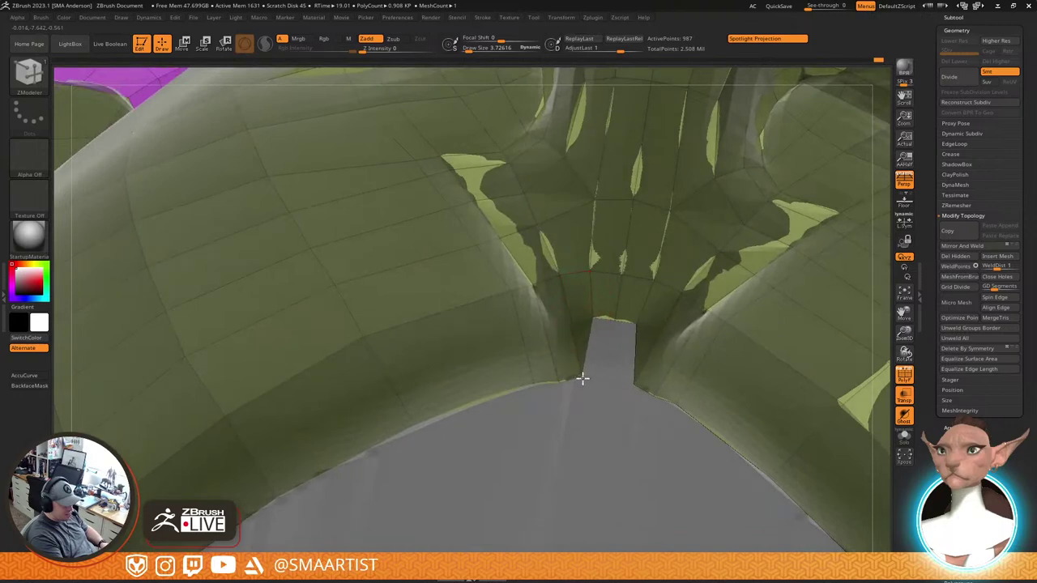
# Close the gap at the centre of the upper lip below the nose, bringing the middle points down to the lip edge
pyautogui.moveTo(594, 322); pyautogui.dragTo(598, 358)
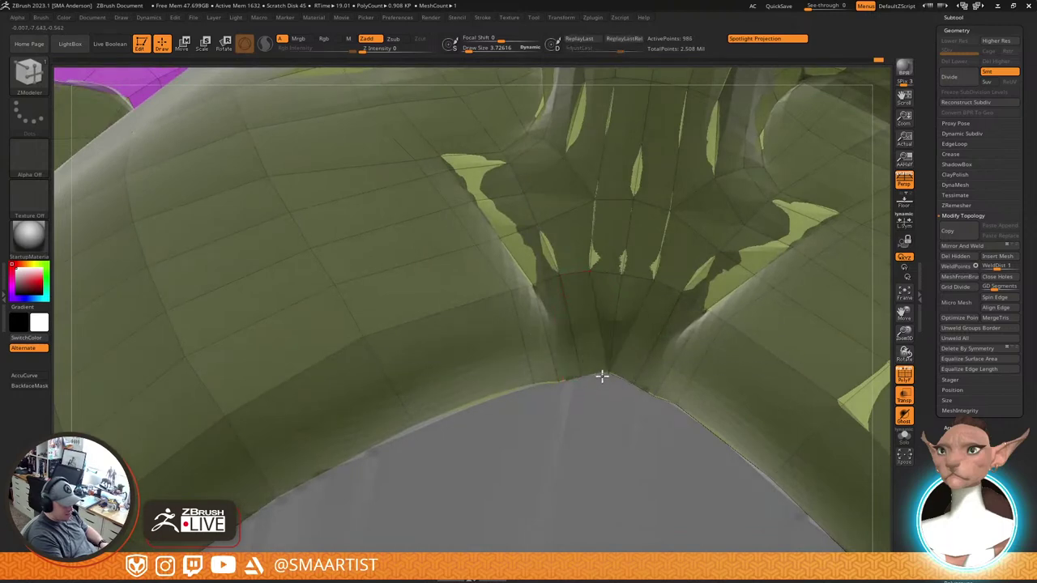
pyautogui.moveTo(609, 360); pyautogui.dragTo(618, 321, button='right')
pyautogui.moveTo(618, 317); pyautogui.dragTo(616, 380)
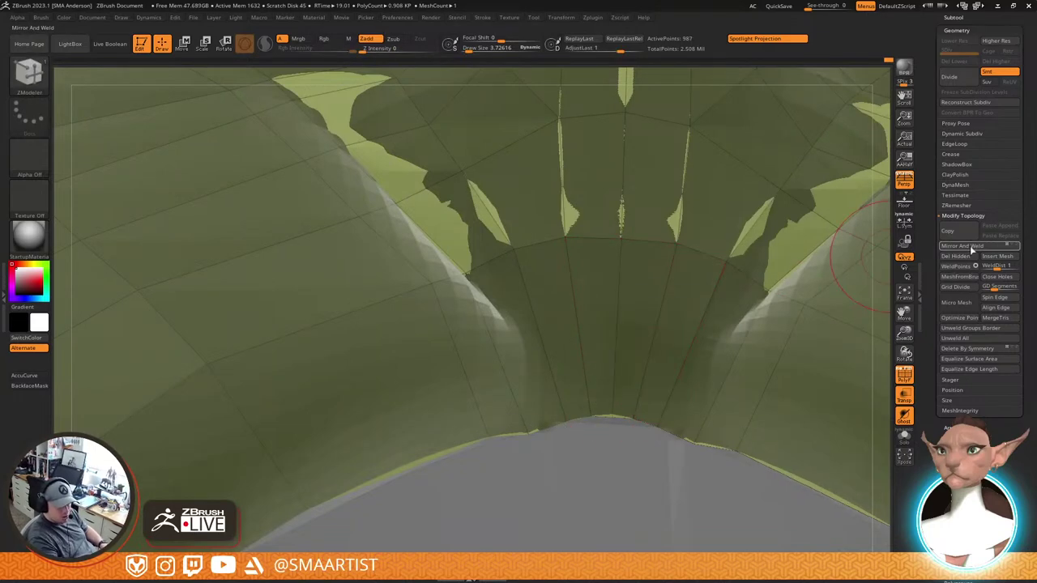
# Set the Draw Size to about 1.5 and fine-tune the spacing of the central points on the upper lip edge
pyautogui.press('s')
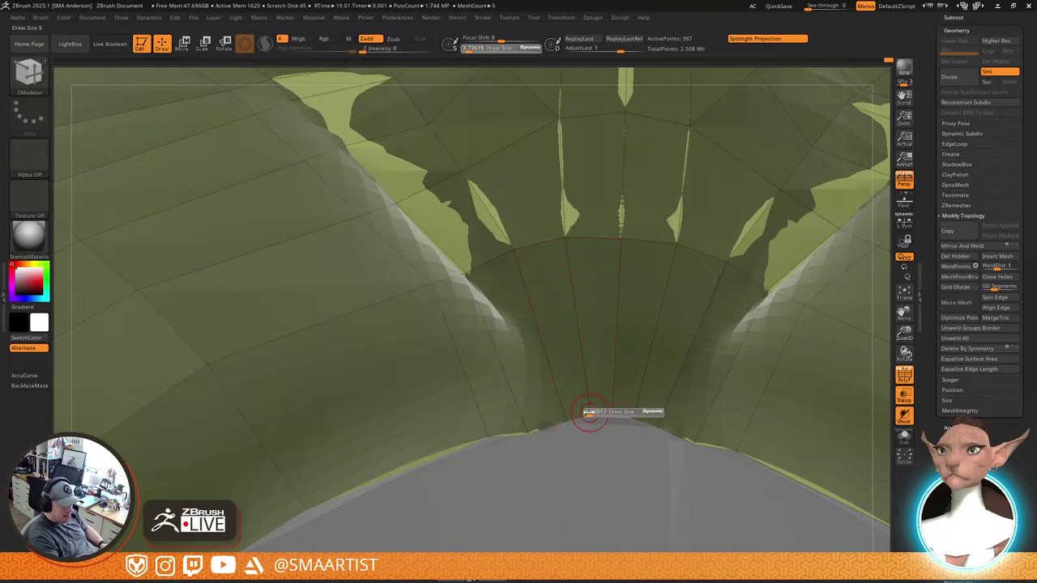
pyautogui.click(589, 413)
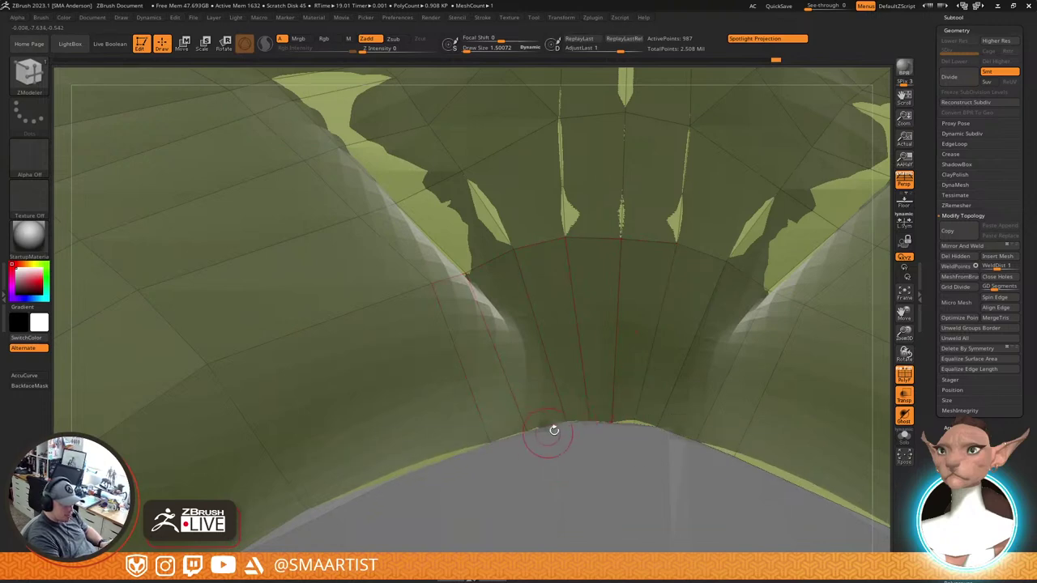
pyautogui.moveTo(625, 430); pyautogui.dragTo(648, 436)
# Switch to the Move brush and nudge the lip-edge points below the nose at Draw Sizes of about 9 and 3.7
pyautogui.keyDown('ctrl'); pyautogui.moveTo(648, 436); pyautogui.dragTo(594, 371, button='right'); pyautogui.keyUp('ctrl')
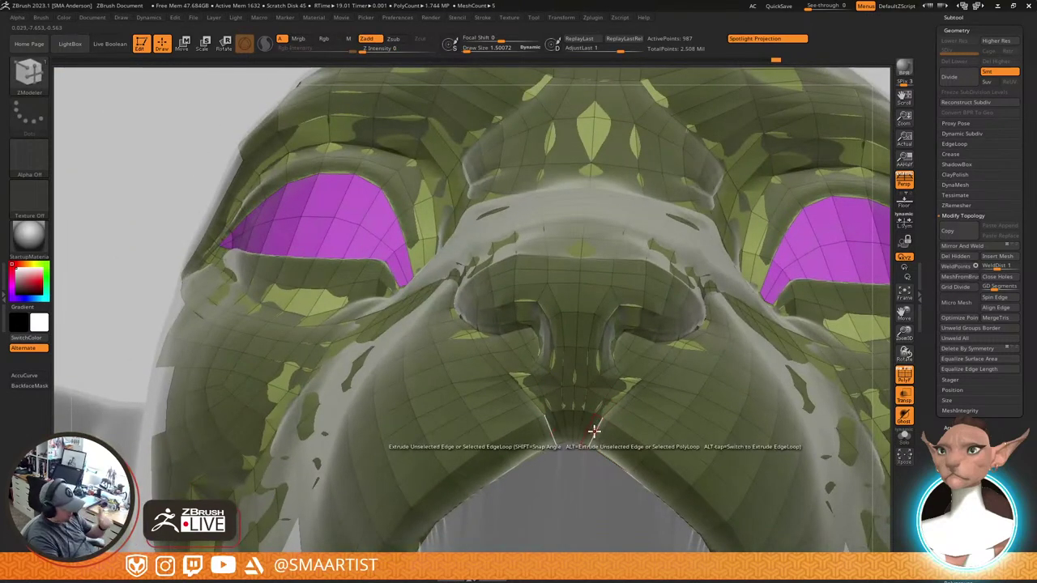
pyautogui.press('b')
pyautogui.press('m')
pyautogui.press('v')
pyautogui.keyDown('ctrl'); pyautogui.moveTo(581, 442); pyautogui.dragTo(574, 495, button='right'); pyautogui.keyUp('ctrl')
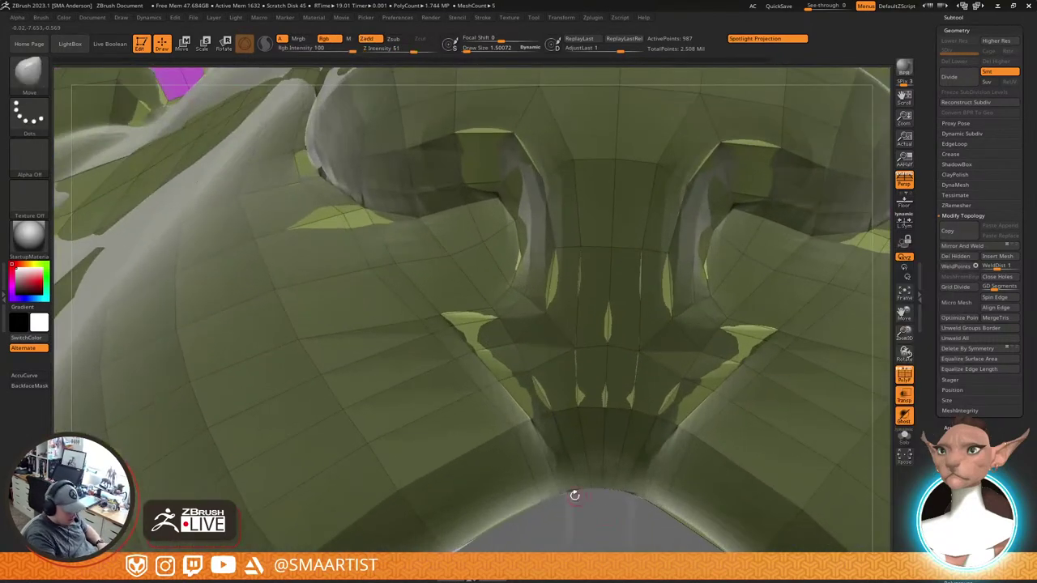
pyautogui.press('s')
pyautogui.moveTo(565, 495); pyautogui.dragTo(549, 501)
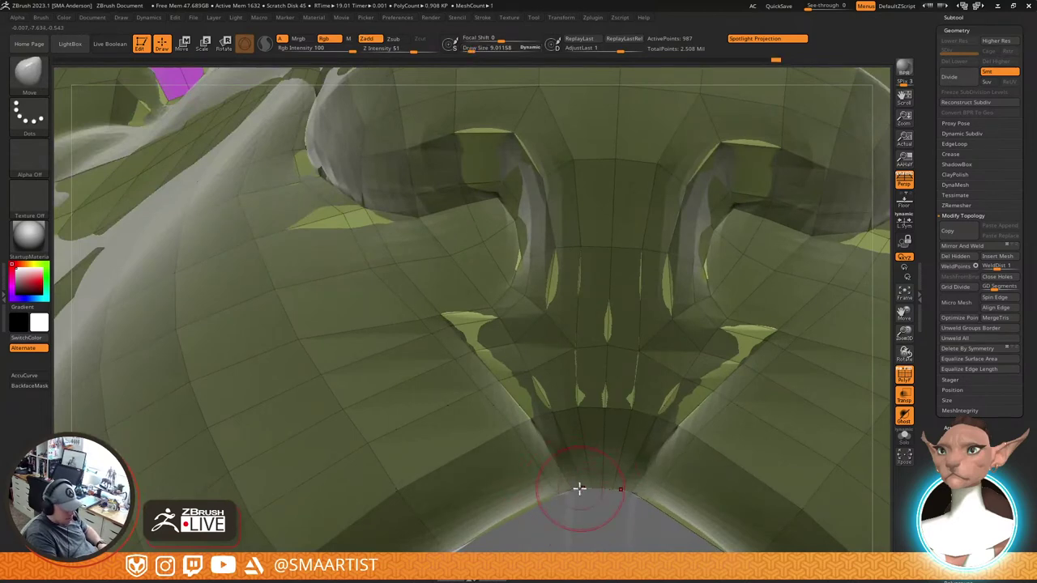
pyautogui.press('s')
pyautogui.moveTo(579, 489); pyautogui.dragTo(576, 489)
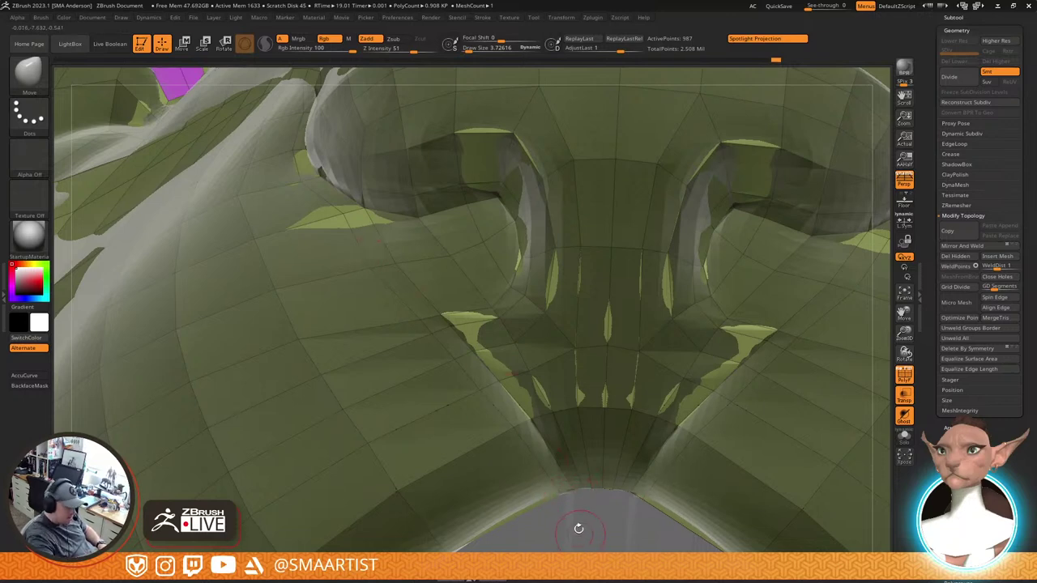
pyautogui.press(']')
pyautogui.press(']')
pyautogui.press(']')
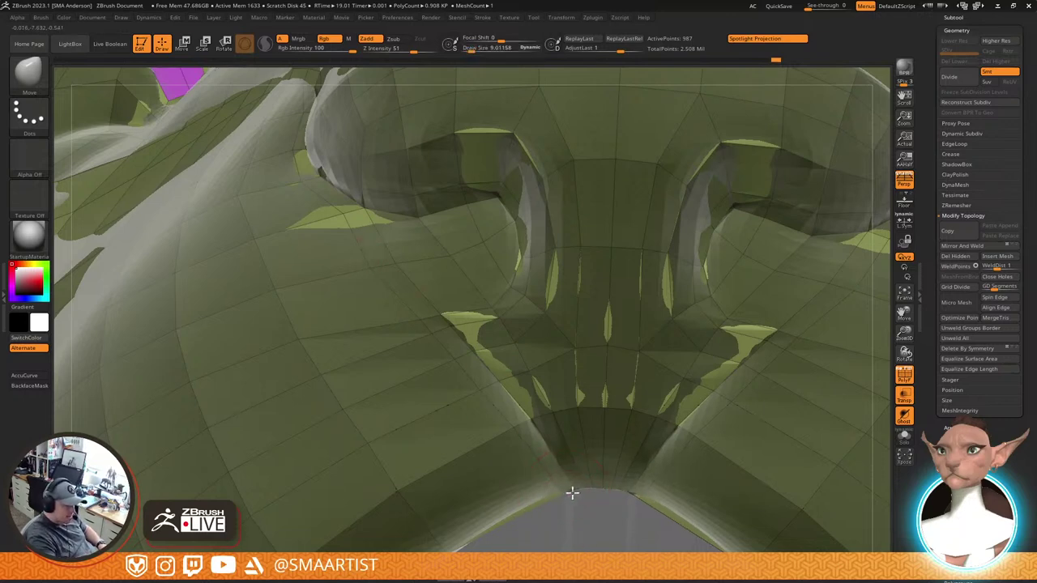
pyautogui.keyDown('ctrl'); pyautogui.moveTo(624, 448); pyautogui.dragTo(623, 358, button='right'); pyautogui.keyUp('ctrl')
pyautogui.moveTo(623, 358); pyautogui.dragTo(669, 375, button='right')
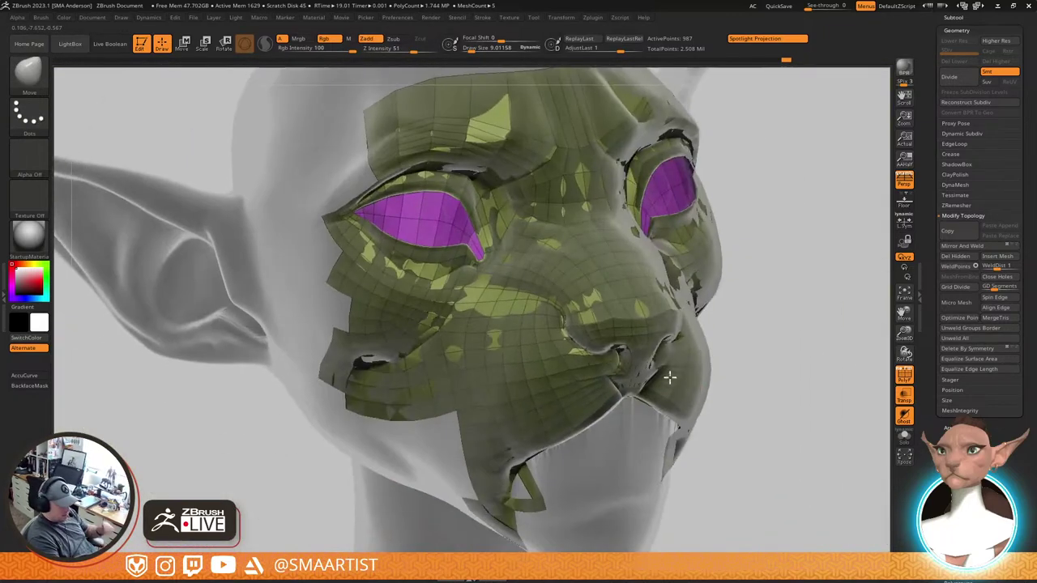
# Increase the Draw Size to about 7.7 and fit the philtrum mesh between the nostrils and upper lip with the Move brush
pyautogui.press('space')
pyautogui.moveTo(670, 281)
pyautogui.mouseDown(button='right')
pyautogui.moveTo(616, 343)
pyautogui.moveTo(613, 363)
pyautogui.moveTo(679, 316)
pyautogui.moveTo(634, 285)
pyautogui.moveTo(673, 294)
pyautogui.moveTo(632, 293)
pyautogui.moveTo(694, 400)
pyautogui.moveTo(715, 331)
pyautogui.moveTo(697, 321)
pyautogui.moveTo(706, 329)
pyautogui.moveTo(695, 300)
pyautogui.moveTo(675, 360)
pyautogui.moveTo(690, 331)
pyautogui.moveTo(699, 345)
pyautogui.moveTo(636, 342)
pyautogui.moveTo(613, 365)
pyautogui.moveTo(607, 394)
pyautogui.moveTo(582, 368)
pyautogui.mouseUp(button='right')
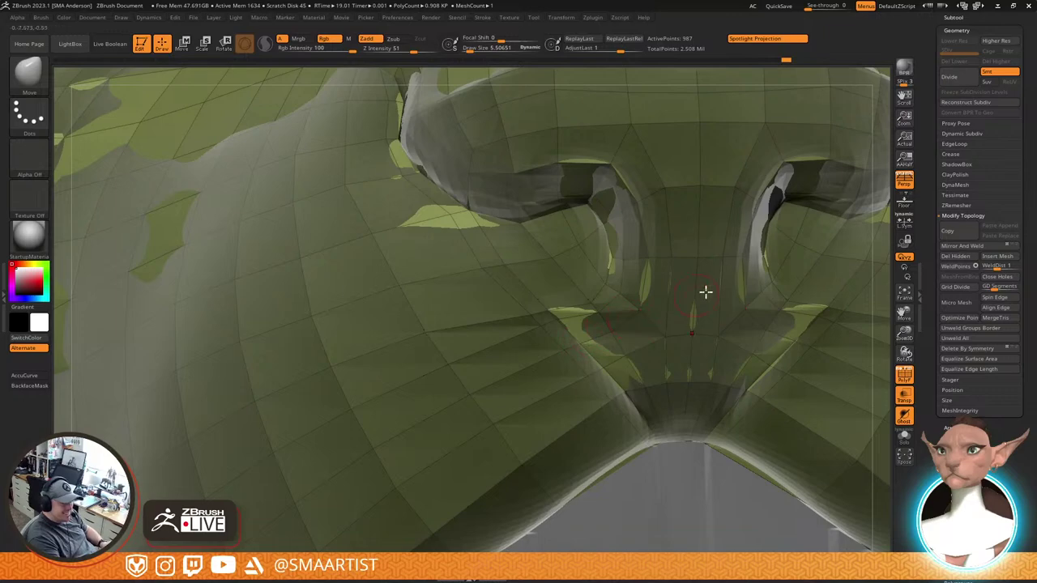
pyautogui.moveTo(699, 316); pyautogui.dragTo(595, 354, button='right')
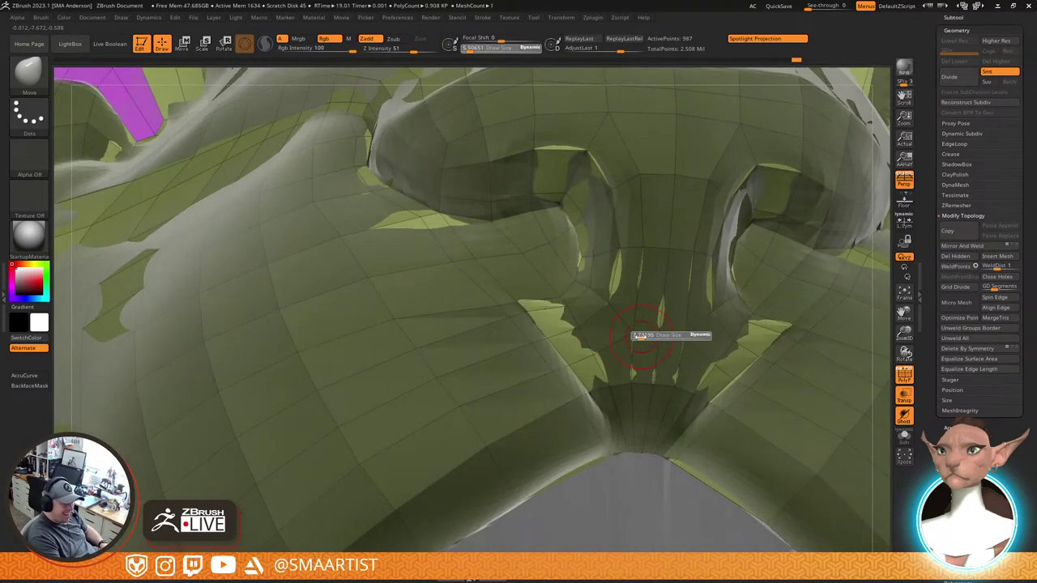
pyautogui.moveTo(641, 337); pyautogui.dragTo(644, 342)
pyautogui.moveTo(664, 335); pyautogui.dragTo(627, 401, button='right')
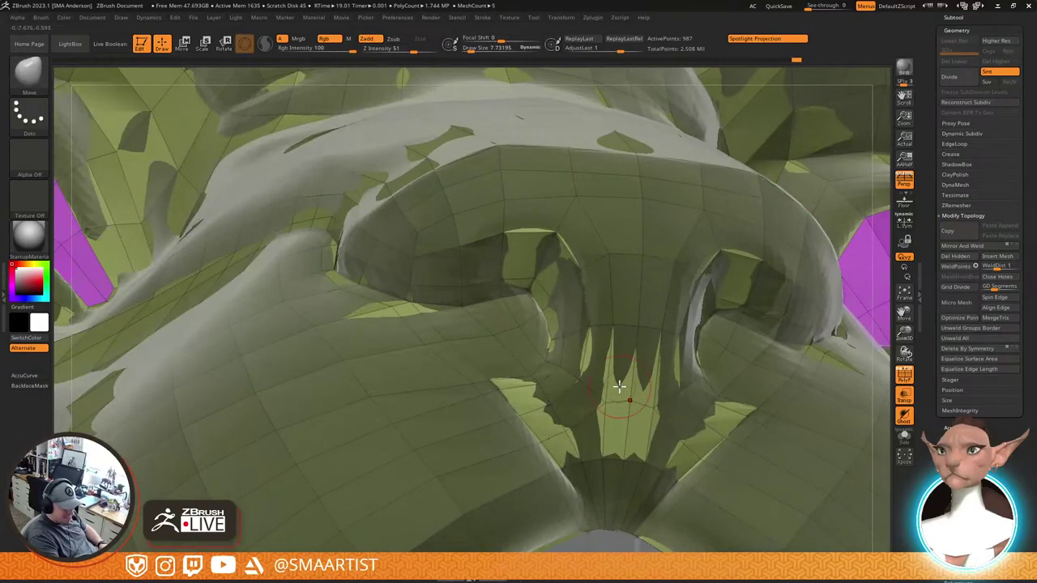
pyautogui.moveTo(605, 399)
pyautogui.mouseDown(button='right')
pyautogui.moveTo(665, 400)
pyautogui.moveTo(675, 378)
pyautogui.moveTo(621, 359)
pyautogui.moveTo(636, 361)
pyautogui.moveTo(600, 405)
pyautogui.mouseUp(button='right')
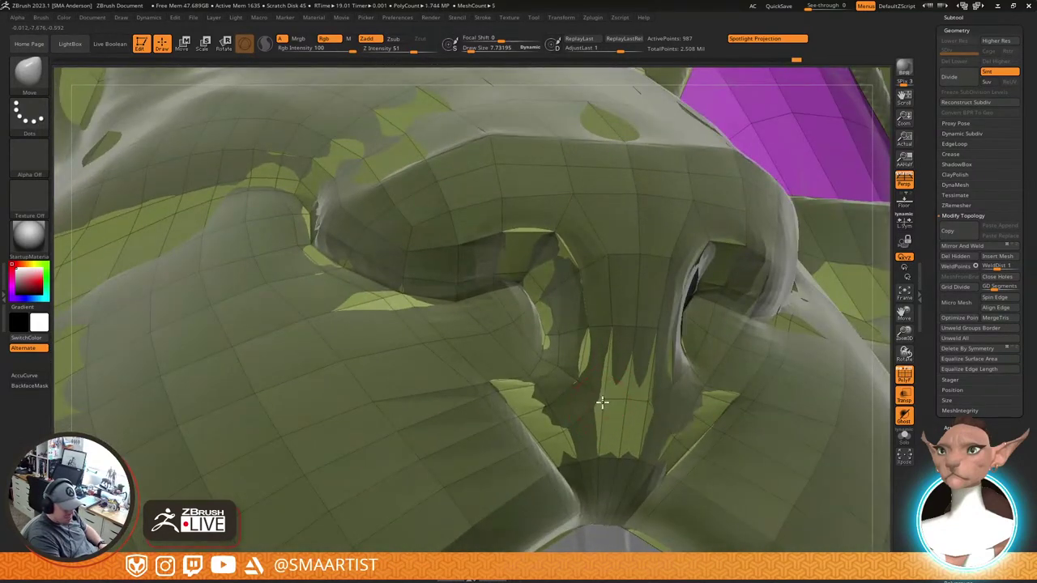
# Check the muzzle's fit with the wireframe hidden and shown, and isolate the retopology mesh to inspect it on its own
pyautogui.hotkey('shift', 'f')
pyautogui.moveTo(718, 440); pyautogui.dragTo(678, 338, button='right')
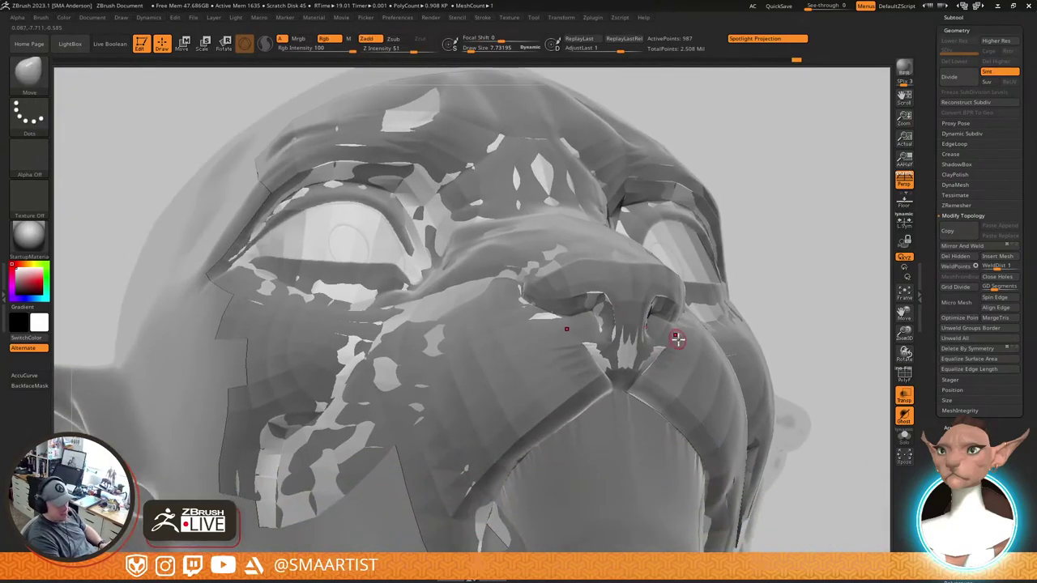
pyautogui.hotkey('shift', 'f')
pyautogui.moveTo(795, 301)
pyautogui.mouseDown(button='right')
pyautogui.moveTo(783, 297)
pyautogui.moveTo(791, 294)
pyautogui.mouseUp(button='right')
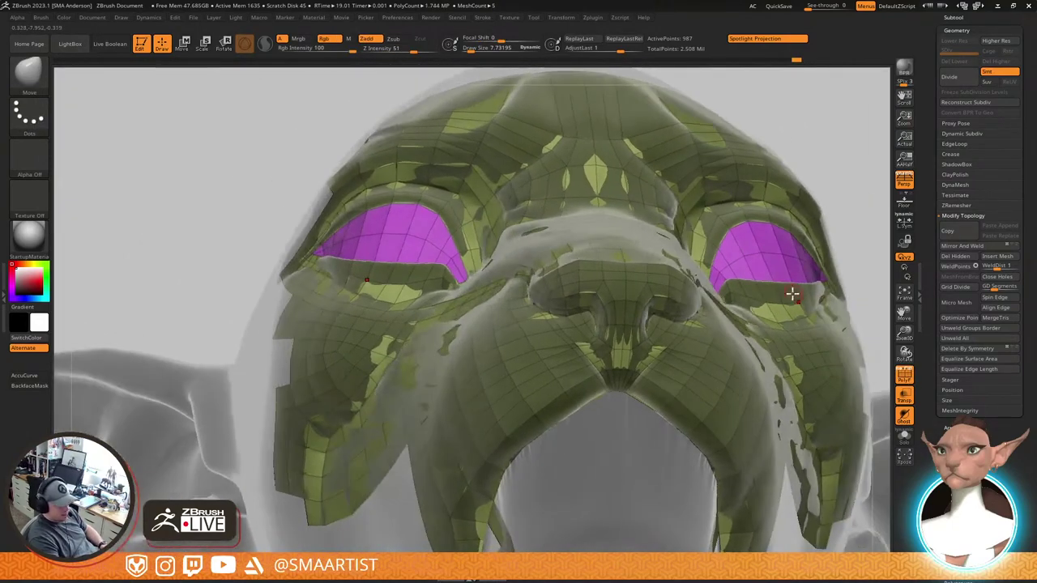
pyautogui.moveTo(667, 389); pyautogui.dragTo(625, 336, button='right')
pyautogui.moveTo(625, 380)
pyautogui.mouseDown(button='right')
pyautogui.moveTo(674, 375)
pyautogui.moveTo(618, 384)
pyautogui.mouseUp(button='right')
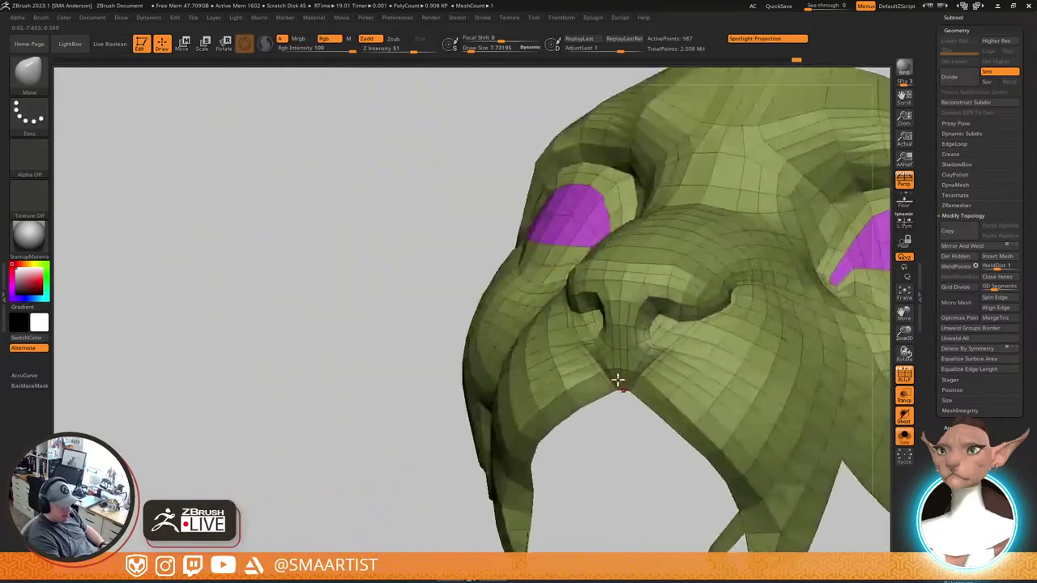
# Preview the isolated face mesh with Dynamic Subdivision and examine its smoothed surface with and without the wireframe
pyautogui.press('d')
pyautogui.hotkey('shift', 'f')
pyautogui.moveTo(698, 347)
pyautogui.mouseDown(button='right')
pyautogui.moveTo(671, 343)
pyautogui.moveTo(716, 366)
pyautogui.mouseUp(button='right')
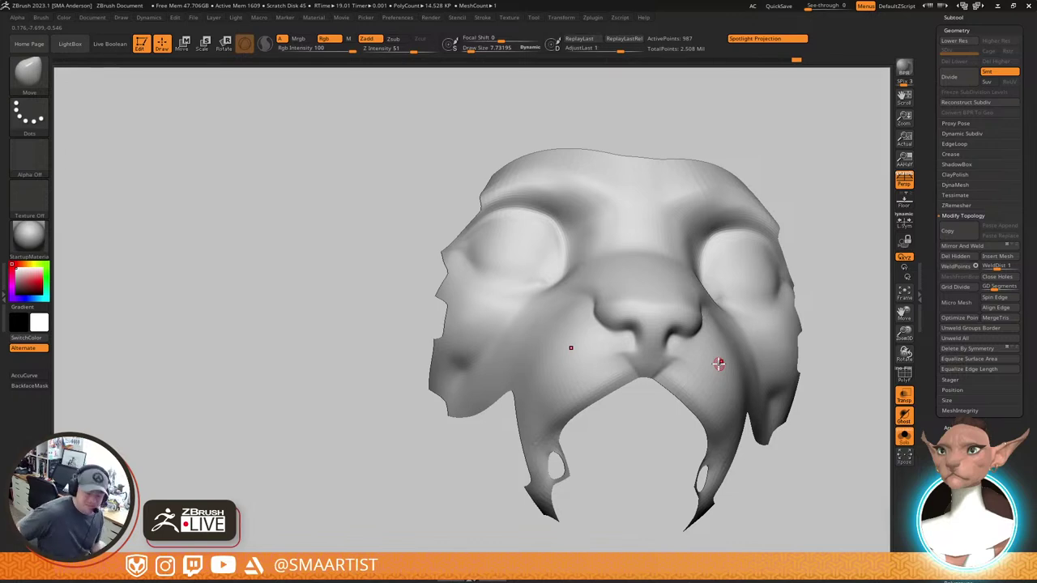
pyautogui.moveTo(719, 364)
pyautogui.mouseDown(button='right')
pyautogui.moveTo(649, 359)
pyautogui.moveTo(664, 377)
pyautogui.mouseUp(button='right')
pyautogui.hotkey('shift', 'f')
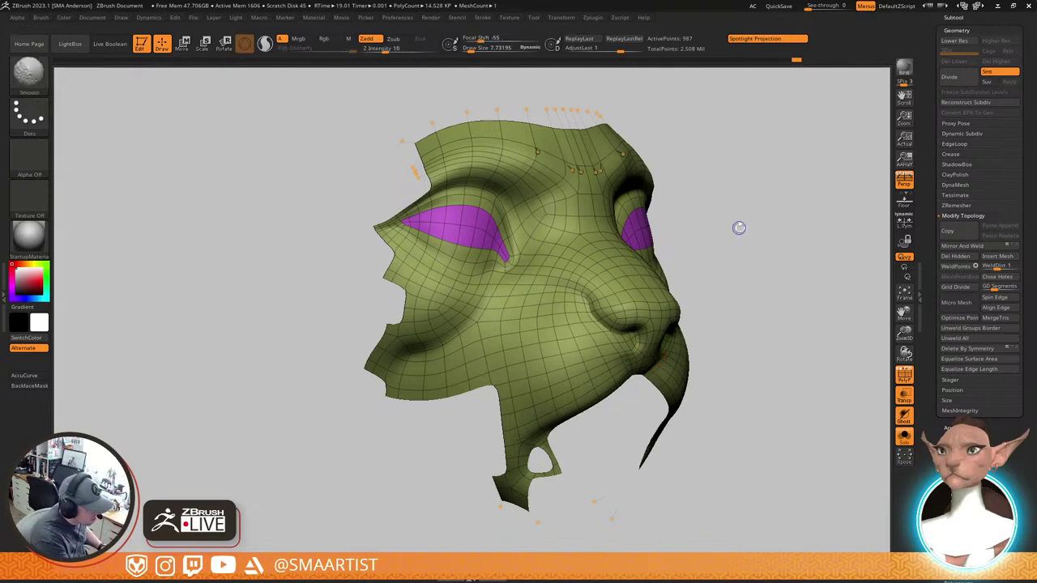
pyautogui.hotkey('shift', 'f')
pyautogui.moveTo(739, 229); pyautogui.dragTo(816, 269)
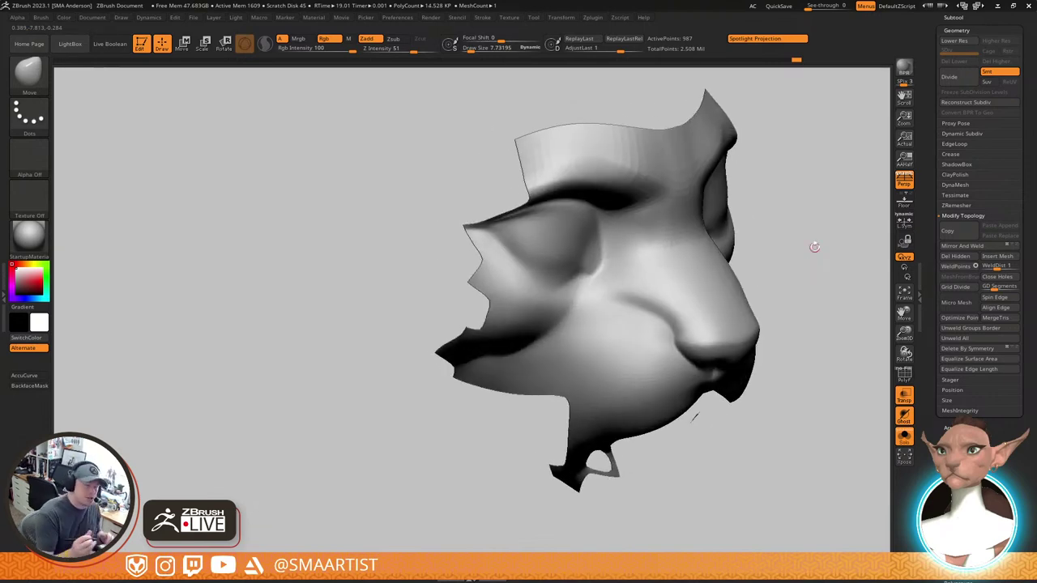
pyautogui.moveTo(656, 225); pyautogui.dragTo(687, 261, button='right')
# Examine the lip edges and the underside of the muzzle, and compare them with the unsubdivided wireframe mesh
pyautogui.hotkey('shift', 'f')
pyautogui.hotkey('shift', 'f')
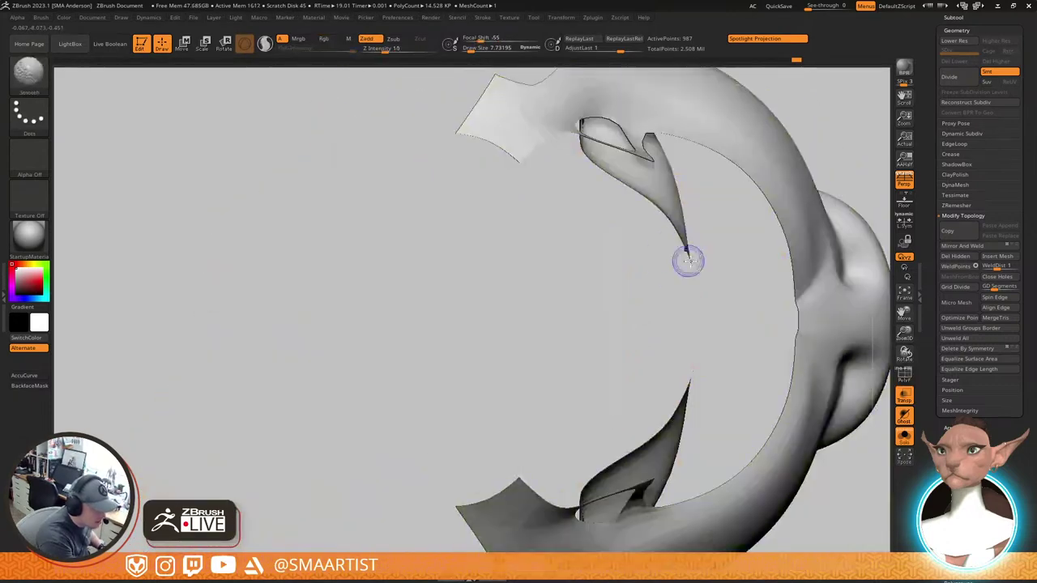
pyautogui.moveTo(751, 192); pyautogui.dragTo(704, 466, button='right')
pyautogui.moveTo(649, 275); pyautogui.dragTo(689, 241, button='right')
pyautogui.hotkey('shift', 'f')
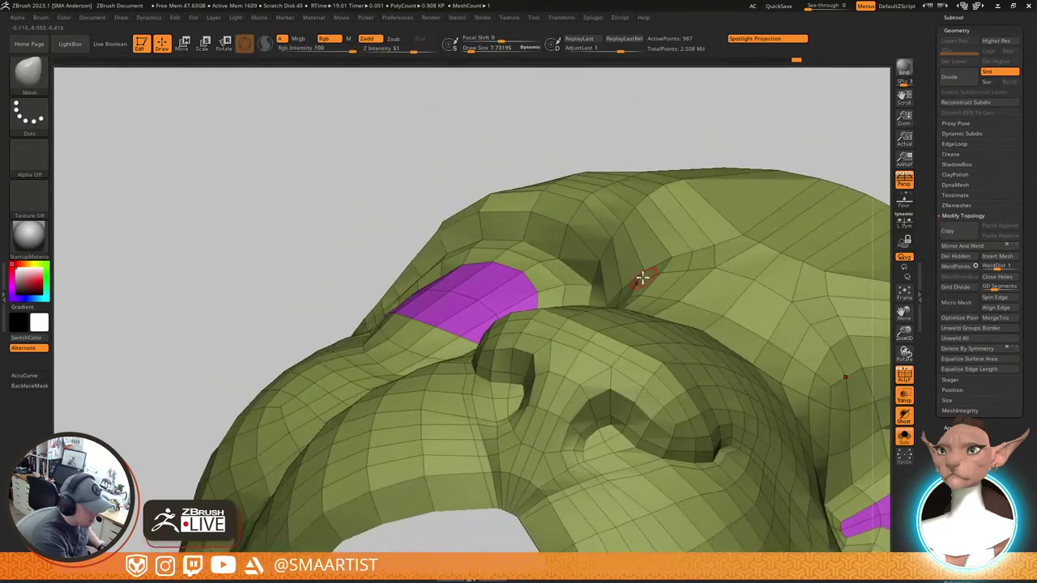
pyautogui.moveTo(645, 300)
pyautogui.mouseDown(button='right')
pyautogui.moveTo(621, 293)
pyautogui.moveTo(641, 301)
pyautogui.moveTo(632, 324)
pyautogui.moveTo(637, 302)
pyautogui.moveTo(655, 324)
pyautogui.moveTo(650, 315)
pyautogui.moveTo(711, 273)
pyautogui.moveTo(706, 247)
pyautogui.moveTo(770, 308)
pyautogui.moveTo(738, 354)
pyautogui.moveTo(697, 261)
pyautogui.moveTo(690, 331)
pyautogui.moveTo(688, 308)
pyautogui.moveTo(660, 301)
pyautogui.mouseUp(button='right')
# Show the Dynamic Subdivision preview again and examine the brow, nose bridge and eye areas with and without the wireframe
pyautogui.press('d')
pyautogui.hotkey('shift', 'f')
pyautogui.moveTo(770, 382)
pyautogui.keyDown('ctrl'); pyautogui.mouseDown(button='right')
pyautogui.moveTo(787, 290)
pyautogui.moveTo(711, 277)
pyautogui.moveTo(706, 308)
pyautogui.moveTo(664, 294)
pyautogui.moveTo(676, 220)
pyautogui.mouseUp(button='right'); pyautogui.keyUp('ctrl')
pyautogui.hotkey('shift', 'f')
pyautogui.moveTo(664, 264); pyautogui.dragTo(664, 254, button='right')
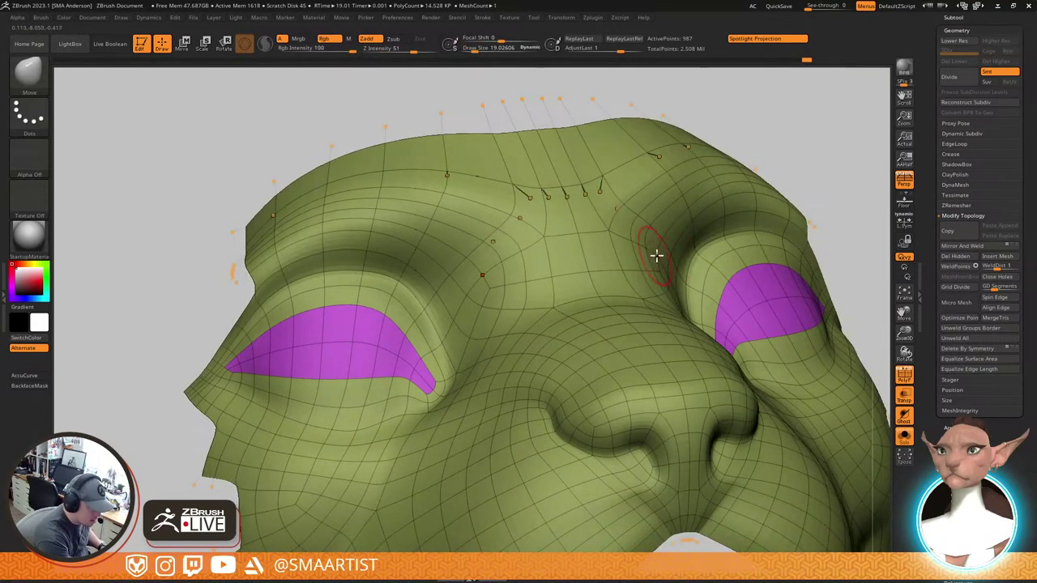
pyautogui.moveTo(671, 273); pyautogui.dragTo(646, 257, button='right')
pyautogui.hotkey('shift', 'f')
pyautogui.moveTo(659, 284)
pyautogui.mouseDown(button='right')
pyautogui.moveTo(678, 352)
pyautogui.moveTo(648, 294)
pyautogui.mouseUp(button='right')
pyautogui.moveTo(648, 294)
pyautogui.mouseDown(button='right')
pyautogui.moveTo(658, 342)
pyautogui.moveTo(678, 358)
pyautogui.moveTo(676, 291)
pyautogui.moveTo(705, 384)
pyautogui.moveTo(737, 405)
pyautogui.moveTo(730, 337)
pyautogui.moveTo(746, 338)
pyautogui.mouseUp(button='right')
pyautogui.scroll(5, 729, 335)
pyautogui.hotkey('shift', 'f')
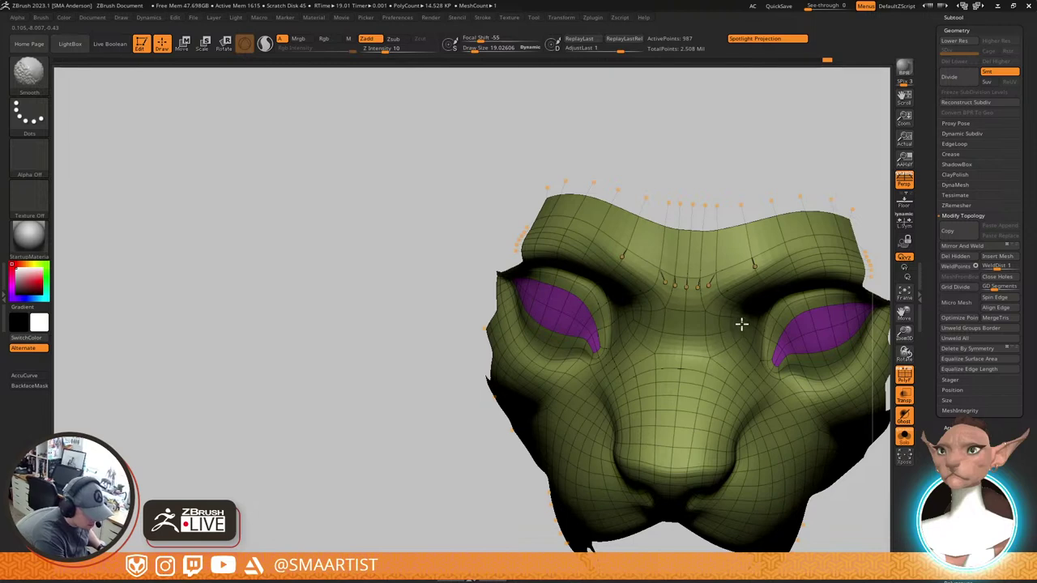
# Examine the whole smoothed face mesh from a distance without its wireframe, from the front and from a three-quarter angle
pyautogui.scroll(-5, 771, 351)
pyautogui.hotkey('shift', 'f')
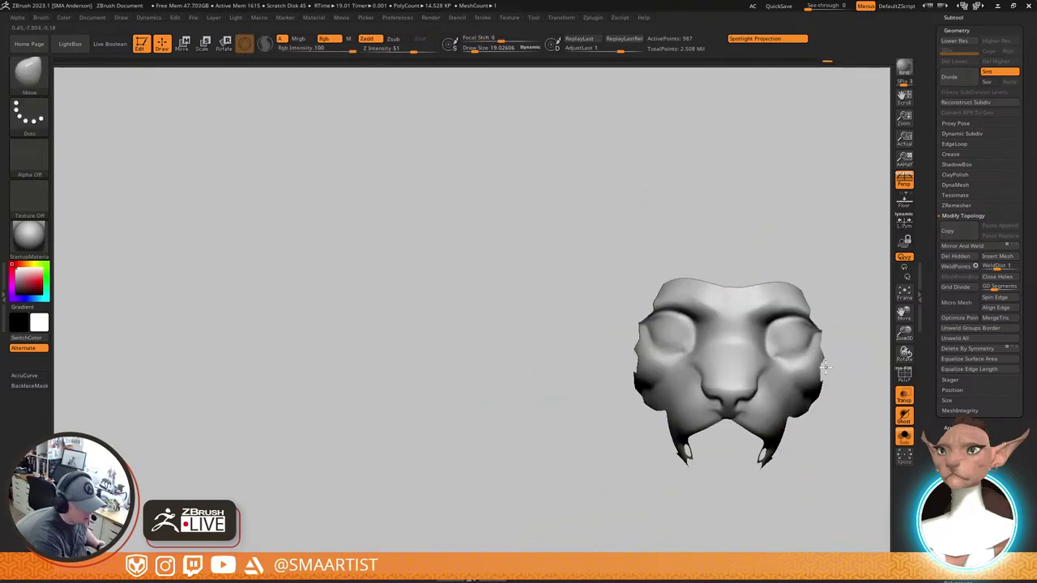
pyautogui.moveTo(815, 359); pyautogui.dragTo(775, 316)
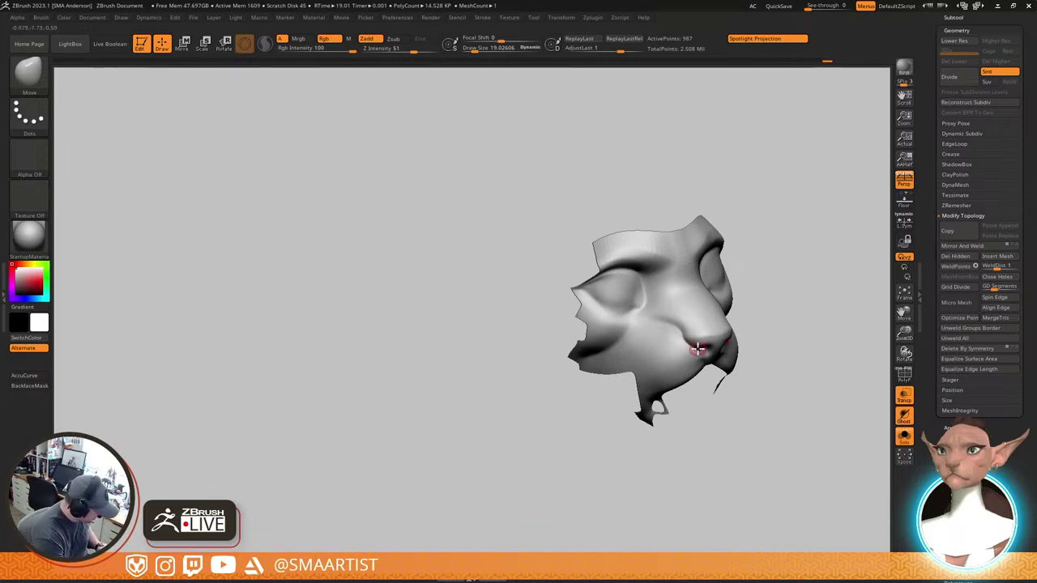
# Return to the ZModeler brush, turn off the Dynamic Subdivision preview and show the head sculpt behind the retopology mesh again
pyautogui.press('b')
pyautogui.press('z')
pyautogui.press('m')
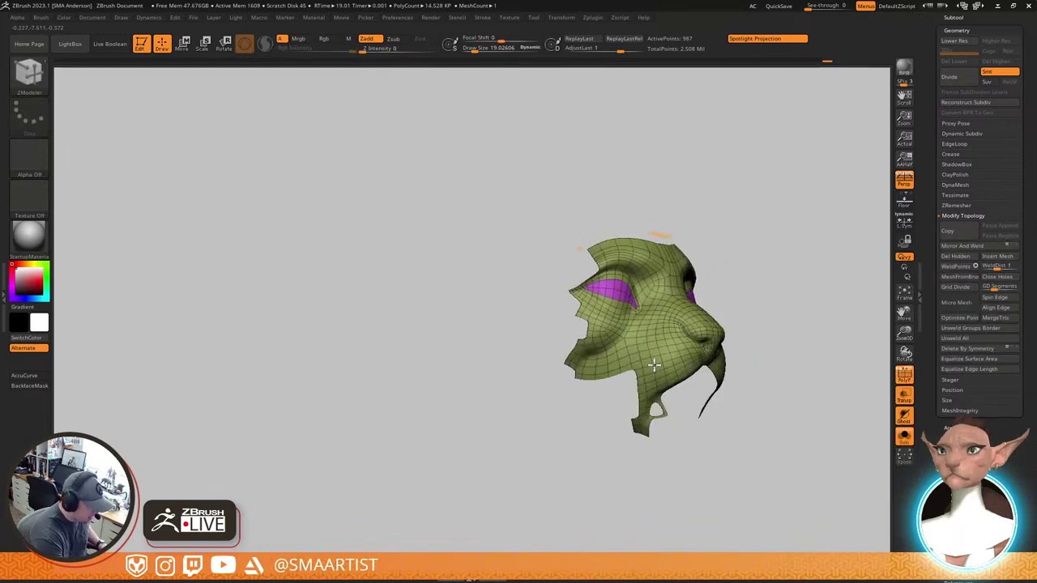
pyautogui.hotkey('shift', 'd')
pyautogui.hotkey('ctrl', 'shift', 's')
pyautogui.keyDown('ctrl'); pyautogui.moveTo(646, 393); pyautogui.dragTo(644, 459, button='right'); pyautogui.keyUp('ctrl')
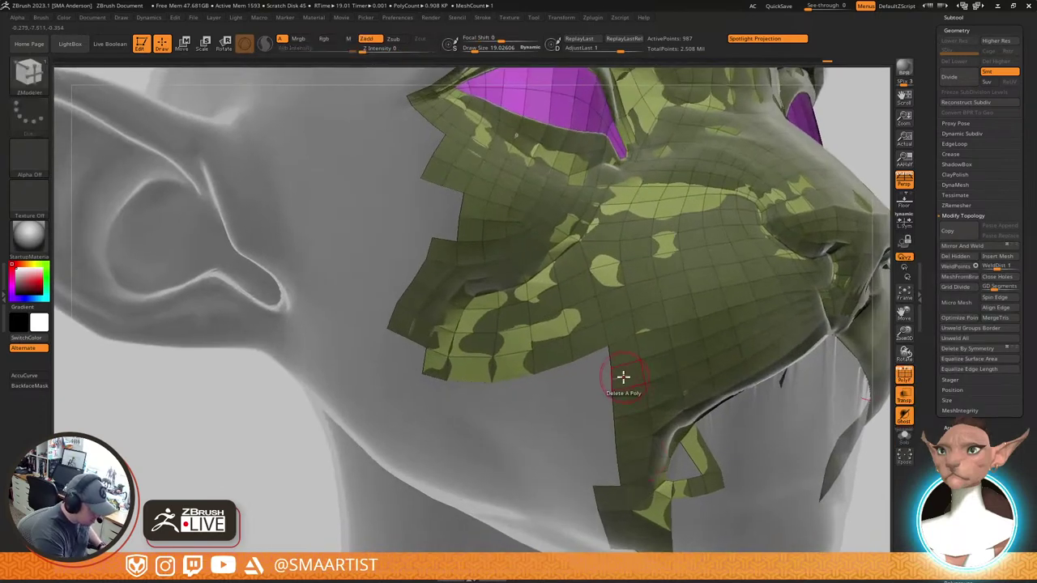
# Review the ZModeler Extrude edge options and examine the gap between the lower cheek and the strip running down beside the mouth
pyautogui.press('space')
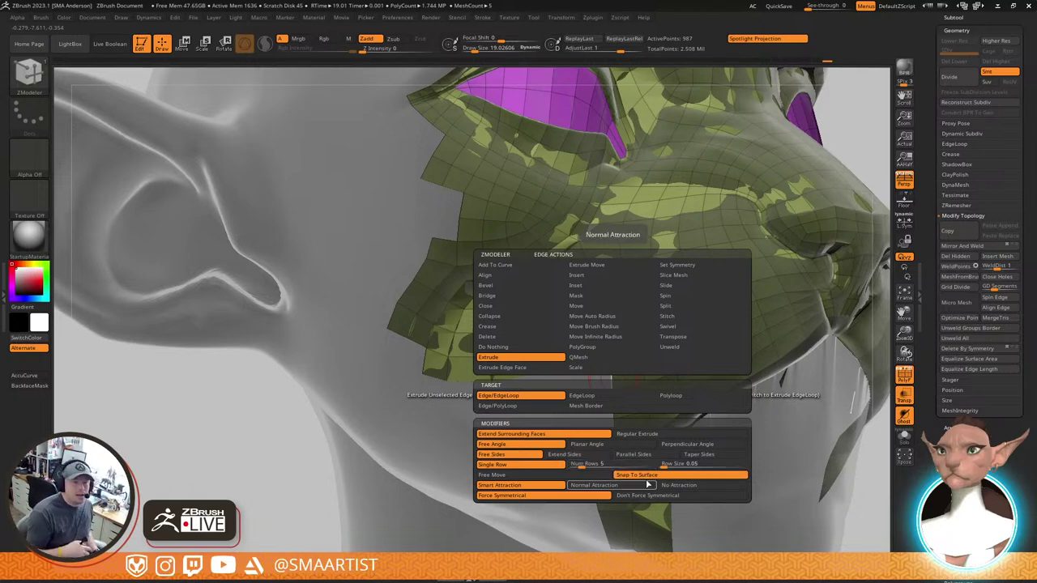
pyautogui.press('space')
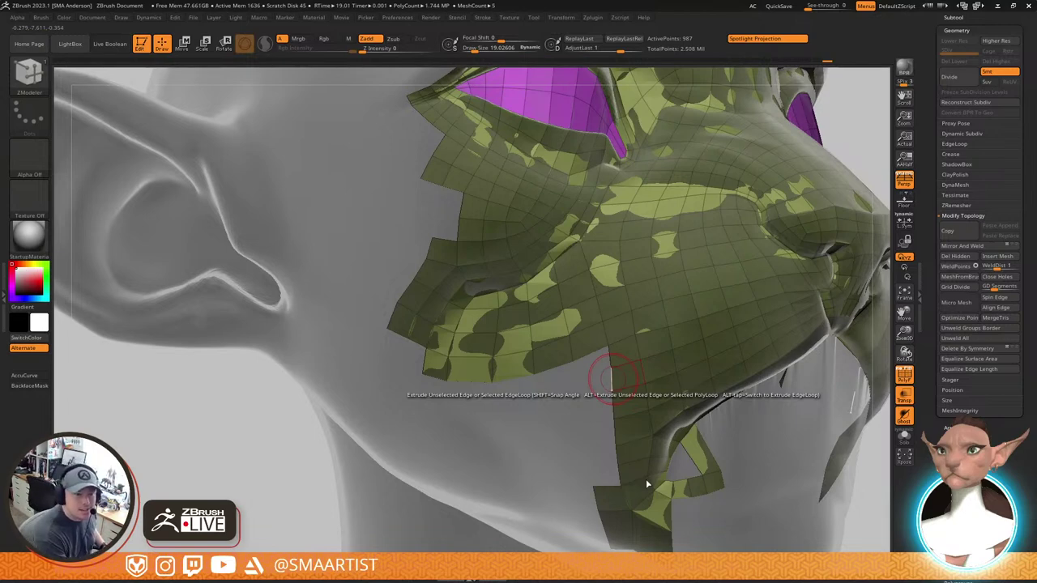
pyautogui.moveTo(702, 345); pyautogui.dragTo(706, 281, button='right')
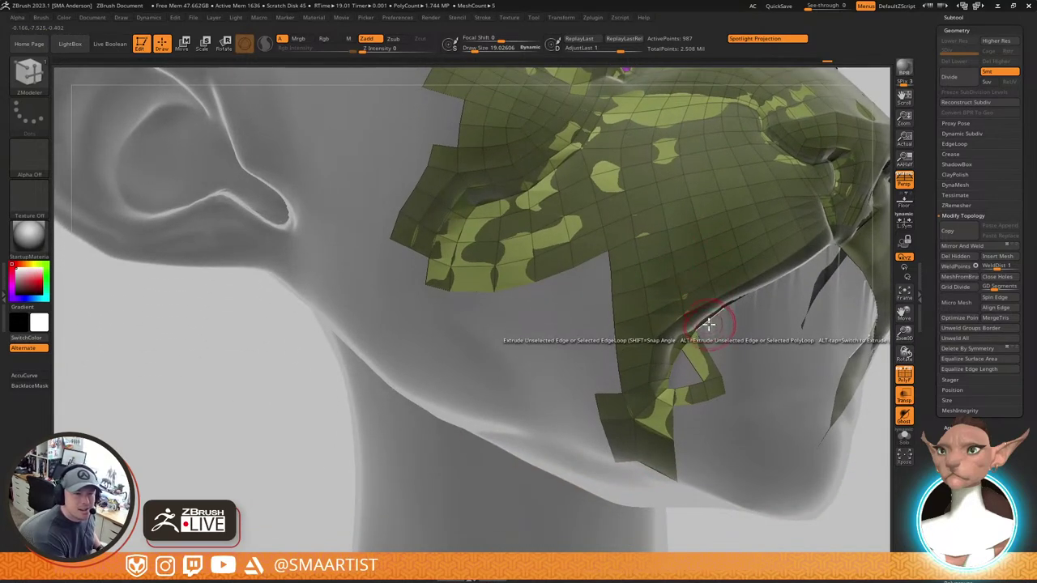
pyautogui.moveTo(709, 324); pyautogui.dragTo(710, 325, button='right')
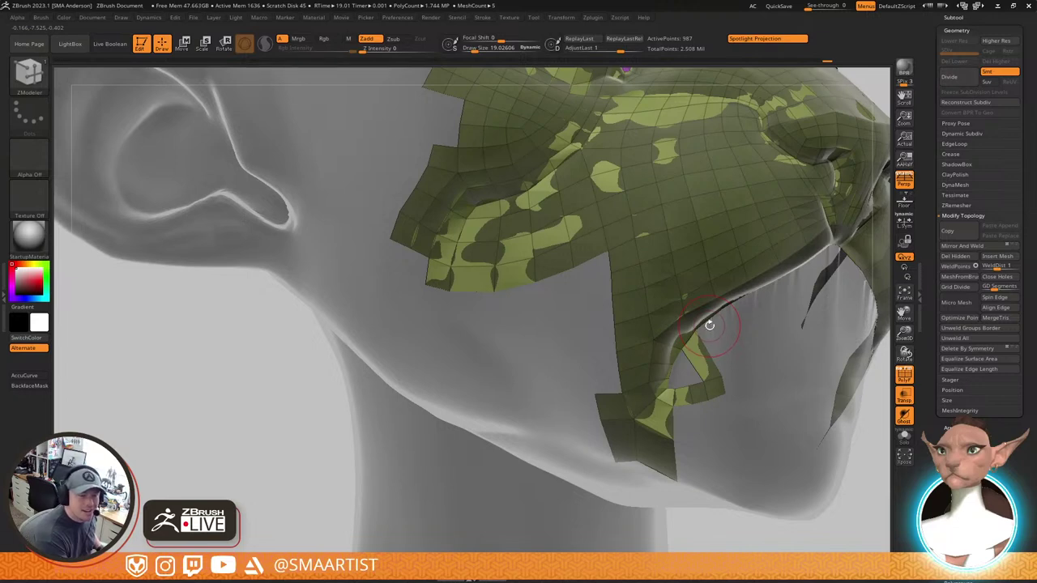
pyautogui.moveTo(720, 363)
pyautogui.mouseDown(button='right')
pyautogui.moveTo(704, 319)
pyautogui.moveTo(711, 296)
pyautogui.moveTo(711, 319)
pyautogui.moveTo(695, 316)
pyautogui.moveTo(666, 350)
pyautogui.moveTo(643, 271)
pyautogui.mouseUp(button='right')
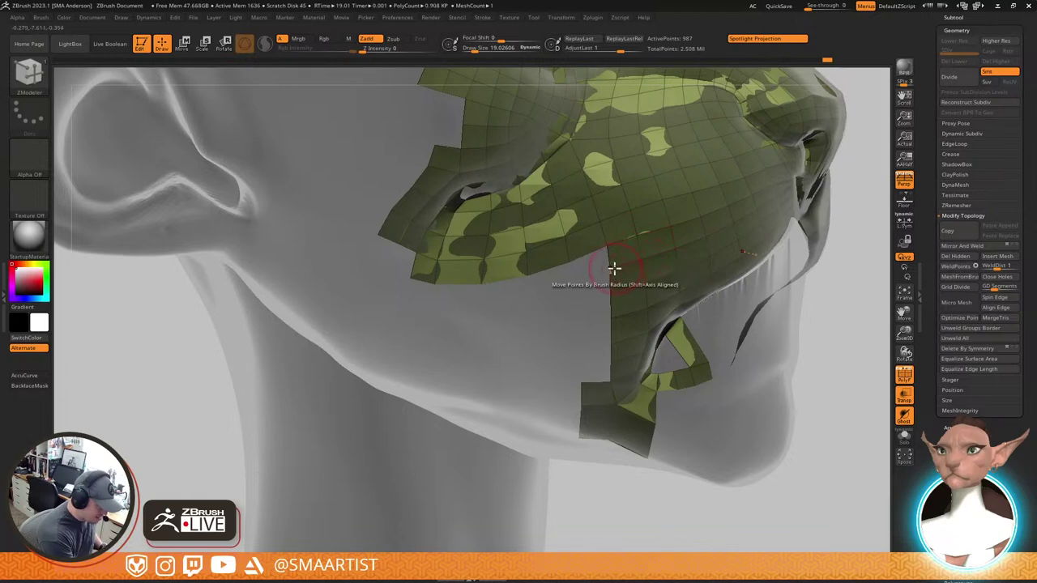
pyautogui.moveTo(620, 286)
pyautogui.mouseDown(button='right')
pyautogui.moveTo(662, 315)
pyautogui.moveTo(662, 294)
pyautogui.moveTo(718, 284)
pyautogui.moveTo(572, 298)
pyautogui.moveTo(587, 348)
pyautogui.mouseUp(button='right')
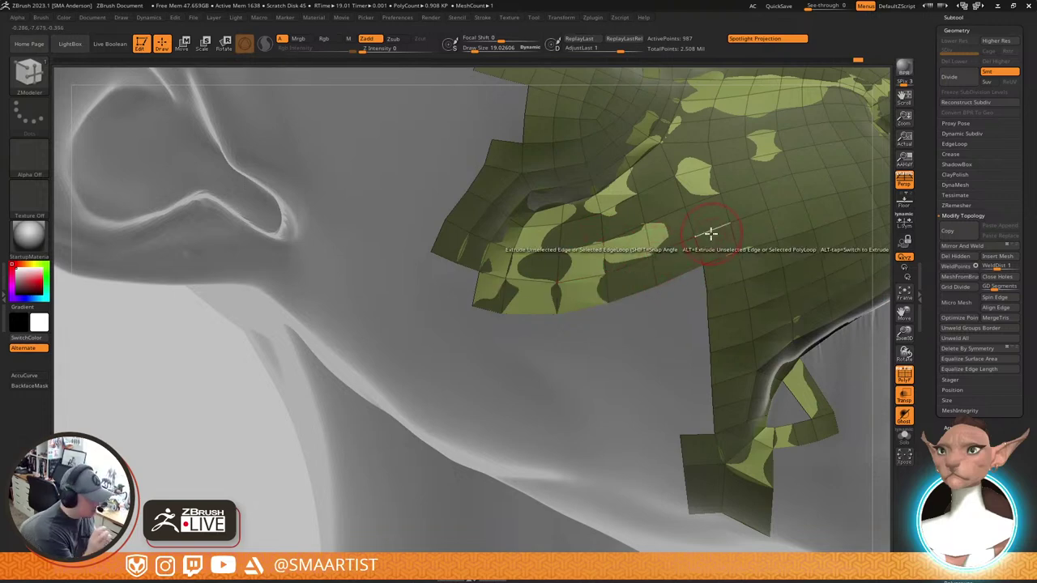
# Adjust the lower cheek border points and extrude a new row of polygons along that border, reducing the Draw Size to about 9
pyautogui.moveTo(702, 292)
pyautogui.mouseDown()
pyautogui.moveTo(694, 299)
pyautogui.moveTo(703, 294)
pyautogui.mouseUp()
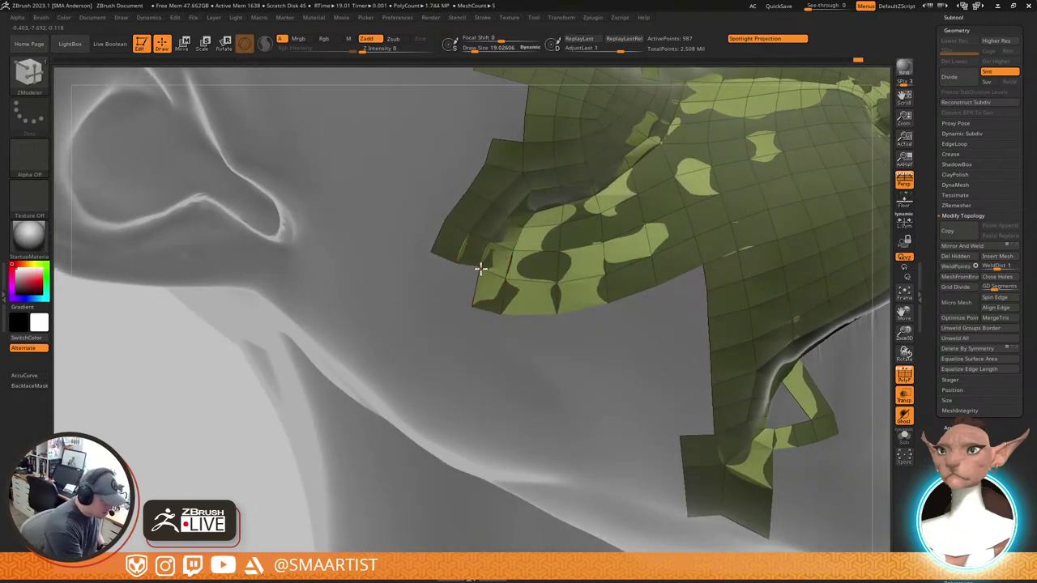
pyautogui.moveTo(506, 279); pyautogui.dragTo(493, 241)
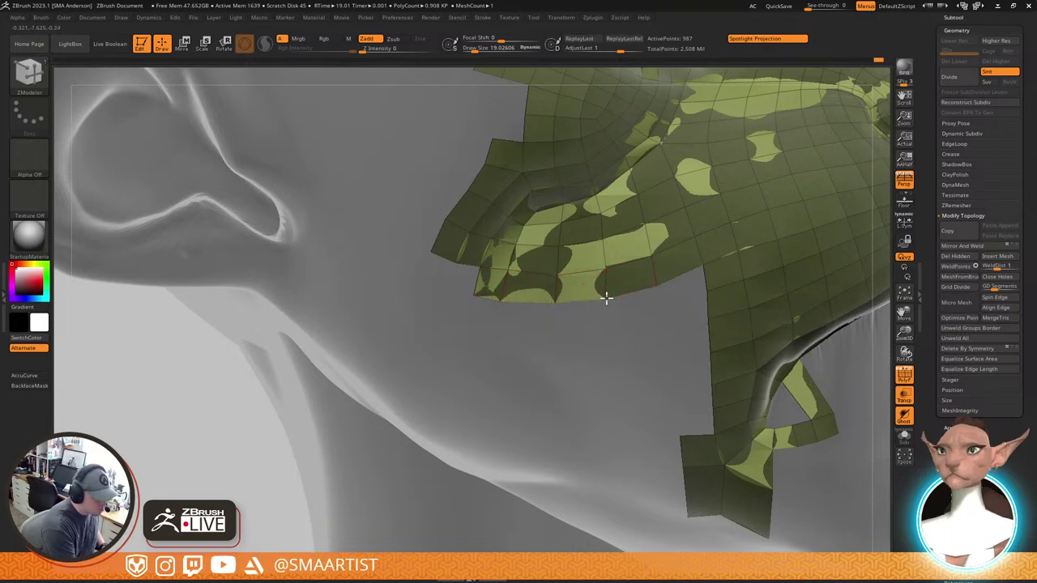
pyautogui.moveTo(640, 292); pyautogui.dragTo(644, 316)
pyautogui.moveTo(682, 279)
pyautogui.mouseDown()
pyautogui.moveTo(687, 301)
pyautogui.moveTo(658, 311)
pyautogui.mouseUp()
pyautogui.press('s')
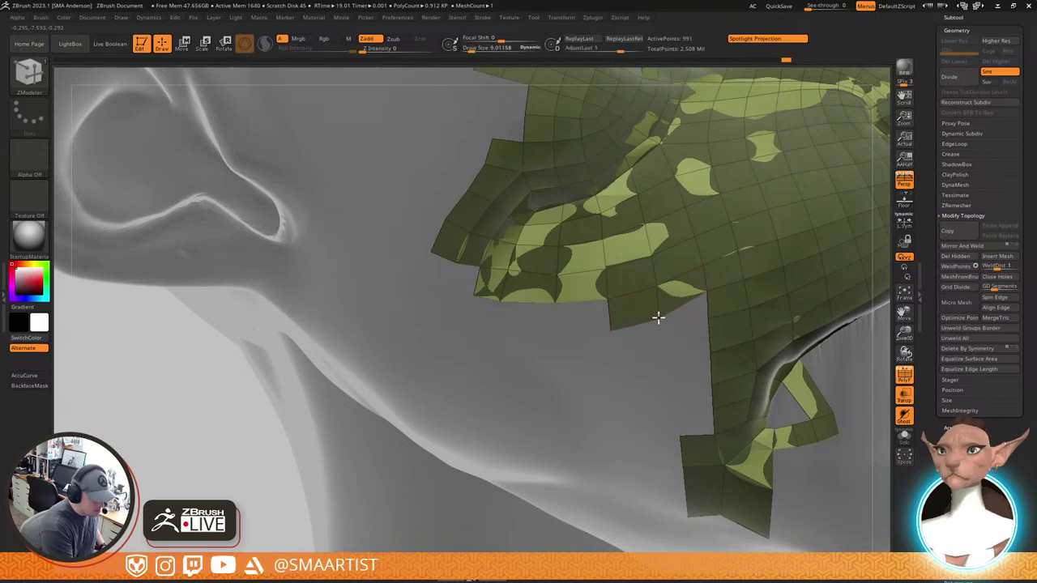
pyautogui.moveTo(608, 316); pyautogui.dragTo(470, 326)
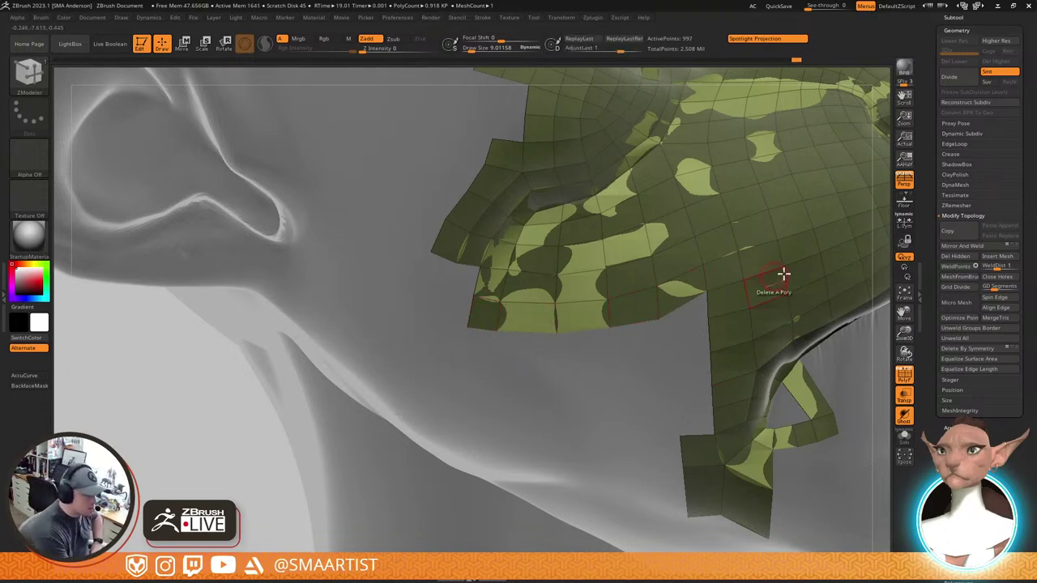
# Try to extrude the rear corner polygon of the lower cheek downward toward the jaw
pyautogui.keyDown('alt'); pyautogui.moveTo(704, 308); pyautogui.dragTo(674, 484, button='right'); pyautogui.keyUp('alt')
pyautogui.keyDown('alt'); pyautogui.moveTo(648, 347); pyautogui.dragTo(660, 434, button='right'); pyautogui.keyUp('alt')
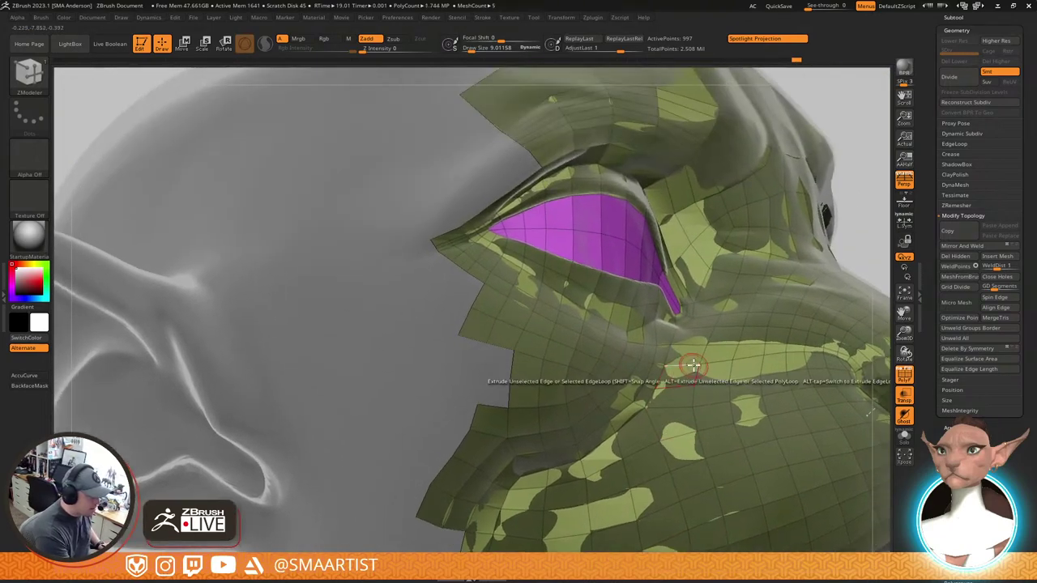
pyautogui.moveTo(693, 366)
pyautogui.mouseDown(button='right')
pyautogui.moveTo(713, 370)
pyautogui.moveTo(746, 324)
pyautogui.moveTo(786, 297)
pyautogui.moveTo(776, 264)
pyautogui.moveTo(628, 342)
pyautogui.moveTo(719, 327)
pyautogui.mouseUp(button='right')
pyautogui.keyDown('ctrl'); pyautogui.moveTo(591, 338); pyautogui.dragTo(508, 389, button='right'); pyautogui.keyUp('ctrl')
pyautogui.moveTo(567, 292)
pyautogui.mouseDown()
pyautogui.moveTo(525, 392)
pyautogui.moveTo(456, 186)
pyautogui.moveTo(525, 225)
pyautogui.mouseUp()
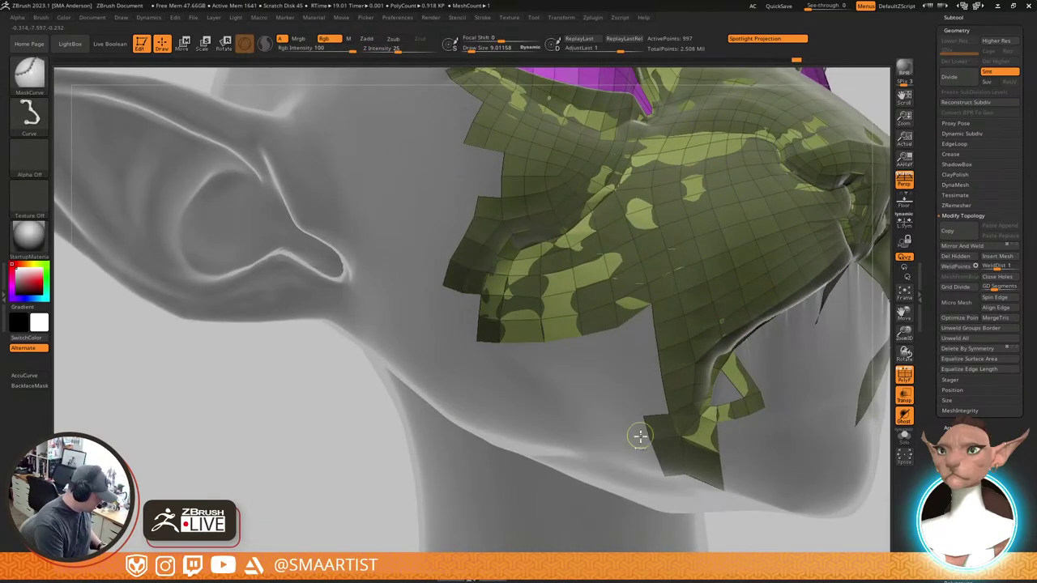
pyautogui.hotkey('ctrl', 'w')
pyautogui.press('b')
pyautogui.press('z')
pyautogui.press('m')
pyautogui.moveTo(486, 338); pyautogui.dragTo(484, 386)
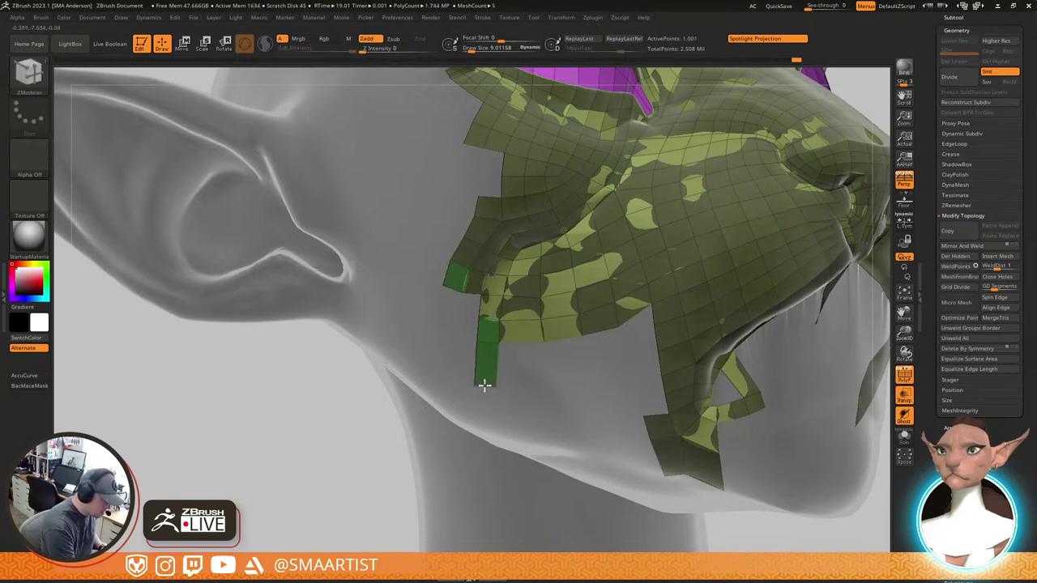
pyautogui.moveTo(527, 343)
pyautogui.mouseDown()
pyautogui.moveTo(528, 383)
pyautogui.moveTo(583, 350)
pyautogui.mouseUp()
# Undo the trial extrusion and its polygroup changes, and bring the head sculpt back into view
pyautogui.hotkey('shift', 's')
pyautogui.hotkey('ctrl', 'z')
pyautogui.hotkey('ctrl', 'z')
pyautogui.hotkey('ctrl', 'z')
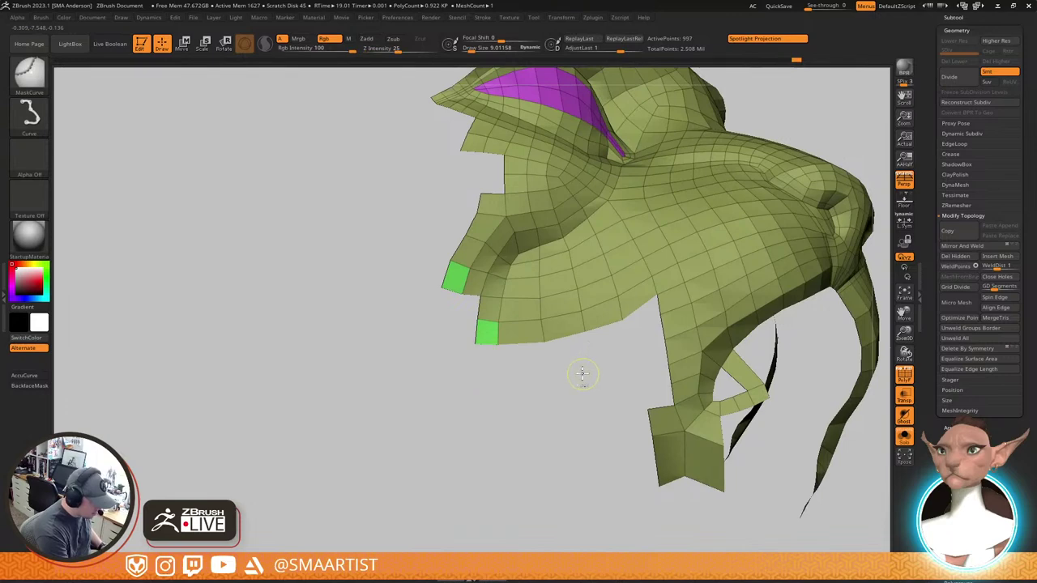
pyautogui.hotkey('ctrl', 'z')
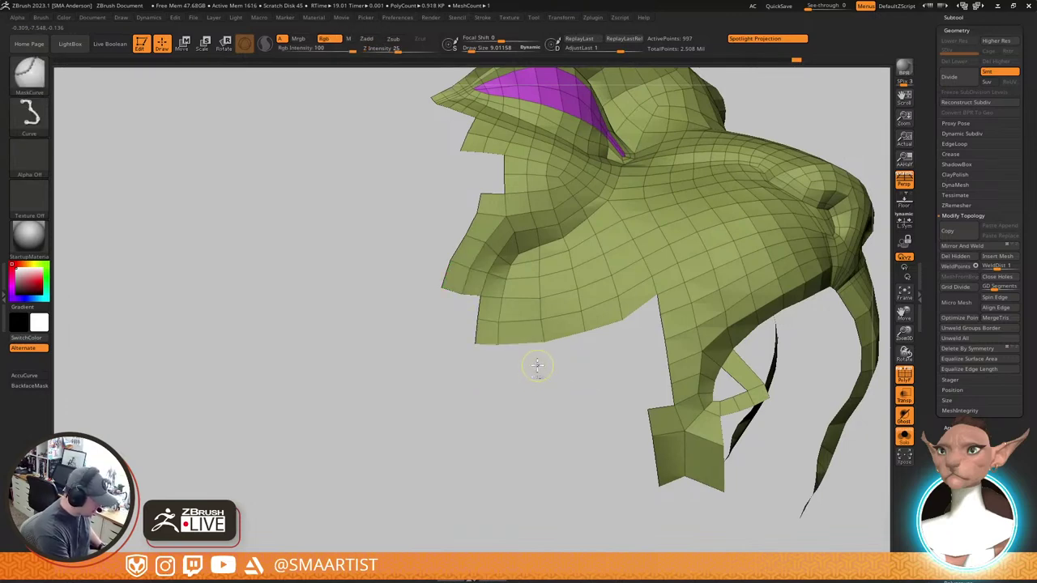
pyautogui.hotkey('shift', 's')
# Extrude the next row of polygons along the lower cheek border, starting in the corner beside the mouth strip and continuing to the rear
pyautogui.moveTo(531, 354)
pyautogui.mouseDown()
pyautogui.moveTo(526, 384)
pyautogui.moveTo(535, 356)
pyautogui.mouseUp()
pyautogui.moveTo(657, 287); pyautogui.dragTo(632, 306)
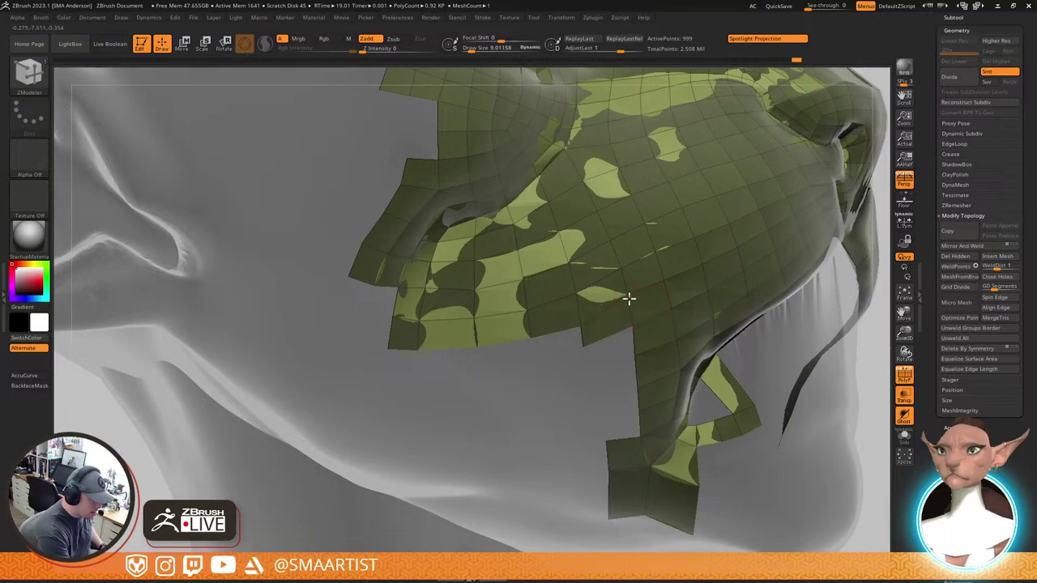
pyautogui.moveTo(716, 281)
pyautogui.mouseDown(button='right')
pyautogui.moveTo(719, 273)
pyautogui.moveTo(719, 296)
pyautogui.mouseUp(button='right')
pyautogui.moveTo(770, 261); pyautogui.dragTo(673, 304, button='right')
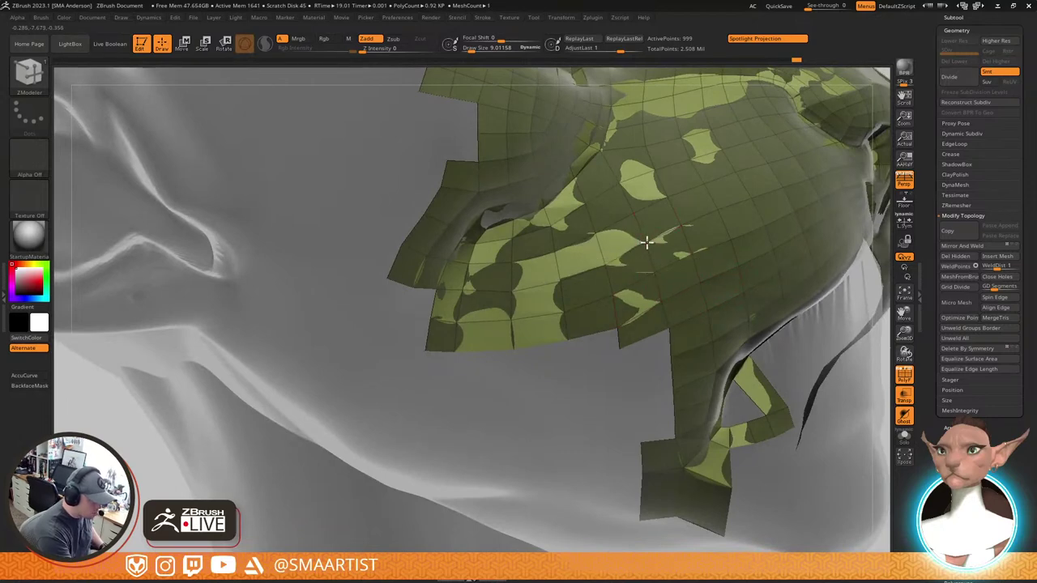
pyautogui.moveTo(659, 241); pyautogui.dragTo(660, 342, button='right')
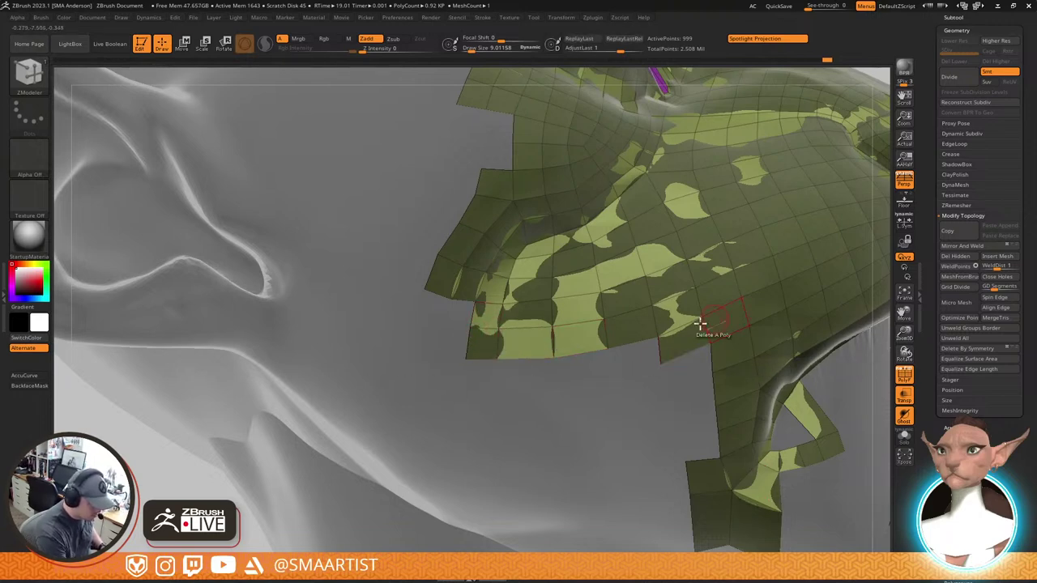
pyautogui.moveTo(660, 351)
pyautogui.mouseDown()
pyautogui.moveTo(614, 378)
pyautogui.moveTo(554, 387)
pyautogui.moveTo(494, 379)
pyautogui.mouseUp()
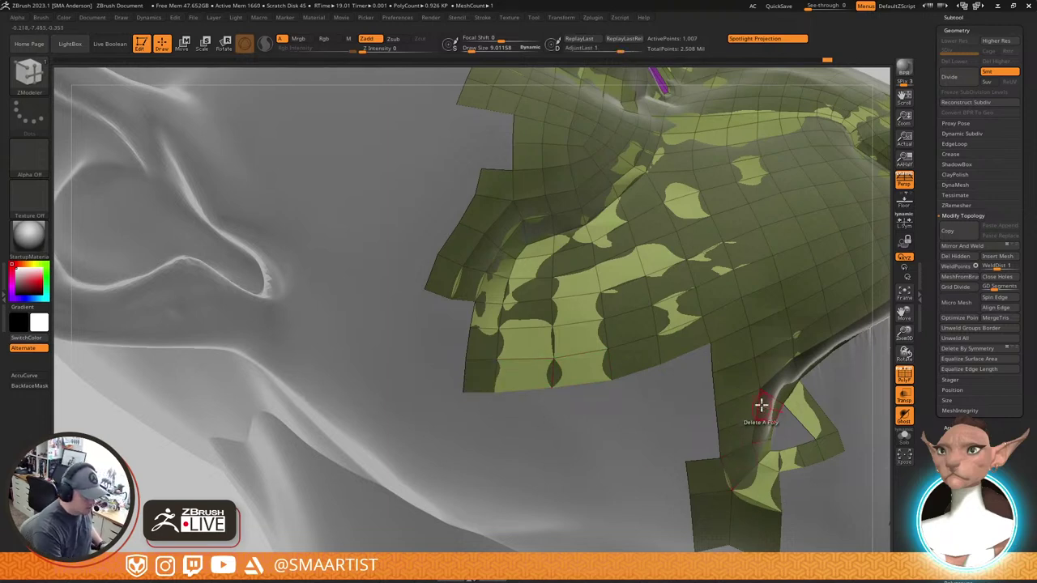
# Extrude one more edge loop from the lower cheek border toward the jaw and join its front end to the mouth strip
pyautogui.keyDown('alt'); pyautogui.moveTo(675, 385); pyautogui.dragTo(628, 351); pyautogui.keyUp('alt')
pyautogui.moveTo(544, 352); pyautogui.dragTo(541, 375)
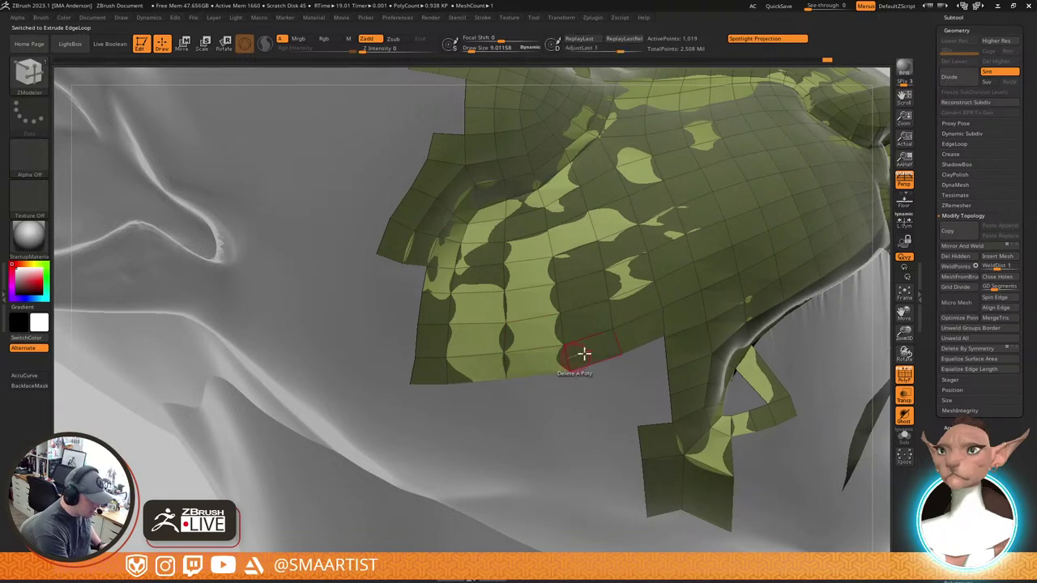
pyautogui.click(662, 337)
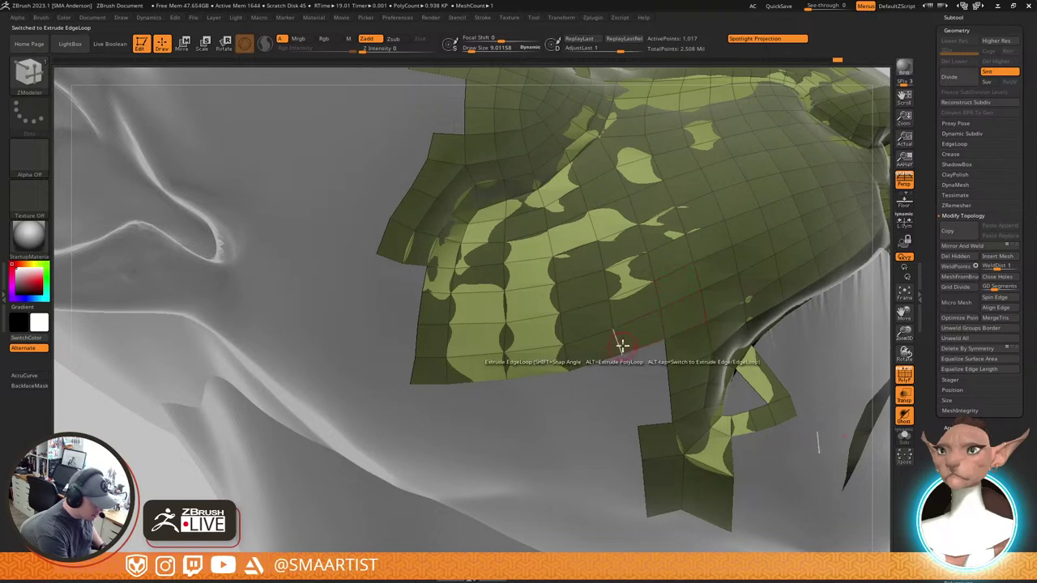
pyautogui.moveTo(736, 315)
pyautogui.mouseDown(button='right')
pyautogui.moveTo(718, 316)
pyautogui.moveTo(727, 308)
pyautogui.mouseUp(button='right')
pyautogui.click(505, 378)
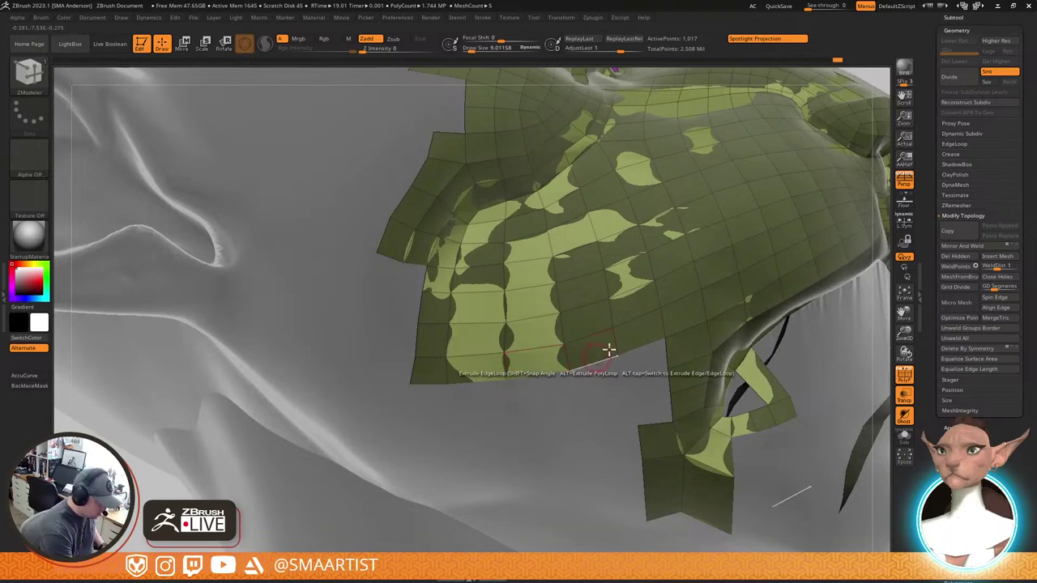
# Widen the strip beside the mouth with a column of polygons, weld its upper corner to the cheek border and tidy its outer edge
pyautogui.click(642, 366)
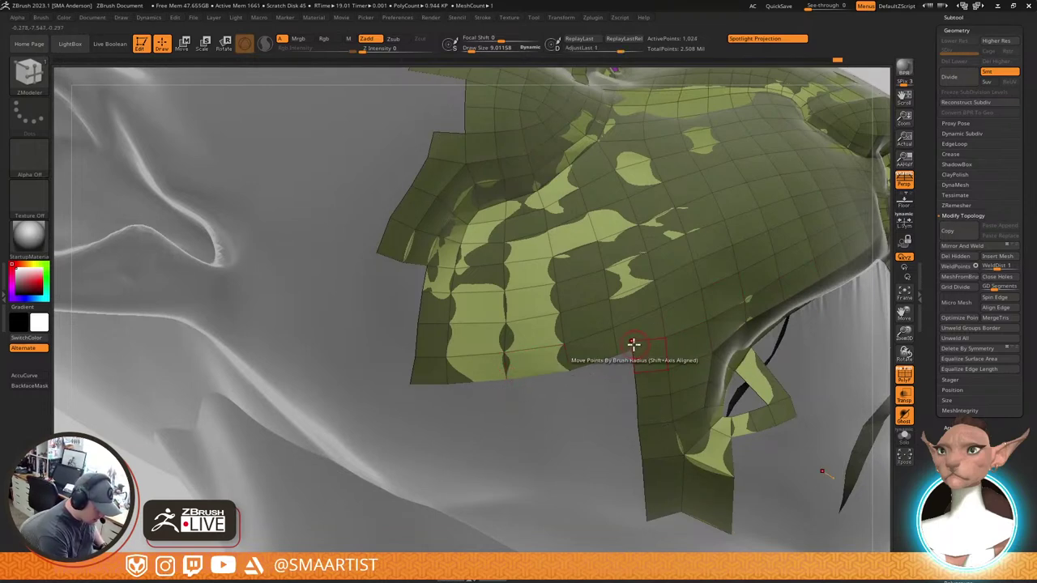
pyautogui.moveTo(632, 345); pyautogui.dragTo(630, 399)
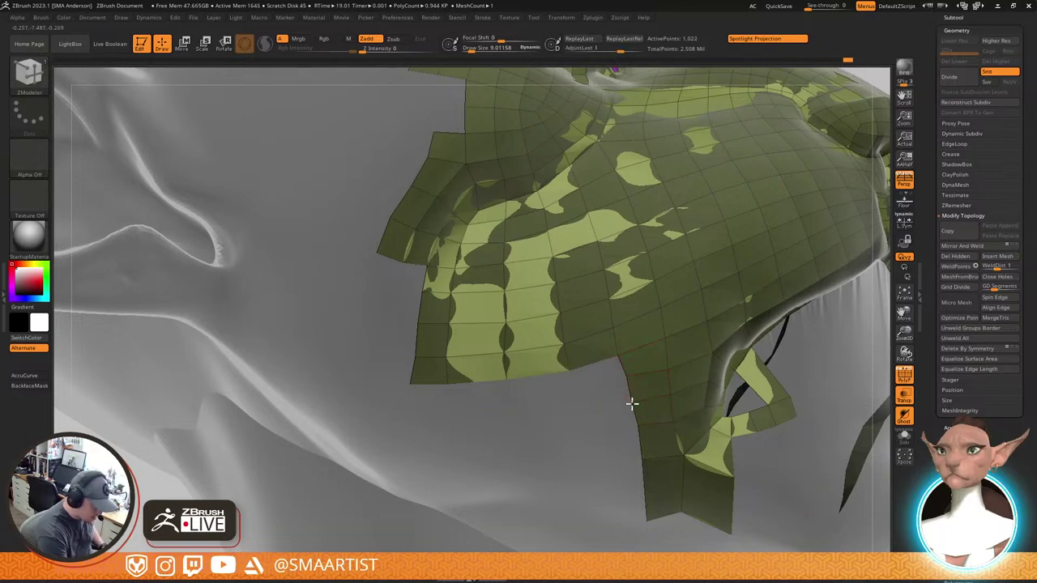
pyautogui.keyDown('alt'); pyautogui.moveTo(678, 399); pyautogui.dragTo(654, 348, button='right'); pyautogui.keyUp('alt')
pyautogui.moveTo(613, 378); pyautogui.dragTo(614, 367)
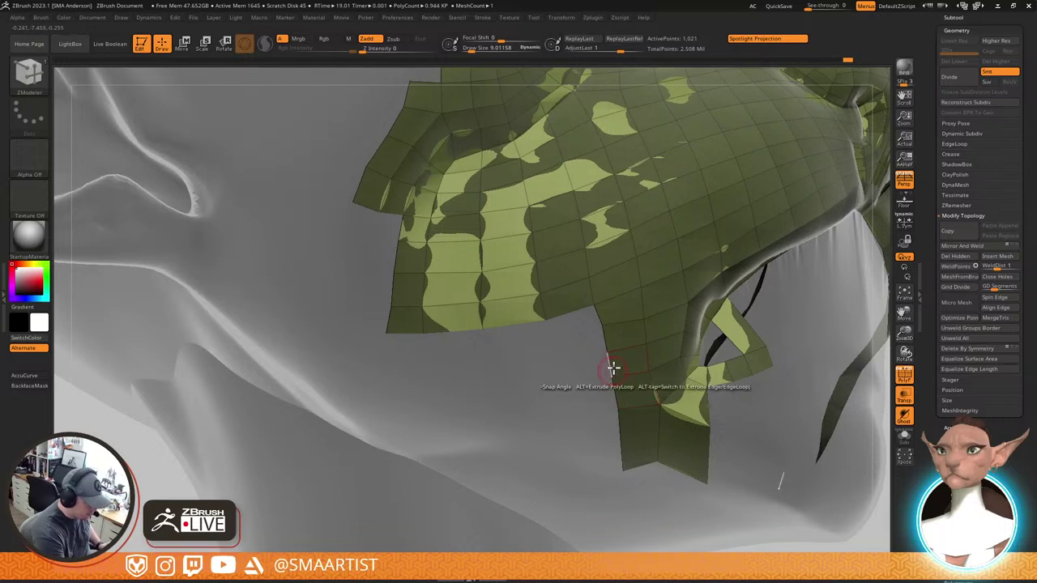
# Extrude the side border below the outer eye corner to fill the notch above the cheek strip, and weld the adjoining points
pyautogui.keyDown('alt'); pyautogui.moveTo(710, 348); pyautogui.dragTo(771, 272, button='right'); pyautogui.keyUp('alt')
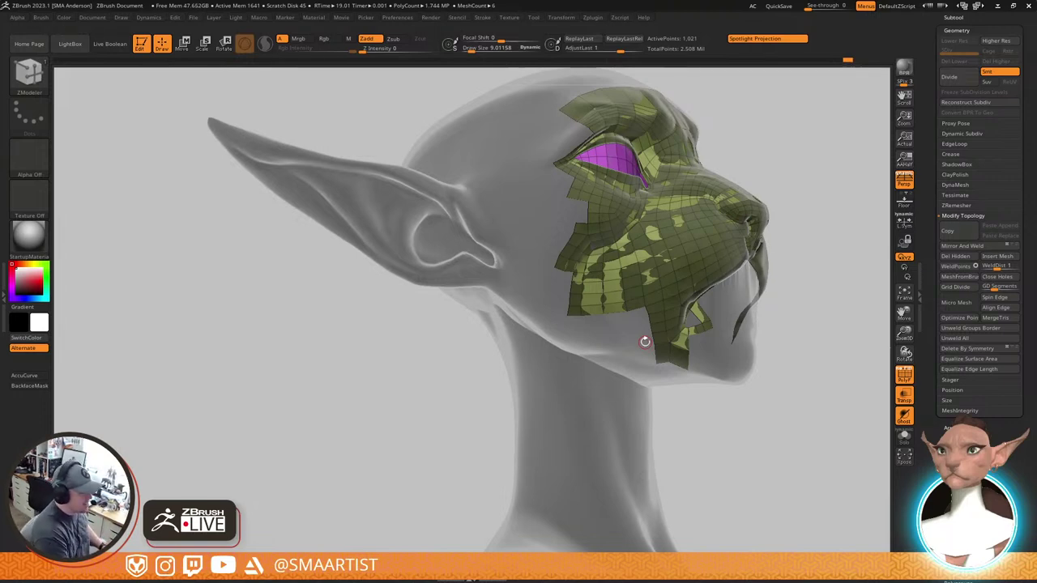
pyautogui.moveTo(617, 253); pyautogui.dragTo(588, 305, button='right')
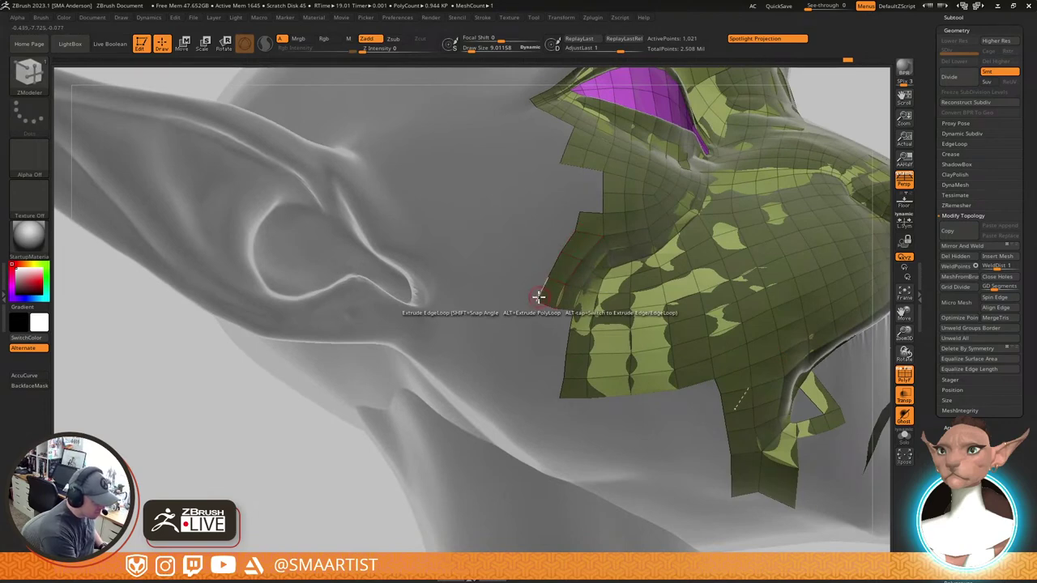
pyautogui.moveTo(576, 227); pyautogui.dragTo(594, 254, button='right')
pyautogui.moveTo(594, 254); pyautogui.dragTo(574, 249)
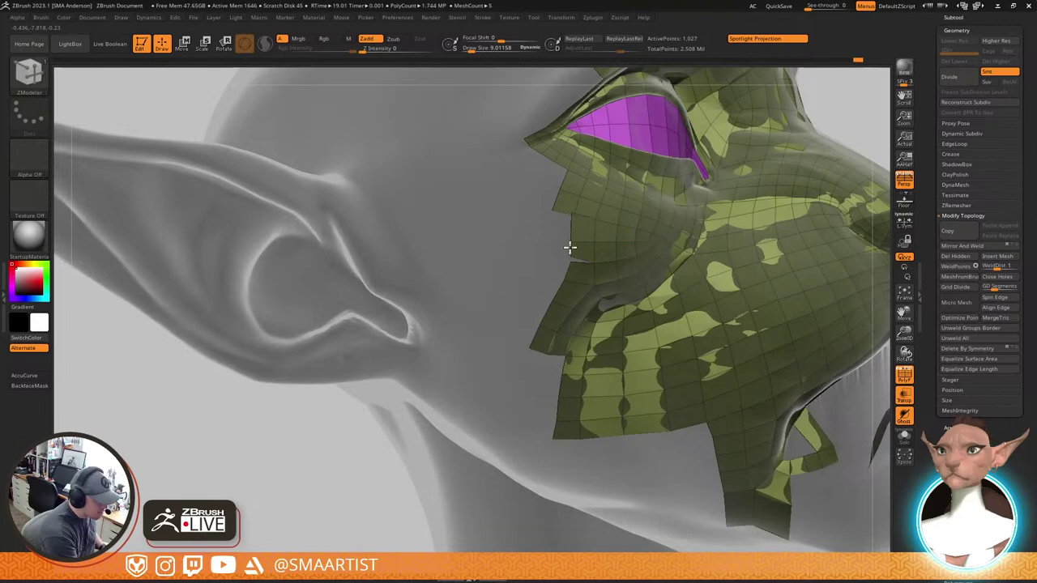
pyautogui.keyDown('alt'); pyautogui.moveTo(591, 214); pyautogui.dragTo(594, 253, button='right'); pyautogui.keyUp('alt')
pyautogui.keyDown('ctrl'); pyautogui.moveTo(594, 253); pyautogui.dragTo(588, 315, button='right'); pyautogui.keyUp('ctrl')
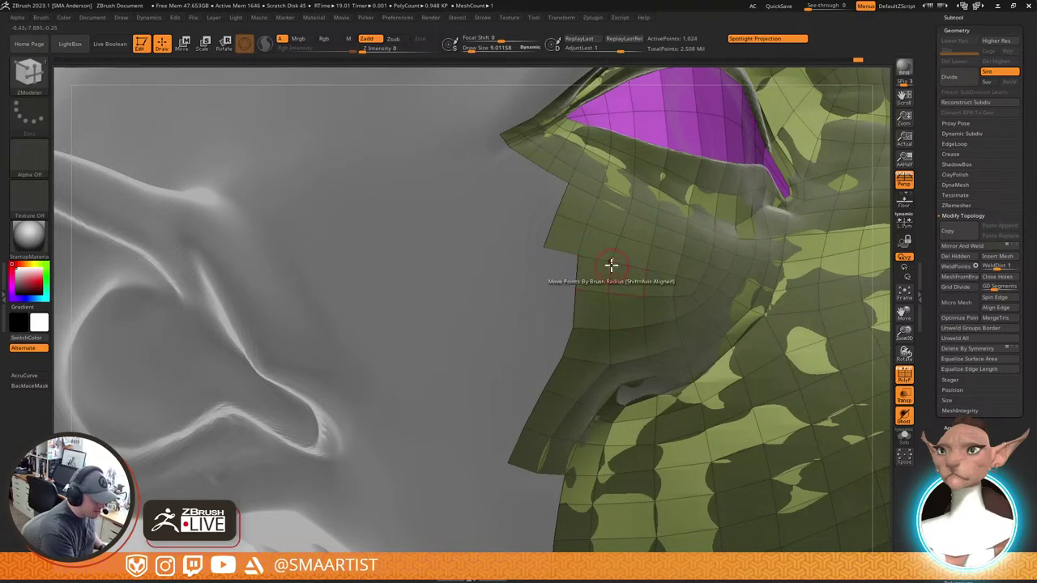
pyautogui.moveTo(687, 270)
pyautogui.mouseDown(button='right')
pyautogui.moveTo(672, 294)
pyautogui.moveTo(688, 273)
pyautogui.mouseUp(button='right')
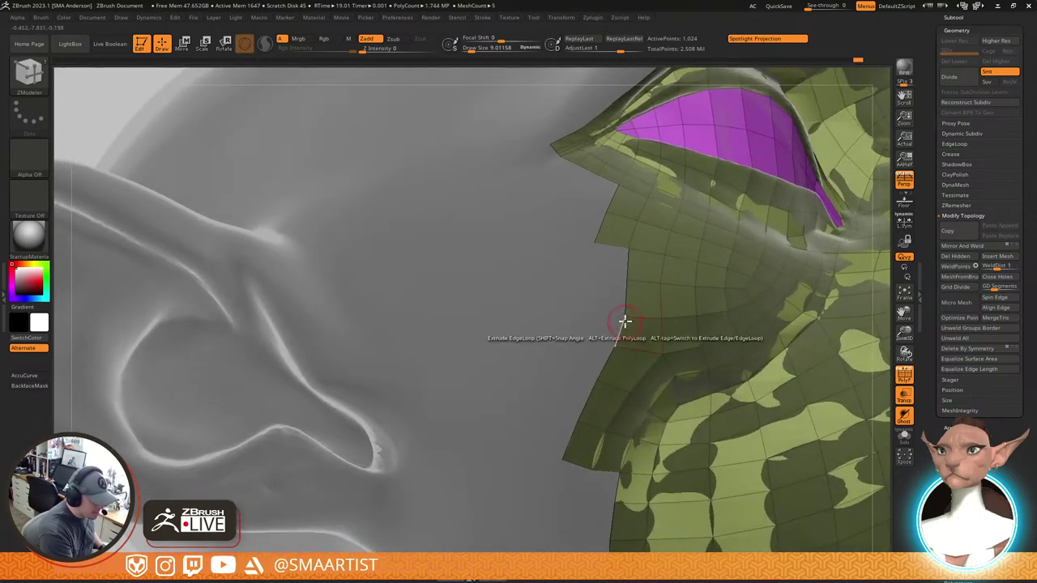
pyautogui.moveTo(687, 313); pyautogui.dragTo(639, 322, button='right')
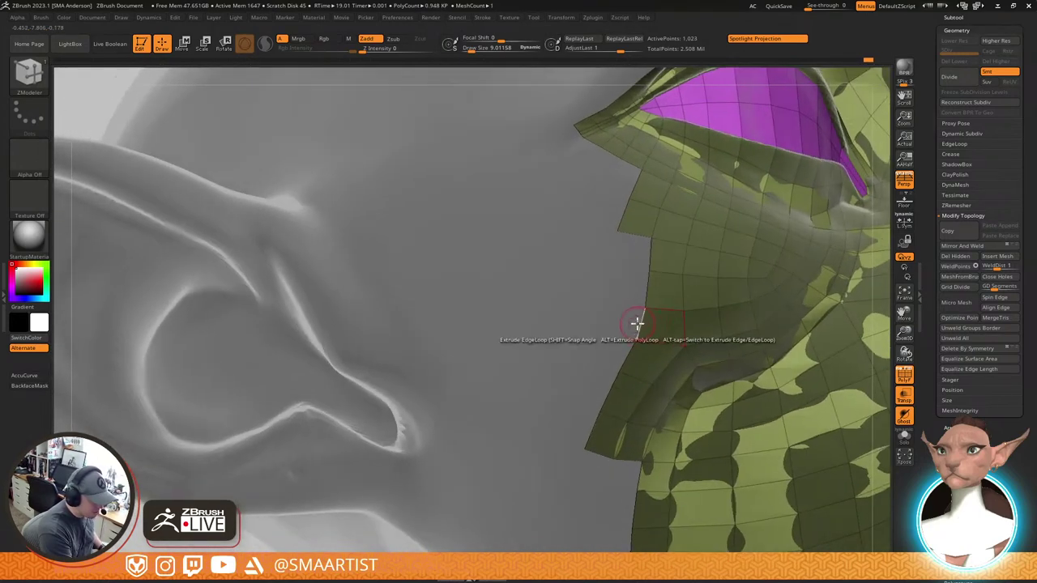
# Extrude the cheek's side border outward by one edge loop toward the ear and adjust and weld the points near its lower corner
pyautogui.moveTo(640, 321); pyautogui.dragTo(608, 304)
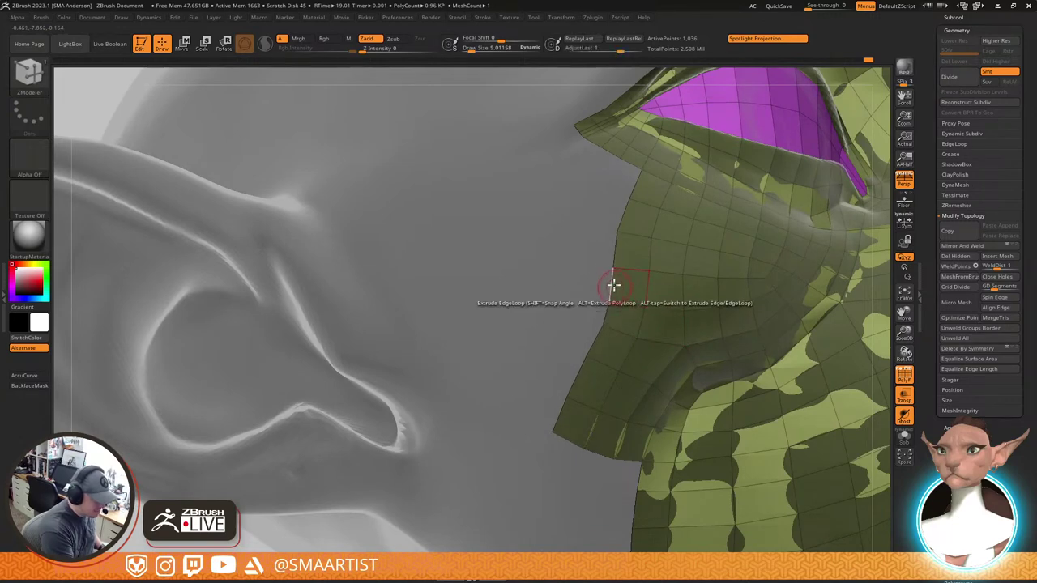
pyautogui.moveTo(705, 281)
pyautogui.mouseDown(button='right')
pyautogui.moveTo(708, 289)
pyautogui.moveTo(716, 280)
pyautogui.mouseUp(button='right')
pyautogui.keyDown('alt'); pyautogui.moveTo(647, 377); pyautogui.dragTo(655, 313, button='right'); pyautogui.keyUp('alt')
pyautogui.moveTo(586, 332); pyautogui.dragTo(597, 322)
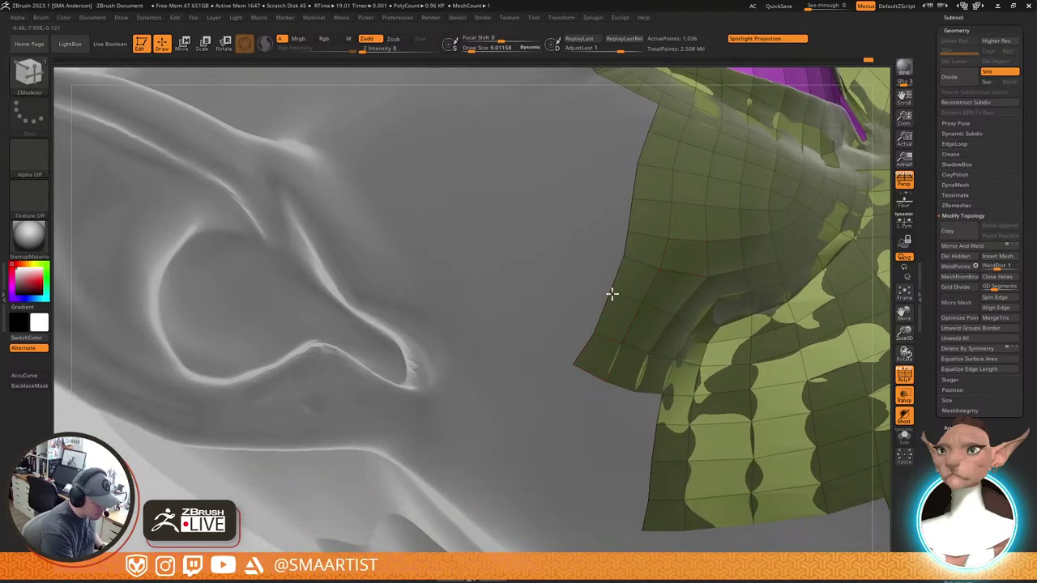
pyautogui.click(594, 353)
pyautogui.moveTo(580, 370); pyautogui.dragTo(630, 315, button='right')
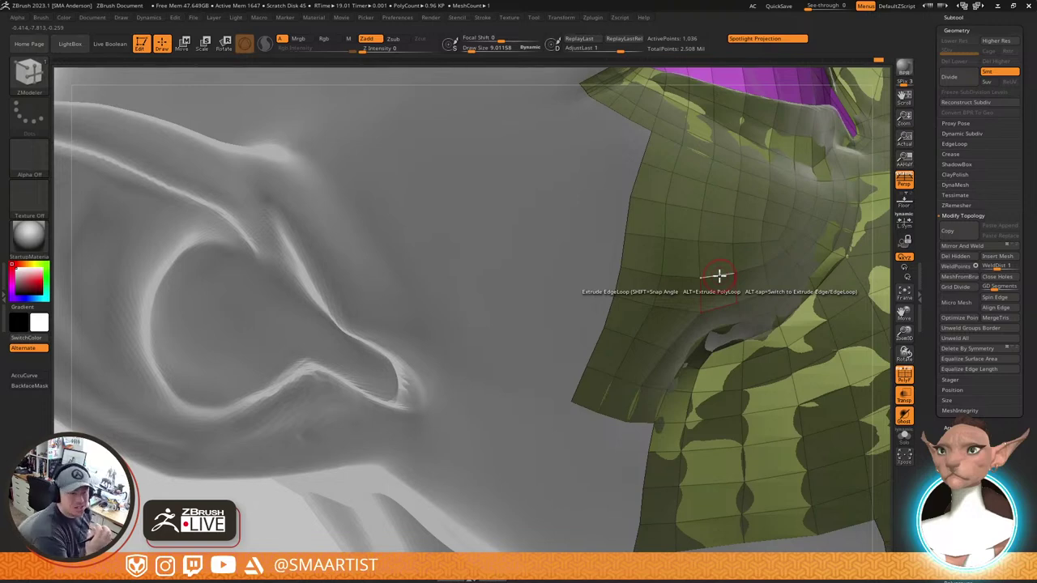
pyautogui.moveTo(686, 216)
pyautogui.mouseDown(button='right')
pyautogui.moveTo(686, 234)
pyautogui.moveTo(669, 206)
pyautogui.moveTo(743, 267)
pyautogui.moveTo(740, 255)
pyautogui.moveTo(815, 261)
pyautogui.moveTo(811, 252)
pyautogui.mouseUp(button='right')
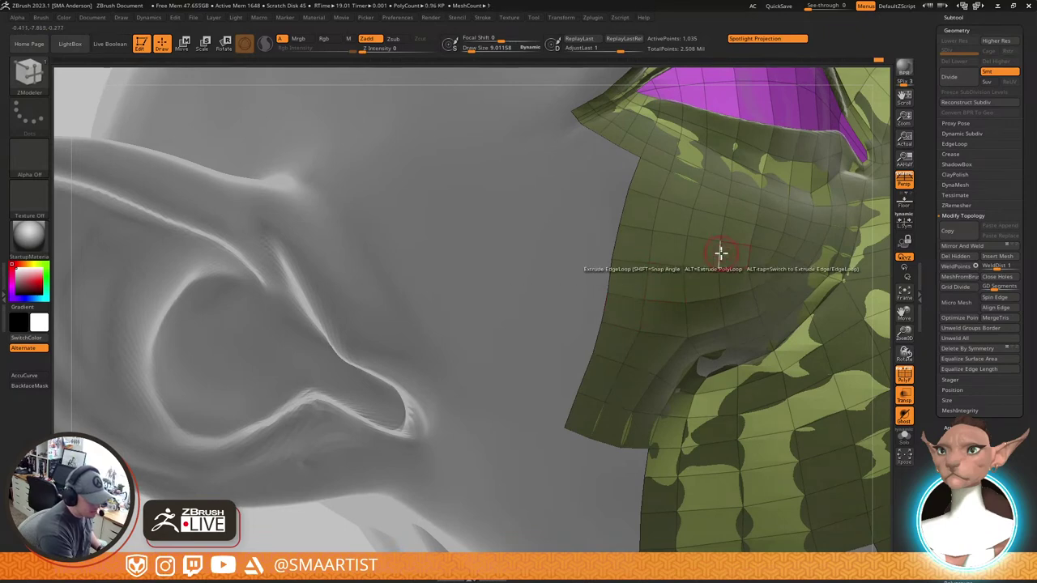
pyautogui.moveTo(724, 243)
pyautogui.mouseDown(button='right')
pyautogui.moveTo(801, 267)
pyautogui.moveTo(729, 268)
pyautogui.mouseUp(button='right')
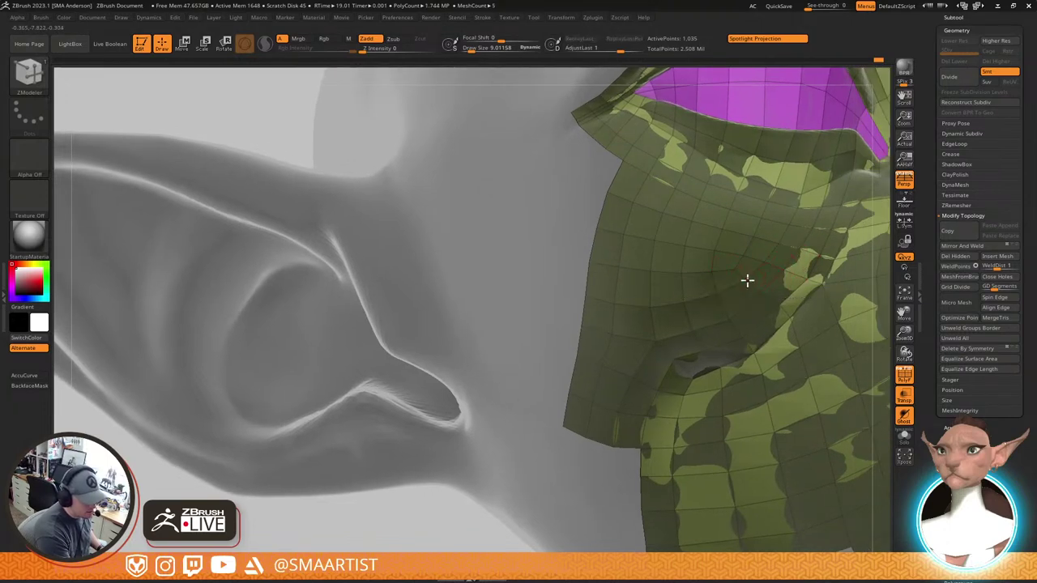
# Extrude two more edge loops from the cheek's side border toward the ear, running from below the eye corner to the jaw side
pyautogui.moveTo(798, 284)
pyautogui.mouseDown(button='right')
pyautogui.moveTo(819, 292)
pyautogui.moveTo(786, 316)
pyautogui.moveTo(743, 317)
pyautogui.moveTo(742, 289)
pyautogui.moveTo(754, 294)
pyautogui.moveTo(651, 328)
pyautogui.moveTo(664, 343)
pyautogui.moveTo(659, 327)
pyautogui.moveTo(606, 332)
pyautogui.mouseUp(button='right')
pyautogui.moveTo(606, 332); pyautogui.dragTo(575, 336)
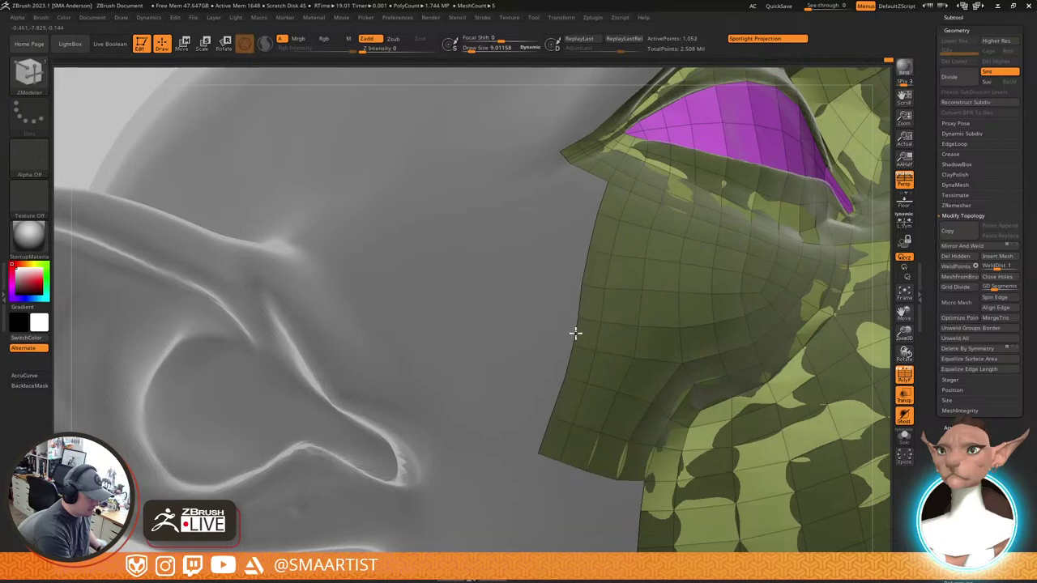
pyautogui.moveTo(642, 464)
pyautogui.mouseDown(button='right')
pyautogui.moveTo(660, 370)
pyautogui.moveTo(547, 399)
pyautogui.mouseUp(button='right')
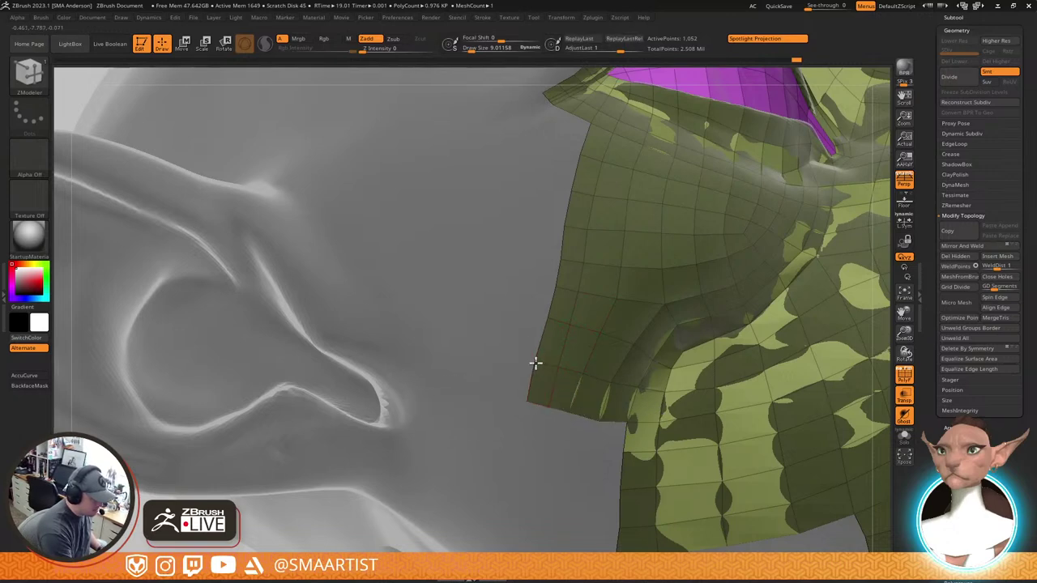
pyautogui.moveTo(571, 301); pyautogui.dragTo(619, 366, button='right')
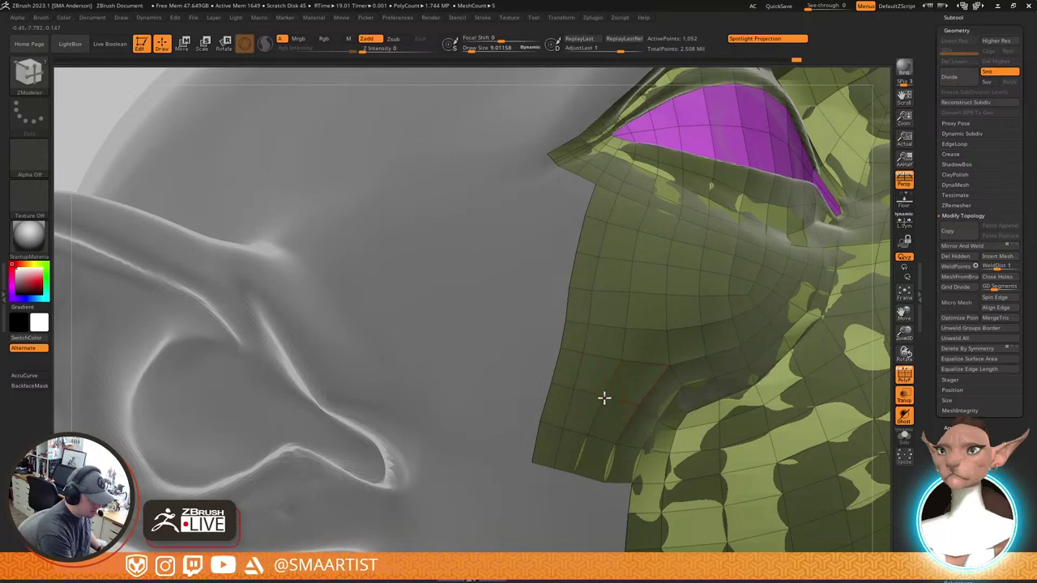
pyautogui.moveTo(551, 382); pyautogui.dragTo(589, 420, button='right')
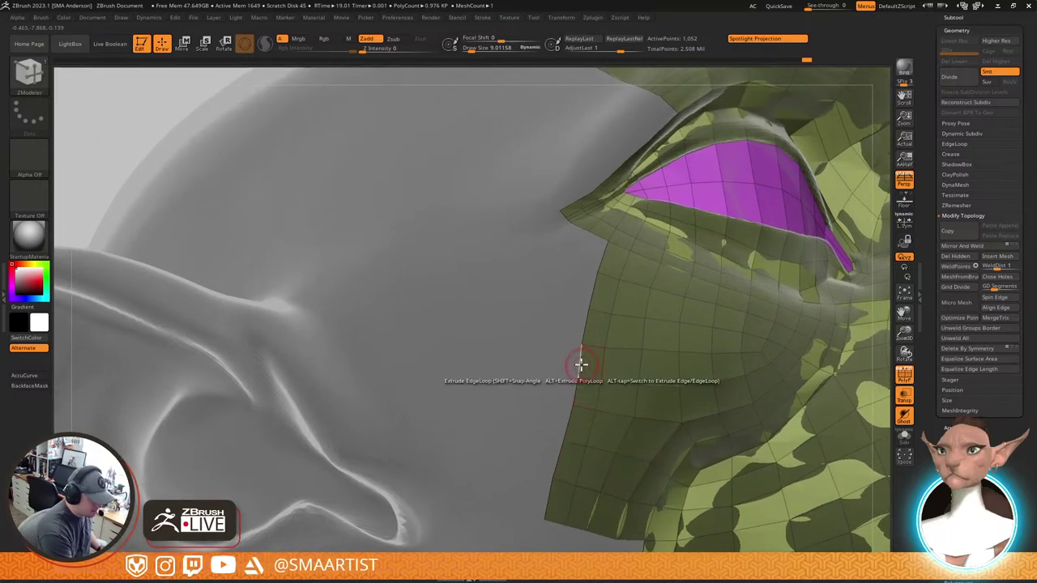
pyautogui.moveTo(581, 363); pyautogui.dragTo(558, 359)
pyautogui.moveTo(592, 341); pyautogui.dragTo(595, 389, button='right')
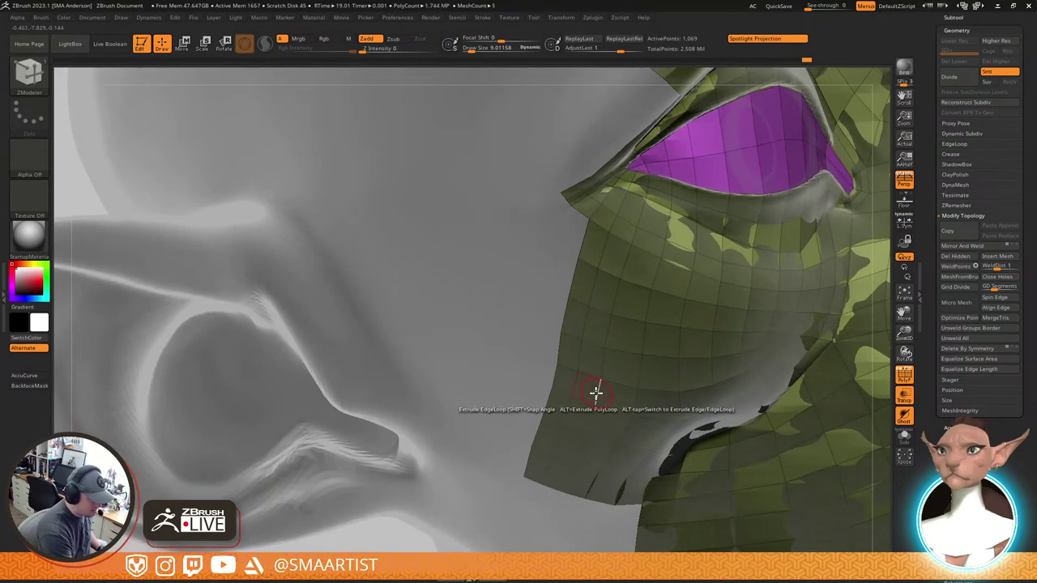
# Extrude a single polygon from the border edge just below the outer eye corner and undo the faulty follow-up edits beside it
pyautogui.moveTo(579, 216); pyautogui.dragTo(552, 228)
pyautogui.press('shift')
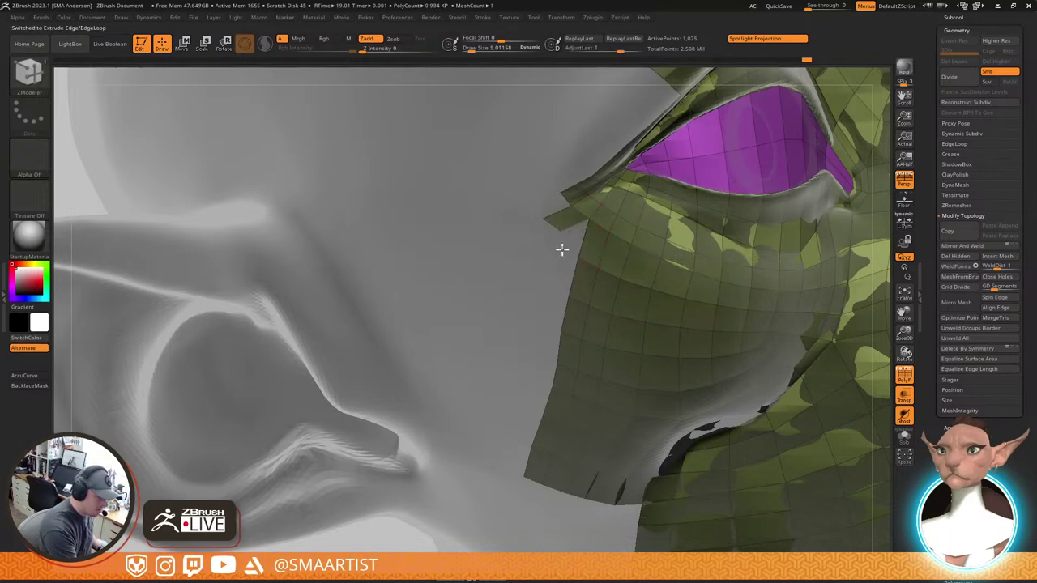
pyautogui.press('d')
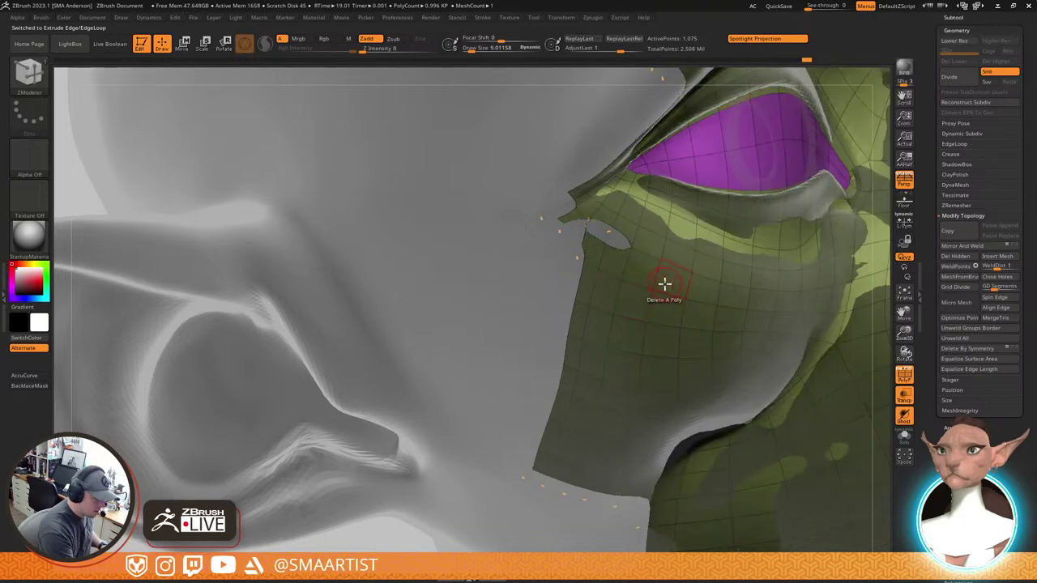
pyautogui.hotkey('shift', 'd')
pyautogui.hotkey('ctrl', 'z')
pyautogui.hotkey('ctrl', 'z')
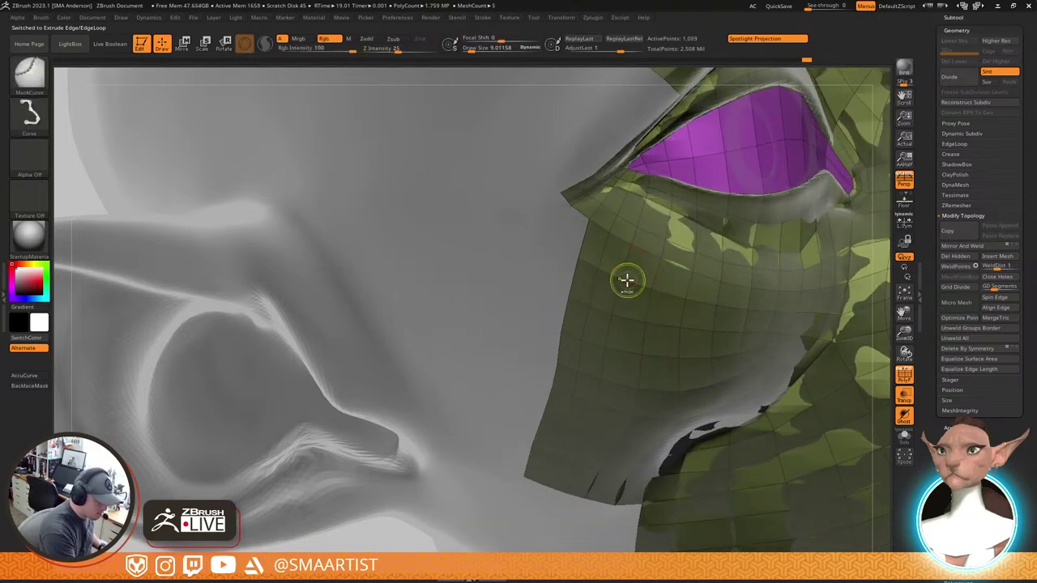
pyautogui.hotkey('ctrl', 'z')
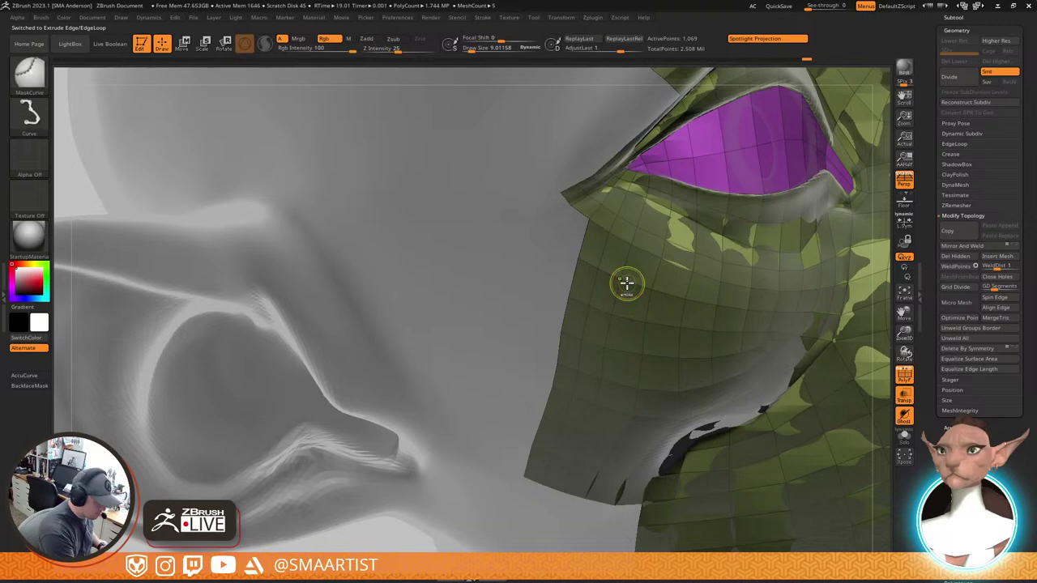
pyautogui.hotkey('ctrl', 'z')
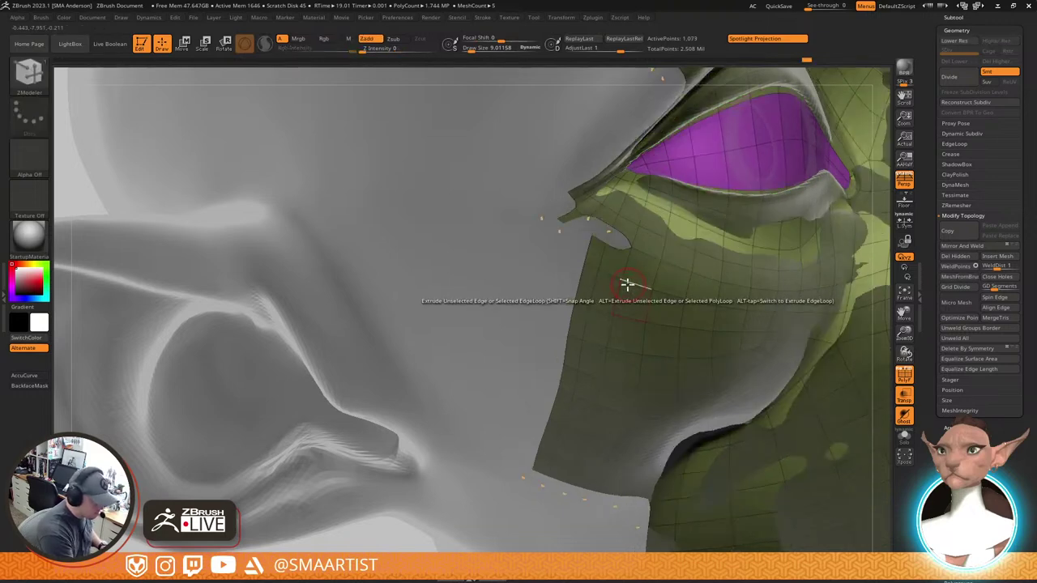
pyautogui.hotkey('ctrl', 'z')
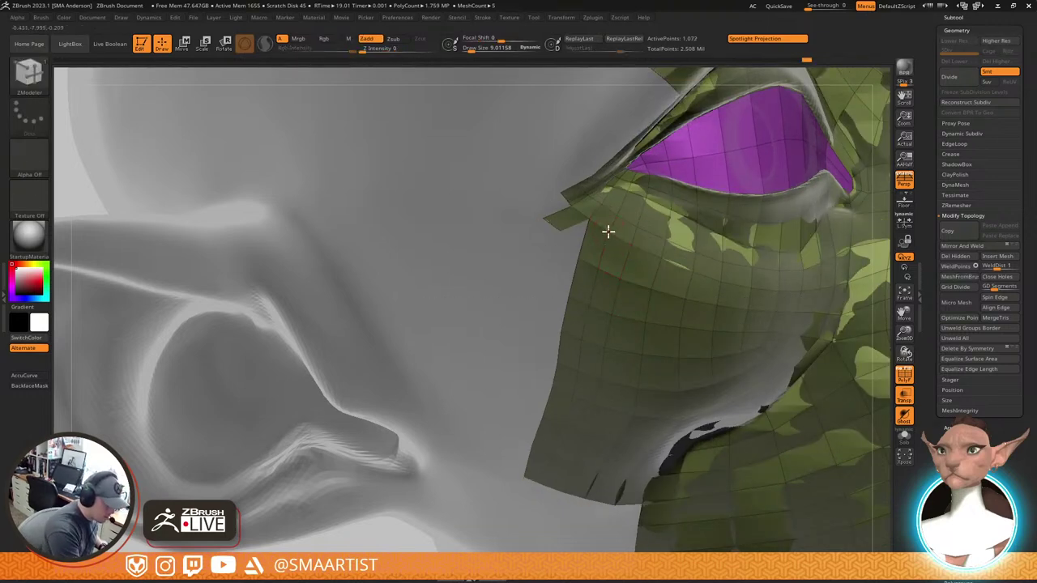
# Reduce the draw size to about 7.7, weld the new polygon's inner corner to the cheek border and check the smoothed preview
pyautogui.moveTo(592, 222); pyautogui.dragTo(588, 221)
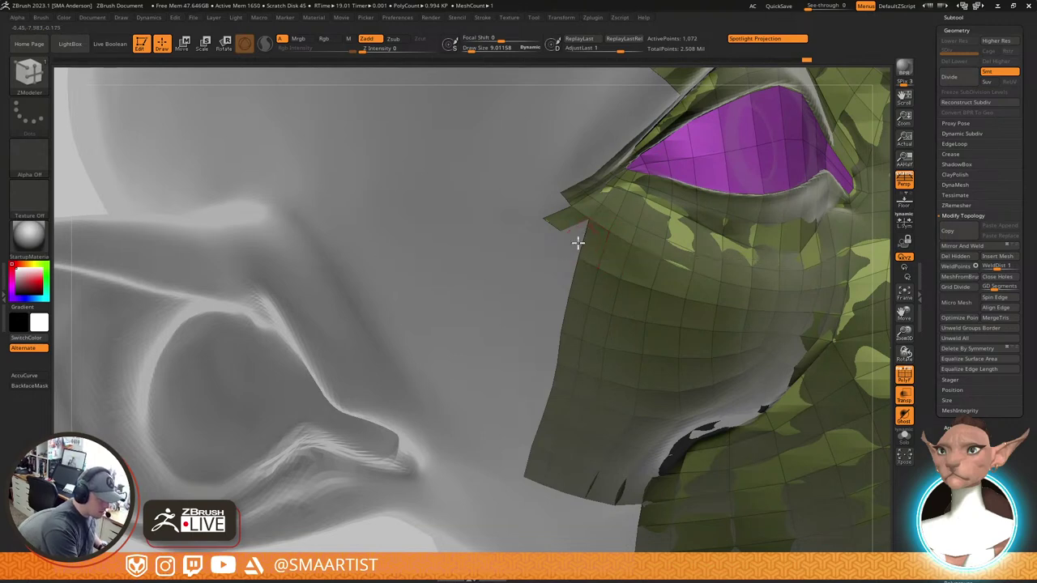
pyautogui.press('d')
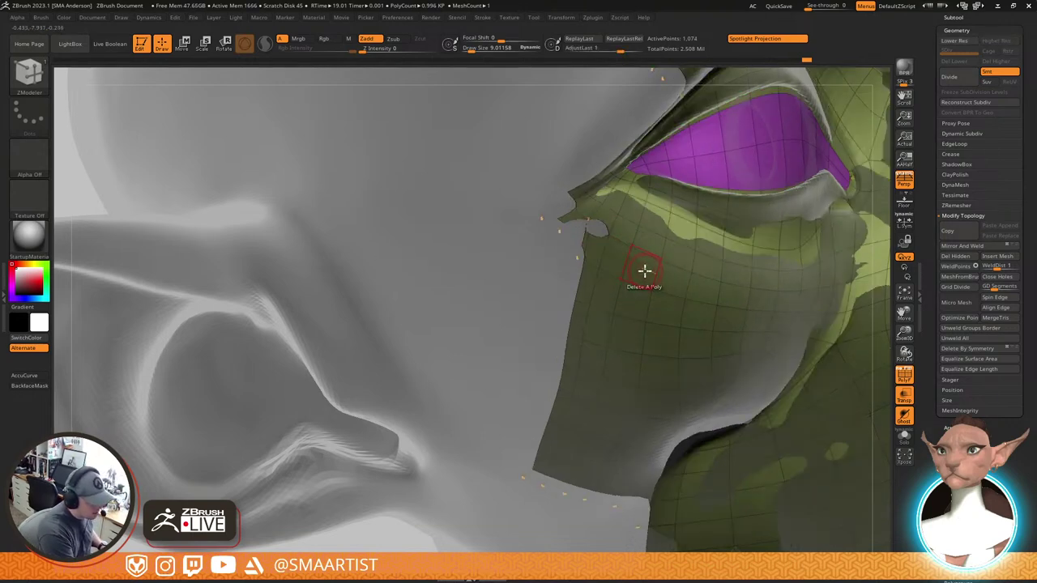
pyautogui.hotkey('ctrl', 'z')
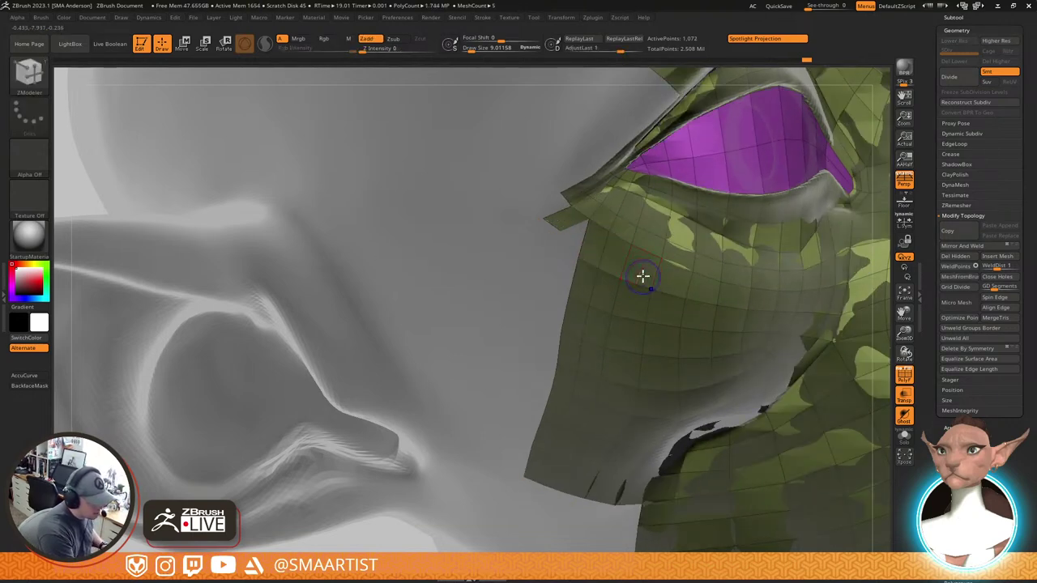
pyautogui.hotkey('ctrl', 'z')
pyautogui.hotkey('ctrl', 'shift', 'z')
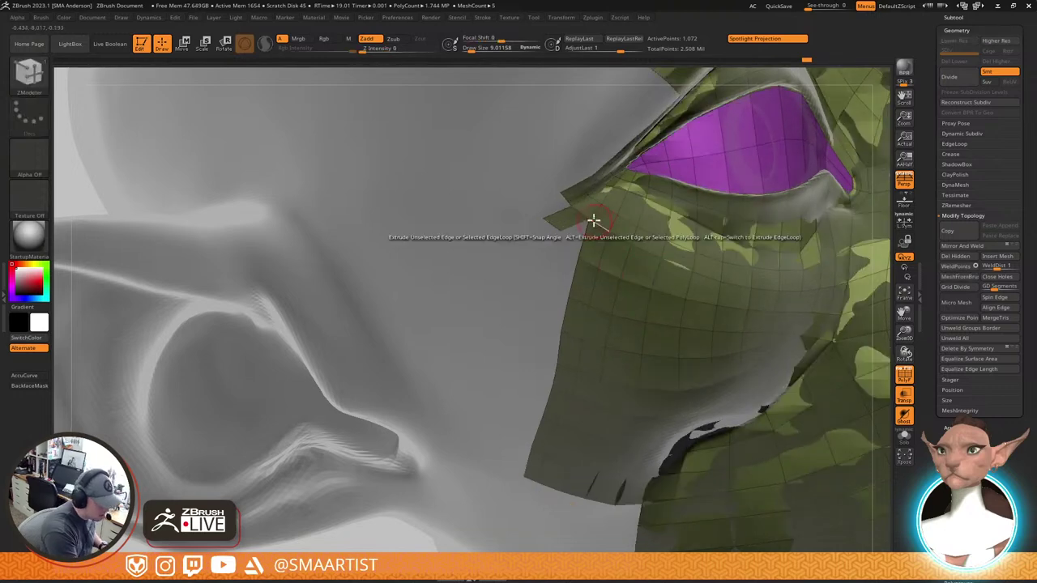
pyautogui.press('s')
pyautogui.moveTo(594, 220); pyautogui.dragTo(589, 219)
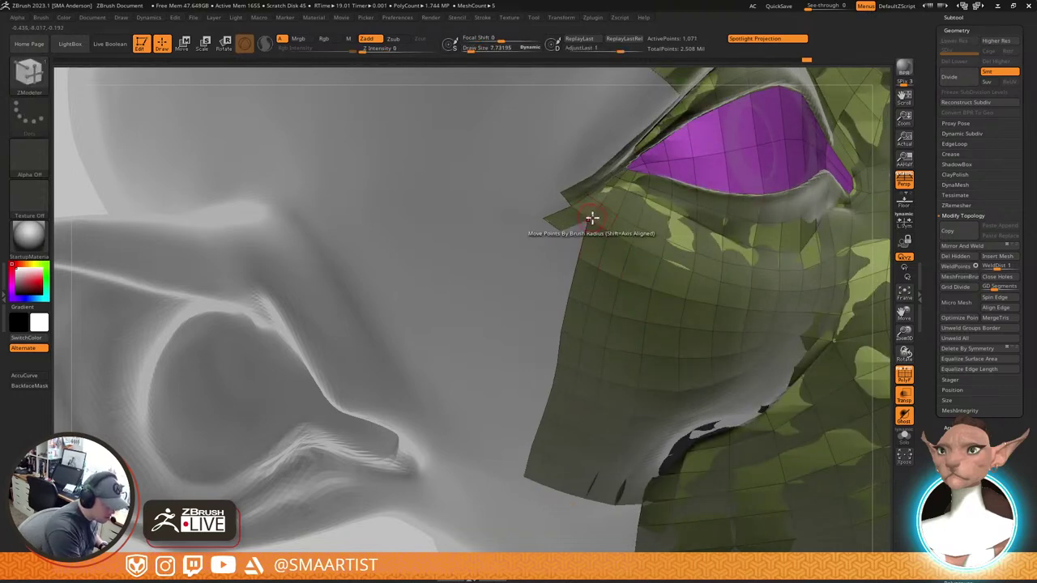
pyautogui.press('d')
pyautogui.hotkey('shift', 'd')
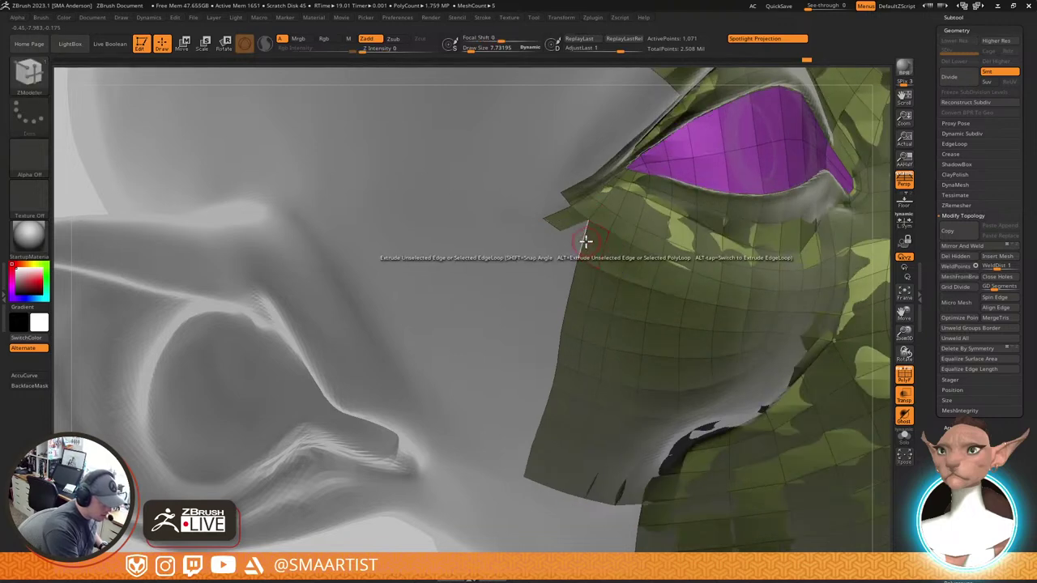
# Extrude single border edges down the upper cheek to continue the new column below the eye corner, and align its outer points
pyautogui.moveTo(583, 241); pyautogui.dragTo(560, 254)
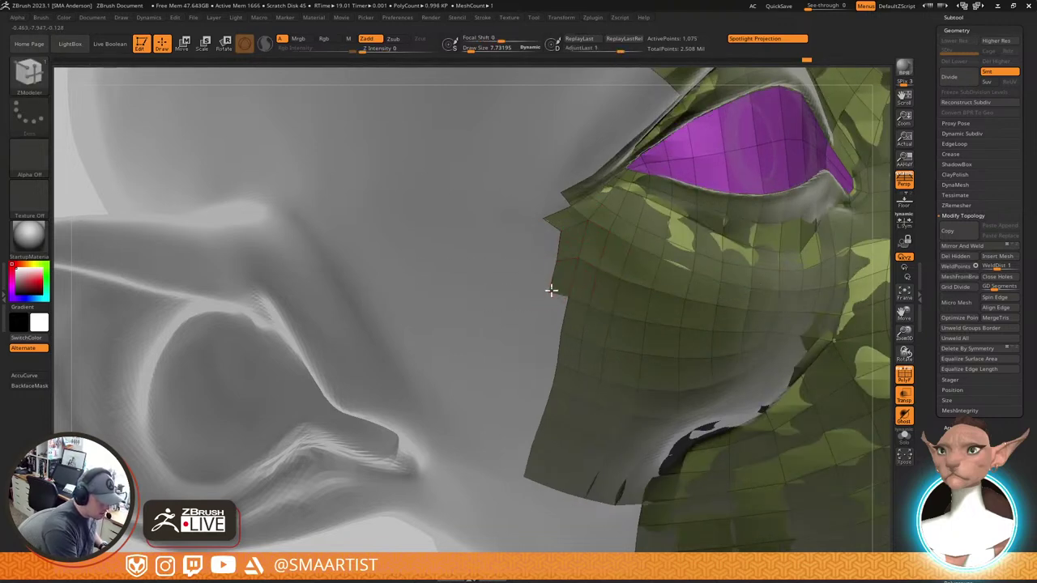
pyautogui.moveTo(551, 290); pyautogui.dragTo(549, 292)
pyautogui.moveTo(561, 232); pyautogui.dragTo(557, 235)
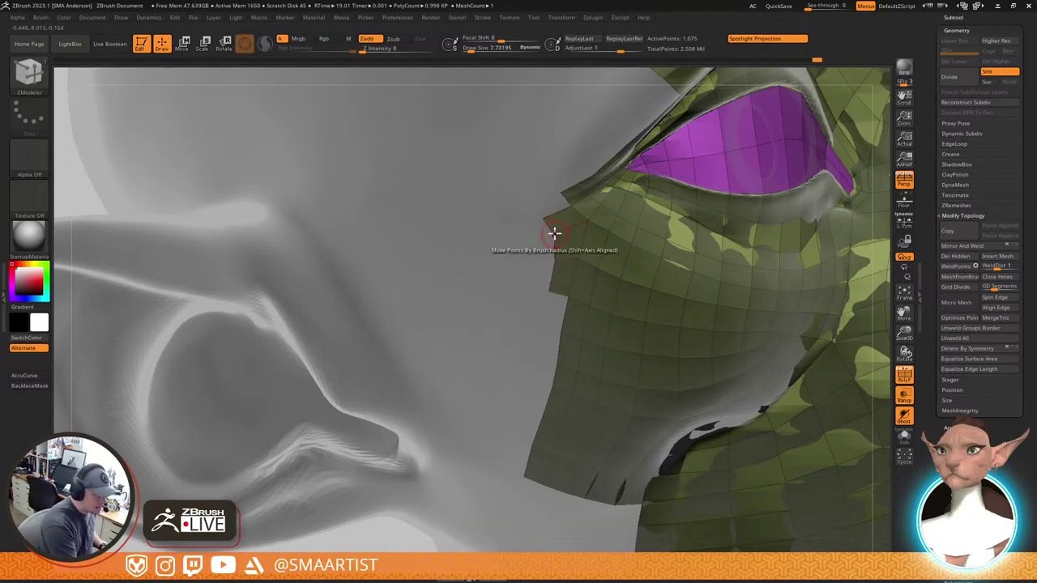
pyautogui.keyDown('alt'); pyautogui.moveTo(656, 251); pyautogui.dragTo(616, 297, button='right'); pyautogui.keyUp('alt')
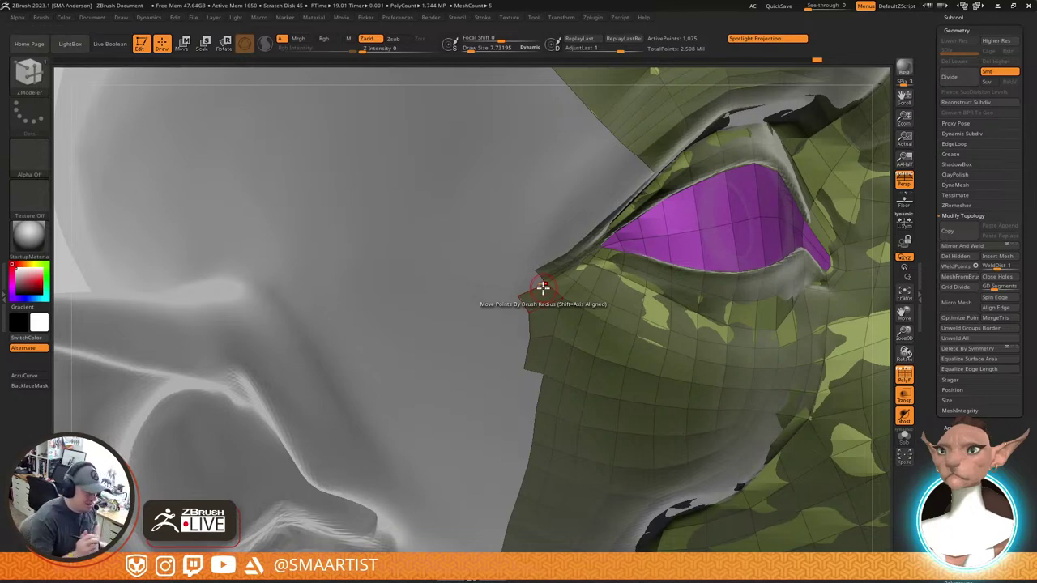
pyautogui.moveTo(588, 315); pyautogui.dragTo(624, 271, button='right')
pyautogui.moveTo(559, 311); pyautogui.dragTo(541, 310)
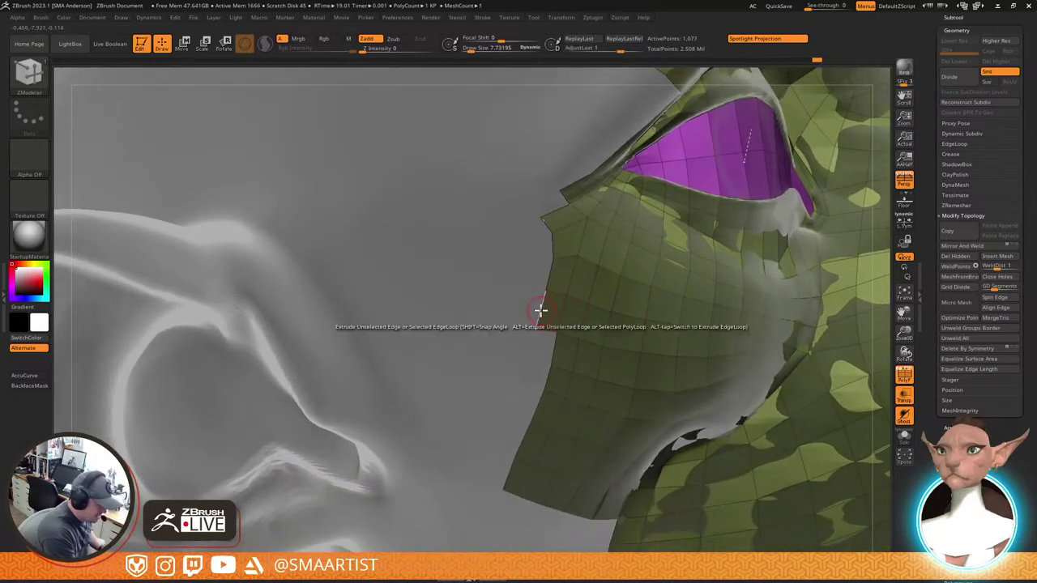
# Extrude one polygon from the side border of the mouth strip, directly beneath the lower edge of the cheek strip
pyautogui.keyDown('ctrl'); pyautogui.moveTo(631, 363); pyautogui.dragTo(613, 350, button='right'); pyautogui.keyUp('ctrl')
pyautogui.moveTo(639, 286); pyautogui.dragTo(620, 274, button='right')
pyautogui.keyDown('ctrl'); pyautogui.moveTo(594, 371); pyautogui.dragTo(583, 404, button='right'); pyautogui.keyUp('ctrl')
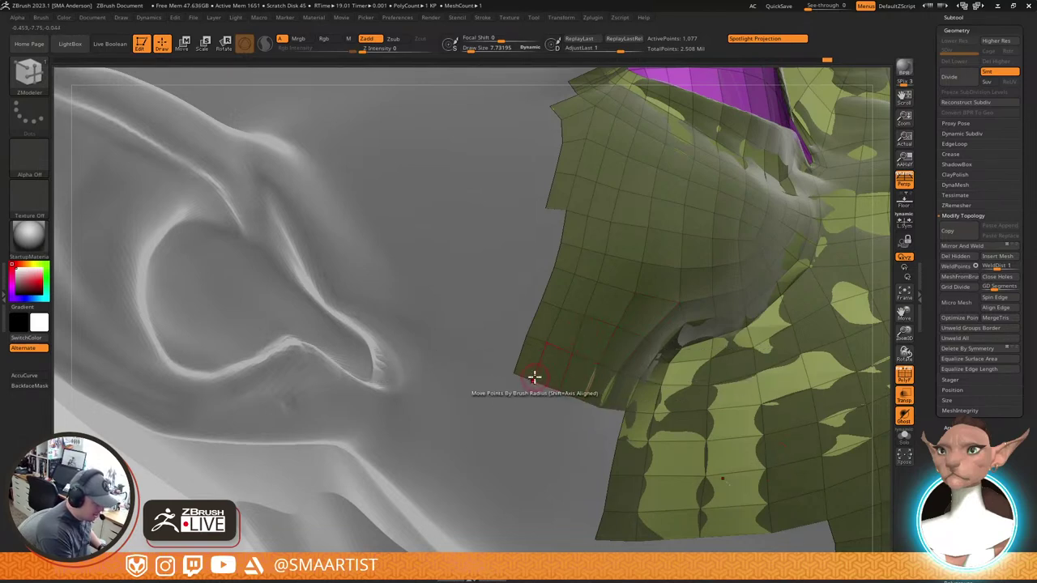
pyautogui.moveTo(692, 328); pyautogui.dragTo(679, 348, button='right')
pyautogui.keyDown('alt'); pyautogui.moveTo(685, 299); pyautogui.dragTo(619, 352, button='right'); pyautogui.keyUp('alt')
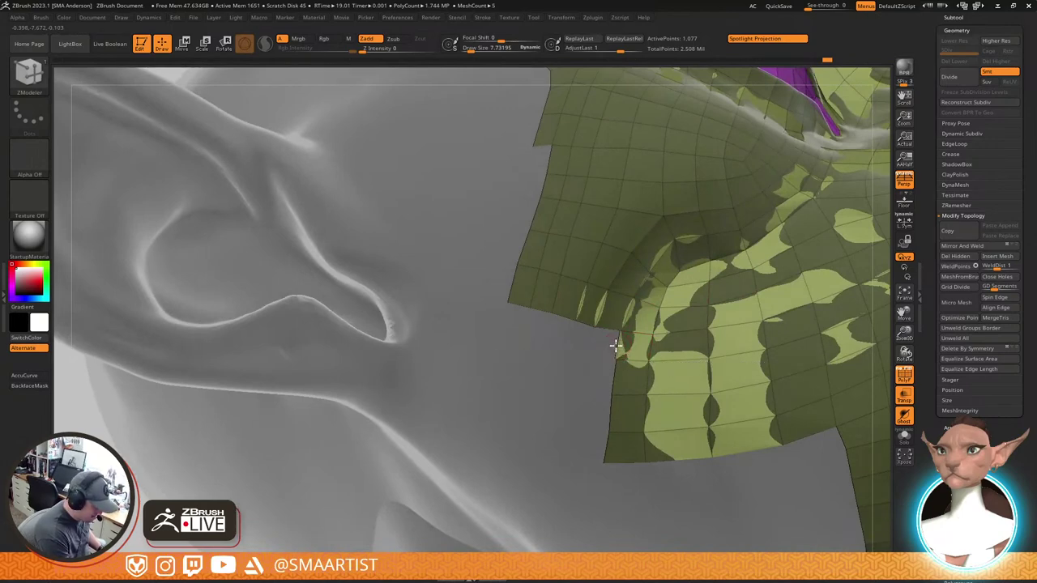
pyautogui.click(627, 344)
pyautogui.keyDown('ctrl'); pyautogui.moveTo(710, 384); pyautogui.dragTo(740, 336, button='right'); pyautogui.keyUp('ctrl')
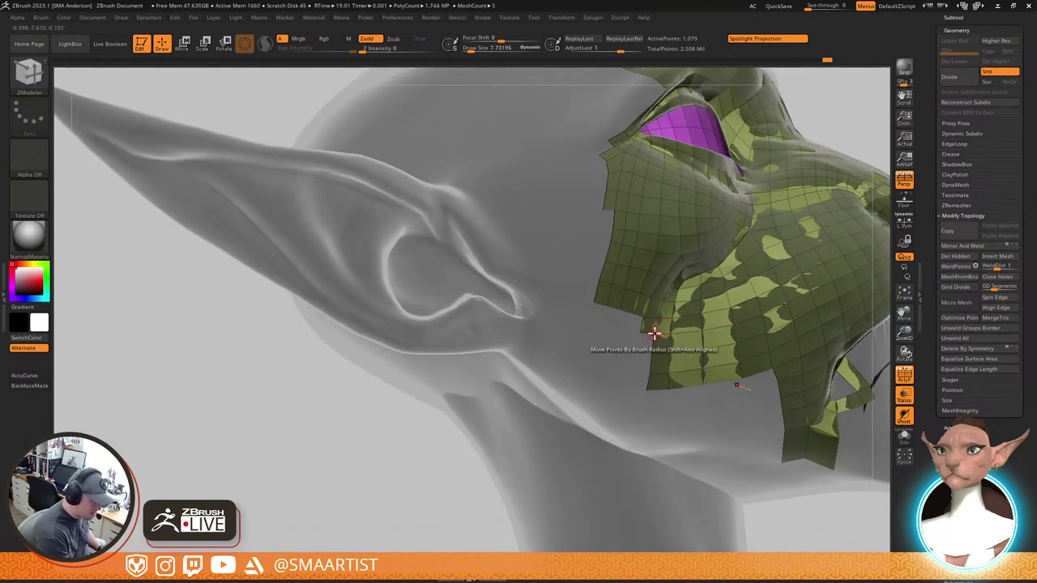
# Extrude a further edge loop along the cheek's side border and pull out its top corner point below the outer eye corner
pyautogui.moveTo(648, 296)
pyautogui.mouseDown(button='right')
pyautogui.moveTo(648, 357)
pyautogui.moveTo(632, 341)
pyautogui.moveTo(629, 363)
pyautogui.moveTo(625, 328)
pyautogui.mouseUp(button='right')
pyautogui.moveTo(621, 327); pyautogui.dragTo(597, 315)
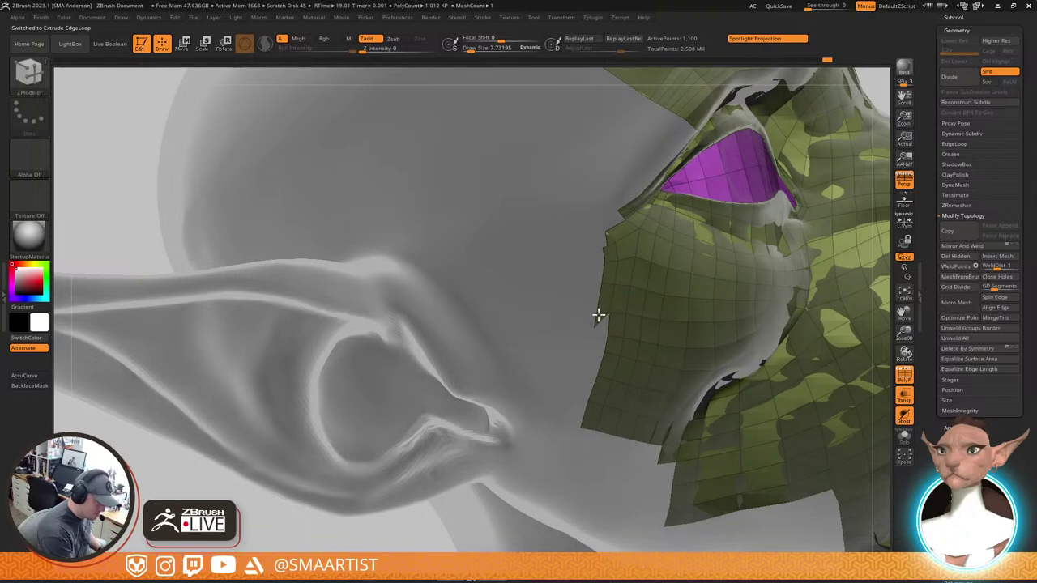
pyautogui.click(609, 246)
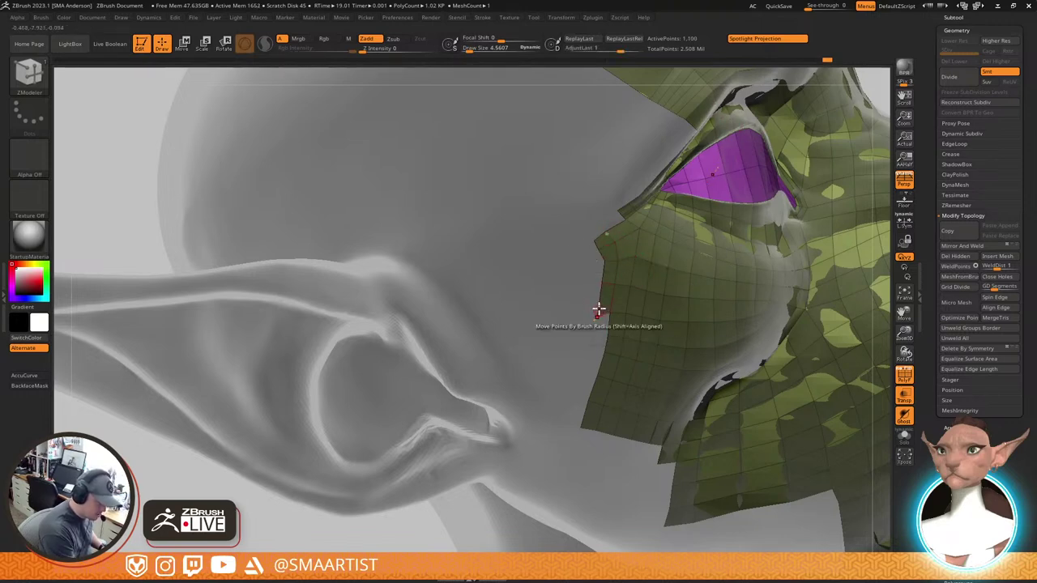
# Pull the lower cheek side border inward to even out its outline, using draw sizes of about 58 and 39
pyautogui.keyDown('alt'); pyautogui.moveTo(736, 359); pyautogui.dragTo(636, 302, button='right'); pyautogui.keyUp('alt')
pyautogui.moveTo(565, 383)
pyautogui.mouseDown(button='right')
pyautogui.moveTo(565, 356)
pyautogui.moveTo(536, 350)
pyautogui.mouseUp(button='right')
pyautogui.press('s')
pyautogui.moveTo(516, 341)
pyautogui.mouseDown()
pyautogui.moveTo(530, 344)
pyautogui.moveTo(510, 344)
pyautogui.mouseUp()
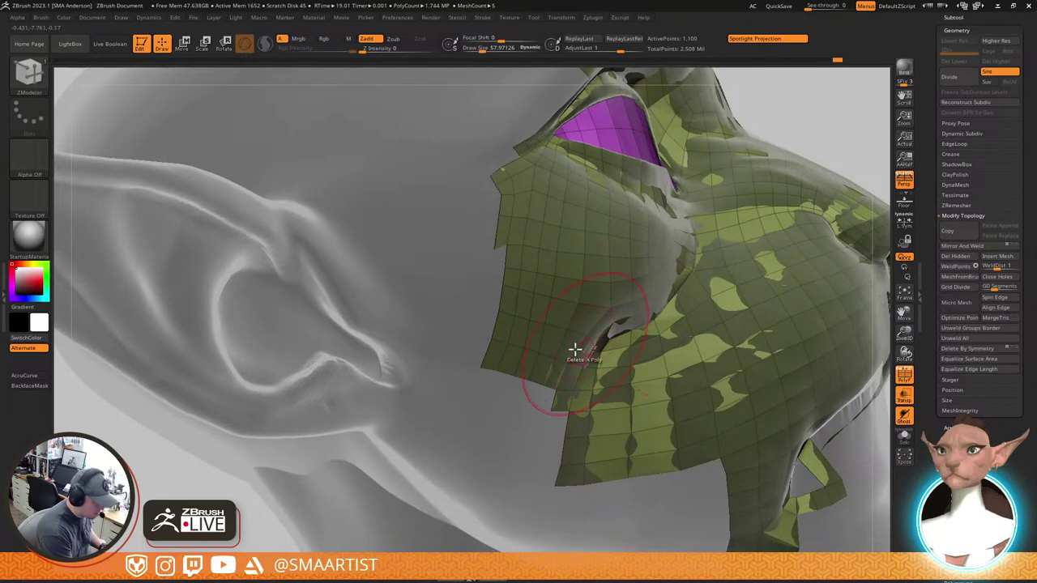
pyautogui.moveTo(574, 349)
pyautogui.mouseDown()
pyautogui.moveTo(479, 370)
pyautogui.moveTo(492, 371)
pyautogui.mouseUp()
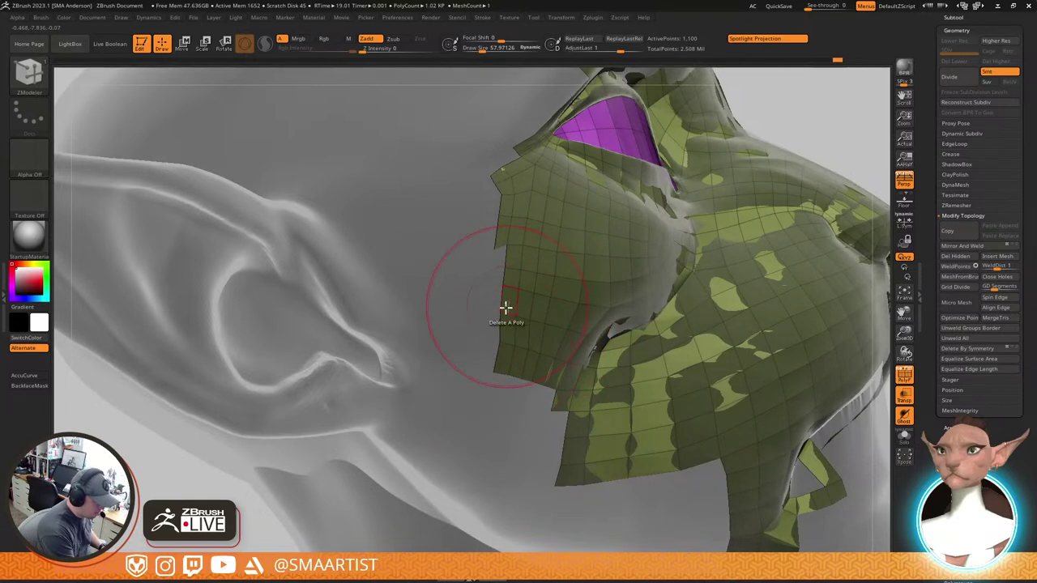
pyautogui.moveTo(501, 311); pyautogui.dragTo(511, 312)
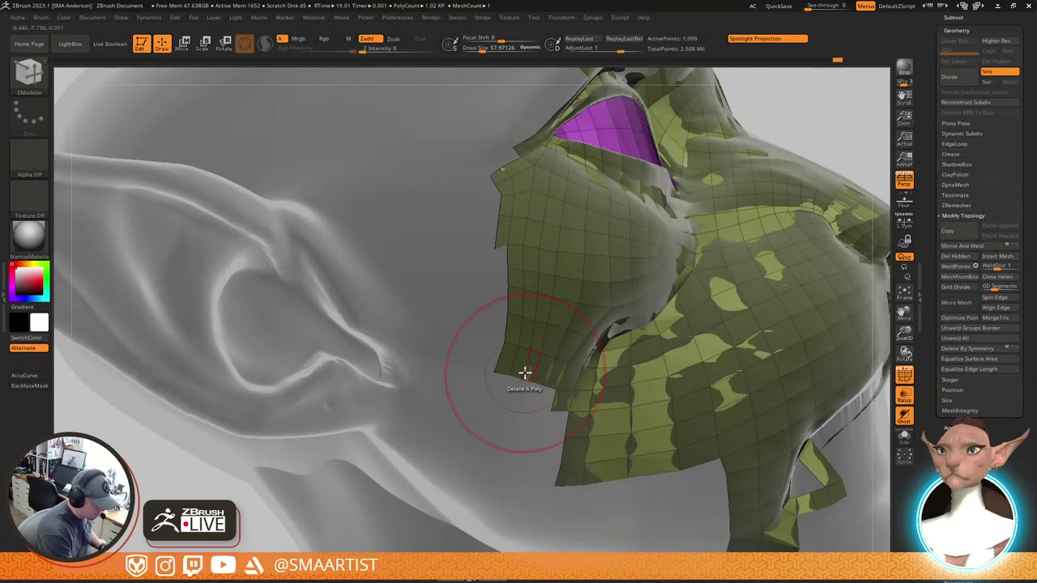
pyautogui.press('s')
pyautogui.moveTo(523, 373); pyautogui.dragTo(519, 373)
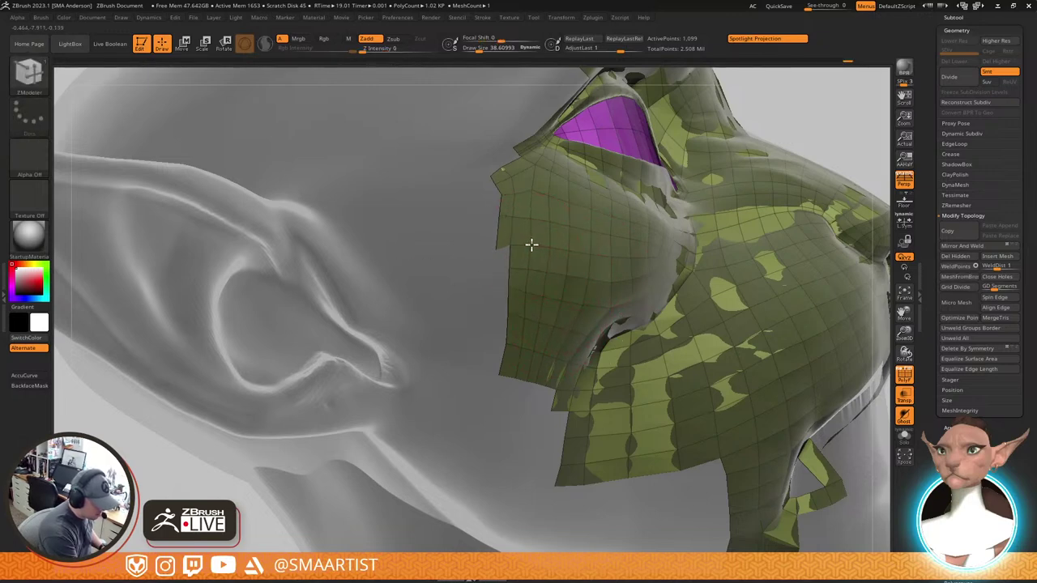
# Even out the side border points of the cheek strip below the outer eye corner, using draw sizes of about 9 and 26
pyautogui.press('s')
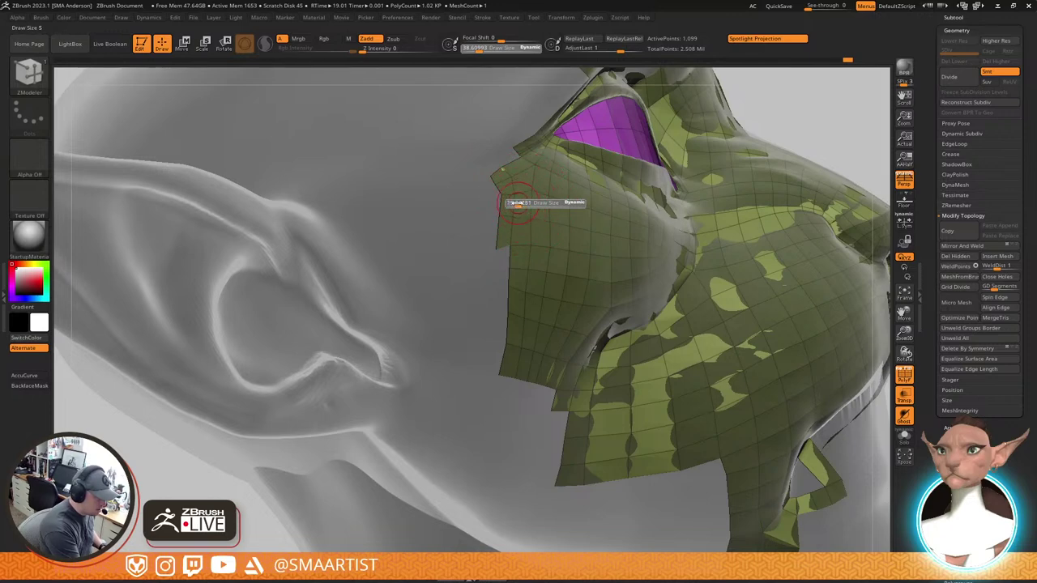
pyautogui.moveTo(517, 204); pyautogui.dragTo(498, 197)
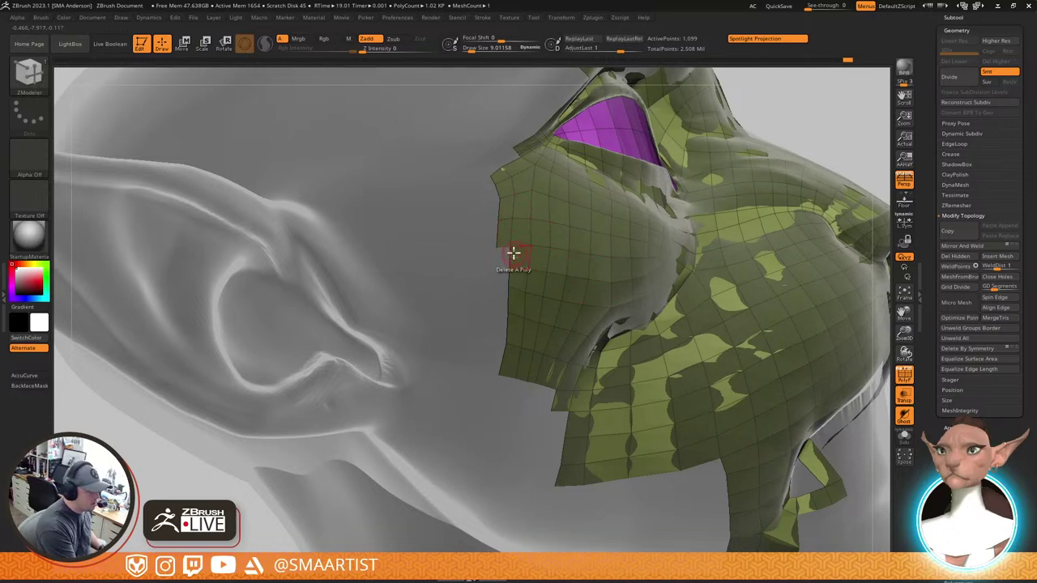
pyautogui.moveTo(692, 274)
pyautogui.mouseDown(button='right')
pyautogui.moveTo(677, 287)
pyautogui.moveTo(681, 313)
pyautogui.mouseUp(button='right')
pyautogui.press('s')
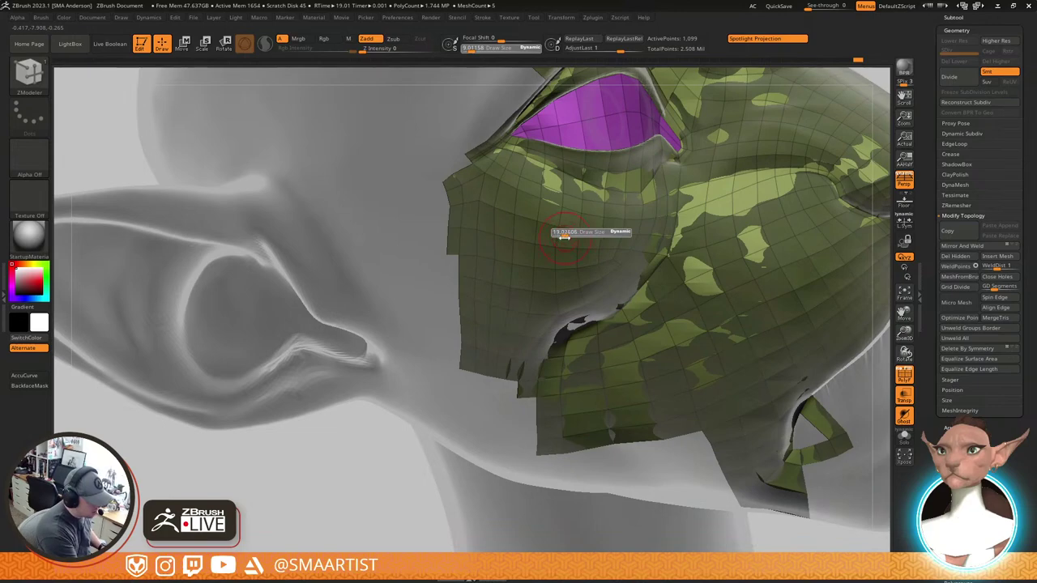
pyautogui.press('shift')
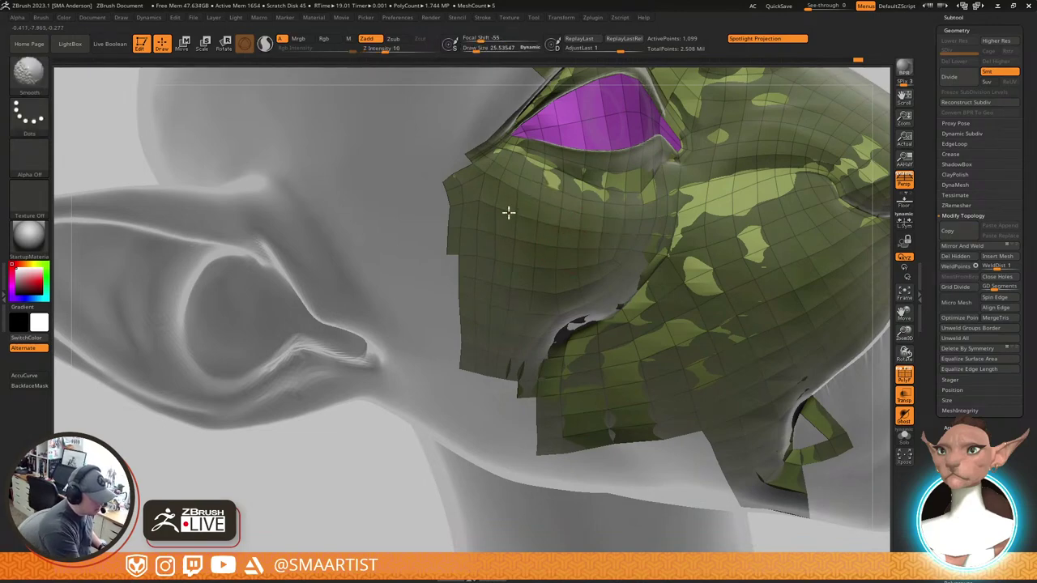
pyautogui.moveTo(608, 219)
pyautogui.mouseDown(button='right')
pyautogui.moveTo(567, 259)
pyautogui.moveTo(609, 225)
pyautogui.moveTo(617, 233)
pyautogui.mouseUp(button='right')
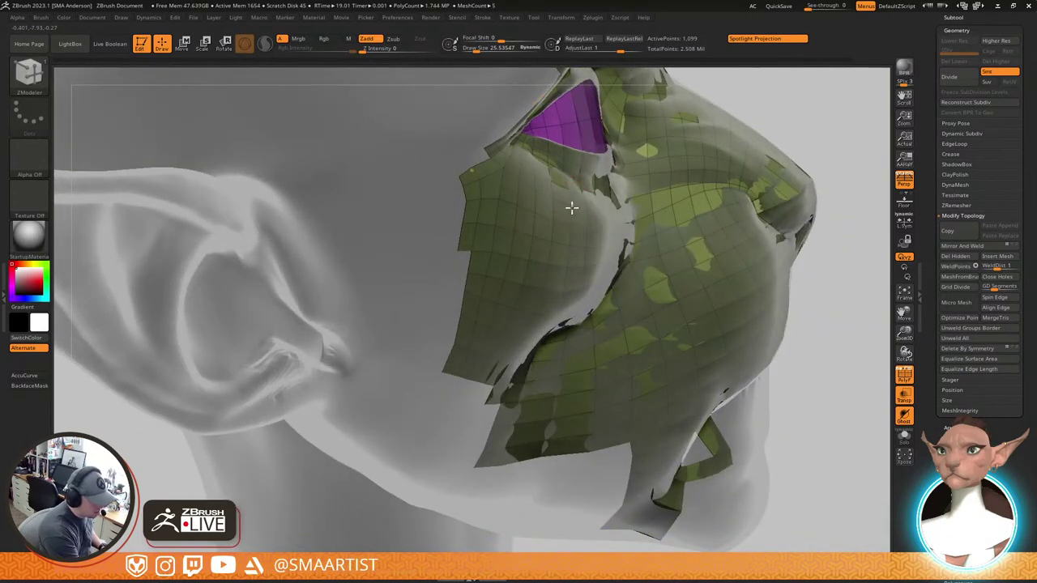
pyautogui.moveTo(572, 206); pyautogui.dragTo(608, 219, button='right')
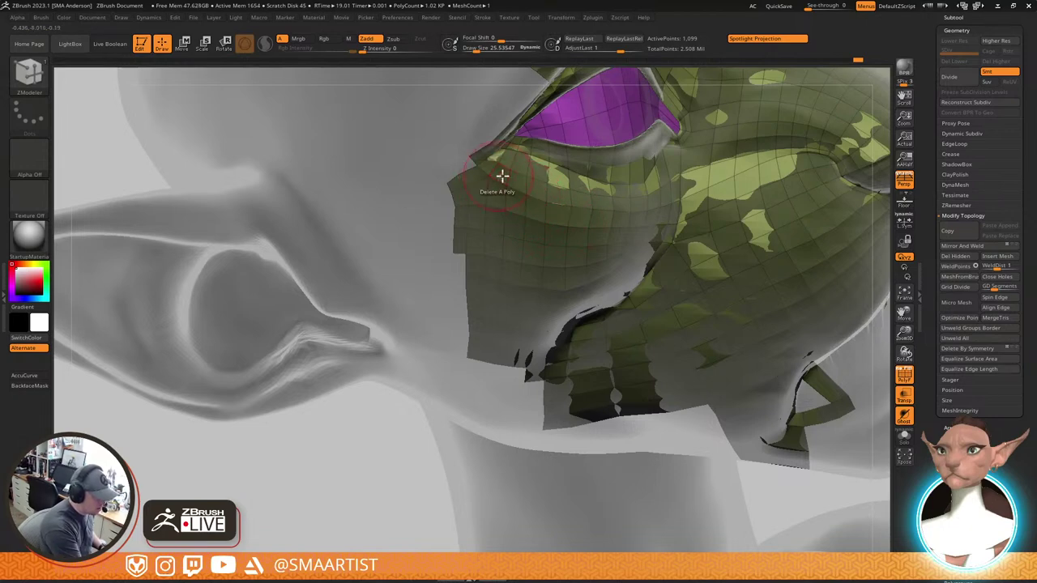
pyautogui.moveTo(581, 250); pyautogui.dragTo(604, 230, button='right')
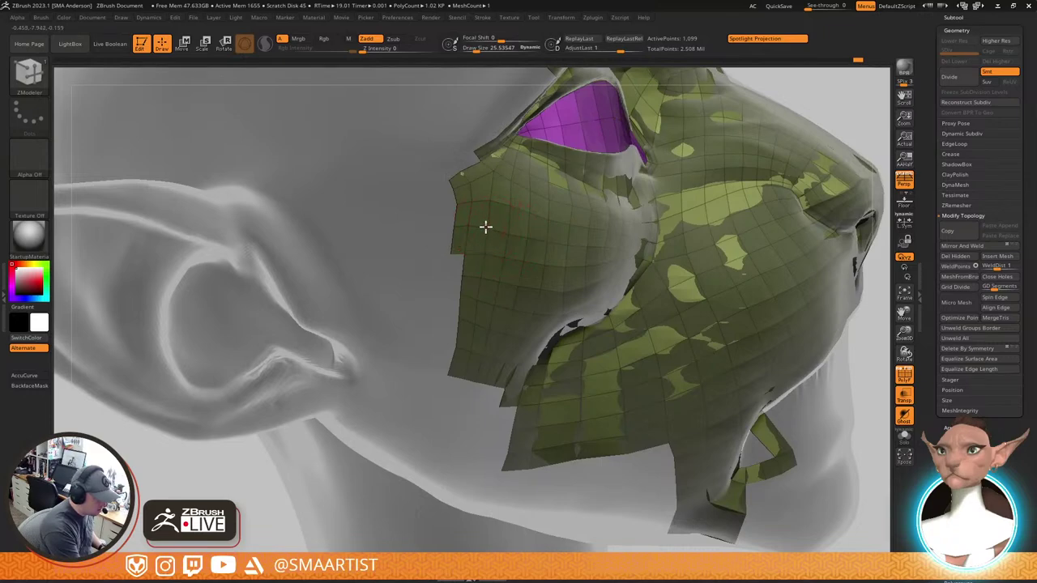
# Even out the point spacing across the middle of the cheek strip with Move Points, using draw sizes of about 42 and 15
pyautogui.moveTo(554, 263)
pyautogui.mouseDown(button='right')
pyautogui.moveTo(572, 206)
pyautogui.moveTo(564, 263)
pyautogui.mouseUp(button='right')
pyautogui.press('s')
pyautogui.moveTo(564, 252); pyautogui.dragTo(569, 250)
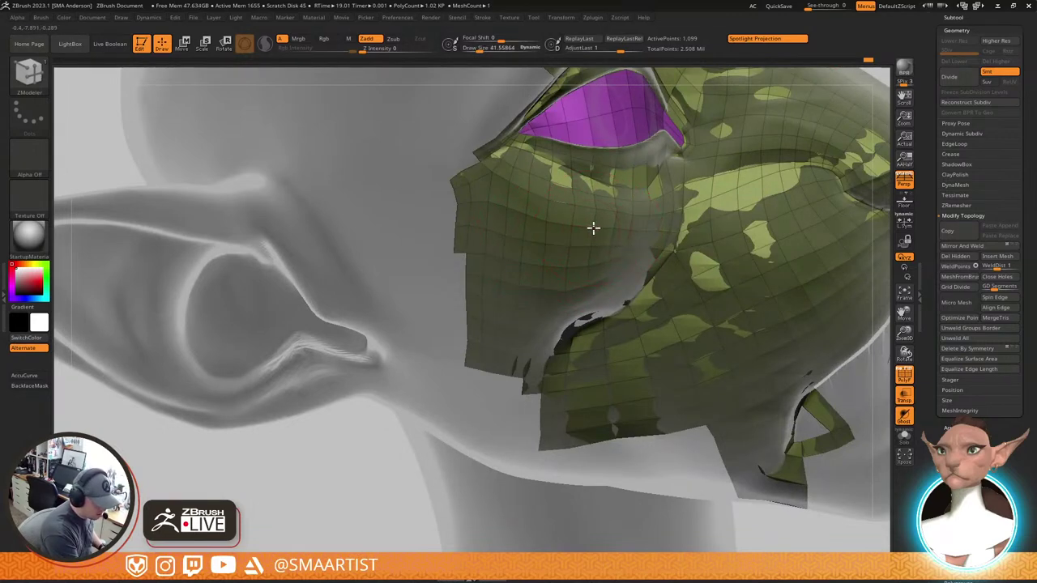
pyautogui.press('s')
pyautogui.moveTo(590, 228); pyautogui.dragTo(588, 228)
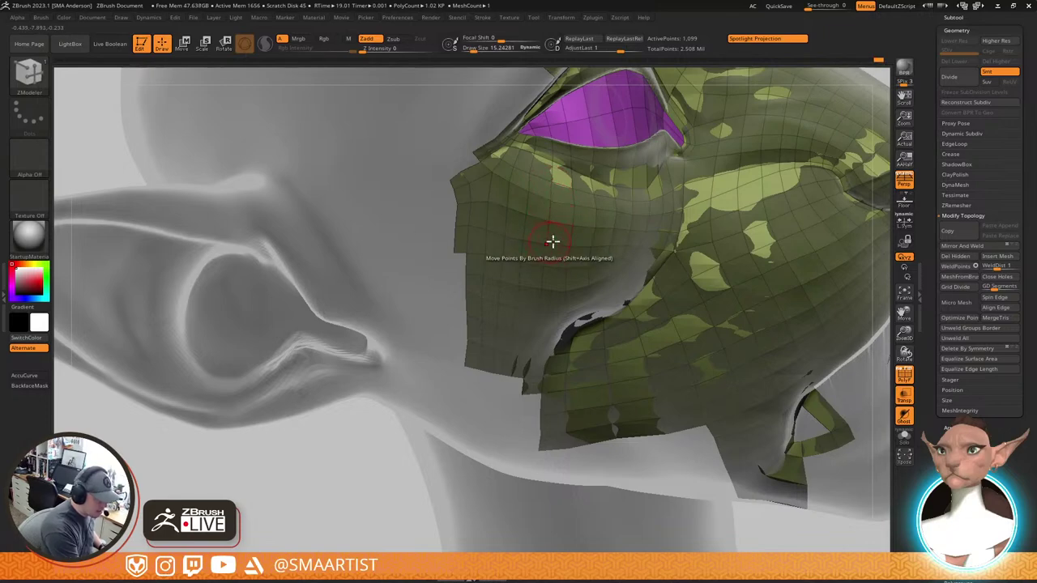
# Pull the lower side corner of the mouth strip inward above the jaw with ZModeler at a draw size of about 90
pyautogui.moveTo(642, 296); pyautogui.dragTo(776, 233, button='right')
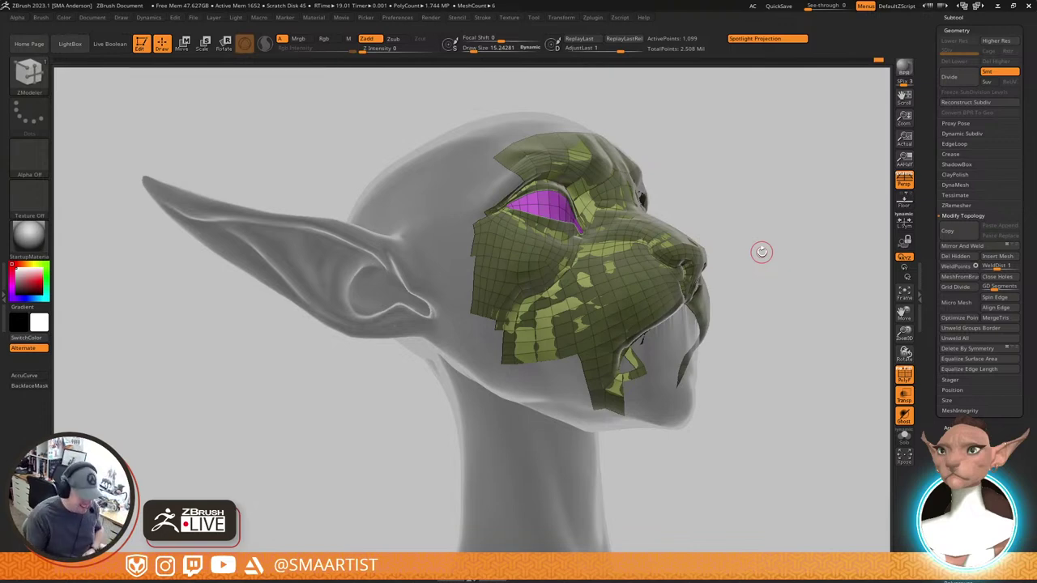
pyautogui.moveTo(607, 348)
pyautogui.mouseDown(button='right')
pyautogui.moveTo(610, 331)
pyautogui.moveTo(602, 367)
pyautogui.moveTo(611, 329)
pyautogui.moveTo(611, 351)
pyautogui.moveTo(674, 291)
pyautogui.moveTo(671, 317)
pyautogui.moveTo(678, 300)
pyautogui.moveTo(675, 320)
pyautogui.moveTo(602, 275)
pyautogui.moveTo(597, 225)
pyautogui.moveTo(674, 358)
pyautogui.moveTo(630, 302)
pyautogui.mouseUp(button='right')
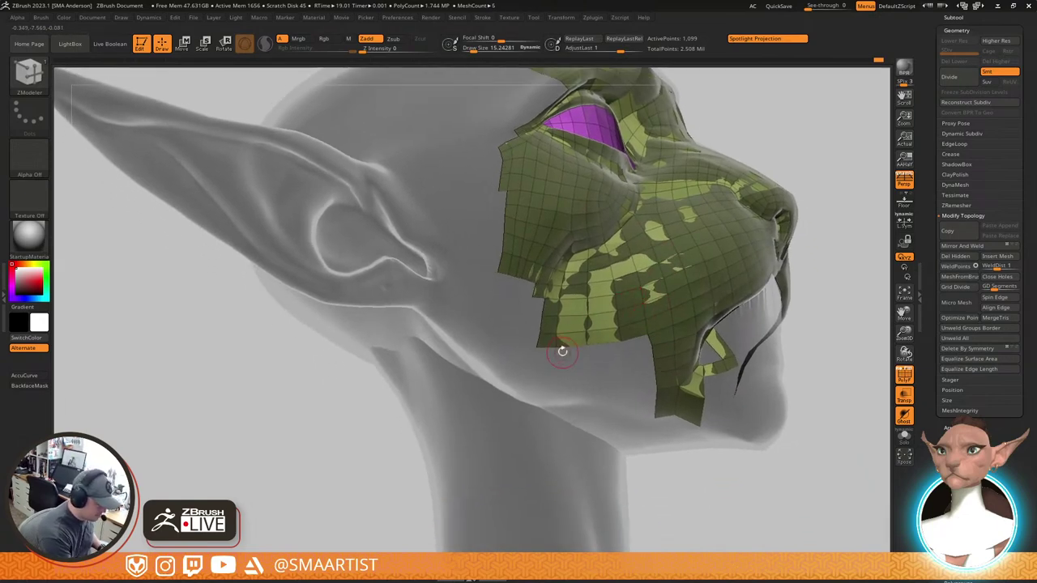
pyautogui.press('b')
pyautogui.press('m')
pyautogui.press('v')
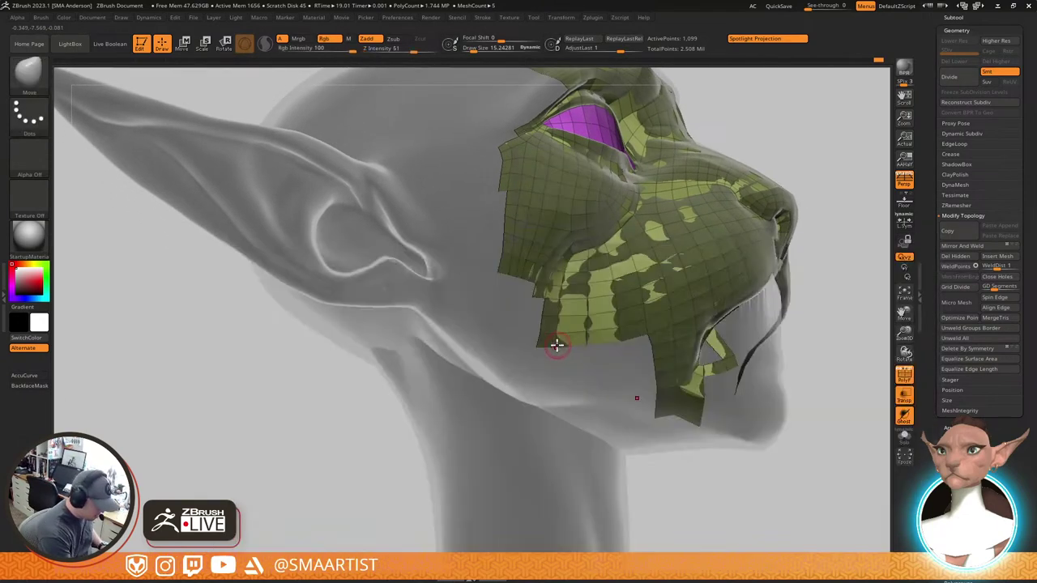
pyautogui.press('b')
pyautogui.press('z')
pyautogui.press('m')
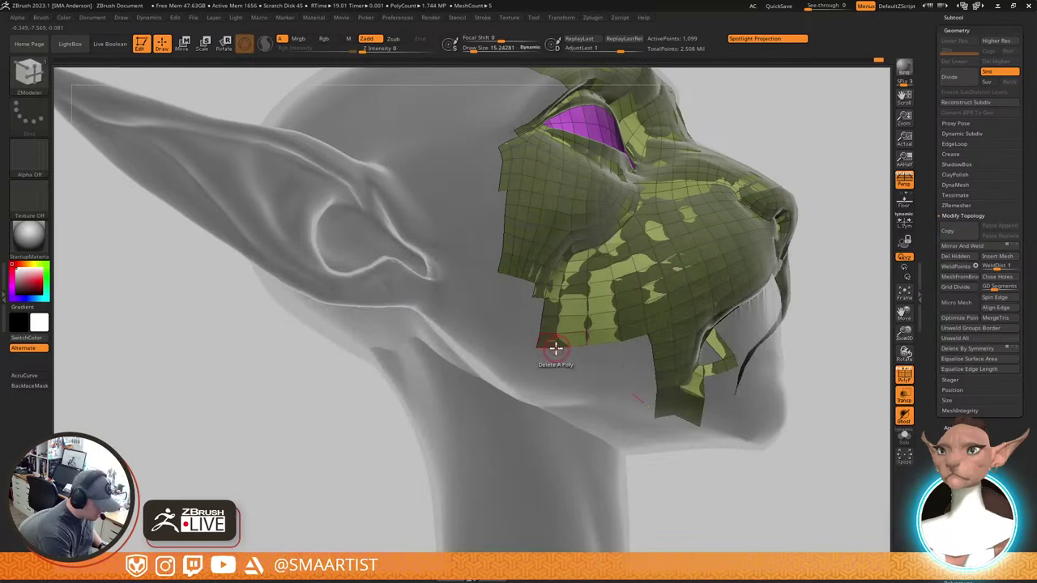
pyautogui.press('s')
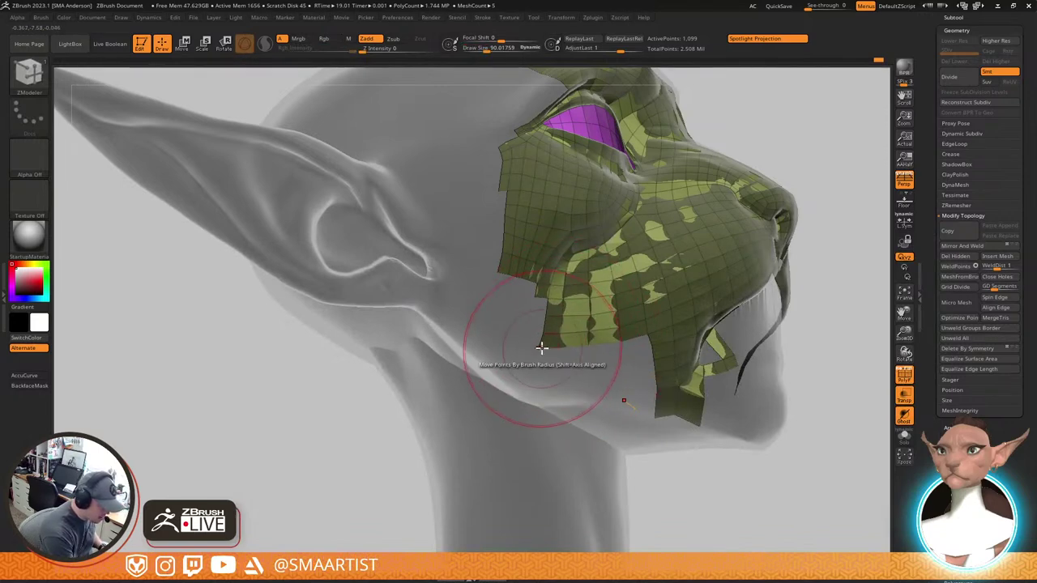
pyautogui.moveTo(541, 347); pyautogui.dragTo(557, 346)
pyautogui.press('s')
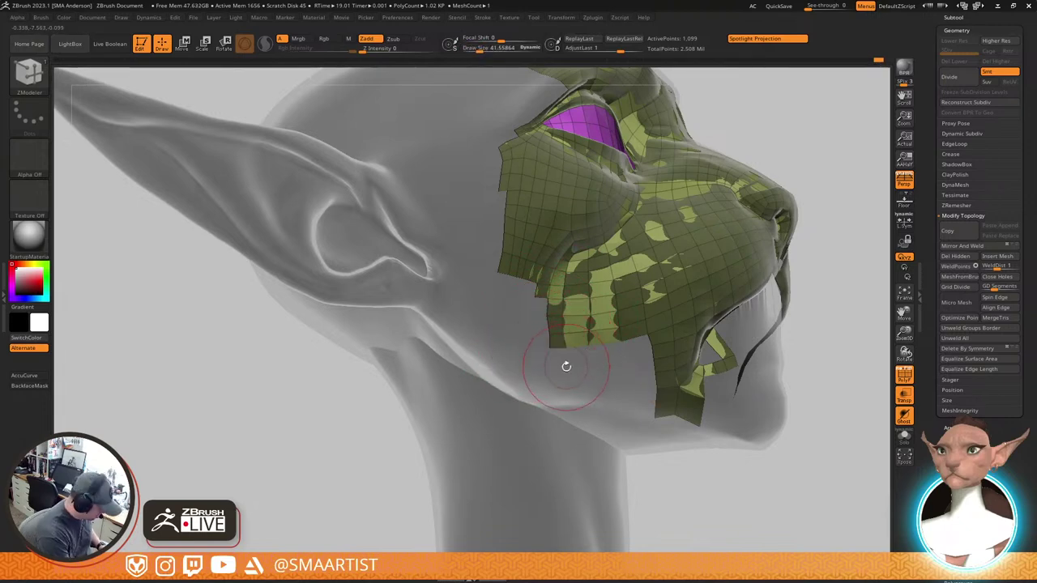
# Switch to the head sculpt subtool and reshape the lower cheek with the Move brush at a draw size of about 81
pyautogui.press('b')
pyautogui.press('m')
pyautogui.press('v')
pyautogui.keyDown('alt'); pyautogui.click(562, 378); pyautogui.keyUp('alt')
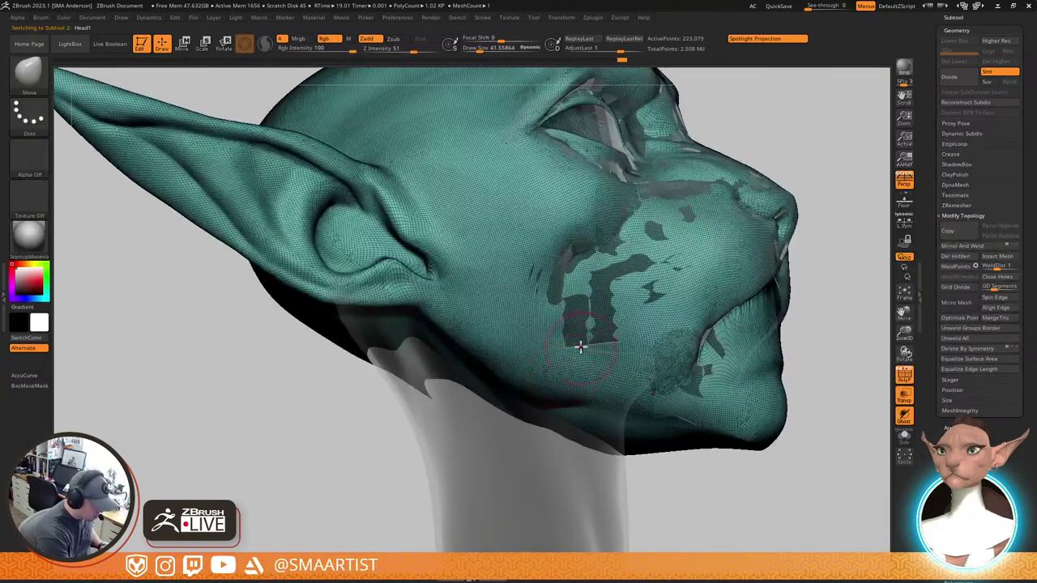
pyautogui.moveTo(580, 346); pyautogui.dragTo(569, 280, button='right')
pyautogui.press('s')
pyautogui.moveTo(562, 277); pyautogui.dragTo(624, 283)
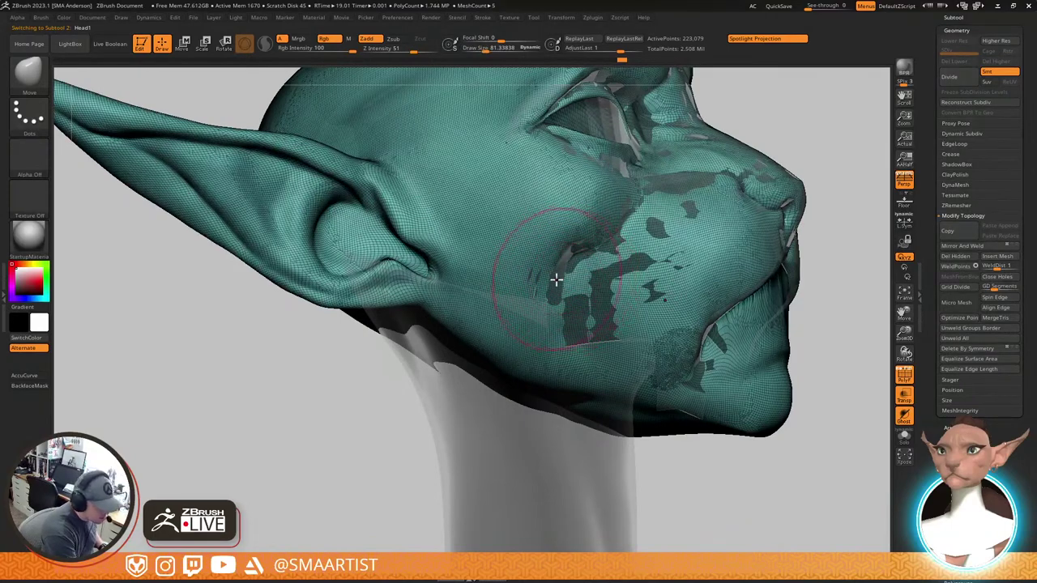
pyautogui.moveTo(557, 278); pyautogui.dragTo(569, 282)
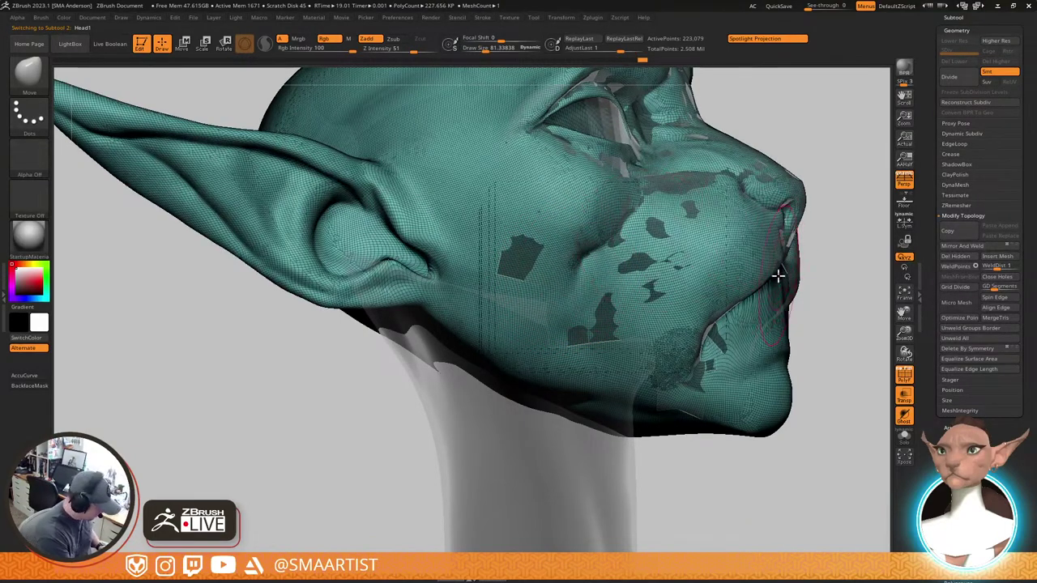
# Isolate the head sculpt and hide its polygon wireframe
pyautogui.hotkey('ctrl', 'shift', 's')
pyautogui.keyDown('ctrl'); pyautogui.moveTo(786, 316); pyautogui.dragTo(811, 230, button='right'); pyautogui.keyUp('ctrl')
pyautogui.hotkey('shift', 'f')
pyautogui.moveTo(812, 259); pyautogui.dragTo(734, 274)
pyautogui.moveTo(733, 274)
pyautogui.mouseDown()
pyautogui.moveTo(725, 283)
pyautogui.moveTo(737, 265)
pyautogui.moveTo(718, 267)
pyautogui.mouseUp()
pyautogui.keyDown('ctrl'); pyautogui.moveTo(593, 294); pyautogui.dragTo(604, 324, button='right'); pyautogui.keyUp('ctrl')
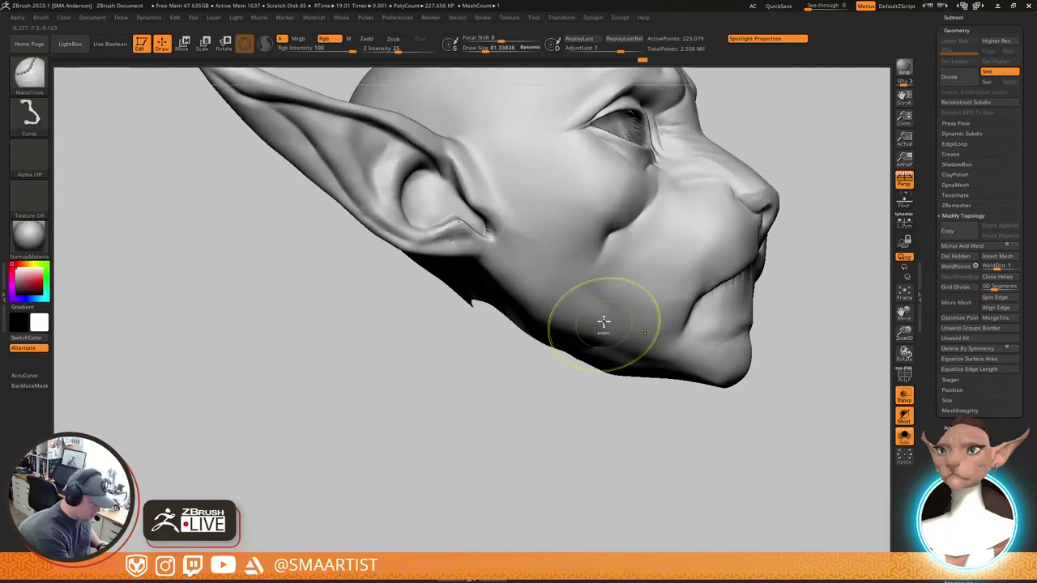
# Reshape and smooth the lower cheek toward the jaw with the Move brush at a draw size of about 51
pyautogui.press('s')
pyautogui.moveTo(595, 297); pyautogui.dragTo(586, 297)
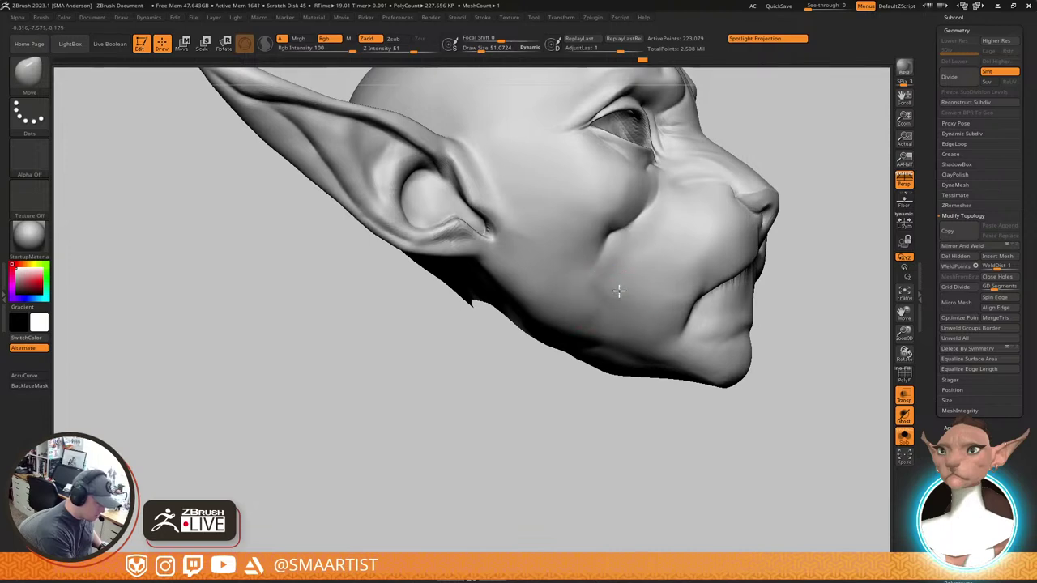
pyautogui.moveTo(619, 291)
pyautogui.mouseDown(button='right')
pyautogui.moveTo(625, 301)
pyautogui.moveTo(639, 284)
pyautogui.mouseUp(button='right')
pyautogui.moveTo(624, 281); pyautogui.dragTo(593, 276)
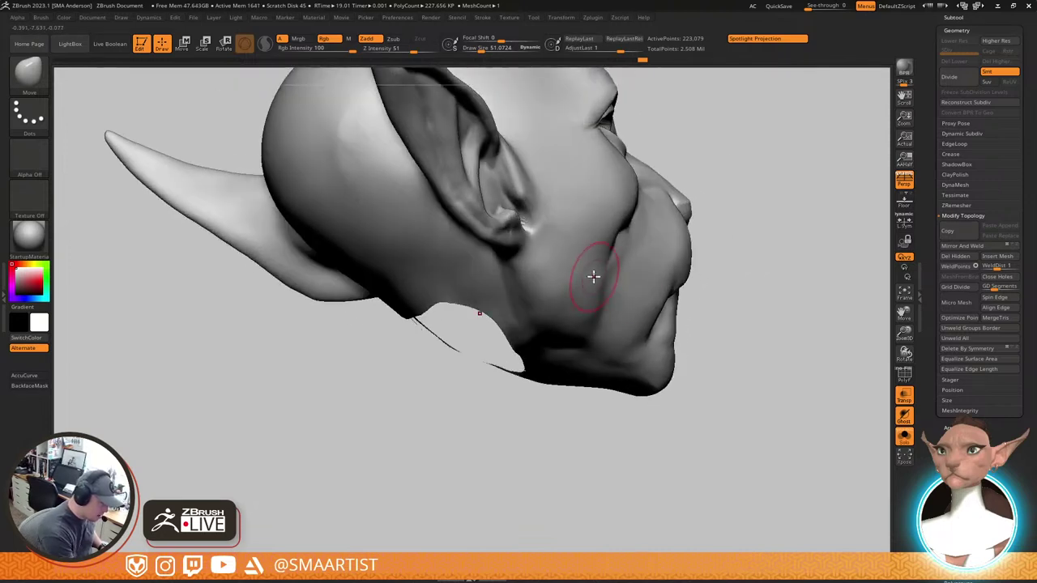
pyautogui.moveTo(618, 284)
pyautogui.mouseDown(button='right')
pyautogui.moveTo(637, 260)
pyautogui.moveTo(676, 283)
pyautogui.moveTo(591, 303)
pyautogui.mouseUp(button='right')
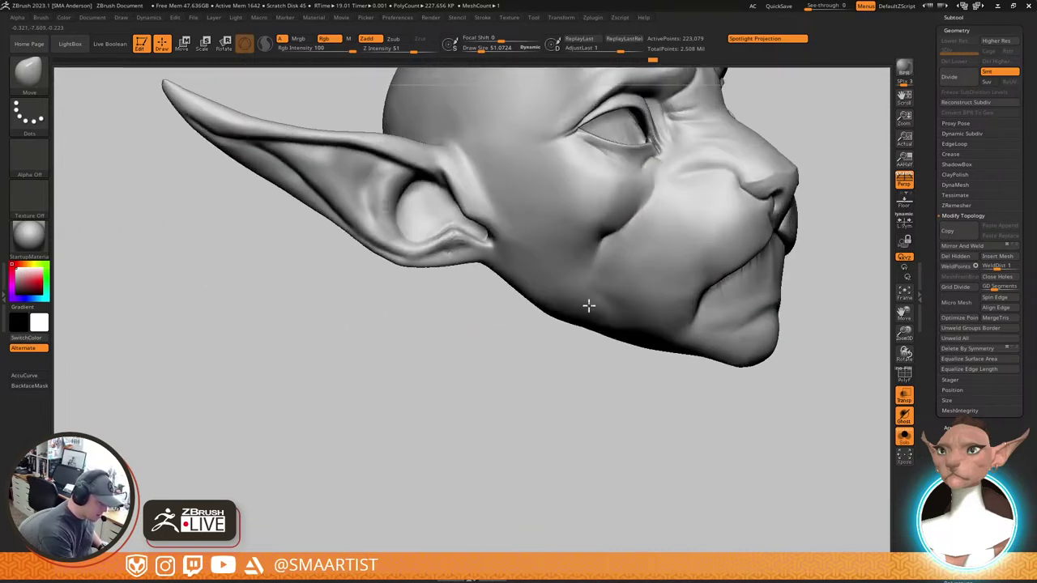
pyautogui.press('shift')
pyautogui.moveTo(553, 259)
pyautogui.mouseDown(button='right')
pyautogui.moveTo(630, 303)
pyautogui.moveTo(689, 282)
pyautogui.moveTo(586, 324)
pyautogui.moveTo(642, 321)
pyautogui.moveTo(623, 313)
pyautogui.mouseUp(button='right')
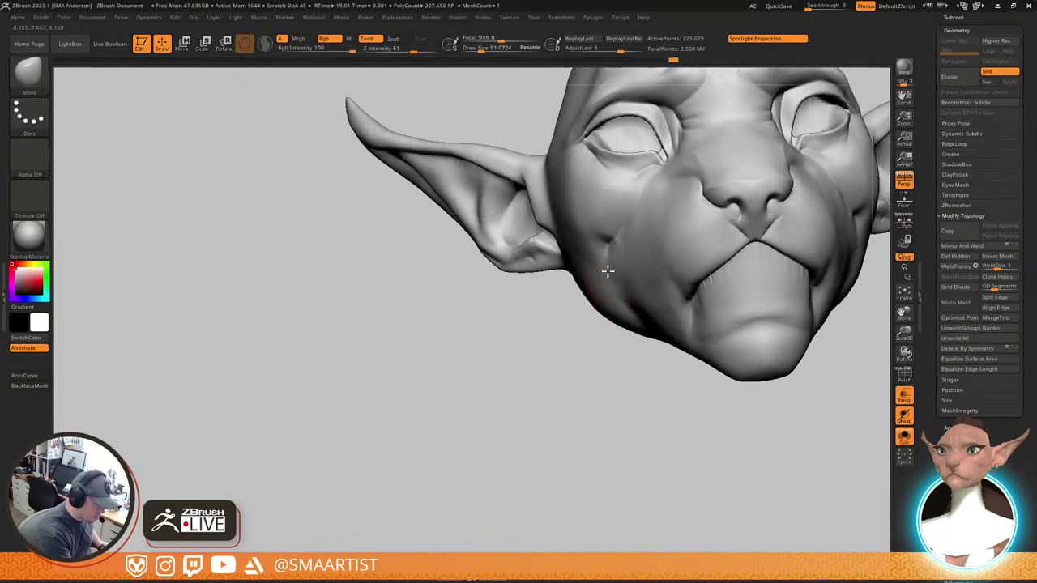
# Carve a soft crease from beneath the cheekbone down toward the jaw with DamStandard at Z Intensity 17, and smooth it
pyautogui.press('b')
pyautogui.press('d')
pyautogui.press('s')
pyautogui.moveTo(637, 270); pyautogui.dragTo(603, 259, button='right')
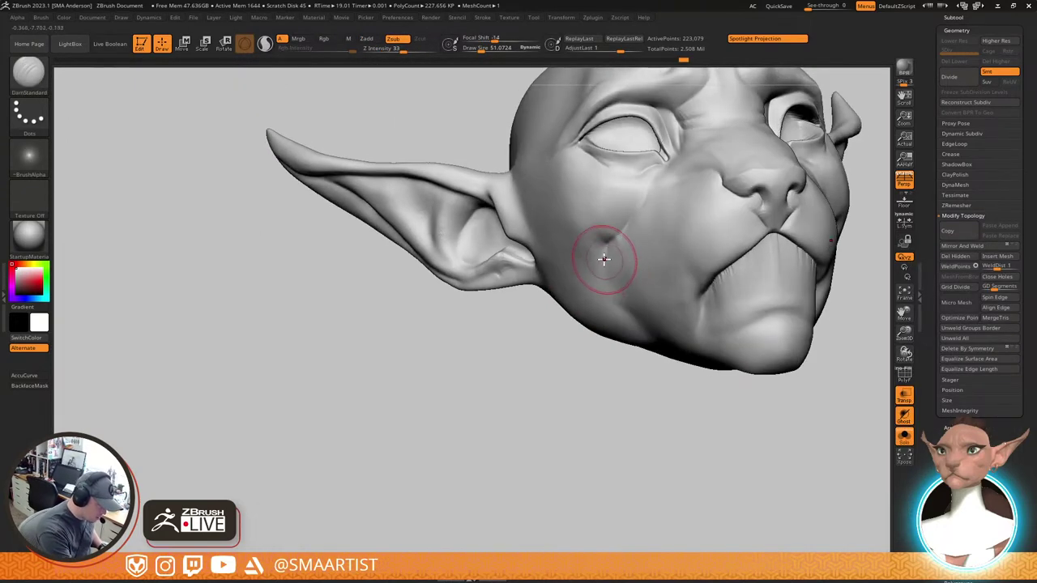
pyautogui.moveTo(614, 322); pyautogui.dragTo(617, 326)
pyautogui.moveTo(613, 242)
pyautogui.mouseDown(button='right')
pyautogui.moveTo(645, 281)
pyautogui.moveTo(631, 283)
pyautogui.mouseUp(button='right')
pyautogui.press('shift')
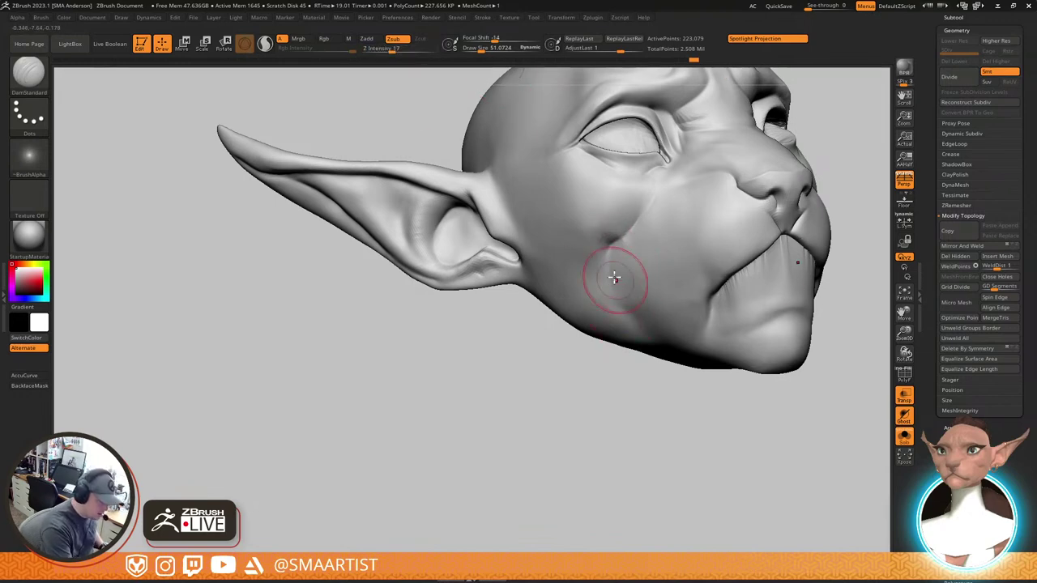
pyautogui.moveTo(620, 330); pyautogui.dragTo(638, 278, button='right')
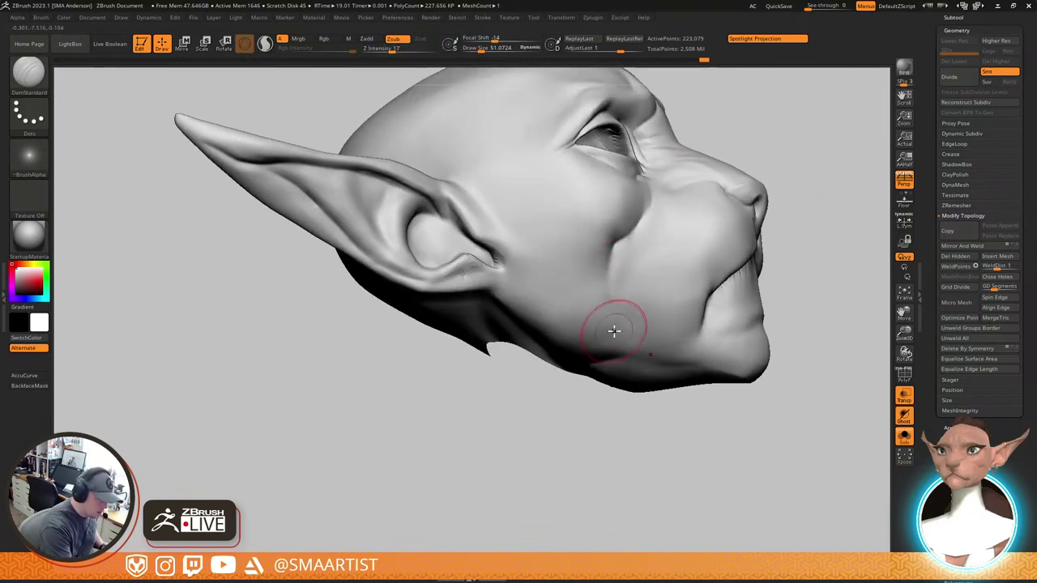
pyautogui.moveTo(614, 331)
pyautogui.mouseDown(button='right')
pyautogui.moveTo(639, 321)
pyautogui.moveTo(630, 273)
pyautogui.moveTo(660, 261)
pyautogui.moveTo(671, 267)
pyautogui.moveTo(672, 331)
pyautogui.moveTo(659, 218)
pyautogui.moveTo(627, 297)
pyautogui.moveTo(622, 354)
pyautogui.mouseUp(button='right')
pyautogui.press('shift')
# Refine the form around the cheek crease with the Move brush at draw sizes of about 36 and 19, smoothing the transition
pyautogui.press('b')
pyautogui.press('m')
pyautogui.press('v')
pyautogui.moveTo(611, 256)
pyautogui.mouseDown(button='right')
pyautogui.moveTo(636, 238)
pyautogui.moveTo(597, 279)
pyautogui.moveTo(603, 244)
pyautogui.moveTo(583, 269)
pyautogui.moveTo(613, 297)
pyautogui.mouseUp(button='right')
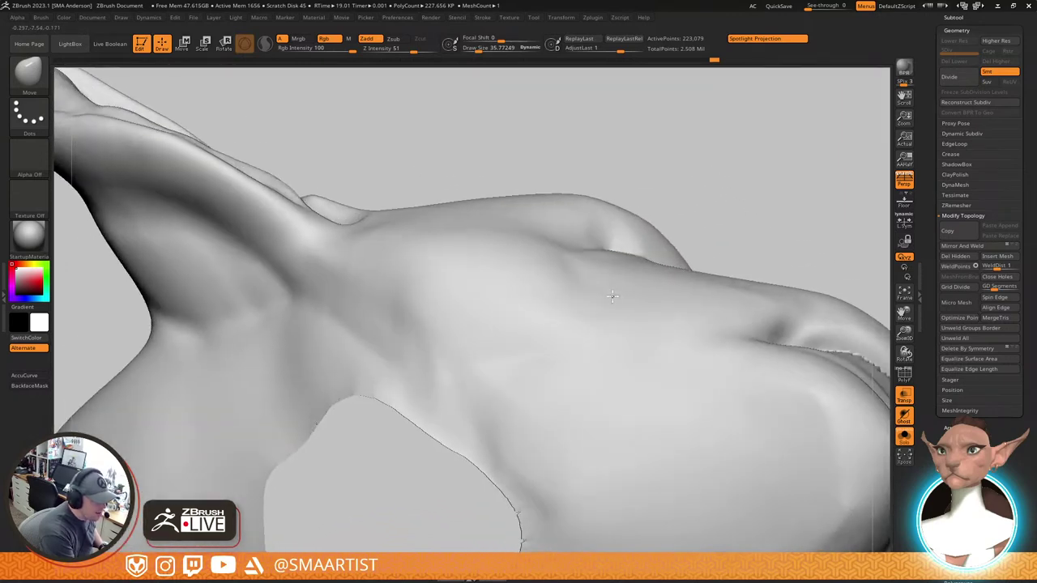
pyautogui.moveTo(615, 243); pyautogui.dragTo(660, 266, button='right')
pyautogui.press('s')
pyautogui.moveTo(658, 265); pyautogui.dragTo(652, 263)
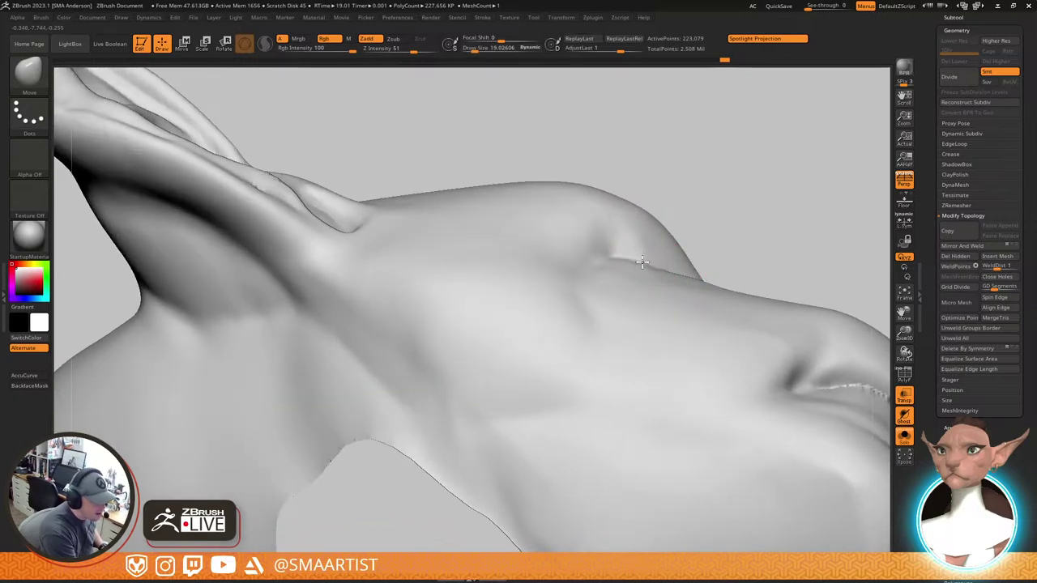
pyautogui.moveTo(685, 256); pyautogui.dragTo(707, 248, button='right')
pyautogui.keyDown('shift'); pyautogui.moveTo(649, 278); pyautogui.dragTo(636, 273); pyautogui.keyUp('shift')
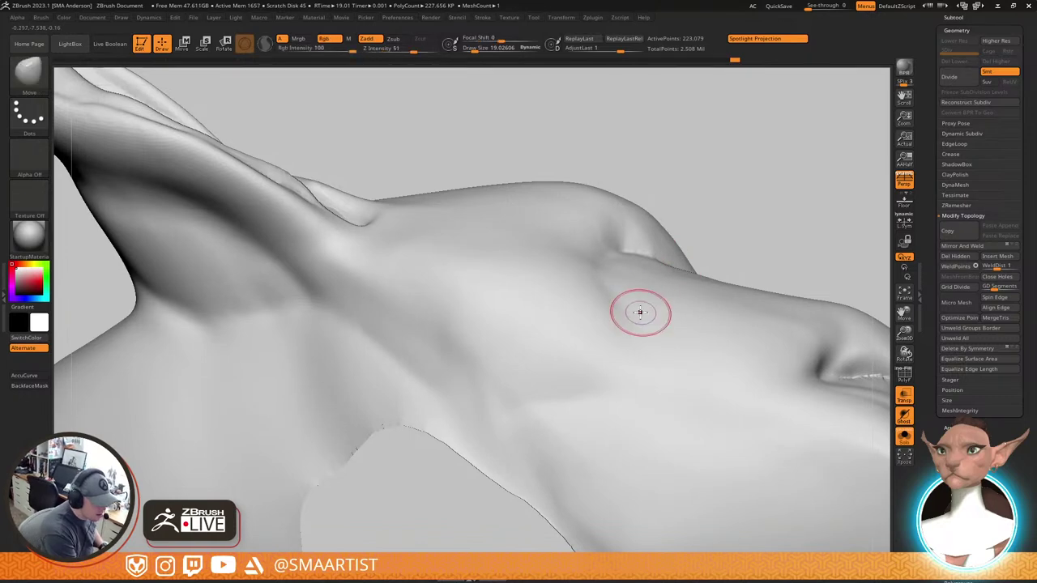
pyautogui.moveTo(640, 300)
pyautogui.mouseDown(button='right')
pyautogui.moveTo(649, 293)
pyautogui.moveTo(604, 277)
pyautogui.mouseUp(button='right')
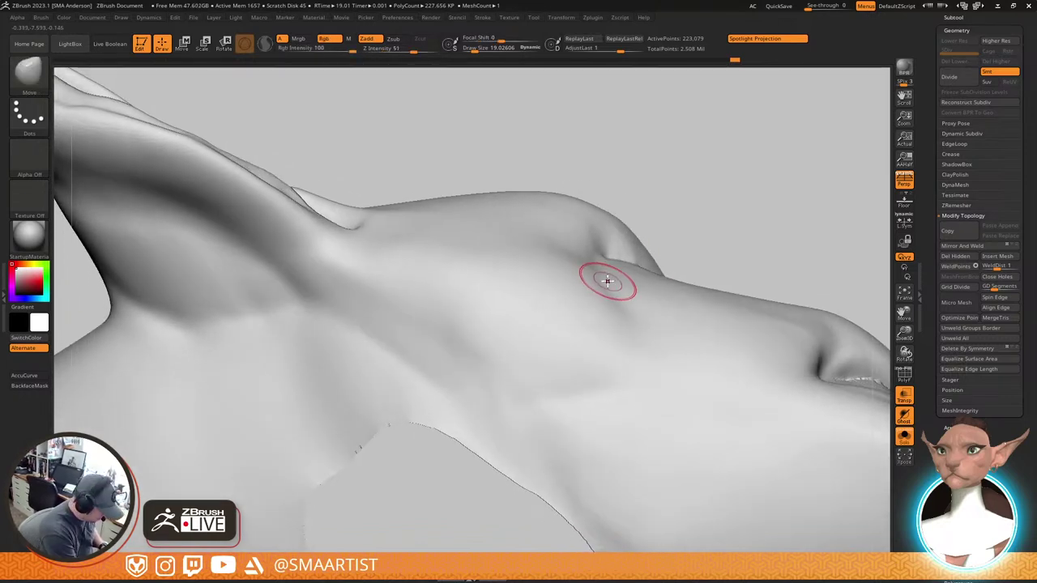
# Define the upper part of the cheek crease with DamStandard at a draw size of about 19 and smooth its edges
pyautogui.press('b')
pyautogui.press('d')
pyautogui.press('s')
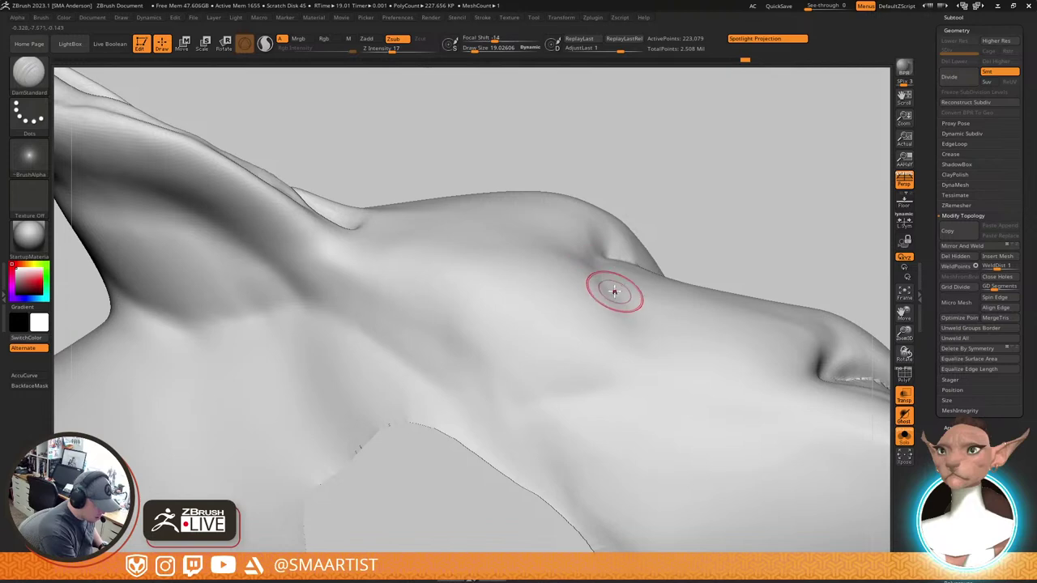
pyautogui.moveTo(614, 292); pyautogui.dragTo(609, 284, button='right')
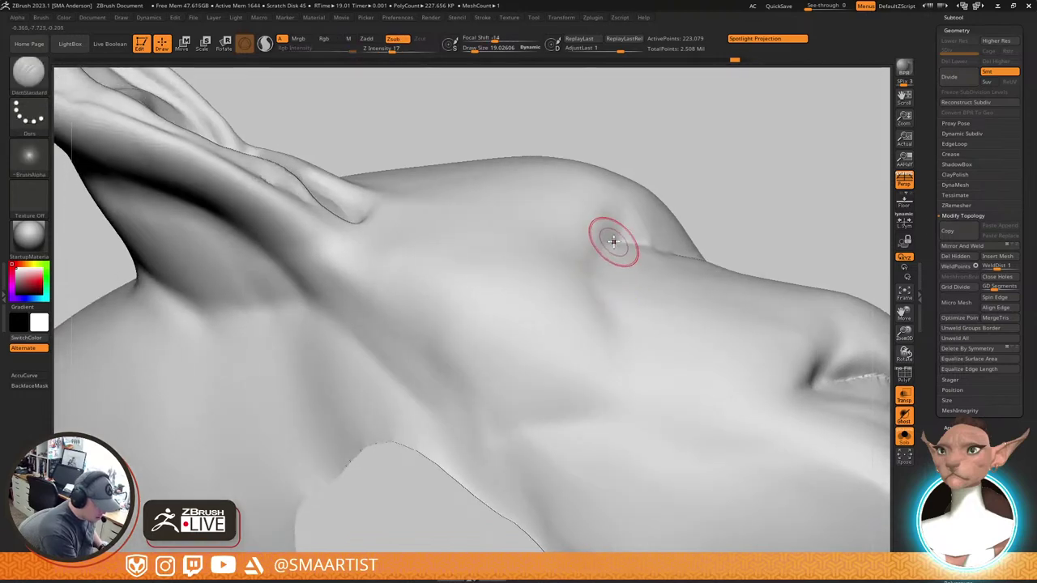
pyautogui.moveTo(624, 261)
pyautogui.keyDown('shift'); pyautogui.mouseDown()
pyautogui.moveTo(611, 241)
pyautogui.moveTo(617, 246)
pyautogui.mouseUp(); pyautogui.keyUp('shift')
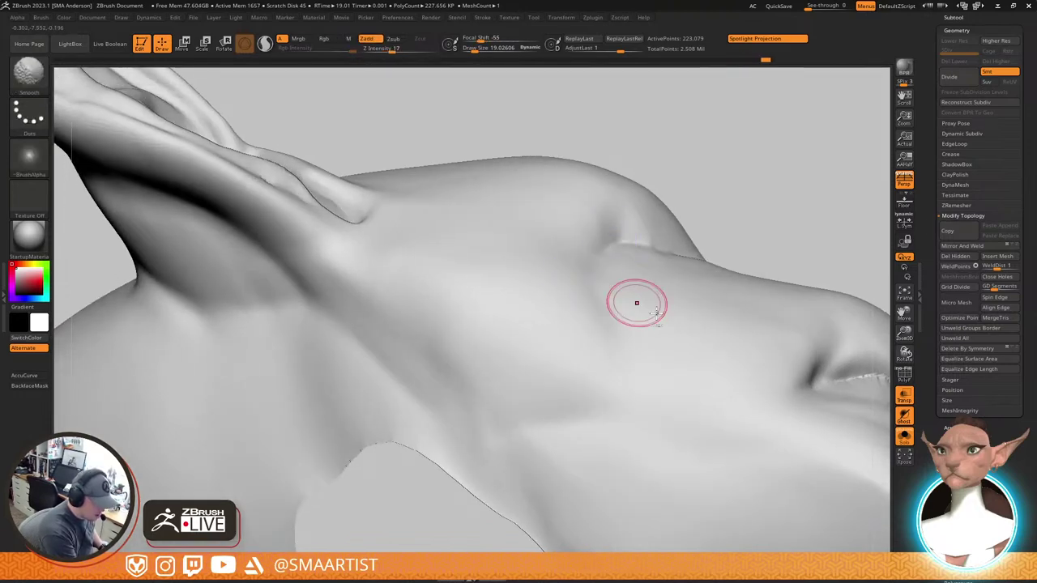
pyautogui.moveTo(637, 303)
pyautogui.keyDown('ctrl'); pyautogui.mouseDown(button='right')
pyautogui.moveTo(662, 303)
pyautogui.moveTo(671, 374)
pyautogui.moveTo(670, 355)
pyautogui.mouseUp(button='right'); pyautogui.keyUp('ctrl')
pyautogui.moveTo(667, 304); pyautogui.dragTo(657, 322)
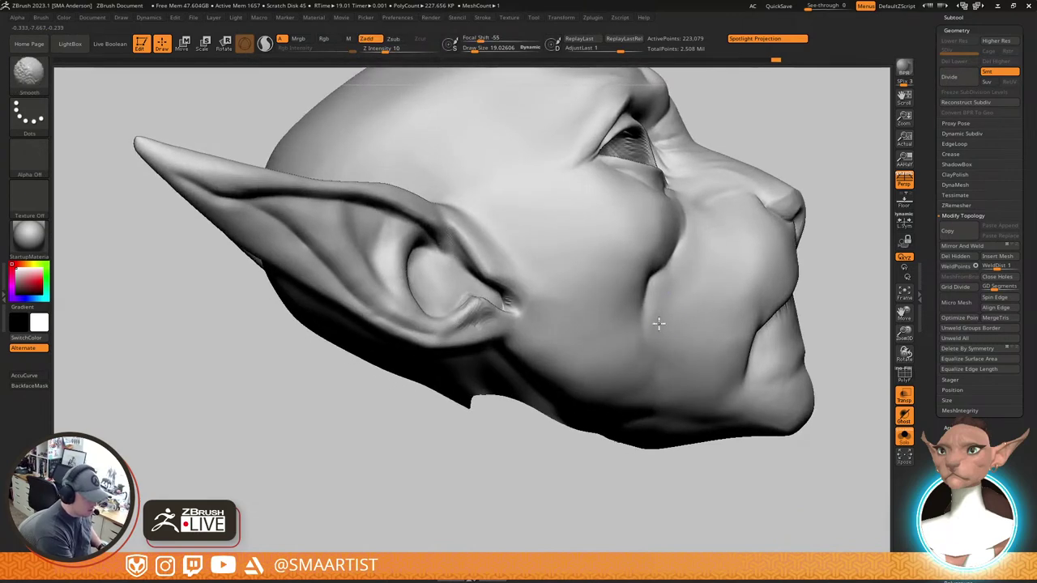
pyautogui.keyDown('ctrl'); pyautogui.moveTo(709, 343); pyautogui.dragTo(754, 299, button='right'); pyautogui.keyUp('ctrl')
pyautogui.moveTo(754, 300)
pyautogui.mouseDown(button='right')
pyautogui.moveTo(807, 252)
pyautogui.moveTo(724, 297)
pyautogui.moveTo(704, 287)
pyautogui.moveTo(736, 284)
pyautogui.moveTo(725, 291)
pyautogui.moveTo(735, 295)
pyautogui.mouseUp(button='right')
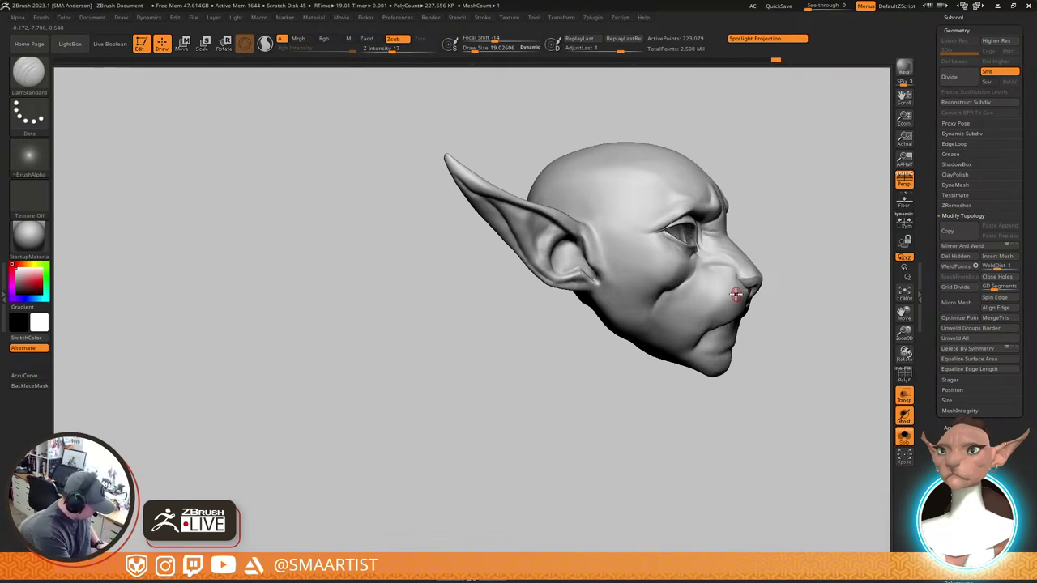
# Show the full model again, make the Topology subtool active, and enlarge the draw size to about 69
pyautogui.hotkey('shift', 's')
pyautogui.moveTo(776, 243); pyautogui.dragTo(784, 230)
pyautogui.press('Down')
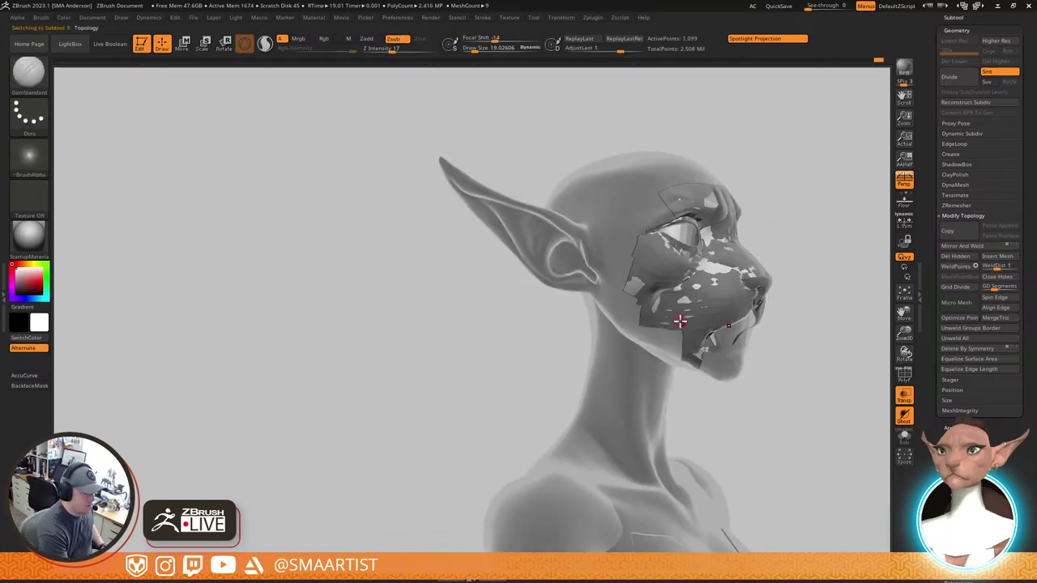
pyautogui.moveTo(680, 321)
pyautogui.mouseDown(button='right')
pyautogui.moveTo(681, 297)
pyautogui.moveTo(694, 394)
pyautogui.moveTo(699, 341)
pyautogui.moveTo(688, 330)
pyautogui.mouseUp(button='right')
pyautogui.press('s')
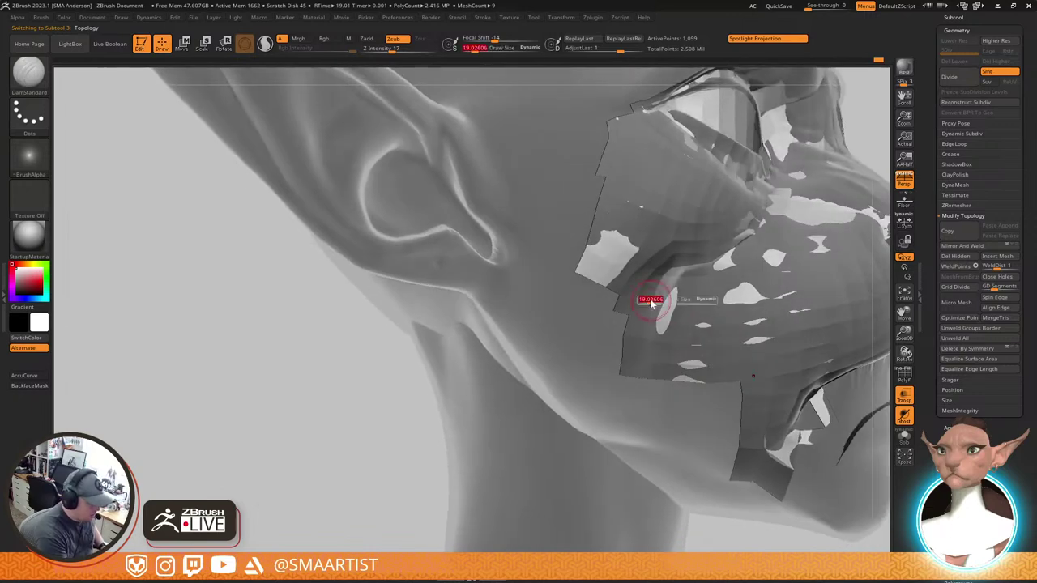
pyautogui.moveTo(652, 302)
pyautogui.mouseDown()
pyautogui.moveTo(671, 300)
pyautogui.moveTo(660, 304)
pyautogui.mouseUp()
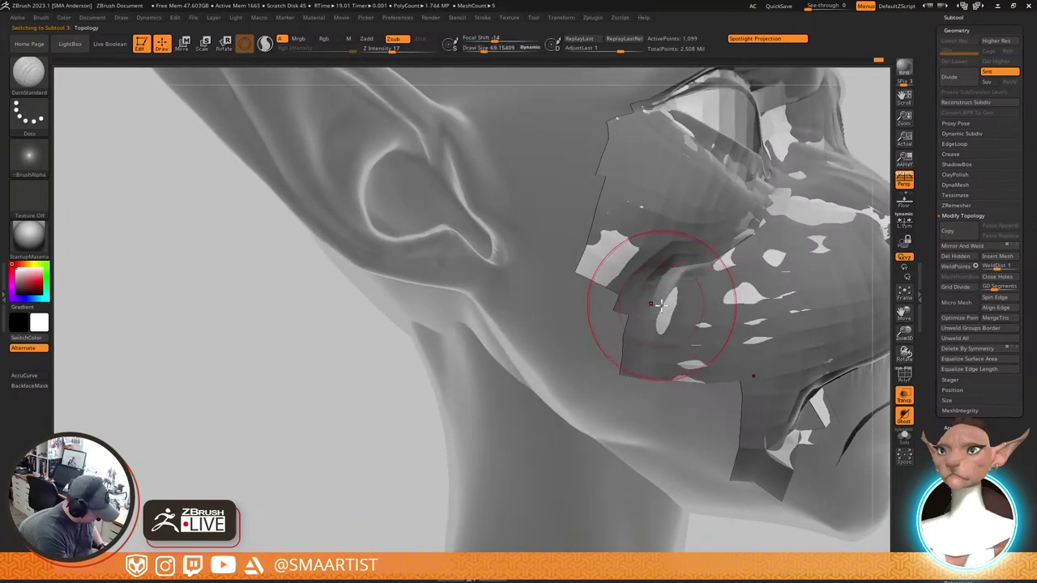
# Pull the retopology mesh around the cheek crease outward with the Move brush at a draw size of about 54
pyautogui.press('b')
pyautogui.press('m')
pyautogui.press('v')
pyautogui.moveTo(660, 304)
pyautogui.mouseDown(button='right')
pyautogui.moveTo(656, 331)
pyautogui.moveTo(656, 316)
pyautogui.mouseUp(button='right')
pyautogui.press('s')
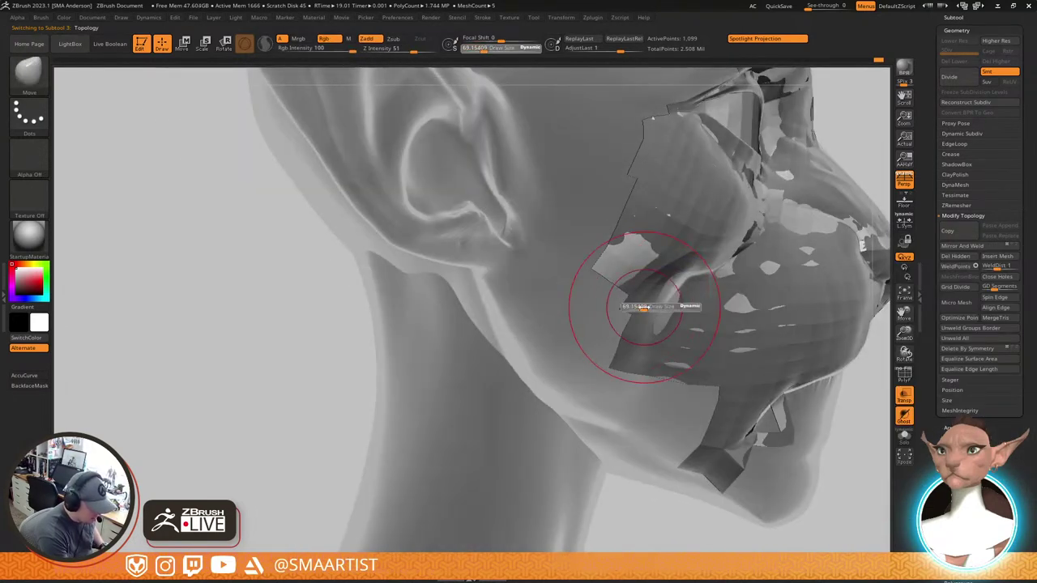
pyautogui.moveTo(644, 308); pyautogui.dragTo(647, 308)
pyautogui.moveTo(647, 308); pyautogui.dragTo(641, 307, button='right')
pyautogui.moveTo(647, 315); pyautogui.dragTo(685, 273)
# Adjust the crease area and open outer cheek border of the topology with the Move brush, down to a draw size of about 36
pyautogui.press('s')
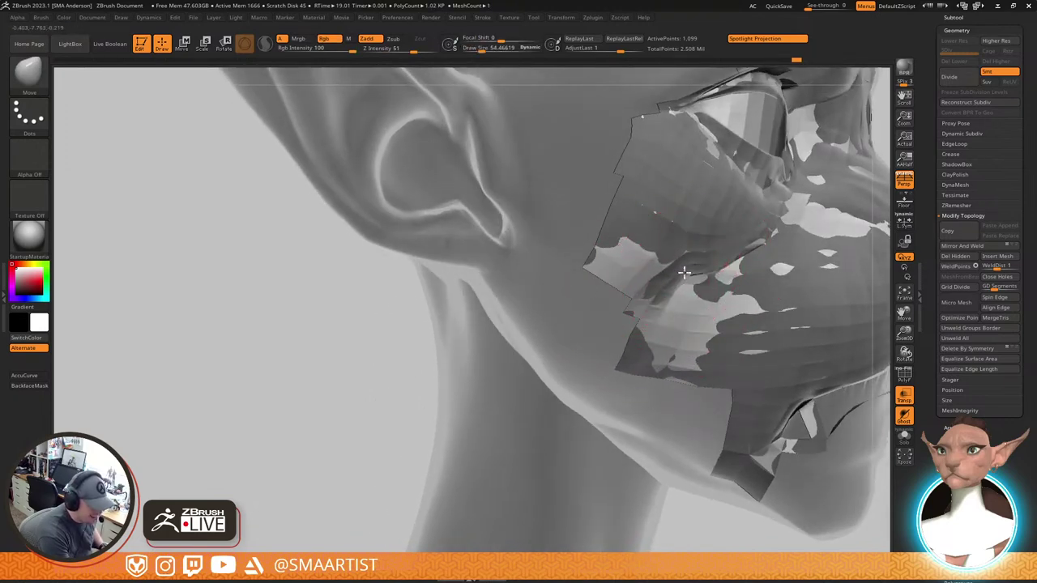
pyautogui.moveTo(685, 273); pyautogui.dragTo(699, 269, button='right')
pyautogui.moveTo(695, 267); pyautogui.dragTo(688, 274)
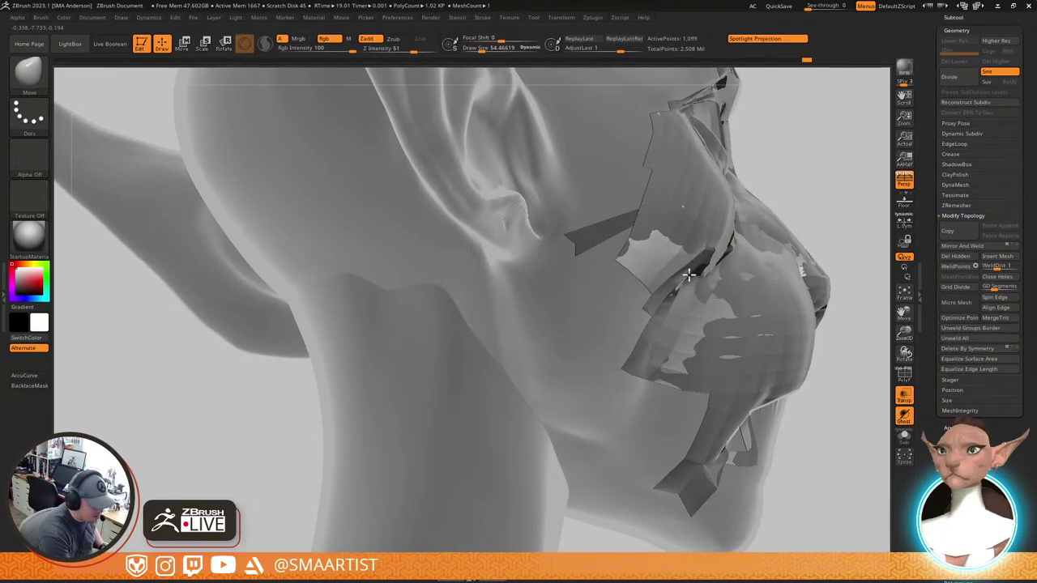
pyautogui.moveTo(687, 275)
pyautogui.mouseDown(button='right')
pyautogui.moveTo(668, 301)
pyautogui.moveTo(640, 308)
pyautogui.mouseUp(button='right')
pyautogui.moveTo(639, 307)
pyautogui.mouseDown()
pyautogui.moveTo(616, 371)
pyautogui.moveTo(640, 340)
pyautogui.mouseUp()
pyautogui.press('s')
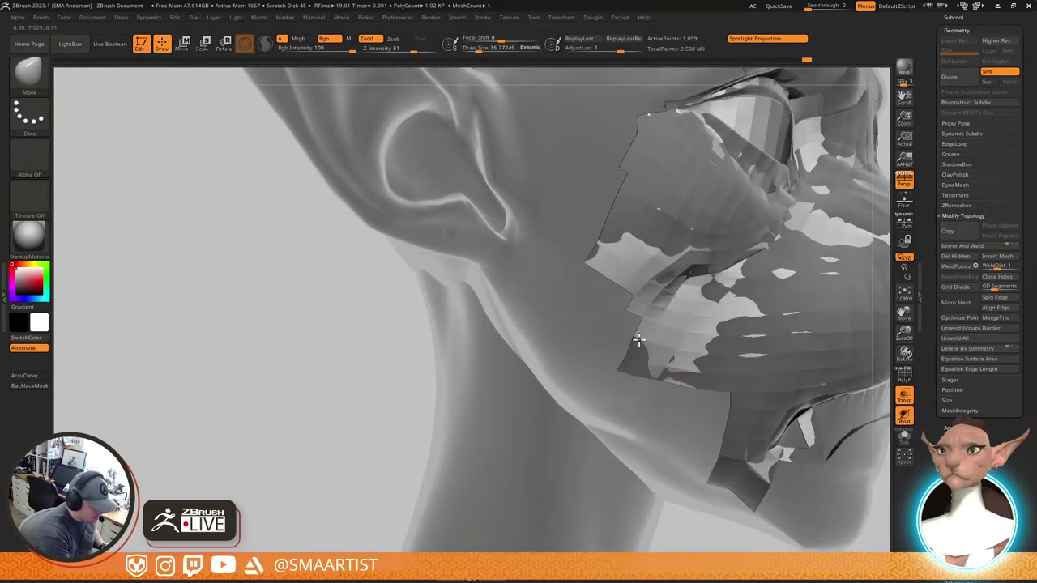
pyautogui.moveTo(692, 328)
pyautogui.mouseDown(button='right')
pyautogui.moveTo(706, 273)
pyautogui.moveTo(702, 379)
pyautogui.moveTo(665, 378)
pyautogui.mouseUp(button='right')
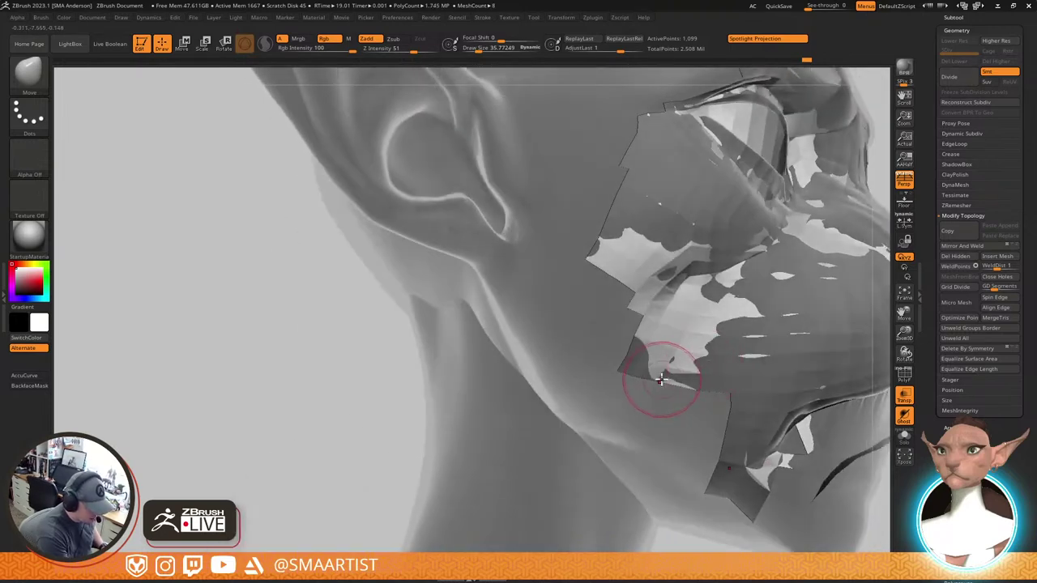
# Show the polyframe and refine the lower cheek topology with the Move brush at draw sizes of about 28 and 21
pyautogui.hotkey('shift', 'f')
pyautogui.press('[')
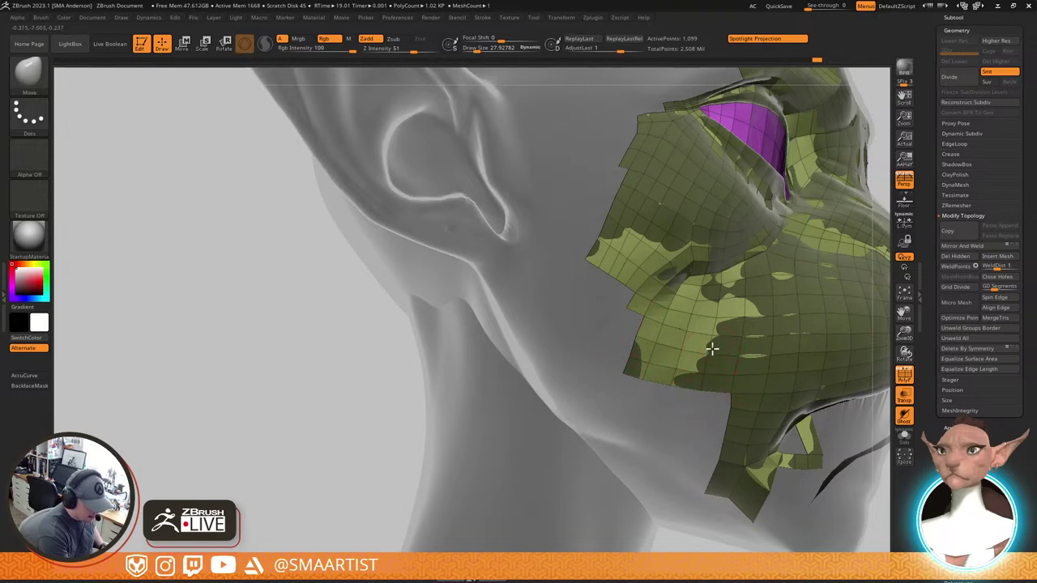
pyautogui.moveTo(711, 349)
pyautogui.mouseDown(button='right')
pyautogui.moveTo(775, 300)
pyautogui.moveTo(746, 387)
pyautogui.moveTo(754, 322)
pyautogui.moveTo(724, 308)
pyautogui.moveTo(737, 312)
pyautogui.moveTo(733, 328)
pyautogui.moveTo(710, 308)
pyautogui.mouseUp(button='right')
pyautogui.press('s')
pyautogui.click(731, 385)
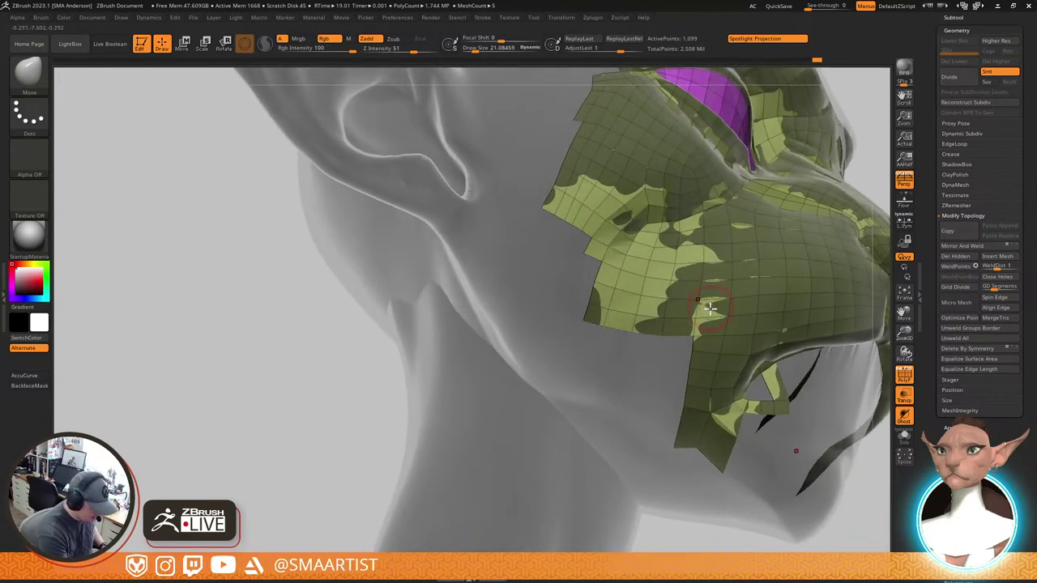
# Move the outer cheek points below the crease with ZModeler at a draw size of about 33
pyautogui.press('b')
pyautogui.press('z')
pyautogui.press('m')
pyautogui.press('s')
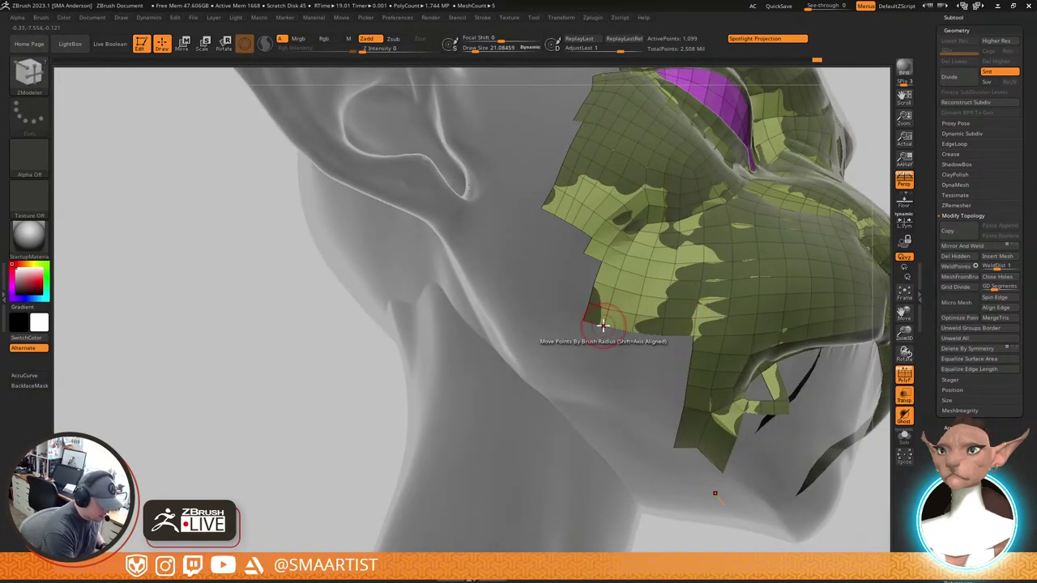
pyautogui.moveTo(604, 328); pyautogui.dragTo(614, 328)
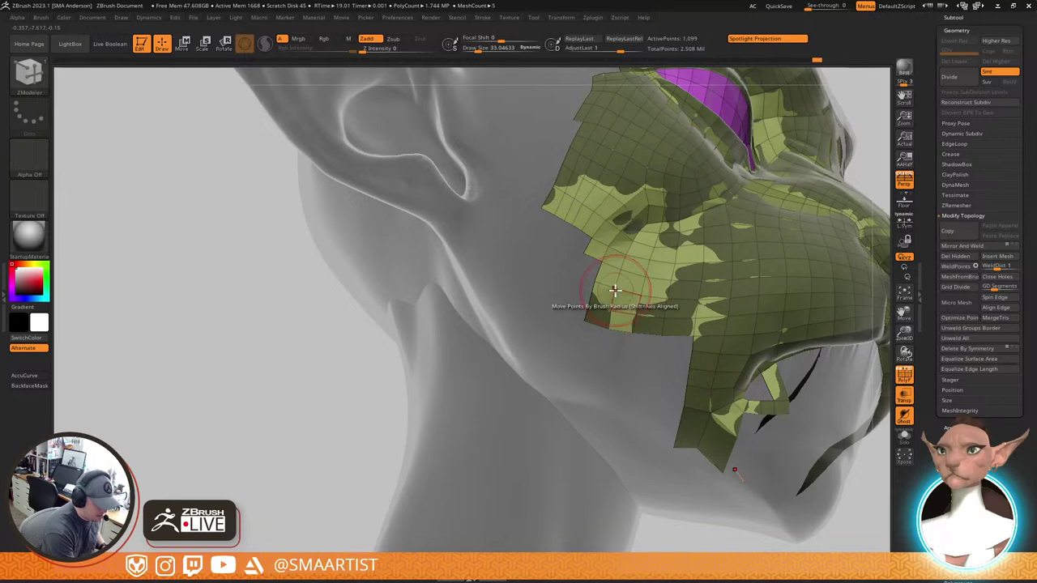
pyautogui.moveTo(625, 256); pyautogui.dragTo(627, 258)
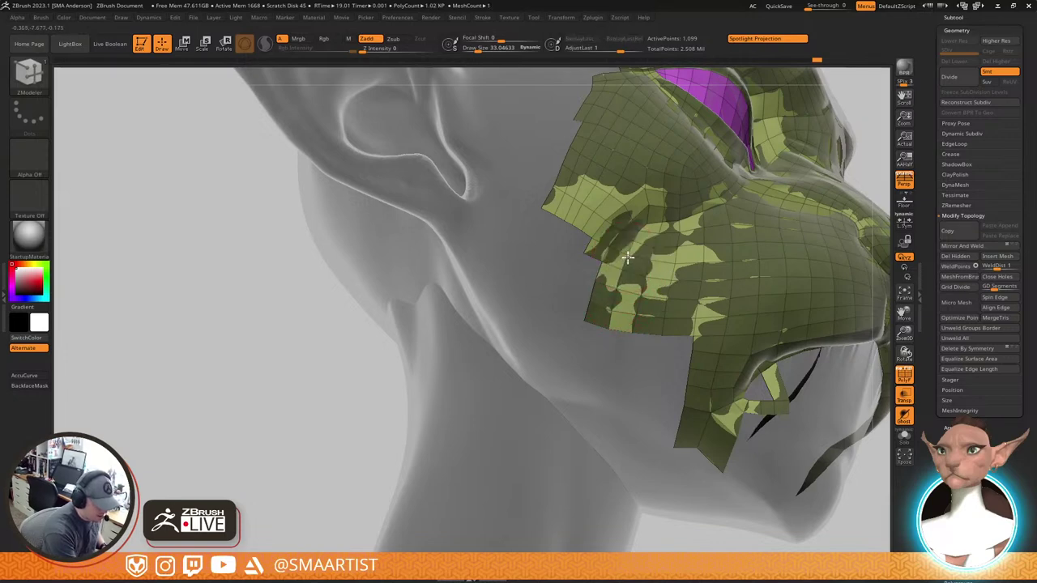
pyautogui.moveTo(662, 252); pyautogui.dragTo(679, 274, button='right')
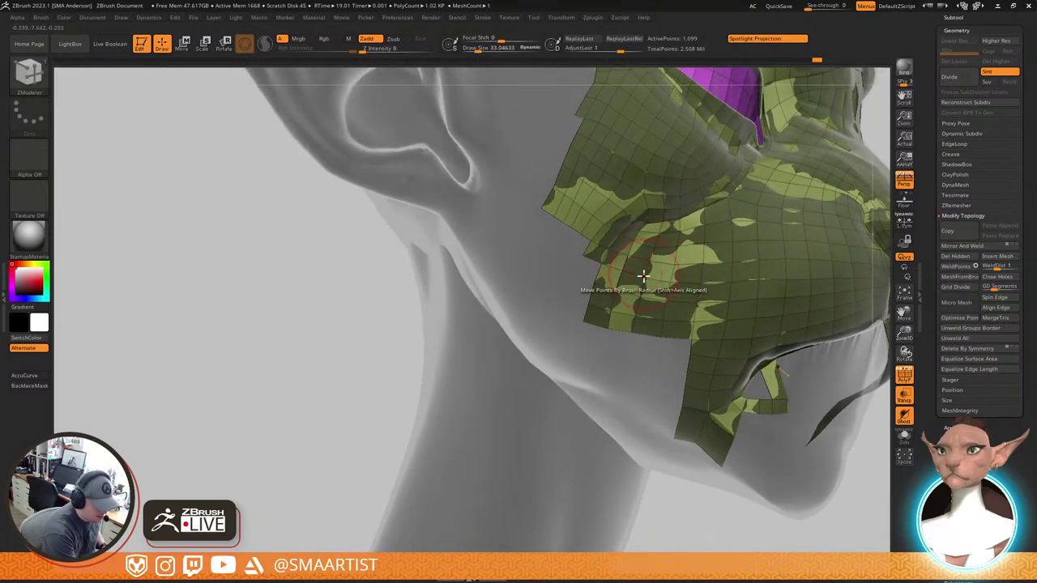
# Reposition the border points at the outer end of the cheek crease with ZModeler at a draw size of about 15
pyautogui.press('s')
pyautogui.moveTo(642, 237); pyautogui.dragTo(645, 252)
pyautogui.keyDown('ctrl'); pyautogui.moveTo(646, 253); pyautogui.dragTo(634, 345, button='right'); pyautogui.keyUp('ctrl')
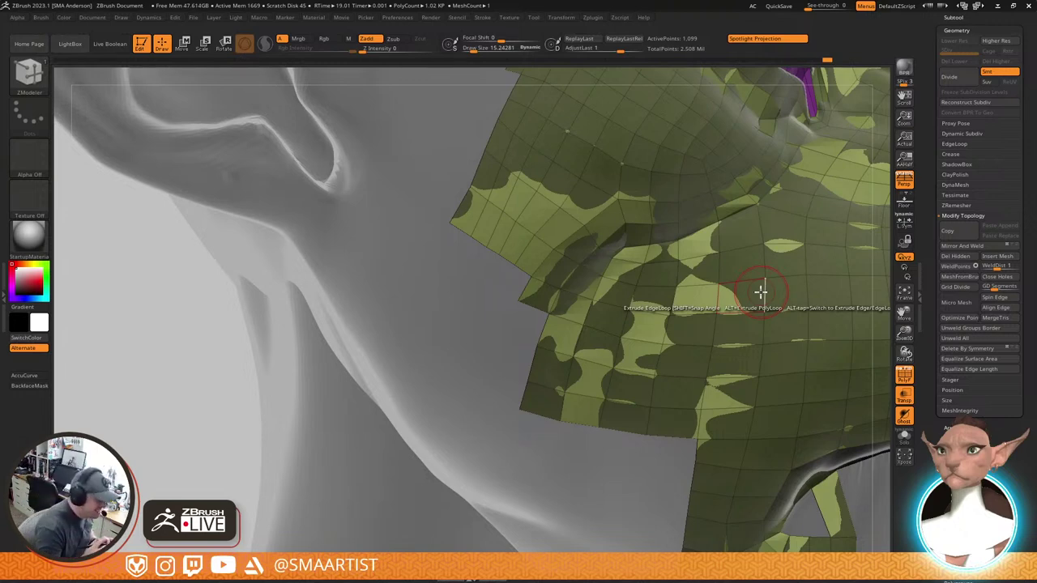
pyautogui.moveTo(556, 268); pyautogui.dragTo(537, 234, button='right')
pyautogui.moveTo(537, 234)
pyautogui.mouseDown()
pyautogui.moveTo(519, 223)
pyautogui.moveTo(498, 243)
pyautogui.moveTo(502, 256)
pyautogui.mouseUp()
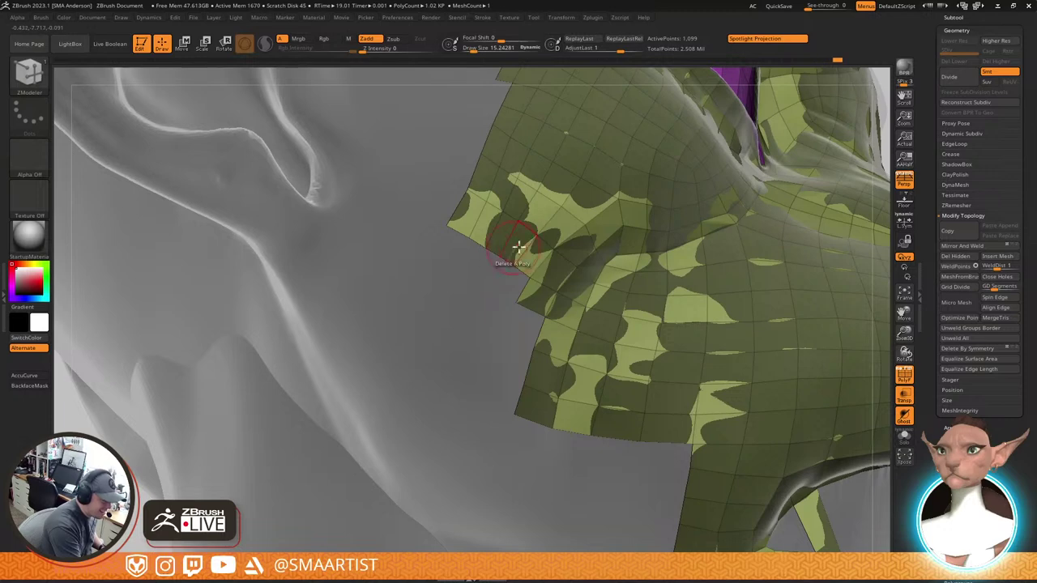
pyautogui.moveTo(518, 246)
pyautogui.mouseDown(button='right')
pyautogui.moveTo(532, 261)
pyautogui.moveTo(527, 251)
pyautogui.mouseUp(button='right')
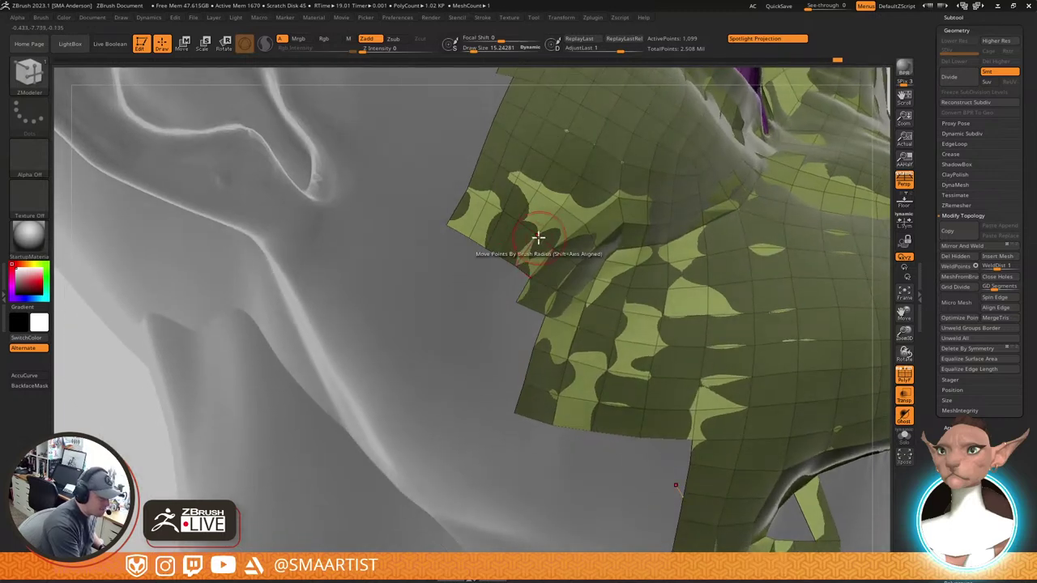
pyautogui.moveTo(528, 284); pyautogui.dragTo(535, 283)
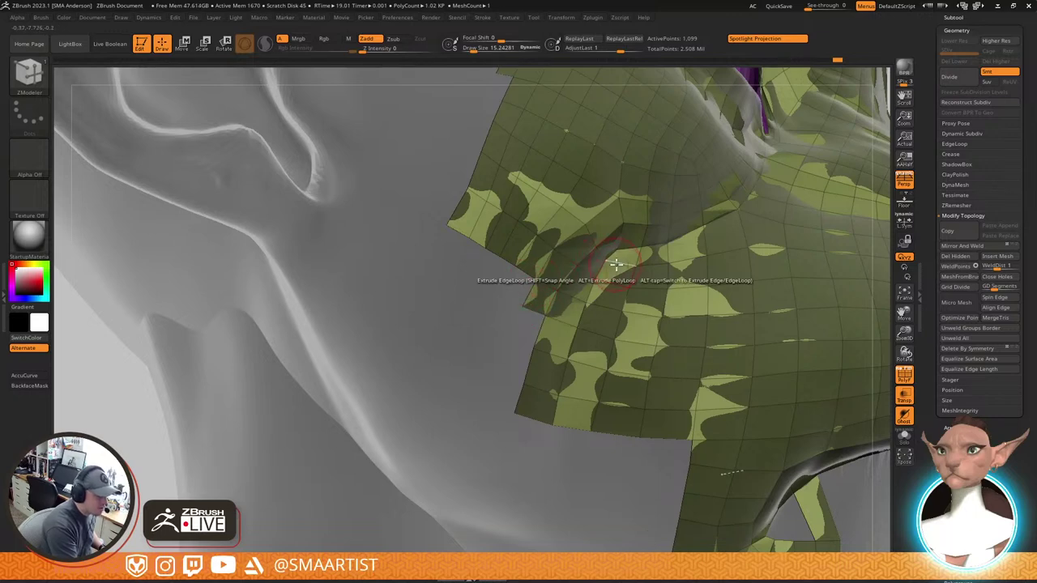
# Shift the points along the inside of the cheek crease so the edge flow follows the sculpted fold
pyautogui.moveTo(548, 262); pyautogui.dragTo(574, 261, button='right')
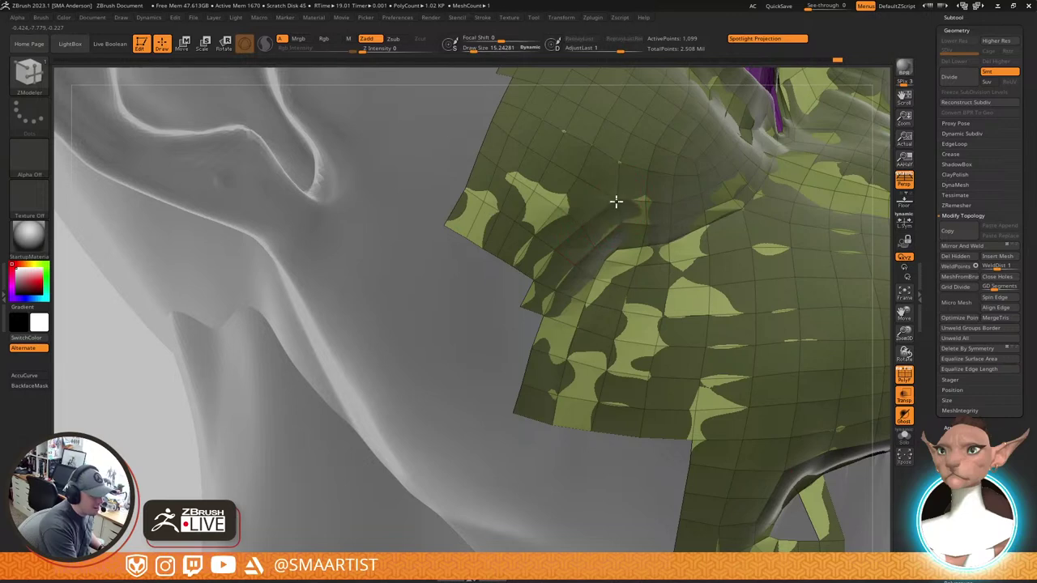
pyautogui.moveTo(627, 232); pyautogui.dragTo(625, 230, button='right')
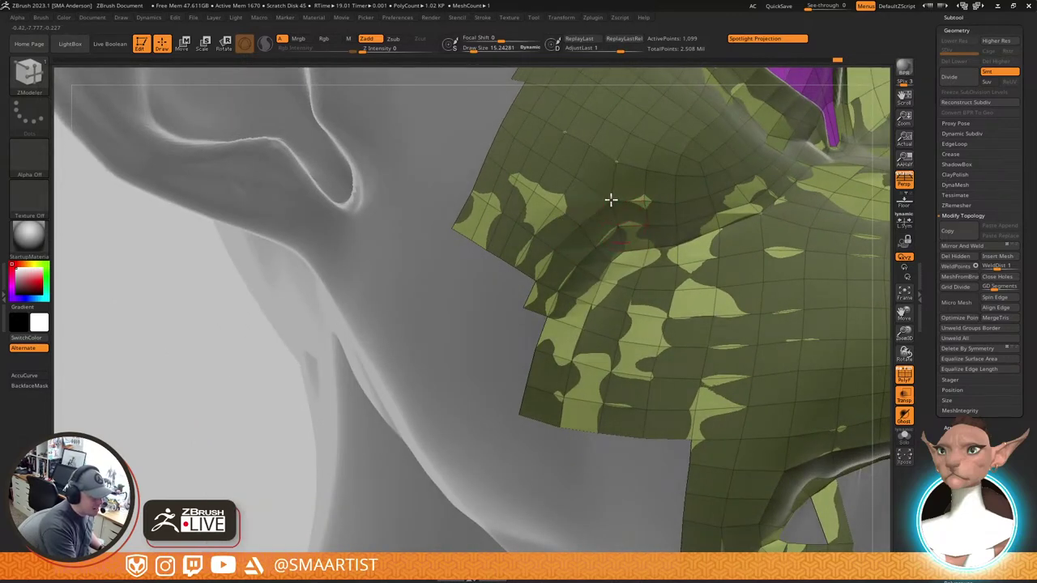
pyautogui.moveTo(611, 199); pyautogui.dragTo(611, 280, button='right')
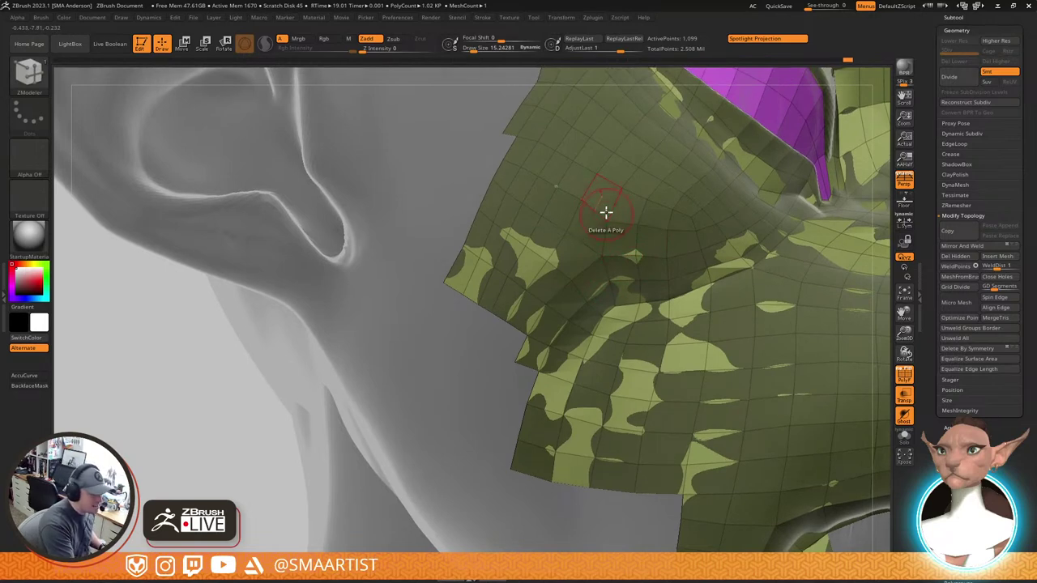
pyautogui.moveTo(562, 190); pyautogui.dragTo(607, 213, button='right')
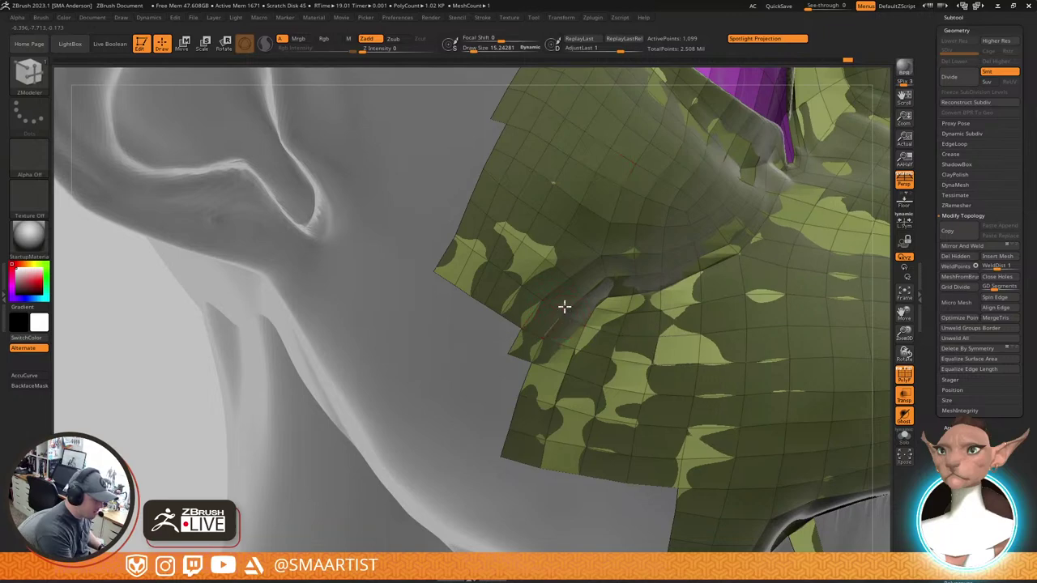
pyautogui.moveTo(564, 305)
pyautogui.mouseDown(button='right')
pyautogui.moveTo(564, 292)
pyautogui.moveTo(562, 316)
pyautogui.moveTo(581, 345)
pyautogui.moveTo(570, 351)
pyautogui.moveTo(558, 319)
pyautogui.mouseUp(button='right')
pyautogui.moveTo(559, 306); pyautogui.dragTo(563, 312)
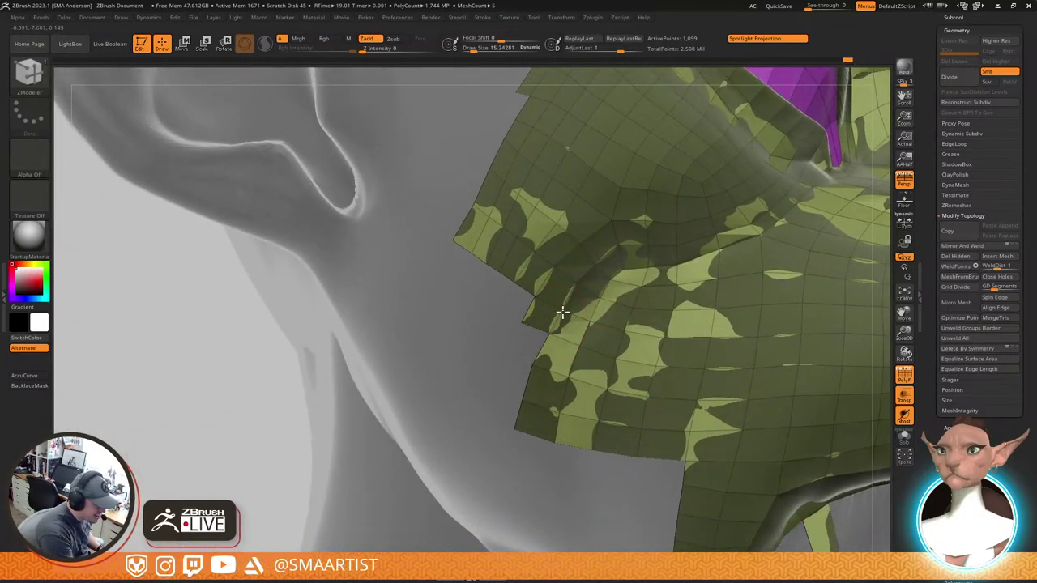
pyautogui.moveTo(578, 284)
pyautogui.mouseDown(button='right')
pyautogui.moveTo(646, 298)
pyautogui.moveTo(582, 290)
pyautogui.mouseUp(button='right')
pyautogui.moveTo(582, 290); pyautogui.dragTo(617, 233)
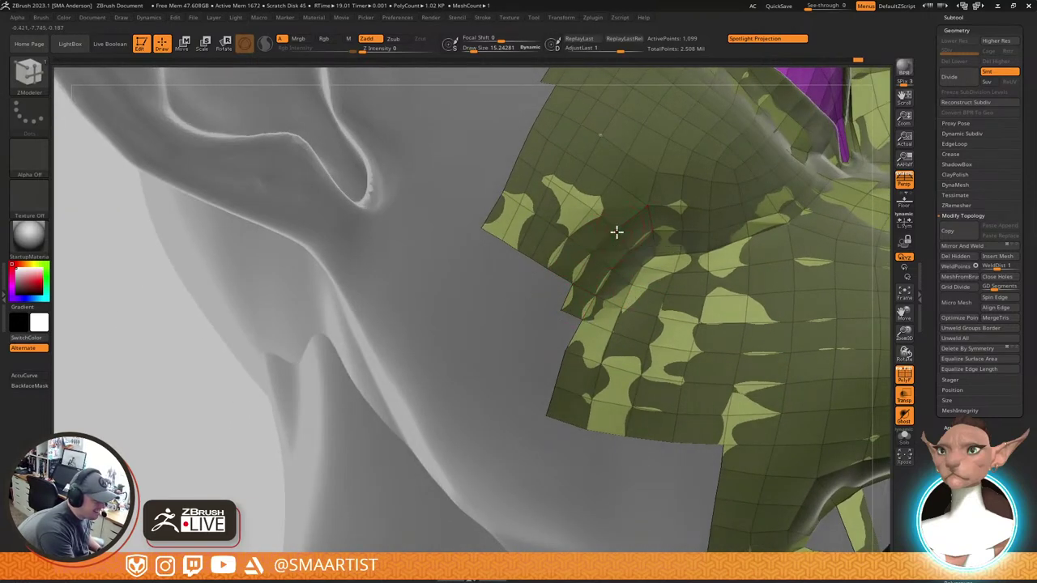
# Even out the polygon spacing on the cheekbone just above the outer crease by moving its points
pyautogui.moveTo(618, 231); pyautogui.dragTo(612, 268, button='right')
pyautogui.press('space')
pyautogui.click(512, 296)
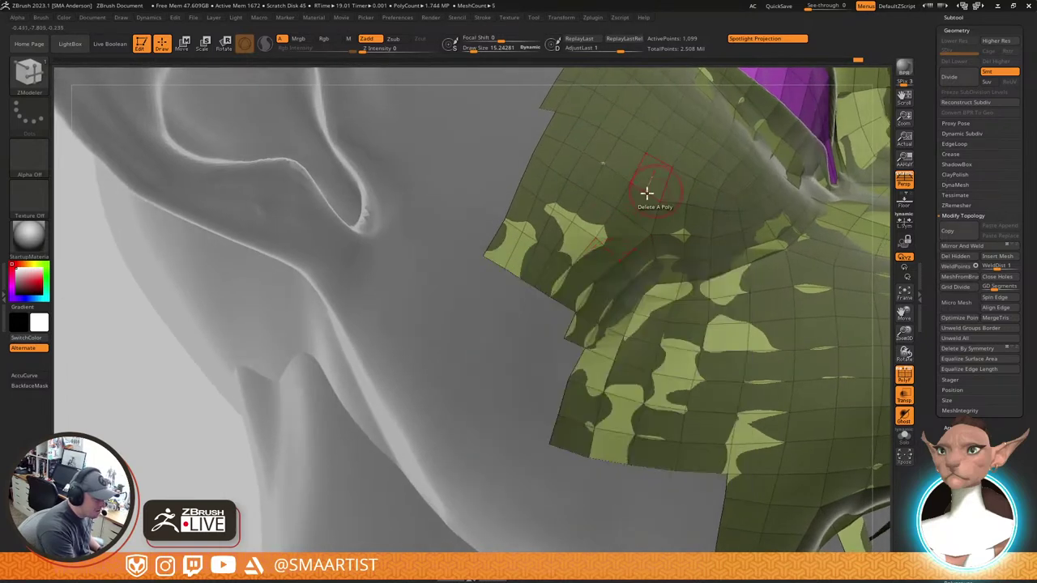
pyautogui.click(576, 267)
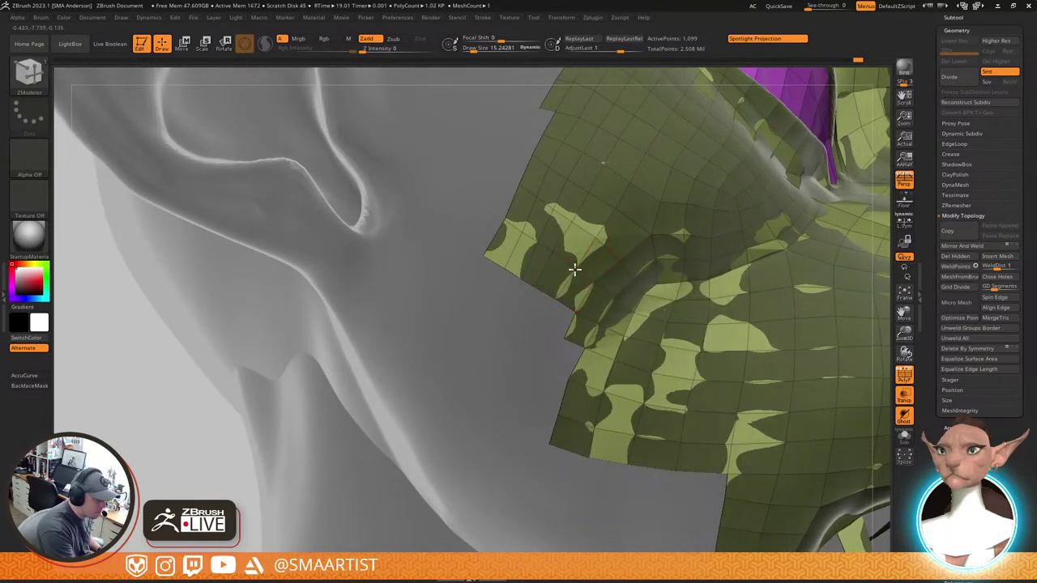
pyautogui.click(595, 239)
pyautogui.moveTo(594, 239); pyautogui.dragTo(553, 209)
# Straighten the lower outer corner of the cheekbone topology facing the ear
pyautogui.moveTo(552, 210); pyautogui.dragTo(660, 309, button='right')
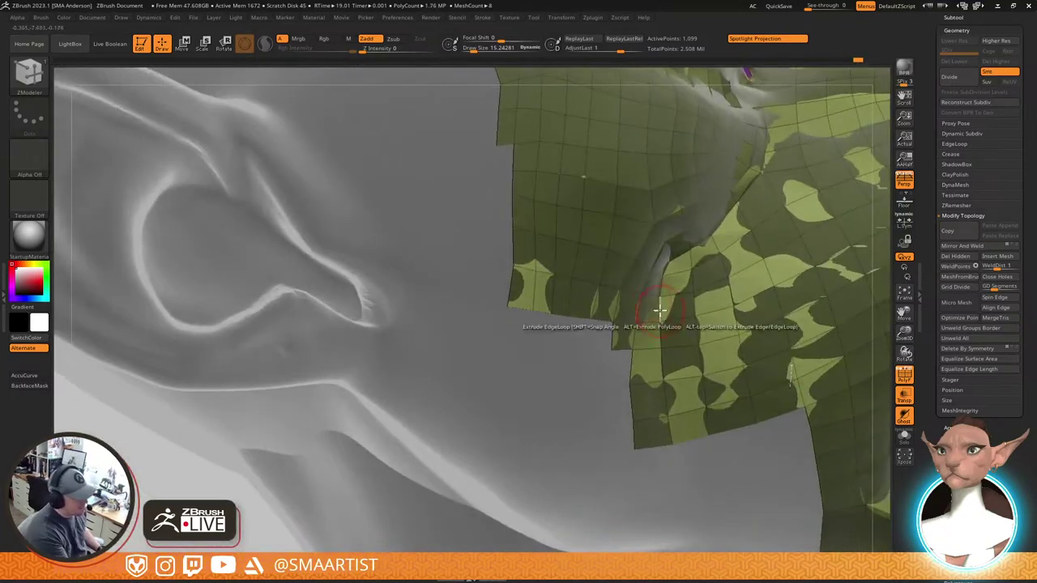
pyautogui.moveTo(511, 309); pyautogui.dragTo(534, 308)
pyautogui.click(568, 319)
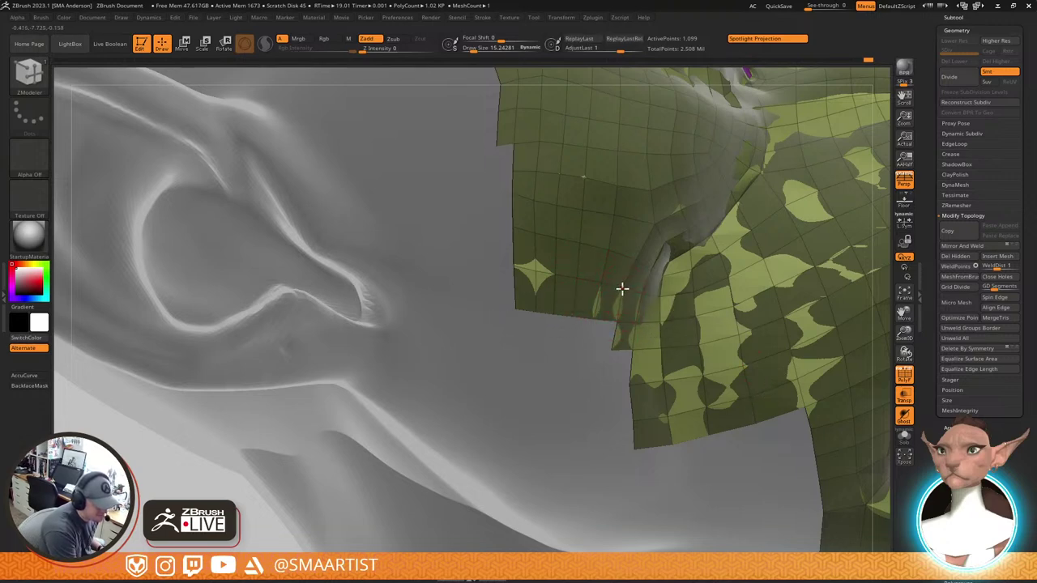
# Reposition the open border points on the cheek below the outer eye corner
pyautogui.moveTo(731, 311)
pyautogui.mouseDown(button='right')
pyautogui.moveTo(727, 296)
pyautogui.moveTo(708, 297)
pyautogui.moveTo(621, 308)
pyautogui.moveTo(625, 324)
pyautogui.moveTo(611, 299)
pyautogui.moveTo(641, 354)
pyautogui.moveTo(618, 269)
pyautogui.moveTo(623, 277)
pyautogui.mouseUp(button='right')
pyautogui.press('shift')
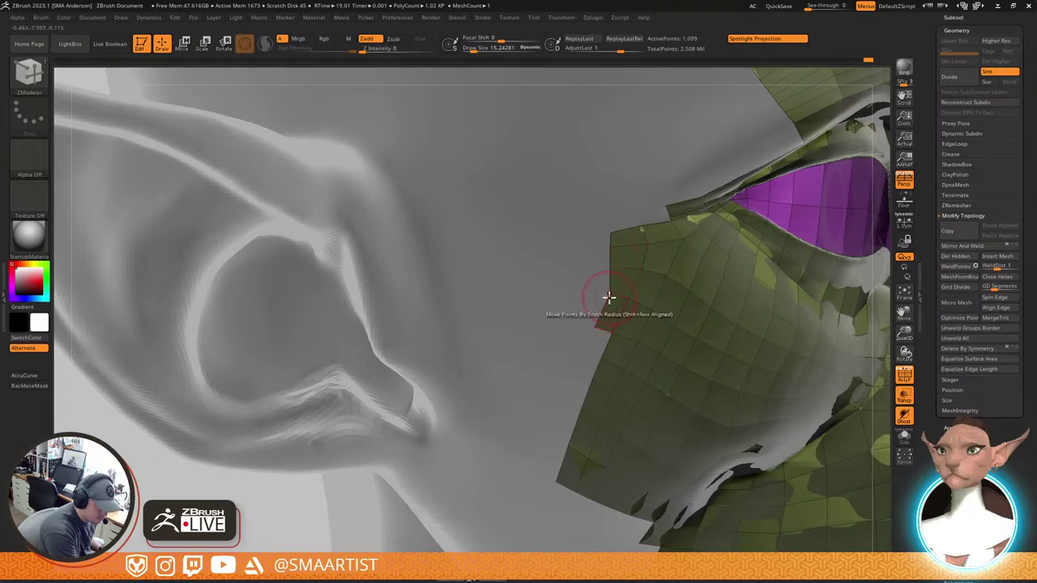
pyautogui.click(603, 322)
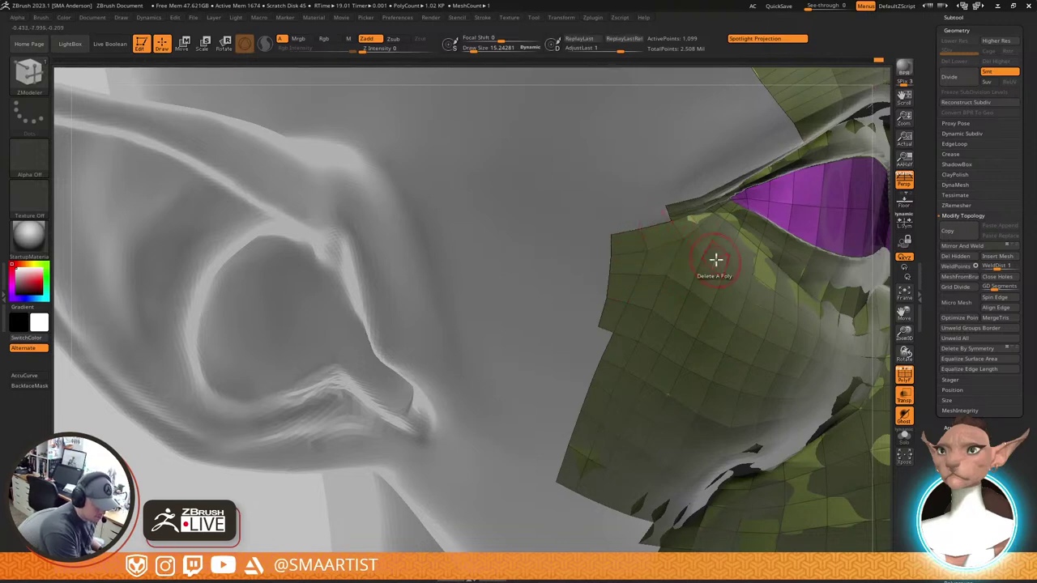
pyautogui.moveTo(715, 259)
pyautogui.mouseDown(button='right')
pyautogui.moveTo(716, 242)
pyautogui.moveTo(664, 272)
pyautogui.mouseUp(button='right')
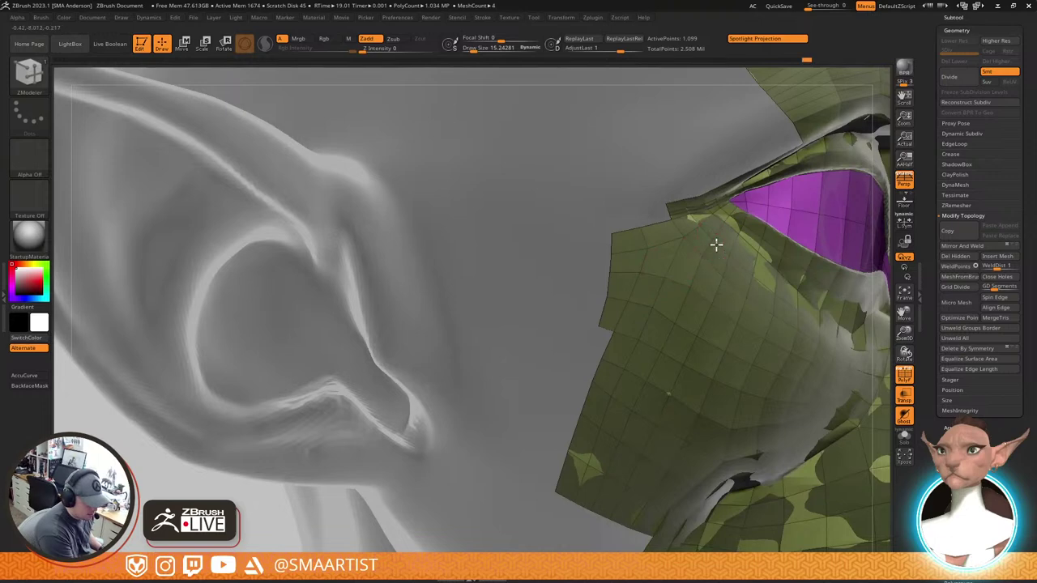
# Extrude the edge strip at the outer eye corner toward the ear with ZModeler's Extrude EdgeLoop
pyautogui.moveTo(716, 244); pyautogui.dragTo(643, 287, button='right')
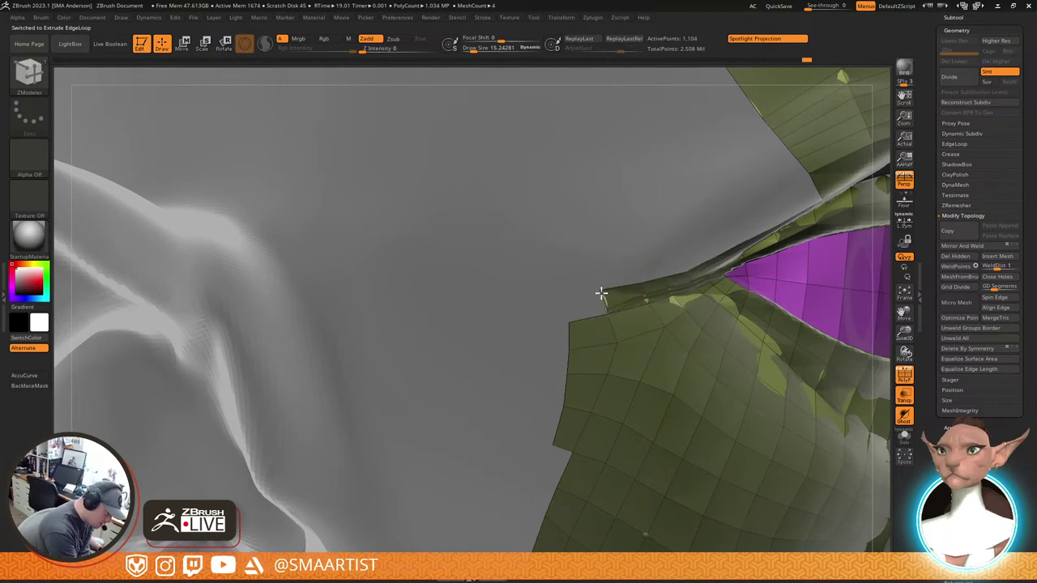
pyautogui.moveTo(602, 288); pyautogui.dragTo(625, 286)
pyautogui.hotkey('ctrl', 'z')
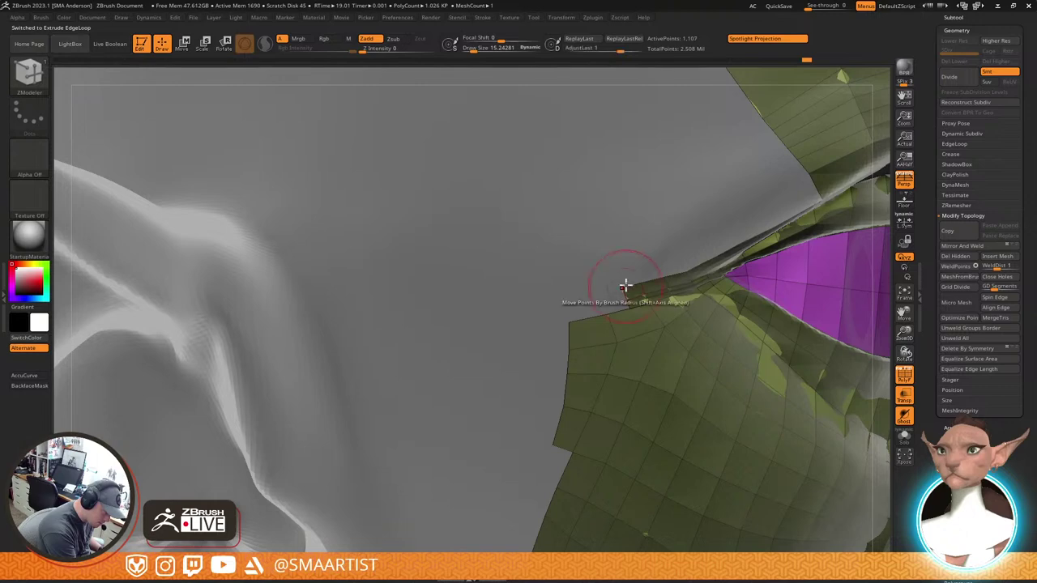
# Reduce the draw size to about 1 and join the eye-corner strip's lower corner to the neighboring cheek topology
pyautogui.keyDown('ctrl'); pyautogui.moveTo(639, 281); pyautogui.dragTo(653, 402, button='right'); pyautogui.keyUp('ctrl')
pyautogui.press('s')
pyautogui.moveTo(648, 326); pyautogui.dragTo(634, 325)
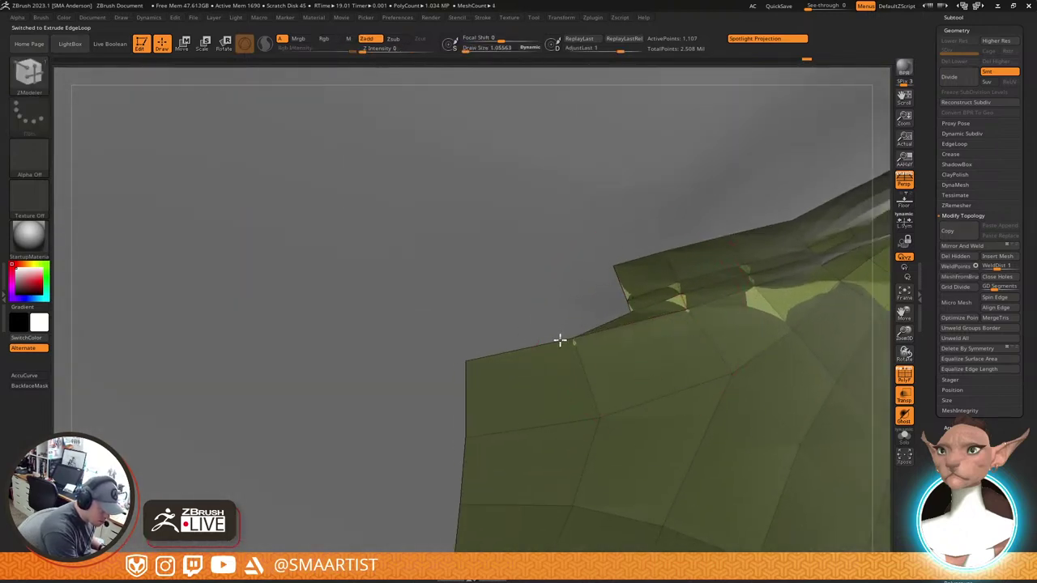
pyautogui.hotkey('ctrl', 'z')
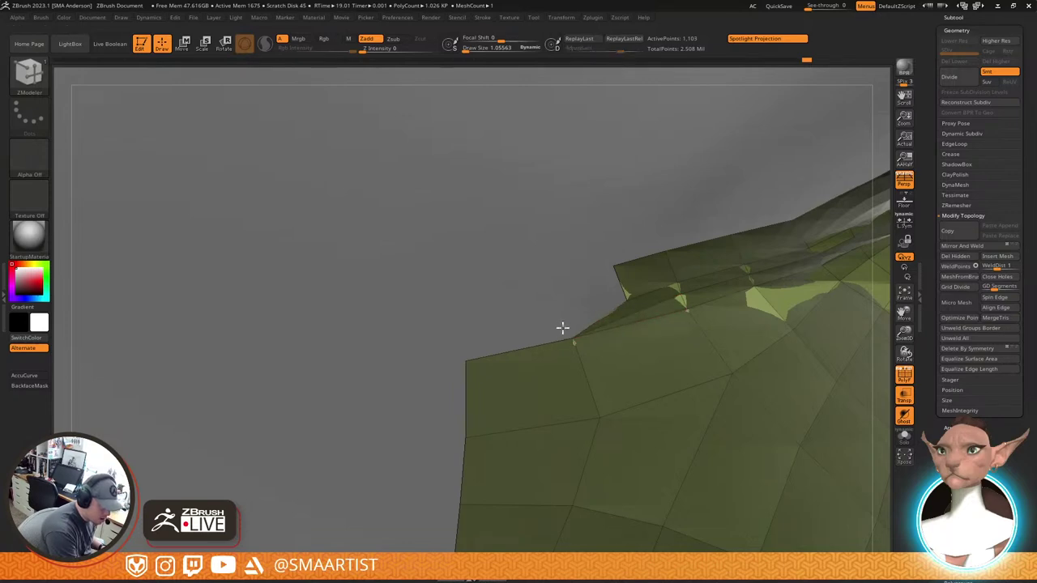
# Undo the last join at the outer eye corner and move the strip's open-end points toward the ear, in line with the cheek topology
pyautogui.moveTo(562, 328); pyautogui.dragTo(565, 321)
pyautogui.hotkey('ctrl', 'z')
pyautogui.moveTo(570, 320)
pyautogui.keyDown('ctrl'); pyautogui.mouseDown(button='right')
pyautogui.moveTo(608, 375)
pyautogui.moveTo(573, 323)
pyautogui.mouseUp(button='right'); pyautogui.keyUp('ctrl')
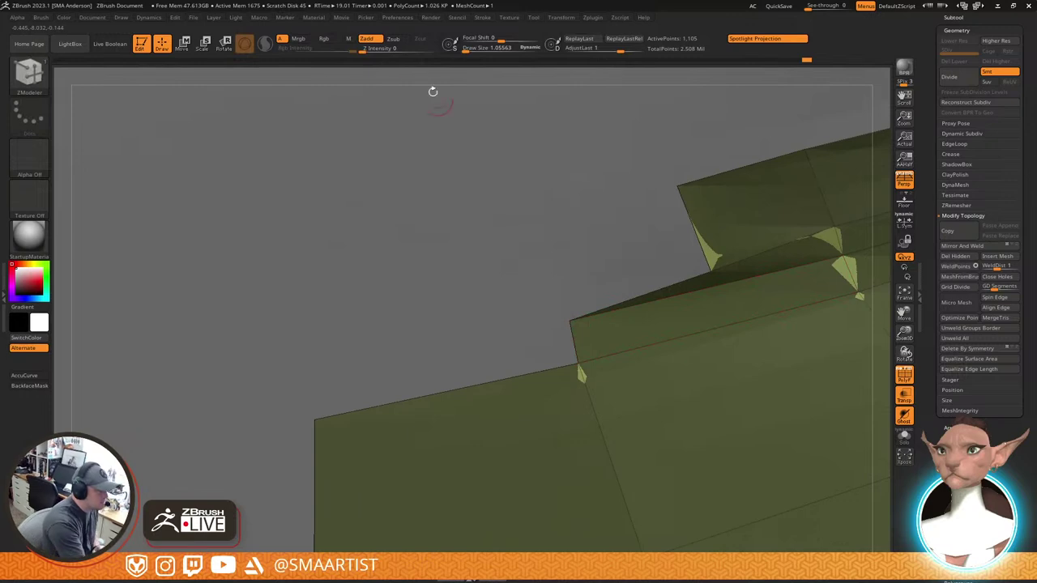
pyautogui.click(409, 18)
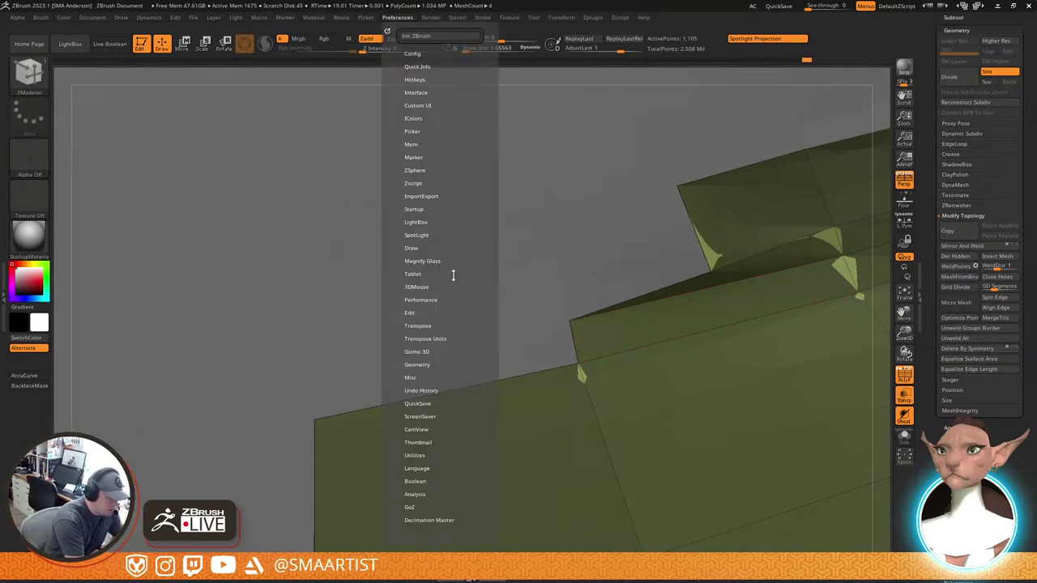
pyautogui.click(428, 365)
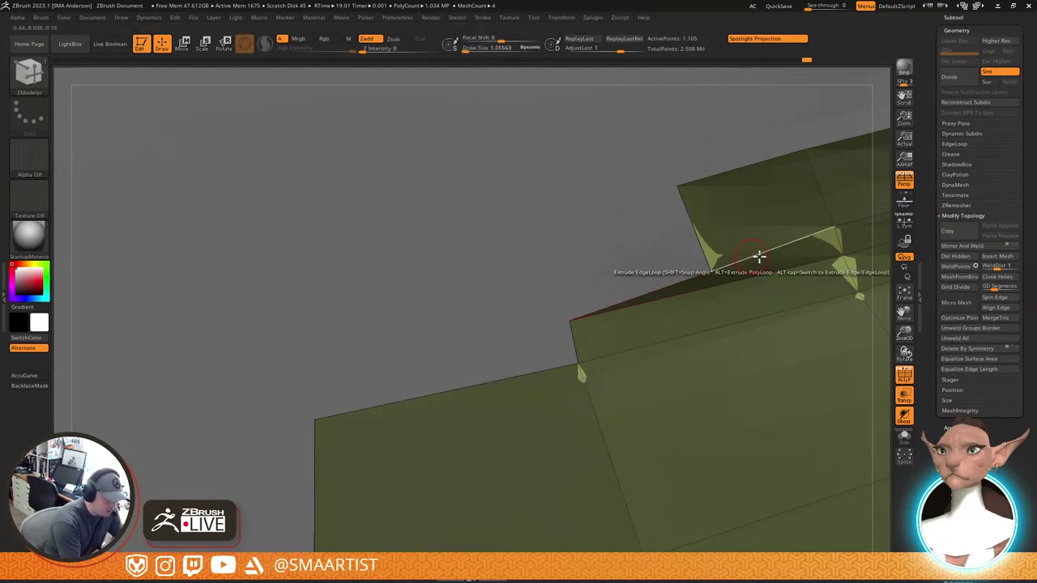
pyautogui.moveTo(710, 271); pyautogui.dragTo(567, 281)
pyautogui.moveTo(678, 196); pyautogui.dragTo(531, 219)
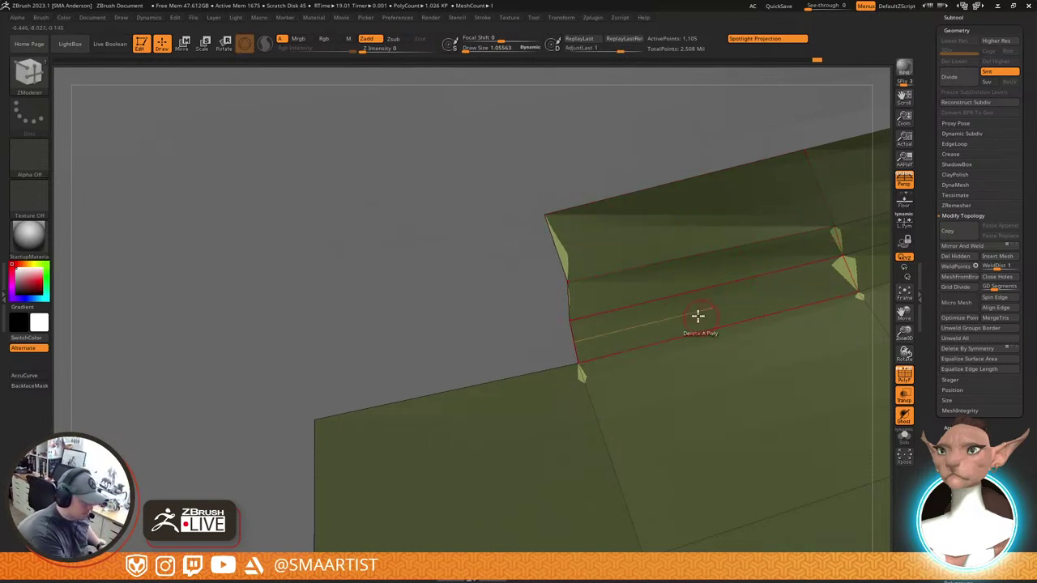
pyautogui.moveTo(735, 327)
pyautogui.keyDown('ctrl'); pyautogui.mouseDown(button='right')
pyautogui.moveTo(800, 297)
pyautogui.moveTo(690, 300)
pyautogui.mouseUp(button='right'); pyautogui.keyUp('ctrl')
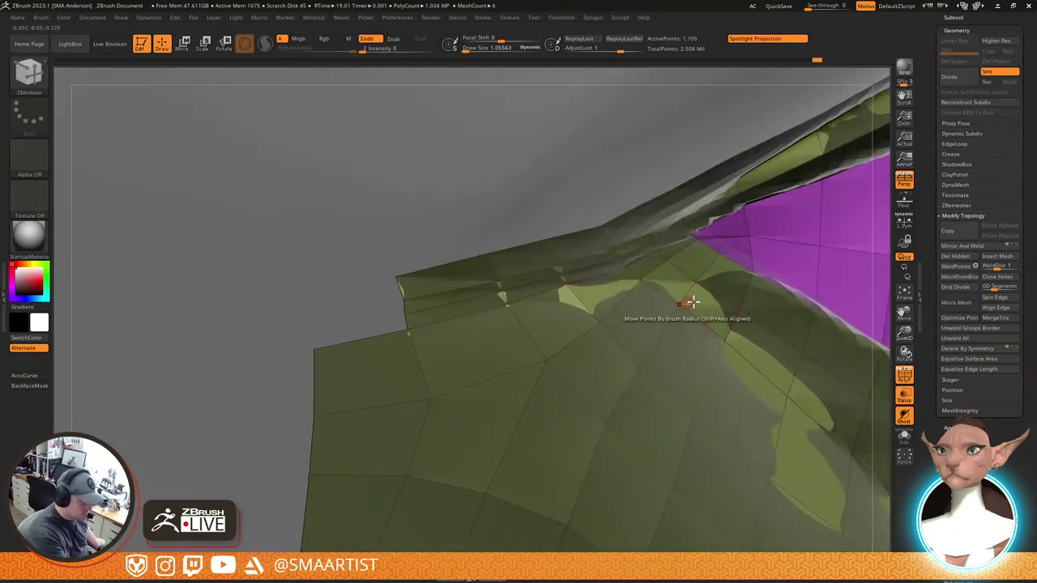
pyautogui.moveTo(604, 354); pyautogui.dragTo(652, 357, button='right')
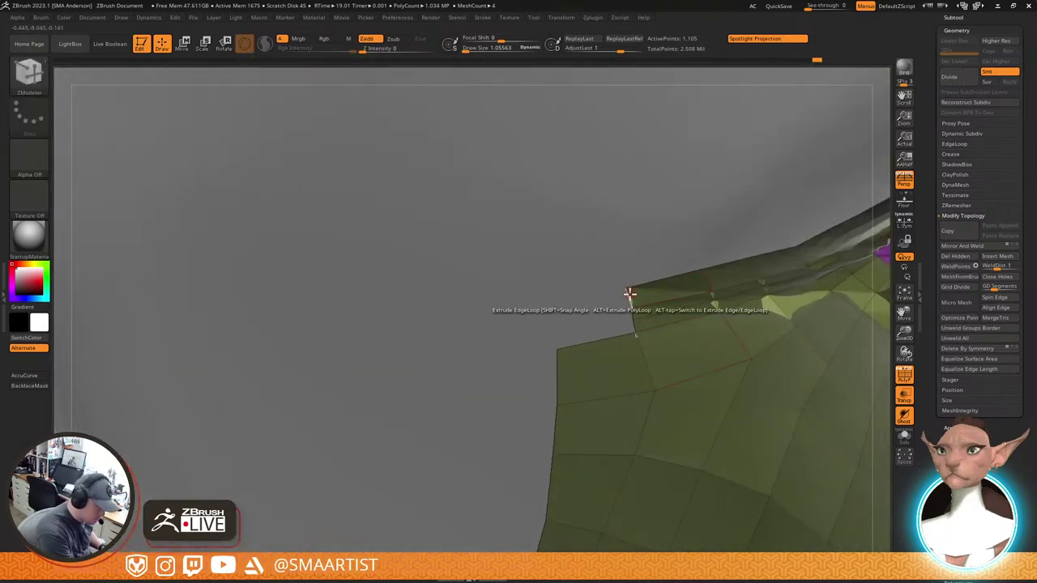
pyautogui.moveTo(571, 292); pyautogui.dragTo(531, 307)
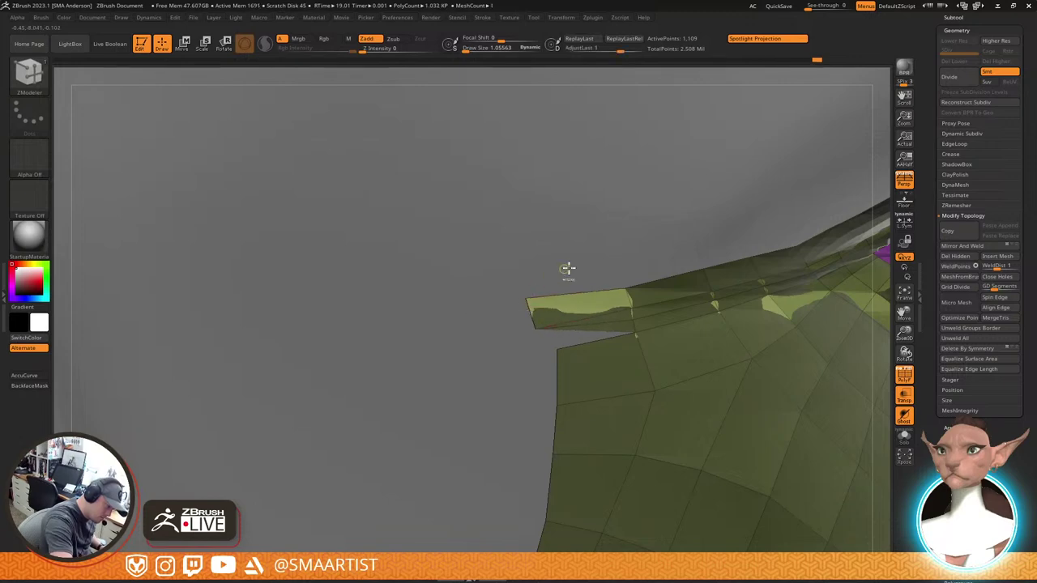
pyautogui.hotkey('ctrl', 'z')
# Extrude the eye-corner strip's end edges toward the ear and join them to the adjacent cheek border
pyautogui.press('space')
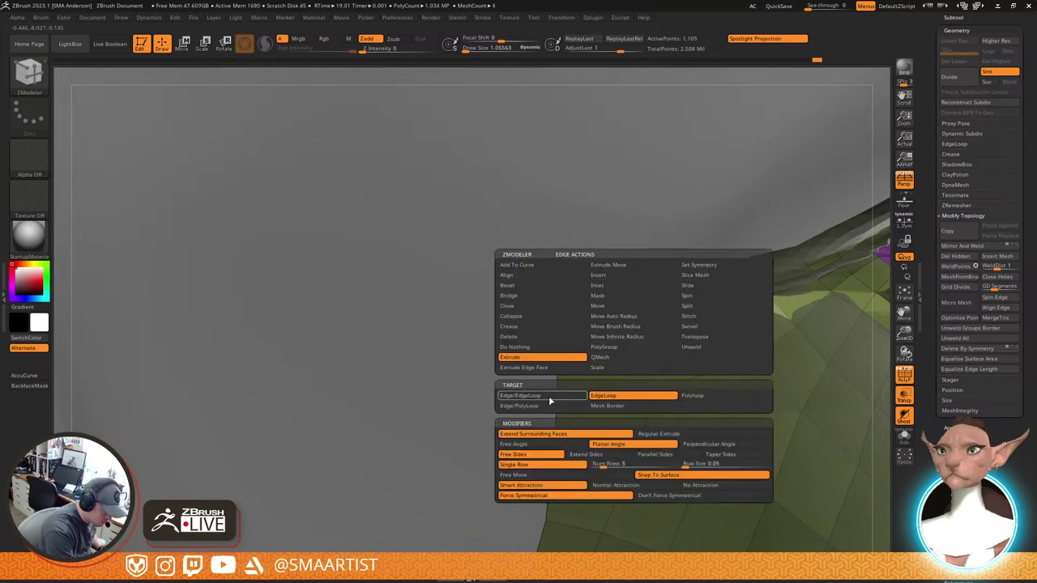
pyautogui.moveTo(630, 324); pyautogui.dragTo(551, 303)
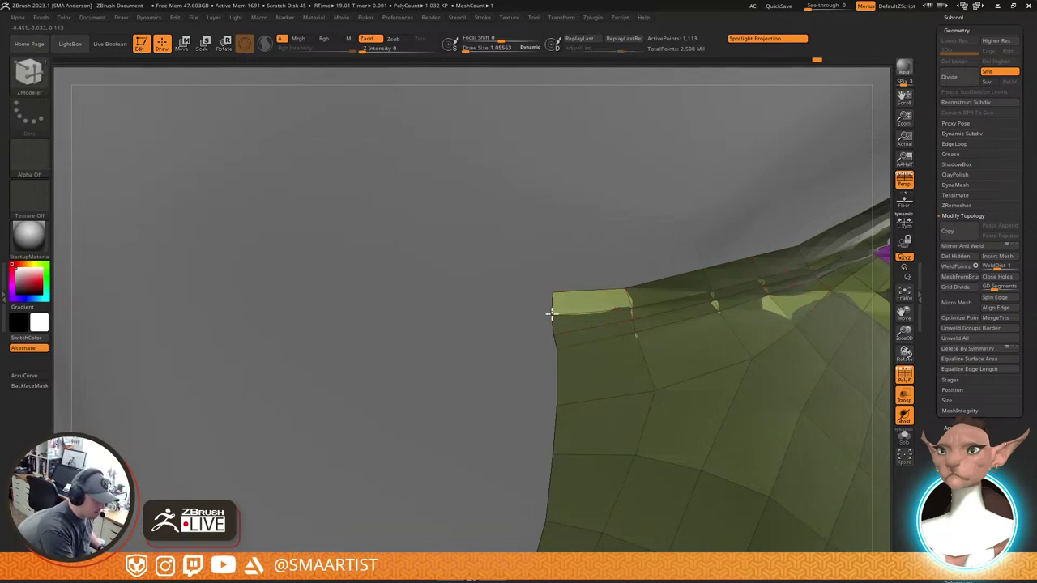
pyautogui.click(555, 334)
pyautogui.keyDown('ctrl'); pyautogui.moveTo(597, 329); pyautogui.dragTo(563, 373, button='right'); pyautogui.keyUp('ctrl')
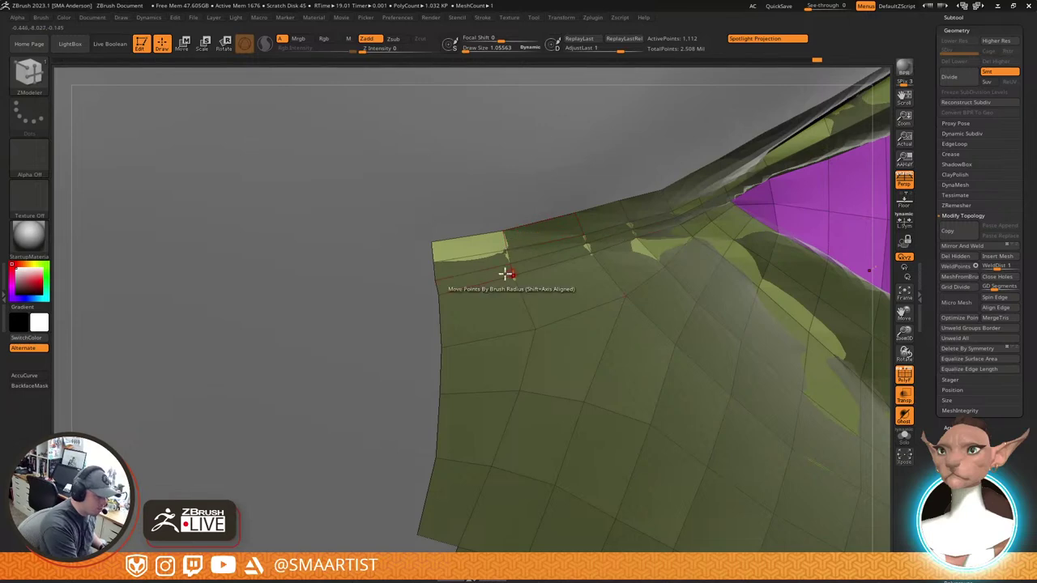
# Switch to the Move brush with a draw size of about 7.7
pyautogui.moveTo(712, 289)
pyautogui.mouseDown(button='right')
pyautogui.moveTo(713, 305)
pyautogui.moveTo(671, 264)
pyautogui.moveTo(643, 259)
pyautogui.mouseUp(button='right')
pyautogui.press('b')
pyautogui.press('m')
pyautogui.press('v')
pyautogui.press('s')
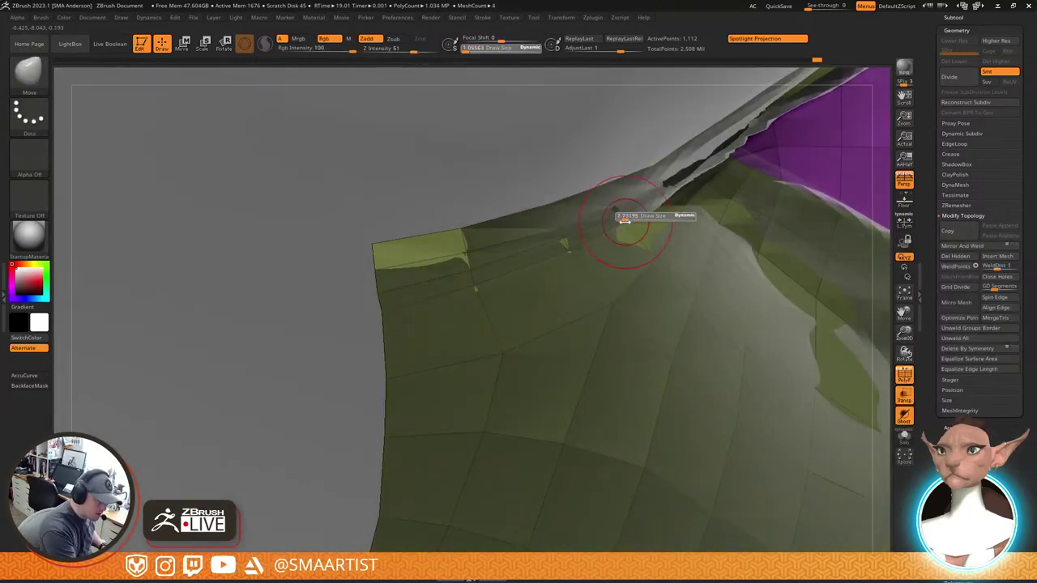
pyautogui.moveTo(624, 219); pyautogui.dragTo(621, 221)
# Isolate the face retopology mesh and check its shaded form with the wireframe hidden, restoring the wireframe display
pyautogui.moveTo(631, 221); pyautogui.dragTo(588, 307, button='right')
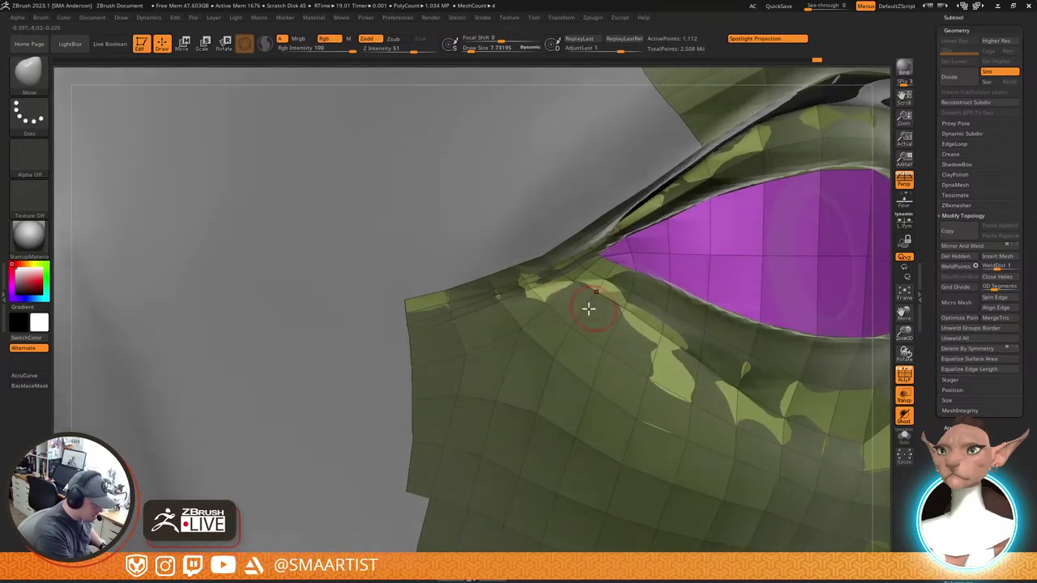
pyautogui.moveTo(689, 322)
pyautogui.keyDown('ctrl'); pyautogui.mouseDown(button='right')
pyautogui.moveTo(694, 297)
pyautogui.moveTo(732, 268)
pyautogui.moveTo(769, 302)
pyautogui.moveTo(720, 303)
pyautogui.mouseUp(button='right'); pyautogui.keyUp('ctrl')
pyautogui.hotkey('shift', 'f')
pyautogui.hotkey('alt', 's')
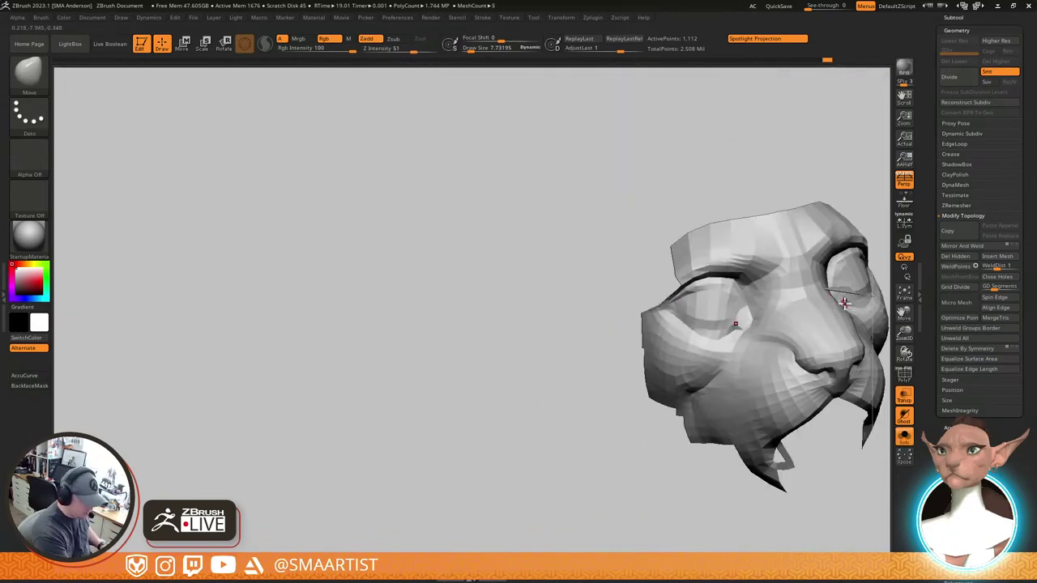
pyautogui.moveTo(845, 303)
pyautogui.mouseDown(button='right')
pyautogui.moveTo(724, 255)
pyautogui.moveTo(793, 232)
pyautogui.moveTo(749, 221)
pyautogui.moveTo(774, 214)
pyautogui.mouseUp(button='right')
pyautogui.hotkey('shift', 'f')
pyautogui.keyDown('ctrl'); pyautogui.moveTo(568, 331); pyautogui.dragTo(608, 369, button='right'); pyautogui.keyUp('ctrl')
pyautogui.moveTo(607, 369)
pyautogui.mouseDown(button='right')
pyautogui.moveTo(630, 288)
pyautogui.moveTo(613, 335)
pyautogui.mouseUp(button='right')
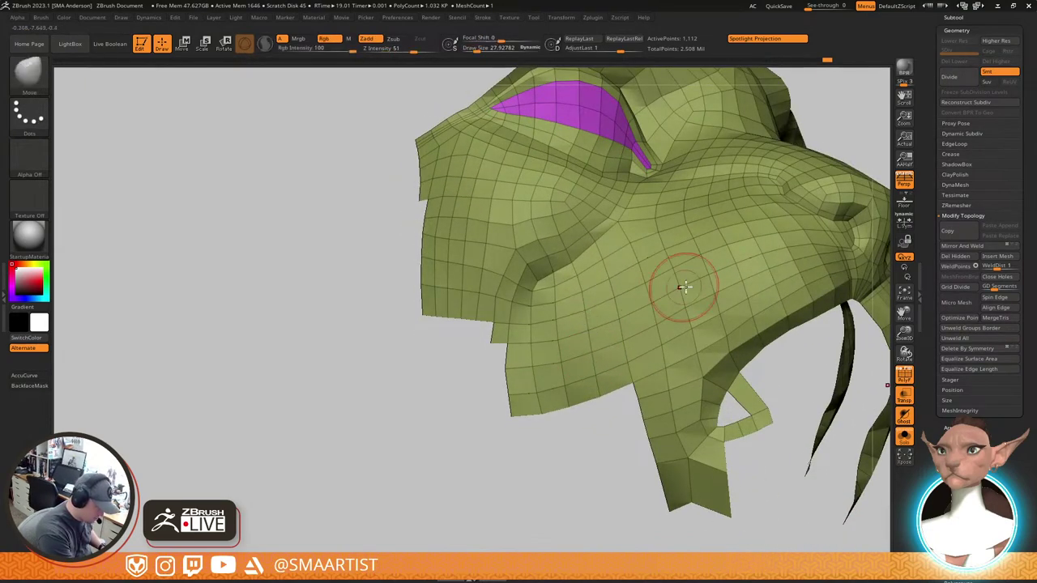
# Adjust and smooth the cheek topology below the cheekbone with a draw size of about 28
pyautogui.moveTo(683, 284)
pyautogui.mouseDown(button='right')
pyautogui.moveTo(713, 307)
pyautogui.moveTo(563, 354)
pyautogui.mouseUp(button='right')
pyautogui.press('shift')
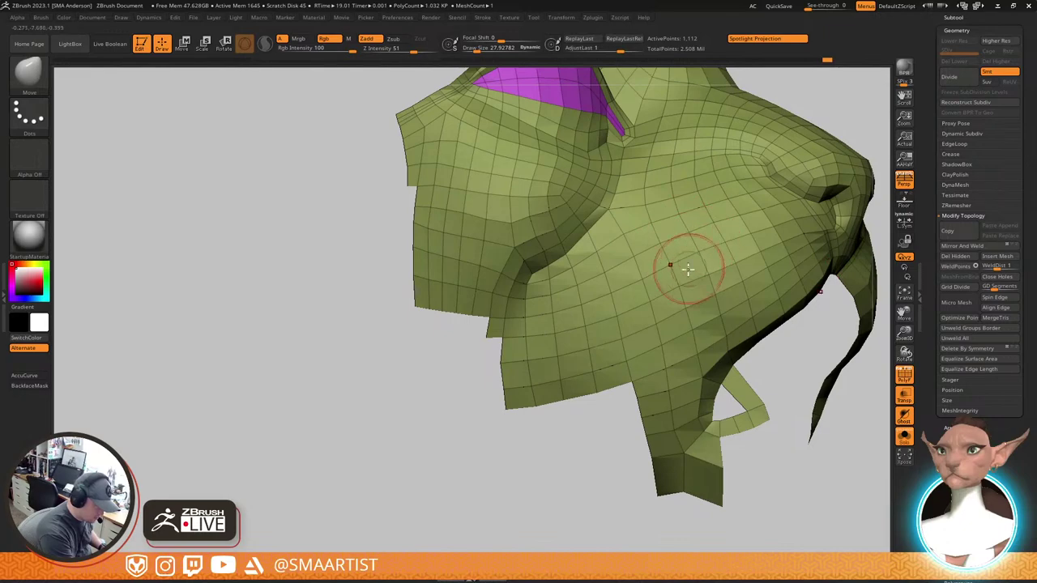
pyautogui.moveTo(688, 268)
pyautogui.mouseDown(button='right')
pyautogui.moveTo(643, 310)
pyautogui.moveTo(570, 309)
pyautogui.mouseUp(button='right')
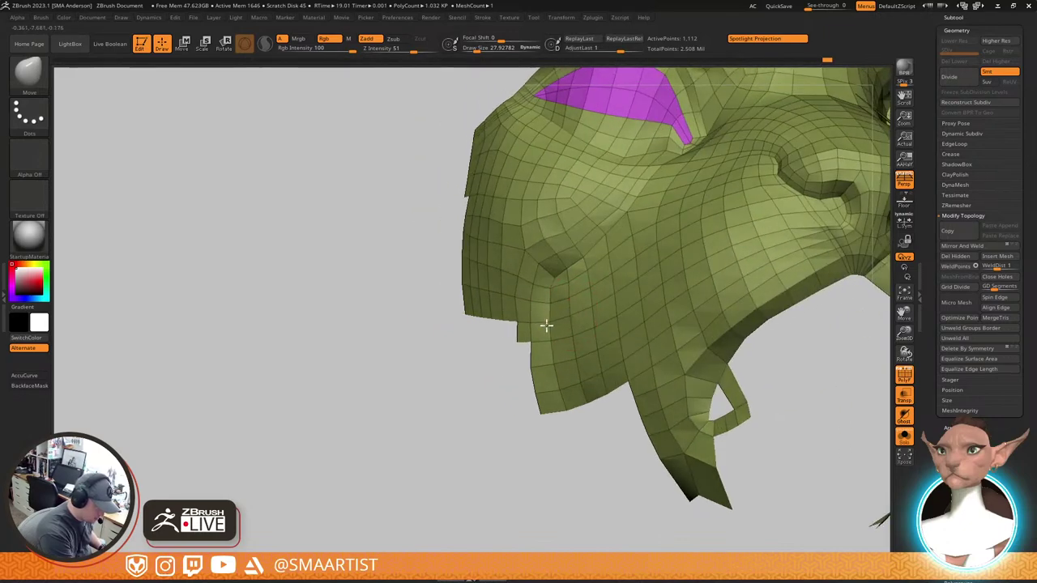
pyautogui.moveTo(540, 350); pyautogui.dragTo(528, 373, button='right')
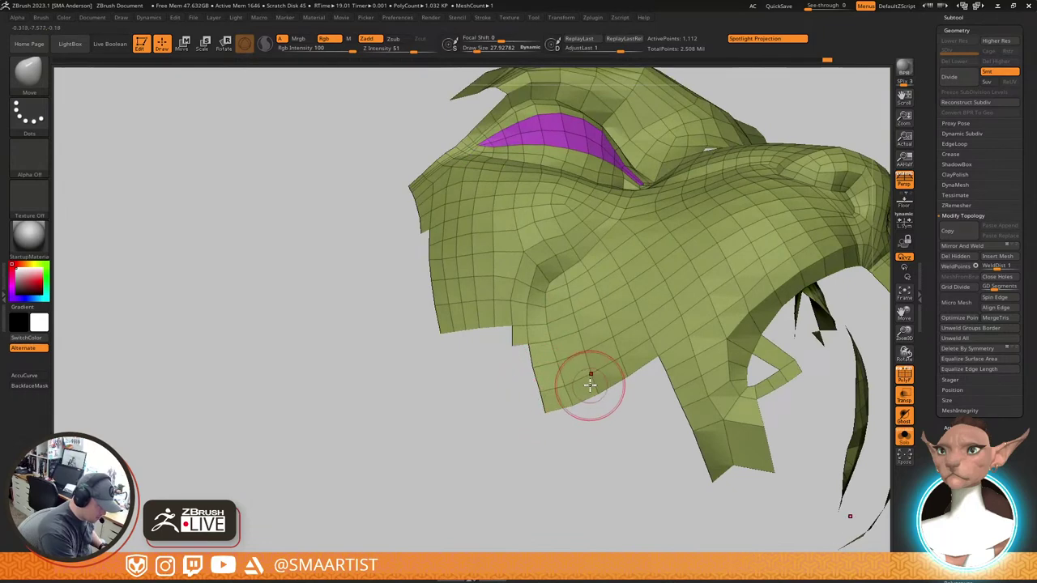
pyautogui.moveTo(591, 375); pyautogui.dragTo(590, 407, button='right')
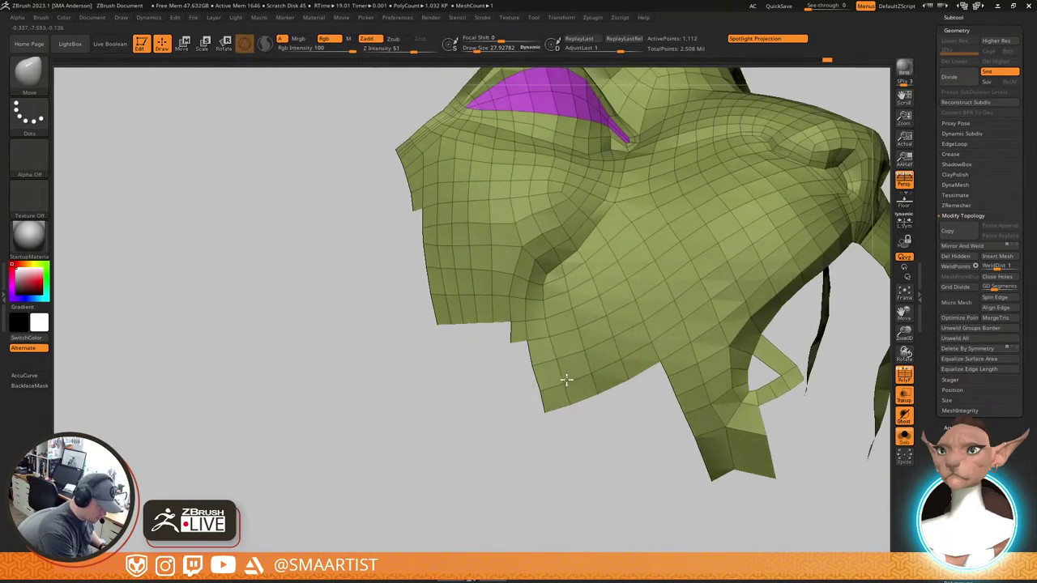
pyautogui.moveTo(550, 341)
pyautogui.mouseDown(button='right')
pyautogui.moveTo(514, 287)
pyautogui.moveTo(551, 315)
pyautogui.moveTo(536, 311)
pyautogui.mouseUp(button='right')
# Reduce the draw size to about 12 and even out the points along the outer cheek border facing the ear
pyautogui.press('s')
pyautogui.click(512, 295)
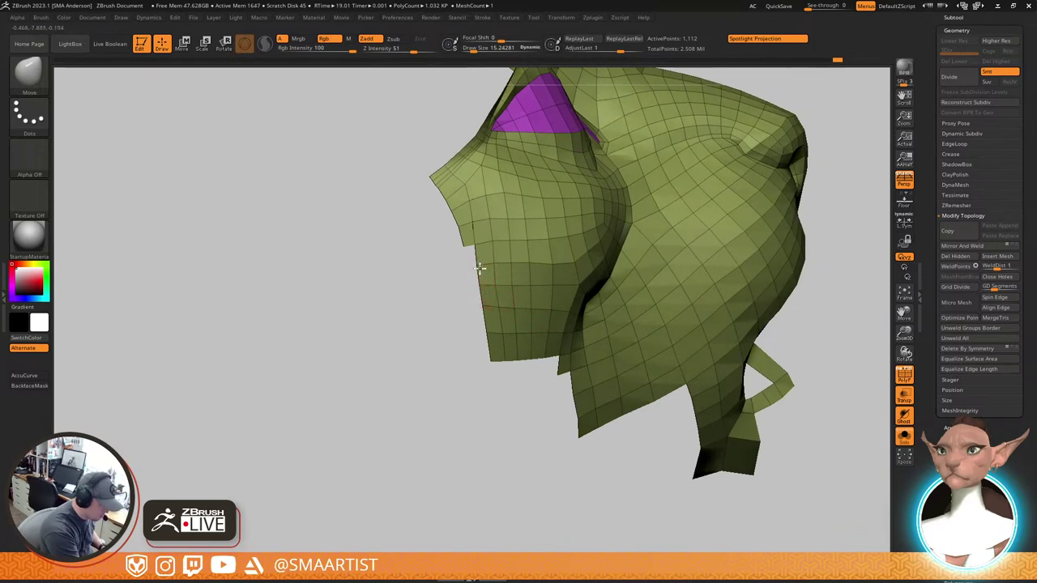
pyautogui.press('s')
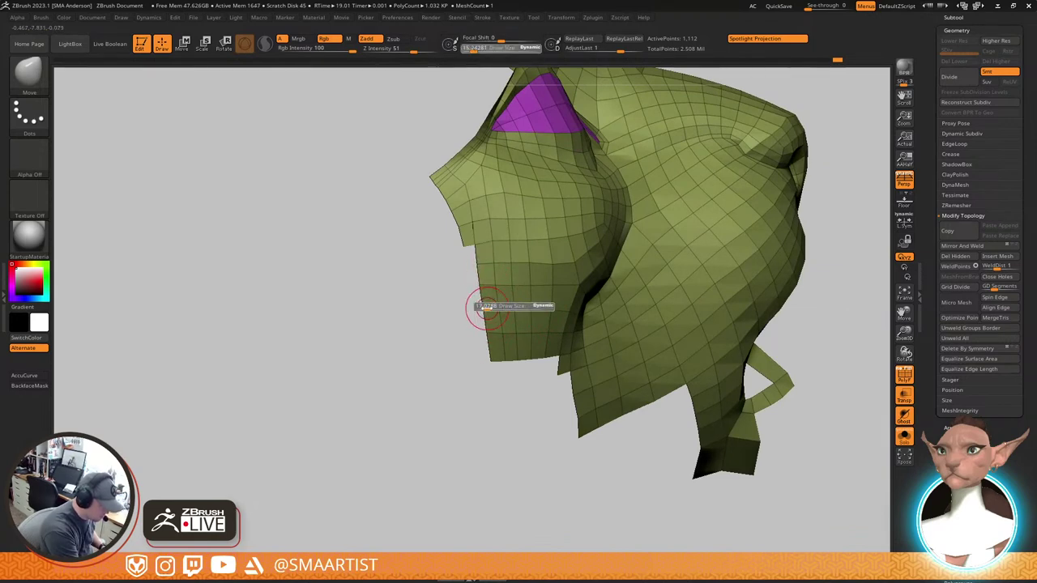
pyautogui.moveTo(486, 307); pyautogui.dragTo(497, 310)
pyautogui.press('s')
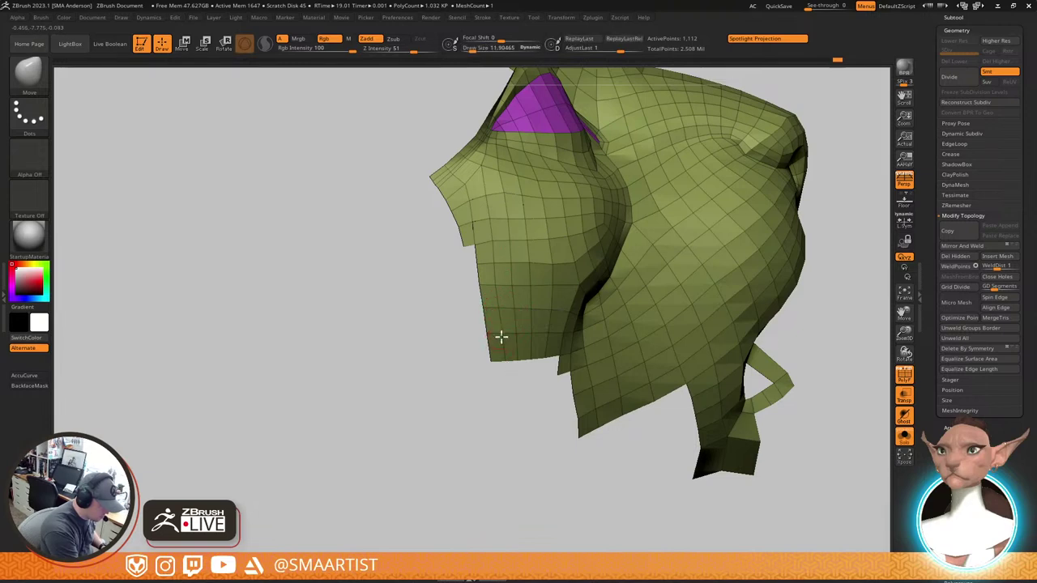
pyautogui.moveTo(541, 324)
pyautogui.mouseDown(button='right')
pyautogui.moveTo(588, 317)
pyautogui.moveTo(578, 289)
pyautogui.moveTo(573, 331)
pyautogui.mouseUp(button='right')
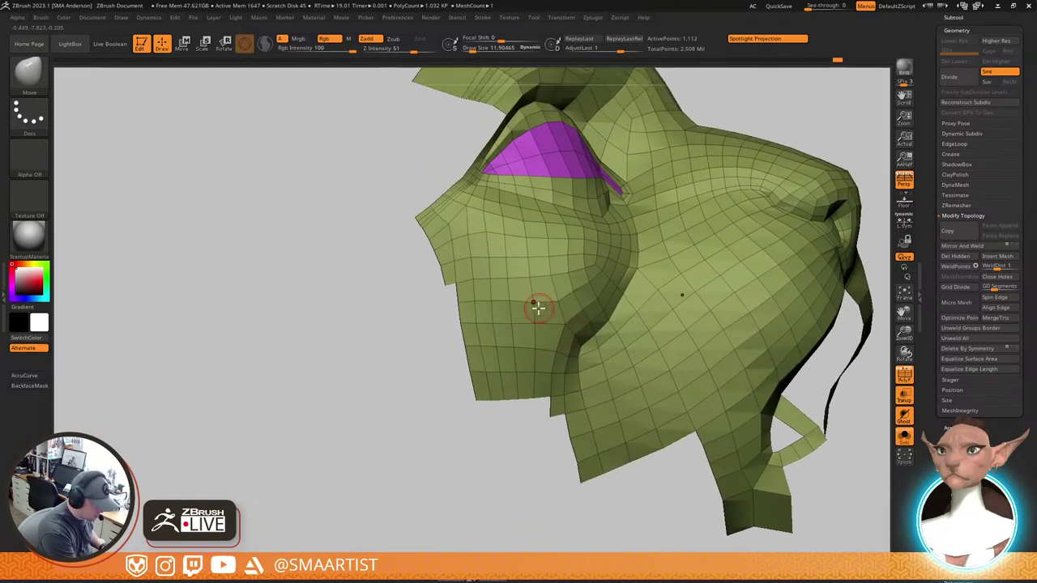
# Smooth the topology around the crease between cheekbone and muzzle with a draw size of about 21
pyautogui.press('shift')
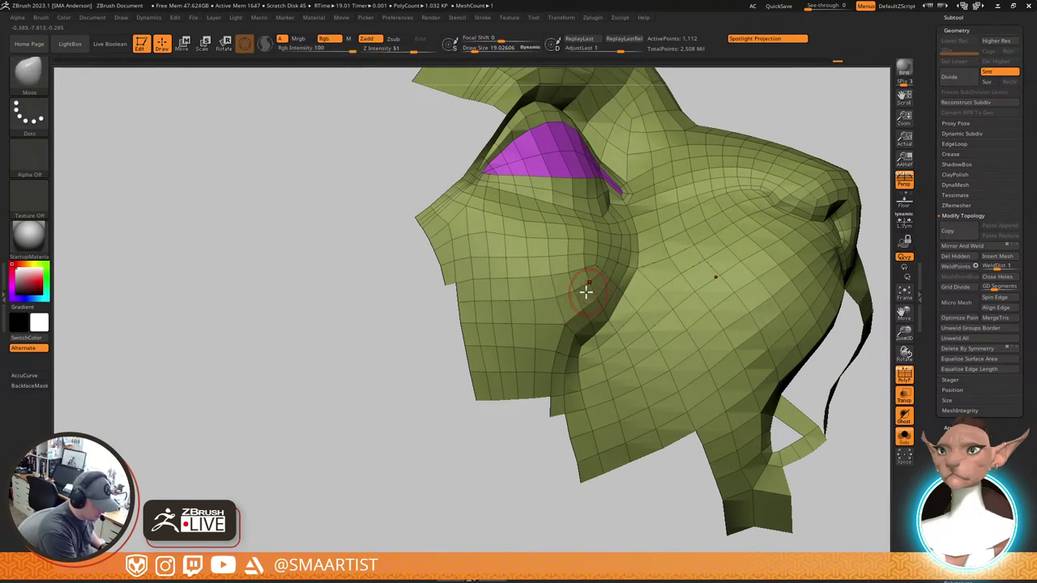
pyautogui.moveTo(621, 296)
pyautogui.mouseDown(button='right')
pyautogui.moveTo(602, 308)
pyautogui.moveTo(582, 300)
pyautogui.moveTo(564, 268)
pyautogui.moveTo(594, 256)
pyautogui.moveTo(606, 228)
pyautogui.moveTo(619, 241)
pyautogui.moveTo(616, 259)
pyautogui.moveTo(578, 225)
pyautogui.mouseUp(button='right')
pyautogui.press('s')
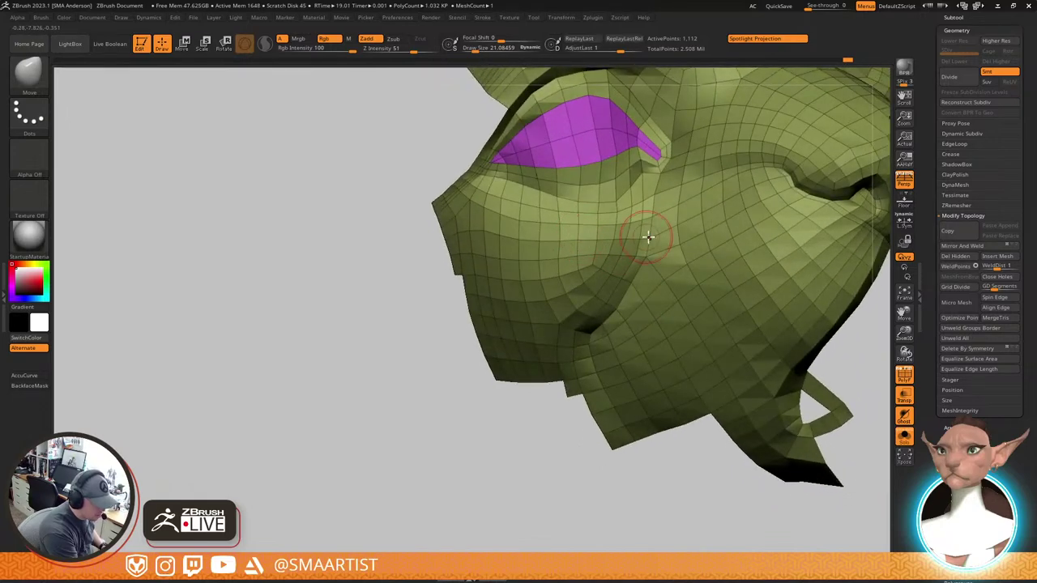
pyautogui.moveTo(648, 237)
pyautogui.mouseDown(button='right')
pyautogui.moveTo(655, 247)
pyautogui.moveTo(567, 248)
pyautogui.moveTo(613, 236)
pyautogui.moveTo(608, 273)
pyautogui.moveTo(590, 243)
pyautogui.moveTo(602, 254)
pyautogui.mouseUp(button='right')
# Reshape and smooth the cheekbone surface below the eye with a draw size of about 33
pyautogui.press('shift')
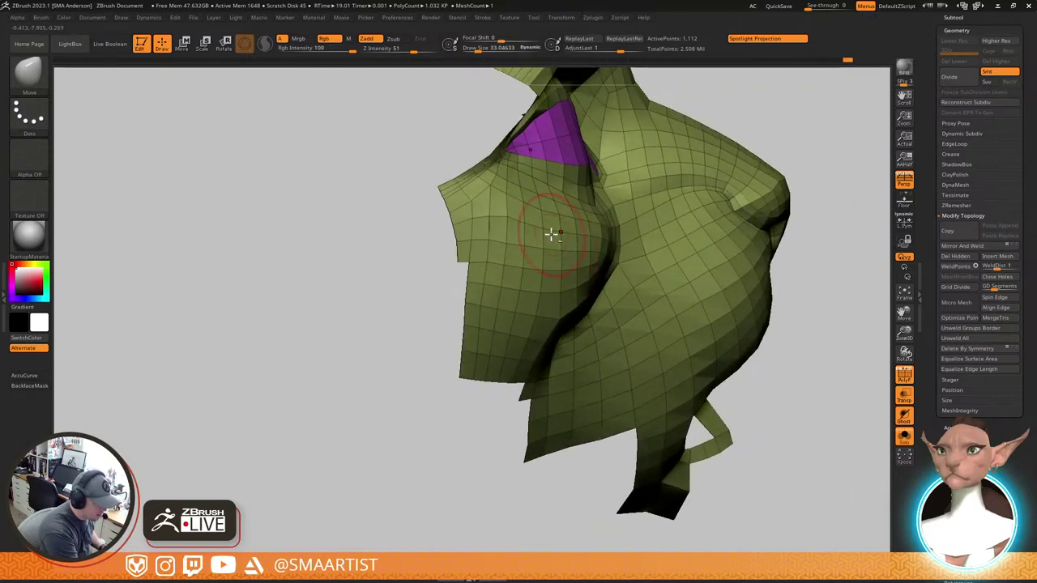
pyautogui.moveTo(545, 230)
pyautogui.mouseDown()
pyautogui.moveTo(507, 243)
pyautogui.moveTo(567, 269)
pyautogui.mouseUp()
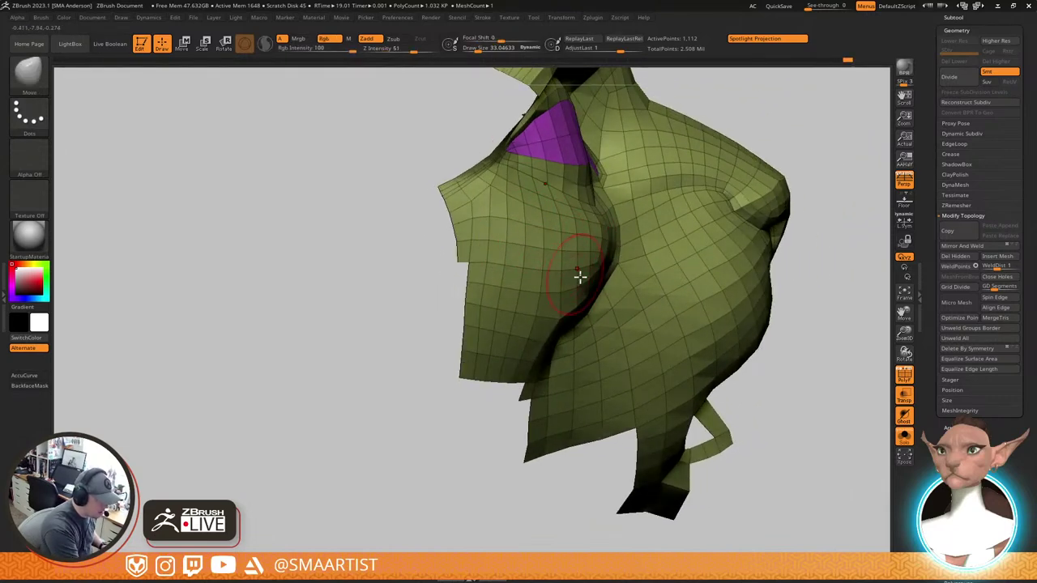
pyautogui.moveTo(581, 275)
pyautogui.mouseDown(button='right')
pyautogui.moveTo(561, 283)
pyautogui.moveTo(572, 277)
pyautogui.mouseUp(button='right')
pyautogui.moveTo(525, 238)
pyautogui.keyDown('shift'); pyautogui.mouseDown()
pyautogui.moveTo(502, 234)
pyautogui.moveTo(528, 240)
pyautogui.mouseUp(); pyautogui.keyUp('shift')
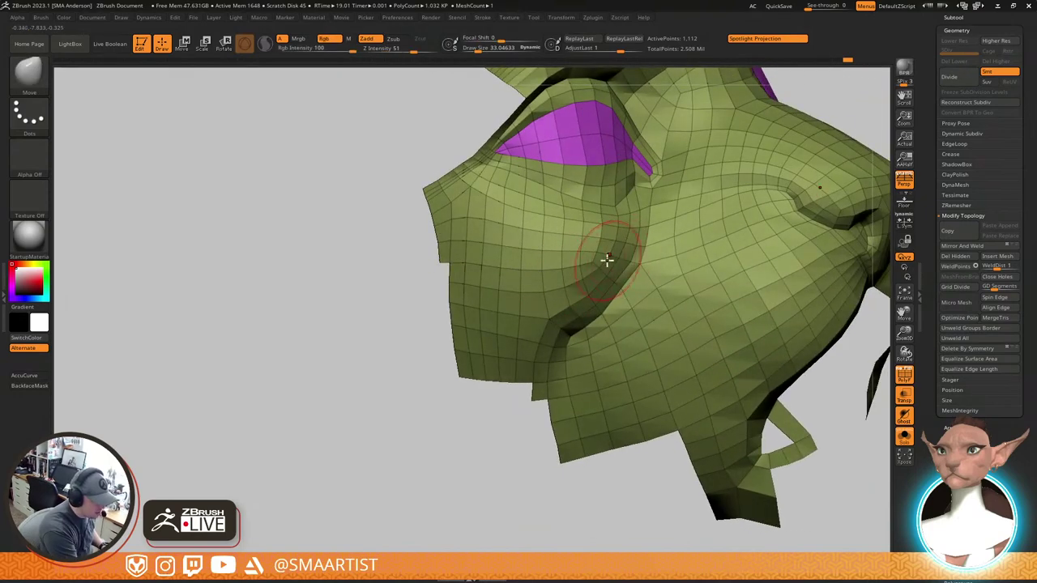
pyautogui.moveTo(606, 260)
pyautogui.mouseDown(button='right')
pyautogui.moveTo(589, 226)
pyautogui.moveTo(562, 224)
pyautogui.mouseUp(button='right')
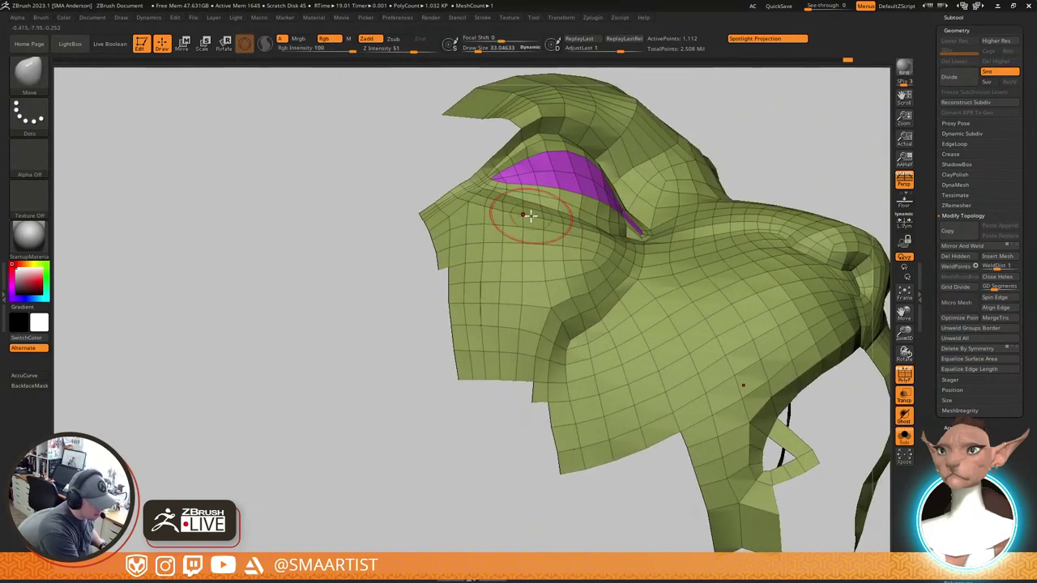
# Reduce the draw size to about 19 and relax the topology just below the outer eye corner
pyautogui.press('s')
pyautogui.moveTo(507, 206); pyautogui.dragTo(503, 209)
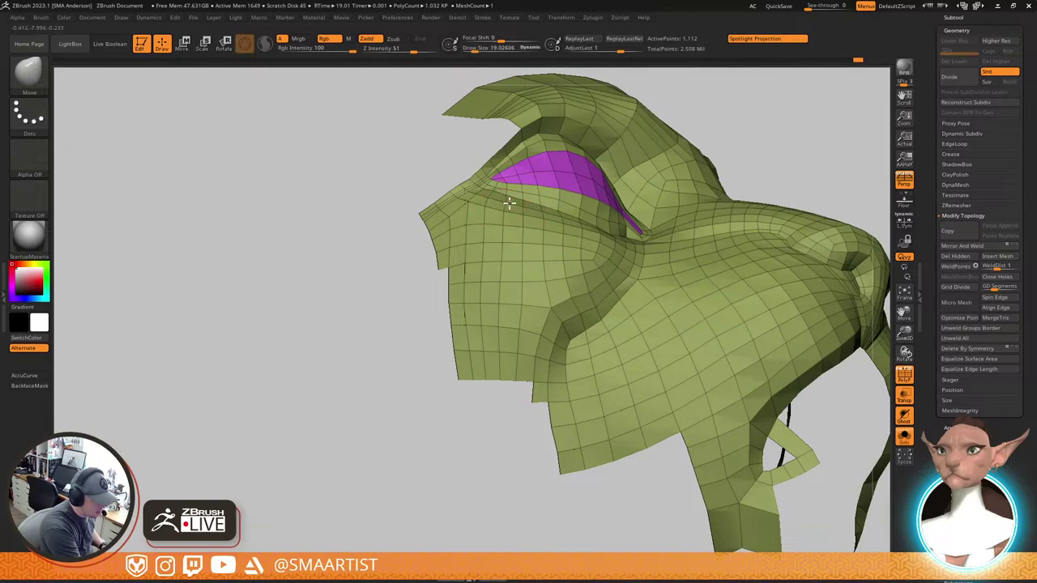
pyautogui.moveTo(530, 281)
pyautogui.mouseDown(button='right')
pyautogui.moveTo(542, 256)
pyautogui.moveTo(549, 317)
pyautogui.moveTo(533, 328)
pyautogui.moveTo(546, 268)
pyautogui.moveTo(493, 193)
pyautogui.mouseUp(button='right')
pyautogui.keyDown('shift'); pyautogui.moveTo(493, 193); pyautogui.dragTo(528, 228); pyautogui.keyUp('shift')
pyautogui.moveTo(527, 228)
pyautogui.mouseDown(button='right')
pyautogui.moveTo(521, 197)
pyautogui.moveTo(495, 200)
pyautogui.moveTo(507, 177)
pyautogui.moveTo(493, 227)
pyautogui.mouseUp(button='right')
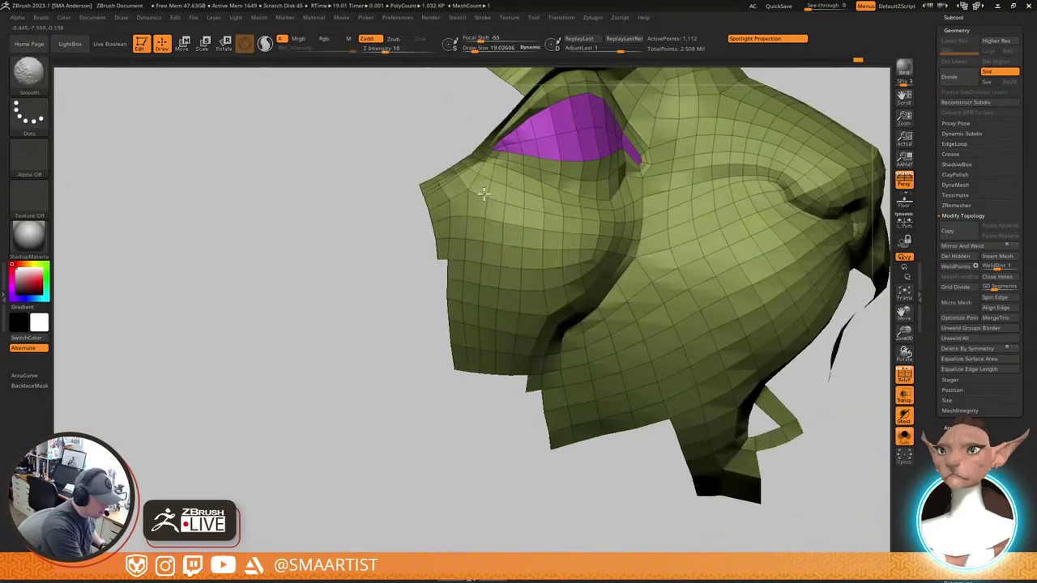
# Reduce the draw size to about 7.7 and reposition the tight edge-loop points at the outer eye corner
pyautogui.moveTo(493, 188)
pyautogui.mouseDown(button='right')
pyautogui.moveTo(468, 200)
pyautogui.moveTo(500, 200)
pyautogui.moveTo(536, 289)
pyautogui.moveTo(531, 228)
pyautogui.moveTo(493, 264)
pyautogui.moveTo(495, 329)
pyautogui.moveTo(557, 250)
pyautogui.moveTo(546, 255)
pyautogui.mouseUp(button='right')
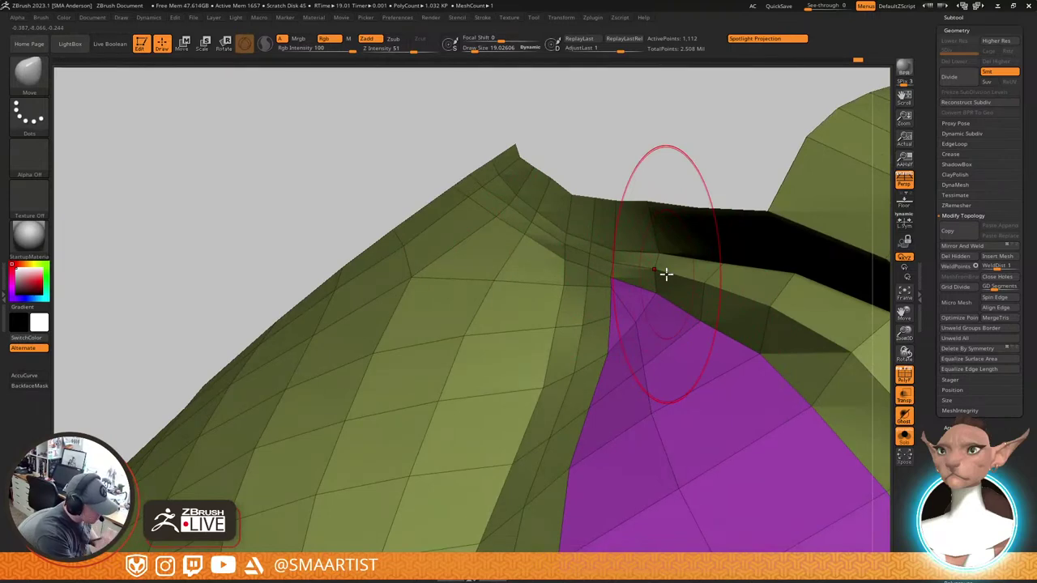
pyautogui.moveTo(666, 274)
pyautogui.mouseDown(button='right')
pyautogui.moveTo(597, 365)
pyautogui.moveTo(588, 347)
pyautogui.moveTo(632, 381)
pyautogui.moveTo(639, 336)
pyautogui.moveTo(581, 410)
pyautogui.moveTo(609, 407)
pyautogui.moveTo(600, 402)
pyautogui.mouseUp(button='right')
pyautogui.press('s')
pyautogui.click(576, 409)
pyautogui.moveTo(576, 381); pyautogui.dragTo(575, 368)
pyautogui.moveTo(620, 415)
pyautogui.keyDown('ctrl'); pyautogui.mouseDown(button='right')
pyautogui.moveTo(555, 367)
pyautogui.moveTo(578, 326)
pyautogui.moveTo(578, 342)
pyautogui.moveTo(620, 347)
pyautogui.moveTo(616, 316)
pyautogui.mouseUp(button='right'); pyautogui.keyUp('ctrl')
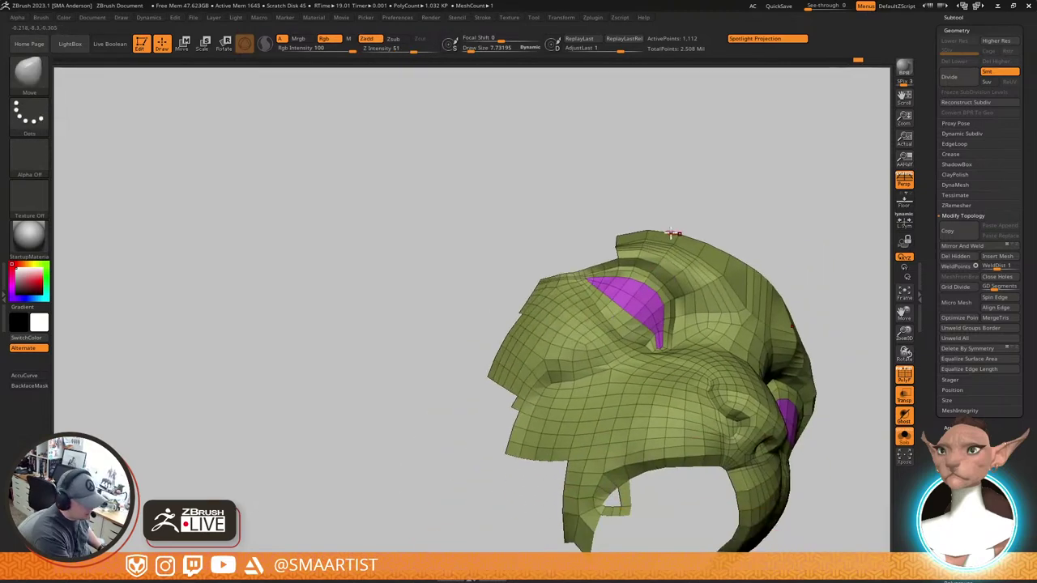
# Set the Smooth brush's intensity to 5 and lightly smooth the topology along the side of the muzzle
pyautogui.moveTo(800, 267); pyautogui.dragTo(716, 279, button='right')
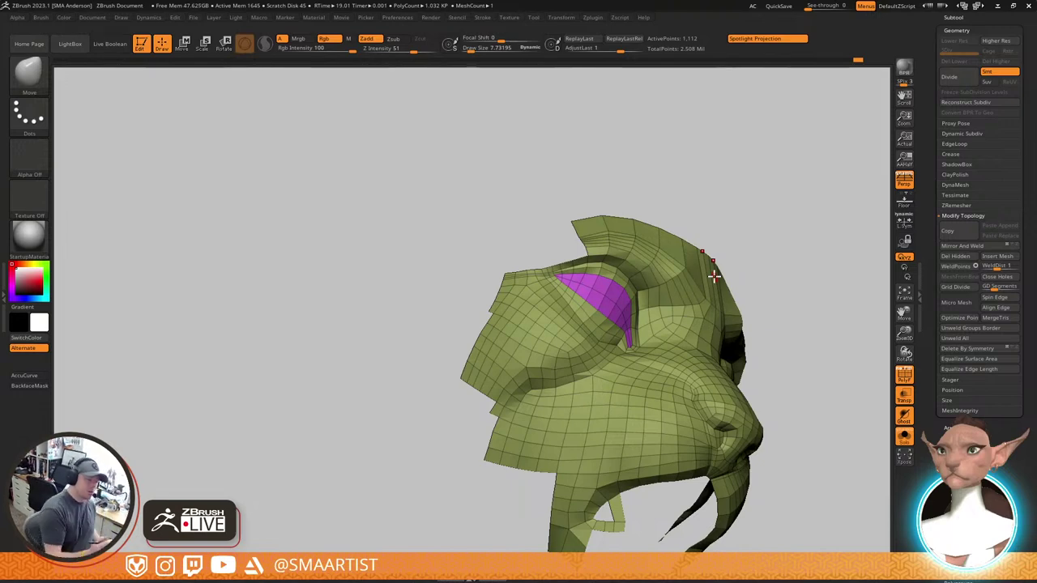
pyautogui.moveTo(580, 432); pyautogui.dragTo(602, 465, button='right')
pyautogui.moveTo(743, 407)
pyautogui.mouseDown(button='right')
pyautogui.moveTo(786, 417)
pyautogui.moveTo(760, 370)
pyautogui.moveTo(778, 280)
pyautogui.moveTo(753, 256)
pyautogui.moveTo(672, 313)
pyautogui.moveTo(584, 324)
pyautogui.mouseUp(button='right')
pyautogui.press('s')
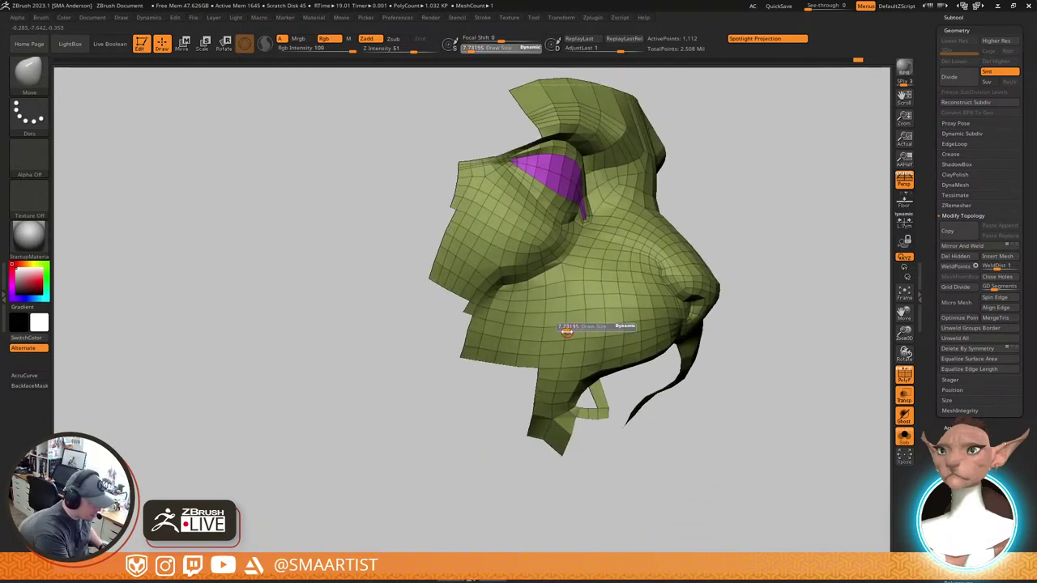
pyautogui.moveTo(570, 333); pyautogui.dragTo(573, 334)
pyautogui.press('shift')
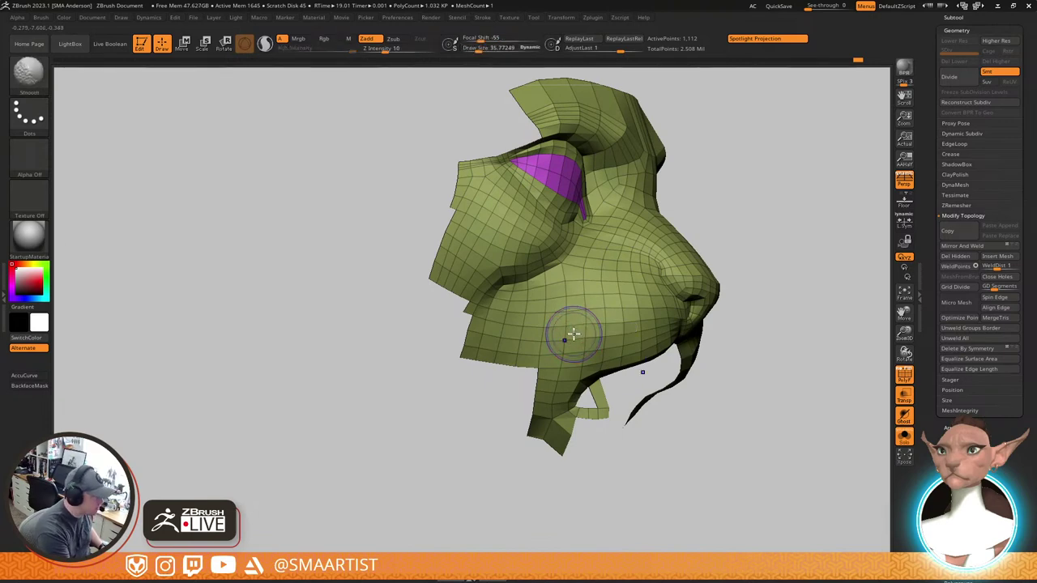
pyautogui.keyDown('shift'); pyautogui.click(379, 51); pyautogui.keyUp('shift')
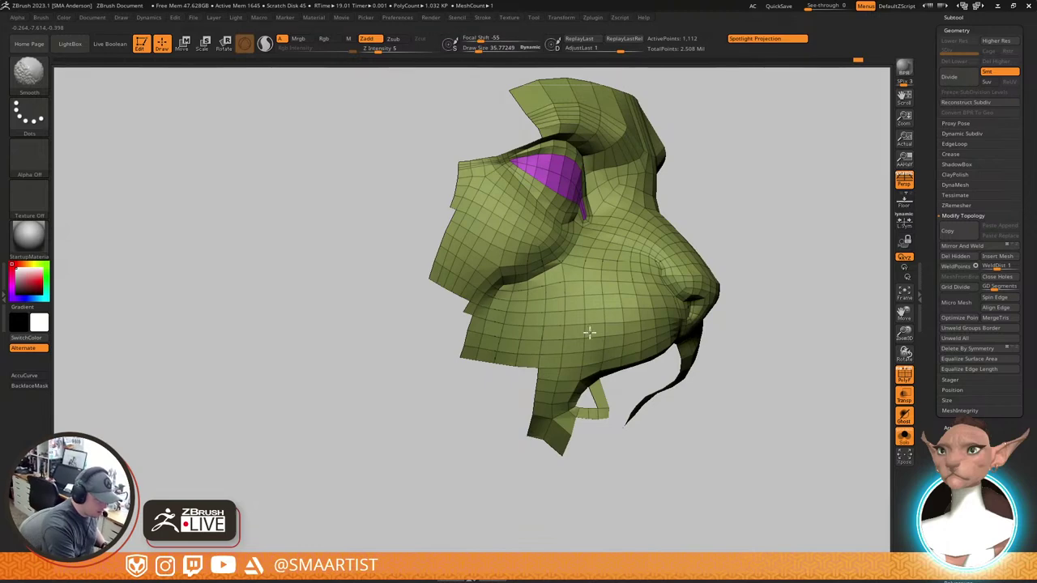
pyautogui.keyDown('shift'); pyautogui.moveTo(635, 305); pyautogui.dragTo(630, 294); pyautogui.keyUp('shift')
pyautogui.moveTo(648, 298); pyautogui.dragTo(627, 303, button='right')
pyautogui.press('shift')
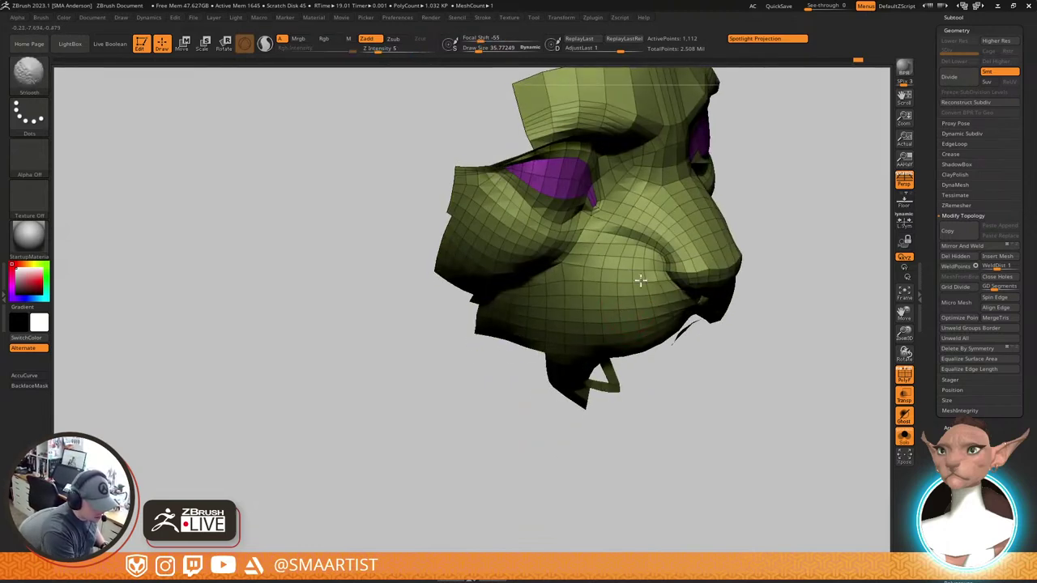
# Show the reference head again, set the draw size to about 51 and conform the muzzle and lower cheek to it
pyautogui.moveTo(718, 297)
pyautogui.mouseDown(button='right')
pyautogui.moveTo(695, 278)
pyautogui.moveTo(689, 297)
pyautogui.moveTo(625, 310)
pyautogui.moveTo(648, 341)
pyautogui.moveTo(639, 359)
pyautogui.moveTo(672, 293)
pyautogui.mouseUp(button='right')
pyautogui.press('ctrl')
pyautogui.hotkey('ctrl', 'shift', 's')
pyautogui.press('s')
pyautogui.moveTo(640, 307)
pyautogui.mouseDown()
pyautogui.moveTo(650, 319)
pyautogui.moveTo(659, 294)
pyautogui.mouseUp()
pyautogui.moveTo(603, 330); pyautogui.dragTo(604, 331)
pyautogui.moveTo(639, 301); pyautogui.dragTo(636, 296)
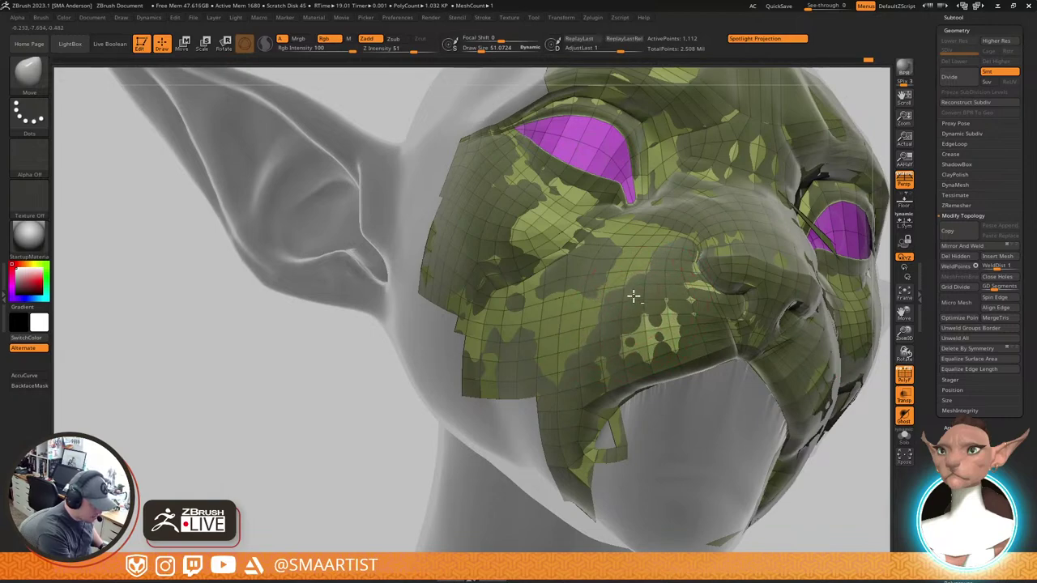
pyautogui.moveTo(556, 320); pyautogui.dragTo(555, 318)
pyautogui.moveTo(636, 325); pyautogui.dragTo(514, 370, button='right')
pyautogui.moveTo(503, 371); pyautogui.dragTo(509, 367)
pyautogui.moveTo(531, 393); pyautogui.dragTo(635, 324, button='right')
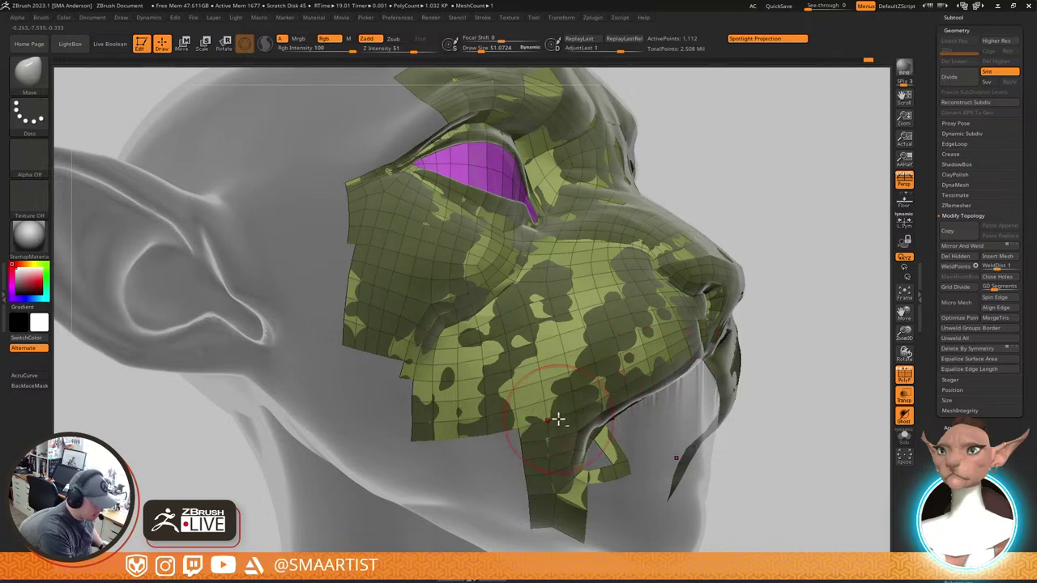
# Push or pull the outer cheekbone and the side of the muzzle along their normals to match the reference sculpt
pyautogui.moveTo(558, 419); pyautogui.dragTo(456, 299, button='right')
pyautogui.keyDown('alt'); pyautogui.moveTo(457, 299); pyautogui.dragTo(455, 301); pyautogui.keyUp('alt')
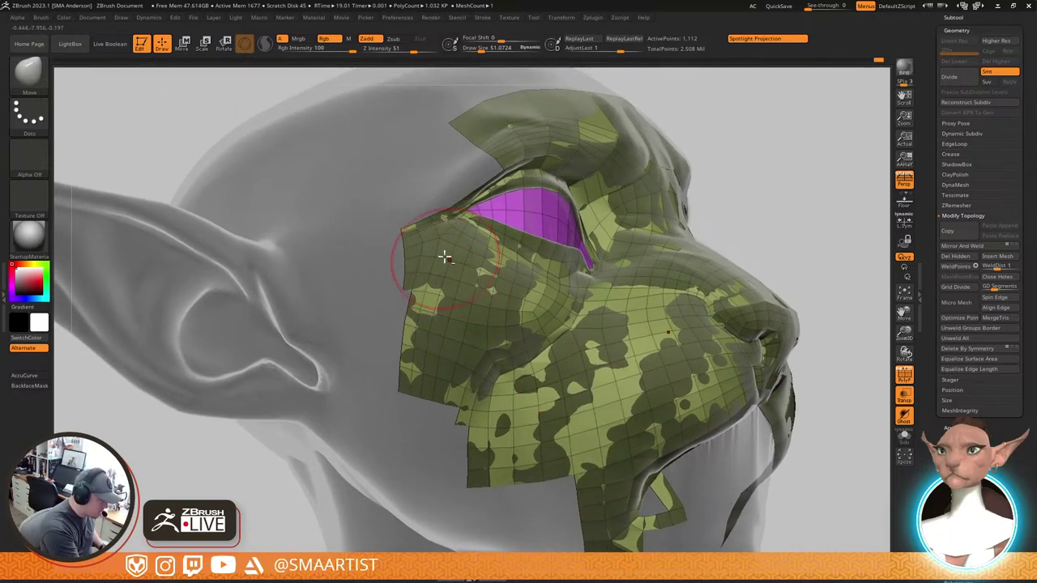
pyautogui.keyDown('alt'); pyautogui.moveTo(444, 255); pyautogui.dragTo(443, 253); pyautogui.keyUp('alt')
pyautogui.moveTo(484, 326)
pyautogui.keyDown('alt'); pyautogui.mouseDown()
pyautogui.moveTo(449, 352)
pyautogui.moveTo(555, 300)
pyautogui.mouseUp(); pyautogui.keyUp('alt')
pyautogui.moveTo(555, 299); pyautogui.dragTo(699, 268, button='right')
pyautogui.keyDown('alt'); pyautogui.moveTo(680, 276); pyautogui.dragTo(711, 242); pyautogui.keyUp('alt')
pyautogui.keyDown('alt'); pyautogui.moveTo(634, 268); pyautogui.dragTo(632, 268); pyautogui.keyUp('alt')
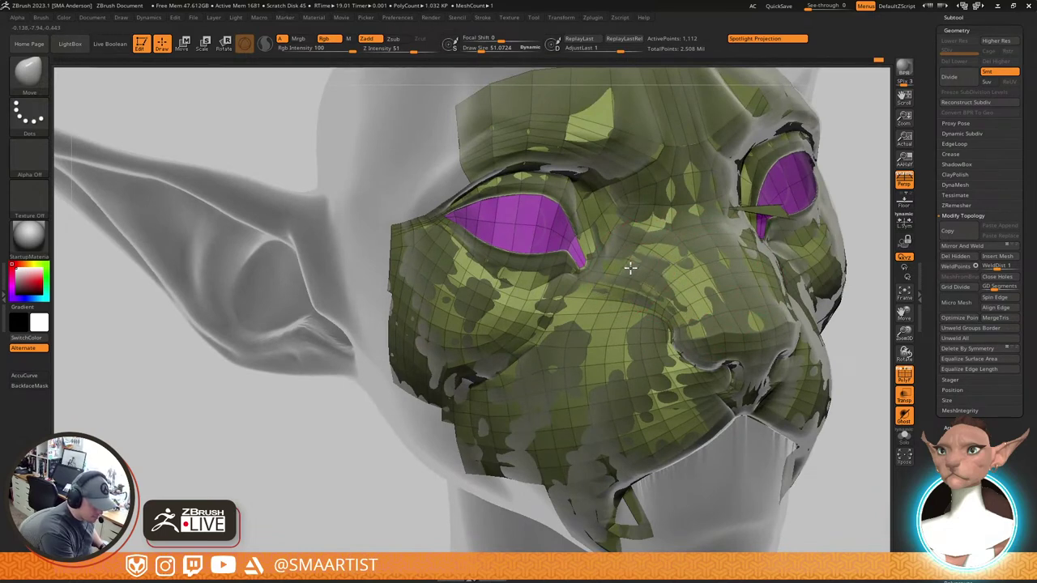
# Reshape the rear border of the lower cheek with a draw size of about 39, then reduce it to about 28
pyautogui.moveTo(745, 377)
pyautogui.keyDown('alt'); pyautogui.mouseDown(button='right')
pyautogui.moveTo(723, 235)
pyautogui.moveTo(736, 219)
pyautogui.moveTo(743, 259)
pyautogui.moveTo(764, 232)
pyautogui.moveTo(750, 239)
pyautogui.moveTo(748, 262)
pyautogui.moveTo(756, 232)
pyautogui.moveTo(754, 259)
pyautogui.moveTo(755, 244)
pyautogui.mouseUp(button='right'); pyautogui.keyUp('alt')
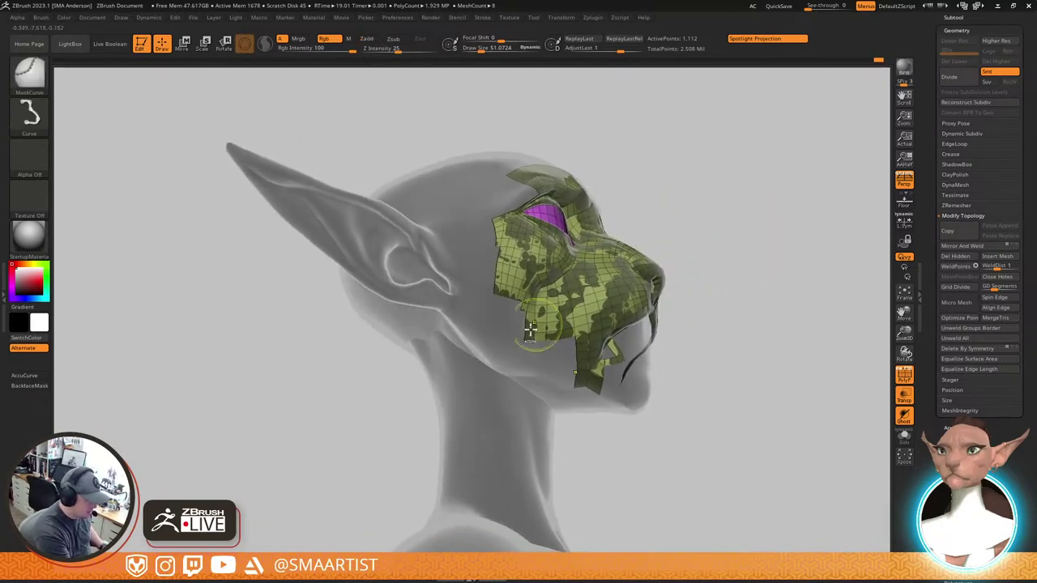
pyautogui.moveTo(528, 331)
pyautogui.keyDown('ctrl'); pyautogui.mouseDown(button='right')
pyautogui.moveTo(567, 333)
pyautogui.moveTo(551, 340)
pyautogui.mouseUp(button='right'); pyautogui.keyUp('ctrl')
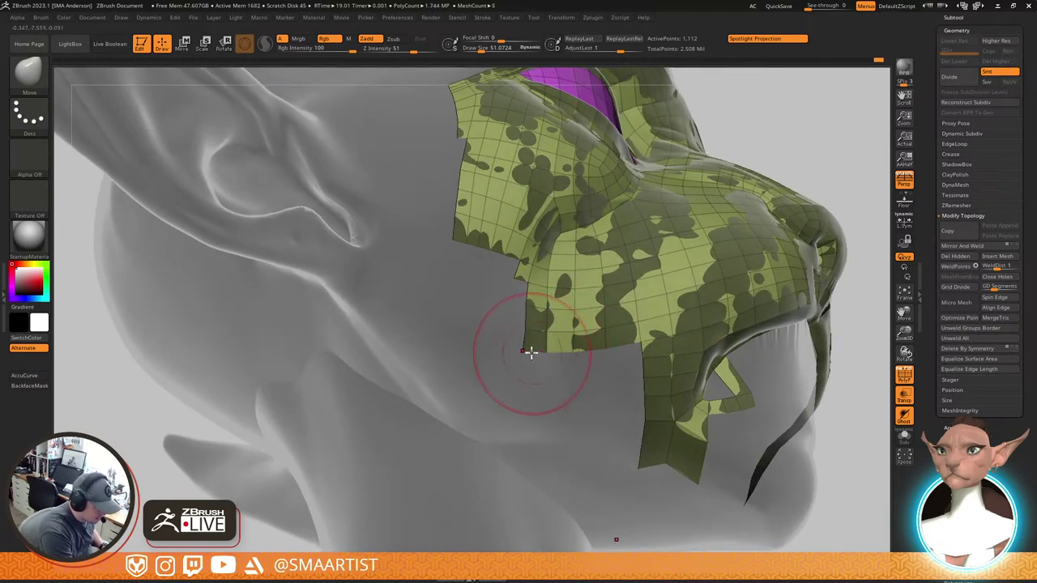
pyautogui.press('s')
pyautogui.moveTo(537, 350); pyautogui.dragTo(557, 342)
pyautogui.press('s')
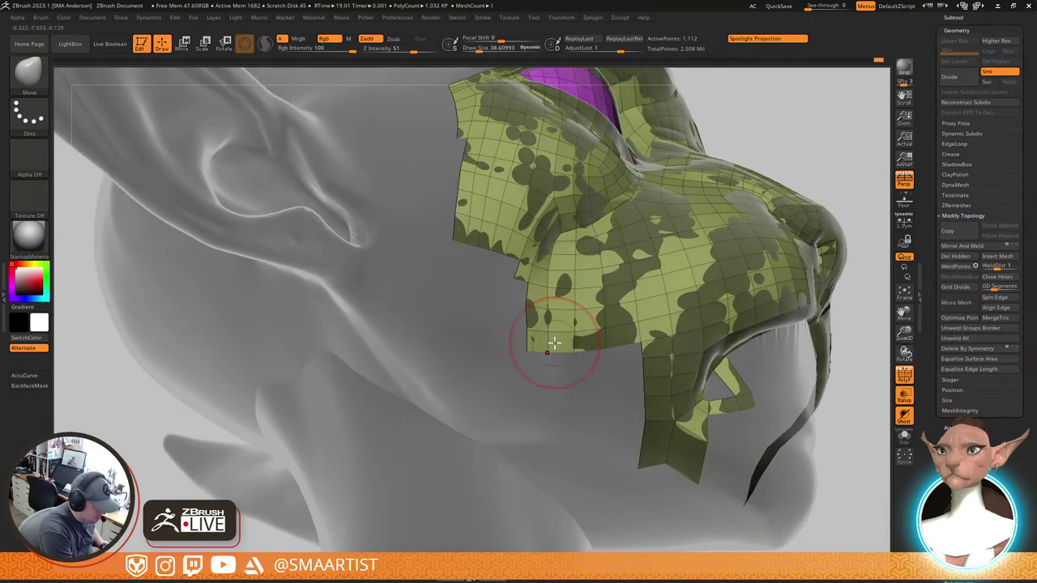
pyautogui.moveTo(554, 344); pyautogui.dragTo(554, 301, button='right')
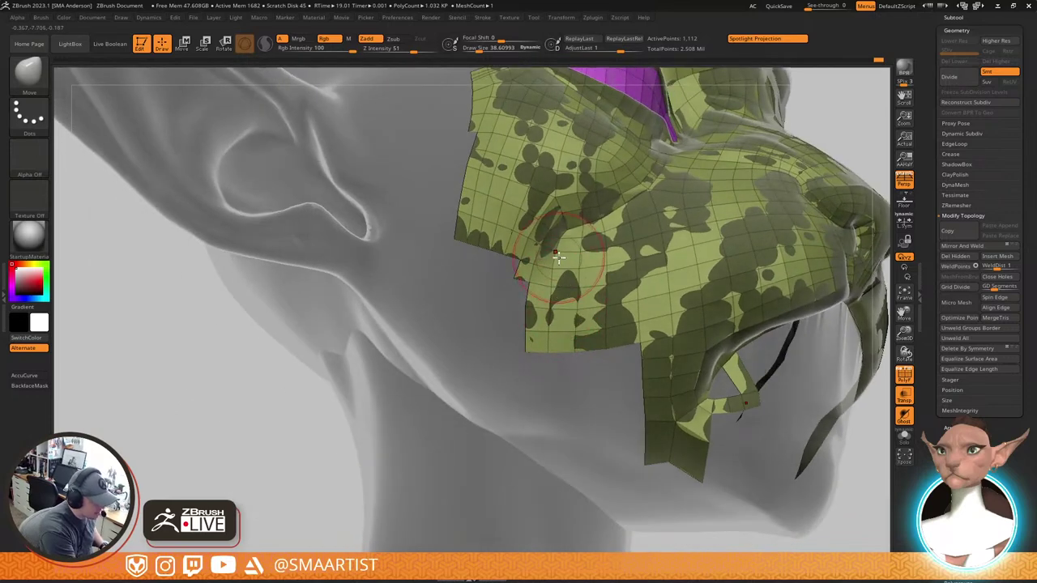
pyautogui.moveTo(557, 256); pyautogui.dragTo(551, 243)
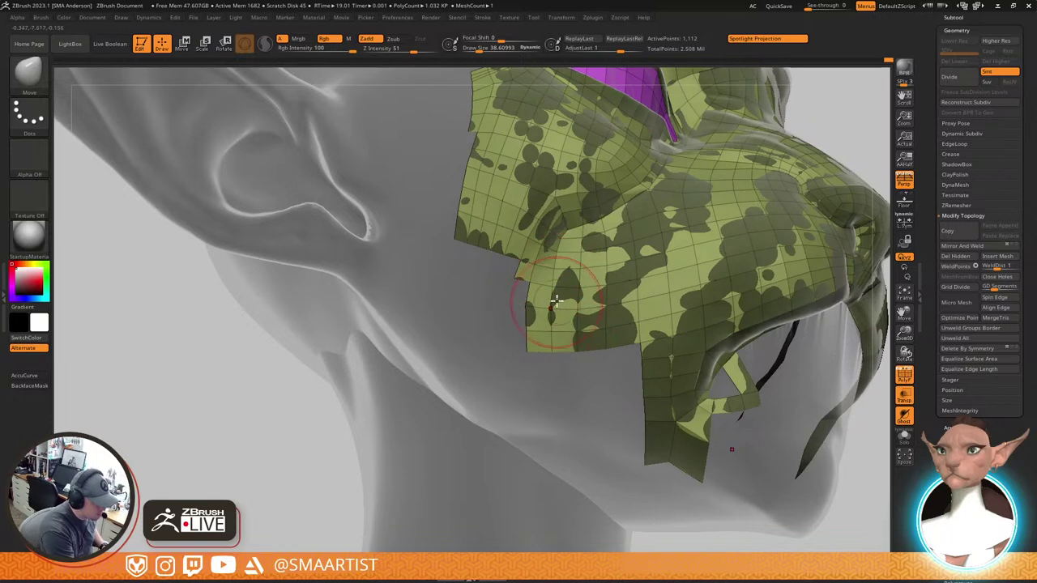
pyautogui.moveTo(557, 302)
pyautogui.mouseDown()
pyautogui.moveTo(559, 293)
pyautogui.moveTo(528, 312)
pyautogui.moveTo(528, 282)
pyautogui.mouseUp()
pyautogui.press('s')
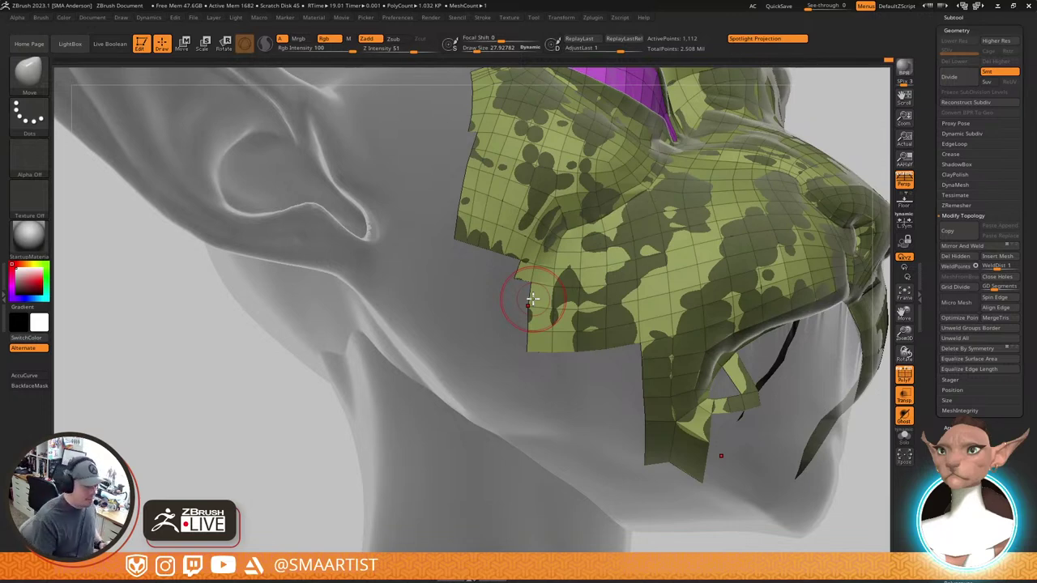
# Set the draw size to about 54 and even out the rear border of the cheekbone patch
pyautogui.moveTo(531, 299)
pyautogui.mouseDown(button='right')
pyautogui.moveTo(556, 282)
pyautogui.moveTo(561, 312)
pyautogui.moveTo(550, 290)
pyautogui.moveTo(503, 280)
pyautogui.moveTo(503, 259)
pyautogui.moveTo(475, 230)
pyautogui.mouseUp(button='right')
pyautogui.press('s')
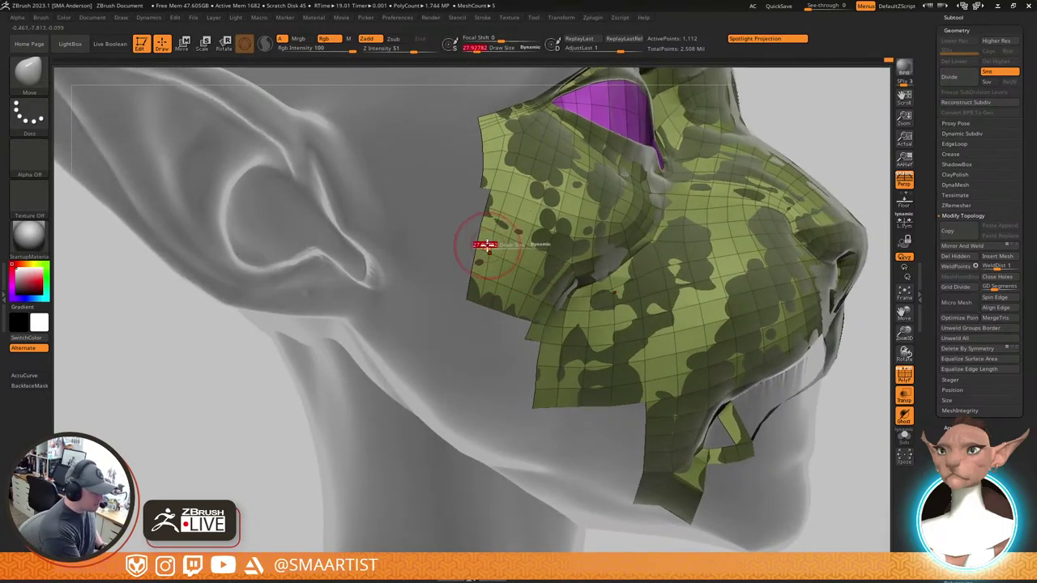
pyautogui.moveTo(488, 247); pyautogui.dragTo(492, 251)
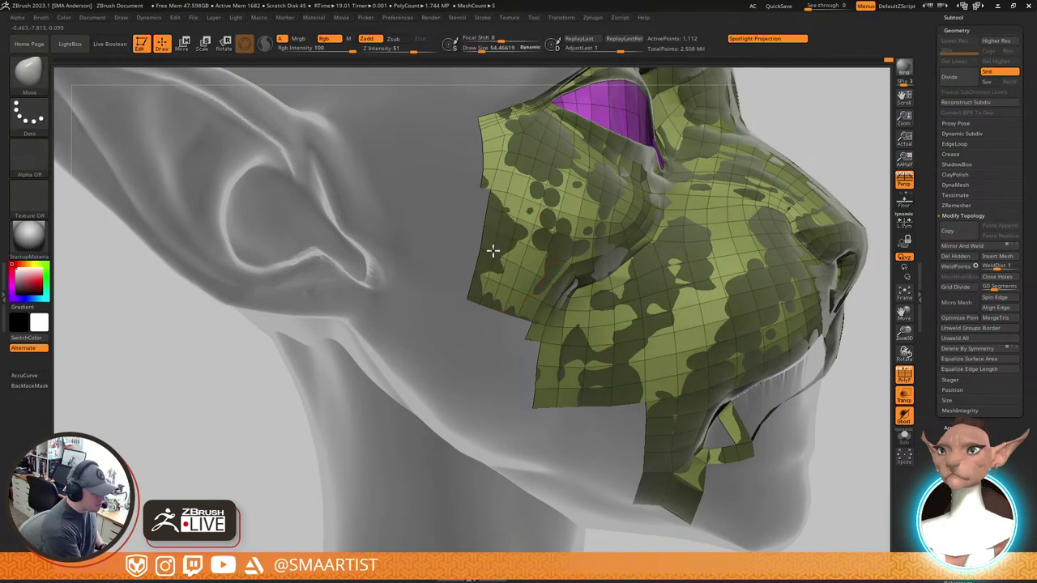
pyautogui.moveTo(493, 252)
pyautogui.mouseDown(button='right')
pyautogui.moveTo(523, 260)
pyautogui.moveTo(470, 297)
pyautogui.mouseUp(button='right')
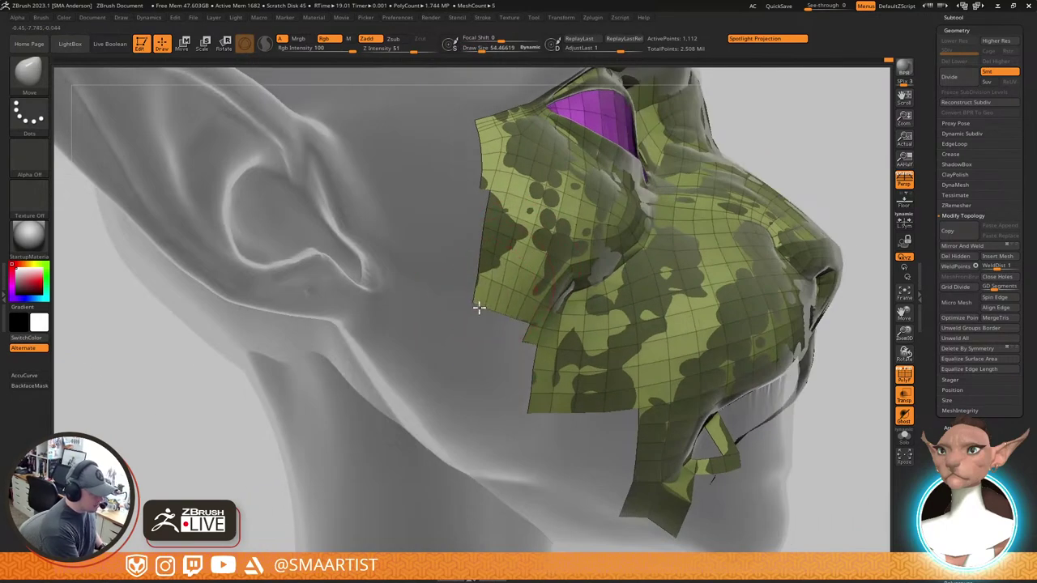
pyautogui.moveTo(498, 253); pyautogui.dragTo(509, 231)
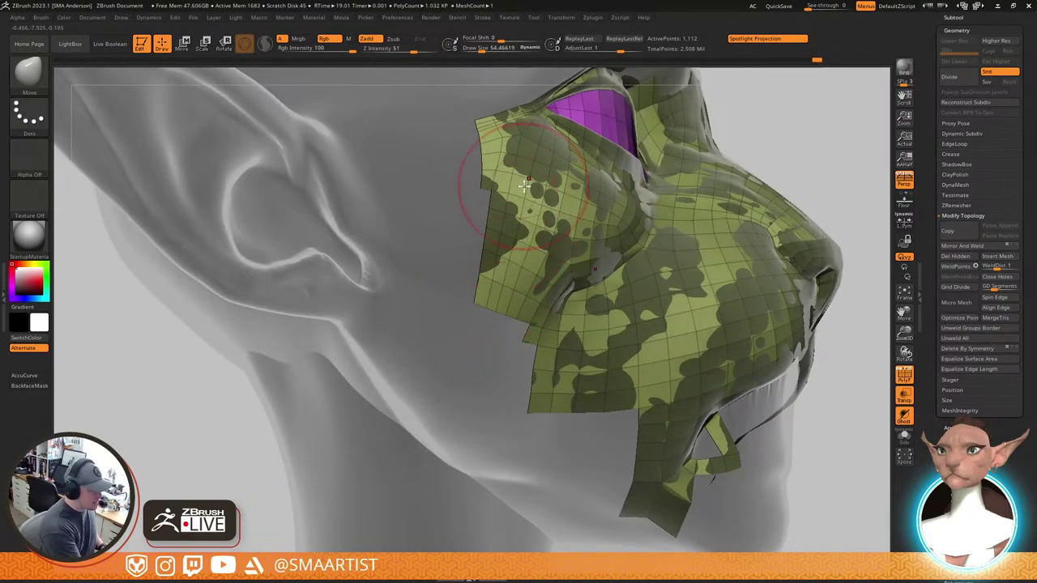
pyautogui.keyDown('alt'); pyautogui.moveTo(524, 185); pyautogui.dragTo(525, 238, button='right'); pyautogui.keyUp('alt')
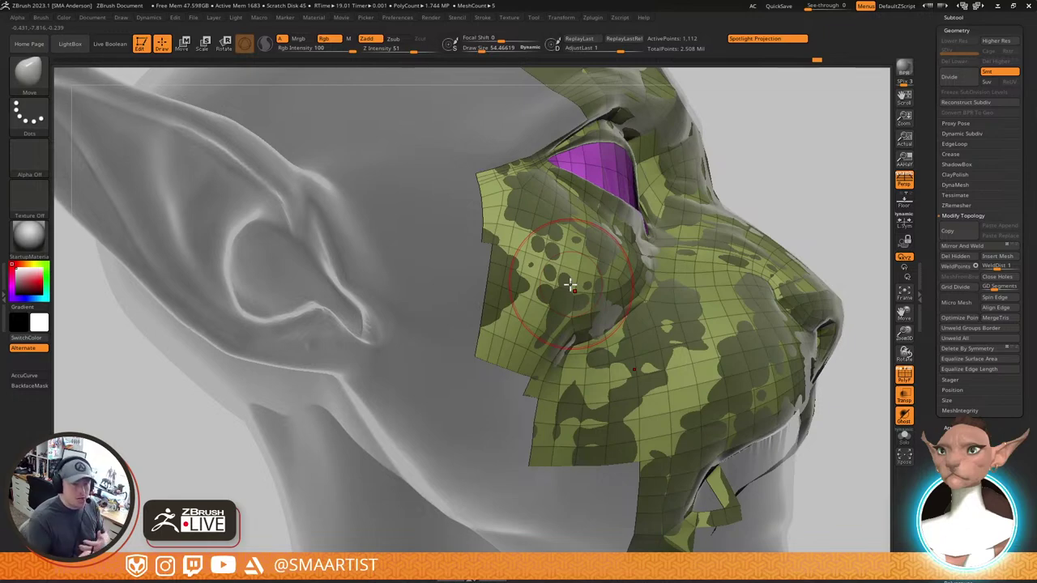
pyautogui.moveTo(570, 285)
pyautogui.mouseDown(button='right')
pyautogui.moveTo(659, 300)
pyautogui.moveTo(598, 301)
pyautogui.mouseUp(button='right')
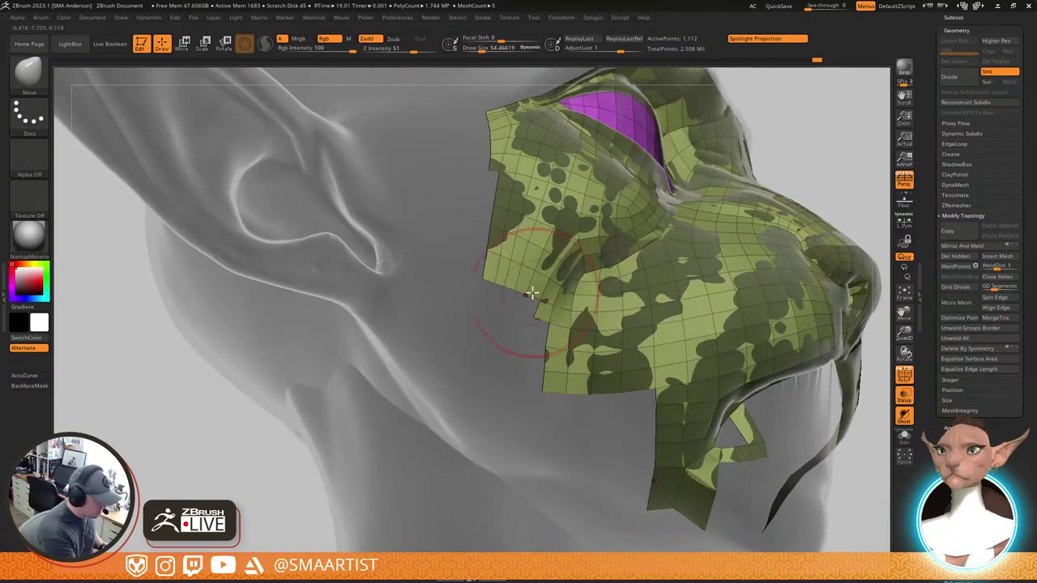
# Set the draw size to about 36 and fit the outer cheekbone surface to the reference sculpt along its normals
pyautogui.press('s')
pyautogui.moveTo(526, 280); pyautogui.dragTo(521, 280)
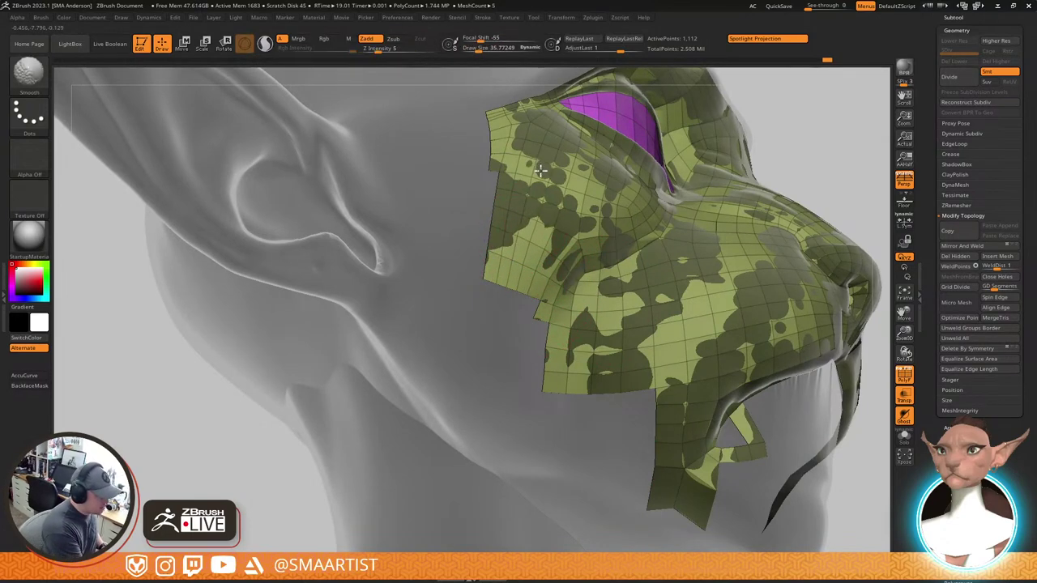
pyautogui.moveTo(524, 219); pyautogui.dragTo(537, 277, button='right')
pyautogui.keyDown('alt'); pyautogui.moveTo(511, 295); pyautogui.dragTo(497, 308); pyautogui.keyUp('alt')
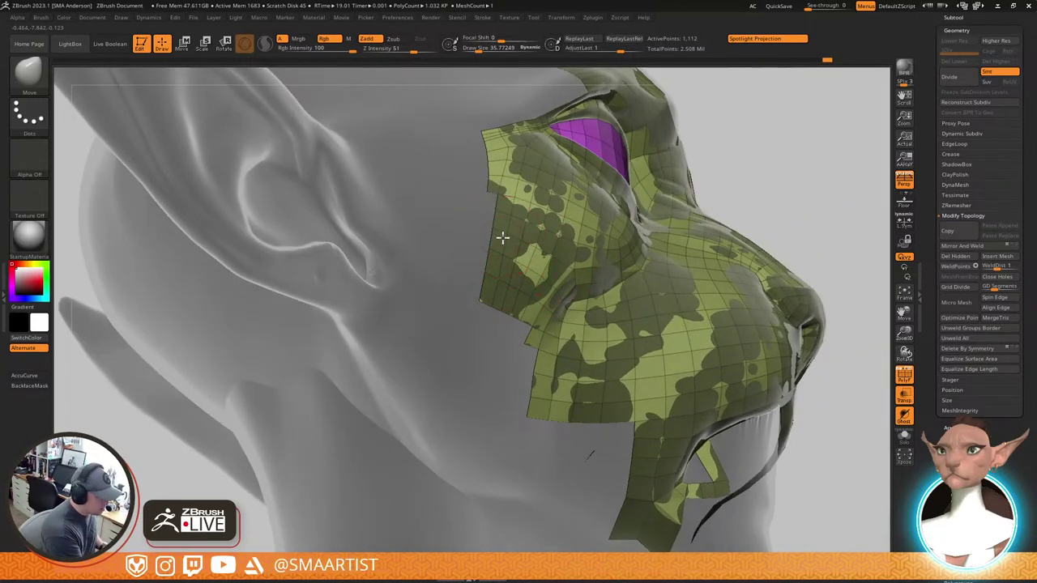
pyautogui.keyDown('alt'); pyautogui.moveTo(502, 236); pyautogui.dragTo(501, 240); pyautogui.keyUp('alt')
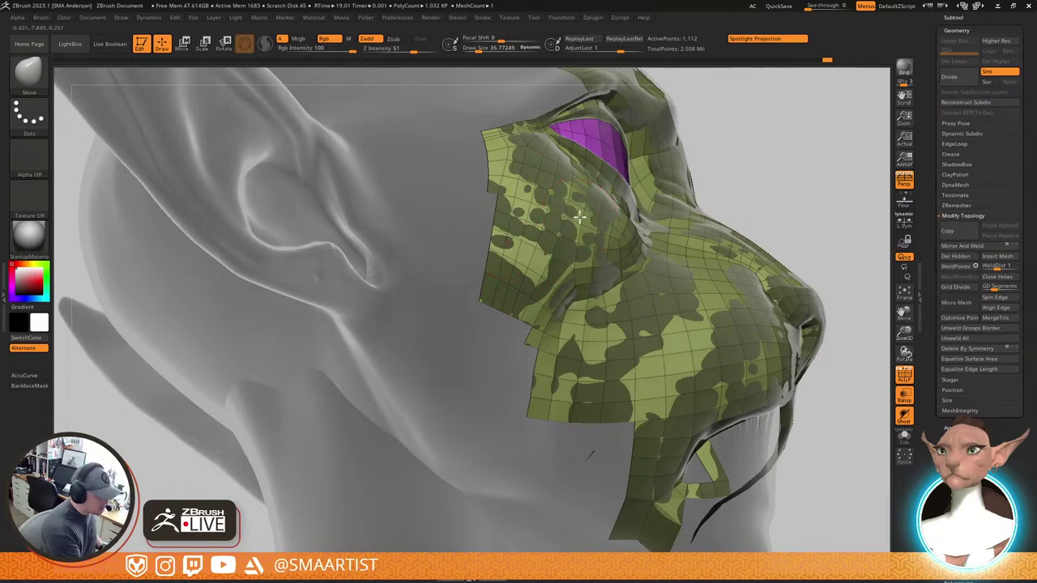
pyautogui.moveTo(672, 254)
pyautogui.mouseDown(button='right')
pyautogui.moveTo(726, 301)
pyautogui.moveTo(608, 312)
pyautogui.moveTo(555, 335)
pyautogui.moveTo(567, 315)
pyautogui.mouseUp(button='right')
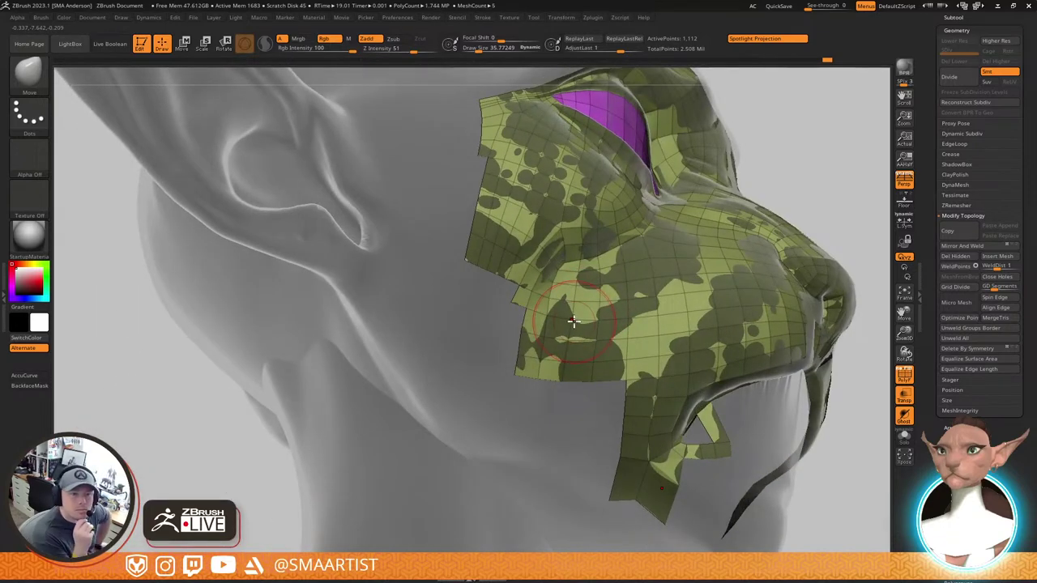
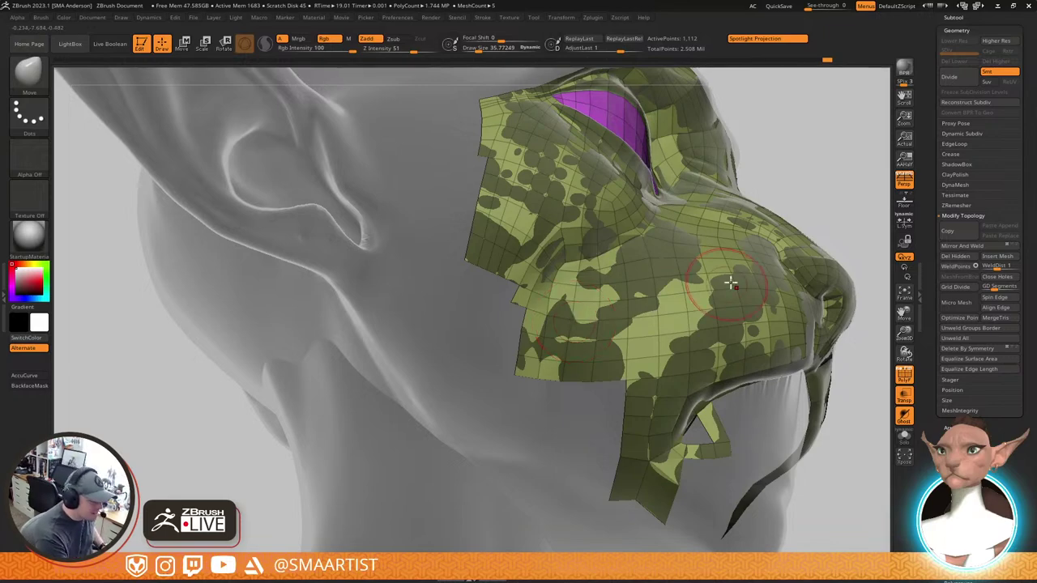
# Activate the ZModeler brush and extrude a short edge strip from the upper lip border beneath the nose
pyautogui.moveTo(732, 280); pyautogui.dragTo(736, 321, button='right')
pyautogui.moveTo(808, 326)
pyautogui.keyDown('ctrl'); pyautogui.mouseDown(button='right')
pyautogui.moveTo(786, 266)
pyautogui.moveTo(724, 273)
pyautogui.moveTo(754, 287)
pyautogui.mouseUp(button='right'); pyautogui.keyUp('ctrl')
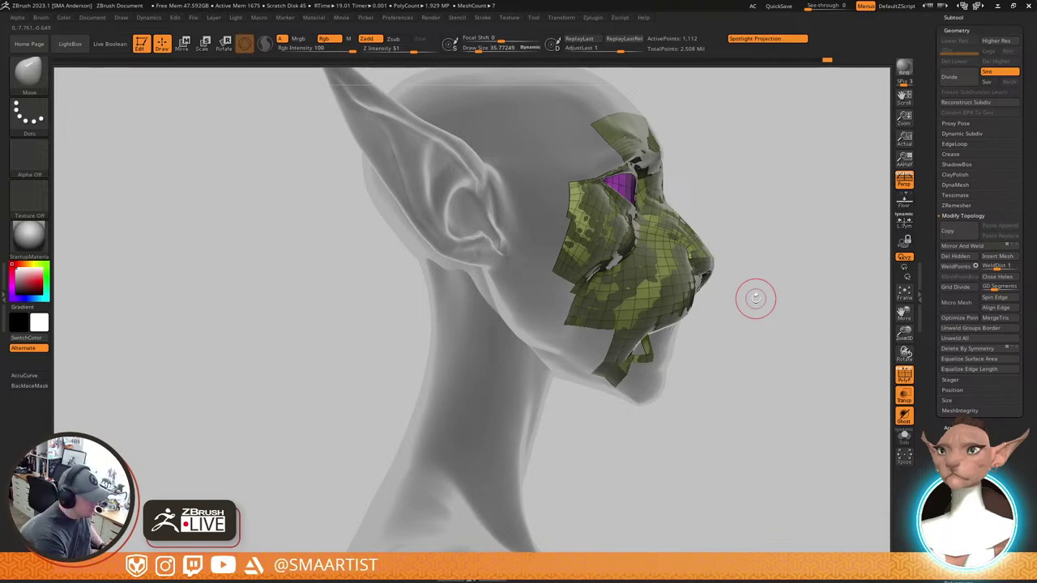
pyautogui.moveTo(755, 298); pyautogui.dragTo(699, 332)
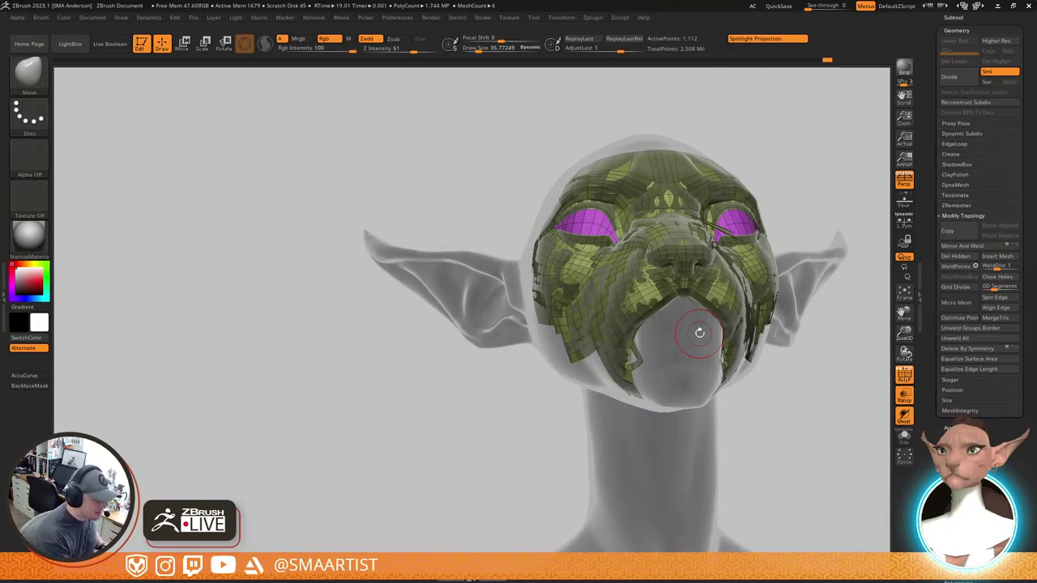
pyautogui.moveTo(679, 305)
pyautogui.mouseDown(button='right')
pyautogui.moveTo(683, 280)
pyautogui.moveTo(726, 378)
pyautogui.moveTo(694, 324)
pyautogui.moveTo(694, 363)
pyautogui.moveTo(696, 320)
pyautogui.moveTo(694, 359)
pyautogui.moveTo(688, 343)
pyautogui.mouseUp(button='right')
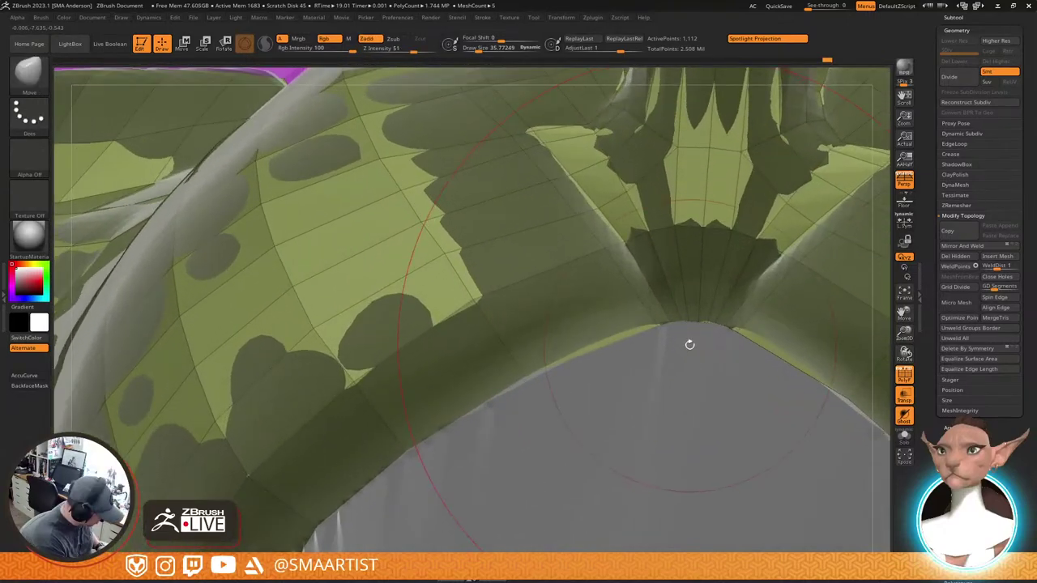
pyautogui.press('b')
pyautogui.press('z')
pyautogui.press('m')
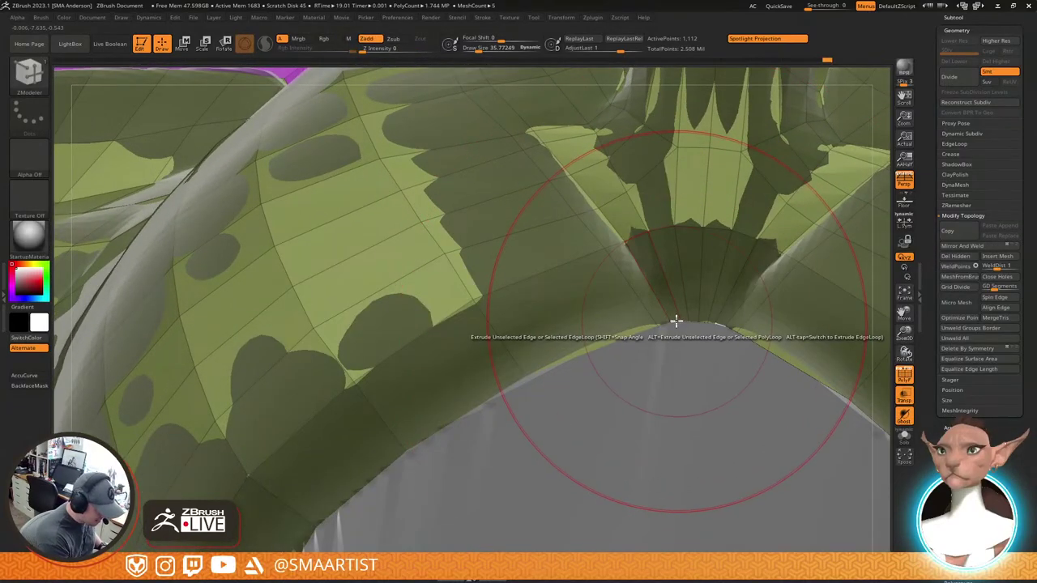
pyautogui.moveTo(676, 322); pyautogui.dragTo(677, 332)
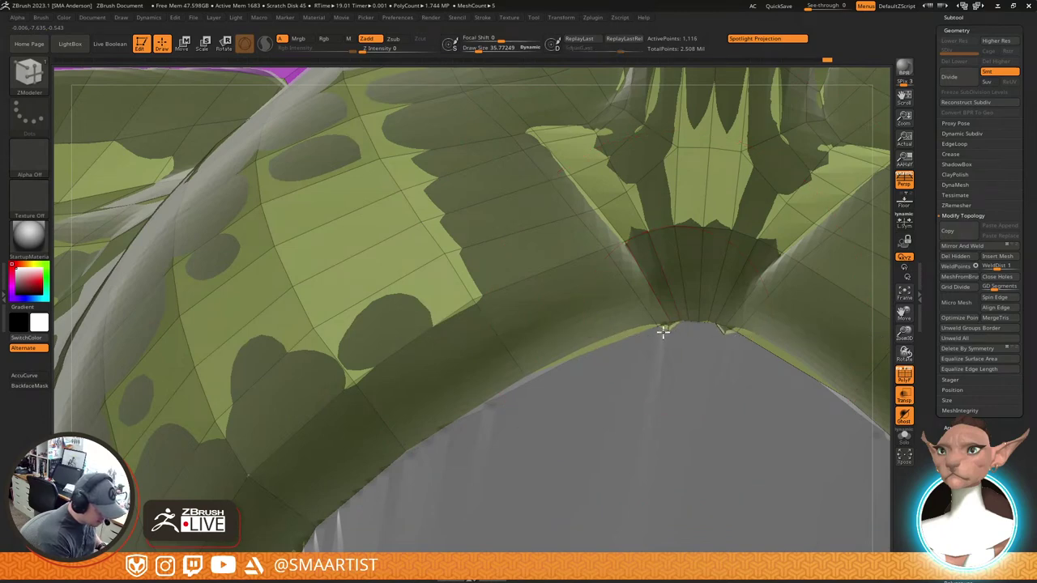
# Reduce the draw size to about 1.06 and toggle the smoothed subdivision preview to check the new lip polygons
pyautogui.press('s')
pyautogui.moveTo(664, 332); pyautogui.dragTo(659, 332)
pyautogui.press('s')
pyautogui.press('d')
pyautogui.hotkey('shift', 'd')
pyautogui.press('s')
pyautogui.keyDown('ctrl'); pyautogui.moveTo(660, 334); pyautogui.dragTo(658, 385, button='right'); pyautogui.keyUp('ctrl')
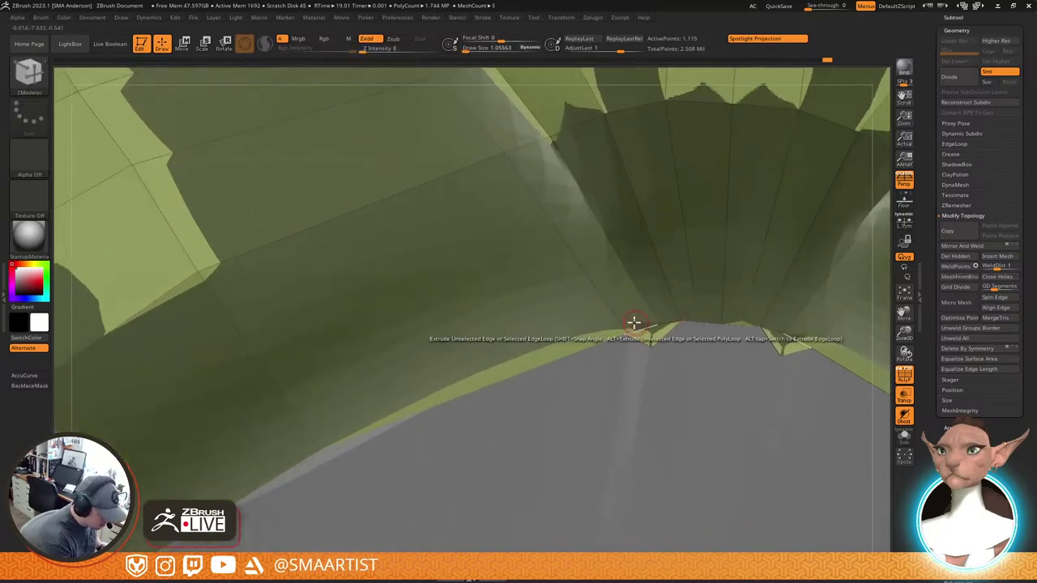
# Extrude the neighbouring lip edges, close the gap into one strip across the upper lip's centre, and preview it smoothed
pyautogui.moveTo(624, 336); pyautogui.dragTo(671, 349)
pyautogui.moveTo(707, 341); pyautogui.dragTo(715, 345, button='right')
pyautogui.moveTo(679, 320); pyautogui.dragTo(676, 321)
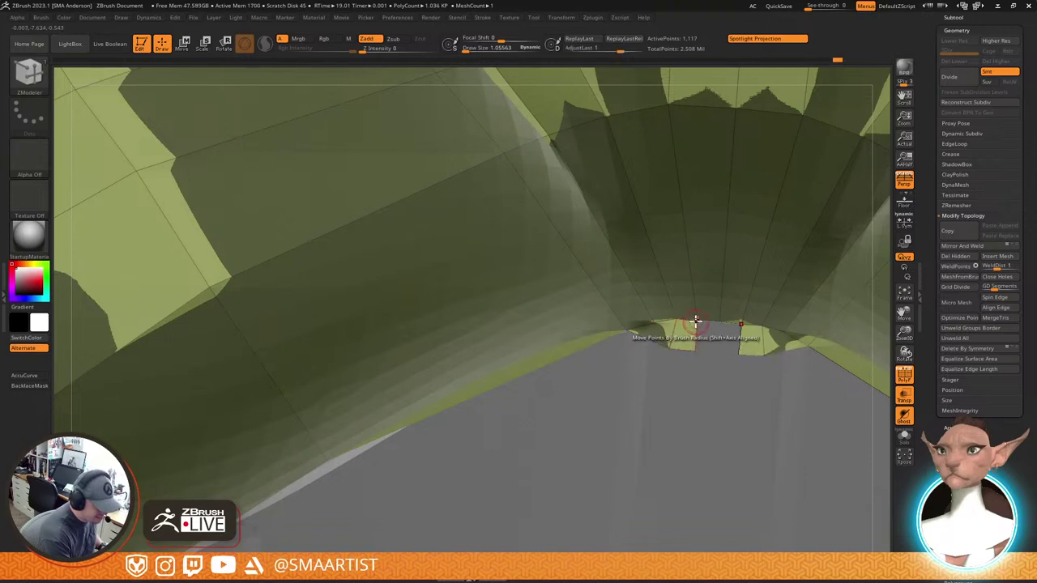
pyautogui.moveTo(696, 323); pyautogui.dragTo(717, 340)
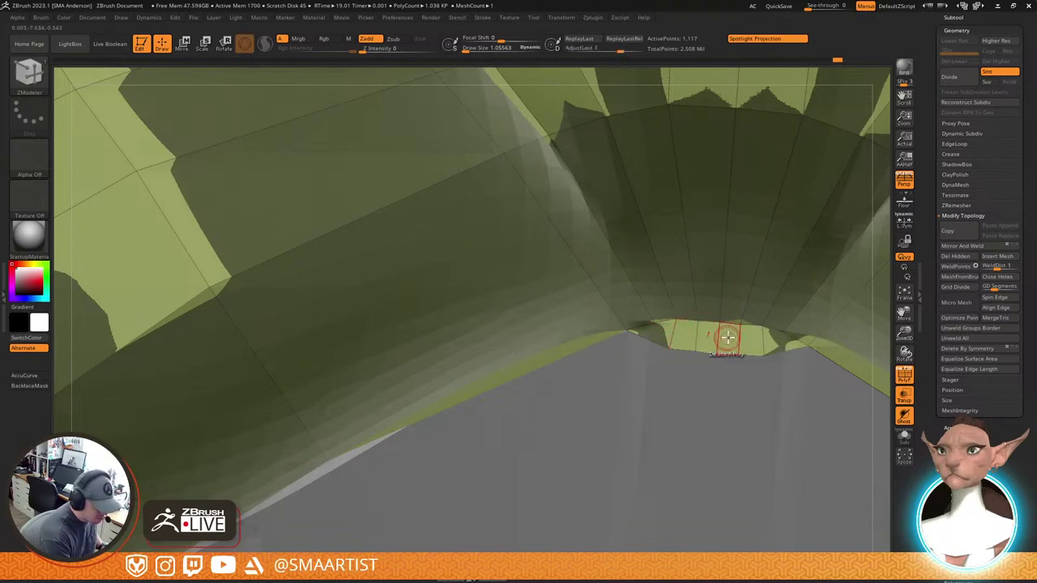
pyautogui.press('d')
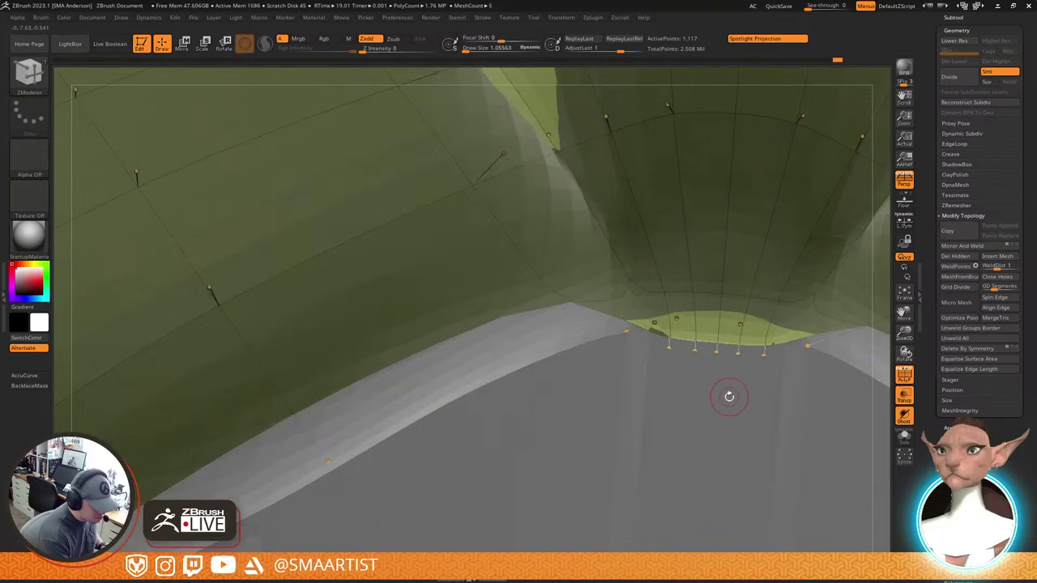
# Mirror and weld the upper lip strip, and extrude its lower edge into a second row continuing along the adjoining lip border
pyautogui.moveTo(729, 394); pyautogui.dragTo(771, 378)
pyautogui.click(972, 248)
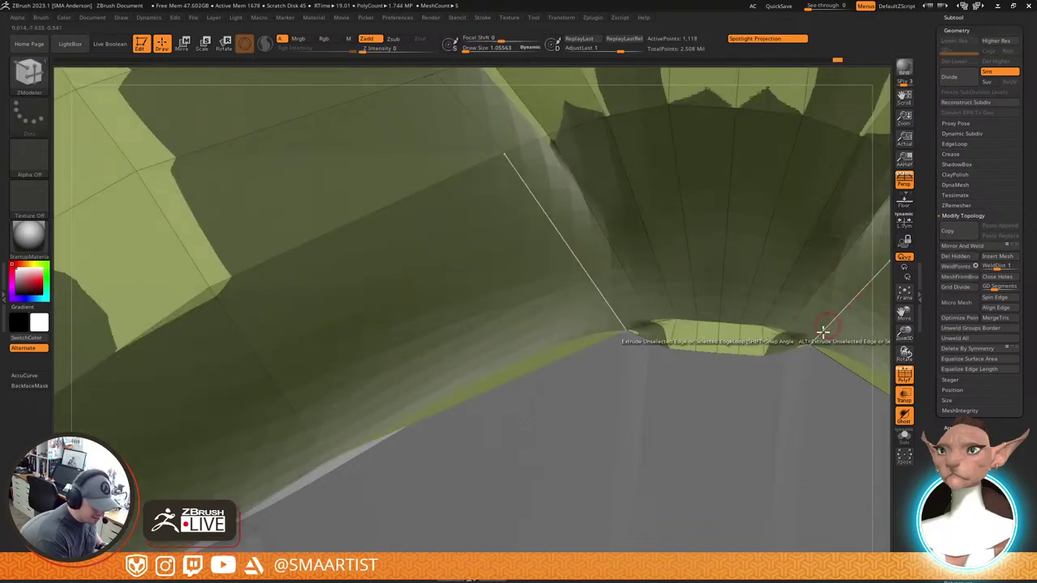
pyautogui.keyDown('ctrl'); pyautogui.moveTo(821, 331); pyautogui.dragTo(737, 442, button='right'); pyautogui.keyUp('ctrl')
pyautogui.moveTo(681, 384); pyautogui.dragTo(750, 324, button='right')
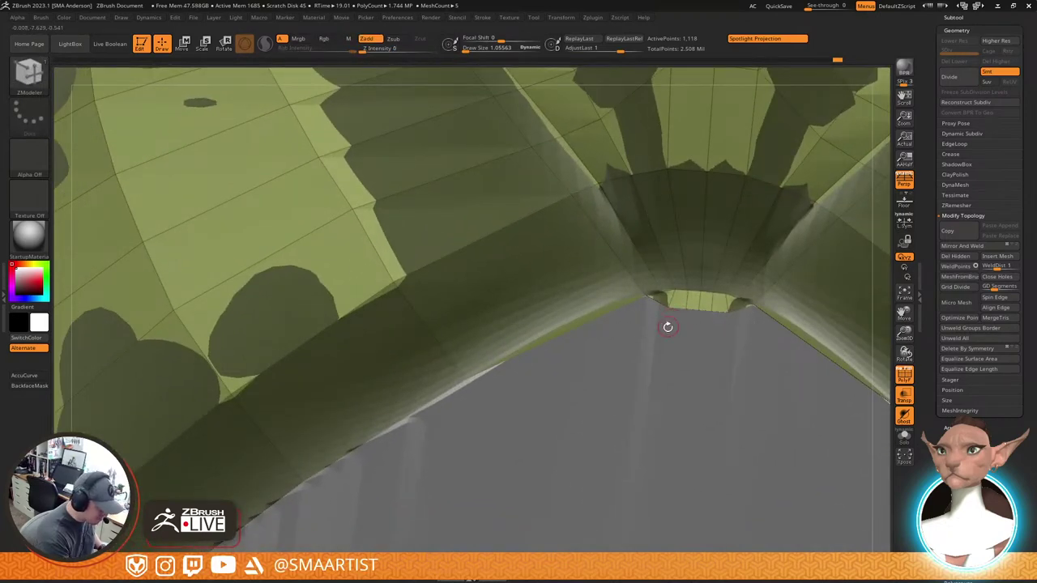
pyautogui.moveTo(659, 311); pyautogui.dragTo(669, 337)
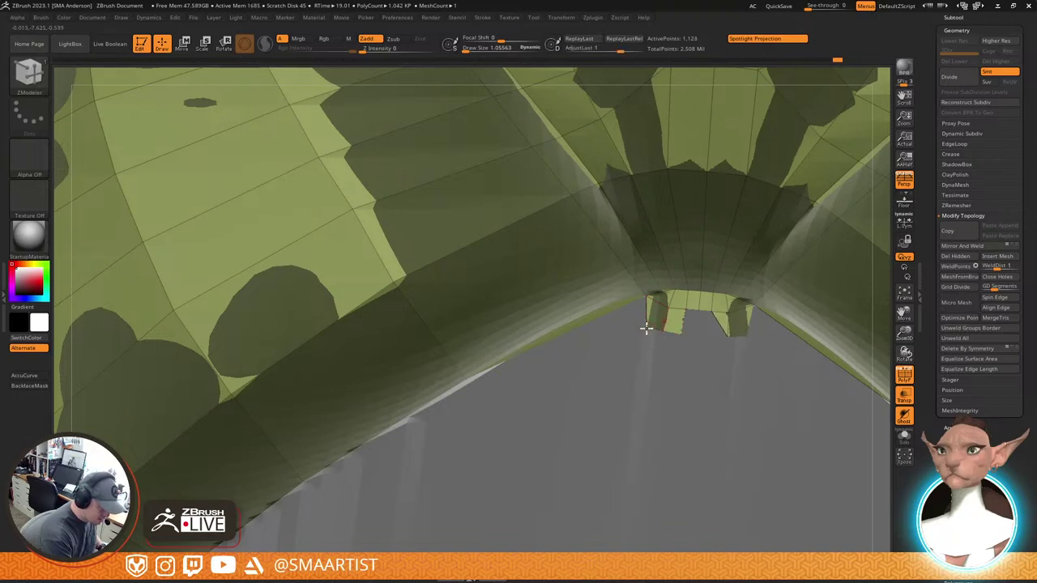
pyautogui.moveTo(639, 316); pyautogui.dragTo(465, 416)
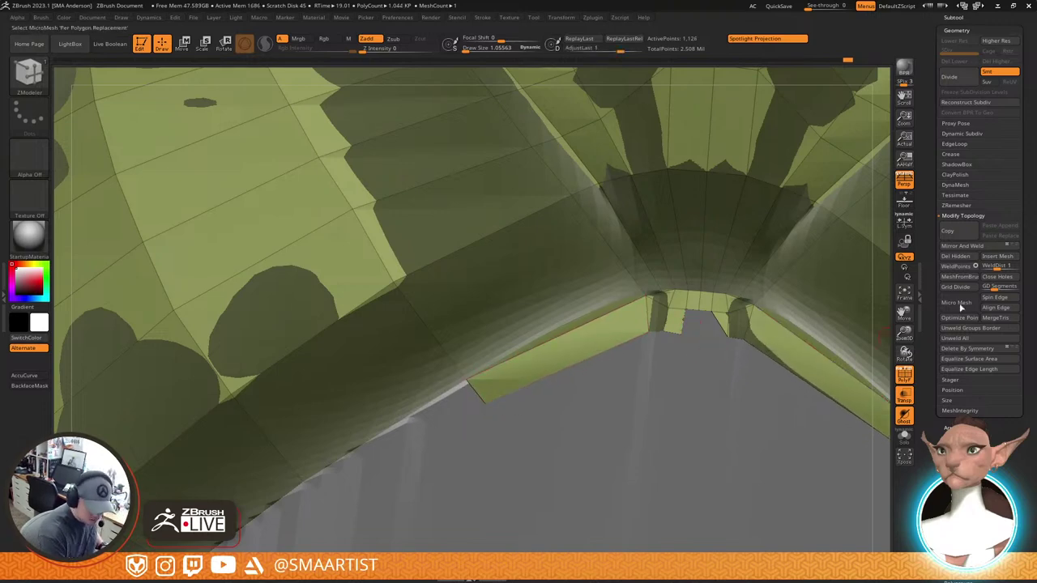
# Fill the gap in the middle of the second lip row with polygons, and mirror and weld the mesh
pyautogui.moveTo(701, 338); pyautogui.dragTo(641, 389, button='right')
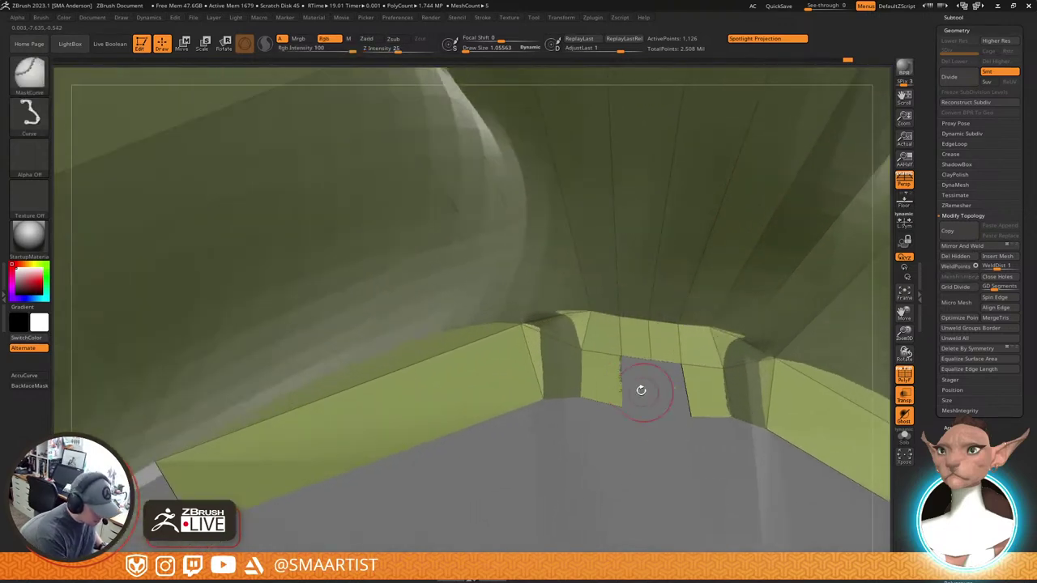
pyautogui.moveTo(622, 377); pyautogui.dragTo(648, 384)
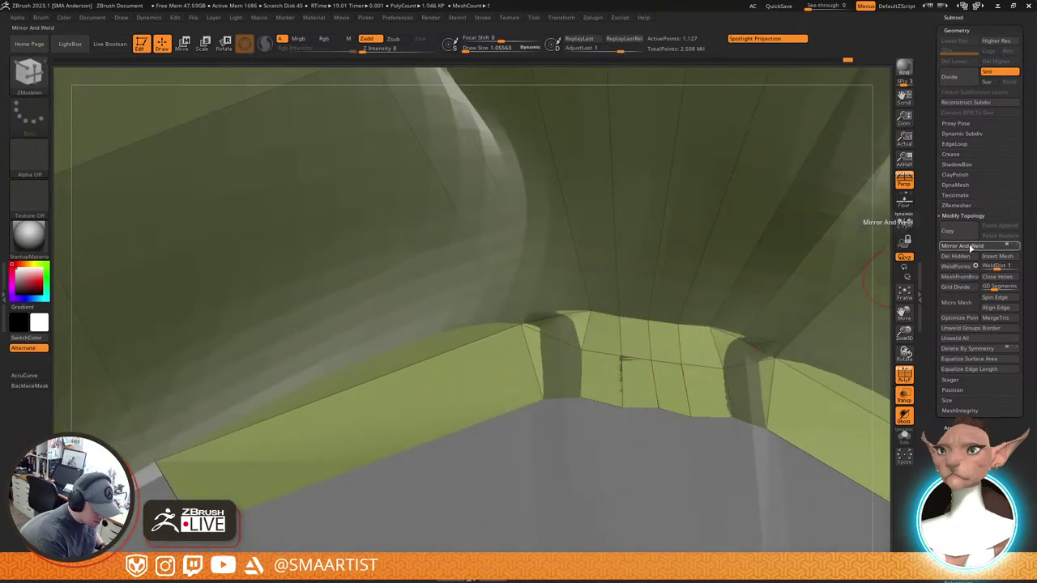
pyautogui.moveTo(712, 350); pyautogui.dragTo(686, 407, button='right')
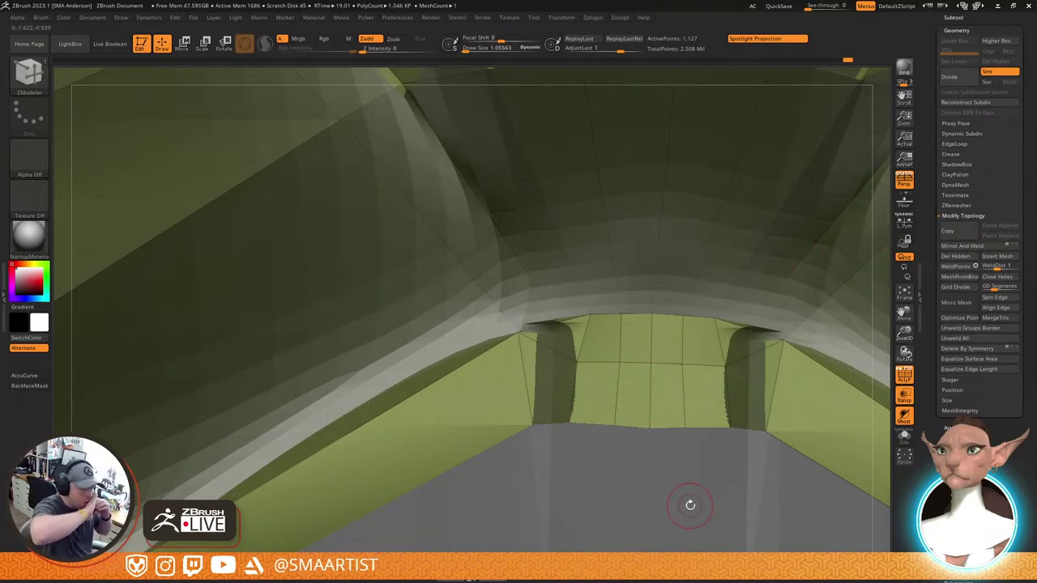
pyautogui.moveTo(691, 504); pyautogui.dragTo(667, 315, button='right')
pyautogui.click(960, 249)
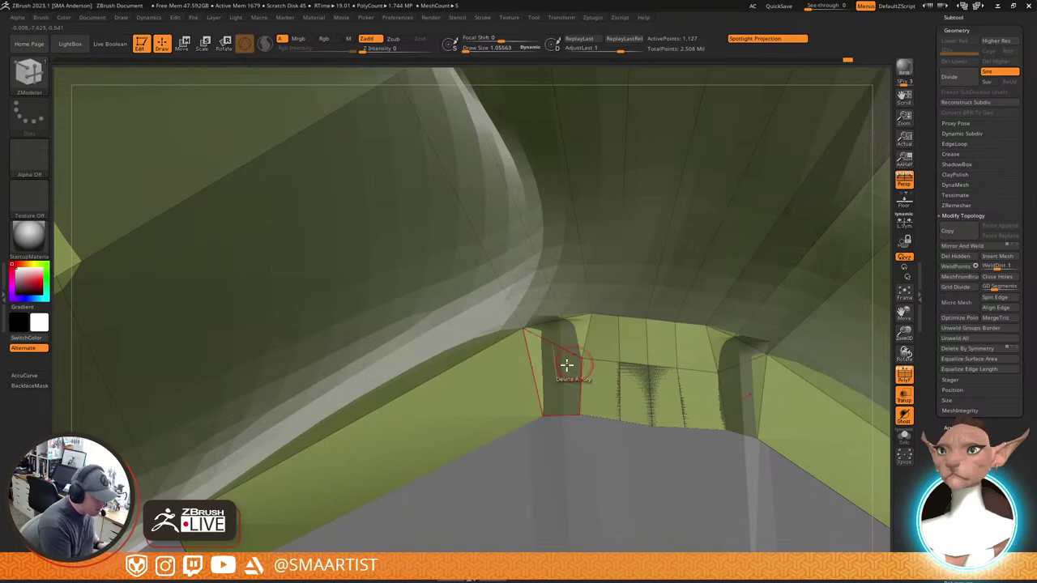
pyautogui.moveTo(565, 362); pyautogui.dragTo(660, 366, button='right')
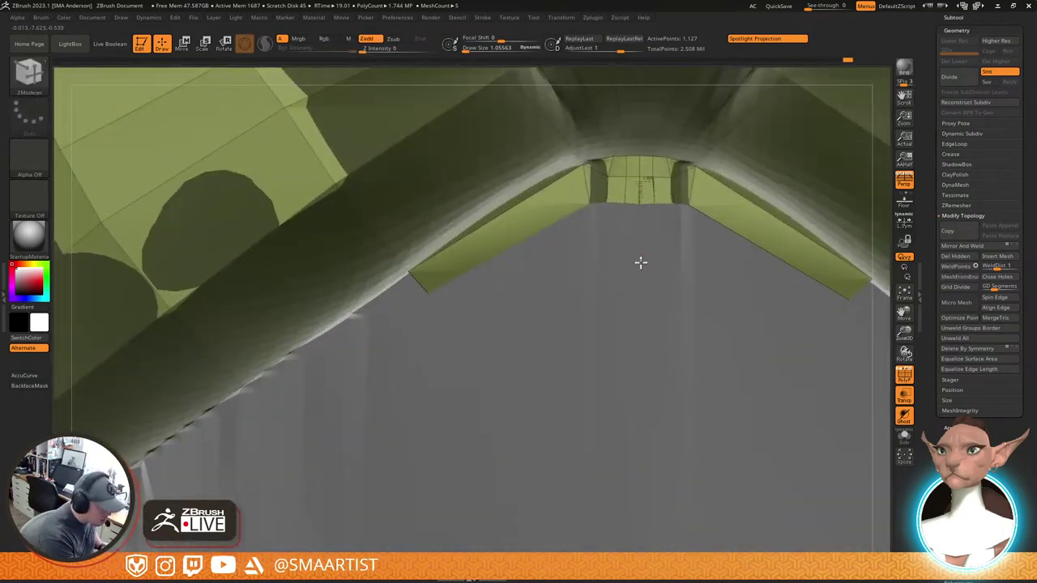
# Extrude a large polygon inward from the lip border near the mouth corner, following the sculpt's inner mouth surface
pyautogui.moveTo(641, 261); pyautogui.dragTo(553, 208, button='right')
pyautogui.moveTo(596, 287)
pyautogui.mouseDown(button='right')
pyautogui.moveTo(604, 234)
pyautogui.moveTo(585, 227)
pyautogui.moveTo(577, 169)
pyautogui.moveTo(623, 185)
pyautogui.moveTo(616, 175)
pyautogui.moveTo(625, 284)
pyautogui.moveTo(636, 234)
pyautogui.moveTo(625, 250)
pyautogui.moveTo(637, 257)
pyautogui.moveTo(631, 269)
pyautogui.moveTo(627, 248)
pyautogui.moveTo(688, 241)
pyautogui.moveTo(683, 287)
pyautogui.moveTo(696, 288)
pyautogui.moveTo(643, 252)
pyautogui.moveTo(602, 292)
pyautogui.moveTo(592, 271)
pyautogui.moveTo(576, 268)
pyautogui.mouseUp(button='right')
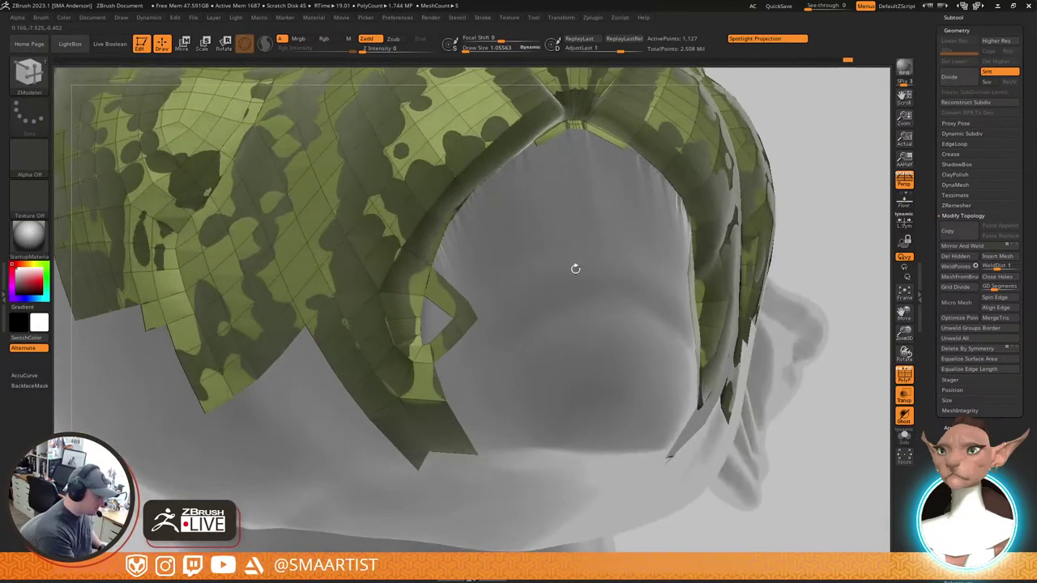
pyautogui.moveTo(441, 249); pyautogui.dragTo(477, 271)
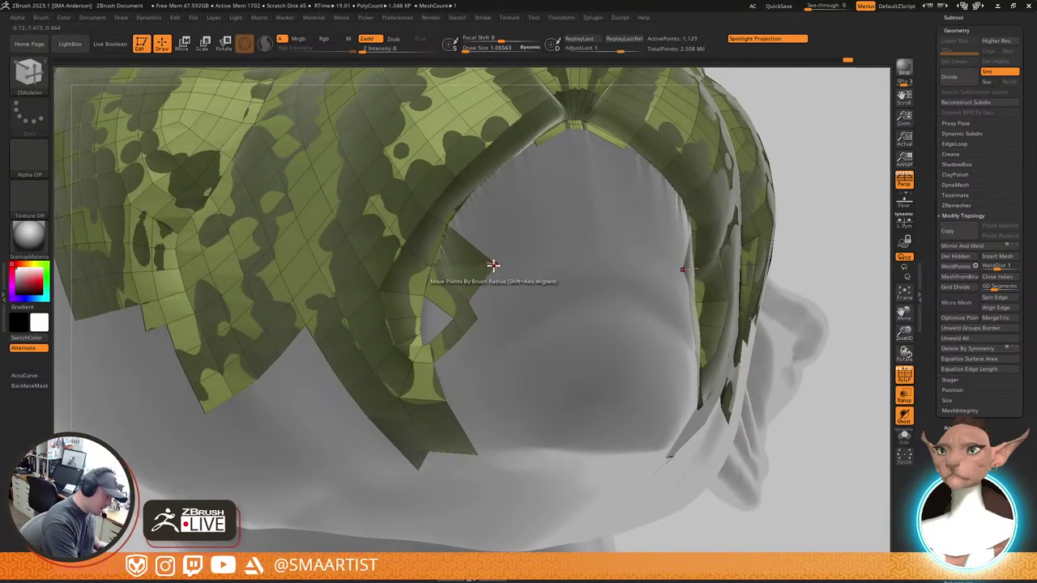
pyautogui.moveTo(501, 277)
pyautogui.mouseDown(button='right')
pyautogui.moveTo(540, 285)
pyautogui.moveTo(532, 300)
pyautogui.moveTo(495, 265)
pyautogui.mouseUp(button='right')
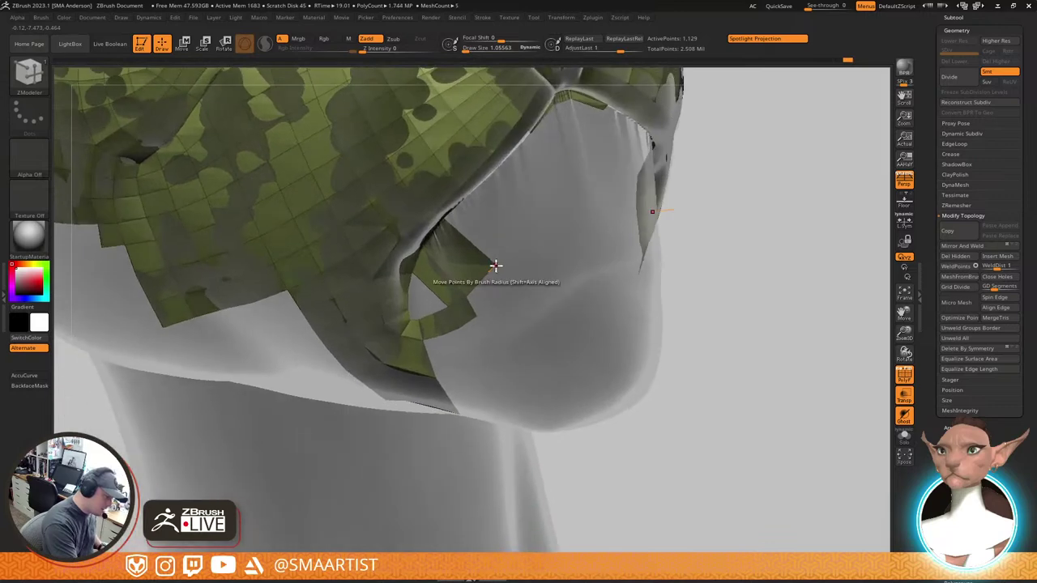
pyautogui.moveTo(451, 280); pyautogui.dragTo(484, 256)
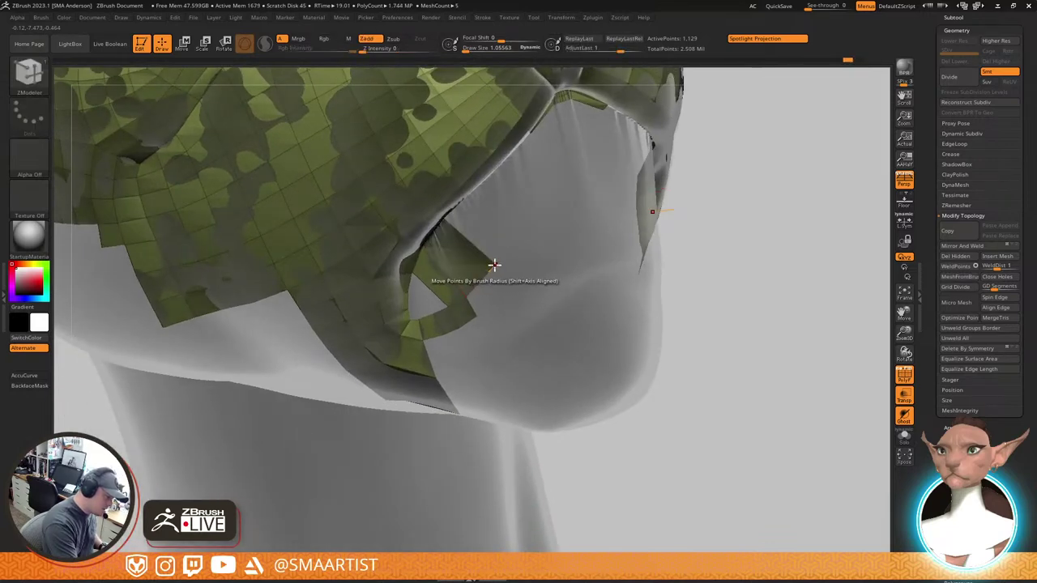
# Set the draw size to about 6.56 and extrude two more adjoining polygons inward along the upper lip border
pyautogui.press('s')
pyautogui.click(496, 268)
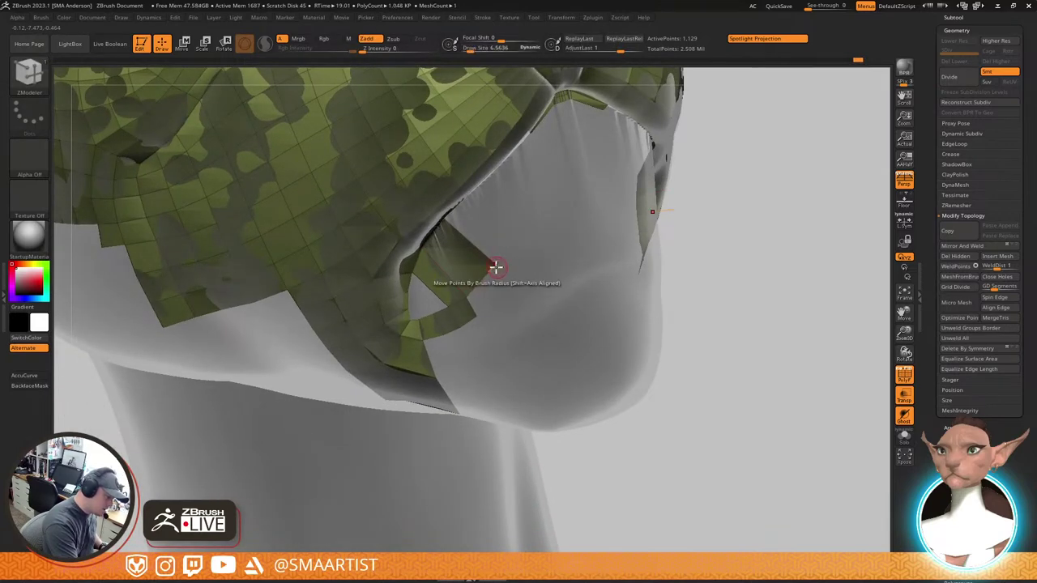
pyautogui.moveTo(495, 277); pyautogui.dragTo(494, 208, button='right')
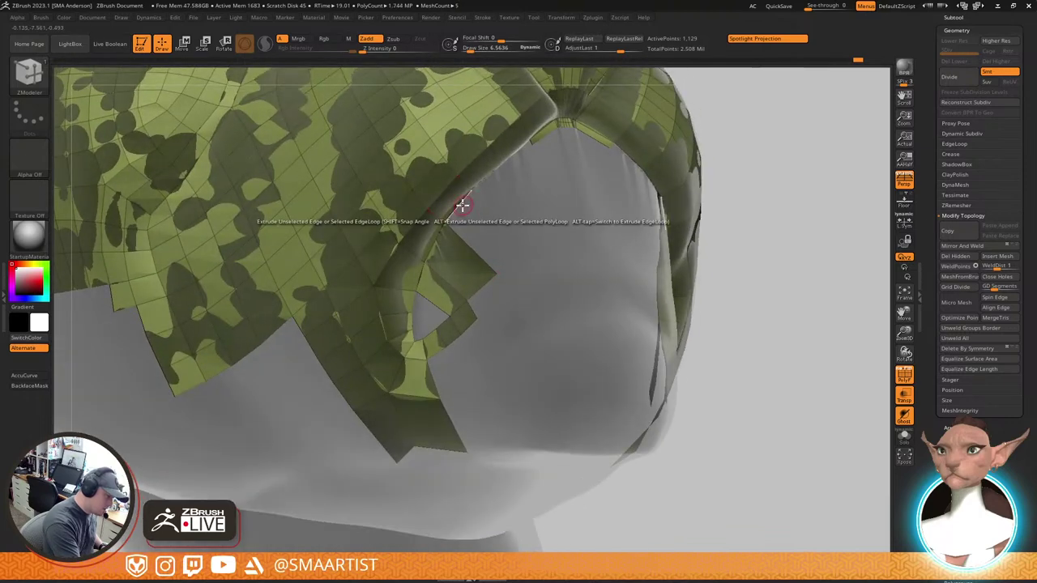
pyautogui.click(463, 204)
pyautogui.moveTo(509, 229); pyautogui.dragTo(525, 257)
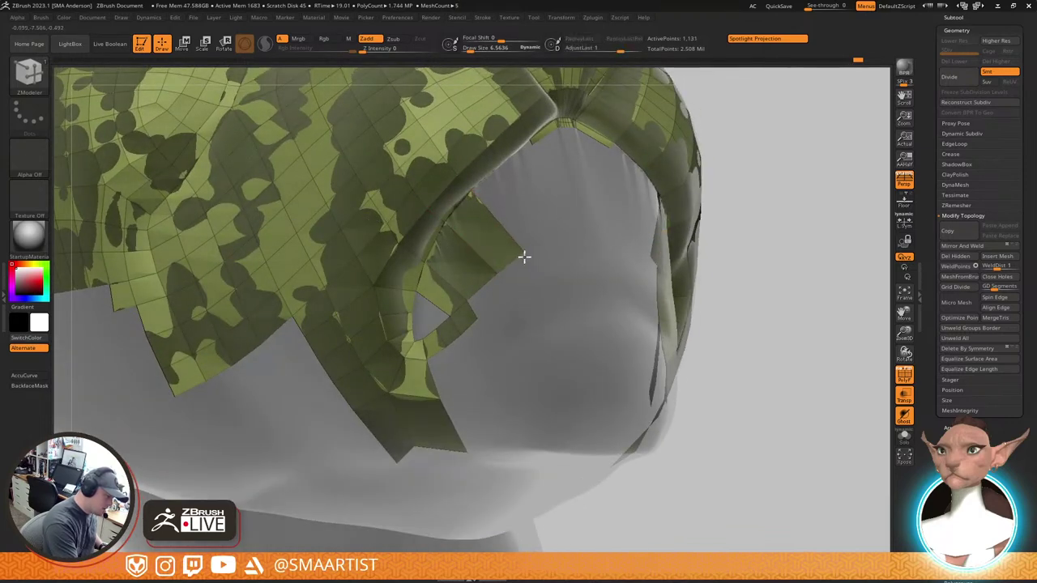
pyautogui.moveTo(526, 257)
pyautogui.mouseDown(button='right')
pyautogui.moveTo(498, 271)
pyautogui.moveTo(478, 343)
pyautogui.moveTo(478, 315)
pyautogui.moveTo(496, 294)
pyautogui.mouseUp(button='right')
pyautogui.hotkey('ctrl', 'z')
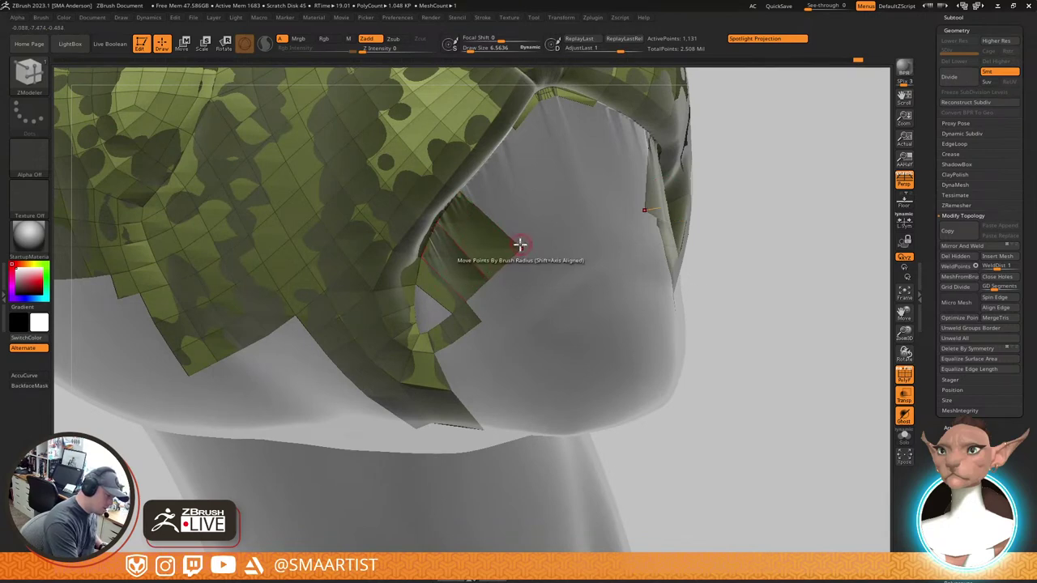
pyautogui.moveTo(518, 250); pyautogui.dragTo(508, 216, button='right')
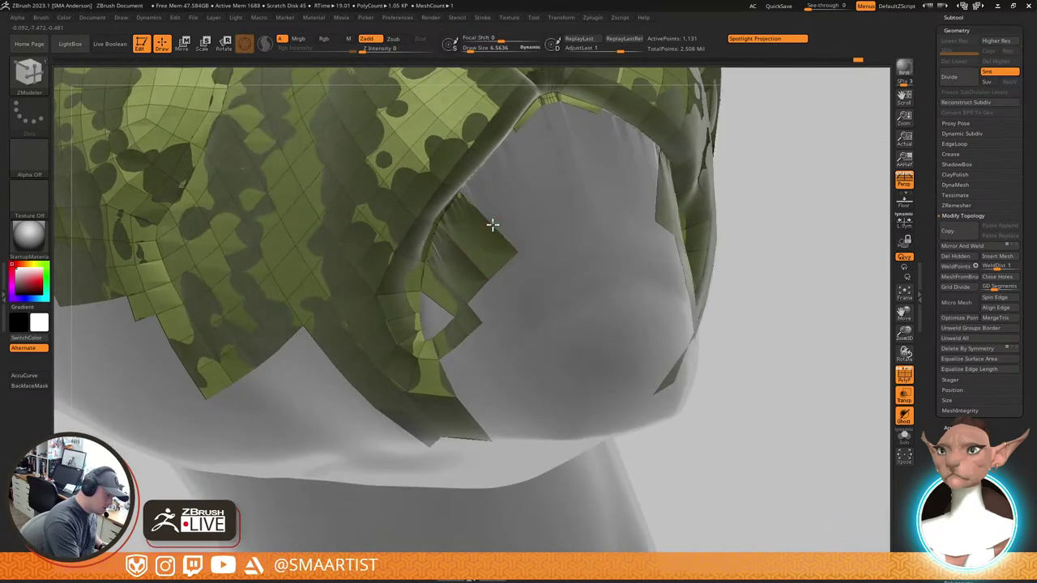
pyautogui.moveTo(514, 201); pyautogui.dragTo(526, 195)
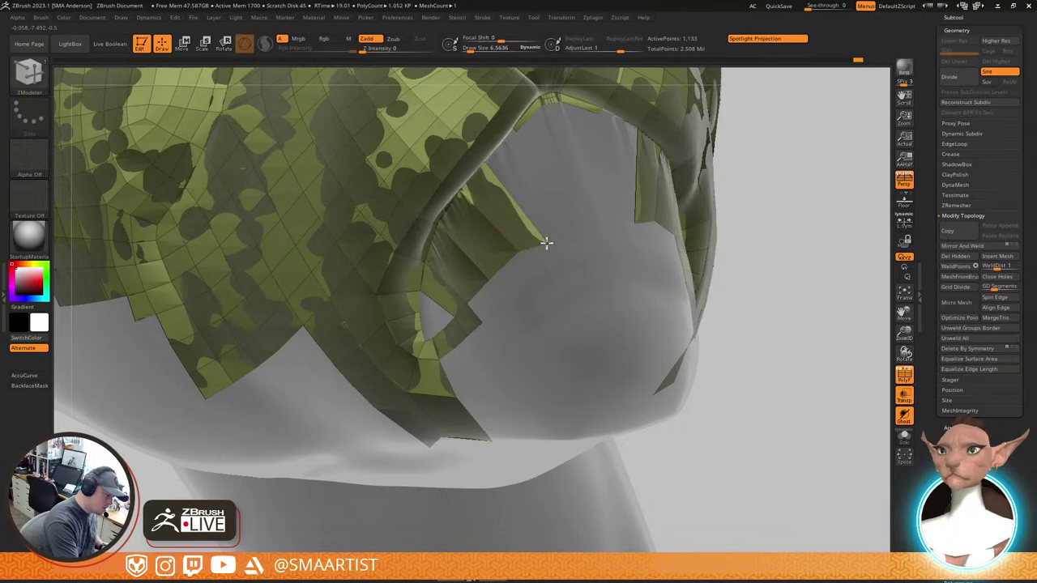
# Reduce the draw size to about 2.39, extrude the remaining lip border edge toward the centre, and weld its points to the neighbouring polygon
pyautogui.press('s')
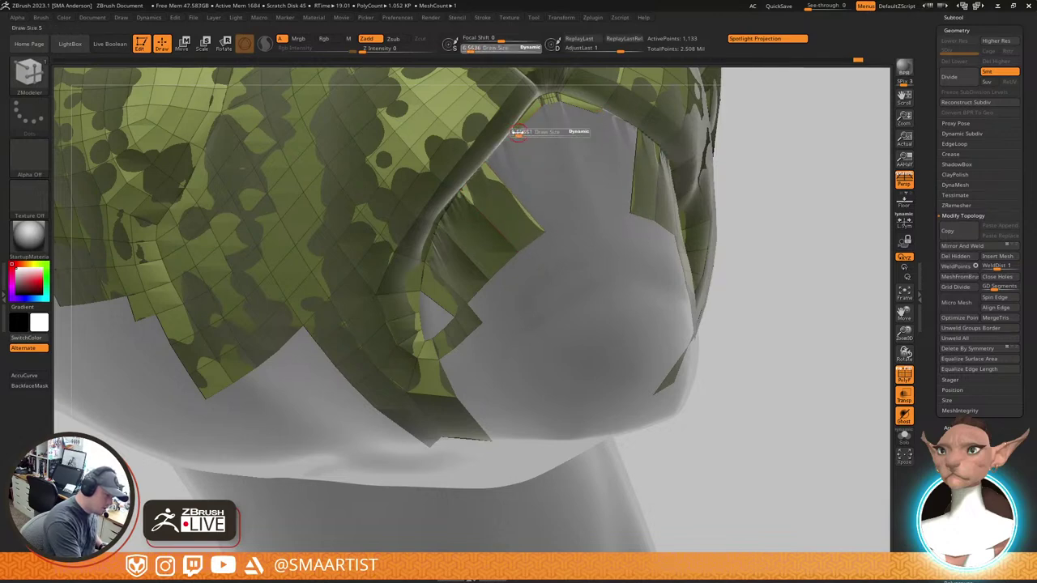
pyautogui.moveTo(517, 132); pyautogui.dragTo(677, 414)
pyautogui.moveTo(739, 549); pyautogui.dragTo(740, 558)
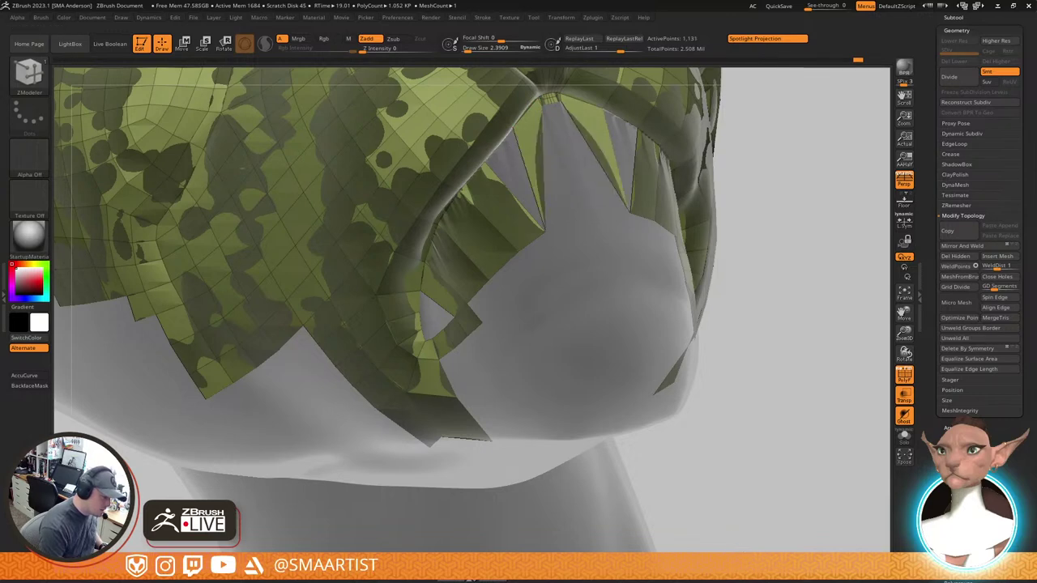
pyautogui.hotkey('ctrl', 'z')
pyautogui.keyDown('ctrl'); pyautogui.moveTo(560, 187); pyautogui.dragTo(581, 224, button='right'); pyautogui.keyUp('ctrl')
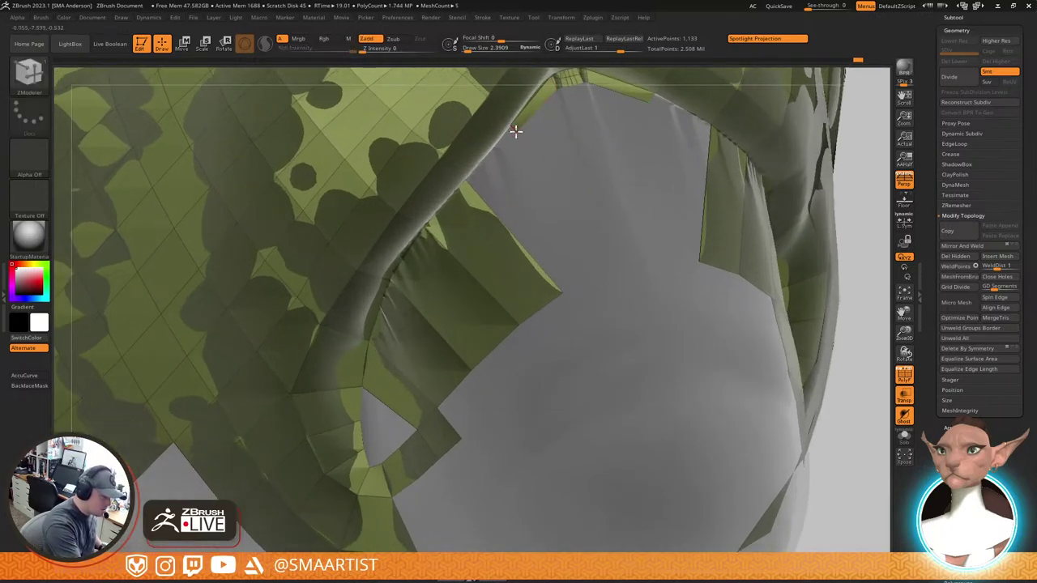
pyautogui.moveTo(514, 129); pyautogui.dragTo(522, 239)
pyautogui.click(482, 174)
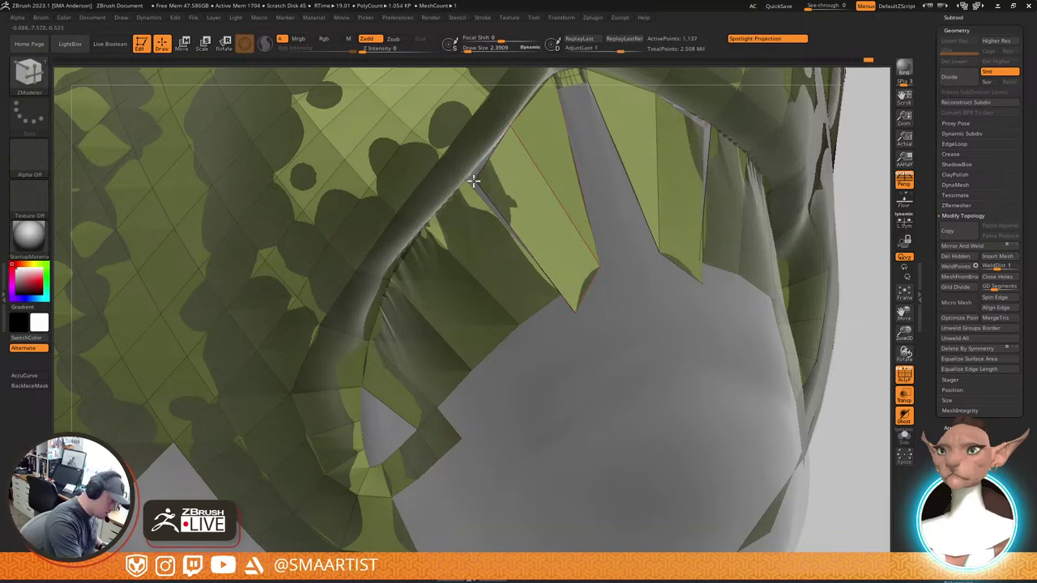
pyautogui.click(574, 305)
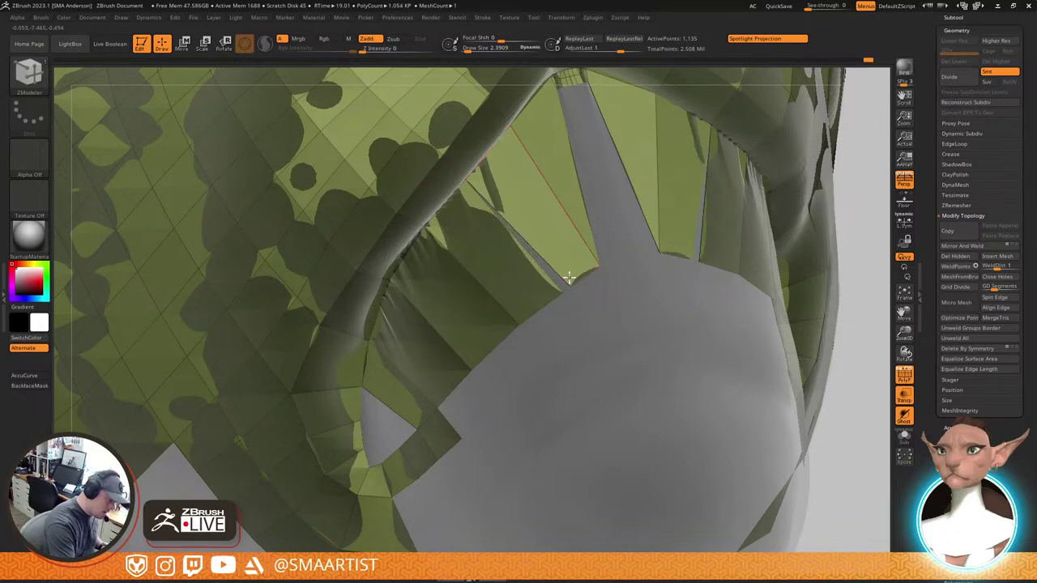
pyautogui.keyDown('alt'); pyautogui.moveTo(632, 231); pyautogui.dragTo(604, 298); pyautogui.keyUp('alt')
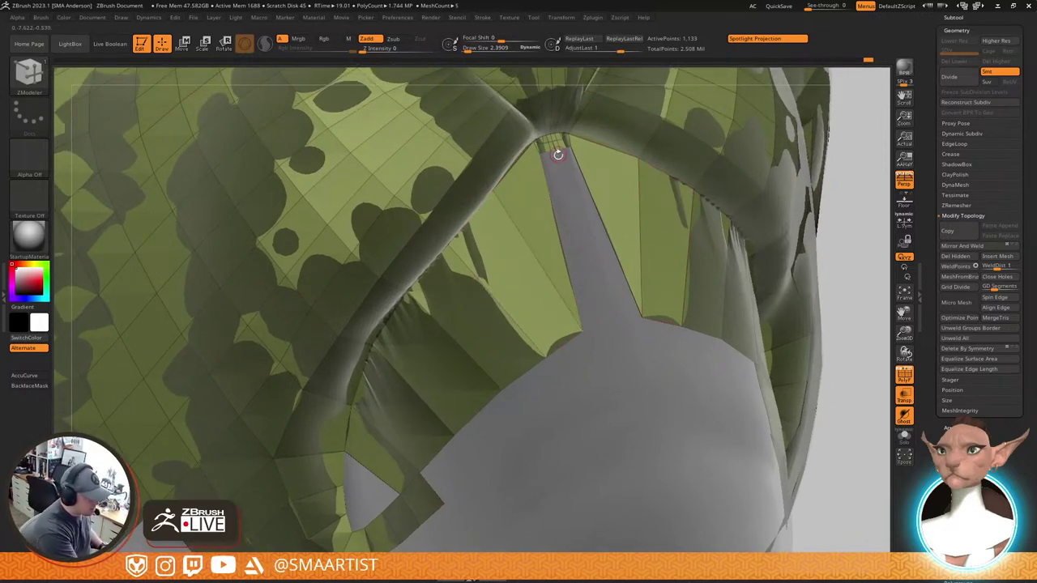
# Choose the MaskLasso brush and mask the mesh except for the short central edge of the upper lip
pyautogui.moveTo(559, 154); pyautogui.dragTo(546, 202, button='right')
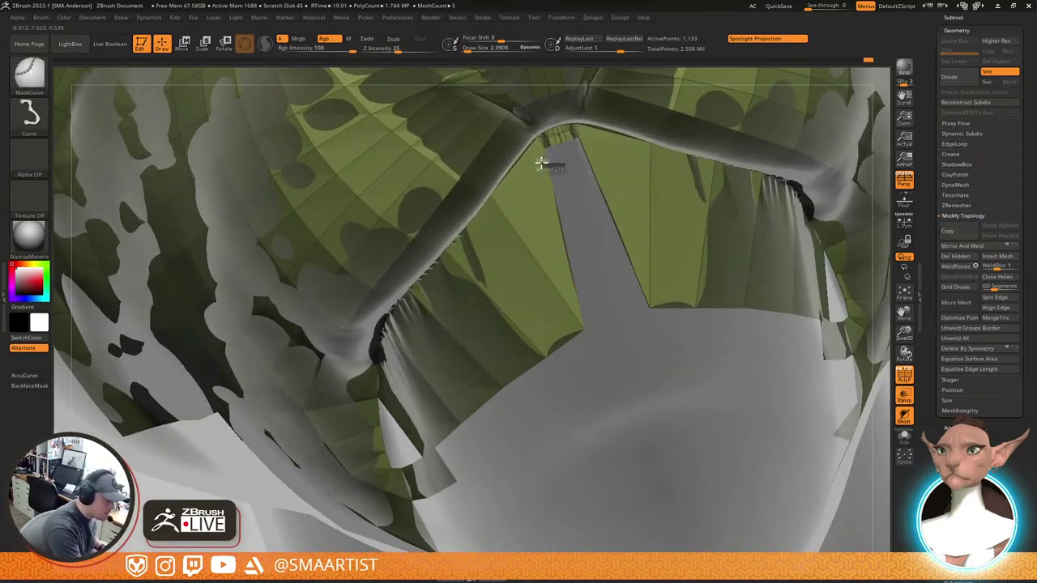
pyautogui.keyDown('ctrl'); pyautogui.click(37, 85); pyautogui.keyUp('ctrl')
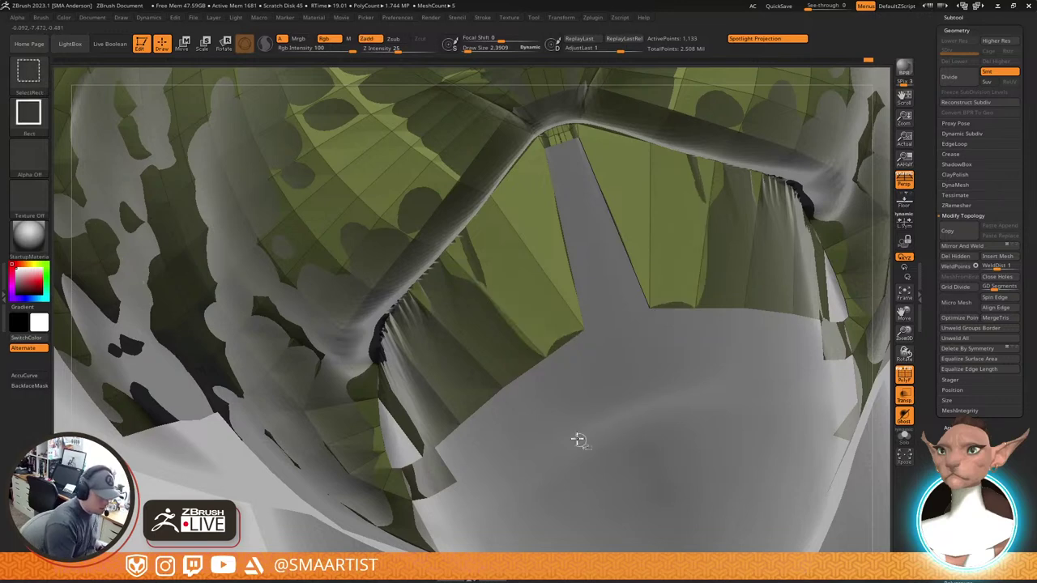
pyautogui.press('b')
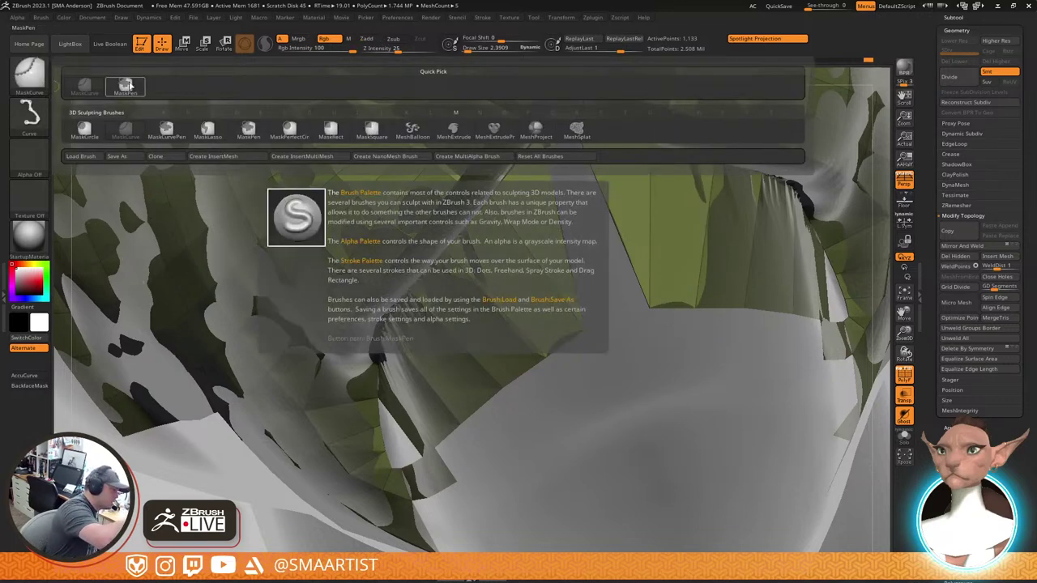
pyautogui.click(207, 131)
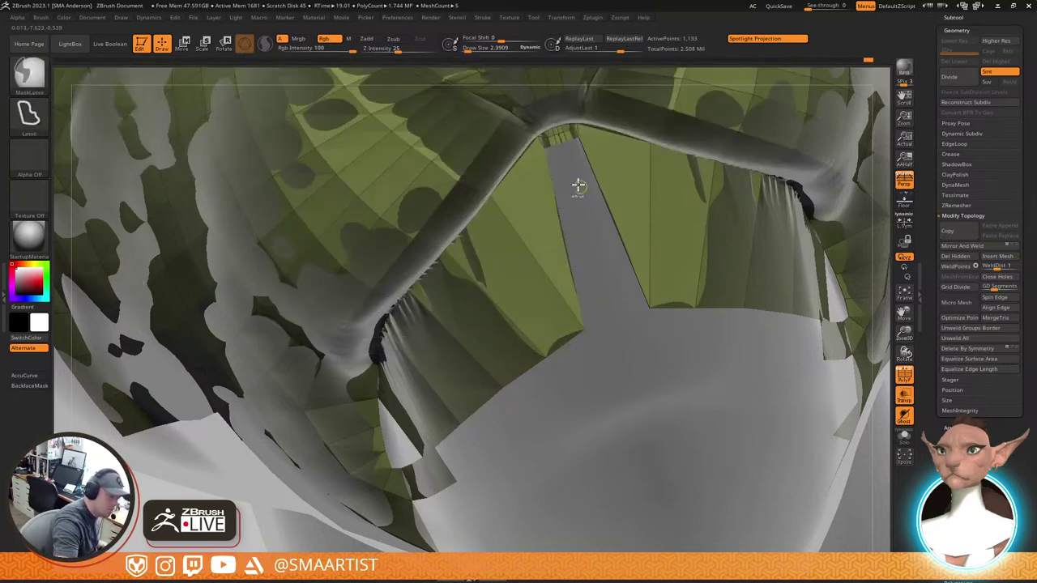
pyautogui.keyDown('ctrl'); pyautogui.keyDown('alt'); pyautogui.moveTo(576, 135); pyautogui.dragTo(590, 144); pyautogui.keyUp('alt'); pyautogui.keyUp('ctrl')
# Move the unmasked central lip edge down with the gizmo to the ends of the neighbouring long polygons
pyautogui.press('w')
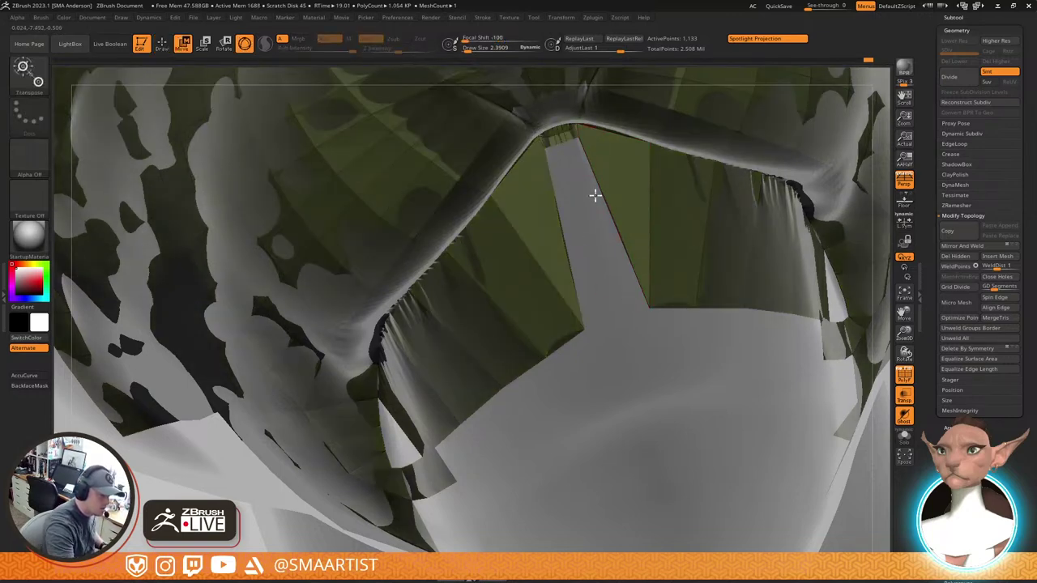
pyautogui.click(556, 141)
pyautogui.keyDown('alt'); pyautogui.moveTo(582, 100); pyautogui.dragTo(571, 189, button='right'); pyautogui.keyUp('alt')
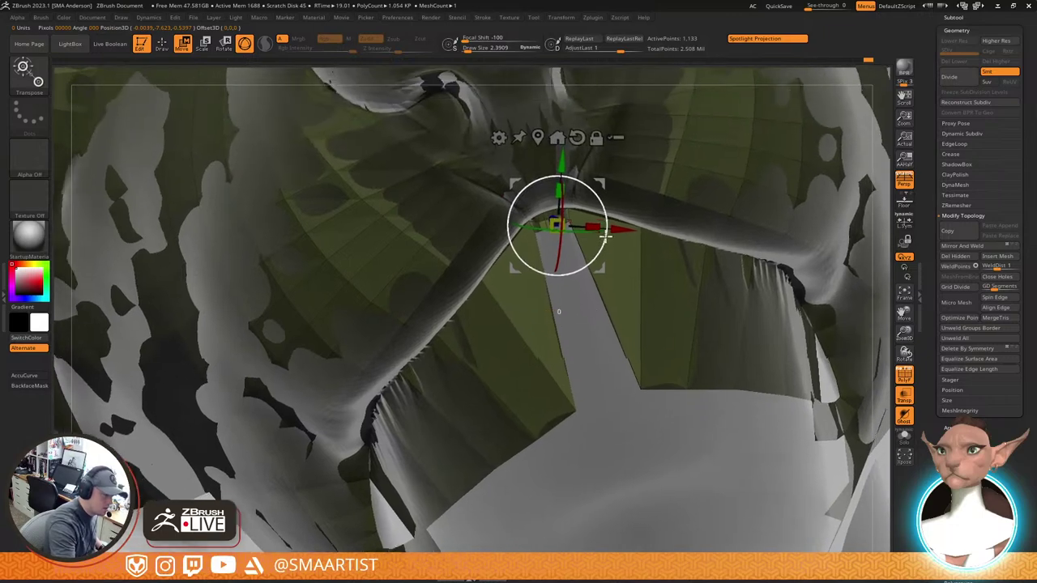
pyautogui.keyDown('alt'); pyautogui.click(575, 143); pyautogui.keyUp('alt')
pyautogui.moveTo(541, 170); pyautogui.dragTo(606, 335)
pyautogui.press('q')
# Activate the Move brush at a draw size of about 23.25 and pull the front polygons' lower ends back toward the sculpt
pyautogui.moveTo(613, 354)
pyautogui.mouseDown(button='right')
pyautogui.moveTo(631, 367)
pyautogui.moveTo(663, 330)
pyautogui.mouseUp(button='right')
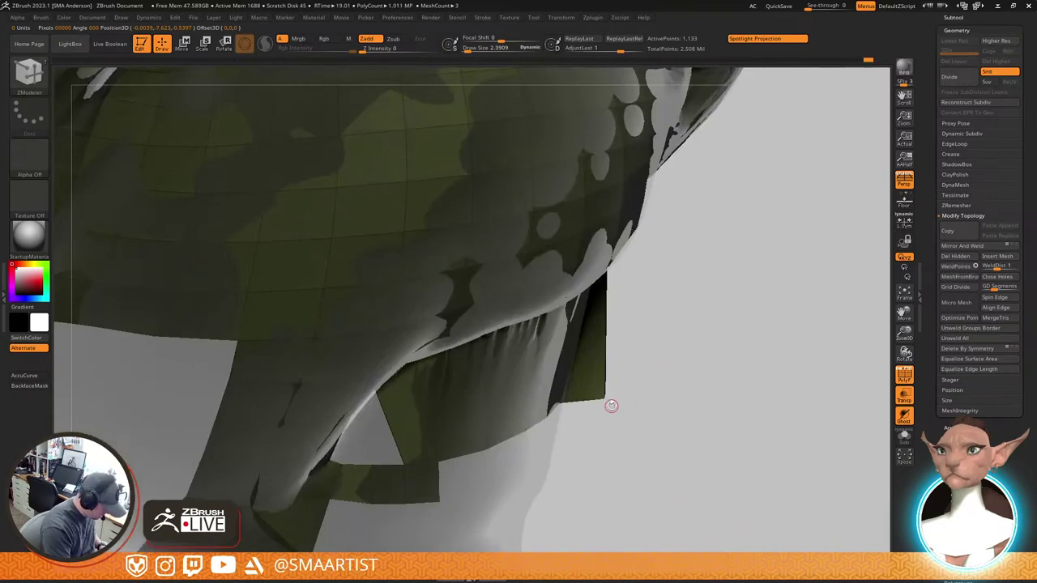
pyautogui.press('b')
pyautogui.press('m')
pyautogui.press('v')
pyautogui.press('s')
pyautogui.moveTo(600, 395)
pyautogui.mouseDown()
pyautogui.moveTo(562, 394)
pyautogui.moveTo(570, 396)
pyautogui.mouseUp()
pyautogui.moveTo(602, 389); pyautogui.dragTo(546, 381, button='right')
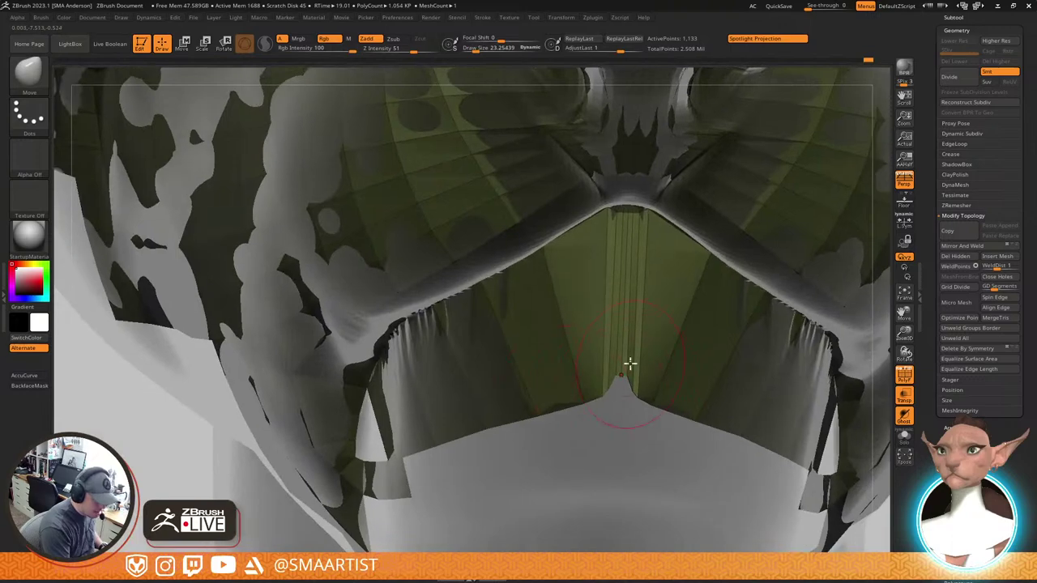
# Reduce the draw size to about 4.56, then 2.39, and spread the central strip's lower points into an even edge with the Move brush
pyautogui.keyDown('ctrl'); pyautogui.moveTo(630, 364); pyautogui.dragTo(643, 397, button='right'); pyautogui.keyUp('ctrl')
pyautogui.press('s')
pyautogui.moveTo(631, 366); pyautogui.dragTo(631, 474)
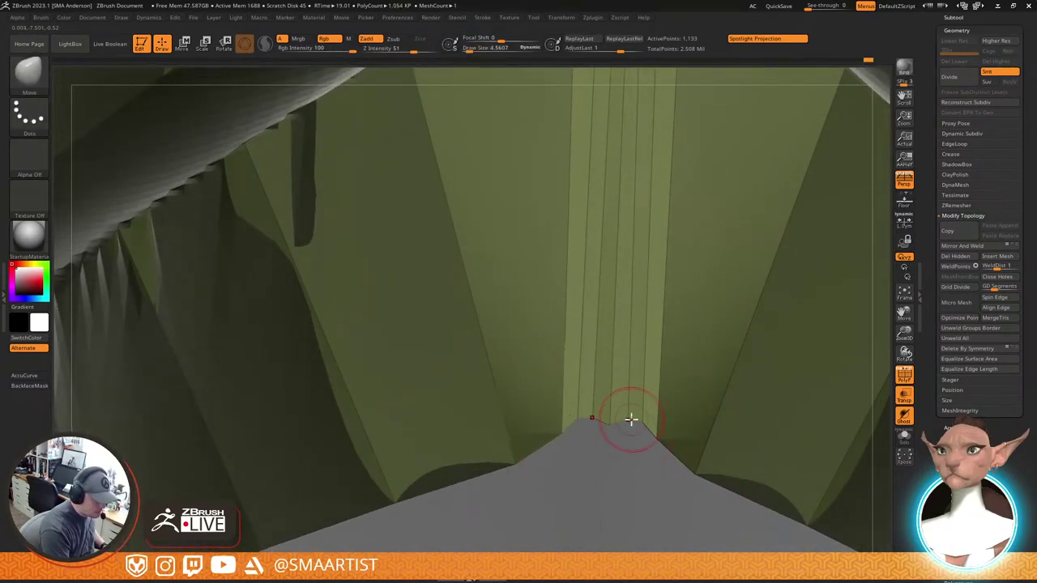
pyautogui.press('s')
pyautogui.moveTo(631, 419); pyautogui.dragTo(668, 460)
pyautogui.moveTo(639, 430)
pyautogui.mouseDown(button='right')
pyautogui.moveTo(643, 446)
pyautogui.moveTo(662, 433)
pyautogui.moveTo(640, 340)
pyautogui.moveTo(618, 331)
pyautogui.mouseUp(button='right')
pyautogui.moveTo(691, 398)
pyautogui.mouseDown(button='right')
pyautogui.moveTo(692, 382)
pyautogui.moveTo(673, 413)
pyautogui.mouseUp(button='right')
pyautogui.press('s')
pyautogui.moveTo(645, 428)
pyautogui.mouseDown()
pyautogui.moveTo(651, 455)
pyautogui.moveTo(649, 445)
pyautogui.moveTo(665, 461)
pyautogui.mouseUp()
pyautogui.press('s')
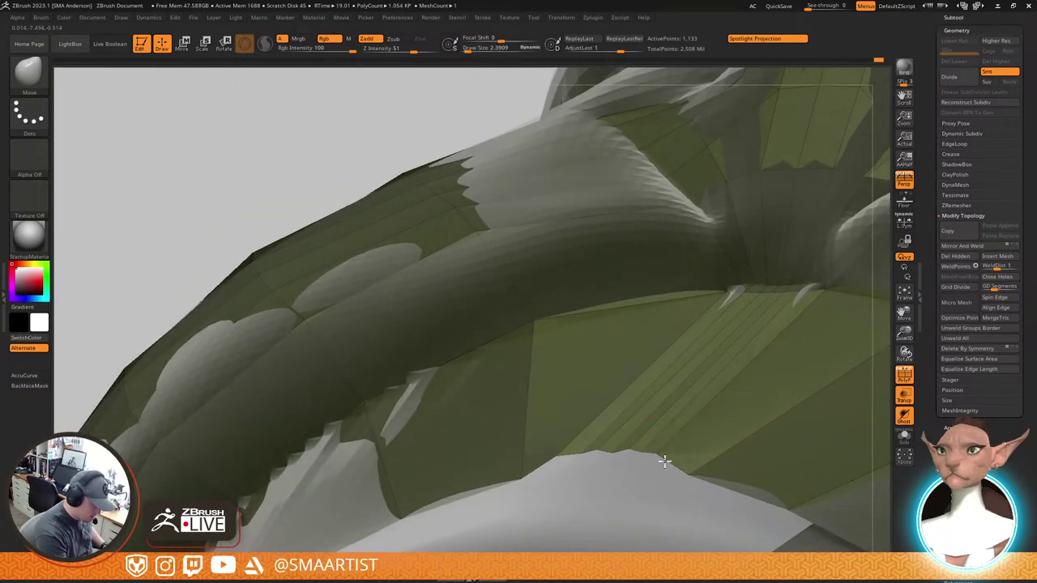
# Set the Move brush draw size to about 3.73 and pull up the lower centre points of the strip below the upper lip
pyautogui.moveTo(640, 443)
pyautogui.mouseDown(button='right')
pyautogui.moveTo(655, 521)
pyautogui.moveTo(632, 435)
pyautogui.moveTo(636, 445)
pyautogui.mouseUp(button='right')
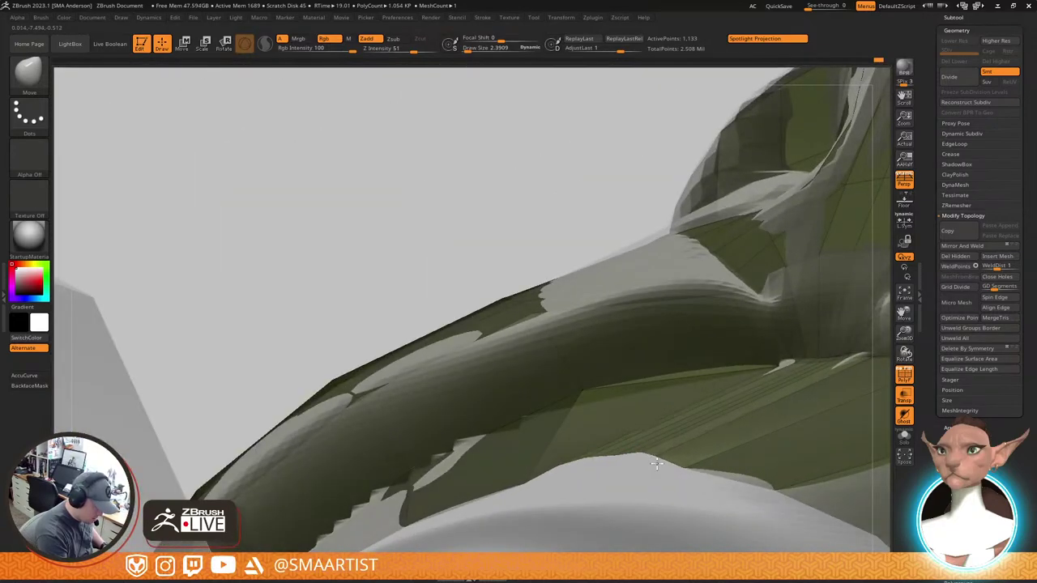
pyautogui.moveTo(676, 438); pyautogui.dragTo(637, 354, button='right')
pyautogui.press('s')
pyautogui.moveTo(634, 351)
pyautogui.mouseDown()
pyautogui.moveTo(636, 373)
pyautogui.moveTo(647, 373)
pyautogui.mouseUp()
pyautogui.press('s')
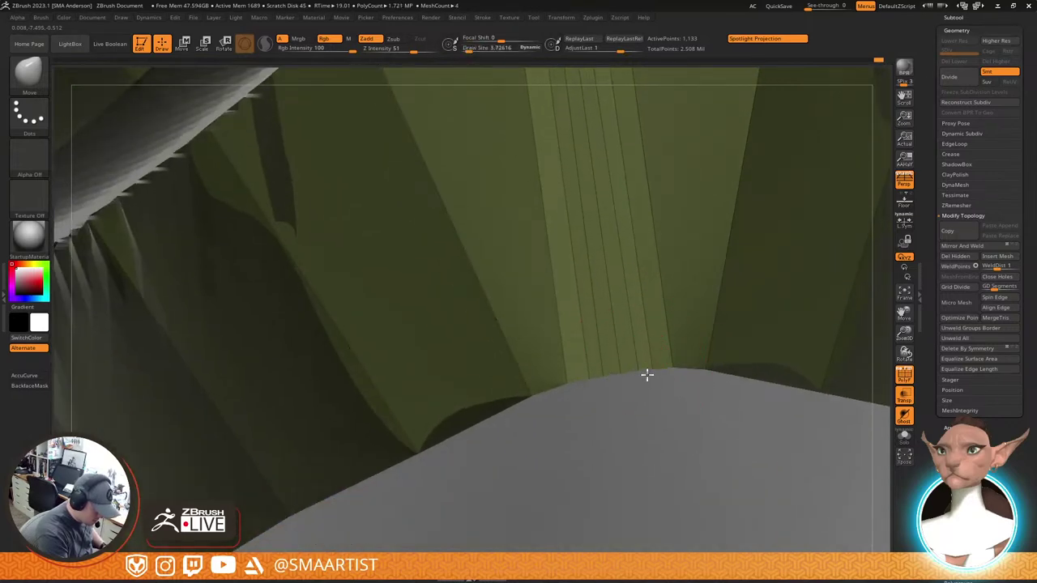
pyautogui.keyDown('ctrl'); pyautogui.moveTo(734, 407); pyautogui.dragTo(678, 324, button='right'); pyautogui.keyUp('ctrl')
pyautogui.keyDown('ctrl'); pyautogui.moveTo(707, 362); pyautogui.dragTo(652, 411, button='right'); pyautogui.keyUp('ctrl')
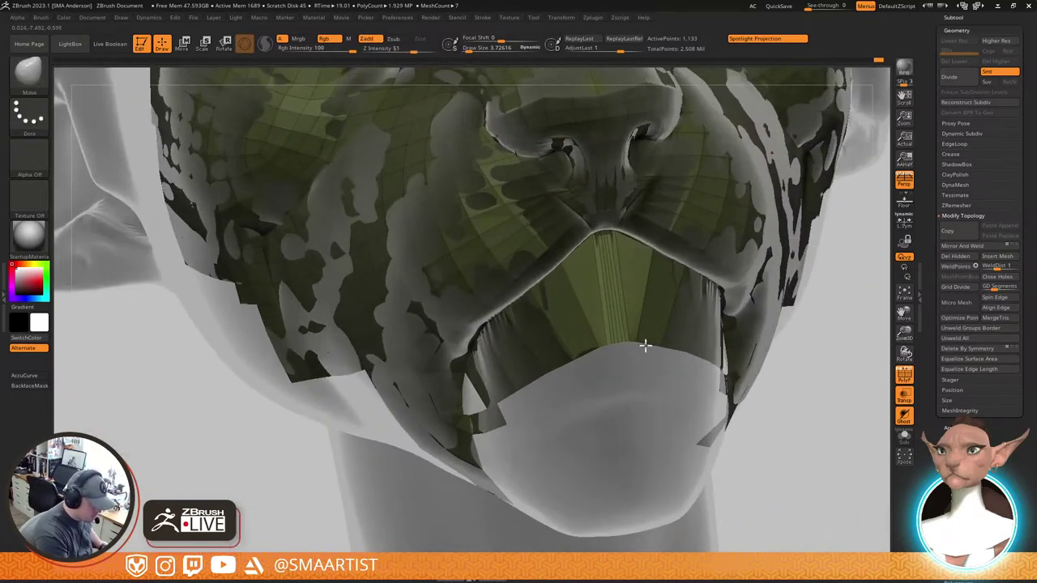
pyautogui.moveTo(646, 346); pyautogui.dragTo(817, 312, button='right')
pyautogui.hotkey('shift', 'f')
pyautogui.hotkey('shift', 'f')
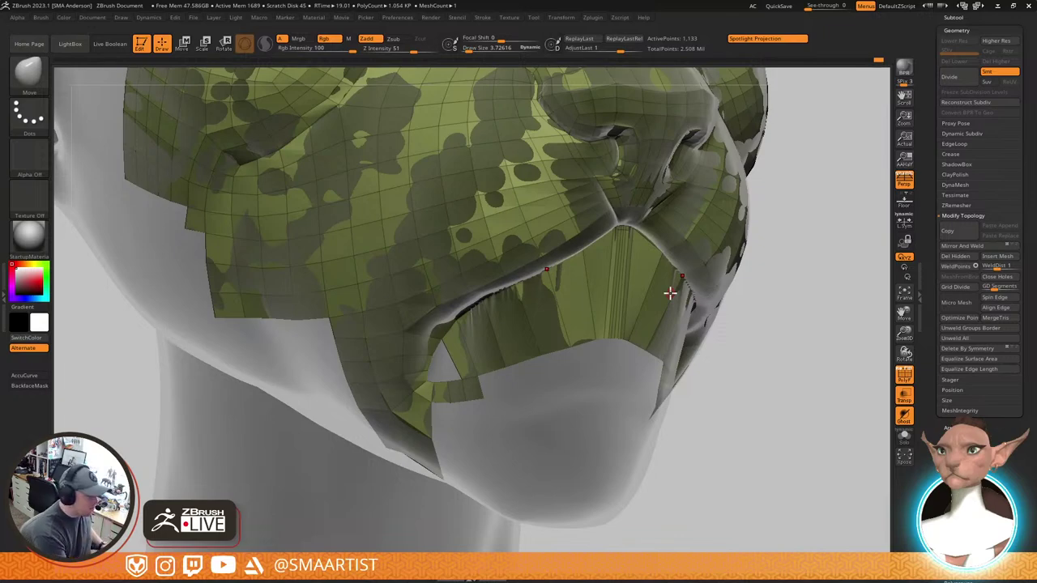
pyautogui.moveTo(630, 321)
pyautogui.mouseDown(button='right')
pyautogui.moveTo(646, 329)
pyautogui.moveTo(627, 309)
pyautogui.moveTo(604, 316)
pyautogui.moveTo(632, 423)
pyautogui.moveTo(612, 393)
pyautogui.mouseUp(button='right')
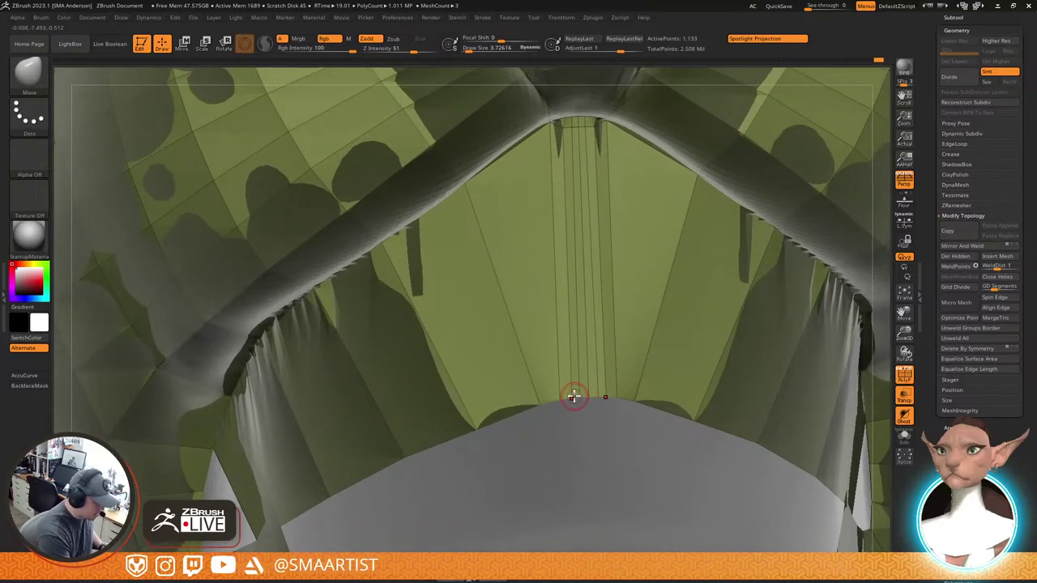
pyautogui.moveTo(574, 396); pyautogui.dragTo(572, 382)
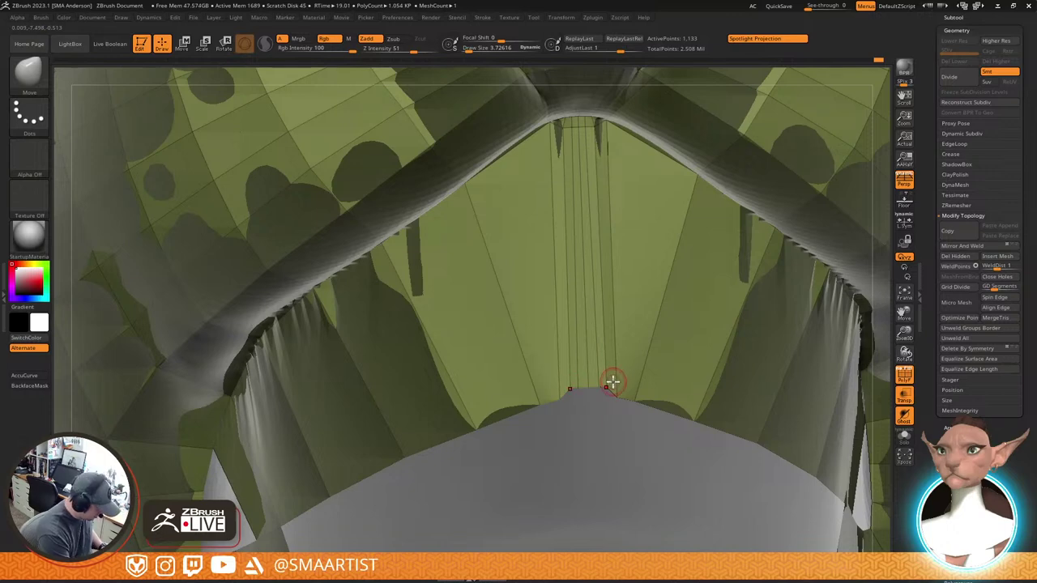
# With ZModeler, fill the notch under the raised centre points with new polygons, and mirror and weld the mesh
pyautogui.press('b')
pyautogui.press('z')
pyautogui.press('m')
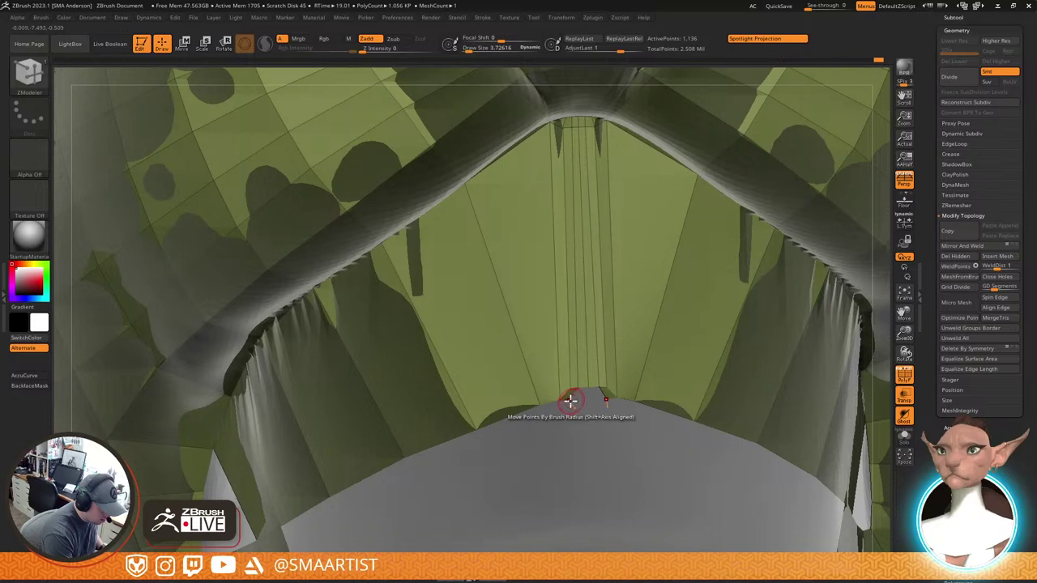
pyautogui.moveTo(577, 398)
pyautogui.mouseDown()
pyautogui.moveTo(589, 400)
pyautogui.moveTo(580, 395)
pyautogui.mouseUp()
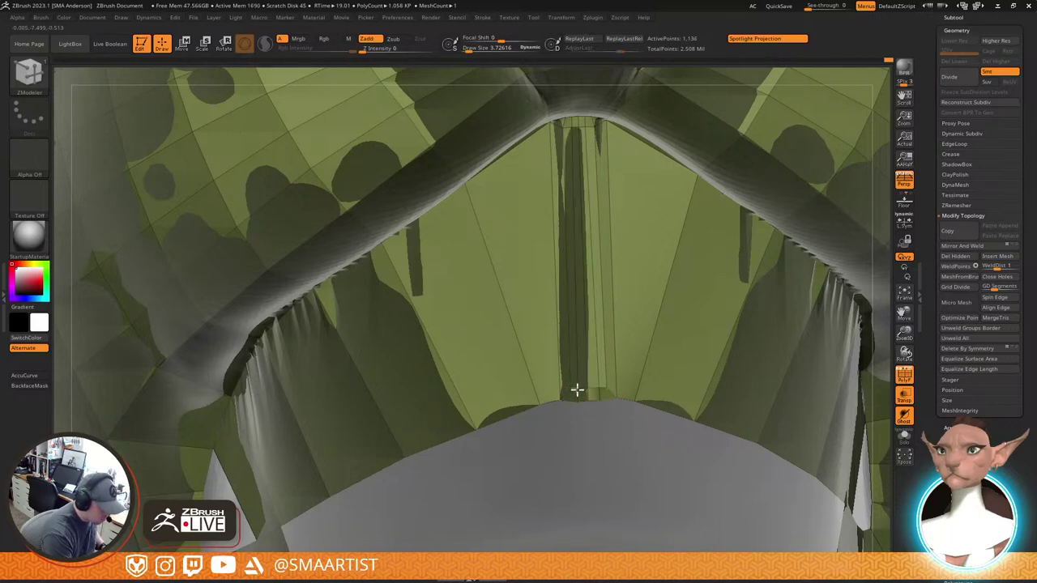
pyautogui.click(976, 246)
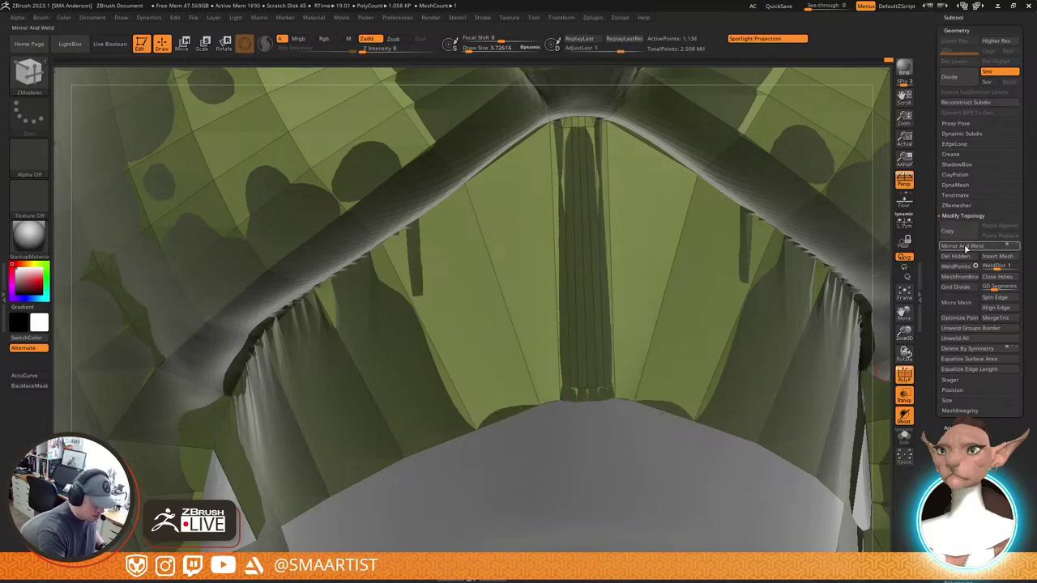
# Delete the central polygons between the nose and the top of the strip below the upper lip, symmetrically on both sides
pyautogui.moveTo(731, 342)
pyautogui.mouseDown(button='right')
pyautogui.moveTo(621, 312)
pyautogui.moveTo(683, 301)
pyautogui.moveTo(657, 359)
pyautogui.moveTo(652, 304)
pyautogui.moveTo(648, 342)
pyautogui.moveTo(630, 322)
pyautogui.moveTo(624, 292)
pyautogui.moveTo(635, 284)
pyautogui.moveTo(625, 308)
pyautogui.moveTo(616, 232)
pyautogui.moveTo(642, 316)
pyautogui.mouseUp(button='right')
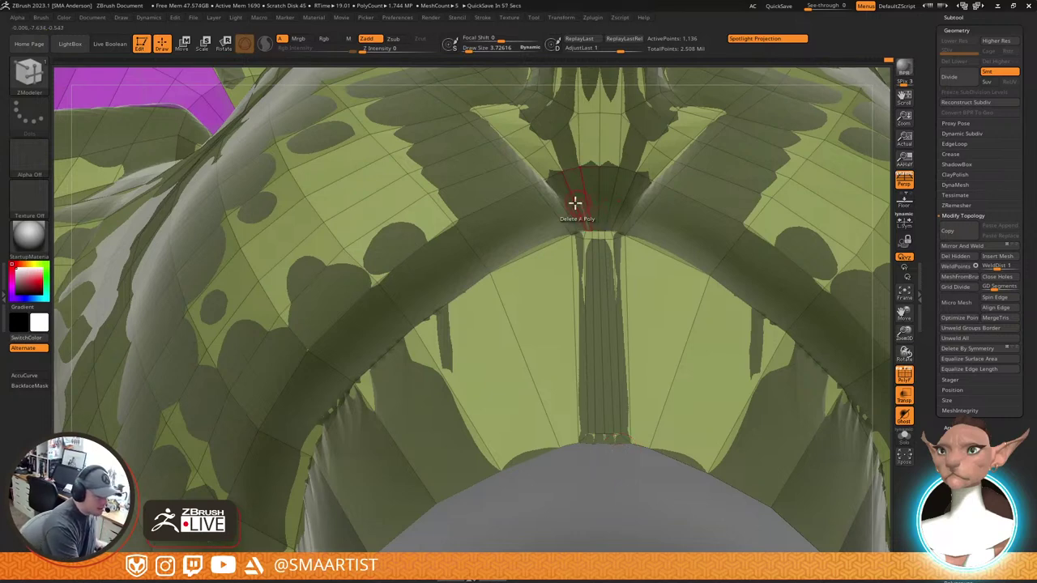
pyautogui.keyDown('ctrl'); pyautogui.moveTo(584, 213); pyautogui.dragTo(591, 276, button='right'); pyautogui.keyUp('ctrl')
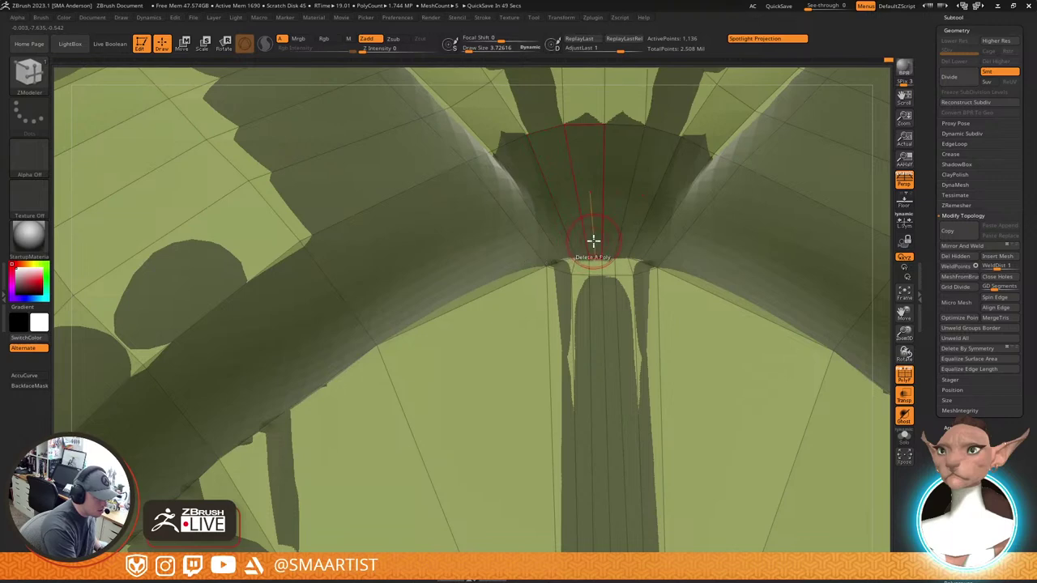
pyautogui.click(581, 245)
pyautogui.click(581, 245)
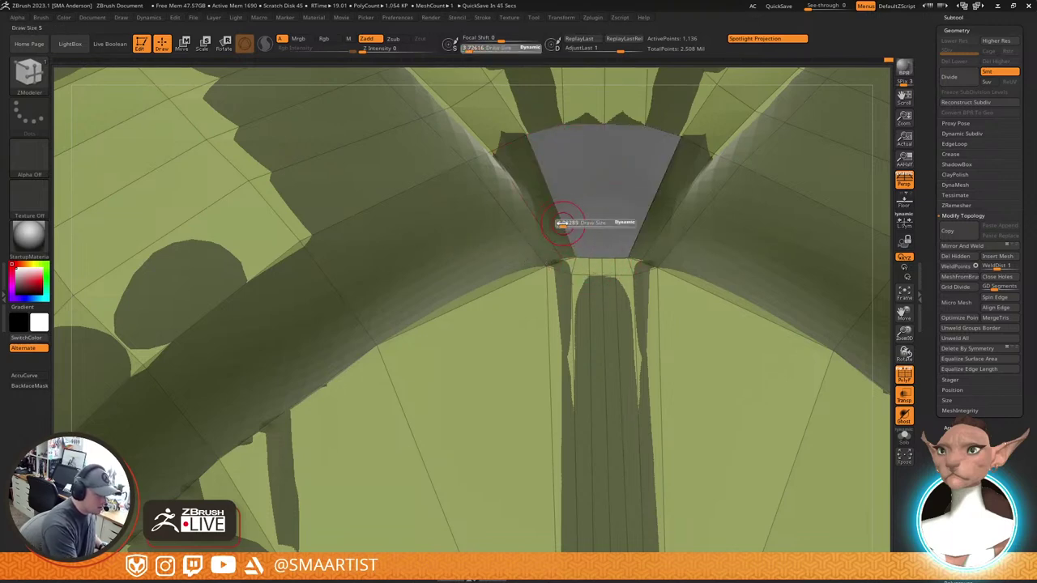
# Set the draw size to about 1.5 and narrow the upper-lip hole by extruding its side edges inward, undoing the misplaced extrusion
pyautogui.moveTo(561, 223); pyautogui.dragTo(578, 208)
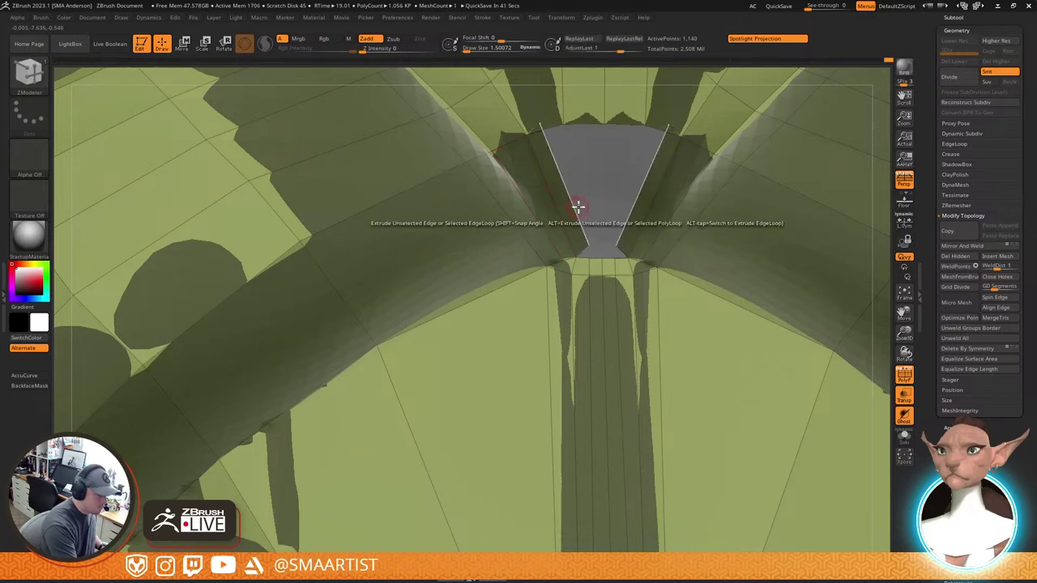
pyautogui.moveTo(588, 244); pyautogui.dragTo(587, 241)
pyautogui.hotkey('ctrl', 'z')
pyautogui.hotkey('ctrl', 'z')
pyautogui.hotkey('ctrl', 'z')
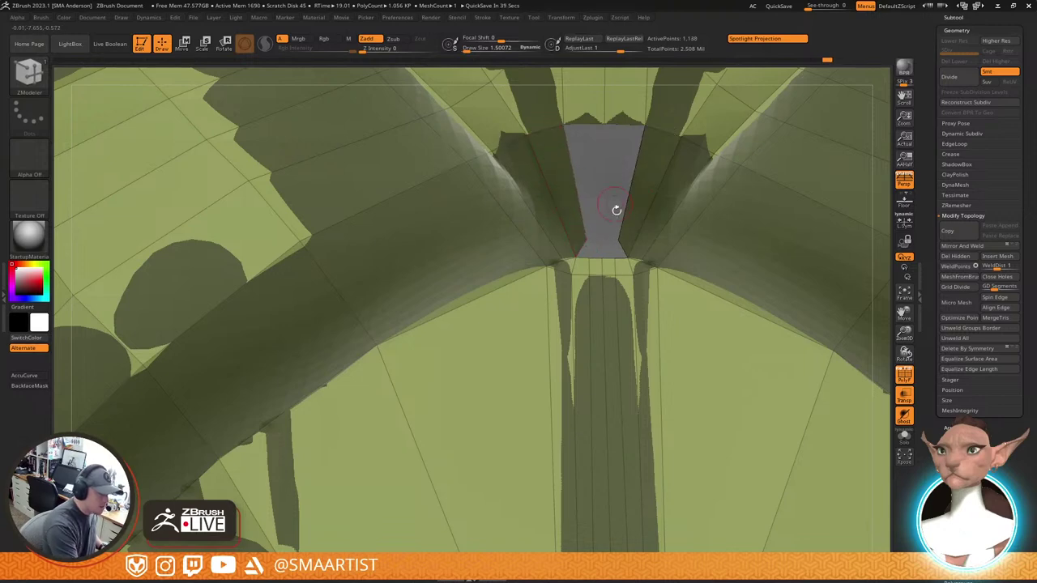
# With draw size 1, extrude the short edges at the hole's lower corners inward and try joining their points at the centre
pyautogui.click(580, 248)
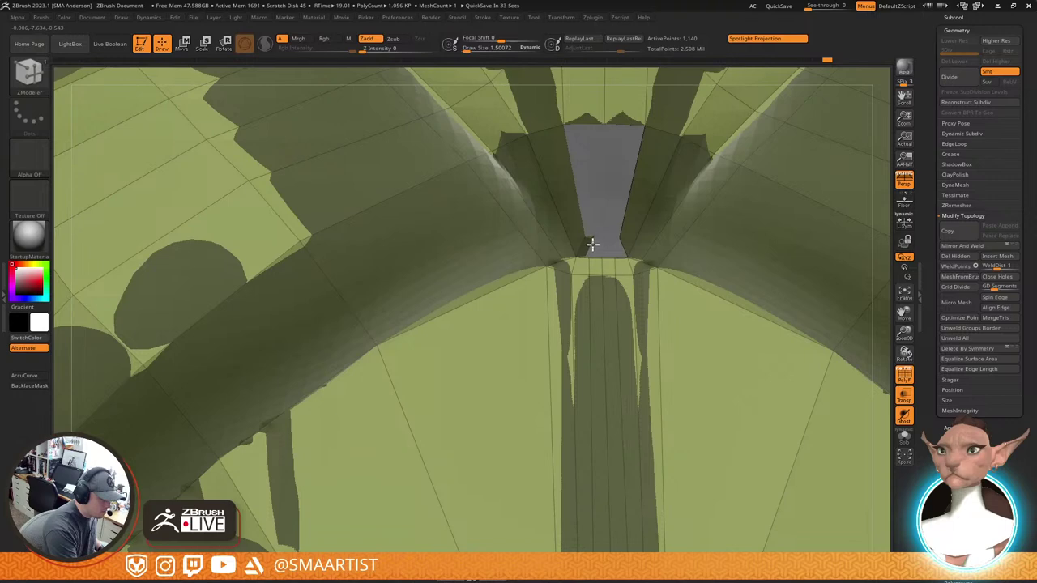
pyautogui.moveTo(592, 244); pyautogui.dragTo(593, 240)
pyautogui.press('s')
pyautogui.click(591, 238)
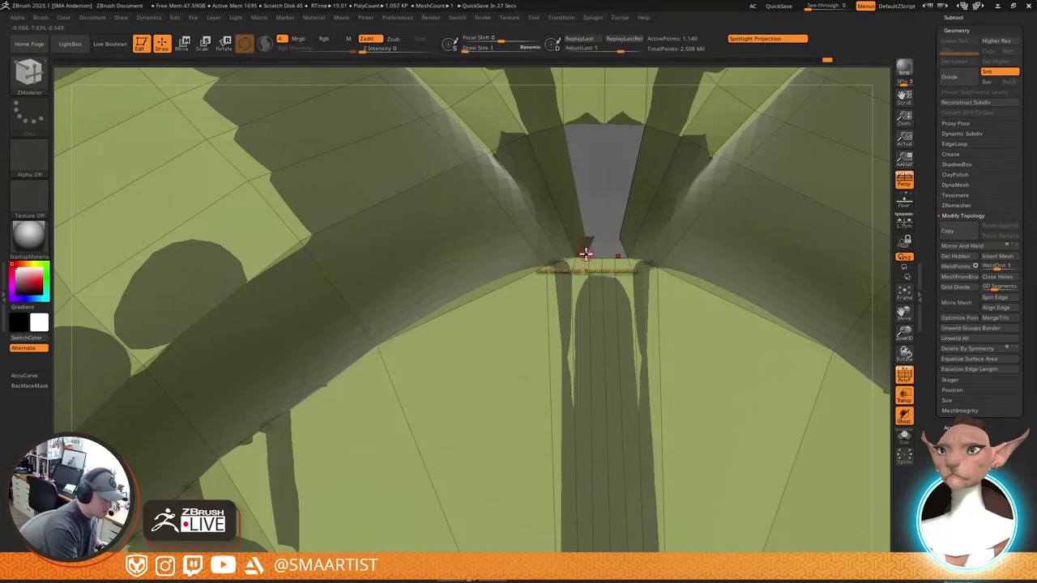
pyautogui.click(585, 254)
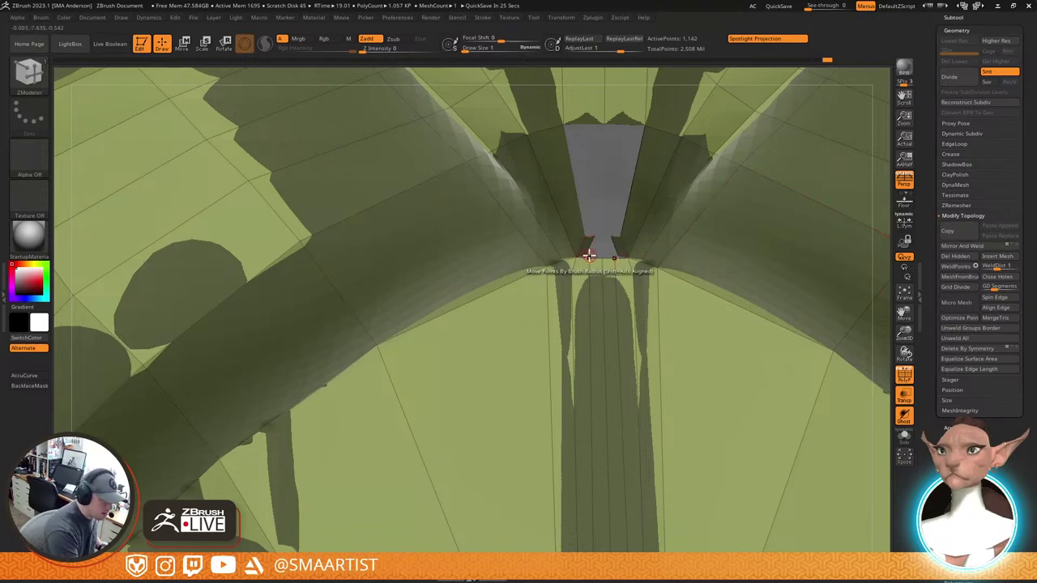
pyautogui.hotkey('ctrl', 'z')
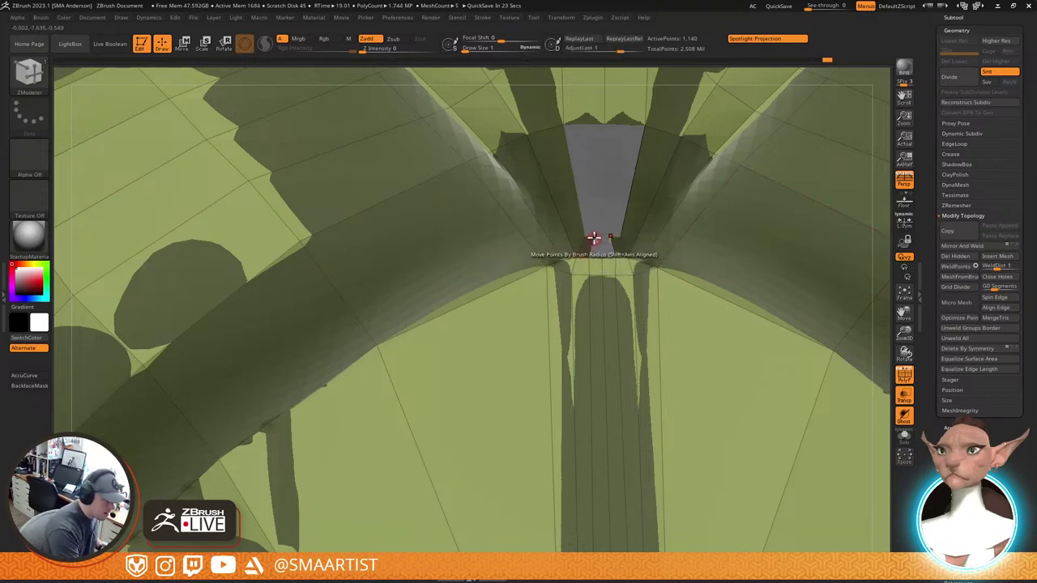
pyautogui.click(591, 240)
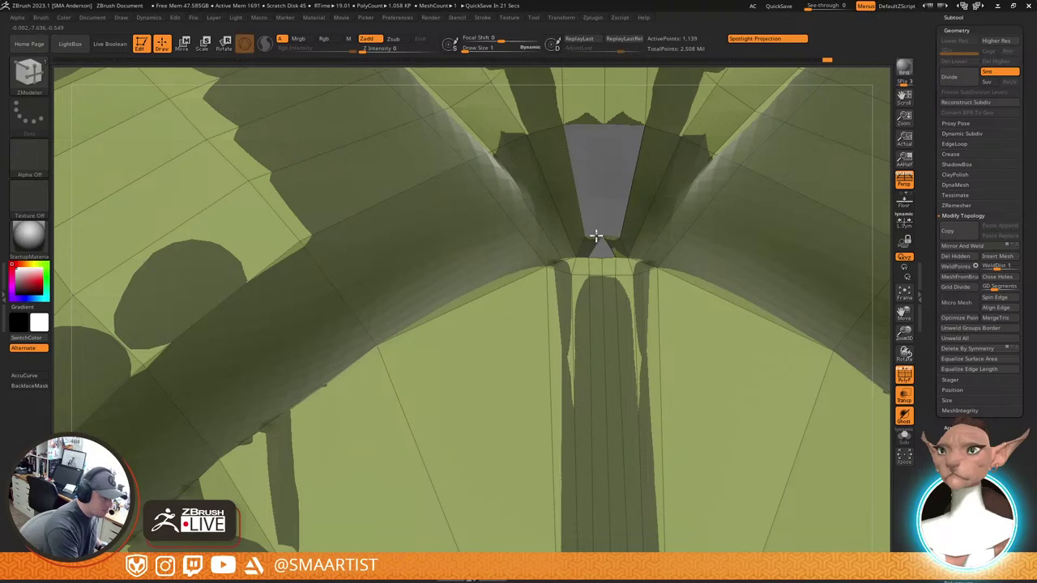
pyautogui.hotkey('ctrl', 'z')
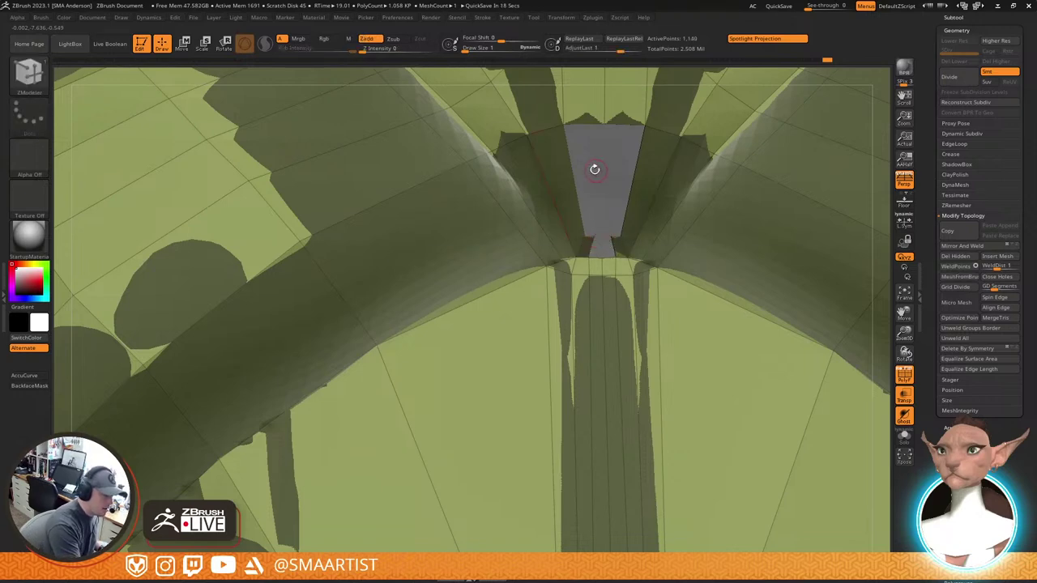
# Collapse the narrow central polyloops with ZModeler's Collapse PolyLoop edge action and join the points closing the hole's lower end
pyautogui.moveTo(584, 156); pyautogui.dragTo(599, 177, button='right')
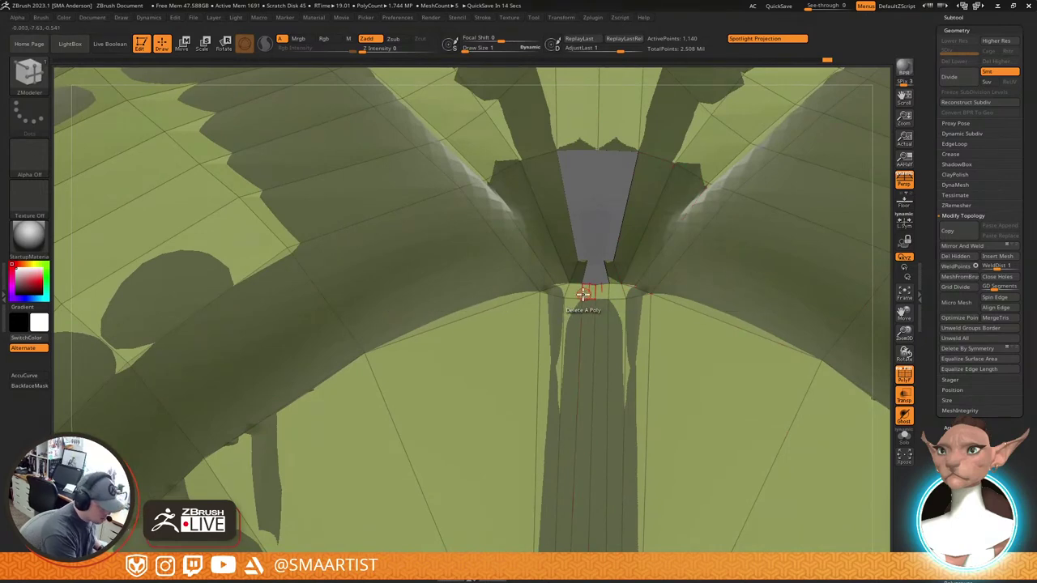
pyautogui.press('space')
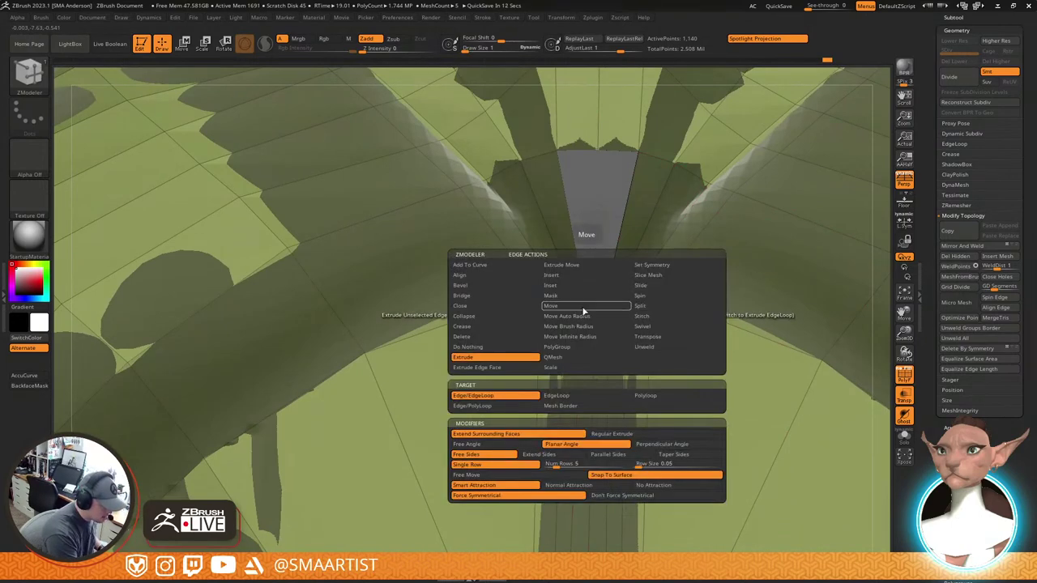
pyautogui.click(486, 315)
pyautogui.click(668, 391)
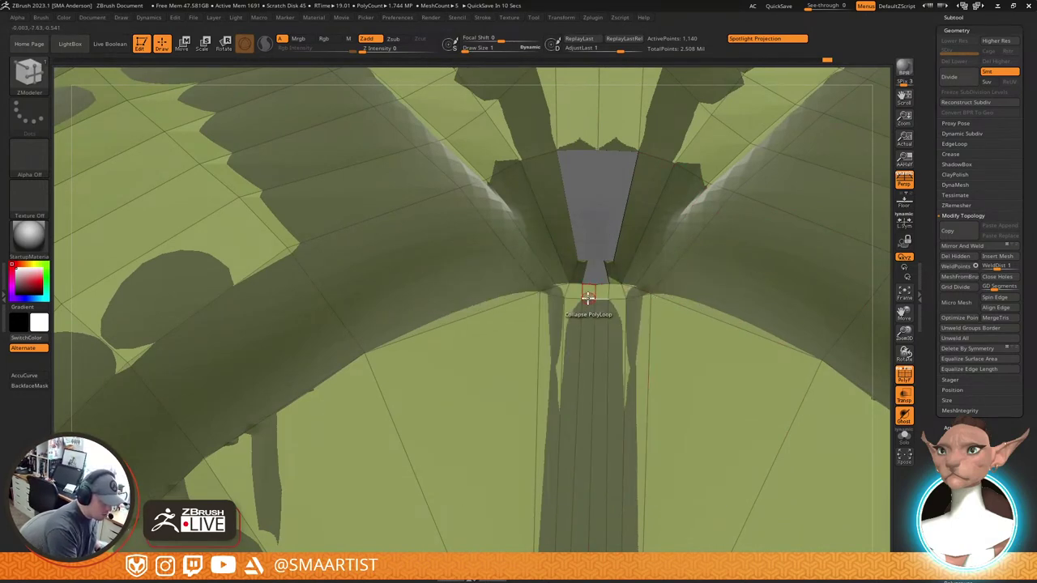
pyautogui.click(585, 298)
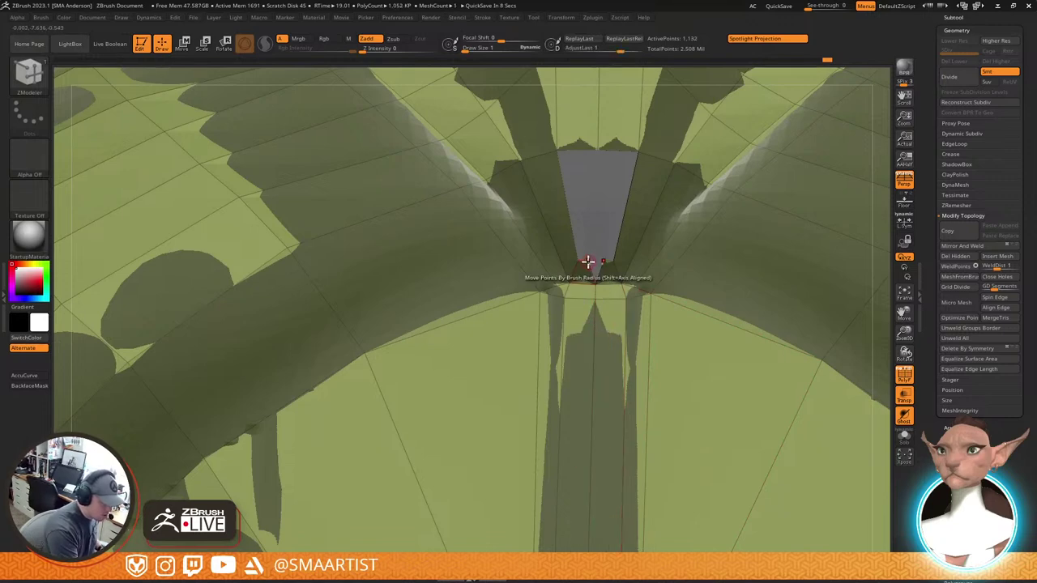
pyautogui.click(591, 261)
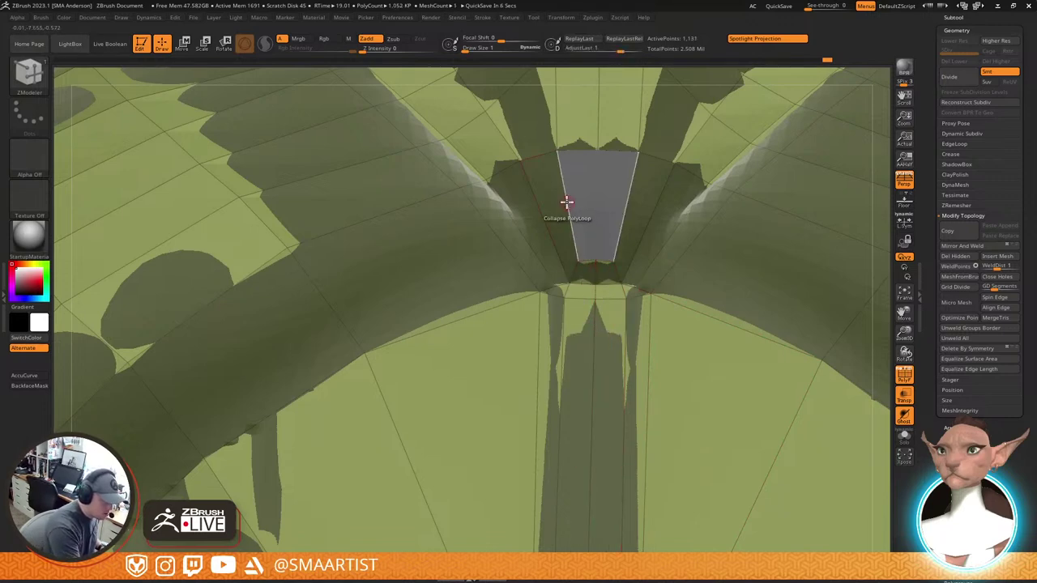
# Switch the ZModeler edge action back to Extrude and fill the remaining upper-lip hole from its side edges to the centre line
pyautogui.press('space')
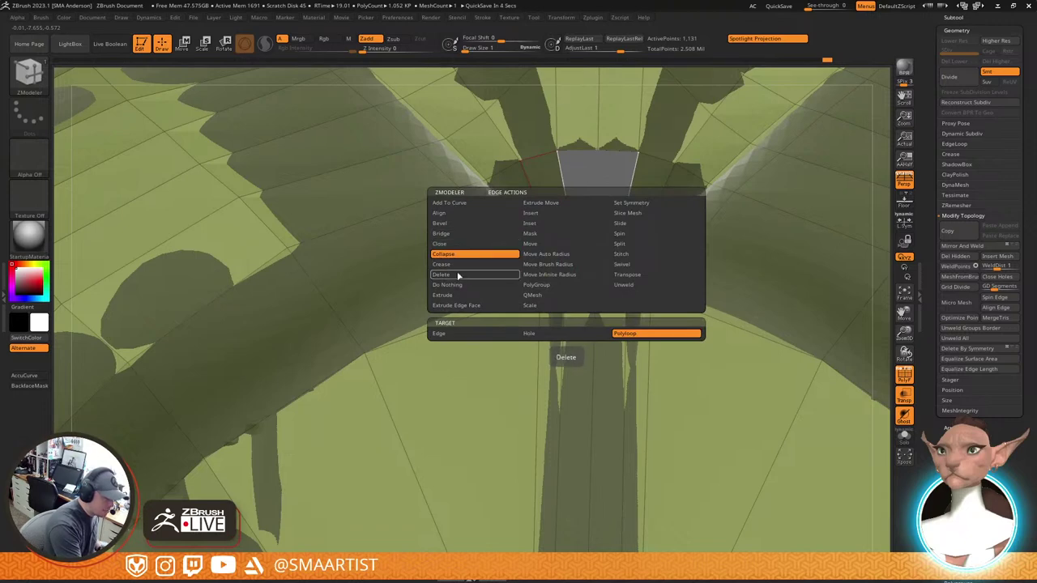
pyautogui.click(458, 295)
pyautogui.moveTo(573, 197); pyautogui.dragTo(581, 196)
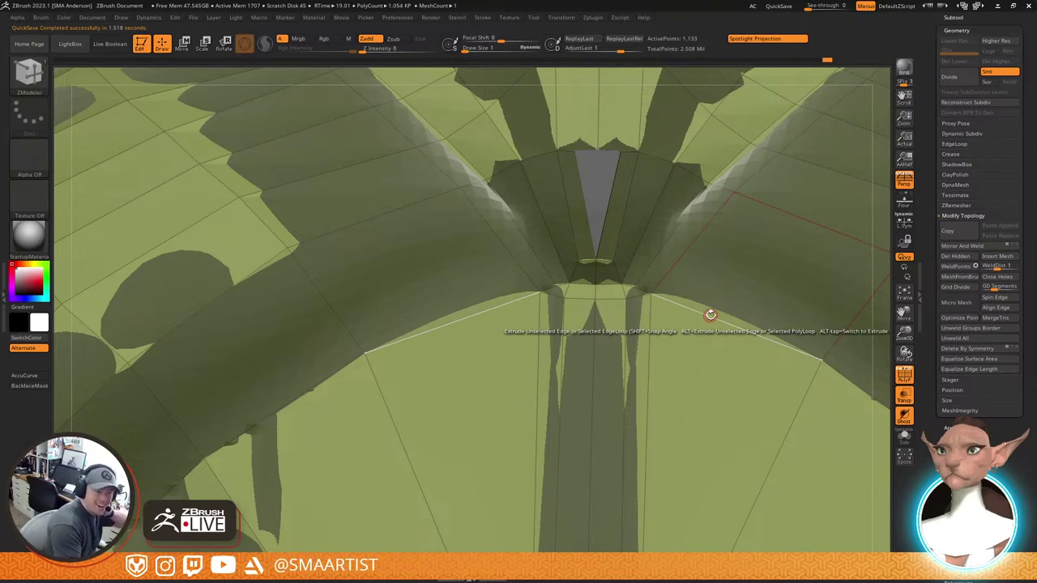
pyautogui.hotkey('ctrl', 'z')
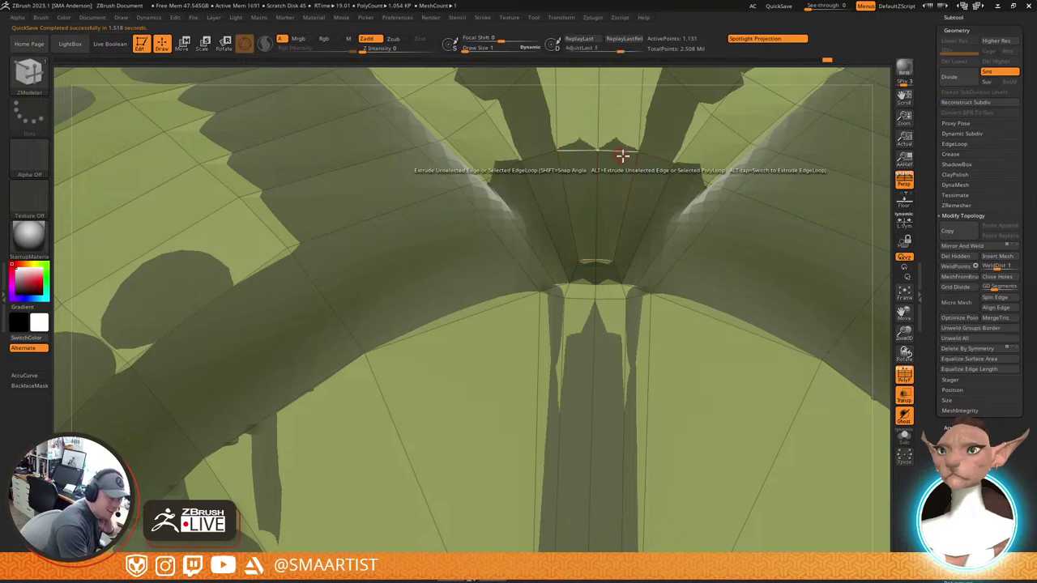
# Preview the mesh at a higher subdivision, return to the base level, and examine the topology around the upper lip
pyautogui.press('d')
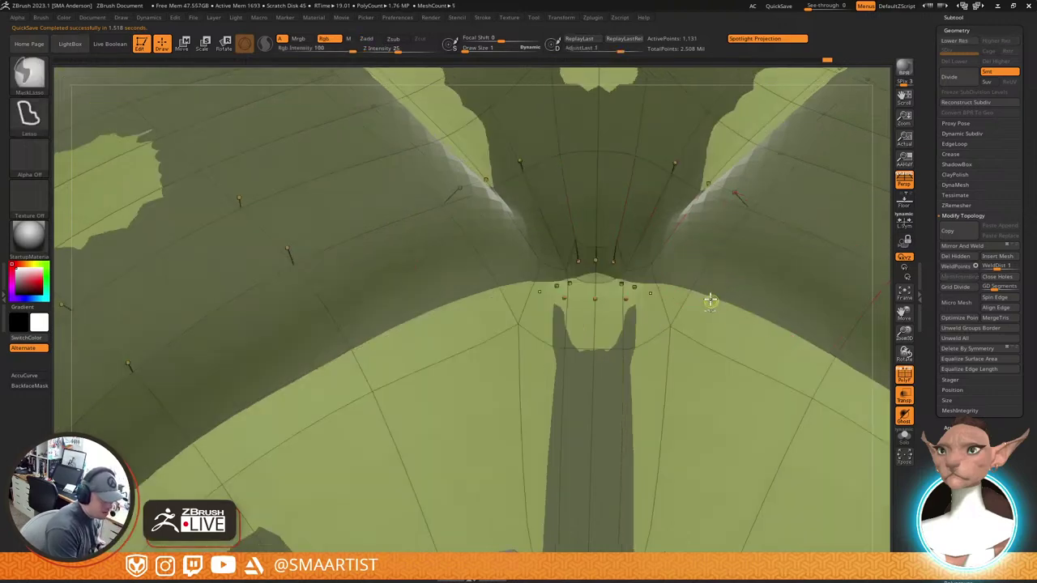
pyautogui.keyDown('ctrl'); pyautogui.moveTo(710, 300); pyautogui.dragTo(657, 203, button='right'); pyautogui.keyUp('ctrl')
pyautogui.hotkey('shift', 'd')
pyautogui.moveTo(708, 269)
pyautogui.mouseDown(button='right')
pyautogui.moveTo(660, 300)
pyautogui.moveTo(653, 284)
pyautogui.moveTo(666, 294)
pyautogui.moveTo(650, 356)
pyautogui.moveTo(643, 277)
pyautogui.mouseUp(button='right')
pyautogui.press('ctrl')
pyautogui.keyDown('ctrl'); pyautogui.moveTo(643, 277); pyautogui.dragTo(664, 343, button='right'); pyautogui.keyUp('ctrl')
pyautogui.scroll(-8, 655, 303)
pyautogui.keyDown('ctrl'); pyautogui.moveTo(662, 301); pyautogui.dragTo(673, 435, button='right'); pyautogui.keyUp('ctrl')
pyautogui.moveTo(648, 340); pyautogui.dragTo(659, 289, button='right')
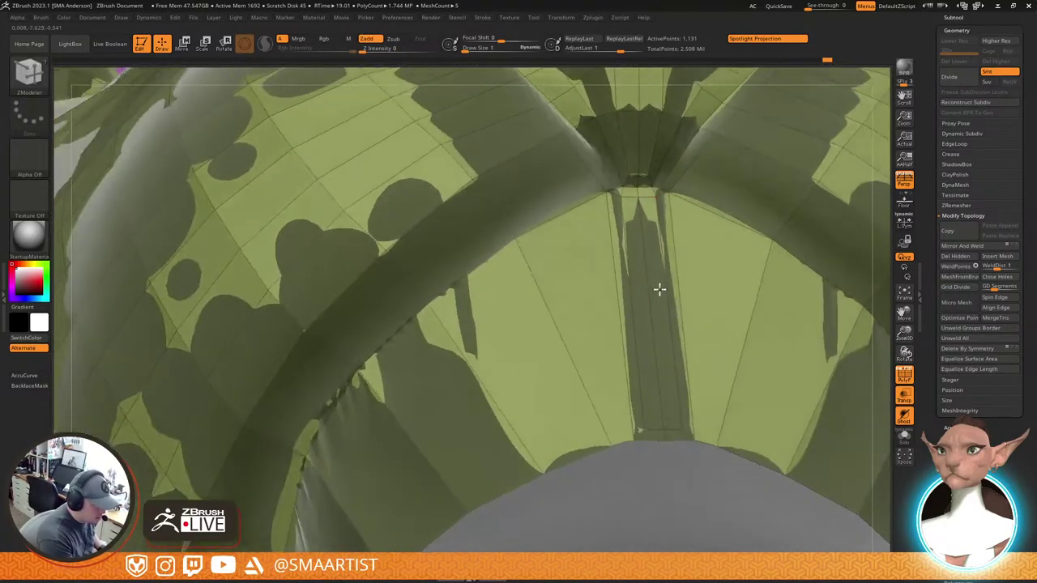
pyautogui.keyDown('alt'); pyautogui.moveTo(683, 364); pyautogui.dragTo(675, 355, button='right'); pyautogui.keyUp('alt')
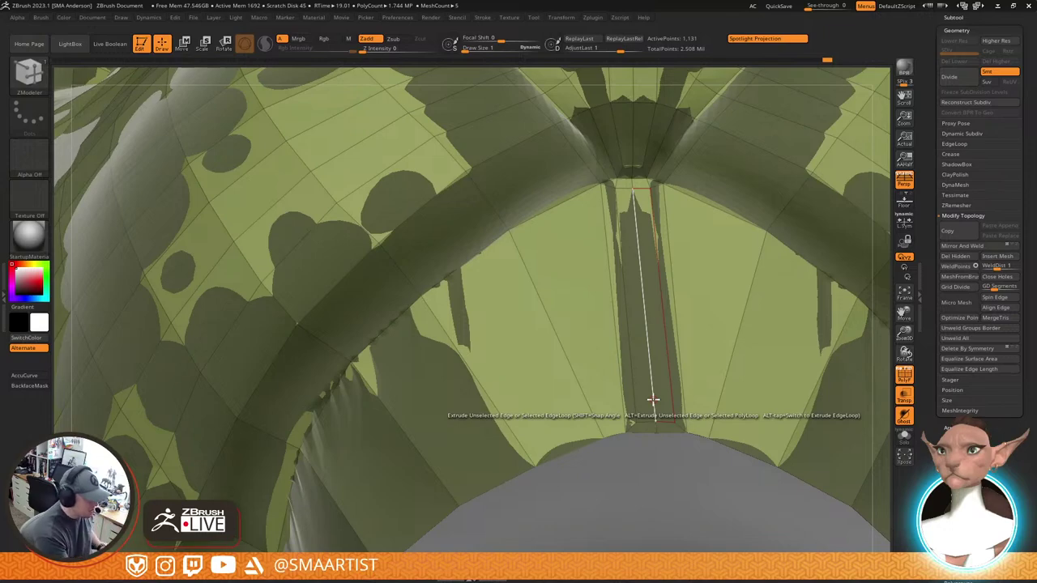
# Delete the long narrow polygons of the central strip running down from the upper lip
pyautogui.moveTo(672, 351)
pyautogui.keyDown('ctrl'); pyautogui.mouseDown(button='right')
pyautogui.moveTo(643, 301)
pyautogui.moveTo(631, 202)
pyautogui.moveTo(597, 262)
pyautogui.moveTo(614, 235)
pyautogui.moveTo(706, 440)
pyautogui.moveTo(602, 363)
pyautogui.moveTo(613, 354)
pyautogui.mouseUp(button='right'); pyautogui.keyUp('ctrl')
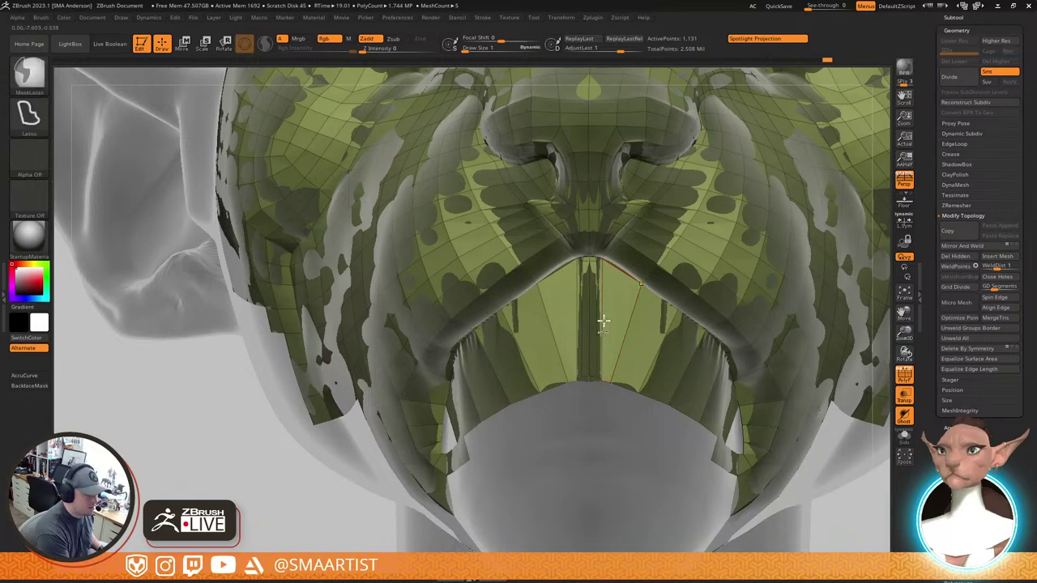
pyautogui.keyDown('ctrl'); pyautogui.moveTo(602, 321); pyautogui.dragTo(611, 366, button='right'); pyautogui.keyUp('ctrl')
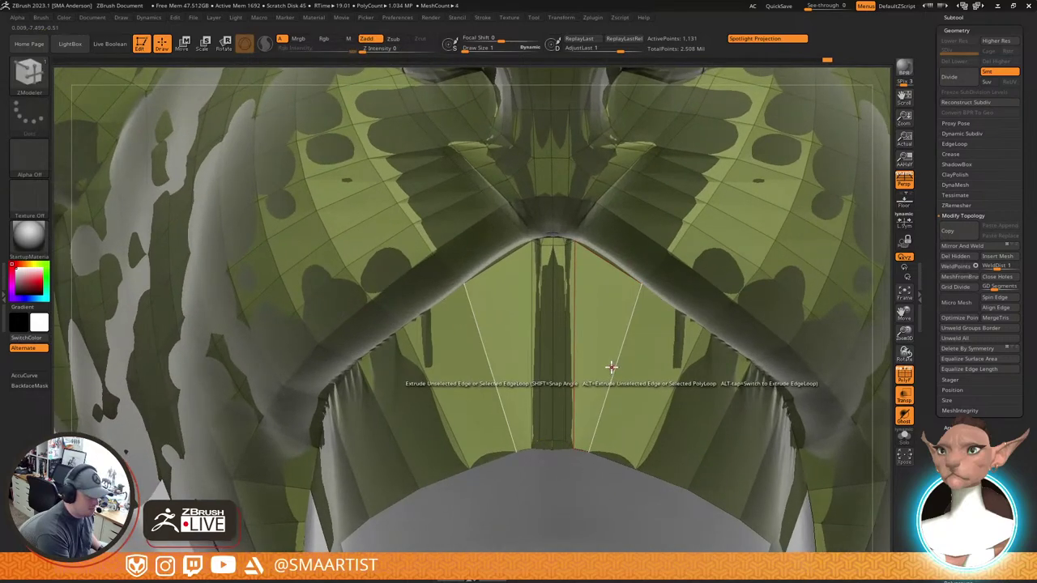
pyautogui.click(568, 357)
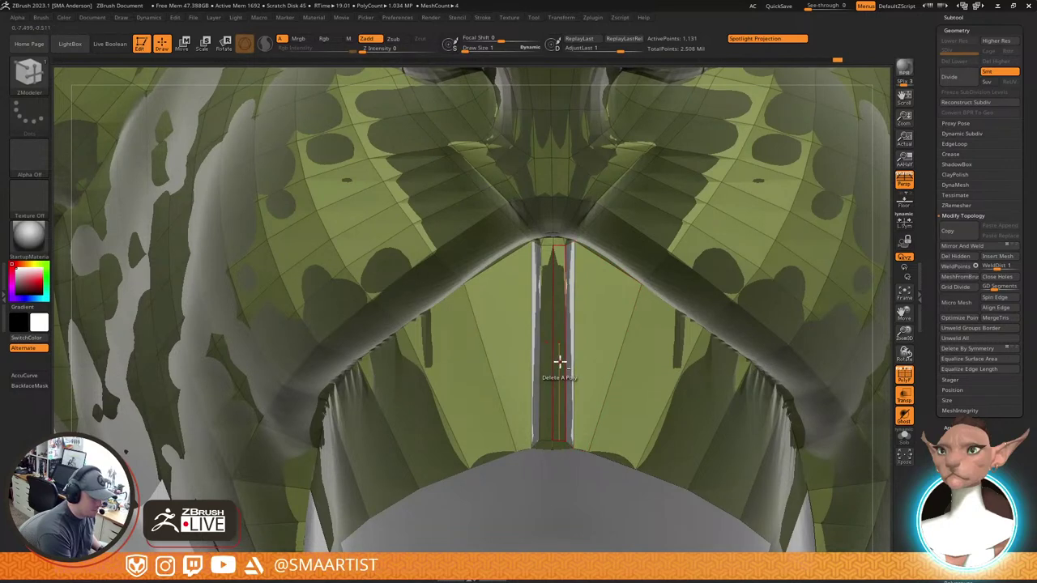
pyautogui.click(556, 385)
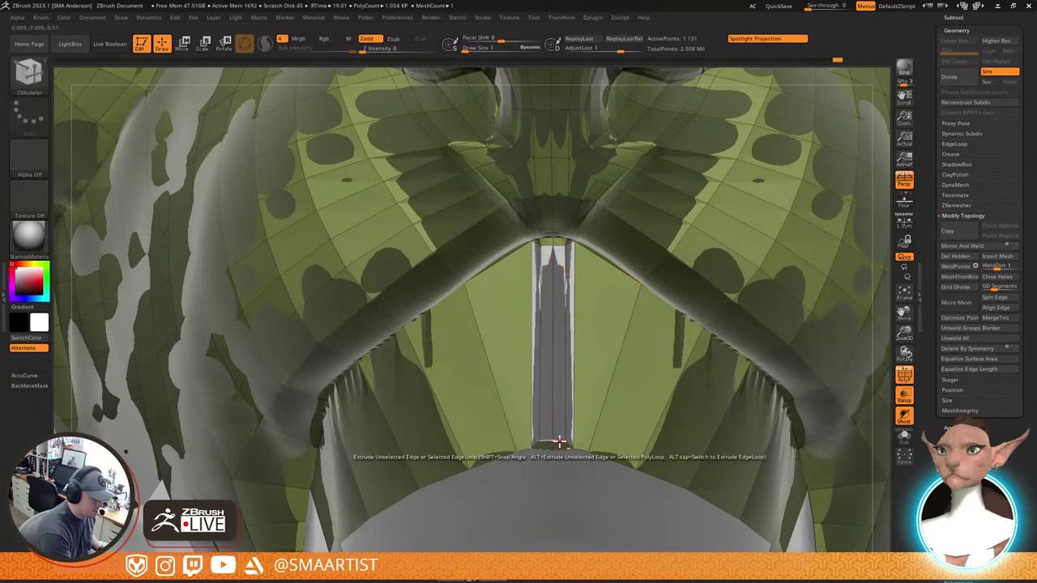
# Delete the remaining central strip polygons below the upper lip and merge the lower inner corners of the adjoining polygons outward
pyautogui.click(559, 391)
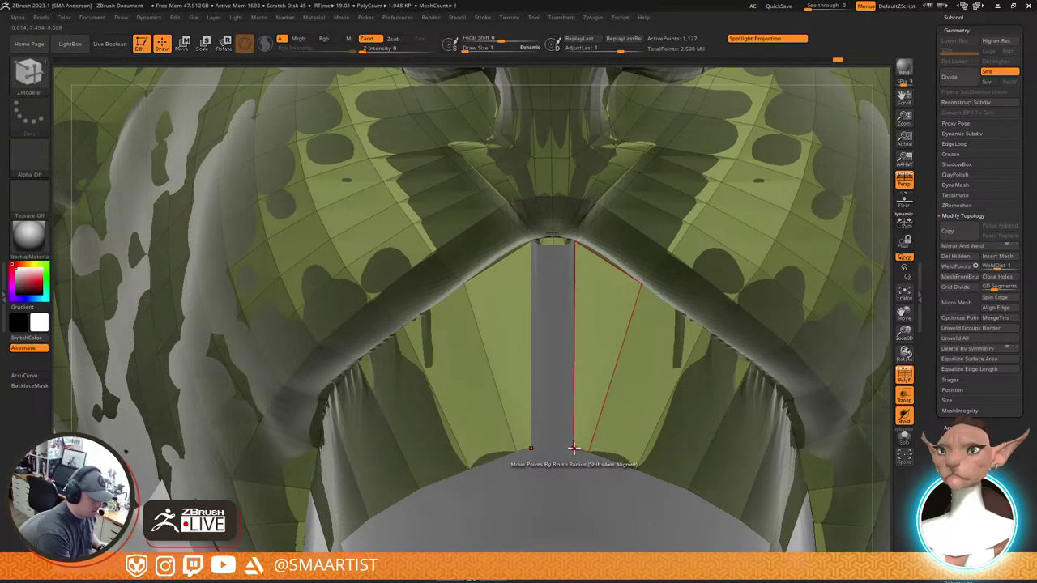
pyautogui.moveTo(574, 448); pyautogui.dragTo(558, 274)
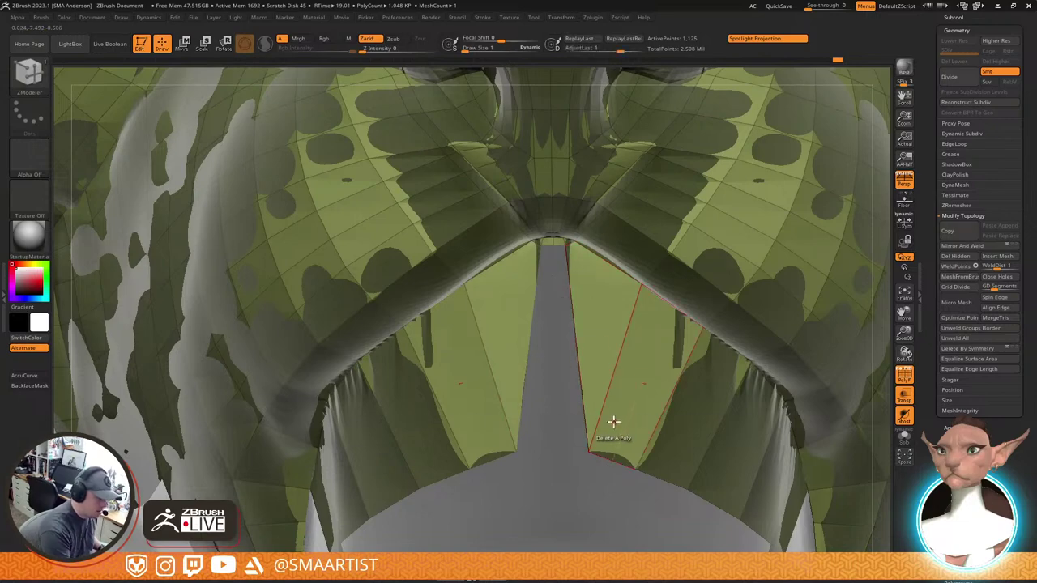
pyautogui.moveTo(712, 365); pyautogui.dragTo(636, 277, button='right')
pyautogui.click(750, 425)
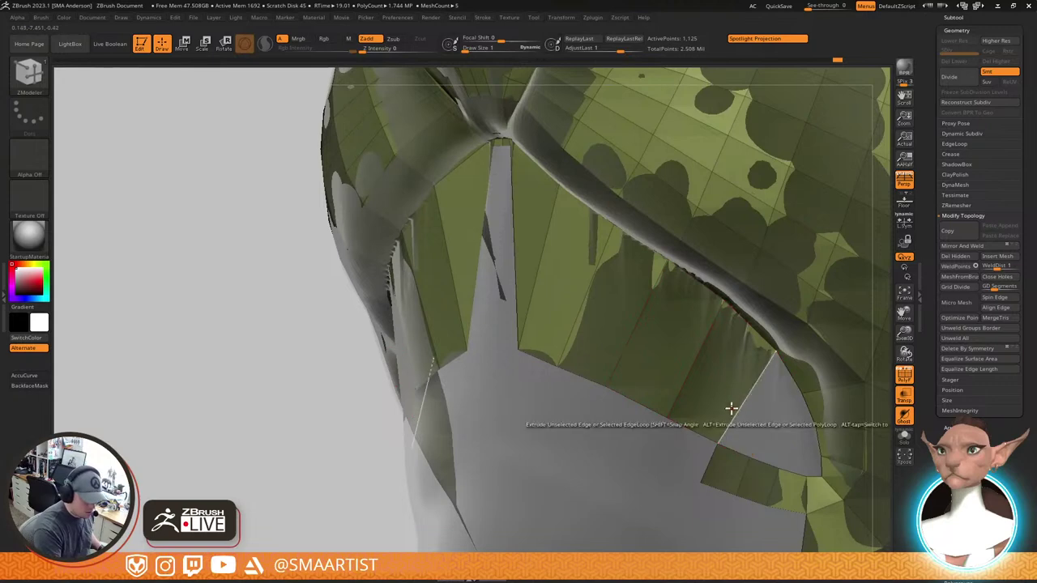
pyautogui.click(726, 406)
pyautogui.moveTo(649, 350); pyautogui.dragTo(660, 356, button='right')
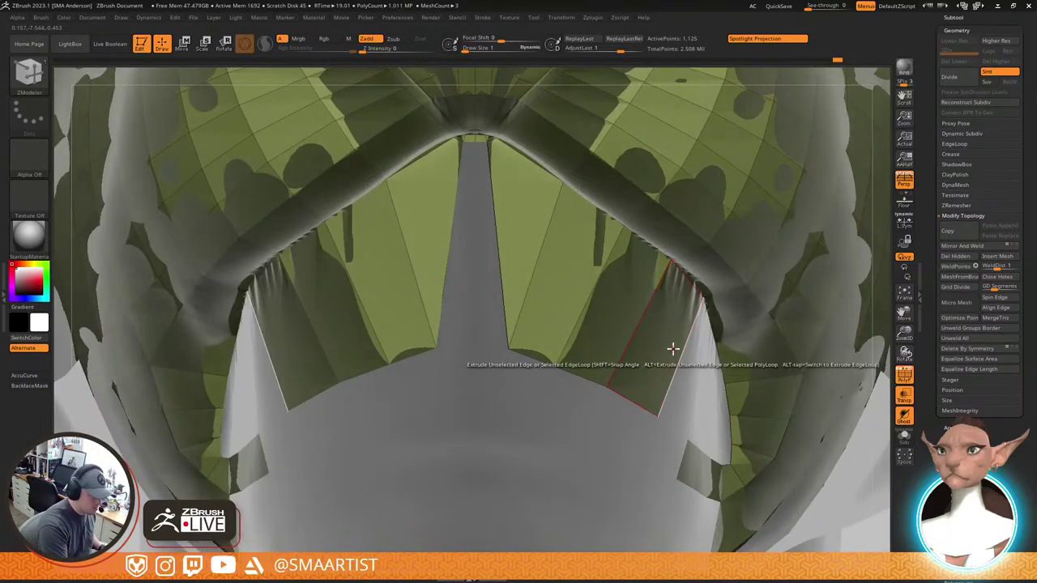
# Set the draw size to 4.5607 and move the lower inner corners of the central polygons up close to the lip line
pyautogui.moveTo(509, 348); pyautogui.dragTo(507, 91)
pyautogui.press('s')
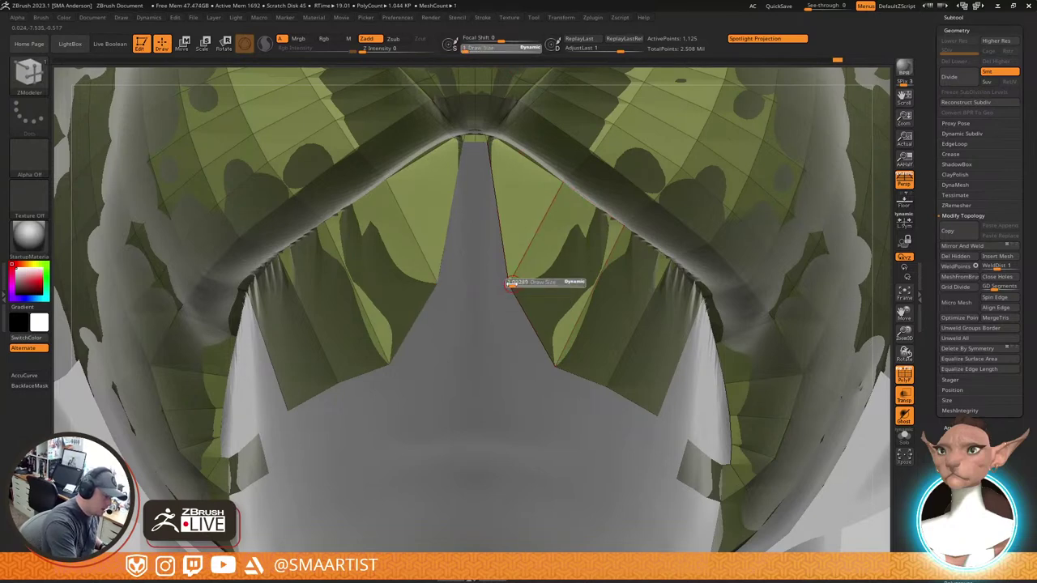
pyautogui.click(511, 285)
pyautogui.moveTo(508, 282)
pyautogui.mouseDown()
pyautogui.moveTo(501, 156)
pyautogui.moveTo(489, 178)
pyautogui.mouseUp()
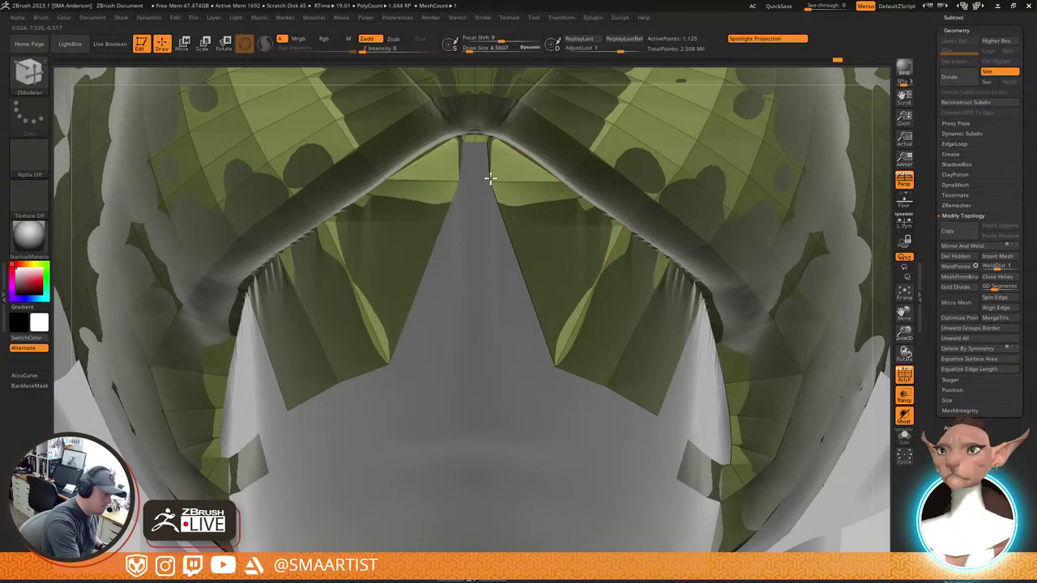
# Fill the small gap under the lip's centre with narrow polygons joined on the centre line, and delete the large polygon beside and below it
pyautogui.keyDown('alt'); pyautogui.moveTo(532, 235); pyautogui.dragTo(575, 353, button='right'); pyautogui.keyUp('alt')
pyautogui.moveTo(533, 293); pyautogui.dragTo(541, 296)
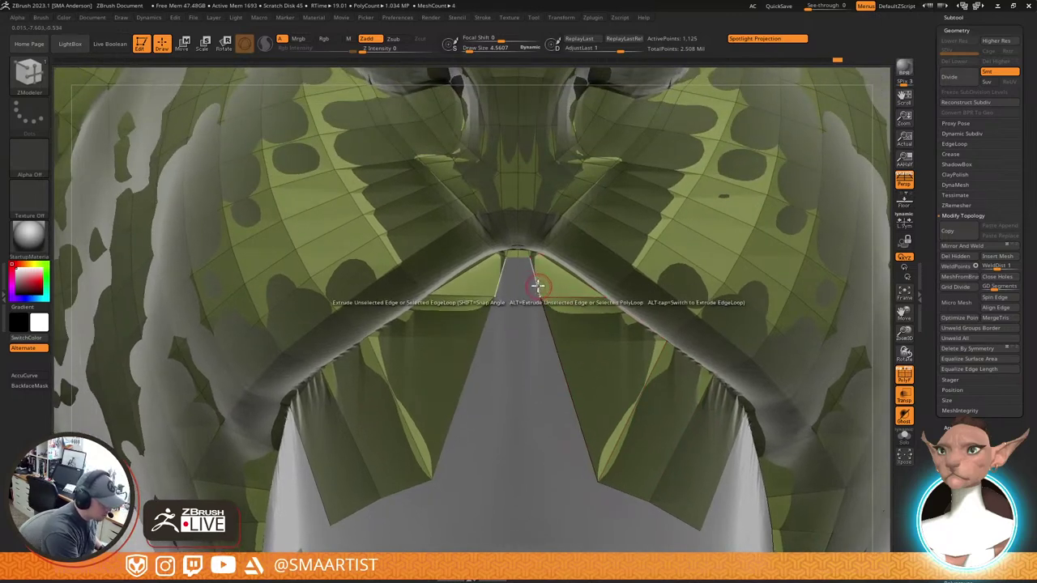
pyautogui.click(533, 279)
pyautogui.click(531, 282)
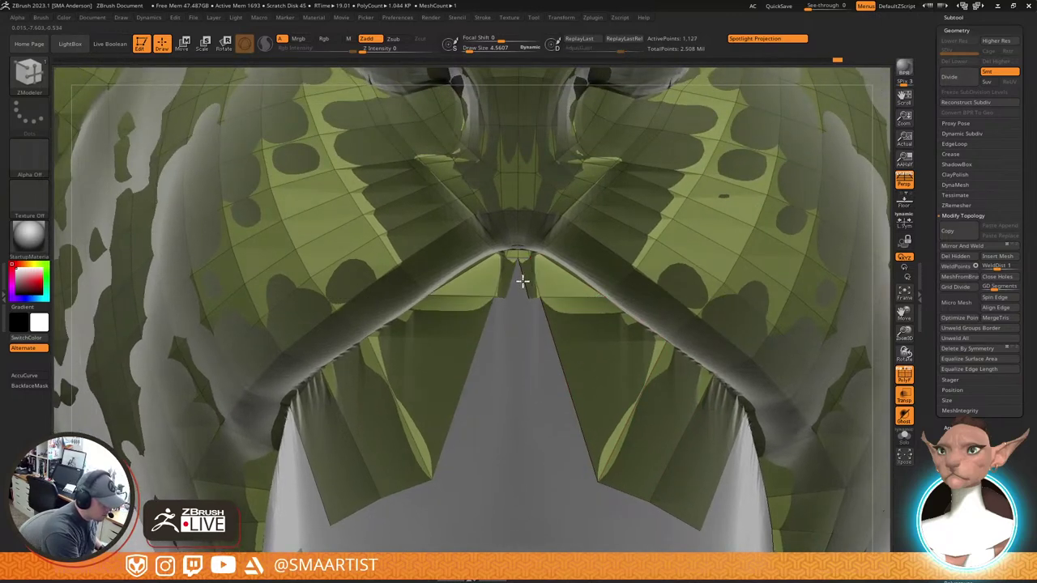
pyautogui.moveTo(526, 299); pyautogui.dragTo(516, 296)
pyautogui.press('d')
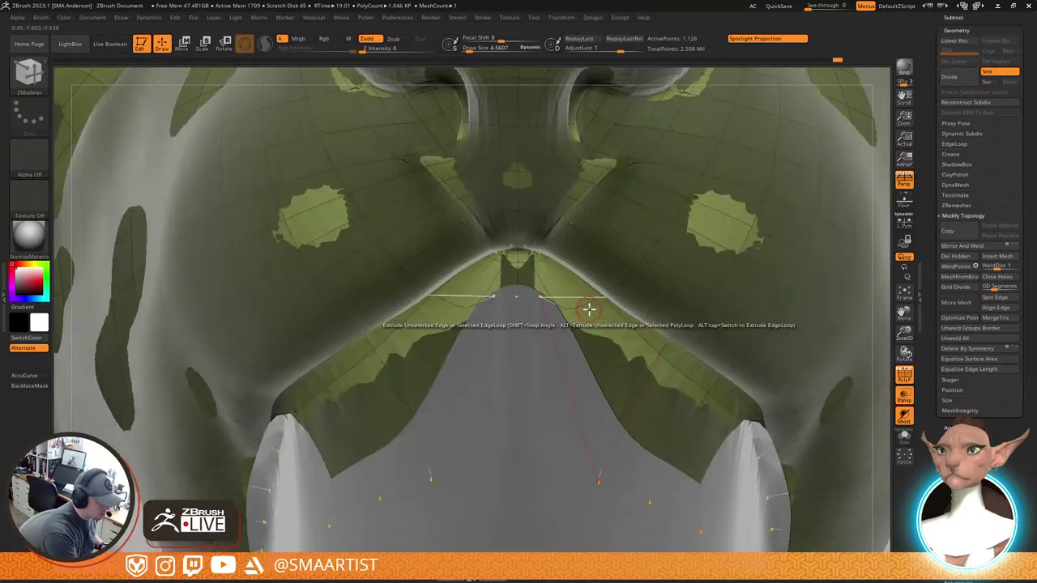
pyautogui.hotkey('shift', 'd')
pyautogui.click(618, 385)
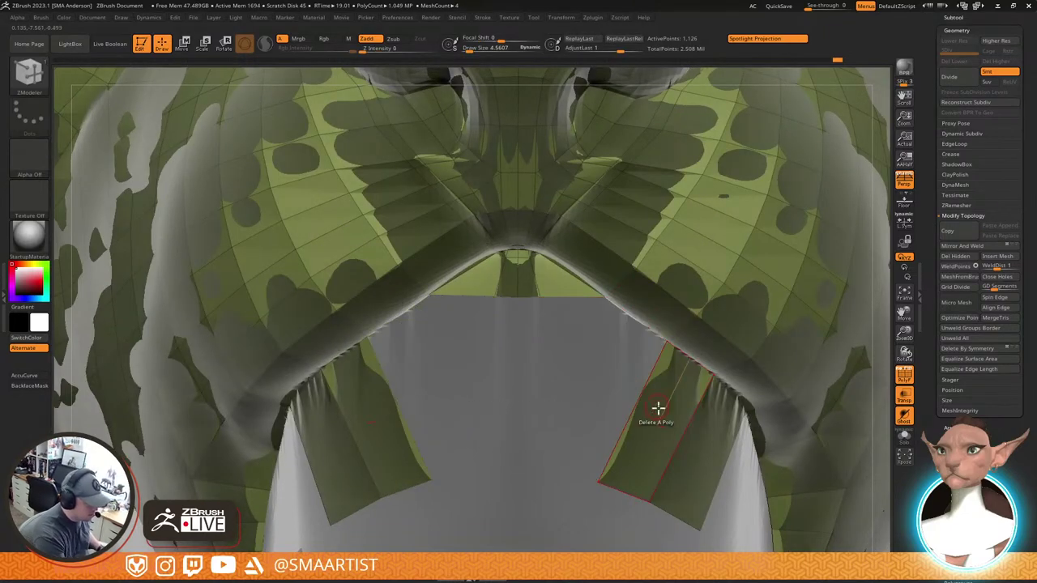
pyautogui.click(657, 410)
pyautogui.click(710, 439)
pyautogui.moveTo(785, 396); pyautogui.dragTo(730, 332)
pyautogui.hotkey('ctrl', 'z')
pyautogui.hotkey('ctrl', 'z')
pyautogui.hotkey('ctrl', 'z')
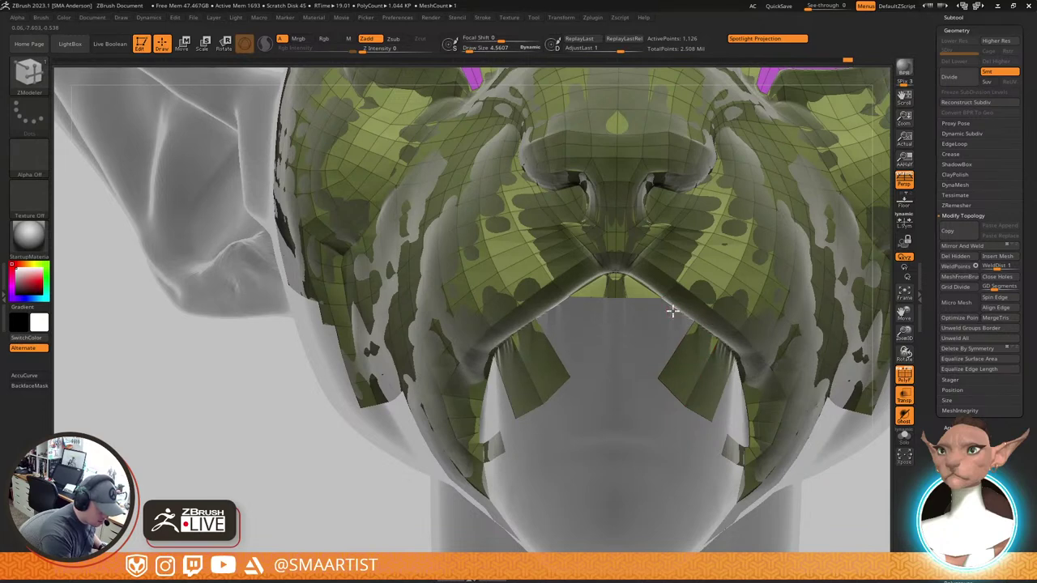
# Extrude a new polygon inward from the side strips inside the mouth and even out the points along their lower border
pyautogui.moveTo(671, 311); pyautogui.dragTo(627, 364)
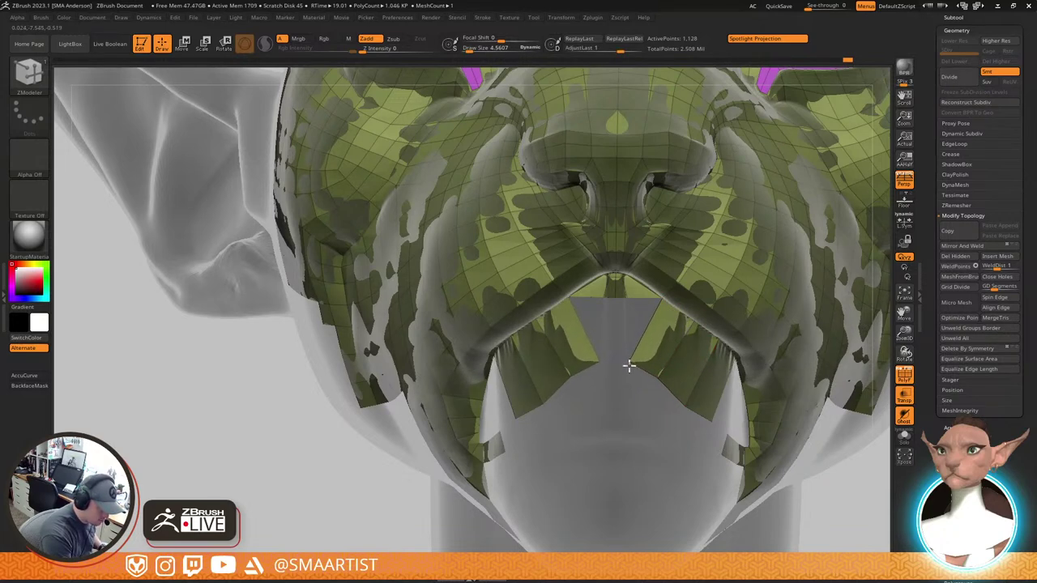
pyautogui.keyDown('alt'); pyautogui.moveTo(654, 338); pyautogui.dragTo(690, 341, button='right'); pyautogui.keyUp('alt')
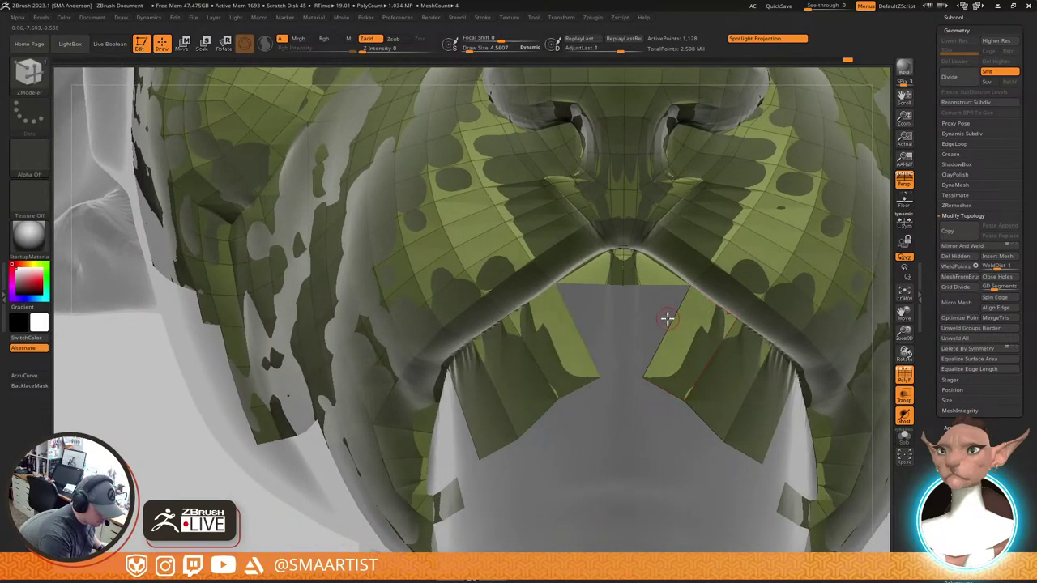
pyautogui.moveTo(574, 395); pyautogui.dragTo(608, 340, button='right')
pyautogui.moveTo(531, 397); pyautogui.dragTo(533, 398)
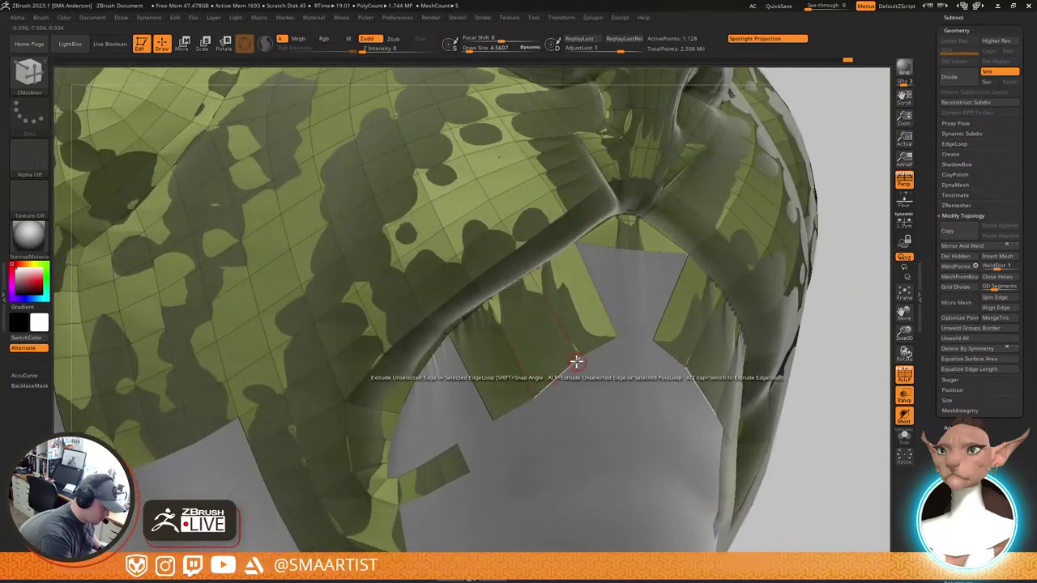
pyautogui.moveTo(577, 360); pyautogui.dragTo(577, 373)
pyautogui.moveTo(612, 338); pyautogui.dragTo(607, 359)
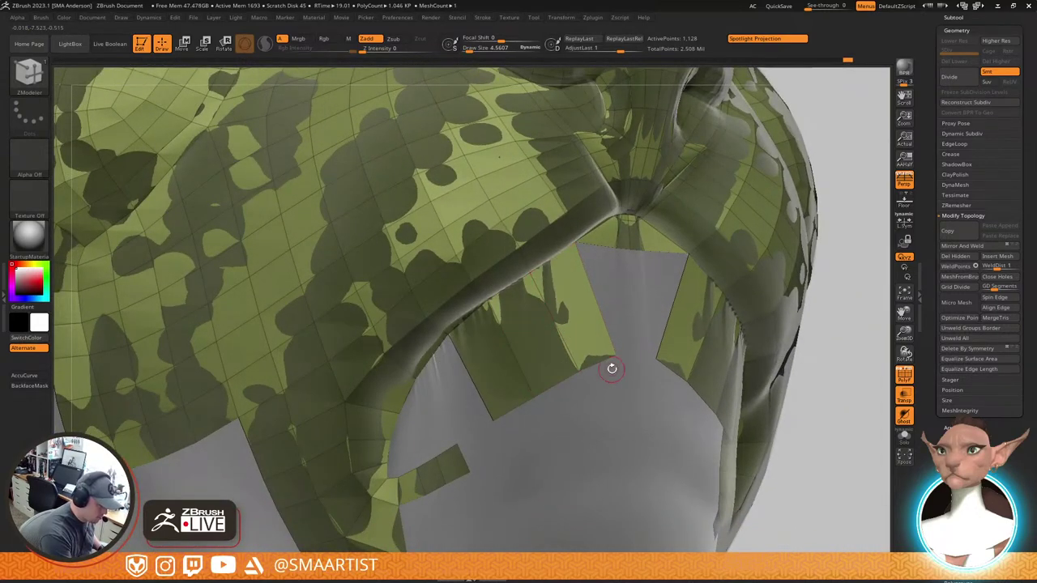
pyautogui.moveTo(611, 365); pyautogui.dragTo(659, 303, button='right')
# Extrude the inner edges to the centre line and weld the points to close the gap behind the upper lip
pyautogui.moveTo(679, 245); pyautogui.dragTo(666, 347)
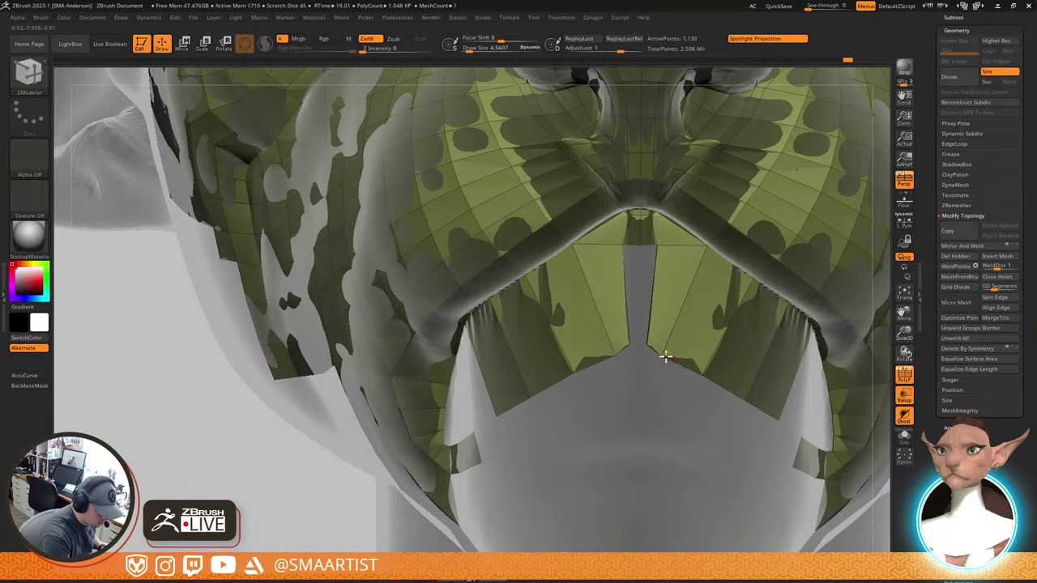
pyautogui.moveTo(694, 370); pyautogui.dragTo(661, 354)
pyautogui.moveTo(658, 299); pyautogui.dragTo(643, 297)
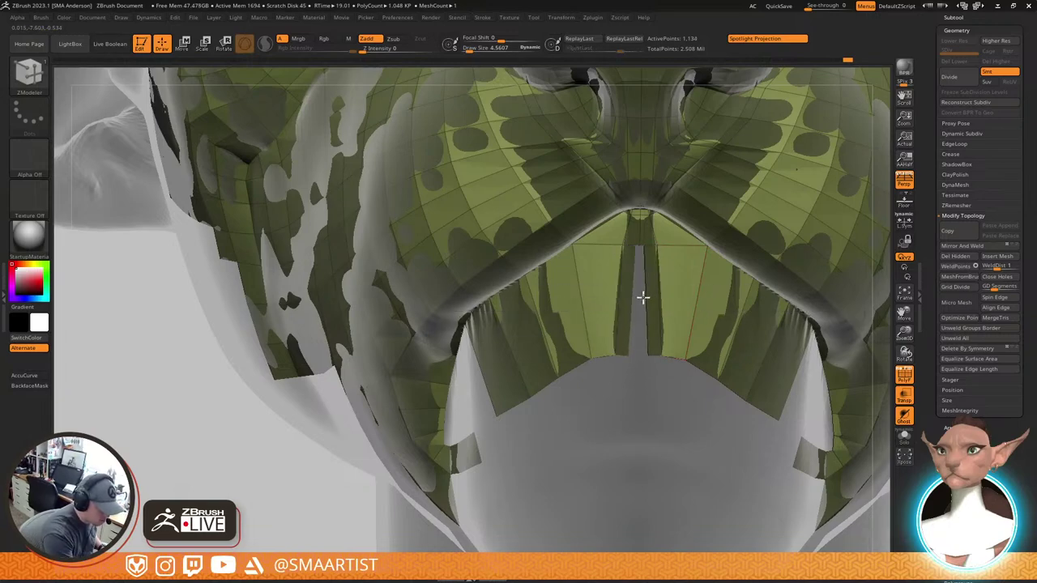
pyautogui.click(639, 354)
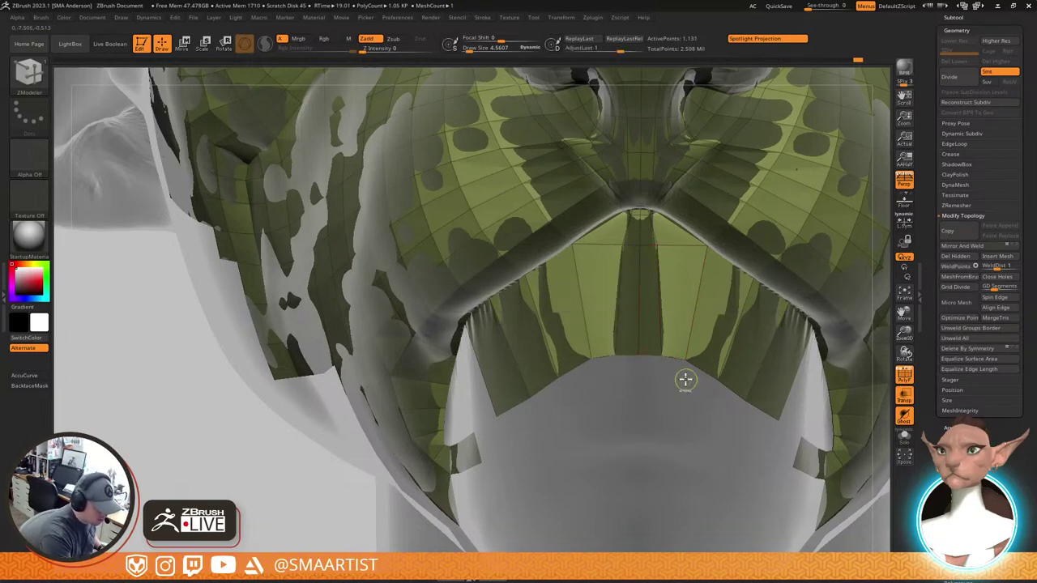
# Extrude a polygon from the small strip at the mouth corner, weld it to the lip edge, and check the subdivided surface
pyautogui.keyDown('ctrl'); pyautogui.moveTo(686, 379); pyautogui.dragTo(672, 277, button='right'); pyautogui.keyUp('ctrl')
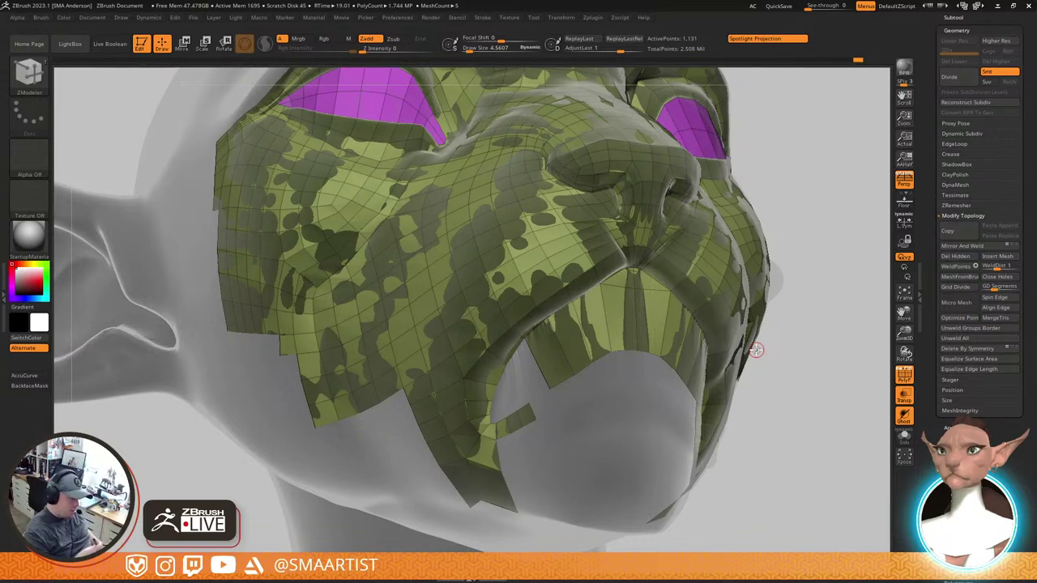
pyautogui.moveTo(597, 382); pyautogui.dragTo(538, 462, button='right')
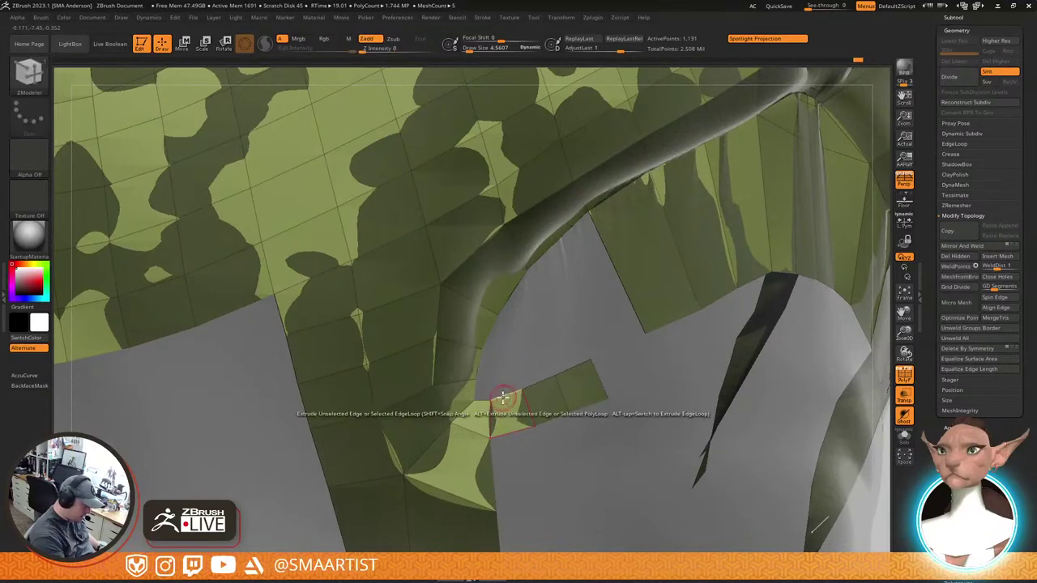
pyautogui.moveTo(509, 368); pyautogui.dragTo(492, 357)
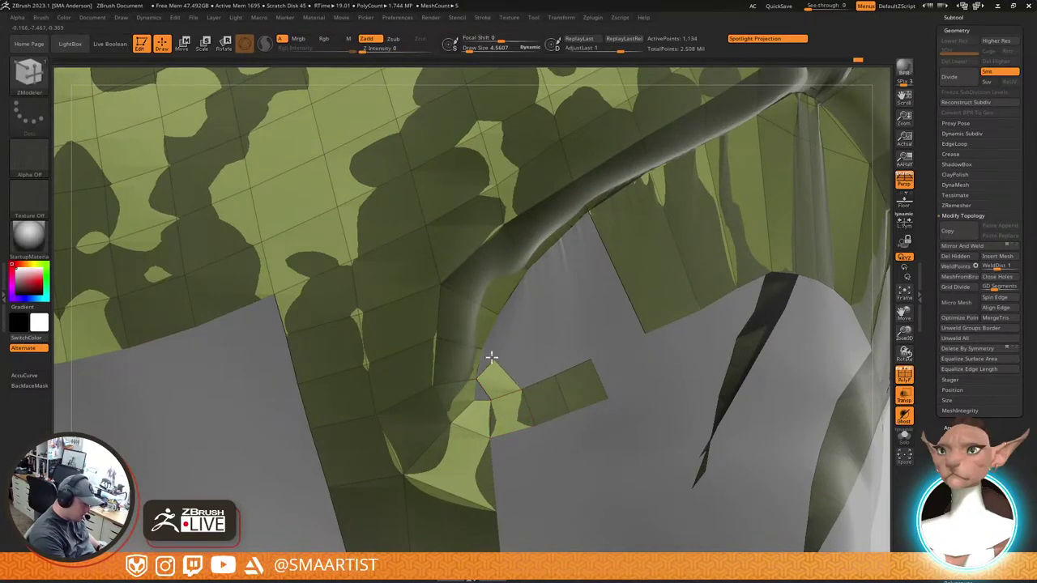
pyautogui.press('d')
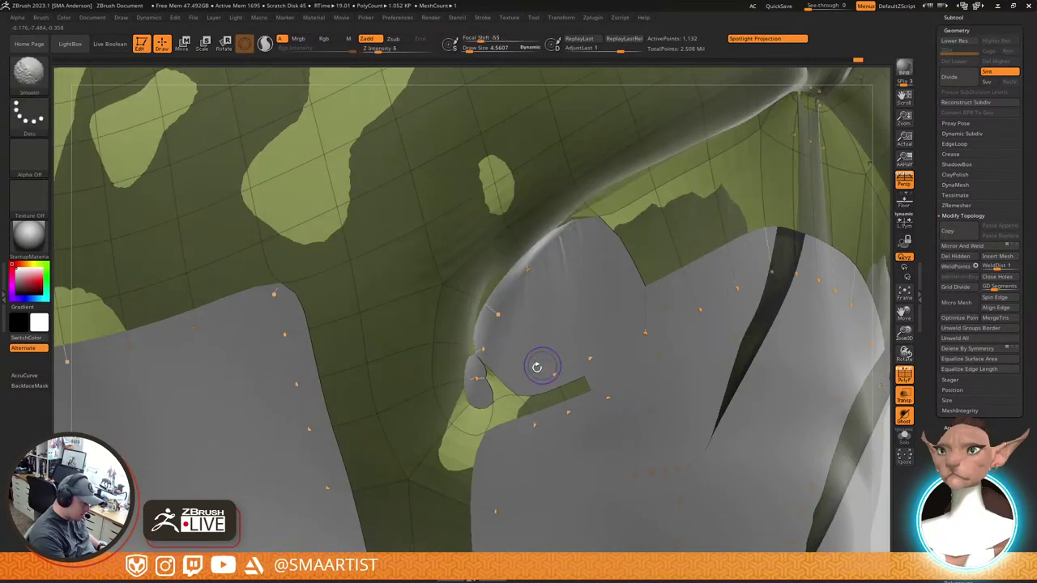
pyautogui.hotkey('shift', 'd')
pyautogui.press('d')
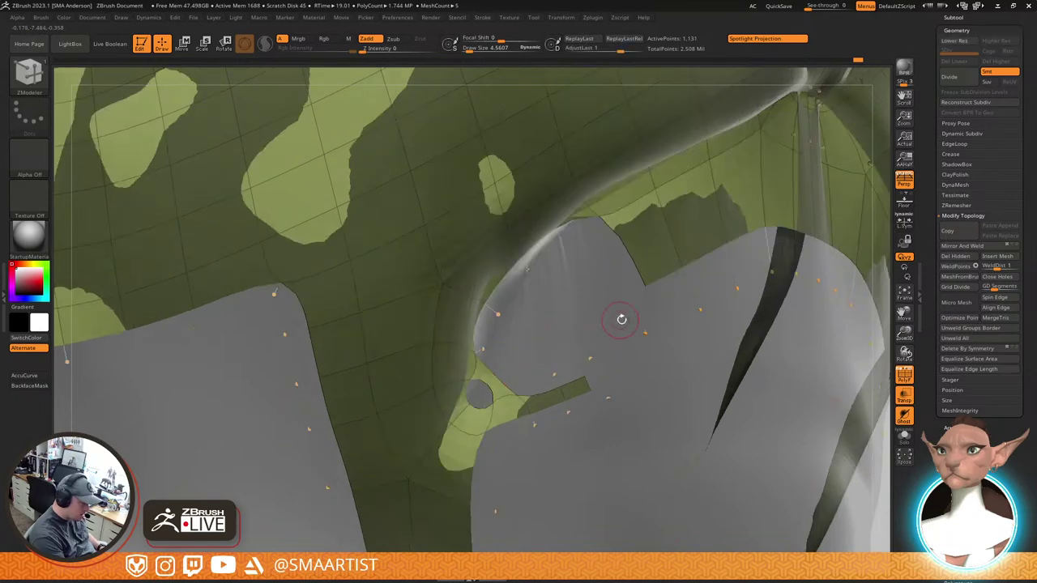
pyautogui.hotkey('shift', 'd')
# Extrude the corner strip's remaining upper edges to the lip edge, weld the matching points, and preview the smoothed result
pyautogui.moveTo(538, 383); pyautogui.dragTo(501, 316)
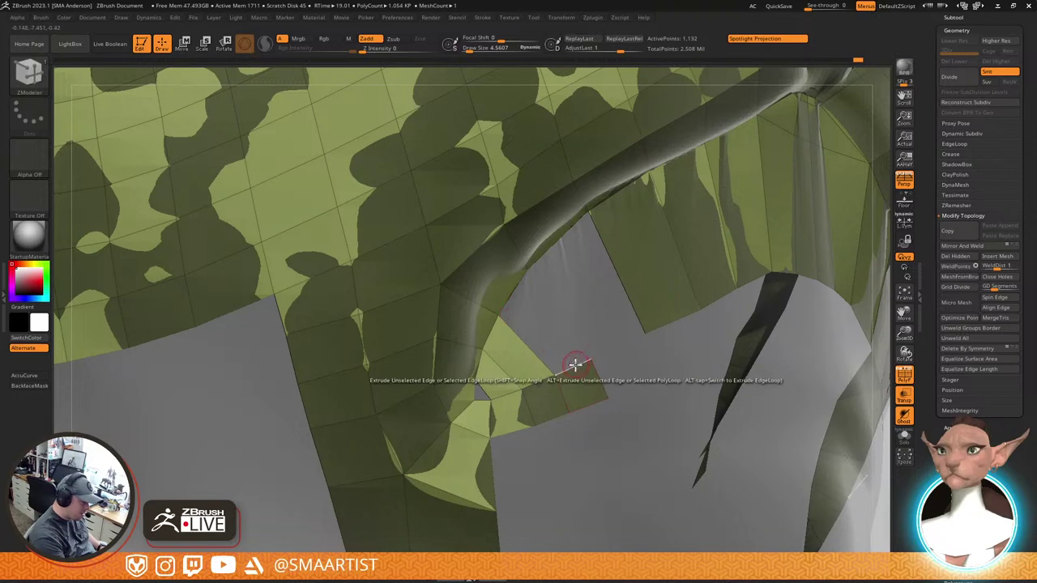
pyautogui.moveTo(576, 365); pyautogui.dragTo(529, 271)
pyautogui.click(500, 317)
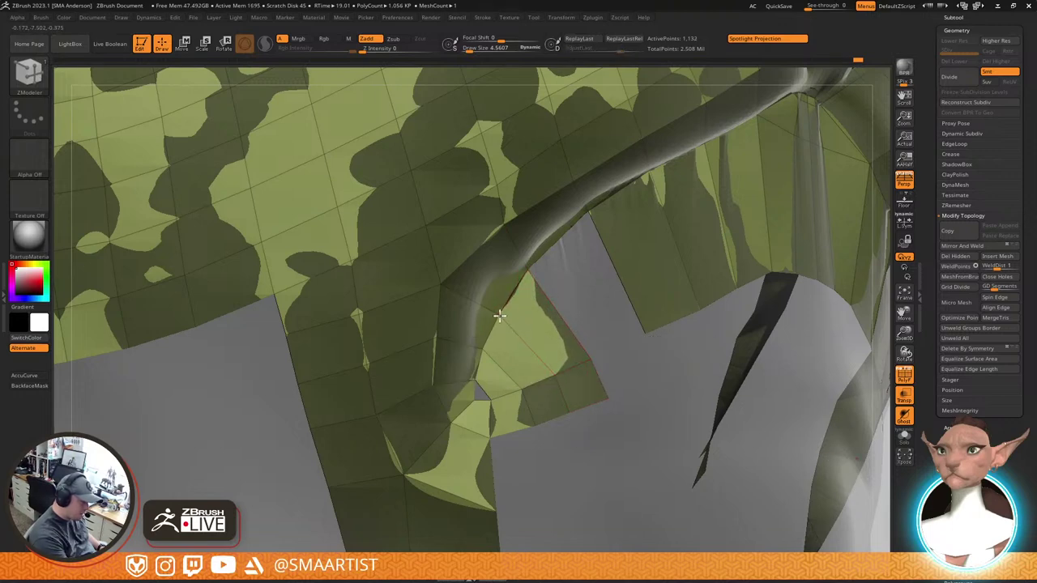
pyautogui.press('d')
pyautogui.moveTo(621, 290); pyautogui.dragTo(482, 349, button='right')
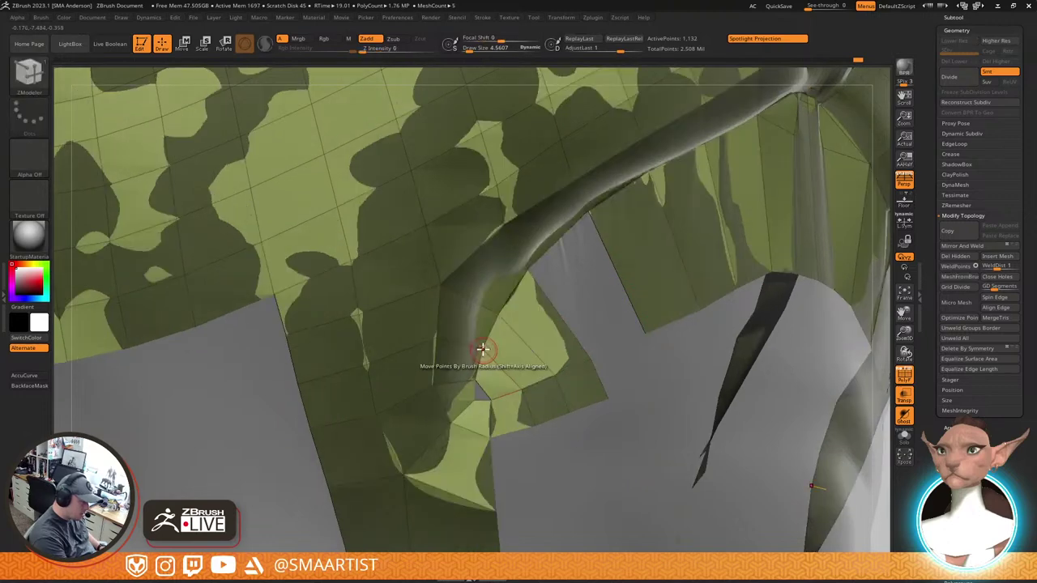
pyautogui.press('d')
pyautogui.hotkey('shift', 'd')
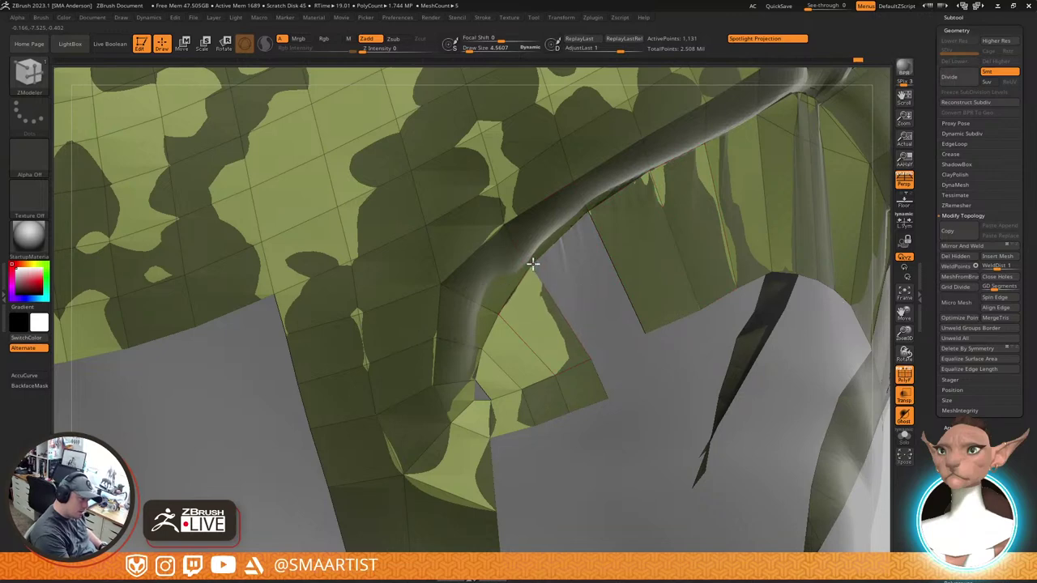
# Fill the gap between the mouth-corner polygons and the upper-lip side strip with a polygon snapped to the neighbouring points
pyautogui.moveTo(556, 297); pyautogui.dragTo(586, 230)
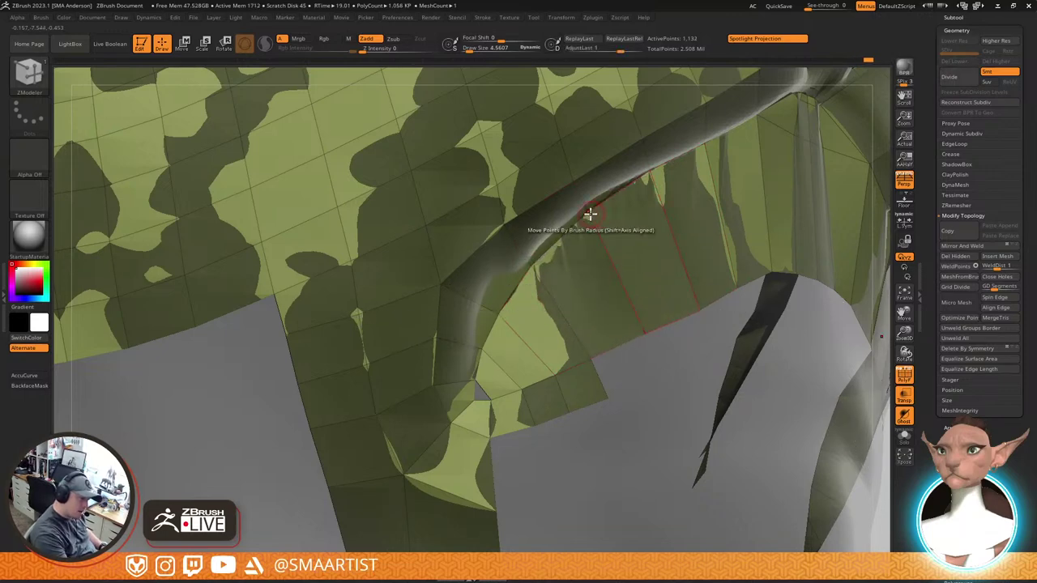
pyautogui.moveTo(662, 290); pyautogui.dragTo(669, 369, button='right')
pyautogui.moveTo(668, 369); pyautogui.dragTo(646, 313)
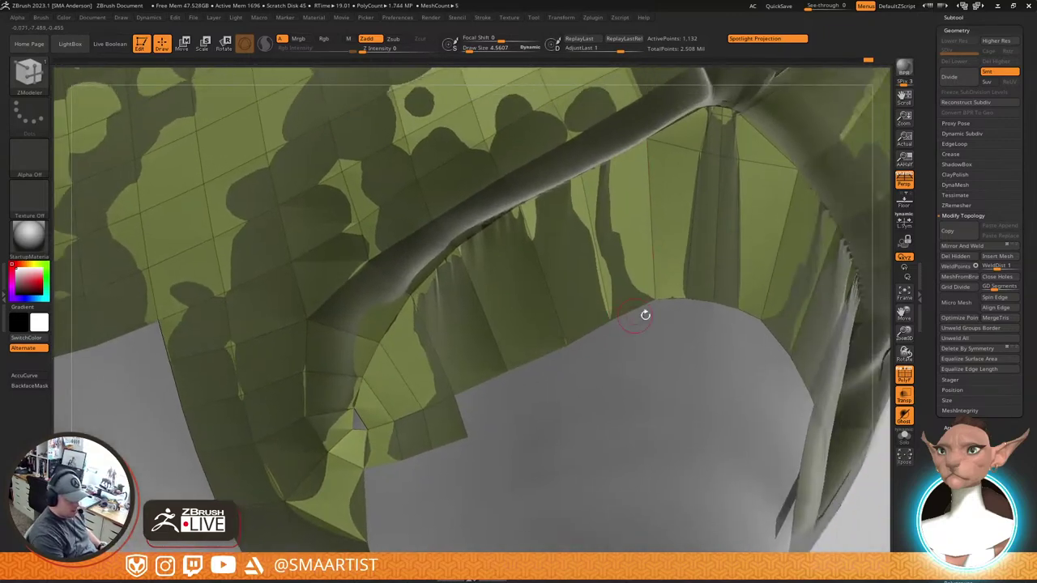
# Extrude a new row of polygons from the lower edge of the central upper-lip section, and mirror and weld the mesh
pyautogui.moveTo(748, 280); pyautogui.dragTo(669, 352)
pyautogui.moveTo(669, 353); pyautogui.dragTo(677, 318, button='right')
pyautogui.moveTo(681, 304); pyautogui.dragTo(667, 343)
pyautogui.moveTo(837, 297); pyautogui.dragTo(841, 270)
pyautogui.click(970, 246)
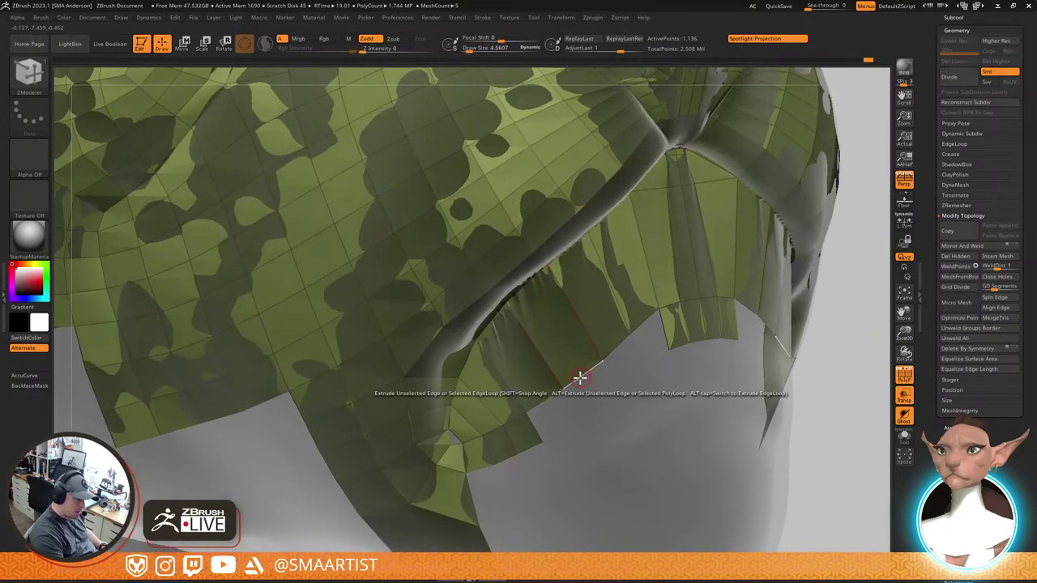
# Extrude polygons along the lower border from the mouth corner to the central row, completing the loop, and preview the subdivided surface
pyautogui.moveTo(580, 377); pyautogui.dragTo(580, 418)
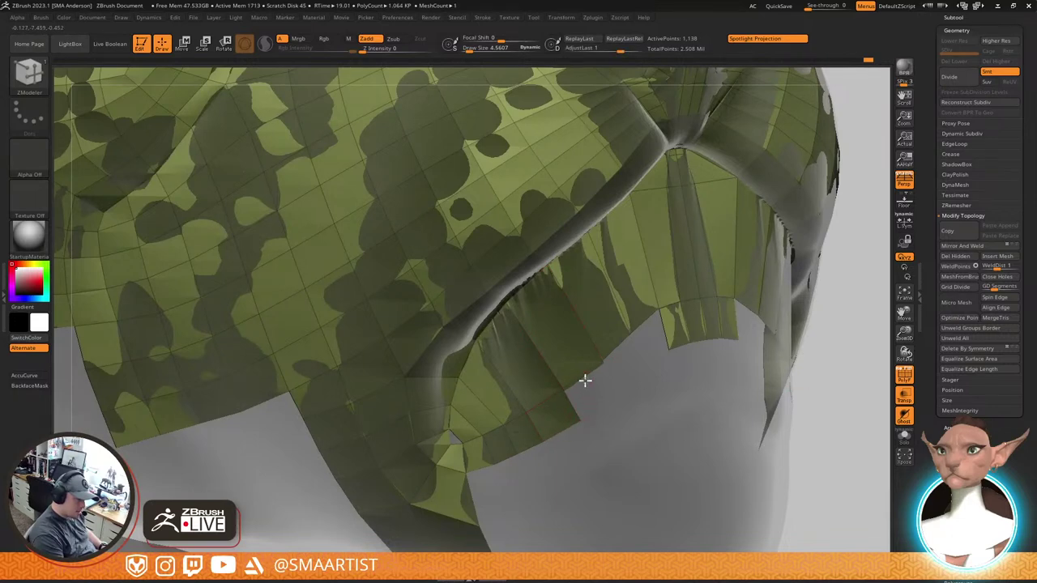
pyautogui.moveTo(585, 380); pyautogui.dragTo(598, 410)
pyautogui.moveTo(624, 384); pyautogui.dragTo(645, 361, button='right')
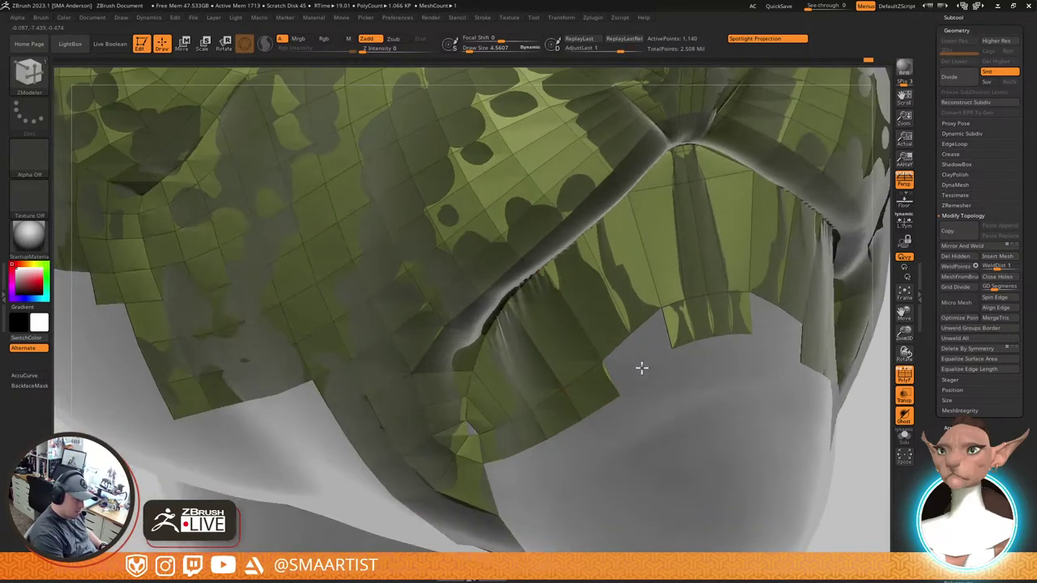
pyautogui.moveTo(619, 351); pyautogui.dragTo(634, 385)
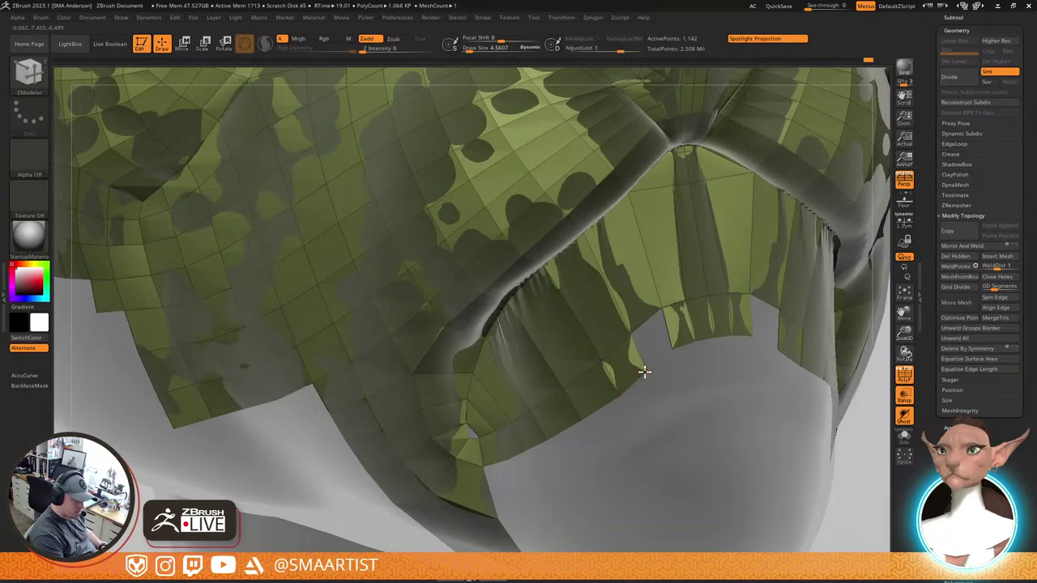
pyautogui.moveTo(649, 325); pyautogui.dragTo(659, 360)
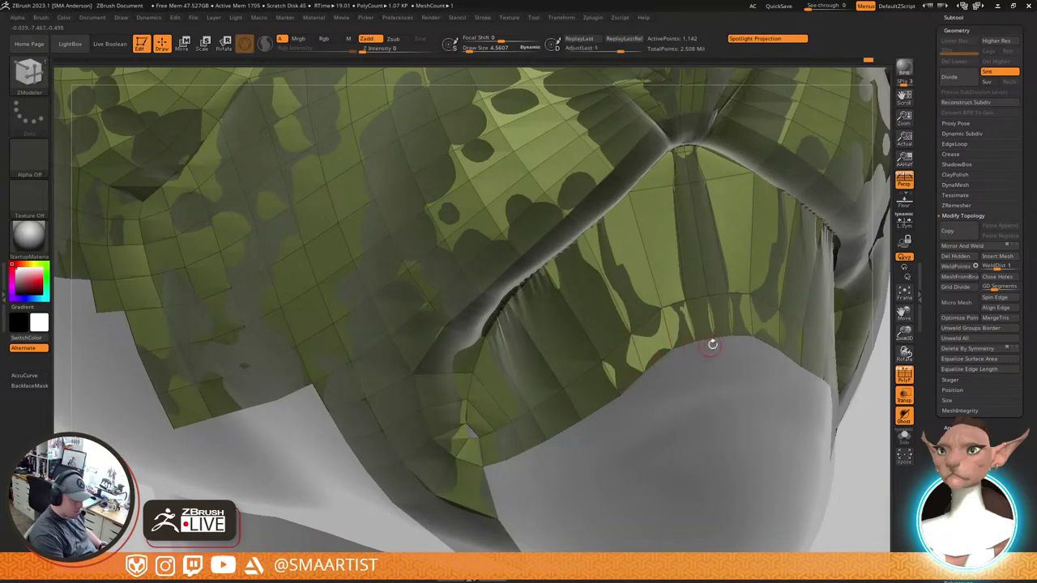
pyautogui.press('d')
pyautogui.hotkey('shift', 'd')
# Insert an edge loop through the inner upper-lip mesh, reduce the draw size to about 1.22, and close the small gap at the mouth corner
pyautogui.moveTo(573, 420)
pyautogui.mouseDown(button='right')
pyautogui.moveTo(542, 407)
pyautogui.moveTo(655, 312)
pyautogui.moveTo(721, 285)
pyautogui.moveTo(724, 266)
pyautogui.moveTo(636, 336)
pyautogui.mouseUp(button='right')
pyautogui.press('space')
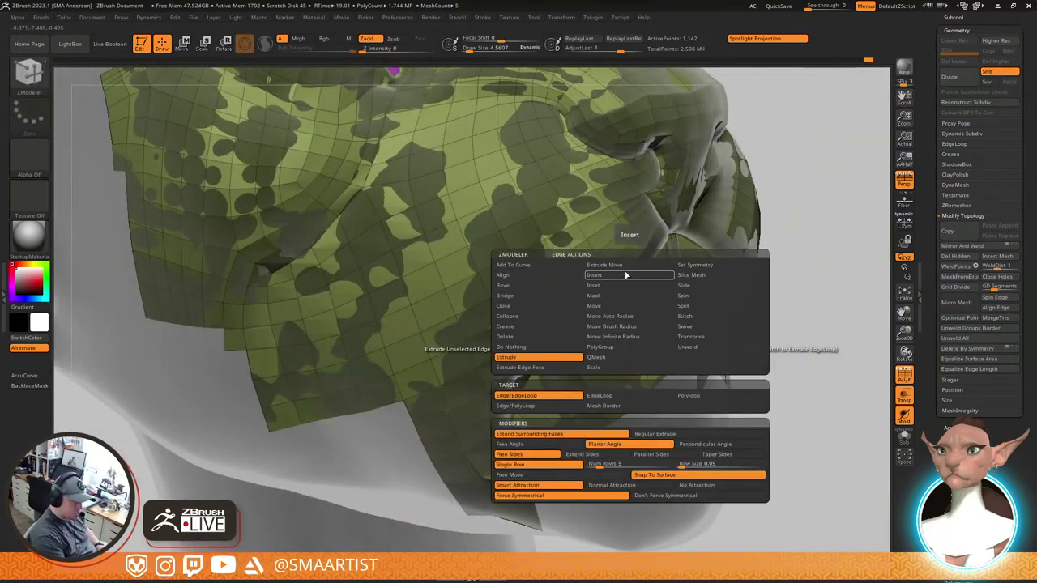
pyautogui.click(662, 276)
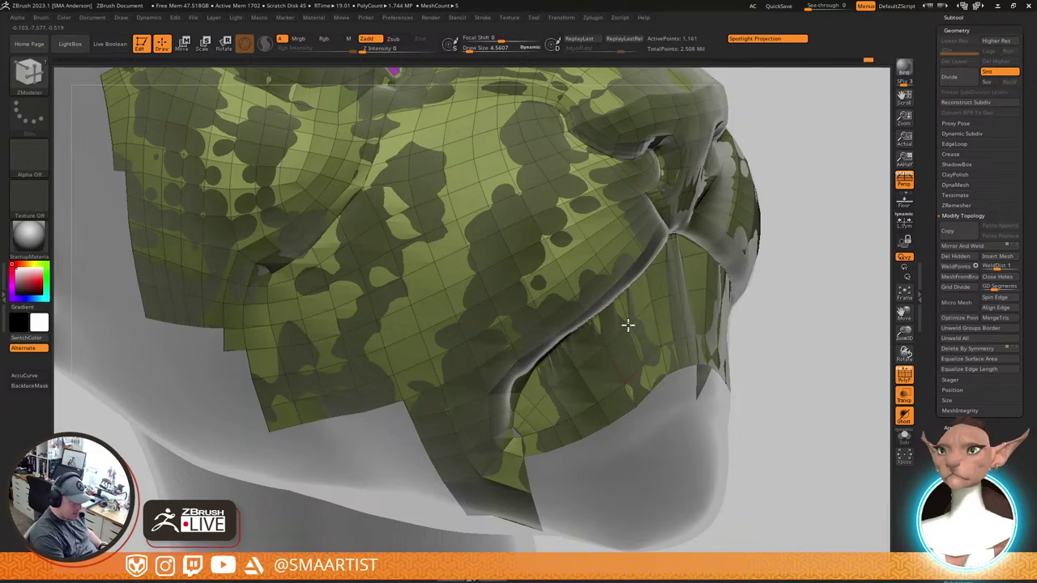
pyautogui.keyDown('ctrl'); pyautogui.moveTo(515, 428); pyautogui.dragTo(551, 510, button='right'); pyautogui.keyUp('ctrl')
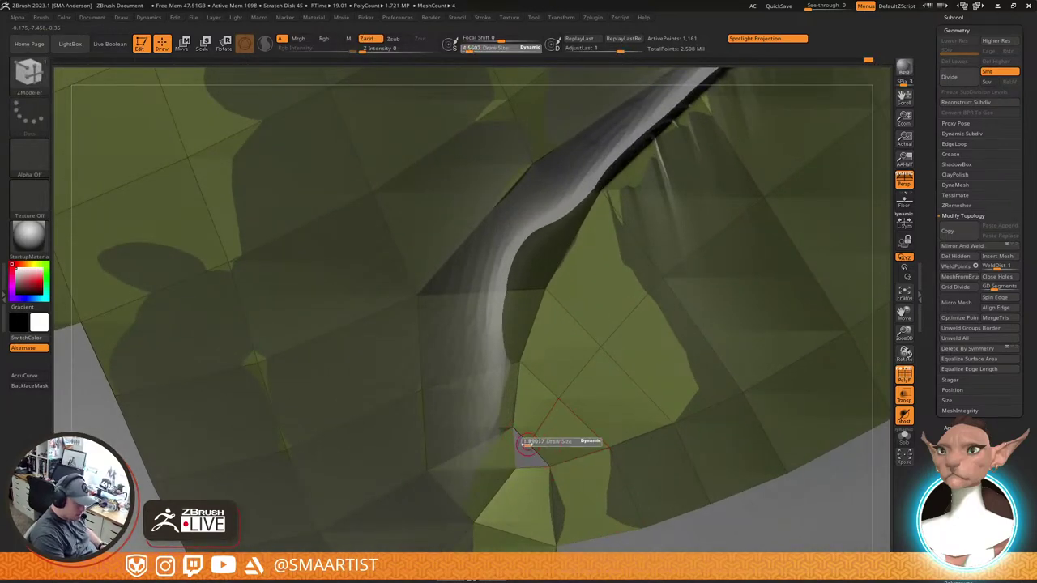
pyautogui.moveTo(529, 442); pyautogui.dragTo(519, 468)
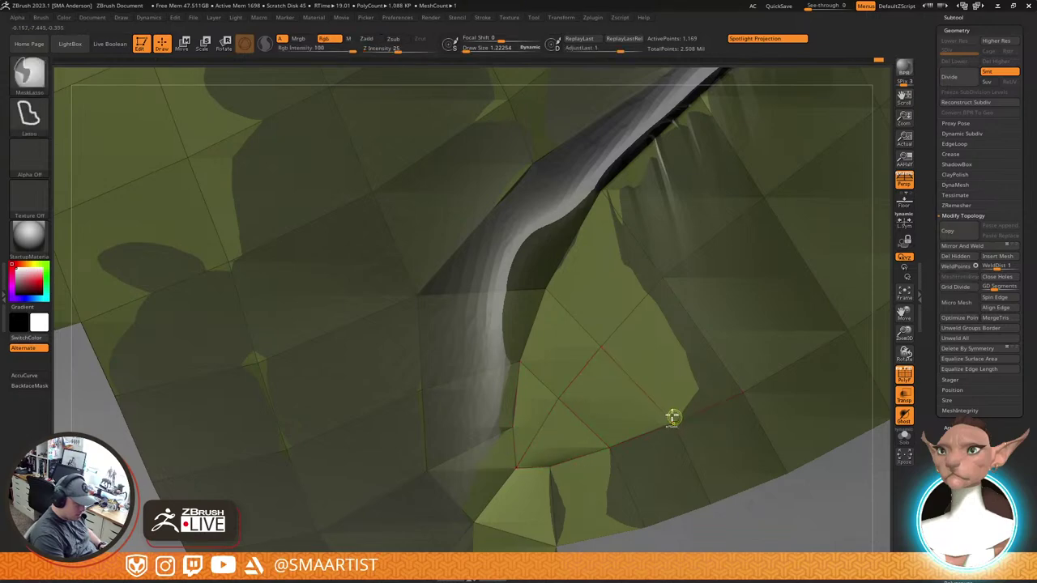
# Hide the inner upper-lip polygons from the centre to the mouth corner, and invert the visibility to isolate them
pyautogui.moveTo(672, 416)
pyautogui.keyDown('ctrl'); pyautogui.mouseDown(button='right')
pyautogui.moveTo(722, 338)
pyautogui.moveTo(801, 267)
pyautogui.moveTo(828, 270)
pyautogui.moveTo(673, 340)
pyautogui.moveTo(706, 284)
pyautogui.moveTo(699, 307)
pyautogui.moveTo(623, 392)
pyautogui.moveTo(644, 322)
pyautogui.mouseUp(button='right'); pyautogui.keyUp('ctrl')
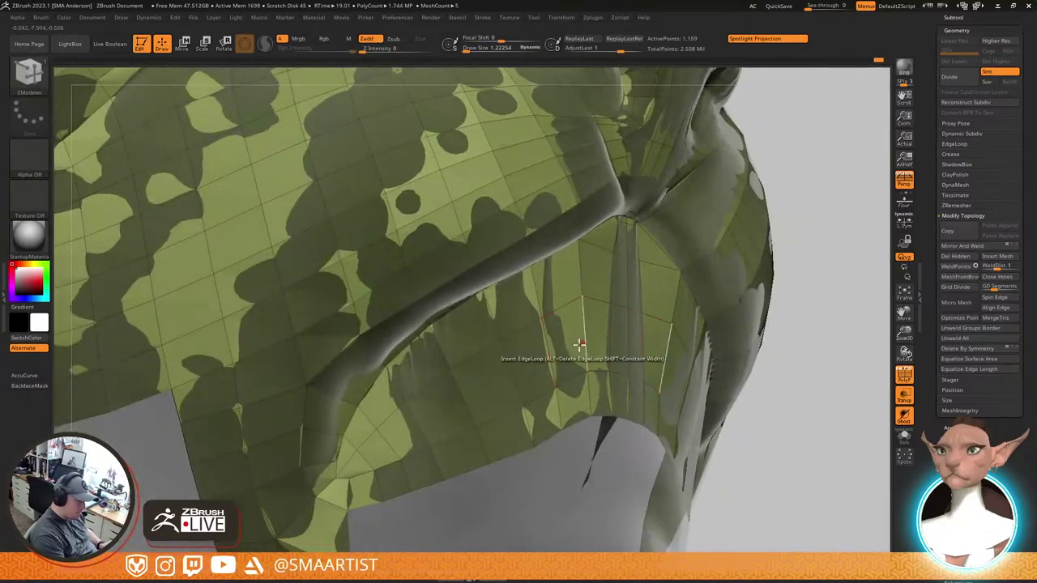
pyautogui.keyDown('shift'); pyautogui.moveTo(574, 340); pyautogui.dragTo(565, 358, button='right'); pyautogui.keyUp('shift')
pyautogui.hotkey('ctrl', 'shift')
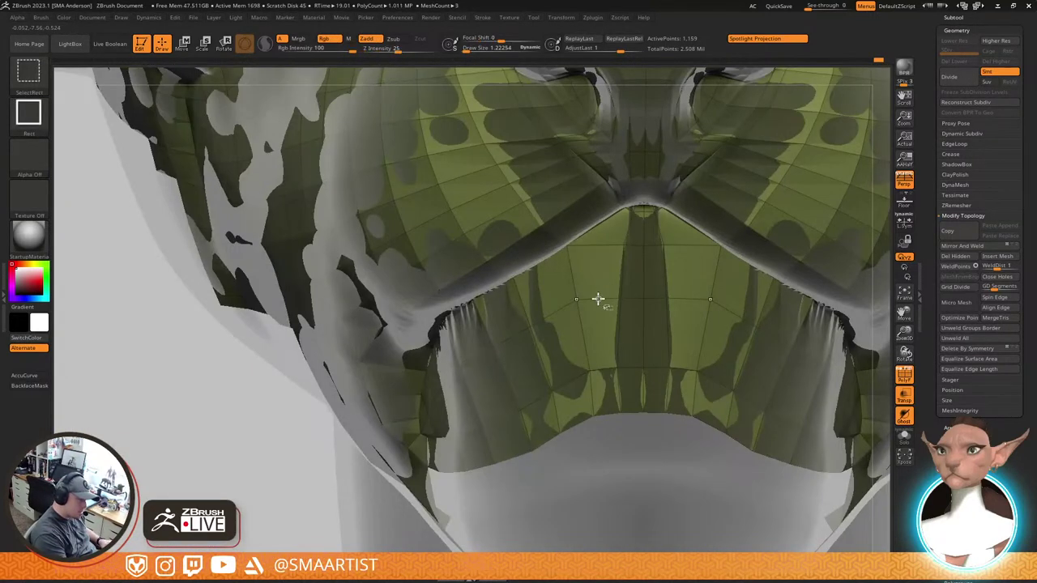
pyautogui.keyDown('ctrl'); pyautogui.keyDown('alt'); pyautogui.keyDown('shift'); pyautogui.moveTo(623, 274); pyautogui.dragTo(571, 328); pyautogui.keyUp('shift'); pyautogui.keyUp('alt'); pyautogui.keyUp('ctrl')
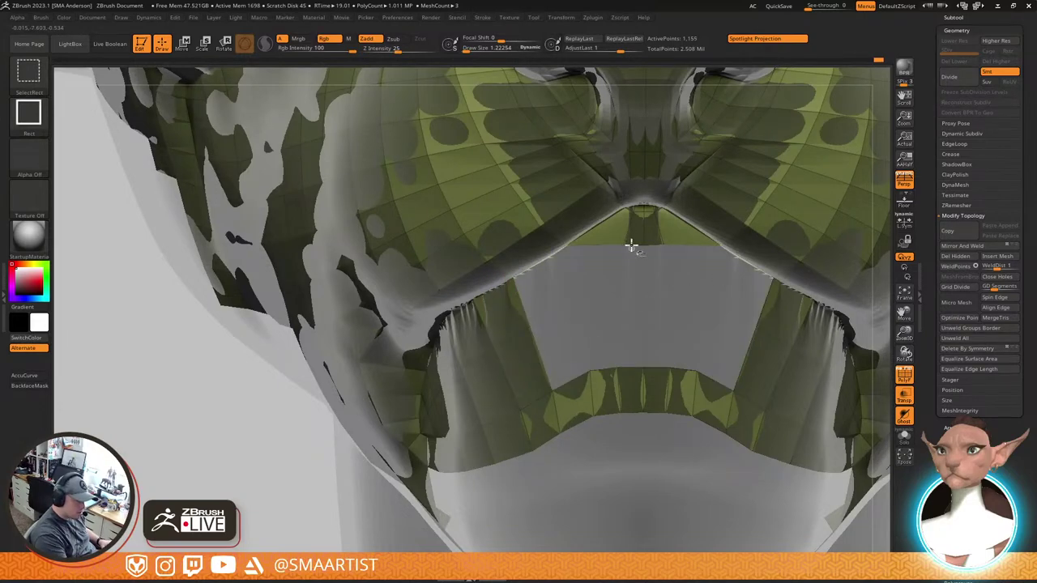
pyautogui.moveTo(634, 248)
pyautogui.keyDown('ctrl'); pyautogui.mouseDown(button='right')
pyautogui.moveTo(667, 322)
pyautogui.moveTo(673, 270)
pyautogui.moveTo(670, 288)
pyautogui.mouseUp(button='right'); pyautogui.keyUp('ctrl')
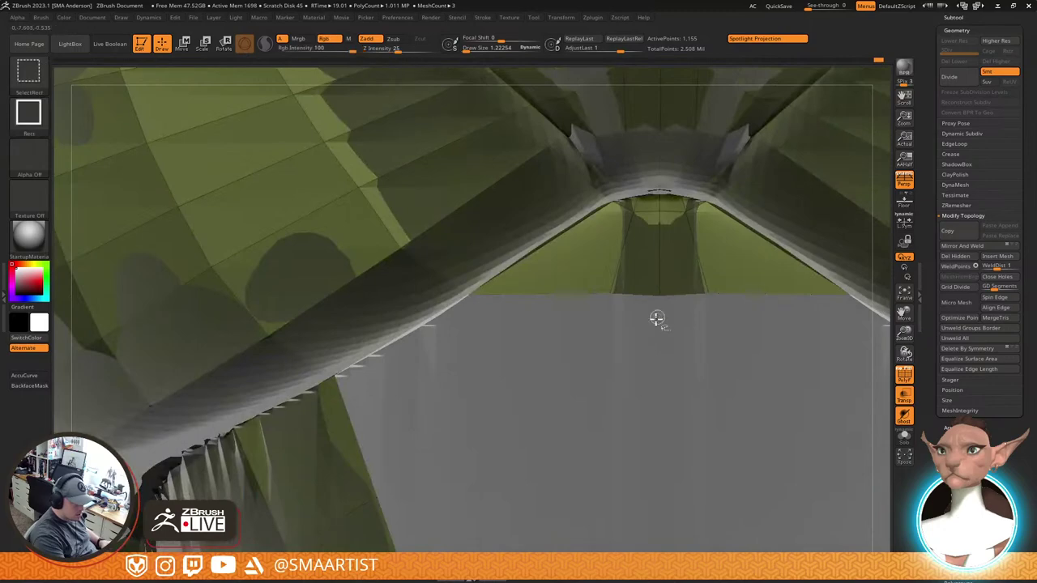
pyautogui.keyDown('ctrl'); pyautogui.keyDown('alt'); pyautogui.keyDown('shift'); pyautogui.moveTo(686, 316); pyautogui.dragTo(621, 213); pyautogui.keyUp('shift'); pyautogui.keyUp('alt'); pyautogui.keyUp('ctrl')
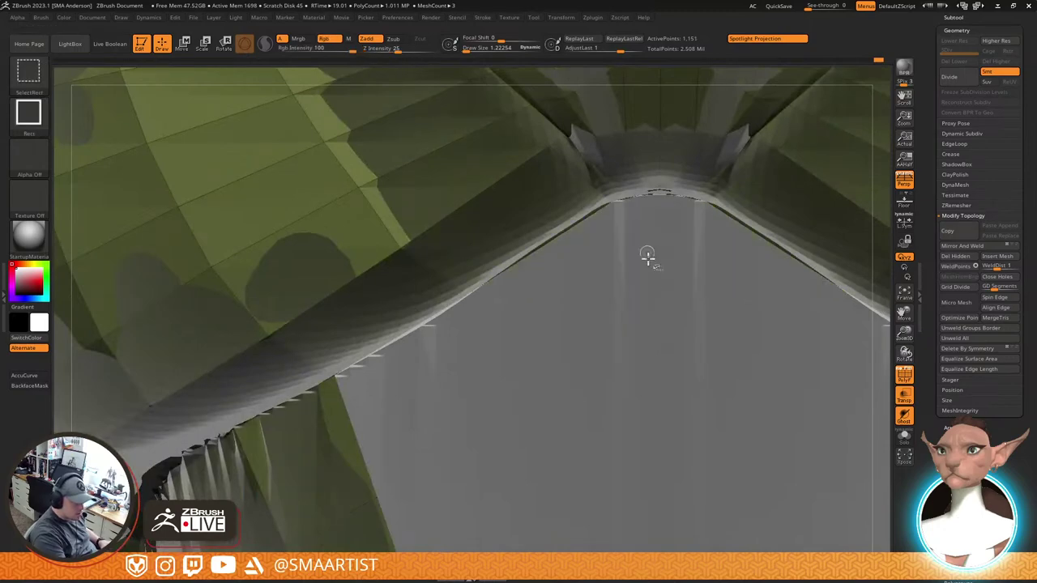
pyautogui.moveTo(637, 354)
pyautogui.mouseDown(button='right')
pyautogui.moveTo(564, 297)
pyautogui.moveTo(607, 250)
pyautogui.moveTo(609, 259)
pyautogui.mouseUp(button='right')
pyautogui.hotkey('ctrl', 'shift')
pyautogui.keyDown('ctrl'); pyautogui.keyDown('alt'); pyautogui.keyDown('shift'); pyautogui.moveTo(641, 259); pyautogui.dragTo(594, 292); pyautogui.keyUp('shift'); pyautogui.keyUp('alt'); pyautogui.keyUp('ctrl')
pyautogui.keyDown('ctrl'); pyautogui.keyDown('alt'); pyautogui.keyDown('shift'); pyautogui.moveTo(523, 318); pyautogui.dragTo(504, 343); pyautogui.keyUp('shift'); pyautogui.keyUp('alt'); pyautogui.keyUp('ctrl')
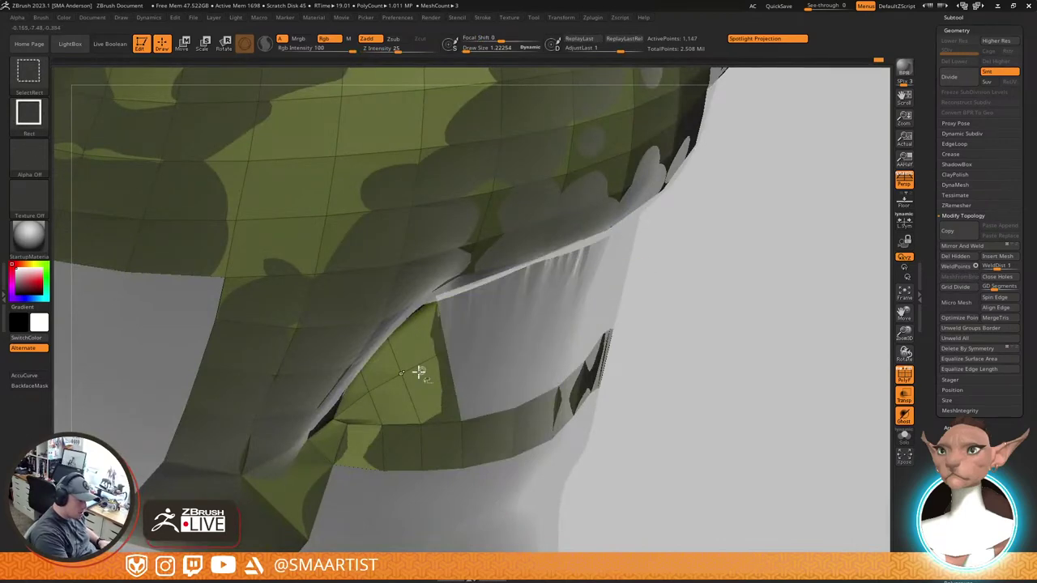
pyautogui.keyDown('ctrl'); pyautogui.keyDown('alt'); pyautogui.keyDown('shift'); pyautogui.moveTo(407, 362); pyautogui.dragTo(363, 397); pyautogui.keyUp('shift'); pyautogui.keyUp('alt'); pyautogui.keyUp('ctrl')
pyautogui.keyDown('ctrl'); pyautogui.keyDown('shift'); pyautogui.moveTo(740, 373); pyautogui.dragTo(755, 390); pyautogui.keyUp('shift'); pyautogui.keyUp('ctrl')
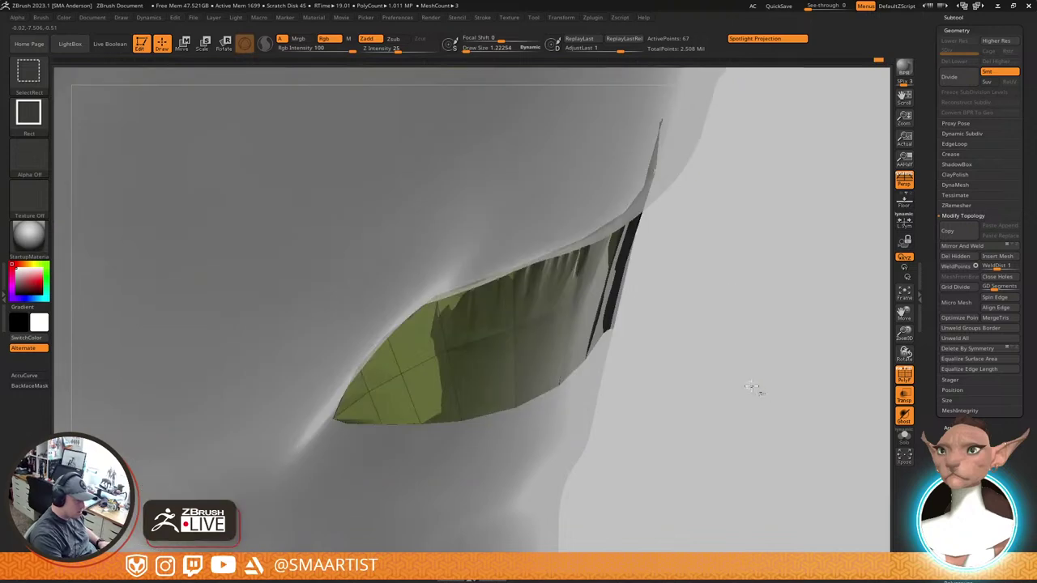
pyautogui.keyDown('ctrl'); pyautogui.moveTo(755, 390); pyautogui.dragTo(695, 251, button='right'); pyautogui.keyUp('ctrl')
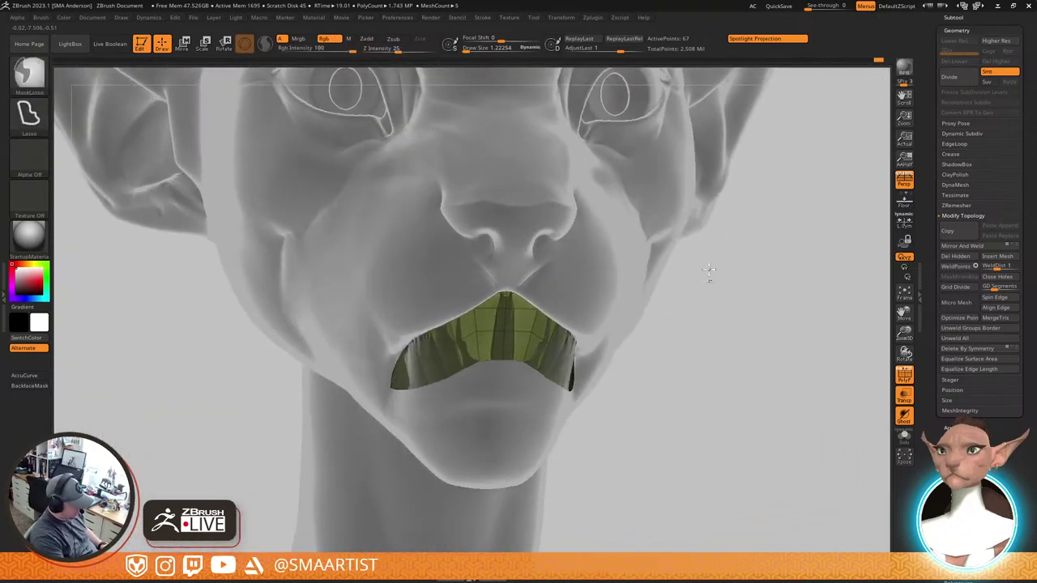
# Assign the isolated inner-lip polygons to a new polygroup, unhide the whole mesh, and solo the topology subtool
pyautogui.hotkey('ctrl', 'w')
pyautogui.keyDown('ctrl'); pyautogui.keyDown('shift'); pyautogui.click(731, 324); pyautogui.keyUp('shift'); pyautogui.keyUp('ctrl')
pyautogui.moveTo(732, 324)
pyautogui.mouseDown(button='right')
pyautogui.moveTo(698, 342)
pyautogui.moveTo(703, 316)
pyautogui.moveTo(665, 295)
pyautogui.moveTo(700, 346)
pyautogui.moveTo(690, 330)
pyautogui.moveTo(701, 315)
pyautogui.moveTo(643, 319)
pyautogui.mouseUp(button='right')
pyautogui.hotkey('ctrl', 'shift', 's')
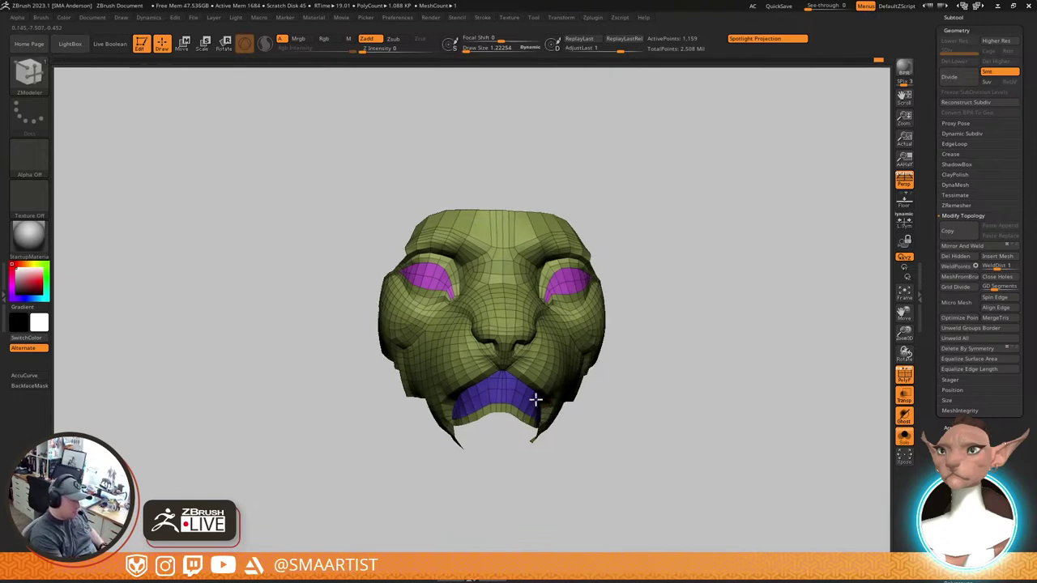
# Adjust and even out the polygon rows around the inner upper lip using the Move brush with a draw size of about 15.24
pyautogui.moveTo(535, 400); pyautogui.dragTo(535, 378, button='right')
pyautogui.keyDown('ctrl'); pyautogui.moveTo(535, 377); pyautogui.dragTo(551, 476, button='right'); pyautogui.keyUp('ctrl')
pyautogui.moveTo(510, 425)
pyautogui.keyDown('alt'); pyautogui.mouseDown(button='right')
pyautogui.moveTo(550, 373)
pyautogui.moveTo(588, 375)
pyautogui.moveTo(558, 424)
pyautogui.moveTo(576, 364)
pyautogui.moveTo(537, 335)
pyautogui.moveTo(598, 326)
pyautogui.moveTo(597, 405)
pyautogui.mouseUp(button='right'); pyautogui.keyUp('alt')
pyautogui.press('b')
pyautogui.press('m')
pyautogui.press('v')
pyautogui.press('s')
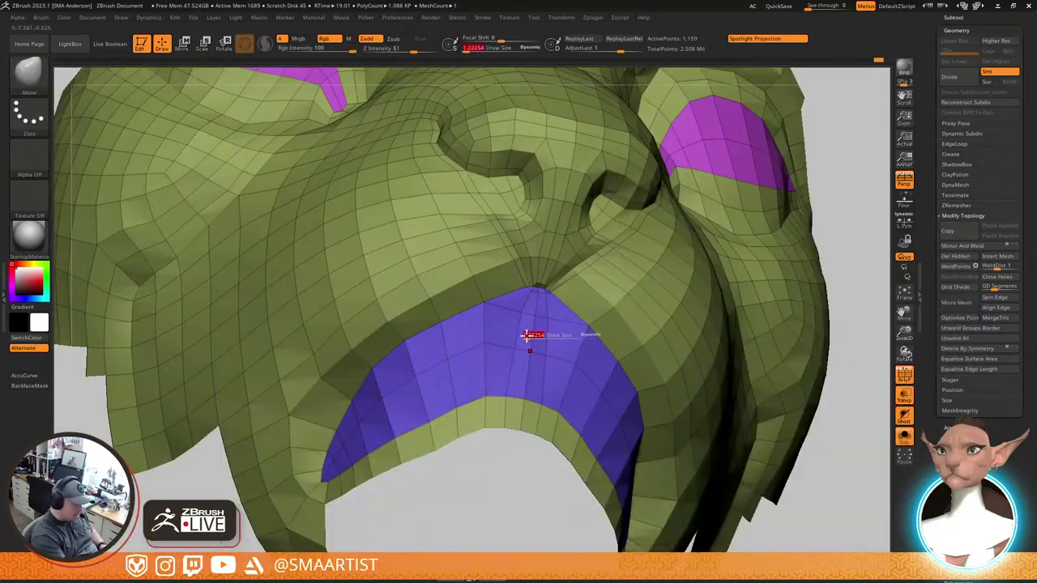
pyautogui.moveTo(528, 338); pyautogui.dragTo(536, 339)
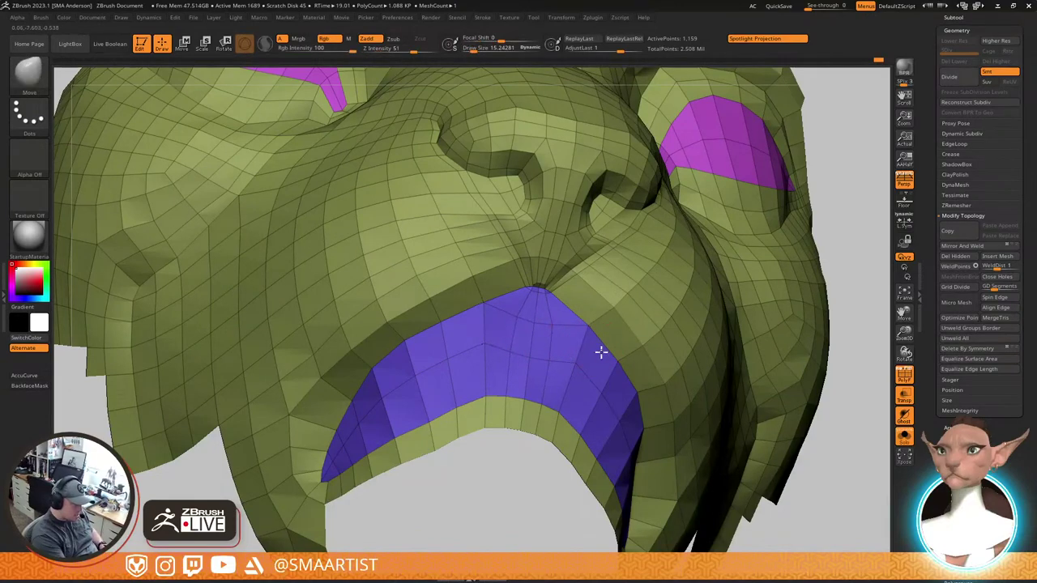
pyautogui.moveTo(599, 352); pyautogui.dragTo(591, 380, button='right')
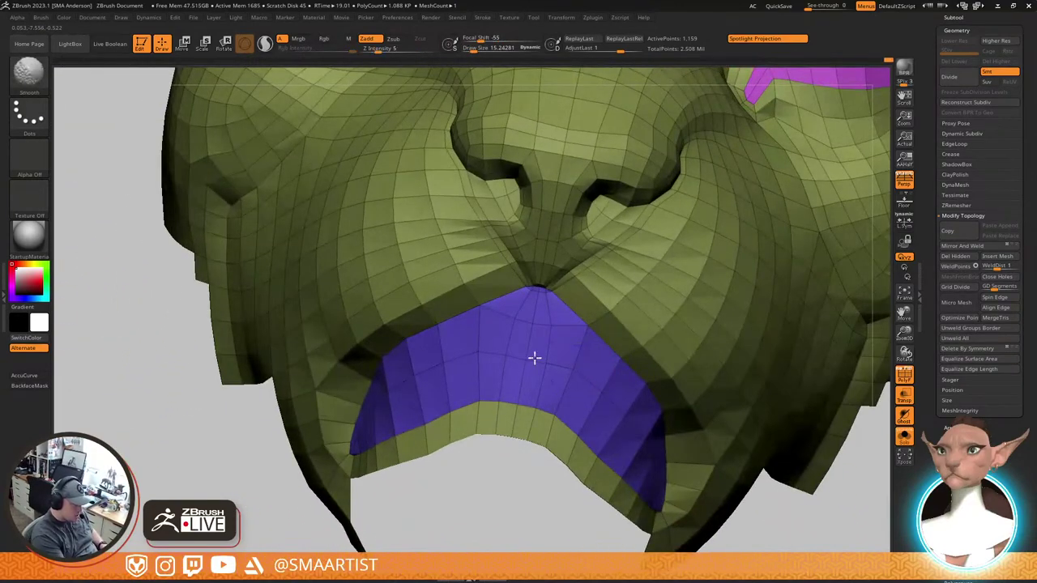
pyautogui.moveTo(525, 358)
pyautogui.mouseDown(button='right')
pyautogui.moveTo(507, 370)
pyautogui.moveTo(519, 382)
pyautogui.moveTo(514, 405)
pyautogui.mouseUp(button='right')
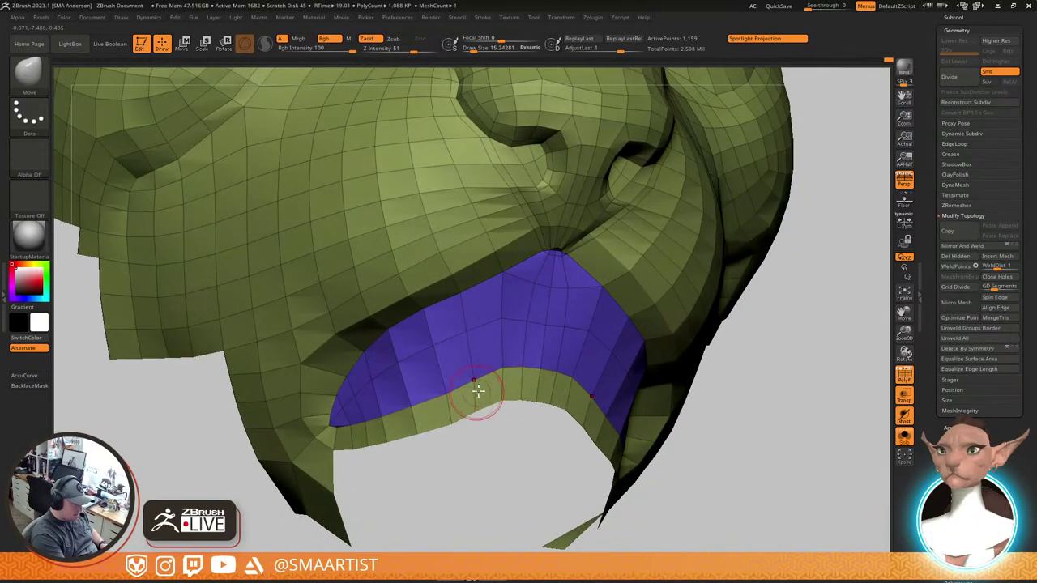
pyautogui.moveTo(475, 393); pyautogui.dragTo(505, 371)
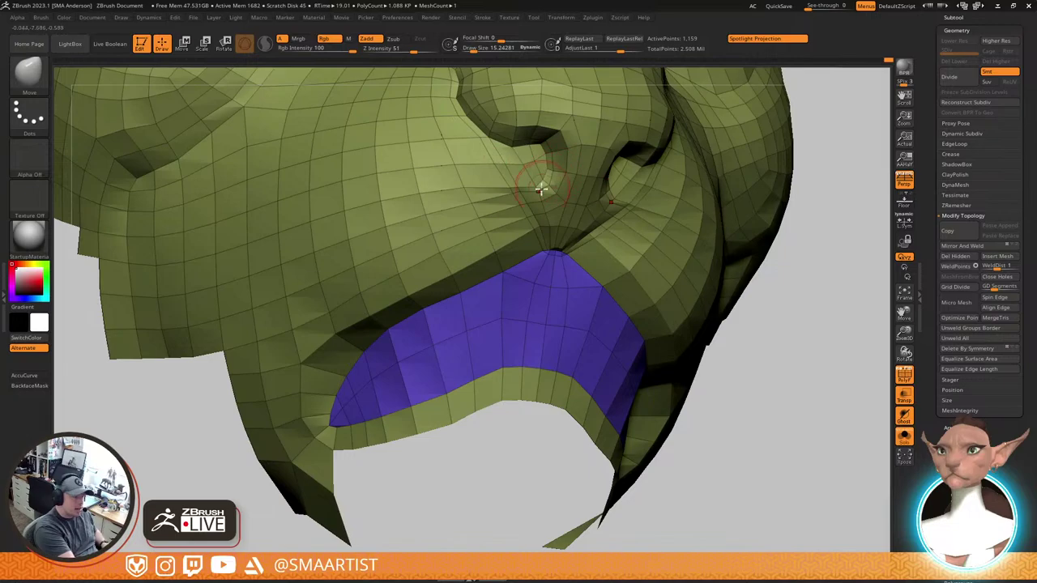
pyautogui.moveTo(542, 190); pyautogui.dragTo(680, 357, button='right')
pyautogui.moveTo(680, 357)
pyautogui.mouseDown(button='right')
pyautogui.moveTo(667, 346)
pyautogui.moveTo(685, 361)
pyautogui.mouseUp(button='right')
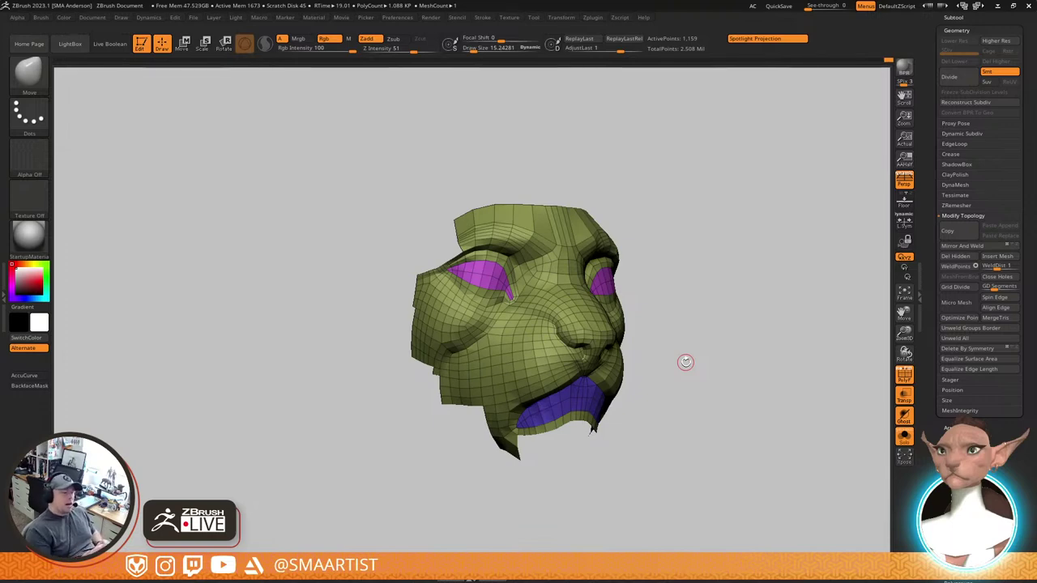
pyautogui.moveTo(695, 310)
pyautogui.mouseDown()
pyautogui.moveTo(664, 329)
pyautogui.moveTo(688, 319)
pyautogui.mouseUp()
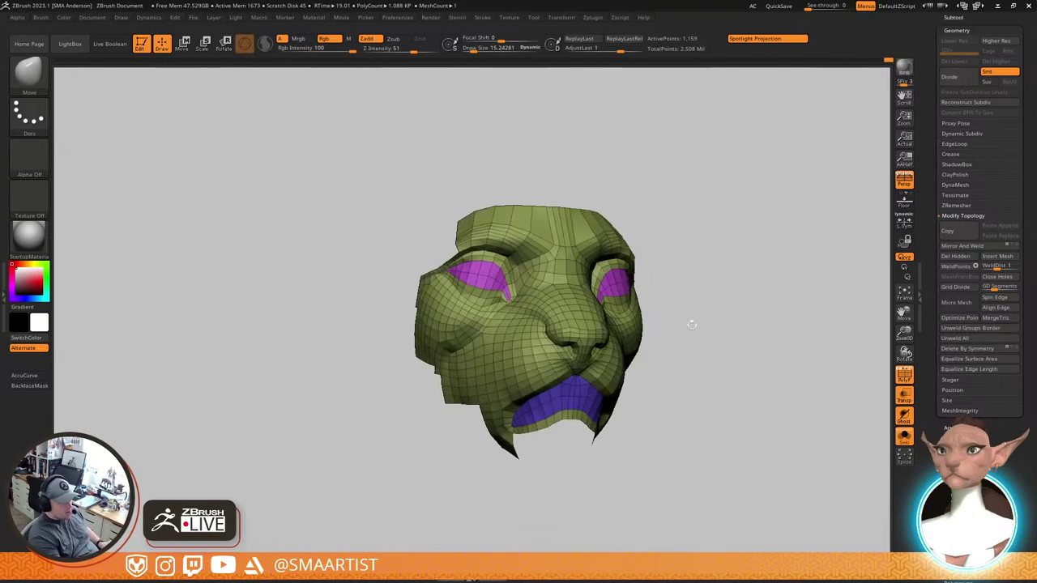
# Switch to the EyesGlass subtool, lower its subdivision level, and examine the polygon flow around the pole at the eye's centre
pyautogui.press('n')
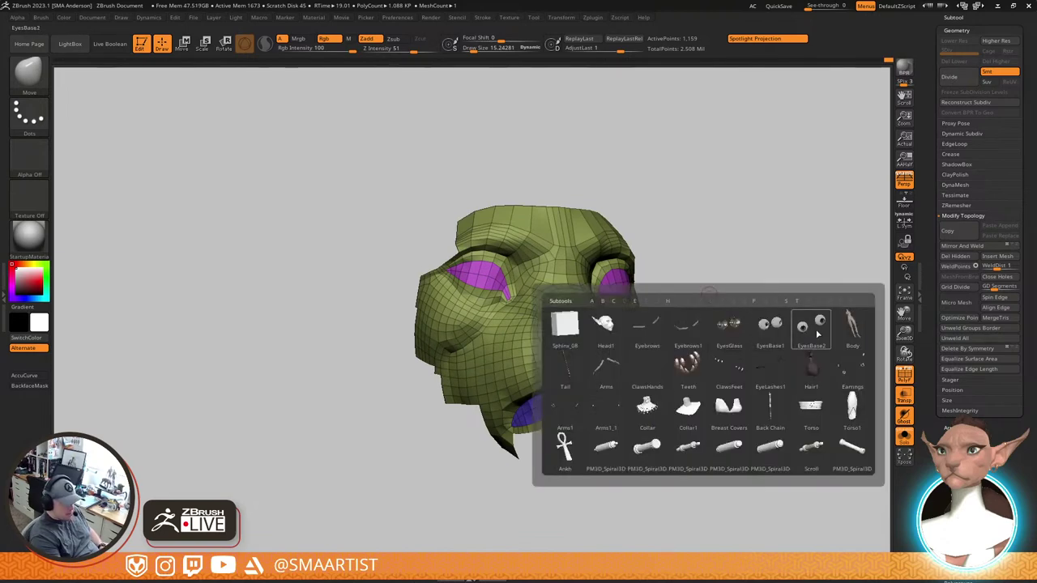
pyautogui.click(724, 328)
pyautogui.keyDown('ctrl'); pyautogui.moveTo(604, 289); pyautogui.dragTo(602, 498, button='right'); pyautogui.keyUp('ctrl')
pyautogui.keyDown('ctrl'); pyautogui.moveTo(484, 274); pyautogui.dragTo(533, 347, button='right'); pyautogui.keyUp('ctrl')
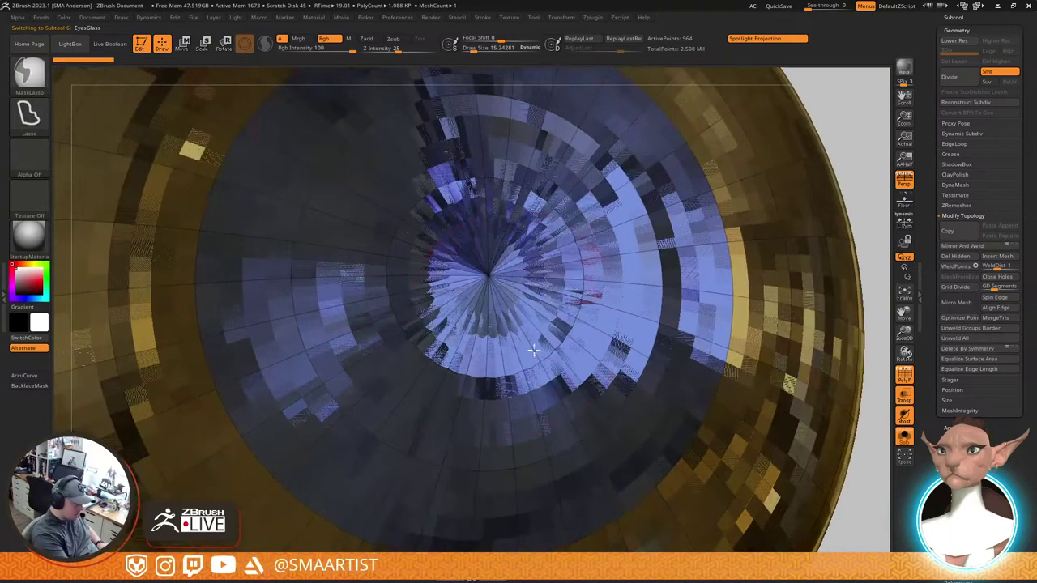
pyautogui.hotkey('shift', 'd')
pyautogui.hotkey('shift', 'd')
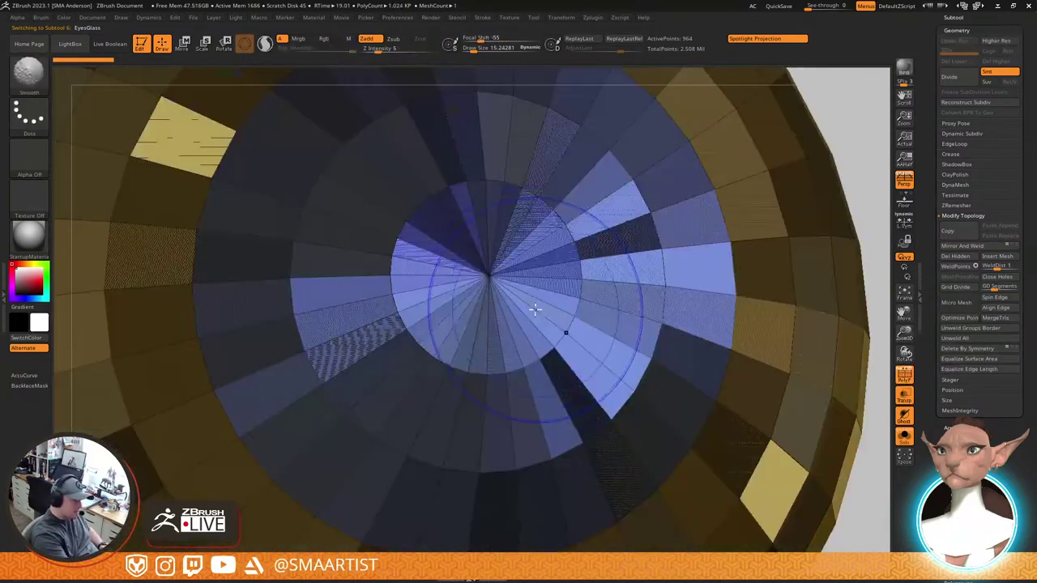
pyautogui.moveTo(537, 351)
pyautogui.mouseDown(button='right')
pyautogui.moveTo(562, 354)
pyautogui.moveTo(563, 364)
pyautogui.mouseUp(button='right')
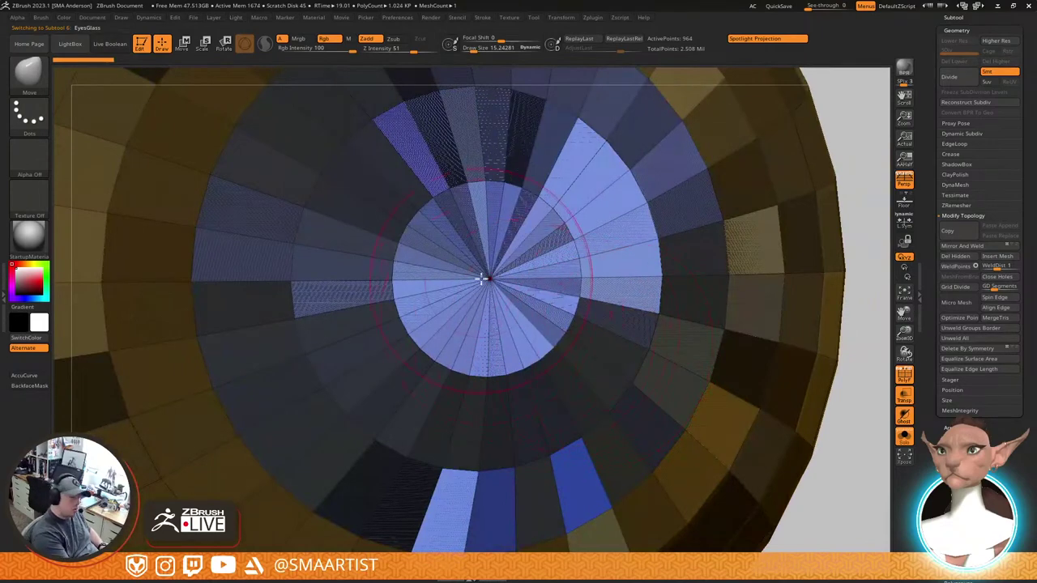
pyautogui.moveTo(699, 424)
pyautogui.keyDown('ctrl'); pyautogui.mouseDown(button='right')
pyautogui.moveTo(637, 280)
pyautogui.moveTo(608, 273)
pyautogui.mouseUp(button='right'); pyautogui.keyUp('ctrl')
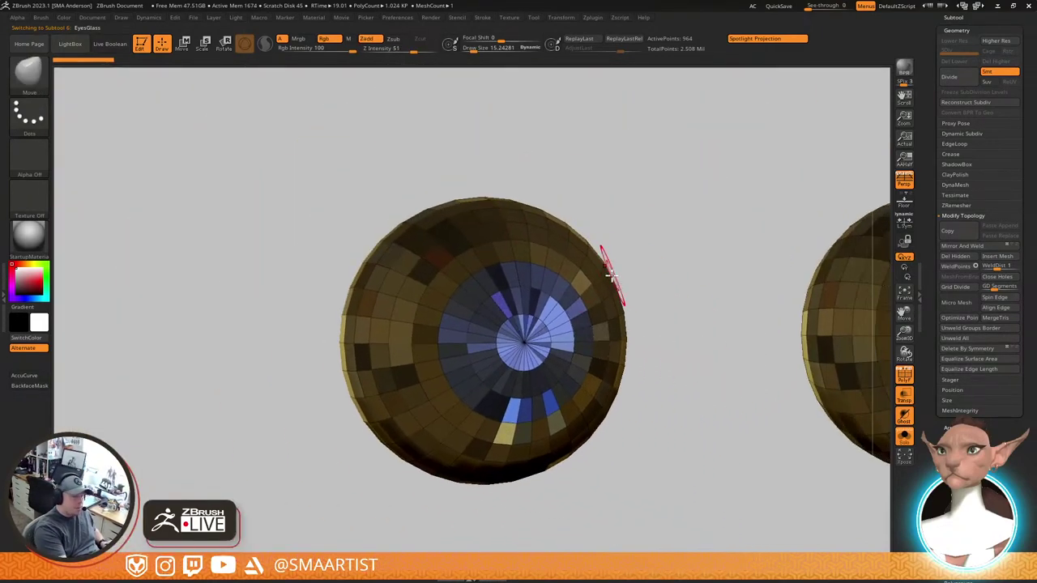
pyautogui.keyDown('ctrl'); pyautogui.moveTo(548, 301); pyautogui.dragTo(559, 334, button='right'); pyautogui.keyUp('ctrl')
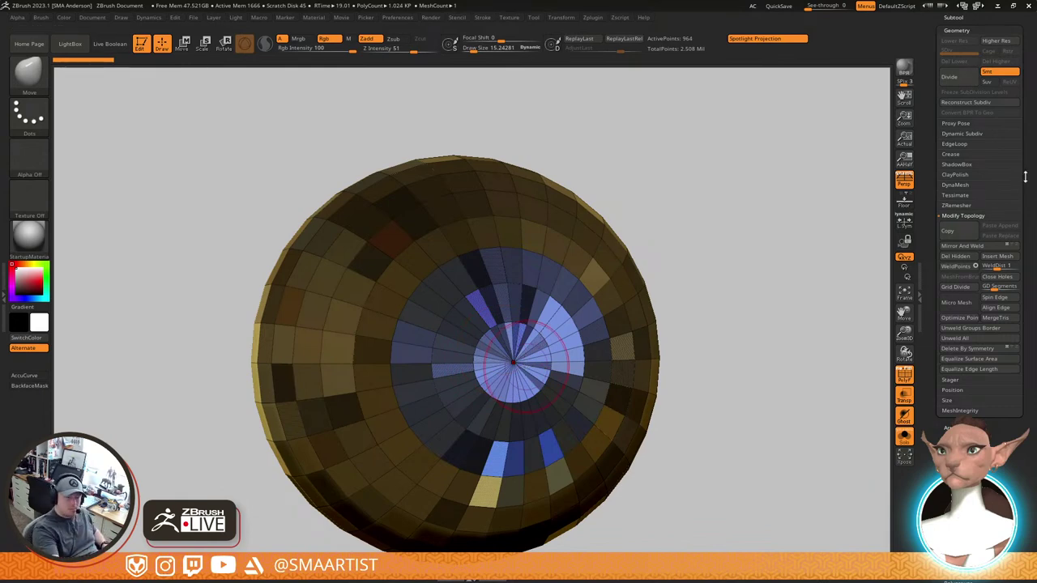
# Switch to the EyesBase2 subtool and examine its iris and pupil topology from several angles
pyautogui.moveTo(1026, 177); pyautogui.dragTo(1026, 274)
pyautogui.click(953, 195)
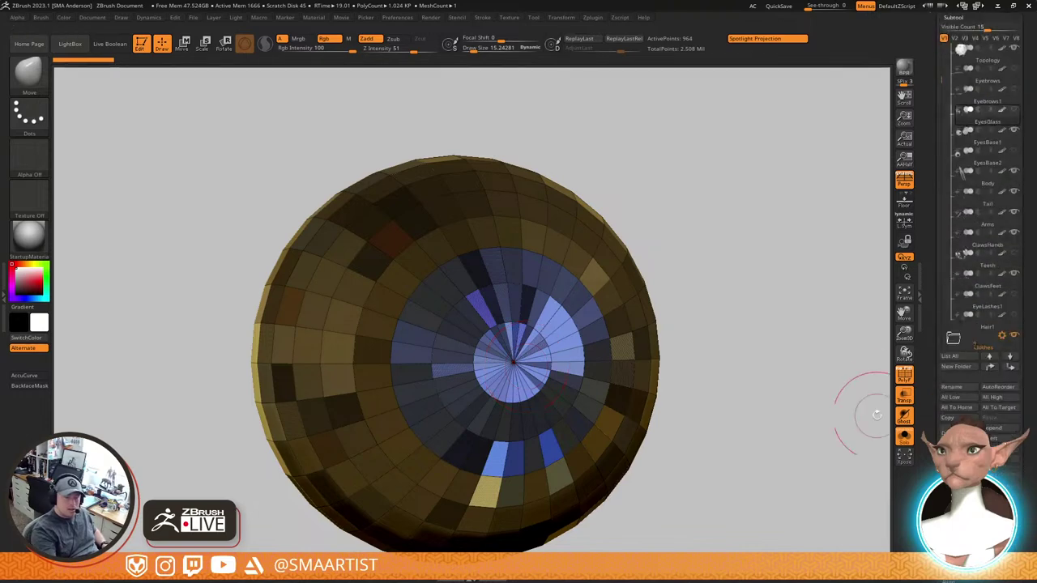
pyautogui.click(999, 164)
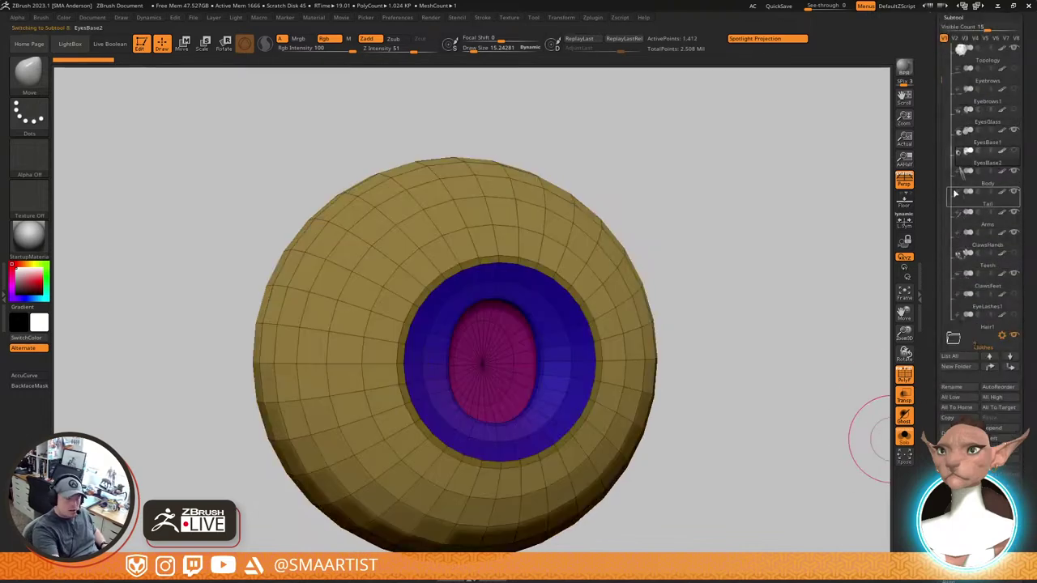
pyautogui.moveTo(621, 375)
pyautogui.mouseDown(button='right')
pyautogui.moveTo(581, 378)
pyautogui.moveTo(595, 373)
pyautogui.mouseUp(button='right')
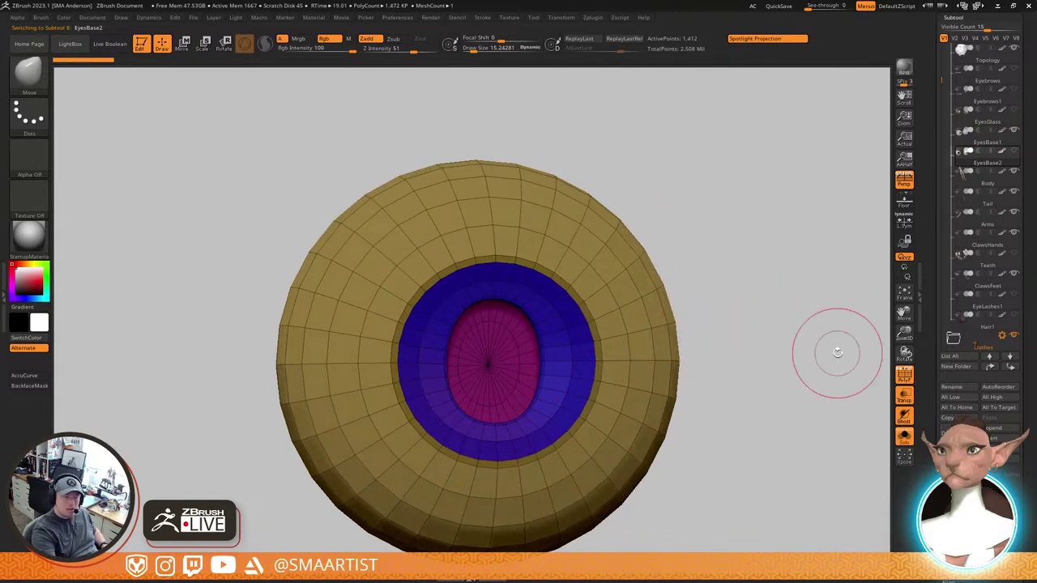
pyautogui.moveTo(563, 344)
pyautogui.mouseDown(button='right')
pyautogui.moveTo(586, 336)
pyautogui.moveTo(577, 338)
pyautogui.mouseUp(button='right')
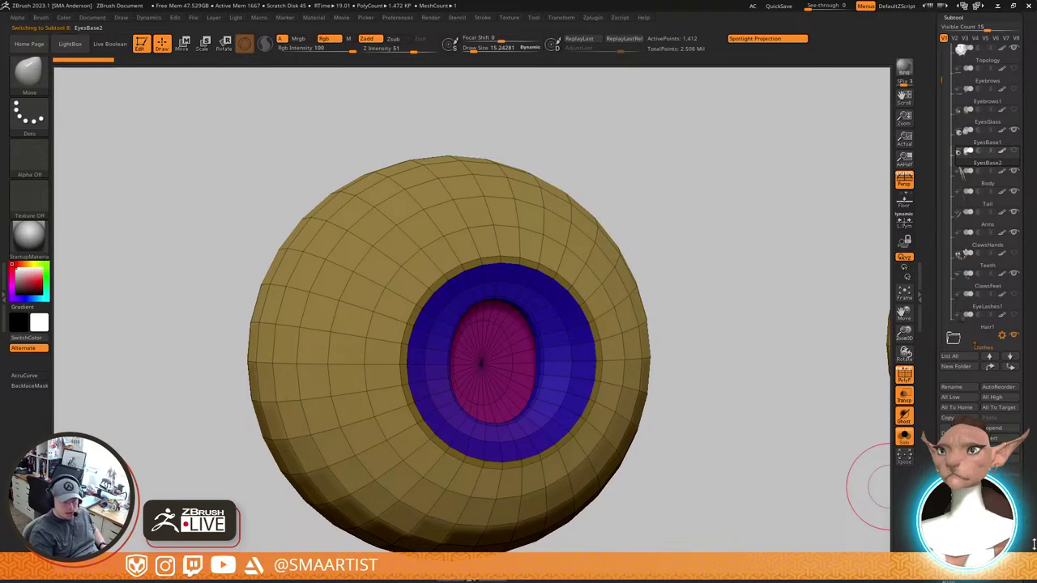
# Place the transform gizmo on the EyesBase2 pupil and recentre it on the unmasked mesh
pyautogui.scroll(-10, 1013, 386)
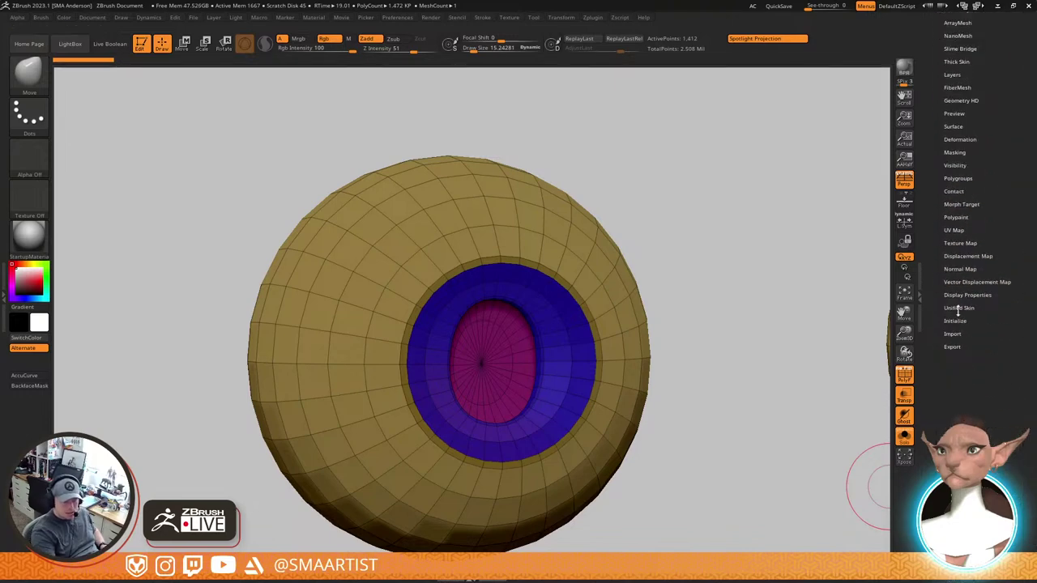
pyautogui.press('w')
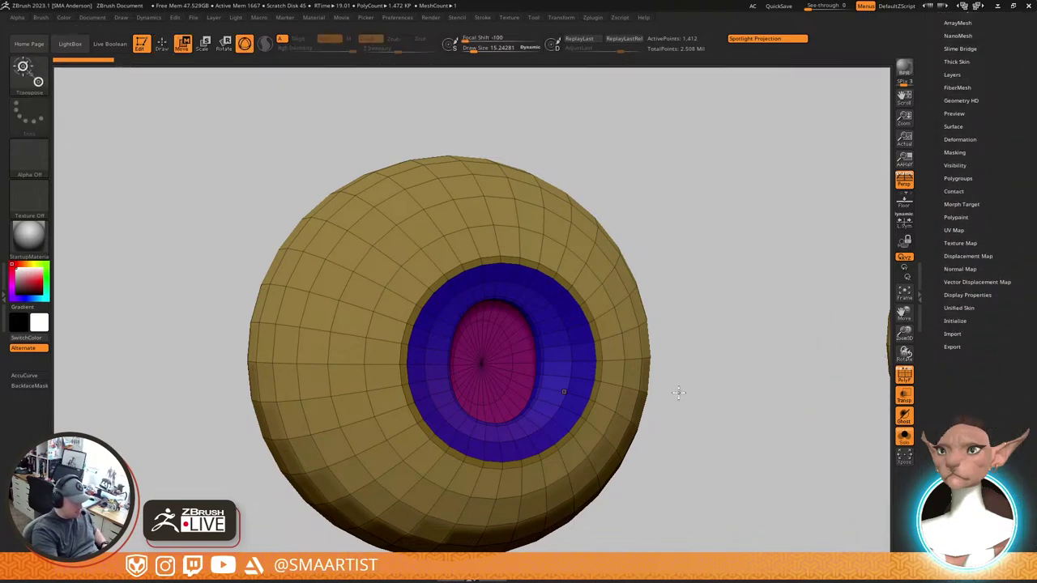
pyautogui.click(479, 371)
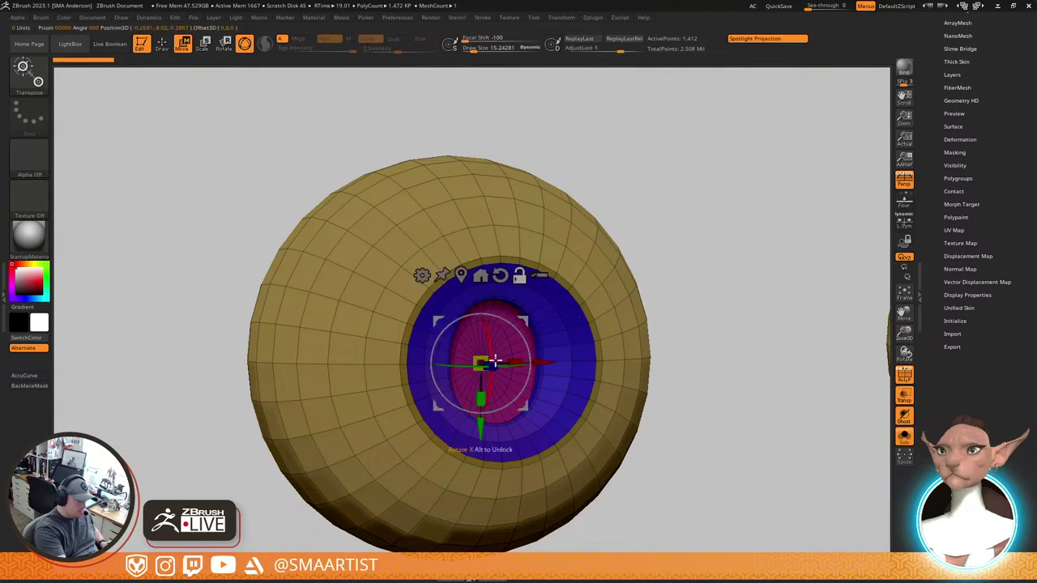
pyautogui.click(463, 269)
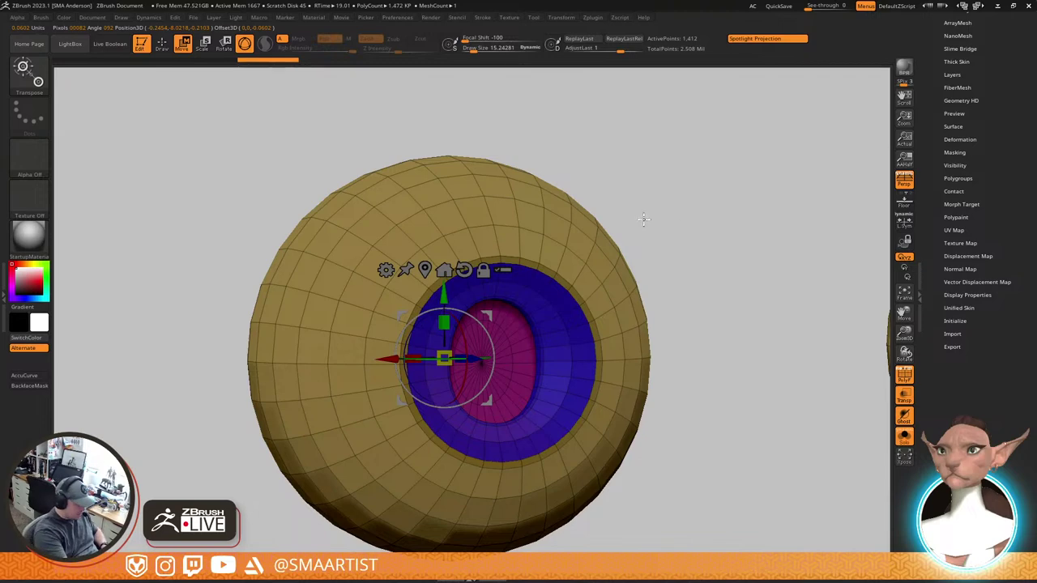
pyautogui.press('n')
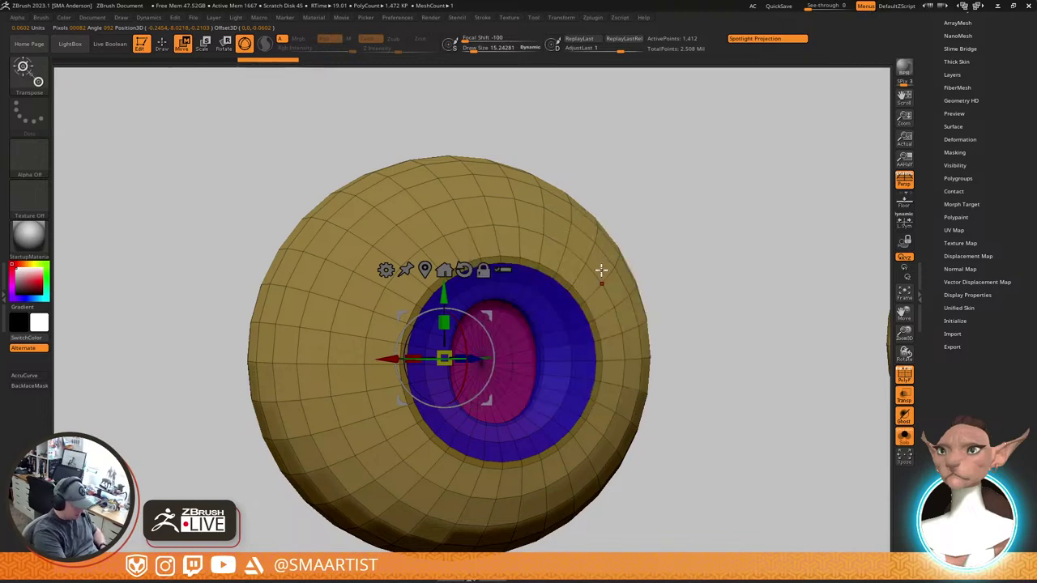
# Replace the EyesBase2 mesh with a PolySphere from the IMM Primitives brush
pyautogui.press('b')
pyautogui.click(493, 410)
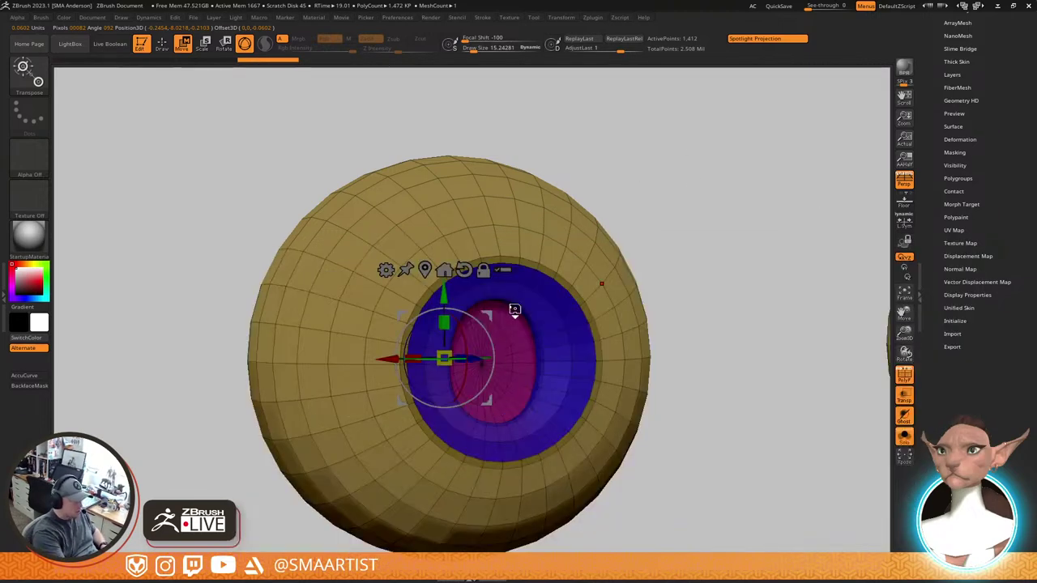
pyautogui.click(274, 75)
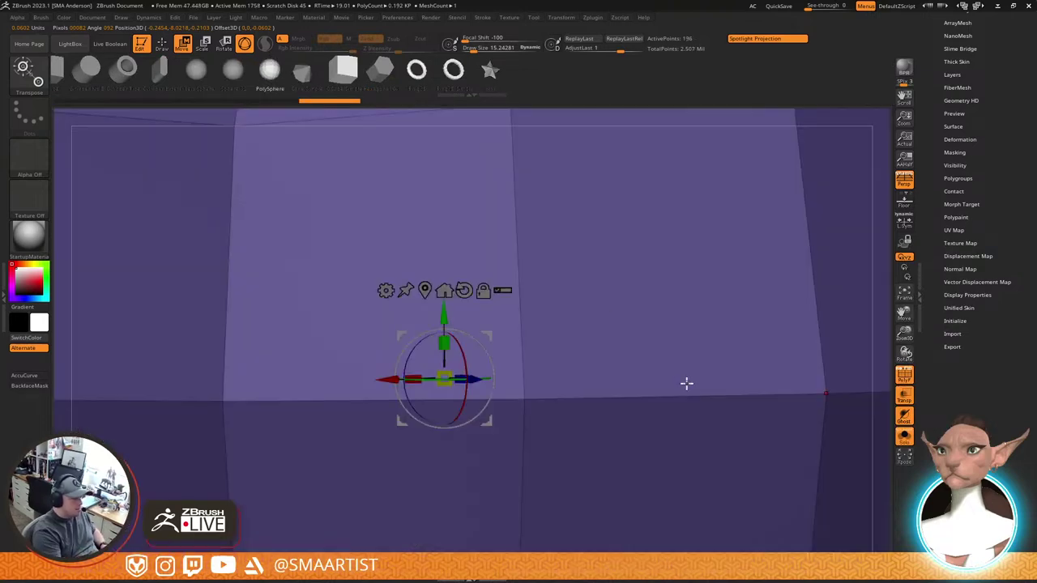
pyautogui.press('f')
pyautogui.press('f')
pyautogui.scroll(-3, 650, 355)
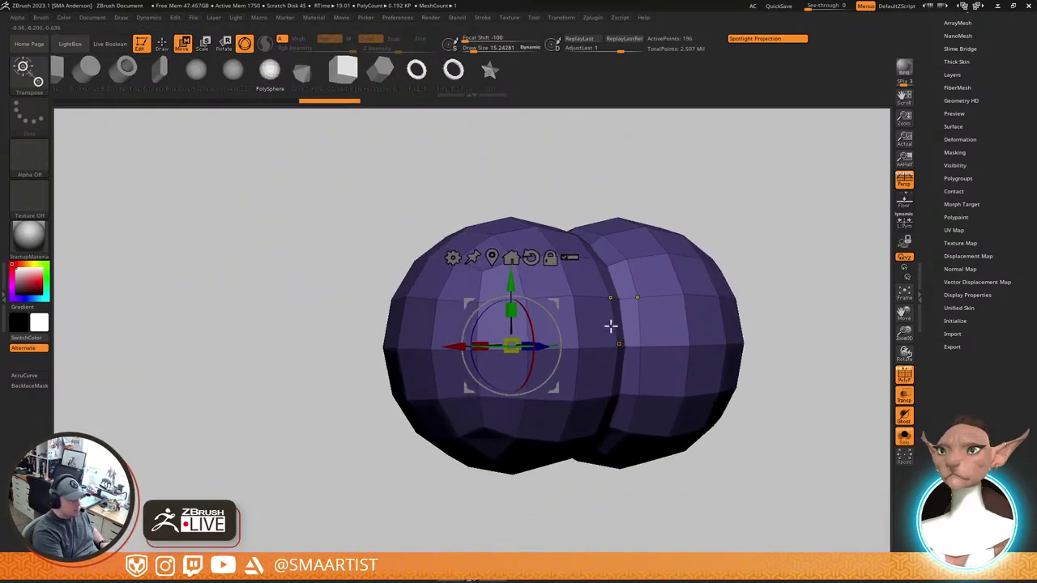
# Move the overlapping mirrored spheres apart along the X axis and return to Draw mode
pyautogui.moveTo(510, 346); pyautogui.dragTo(501, 430)
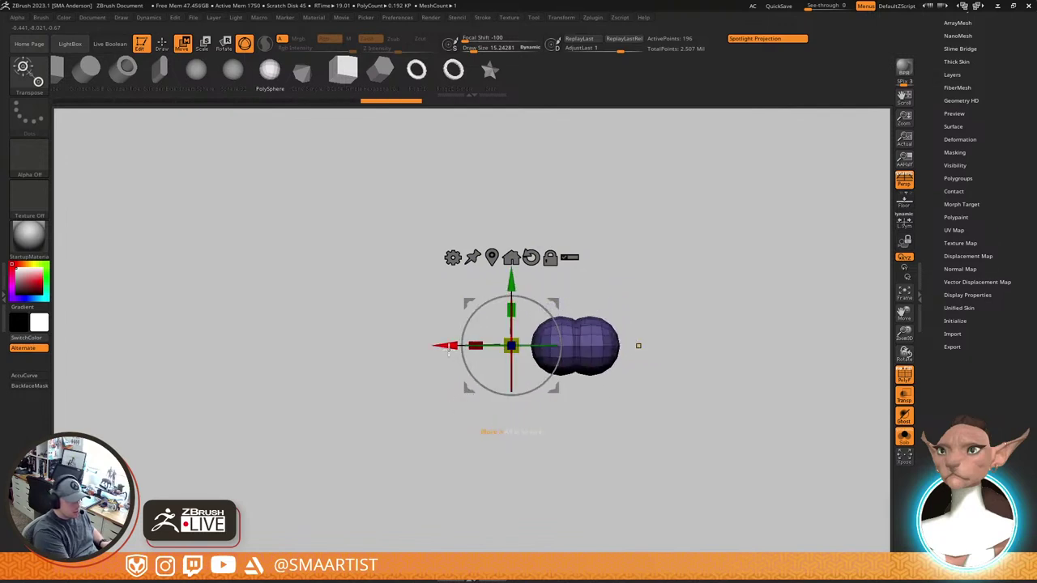
pyautogui.moveTo(448, 349); pyautogui.dragTo(393, 349)
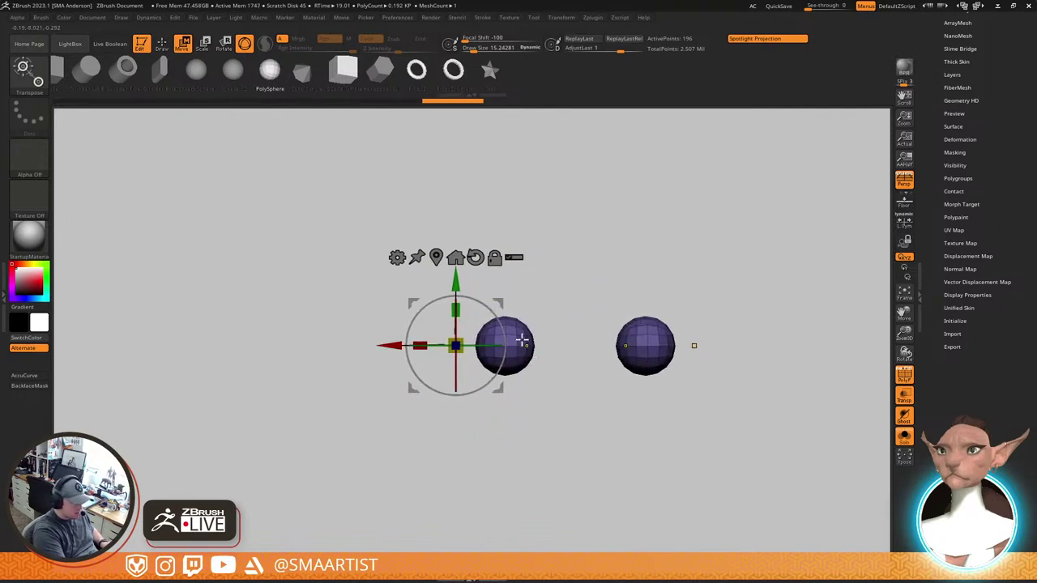
pyautogui.moveTo(521, 341)
pyautogui.keyDown('ctrl'); pyautogui.mouseDown(button='right')
pyautogui.moveTo(591, 486)
pyautogui.moveTo(507, 364)
pyautogui.moveTo(513, 333)
pyautogui.mouseUp(button='right'); pyautogui.keyUp('ctrl')
pyautogui.press('q')
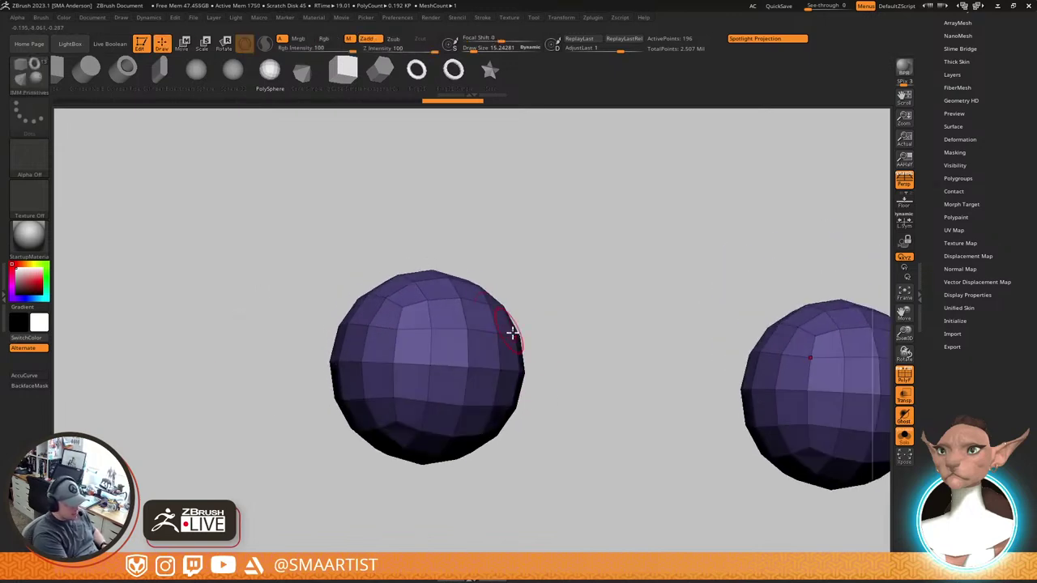
pyautogui.moveTo(575, 326); pyautogui.dragTo(554, 337)
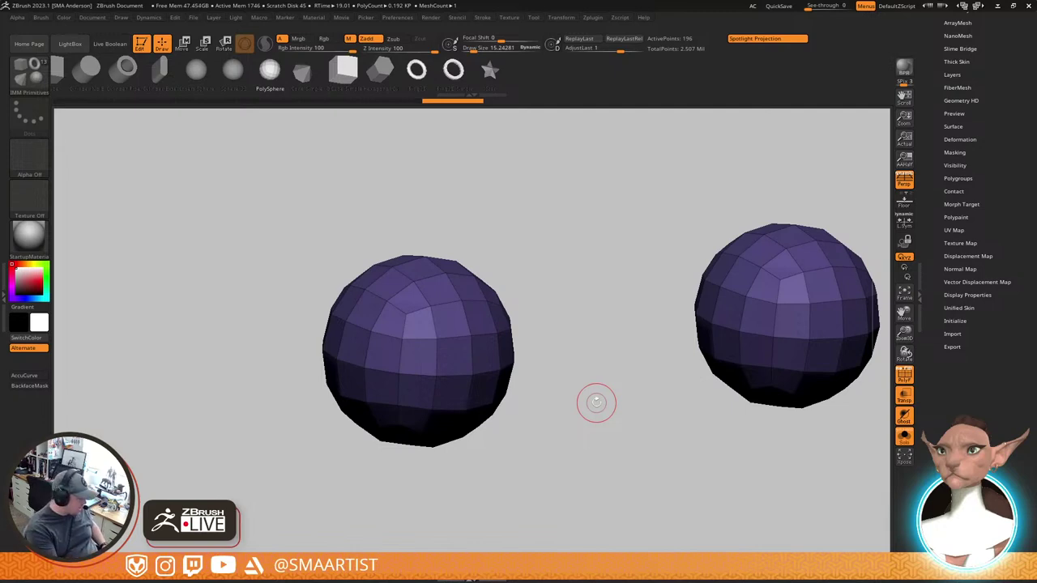
# Using the ZModeler brush, delete an edge loop beside the sphere's pole, then the triangular polygon left there
pyautogui.moveTo(402, 320); pyautogui.dragTo(405, 321, button='right')
pyautogui.press('b')
pyautogui.press('z')
pyautogui.press('m')
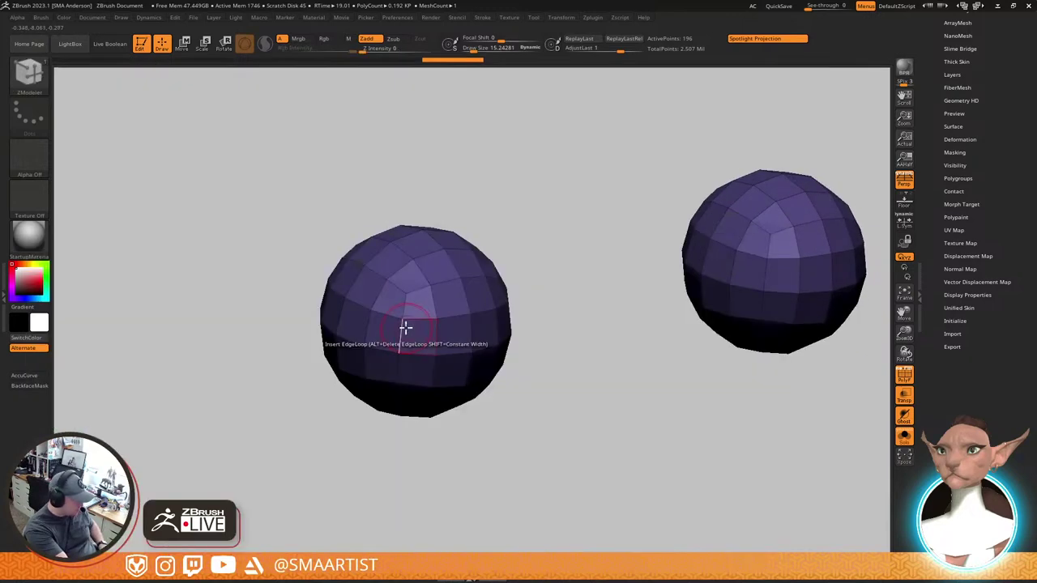
pyautogui.press('space')
pyautogui.keyDown('alt'); pyautogui.click(405, 309); pyautogui.keyUp('alt')
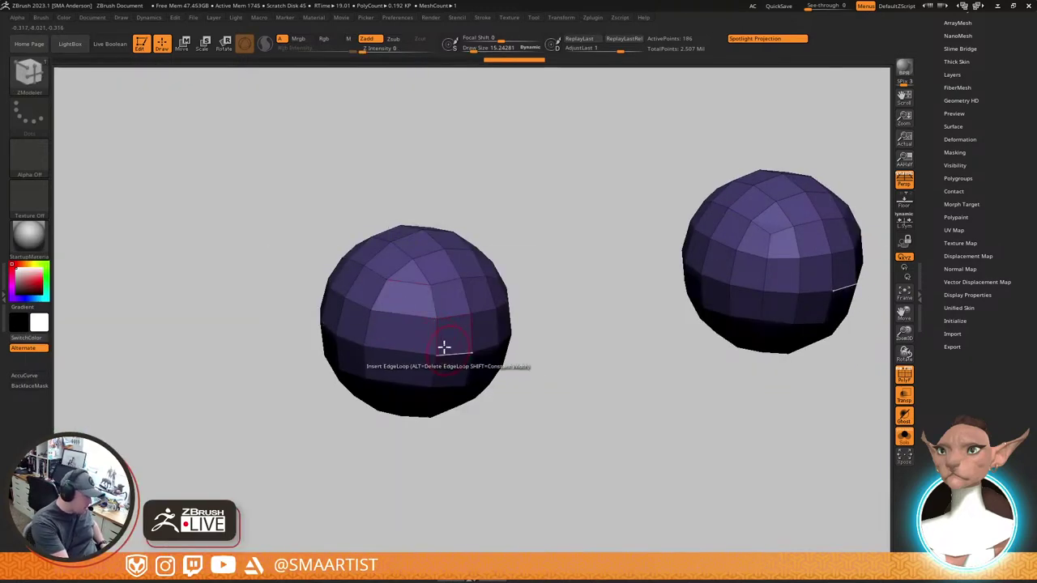
pyautogui.keyDown('ctrl'); pyautogui.moveTo(440, 339); pyautogui.dragTo(428, 284, button='right'); pyautogui.keyUp('ctrl')
pyautogui.keyDown('alt'); pyautogui.click(413, 288); pyautogui.keyUp('alt')
pyautogui.click(386, 470)
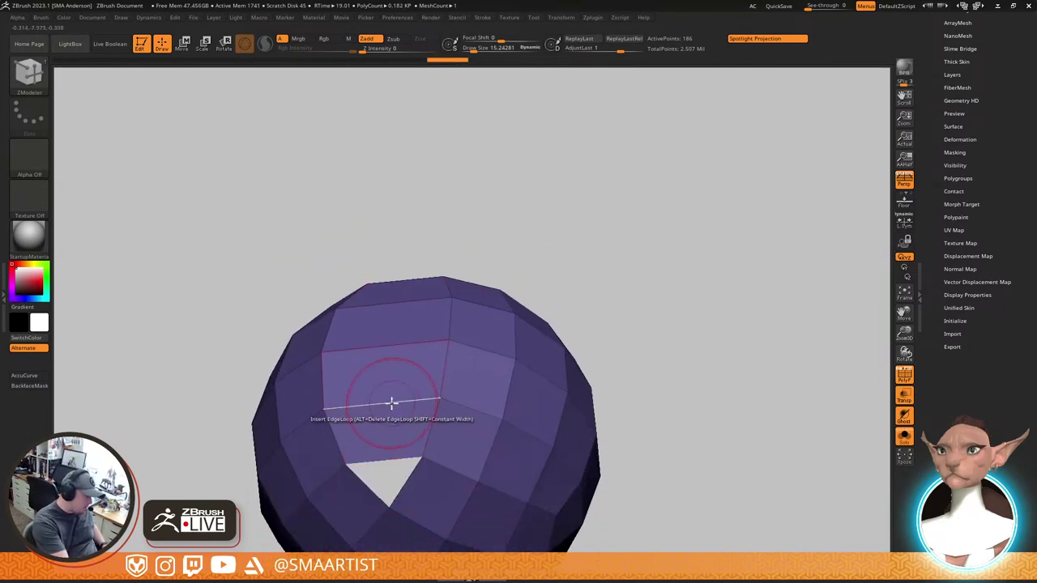
# Insert a single edge loop running to the triangular hole and close the hole with the ZModeler Bridge edge action
pyautogui.click(391, 403)
pyautogui.press('space')
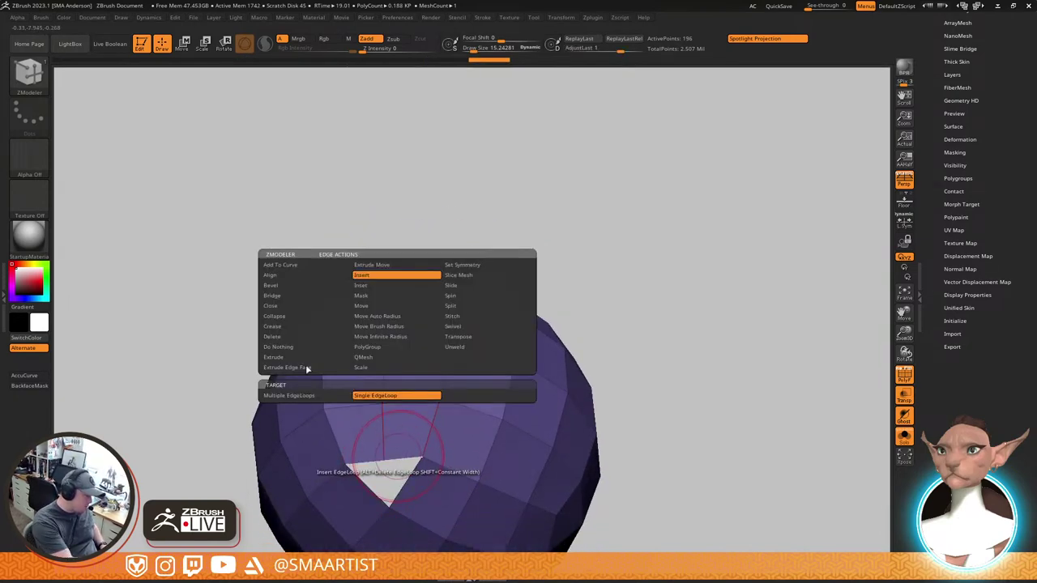
pyautogui.click(275, 296)
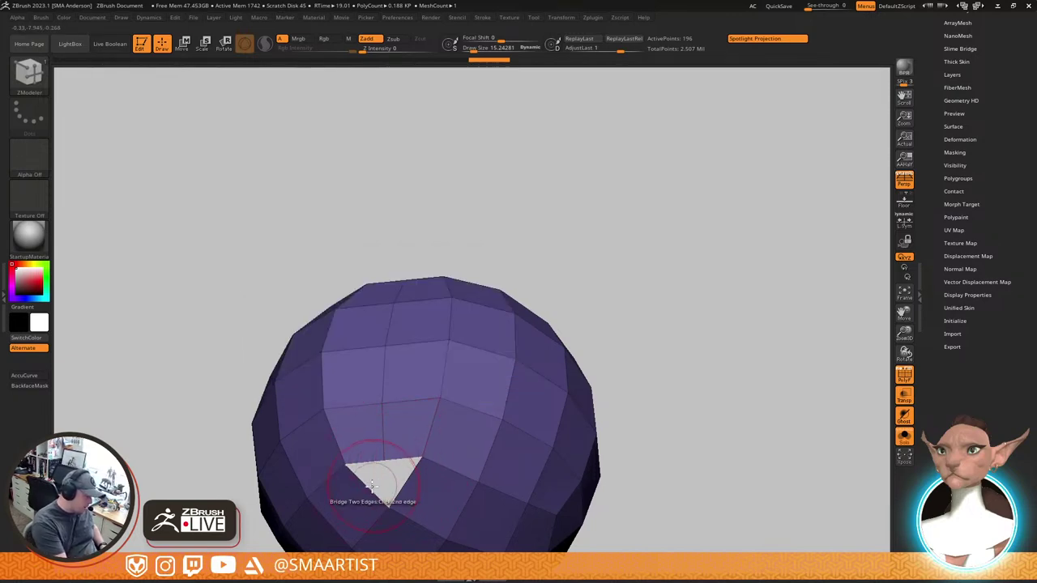
pyautogui.moveTo(417, 278); pyautogui.dragTo(423, 427, button='right')
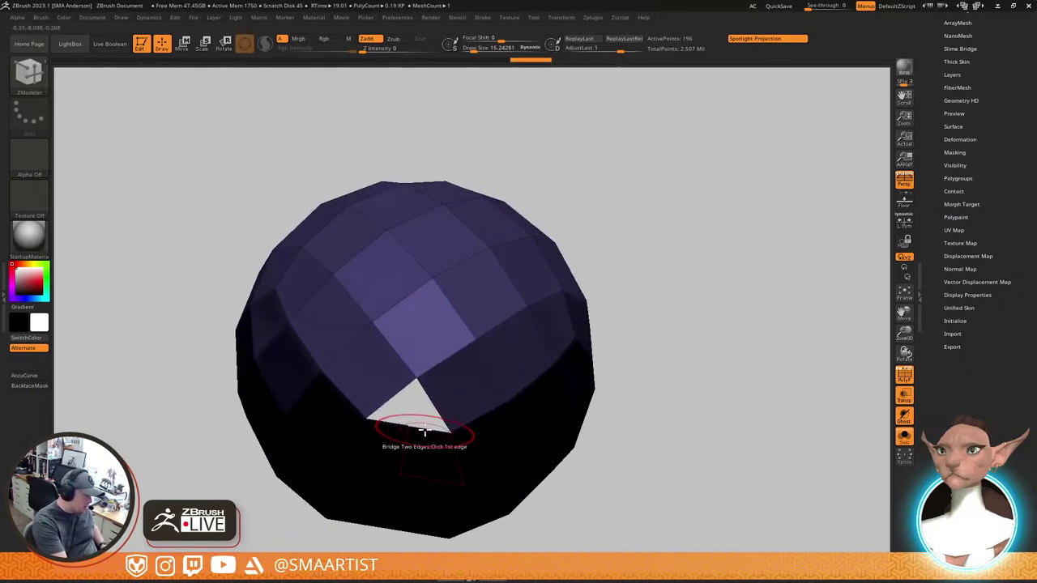
pyautogui.click(411, 418)
pyautogui.moveTo(465, 401); pyautogui.dragTo(460, 372, button='right')
pyautogui.keyDown('alt'); pyautogui.moveTo(465, 459); pyautogui.dragTo(440, 377, button='right'); pyautogui.keyUp('alt')
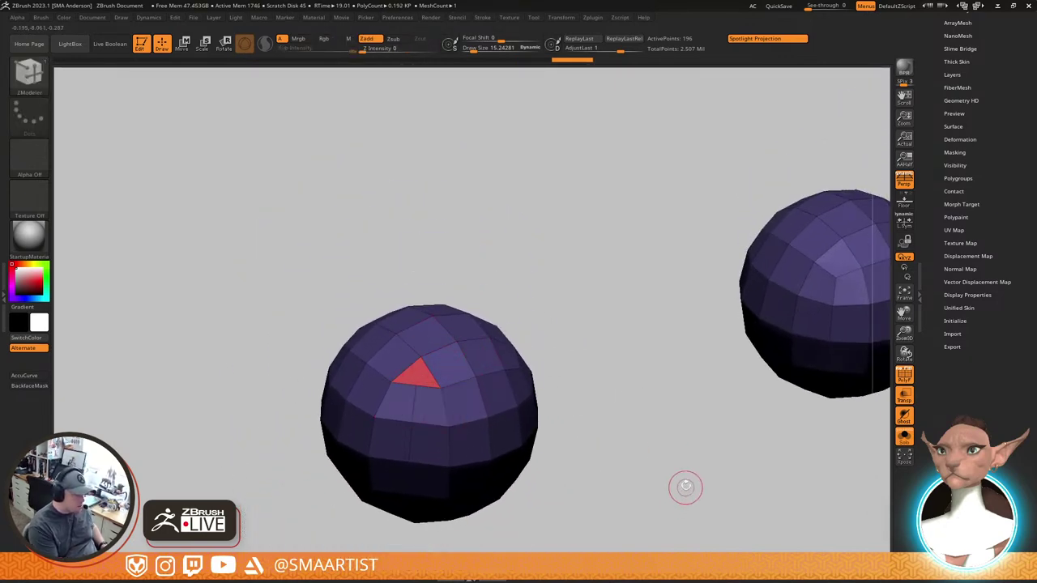
# Turn on Dynamic Subdivision, hide the polyframe, and examine how the edited pole affects the spheres' shading
pyautogui.moveTo(665, 451); pyautogui.dragTo(610, 389, button='right')
pyautogui.press('d')
pyautogui.hotkey('shift', 'f')
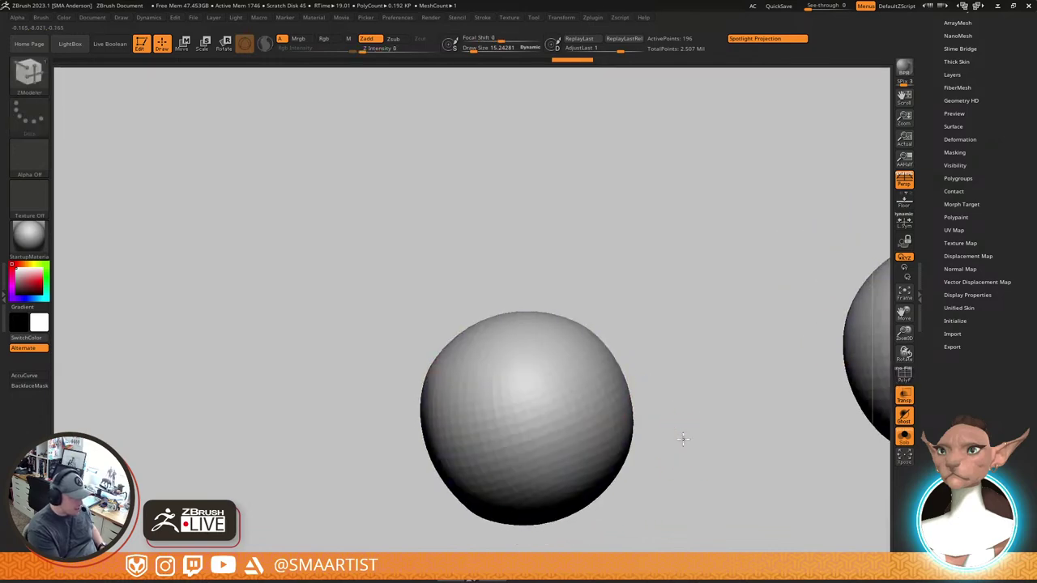
pyautogui.moveTo(683, 439); pyautogui.dragTo(592, 469, button='right')
pyautogui.moveTo(660, 398)
pyautogui.keyDown('ctrl'); pyautogui.mouseDown(button='right')
pyautogui.moveTo(616, 408)
pyautogui.moveTo(608, 424)
pyautogui.moveTo(616, 413)
pyautogui.moveTo(534, 401)
pyautogui.moveTo(535, 389)
pyautogui.moveTo(607, 419)
pyautogui.moveTo(544, 394)
pyautogui.mouseUp(button='right'); pyautogui.keyUp('ctrl')
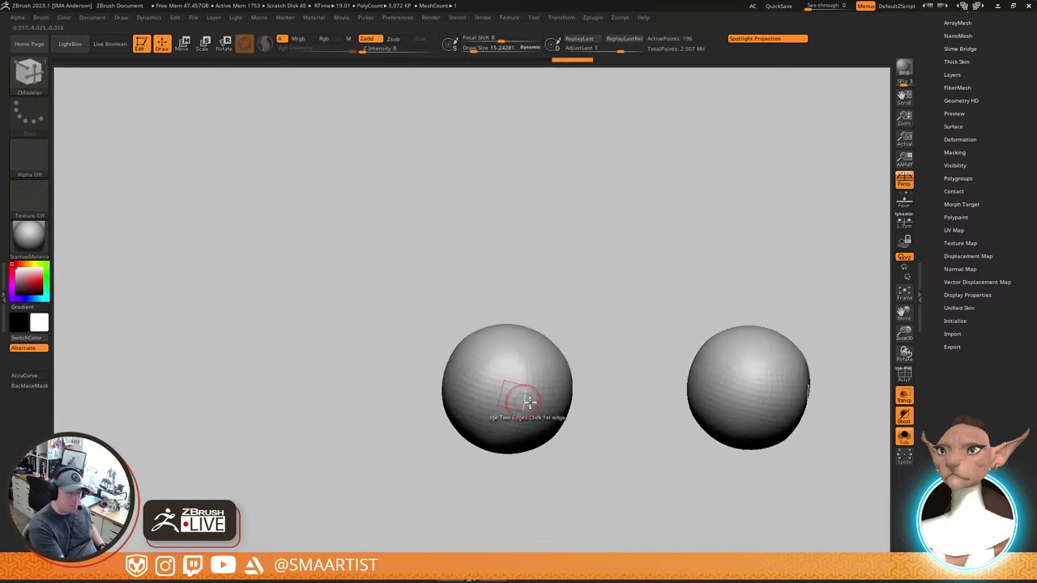
pyautogui.moveTo(582, 457); pyautogui.dragTo(621, 426, button='right')
pyautogui.moveTo(572, 373)
pyautogui.keyDown('ctrl'); pyautogui.mouseDown(button='right')
pyautogui.moveTo(609, 416)
pyautogui.moveTo(609, 364)
pyautogui.mouseUp(button='right'); pyautogui.keyUp('ctrl')
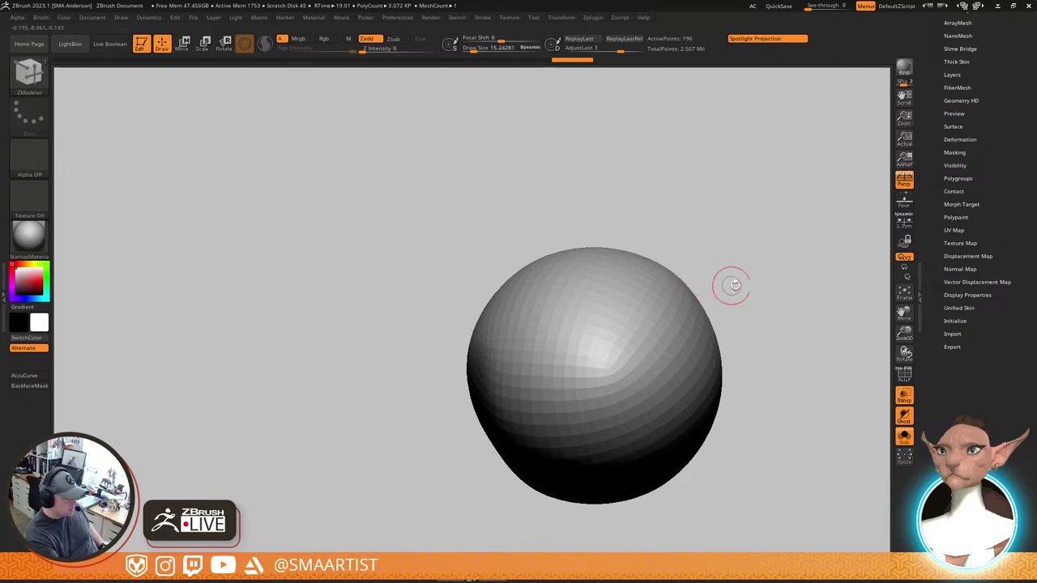
pyautogui.moveTo(738, 308)
pyautogui.mouseDown(button='right')
pyautogui.moveTo(743, 275)
pyautogui.moveTo(764, 276)
pyautogui.moveTo(727, 296)
pyautogui.mouseUp(button='right')
# Undo the ZModeler edits back to the untouched low-poly pair of spheres
pyautogui.hotkey('ctrl', 'z')
pyautogui.hotkey('ctrl', 'z')
pyautogui.hotkey('ctrl', 'z')
pyautogui.hotkey('ctrl', 'z')
pyautogui.hotkey('ctrl', 'z')
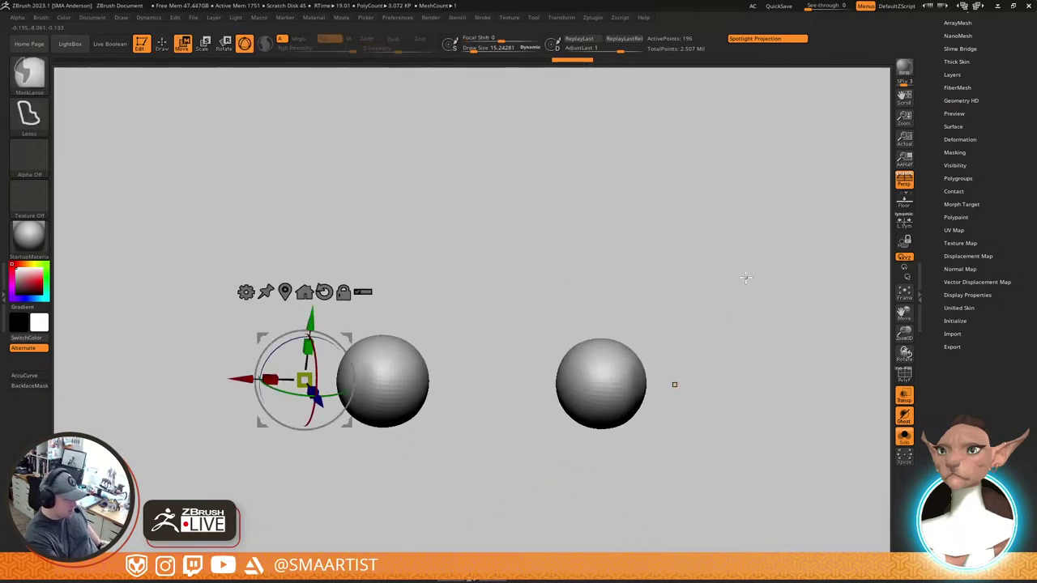
pyautogui.hotkey('ctrl', 'z')
pyautogui.hotkey('ctrl', 'z')
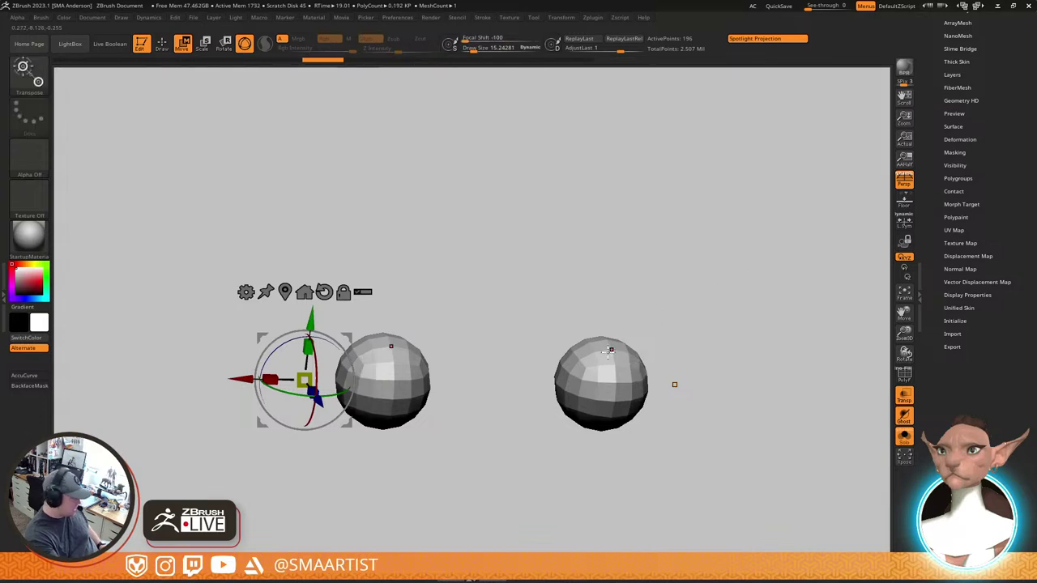
# Isolate one of the two spheres and delete the hidden one
pyautogui.keyDown('ctrl'); pyautogui.keyDown('shift'); pyautogui.moveTo(515, 316); pyautogui.dragTo(707, 499); pyautogui.keyUp('shift'); pyautogui.keyUp('ctrl')
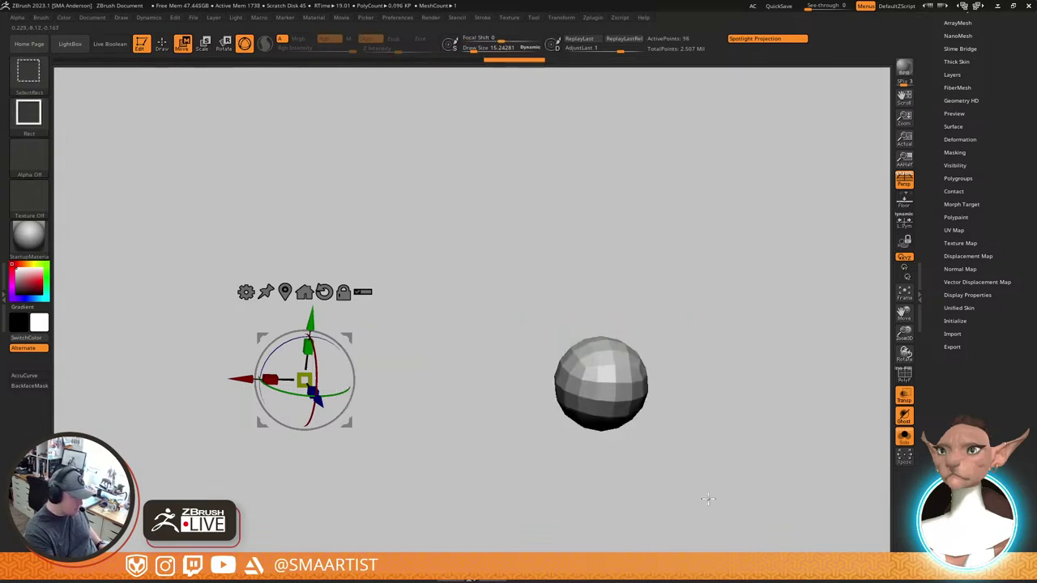
pyautogui.moveTo(990, 73); pyautogui.dragTo(989, 121)
pyautogui.click(957, 57)
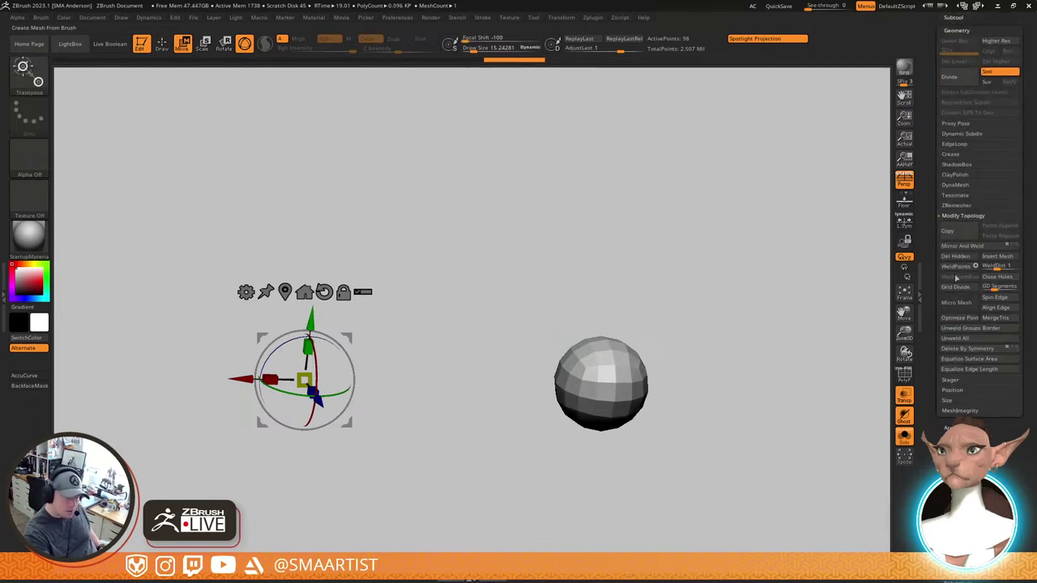
pyautogui.click(963, 258)
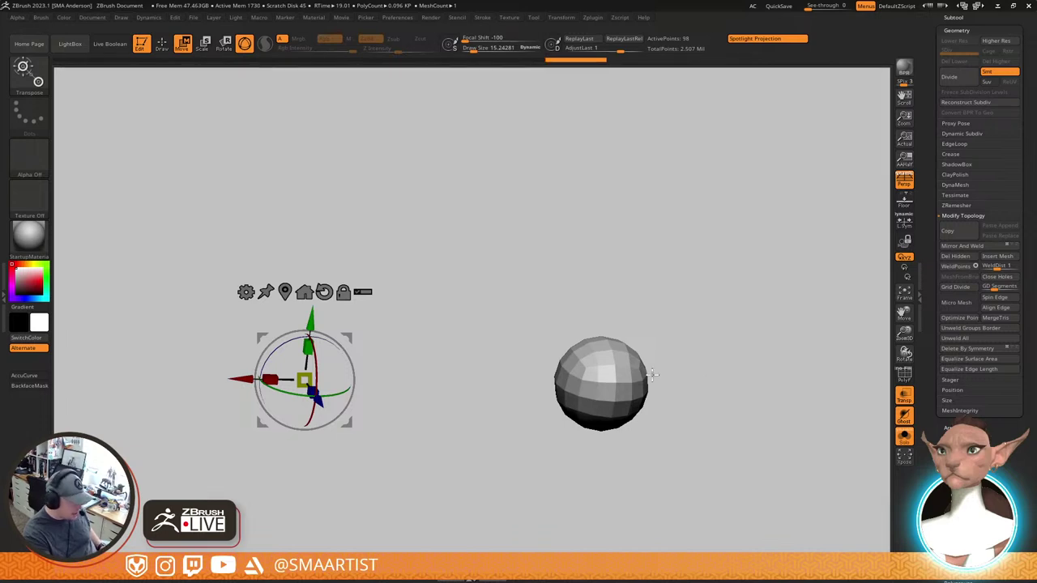
# Recentre the gizmo on the remaining sphere and set its X Position to 0
pyautogui.click(284, 291)
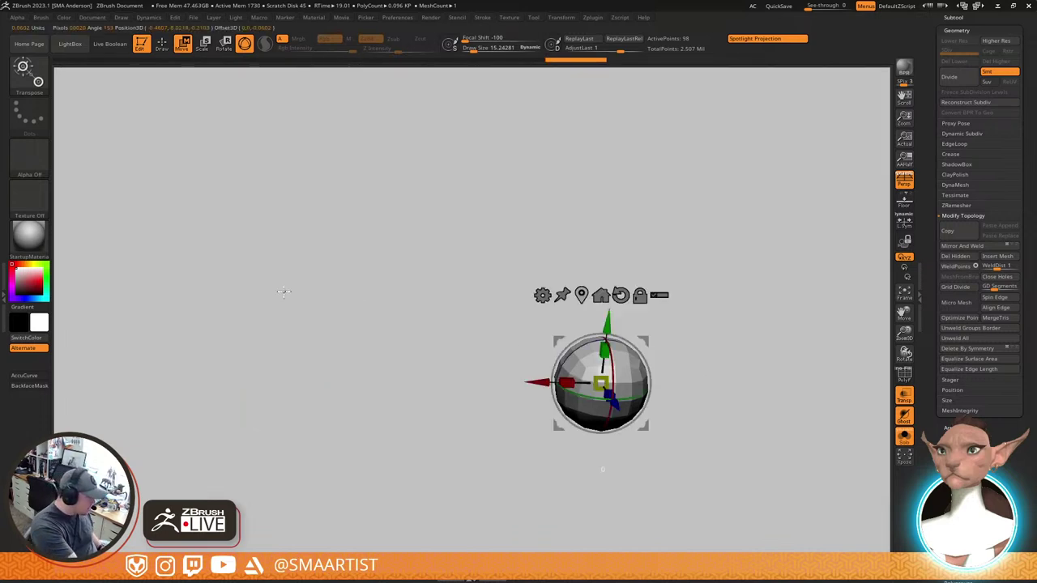
pyautogui.click(953, 389)
pyautogui.click(964, 245)
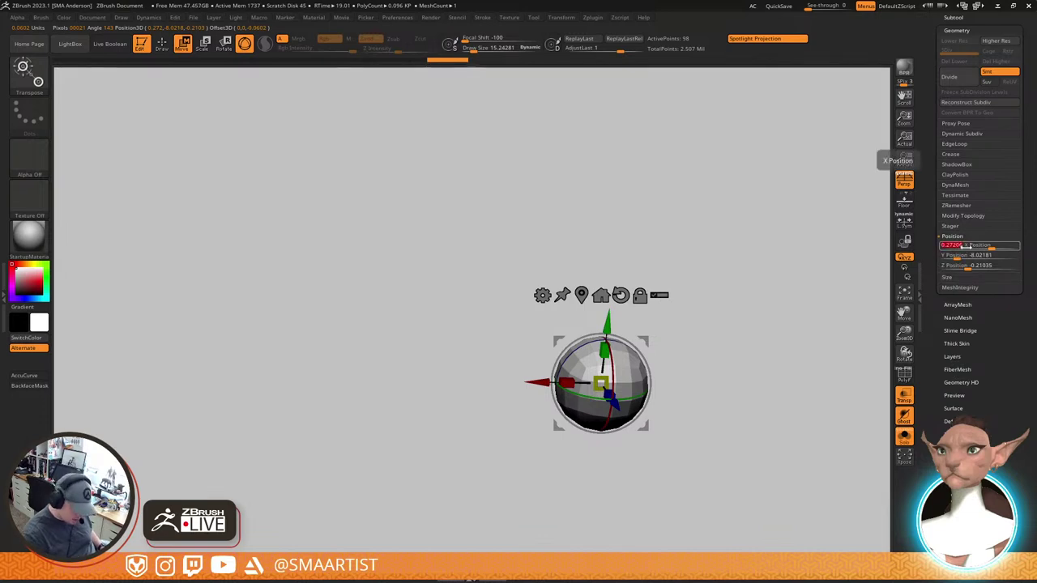
pyautogui.write('0')
pyautogui.press('Return')
pyautogui.moveTo(734, 312); pyautogui.dragTo(699, 317, button='right')
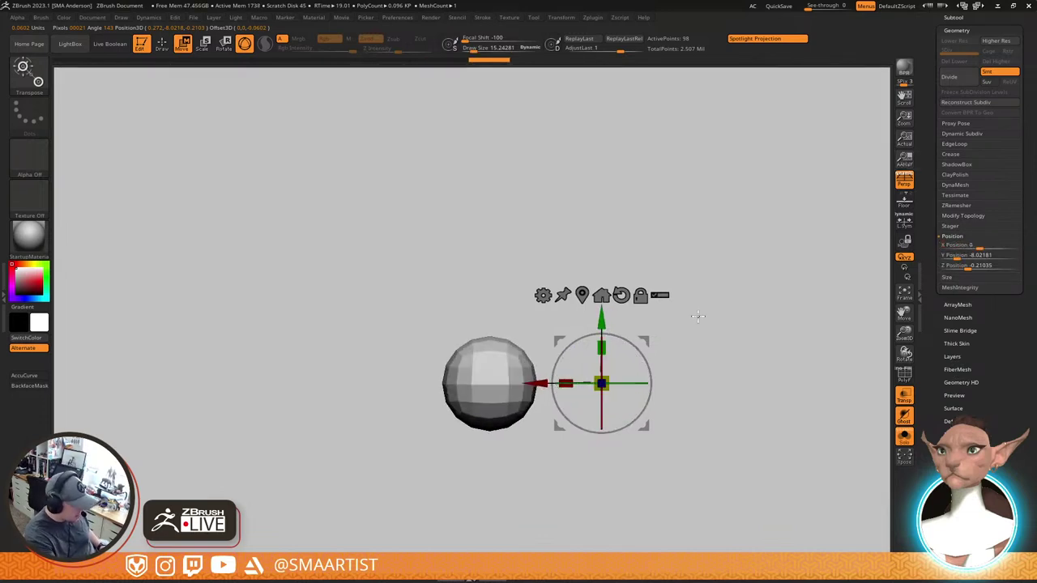
pyautogui.press('q')
pyautogui.moveTo(492, 400)
pyautogui.keyDown('ctrl'); pyautogui.mouseDown(button='right')
pyautogui.moveTo(512, 444)
pyautogui.moveTo(531, 435)
pyautogui.mouseUp(button='right'); pyautogui.keyUp('ctrl')
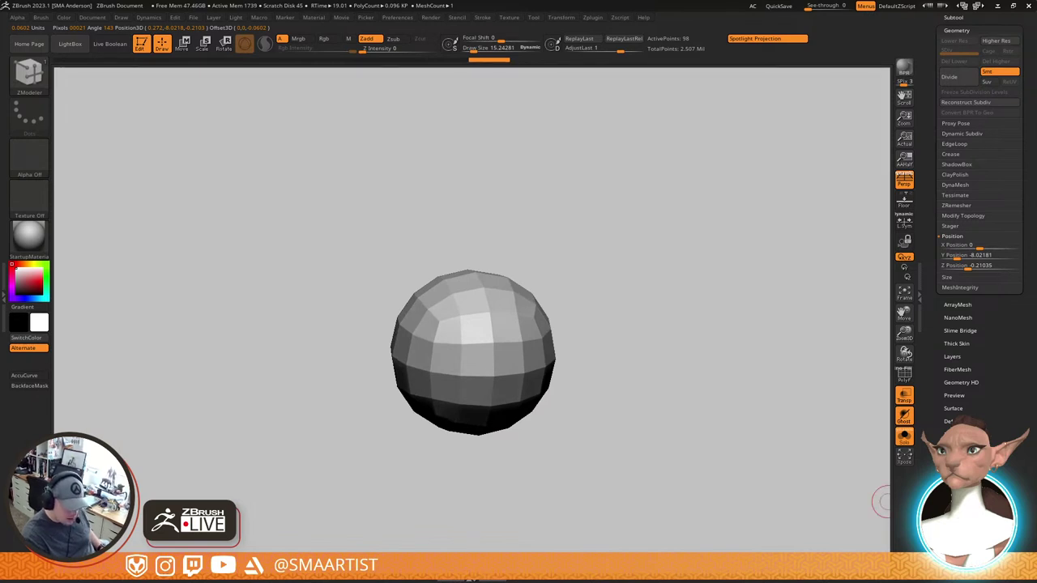
# Unify the sphere's size and position, then subdivide it three times
pyautogui.click(959, 421)
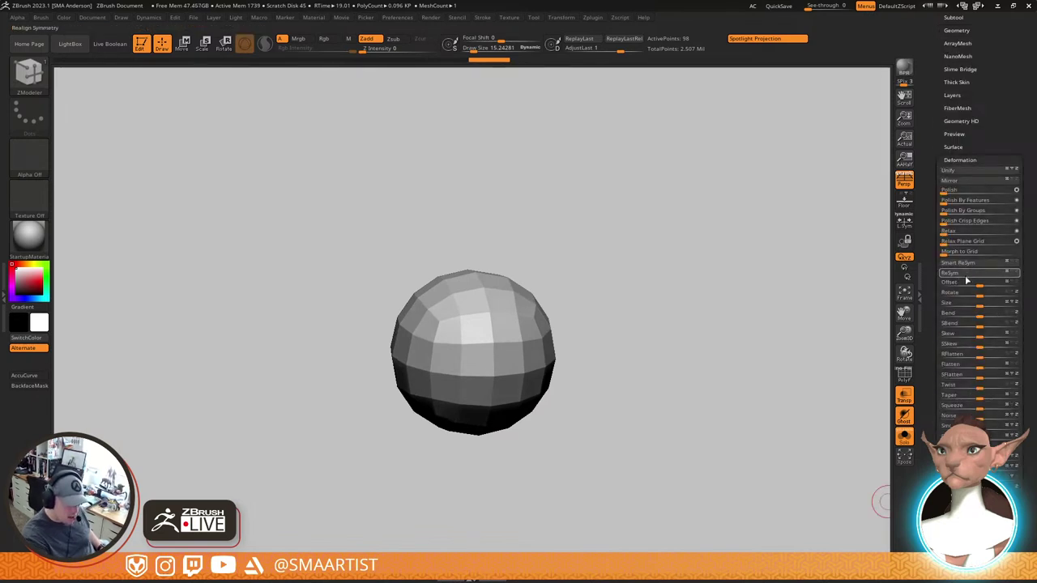
pyautogui.click(966, 173)
pyautogui.press('f')
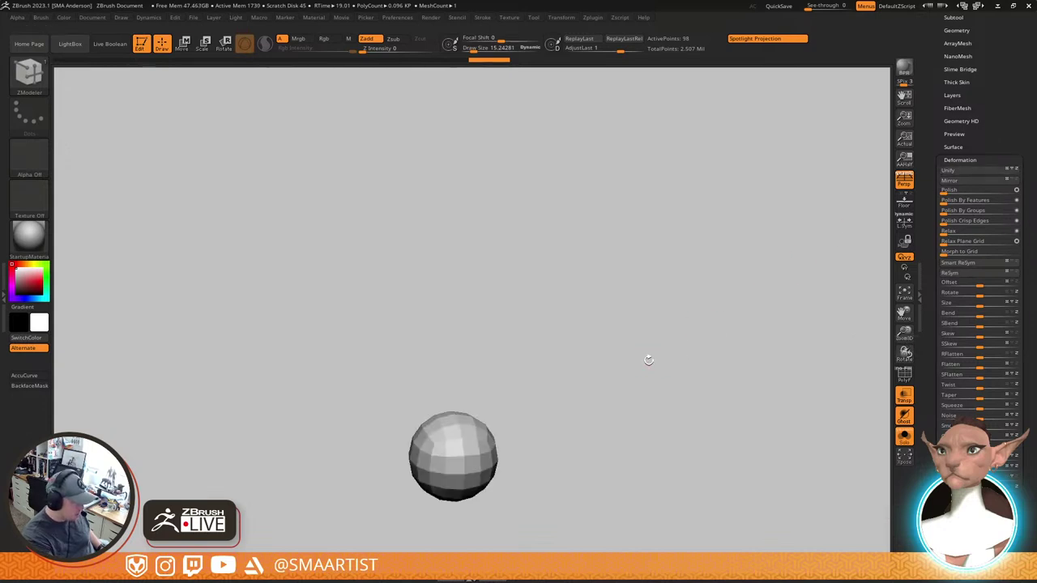
pyautogui.keyDown('alt'); pyautogui.moveTo(470, 455); pyautogui.dragTo(520, 370, button='right'); pyautogui.keyUp('alt')
pyautogui.keyDown('ctrl'); pyautogui.moveTo(520, 369); pyautogui.dragTo(563, 408, button='right'); pyautogui.keyUp('ctrl')
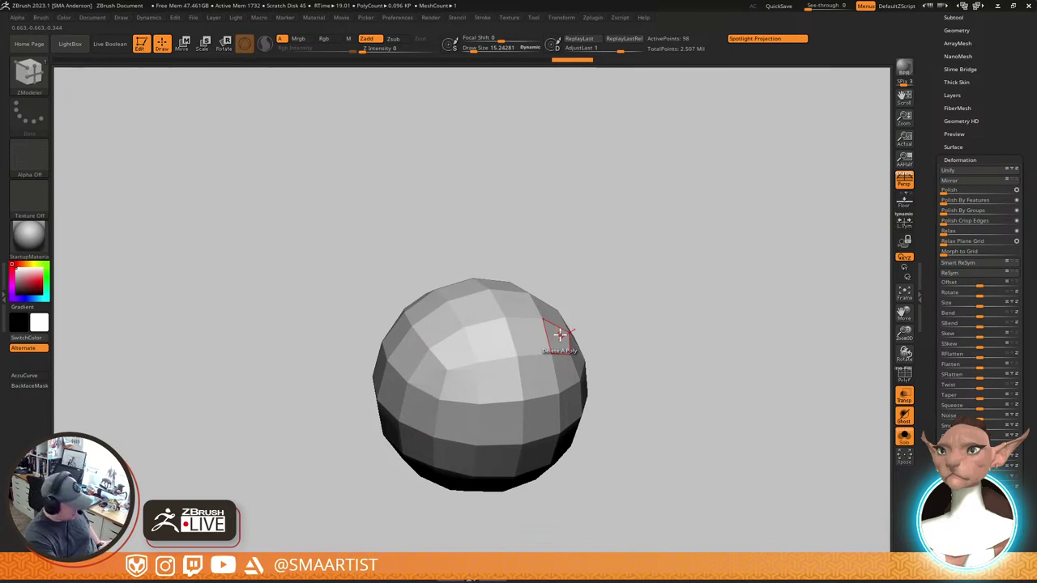
pyautogui.hotkey('ctrl', 'd')
pyautogui.hotkey('ctrl', 'd')
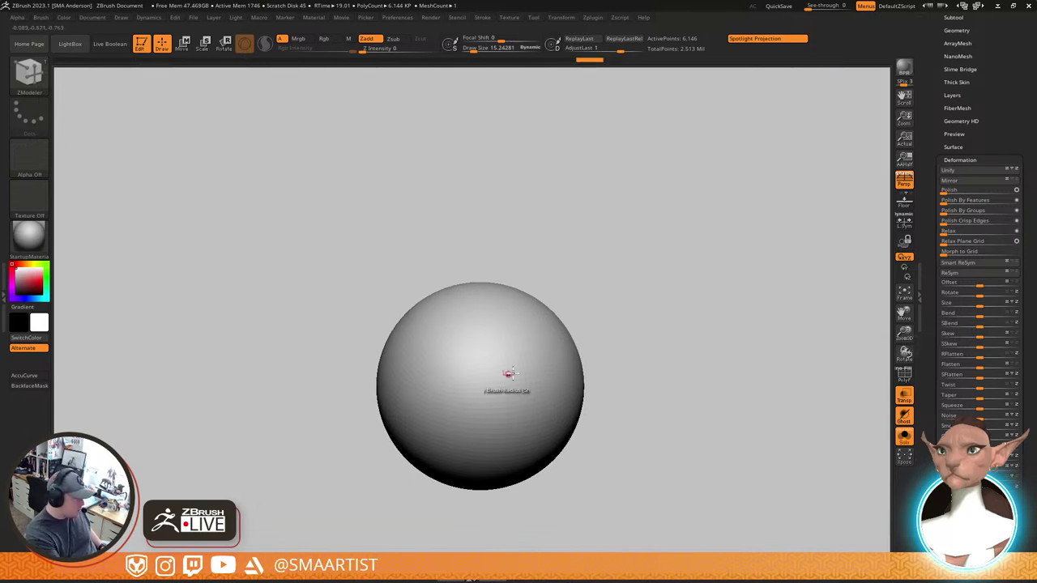
pyautogui.moveTo(603, 387); pyautogui.dragTo(777, 364)
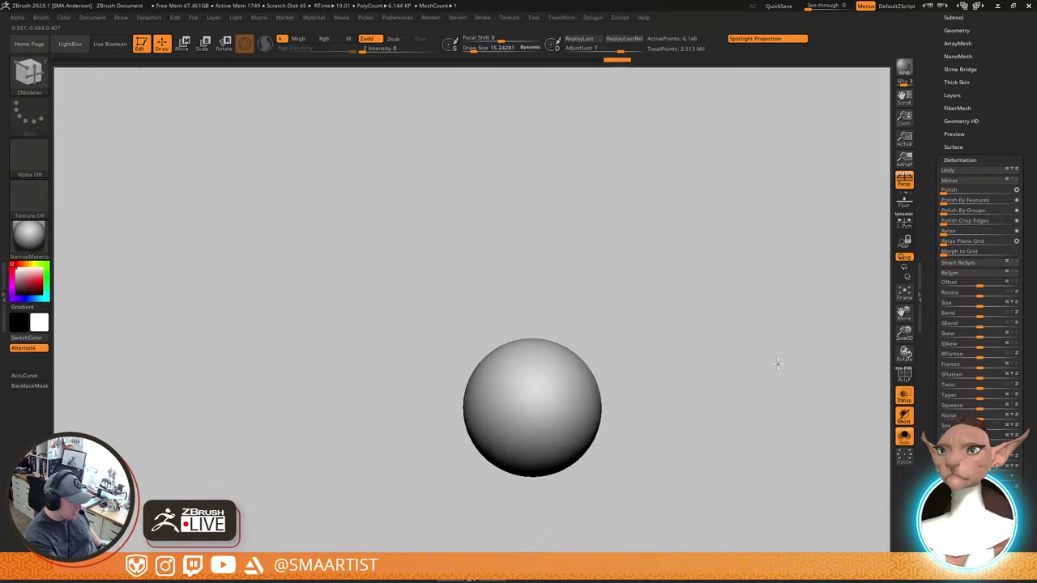
# Examine the subdivided sphere's poles and edge flow, comparing the polyframe view with plain shading
pyautogui.hotkey('shift', 'f')
pyautogui.keyDown('alt'); pyautogui.moveTo(737, 324); pyautogui.dragTo(645, 426, button='right'); pyautogui.keyUp('alt')
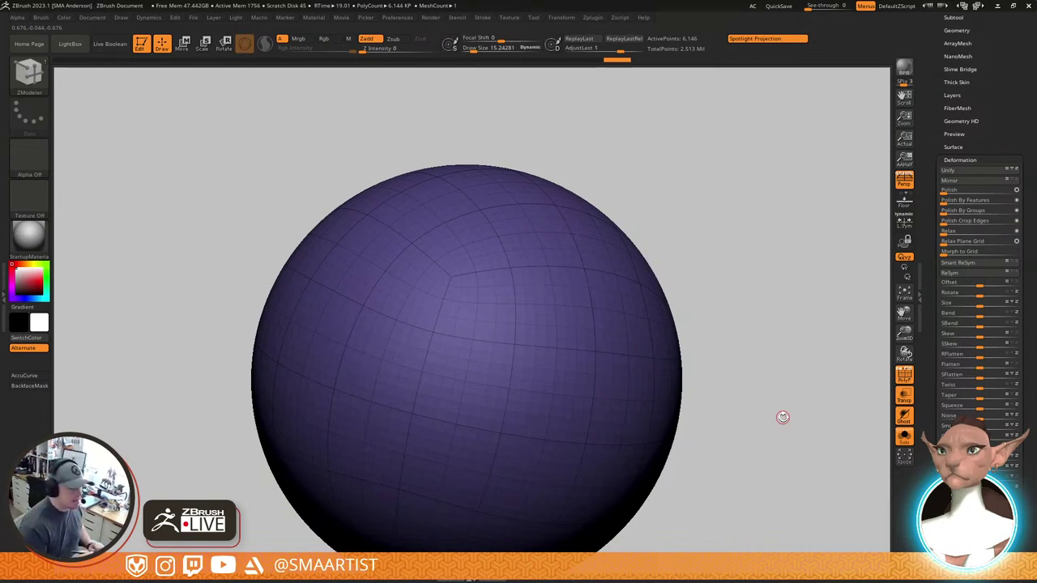
pyautogui.keyDown('ctrl'); pyautogui.moveTo(738, 449); pyautogui.dragTo(678, 334, button='right'); pyautogui.keyUp('ctrl')
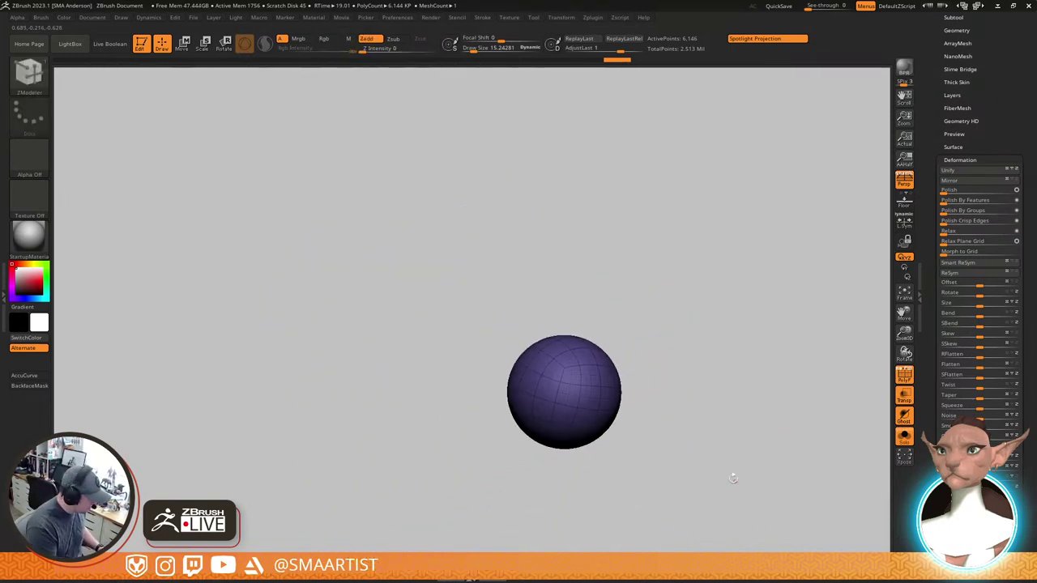
pyautogui.moveTo(734, 478); pyautogui.dragTo(700, 386, button='right')
pyautogui.hotkey('shift', 'f')
pyautogui.keyDown('alt'); pyautogui.moveTo(713, 438); pyautogui.dragTo(692, 369, button='right'); pyautogui.keyUp('alt')
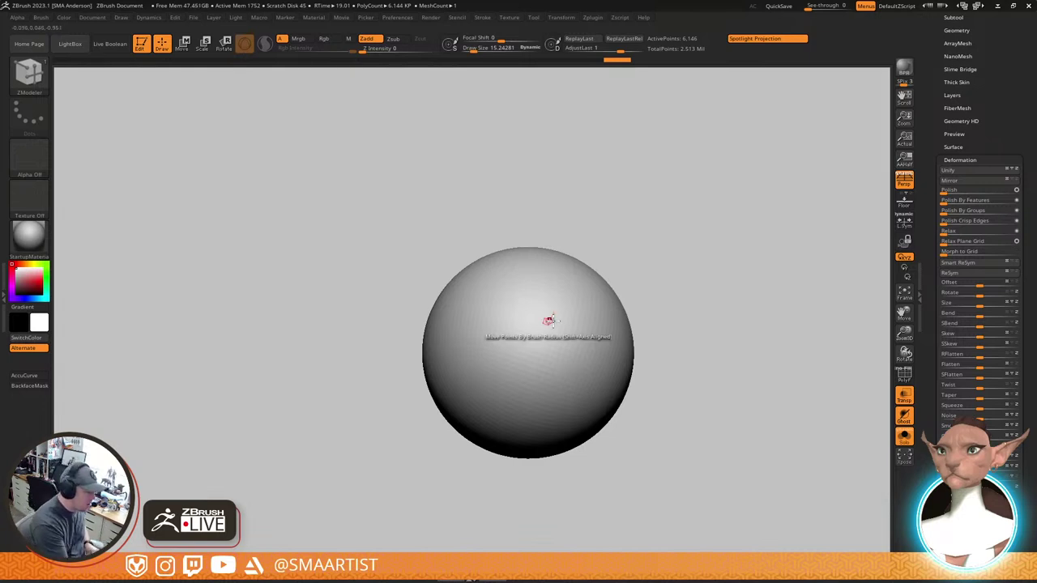
pyautogui.hotkey('shift', 'f')
pyautogui.moveTo(647, 317); pyautogui.dragTo(546, 375, button='right')
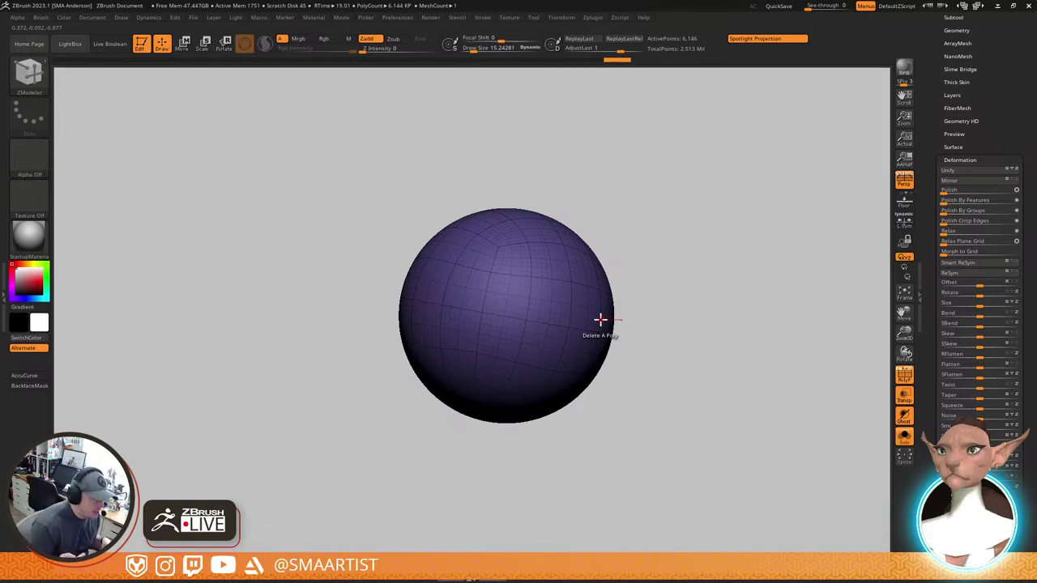
# Delete the EyesBase2 subtool that holds the test sphere
pyautogui.moveTo(1002, 99); pyautogui.dragTo(1000, 186)
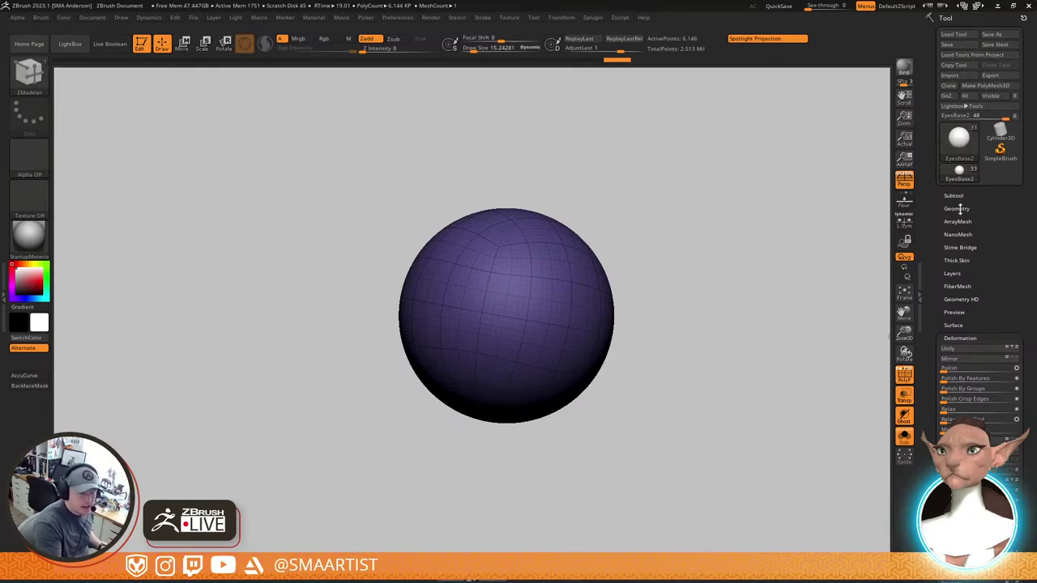
pyautogui.click(959, 195)
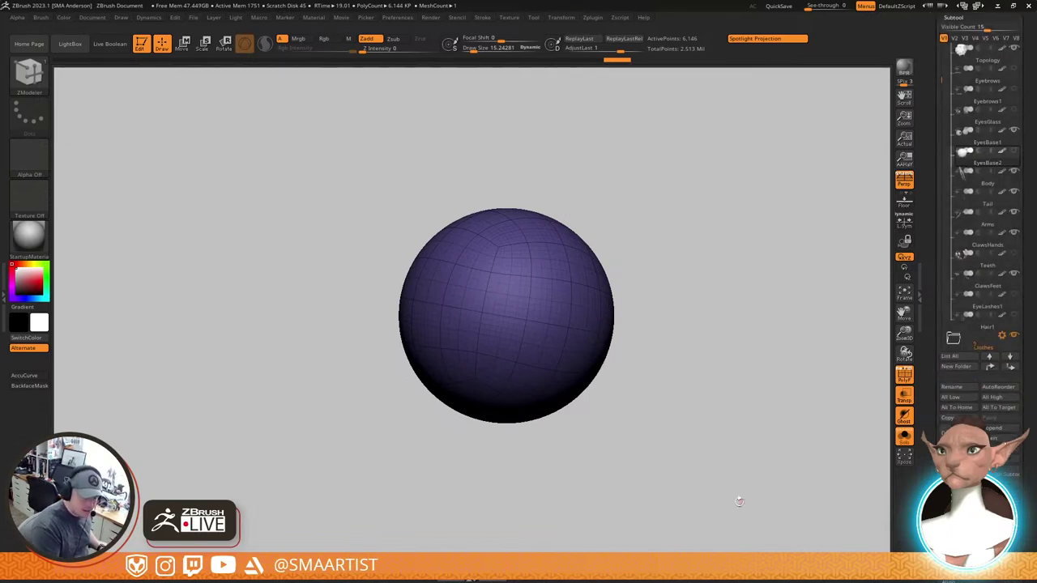
pyautogui.hotkey('ctrl', 'shift', 'd')
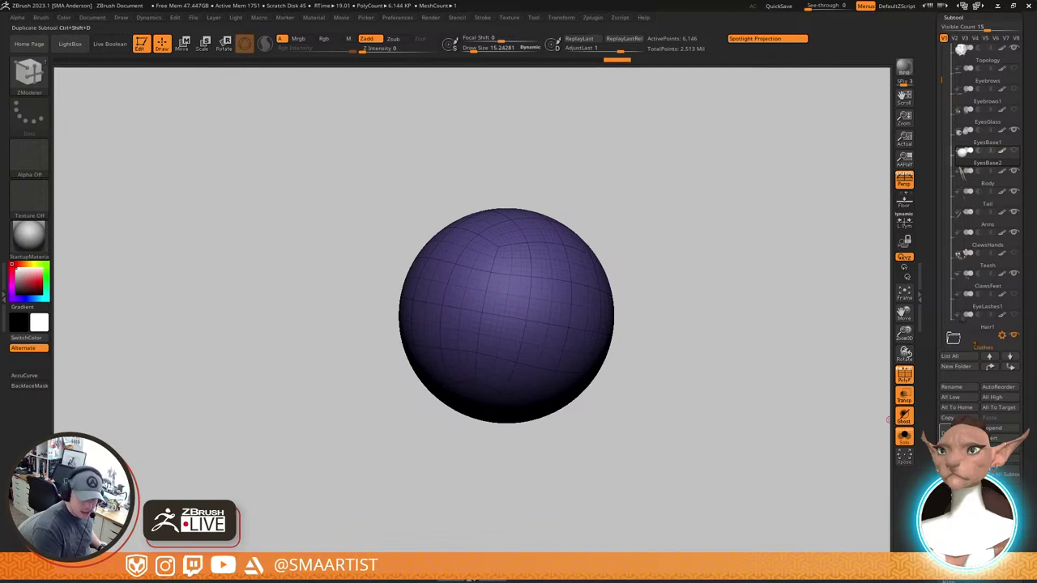
pyautogui.click(959, 455)
pyautogui.click(857, 476)
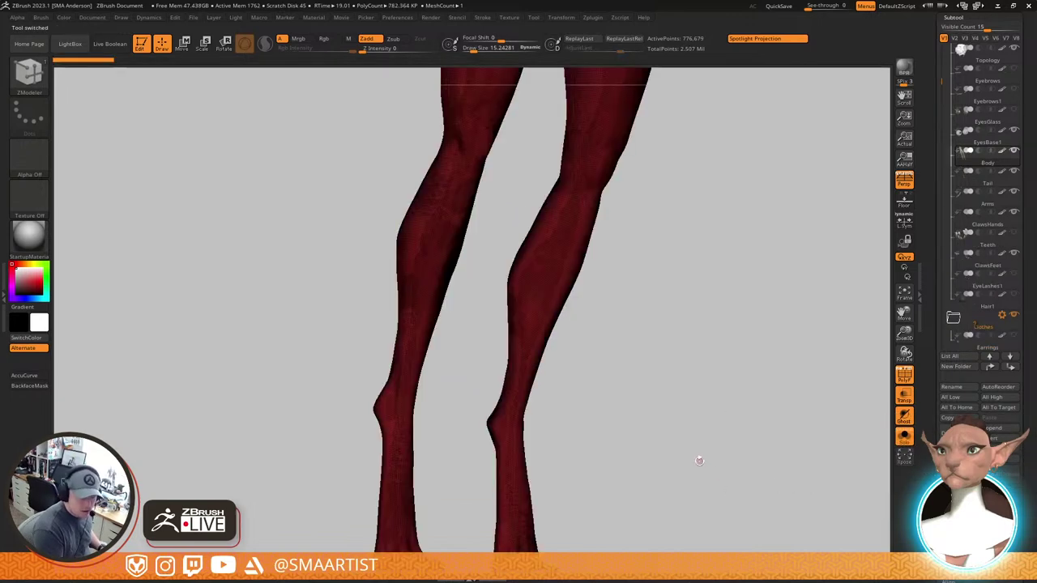
# Make the Topology subtool active and leave solo mode so the head shows beneath the retopology mesh
pyautogui.moveTo(701, 292); pyautogui.dragTo(650, 425)
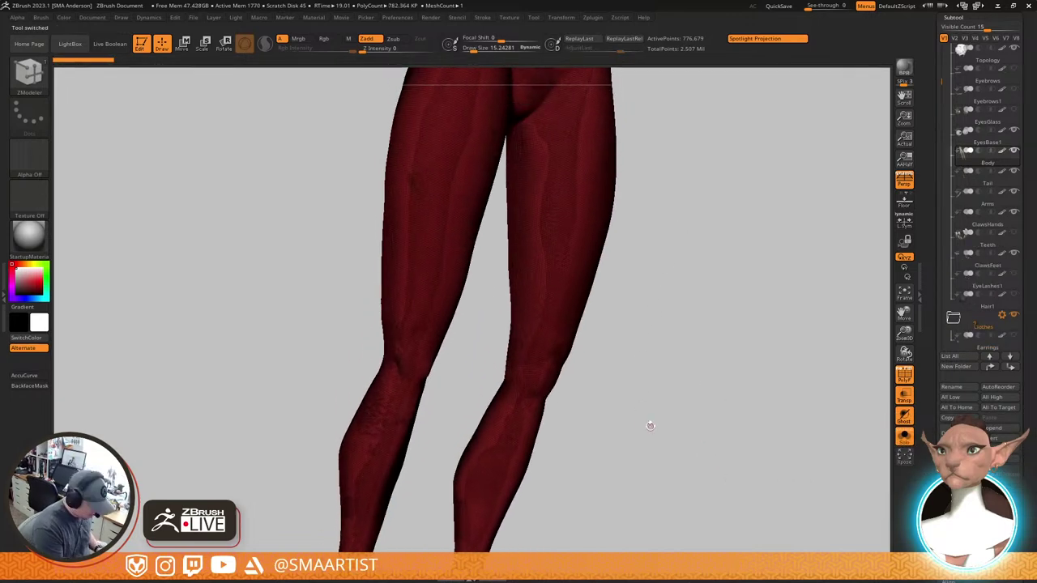
pyautogui.press('n')
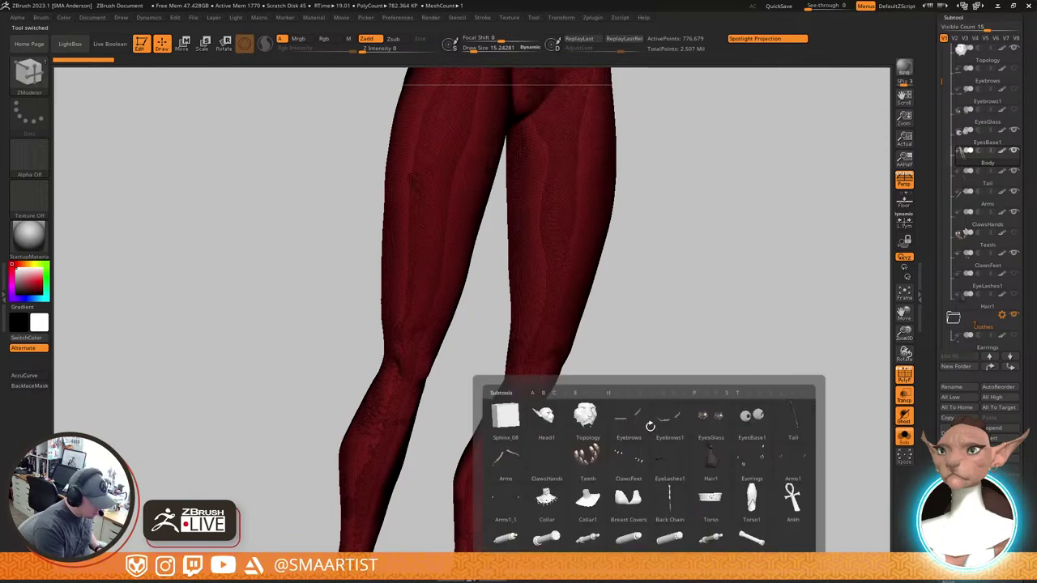
pyautogui.click(589, 420)
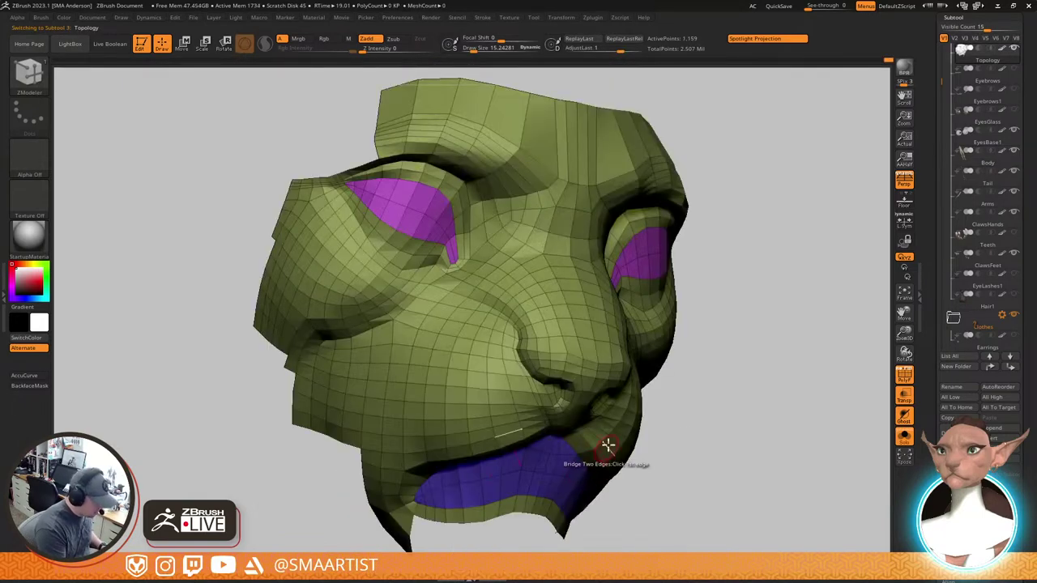
pyautogui.keyDown('ctrl'); pyautogui.moveTo(701, 388); pyautogui.dragTo(710, 366, button='right'); pyautogui.keyUp('ctrl')
pyautogui.moveTo(710, 367)
pyautogui.mouseDown()
pyautogui.moveTo(611, 347)
pyautogui.moveTo(628, 357)
pyautogui.moveTo(658, 310)
pyautogui.moveTo(646, 303)
pyautogui.moveTo(640, 326)
pyautogui.mouseUp()
pyautogui.hotkey('ctrl', 'shift', 's')
# Delete the block of polygons across the centre of the mouth lining, one row above the lower lip
pyautogui.moveTo(650, 274)
pyautogui.mouseDown(button='right')
pyautogui.moveTo(697, 344)
pyautogui.moveTo(703, 338)
pyautogui.mouseUp(button='right')
pyautogui.keyDown('ctrl'); pyautogui.moveTo(586, 368); pyautogui.dragTo(586, 405, button='right'); pyautogui.keyUp('ctrl')
pyautogui.moveTo(585, 405)
pyautogui.mouseDown(button='right')
pyautogui.moveTo(613, 340)
pyautogui.moveTo(608, 301)
pyautogui.moveTo(604, 326)
pyautogui.moveTo(606, 302)
pyautogui.moveTo(513, 371)
pyautogui.moveTo(527, 338)
pyautogui.moveTo(498, 320)
pyautogui.mouseUp(button='right')
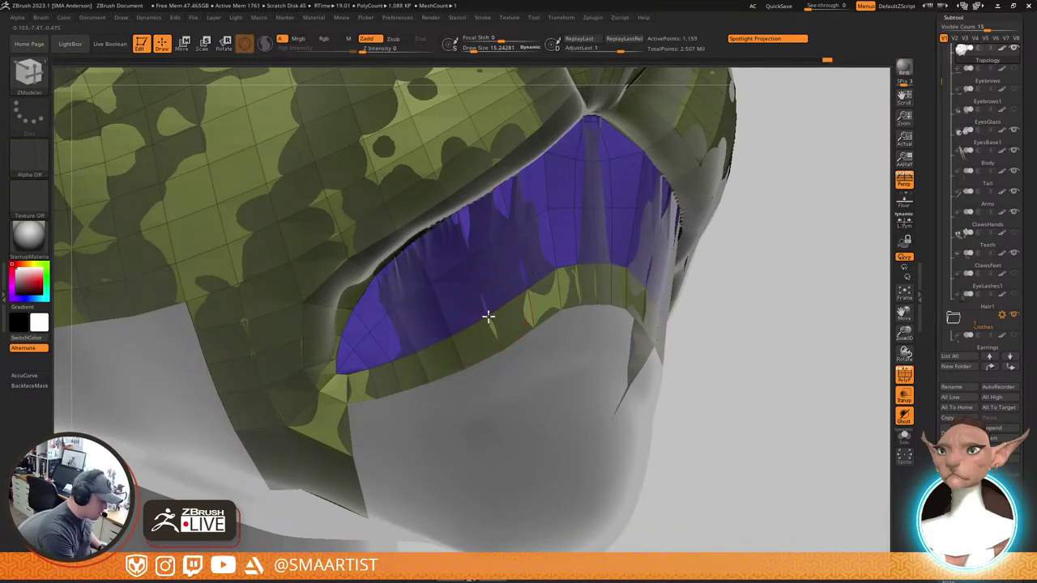
pyautogui.moveTo(534, 300); pyautogui.dragTo(523, 314, button='right')
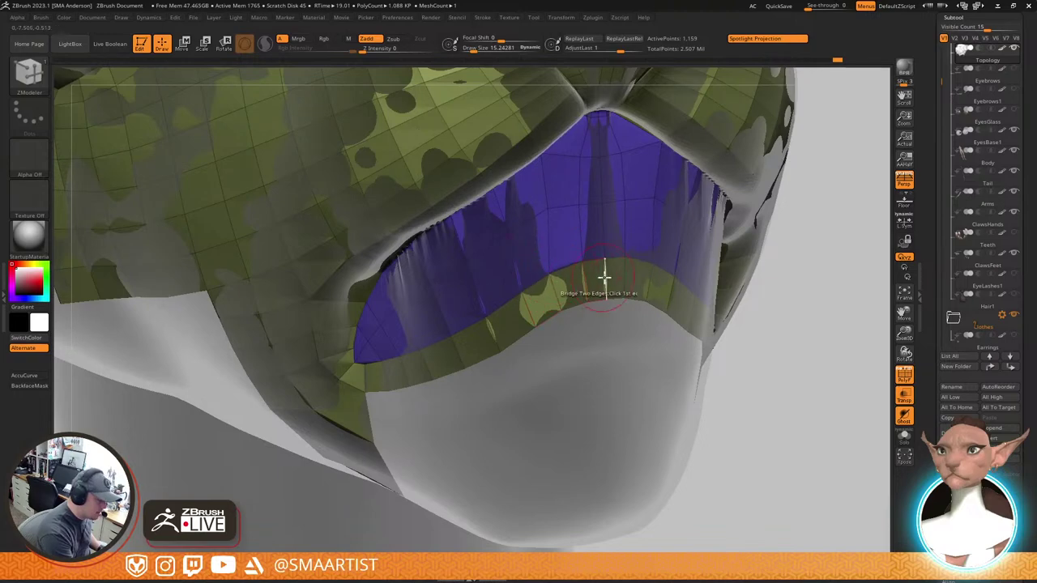
pyautogui.moveTo(603, 277); pyautogui.dragTo(586, 324, button='right')
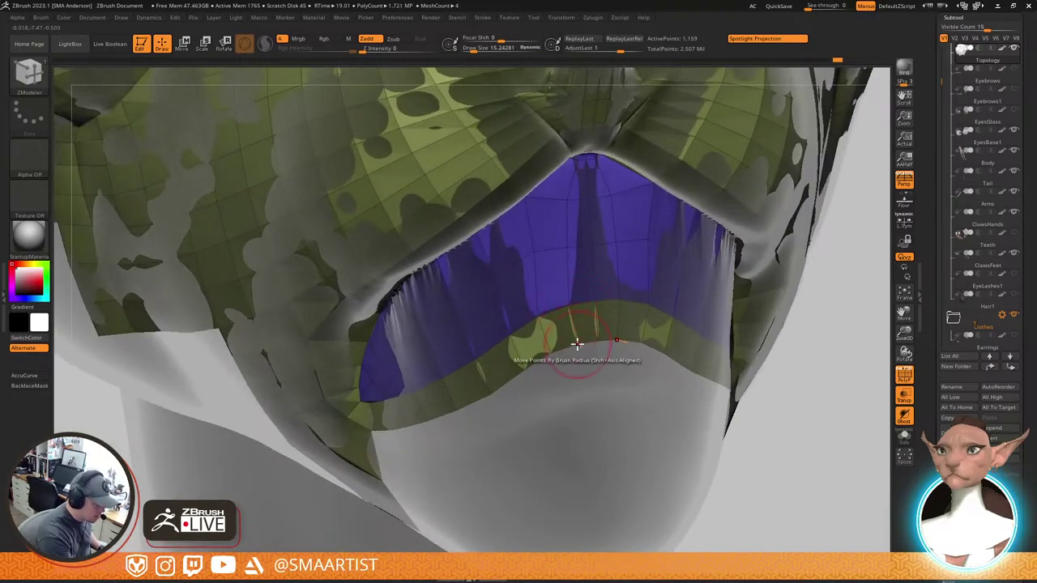
pyautogui.moveTo(563, 331); pyautogui.dragTo(733, 259, button='right')
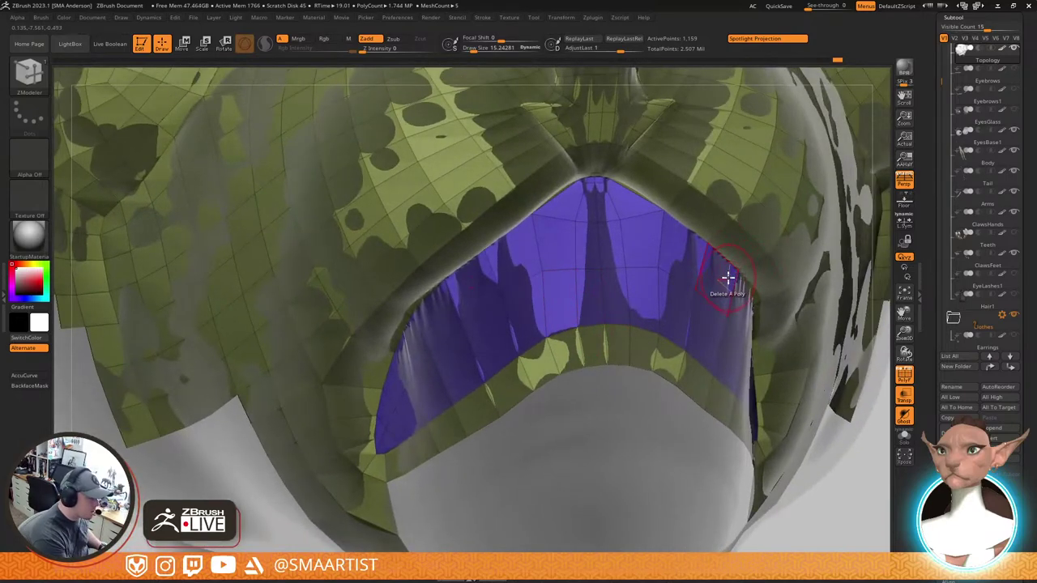
pyautogui.moveTo(594, 333)
pyautogui.mouseDown(button='right')
pyautogui.moveTo(609, 308)
pyautogui.moveTo(586, 341)
pyautogui.moveTo(683, 274)
pyautogui.moveTo(610, 336)
pyautogui.moveTo(619, 355)
pyautogui.moveTo(624, 334)
pyautogui.mouseUp(button='right')
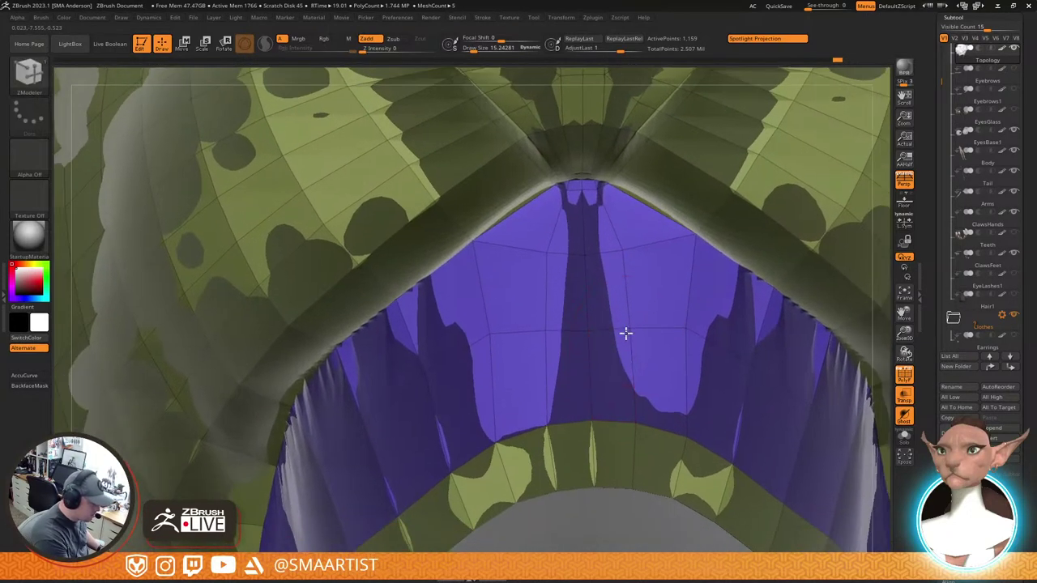
pyautogui.click(566, 294)
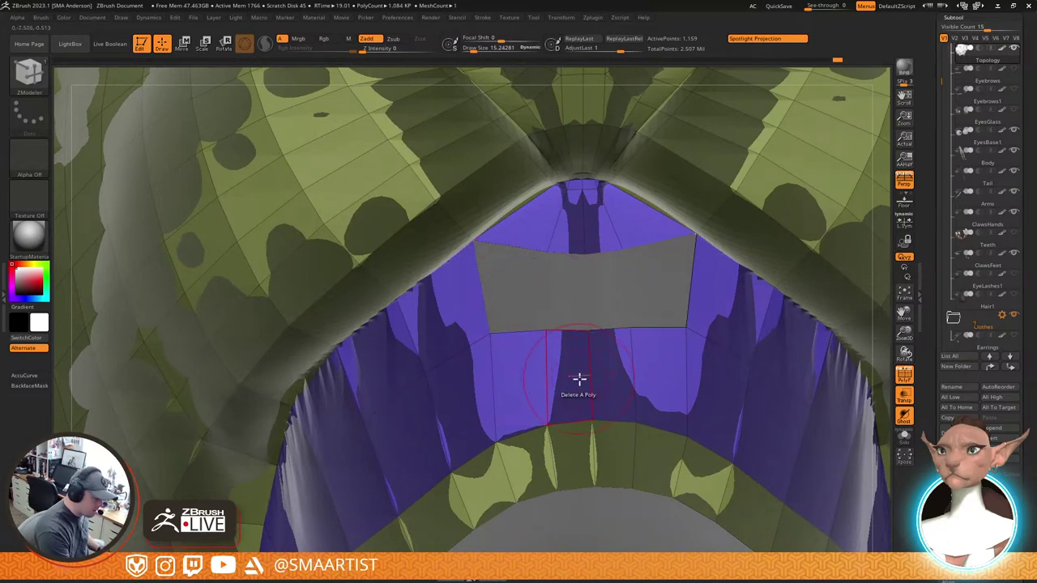
# Remove the edge loops just beside the centre line of the lower lip using the Insert Single EdgeLoop action
pyautogui.press('space')
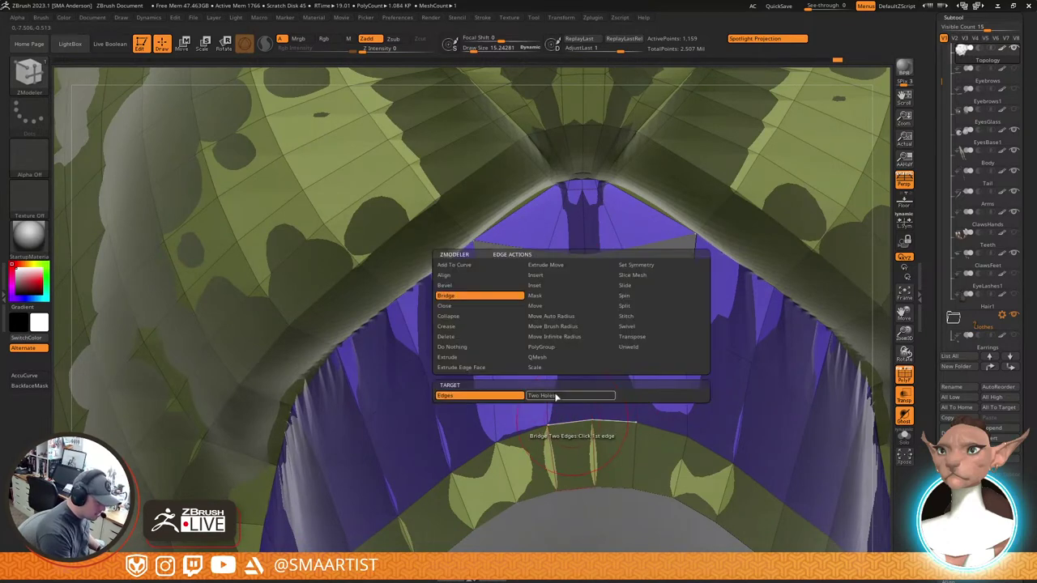
pyautogui.click(548, 277)
pyautogui.keyDown('alt'); pyautogui.click(544, 380); pyautogui.keyUp('alt')
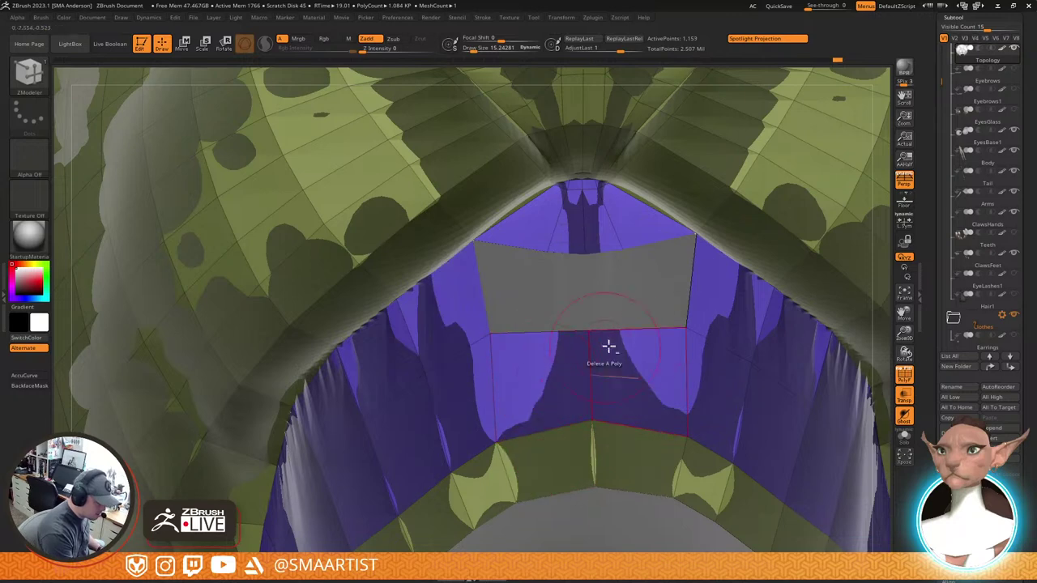
# Set the edge action to Extrude, then move the lower-lip columns closer to the centre and raise the hole's upper edge
pyautogui.keyDown('alt'); pyautogui.moveTo(654, 367); pyautogui.dragTo(669, 287, button='right'); pyautogui.keyUp('alt')
pyautogui.press('space')
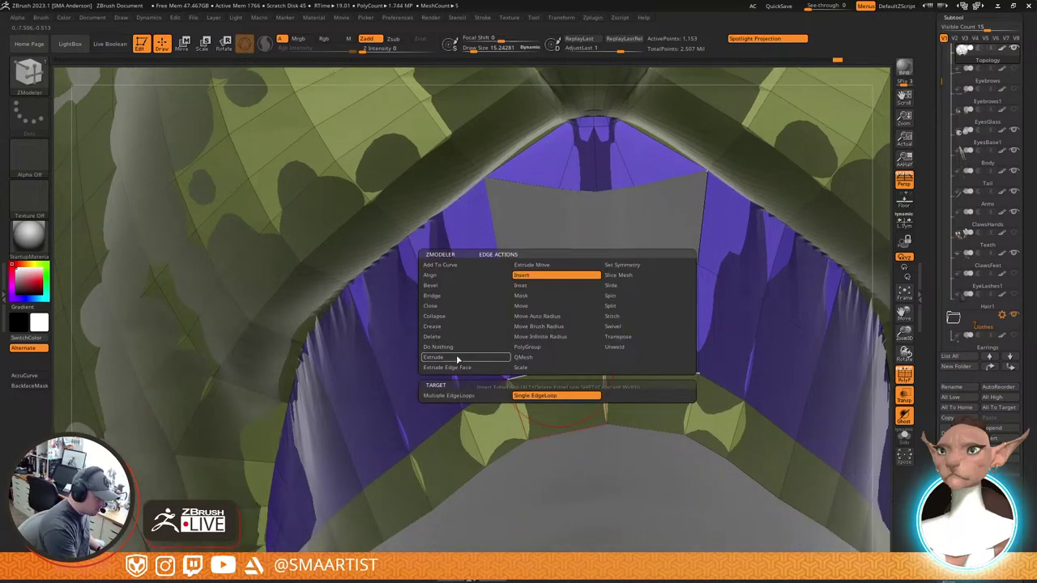
pyautogui.click(457, 359)
pyautogui.keyDown('alt'); pyautogui.moveTo(612, 303); pyautogui.dragTo(590, 330, button='right'); pyautogui.keyUp('alt')
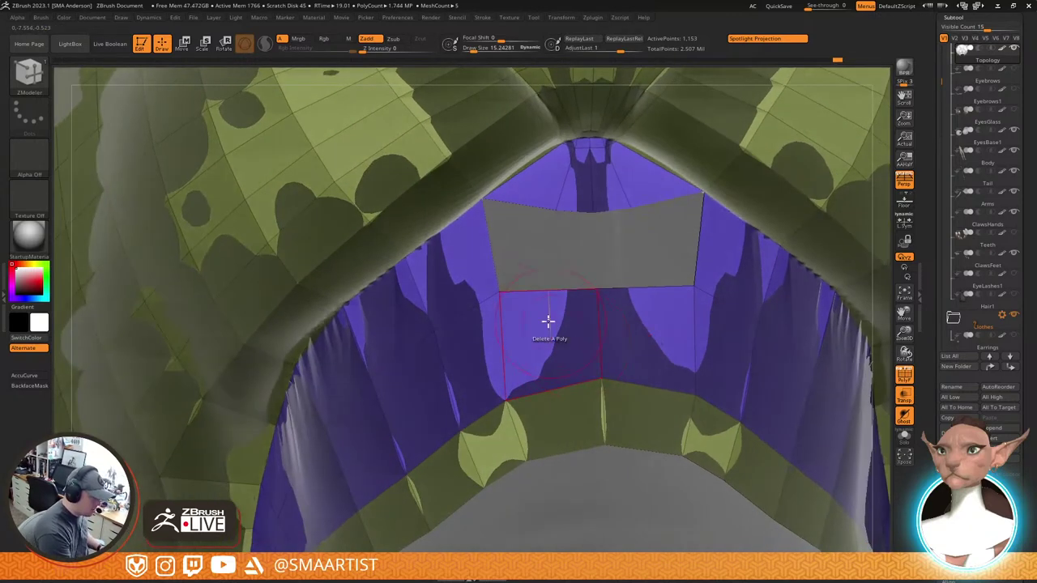
pyautogui.click(547, 322)
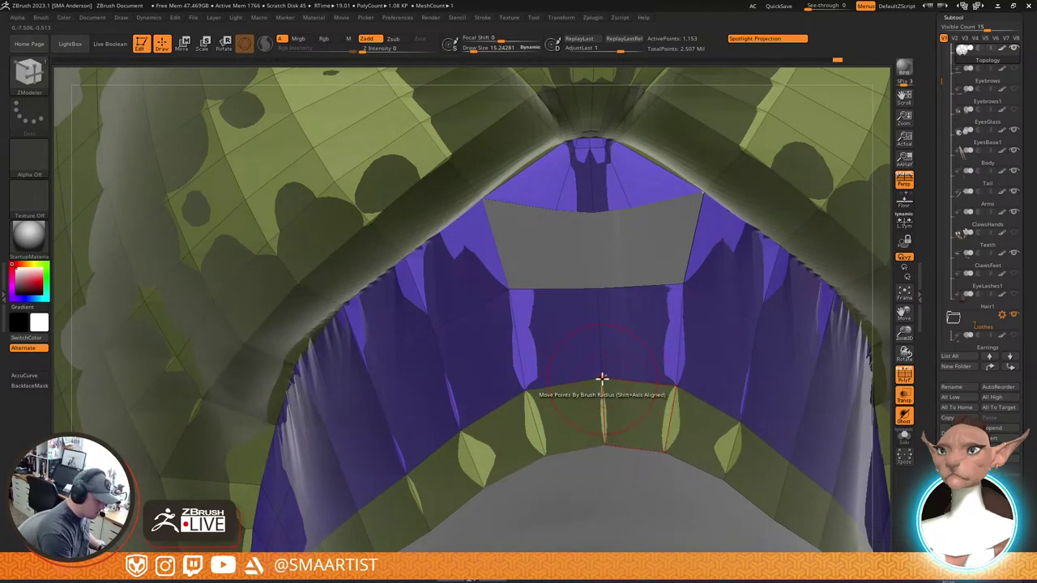
pyautogui.moveTo(528, 384); pyautogui.dragTo(579, 295, button='right')
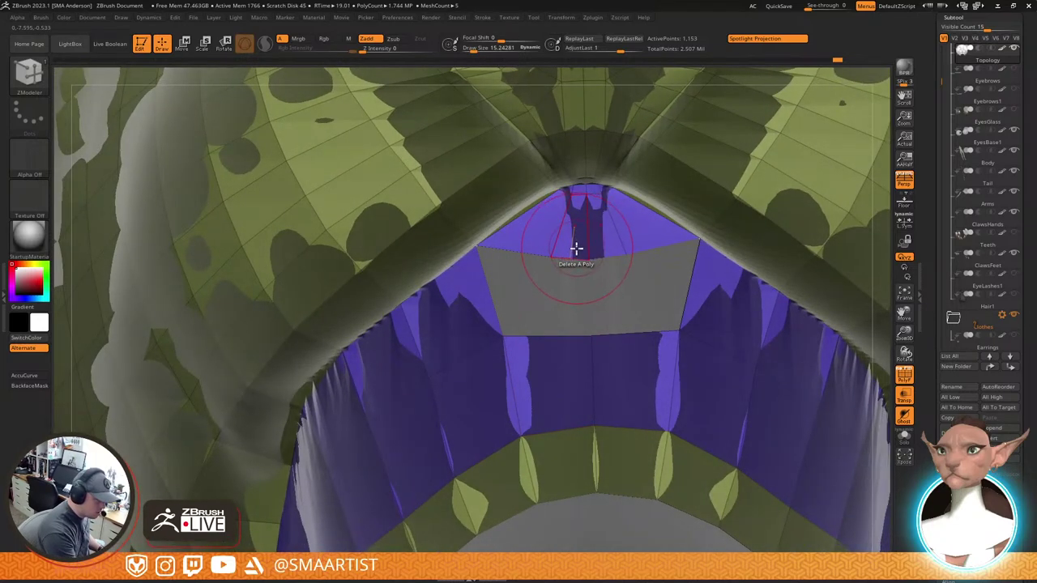
pyautogui.moveTo(611, 284)
pyautogui.mouseDown(button='right')
pyautogui.moveTo(613, 262)
pyautogui.moveTo(606, 266)
pyautogui.mouseUp(button='right')
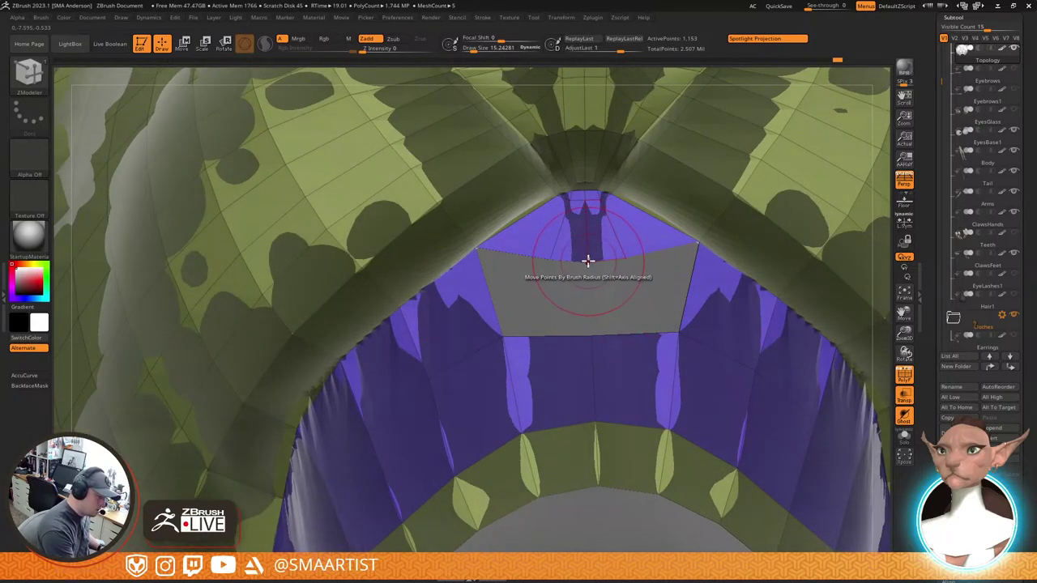
pyautogui.moveTo(588, 261); pyautogui.dragTo(553, 244)
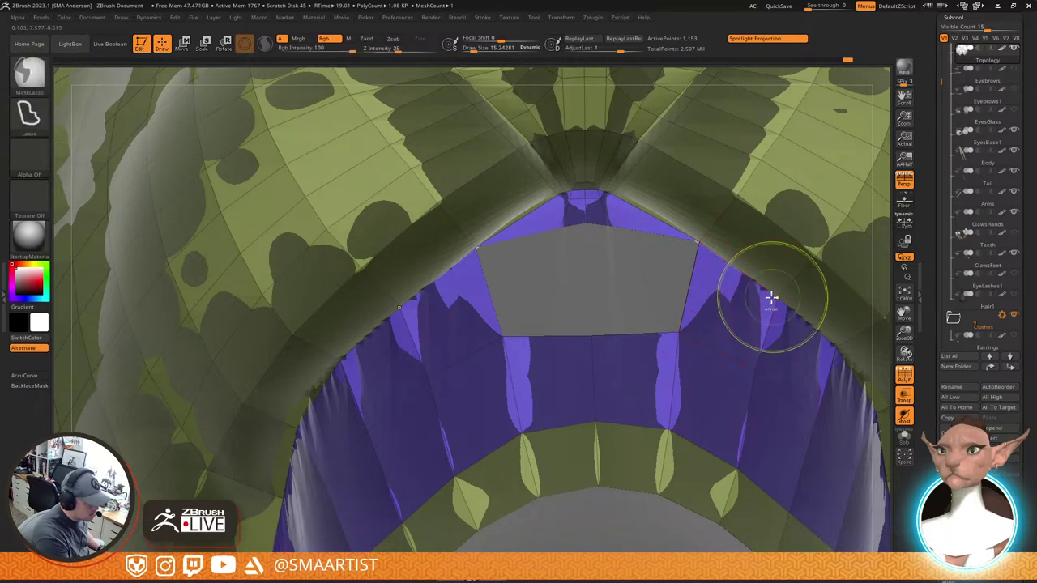
# Extrude the lower lip's open edge loop downward by one row of polygons towards the chin
pyautogui.moveTo(771, 299)
pyautogui.keyDown('ctrl'); pyautogui.mouseDown(button='right')
pyautogui.moveTo(775, 264)
pyautogui.moveTo(742, 243)
pyautogui.mouseUp(button='right'); pyautogui.keyUp('ctrl')
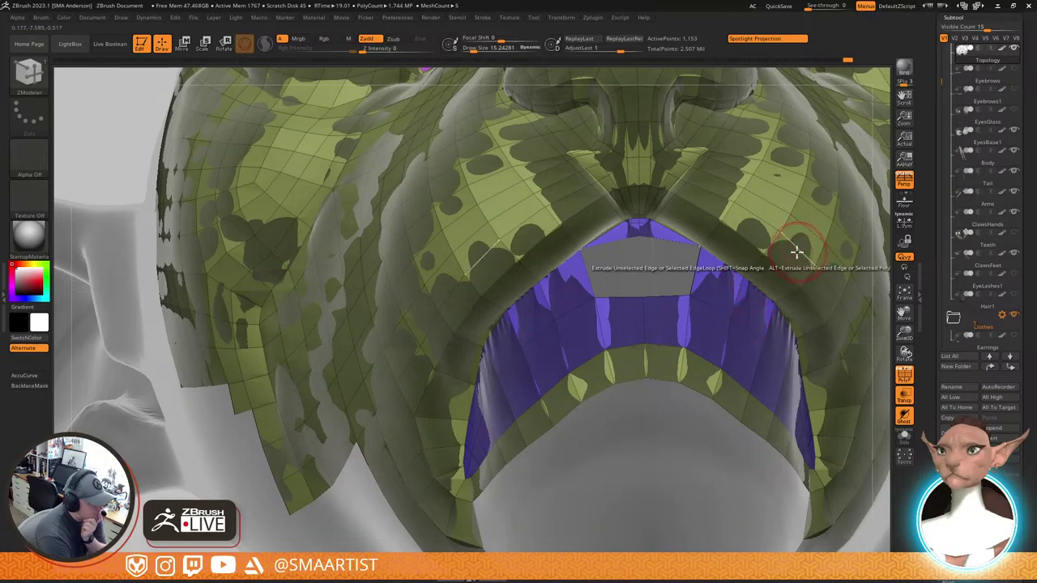
pyautogui.moveTo(710, 285)
pyautogui.mouseDown(button='right')
pyautogui.moveTo(734, 297)
pyautogui.moveTo(741, 318)
pyautogui.moveTo(715, 301)
pyautogui.moveTo(724, 280)
pyautogui.moveTo(694, 285)
pyautogui.moveTo(689, 297)
pyautogui.moveTo(699, 297)
pyautogui.mouseUp(button='right')
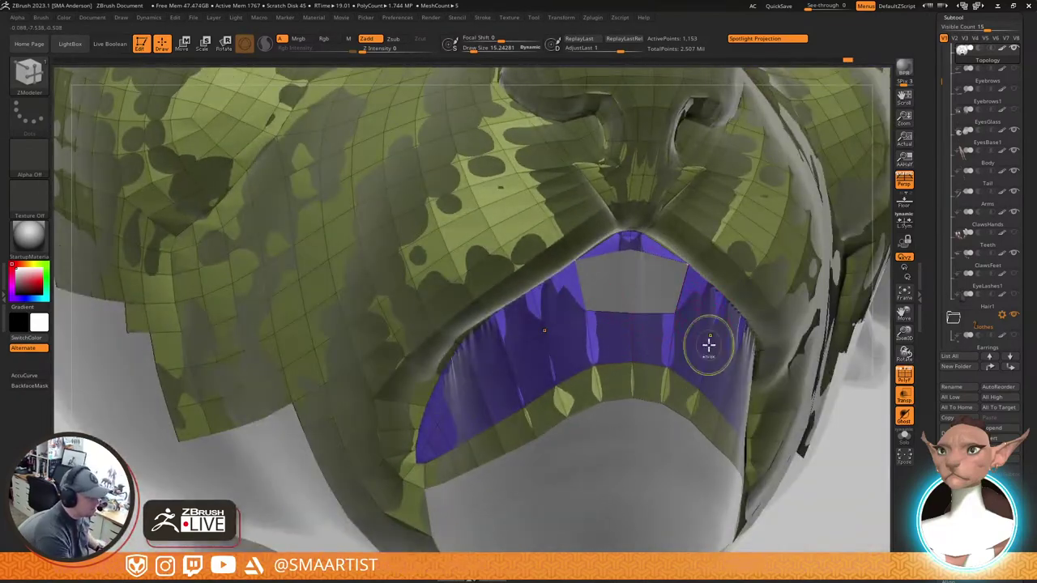
pyautogui.keyDown('ctrl'); pyautogui.moveTo(709, 346); pyautogui.dragTo(731, 349, button='right'); pyautogui.keyUp('ctrl')
pyautogui.hotkey('ctrl', 'shift', 's')
pyautogui.hotkey('ctrl', 'shift', 's')
pyautogui.moveTo(687, 319); pyautogui.dragTo(639, 310, button='right')
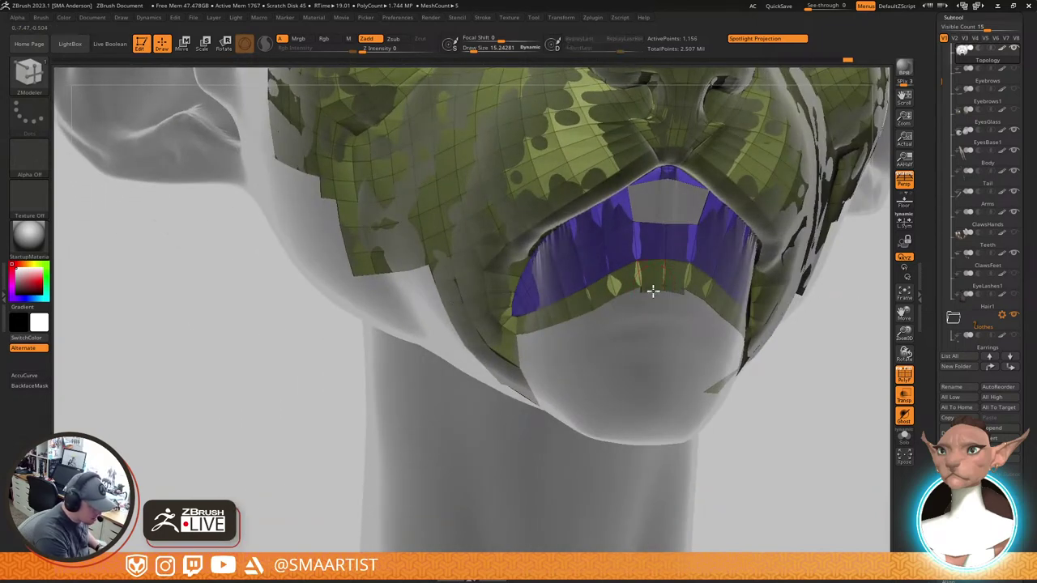
pyautogui.moveTo(652, 290); pyautogui.dragTo(653, 300)
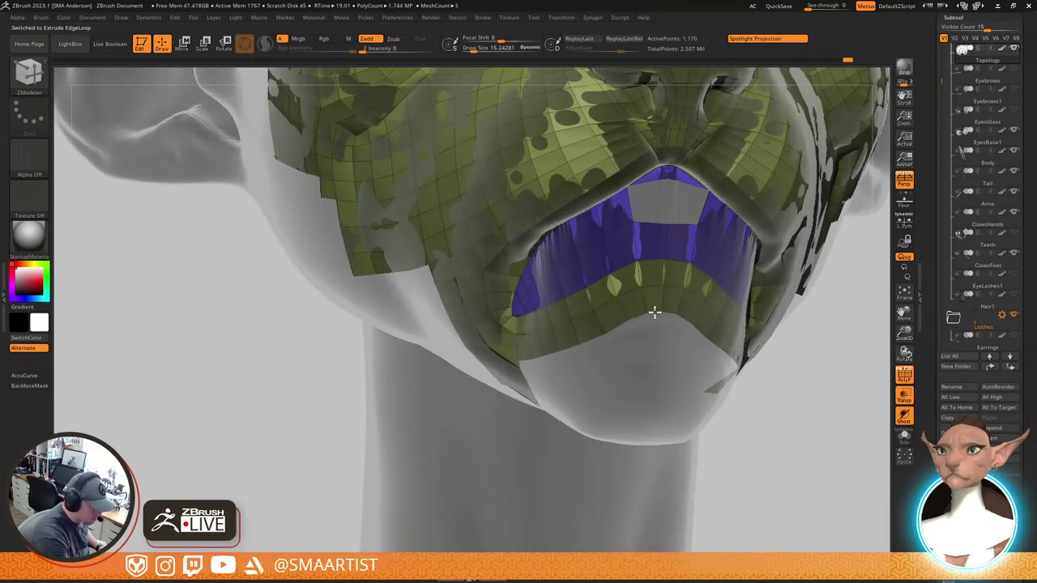
# Set the draw size to 6.5636, join the new row's end to the mouth-corner polygons and even out the points along its edge
pyautogui.moveTo(632, 325); pyautogui.dragTo(500, 360, button='right')
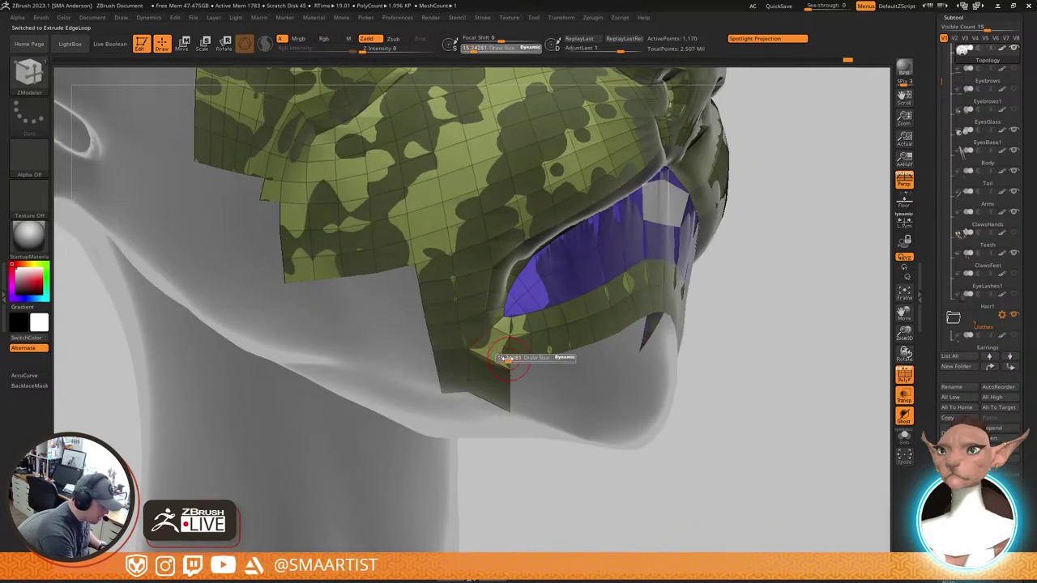
pyautogui.moveTo(507, 359); pyautogui.dragTo(505, 358)
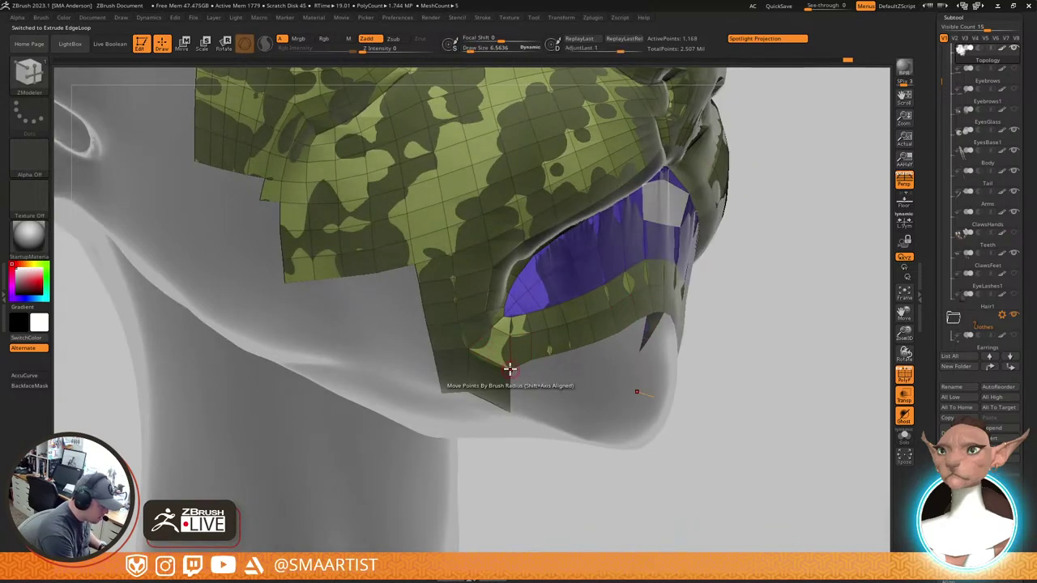
pyautogui.moveTo(537, 351); pyautogui.dragTo(507, 367, button='right')
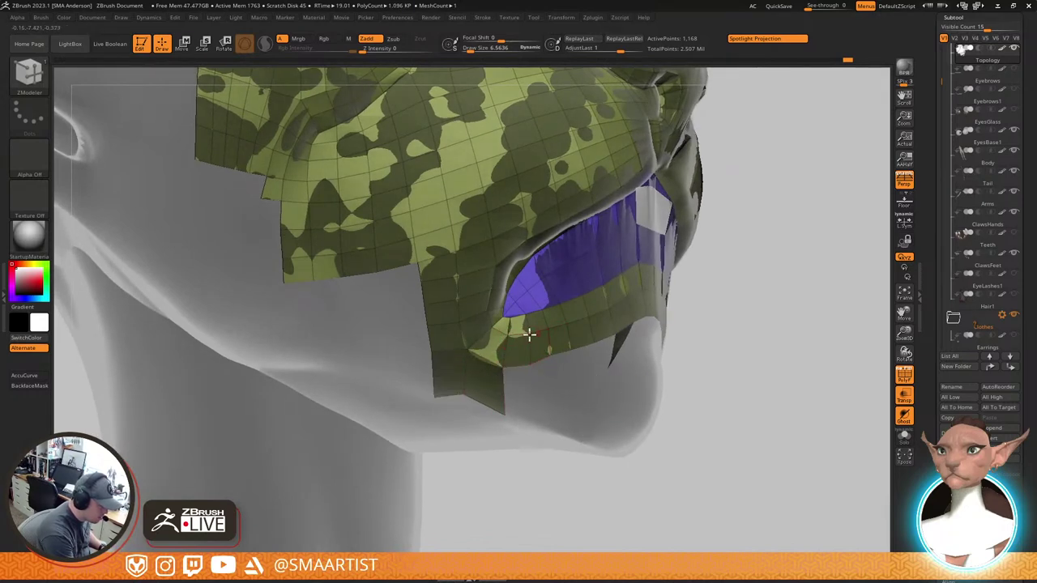
pyautogui.moveTo(575, 309)
pyautogui.mouseDown(button='right')
pyautogui.moveTo(560, 332)
pyautogui.moveTo(505, 301)
pyautogui.mouseUp(button='right')
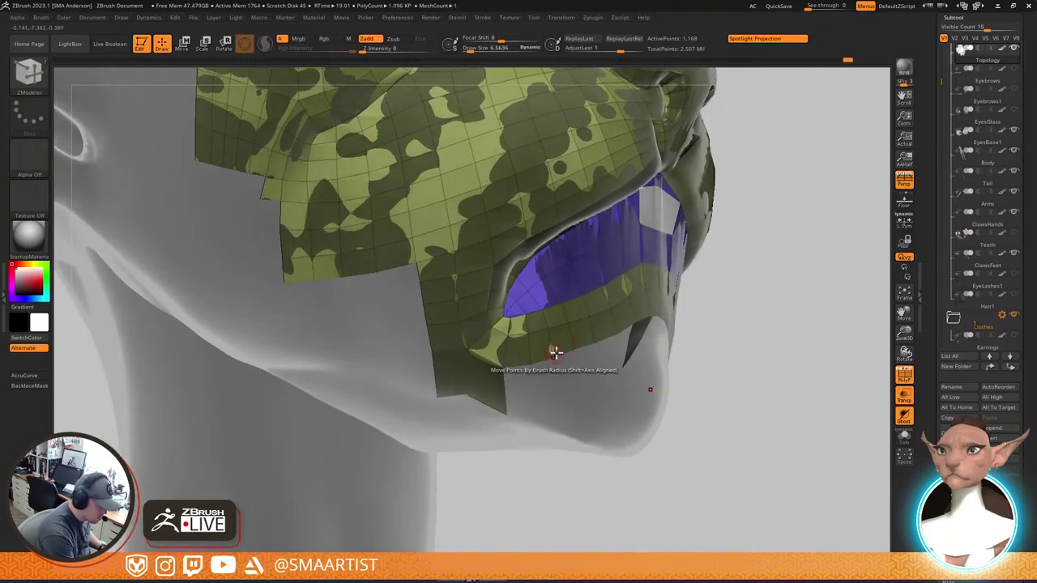
pyautogui.moveTo(572, 350); pyautogui.dragTo(594, 324, button='right')
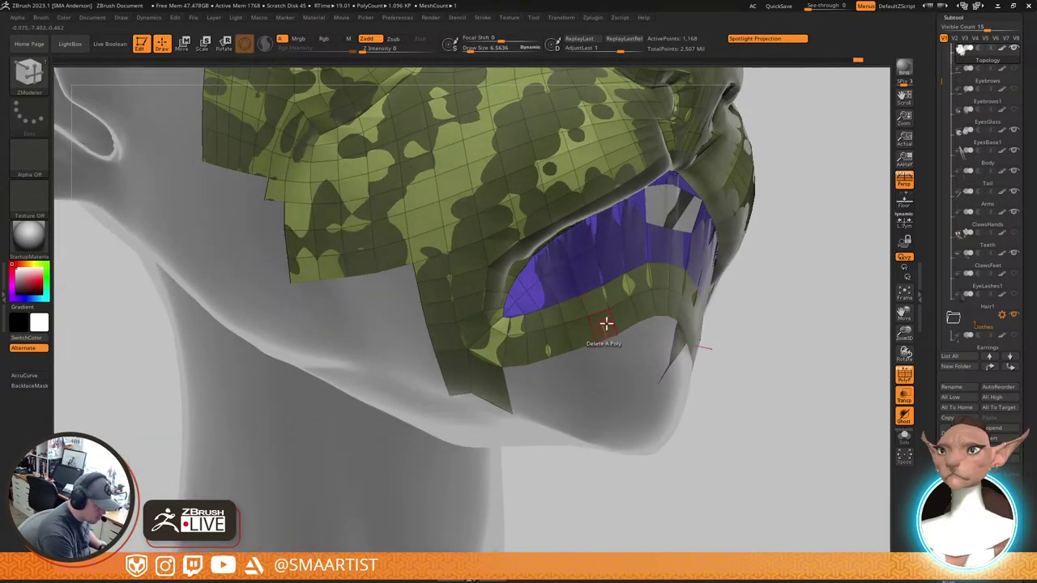
pyautogui.moveTo(606, 324); pyautogui.dragTo(608, 303, button='right')
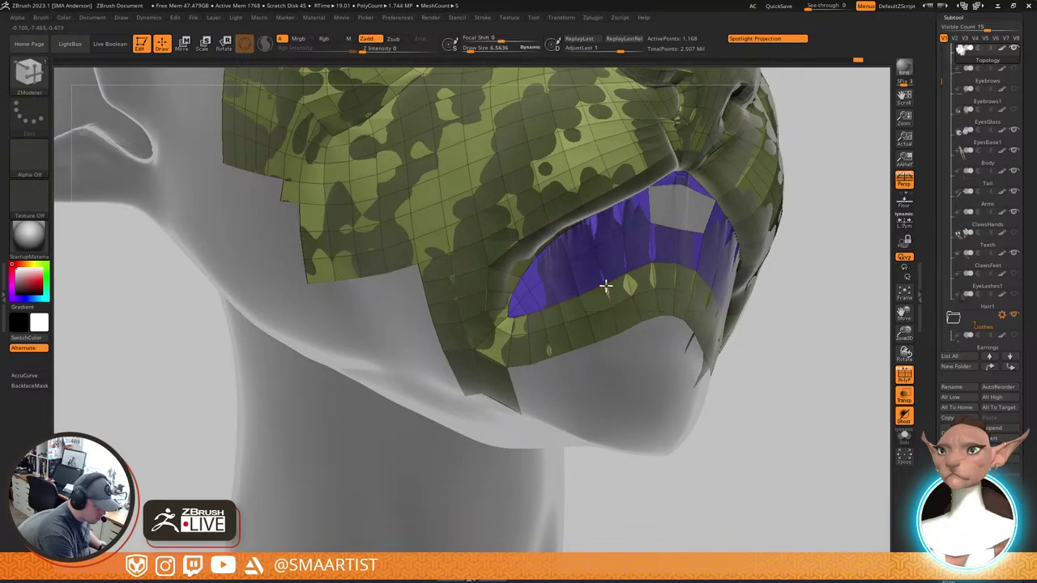
pyautogui.hotkey('ctrl', 'z')
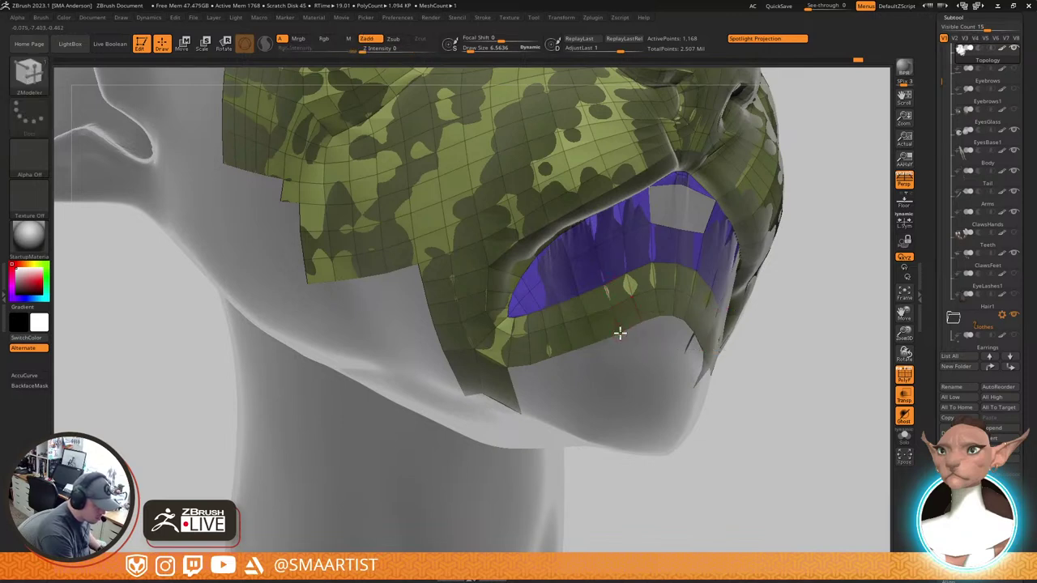
pyautogui.moveTo(646, 309)
pyautogui.mouseDown(button='right')
pyautogui.moveTo(636, 319)
pyautogui.moveTo(630, 295)
pyautogui.mouseUp(button='right')
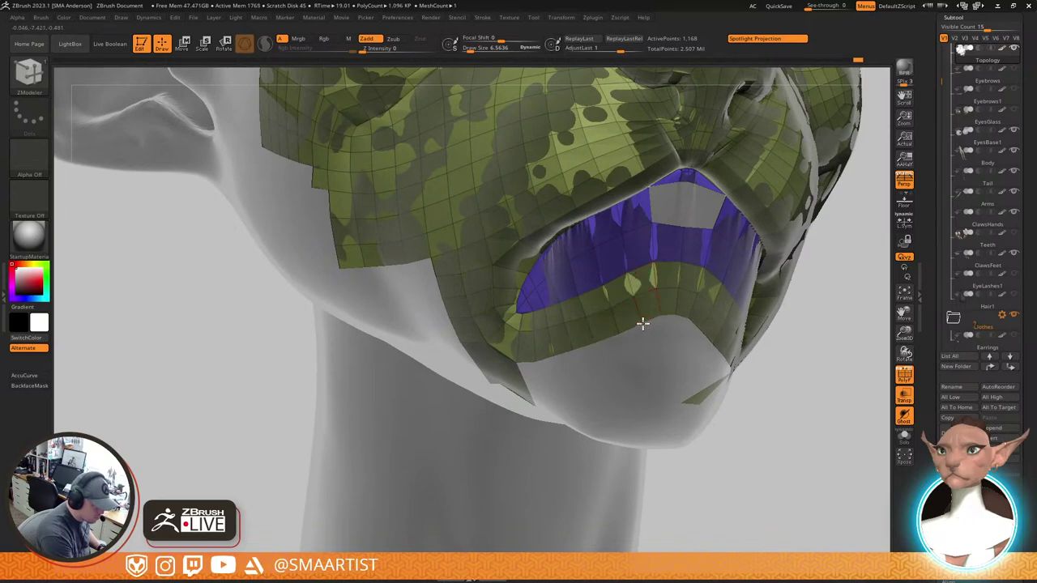
# Extrude the central edges of the lower-lip row downward onto the chin as a two-polygon-wide strip
pyautogui.moveTo(674, 312); pyautogui.dragTo(671, 341, button='right')
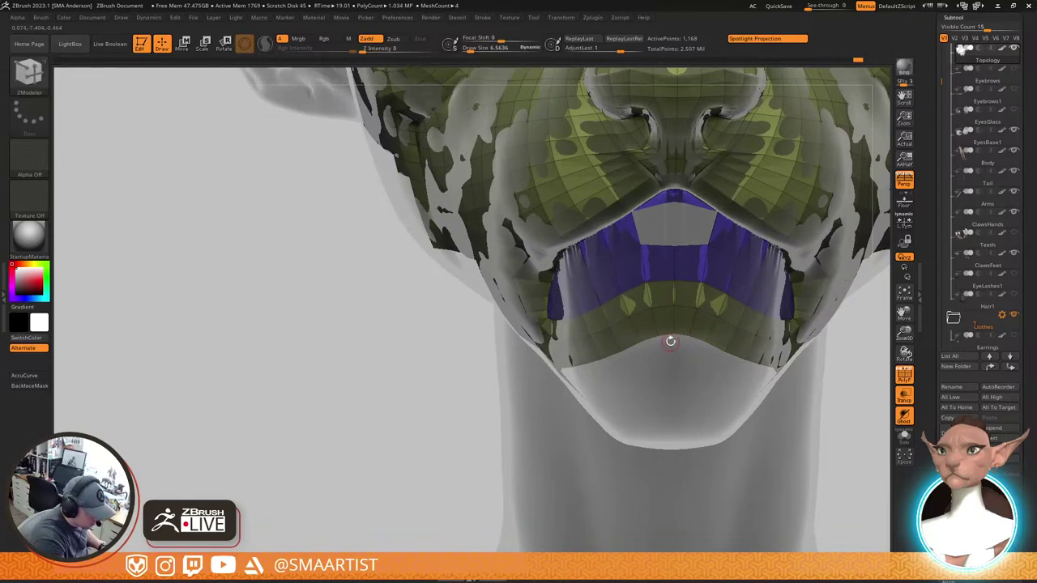
pyautogui.keyDown('shift'); pyautogui.moveTo(669, 349); pyautogui.dragTo(666, 357); pyautogui.keyUp('shift')
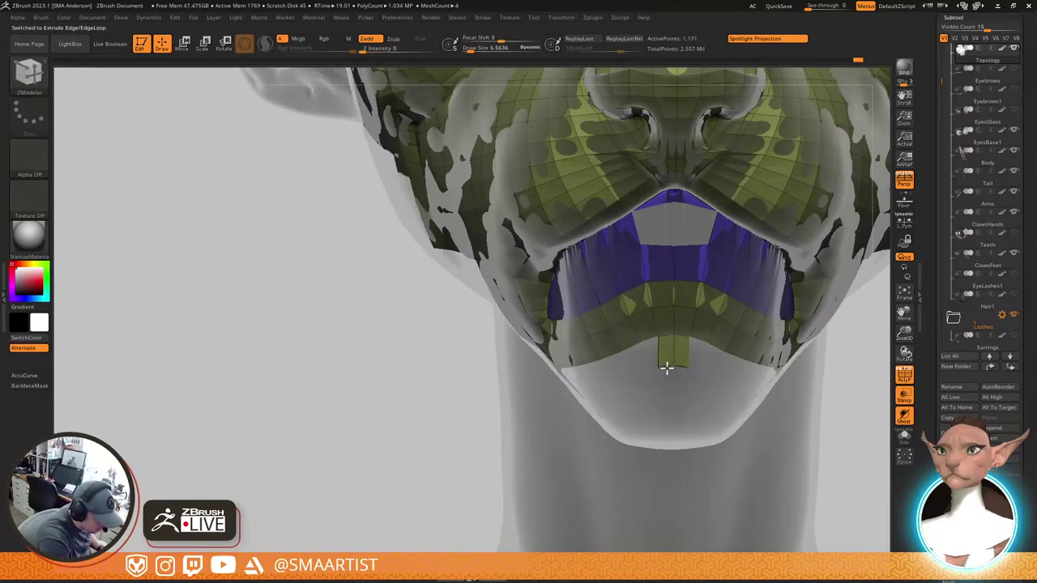
# Square up the polygons below the mouth corner by joining the loose end to the neighbouring row and evening out their bottom edge
pyautogui.moveTo(666, 372)
pyautogui.mouseDown(button='right')
pyautogui.moveTo(691, 324)
pyautogui.moveTo(695, 333)
pyautogui.moveTo(682, 339)
pyautogui.moveTo(689, 344)
pyautogui.moveTo(688, 324)
pyautogui.moveTo(673, 319)
pyautogui.moveTo(686, 308)
pyautogui.moveTo(679, 334)
pyautogui.mouseUp(button='right')
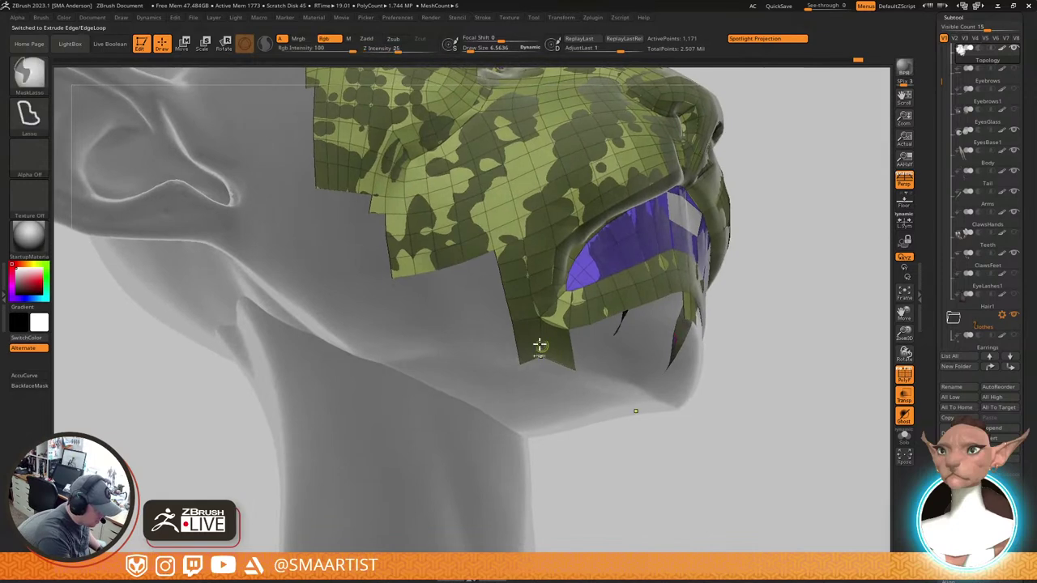
pyautogui.keyDown('ctrl'); pyautogui.moveTo(540, 349); pyautogui.dragTo(526, 371, button='right'); pyautogui.keyUp('ctrl')
pyautogui.moveTo(510, 345); pyautogui.dragTo(609, 332)
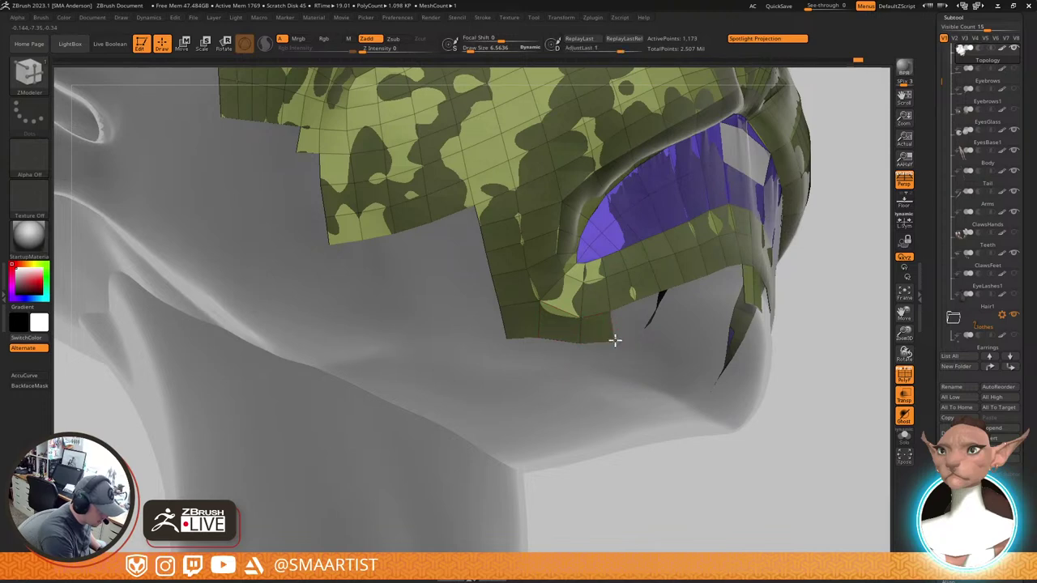
pyautogui.moveTo(614, 340); pyautogui.dragTo(513, 343, button='right')
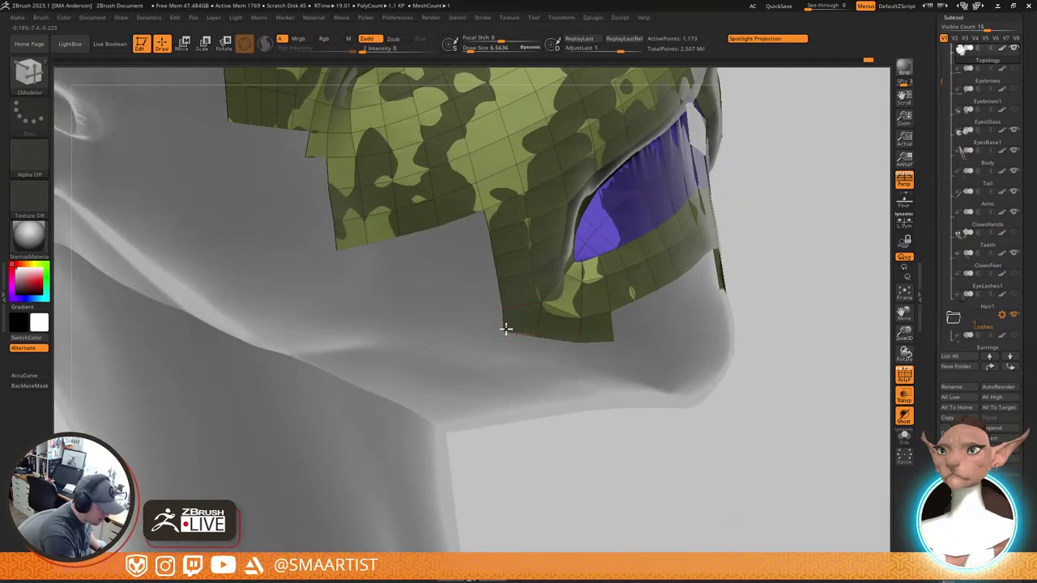
pyautogui.moveTo(544, 325); pyautogui.dragTo(545, 304)
pyautogui.moveTo(540, 298); pyautogui.dragTo(536, 273, button='right')
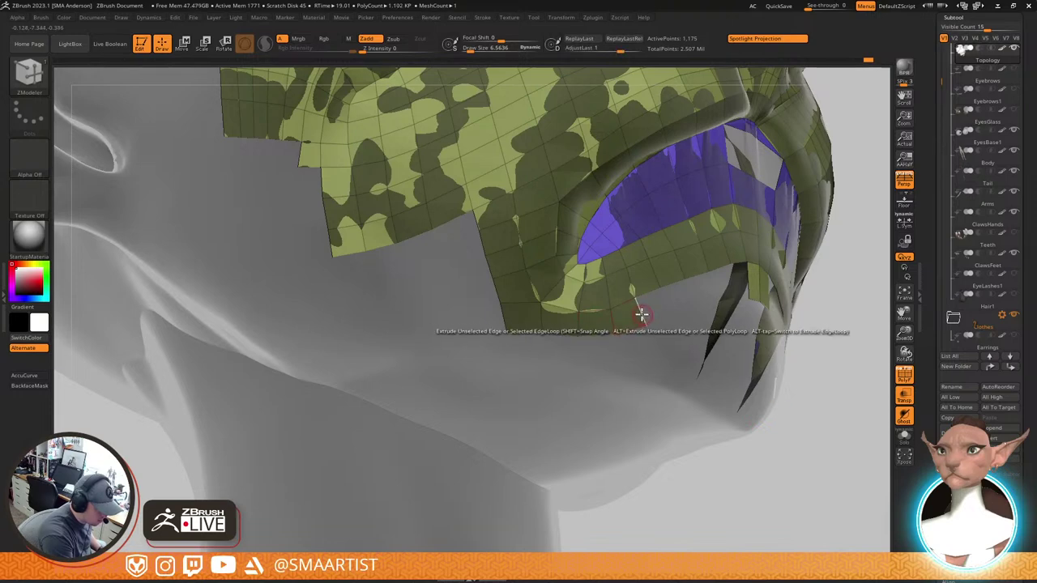
# Fill the gap between the mouth-corner polygons and the central chin strip with a continuous polygon row, then preview the mesh smoothed
pyautogui.moveTo(674, 311)
pyautogui.mouseDown(button='right')
pyautogui.moveTo(685, 335)
pyautogui.moveTo(682, 325)
pyautogui.mouseUp(button='right')
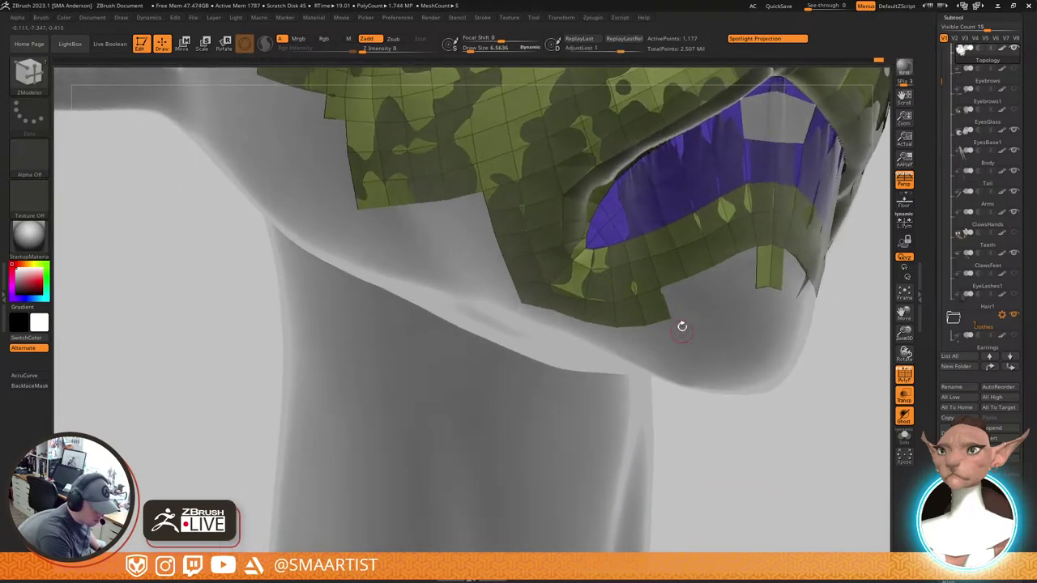
pyautogui.moveTo(745, 251); pyautogui.dragTo(683, 315)
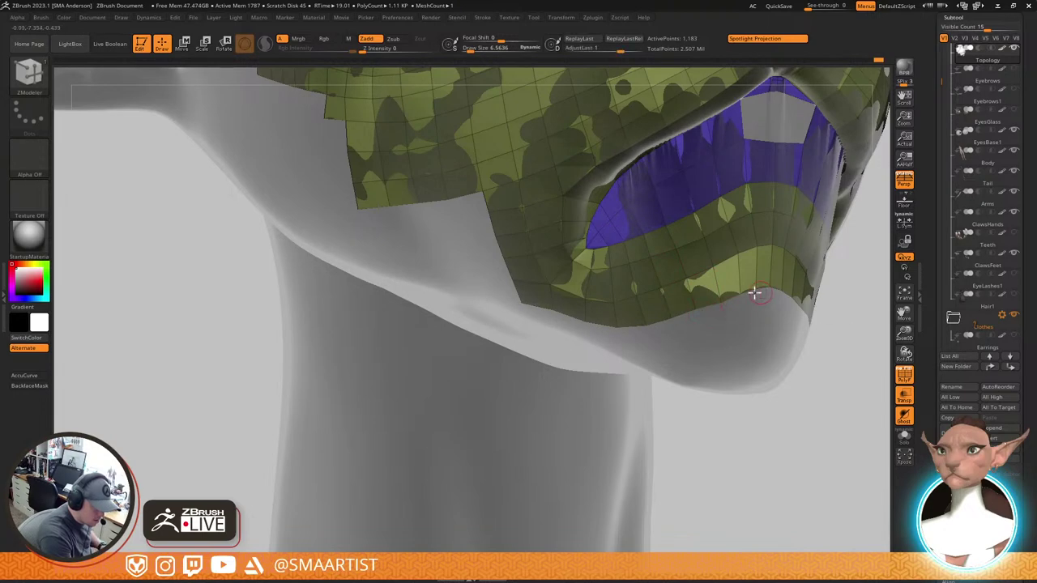
pyautogui.press('d')
pyautogui.hotkey('shift', 'f')
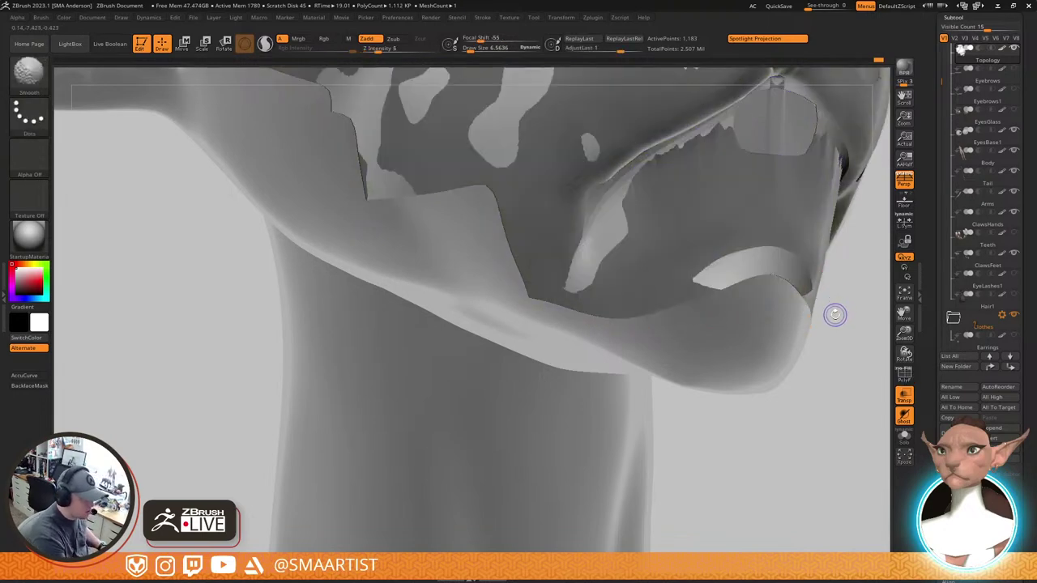
pyautogui.moveTo(836, 310)
pyautogui.mouseDown()
pyautogui.moveTo(803, 266)
pyautogui.moveTo(787, 303)
pyautogui.moveTo(753, 292)
pyautogui.moveTo(725, 299)
pyautogui.moveTo(714, 342)
pyautogui.mouseUp()
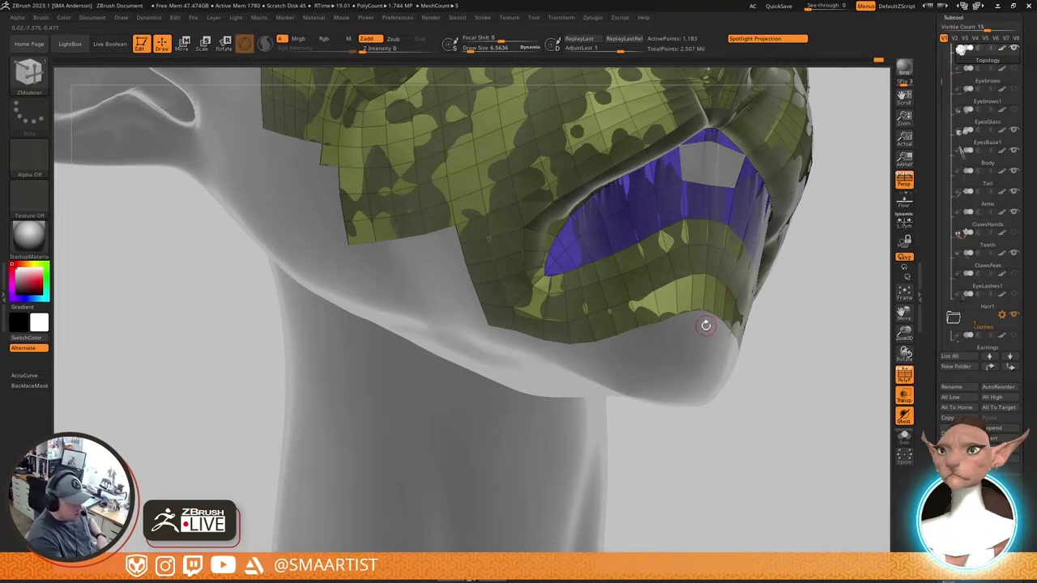
# Extrude another short row of polygons below the centre of the lower lip and join its ends to the existing lower edge
pyautogui.moveTo(706, 325); pyautogui.dragTo(640, 346)
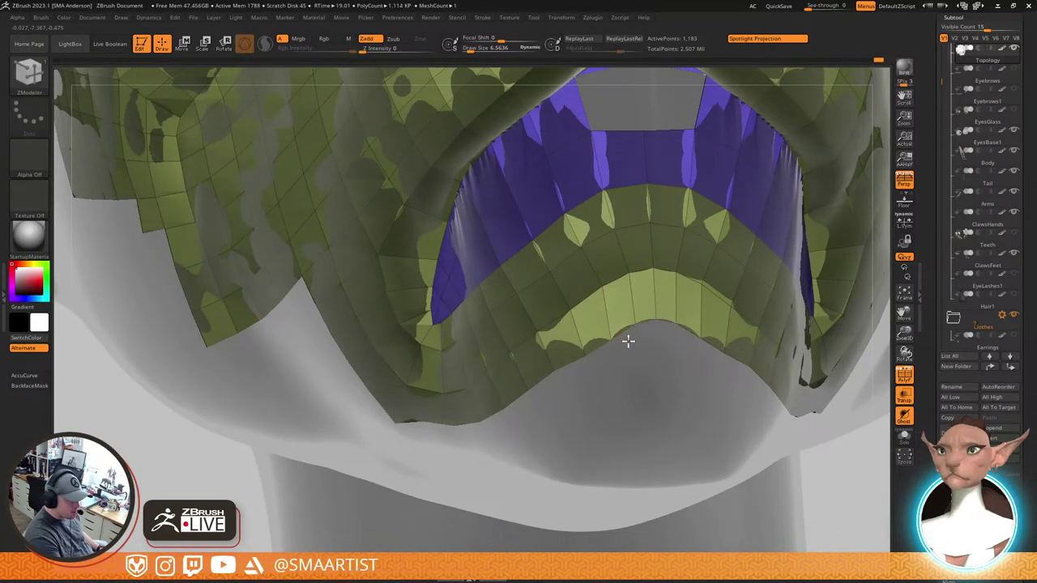
pyautogui.click(628, 340)
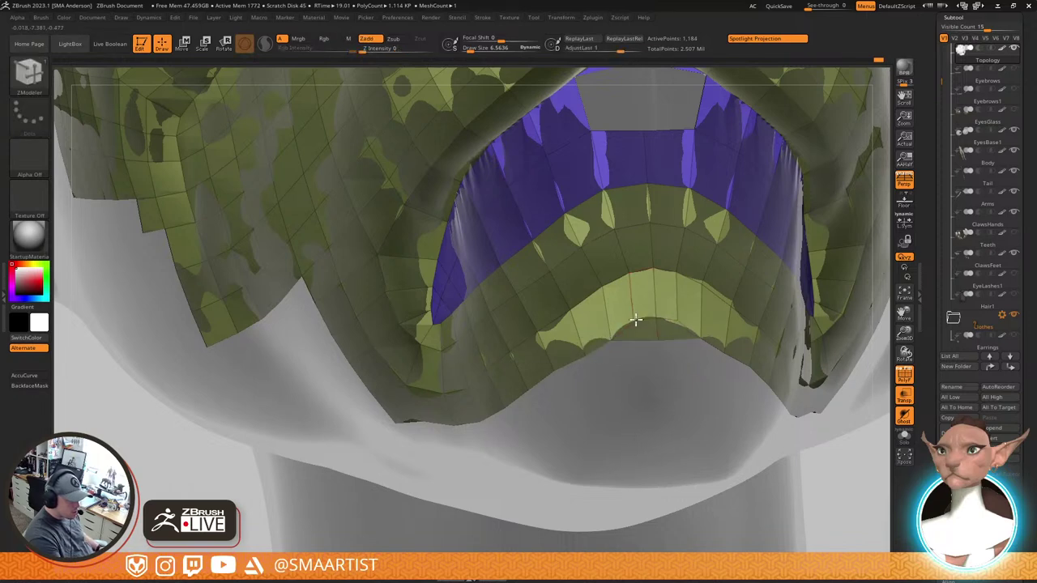
pyautogui.moveTo(714, 317)
pyautogui.keyDown('ctrl'); pyautogui.mouseDown(button='right')
pyautogui.moveTo(737, 305)
pyautogui.moveTo(708, 410)
pyautogui.mouseUp(button='right'); pyautogui.keyUp('ctrl')
pyautogui.moveTo(619, 356); pyautogui.dragTo(670, 354)
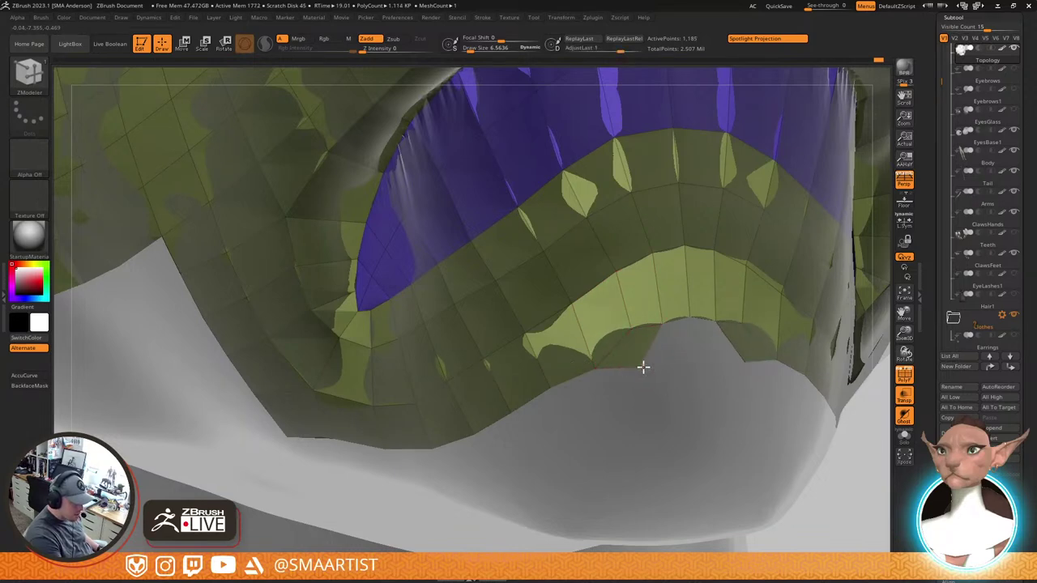
pyautogui.moveTo(661, 363); pyautogui.dragTo(685, 347)
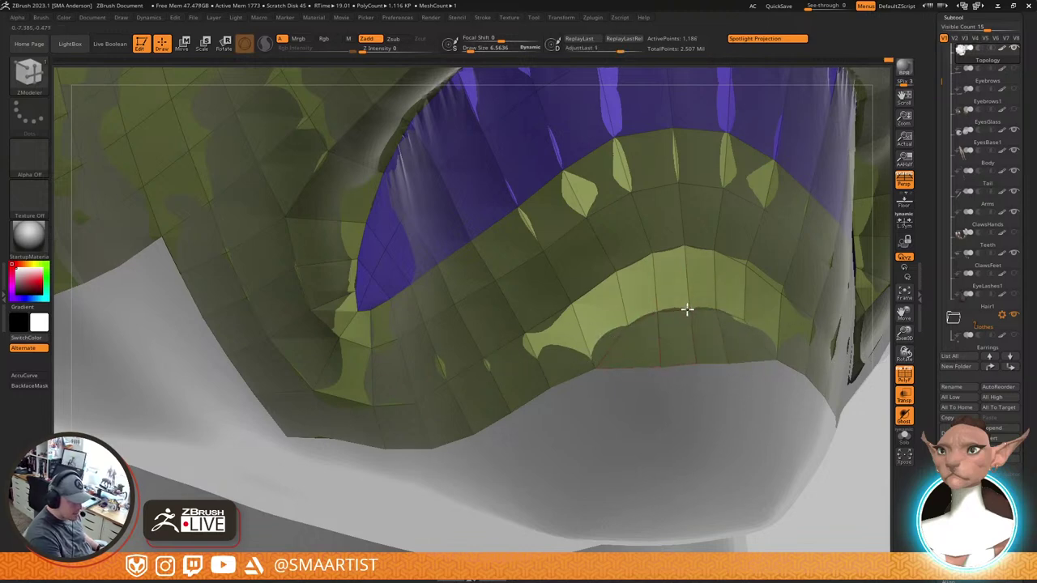
pyautogui.moveTo(598, 368); pyautogui.dragTo(594, 362)
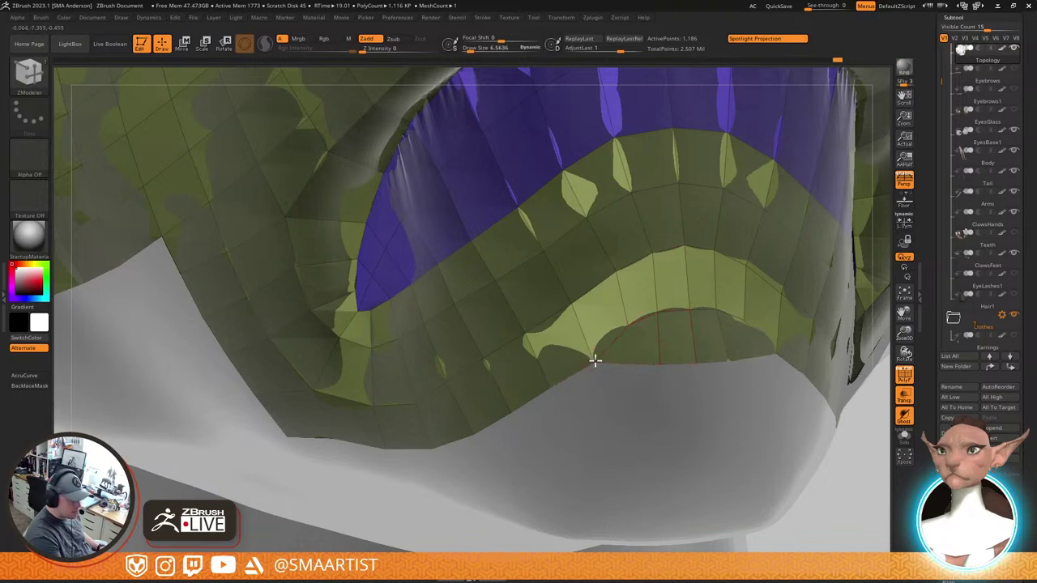
pyautogui.moveTo(595, 361); pyautogui.dragTo(688, 327, button='right')
# Open the Modify Topology options in the Topology subtool's Geometry settings
pyautogui.click(686, 325)
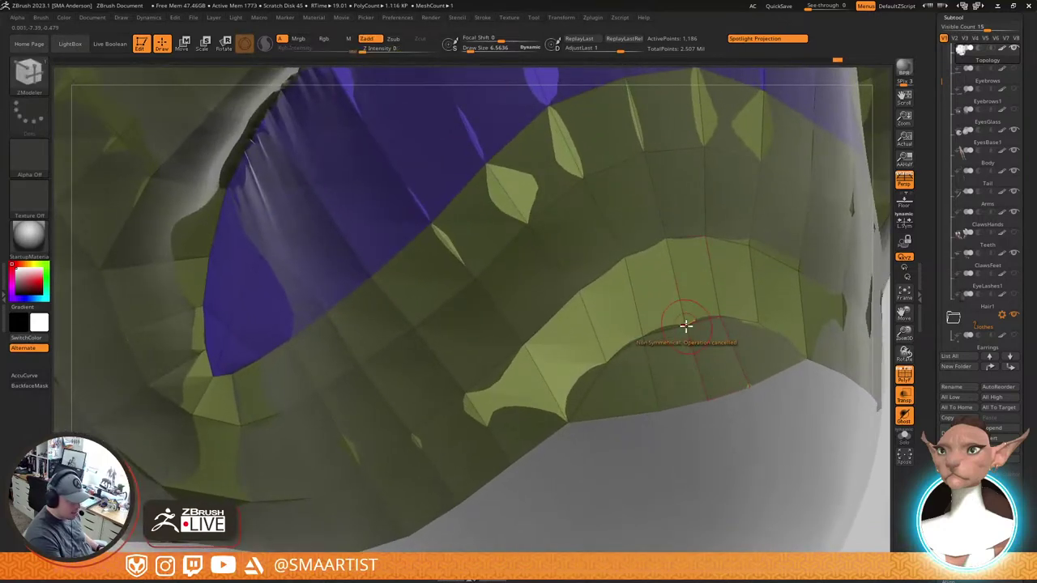
pyautogui.moveTo(1027, 365); pyautogui.dragTo(1027, 218)
pyautogui.click(957, 502)
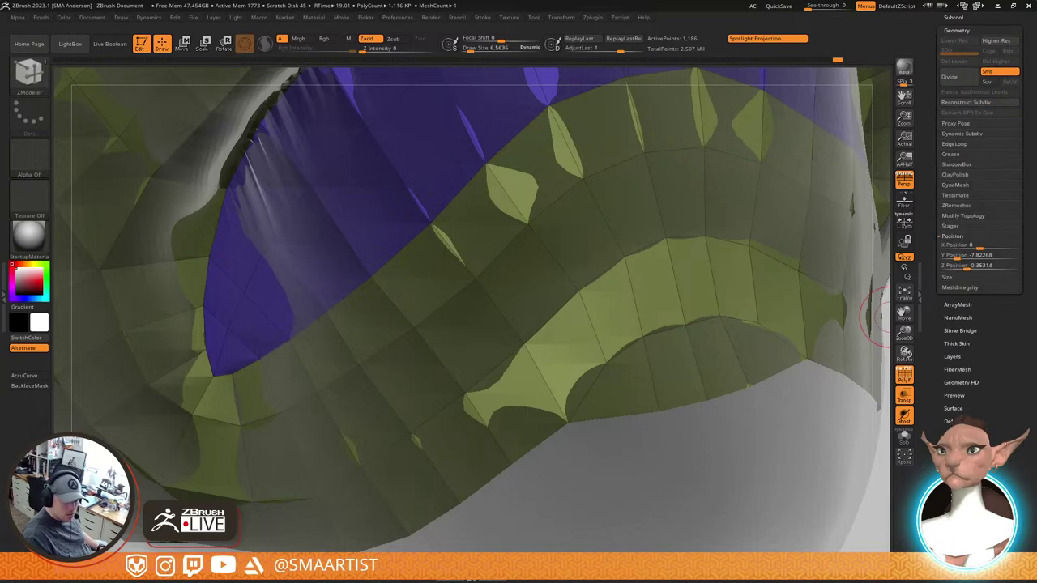
pyautogui.click(976, 216)
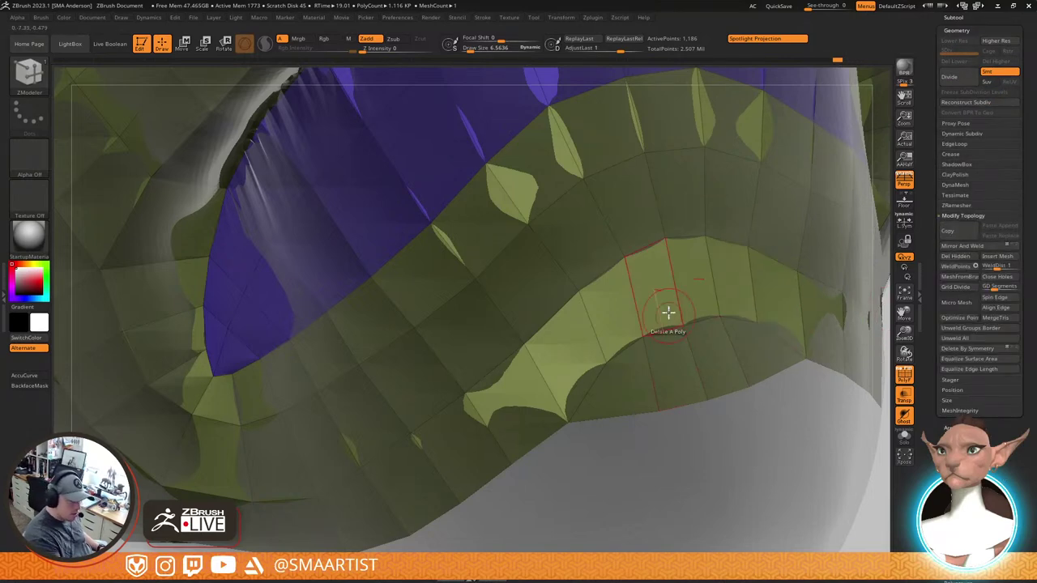
# Raise the upper and lower points of the central chin rows so their edges follow an even arc below the lower lip
pyautogui.click(636, 311)
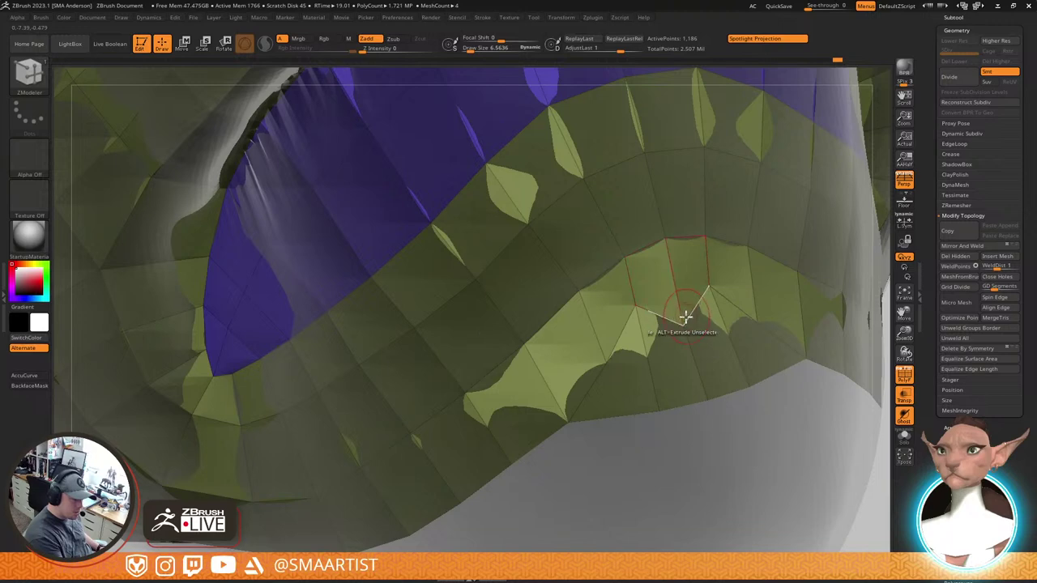
pyautogui.click(658, 306)
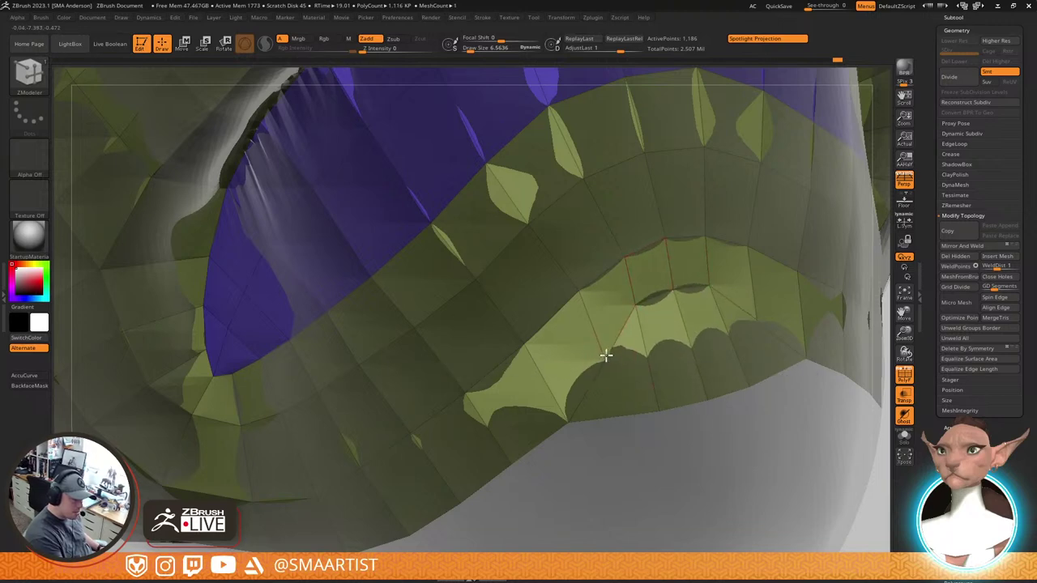
pyautogui.moveTo(657, 411); pyautogui.dragTo(645, 383)
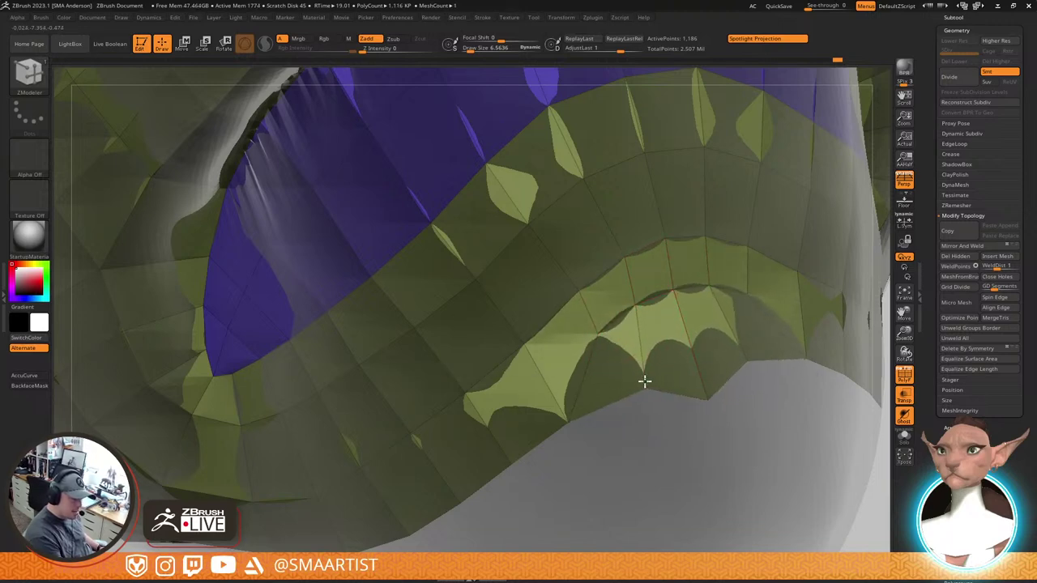
pyautogui.moveTo(707, 399); pyautogui.dragTo(694, 361)
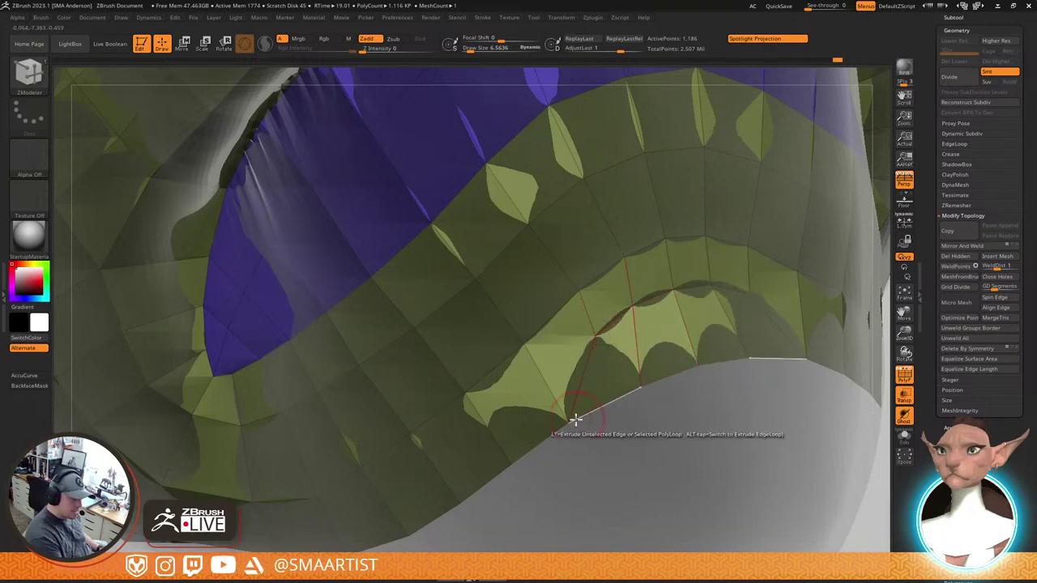
pyautogui.moveTo(692, 414)
pyautogui.keyDown('ctrl'); pyautogui.mouseDown(button='right')
pyautogui.moveTo(691, 351)
pyautogui.moveTo(708, 326)
pyautogui.moveTo(680, 324)
pyautogui.moveTo(721, 322)
pyautogui.moveTo(710, 337)
pyautogui.moveTo(732, 294)
pyautogui.moveTo(713, 332)
pyautogui.mouseUp(button='right'); pyautogui.keyUp('ctrl')
pyautogui.keyDown('ctrl'); pyautogui.moveTo(648, 340); pyautogui.dragTo(614, 398, button='right'); pyautogui.keyUp('ctrl')
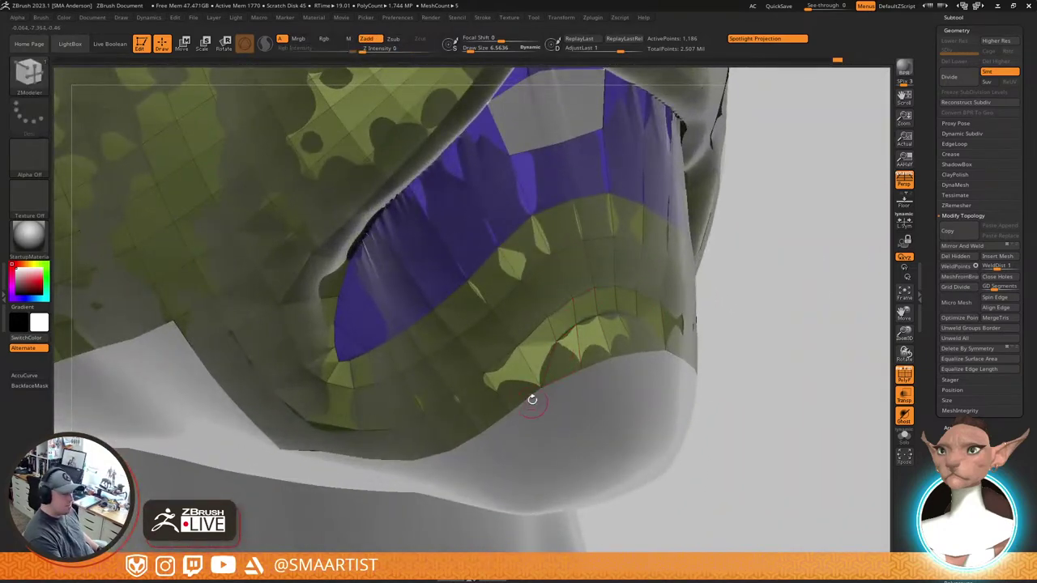
pyautogui.moveTo(634, 365); pyautogui.dragTo(661, 348, button='right')
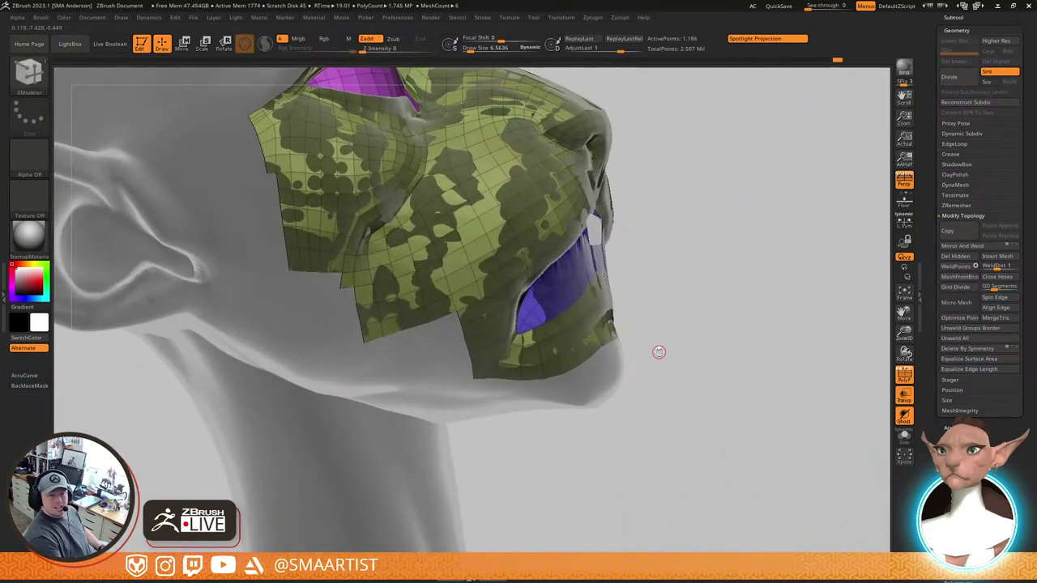
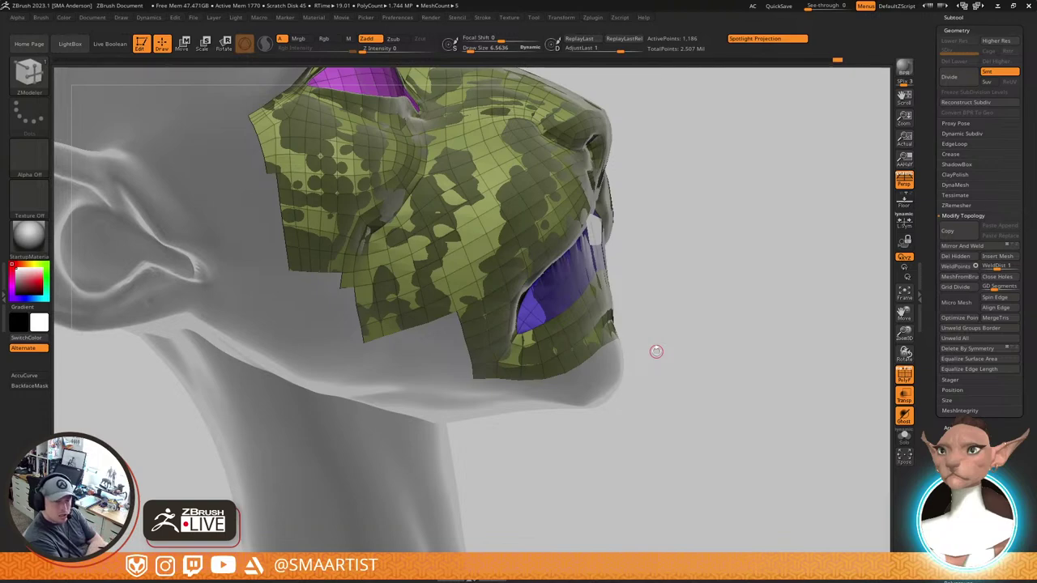
# Delete the symmetrical pair of polygons on either side of the hole inside the mouth
pyautogui.moveTo(716, 263); pyautogui.dragTo(720, 486, button='right')
pyautogui.keyDown('alt'); pyautogui.moveTo(680, 316); pyautogui.dragTo(680, 414, button='right'); pyautogui.keyUp('alt')
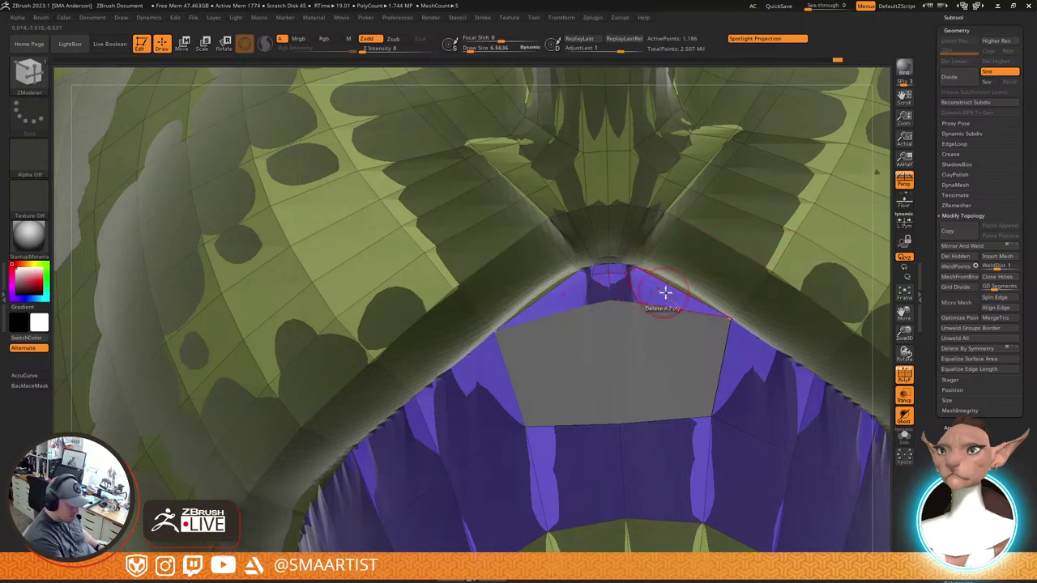
pyautogui.keyDown('alt'); pyautogui.moveTo(690, 358); pyautogui.dragTo(656, 310); pyautogui.keyUp('alt')
pyautogui.keyDown('ctrl'); pyautogui.moveTo(714, 345); pyautogui.dragTo(642, 310, button='right'); pyautogui.keyUp('ctrl')
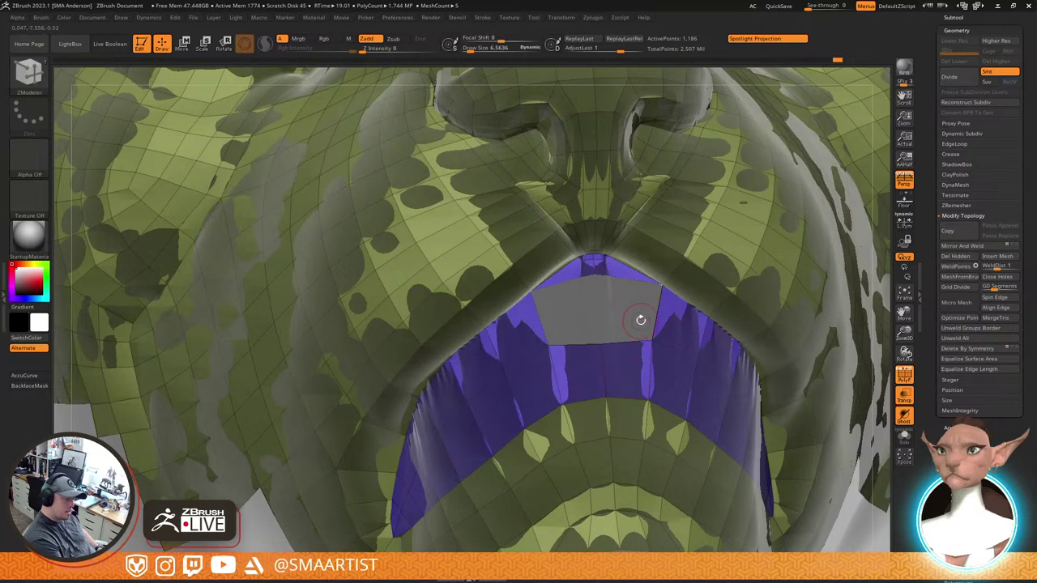
pyautogui.keyDown('alt'); pyautogui.moveTo(620, 282); pyautogui.dragTo(628, 300, button='right'); pyautogui.keyUp('alt')
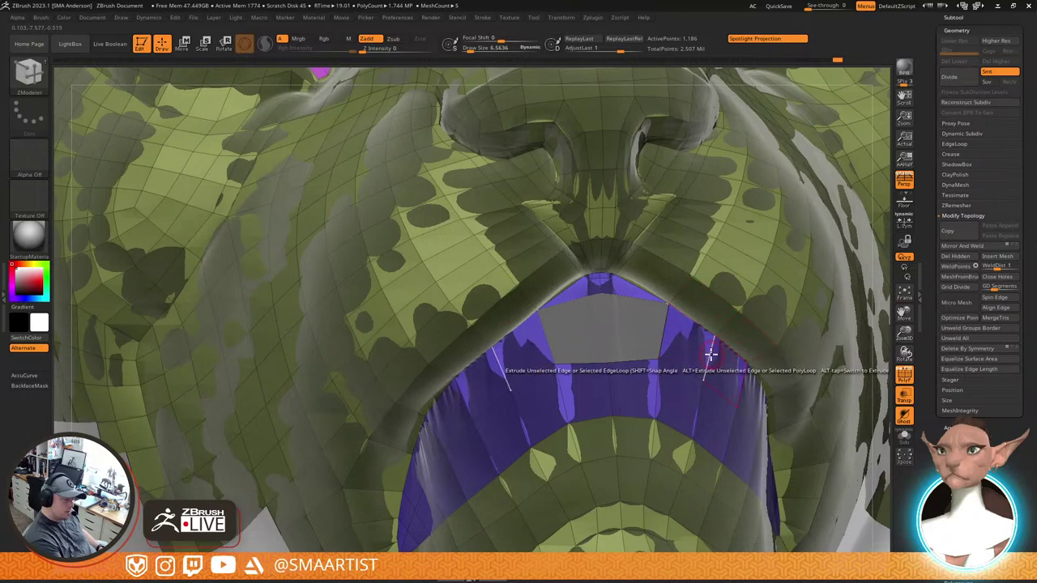
pyautogui.keyDown('alt'); pyautogui.moveTo(713, 352); pyautogui.dragTo(695, 323, button='right'); pyautogui.keyUp('alt')
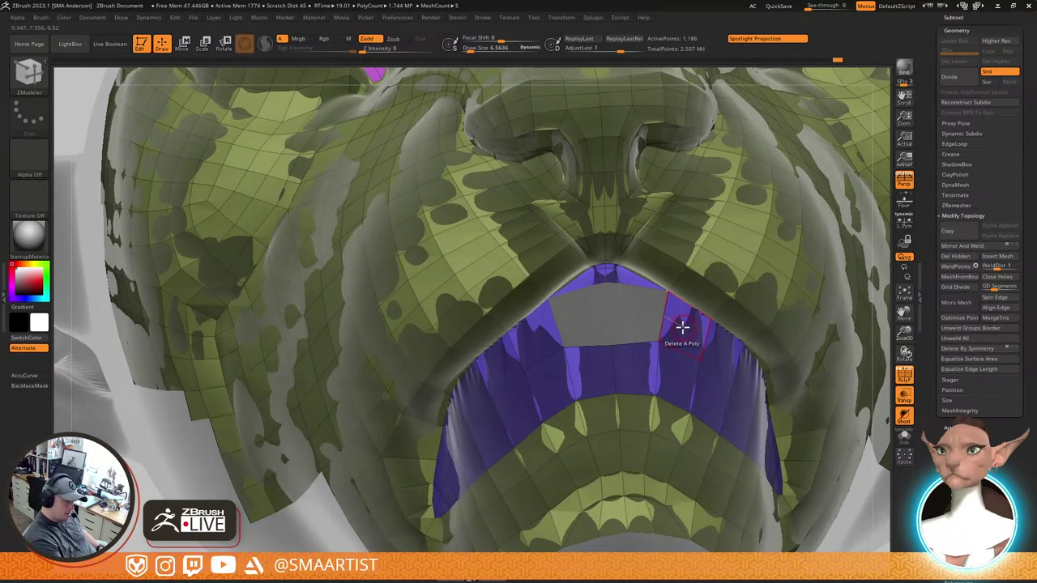
pyautogui.click(682, 326)
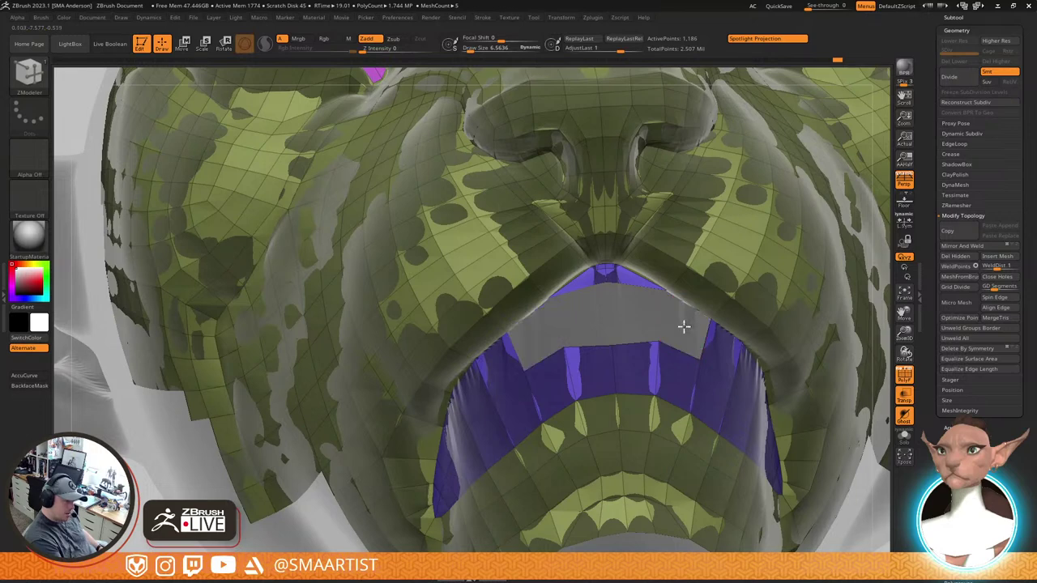
# Extrude the upper edges of the inner-mouth hole downward into new polygons, undoing the misplaced extrusions
pyautogui.moveTo(690, 308); pyautogui.dragTo(663, 312)
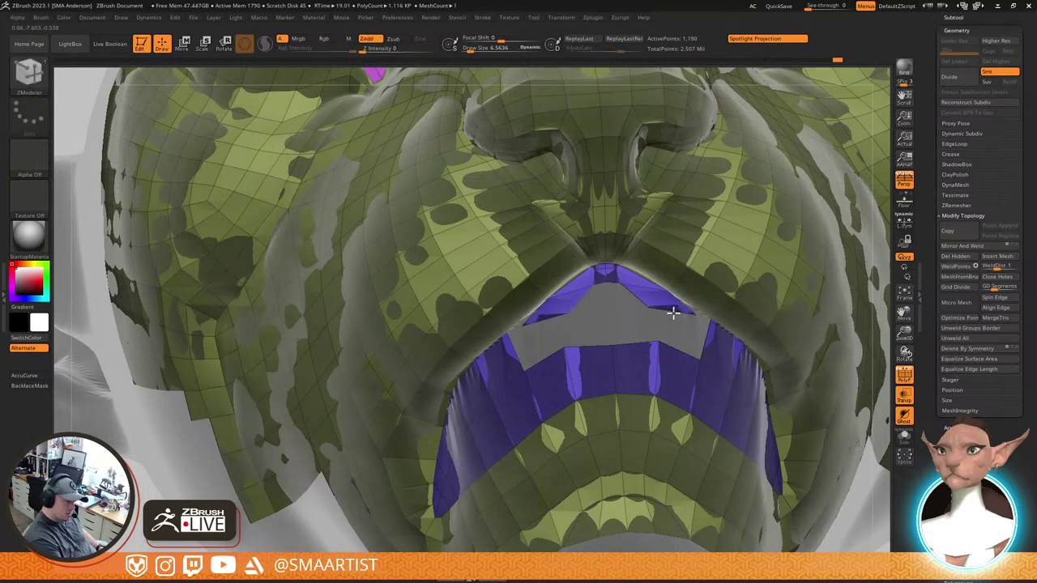
pyautogui.hotkey('ctrl', 'z')
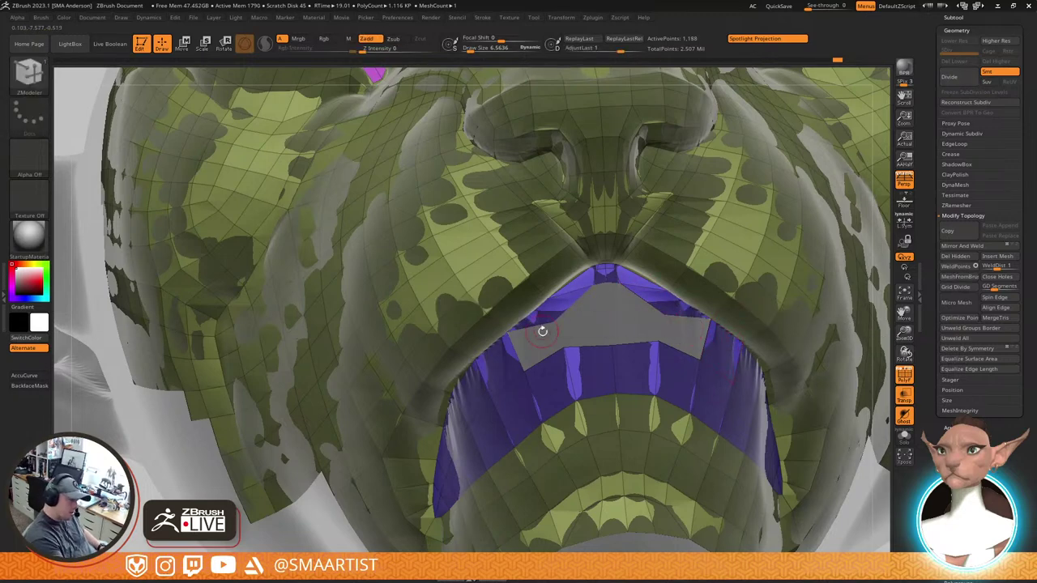
pyautogui.hotkey('ctrl', 'z')
pyautogui.moveTo(564, 325)
pyautogui.mouseDown()
pyautogui.moveTo(556, 319)
pyautogui.moveTo(565, 324)
pyautogui.mouseUp()
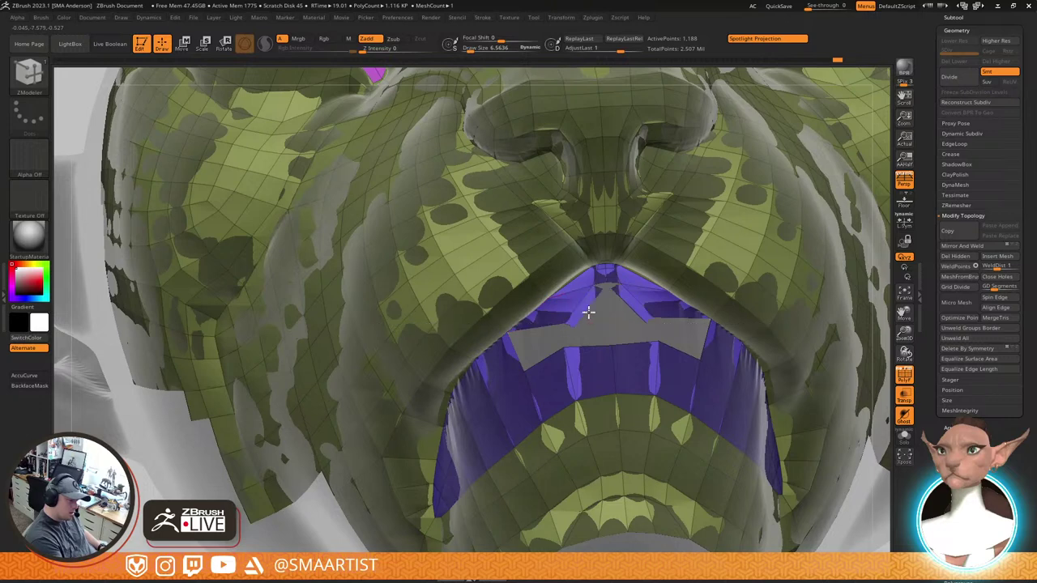
# Close the inner-mouth hole by joining the new upper polygons to the lower row at the centre and both sides
pyautogui.moveTo(591, 300); pyautogui.dragTo(598, 347)
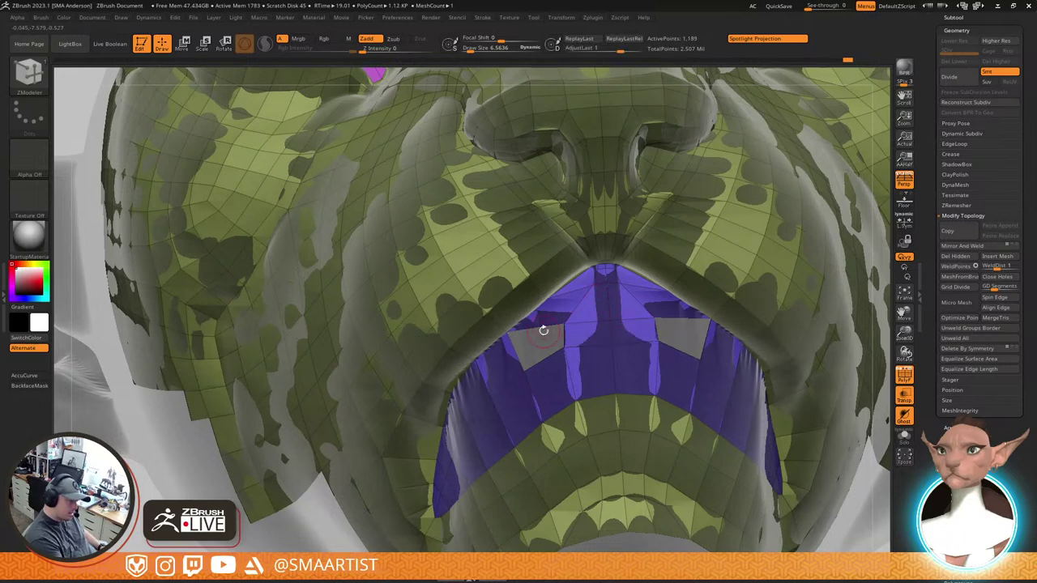
pyautogui.moveTo(542, 329); pyautogui.dragTo(525, 370)
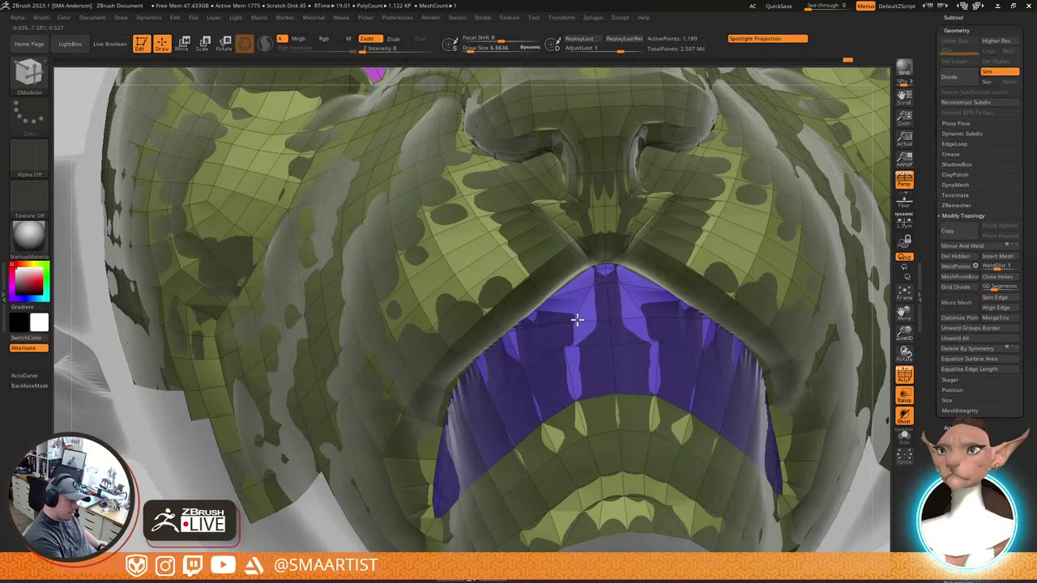
pyautogui.moveTo(577, 318); pyautogui.dragTo(523, 333, button='right')
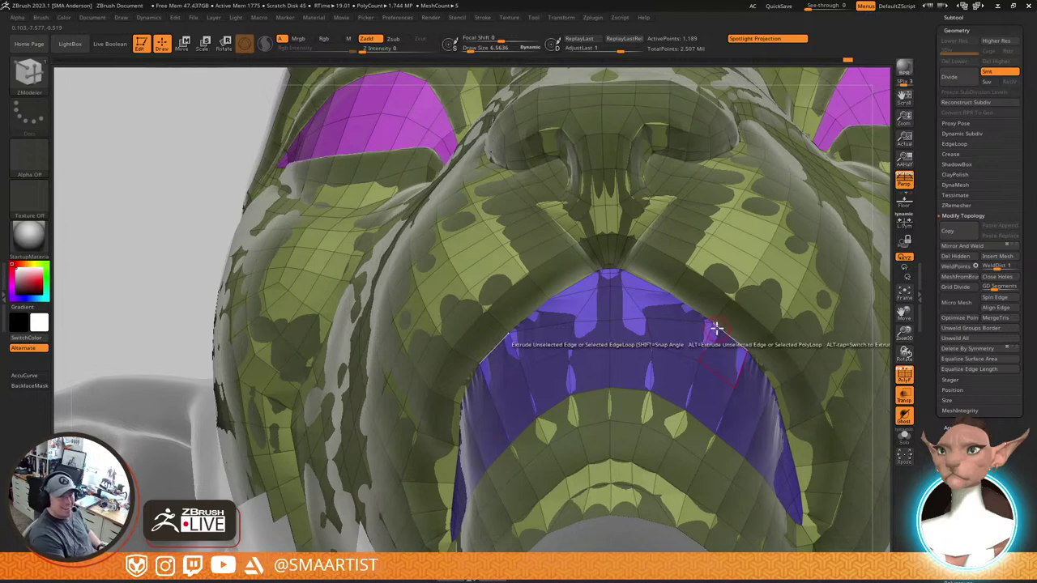
pyautogui.moveTo(687, 342); pyautogui.dragTo(625, 327, button='right')
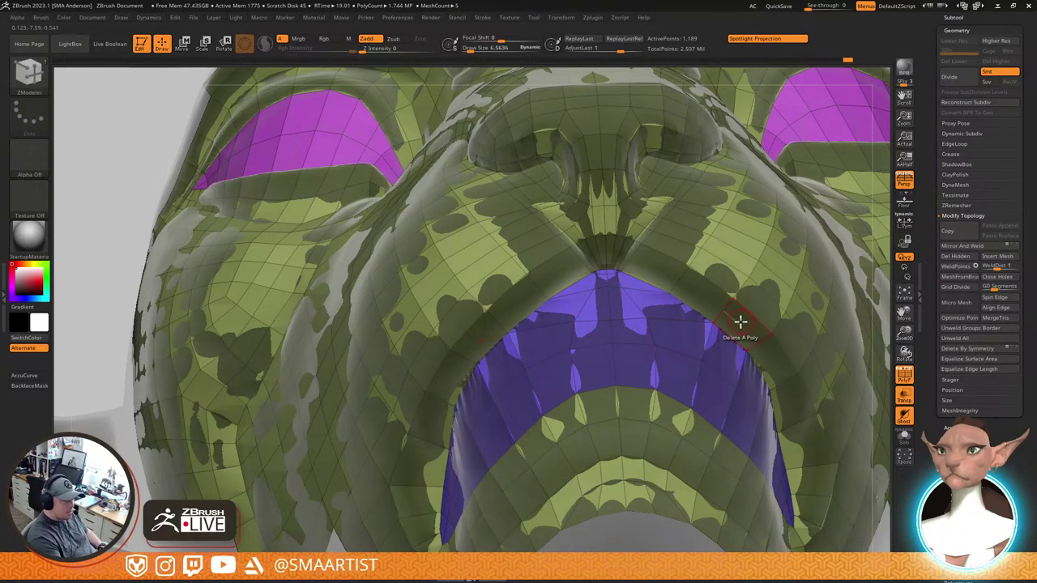
# Isolate the retopology mesh and inspect the closed mouth interior with and without the wireframe
pyautogui.moveTo(741, 322); pyautogui.dragTo(661, 303, button='right')
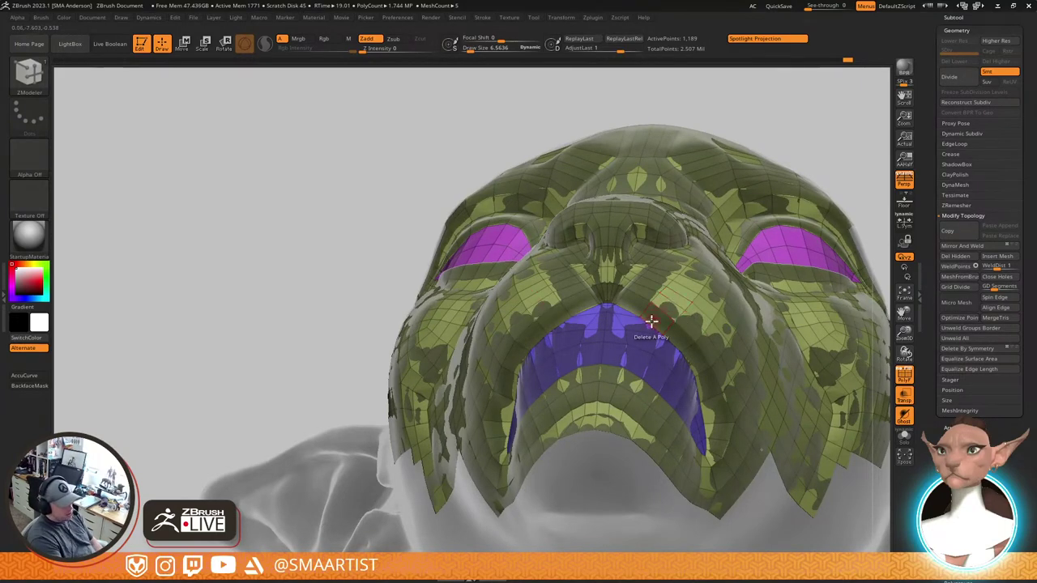
pyautogui.moveTo(655, 324)
pyautogui.mouseDown(button='right')
pyautogui.moveTo(664, 352)
pyautogui.moveTo(650, 338)
pyautogui.moveTo(659, 338)
pyautogui.moveTo(650, 370)
pyautogui.moveTo(641, 320)
pyautogui.moveTo(655, 348)
pyautogui.moveTo(667, 301)
pyautogui.moveTo(683, 302)
pyautogui.moveTo(640, 348)
pyautogui.moveTo(660, 342)
pyautogui.mouseUp(button='right')
pyautogui.keyDown('ctrl'); pyautogui.keyDown('shift'); pyautogui.click(750, 311); pyautogui.keyUp('shift'); pyautogui.keyUp('ctrl')
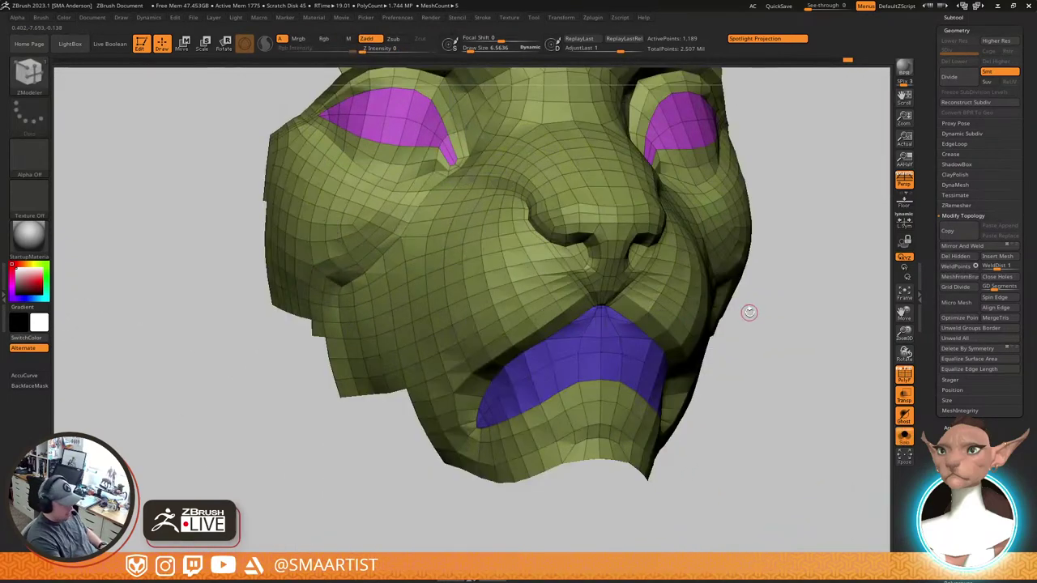
pyautogui.moveTo(749, 311); pyautogui.dragTo(708, 305, button='right')
pyautogui.hotkey('shift', 'f')
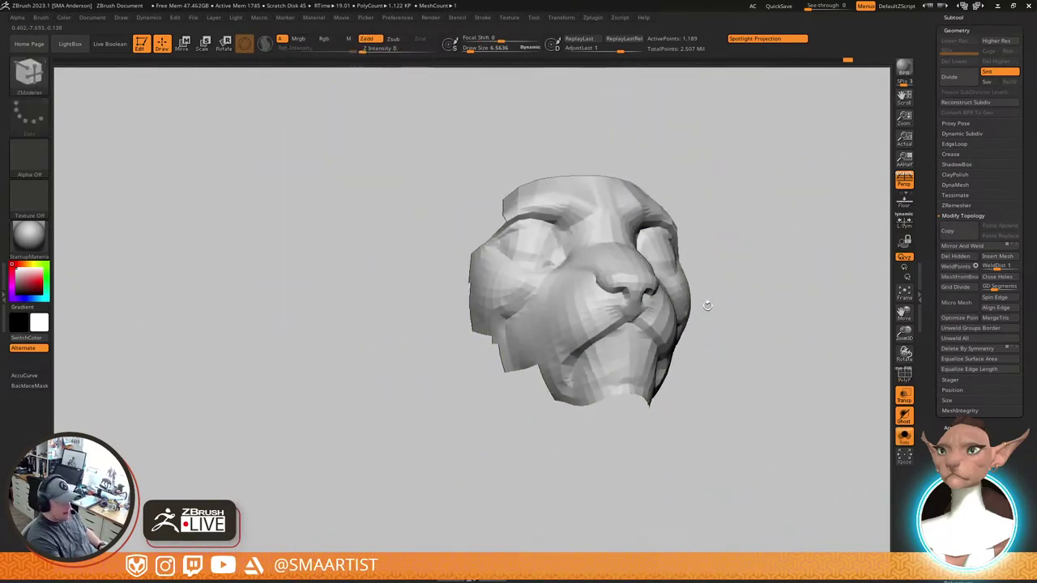
pyautogui.keyDown('ctrl'); pyautogui.moveTo(636, 312); pyautogui.dragTo(732, 513, button='right'); pyautogui.keyUp('ctrl')
pyautogui.hotkey('shift', 'f')
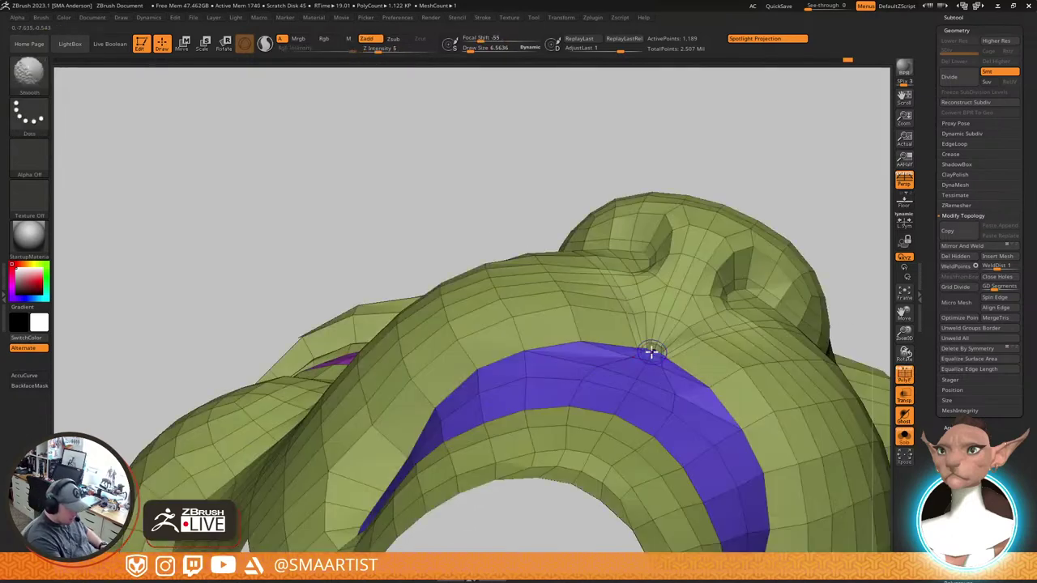
# Reposition the points at the top centre of the inner mouth with a small Move brush to even out the polygons below the nose
pyautogui.moveTo(653, 351); pyautogui.dragTo(646, 331, button='right')
pyautogui.press('b')
pyautogui.press('m')
pyautogui.press('v')
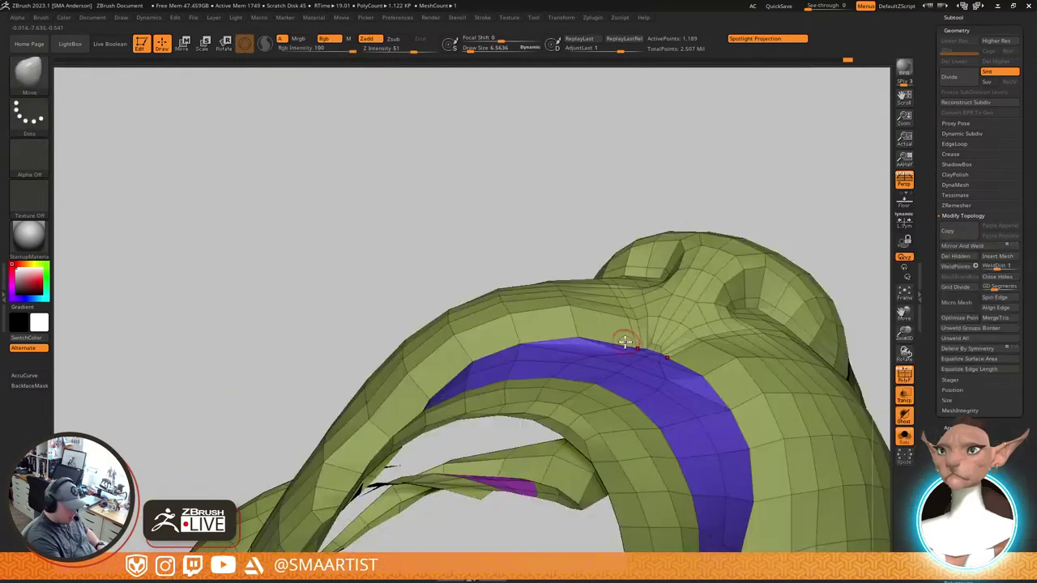
pyautogui.moveTo(586, 349); pyautogui.dragTo(671, 339, button='right')
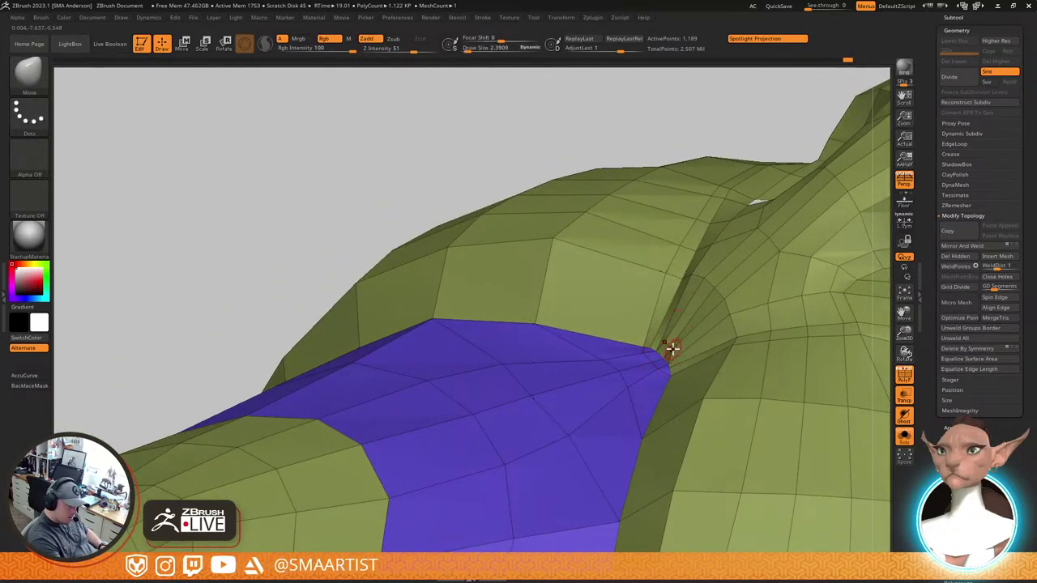
pyautogui.moveTo(679, 357); pyautogui.dragTo(660, 369, button='right')
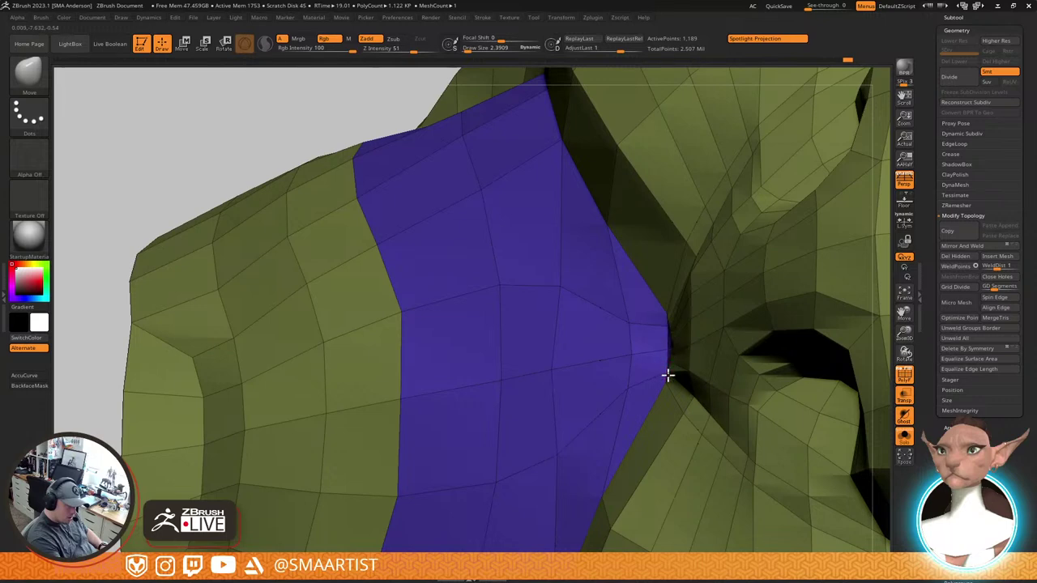
pyautogui.moveTo(674, 361)
pyautogui.keyDown('ctrl'); pyautogui.mouseDown(button='right')
pyautogui.moveTo(686, 354)
pyautogui.moveTo(683, 315)
pyautogui.moveTo(679, 348)
pyautogui.moveTo(704, 270)
pyautogui.moveTo(734, 445)
pyautogui.moveTo(718, 347)
pyautogui.moveTo(666, 361)
pyautogui.moveTo(643, 400)
pyautogui.mouseUp(button='right'); pyautogui.keyUp('ctrl')
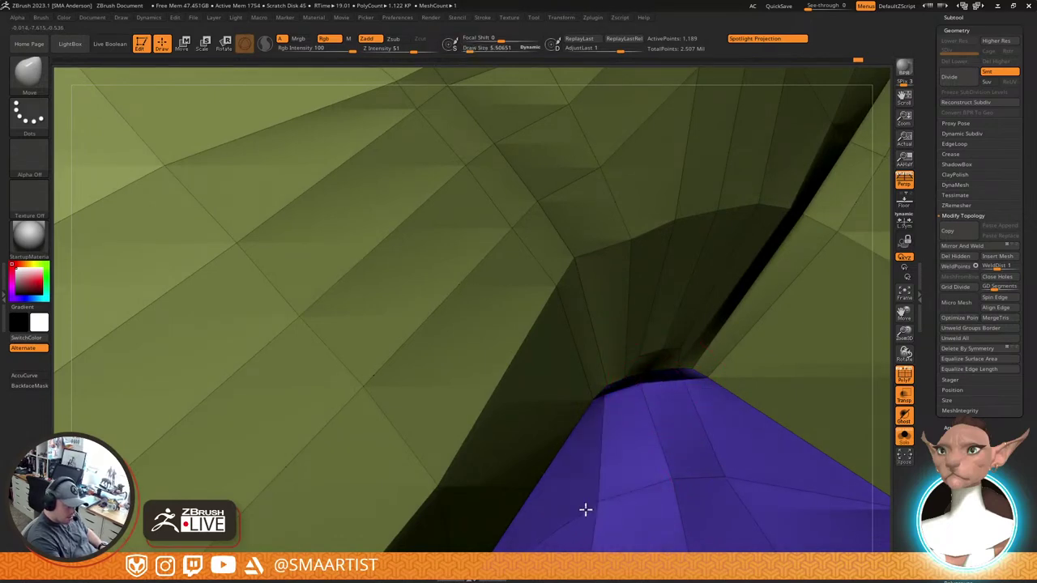
pyautogui.moveTo(585, 509); pyautogui.dragTo(623, 350, button='right')
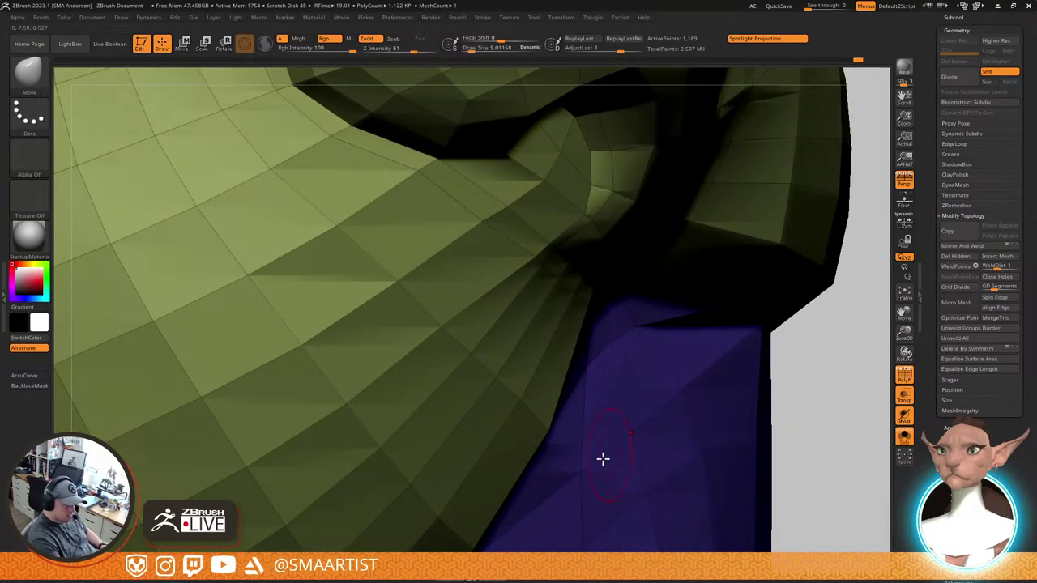
pyautogui.moveTo(638, 465); pyautogui.dragTo(695, 237, button='right')
# Mask everything except the inner-mouth polygroup and extrude it back into the head behind the lips
pyautogui.press('w')
pyautogui.keyDown('ctrl'); pyautogui.click(610, 273); pyautogui.keyUp('ctrl')
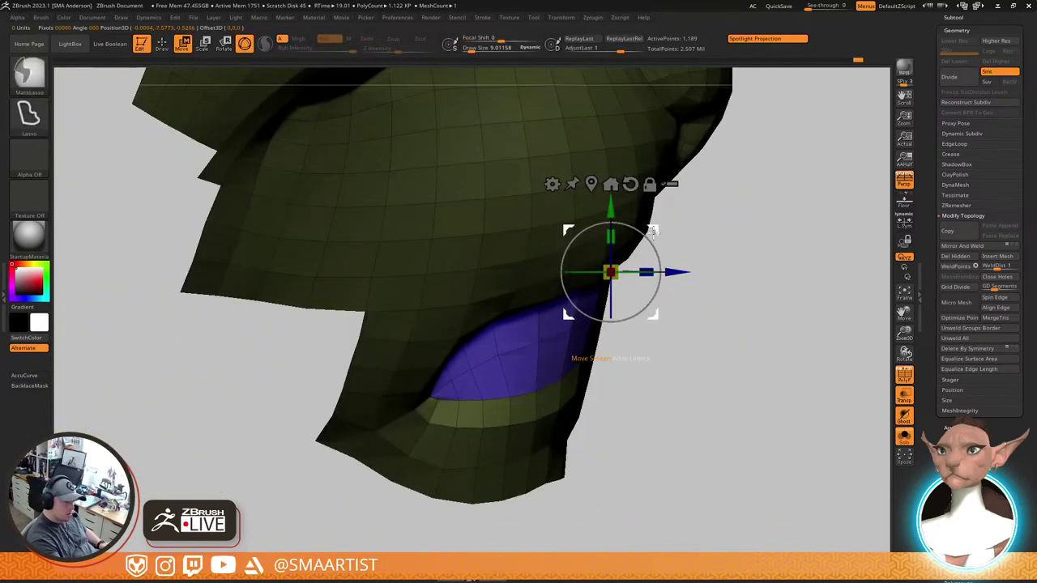
pyautogui.keyDown('ctrl'); pyautogui.moveTo(653, 232); pyautogui.dragTo(583, 209); pyautogui.keyUp('ctrl')
pyautogui.press('q')
pyautogui.moveTo(689, 267); pyautogui.dragTo(673, 285, button='right')
pyautogui.hotkey('shift', 'f')
pyautogui.keyDown('ctrl'); pyautogui.moveTo(769, 319); pyautogui.dragTo(650, 323, button='right'); pyautogui.keyUp('ctrl')
# Scale the extruded inner-mouth polygons horizontally to about 0.91 so they sit narrower than the lips
pyautogui.press('w')
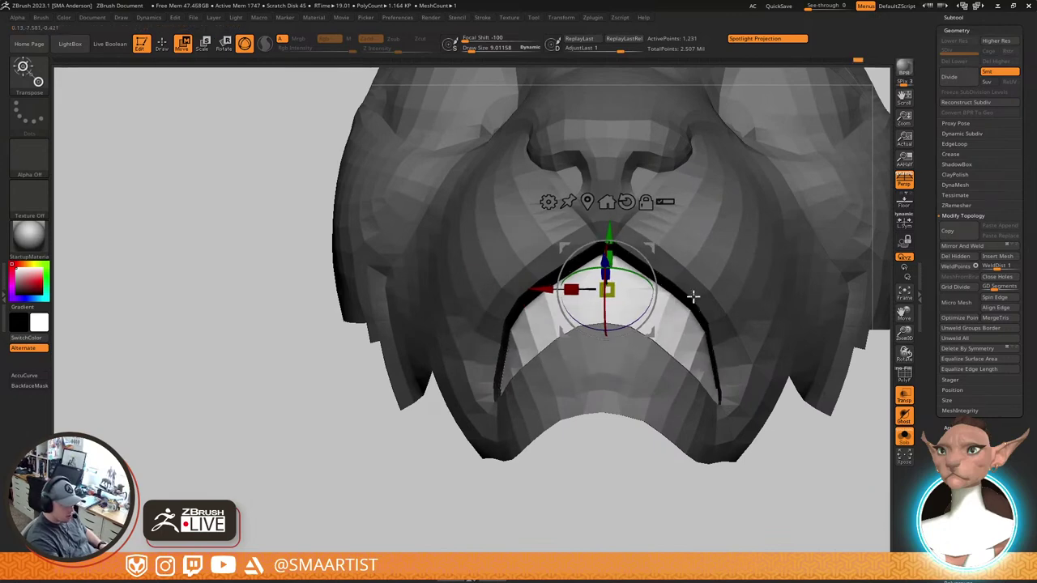
pyautogui.moveTo(693, 296)
pyautogui.mouseDown(button='right')
pyautogui.moveTo(695, 265)
pyautogui.moveTo(687, 341)
pyautogui.mouseUp(button='right')
pyautogui.press('q')
pyautogui.hotkey('shift', 'f')
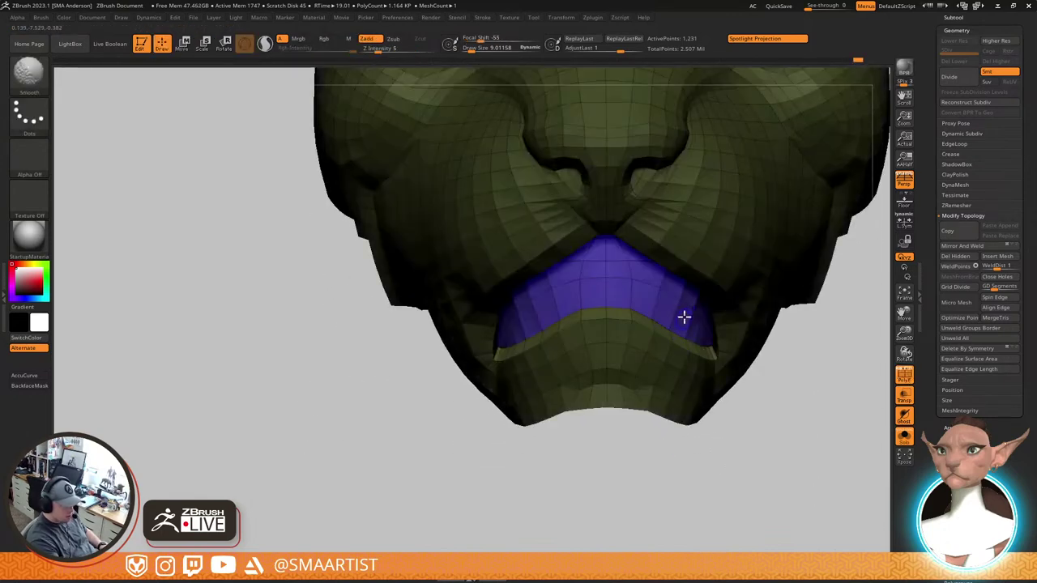
pyautogui.press('w')
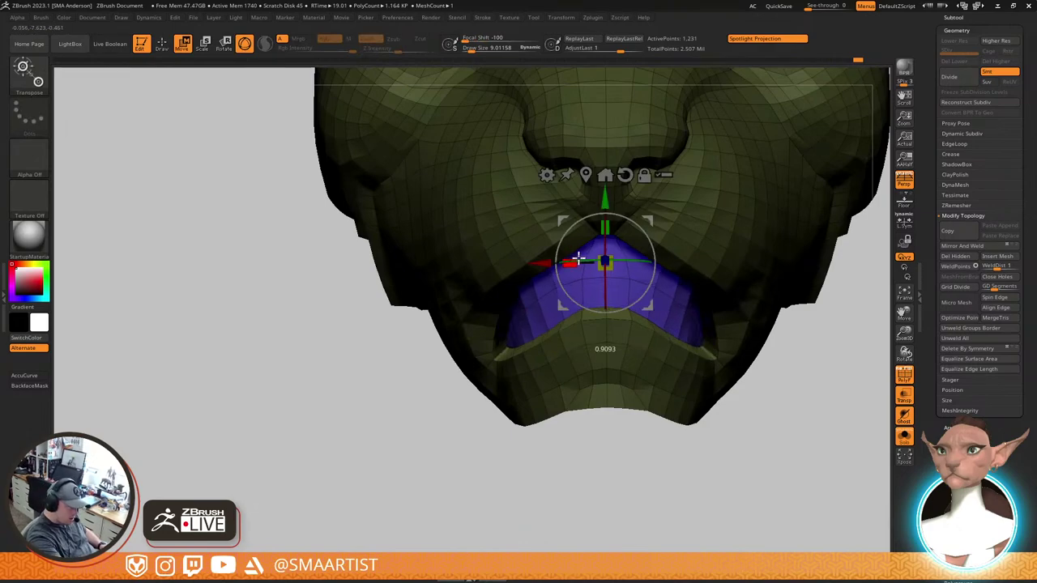
pyautogui.moveTo(574, 258)
pyautogui.mouseDown(button='right')
pyautogui.moveTo(600, 261)
pyautogui.moveTo(627, 289)
pyautogui.moveTo(667, 294)
pyautogui.moveTo(685, 276)
pyautogui.moveTo(694, 203)
pyautogui.moveTo(710, 268)
pyautogui.moveTo(745, 286)
pyautogui.moveTo(722, 273)
pyautogui.mouseUp(button='right')
# Lower the inner-mouth polygons slightly and adjust their shape near the mouth corner with a large Move brush
pyautogui.press('b')
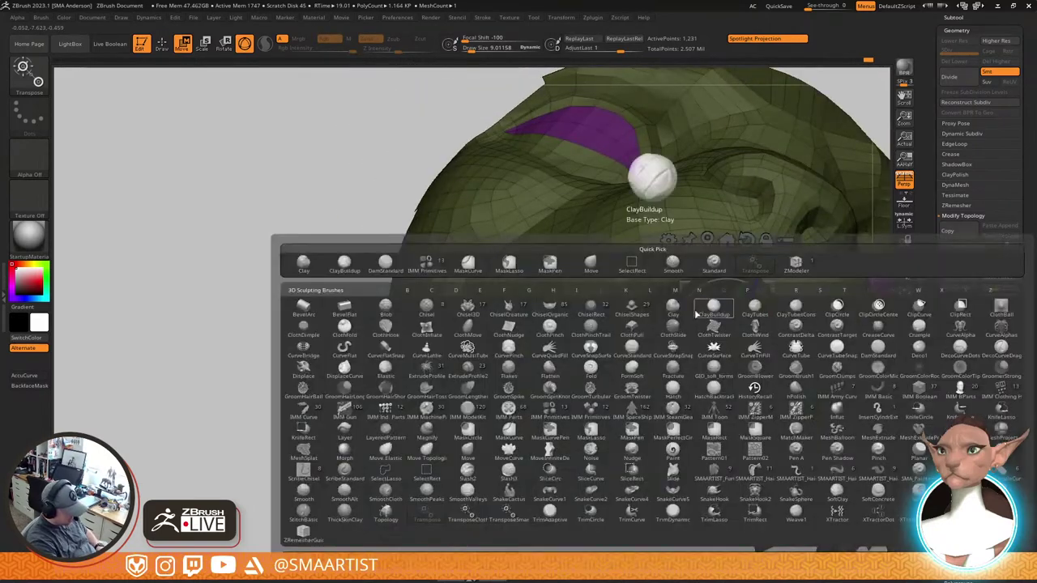
pyautogui.press('m')
pyautogui.press('v')
pyautogui.moveTo(597, 357); pyautogui.dragTo(671, 373, button='right')
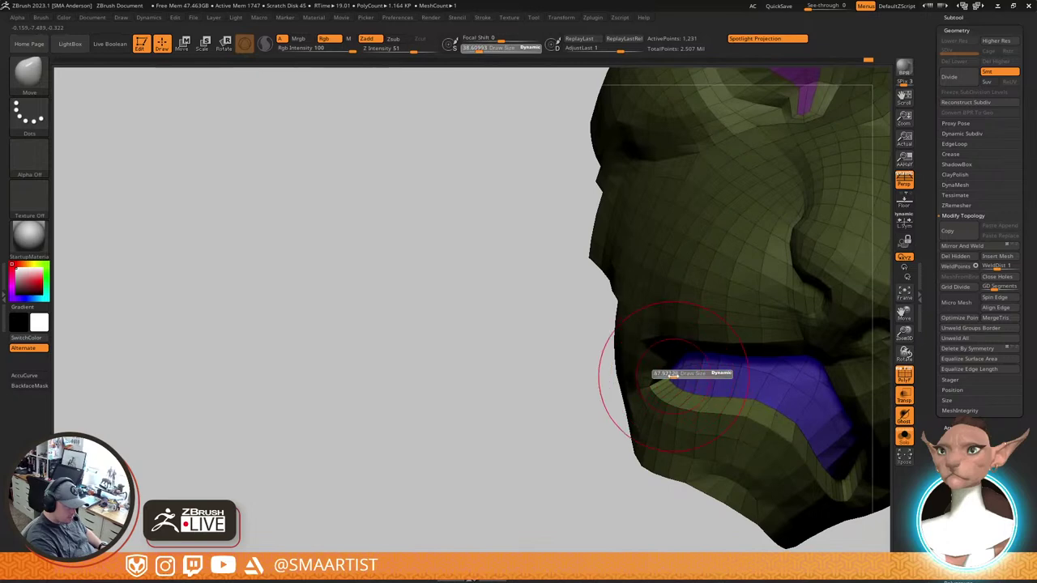
pyautogui.press('w')
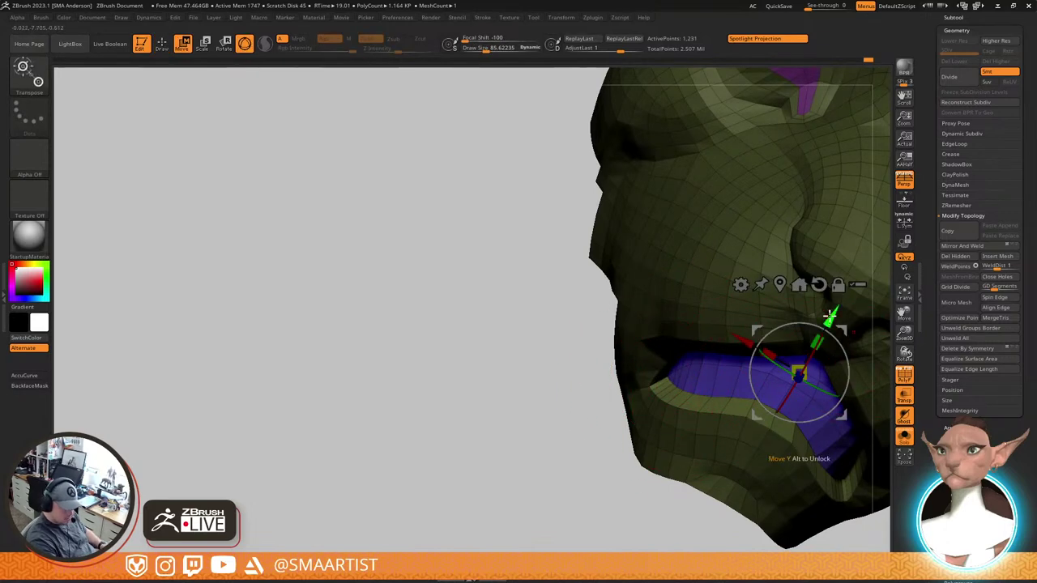
pyautogui.moveTo(830, 314); pyautogui.dragTo(827, 321)
pyautogui.press('q')
pyautogui.moveTo(827, 320)
pyautogui.mouseDown(button='right')
pyautogui.moveTo(713, 338)
pyautogui.moveTo(715, 356)
pyautogui.moveTo(667, 373)
pyautogui.moveTo(679, 392)
pyautogui.moveTo(653, 388)
pyautogui.moveTo(655, 365)
pyautogui.moveTo(671, 379)
pyautogui.moveTo(697, 351)
pyautogui.moveTo(692, 365)
pyautogui.moveTo(729, 375)
pyautogui.mouseUp(button='right')
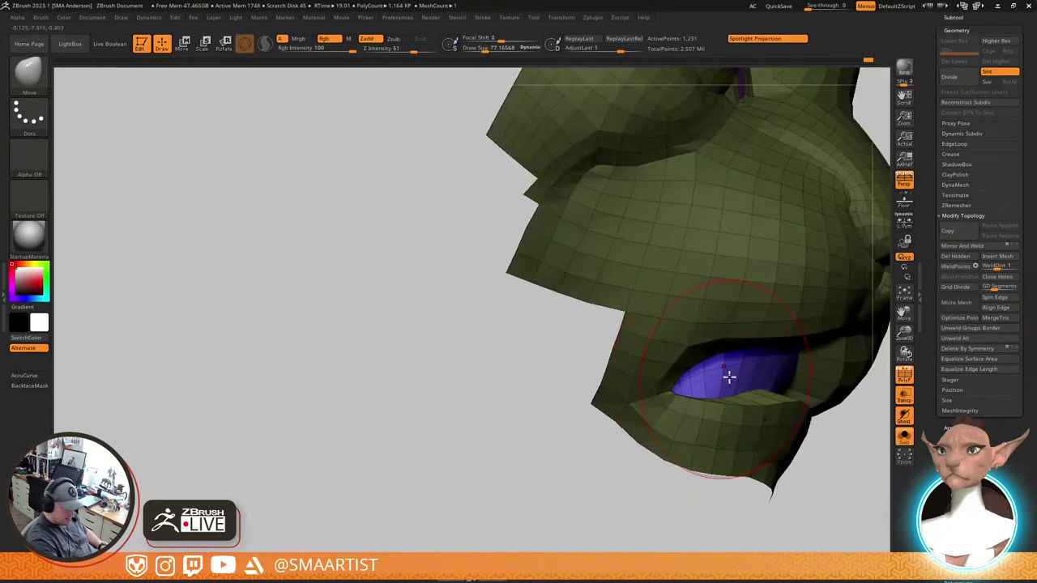
# Examine the lips and recessed mouth interior from several angles with and without the wireframe
pyautogui.hotkey('shift', 'f')
pyautogui.moveTo(820, 411)
pyautogui.keyDown('ctrl'); pyautogui.mouseDown(button='right')
pyautogui.moveTo(747, 317)
pyautogui.moveTo(786, 273)
pyautogui.moveTo(801, 316)
pyautogui.moveTo(764, 394)
pyautogui.moveTo(769, 336)
pyautogui.moveTo(794, 328)
pyautogui.moveTo(766, 322)
pyautogui.moveTo(776, 317)
pyautogui.mouseUp(button='right'); pyautogui.keyUp('ctrl')
pyautogui.hotkey('shift', 'f')
pyautogui.hotkey('shift', 'f')
pyautogui.moveTo(621, 383)
pyautogui.keyDown('ctrl'); pyautogui.mouseDown(button='right')
pyautogui.moveTo(664, 440)
pyautogui.moveTo(646, 394)
pyautogui.moveTo(637, 399)
pyautogui.mouseUp(button='right'); pyautogui.keyUp('ctrl')
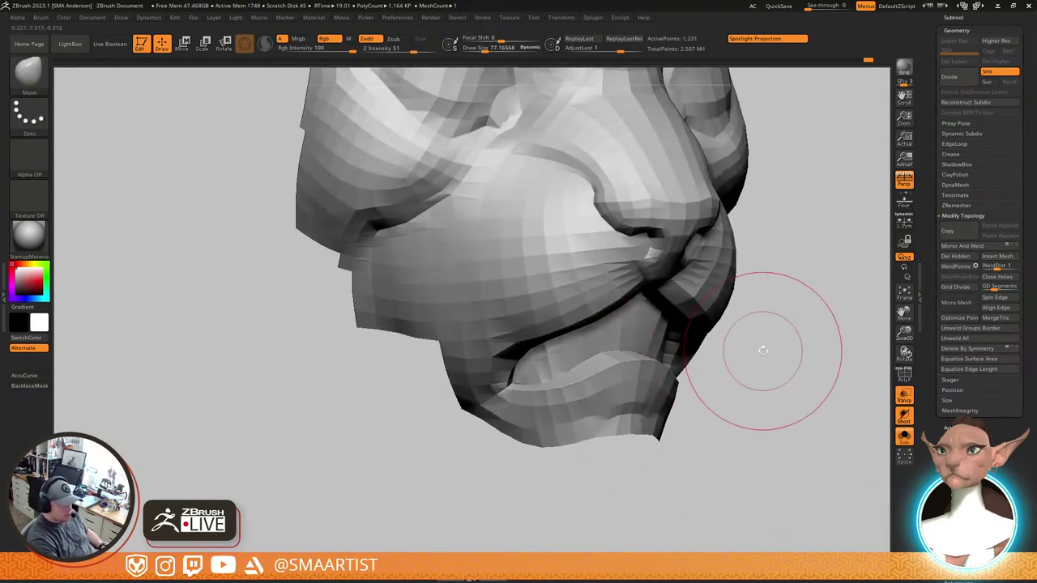
pyautogui.moveTo(732, 350)
pyautogui.mouseDown(button='right')
pyautogui.moveTo(743, 320)
pyautogui.moveTo(723, 324)
pyautogui.mouseUp(button='right')
pyautogui.hotkey('shift', 'f')
pyautogui.moveTo(771, 273); pyautogui.dragTo(744, 306, button='right')
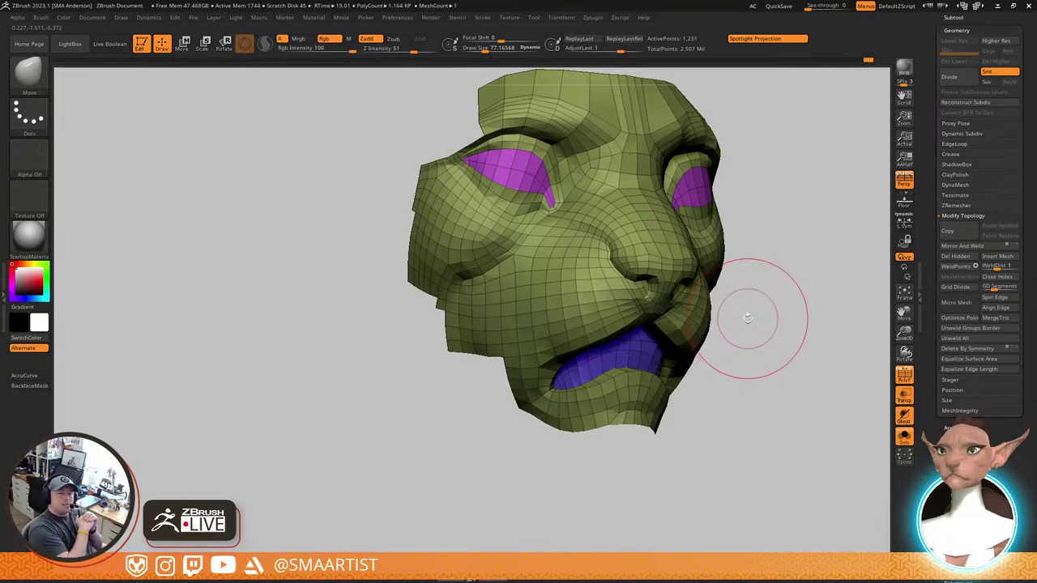
# Reduce the Move brush size and spread the points at the outer corner of the eye polygroup
pyautogui.moveTo(747, 318); pyautogui.dragTo(717, 319, button='right')
pyautogui.keyDown('alt'); pyautogui.moveTo(553, 284); pyautogui.dragTo(645, 281, button='right'); pyautogui.keyUp('alt')
pyautogui.moveTo(556, 328)
pyautogui.keyDown('ctrl'); pyautogui.mouseDown(button='right')
pyautogui.moveTo(586, 422)
pyautogui.moveTo(537, 371)
pyautogui.mouseUp(button='right'); pyautogui.keyUp('ctrl')
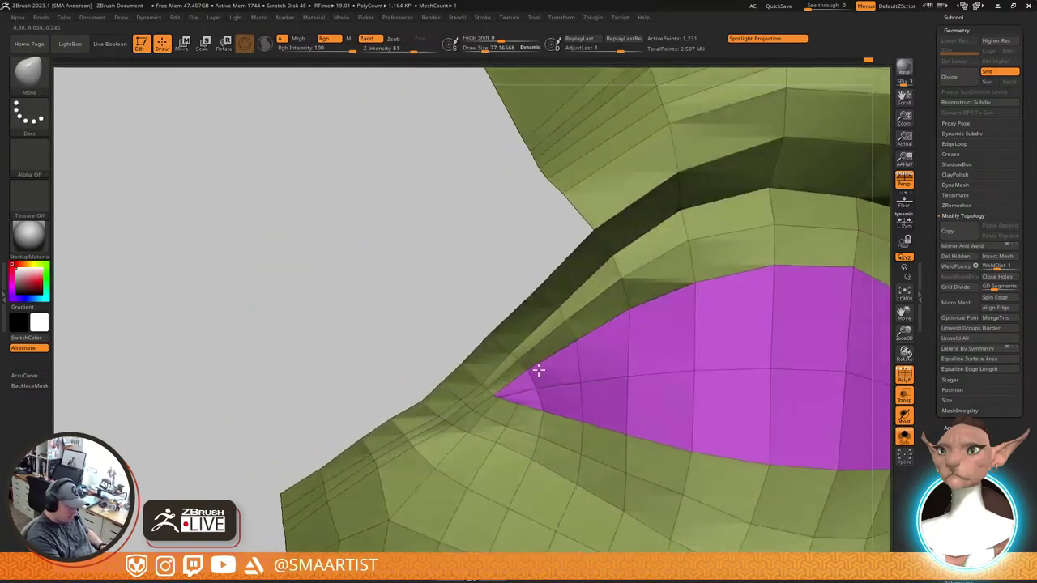
pyautogui.press('s')
pyautogui.moveTo(538, 369); pyautogui.dragTo(531, 368)
pyautogui.moveTo(531, 371); pyautogui.dragTo(623, 353, button='right')
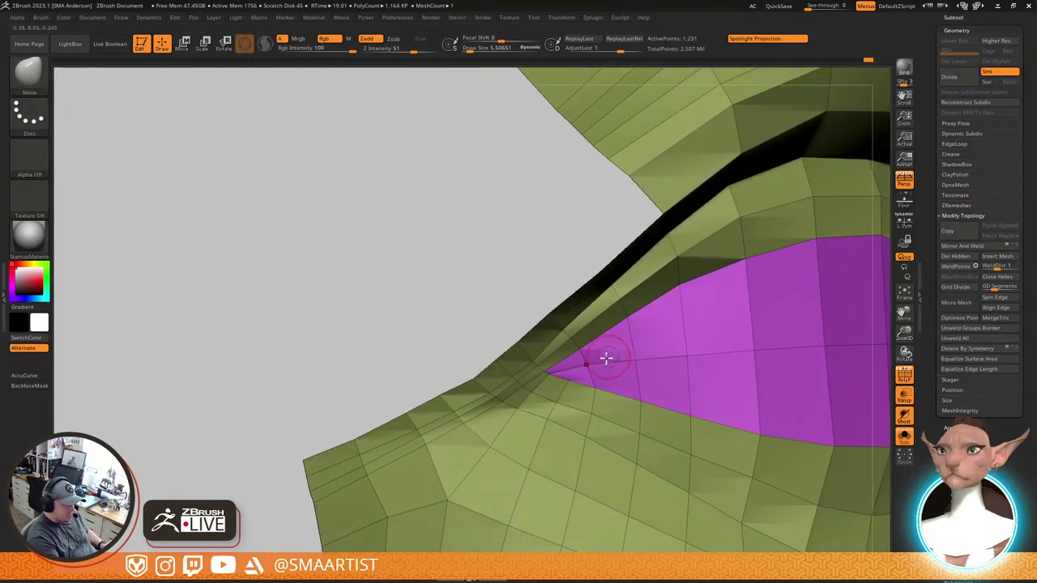
pyautogui.moveTo(697, 294); pyautogui.dragTo(592, 338, button='right')
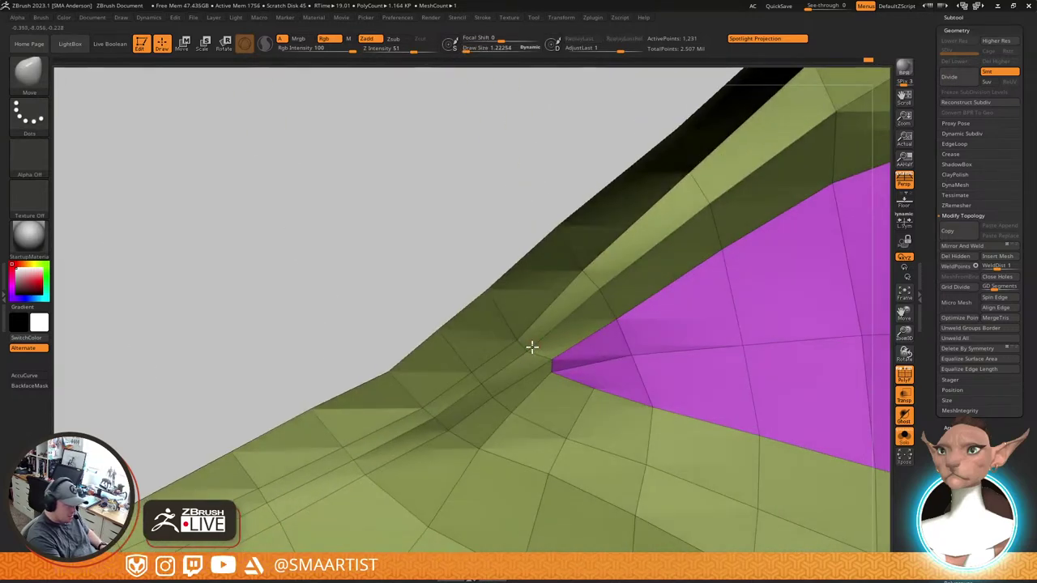
# Adjust the eyelid points surrounding the eye's outer corner with the Move brush at a draw size of about 3
pyautogui.moveTo(530, 347)
pyautogui.mouseDown(button='right')
pyautogui.moveTo(567, 324)
pyautogui.moveTo(521, 343)
pyautogui.mouseUp(button='right')
pyautogui.press('s')
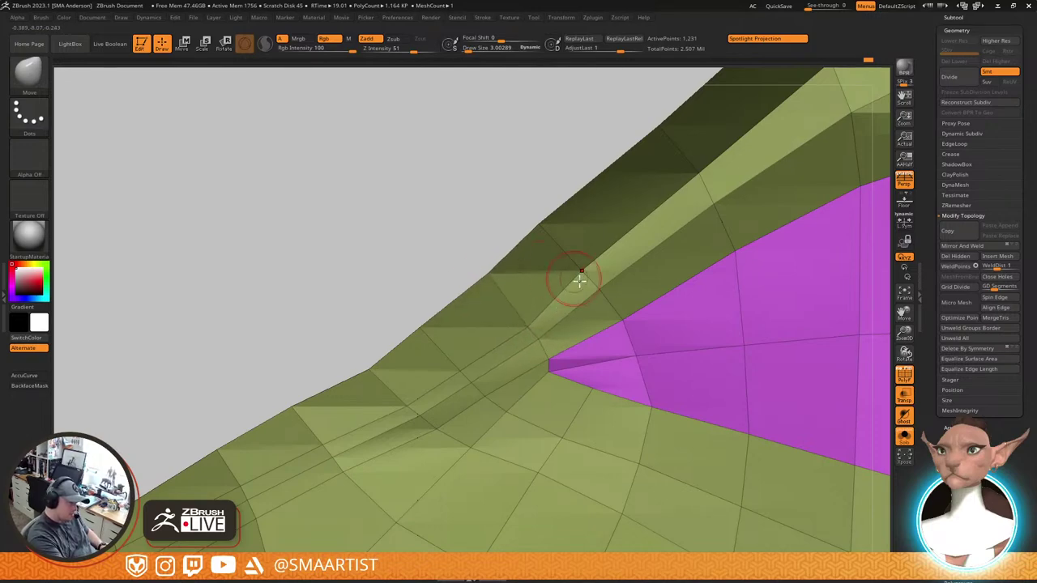
pyautogui.moveTo(579, 280); pyautogui.dragTo(585, 346, button='right')
pyautogui.moveTo(557, 388); pyautogui.dragTo(547, 432, button='right')
pyautogui.moveTo(562, 391)
pyautogui.mouseDown(button='right')
pyautogui.moveTo(558, 364)
pyautogui.moveTo(563, 401)
pyautogui.mouseUp(button='right')
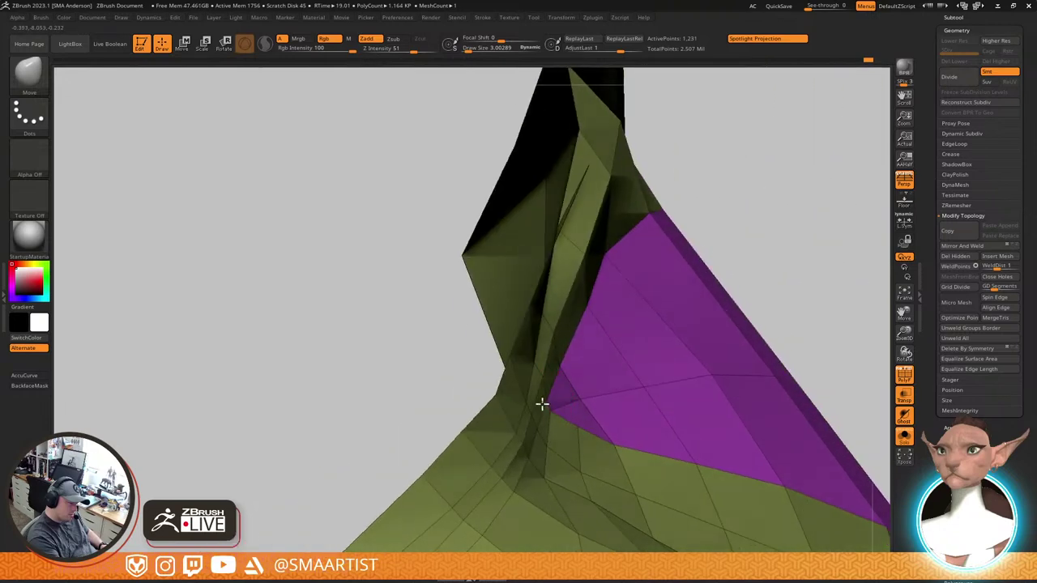
pyautogui.moveTo(568, 409)
pyautogui.mouseDown(button='right')
pyautogui.moveTo(560, 435)
pyautogui.moveTo(611, 414)
pyautogui.moveTo(602, 324)
pyautogui.moveTo(600, 379)
pyautogui.moveTo(584, 394)
pyautogui.moveTo(570, 386)
pyautogui.moveTo(711, 353)
pyautogui.moveTo(702, 313)
pyautogui.moveTo(752, 324)
pyautogui.moveTo(730, 338)
pyautogui.moveTo(766, 295)
pyautogui.moveTo(602, 454)
pyautogui.moveTo(565, 452)
pyautogui.moveTo(621, 319)
pyautogui.moveTo(620, 359)
pyautogui.moveTo(682, 365)
pyautogui.moveTo(669, 409)
pyautogui.moveTo(632, 396)
pyautogui.moveTo(673, 486)
pyautogui.moveTo(639, 372)
pyautogui.moveTo(647, 383)
pyautogui.moveTo(621, 377)
pyautogui.moveTo(642, 377)
pyautogui.moveTo(627, 373)
pyautogui.moveTo(616, 343)
pyautogui.moveTo(678, 372)
pyautogui.moveTo(614, 333)
pyautogui.mouseUp(button='right')
# Show the sculpt again and move the outer upper-eyelid border points onto its lid edge with ZModeler
pyautogui.press('b')
pyautogui.press('z')
pyautogui.press('m')
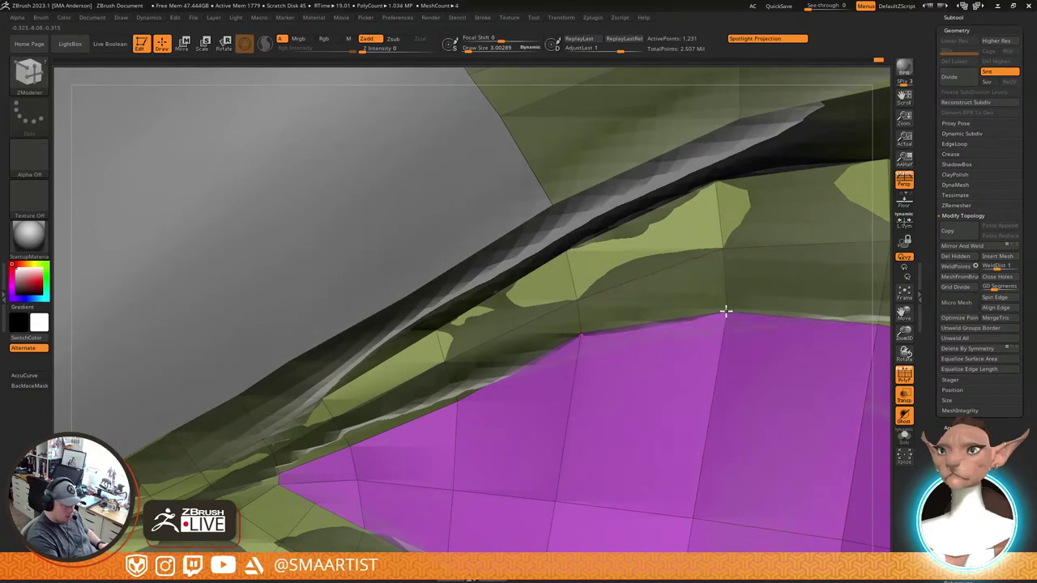
pyautogui.moveTo(735, 310)
pyautogui.mouseDown(button='right')
pyautogui.moveTo(729, 284)
pyautogui.moveTo(748, 254)
pyautogui.moveTo(786, 296)
pyautogui.moveTo(725, 334)
pyautogui.moveTo(817, 321)
pyautogui.moveTo(521, 292)
pyautogui.moveTo(678, 312)
pyautogui.moveTo(634, 294)
pyautogui.moveTo(635, 375)
pyautogui.moveTo(583, 375)
pyautogui.moveTo(691, 320)
pyautogui.moveTo(702, 450)
pyautogui.mouseUp(button='right')
pyautogui.moveTo(528, 285); pyautogui.dragTo(449, 415, button='right')
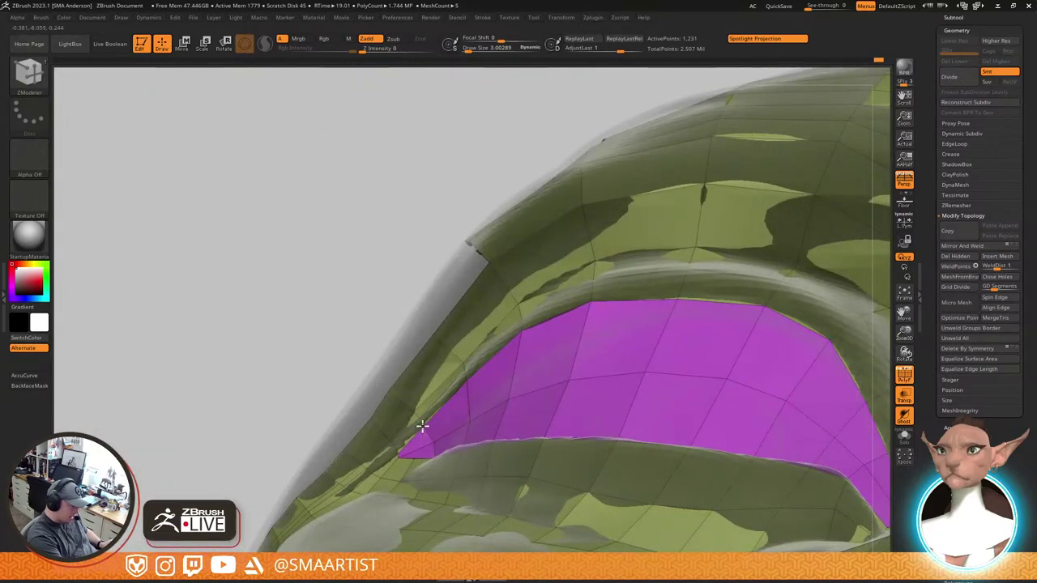
# Move the points along the lower eyelid border to follow the sculpted lid edge
pyautogui.moveTo(399, 451); pyautogui.dragTo(516, 502, button='right')
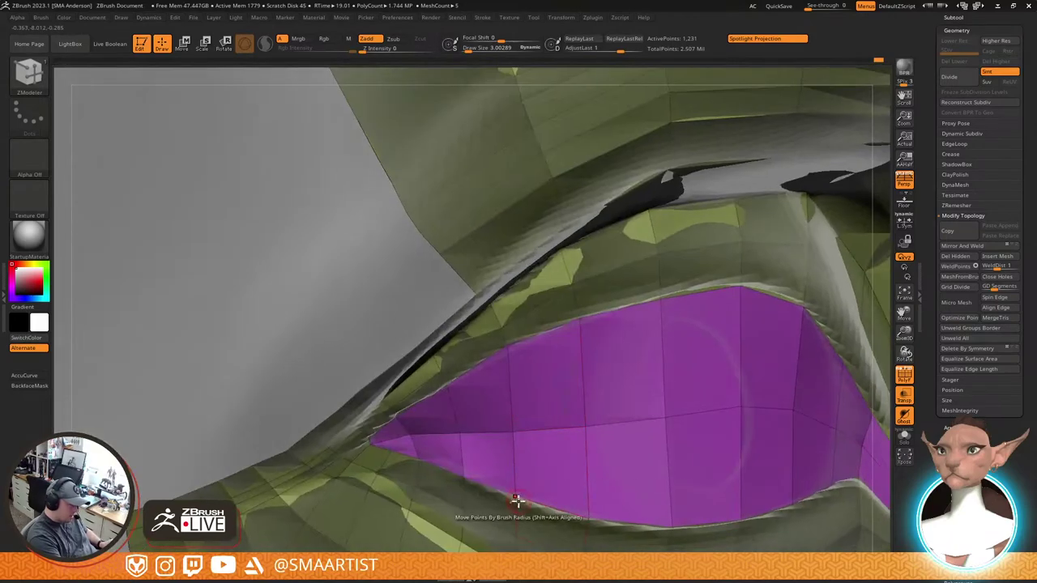
pyautogui.moveTo(596, 486); pyautogui.dragTo(553, 435, button='right')
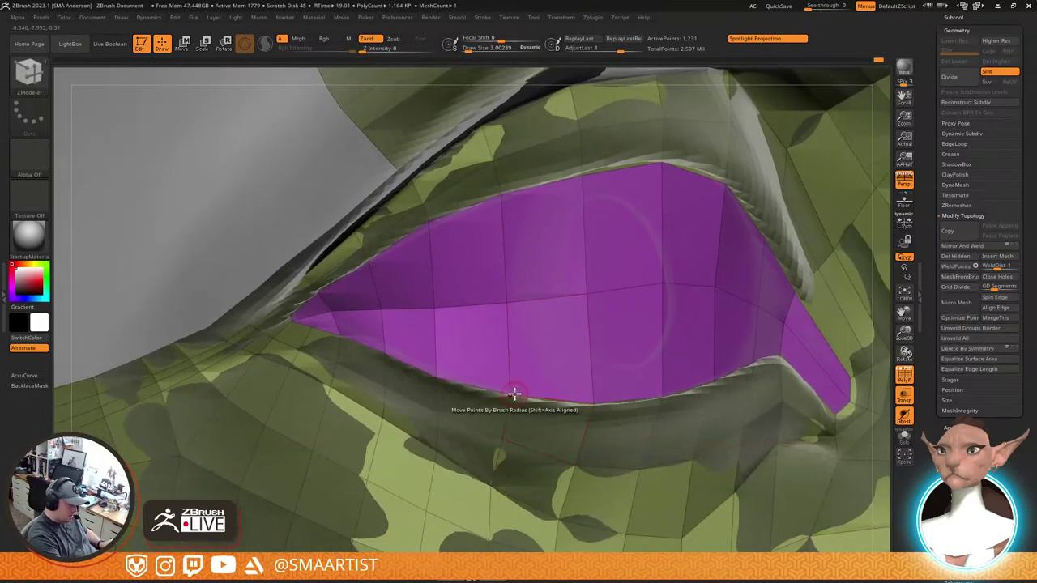
pyautogui.moveTo(509, 398); pyautogui.dragTo(549, 367, button='right')
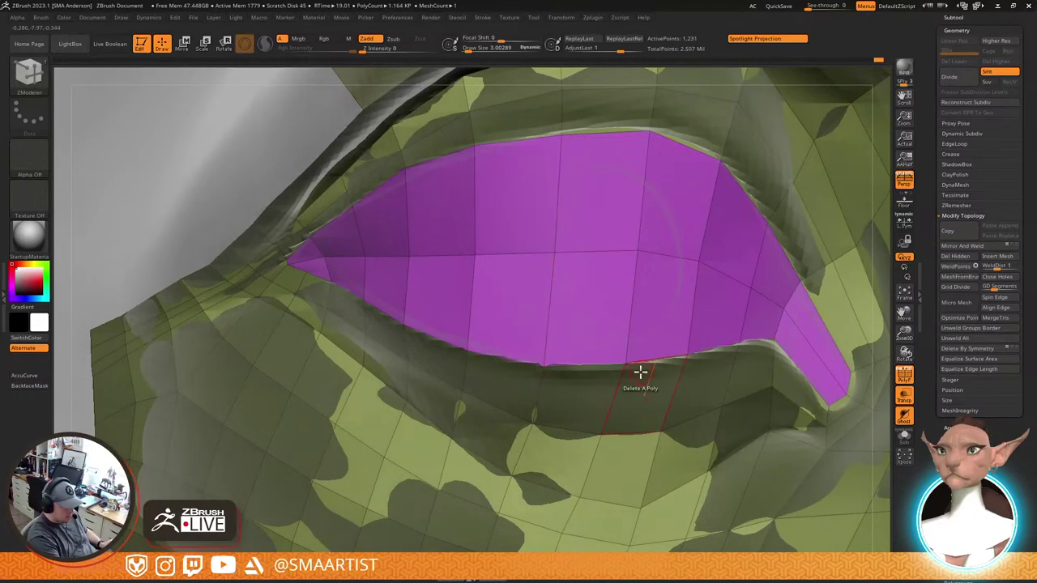
pyautogui.moveTo(625, 367)
pyautogui.mouseDown(button='right')
pyautogui.moveTo(657, 375)
pyautogui.moveTo(676, 351)
pyautogui.moveTo(600, 362)
pyautogui.moveTo(713, 283)
pyautogui.moveTo(673, 366)
pyautogui.moveTo(692, 280)
pyautogui.moveTo(632, 332)
pyautogui.mouseUp(button='right')
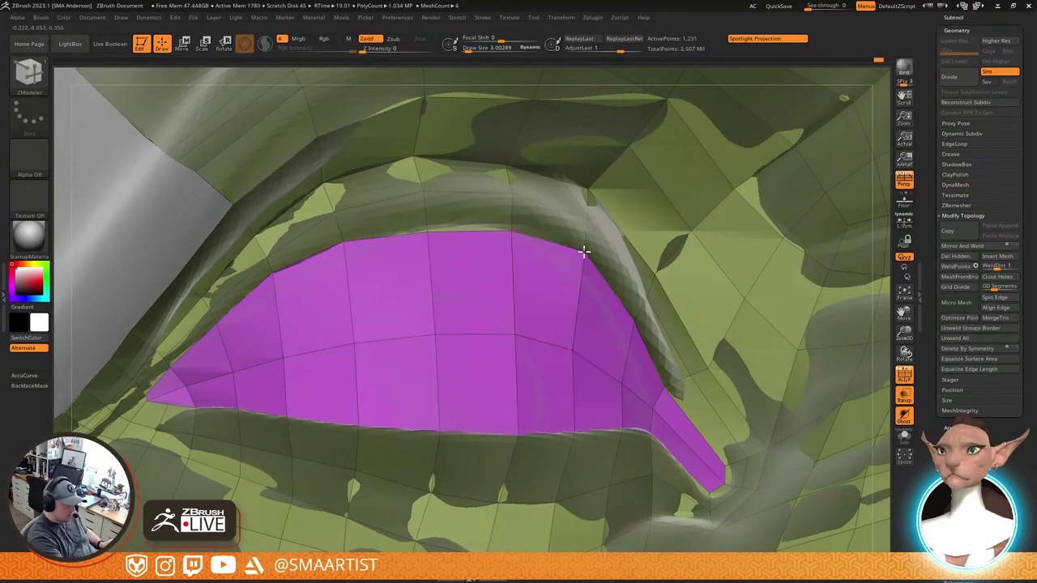
# Align the middle and inner points of the upper eyelid border with the sculpted lid edge
pyautogui.moveTo(512, 226); pyautogui.dragTo(480, 191, button='right')
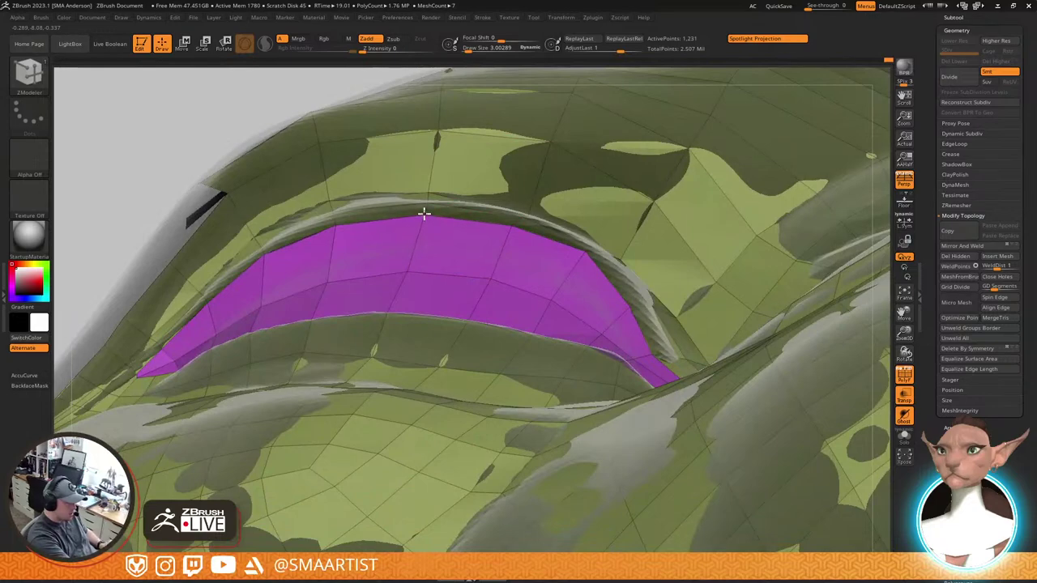
pyautogui.moveTo(424, 213)
pyautogui.mouseDown(button='right')
pyautogui.moveTo(579, 257)
pyautogui.moveTo(685, 346)
pyautogui.moveTo(685, 378)
pyautogui.moveTo(669, 383)
pyautogui.moveTo(664, 372)
pyautogui.mouseUp(button='right')
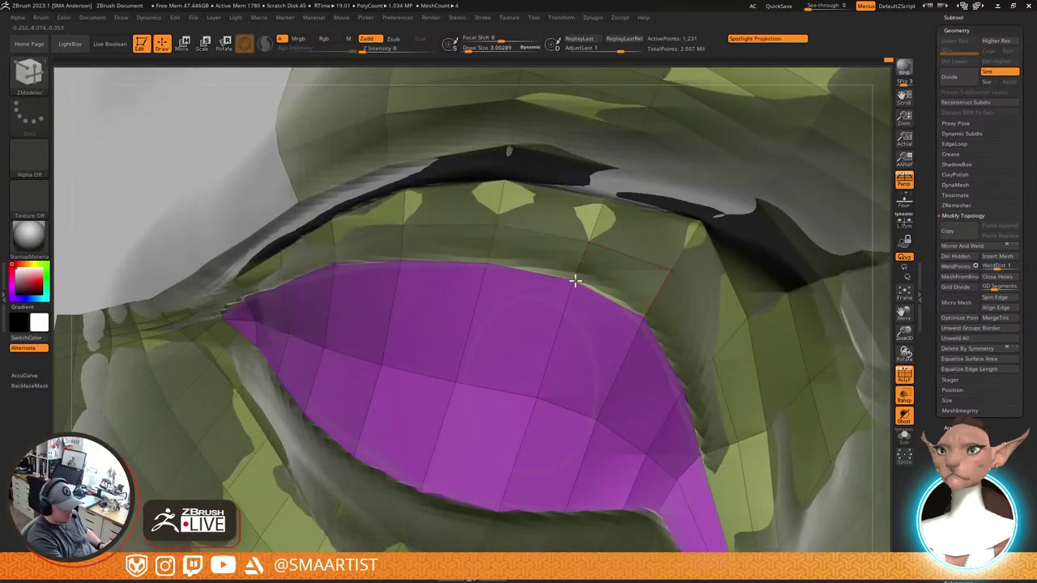
pyautogui.moveTo(644, 318); pyautogui.dragTo(510, 392, button='right')
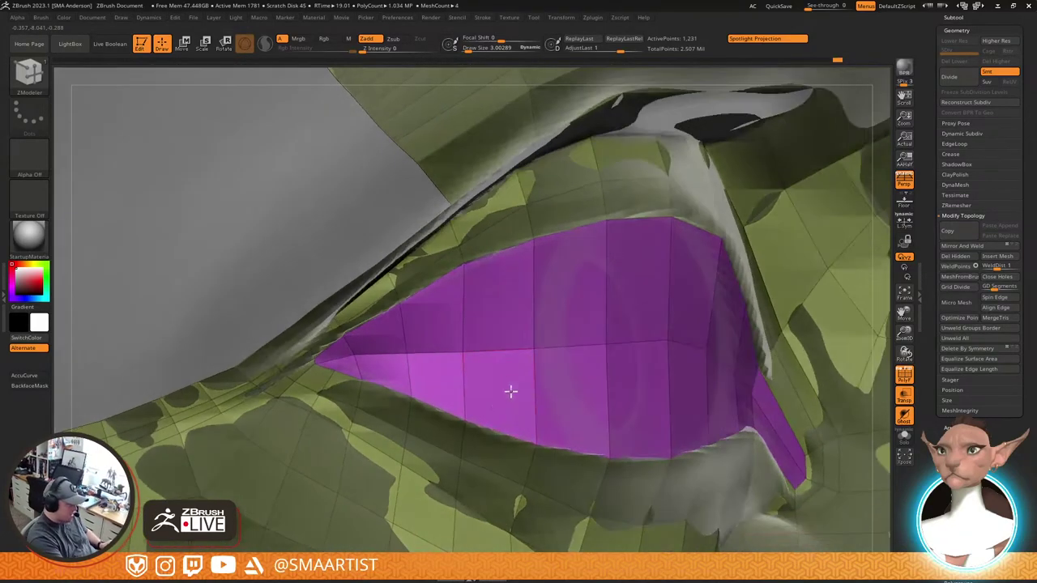
# Adjust the eyelid points around the eye's outer corner to the sculpt using the Move brush at a draw size of about 1.9
pyautogui.moveTo(370, 380)
pyautogui.keyDown('alt'); pyautogui.mouseDown(button='right')
pyautogui.moveTo(463, 373)
pyautogui.moveTo(495, 405)
pyautogui.moveTo(542, 366)
pyautogui.moveTo(532, 340)
pyautogui.moveTo(540, 357)
pyautogui.moveTo(569, 364)
pyautogui.moveTo(539, 397)
pyautogui.moveTo(556, 361)
pyautogui.moveTo(556, 373)
pyautogui.moveTo(528, 372)
pyautogui.moveTo(516, 395)
pyautogui.mouseUp(button='right'); pyautogui.keyUp('alt')
pyautogui.press('b')
pyautogui.press('m')
pyautogui.press('v')
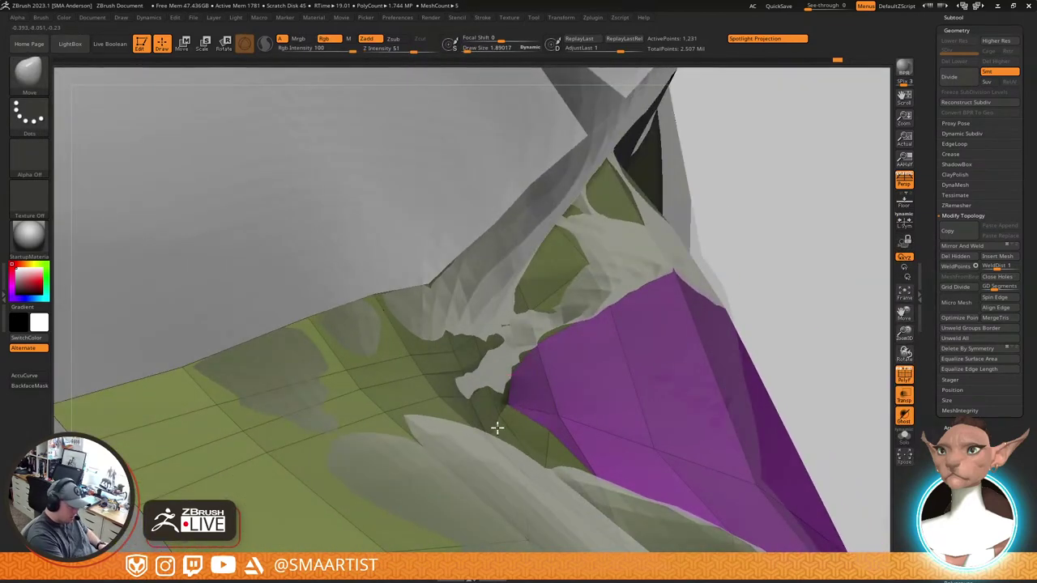
pyautogui.moveTo(489, 427); pyautogui.dragTo(519, 370, button='right')
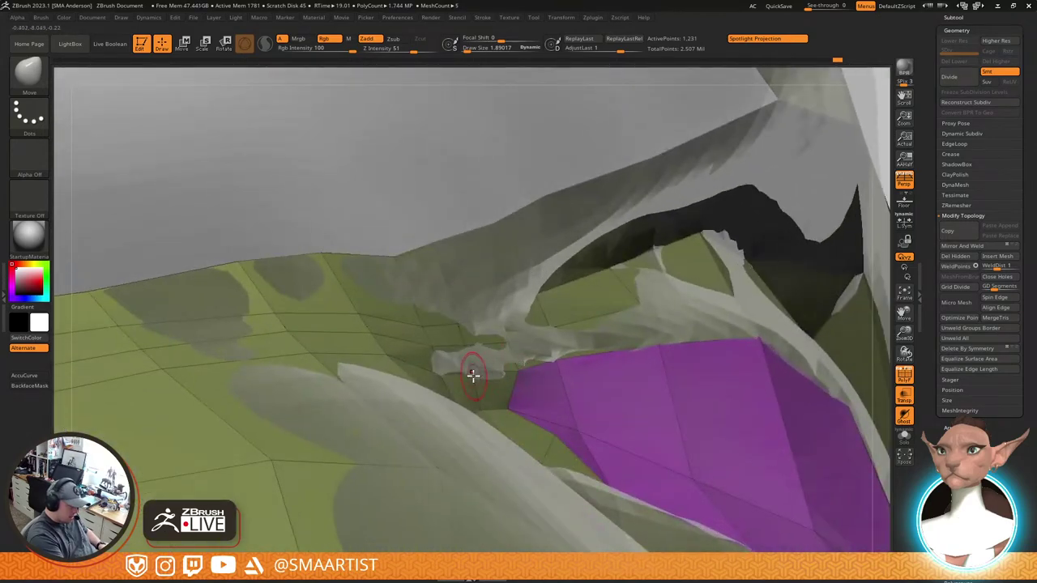
pyautogui.moveTo(449, 368); pyautogui.dragTo(592, 361, button='right')
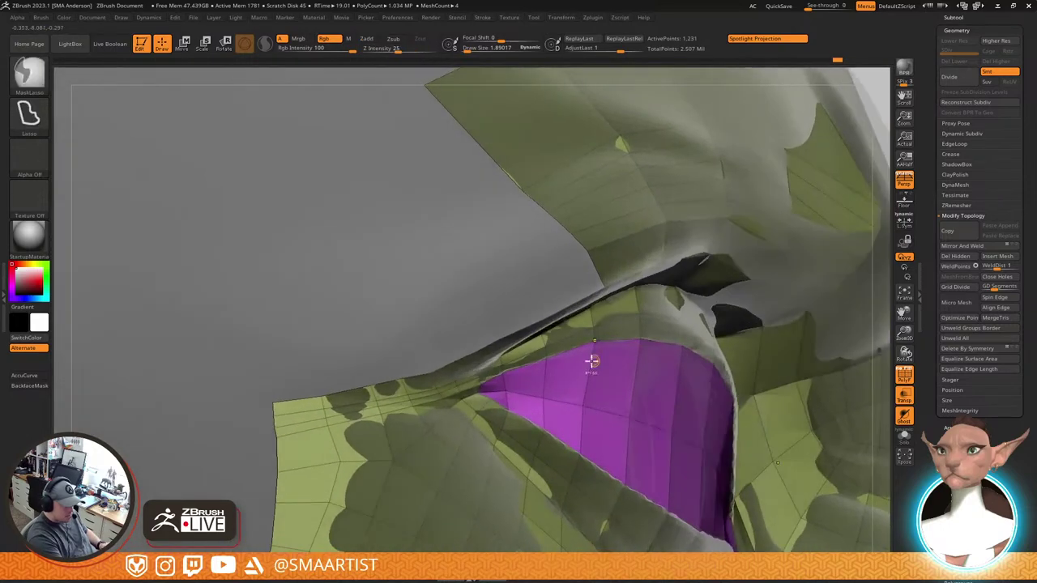
pyautogui.moveTo(766, 324); pyautogui.dragTo(706, 333, button='right')
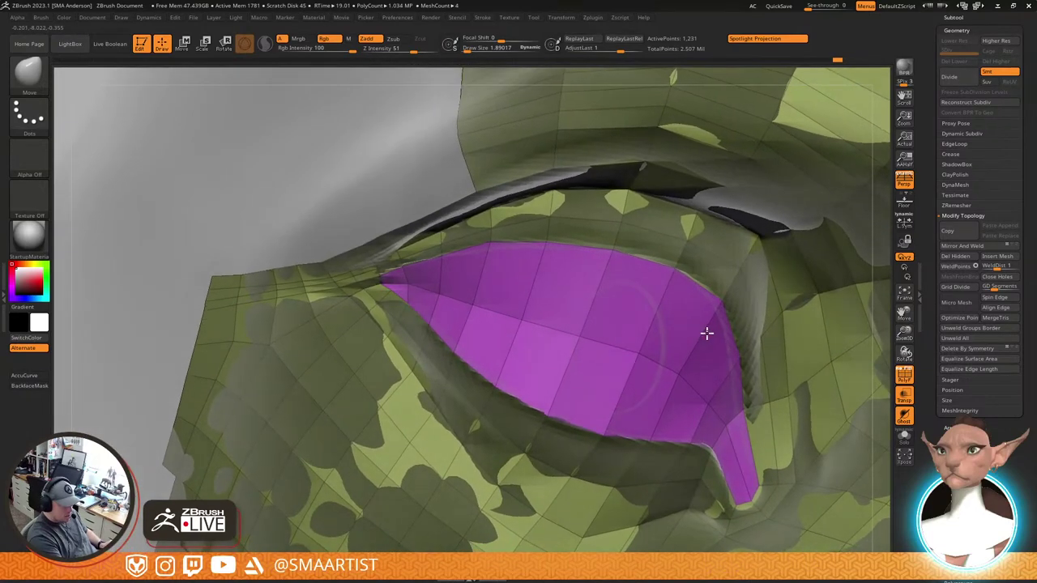
# Remove one edge loop from the topology around the eyelids using ZModeler's edge Insert action with the Single EdgeLoop target
pyautogui.press('b')
pyautogui.press('z')
pyautogui.press('m')
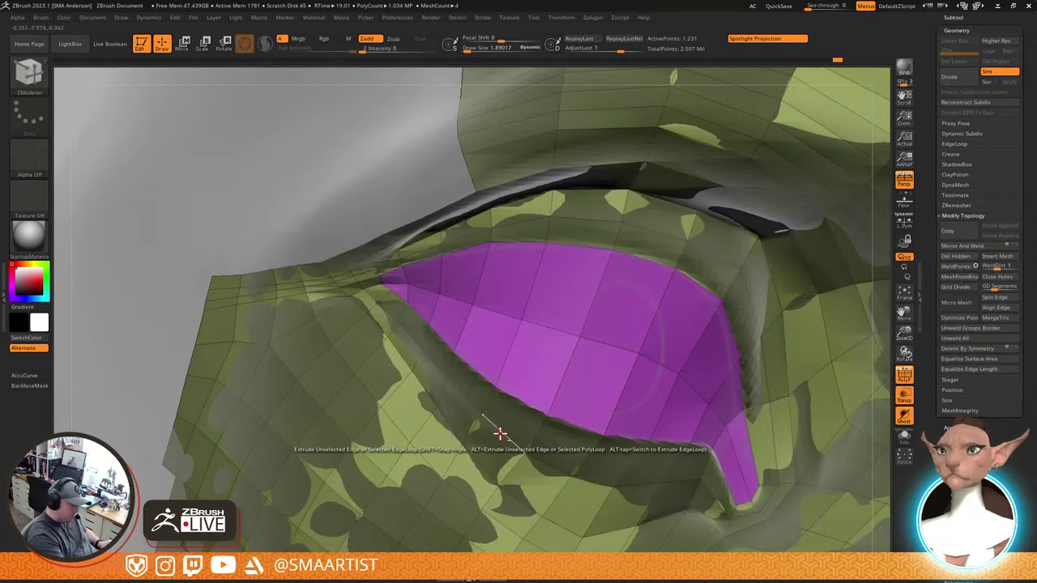
pyautogui.press('space')
pyautogui.click(499, 280)
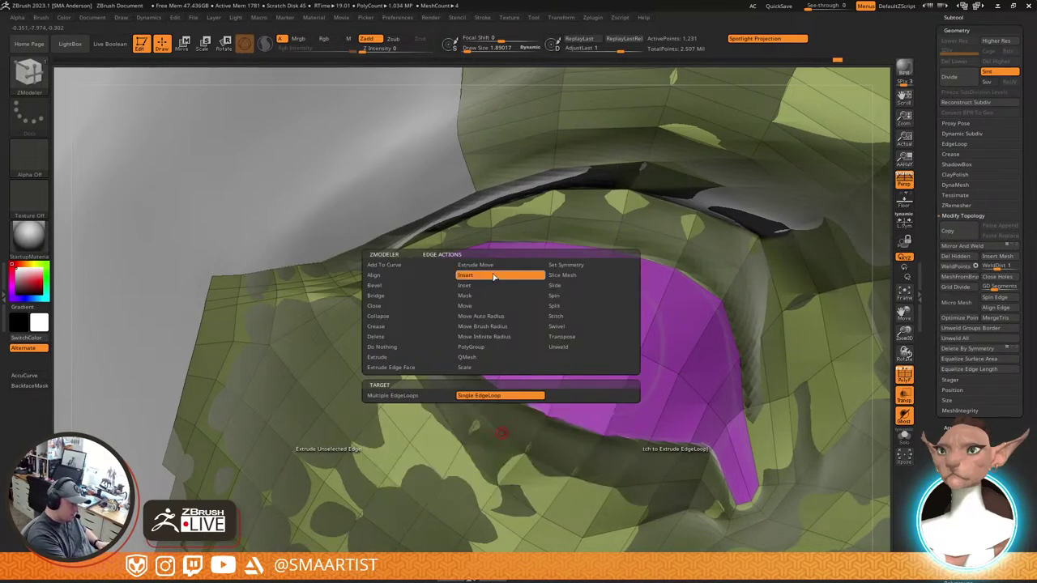
pyautogui.hotkey('ctrl', 'z')
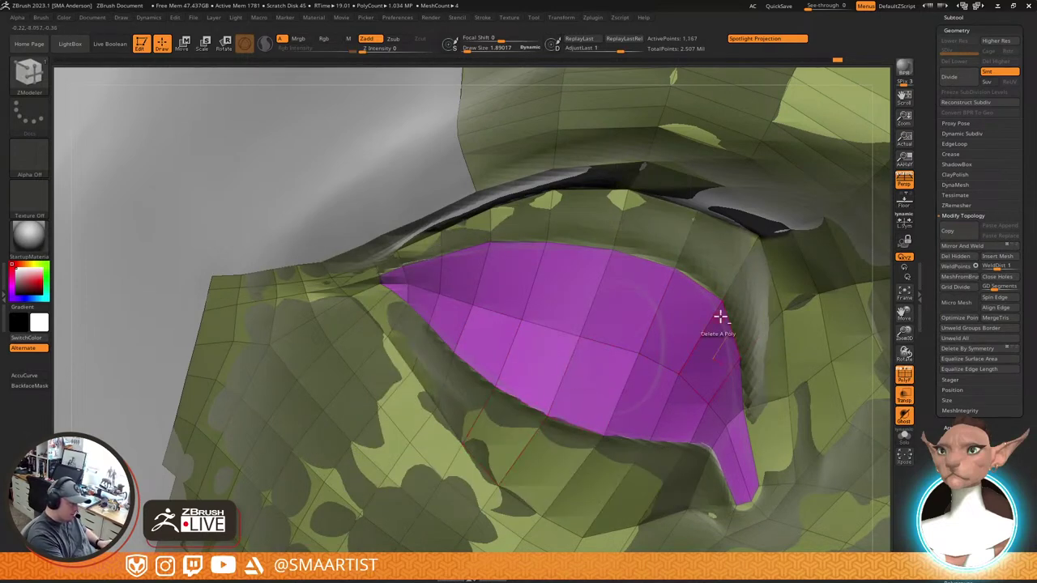
# Collapse a single edge near the eye's outer corner using ZModeler's Collapse action with the Edge target
pyautogui.moveTo(775, 276); pyautogui.dragTo(748, 285, button='right')
pyautogui.keyDown('alt'); pyautogui.moveTo(561, 349); pyautogui.dragTo(452, 346, button='right'); pyautogui.keyUp('alt')
pyautogui.press('space')
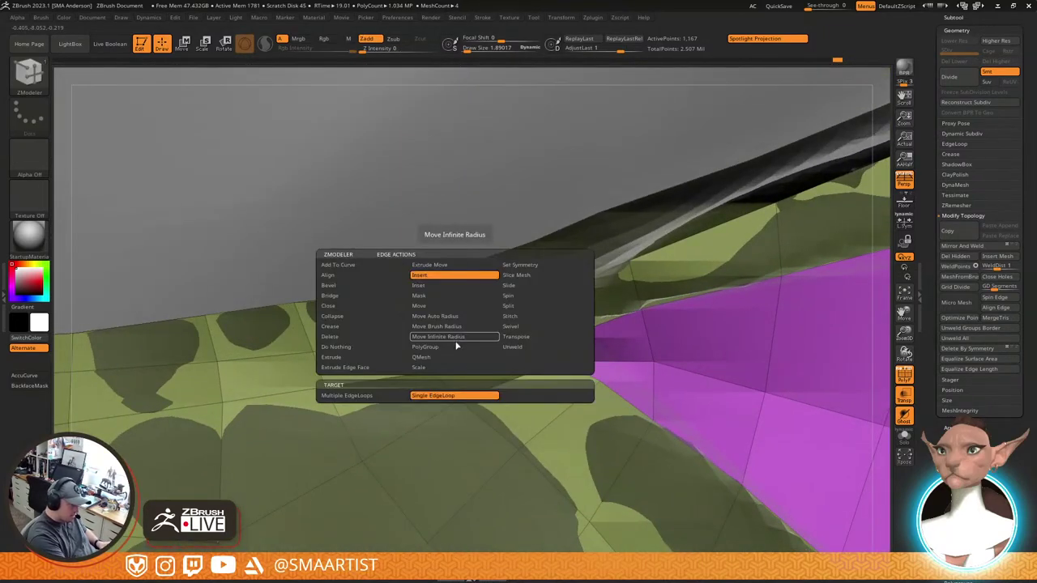
pyautogui.click(353, 317)
pyautogui.click(348, 396)
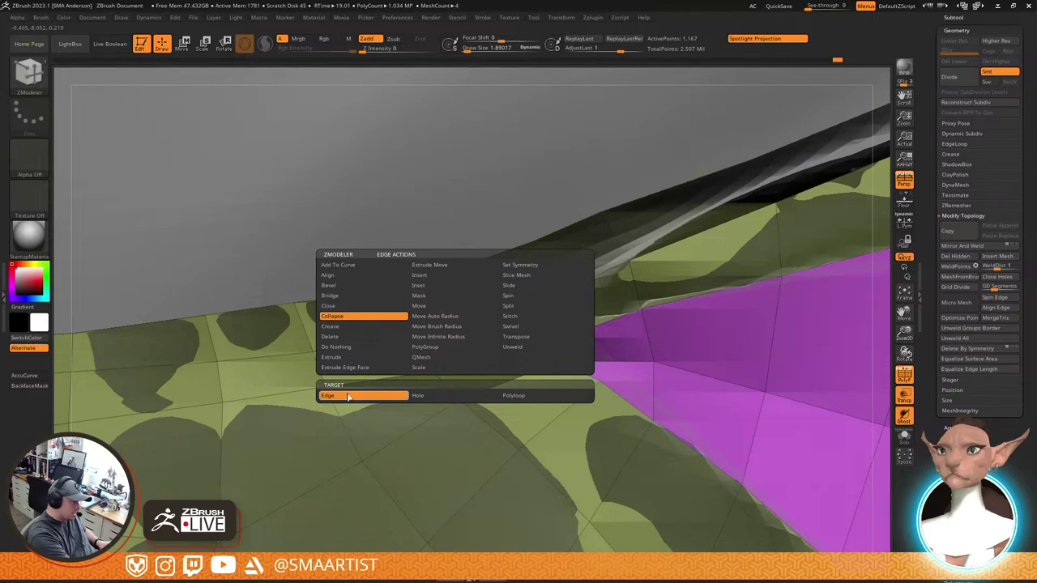
pyautogui.keyDown('ctrl'); pyautogui.moveTo(576, 289); pyautogui.dragTo(721, 369, button='right'); pyautogui.keyUp('ctrl')
pyautogui.keyDown('alt'); pyautogui.moveTo(721, 369); pyautogui.dragTo(567, 320, button='right'); pyautogui.keyUp('alt')
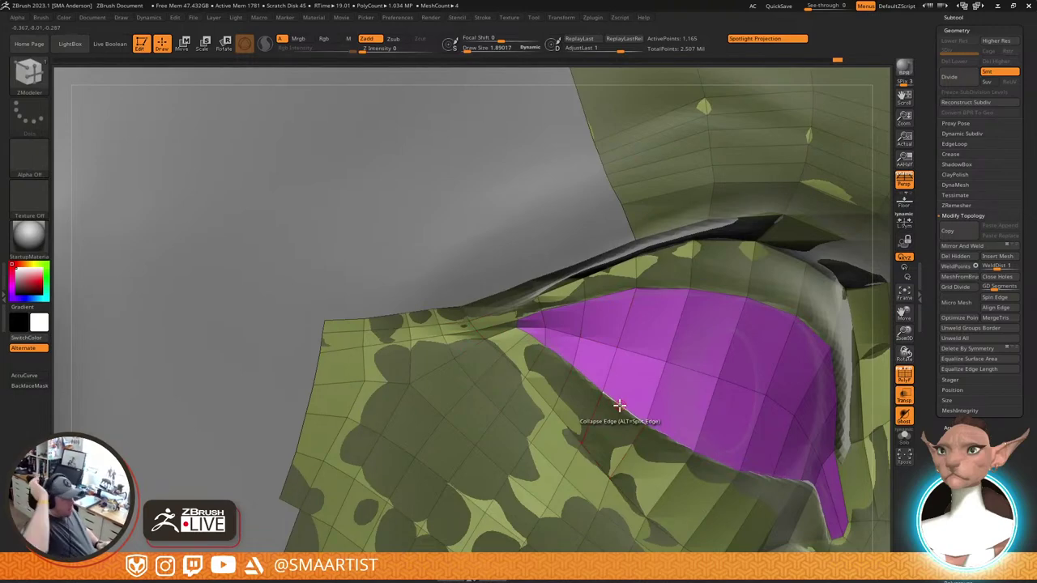
# Even out the points just outside the eye's outer corner with ZModeler's point move
pyautogui.moveTo(569, 378); pyautogui.dragTo(623, 273, button='right')
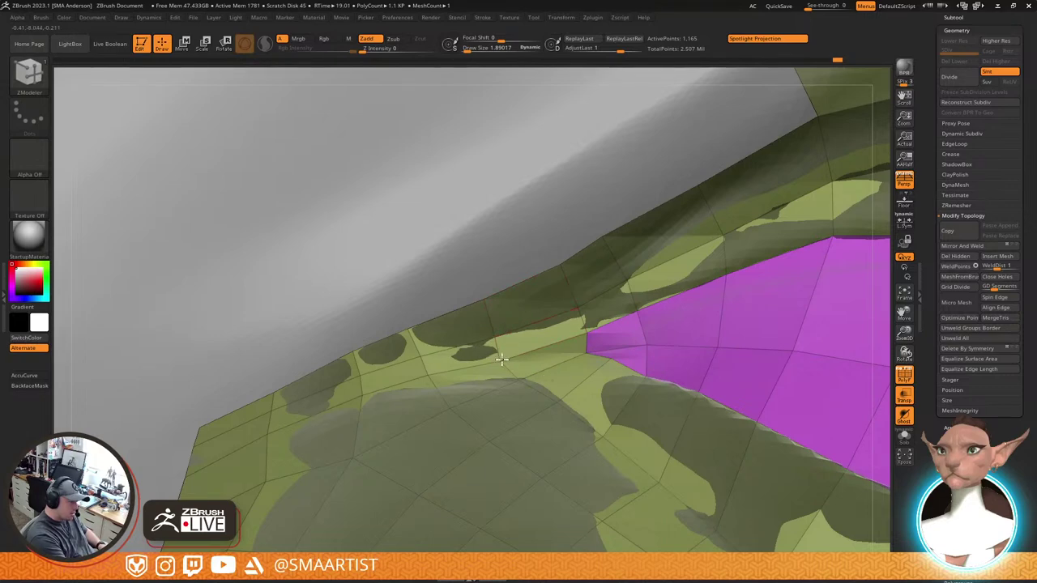
pyautogui.moveTo(515, 327); pyautogui.dragTo(422, 357, button='right')
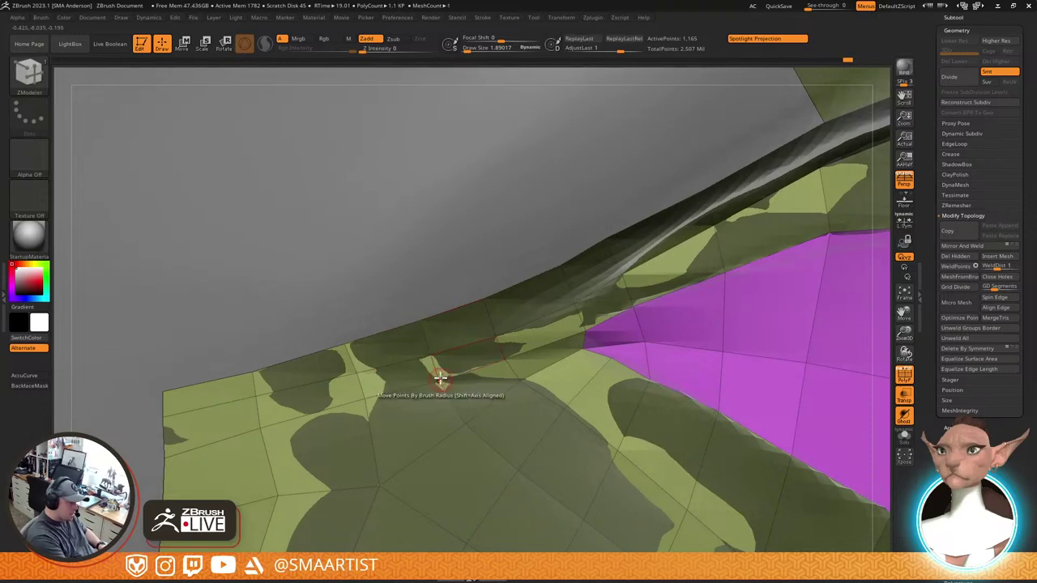
pyautogui.moveTo(440, 378)
pyautogui.mouseDown(button='right')
pyautogui.moveTo(669, 310)
pyautogui.moveTo(658, 330)
pyautogui.moveTo(670, 298)
pyautogui.moveTo(568, 343)
pyautogui.moveTo(538, 335)
pyautogui.moveTo(569, 294)
pyautogui.moveTo(570, 308)
pyautogui.moveTo(523, 334)
pyautogui.moveTo(546, 296)
pyautogui.moveTo(592, 294)
pyautogui.moveTo(590, 305)
pyautogui.moveTo(625, 317)
pyautogui.moveTo(576, 308)
pyautogui.mouseUp(button='right')
# Refine the lid borders where they meet at the outer corner using the Move brush, checking them against the sculpt
pyautogui.press('b')
pyautogui.press('m')
pyautogui.press('v')
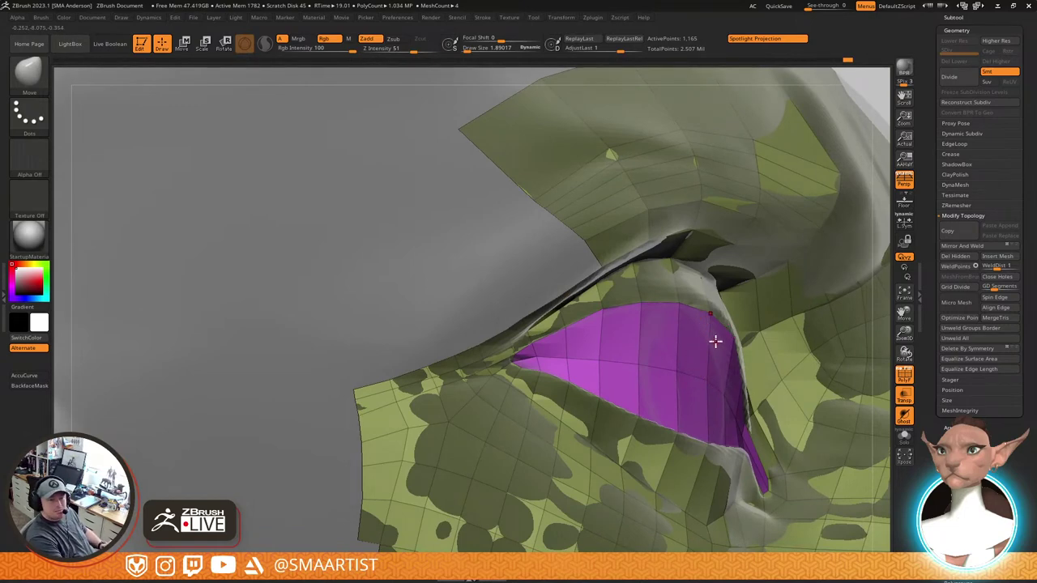
pyautogui.moveTo(716, 341); pyautogui.dragTo(481, 390, button='right')
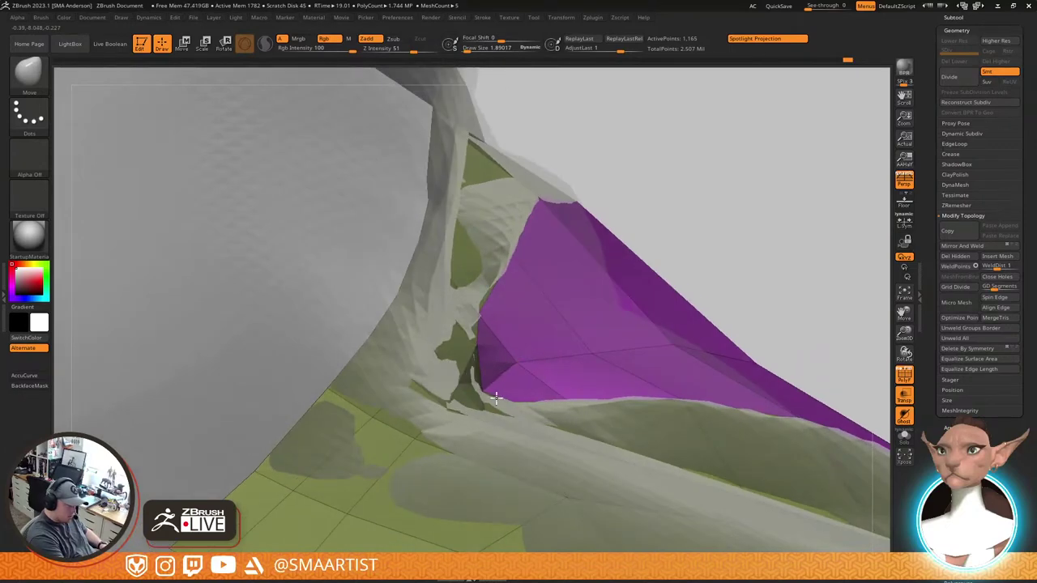
pyautogui.moveTo(488, 346); pyautogui.dragTo(607, 363, button='right')
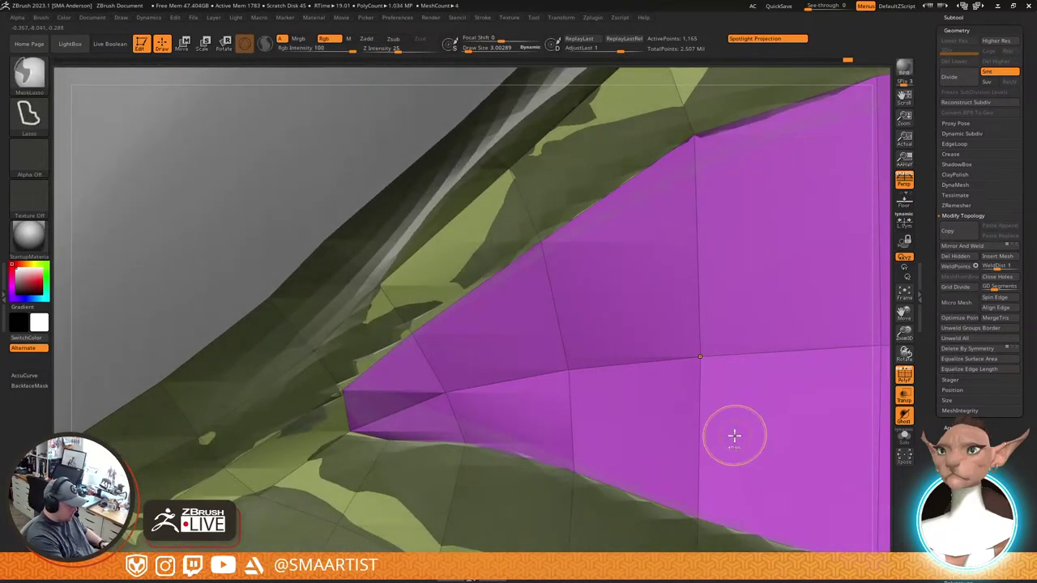
pyautogui.keyDown('ctrl'); pyautogui.moveTo(734, 435); pyautogui.dragTo(586, 331, button='right'); pyautogui.keyUp('ctrl')
pyautogui.moveTo(763, 466); pyautogui.dragTo(660, 320, button='right')
pyautogui.moveTo(447, 375); pyautogui.dragTo(549, 352, button='right')
# With only the retopology mesh shown, reposition the outer upper-eyelid points with ZModeler at a draw size of about 6.6
pyautogui.press('b')
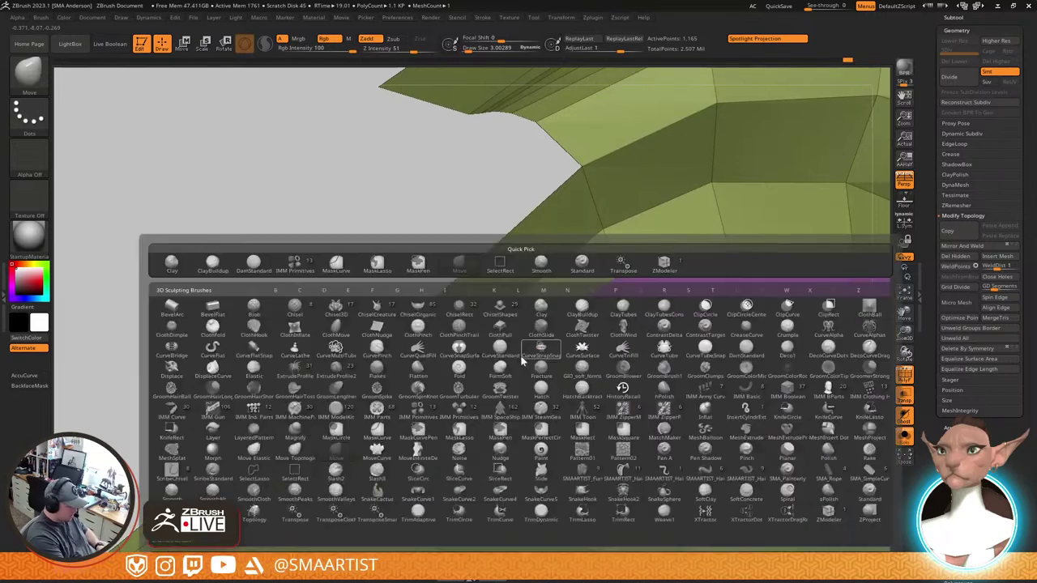
pyautogui.press('z')
pyautogui.press('m')
pyautogui.press('space')
pyautogui.click(528, 393)
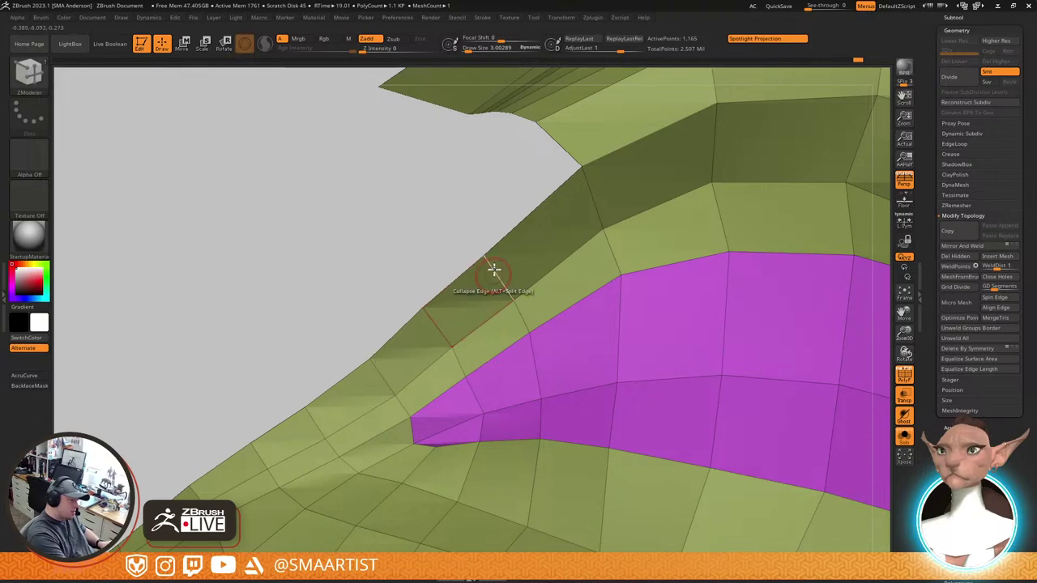
pyautogui.moveTo(549, 312)
pyautogui.keyDown('alt'); pyautogui.mouseDown(button='right')
pyautogui.moveTo(516, 299)
pyautogui.moveTo(483, 238)
pyautogui.moveTo(456, 239)
pyautogui.mouseUp(button='right'); pyautogui.keyUp('alt')
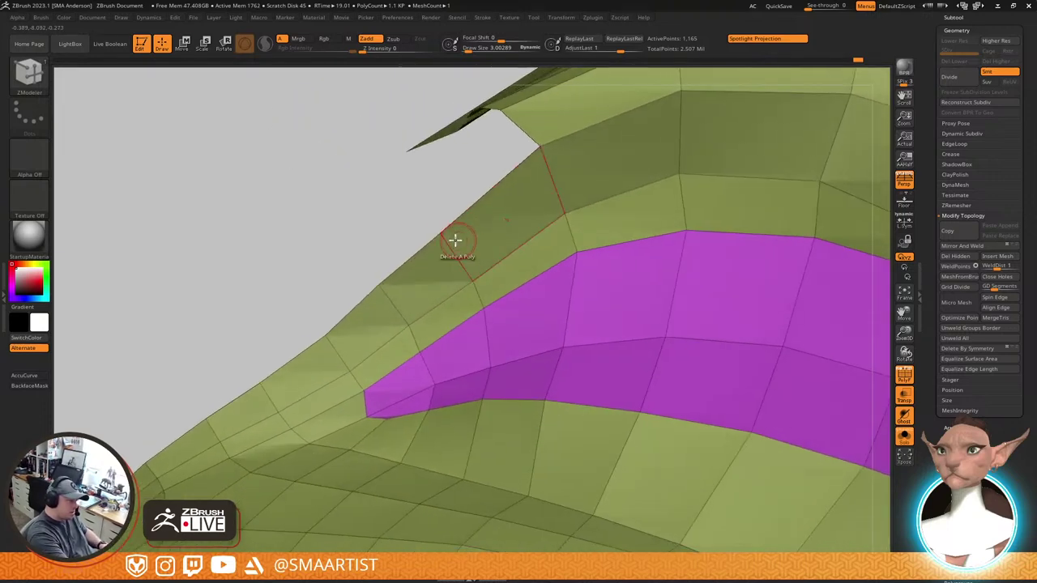
pyautogui.press('s')
pyautogui.moveTo(445, 237); pyautogui.dragTo(449, 237)
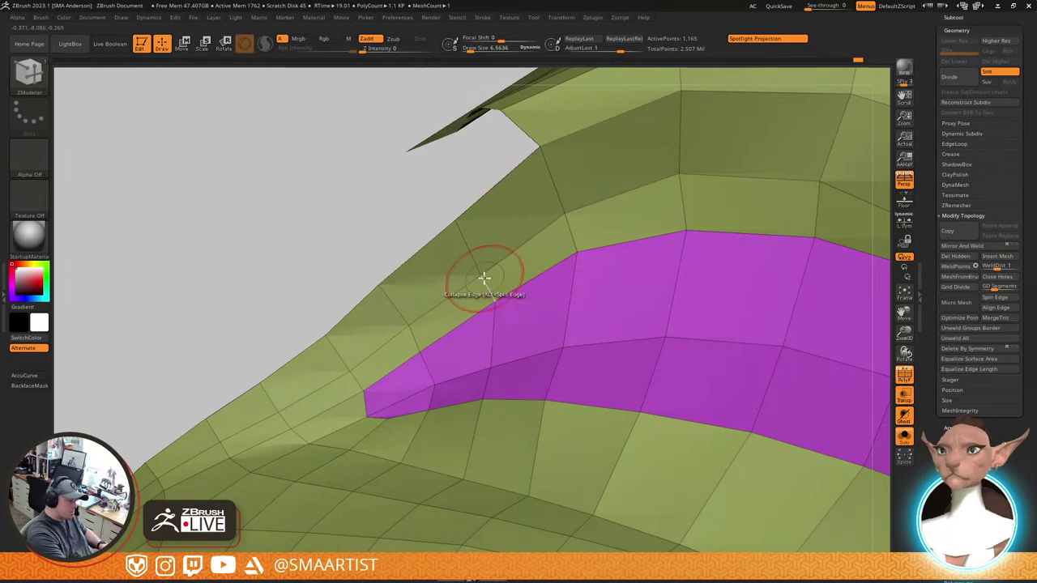
# Change ZModeler's edge action from Collapse and check the eyelid points around the outer corner from several angles
pyautogui.press('space')
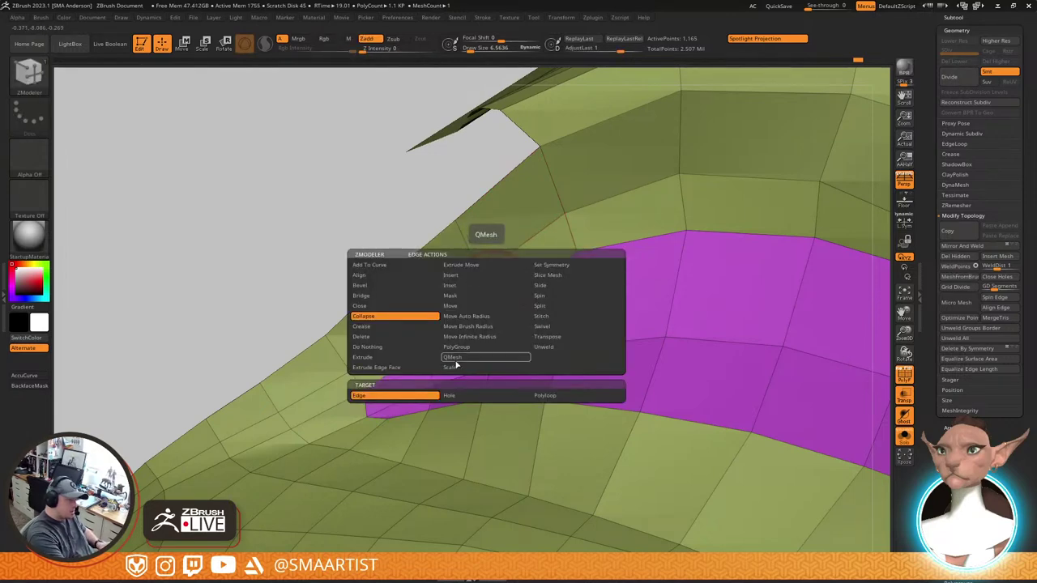
pyautogui.click(395, 359)
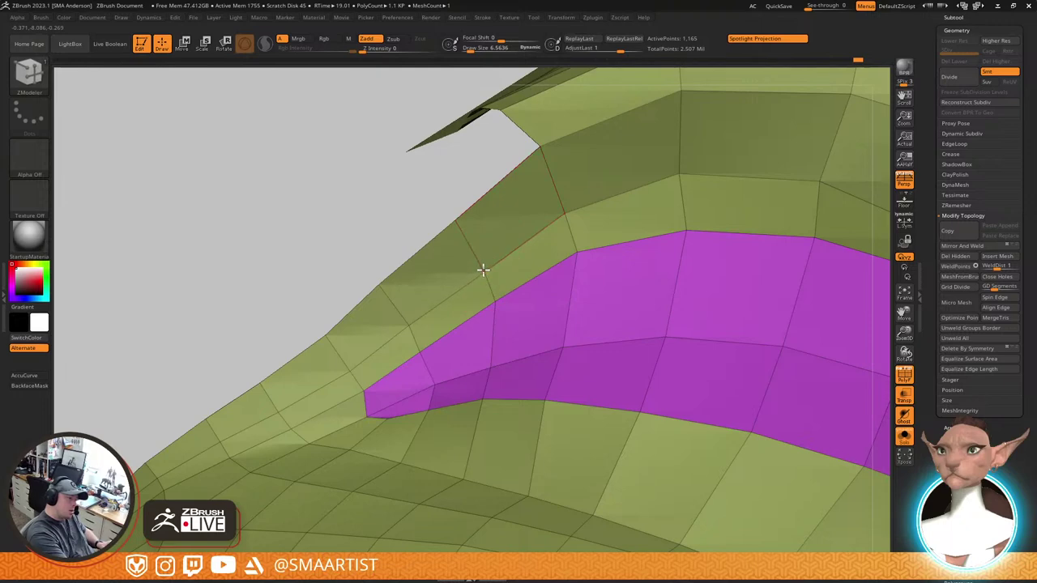
pyautogui.moveTo(614, 270); pyautogui.dragTo(597, 403, button='right')
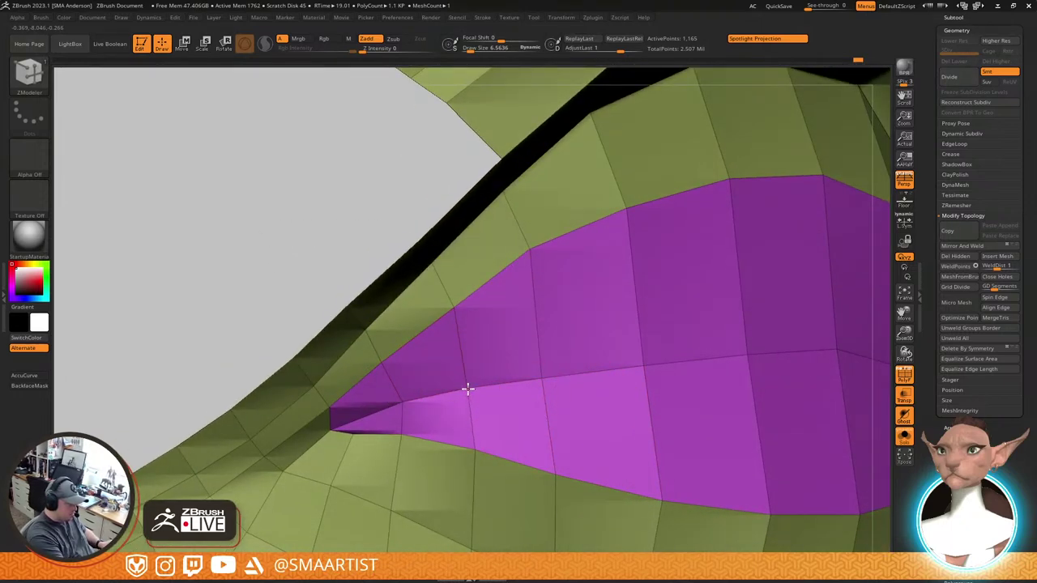
pyautogui.keyDown('alt'); pyautogui.moveTo(512, 357); pyautogui.dragTo(527, 405, button='right'); pyautogui.keyUp('alt')
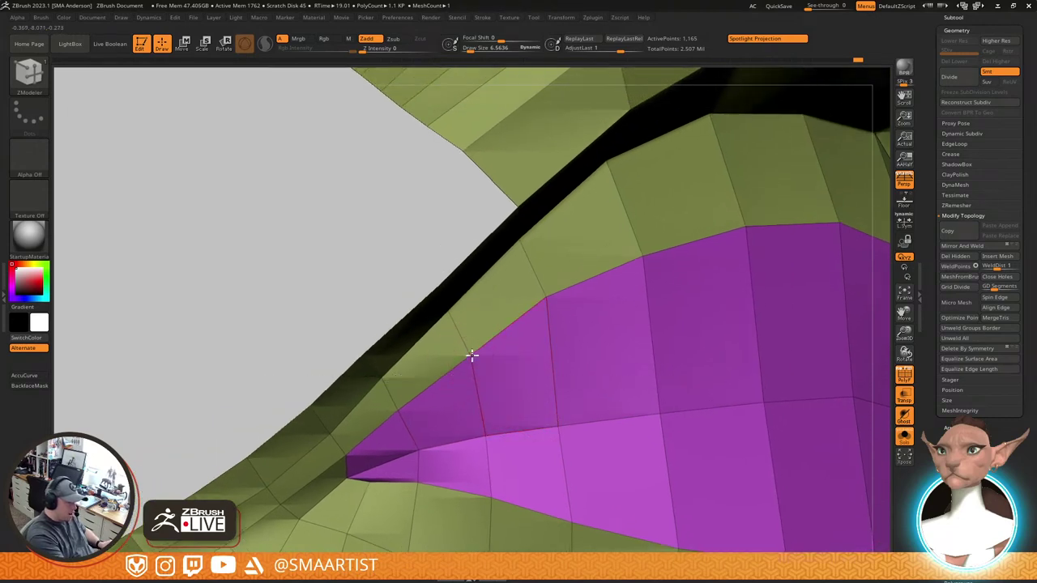
pyautogui.moveTo(500, 348); pyautogui.dragTo(581, 372, button='right')
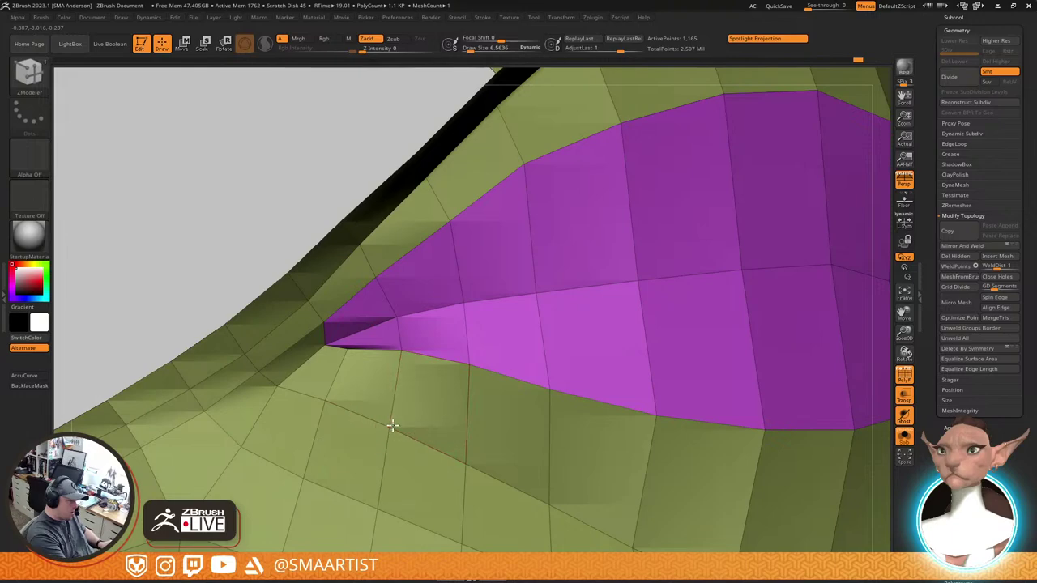
pyautogui.moveTo(526, 429); pyautogui.dragTo(521, 356, button='right')
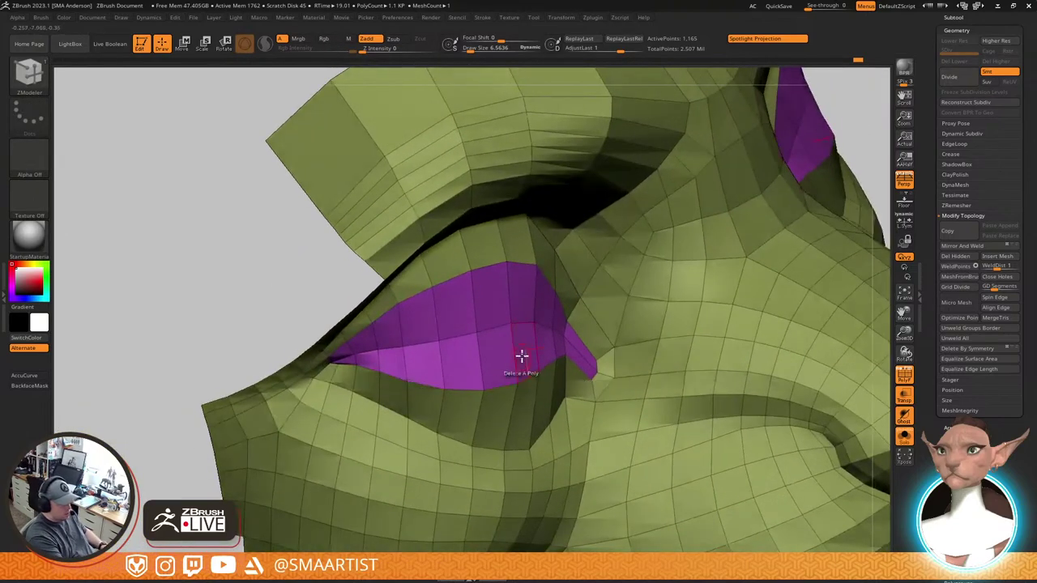
# Mask everything except the purple eye-opening polygroup, then extrude it inward with the gizmo and scale it down slightly
pyautogui.press('w')
pyautogui.keyDown('ctrl'); pyautogui.click(505, 321); pyautogui.keyUp('ctrl')
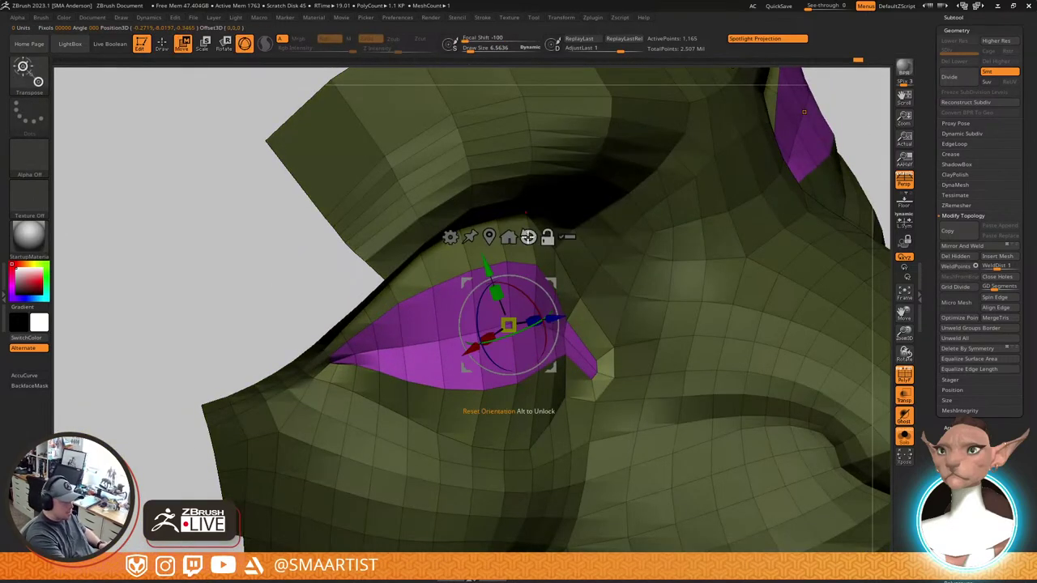
pyautogui.moveTo(578, 311); pyautogui.dragTo(567, 362, button='right')
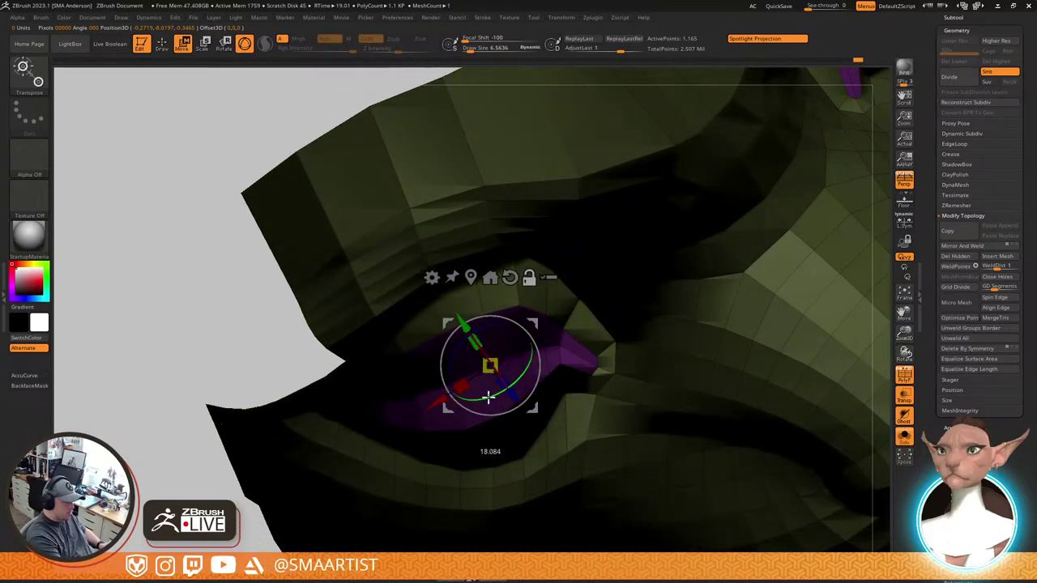
pyautogui.moveTo(512, 397); pyautogui.dragTo(506, 393)
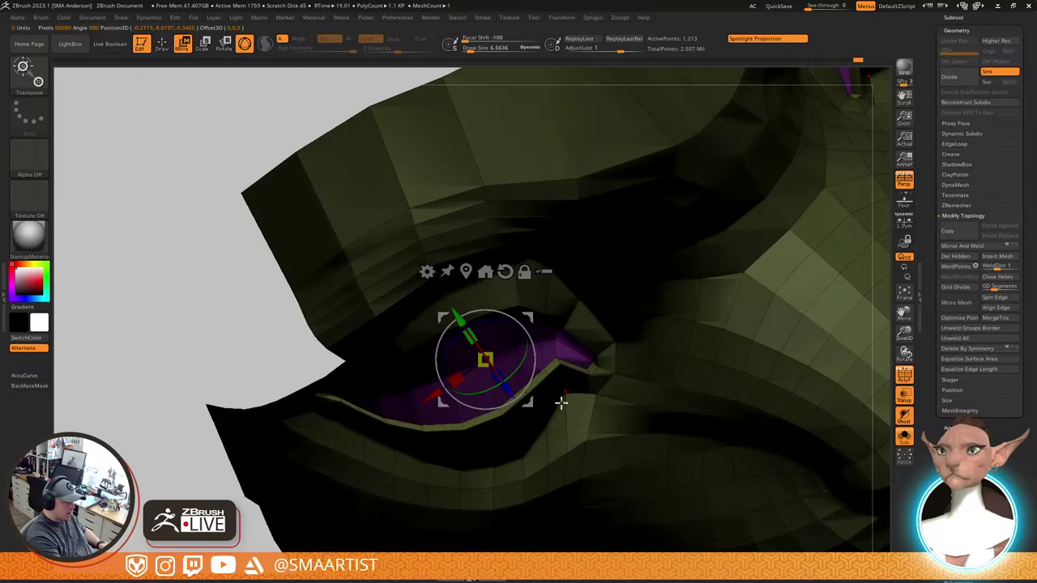
pyautogui.moveTo(562, 403); pyautogui.dragTo(494, 344, button='right')
pyautogui.moveTo(476, 331); pyautogui.dragTo(474, 335)
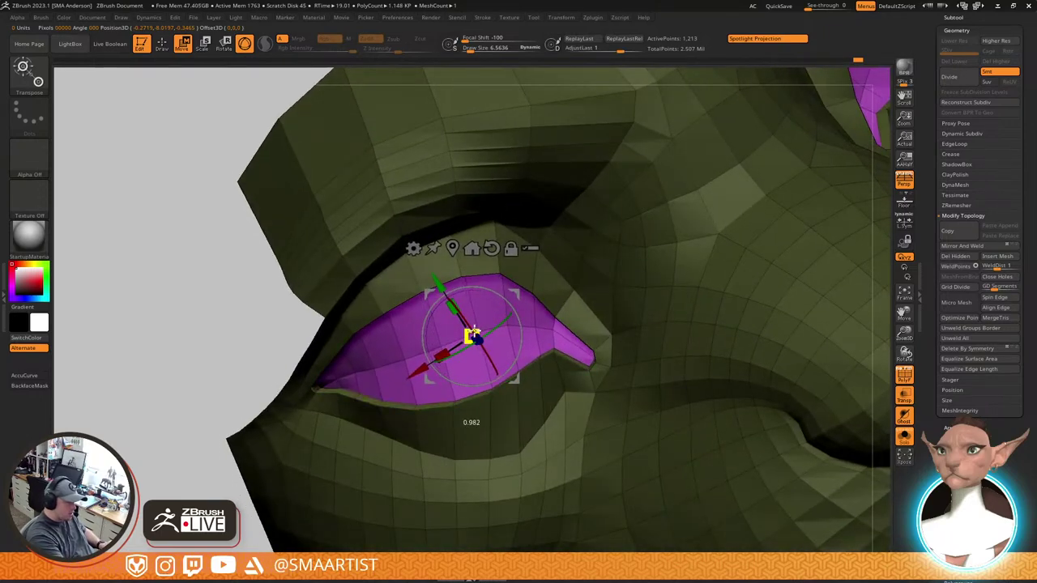
pyautogui.moveTo(570, 300)
pyautogui.mouseDown(button='right')
pyautogui.moveTo(563, 256)
pyautogui.moveTo(562, 296)
pyautogui.moveTo(563, 283)
pyautogui.mouseUp(button='right')
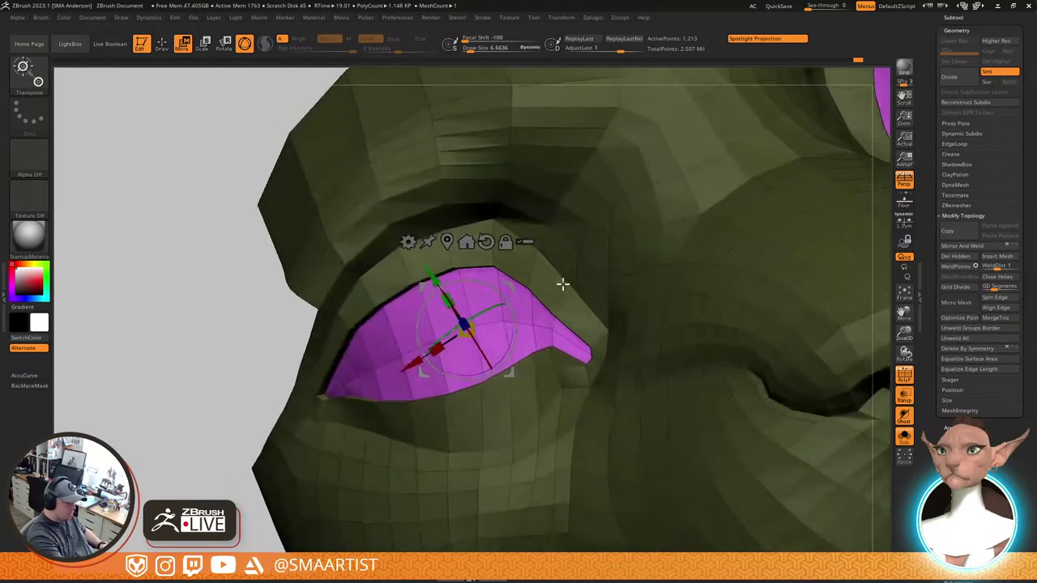
# Shape the recessed eye opening and its corners with the Move brush at a draw size of about 33
pyautogui.press('q')
pyautogui.press('s')
pyautogui.moveTo(509, 270); pyautogui.dragTo(543, 272)
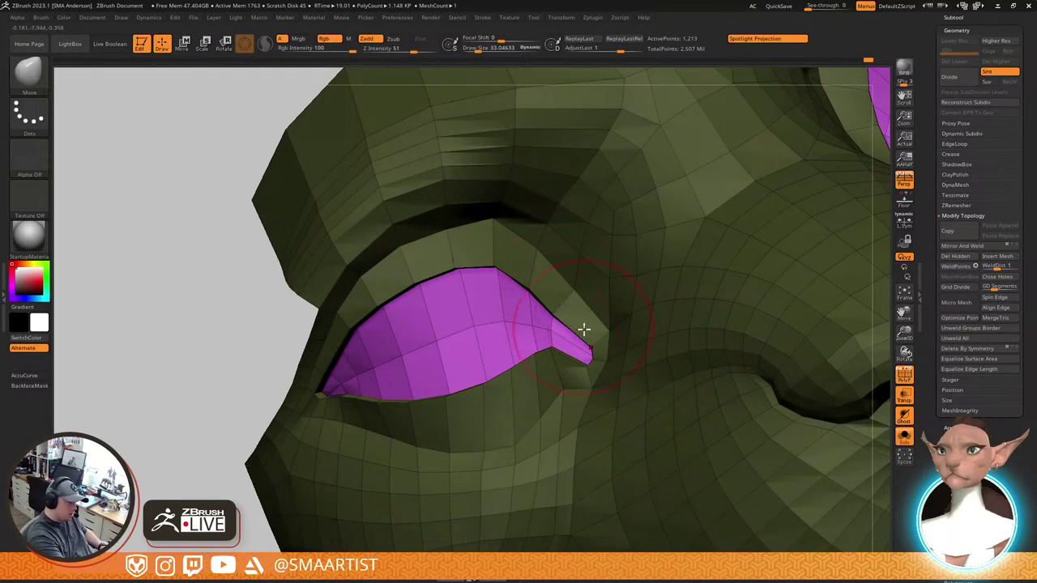
pyautogui.moveTo(584, 329); pyautogui.dragTo(561, 348, button='right')
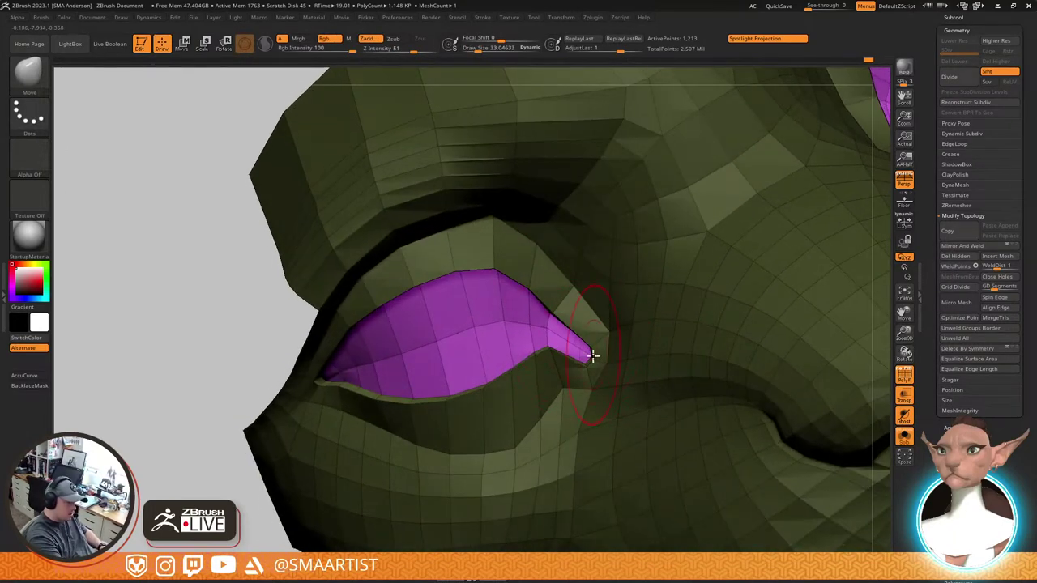
pyautogui.moveTo(484, 377); pyautogui.dragTo(464, 279, button='right')
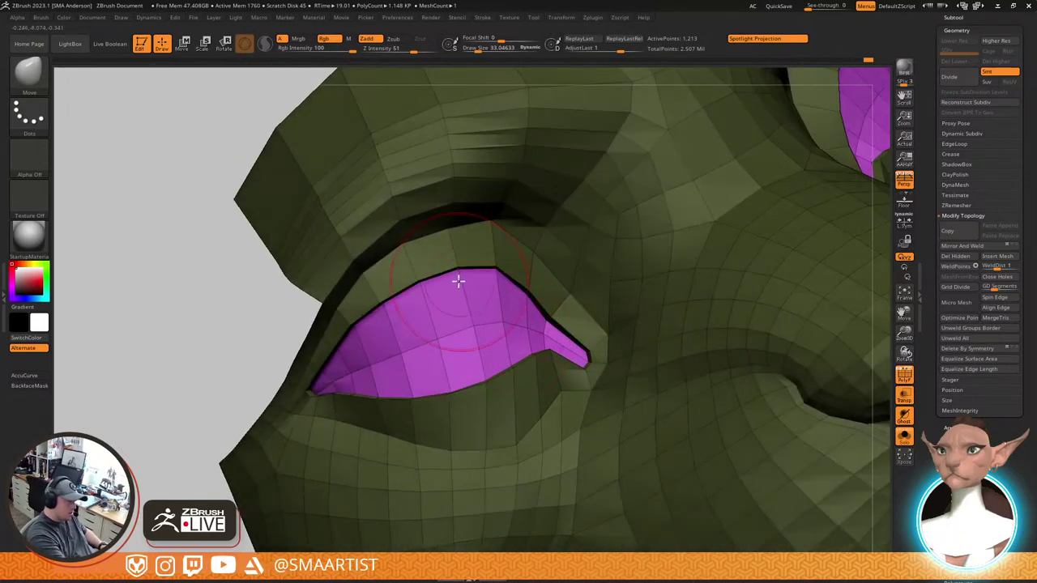
pyautogui.moveTo(409, 304); pyautogui.dragTo(379, 359, button='right')
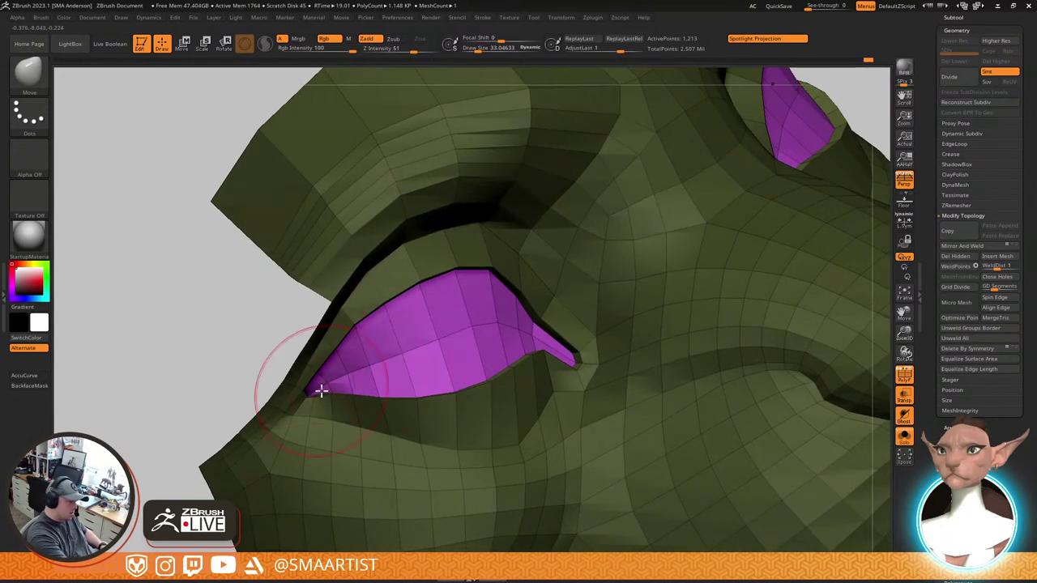
pyautogui.moveTo(322, 391); pyautogui.dragTo(614, 328, button='right')
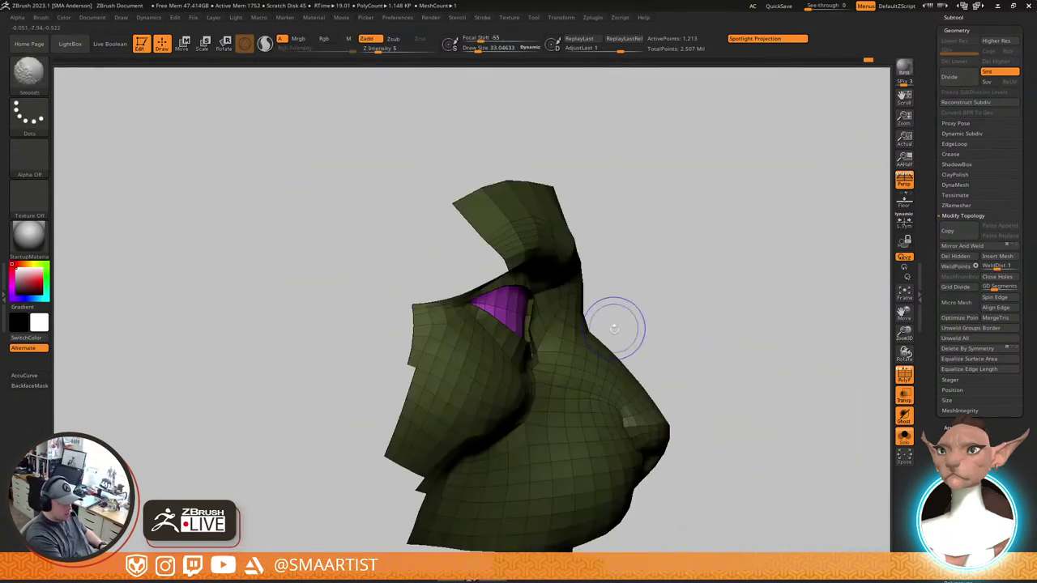
# Extrude the unmasked purple eye-opening polygroup once more into the head with the gizmo and adjust its position from the front
pyautogui.press('w')
pyautogui.moveTo(584, 316)
pyautogui.mouseDown()
pyautogui.moveTo(466, 308)
pyautogui.moveTo(485, 281)
pyautogui.mouseUp()
pyautogui.press('q')
pyautogui.moveTo(494, 284)
pyautogui.mouseDown(button='right')
pyautogui.moveTo(579, 308)
pyautogui.moveTo(648, 287)
pyautogui.moveTo(683, 294)
pyautogui.moveTo(646, 363)
pyautogui.mouseUp(button='right')
pyautogui.press('w')
pyautogui.moveTo(647, 351)
pyautogui.mouseDown()
pyautogui.moveTo(666, 348)
pyautogui.moveTo(645, 356)
pyautogui.mouseUp()
# Smooth the newly recessed eye interior and its outer corner, reducing the draw size to about 30
pyautogui.press('q')
pyautogui.press('s')
pyautogui.press('shift')
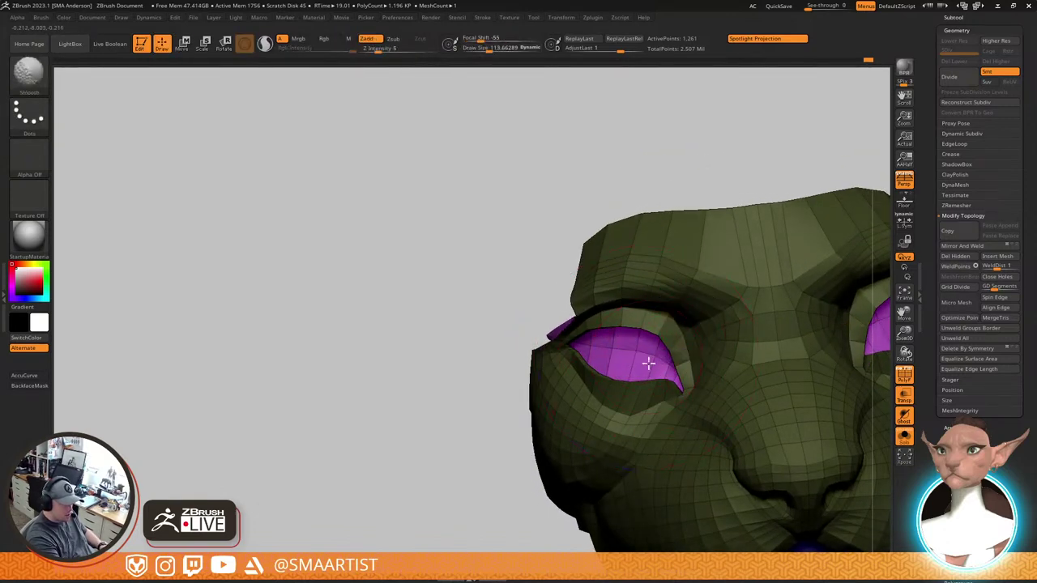
pyautogui.moveTo(667, 389)
pyautogui.mouseDown(button='right')
pyautogui.moveTo(688, 341)
pyautogui.moveTo(689, 394)
pyautogui.mouseUp(button='right')
pyautogui.press('s')
pyautogui.moveTo(555, 339); pyautogui.dragTo(550, 339)
pyautogui.moveTo(555, 341)
pyautogui.keyDown('ctrl'); pyautogui.mouseDown(button='right')
pyautogui.moveTo(625, 422)
pyautogui.moveTo(580, 367)
pyautogui.mouseUp(button='right'); pyautogui.keyUp('ctrl')
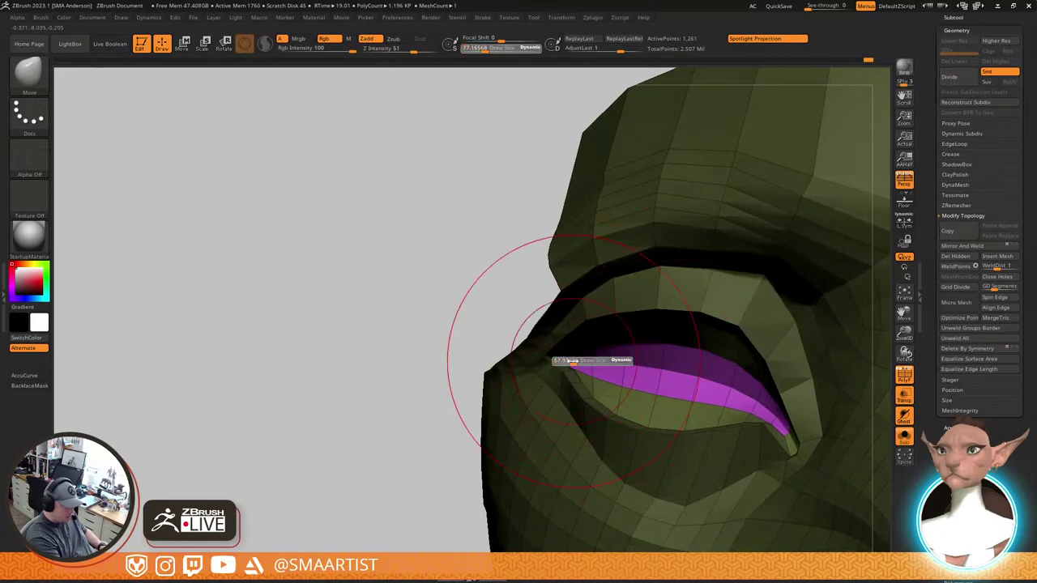
pyautogui.press('shift')
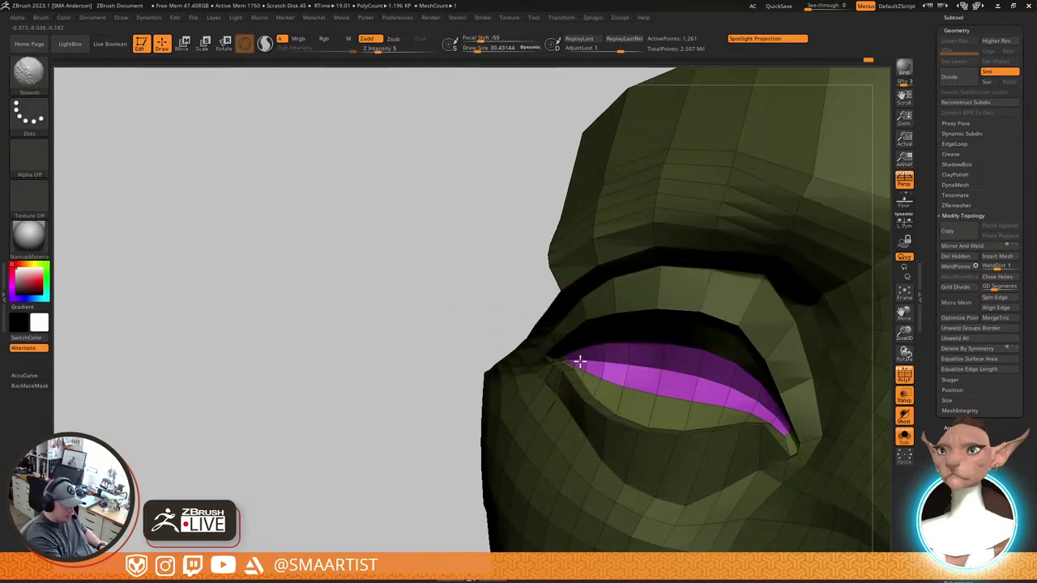
# Refine the eye recess and its corners with the Move and Smooth brushes at a draw size of about 21, and clear the mask
pyautogui.moveTo(579, 362)
pyautogui.mouseDown(button='right')
pyautogui.moveTo(618, 332)
pyautogui.moveTo(732, 384)
pyautogui.moveTo(715, 348)
pyautogui.moveTo(641, 372)
pyautogui.moveTo(647, 355)
pyautogui.moveTo(715, 370)
pyautogui.moveTo(752, 354)
pyautogui.moveTo(657, 364)
pyautogui.moveTo(675, 329)
pyautogui.moveTo(664, 360)
pyautogui.mouseUp(button='right')
pyautogui.press('b')
pyautogui.press('m')
pyautogui.press('v')
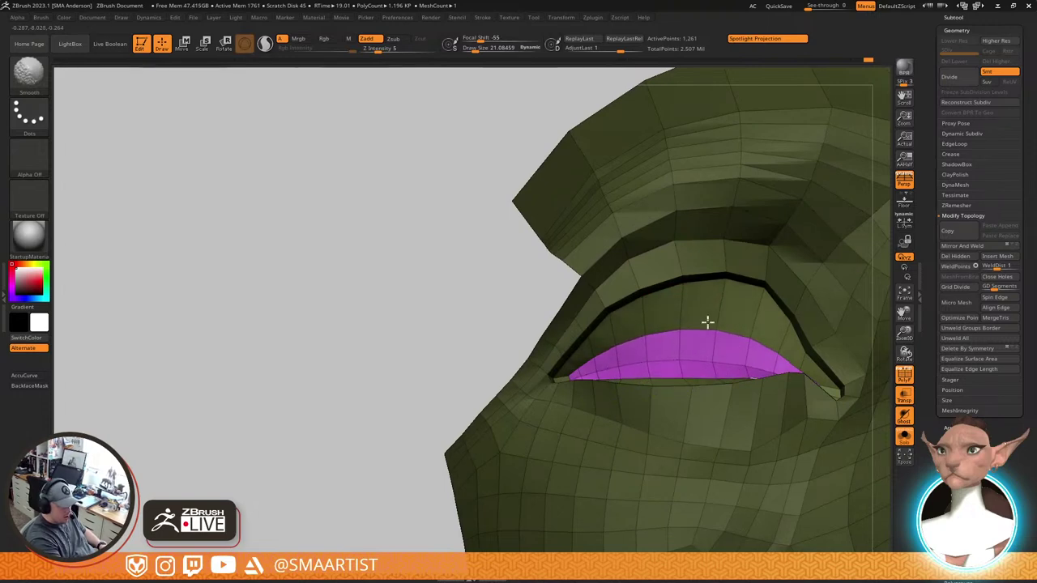
pyautogui.moveTo(708, 322); pyautogui.dragTo(646, 350, button='right')
pyautogui.moveTo(571, 318); pyautogui.dragTo(619, 285, button='right')
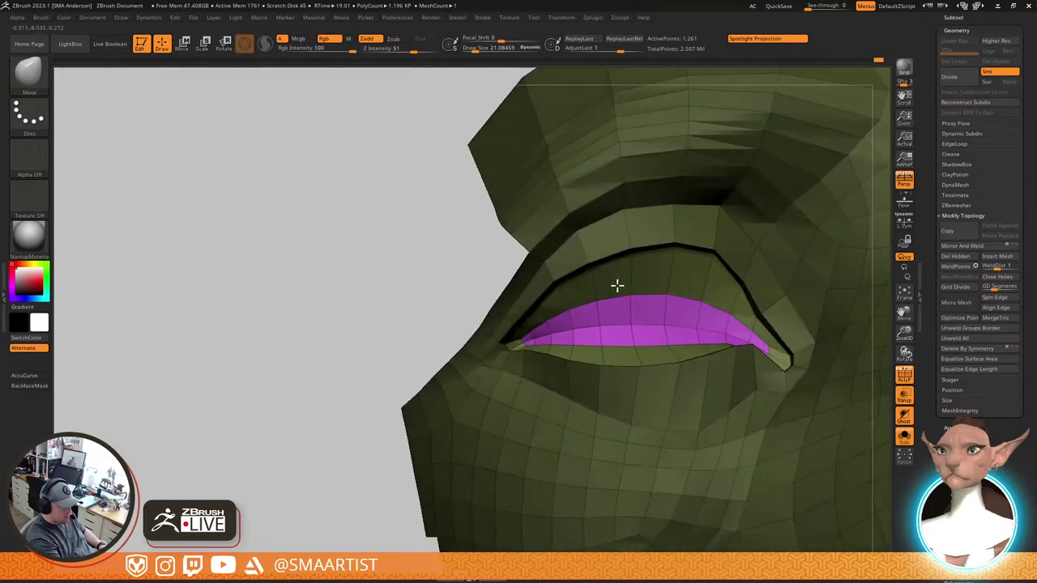
pyautogui.keyDown('shift'); pyautogui.moveTo(523, 332); pyautogui.dragTo(532, 341); pyautogui.keyUp('shift')
pyautogui.keyDown('ctrl'); pyautogui.moveTo(709, 355); pyautogui.dragTo(557, 324, button='right'); pyautogui.keyUp('ctrl')
pyautogui.keyDown('ctrl'); pyautogui.moveTo(516, 294); pyautogui.dragTo(543, 316); pyautogui.keyUp('ctrl')
# Examine the recessed eyes and mouth from several angles, with polyframes off and on
pyautogui.hotkey('shift', 'f')
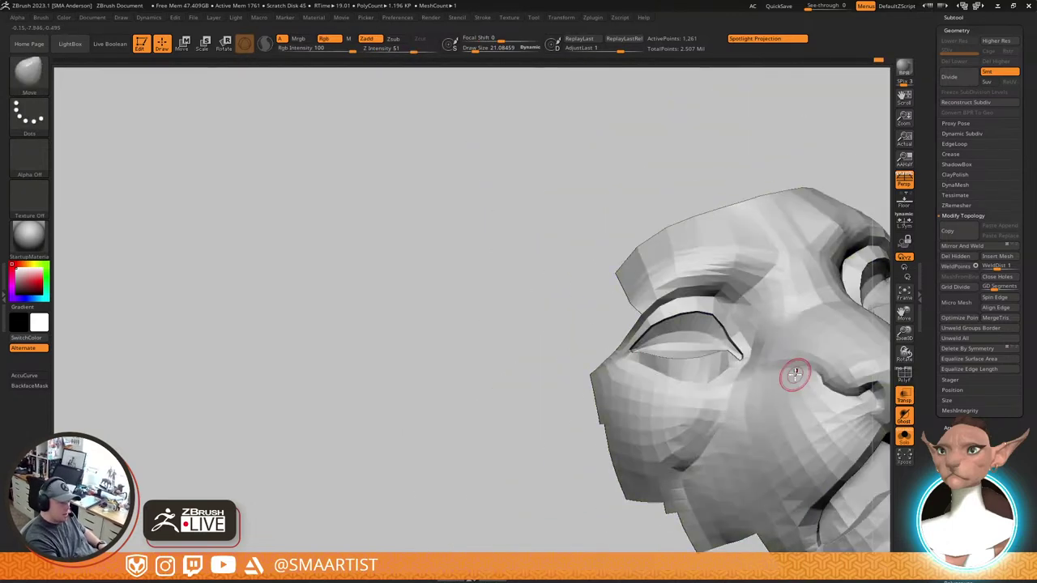
pyautogui.moveTo(792, 375)
pyautogui.keyDown('ctrl'); pyautogui.mouseDown(button='right')
pyautogui.moveTo(761, 324)
pyautogui.moveTo(743, 251)
pyautogui.moveTo(759, 239)
pyautogui.moveTo(789, 283)
pyautogui.moveTo(835, 267)
pyautogui.moveTo(762, 277)
pyautogui.mouseUp(button='right'); pyautogui.keyUp('ctrl')
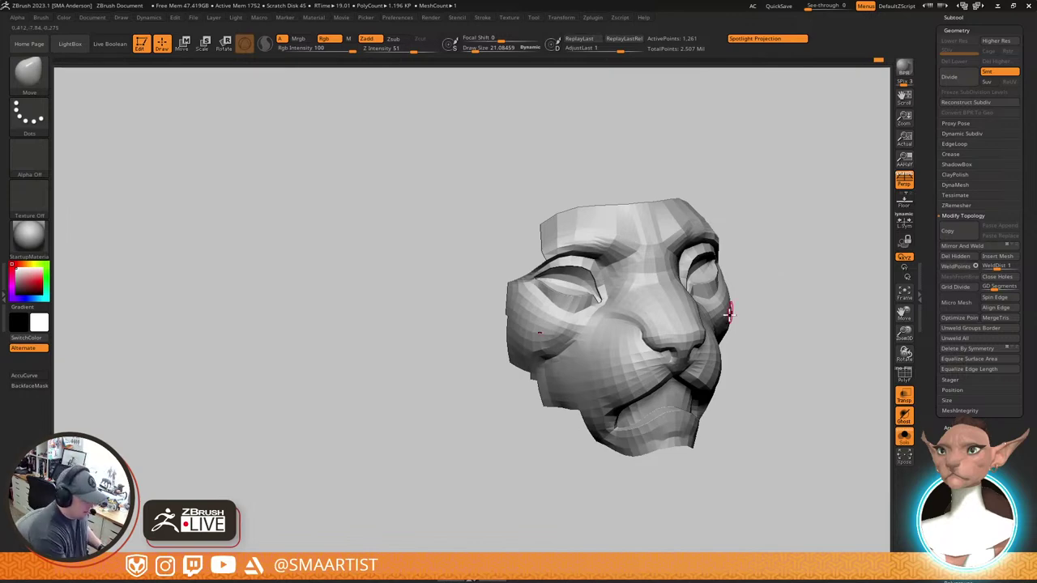
pyautogui.moveTo(739, 316)
pyautogui.mouseDown()
pyautogui.moveTo(782, 311)
pyautogui.moveTo(750, 279)
pyautogui.moveTo(778, 292)
pyautogui.mouseUp()
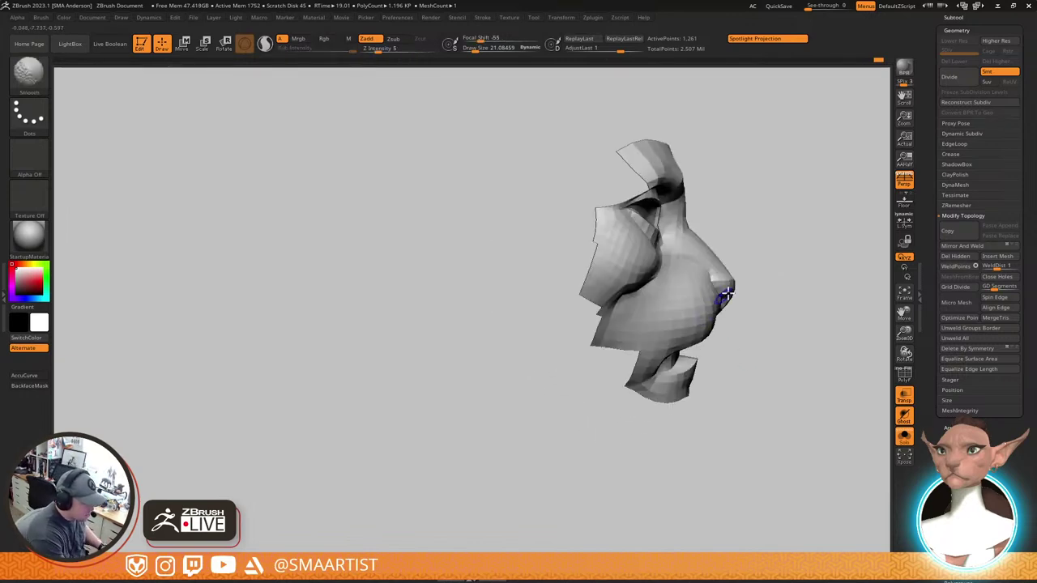
pyautogui.moveTo(727, 295); pyautogui.dragTo(689, 356, button='right')
pyautogui.hotkey('shift', 'f')
pyautogui.rightClick(688, 346)
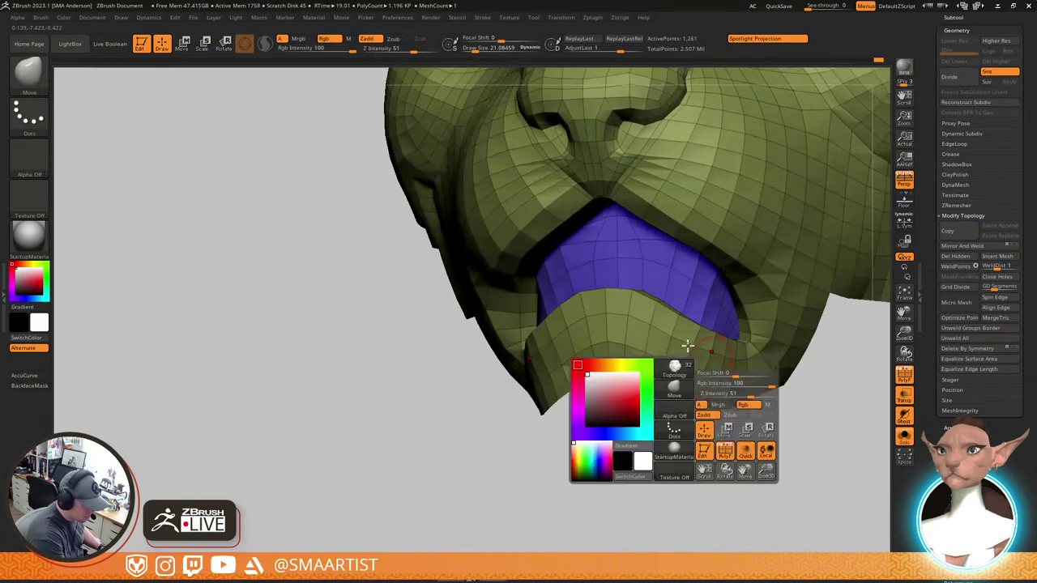
pyautogui.moveTo(653, 327); pyautogui.dragTo(700, 321, button='right')
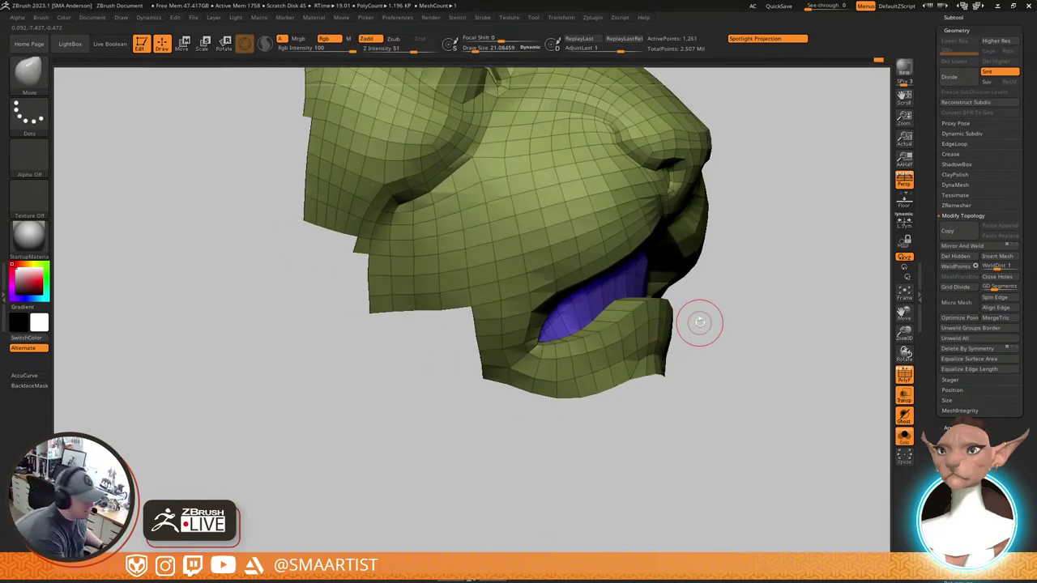
pyautogui.moveTo(659, 314)
pyautogui.mouseDown(button='right')
pyautogui.moveTo(660, 297)
pyautogui.moveTo(672, 303)
pyautogui.mouseUp(button='right')
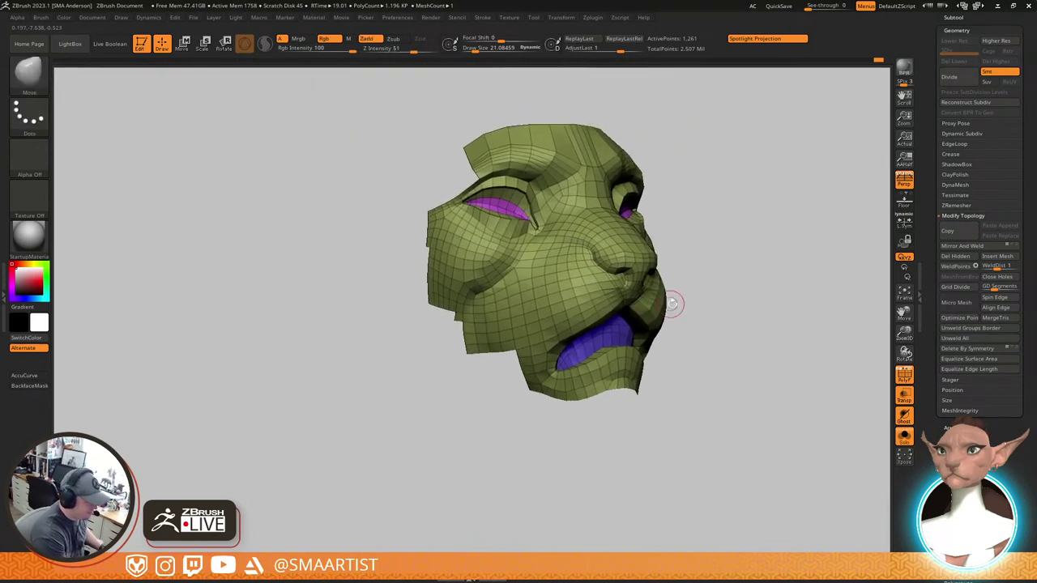
pyautogui.hotkey('shift', 'f')
pyautogui.moveTo(722, 274)
pyautogui.mouseDown(button='right')
pyautogui.moveTo(681, 273)
pyautogui.moveTo(718, 276)
pyautogui.moveTo(713, 324)
pyautogui.mouseUp(button='right')
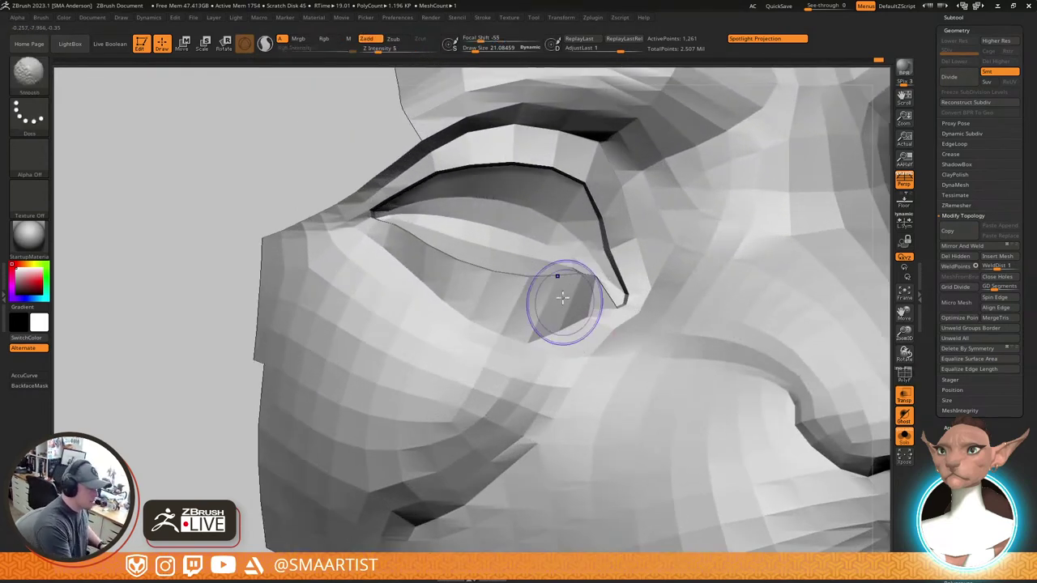
# Isolate the purple eye polygroup, grow the visible area to include the surrounding recess, and make it all one polygroup
pyautogui.hotkey('shift', 'f')
pyautogui.keyDown('ctrl'); pyautogui.keyDown('shift'); pyautogui.click(489, 225); pyautogui.keyUp('shift'); pyautogui.keyUp('ctrl')
pyautogui.hotkey('ctrl', 'shift', 'x')
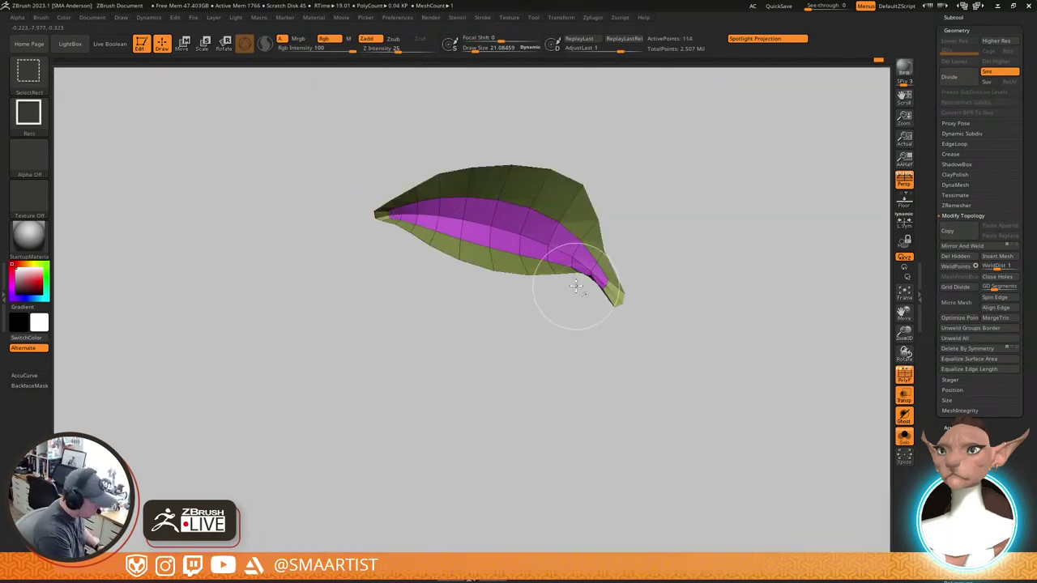
pyautogui.hotkey('ctrl', 'w')
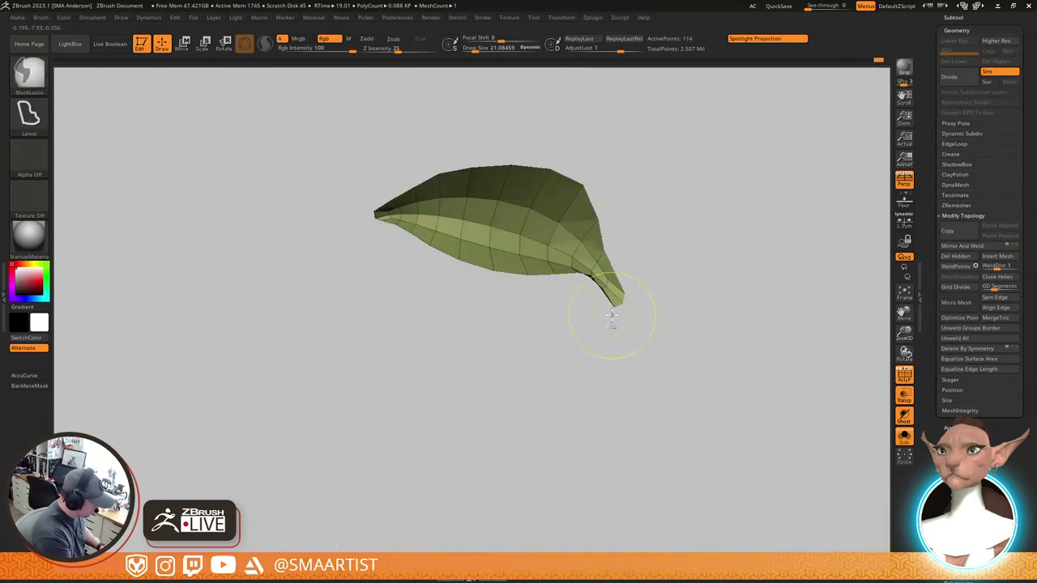
pyautogui.hotkey('ctrl', 'w')
pyautogui.keyDown('ctrl'); pyautogui.keyDown('shift'); pyautogui.click(588, 337); pyautogui.keyUp('shift'); pyautogui.keyUp('ctrl')
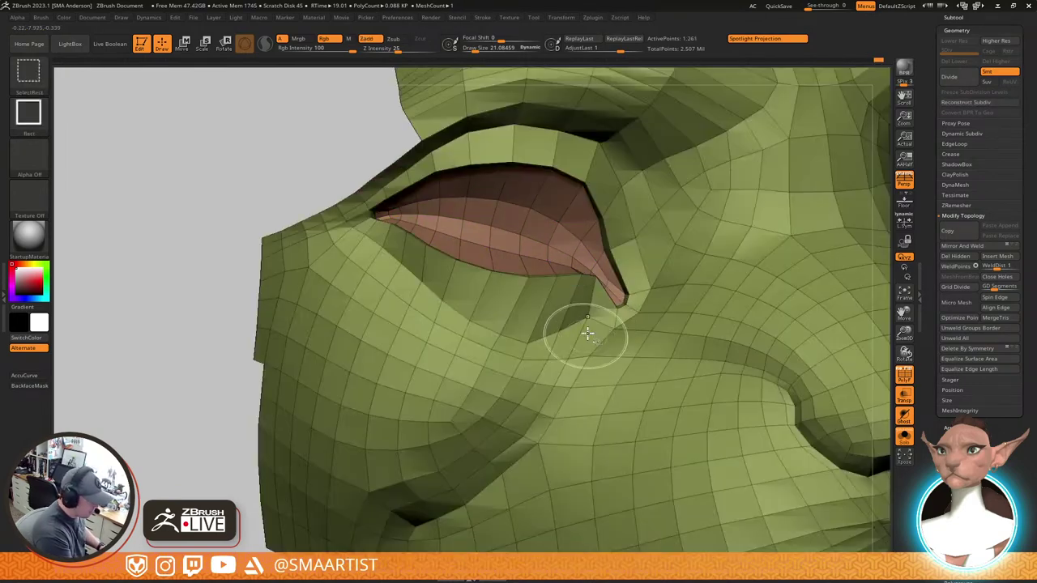
# Isolate the thin eyelid rim around the eye recess, assign it its own polygroup, and show the whole mesh again
pyautogui.moveTo(587, 337); pyautogui.dragTo(653, 337, button='right')
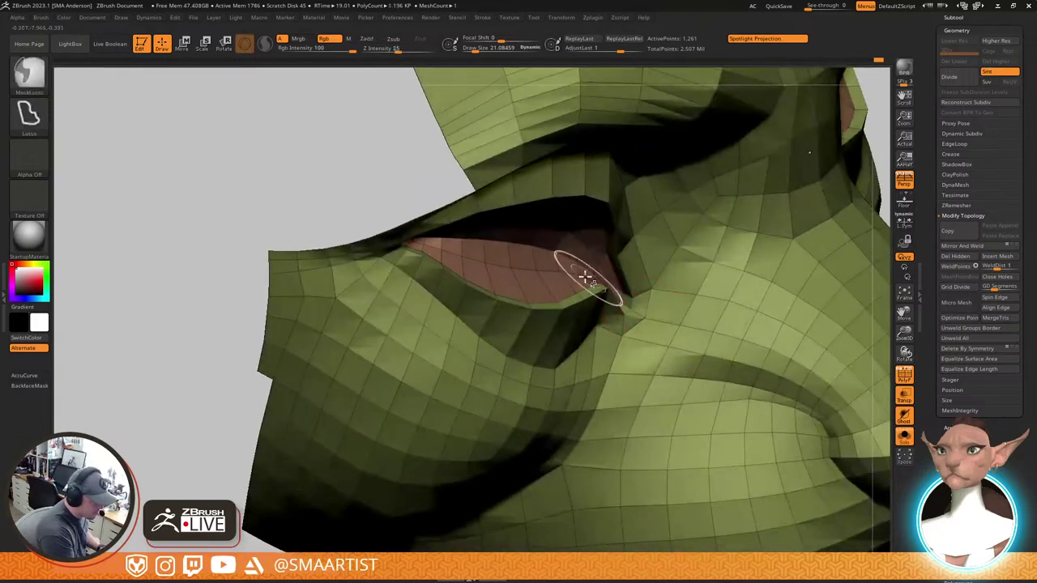
pyautogui.keyDown('ctrl'); pyautogui.keyDown('shift'); pyautogui.click(558, 272); pyautogui.keyUp('shift'); pyautogui.keyUp('ctrl')
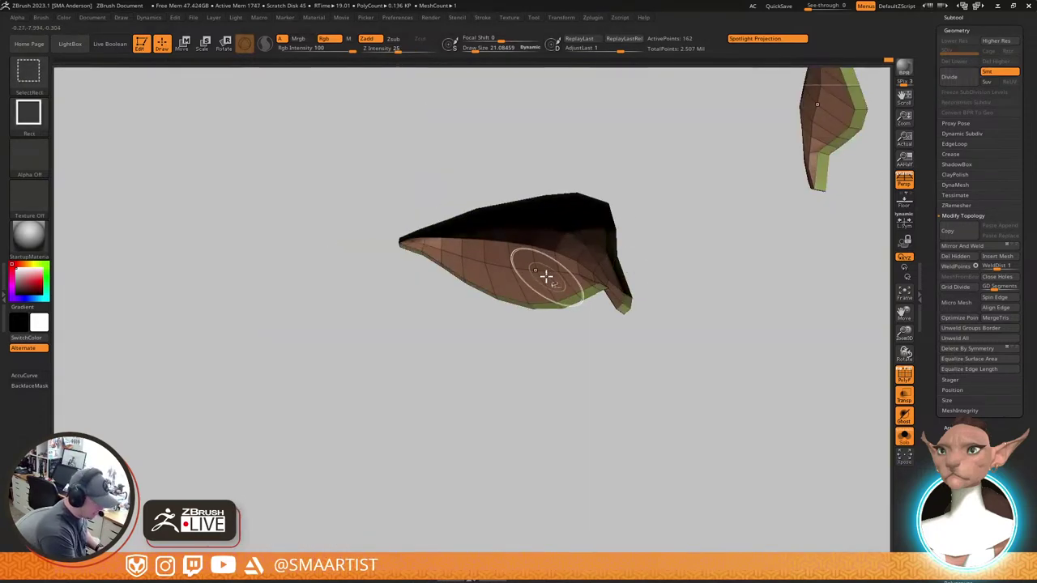
pyautogui.keyDown('ctrl'); pyautogui.keyDown('shift'); pyautogui.click(553, 268); pyautogui.keyUp('shift'); pyautogui.keyUp('ctrl')
pyautogui.hotkey('ctrl', 'w')
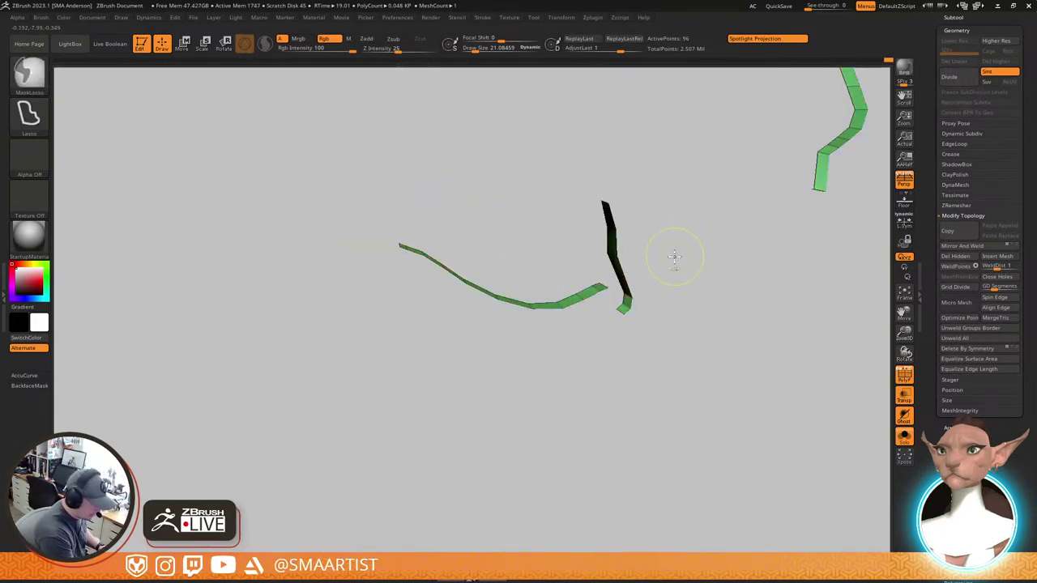
pyautogui.keyDown('ctrl'); pyautogui.keyDown('shift'); pyautogui.click(693, 285); pyautogui.keyUp('shift'); pyautogui.keyUp('ctrl')
# Grow the isolated blue mouth polygroup by one ring, hide the mouth interior, and give the remaining lip ring its own polygroup
pyautogui.keyDown('ctrl'); pyautogui.moveTo(697, 292); pyautogui.dragTo(734, 252, button='right'); pyautogui.keyUp('ctrl')
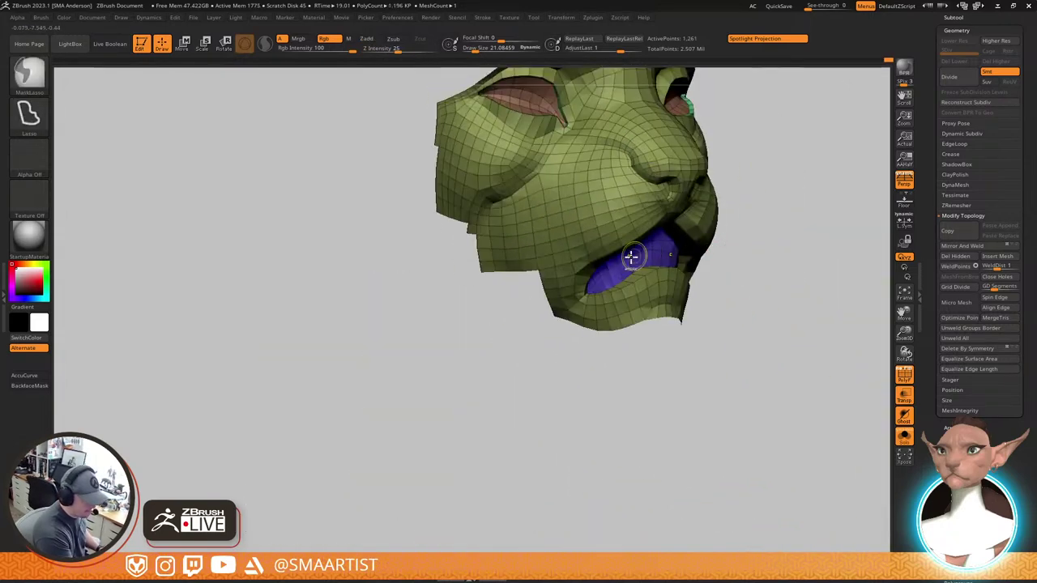
pyautogui.keyDown('ctrl'); pyautogui.moveTo(631, 259); pyautogui.dragTo(646, 257, button='right'); pyautogui.keyUp('ctrl')
pyautogui.keyDown('ctrl'); pyautogui.keyDown('shift'); pyautogui.click(655, 252); pyautogui.keyUp('shift'); pyautogui.keyUp('ctrl')
pyautogui.moveTo(756, 252); pyautogui.dragTo(767, 194, button='right')
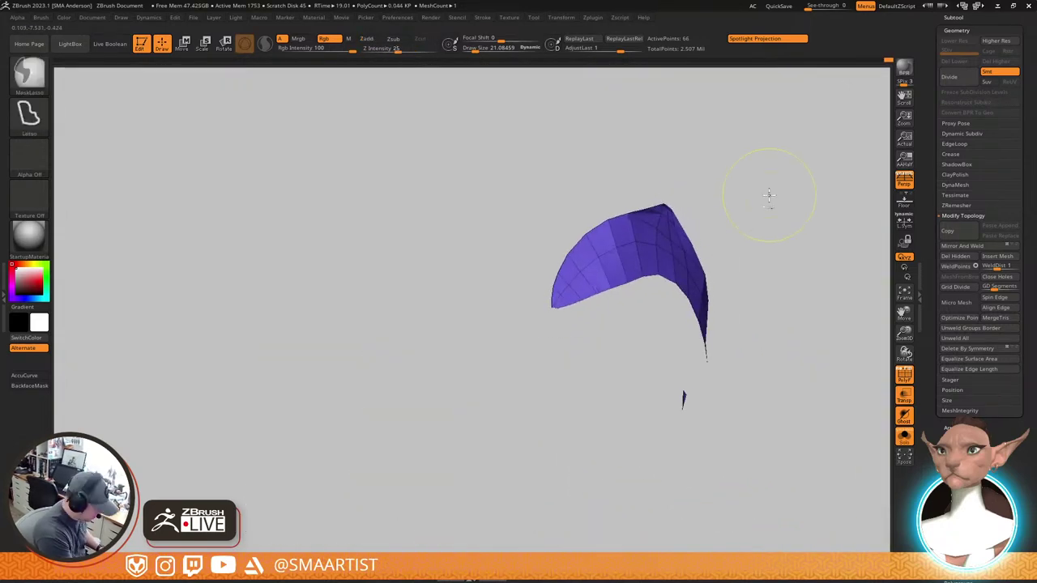
pyautogui.keyDown('ctrl'); pyautogui.keyDown('shift'); pyautogui.click(774, 205); pyautogui.keyUp('shift'); pyautogui.keyUp('ctrl')
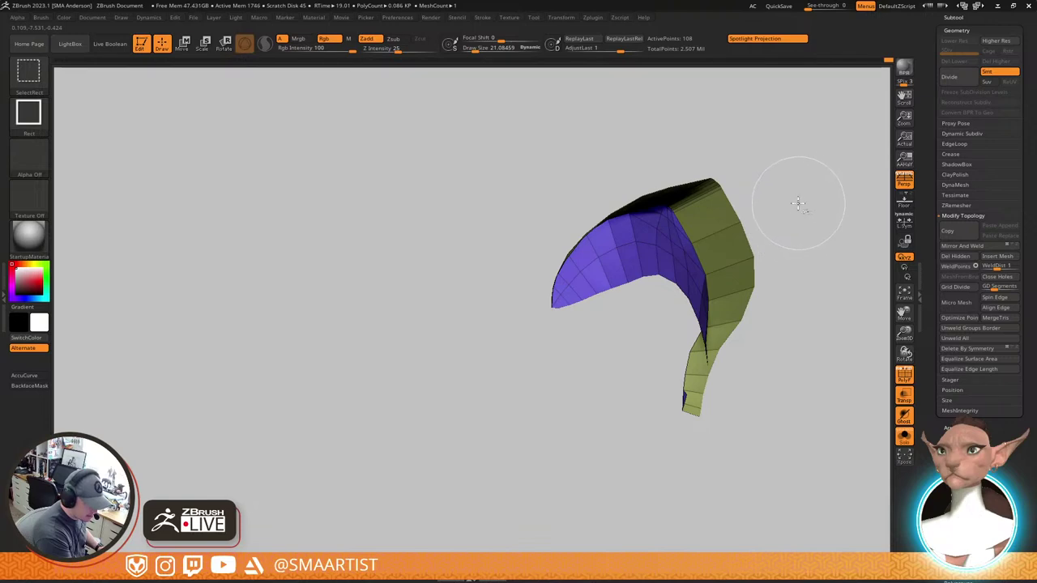
pyautogui.keyDown('ctrl'); pyautogui.keyDown('shift'); pyautogui.click(671, 238); pyautogui.keyUp('shift'); pyautogui.keyUp('ctrl')
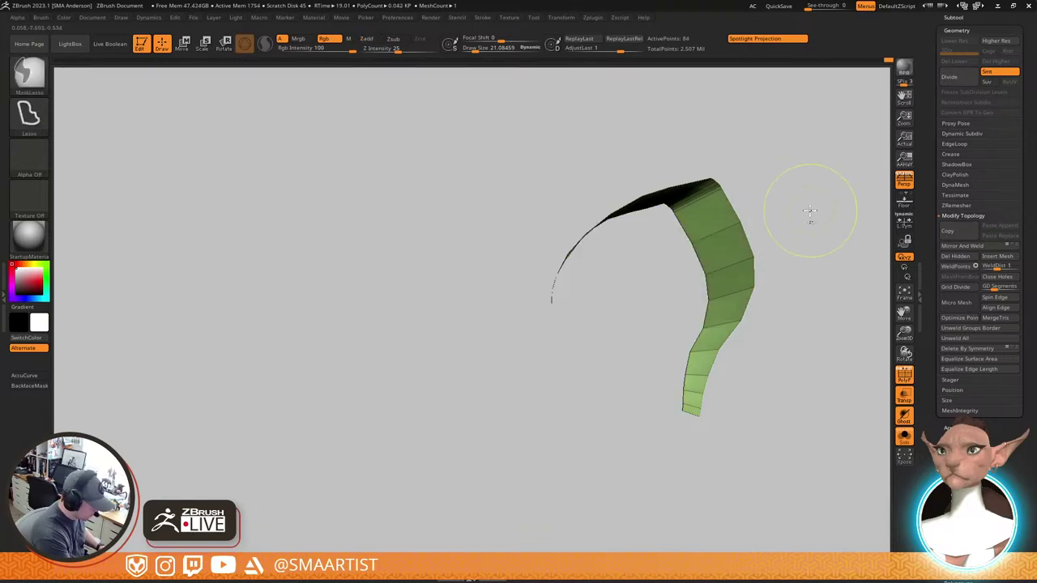
pyautogui.keyDown('ctrl'); pyautogui.keyDown('shift'); pyautogui.click(806, 216); pyautogui.keyUp('shift'); pyautogui.keyUp('ctrl')
# Turn off solo, polyframes and transparency to show the full character, and open the subtool list
pyautogui.moveTo(776, 232)
pyautogui.mouseDown(button='right')
pyautogui.moveTo(754, 186)
pyautogui.moveTo(755, 348)
pyautogui.moveTo(689, 300)
pyautogui.moveTo(655, 294)
pyautogui.moveTo(687, 290)
pyautogui.moveTo(681, 301)
pyautogui.mouseUp(button='right')
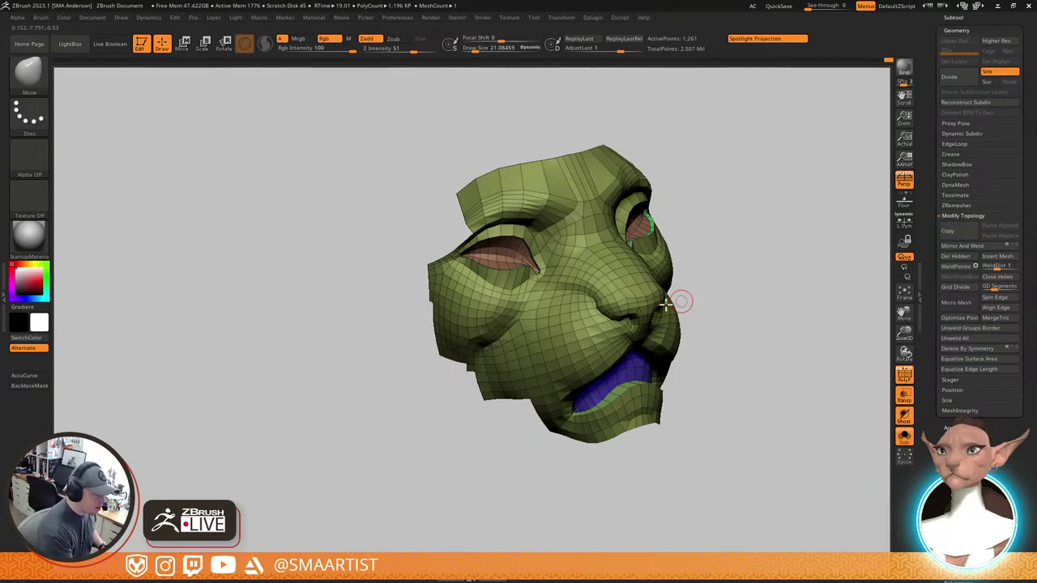
pyautogui.moveTo(714, 329); pyautogui.dragTo(708, 279, button='right')
pyautogui.hotkey('shift', 'f')
pyautogui.hotkey('ctrl', 'shift', 's')
pyautogui.hotkey('ctrl', 't')
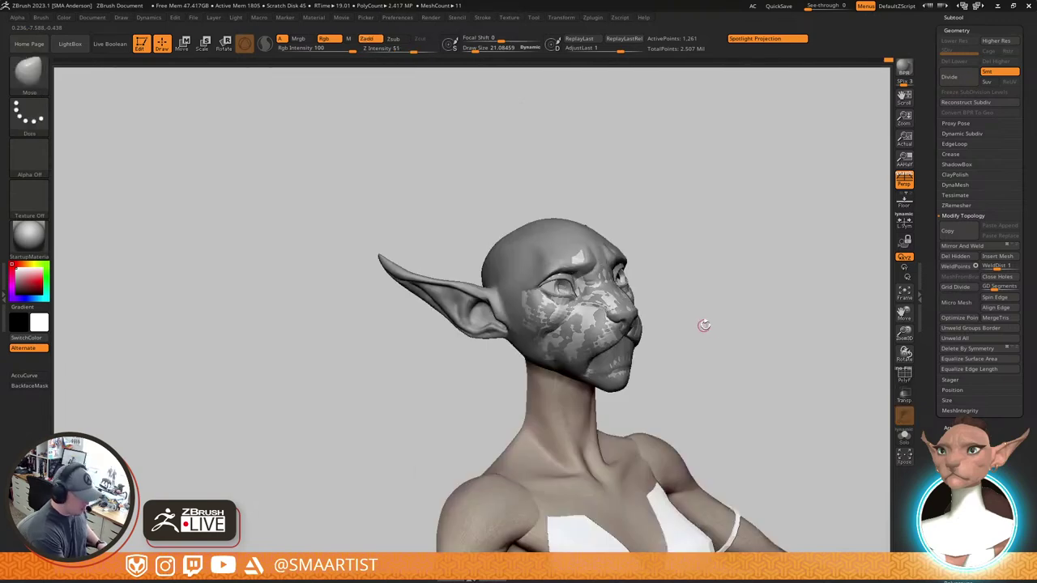
pyautogui.scroll(3, 951, 172)
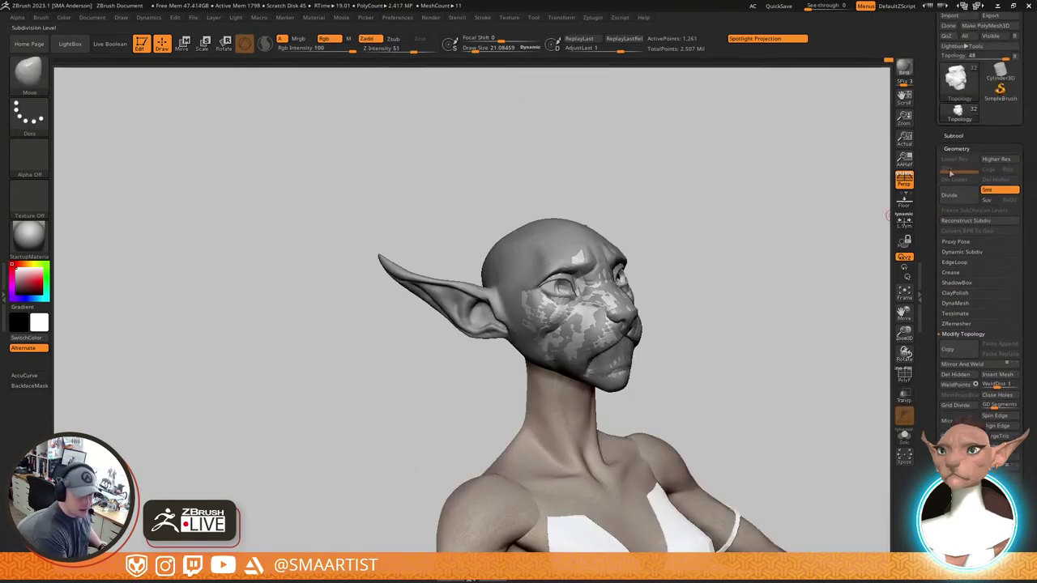
pyautogui.click(955, 136)
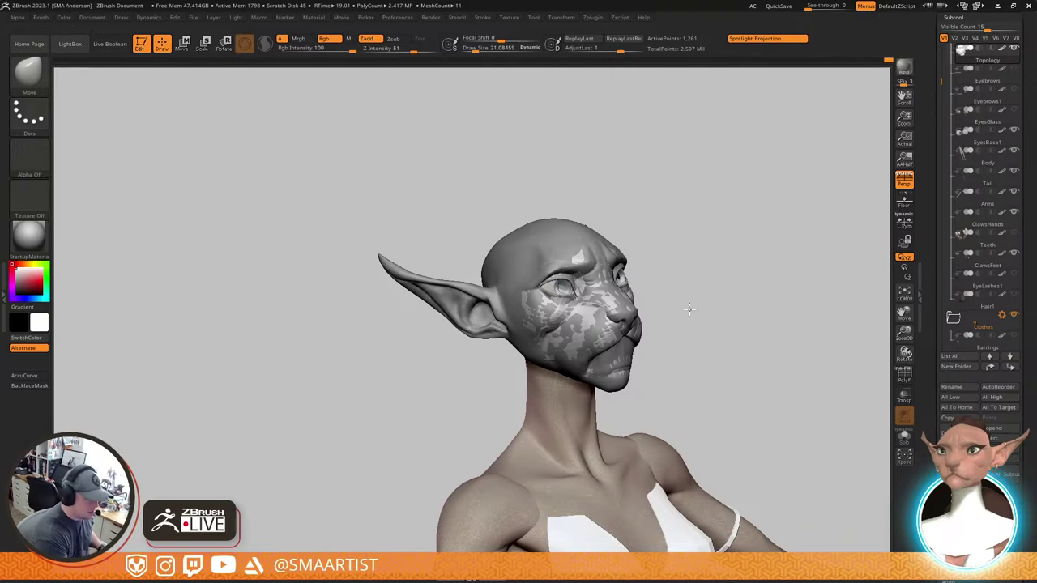
pyautogui.moveTo(690, 309); pyautogui.dragTo(745, 350)
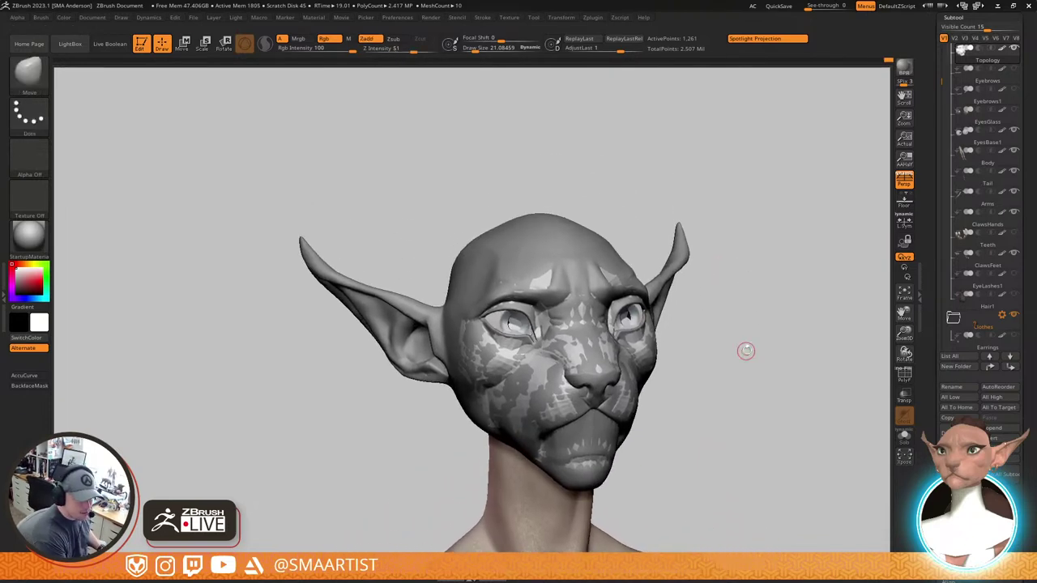
# Select the Head1 subtool, turn on its polypaint with Topology and EyesGlass hidden, and view the face up close
pyautogui.press('Up')
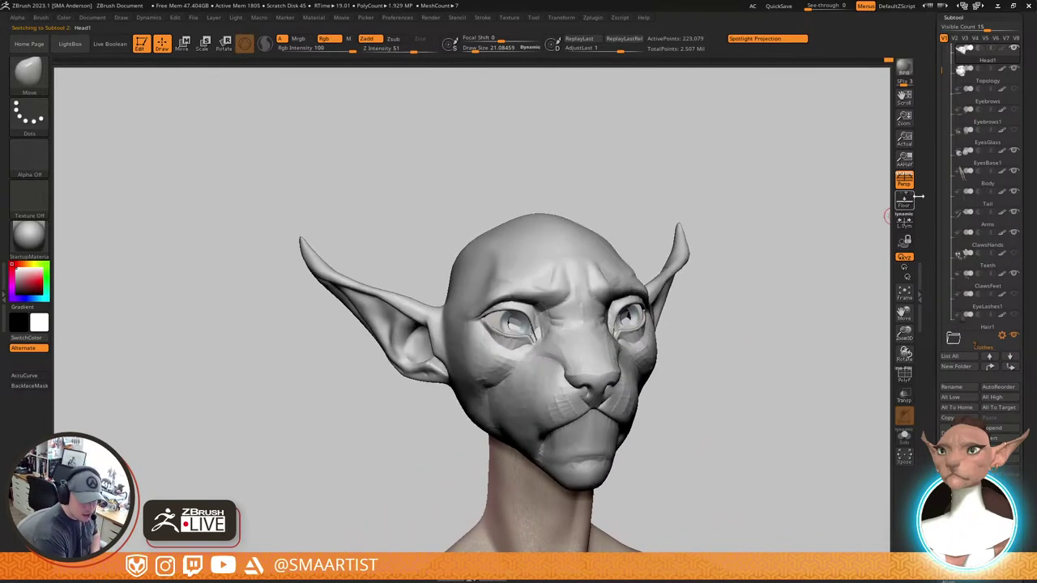
pyautogui.click(1003, 50)
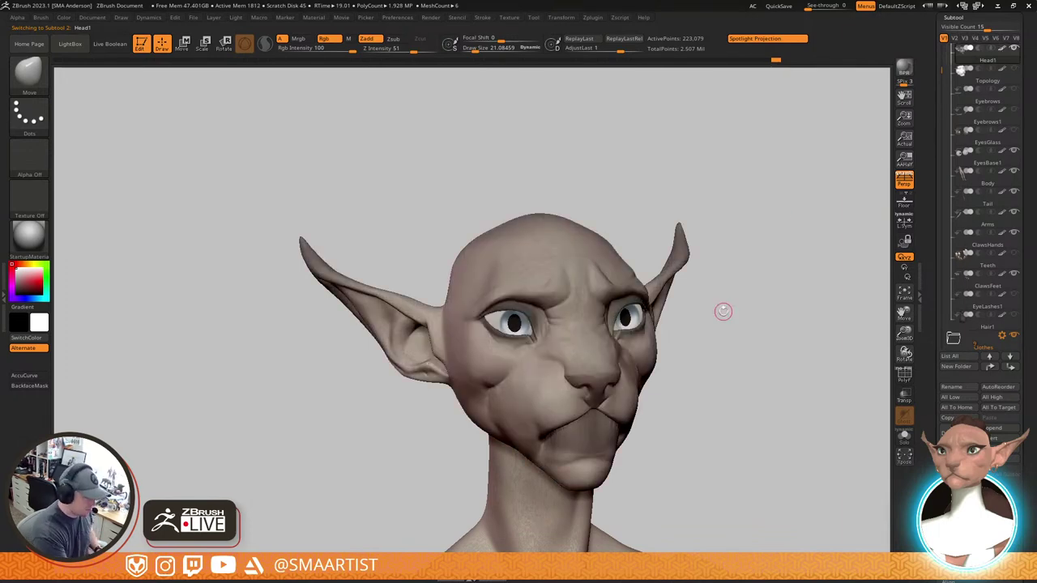
pyautogui.moveTo(724, 312); pyautogui.dragTo(701, 315)
pyautogui.moveTo(676, 381); pyautogui.dragTo(679, 349)
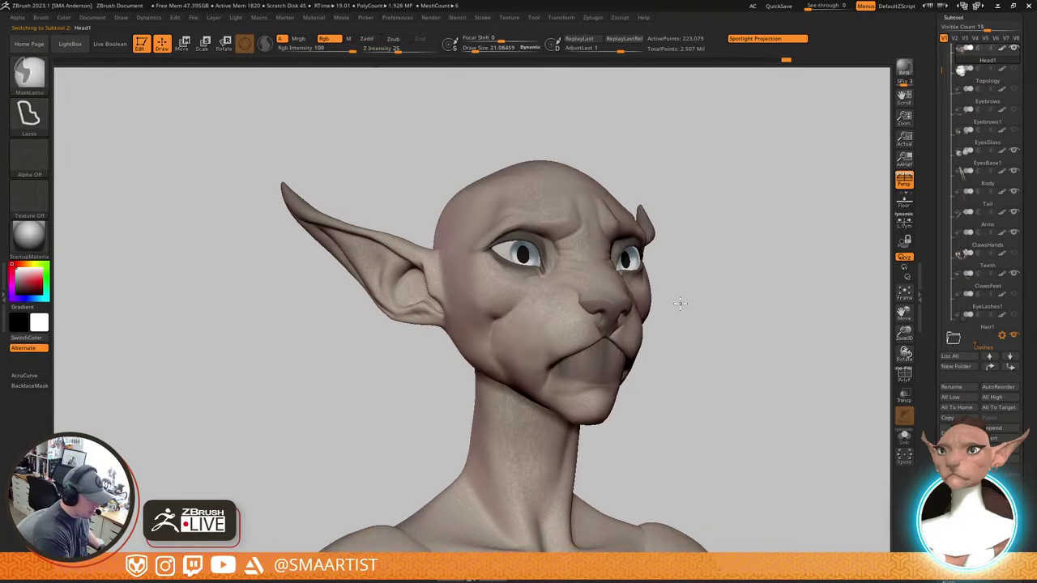
pyautogui.keyDown('ctrl'); pyautogui.moveTo(680, 302); pyautogui.dragTo(713, 324, button='right'); pyautogui.keyUp('ctrl')
pyautogui.moveTo(713, 324); pyautogui.dragTo(661, 274)
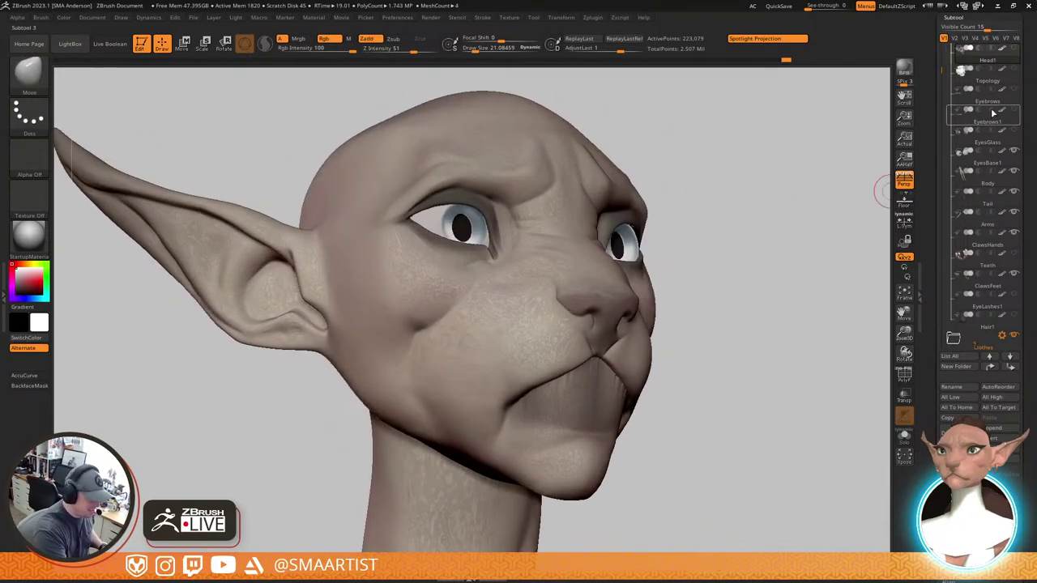
# Show and select the Topology subtool with Head1 hidden, turn on polyframes, and check the eyelids against the eyeballs
pyautogui.click(1015, 71)
pyautogui.press('Down')
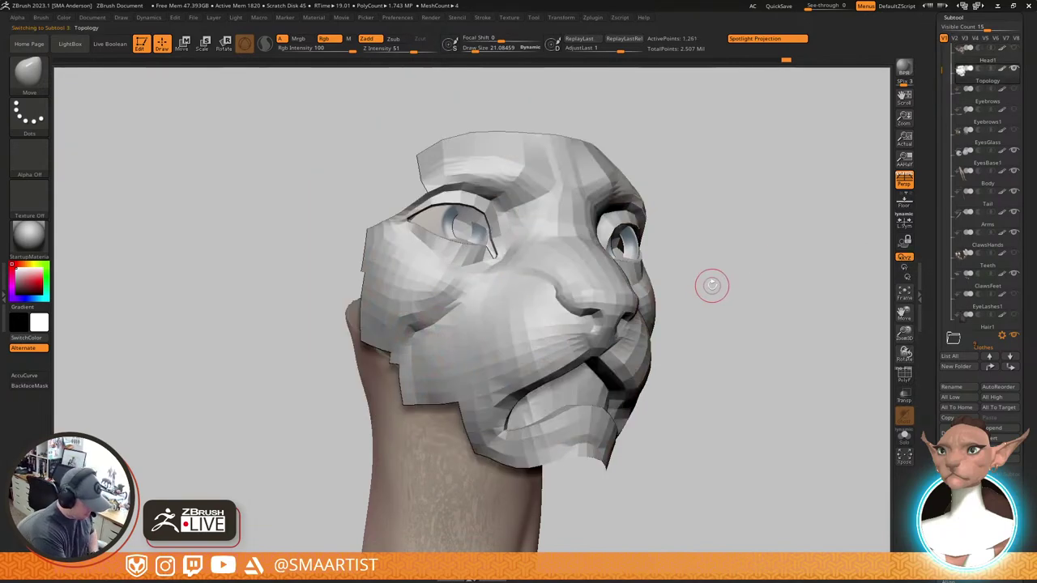
pyautogui.moveTo(710, 286); pyautogui.dragTo(706, 256)
pyautogui.moveTo(707, 256)
pyautogui.mouseDown(button='right')
pyautogui.moveTo(727, 234)
pyautogui.moveTo(724, 287)
pyautogui.moveTo(695, 270)
pyautogui.moveTo(691, 229)
pyautogui.moveTo(674, 246)
pyautogui.moveTo(673, 290)
pyautogui.mouseUp(button='right')
pyautogui.hotkey('shift', 'f')
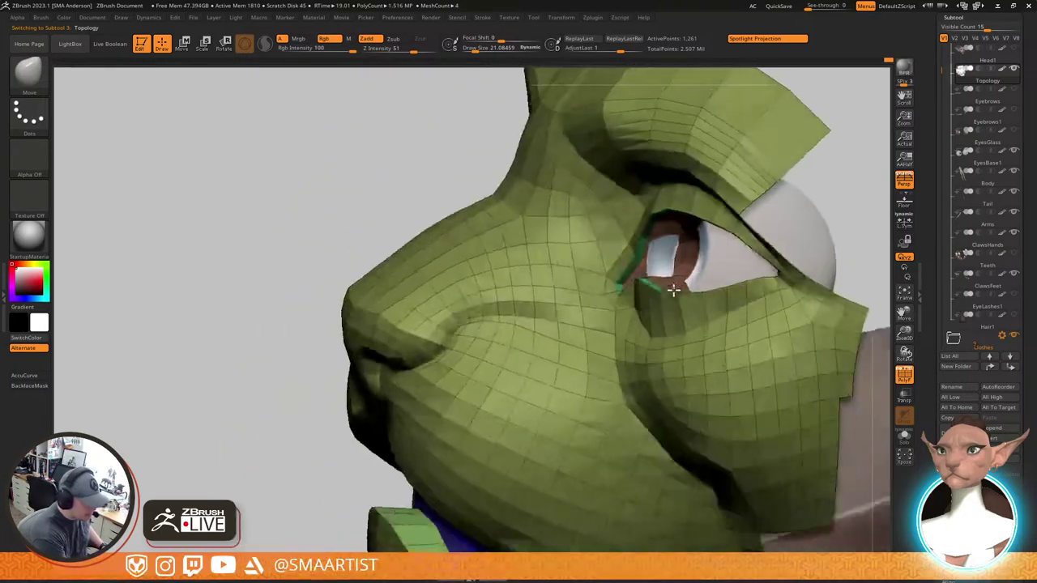
pyautogui.moveTo(673, 290)
pyautogui.mouseDown()
pyautogui.moveTo(689, 313)
pyautogui.moveTo(695, 296)
pyautogui.moveTo(711, 297)
pyautogui.mouseUp()
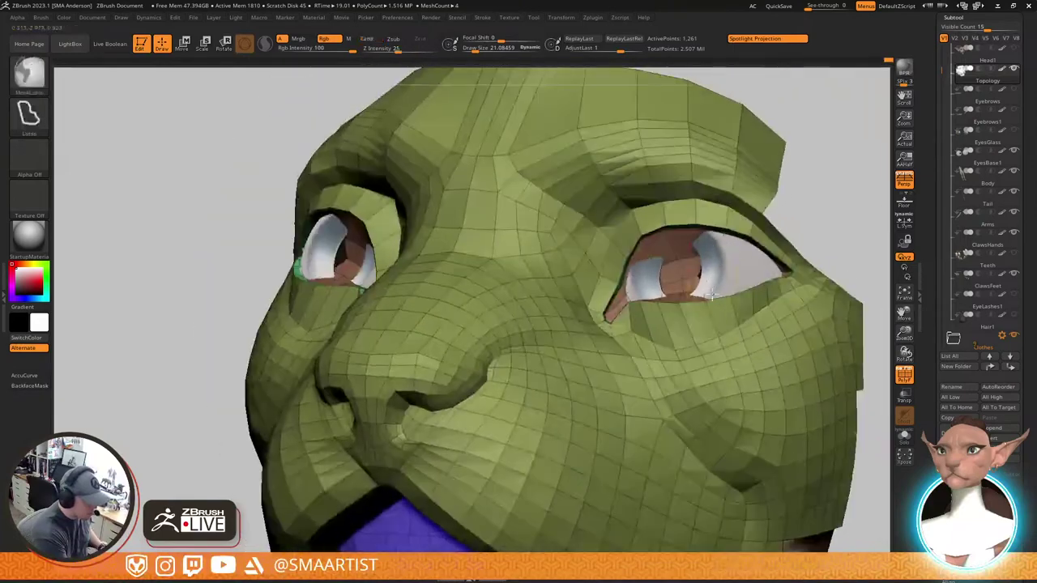
pyautogui.keyDown('ctrl'); pyautogui.moveTo(711, 297); pyautogui.dragTo(660, 289, button='right'); pyautogui.keyUp('ctrl')
pyautogui.moveTo(660, 289); pyautogui.dragTo(665, 333, button='right')
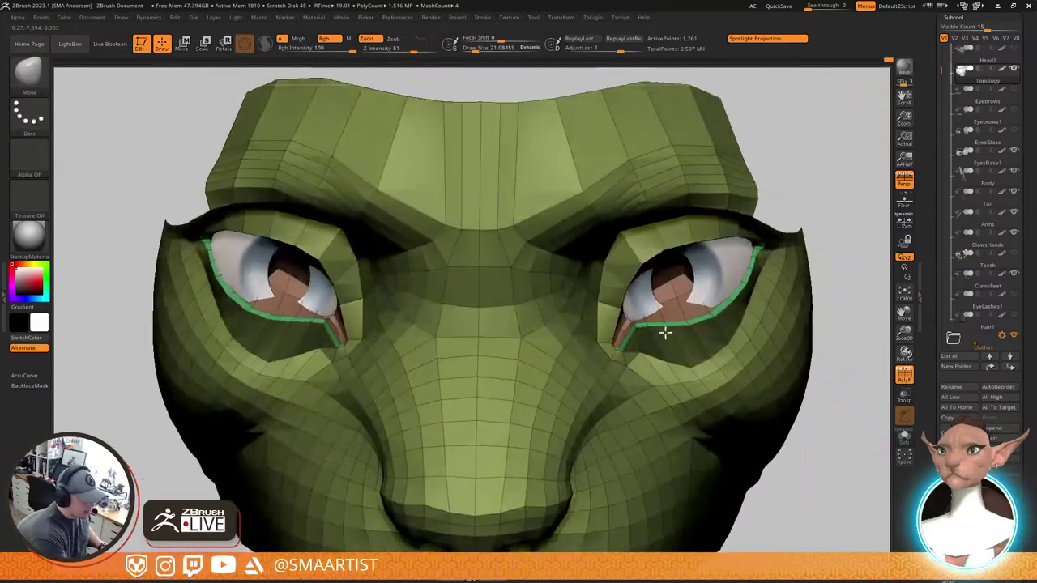
# Insert a small PolySphere from IMM Primitives into the inner corner of the eye, mirrored to the other eye
pyautogui.moveTo(664, 333); pyautogui.dragTo(615, 341)
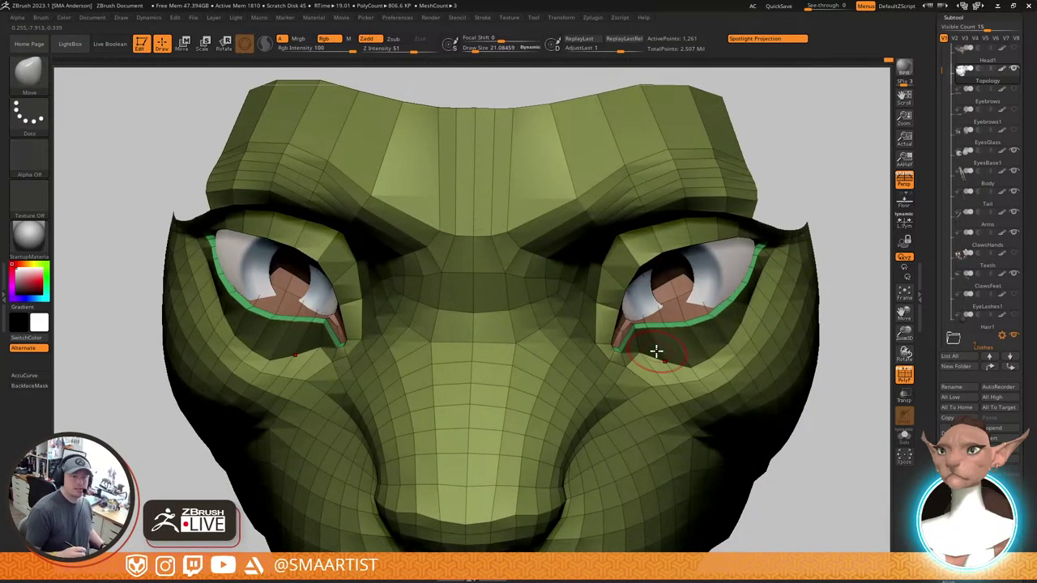
pyautogui.press('b')
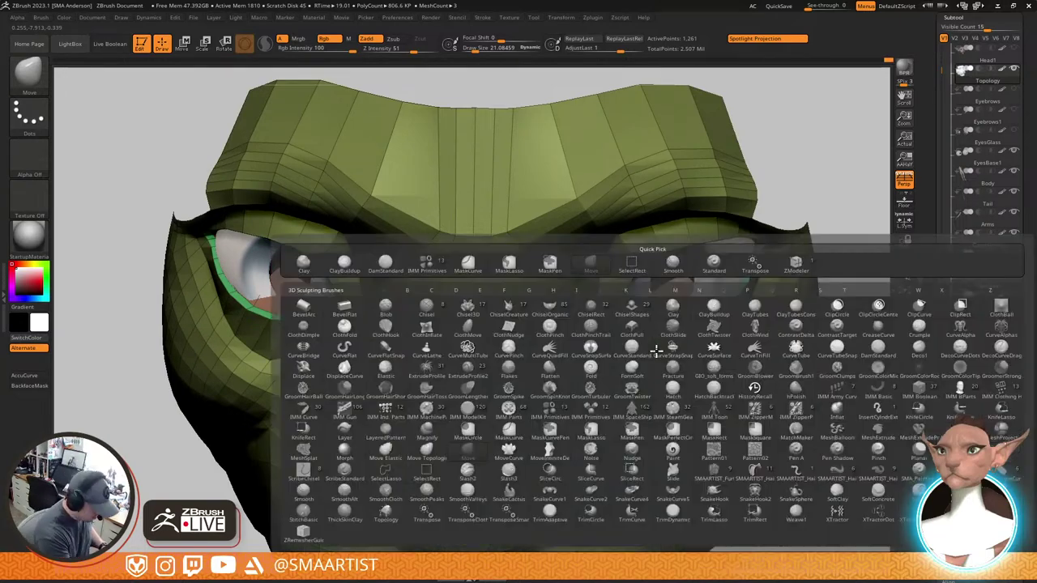
pyautogui.click(424, 269)
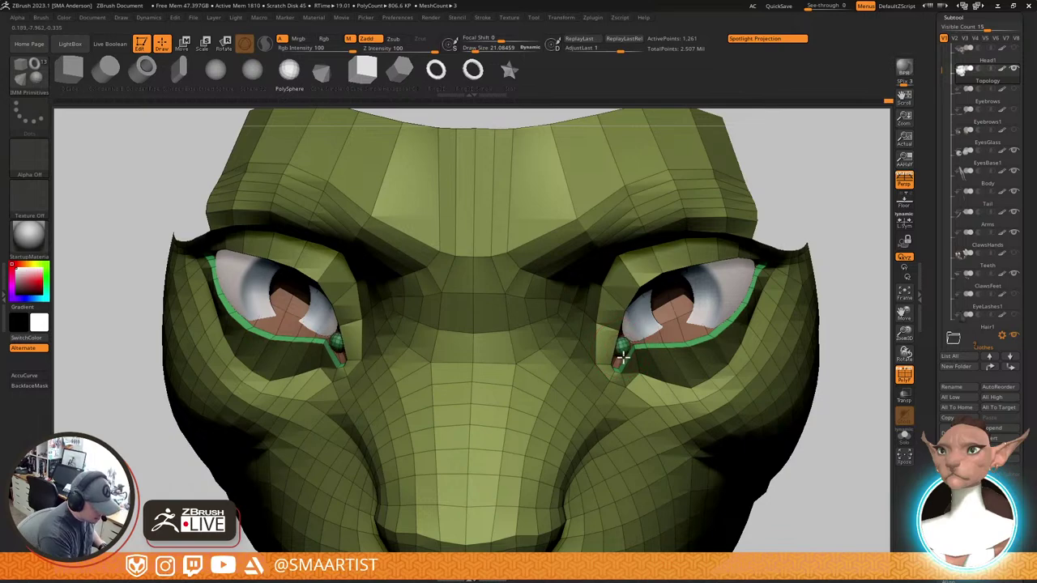
pyautogui.moveTo(625, 361); pyautogui.dragTo(625, 362)
pyautogui.moveTo(659, 357); pyautogui.dragTo(660, 340, button='right')
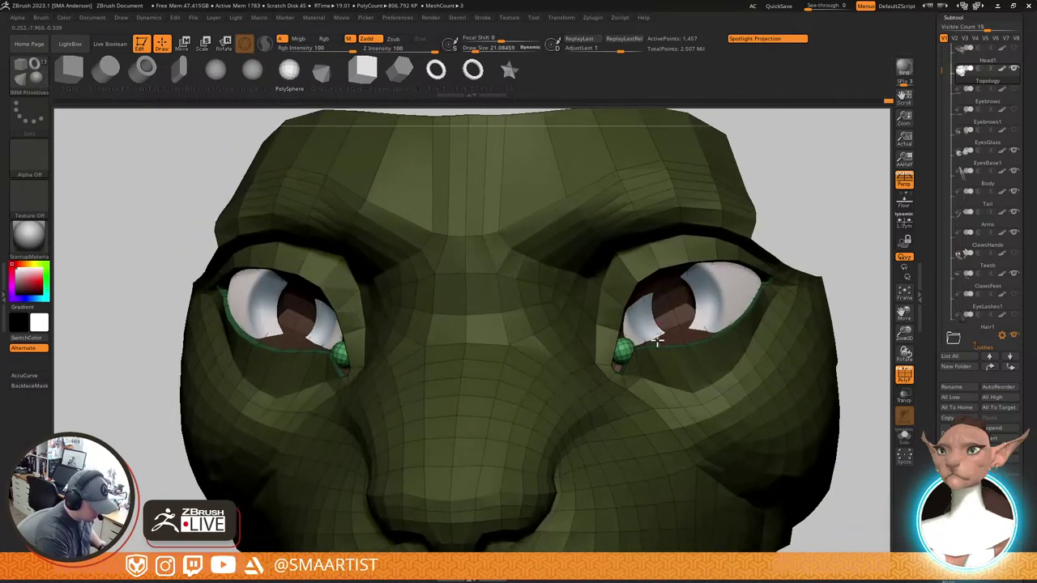
pyautogui.press('e')
pyautogui.moveTo(597, 389); pyautogui.dragTo(629, 405)
pyautogui.press('q')
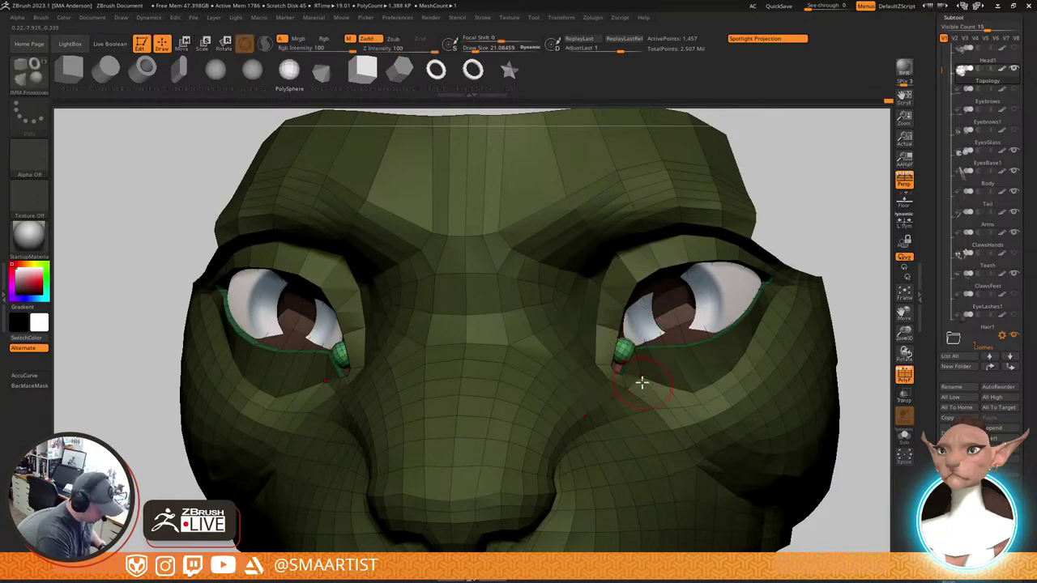
# Enable local symmetry, then scale, rotate and position the inserted spheres to sit in the inner eye corners
pyautogui.moveTo(641, 382)
pyautogui.mouseDown(button='right')
pyautogui.moveTo(636, 343)
pyautogui.moveTo(651, 389)
pyautogui.moveTo(647, 338)
pyautogui.mouseUp(button='right')
pyautogui.press('w')
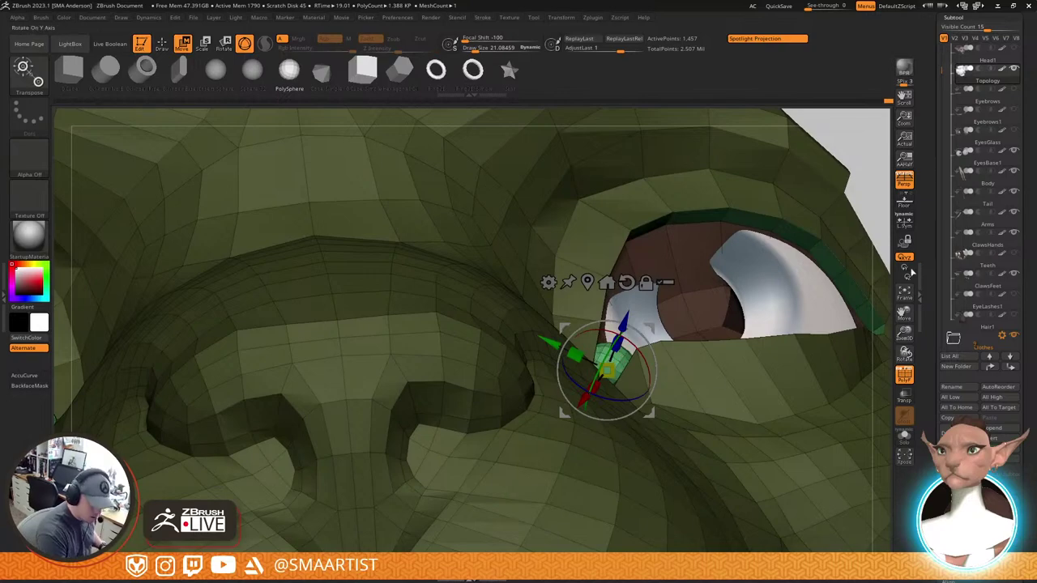
pyautogui.click(904, 220)
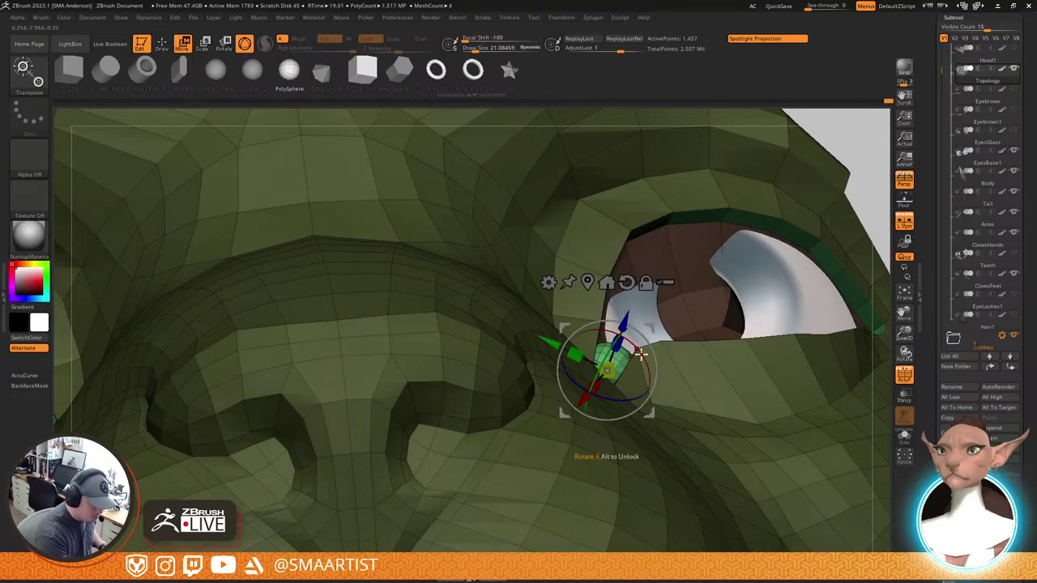
pyautogui.moveTo(591, 460); pyautogui.dragTo(590, 463)
pyautogui.moveTo(649, 355)
pyautogui.mouseDown(button='right')
pyautogui.moveTo(653, 386)
pyautogui.moveTo(637, 362)
pyautogui.mouseUp(button='right')
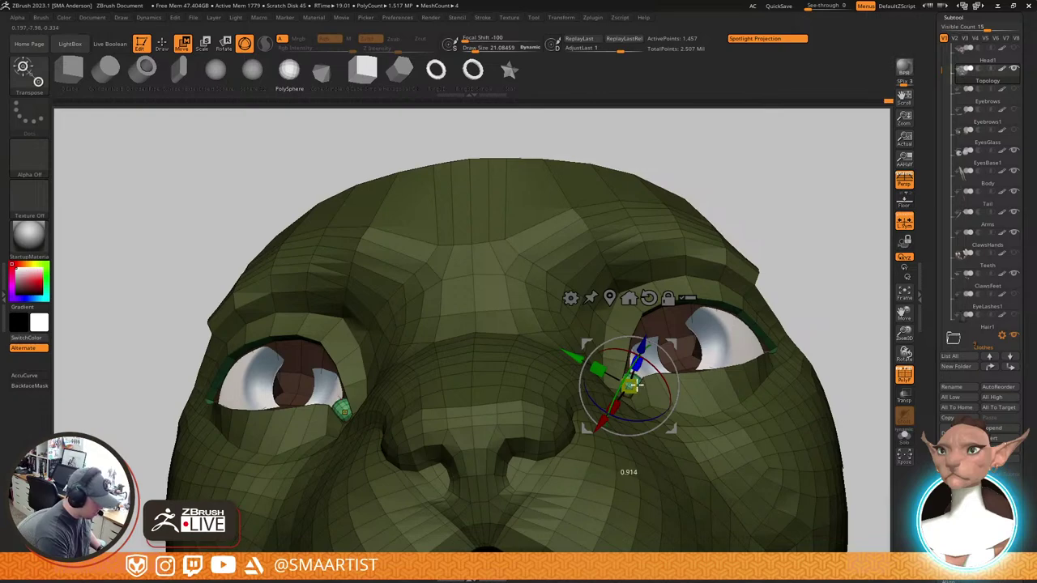
pyautogui.moveTo(630, 421); pyautogui.dragTo(630, 427)
pyautogui.moveTo(650, 395); pyautogui.dragTo(667, 456, button='right')
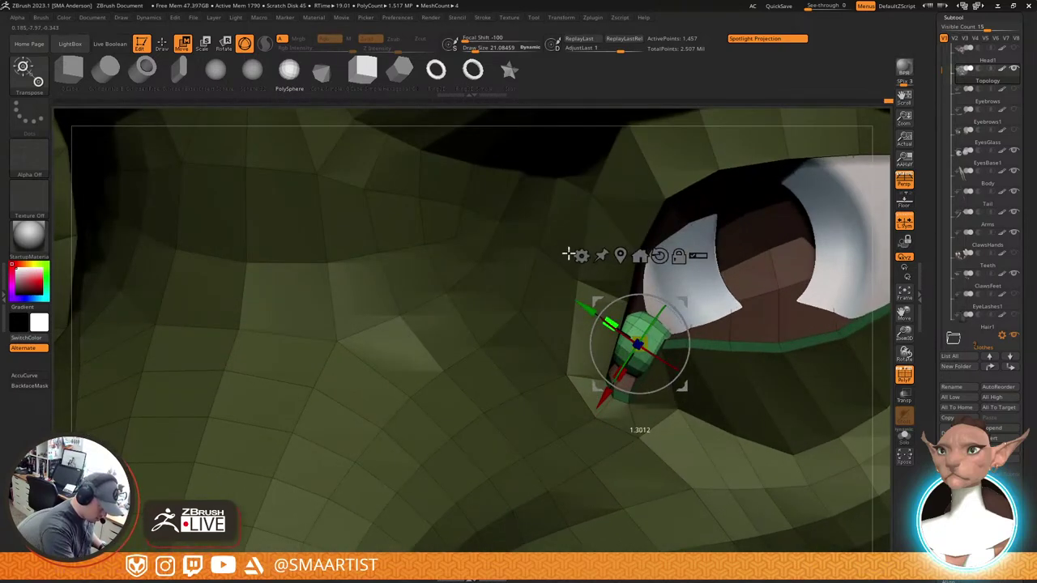
# Stretch the inserted sphere with the Move brush to fill the inner eye corner, reducing the draw size to about 9
pyautogui.press('b')
pyautogui.press('m')
pyautogui.press('v')
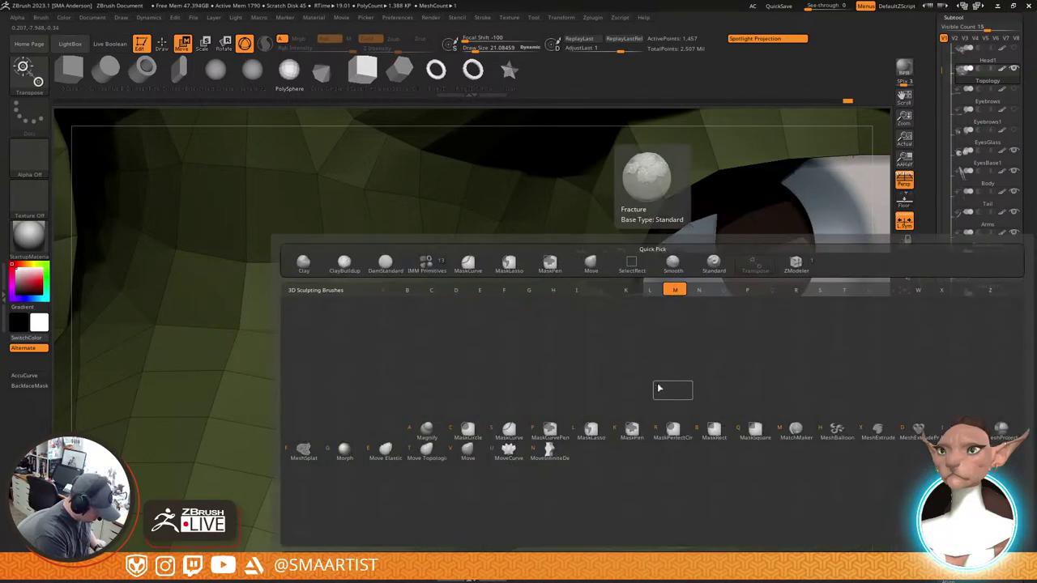
pyautogui.moveTo(616, 371); pyautogui.dragTo(585, 428)
pyautogui.moveTo(633, 364)
pyautogui.mouseDown(button='right')
pyautogui.moveTo(636, 380)
pyautogui.moveTo(635, 368)
pyautogui.moveTo(623, 369)
pyautogui.moveTo(617, 409)
pyautogui.moveTo(633, 362)
pyautogui.mouseUp(button='right')
pyautogui.moveTo(646, 289)
pyautogui.mouseDown()
pyautogui.moveTo(619, 295)
pyautogui.moveTo(688, 322)
pyautogui.moveTo(594, 250)
pyautogui.mouseUp()
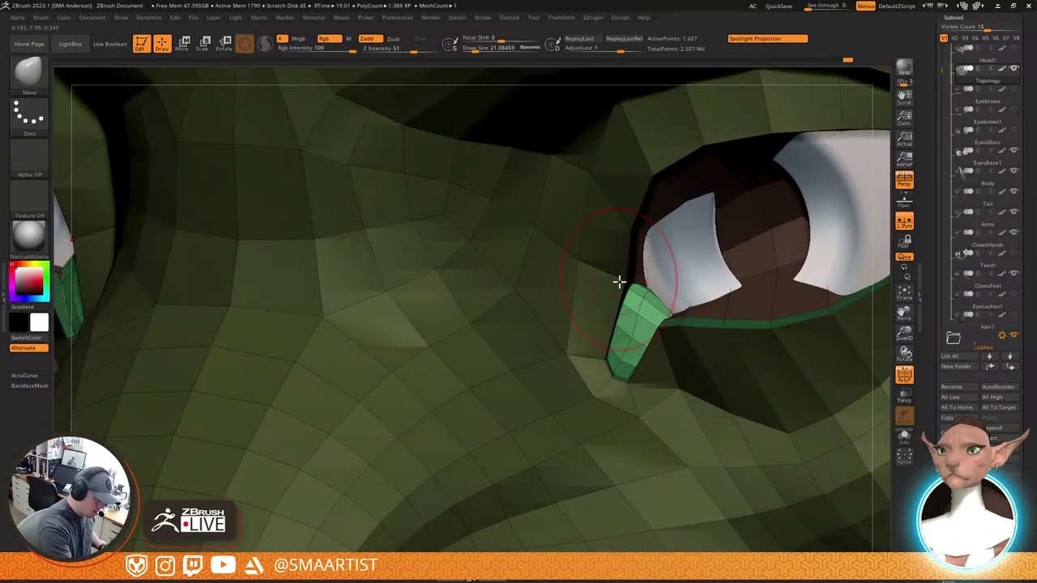
pyautogui.moveTo(609, 360)
pyautogui.mouseDown(button='right')
pyautogui.moveTo(618, 394)
pyautogui.moveTo(616, 359)
pyautogui.moveTo(665, 274)
pyautogui.mouseUp(button='right')
pyautogui.press('s')
pyautogui.moveTo(633, 291); pyautogui.dragTo(629, 291)
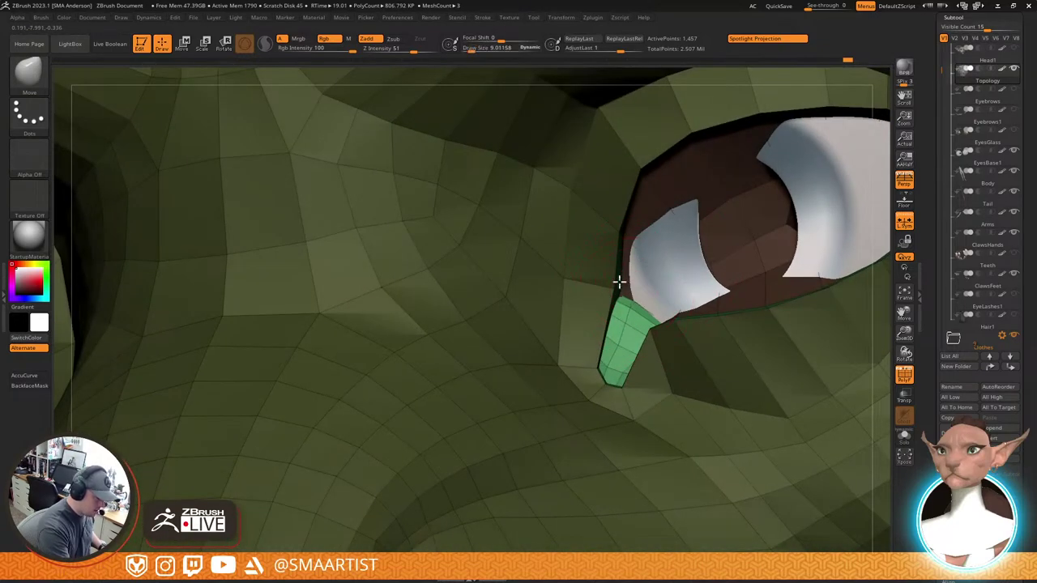
# With polyframes off, refine the tear-duct piece against the eyelids and eyeball using the Move brush at draw size about 25.5
pyautogui.moveTo(651, 321)
pyautogui.mouseDown(button='right')
pyautogui.moveTo(644, 303)
pyautogui.moveTo(669, 364)
pyautogui.moveTo(671, 329)
pyautogui.moveTo(660, 312)
pyautogui.mouseUp(button='right')
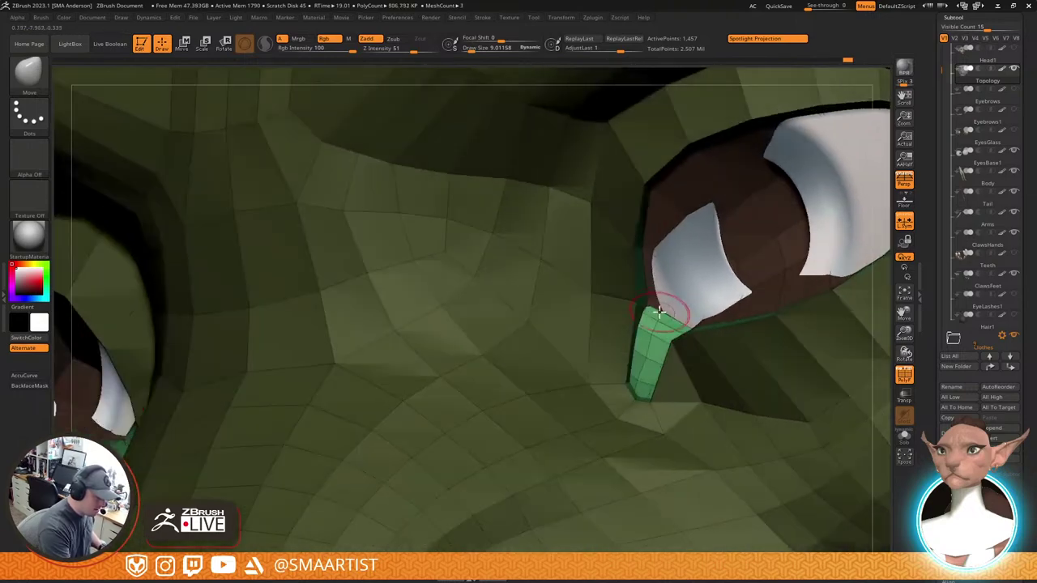
pyautogui.moveTo(679, 354)
pyautogui.keyDown('ctrl'); pyautogui.mouseDown(button='right')
pyautogui.moveTo(680, 395)
pyautogui.moveTo(685, 373)
pyautogui.moveTo(743, 399)
pyautogui.moveTo(743, 323)
pyautogui.moveTo(693, 398)
pyautogui.moveTo(676, 368)
pyautogui.mouseUp(button='right'); pyautogui.keyUp('ctrl')
pyautogui.hotkey('shift', 'f')
pyautogui.press('s')
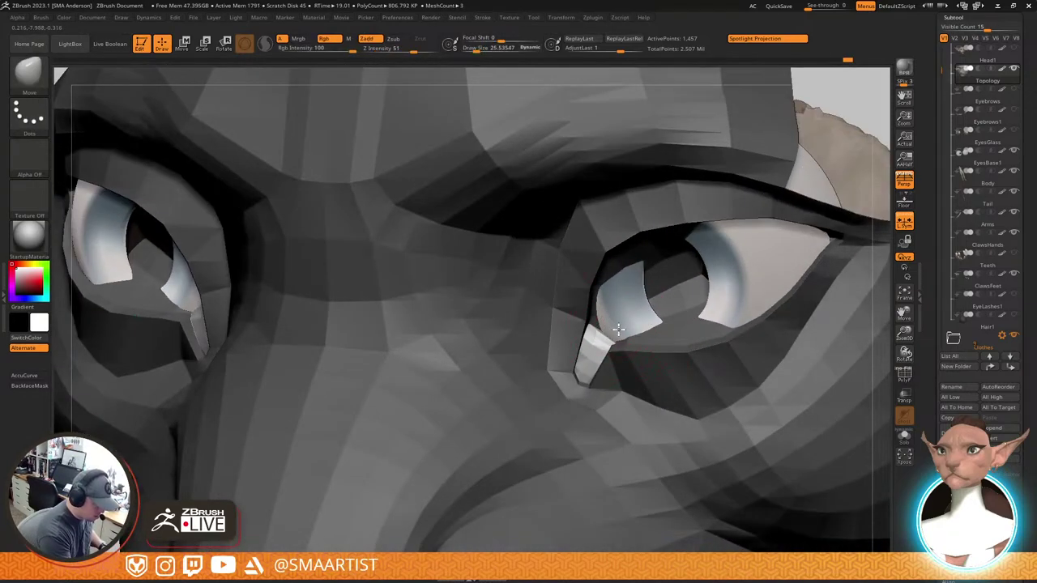
pyautogui.moveTo(592, 313); pyautogui.dragTo(581, 300, button='right')
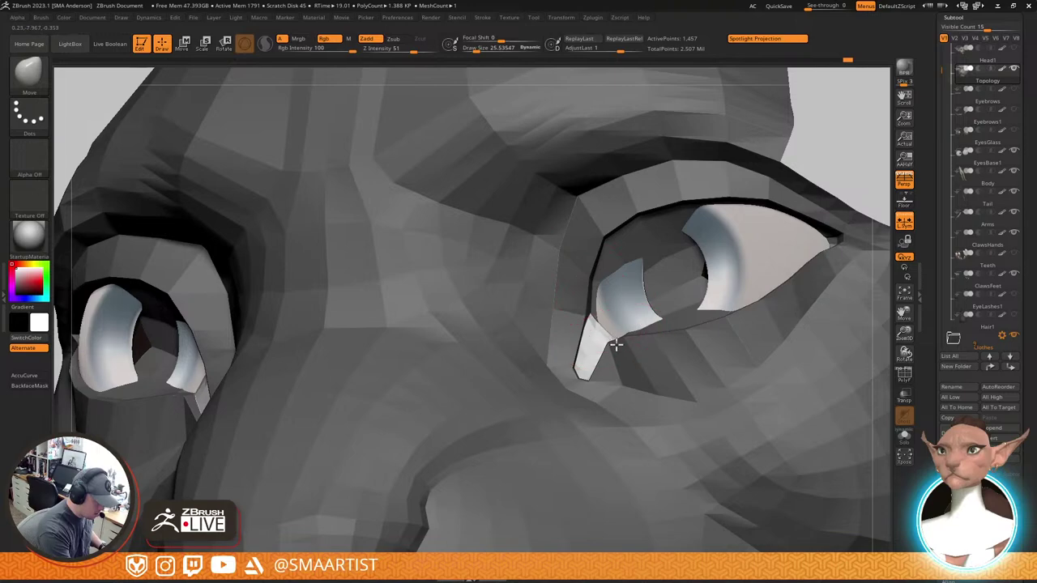
pyautogui.moveTo(607, 367)
pyautogui.mouseDown(button='right')
pyautogui.moveTo(579, 430)
pyautogui.moveTo(592, 342)
pyautogui.moveTo(622, 311)
pyautogui.mouseUp(button='right')
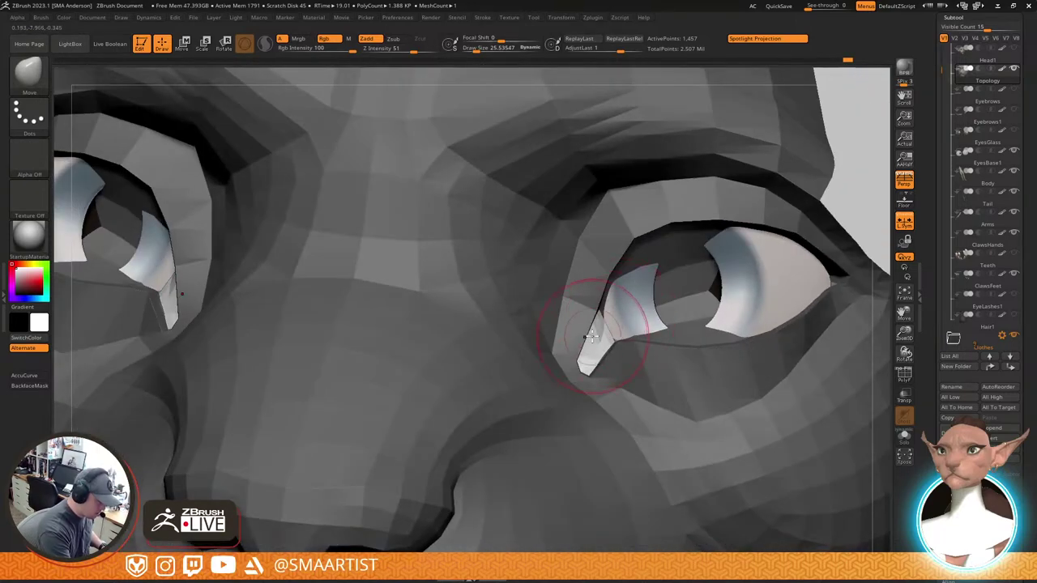
pyautogui.moveTo(592, 336); pyautogui.dragTo(601, 344)
# Split the inserted tear-duct pieces off the Topology mesh into their own subtool
pyautogui.keyDown('ctrl'); pyautogui.moveTo(653, 380); pyautogui.dragTo(697, 345, button='right'); pyautogui.keyUp('ctrl')
pyautogui.moveTo(662, 289); pyautogui.dragTo(759, 222, button='right')
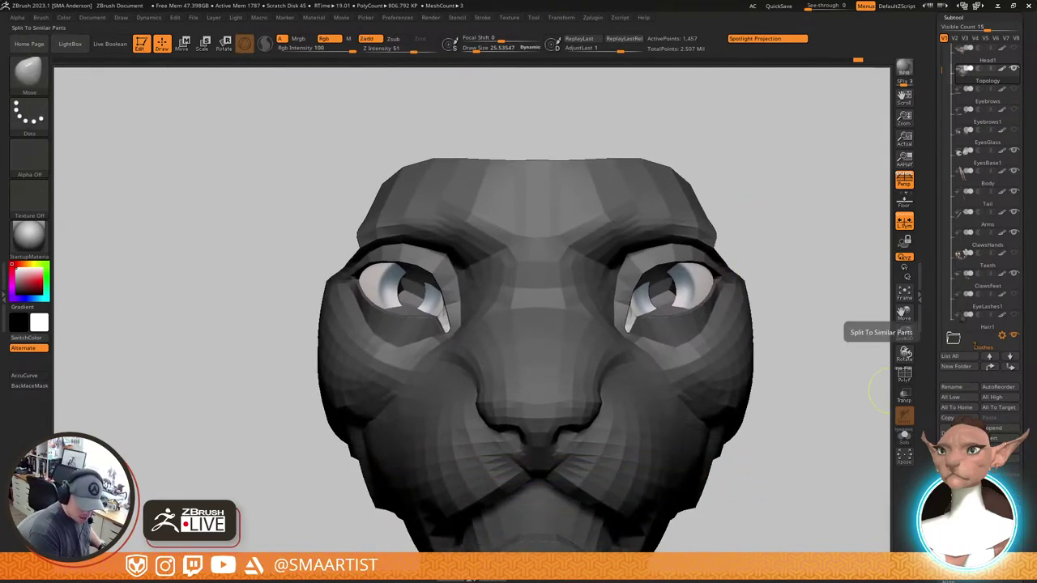
pyautogui.click(881, 391)
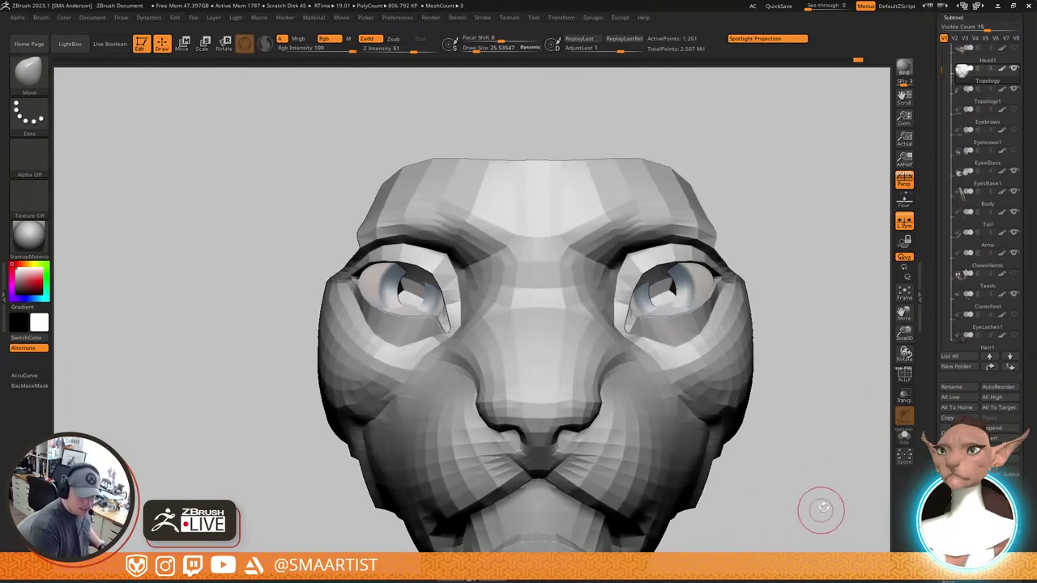
pyautogui.hotkey('ctrl', 'shift')
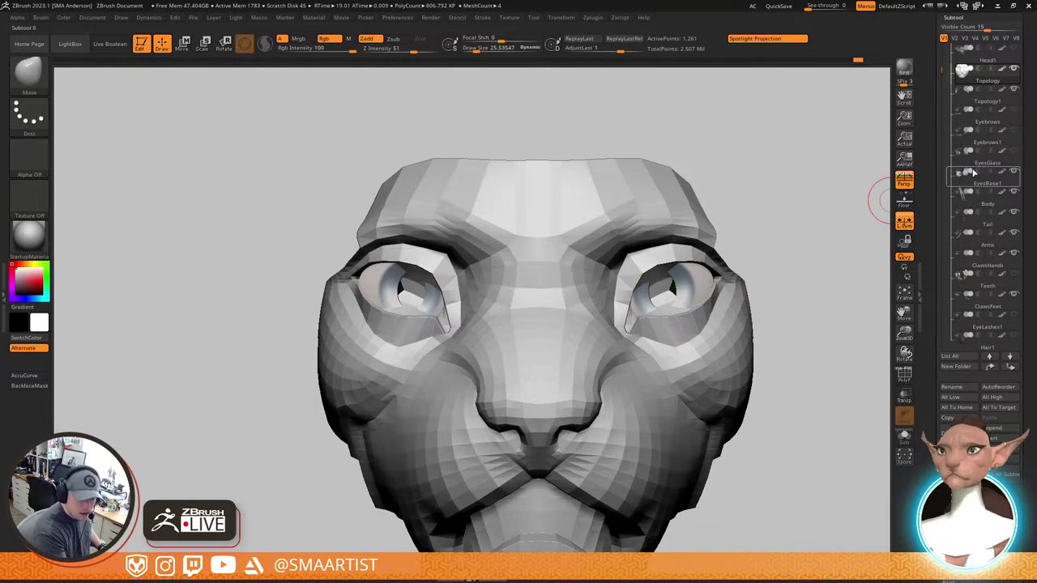
# Mask all but the eye-socket interior polygroup on the Topology mesh and extrude the interiors backward behind the eyeballs
pyautogui.moveTo(777, 276)
pyautogui.mouseDown(button='right')
pyautogui.moveTo(707, 259)
pyautogui.moveTo(649, 342)
pyautogui.mouseUp(button='right')
pyautogui.hotkey('shift', 'f')
pyautogui.press('w')
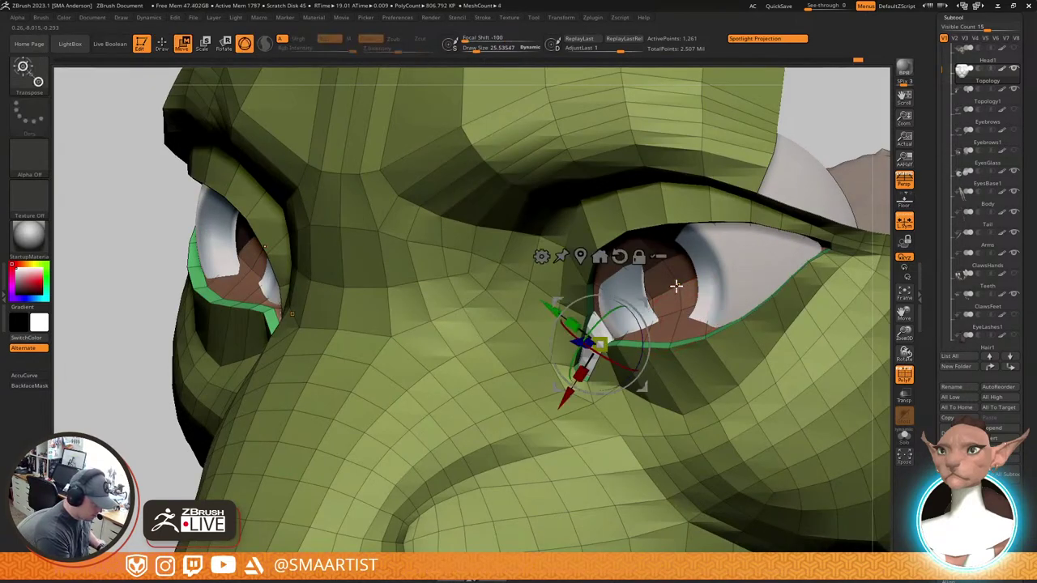
pyautogui.keyDown('ctrl'); pyautogui.click(677, 287); pyautogui.keyUp('ctrl')
pyautogui.press('q')
pyautogui.moveTo(724, 329)
pyautogui.keyDown('ctrl'); pyautogui.mouseDown(button='right')
pyautogui.moveTo(754, 281)
pyautogui.moveTo(685, 283)
pyautogui.mouseUp(button='right'); pyautogui.keyUp('ctrl')
pyautogui.keyDown('alt'); pyautogui.moveTo(790, 278); pyautogui.dragTo(659, 291, button='right'); pyautogui.keyUp('alt')
pyautogui.press('w')
pyautogui.moveTo(758, 274); pyautogui.dragTo(730, 291, button='right')
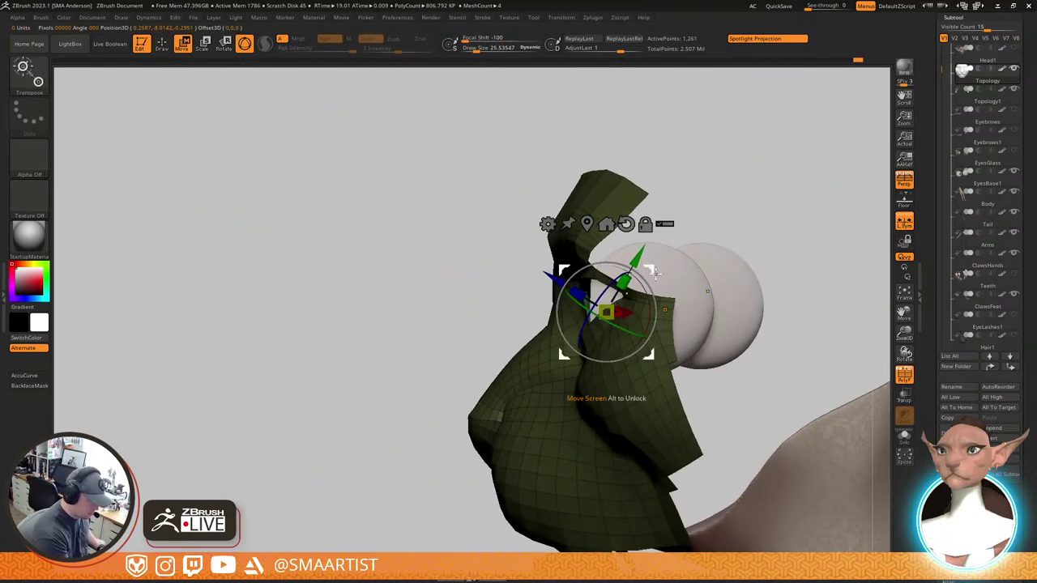
pyautogui.keyDown('ctrl'); pyautogui.moveTo(652, 270); pyautogui.dragTo(687, 260); pyautogui.keyUp('ctrl')
# Check the deepened eye sockets around the eyeballs with and without polyframes, and clear the mask
pyautogui.press('q')
pyautogui.press('Tab')
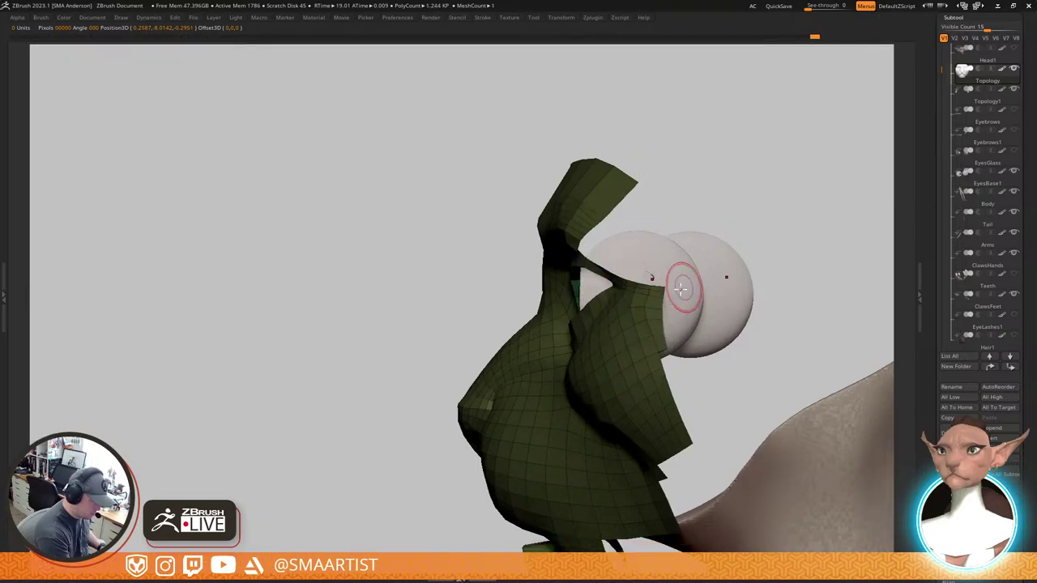
pyautogui.moveTo(683, 289); pyautogui.dragTo(725, 291, button='right')
pyautogui.moveTo(725, 290); pyautogui.dragTo(723, 290)
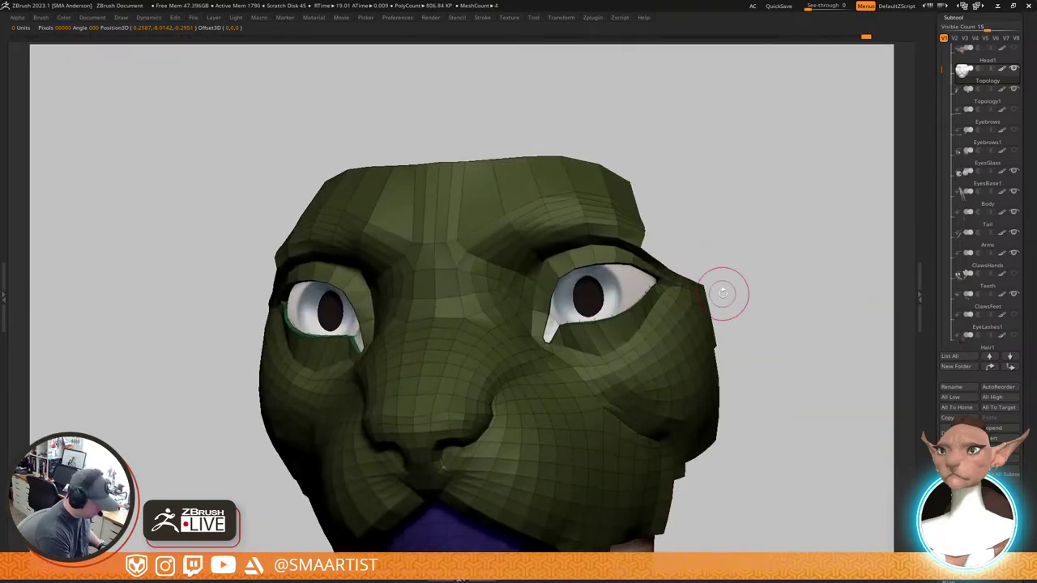
pyautogui.hotkey('shift', 'f')
pyautogui.moveTo(694, 276)
pyautogui.mouseDown(button='right')
pyautogui.moveTo(712, 278)
pyautogui.moveTo(749, 245)
pyautogui.moveTo(723, 255)
pyautogui.mouseUp(button='right')
pyautogui.press('Tab')
pyautogui.hotkey('shift', 'f')
pyautogui.hotkey('shift', 'f')
pyautogui.moveTo(724, 255)
pyautogui.keyDown('ctrl'); pyautogui.mouseDown()
pyautogui.moveTo(759, 273)
pyautogui.moveTo(747, 286)
pyautogui.mouseUp(); pyautogui.keyUp('ctrl')
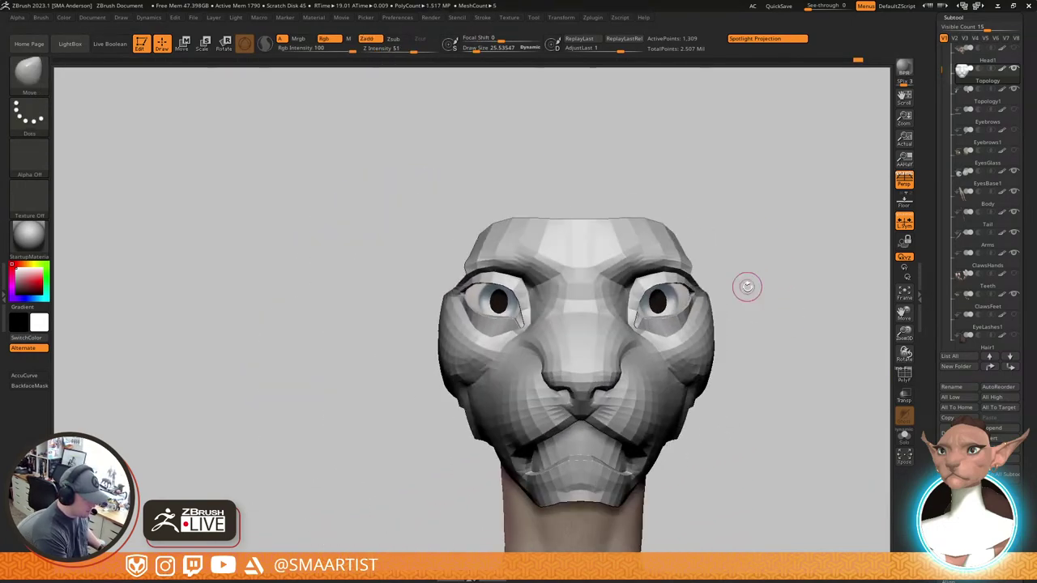
pyautogui.moveTo(746, 287); pyautogui.dragTo(706, 303, button='right')
pyautogui.keyDown('ctrl'); pyautogui.moveTo(706, 303); pyautogui.dragTo(713, 401, button='right'); pyautogui.keyUp('ctrl')
# Adjust the outer eye corner vertices with the Move brush at draw size about 4.56 so the lids fit the eyeball
pyautogui.hotkey('shift', 'f')
pyautogui.moveTo(708, 346)
pyautogui.mouseDown(button='right')
pyautogui.moveTo(699, 344)
pyautogui.moveTo(721, 334)
pyautogui.moveTo(715, 354)
pyautogui.moveTo(701, 335)
pyautogui.mouseUp(button='right')
pyautogui.press('b')
pyautogui.press('z')
pyautogui.press('m')
pyautogui.press('s')
pyautogui.moveTo(701, 336); pyautogui.dragTo(690, 336)
pyautogui.moveTo(690, 337)
pyautogui.mouseDown(button='right')
pyautogui.moveTo(704, 340)
pyautogui.moveTo(694, 342)
pyautogui.moveTo(694, 319)
pyautogui.moveTo(677, 330)
pyautogui.mouseUp(button='right')
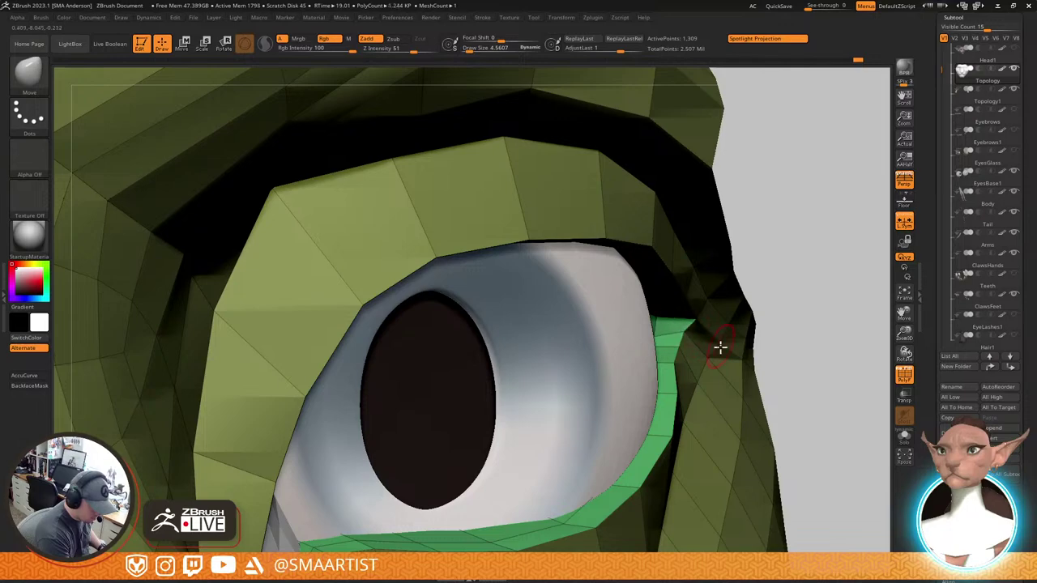
pyautogui.moveTo(684, 329); pyautogui.dragTo(674, 351, button='right')
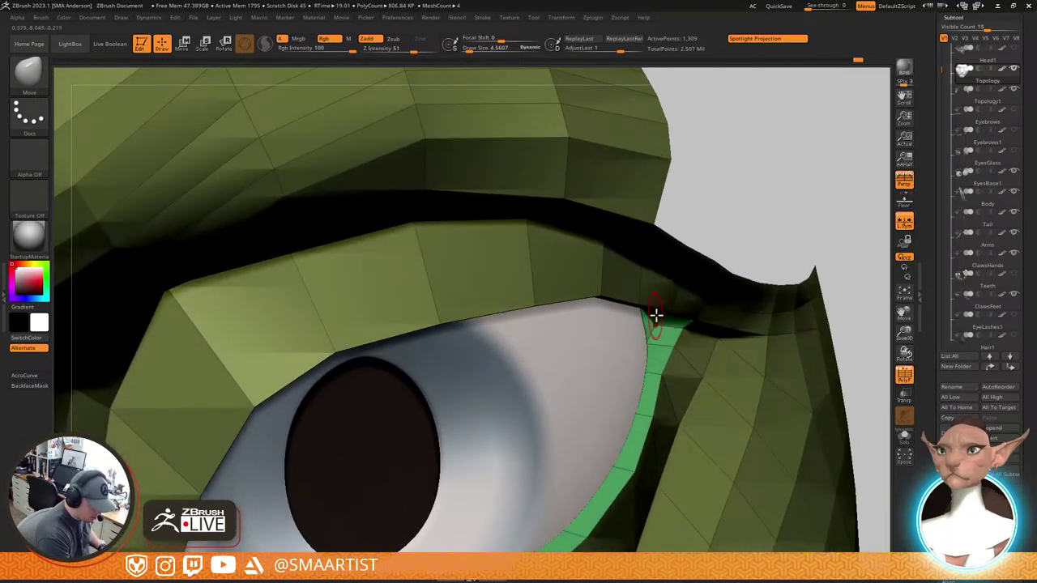
pyautogui.moveTo(657, 314); pyautogui.dragTo(730, 354, button='right')
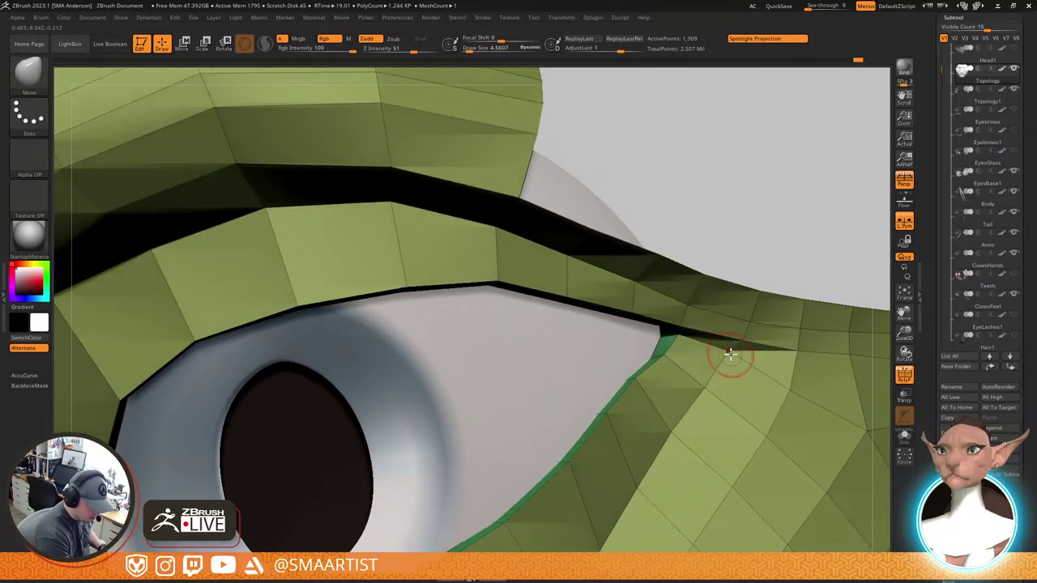
pyautogui.moveTo(813, 369); pyautogui.dragTo(732, 373, button='right')
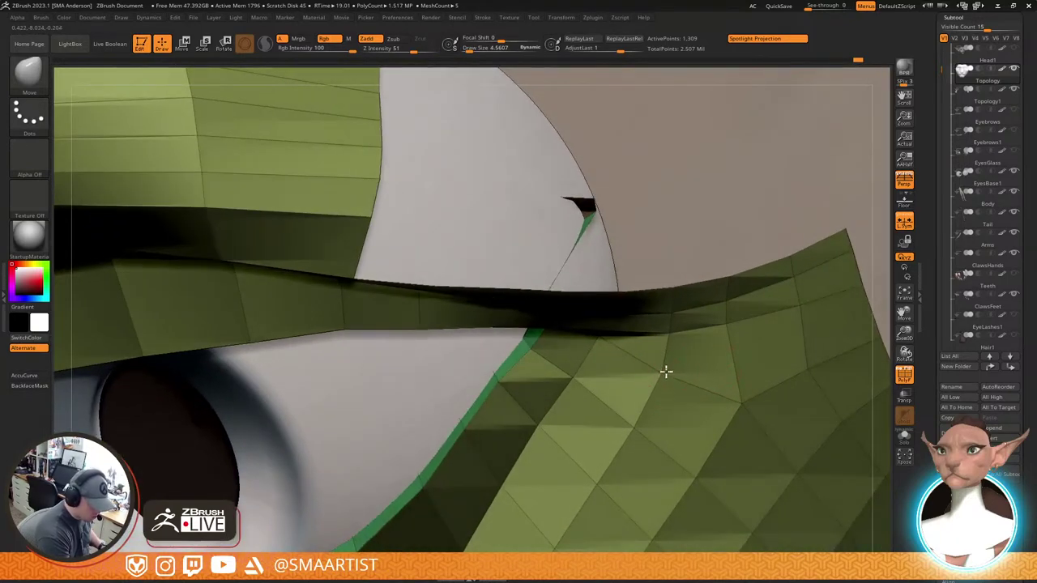
pyautogui.moveTo(667, 373); pyautogui.dragTo(542, 350, button='right')
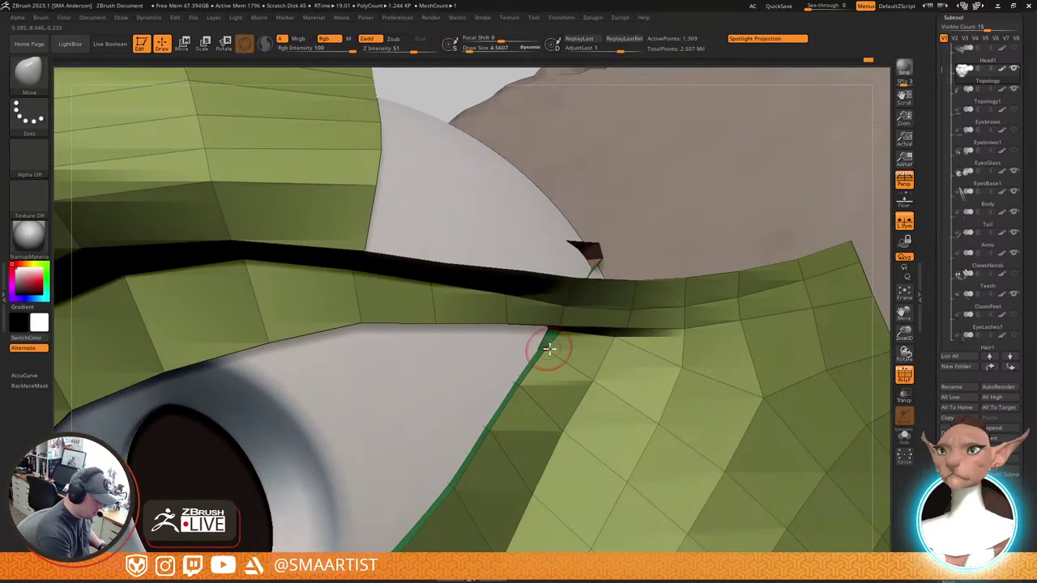
pyautogui.moveTo(591, 370)
pyautogui.mouseDown(button='right')
pyautogui.moveTo(629, 382)
pyautogui.moveTo(602, 354)
pyautogui.mouseUp(button='right')
# Refine the upper and lower eyelid contours with the Move brush, using draw sizes of about 12 and 19
pyautogui.keyDown('ctrl'); pyautogui.moveTo(700, 426); pyautogui.dragTo(592, 255, button='right'); pyautogui.keyUp('ctrl')
pyautogui.press('s')
pyautogui.moveTo(592, 254)
pyautogui.mouseDown()
pyautogui.moveTo(589, 263)
pyautogui.moveTo(595, 237)
pyautogui.mouseUp()
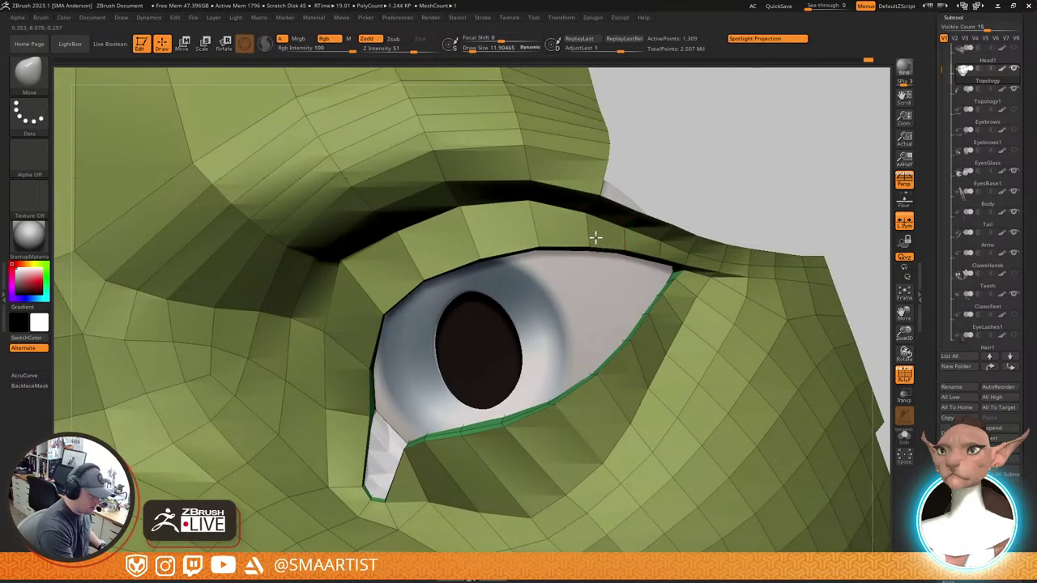
pyautogui.moveTo(612, 324); pyautogui.dragTo(640, 329, button='right')
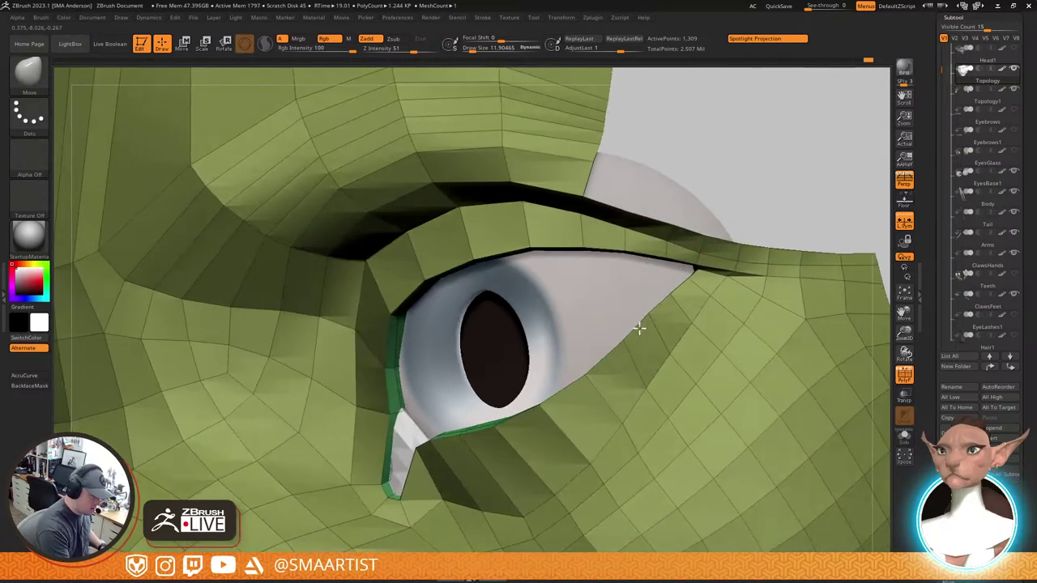
pyautogui.press('s')
pyautogui.moveTo(636, 329); pyautogui.dragTo(639, 327)
pyautogui.moveTo(620, 336)
pyautogui.mouseDown(button='right')
pyautogui.moveTo(657, 340)
pyautogui.moveTo(675, 296)
pyautogui.moveTo(637, 408)
pyautogui.moveTo(594, 429)
pyautogui.moveTo(572, 414)
pyautogui.moveTo(569, 336)
pyautogui.moveTo(618, 370)
pyautogui.moveTo(640, 340)
pyautogui.moveTo(609, 380)
pyautogui.moveTo(597, 359)
pyautogui.moveTo(602, 382)
pyautogui.moveTo(602, 324)
pyautogui.moveTo(587, 351)
pyautogui.mouseUp(button='right')
# Isolate the eye-socket interior polygroup, grow it by one ring, assign it a single polygroup, and show the whole mesh
pyautogui.keyDown('ctrl'); pyautogui.keyDown('shift'); pyautogui.click(556, 337); pyautogui.keyUp('shift'); pyautogui.keyUp('ctrl')
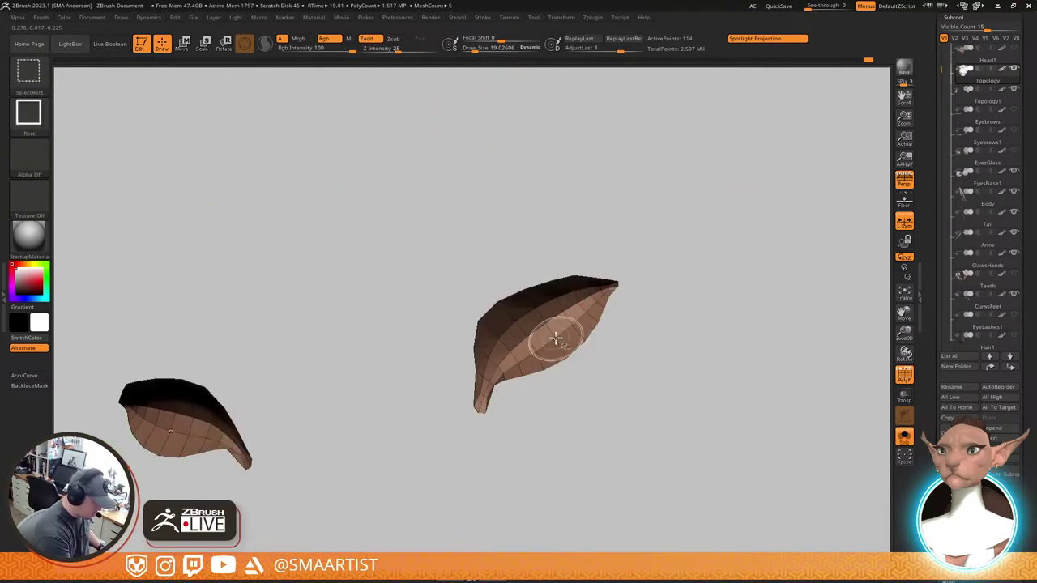
pyautogui.hotkey('ctrl', 'shift', 'x')
pyautogui.hotkey('ctrl', 'w')
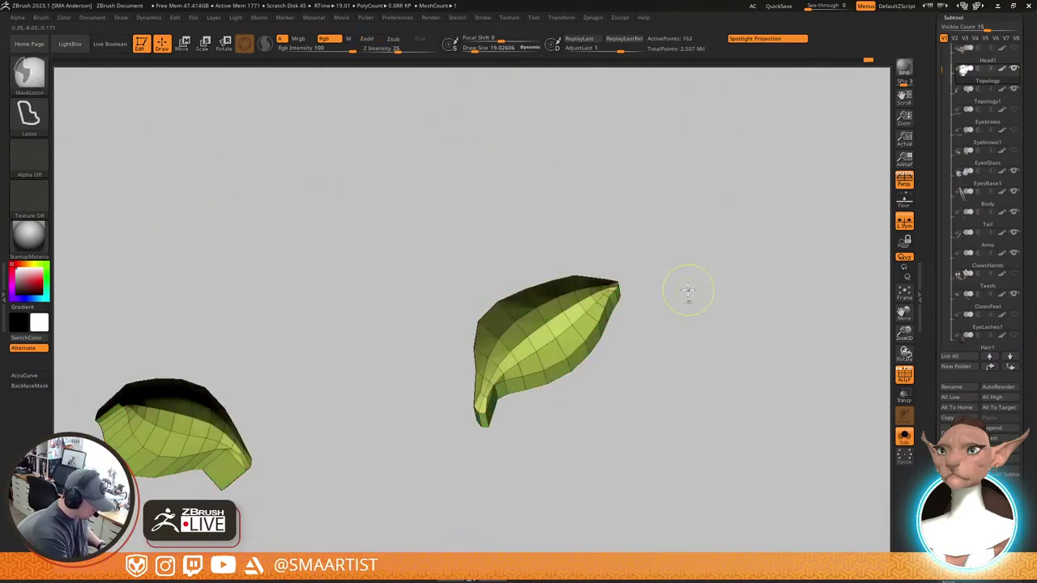
pyautogui.keyDown('ctrl'); pyautogui.keyDown('shift'); pyautogui.click(695, 285); pyautogui.keyUp('shift'); pyautogui.keyUp('ctrl')
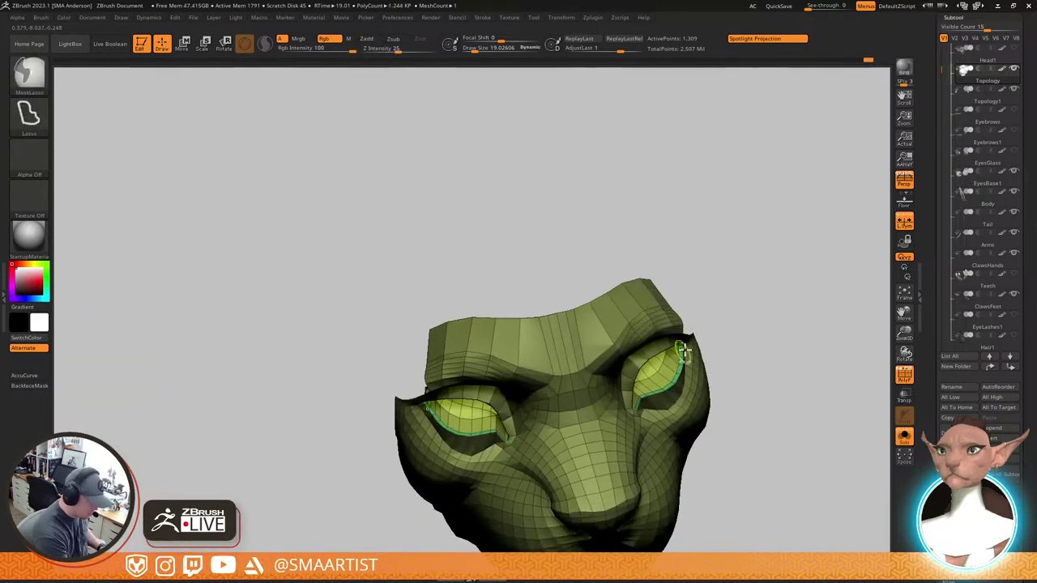
pyautogui.hotkey('ctrl', 'w')
# Turn off solo and polyframes and examine the face with its eyeballs from a three-quarter view
pyautogui.keyDown('ctrl'); pyautogui.keyDown('shift'); pyautogui.click(721, 322); pyautogui.keyUp('shift'); pyautogui.keyUp('ctrl')
pyautogui.moveTo(715, 349); pyautogui.dragTo(699, 294)
pyautogui.hotkey('ctrl', 'shift', 's')
pyautogui.hotkey('shift', 'f')
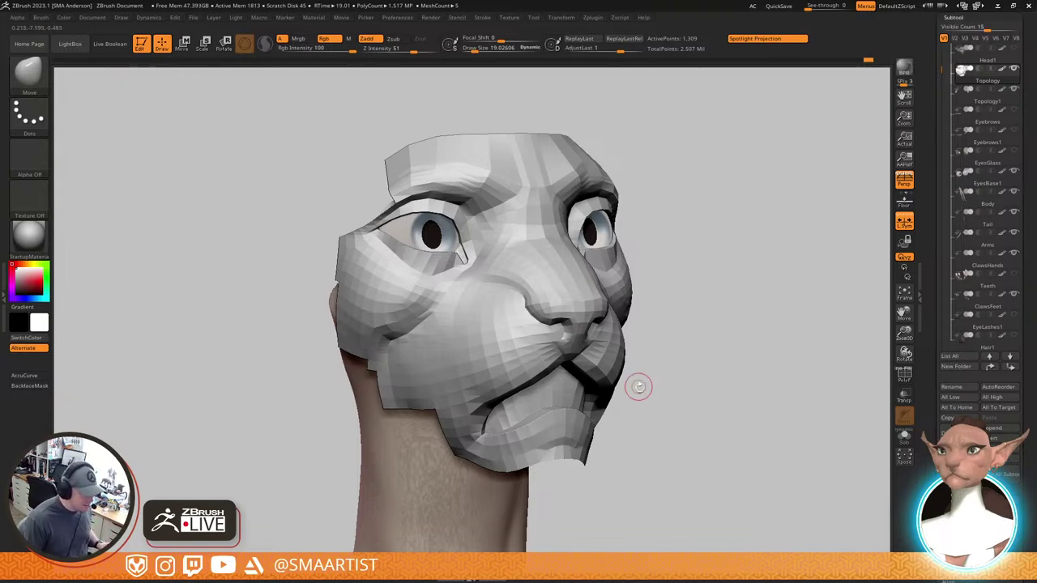
# Save the project and toggle the visibility of the EyesGlass subtool
pyautogui.moveTo(641, 384)
pyautogui.mouseDown()
pyautogui.moveTo(700, 346)
pyautogui.moveTo(694, 296)
pyautogui.moveTo(710, 375)
pyautogui.mouseUp()
pyautogui.hotkey('ctrl', 'shift')
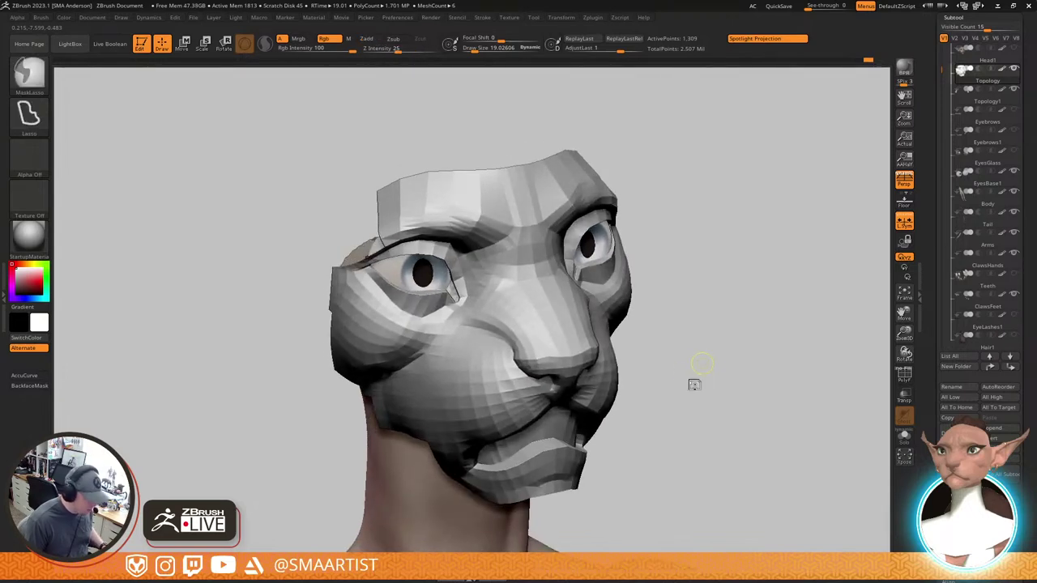
pyautogui.hotkey('ctrl', 's')
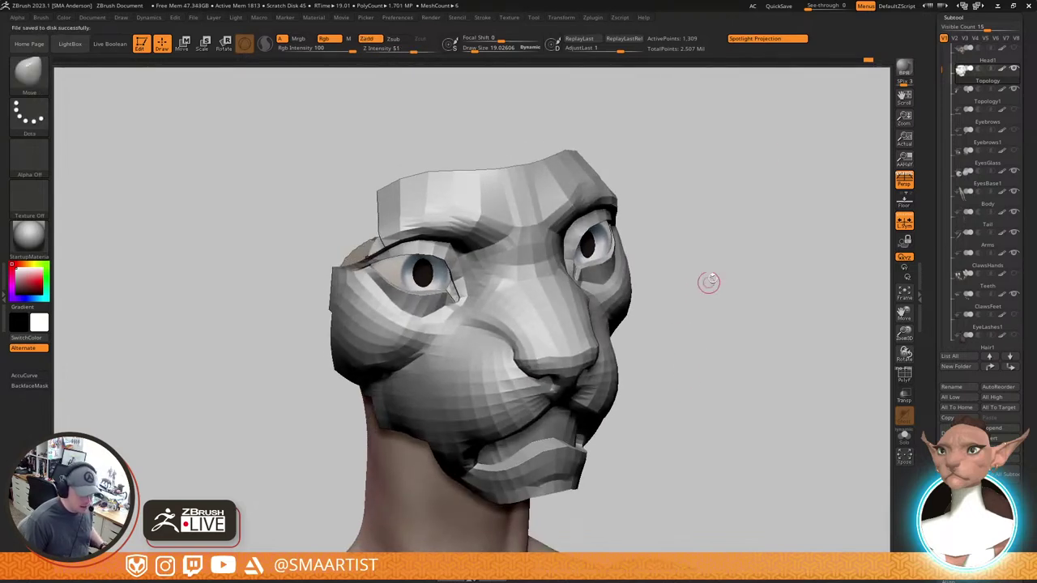
pyautogui.click(1013, 151)
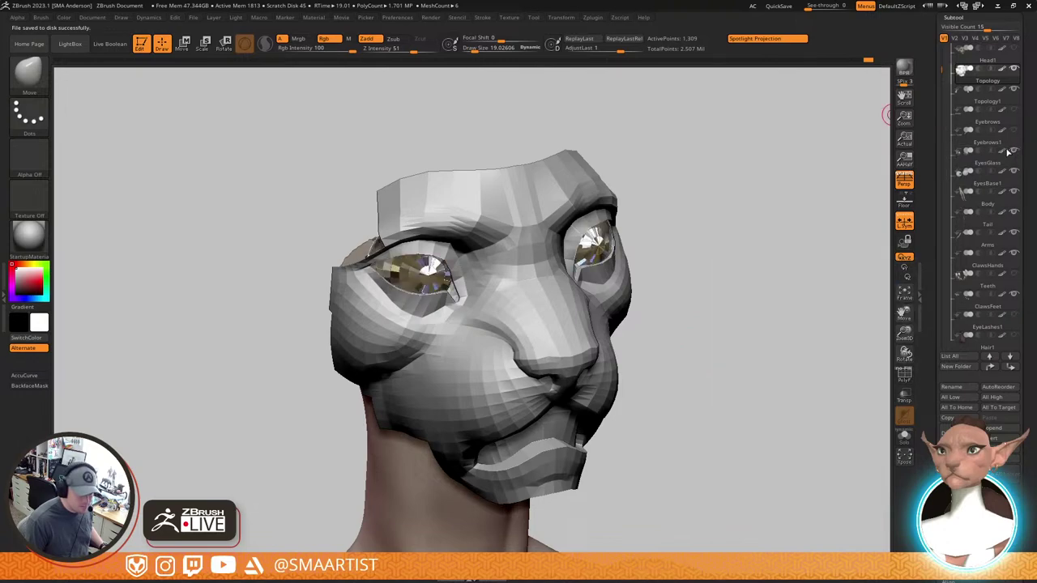
# Nudge the eyelid edge vertices against the eyeballs with the Move brush, using draw sizes of about 21, 12 and 15
pyautogui.moveTo(600, 243); pyautogui.dragTo(570, 202, button='right')
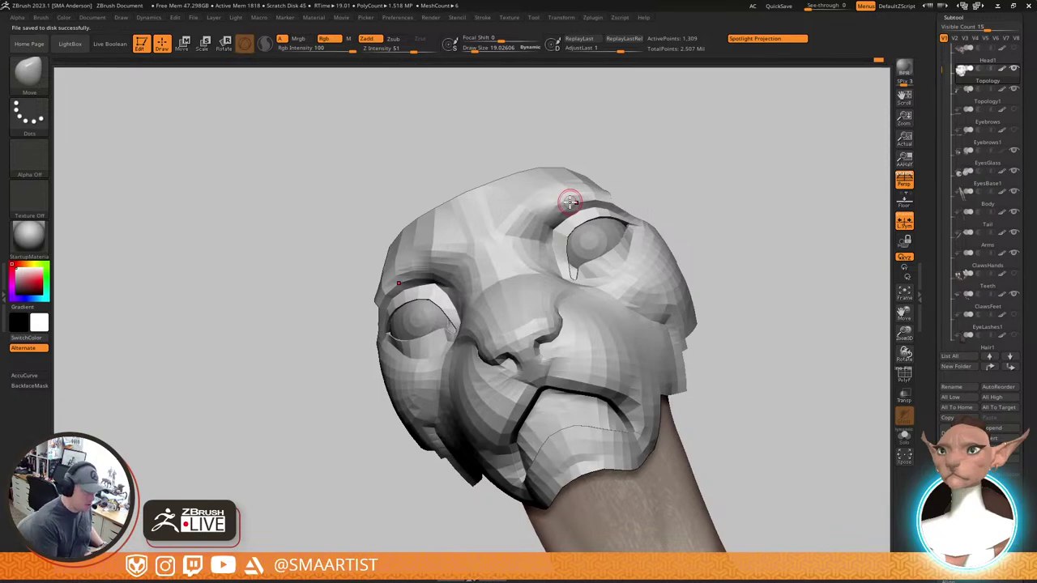
pyautogui.moveTo(674, 259)
pyautogui.mouseDown(button='right')
pyautogui.moveTo(601, 258)
pyautogui.moveTo(643, 379)
pyautogui.moveTo(629, 264)
pyautogui.moveTo(644, 220)
pyautogui.mouseUp(button='right')
pyautogui.press('b')
pyautogui.press('m')
pyautogui.press('v')
pyautogui.moveTo(646, 217); pyautogui.dragTo(650, 217)
pyautogui.moveTo(679, 195)
pyautogui.mouseDown(button='right')
pyautogui.moveTo(690, 319)
pyautogui.moveTo(664, 294)
pyautogui.moveTo(654, 233)
pyautogui.mouseUp(button='right')
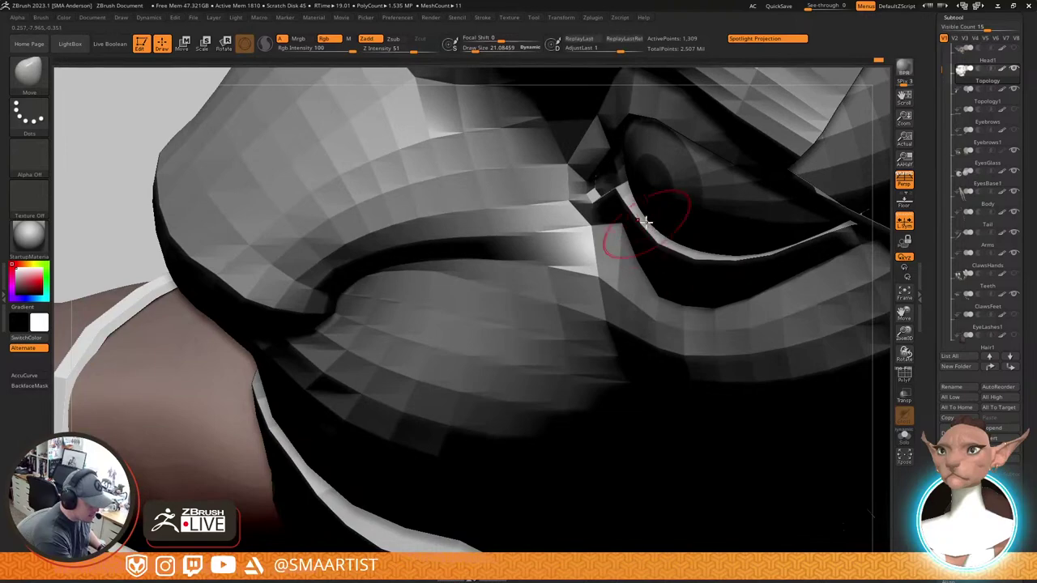
pyautogui.moveTo(718, 238)
pyautogui.mouseDown(button='right')
pyautogui.moveTo(750, 283)
pyautogui.moveTo(759, 256)
pyautogui.moveTo(822, 232)
pyautogui.moveTo(848, 203)
pyautogui.moveTo(822, 238)
pyautogui.moveTo(826, 227)
pyautogui.mouseUp(button='right')
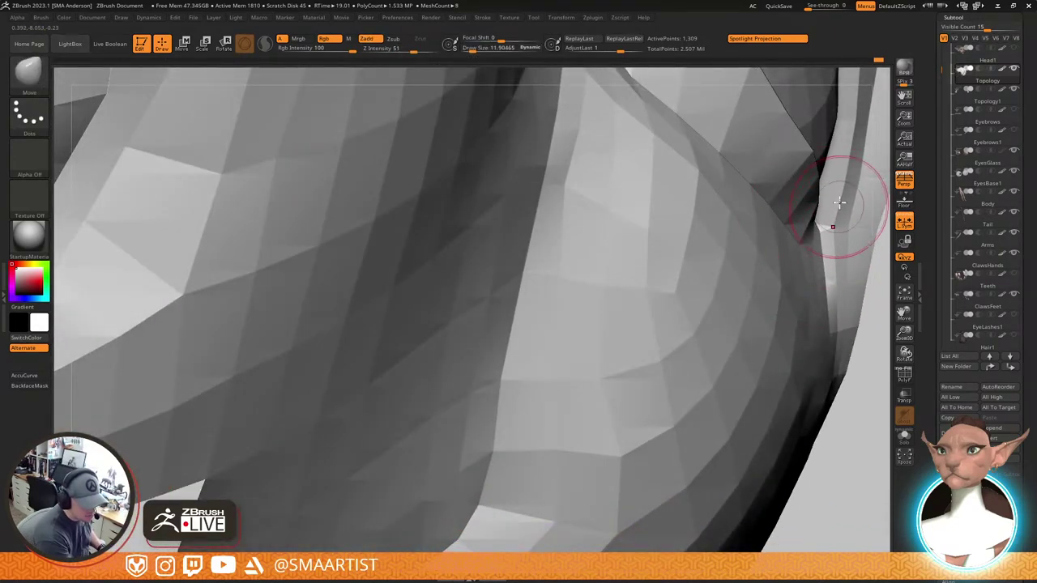
pyautogui.moveTo(836, 188)
pyautogui.mouseDown(button='right')
pyautogui.moveTo(821, 277)
pyautogui.moveTo(813, 199)
pyautogui.moveTo(752, 185)
pyautogui.mouseUp(button='right')
pyautogui.press('s')
pyautogui.moveTo(746, 170); pyautogui.dragTo(751, 167)
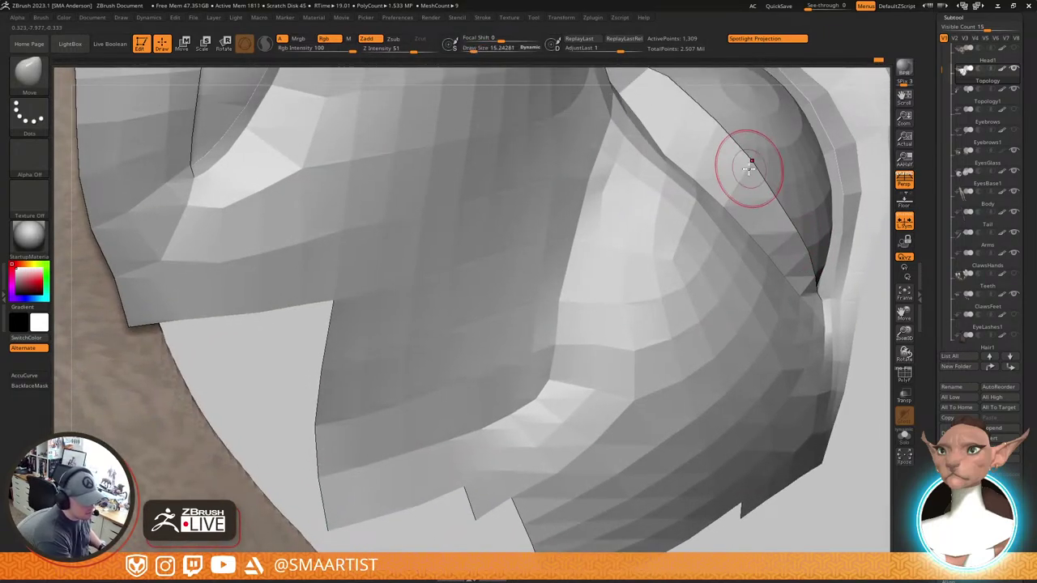
# Show the Head1 subtool briefly to compare it with the retopologized face, hide it again and save the project
pyautogui.moveTo(774, 193); pyautogui.dragTo(687, 357, button='right')
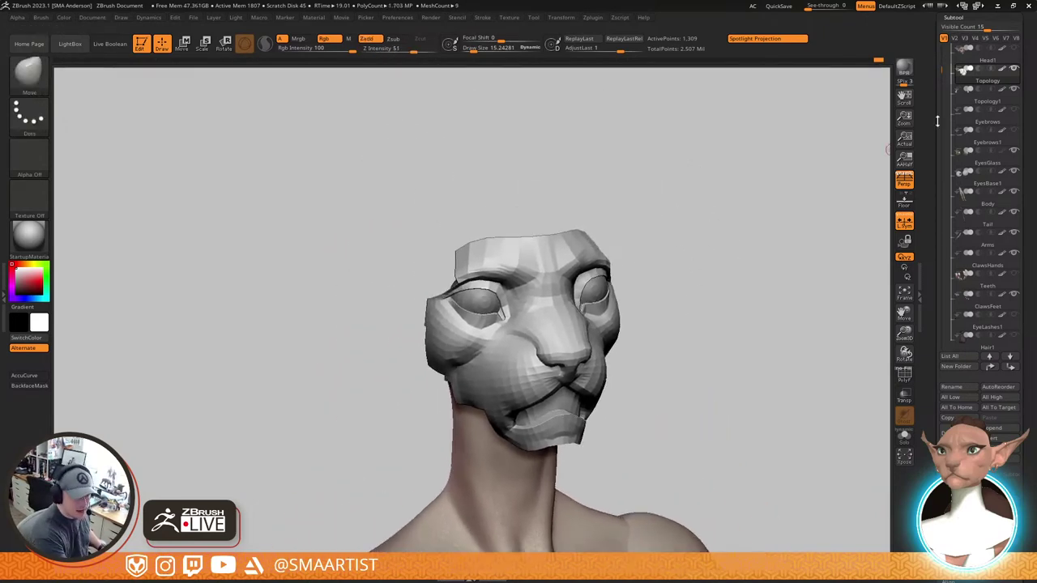
pyautogui.click(1015, 50)
pyautogui.moveTo(718, 243); pyautogui.dragTo(724, 289, button='right')
pyautogui.click(1015, 49)
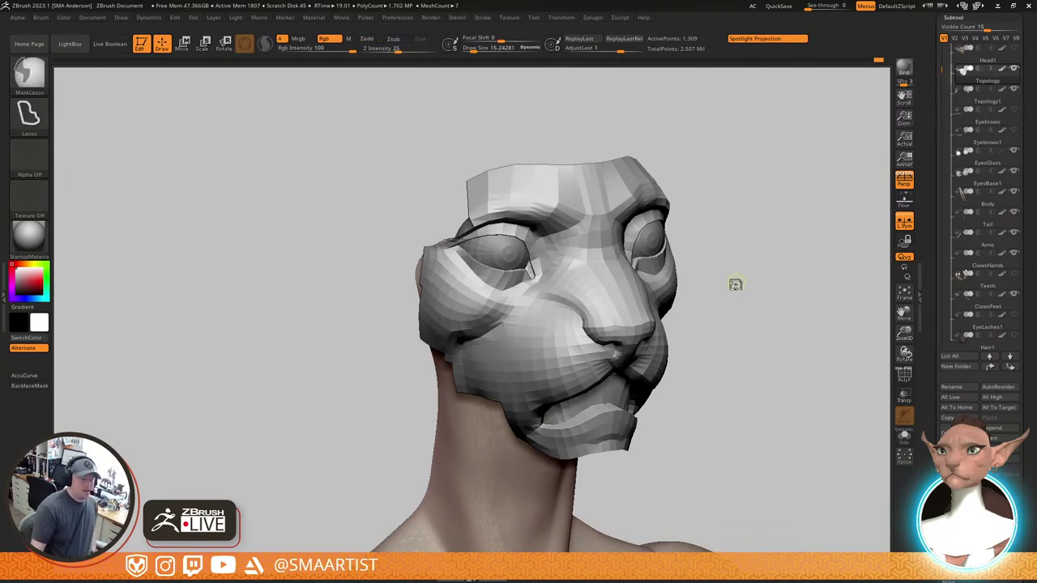
pyautogui.hotkey('ctrl', 's')
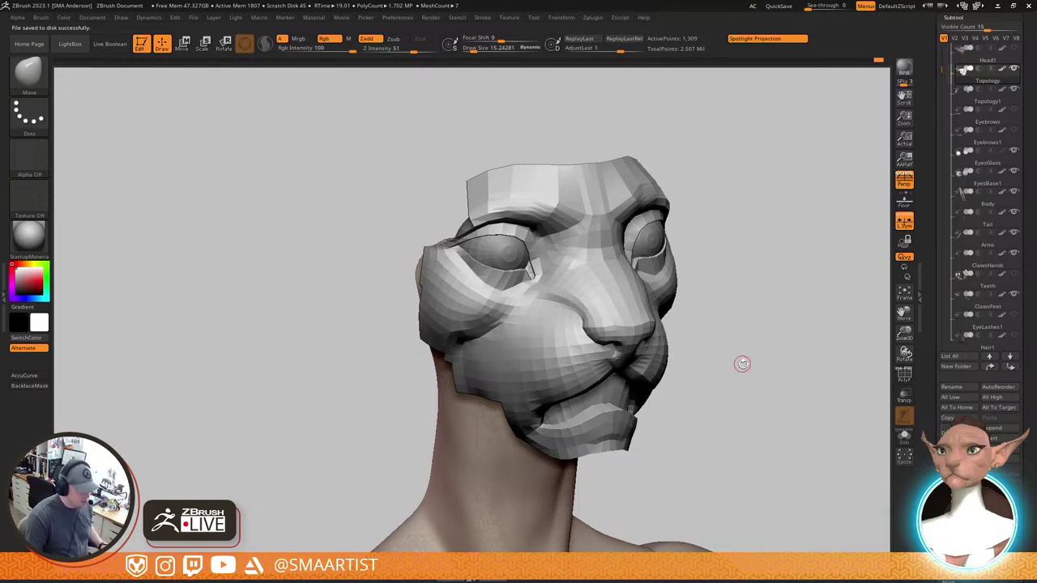
# Turn on polyframes and examine the face's edge flow and polygroups from the front, side and three-quarter views
pyautogui.hotkey('shift', 'f')
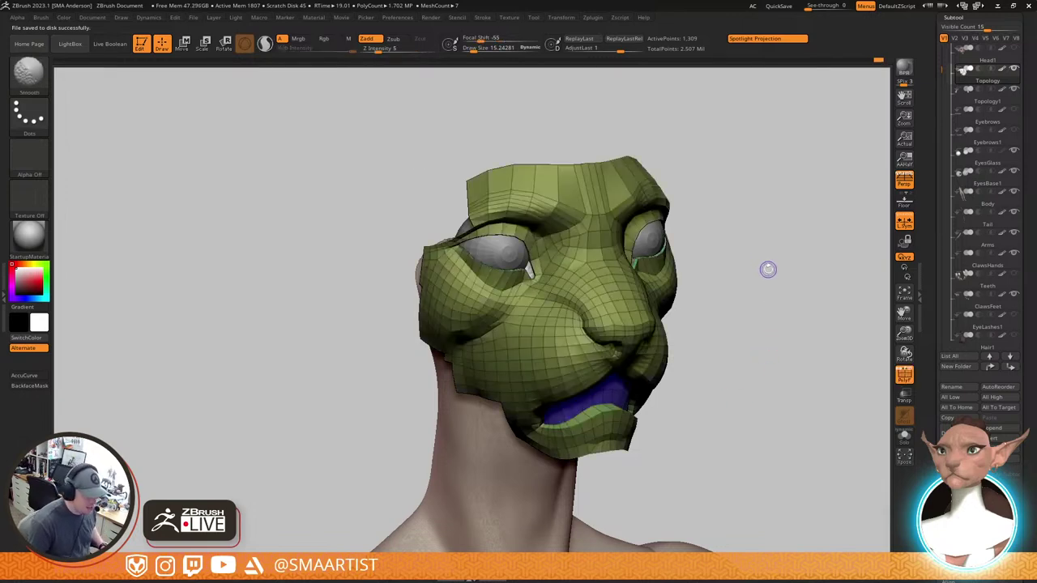
pyautogui.moveTo(759, 266)
pyautogui.mouseDown(button='right')
pyautogui.moveTo(718, 262)
pyautogui.moveTo(746, 262)
pyautogui.mouseUp(button='right')
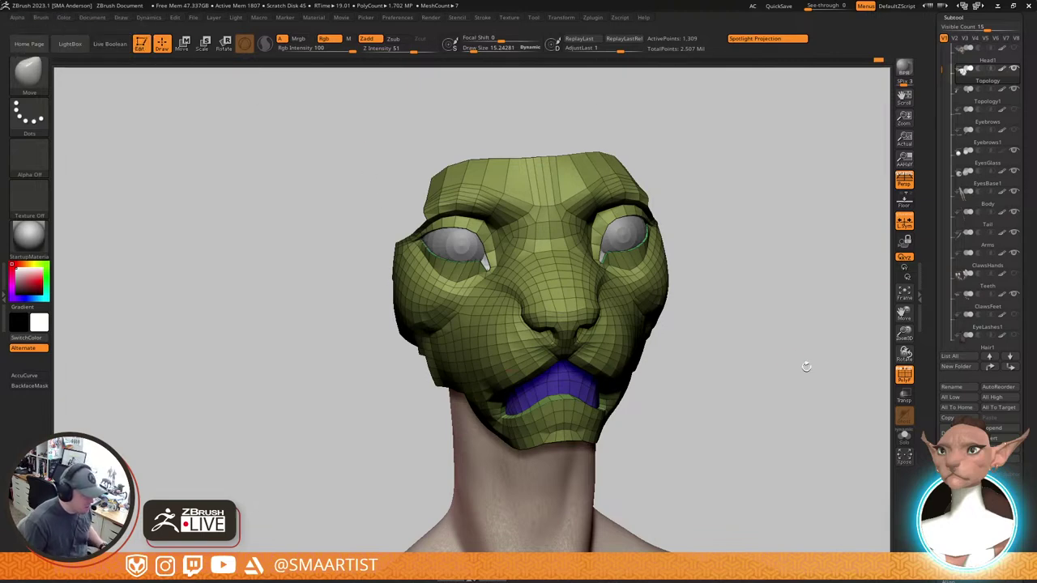
pyautogui.moveTo(772, 315); pyautogui.dragTo(798, 304)
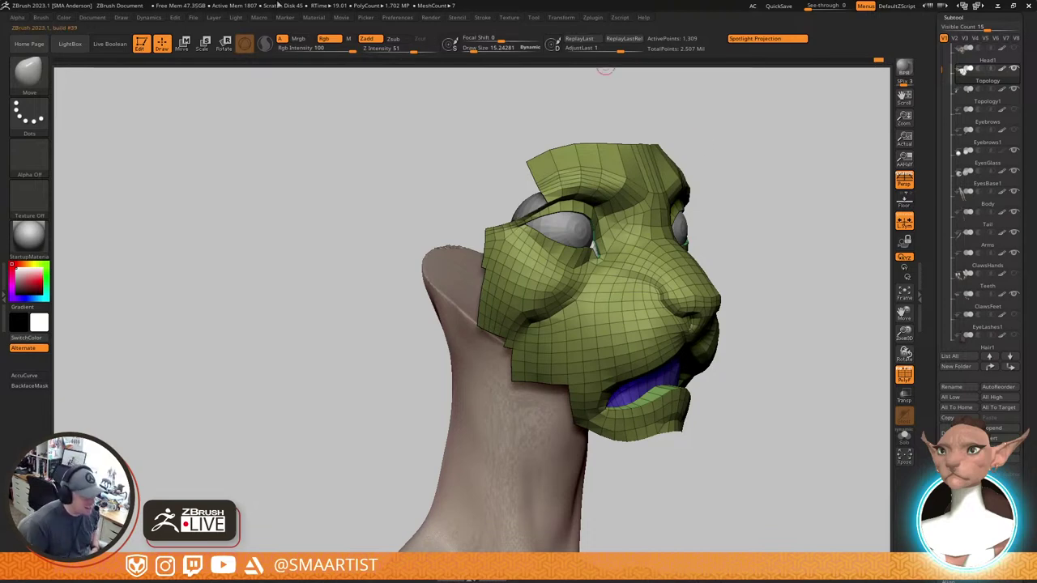
pyautogui.moveTo(776, 375)
pyautogui.keyDown('shift'); pyautogui.mouseDown()
pyautogui.moveTo(763, 342)
pyautogui.moveTo(789, 278)
pyautogui.moveTo(725, 284)
pyautogui.moveTo(735, 293)
pyautogui.mouseUp(); pyautogui.keyUp('shift')
pyautogui.keyDown('ctrl'); pyautogui.moveTo(736, 293); pyautogui.dragTo(746, 305, button='right'); pyautogui.keyUp('ctrl')
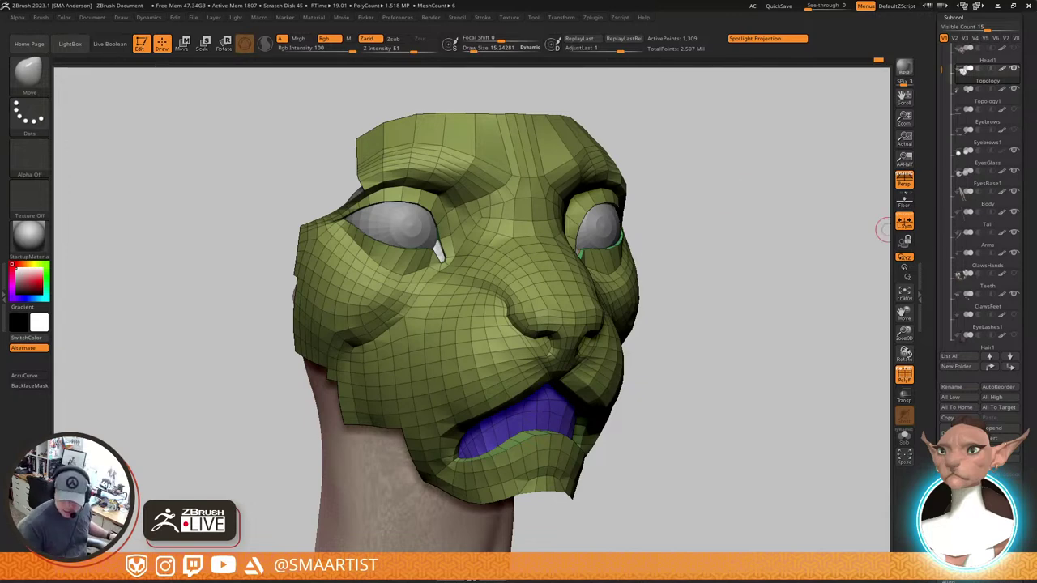
# Switch to the browser, show the ZBrushLIVE schedule as a month calendar and check the events on August 5, 12, 19 and 26
pyautogui.hotkey('alt', 'Tab')
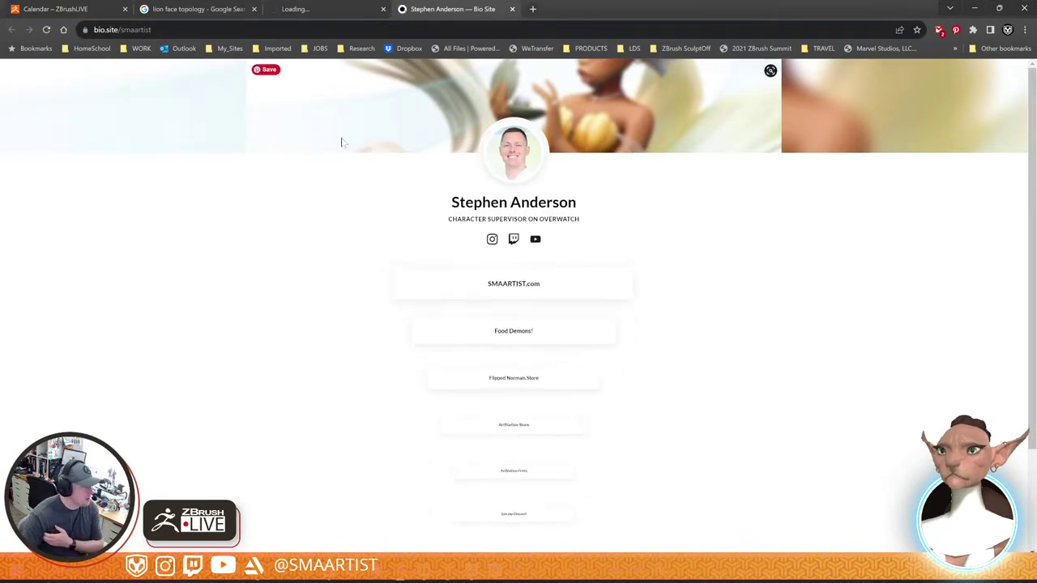
pyautogui.click(106, 9)
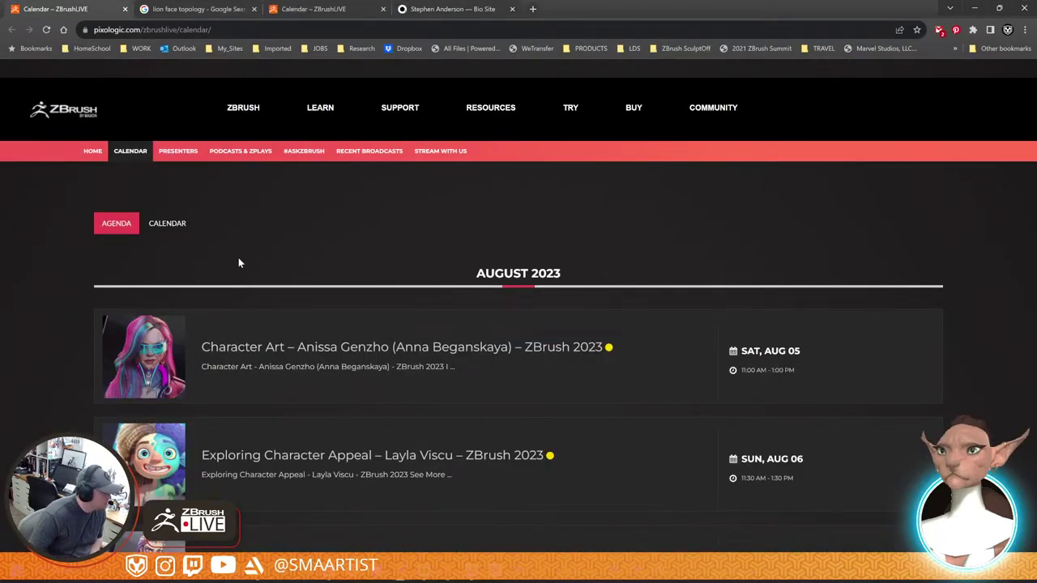
pyautogui.click(172, 225)
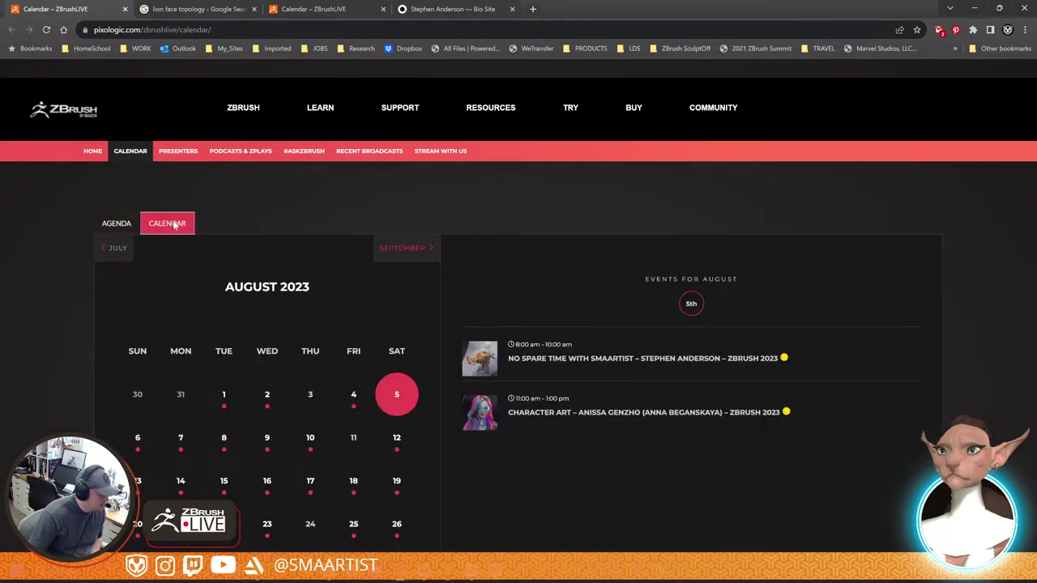
pyautogui.click(397, 442)
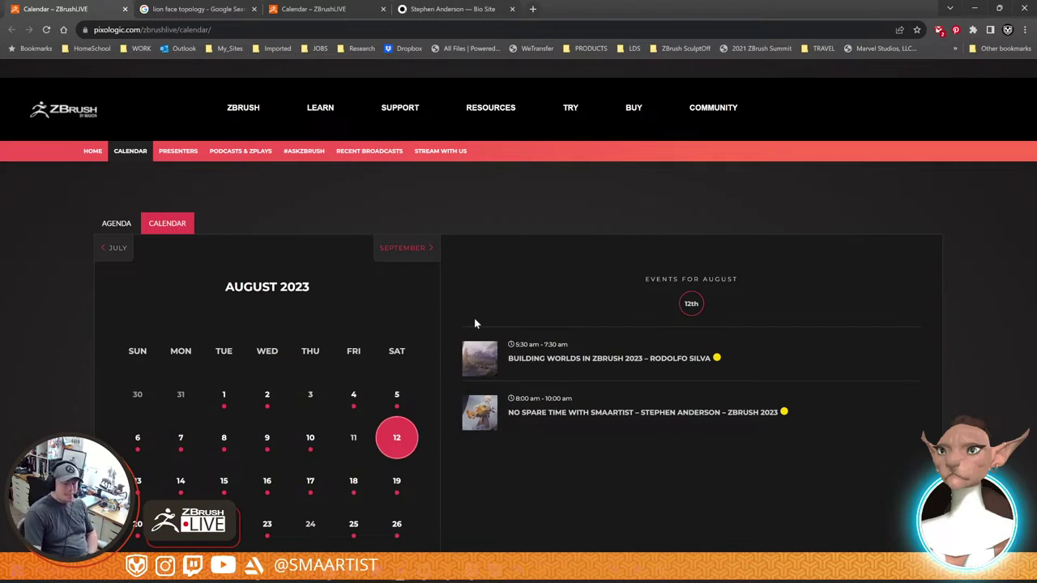
pyautogui.click(397, 482)
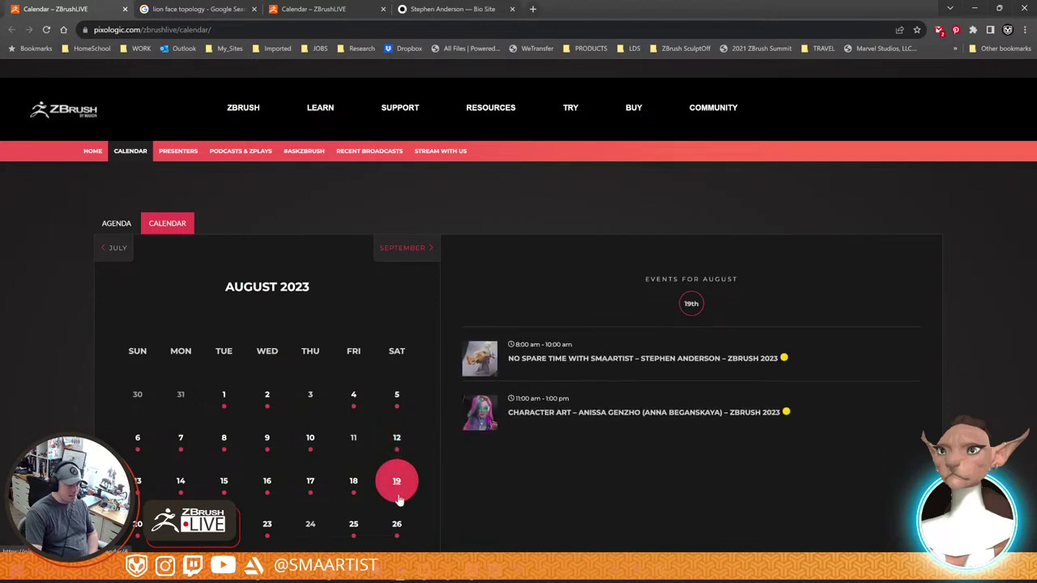
pyautogui.click(396, 525)
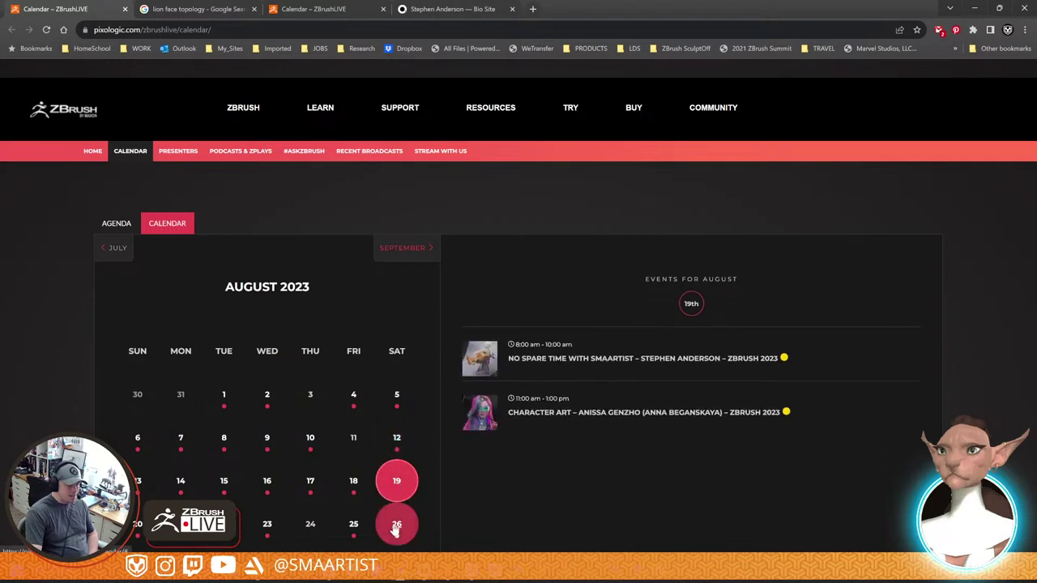
pyautogui.click(403, 449)
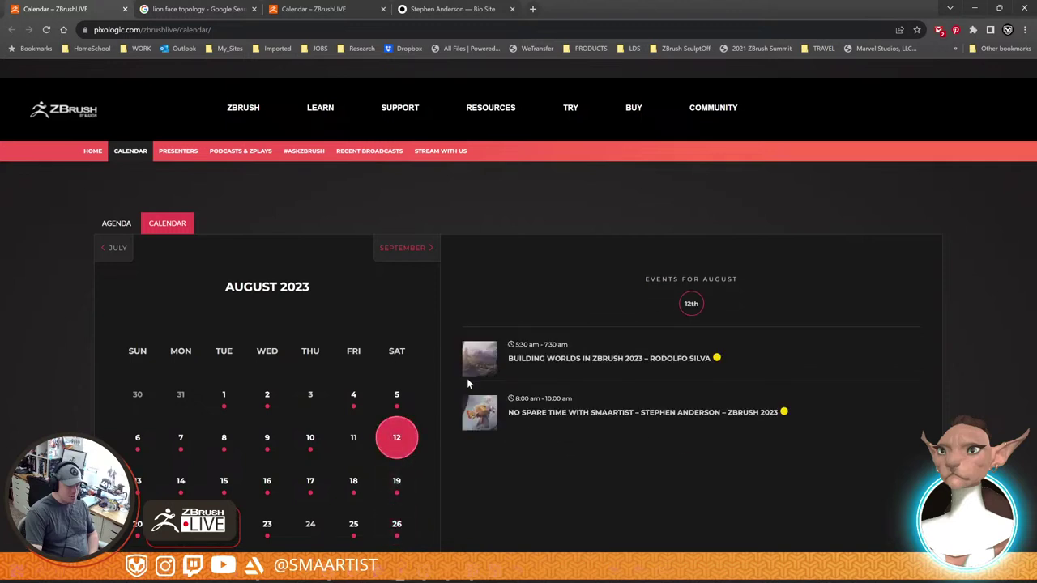
pyautogui.click(396, 481)
pyautogui.click(396, 525)
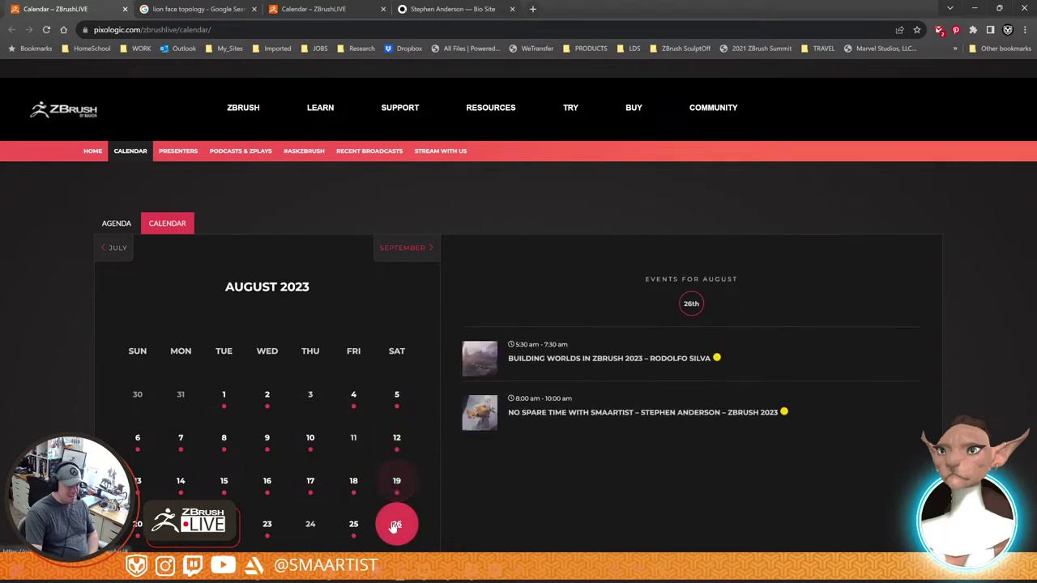
pyautogui.click(397, 394)
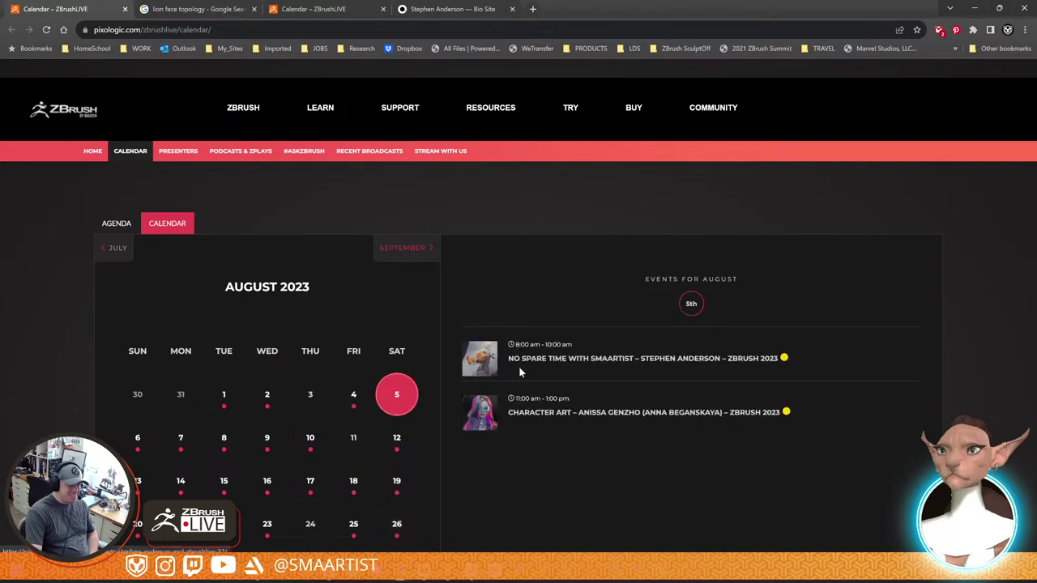
# Compare the weekend events listed for August 12, 13, 6 and 5 in the ZBrushLIVE calendar
pyautogui.scroll(-2, 397, 444)
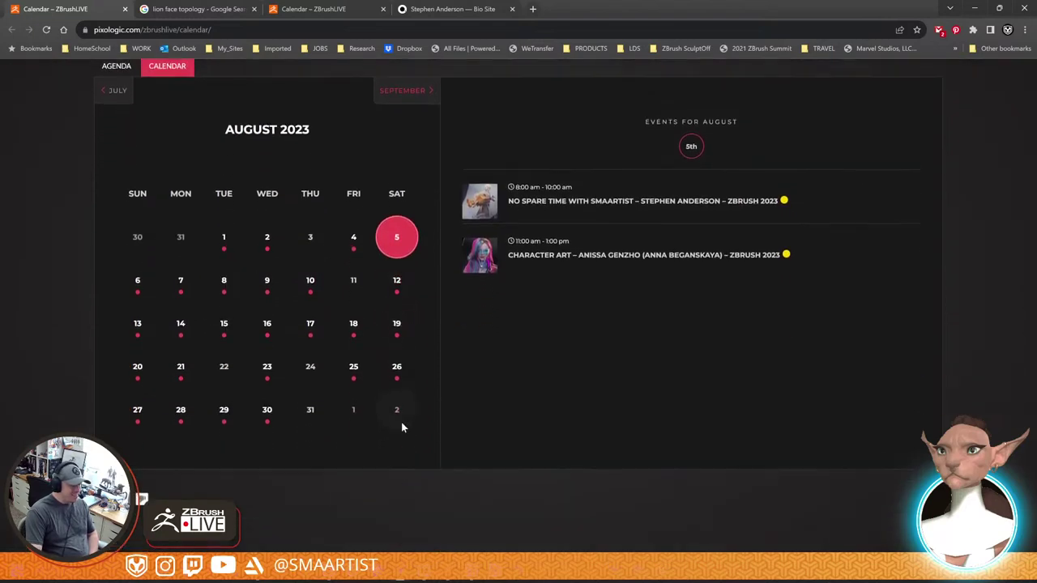
pyautogui.scroll(1, 397, 424)
pyautogui.click(397, 393)
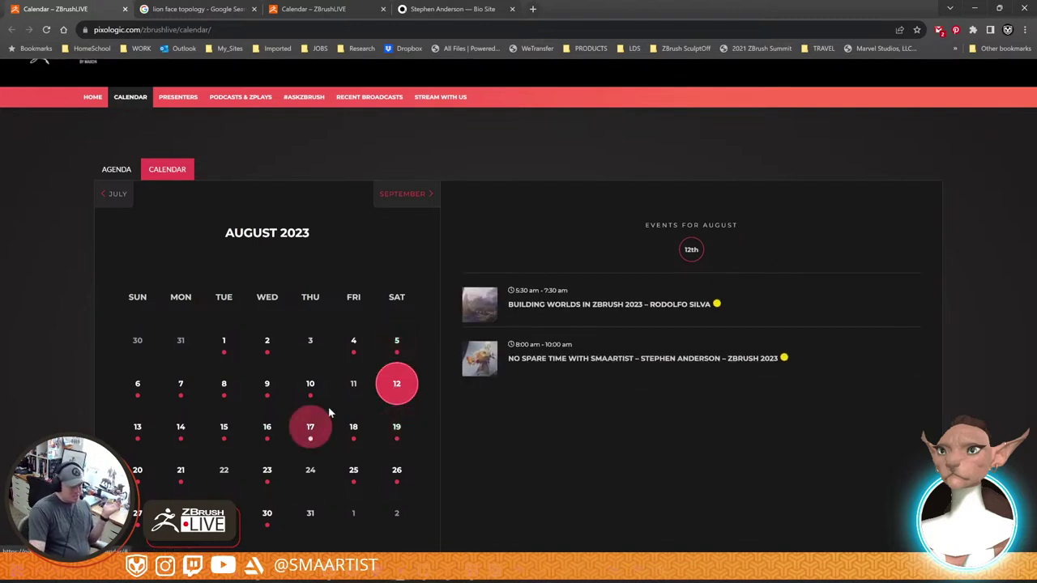
pyautogui.click(137, 430)
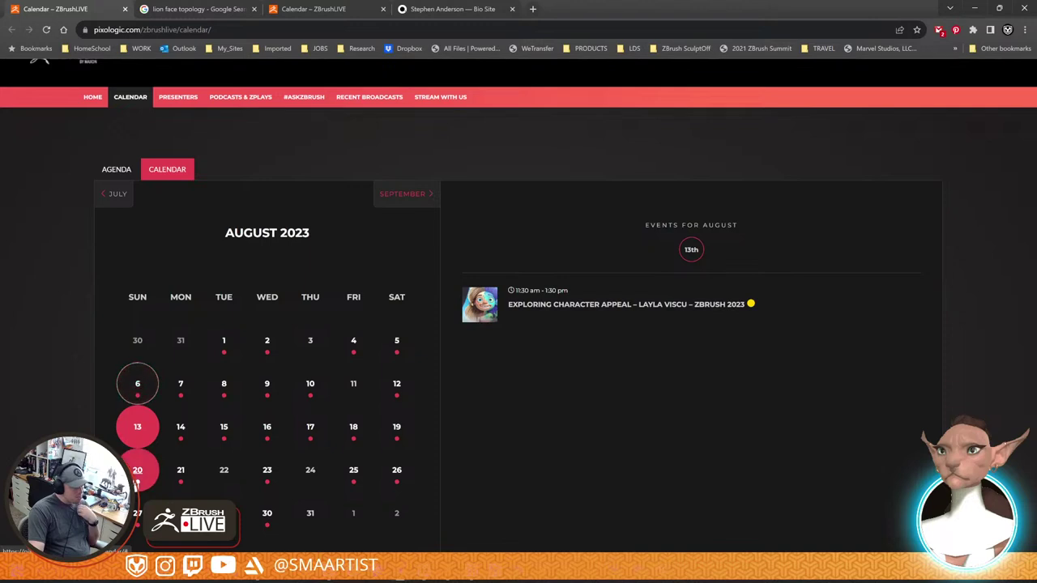
pyautogui.click(132, 387)
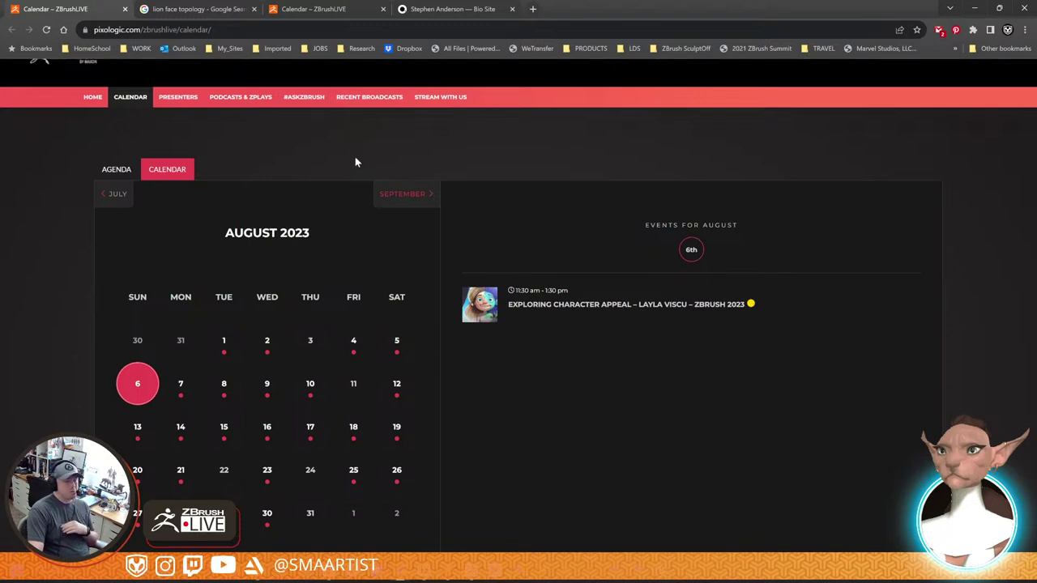
pyautogui.click(398, 387)
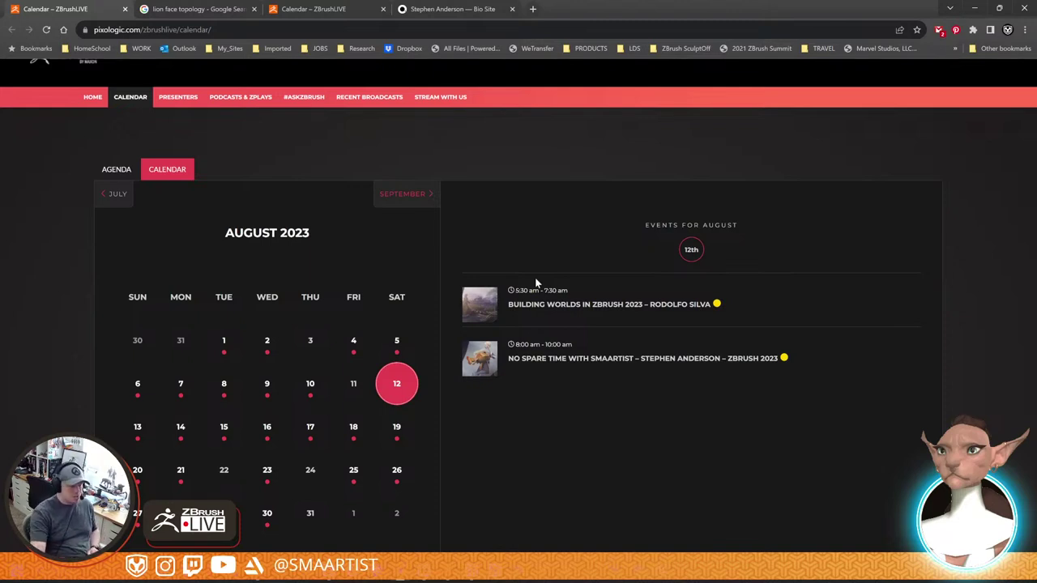
pyautogui.click(137, 383)
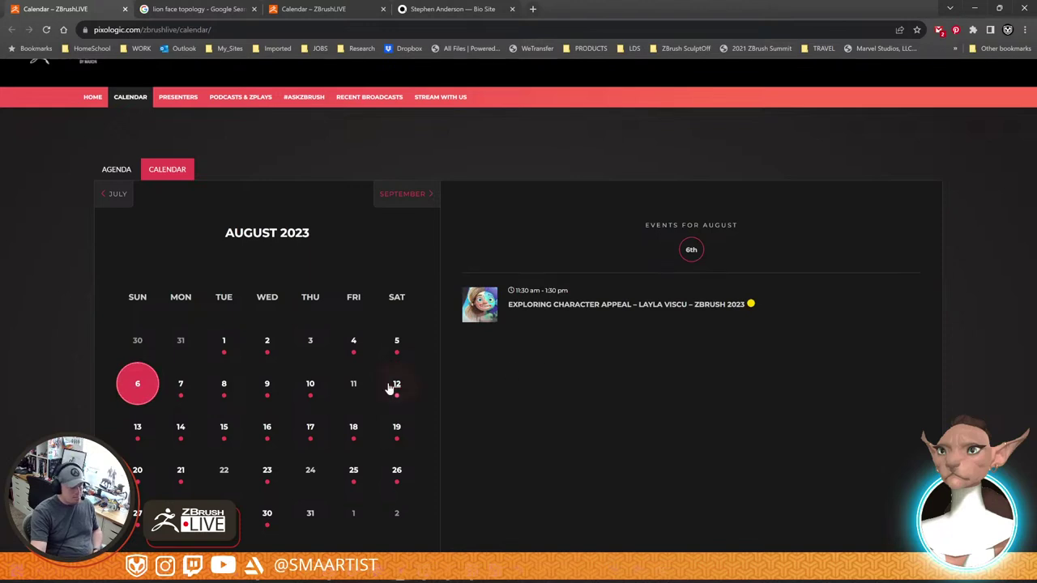
pyautogui.click(403, 342)
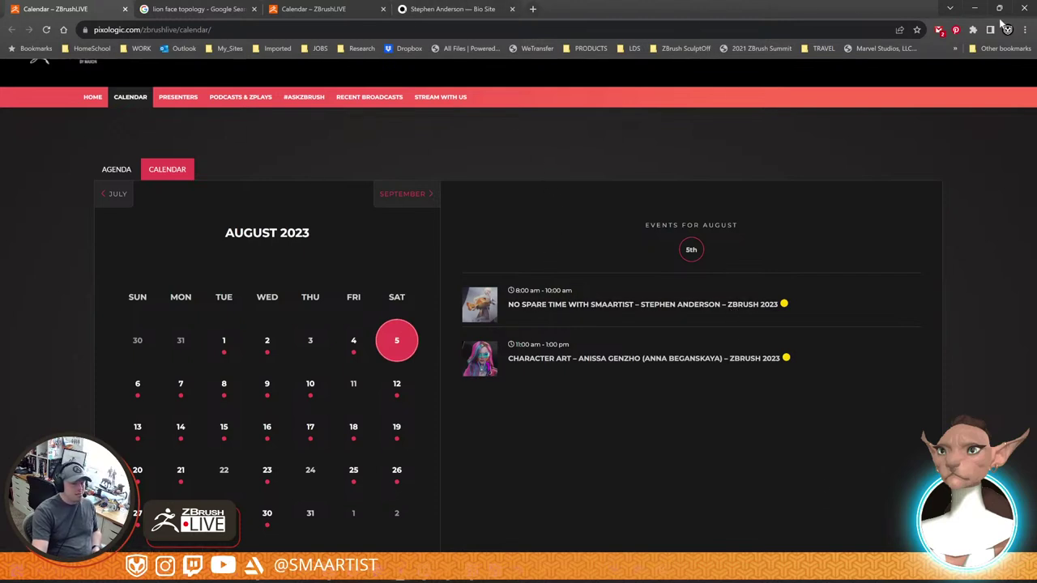
# View the artist's bio page and linked Instagram profile, and return to ZBrush
pyautogui.click(452, 9)
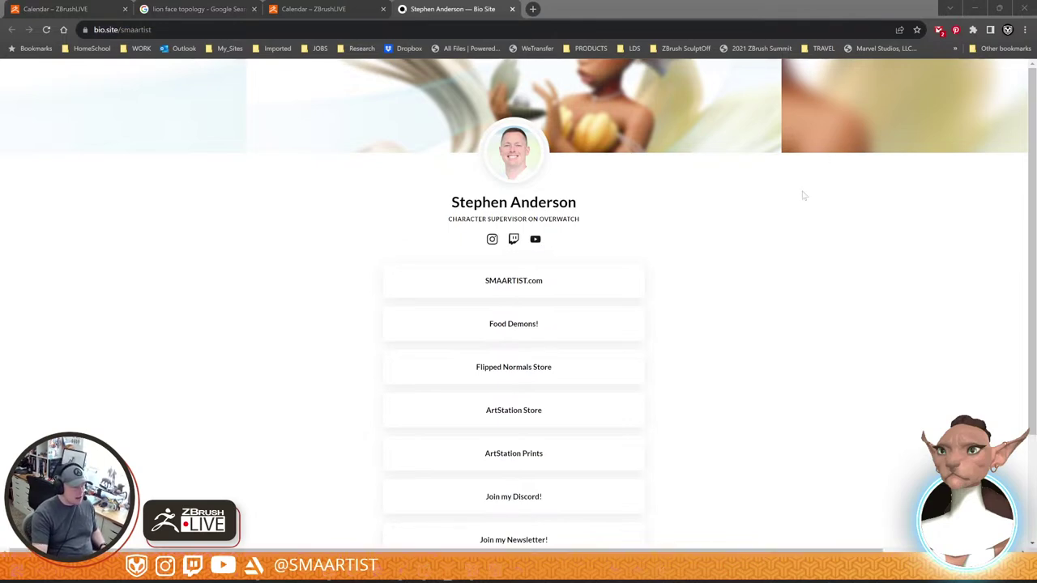
pyautogui.click(493, 242)
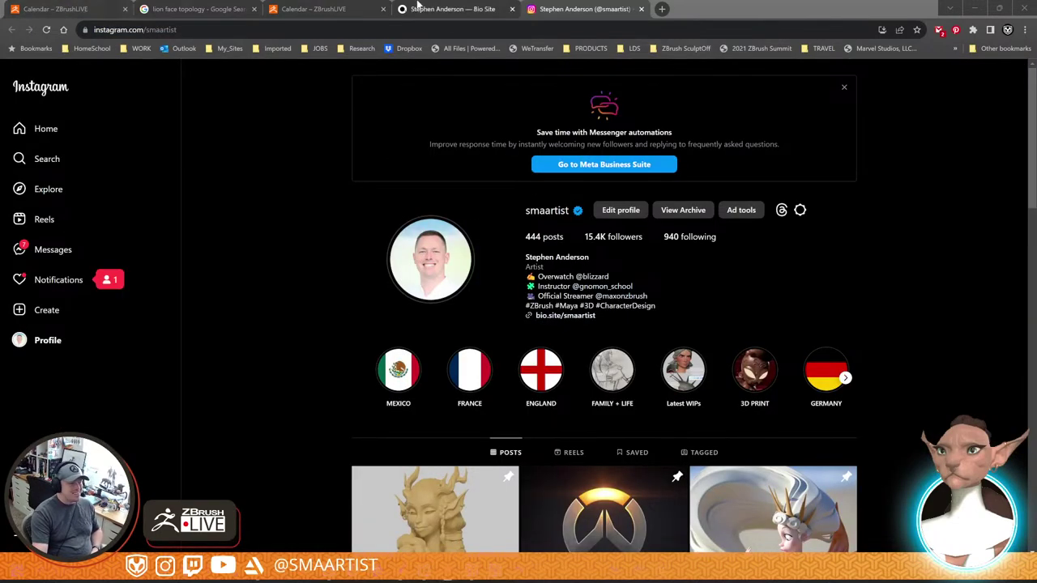
pyautogui.click(491, 26)
pyautogui.click(974, 8)
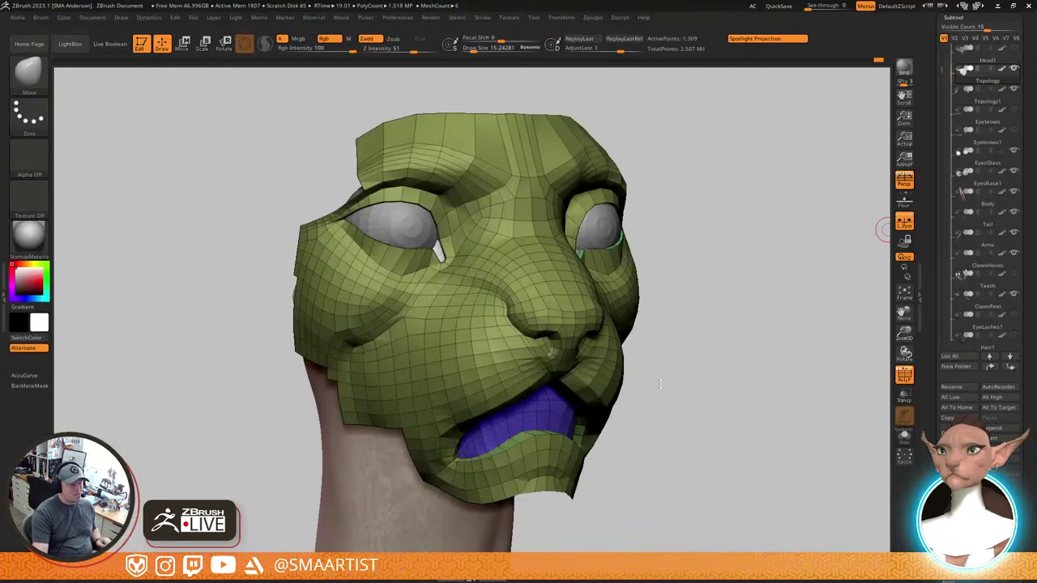